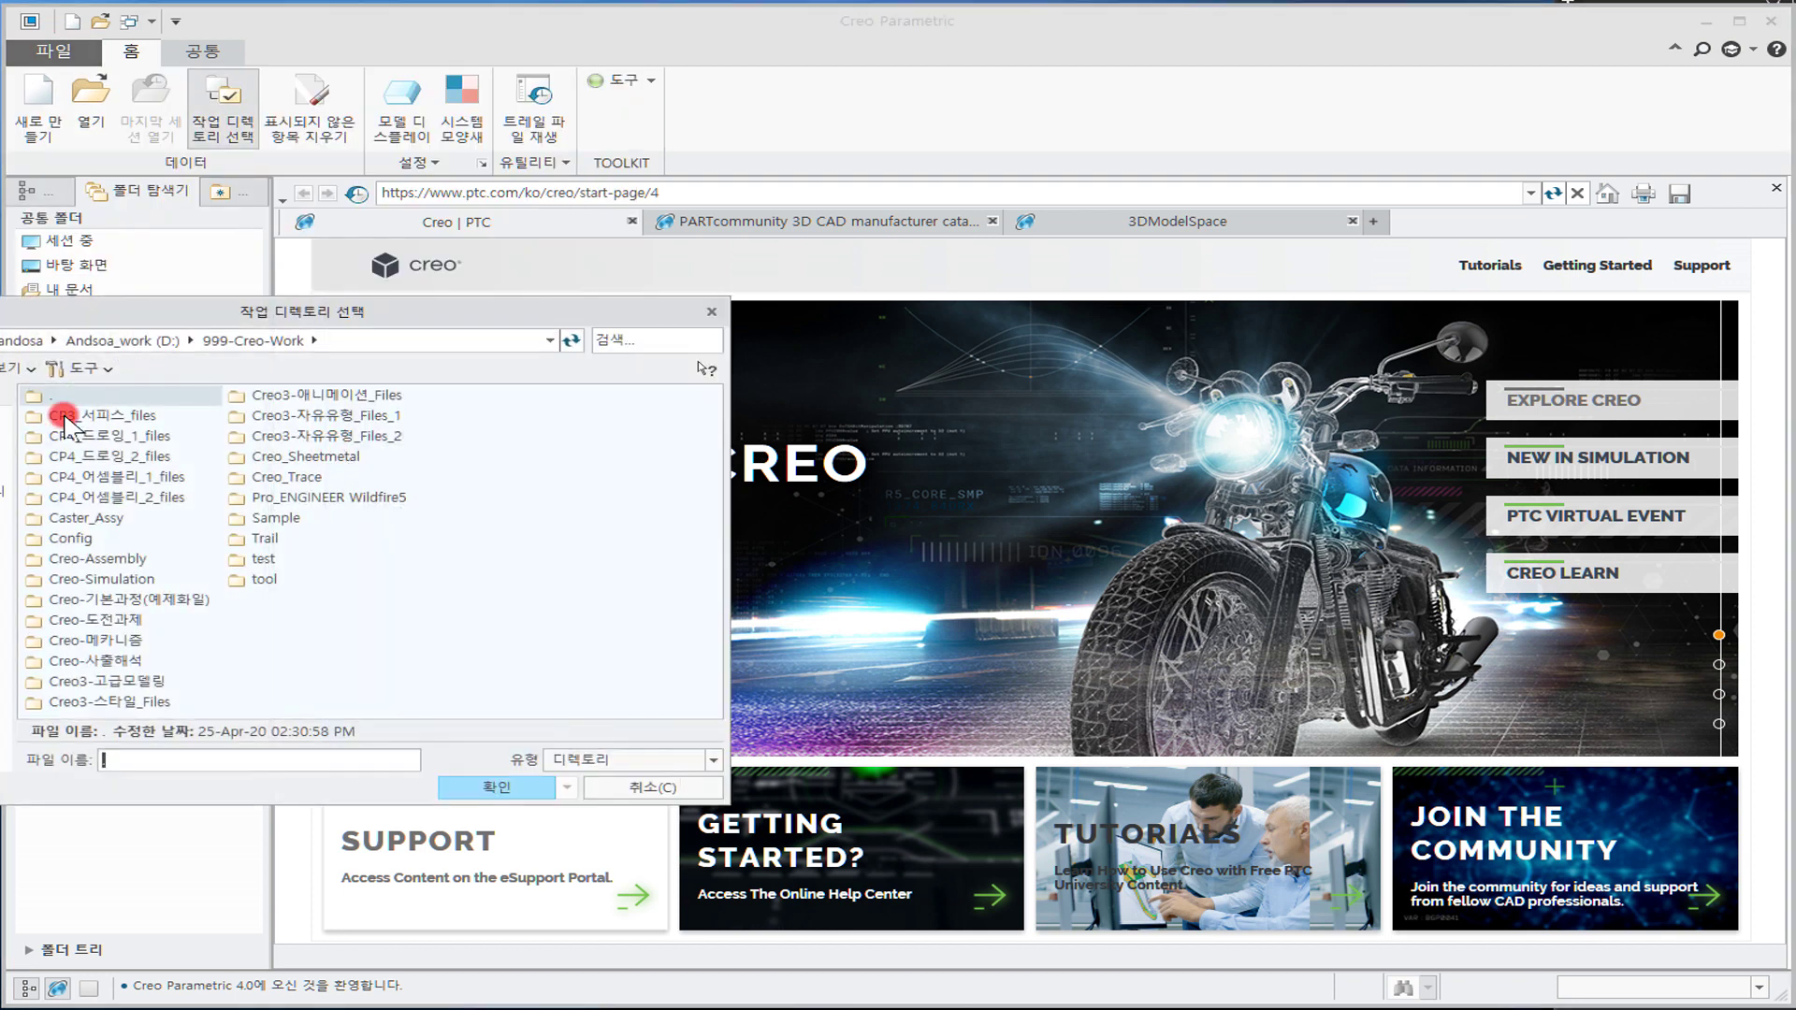
# Step: Set the Creo_Ext project folder on the desktop as the working directory and create a new part
pyautogui.click(133, 476)
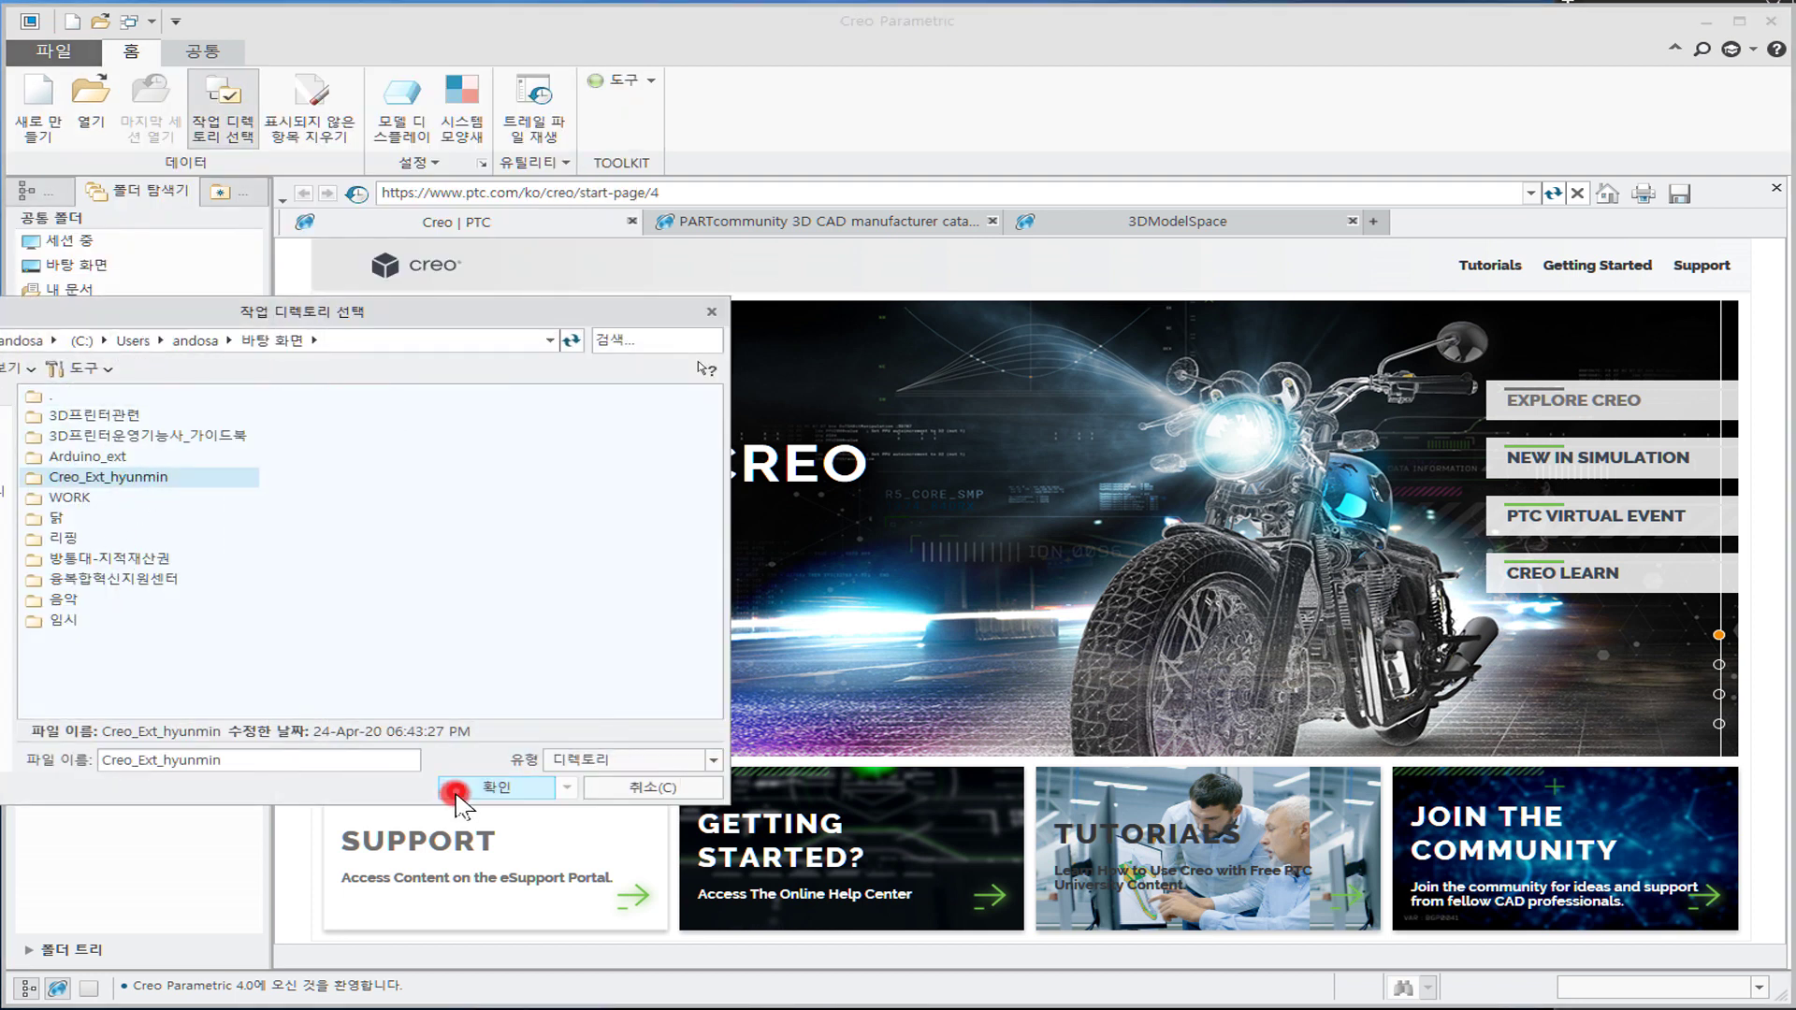
pyautogui.click(460, 786)
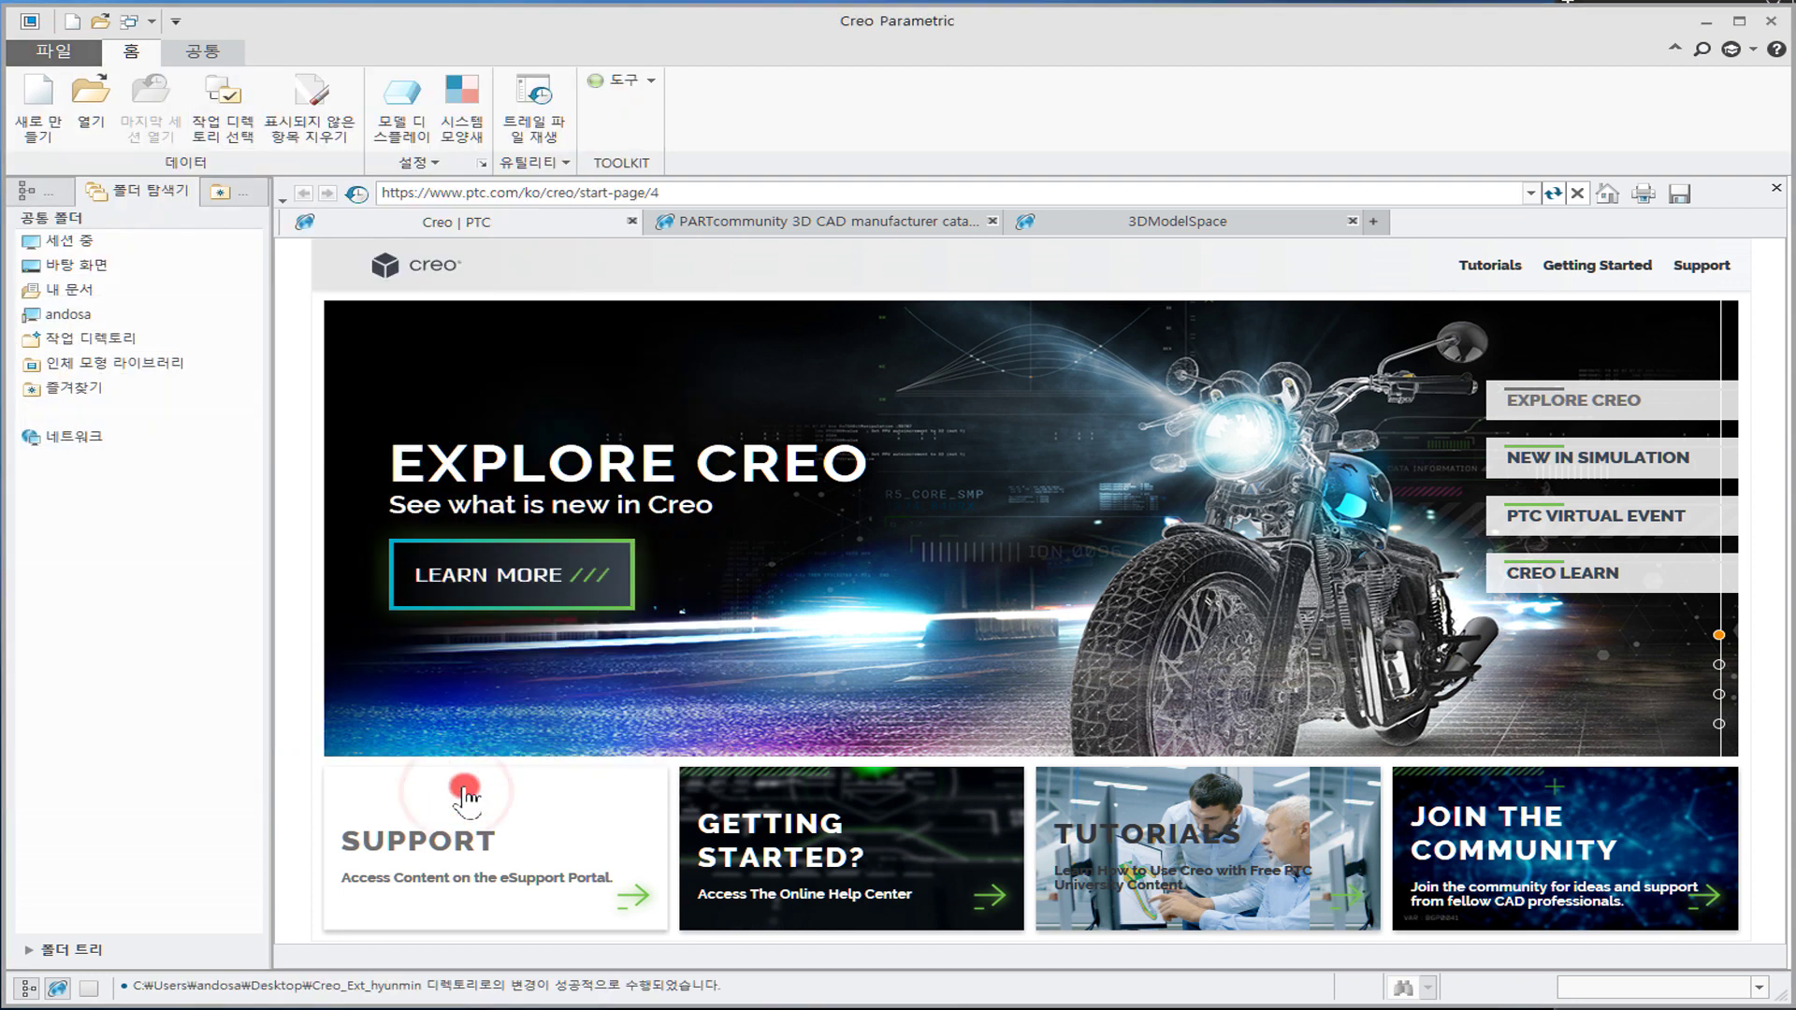
pyautogui.click(37, 108)
pyautogui.click(409, 733)
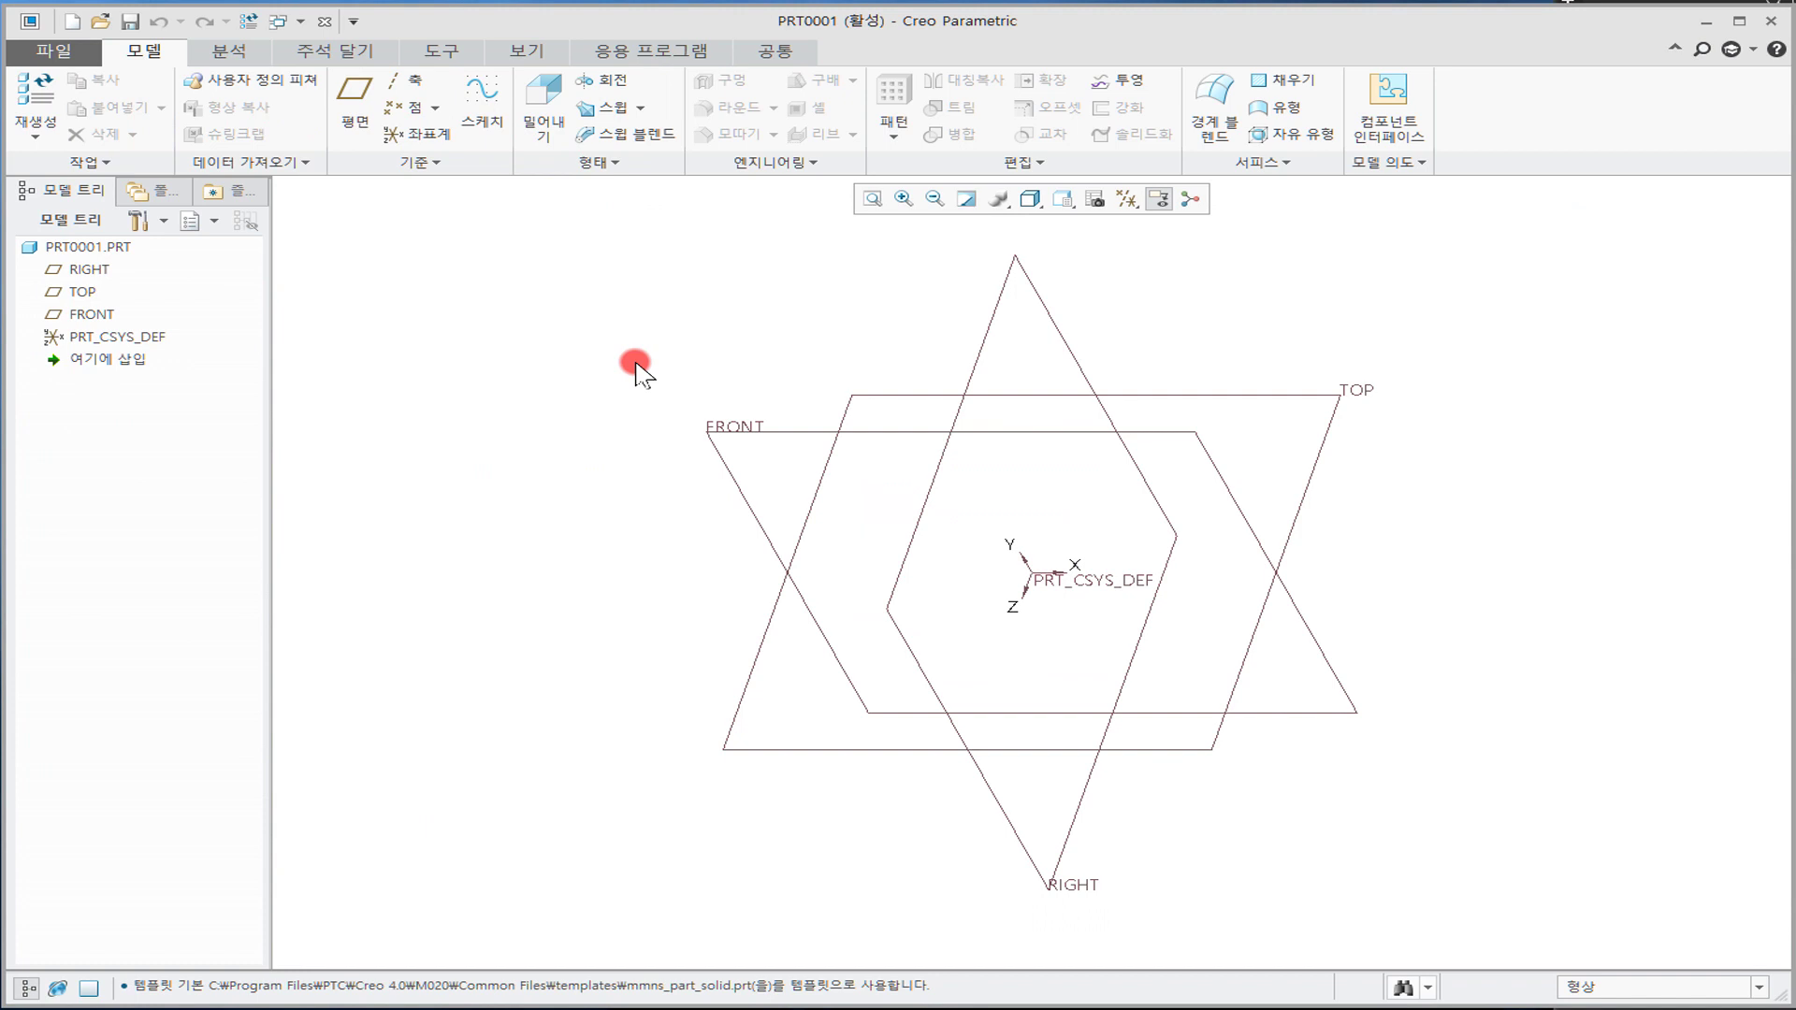
# Step: Start an Extrude on the TOP plane and sketch a center rectangle about 390 by 356 mm at the origin
pyautogui.click(543, 98)
pyautogui.click(1354, 397)
pyautogui.middleClick(1270, 339)
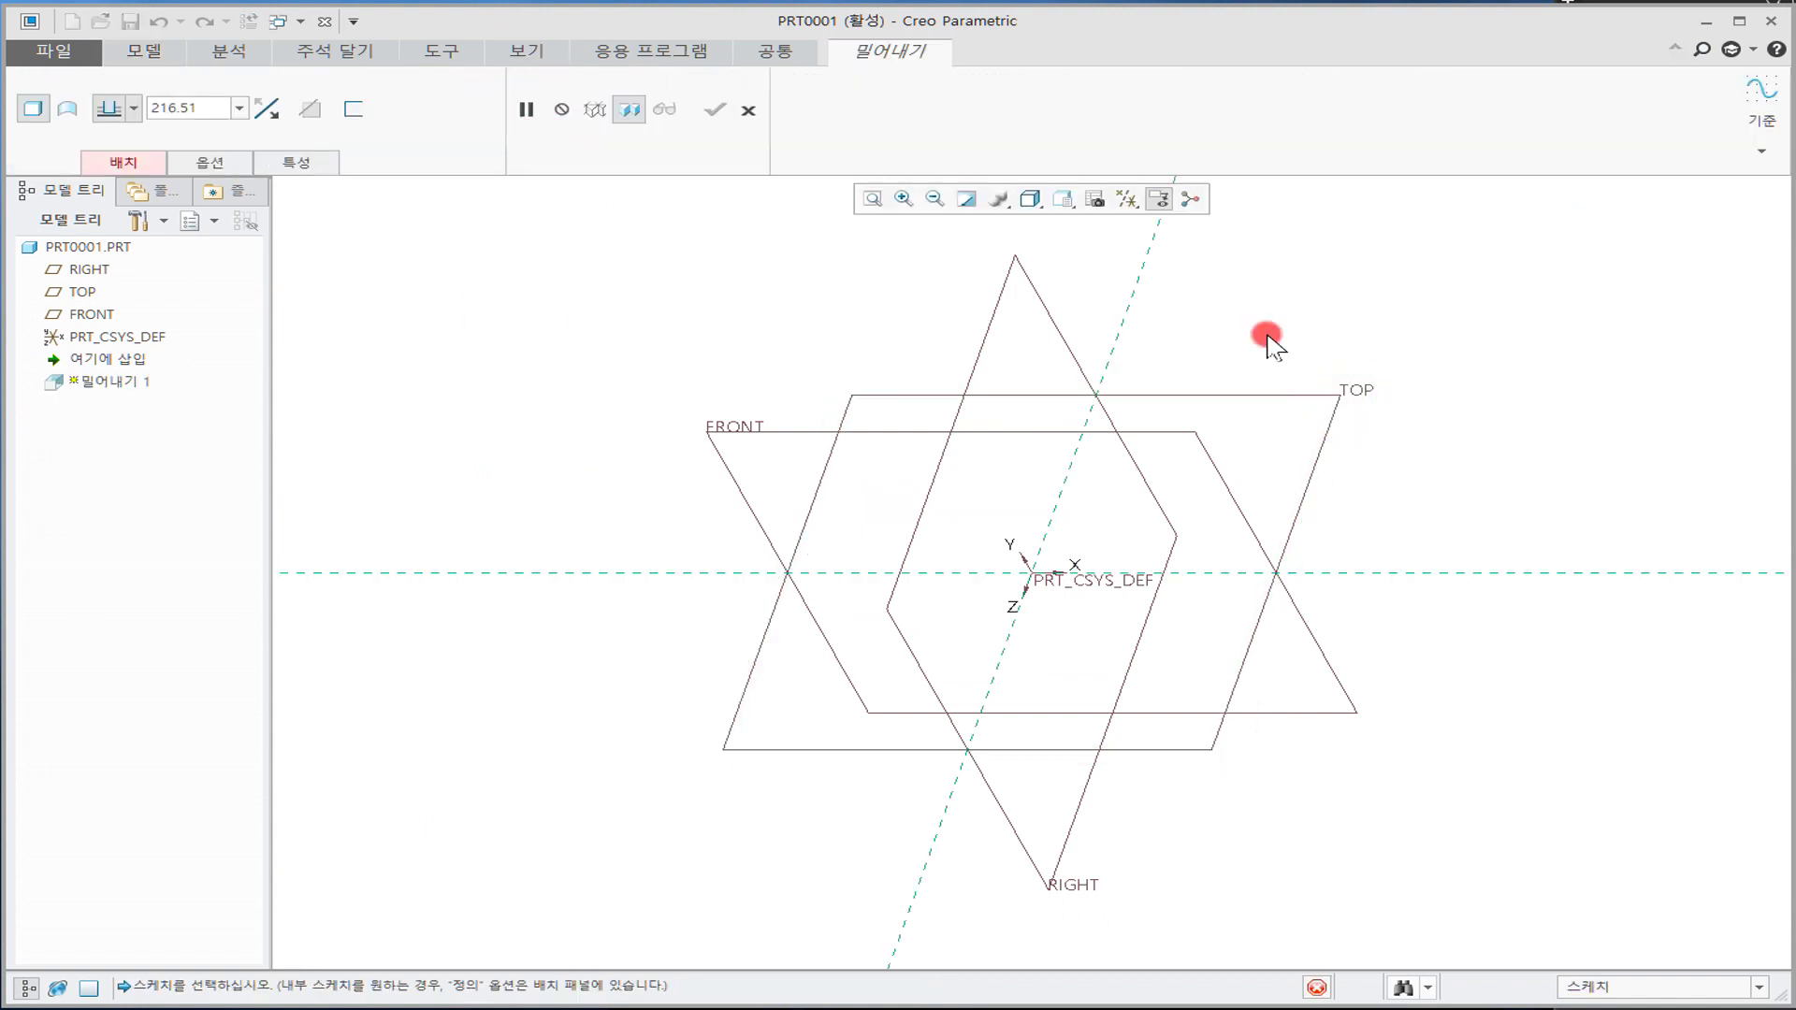
pyautogui.click(529, 108)
pyautogui.click(497, 175)
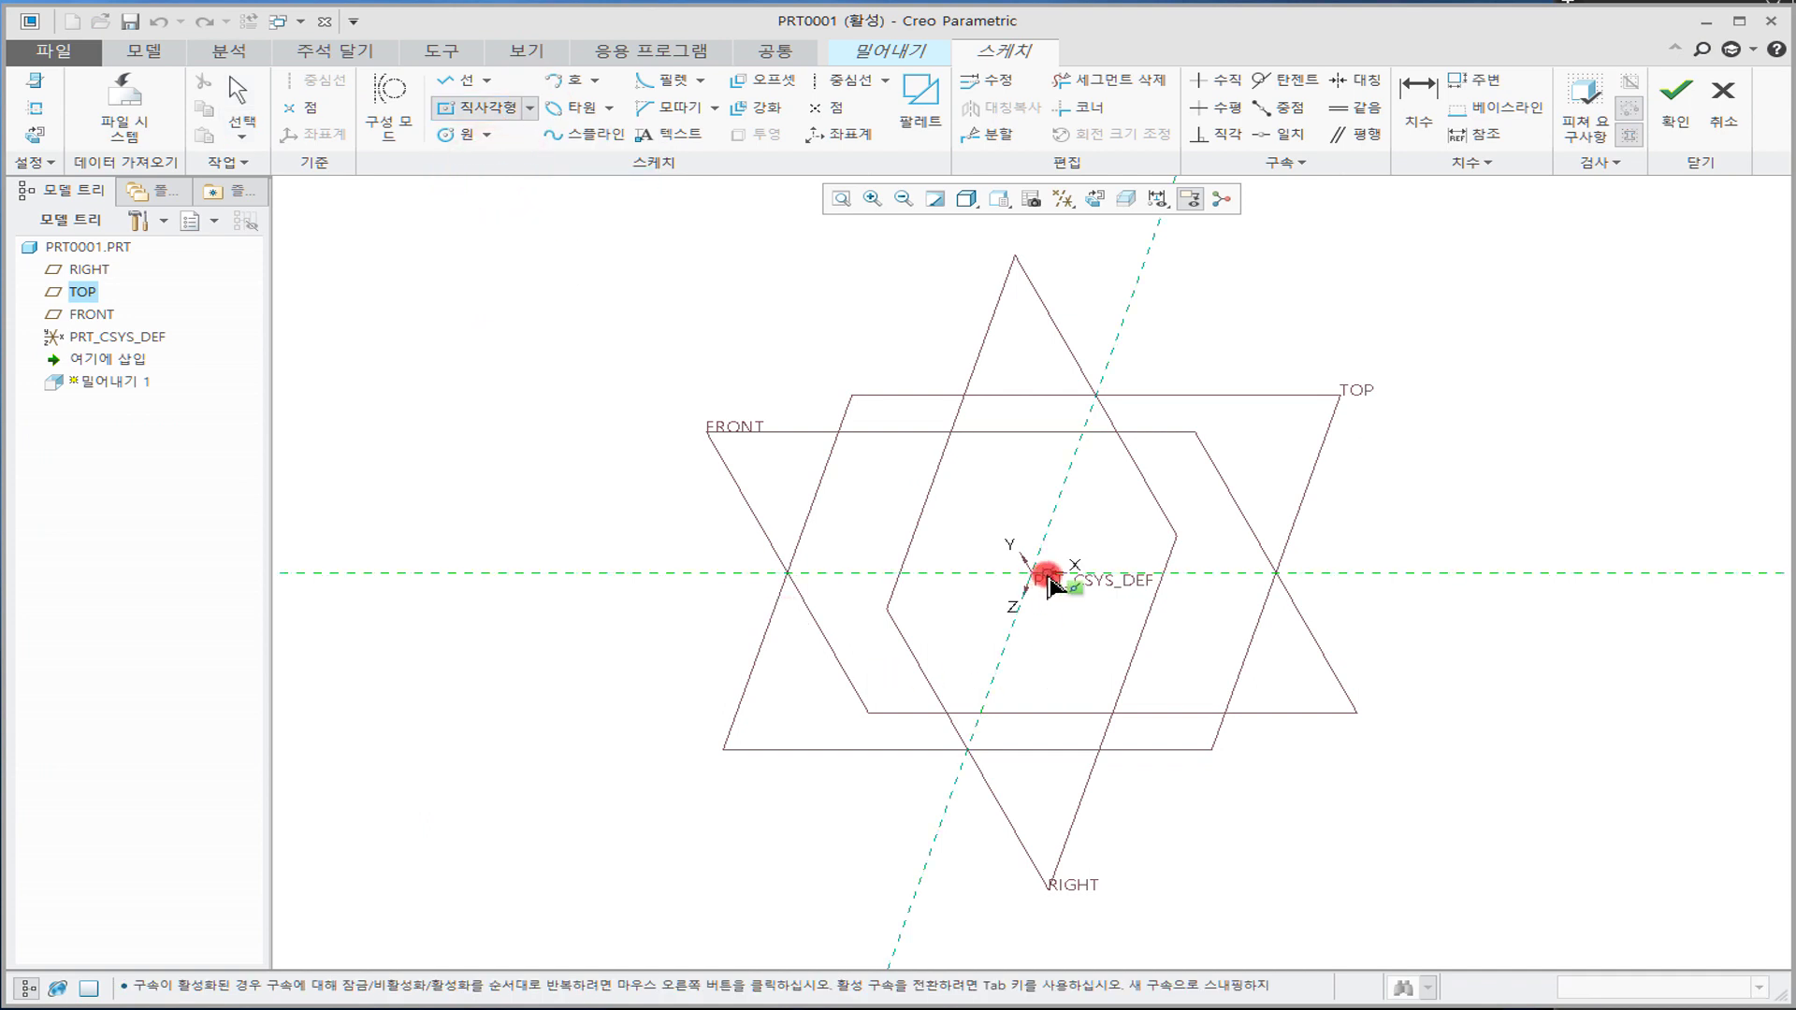
pyautogui.click(1046, 574)
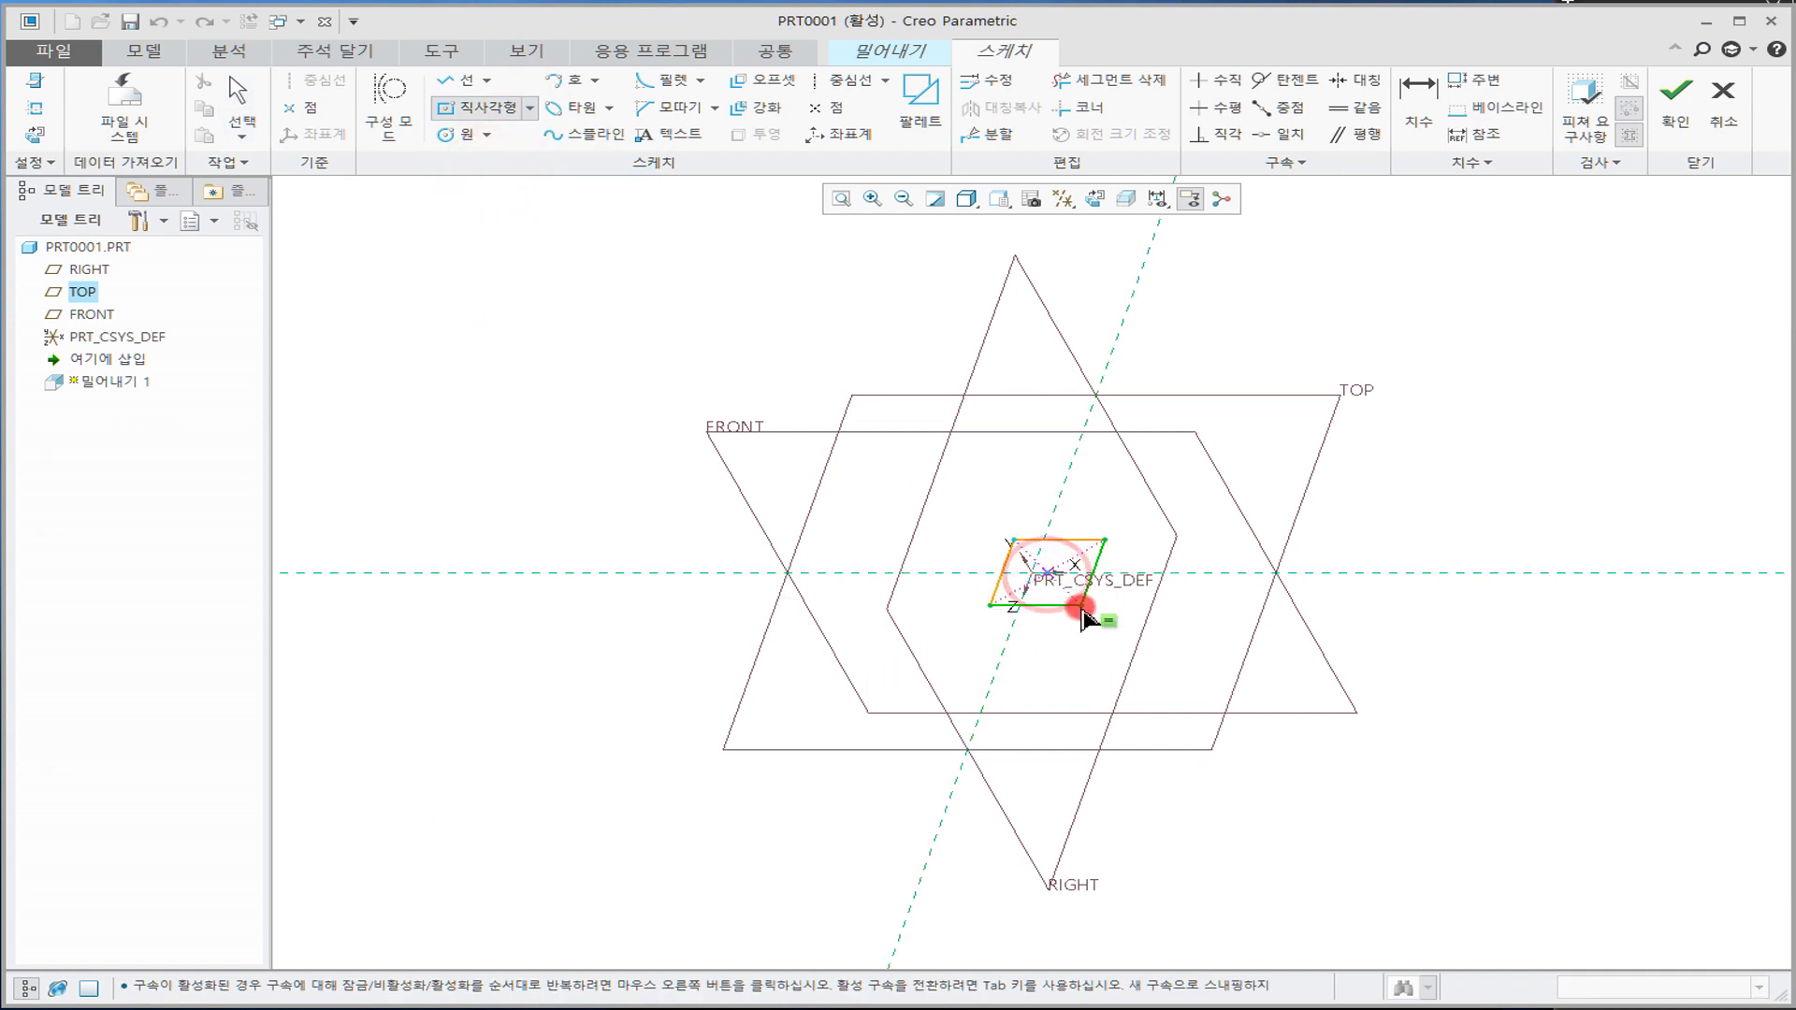
pyautogui.click(488, 109)
pyautogui.click(1034, 575)
pyautogui.click(1174, 697)
pyautogui.middleClick(1011, 653)
# Step: Set the rectangle's width and height to 100 mm each and finish the sketch
pyautogui.doubleClick(972, 673)
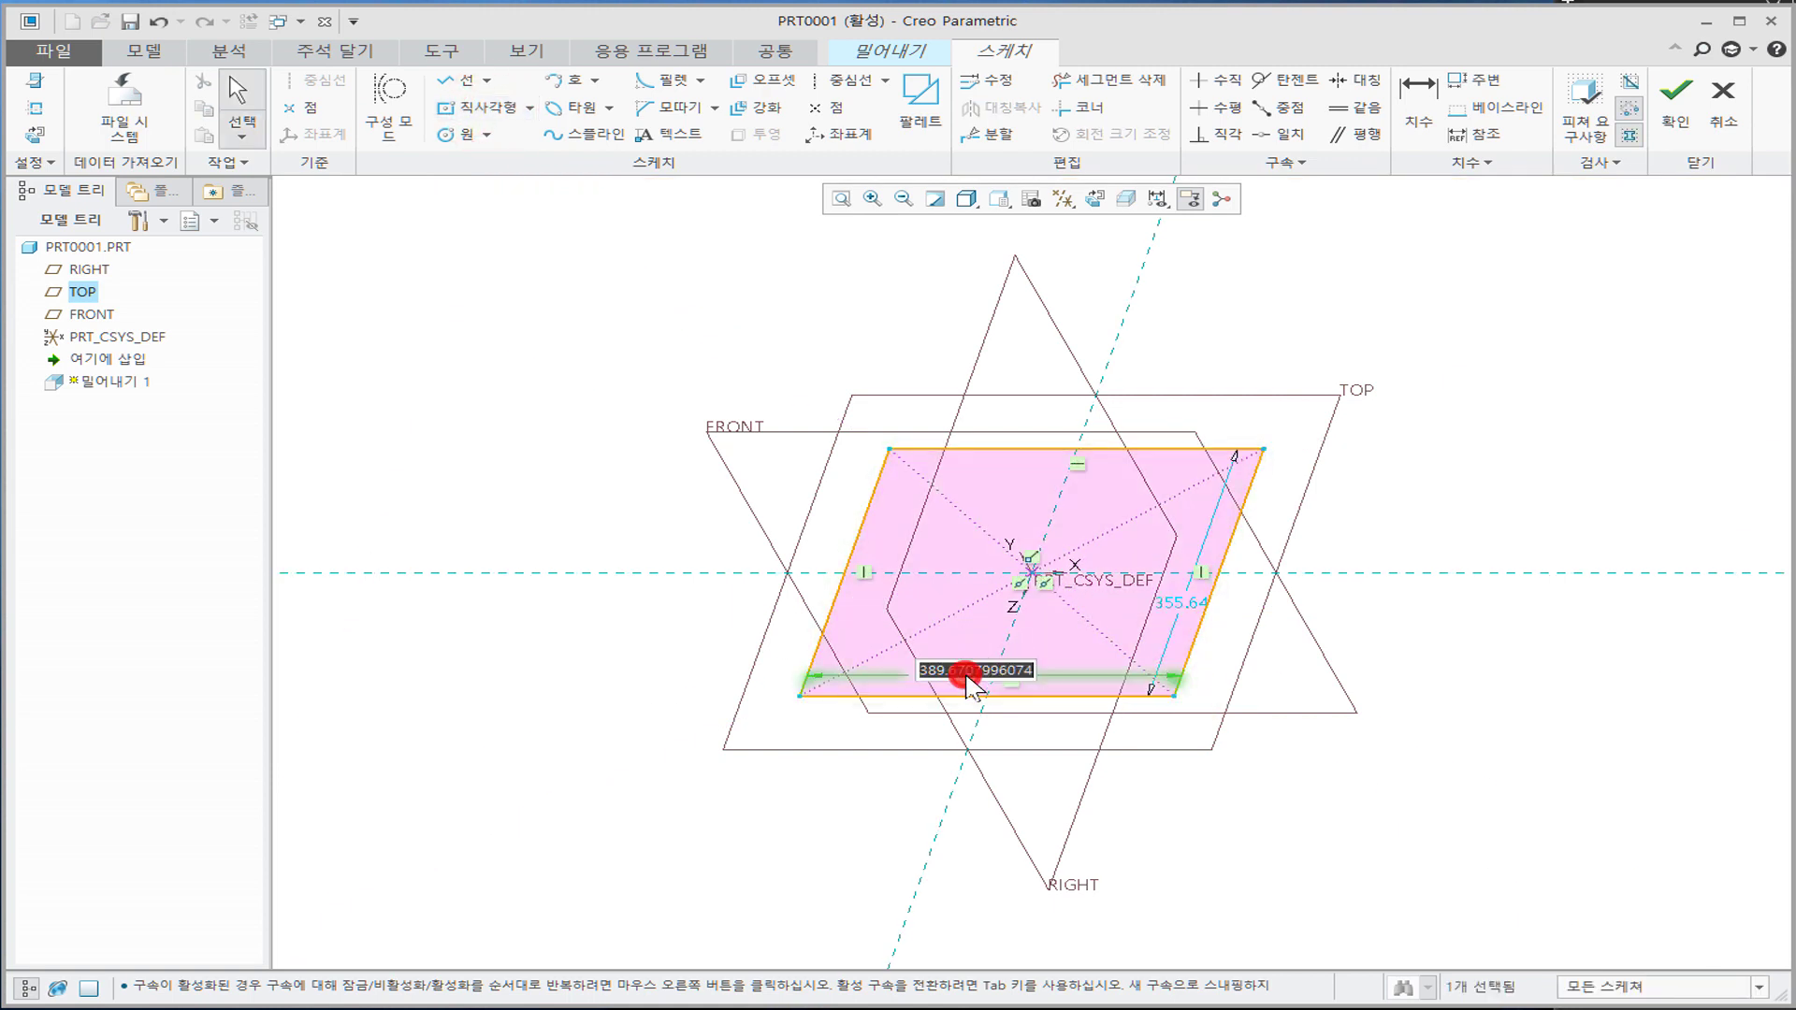
pyautogui.write('100')
pyautogui.middleClick(962, 661)
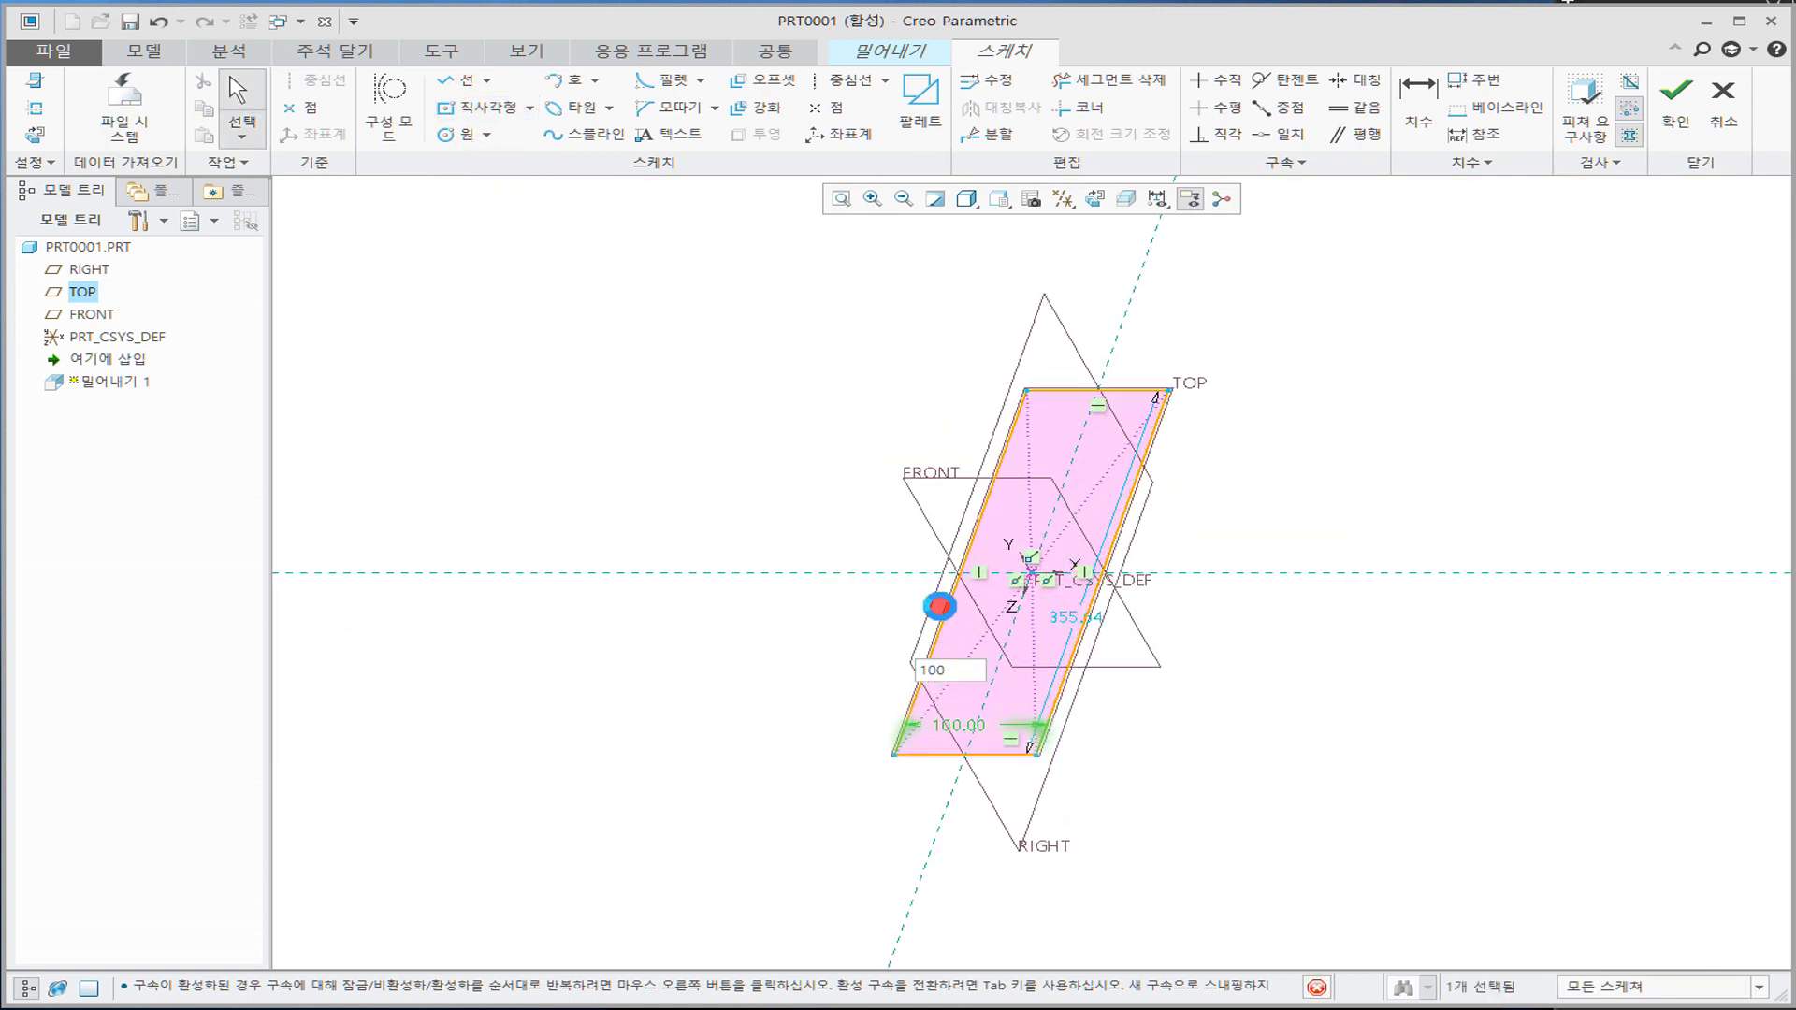
pyautogui.doubleClick(1070, 620)
pyautogui.write('1')
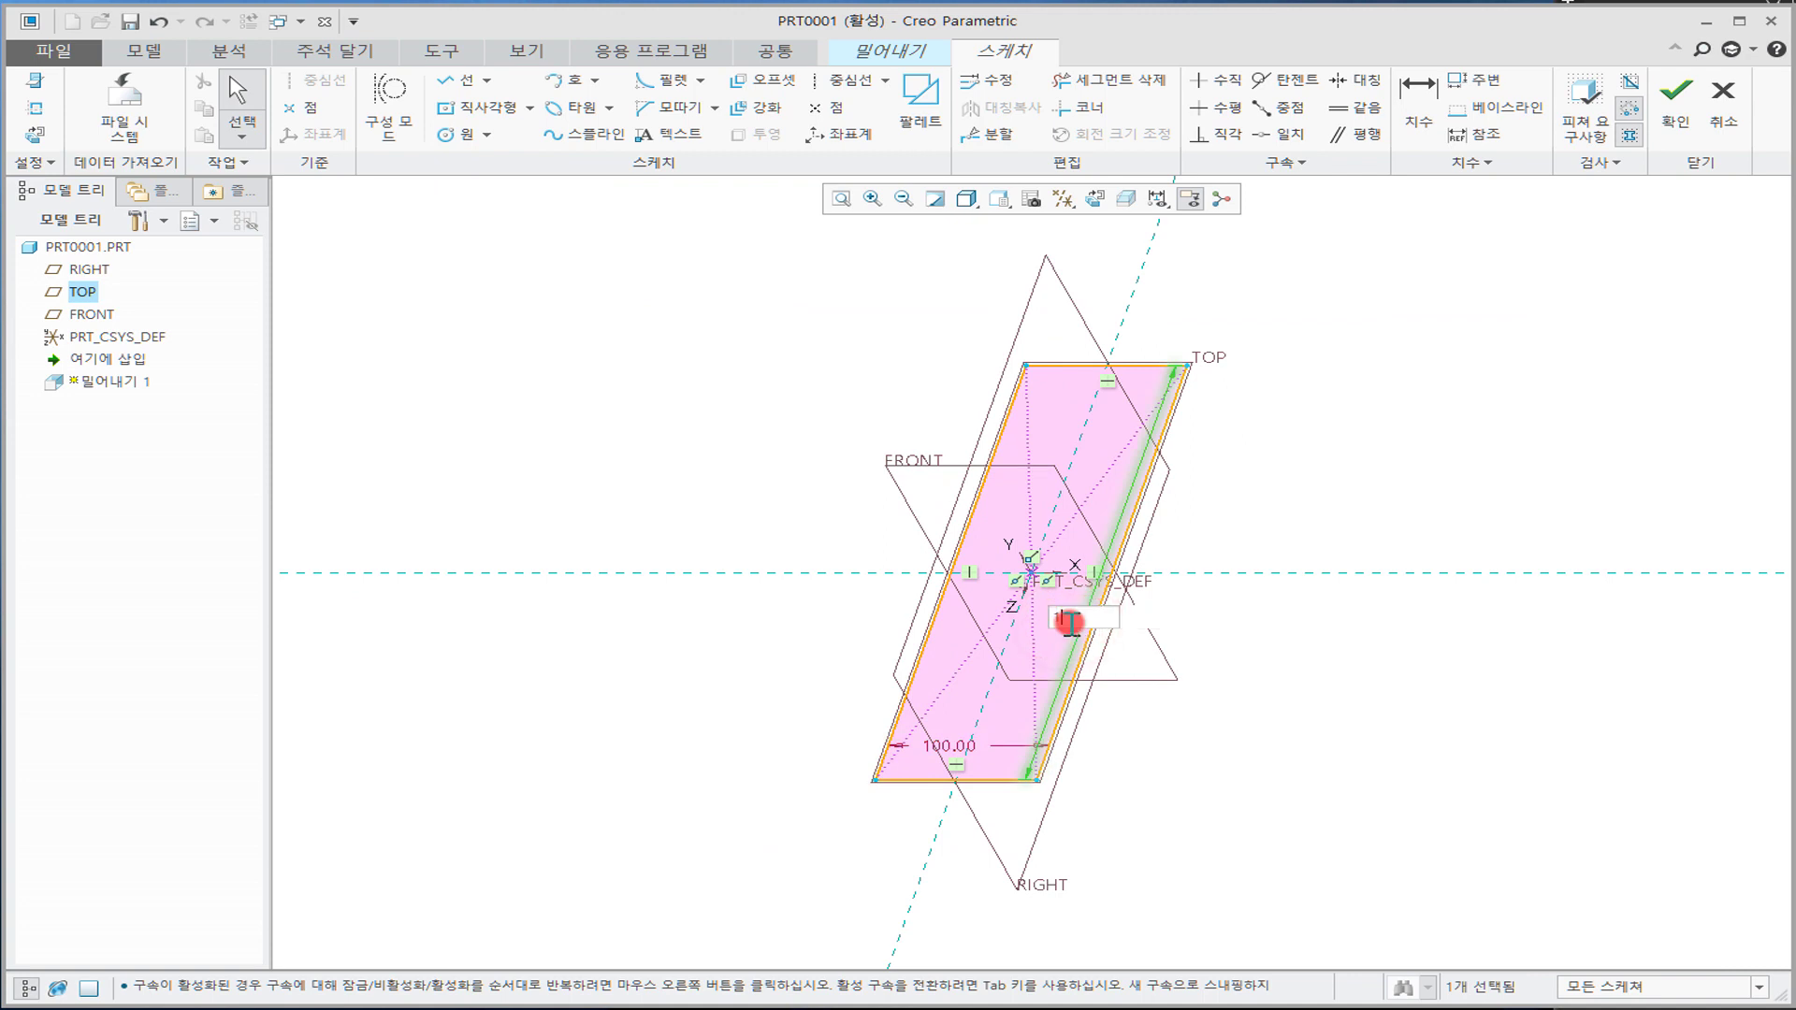
pyautogui.write('00')
pyautogui.press('Return')
pyautogui.click(1678, 107)
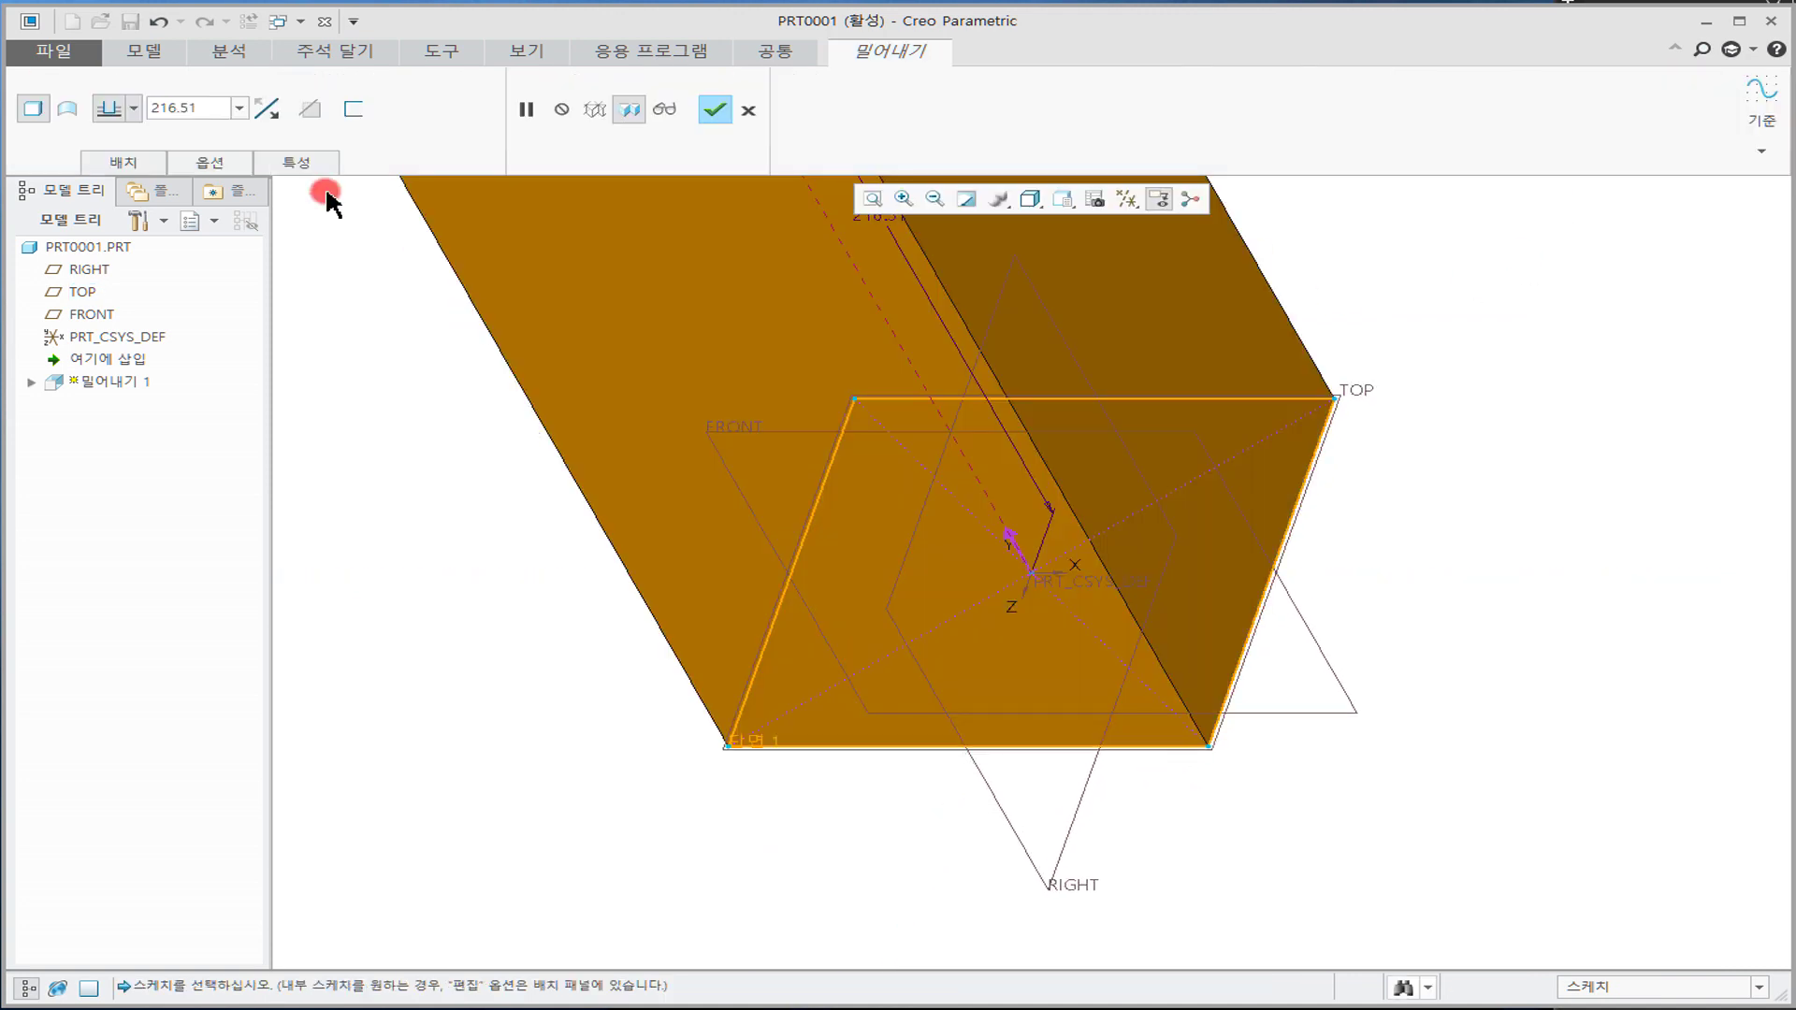
# Step: Extrude the square profile to a depth of 50 mm
pyautogui.doubleClick(214, 109)
pyautogui.write('50')
pyautogui.press('Return')
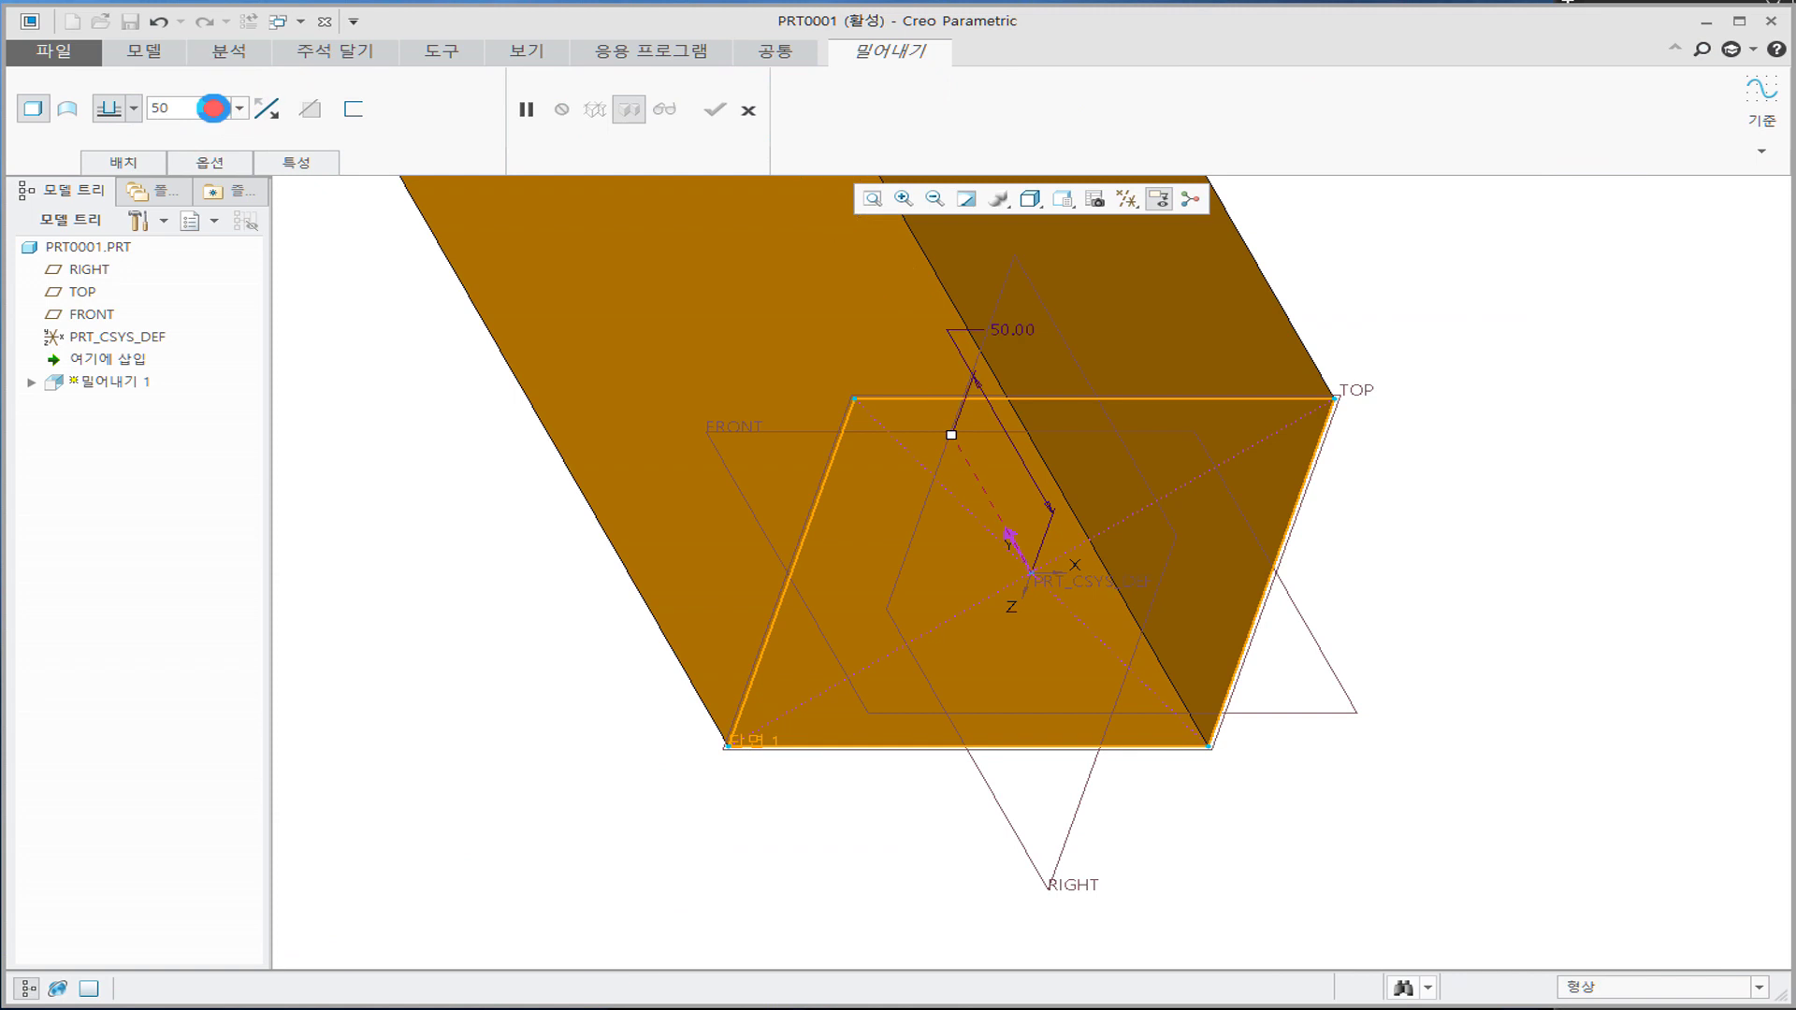
pyautogui.click(717, 113)
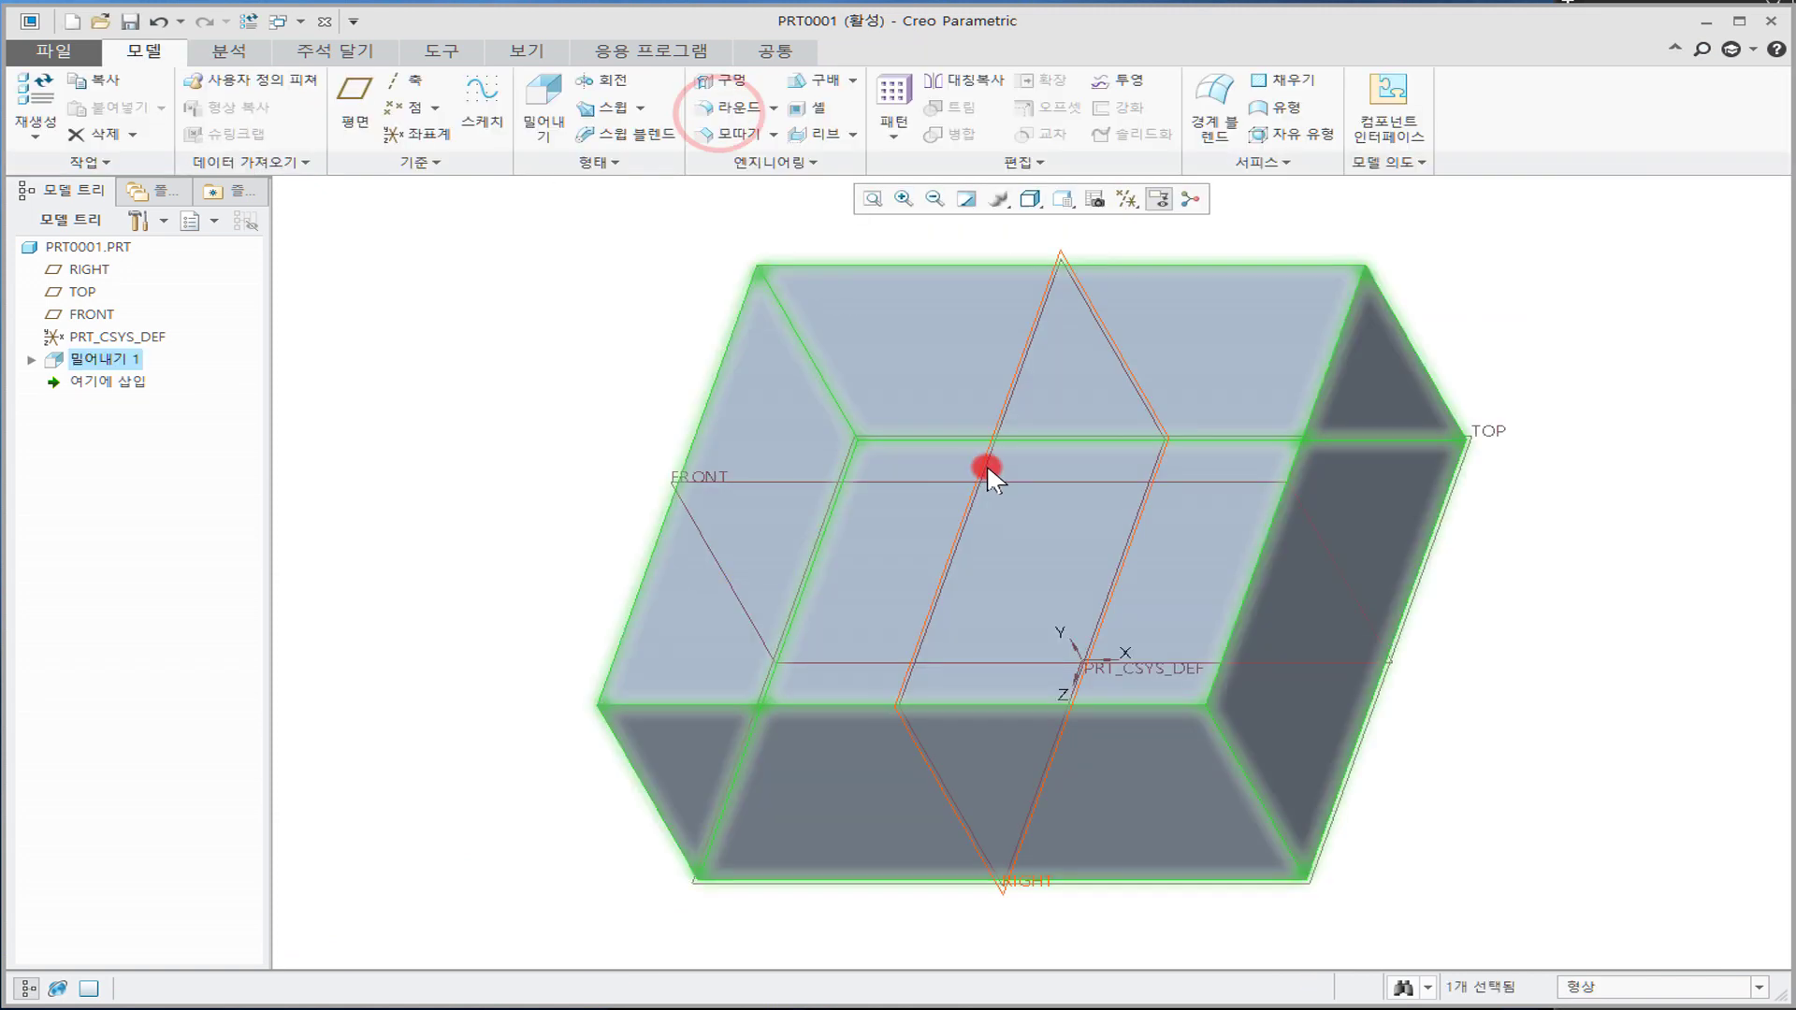
pyautogui.click(564, 460)
pyautogui.scroll(3, 564, 460)
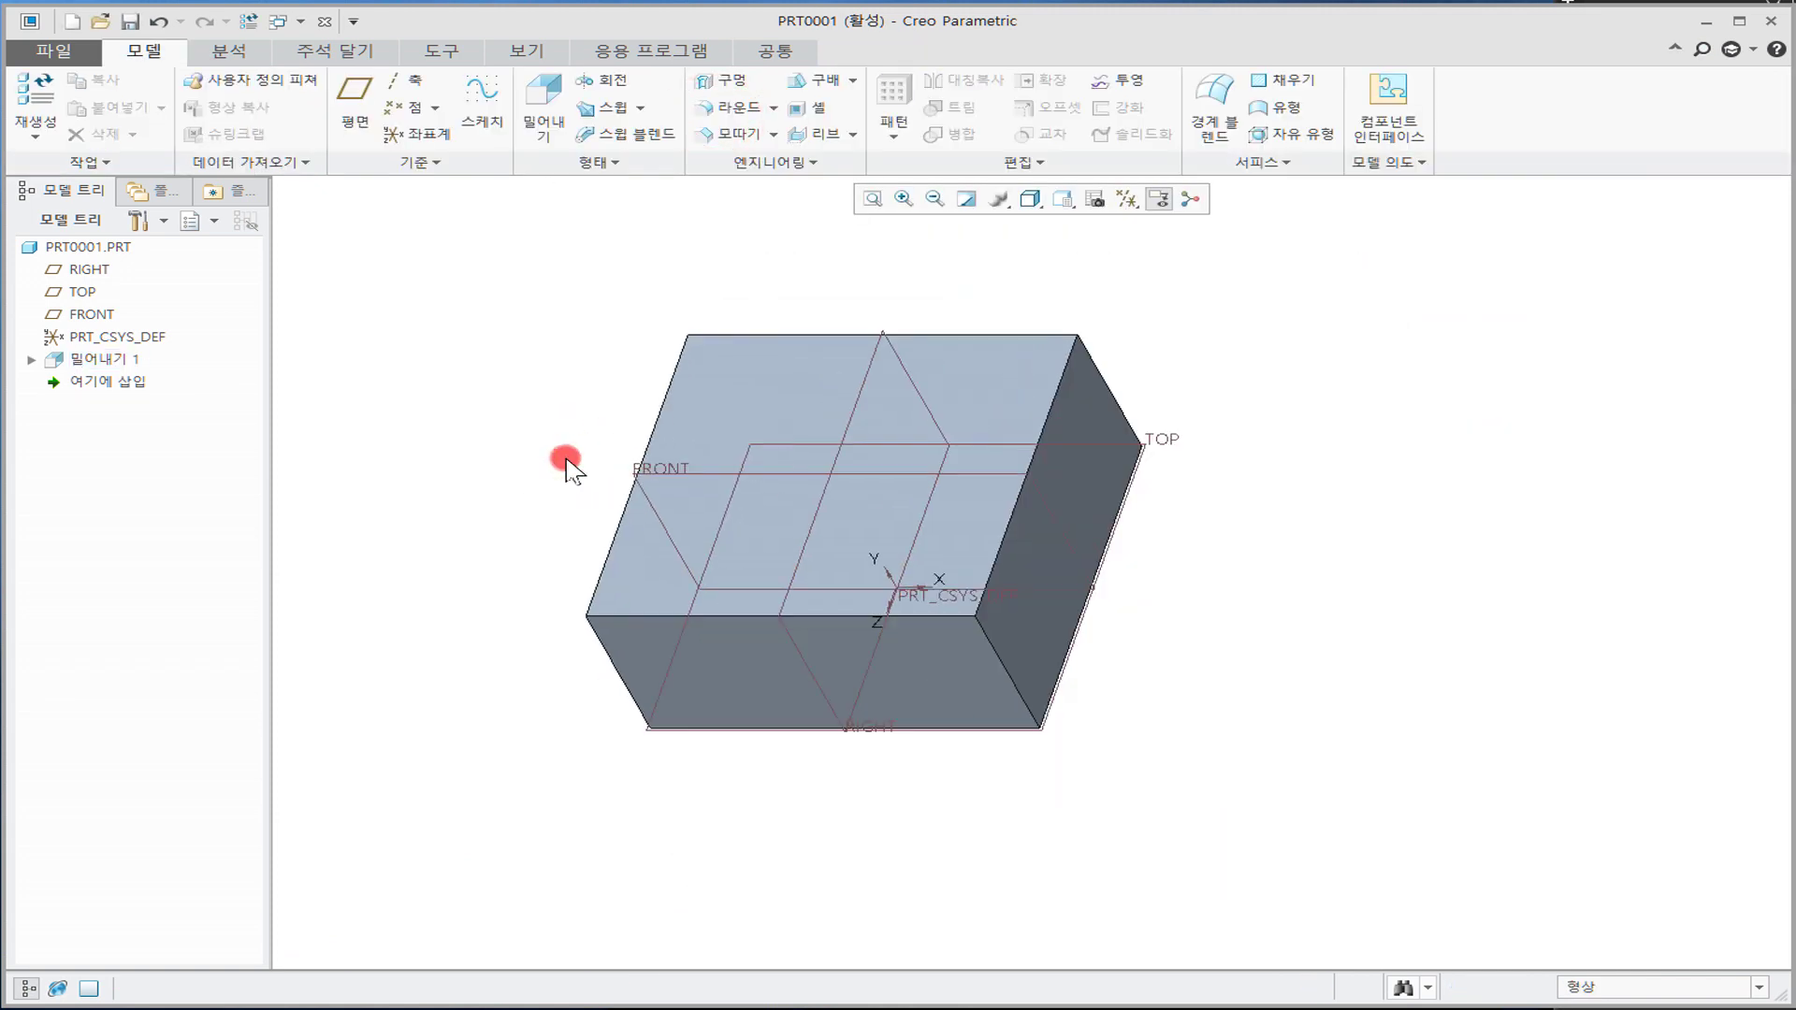
pyautogui.keyDown('shift'); pyautogui.moveTo(993, 469); pyautogui.dragTo(930, 603, button='middle'); pyautogui.keyUp('shift')
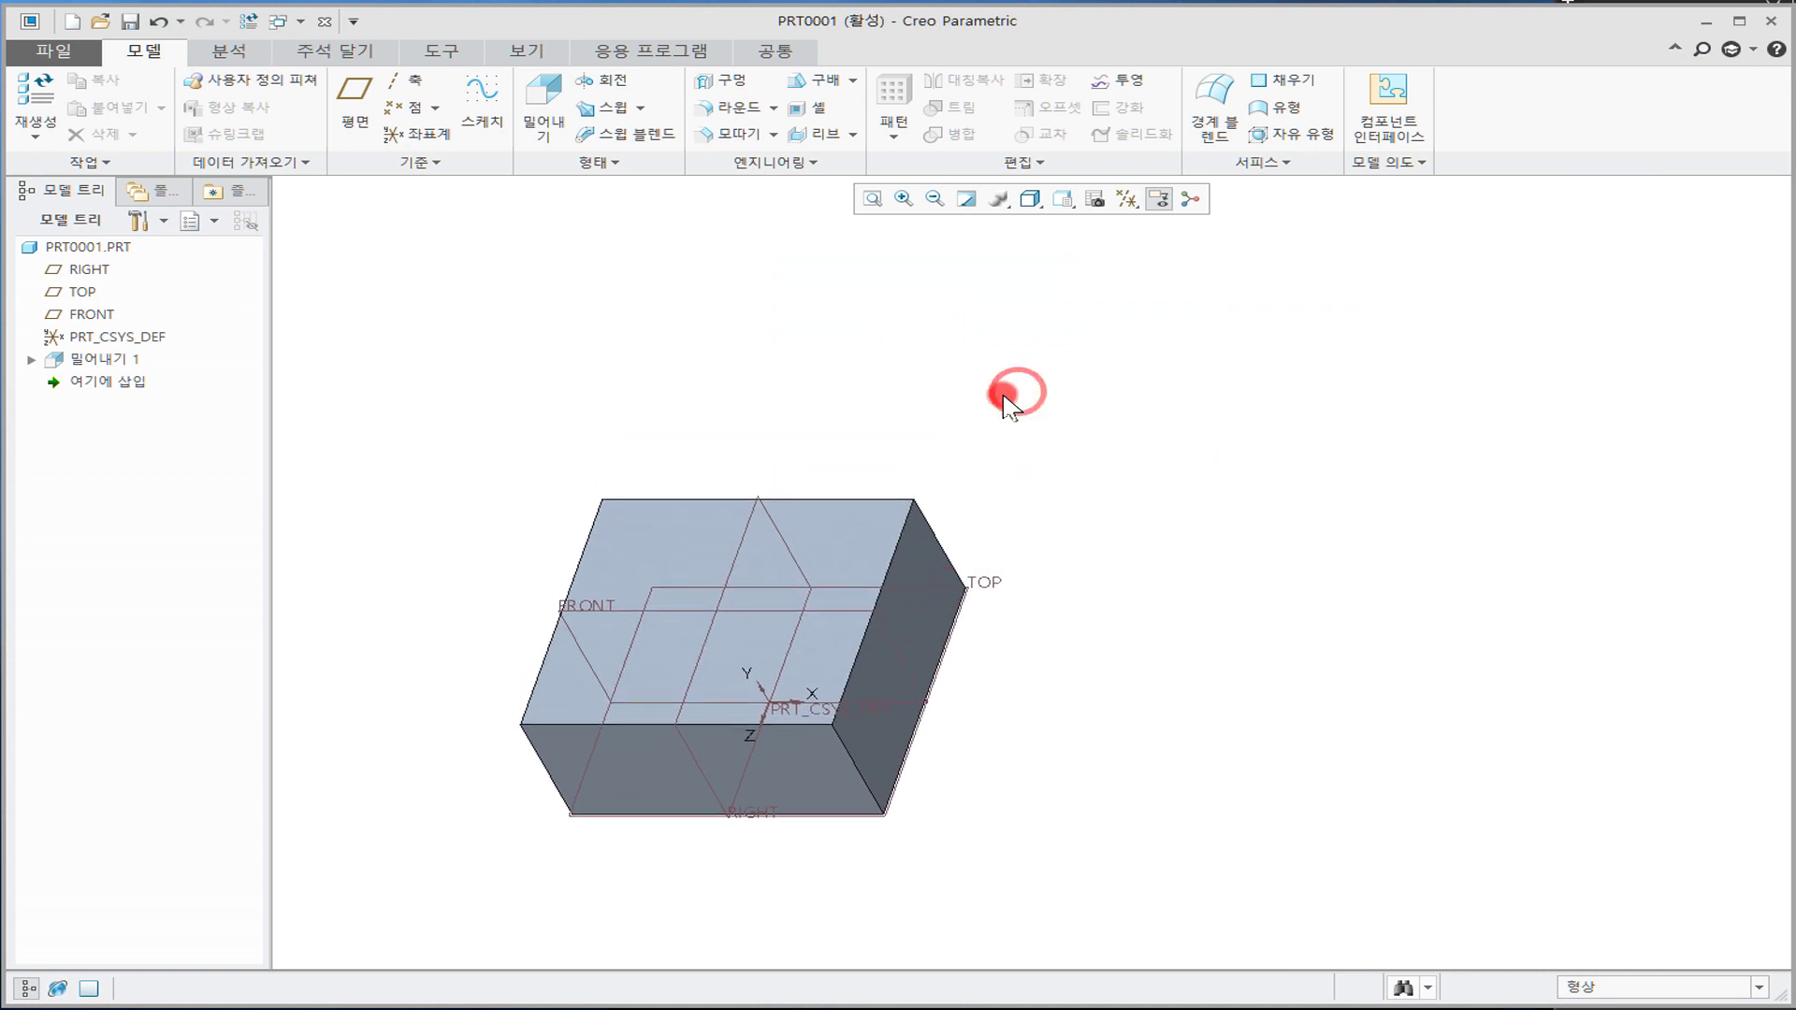
# Step: Create a datum plane offset 100 mm above the block's top face
pyautogui.click(356, 94)
pyautogui.click(859, 537)
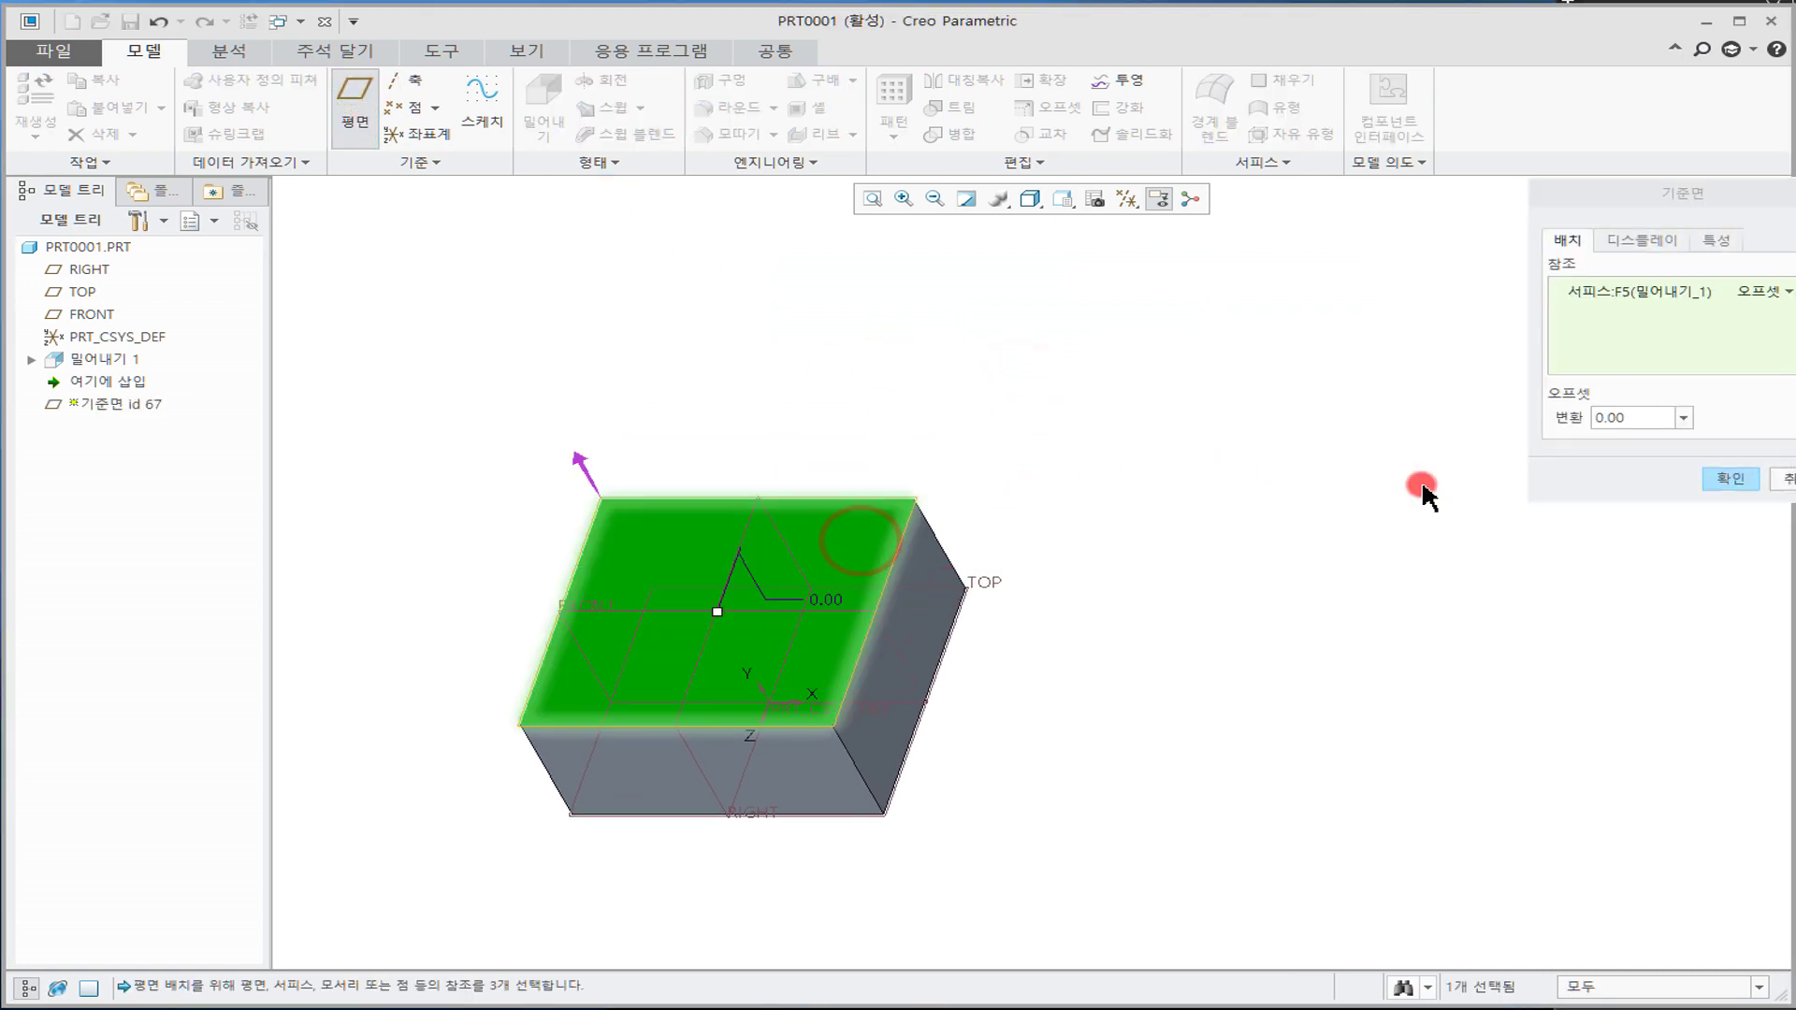
pyautogui.doubleClick(1627, 417)
pyautogui.write('10')
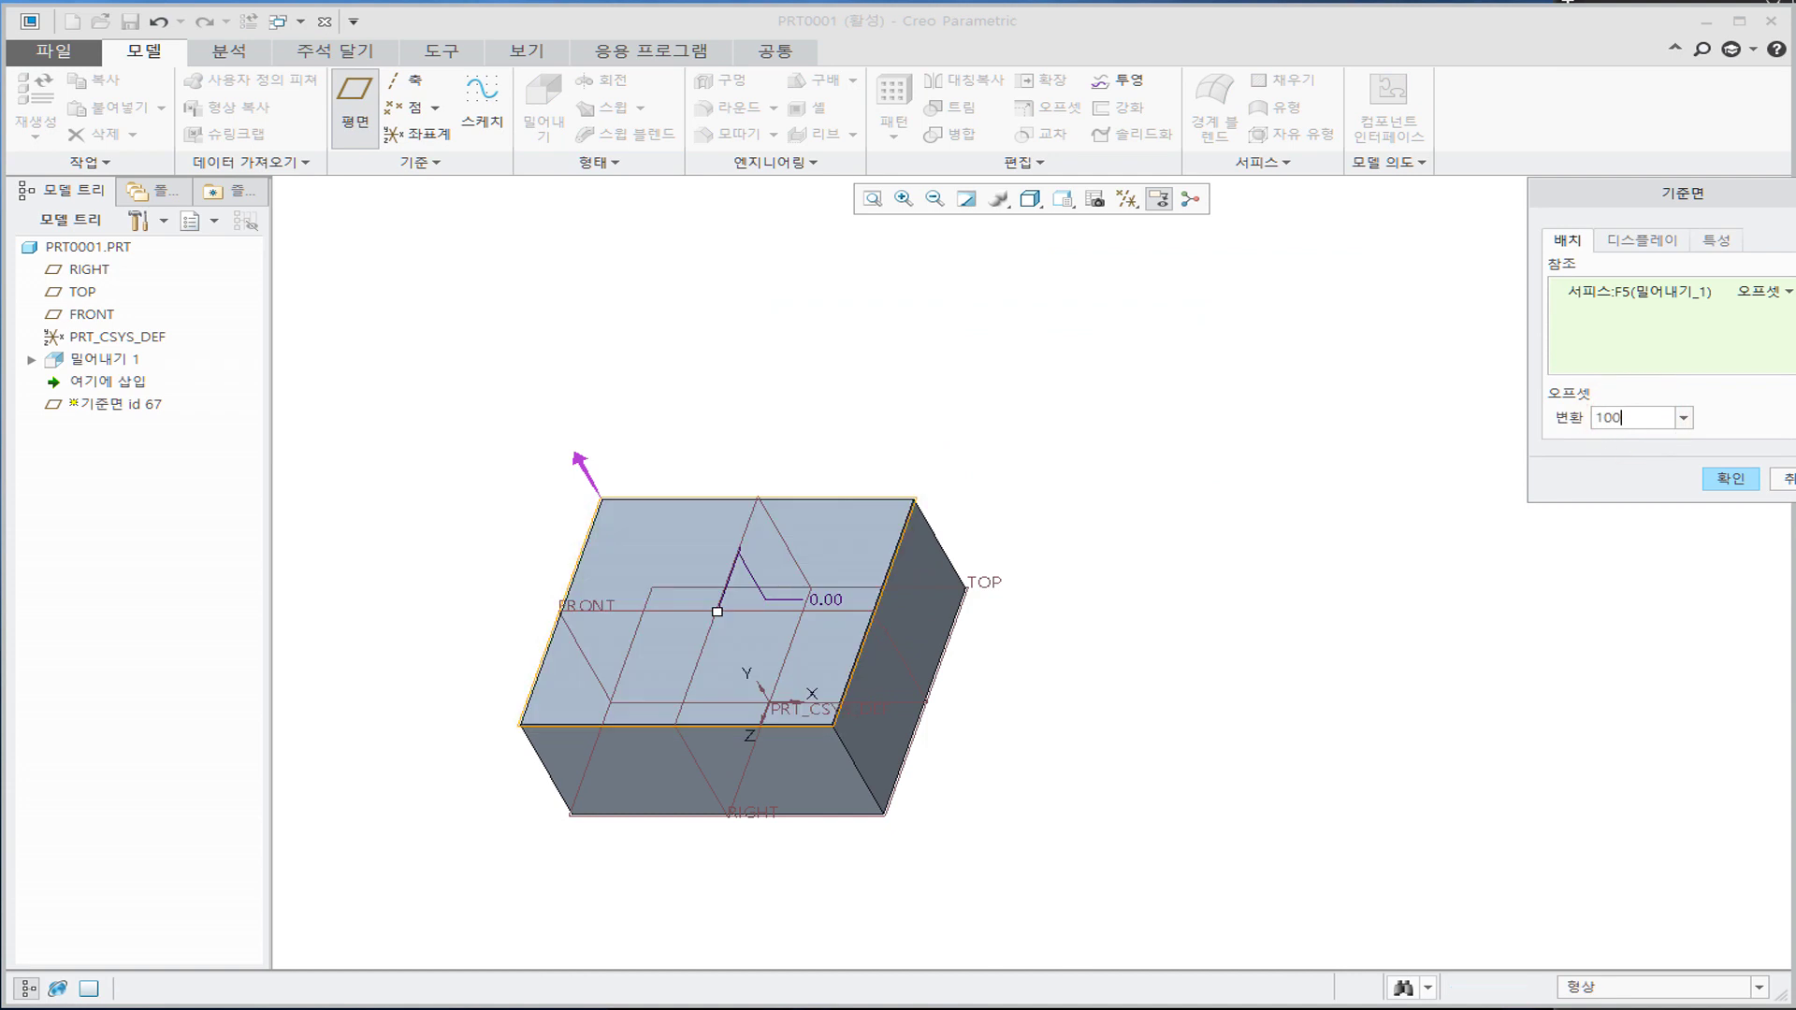
pyautogui.write('0')
pyautogui.press('Return')
pyautogui.click(1635, 419)
pyautogui.click(1730, 478)
pyautogui.moveTo(973, 397)
pyautogui.mouseDown(button='middle')
pyautogui.moveTo(926, 317)
pyautogui.moveTo(939, 358)
pyautogui.moveTo(889, 353)
pyautogui.mouseUp(button='middle')
# Step: Start an Extrude on the offset datum plane and sketch a tilted square with a slanted rectangle around the reference intersection
pyautogui.click(543, 103)
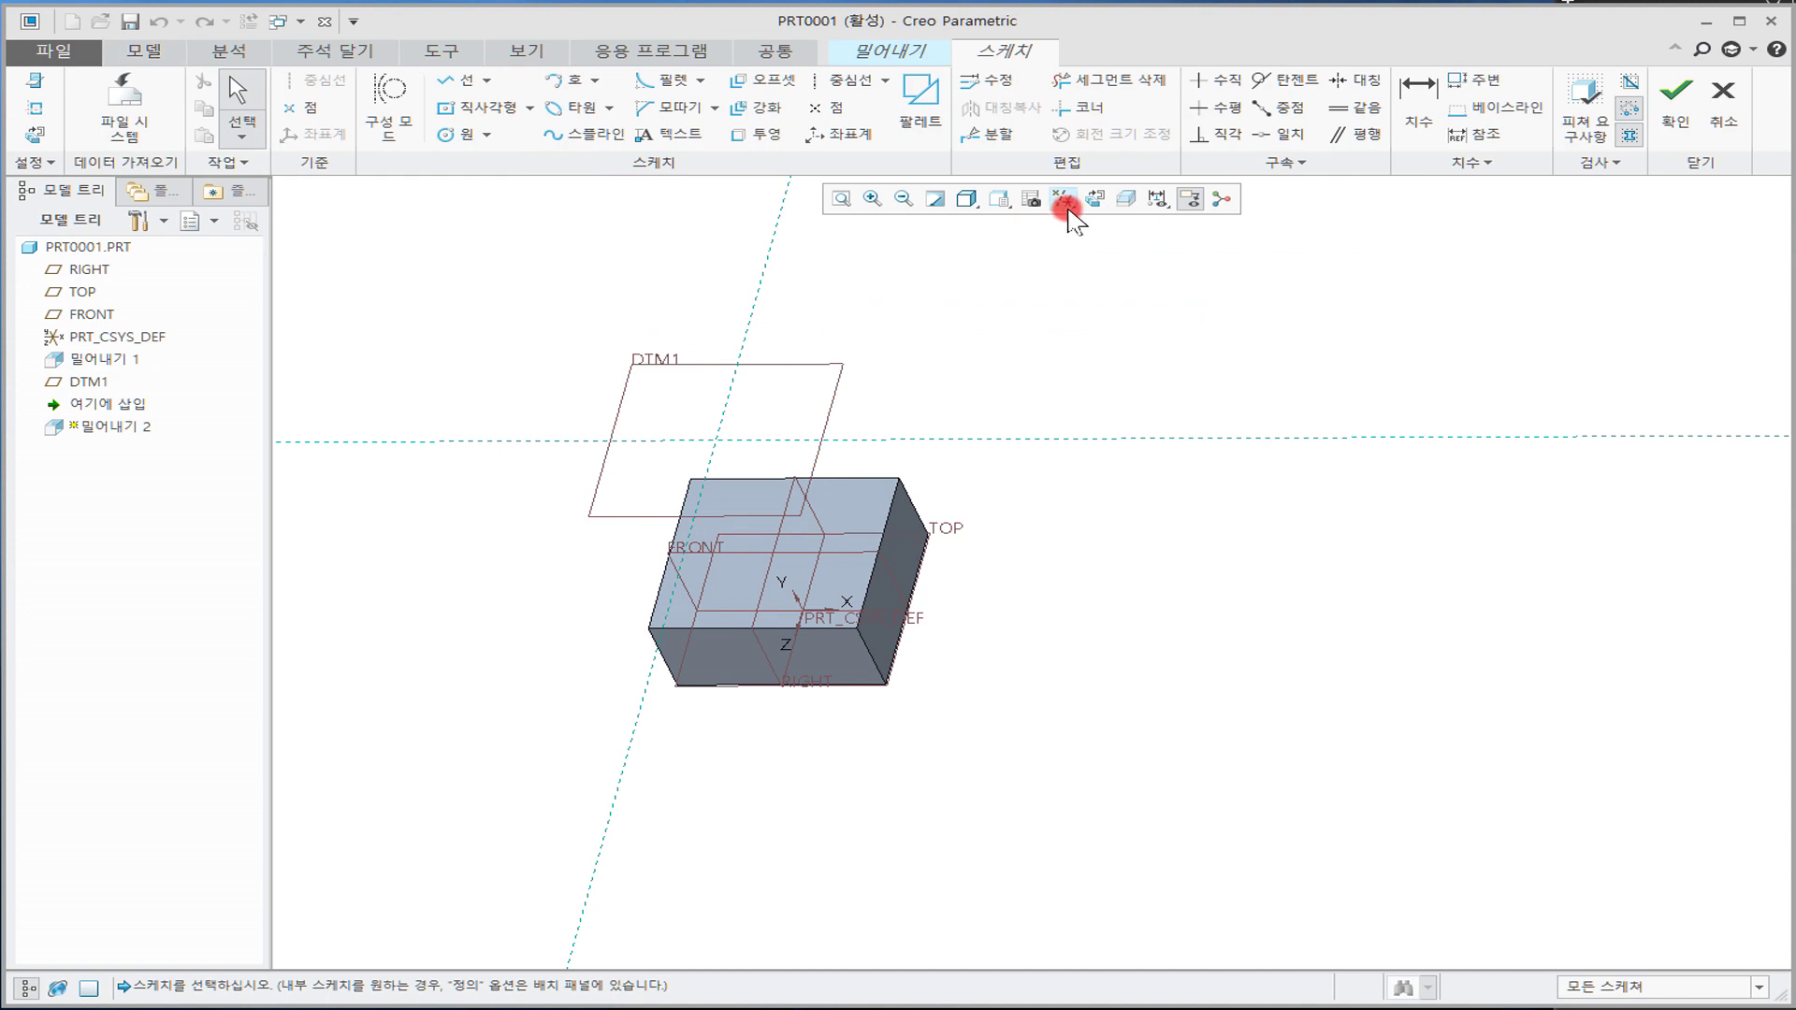
pyautogui.click(1094, 199)
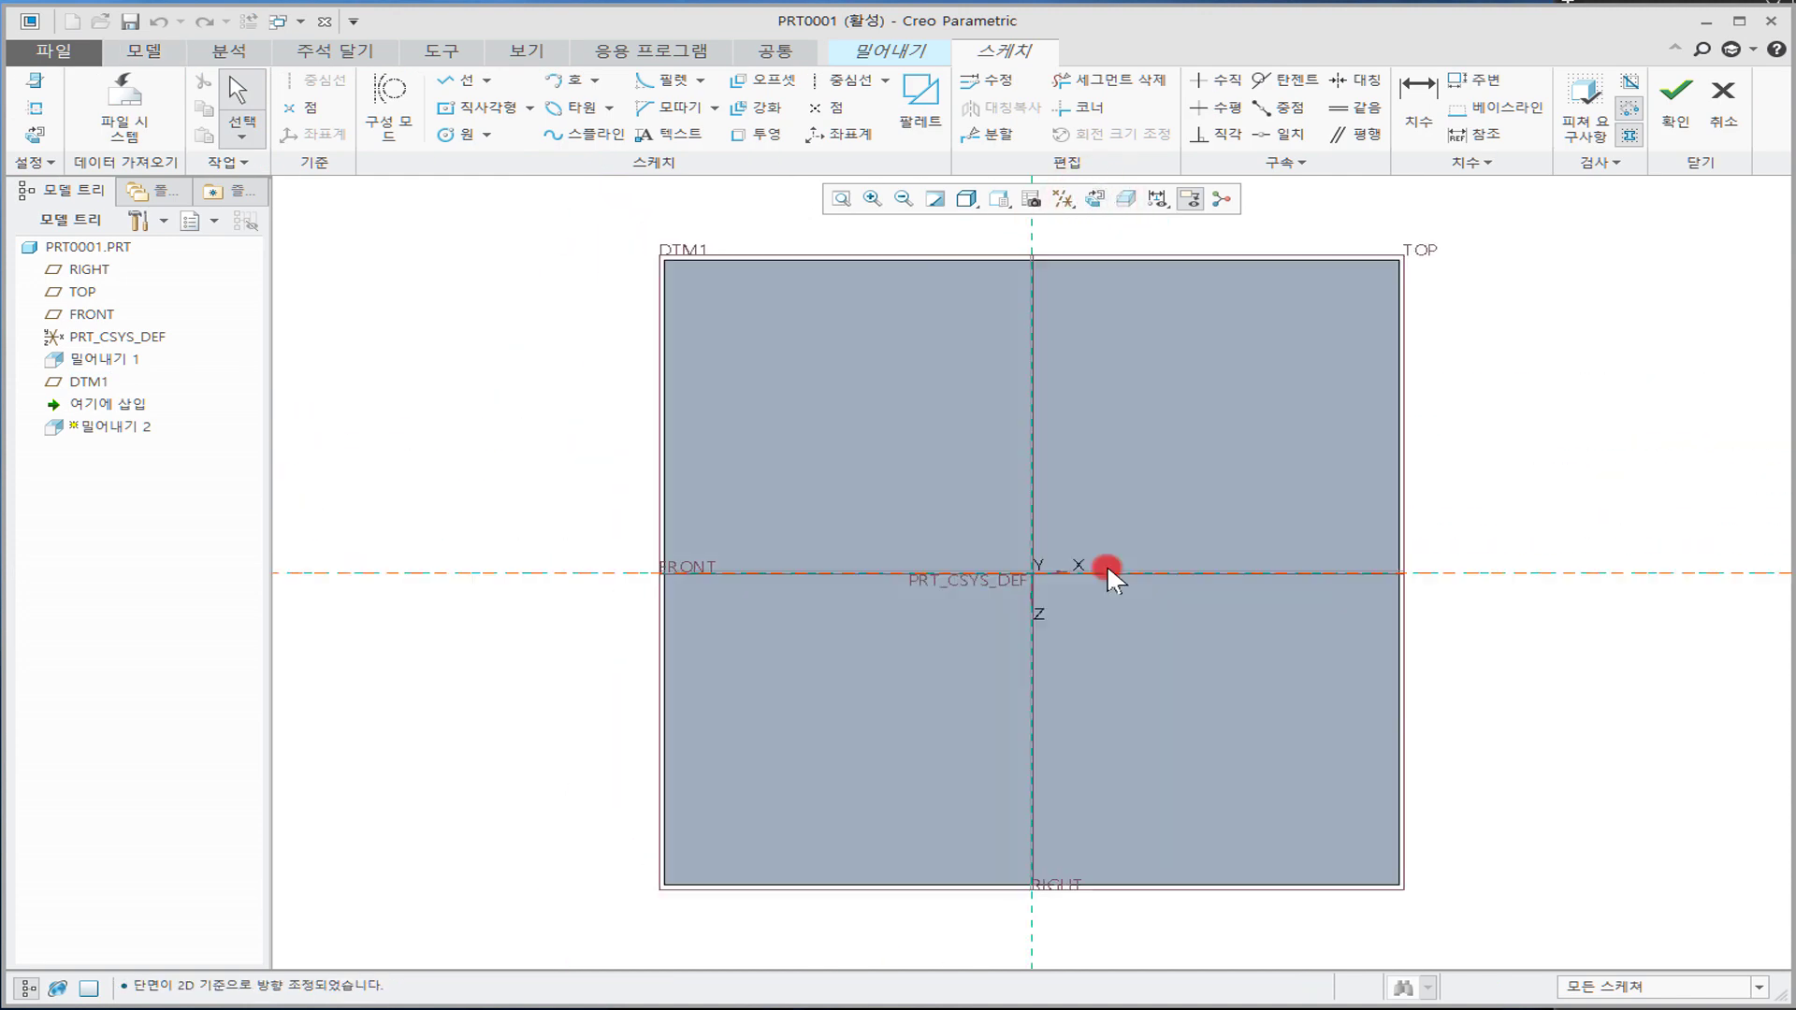
pyautogui.scroll(-3, 1107, 564)
pyautogui.moveTo(1074, 541); pyautogui.dragTo(754, 528, button='middle')
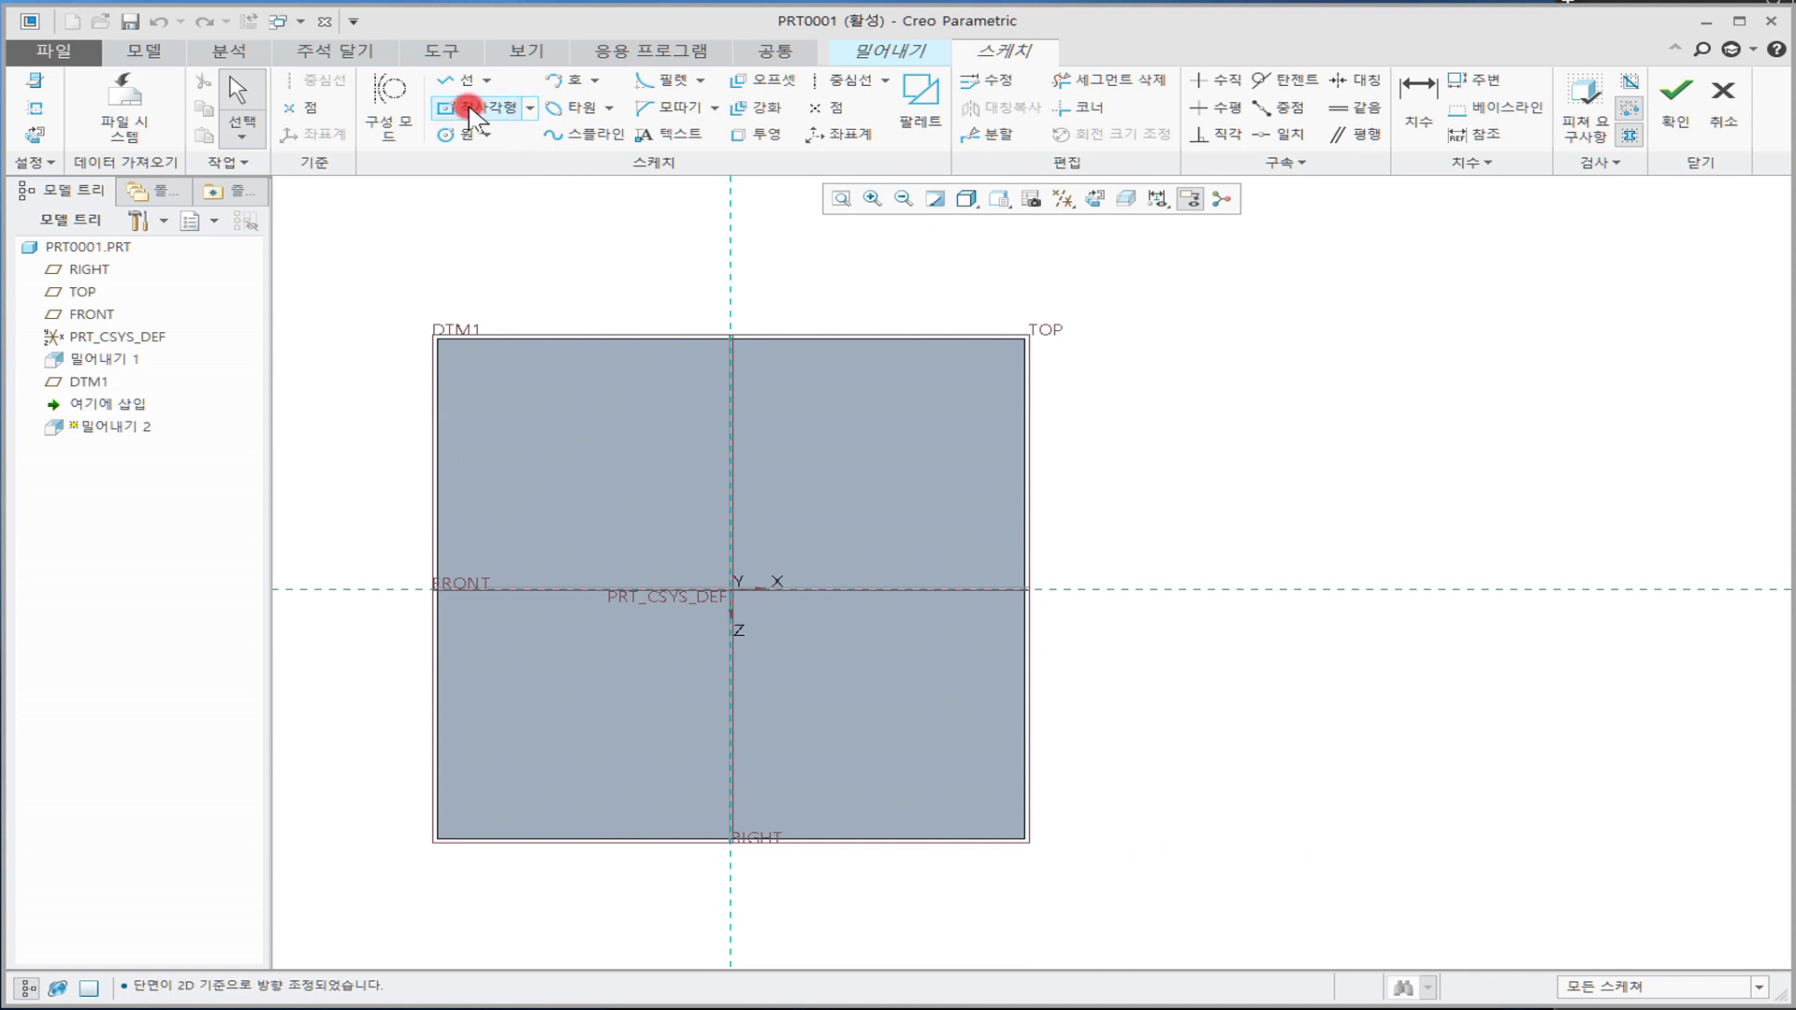
pyautogui.click(529, 108)
pyautogui.click(508, 160)
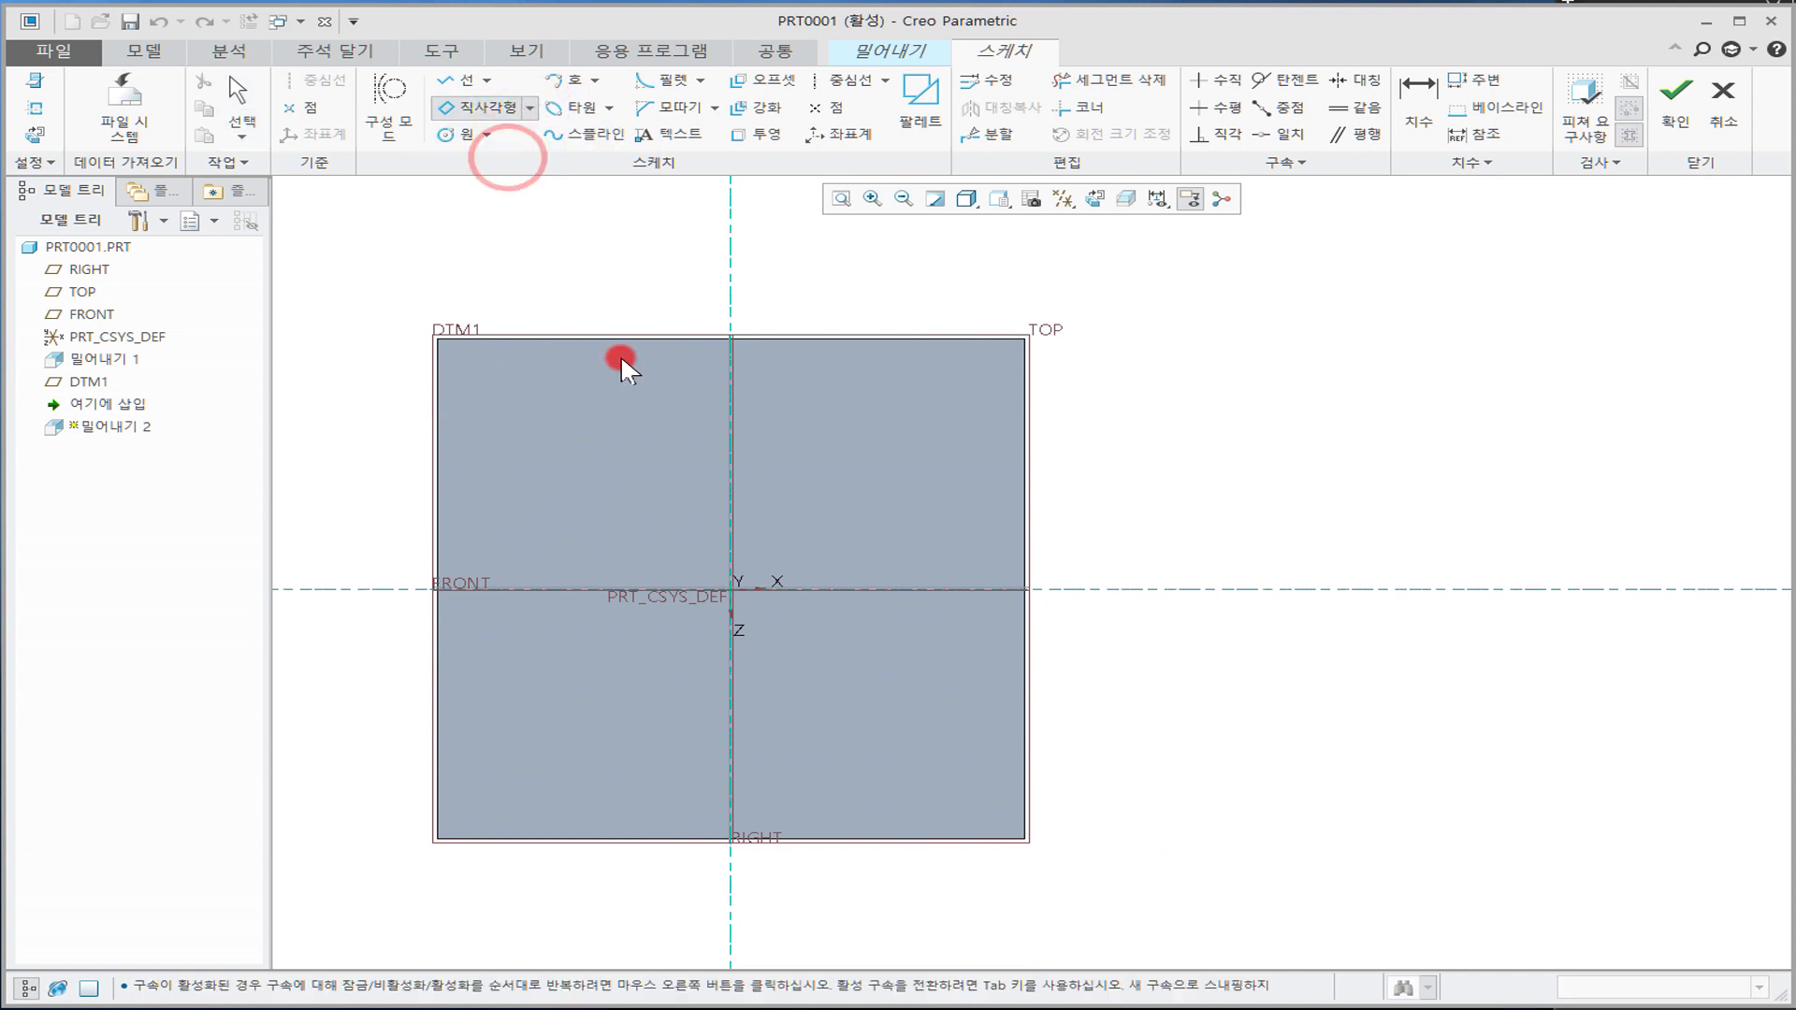
pyautogui.click(678, 429)
pyautogui.click(526, 636)
pyautogui.click(814, 711)
pyautogui.click(888, 684)
pyautogui.click(1220, 641)
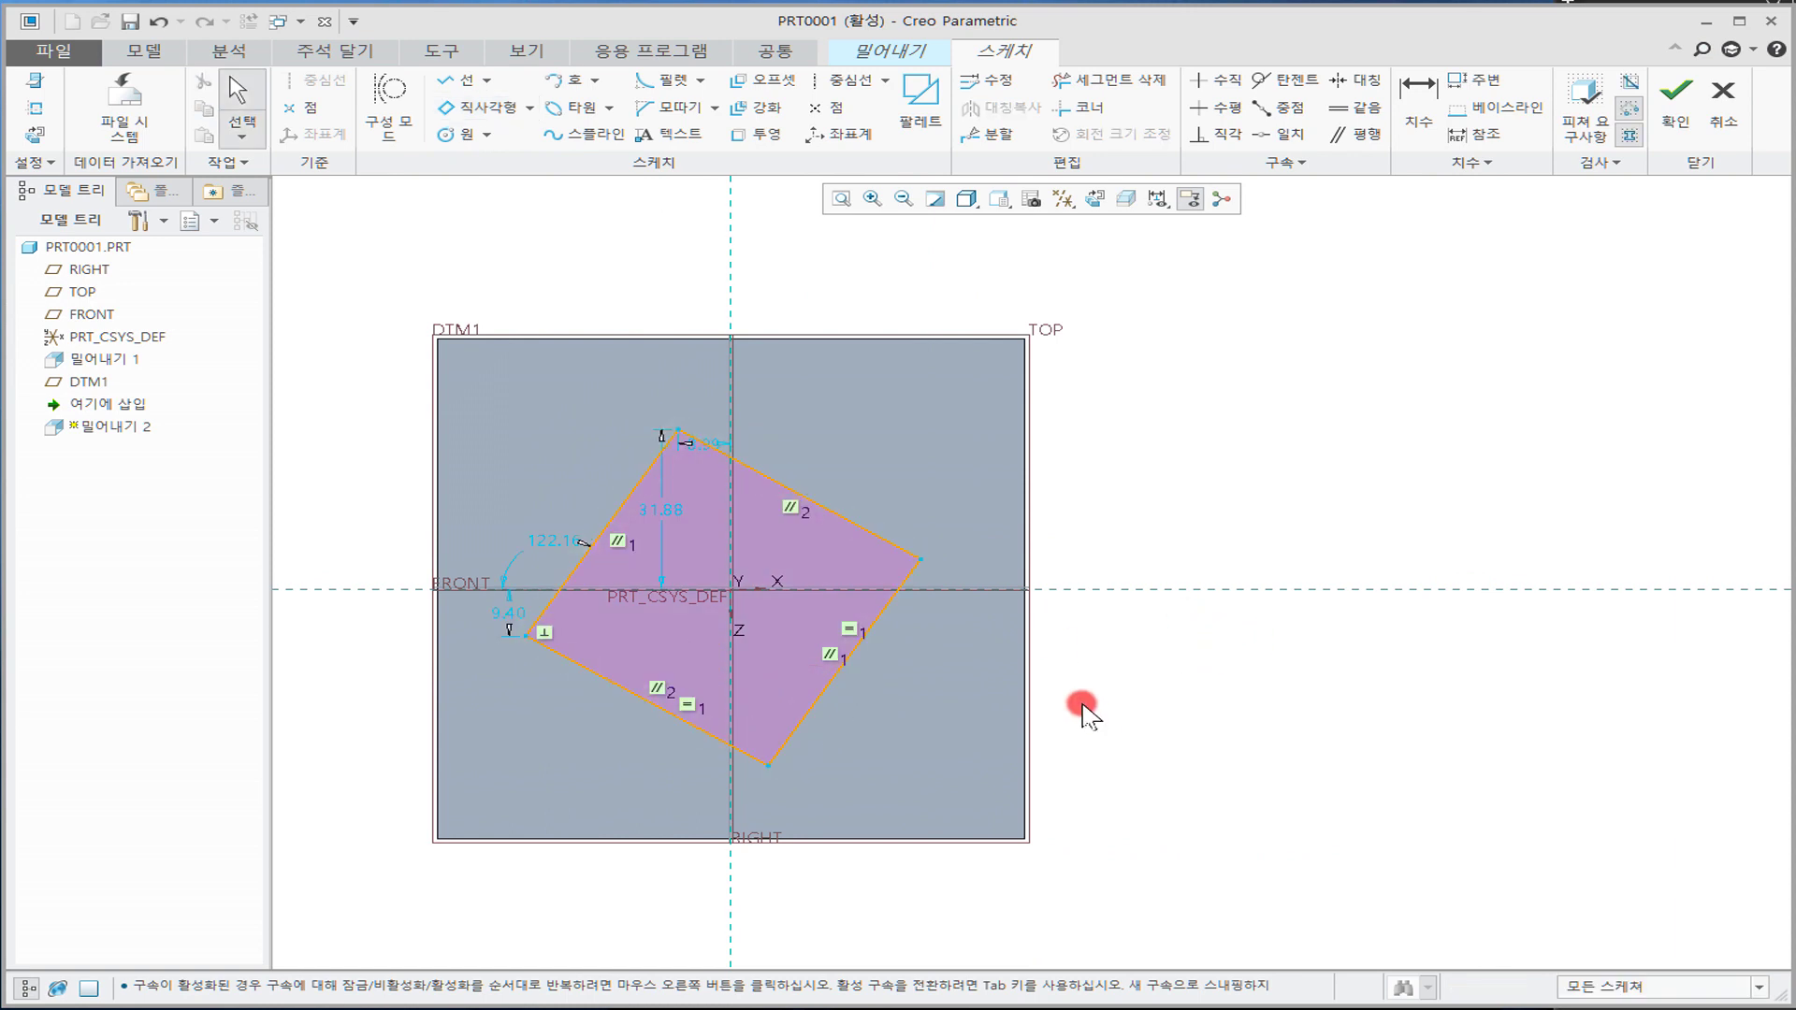
# Step: Dimension the tilted square's lower-left side and set its length to 50 mm
pyautogui.click(1417, 103)
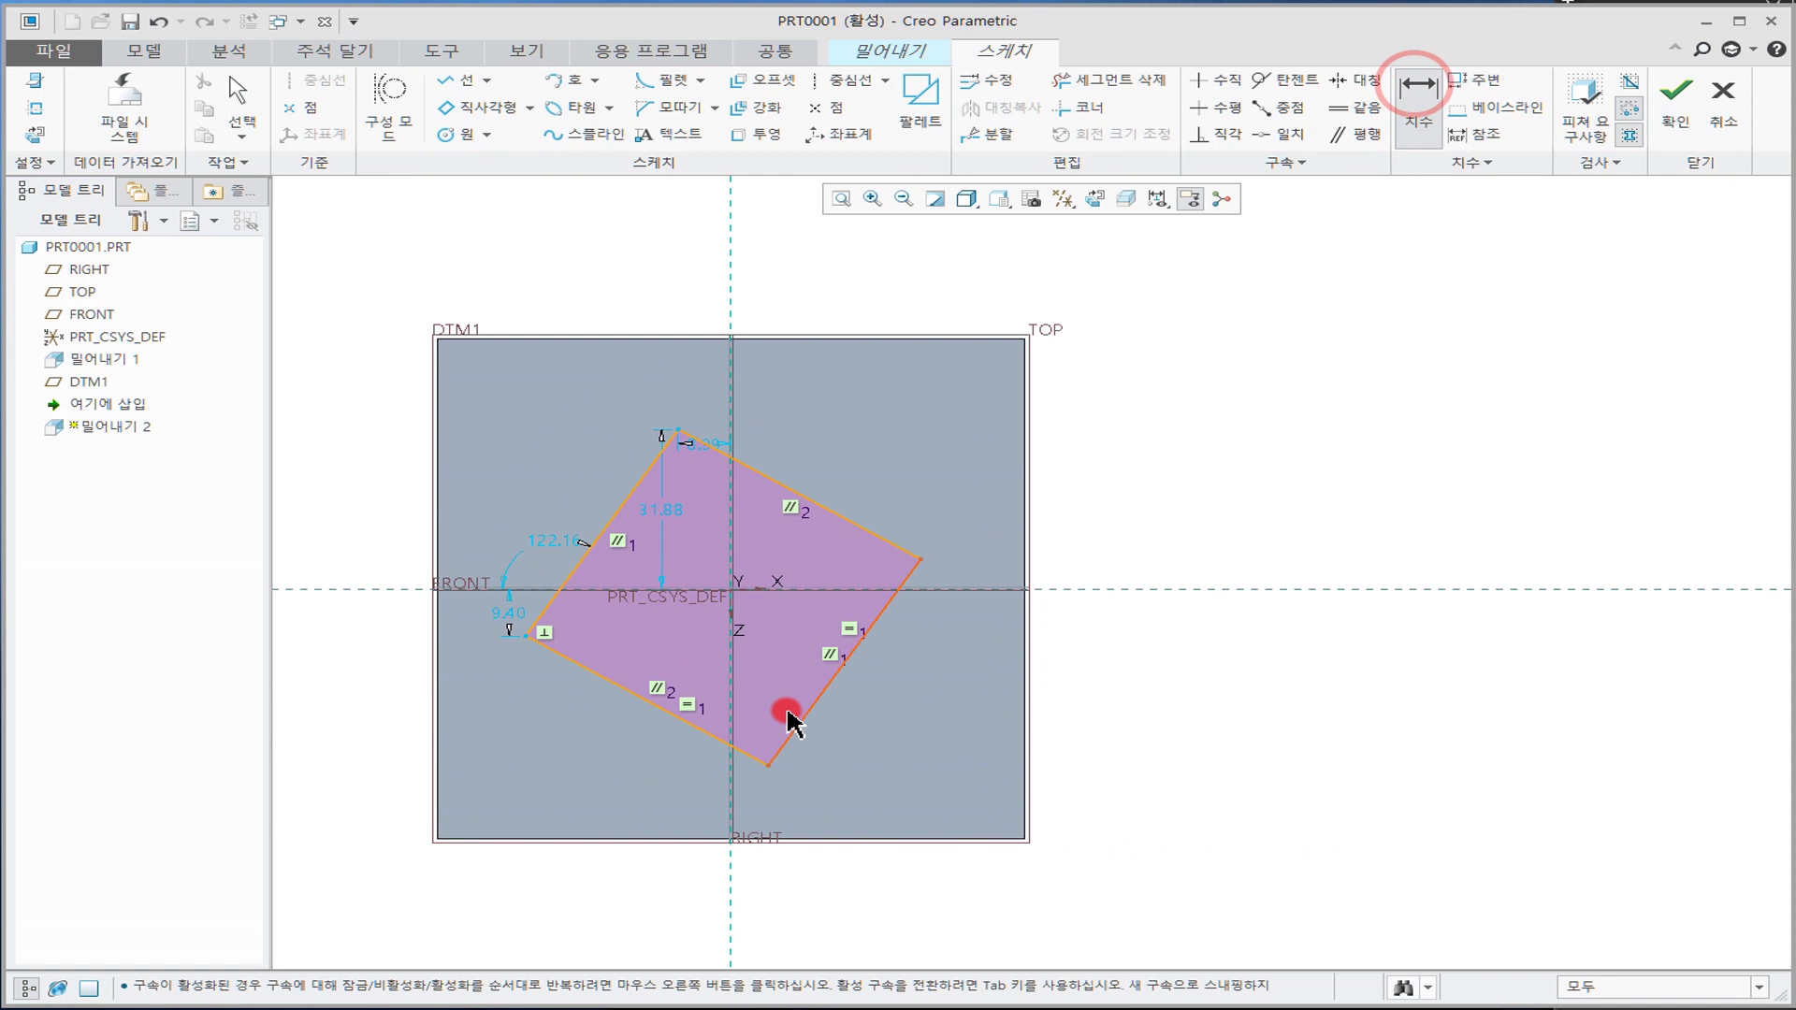
pyautogui.click(682, 722)
pyautogui.middleClick(673, 779)
pyautogui.write('50')
pyautogui.middleClick(675, 783)
# Step: Dimension the square's lower-right side and convert the conflicting dimension to a reference dimension
pyautogui.click(848, 686)
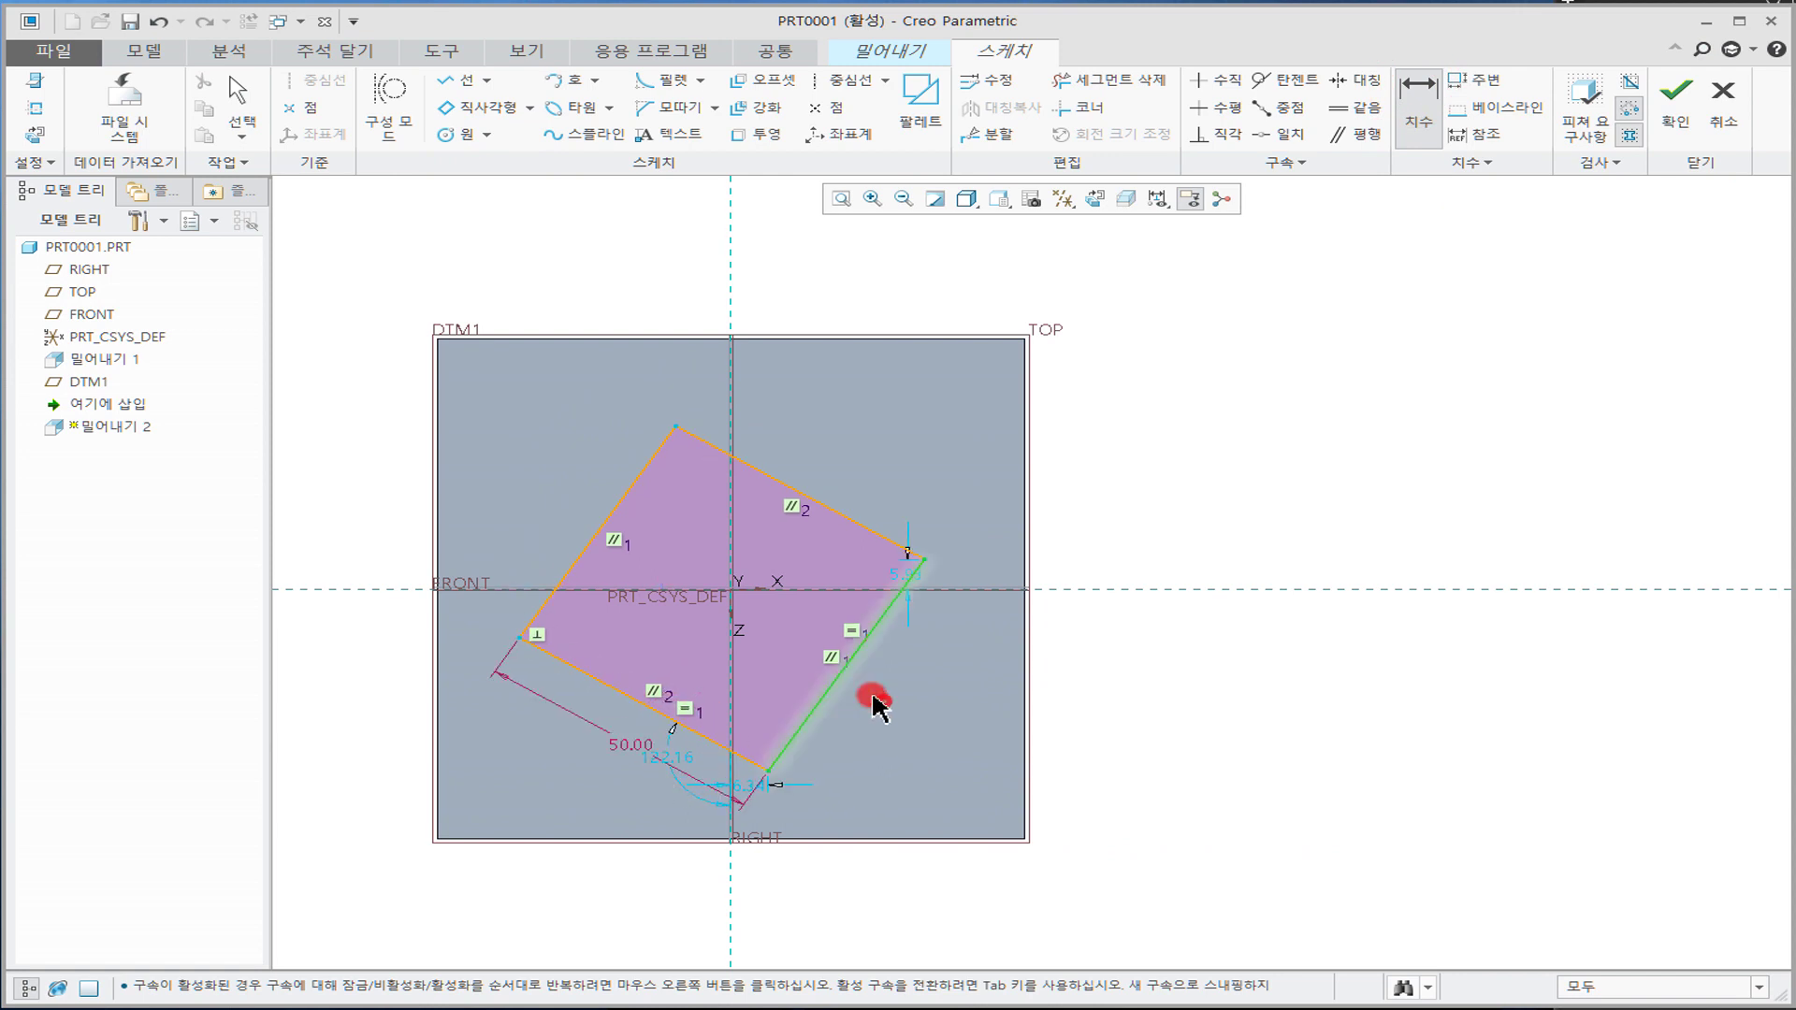
pyautogui.click(1420, 140)
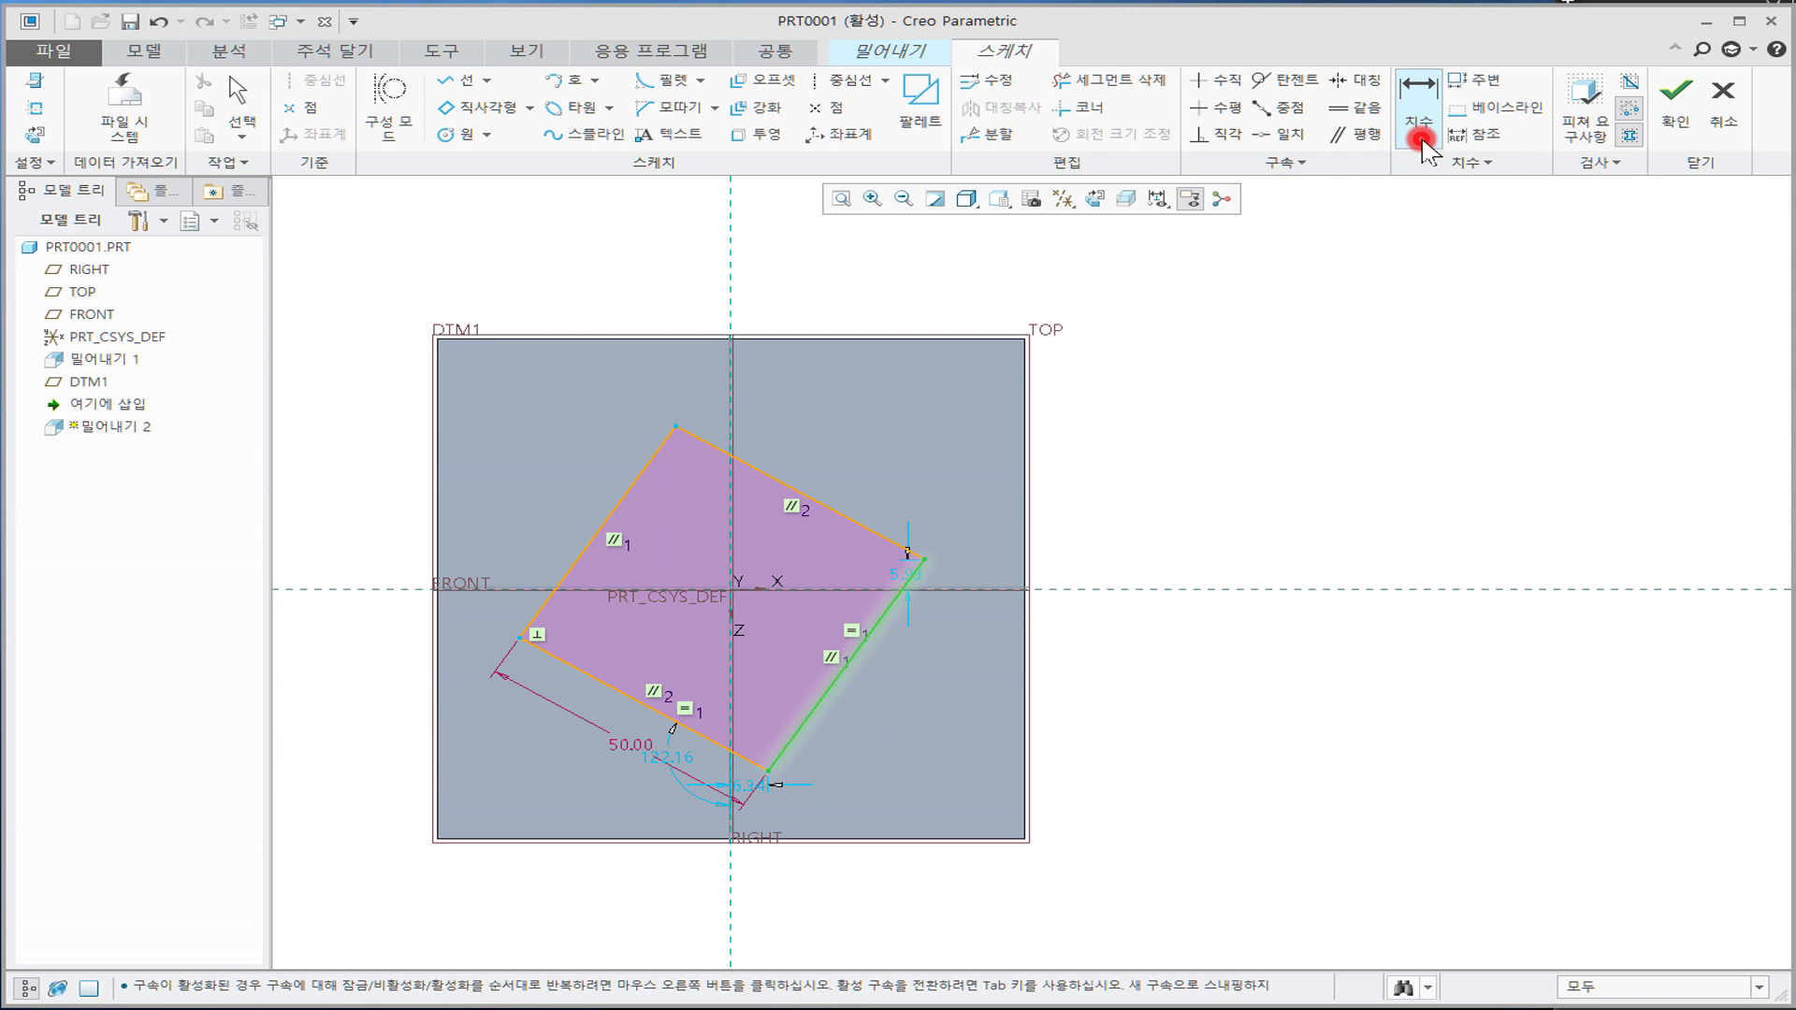
pyautogui.click(858, 662)
pyautogui.middleClick(915, 700)
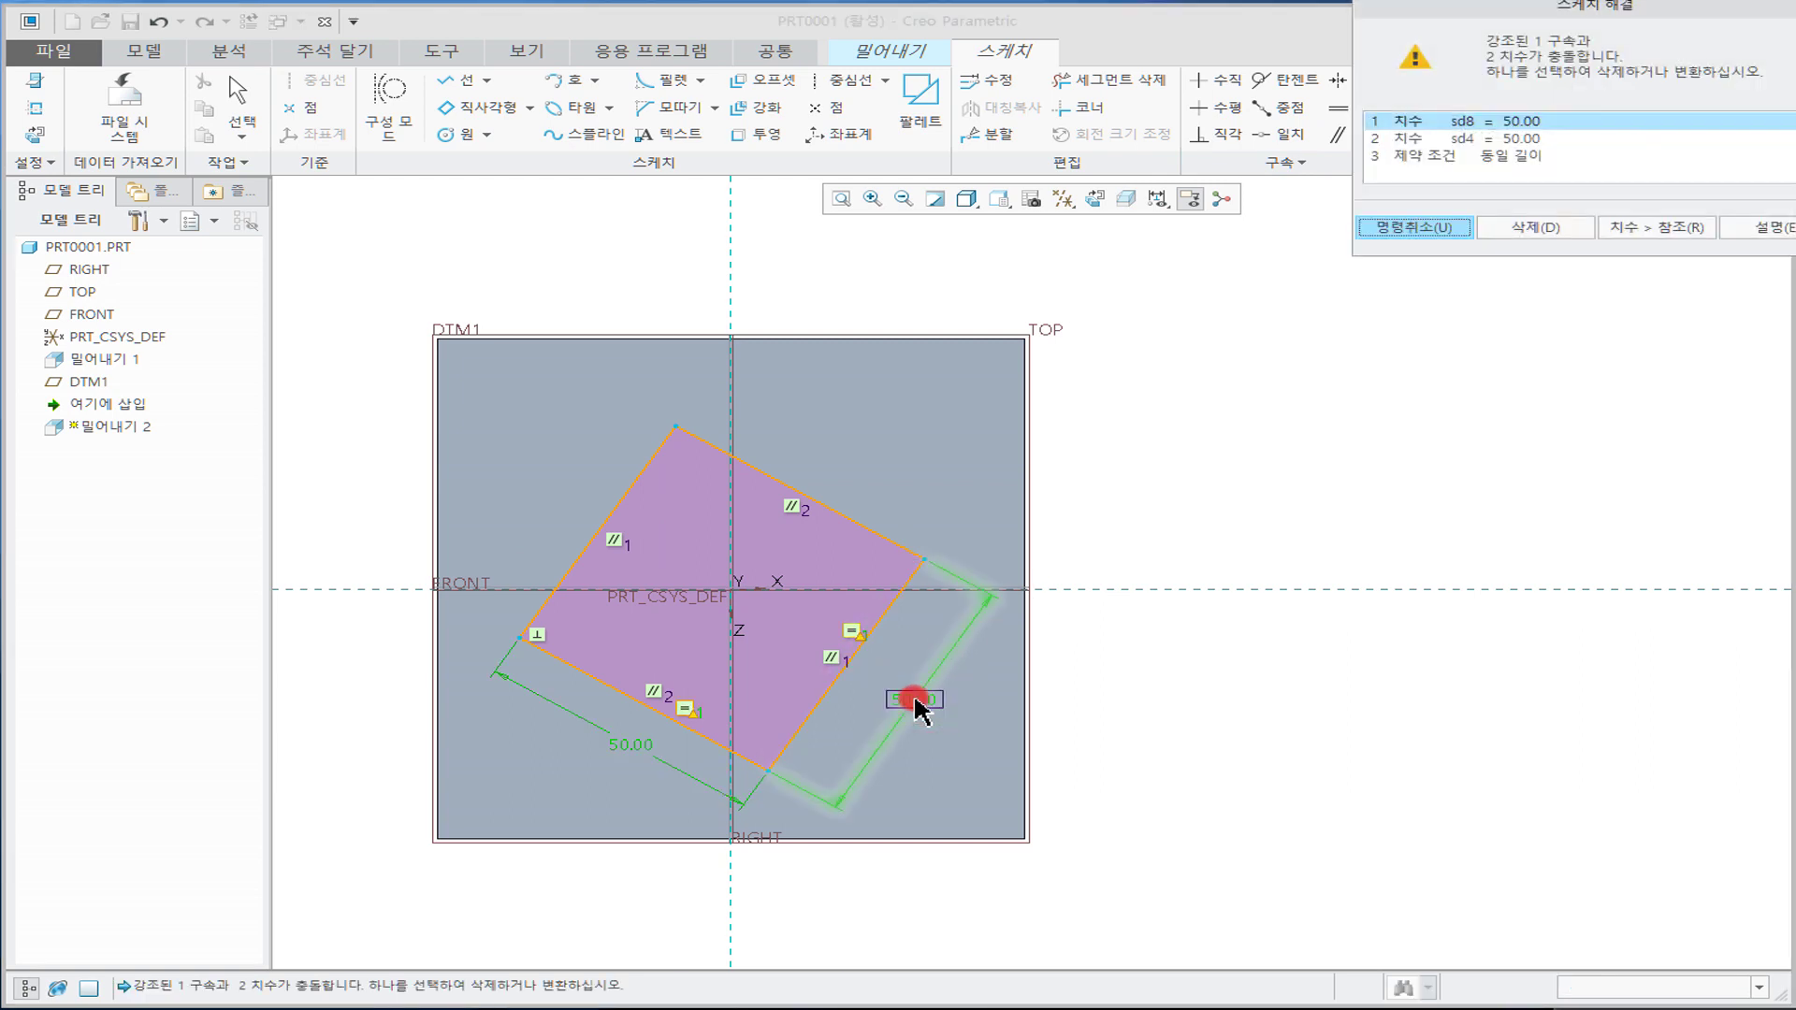
pyautogui.click(1613, 228)
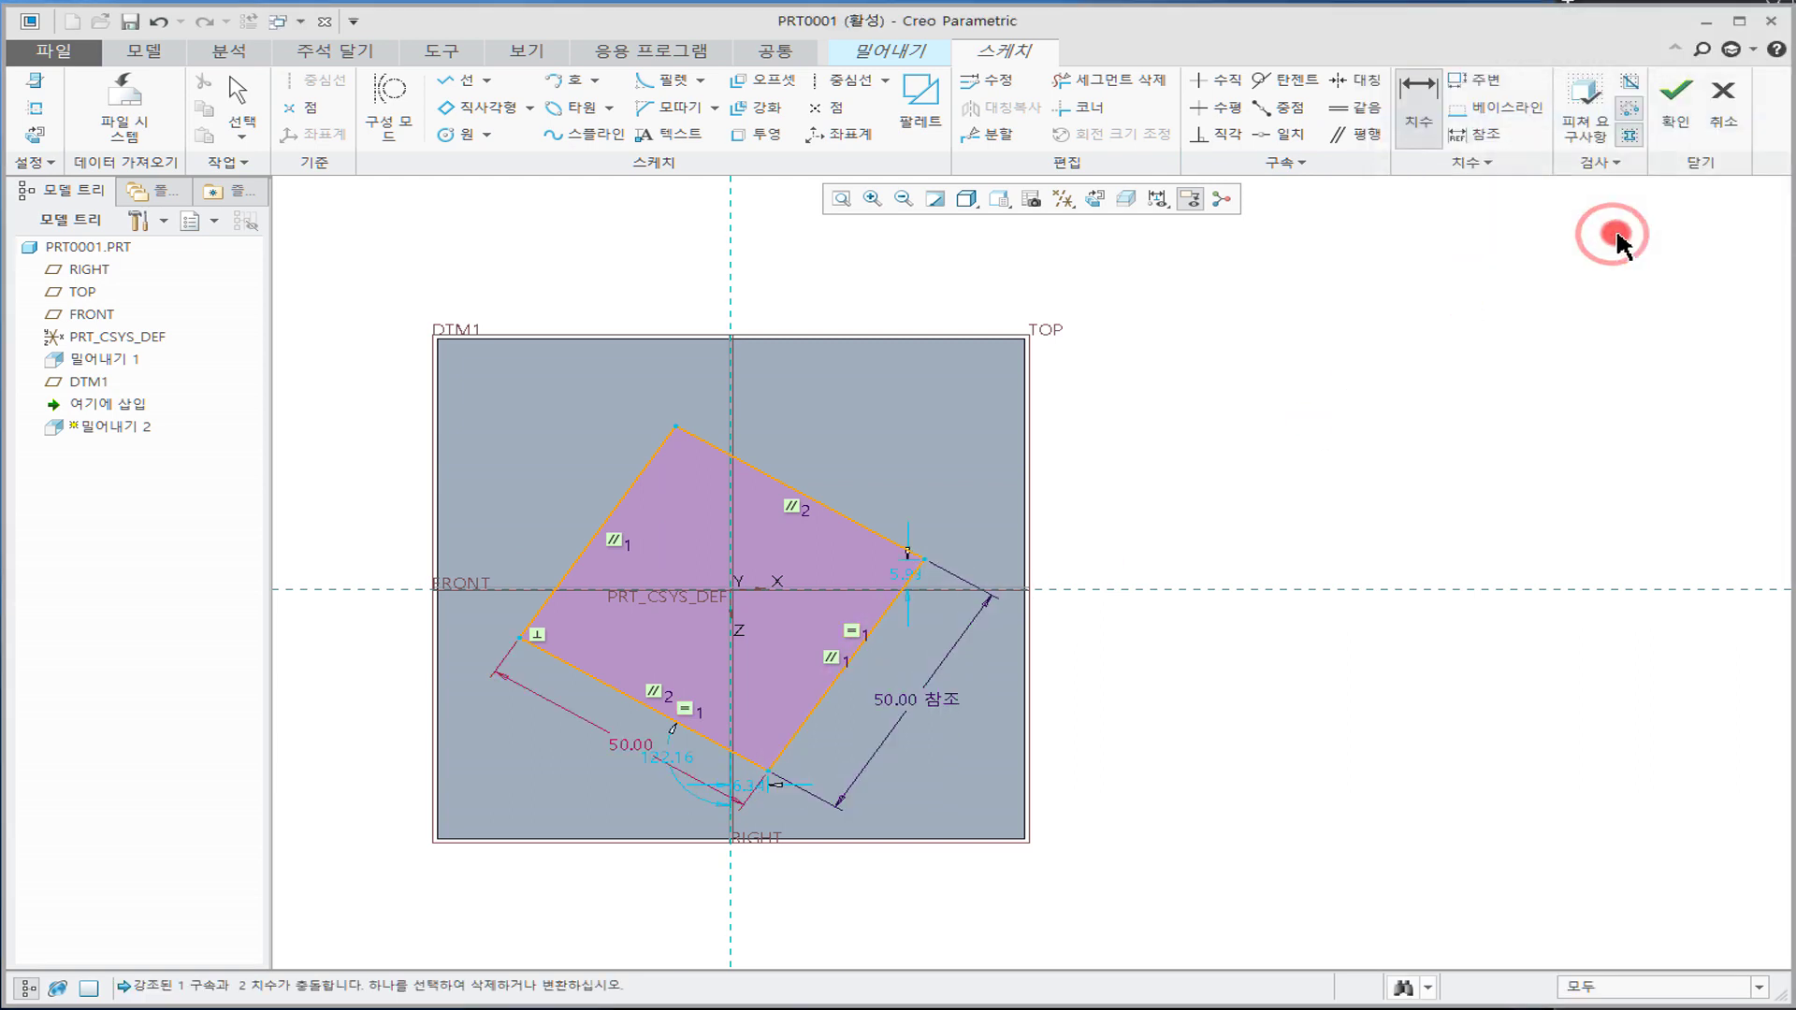
pyautogui.middleClick(1085, 501)
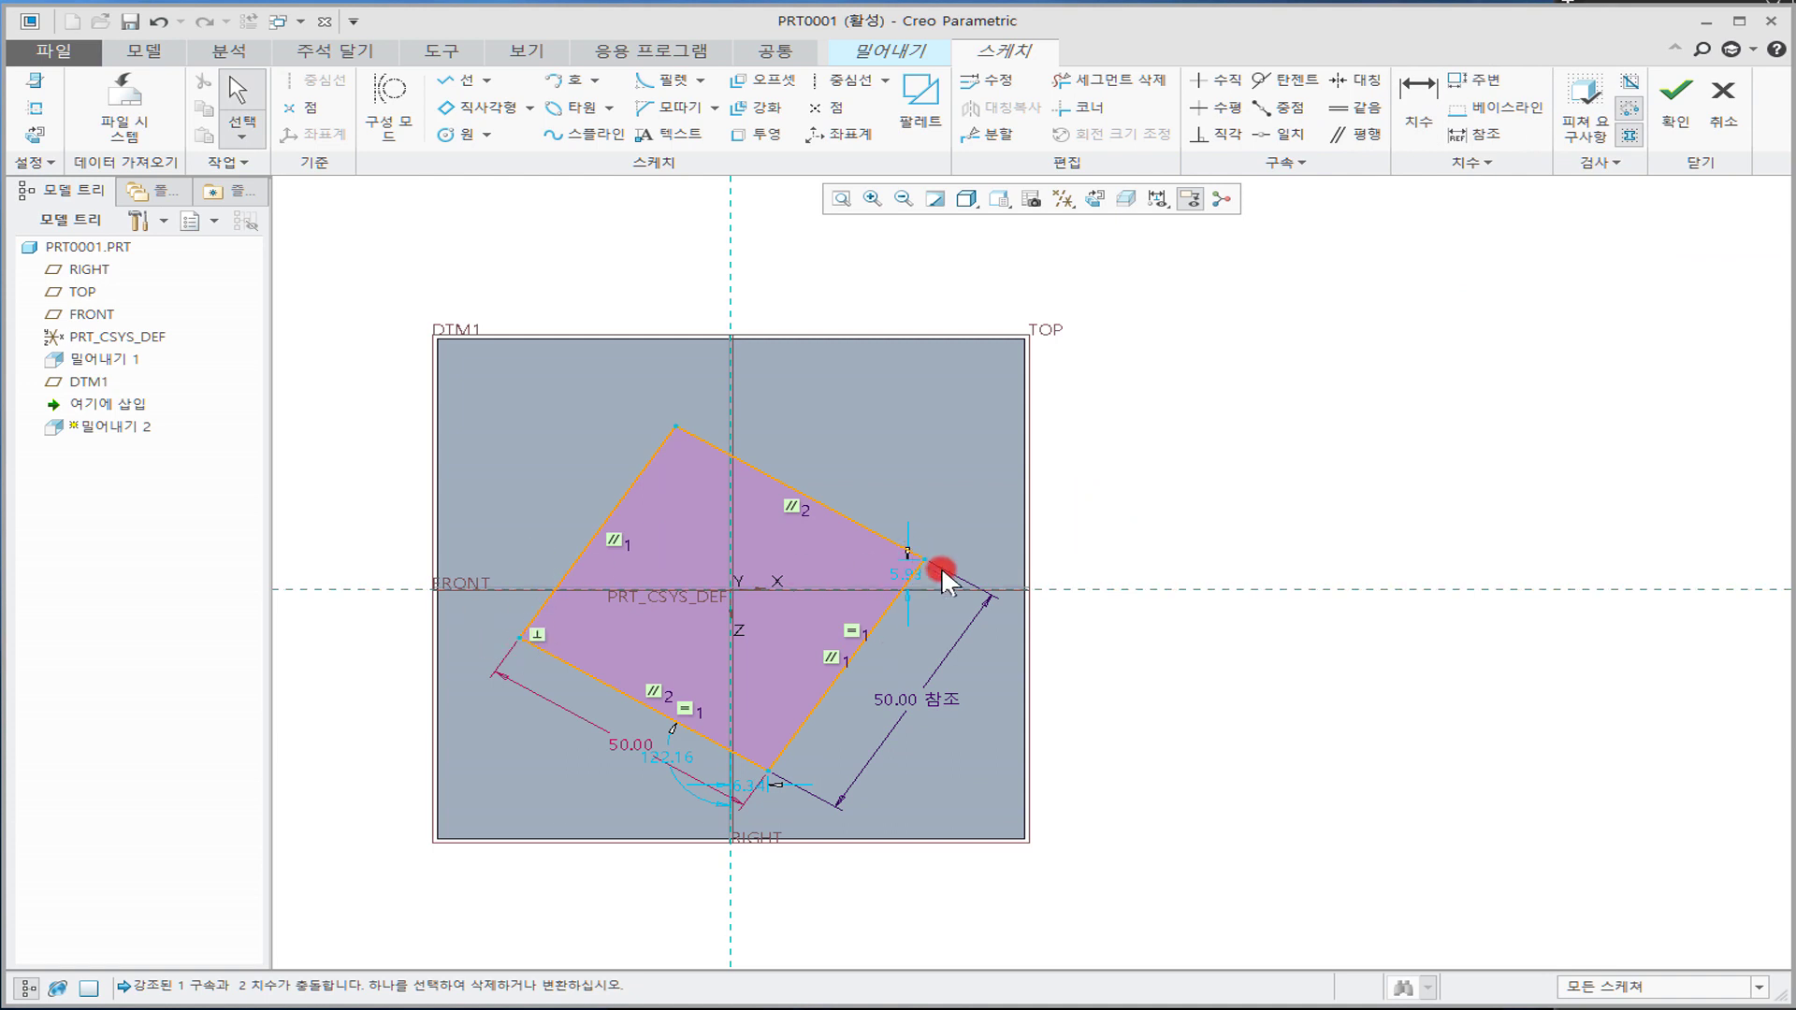
# Step: Make the square's left and right corners coincident with the horizontal reference line
pyautogui.click(1279, 134)
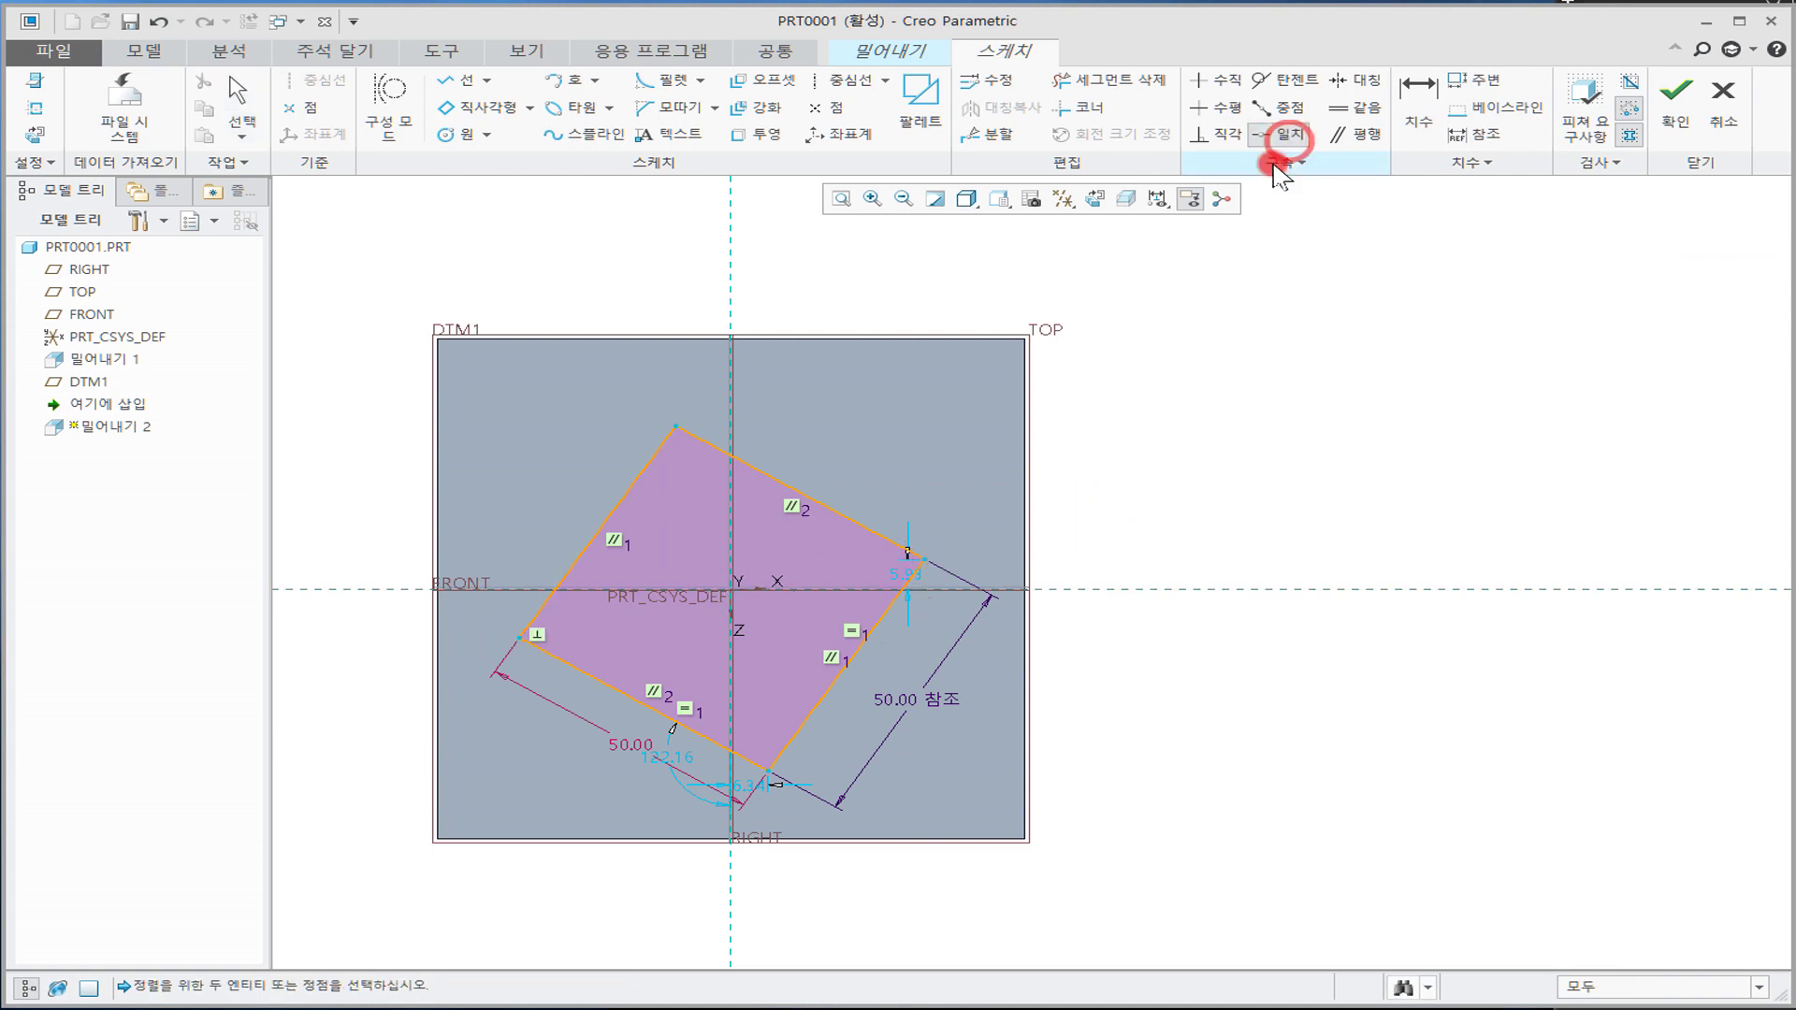
pyautogui.click(921, 572)
pyautogui.click(952, 591)
pyautogui.click(517, 652)
pyautogui.click(518, 591)
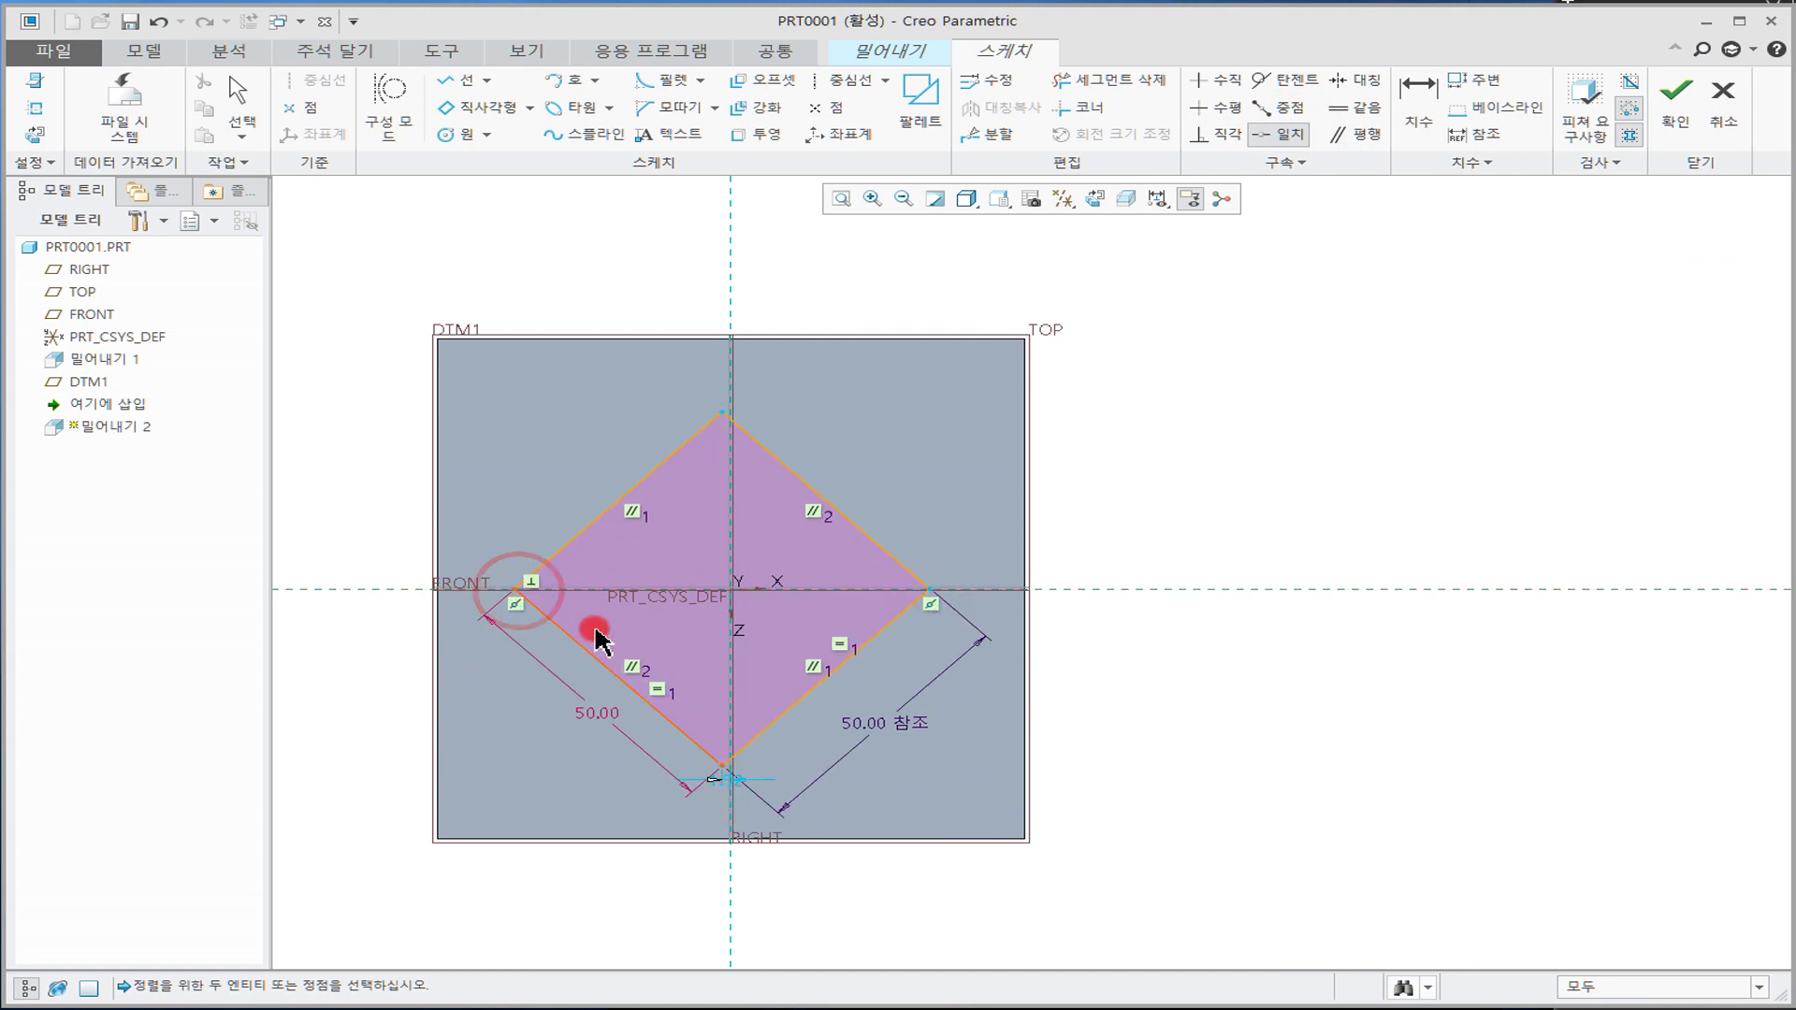
pyautogui.middleClick(1363, 673)
# Step: Make the square's upper corner coincident with the vertical reference line
pyautogui.click(1278, 136)
pyautogui.click(725, 413)
pyautogui.click(733, 413)
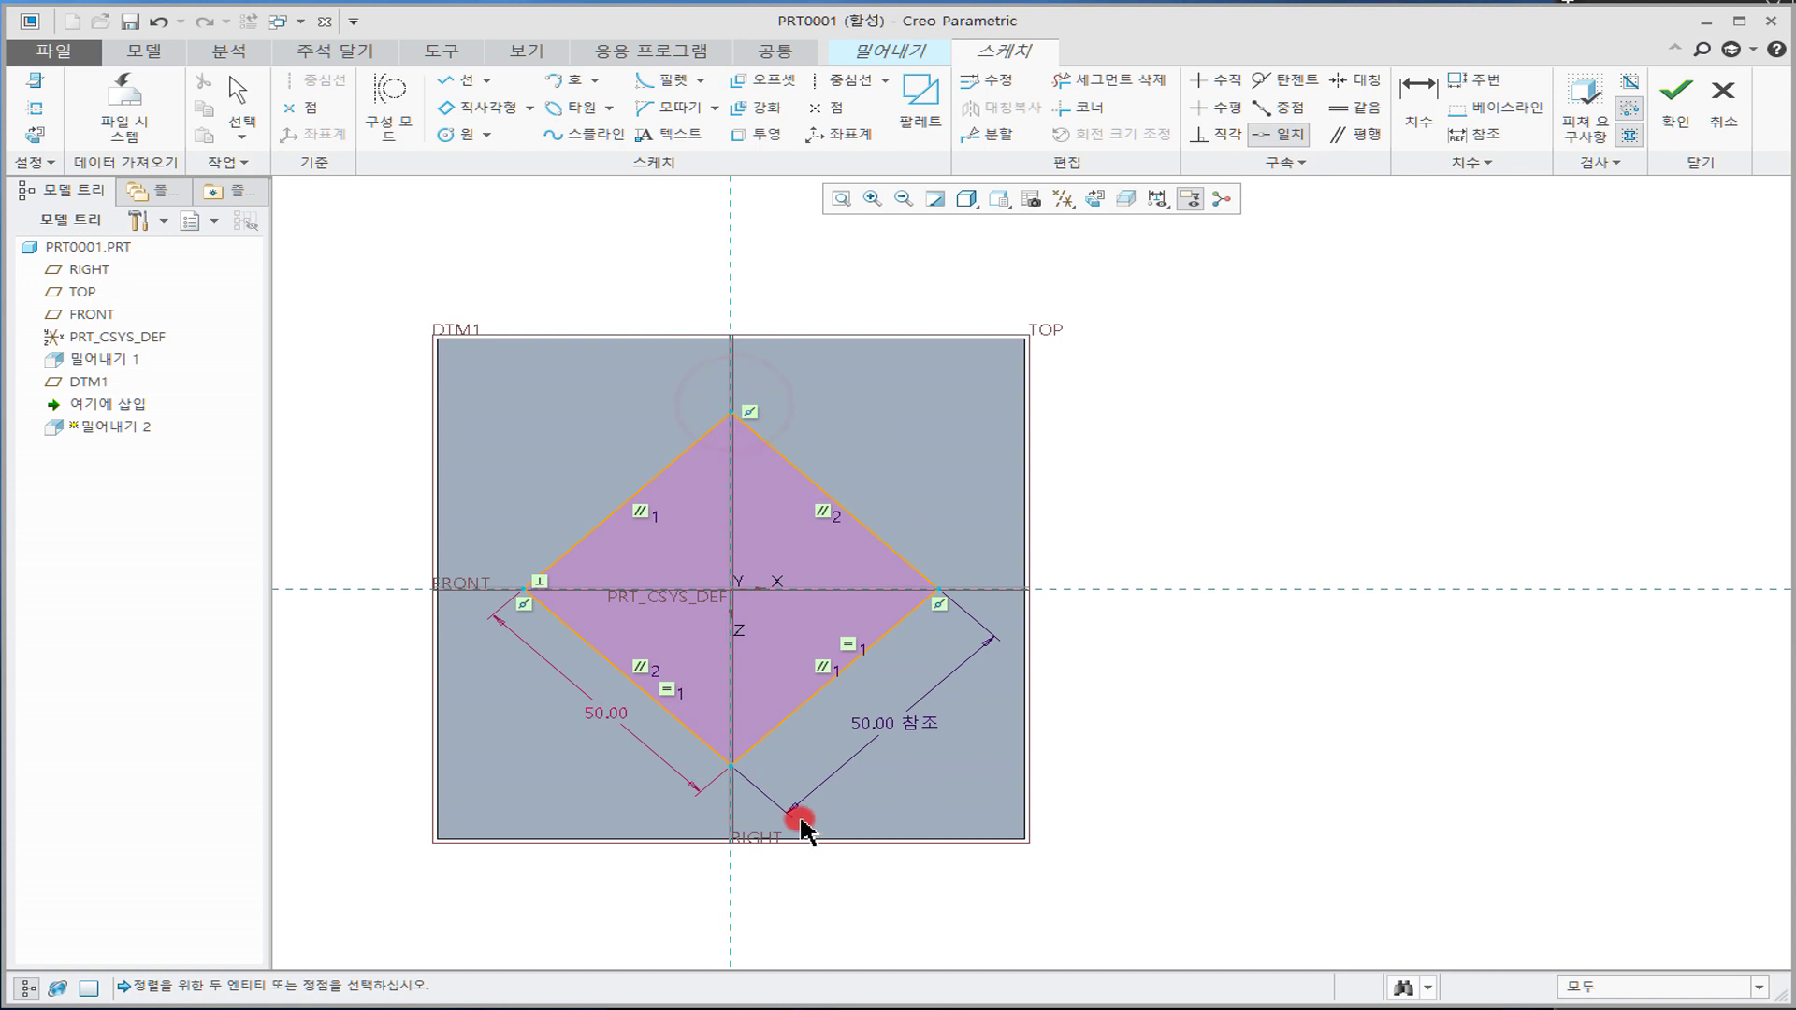
pyautogui.middleClick(1243, 749)
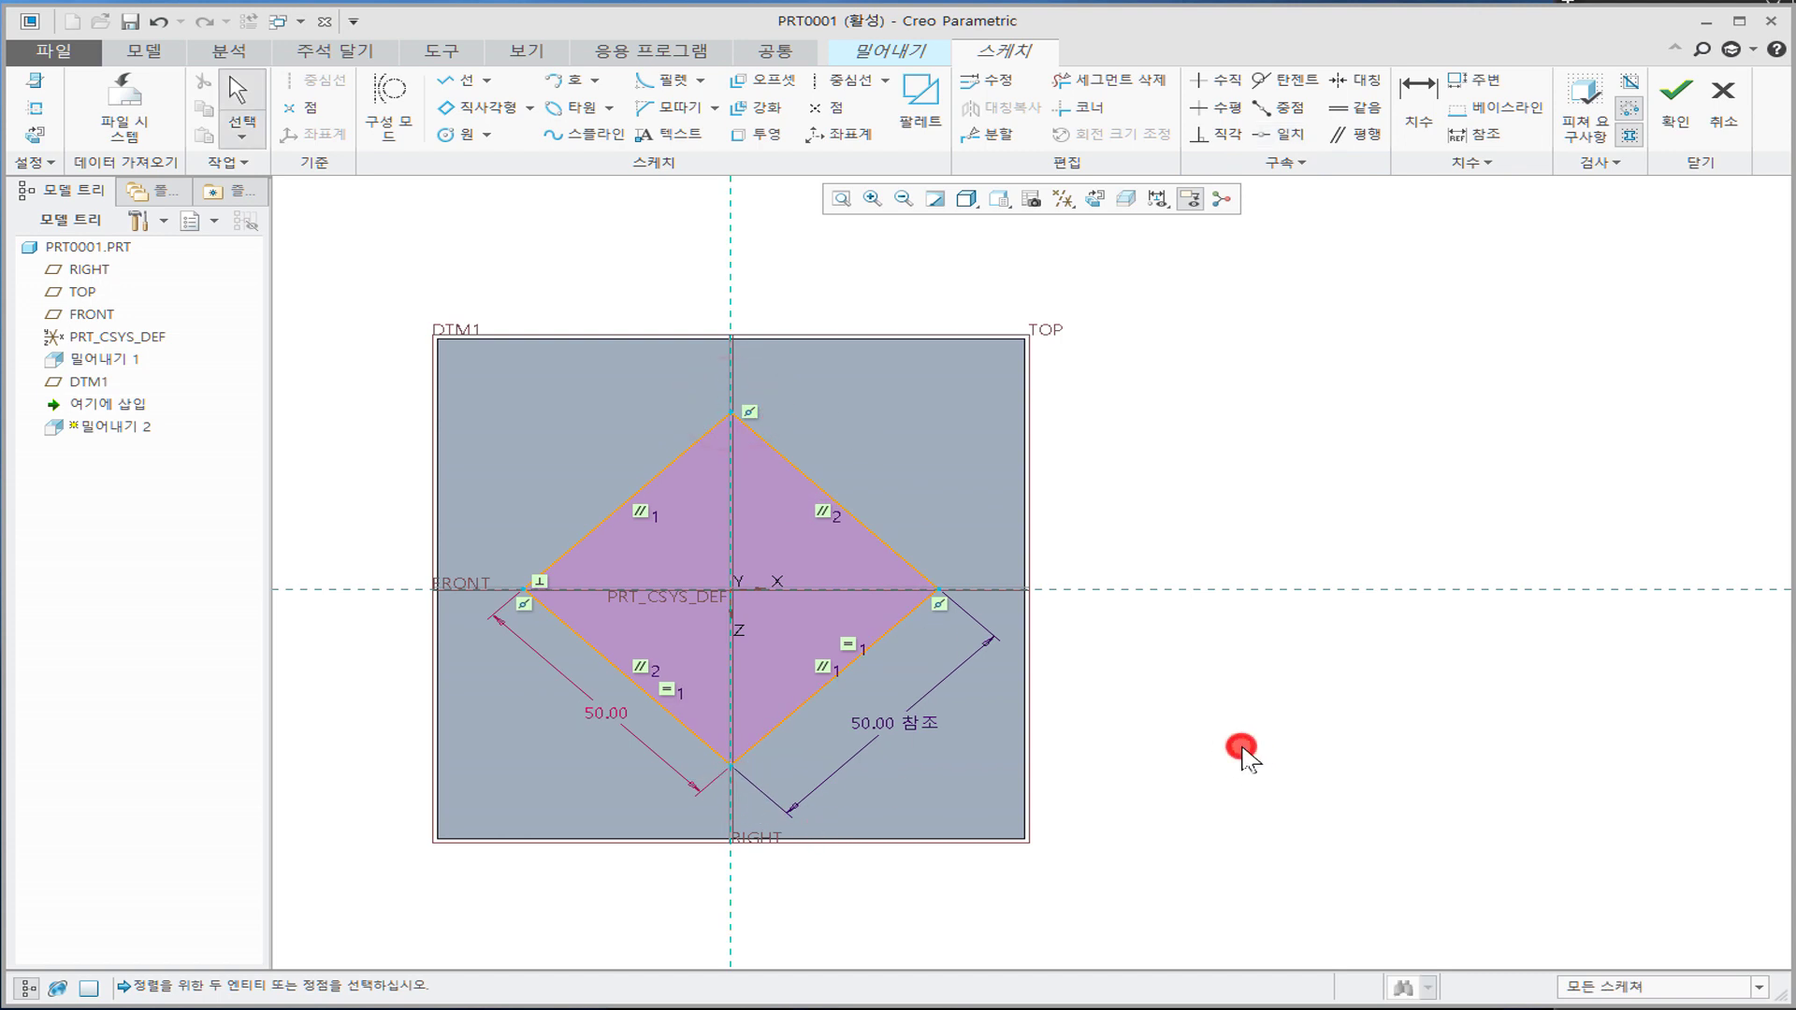
pyautogui.click(561, 615)
# Step: Finish the rotated square sketch and extrude it upward to a depth of 50 mm
pyautogui.moveTo(760, 671)
pyautogui.mouseDown(button='middle')
pyautogui.moveTo(785, 561)
pyautogui.moveTo(726, 593)
pyautogui.moveTo(786, 561)
pyautogui.mouseUp(button='middle')
pyautogui.click(1655, 77)
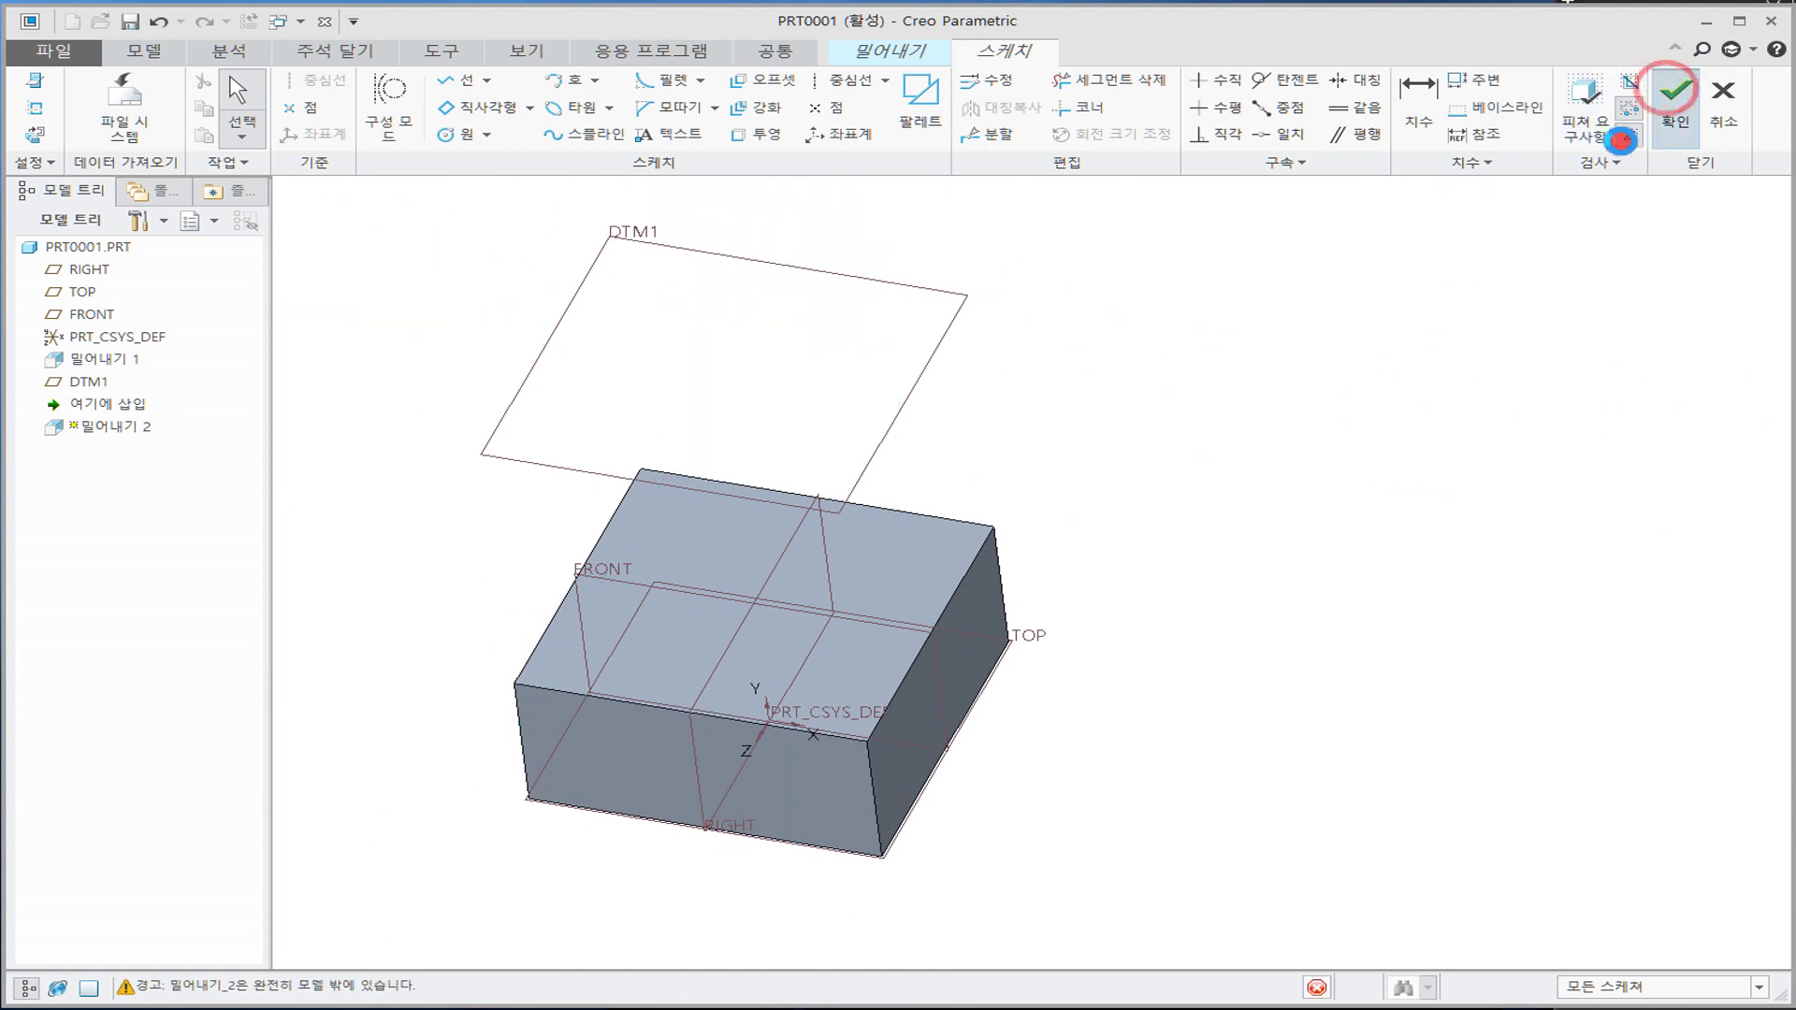
pyautogui.write('50')
pyautogui.press('Return')
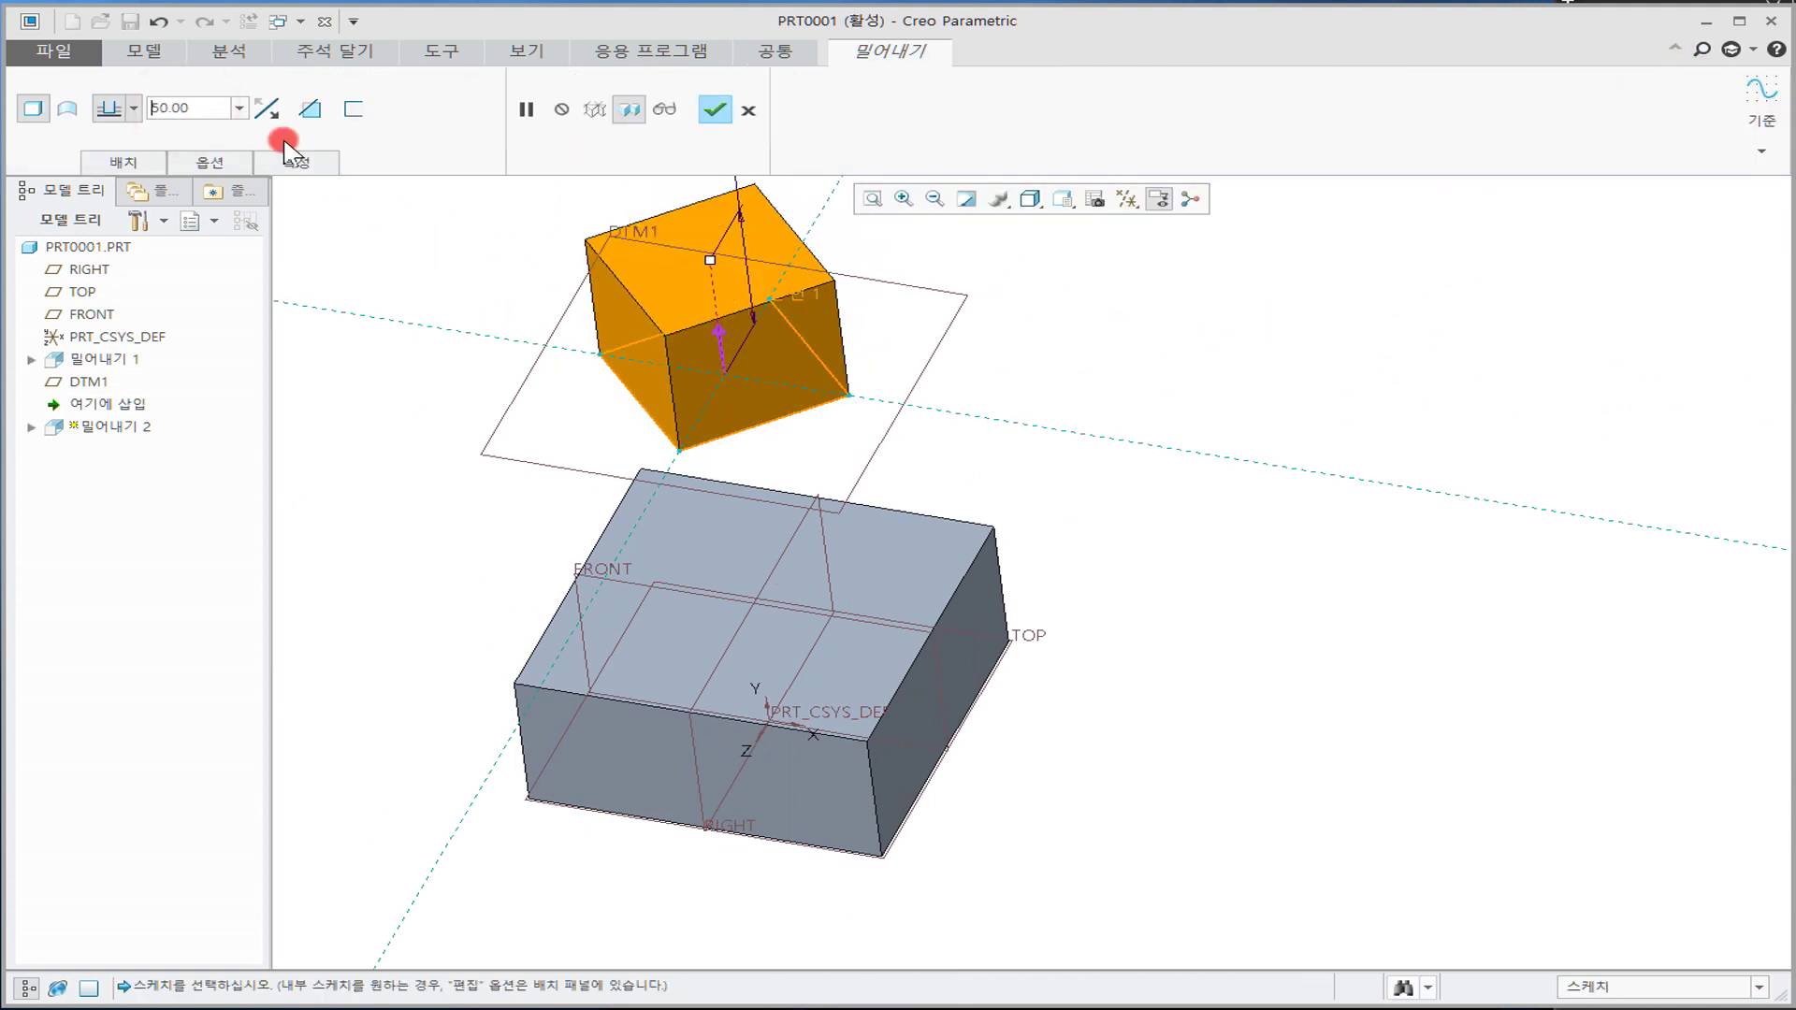
pyautogui.click(713, 111)
# Step: Turn off the display of all datum features in the graphics view
pyautogui.moveTo(1142, 393); pyautogui.dragTo(1141, 299, button='middle')
pyautogui.click(1127, 199)
pyautogui.click(1123, 228)
pyautogui.click(1160, 479)
pyautogui.moveTo(1070, 483)
pyautogui.mouseDown(button='middle')
pyautogui.moveTo(1070, 368)
pyautogui.moveTo(1075, 461)
pyautogui.moveTo(1038, 561)
pyautogui.mouseUp(button='middle')
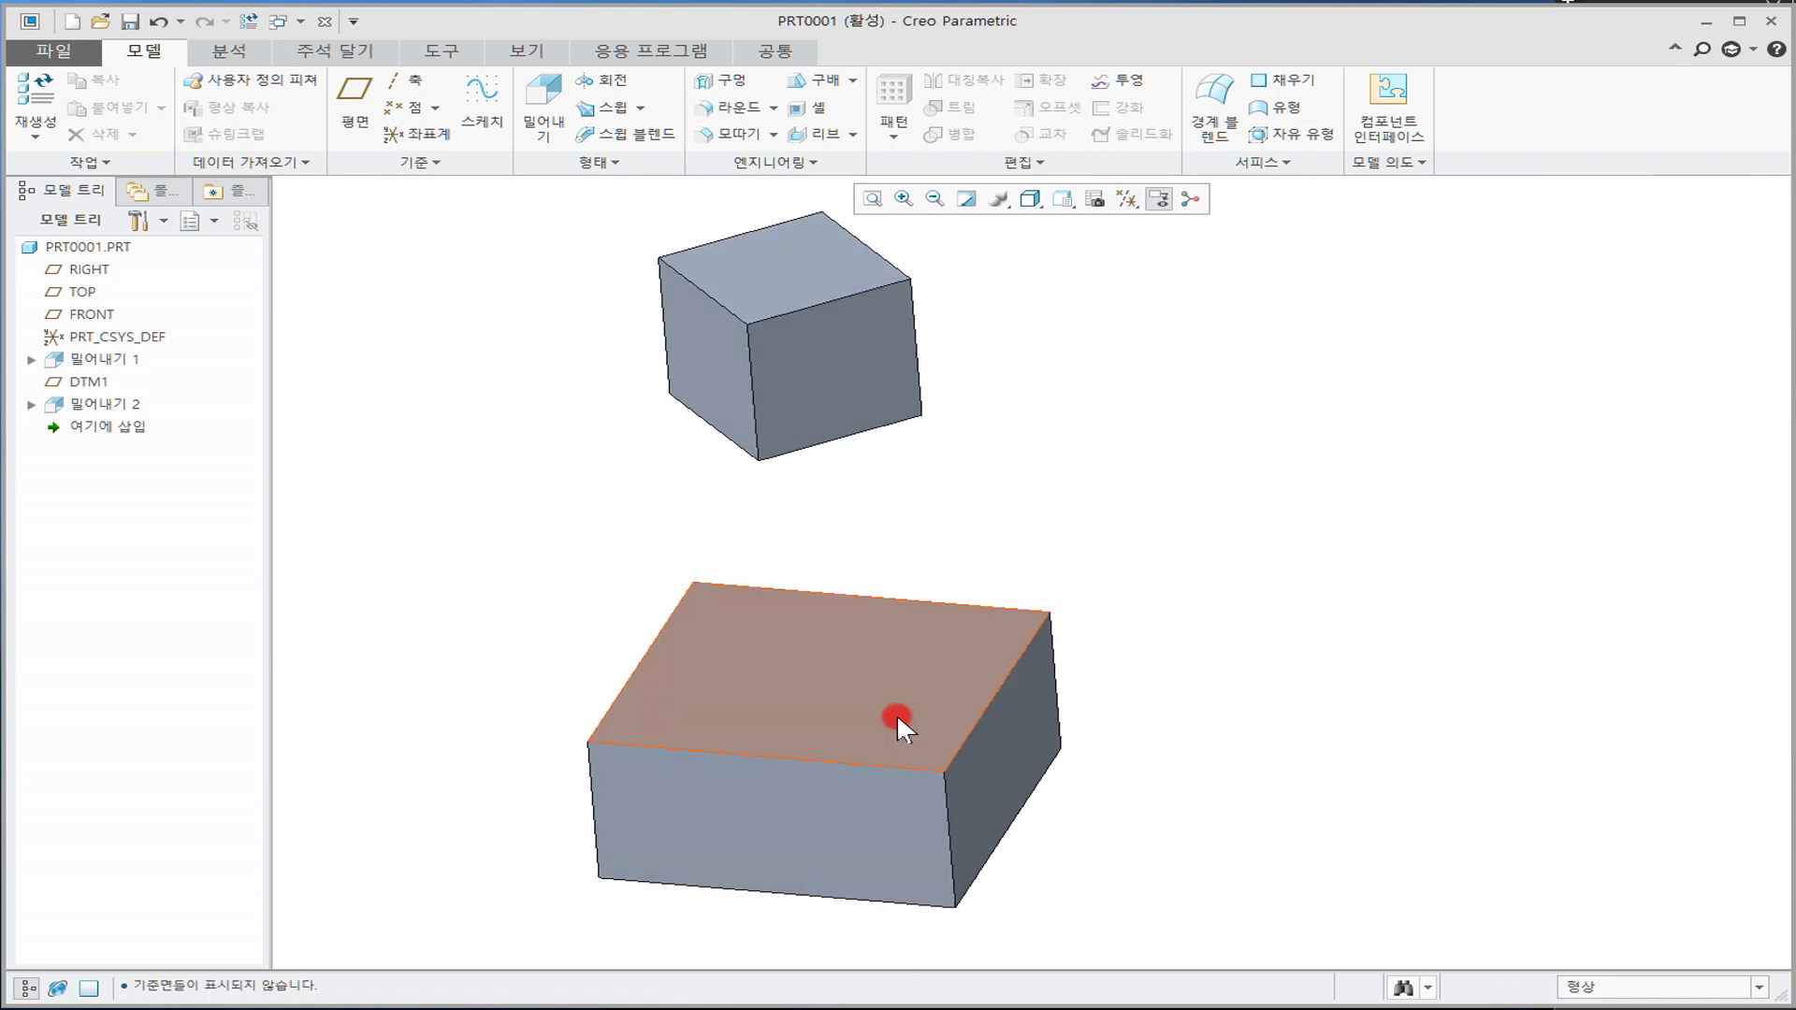
pyautogui.click(783, 754)
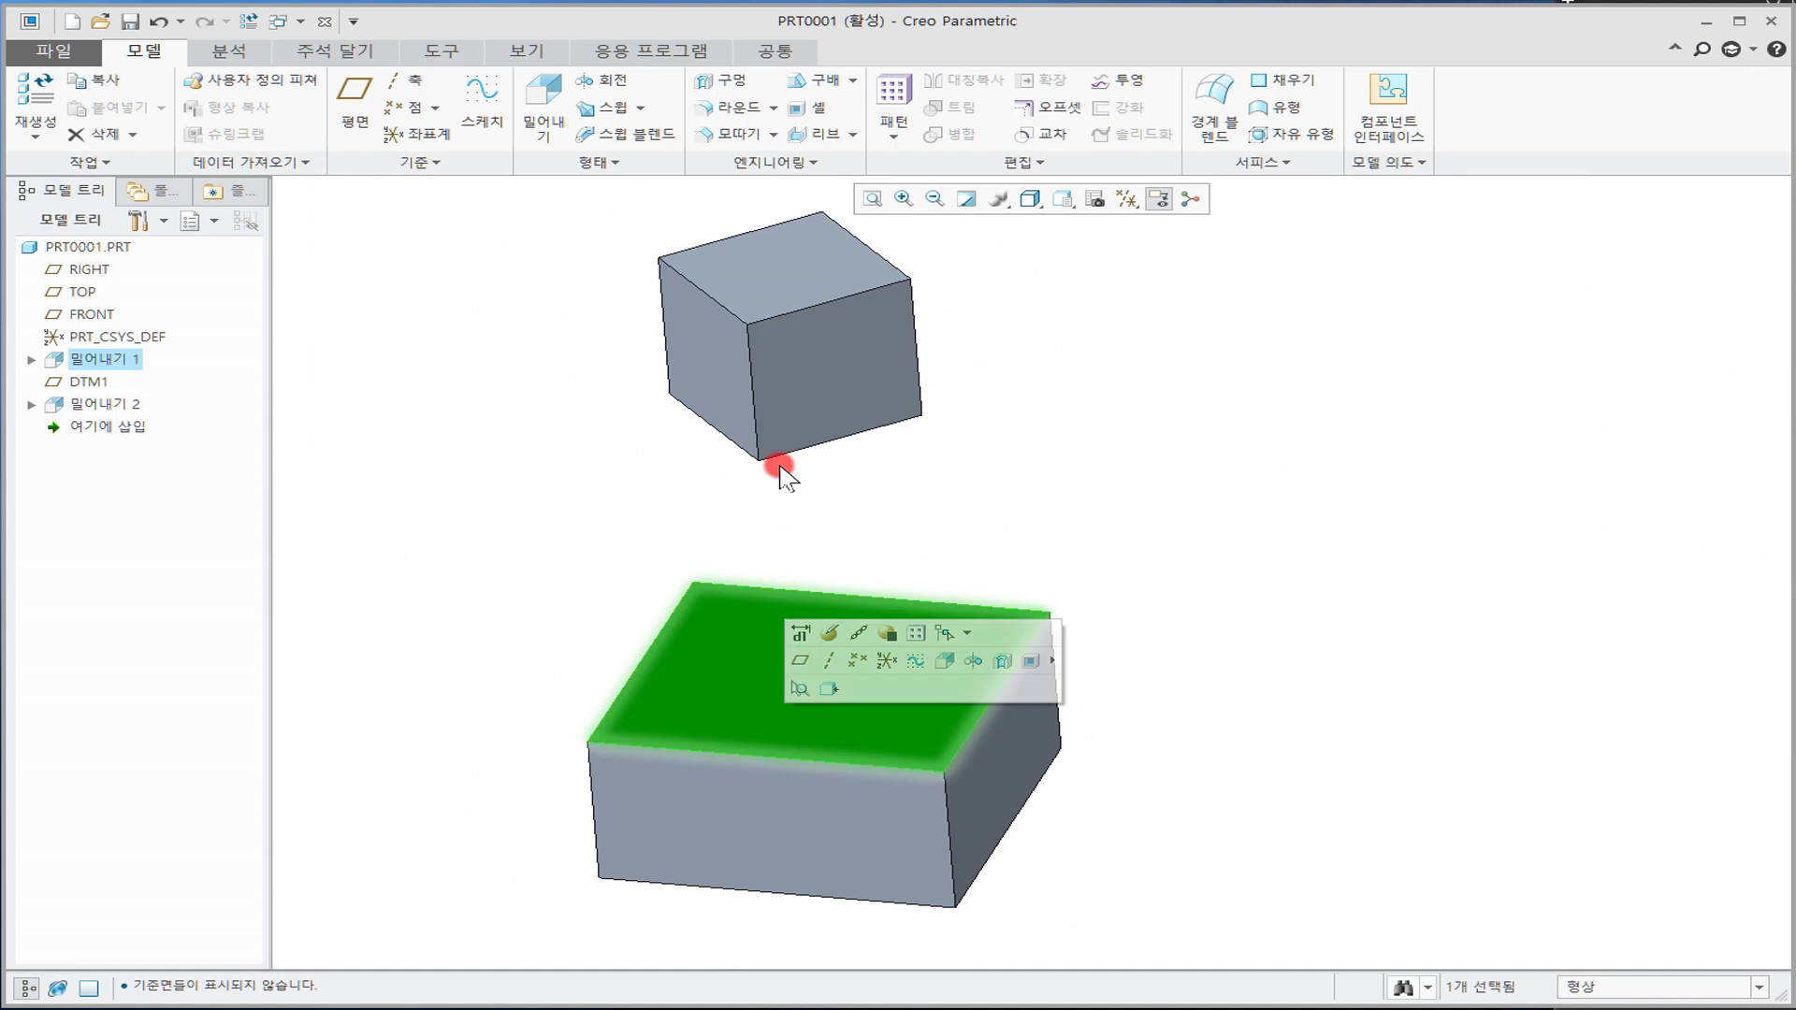
pyautogui.click(882, 438)
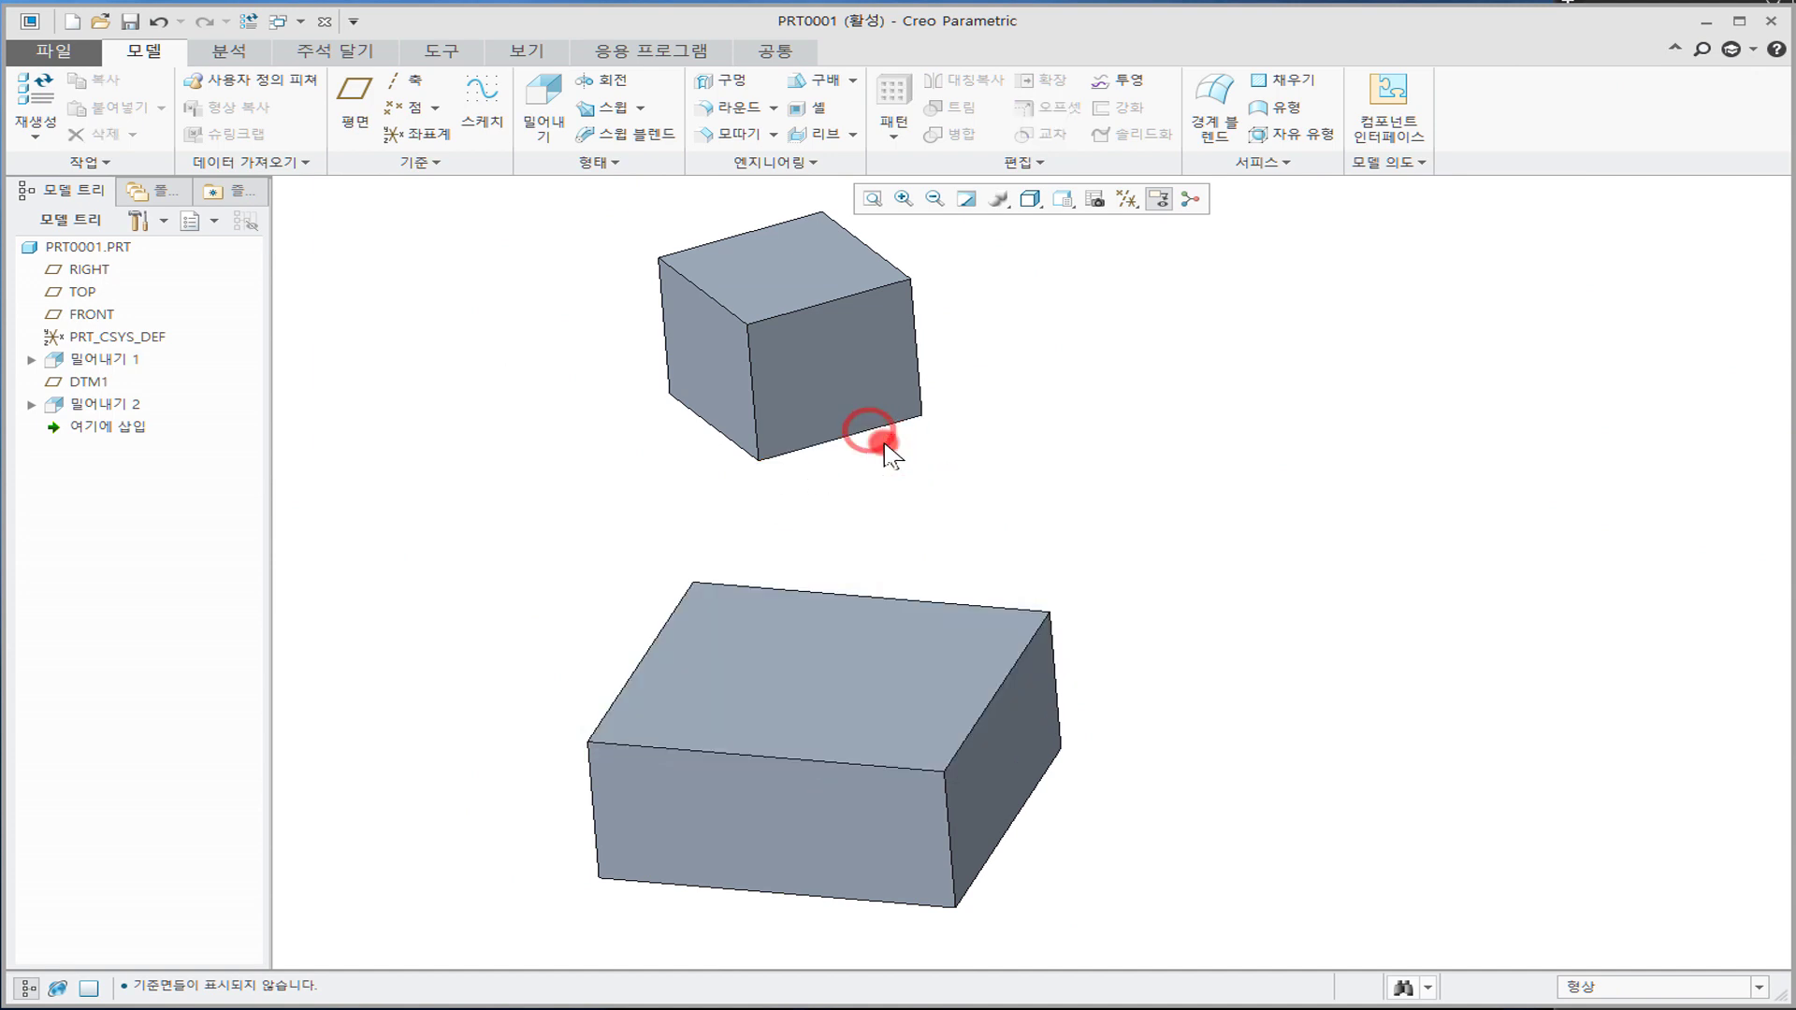
pyautogui.click(868, 765)
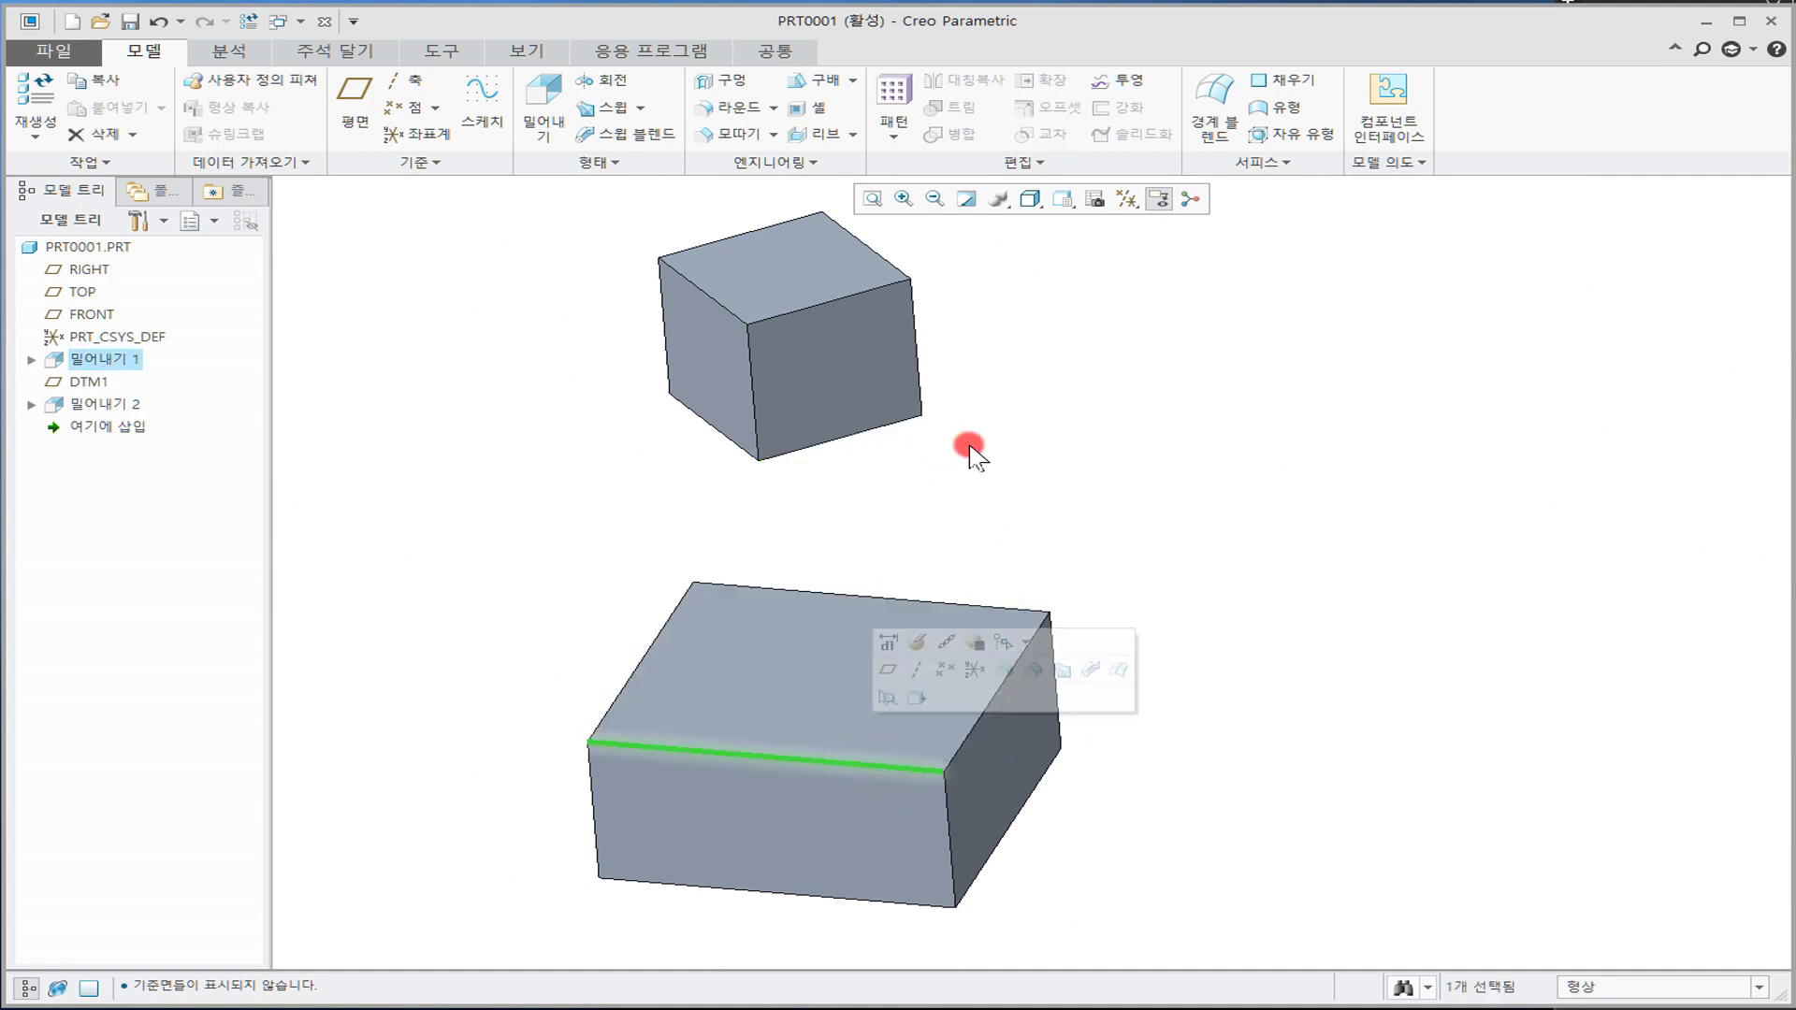
pyautogui.keyDown('ctrl'); pyautogui.click(903, 426); pyautogui.keyUp('ctrl')
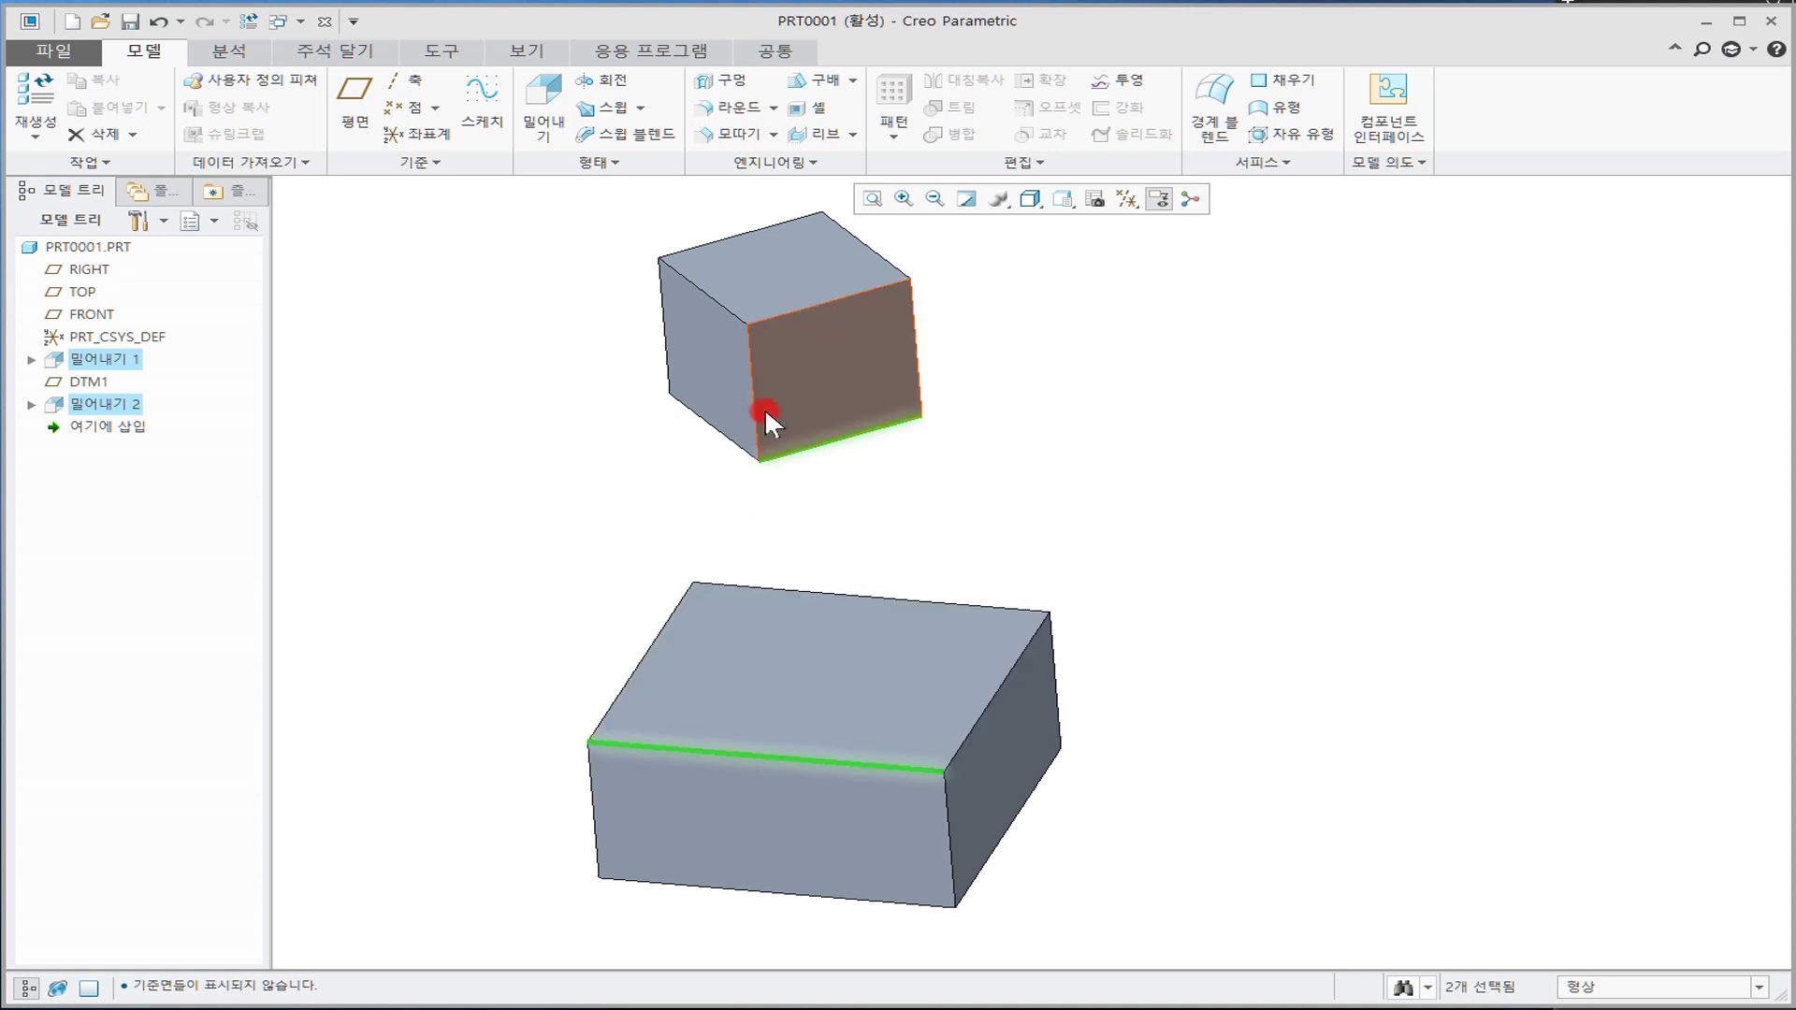
pyautogui.click(1021, 470)
pyautogui.scroll(2, 1029, 472)
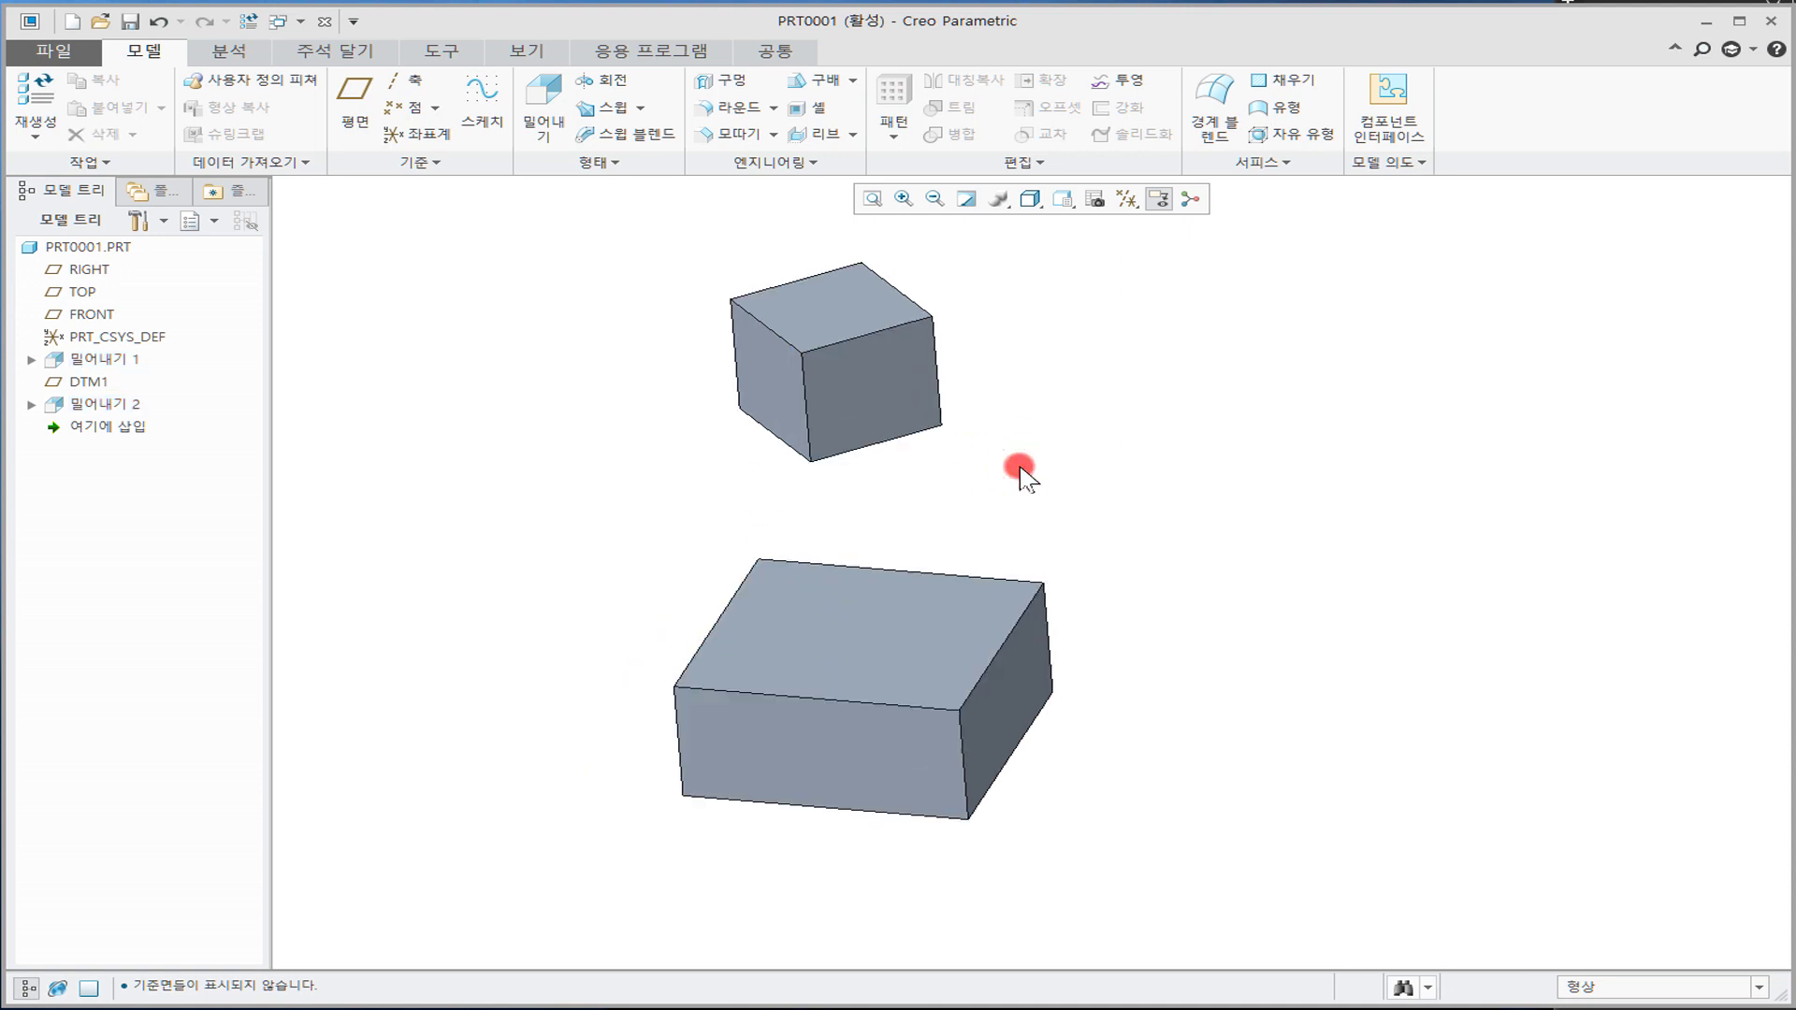
pyautogui.moveTo(1047, 467)
pyautogui.mouseDown(button='middle')
pyautogui.moveTo(1066, 524)
pyautogui.moveTo(1054, 492)
pyautogui.mouseUp(button='middle')
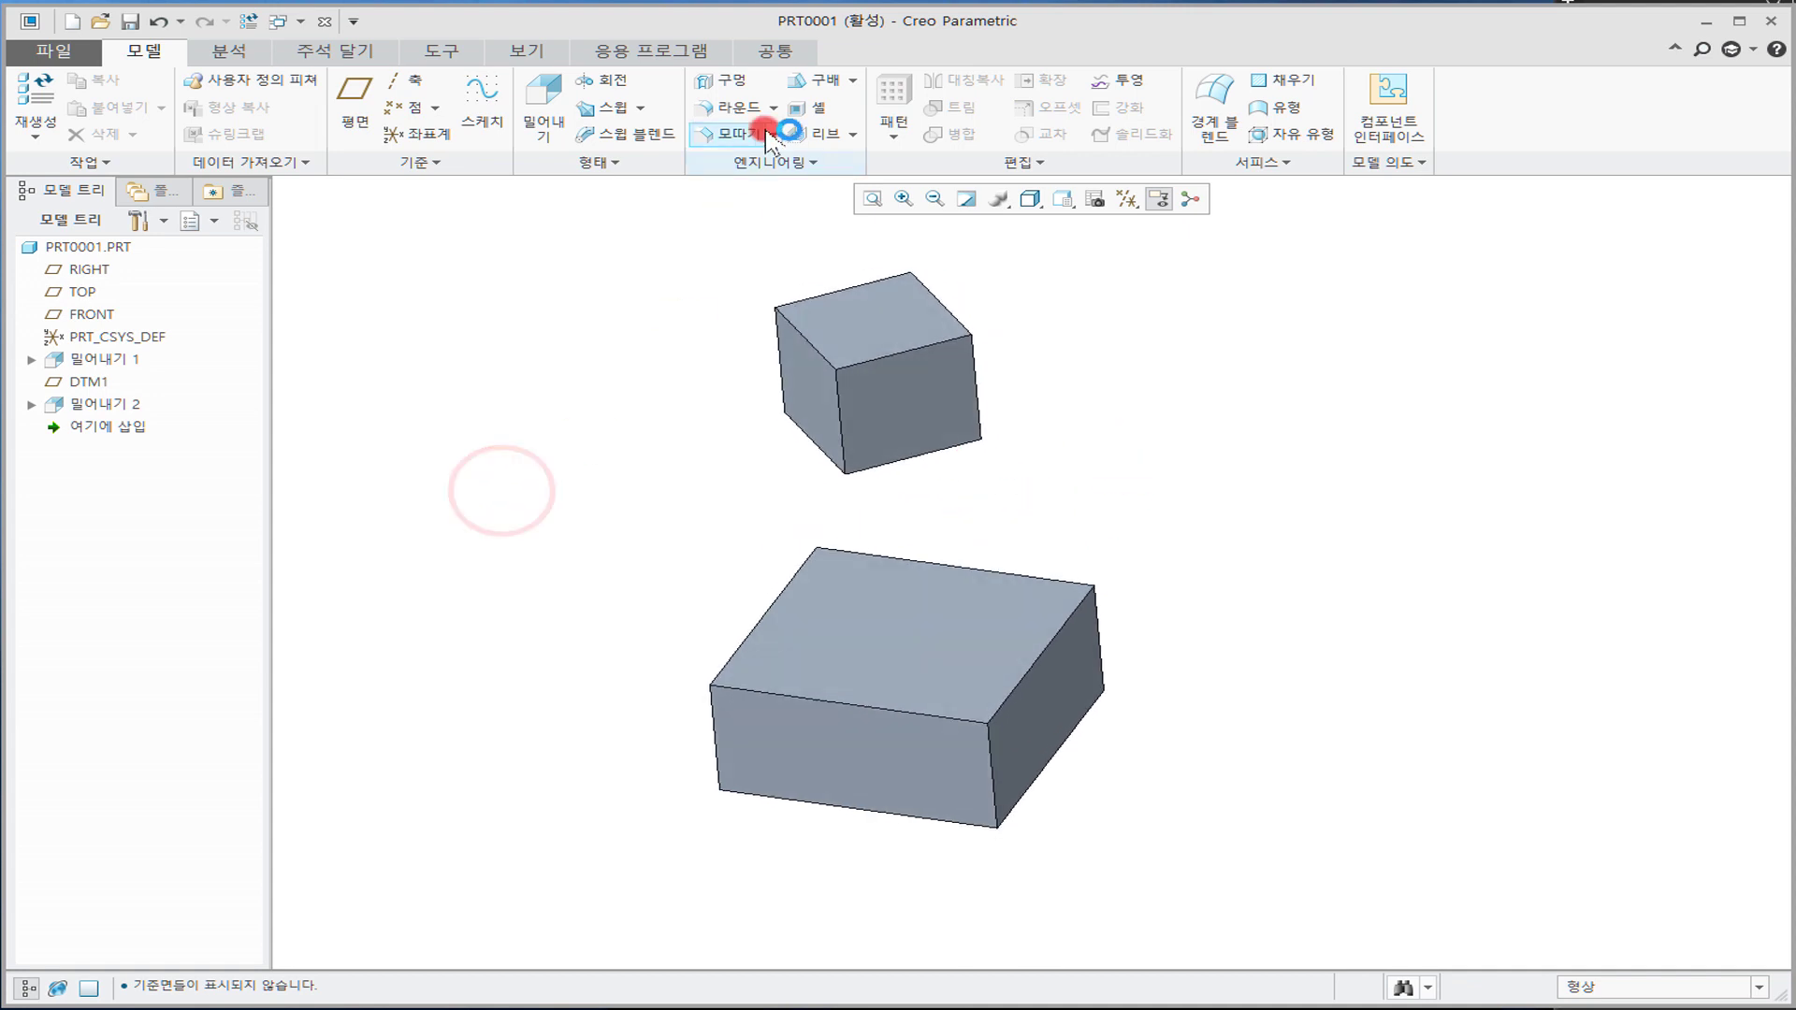
# Step: Start a solid Blend feature and set it to use selected sections instead of sketched ones
pyautogui.click(598, 161)
pyautogui.click(602, 189)
pyautogui.click(123, 162)
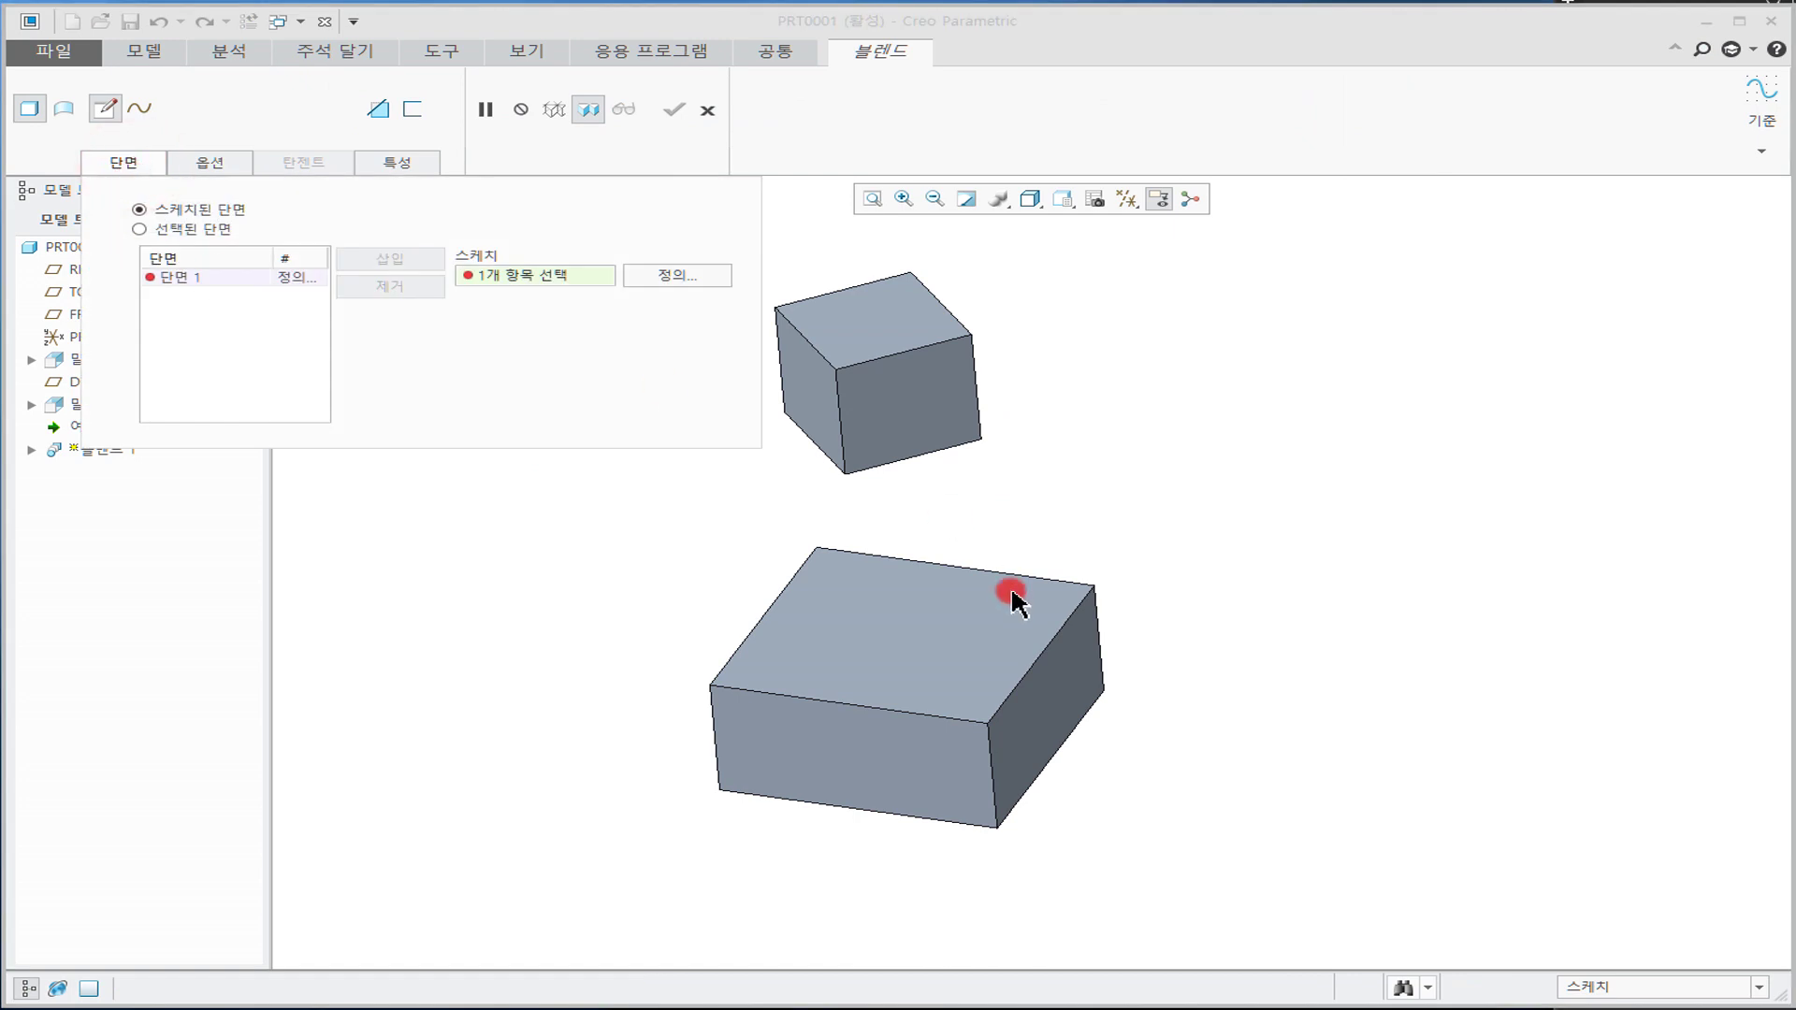
pyautogui.keyDown('shift'); pyautogui.moveTo(1119, 564); pyautogui.dragTo(1149, 550, button='middle'); pyautogui.keyUp('shift')
pyautogui.click(219, 237)
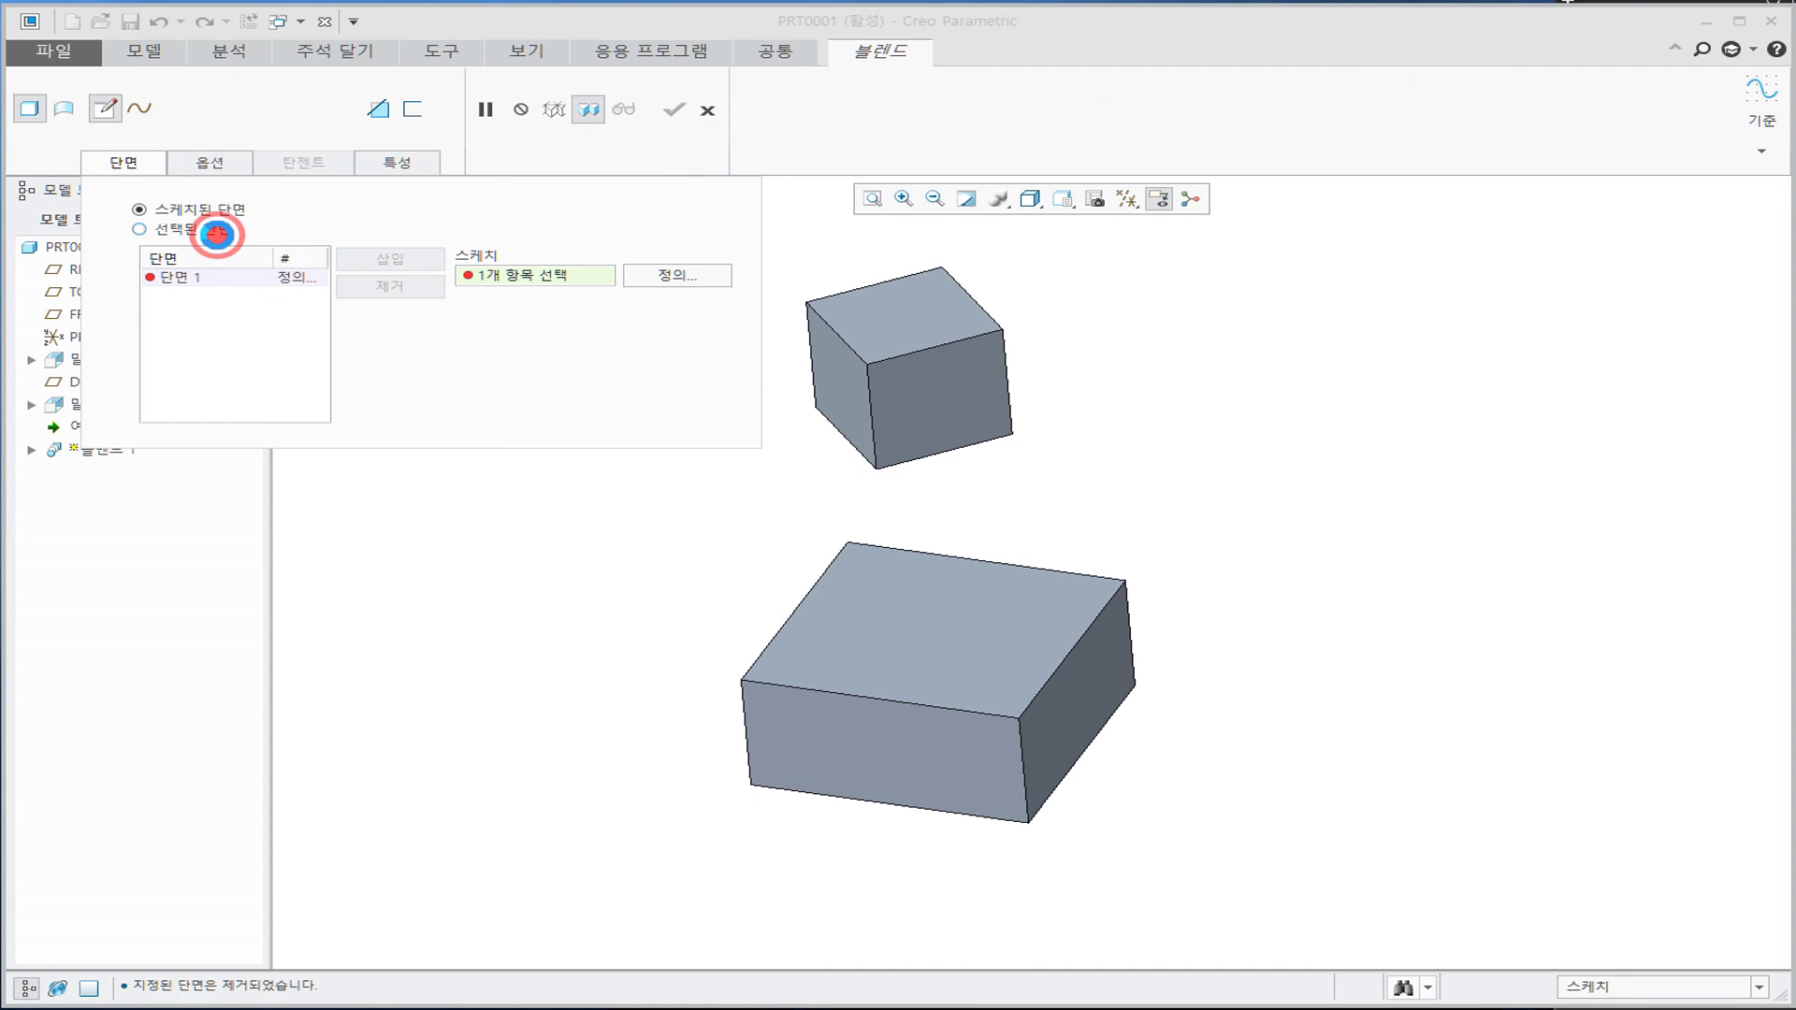
pyautogui.click(910, 709)
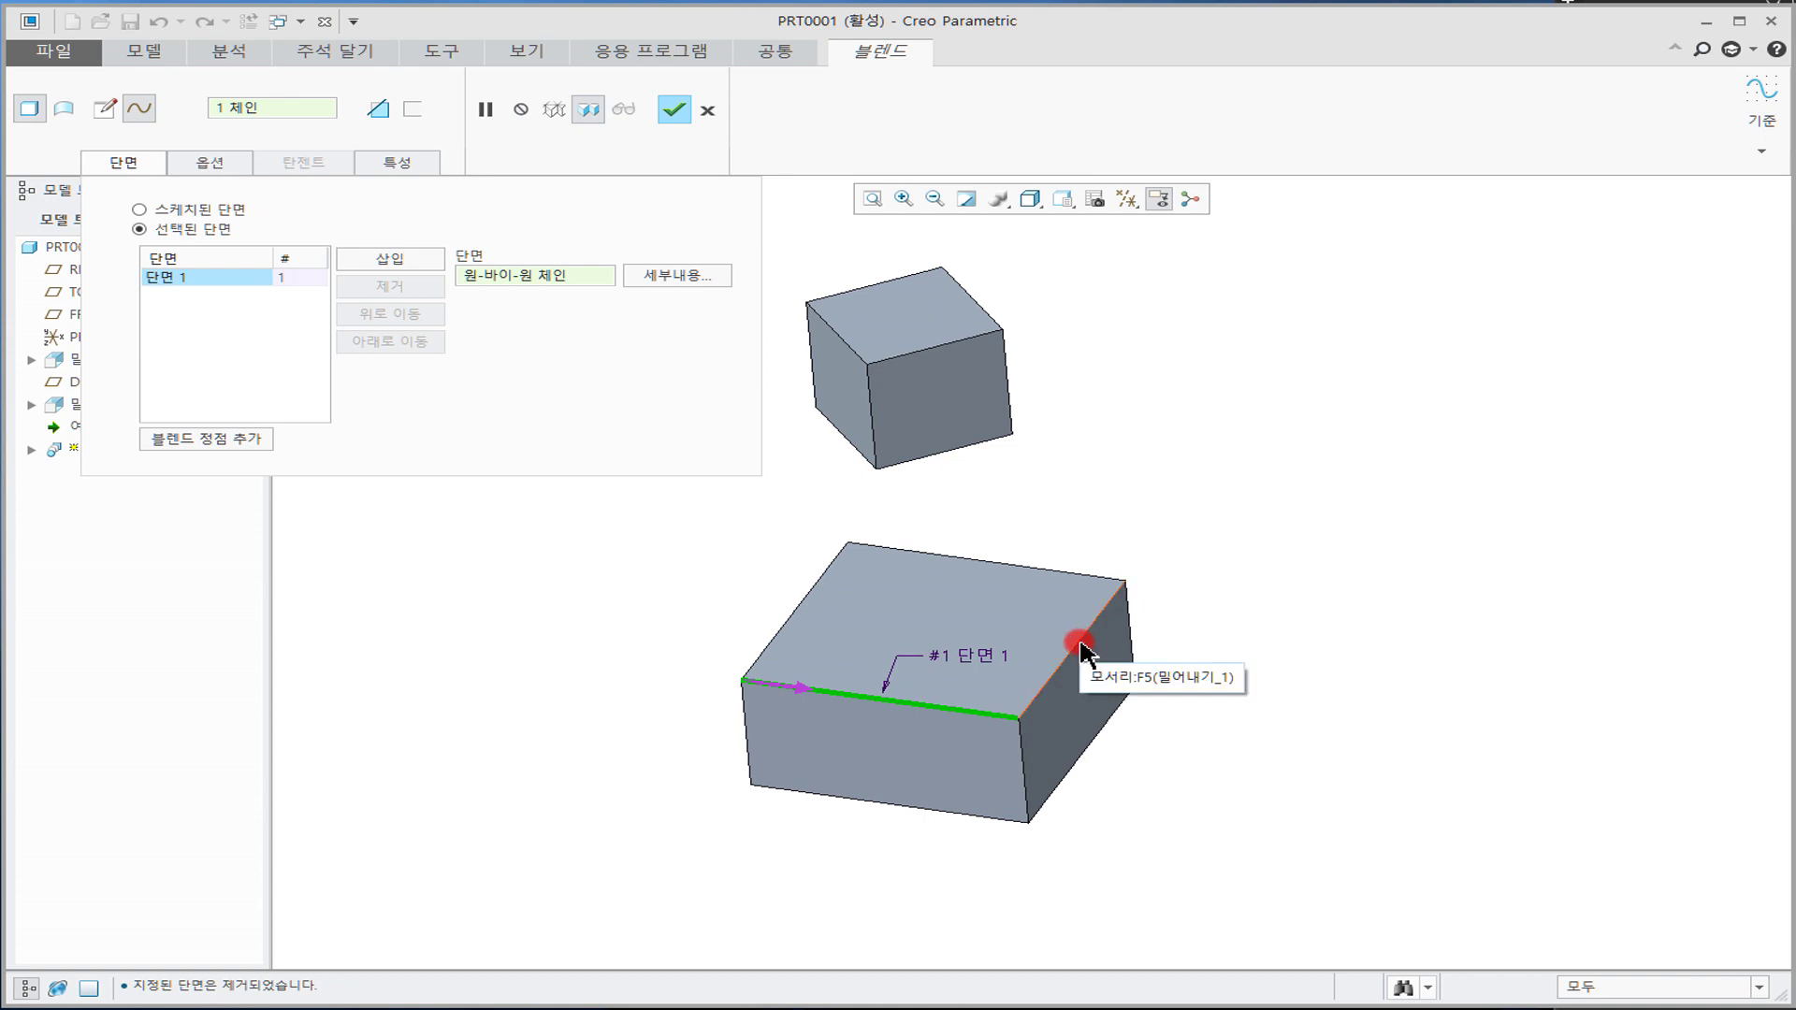
pyautogui.press('ctrl')
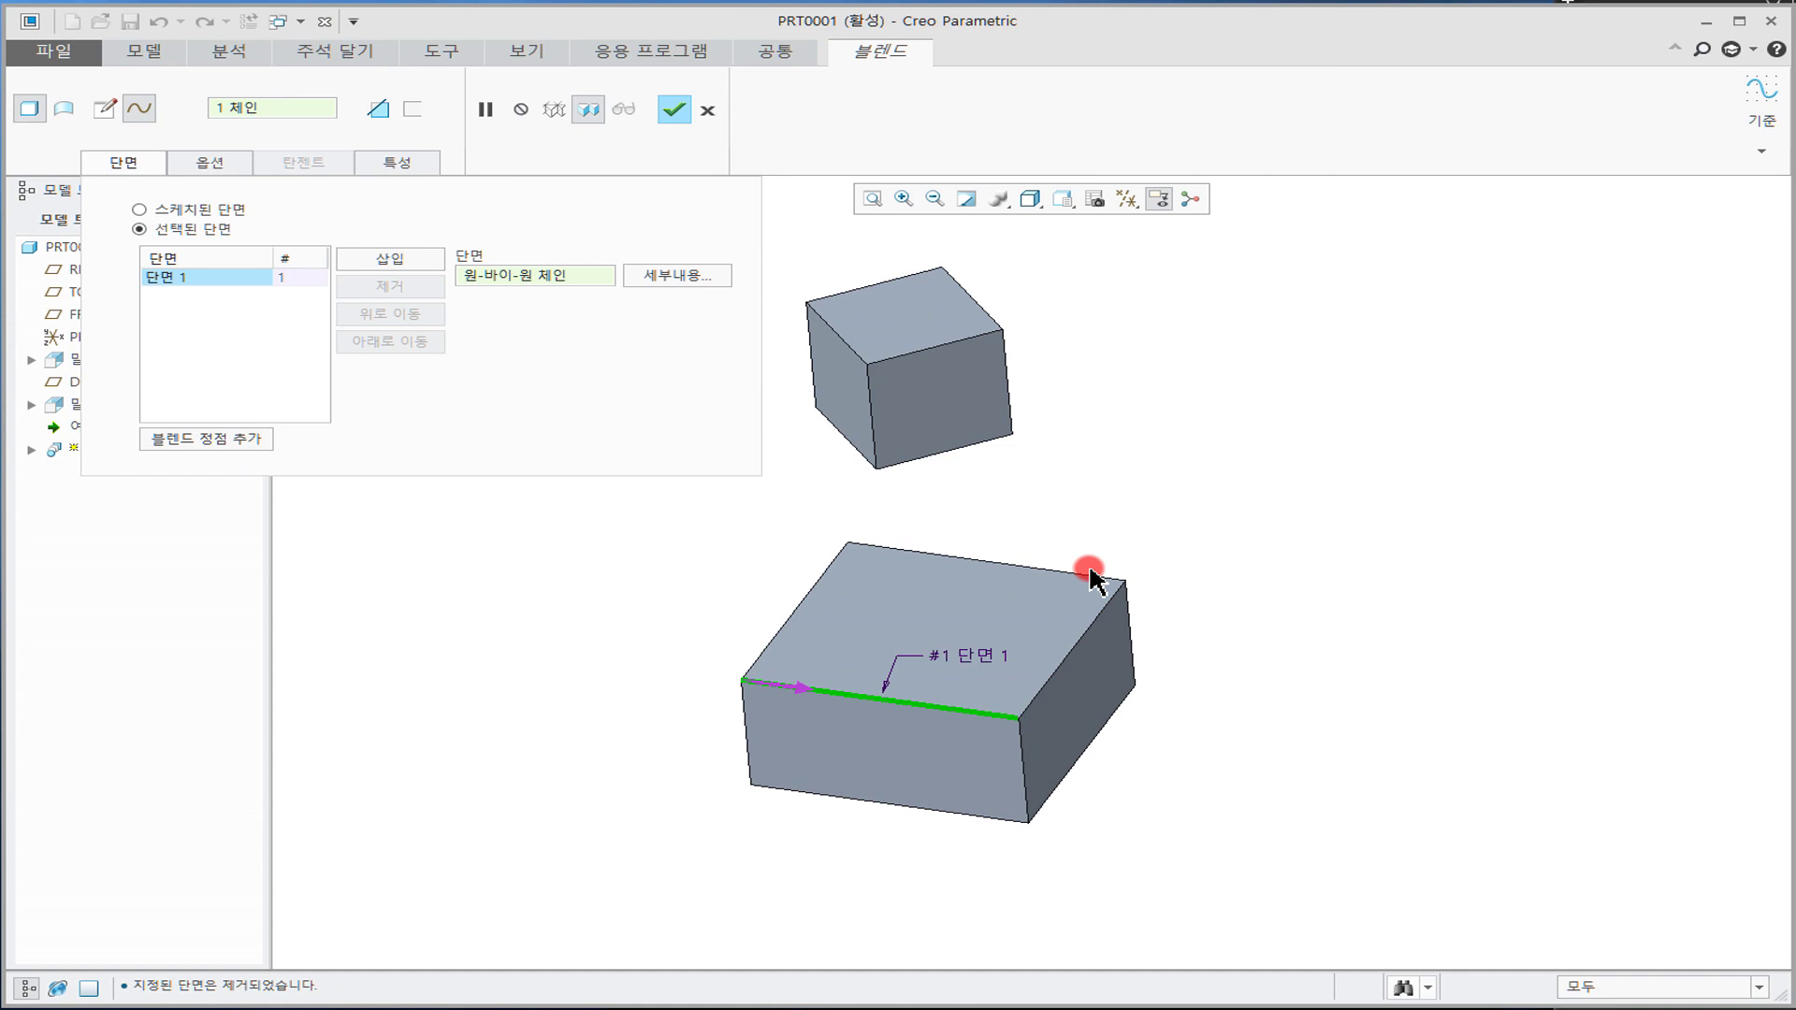
pyautogui.press('ctrl')
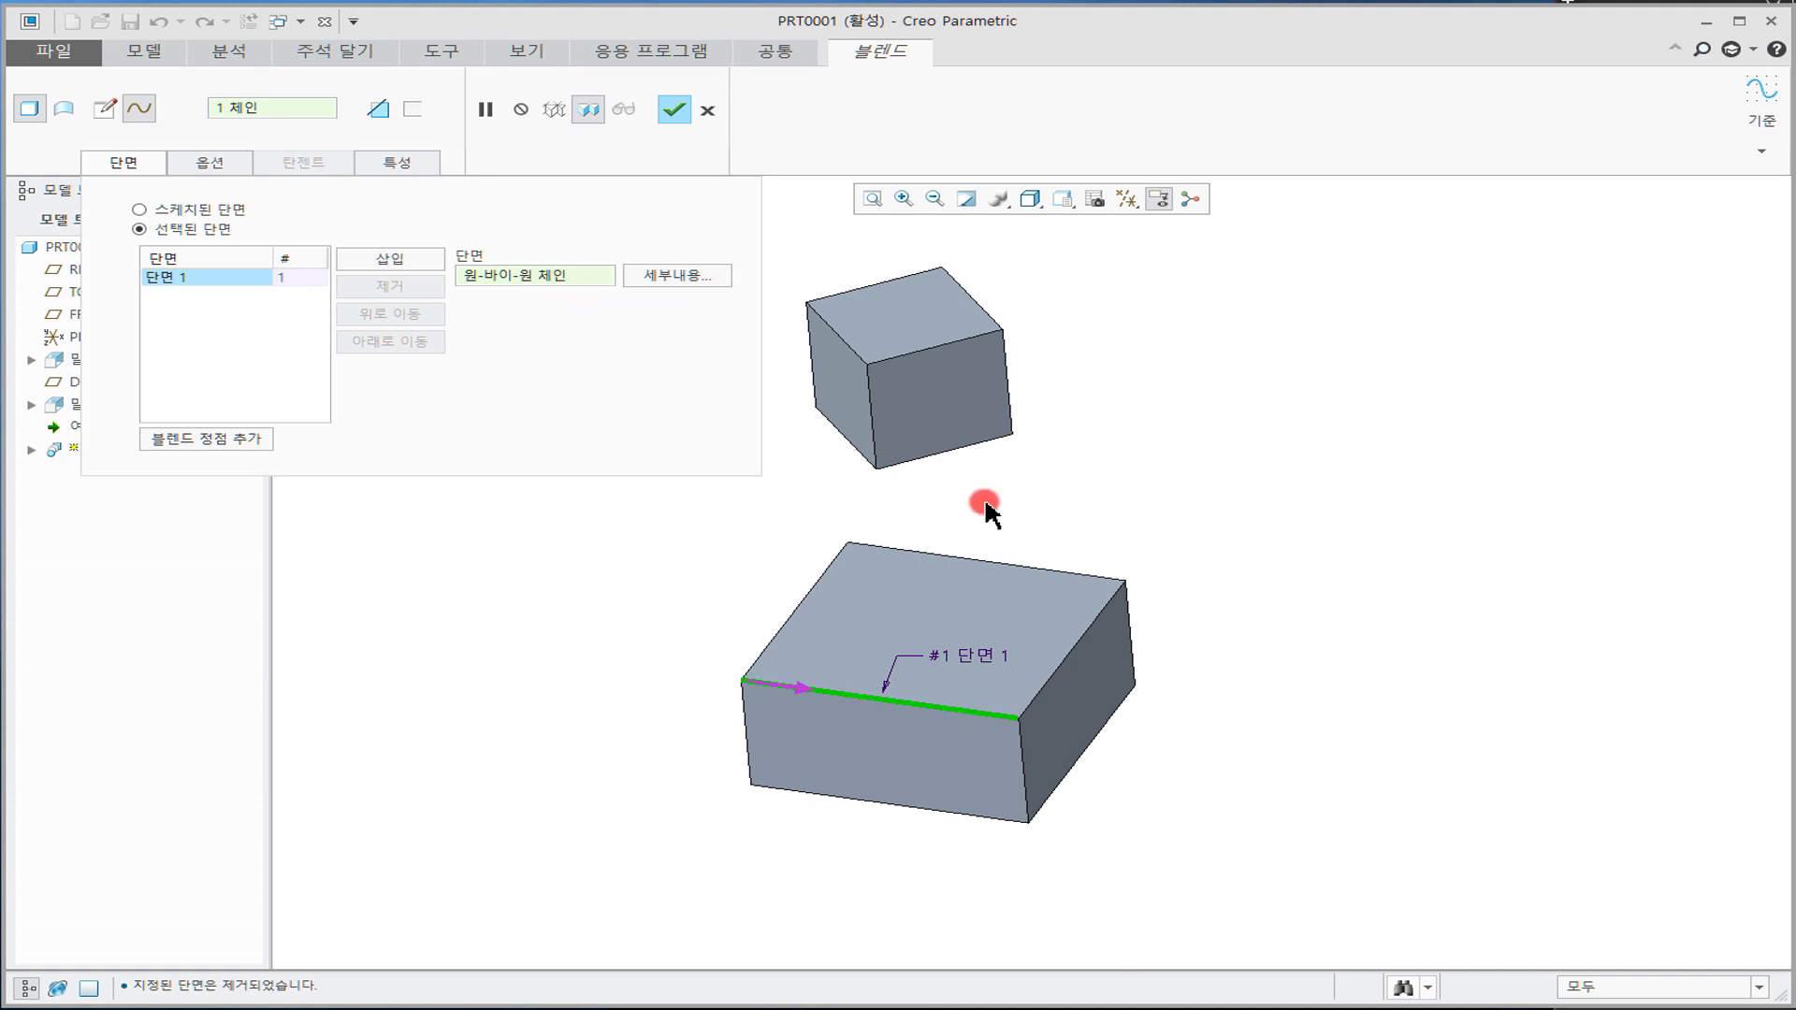
pyautogui.click(1072, 658)
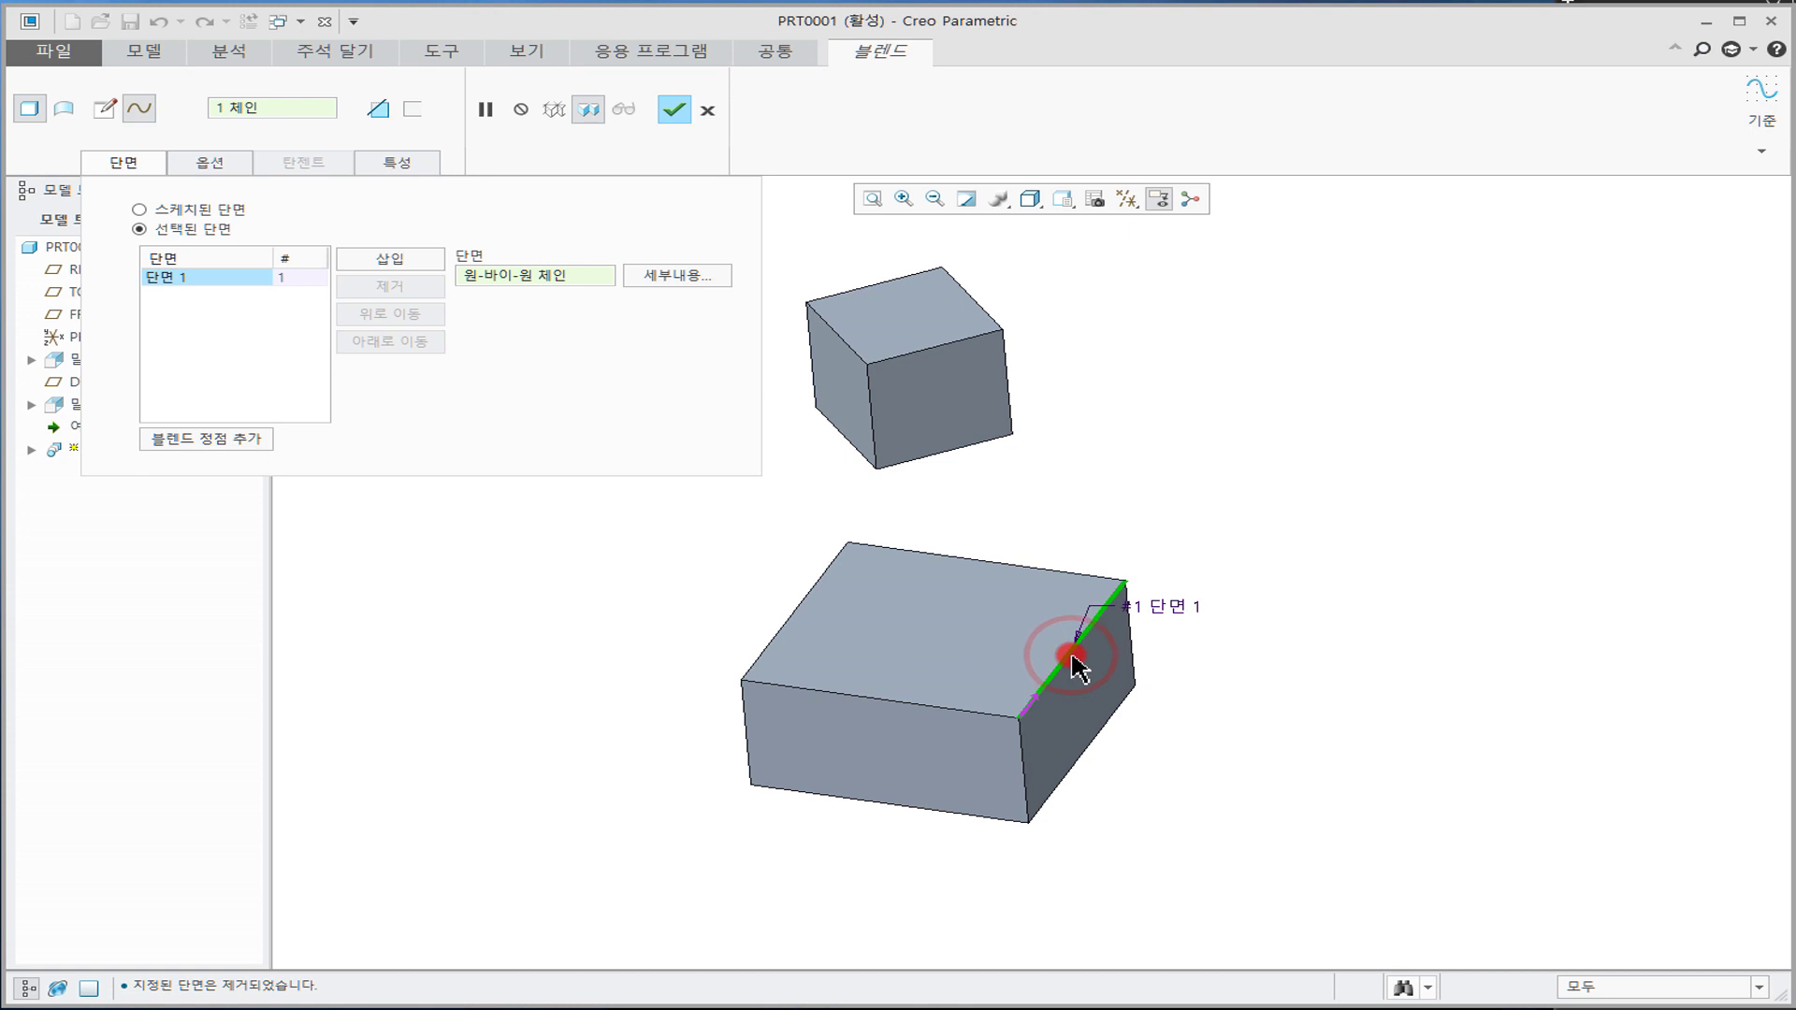
# Step: Define the blend's first section as the closed chain of the base block's four top edges
pyautogui.click(960, 715)
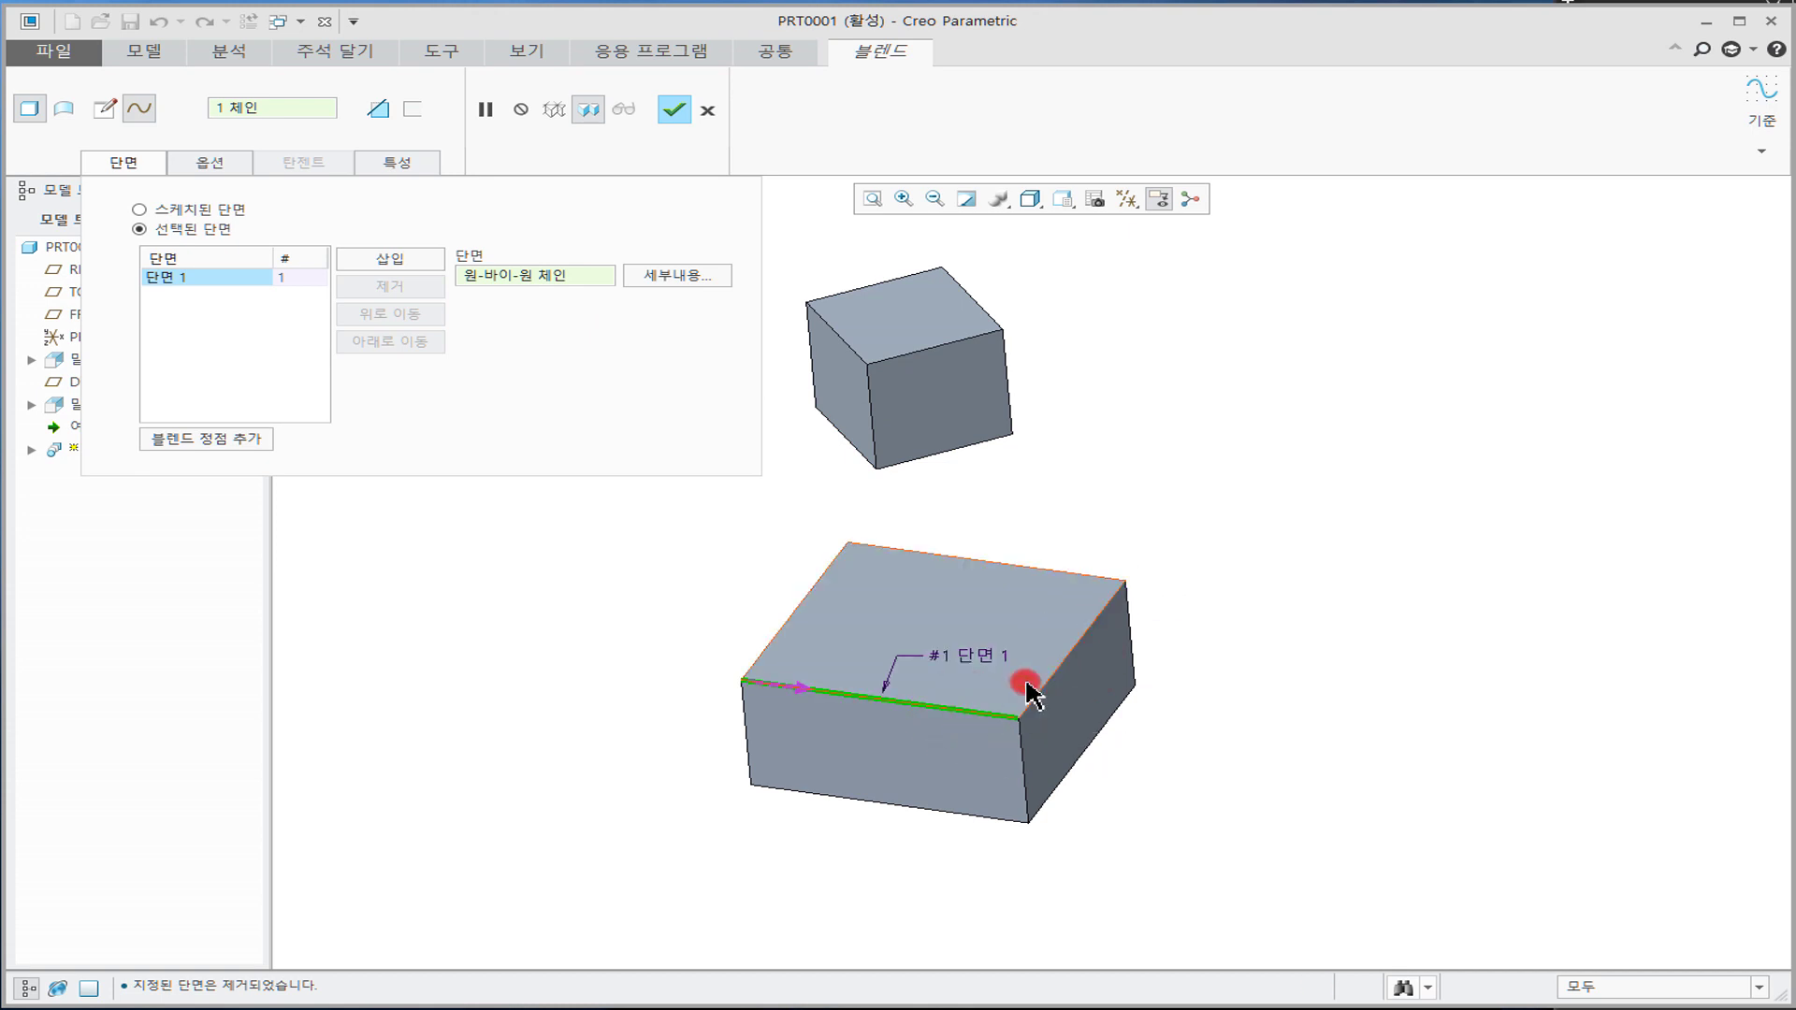
pyautogui.keyDown('shift'); pyautogui.click(1064, 661); pyautogui.keyUp('shift')
pyautogui.keyDown('shift'); pyautogui.click(1060, 569); pyautogui.keyUp('shift')
pyautogui.keyDown('shift'); pyautogui.click(916, 572); pyautogui.keyUp('shift')
pyautogui.keyDown('shift'); pyautogui.click(794, 608); pyautogui.keyUp('shift')
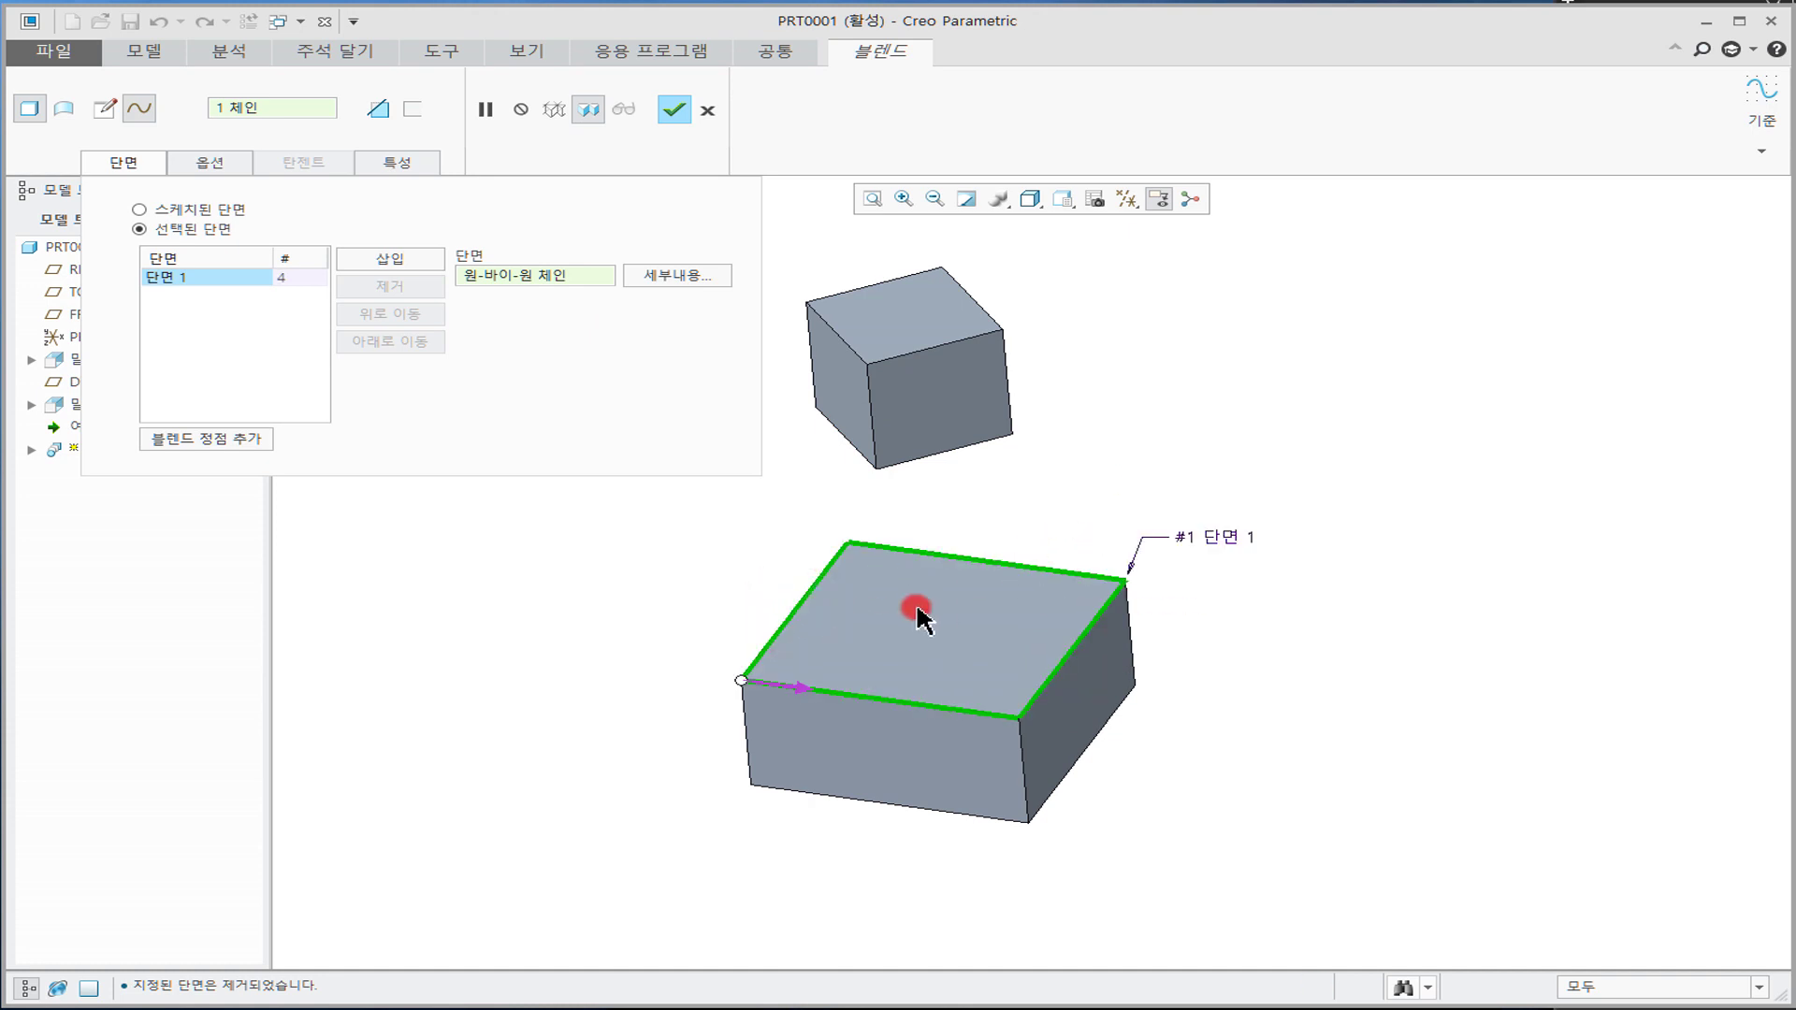
# Step: Insert a second section from the four bottom edges of the upper block and complete the blend
pyautogui.moveTo(991, 508)
pyautogui.mouseDown(button='middle')
pyautogui.moveTo(1019, 479)
pyautogui.moveTo(1002, 488)
pyautogui.mouseUp(button='middle')
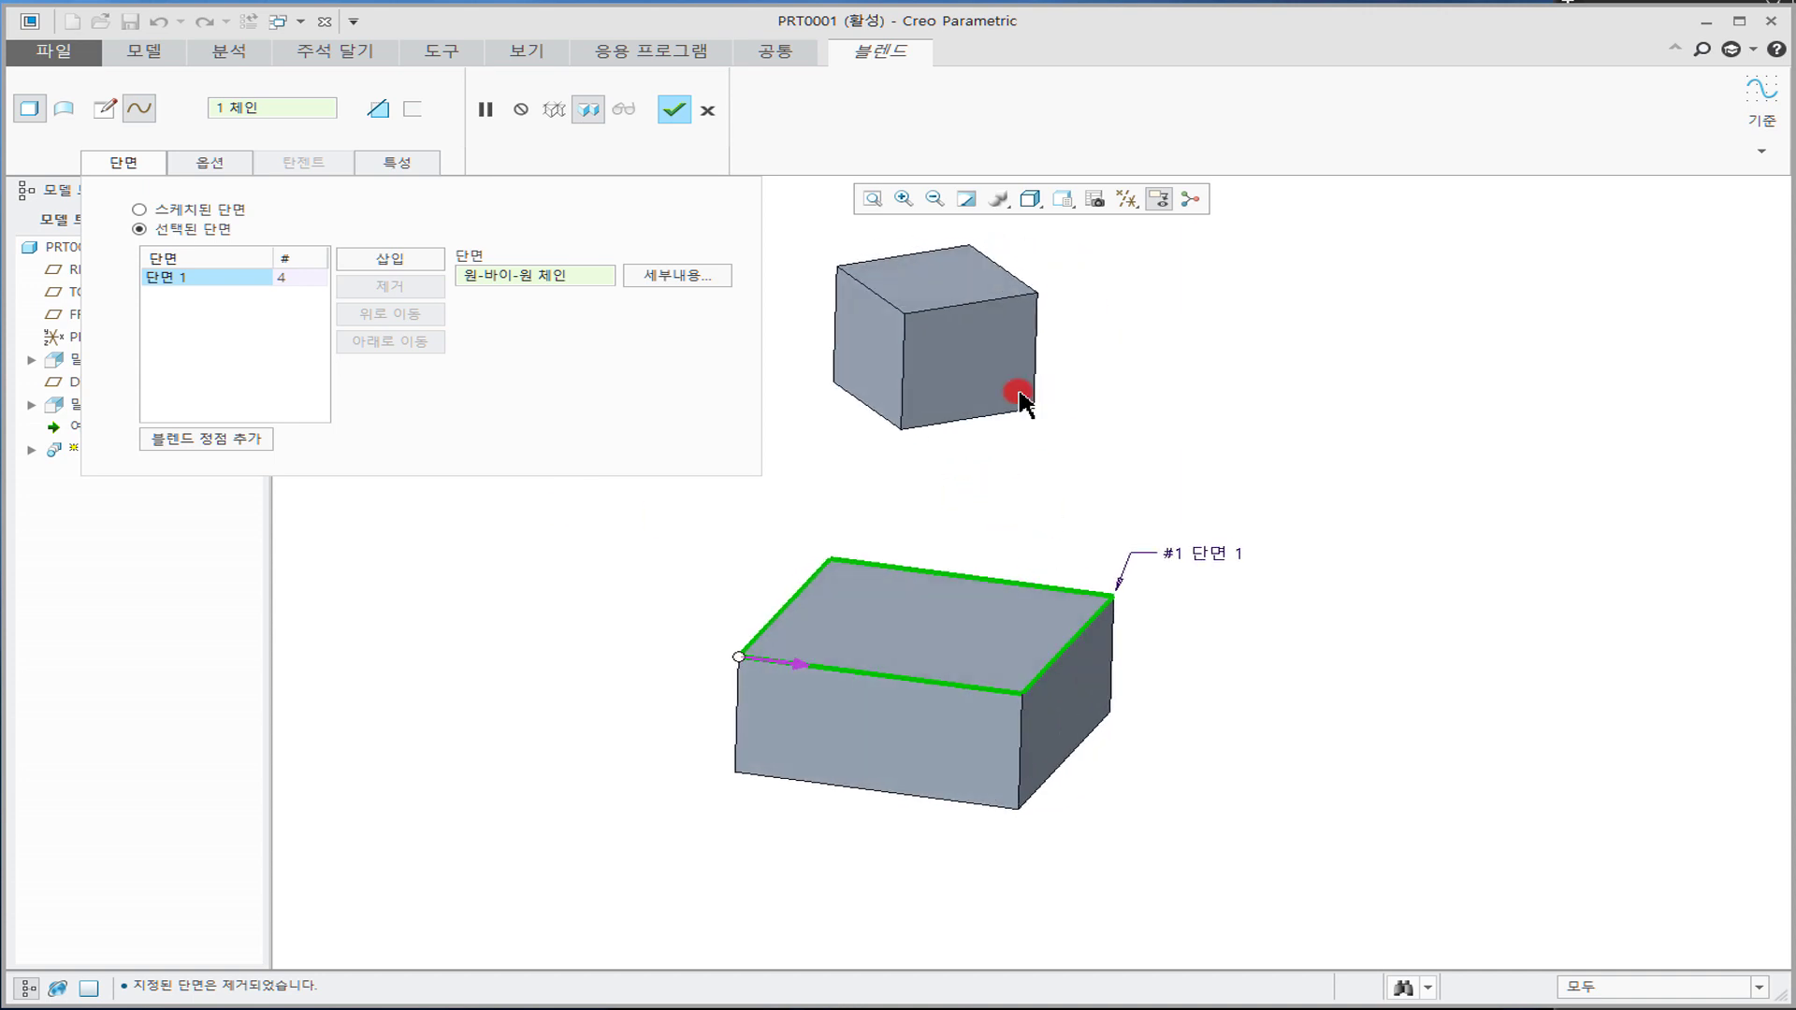
pyautogui.click(389, 262)
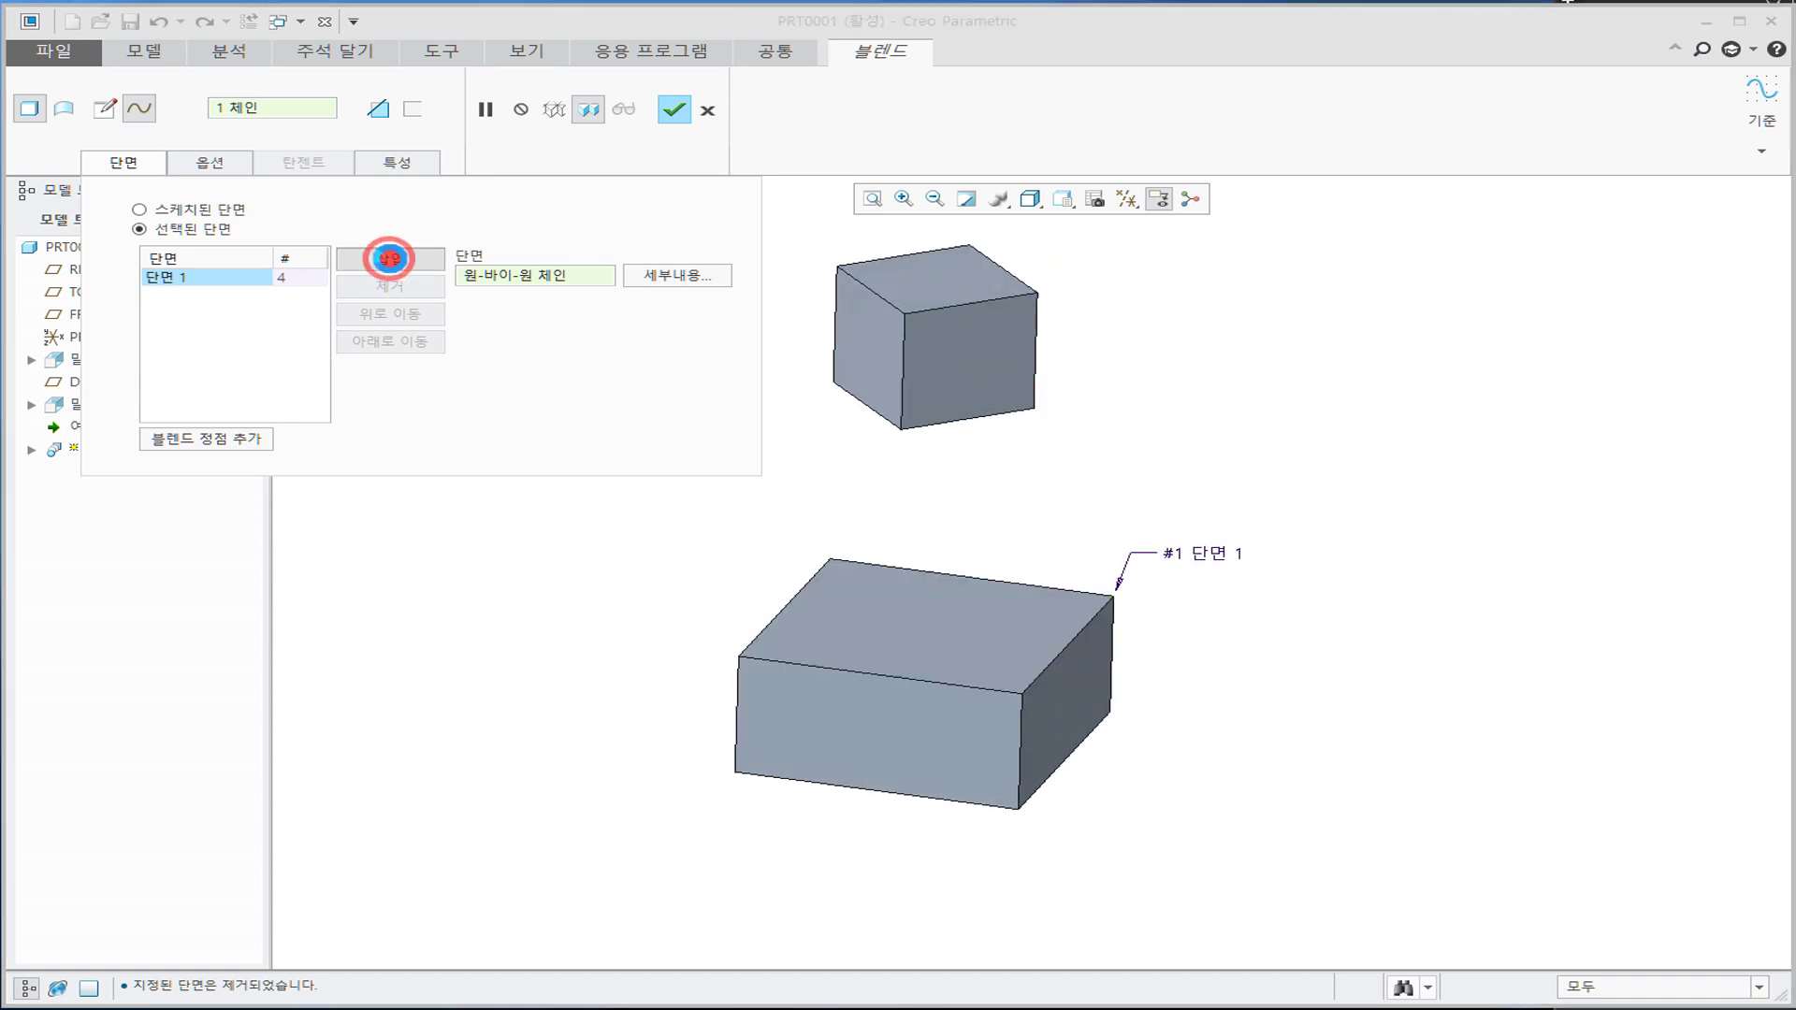
pyautogui.click(297, 295)
pyautogui.click(491, 295)
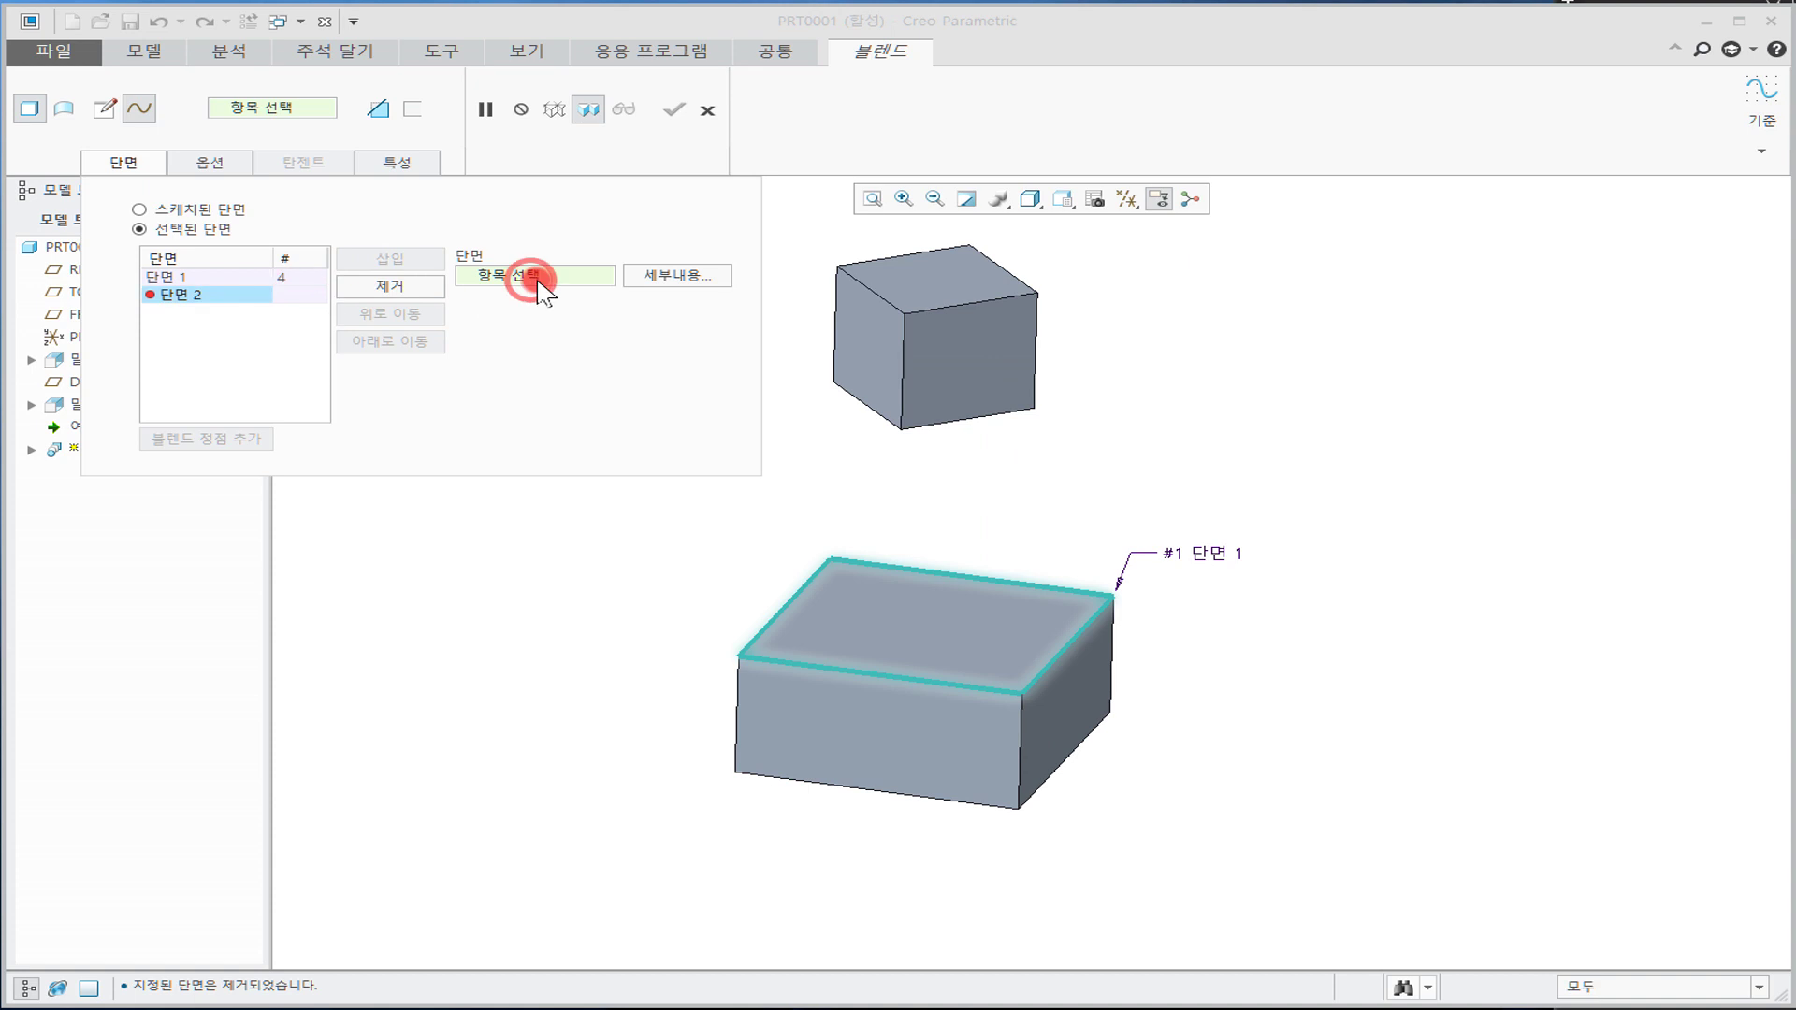
pyautogui.click(962, 416)
pyautogui.moveTo(1134, 440); pyautogui.dragTo(1080, 398, button='middle')
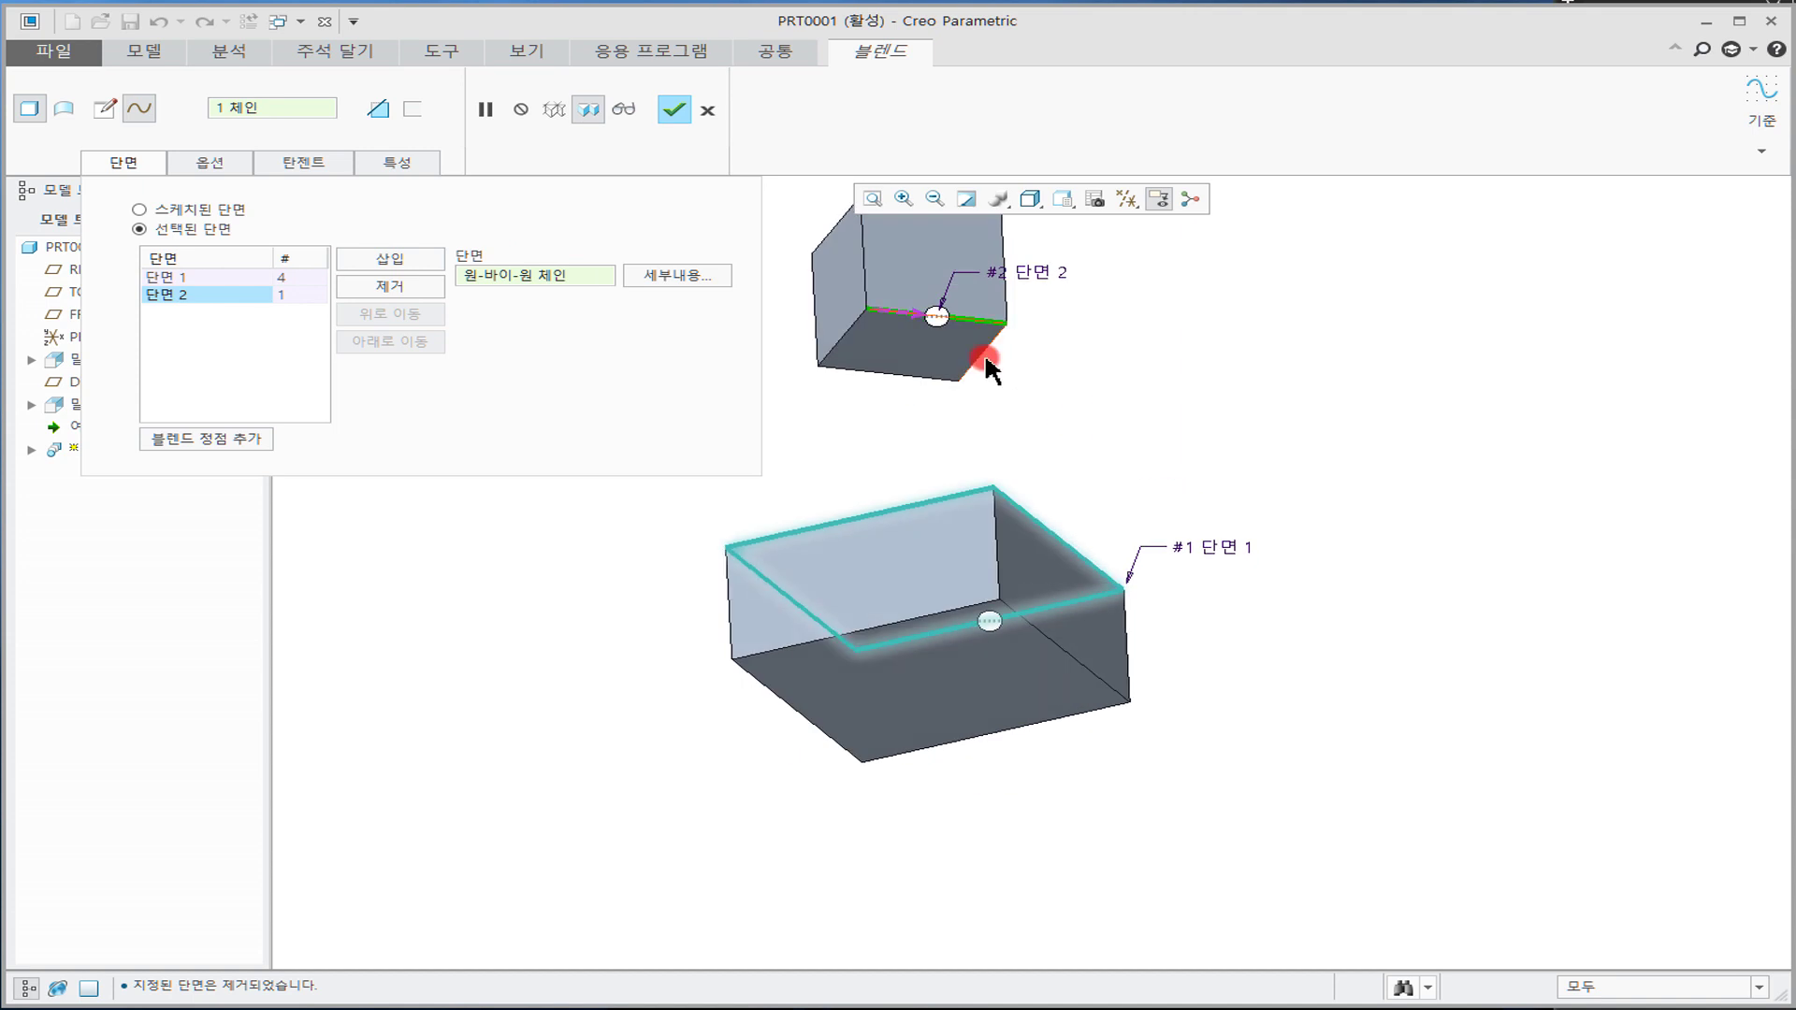
pyautogui.keyDown('ctrl'); pyautogui.click(920, 378); pyautogui.keyUp('ctrl')
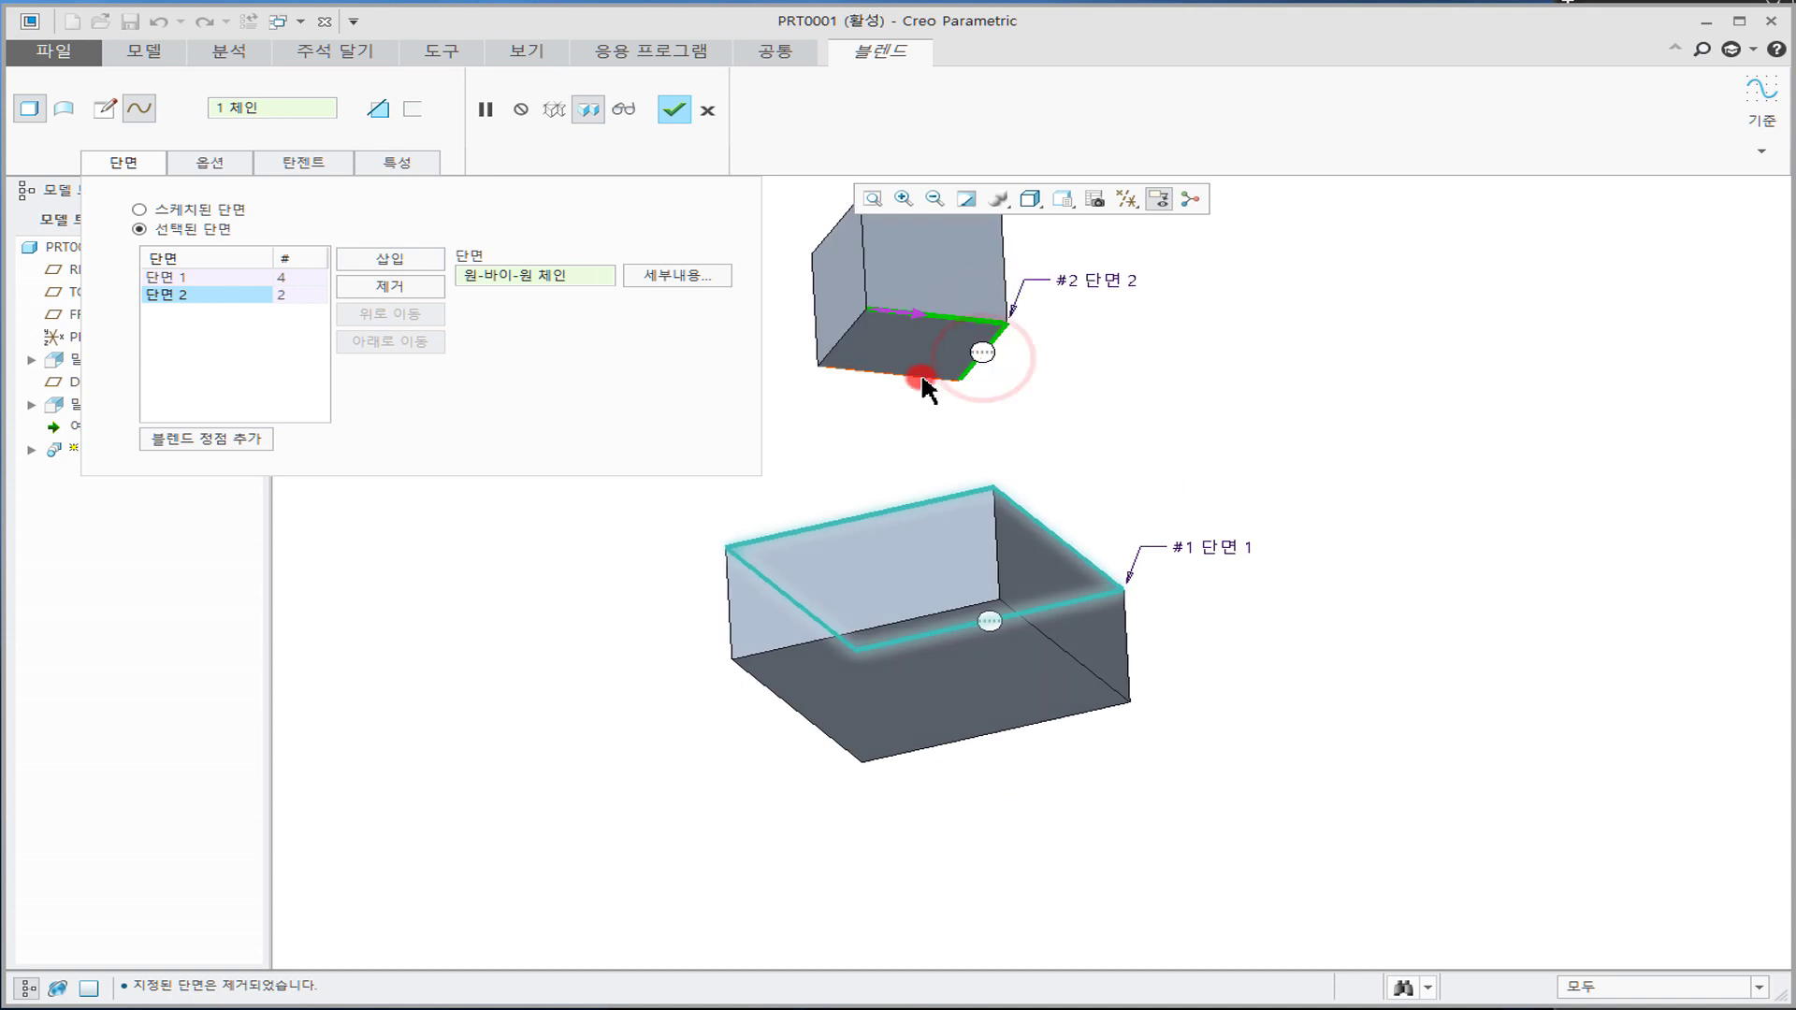
pyautogui.keyDown('ctrl'); pyautogui.click(838, 340); pyautogui.keyUp('ctrl')
pyautogui.moveTo(1237, 412); pyautogui.dragTo(1038, 820, button='middle')
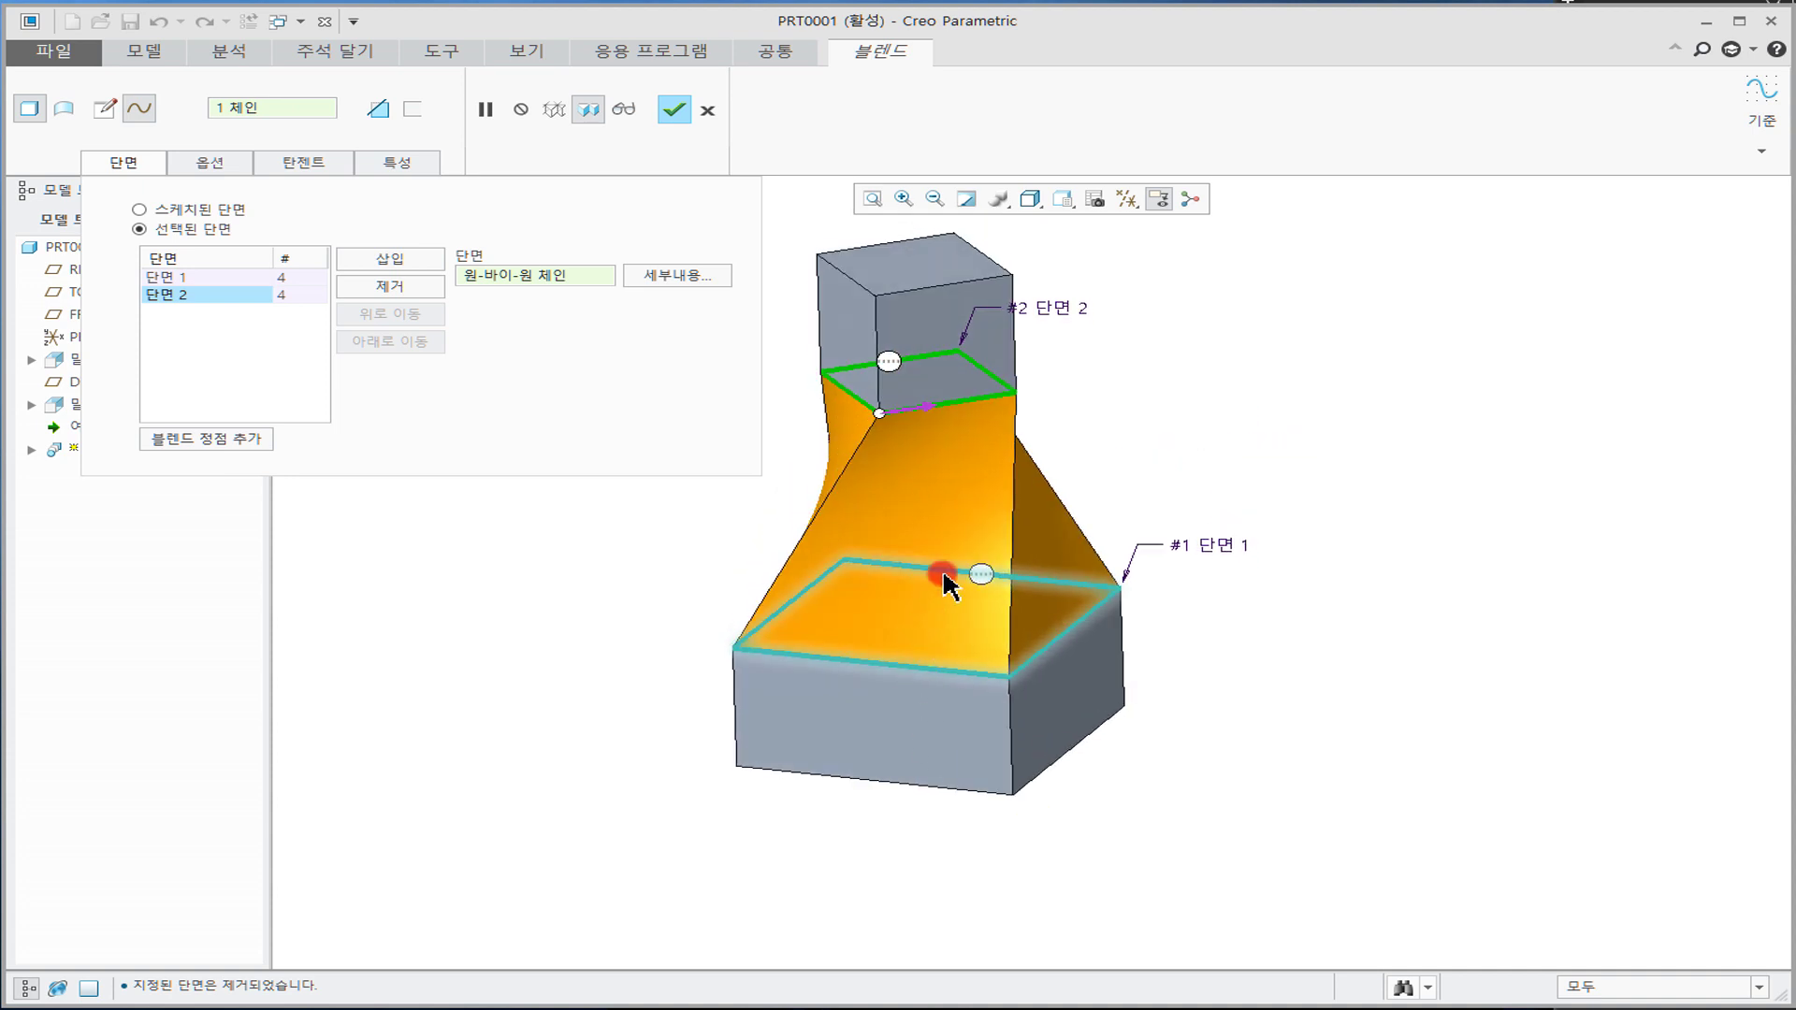
pyautogui.click(674, 110)
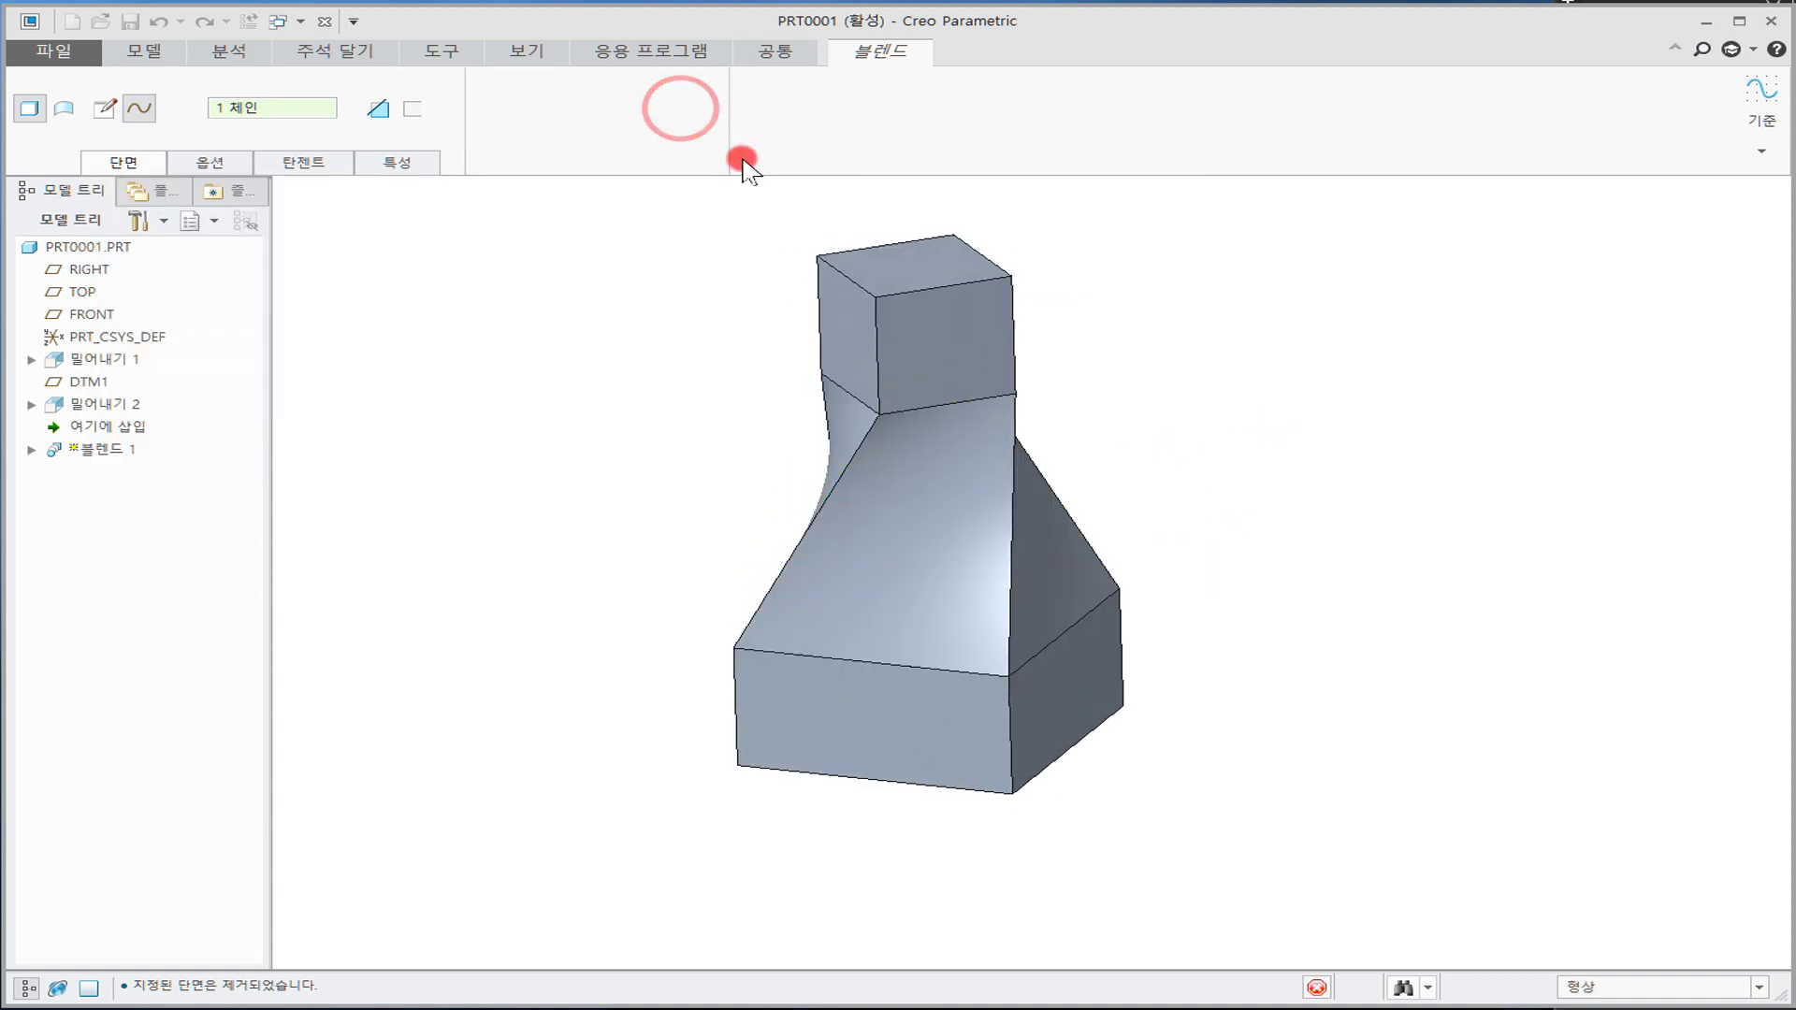
pyautogui.click(1345, 385)
# Step: Examine the blend's side faces and the edges where it meets the base block and the upper block
pyautogui.moveTo(1281, 547); pyautogui.dragTo(1051, 497, button='middle')
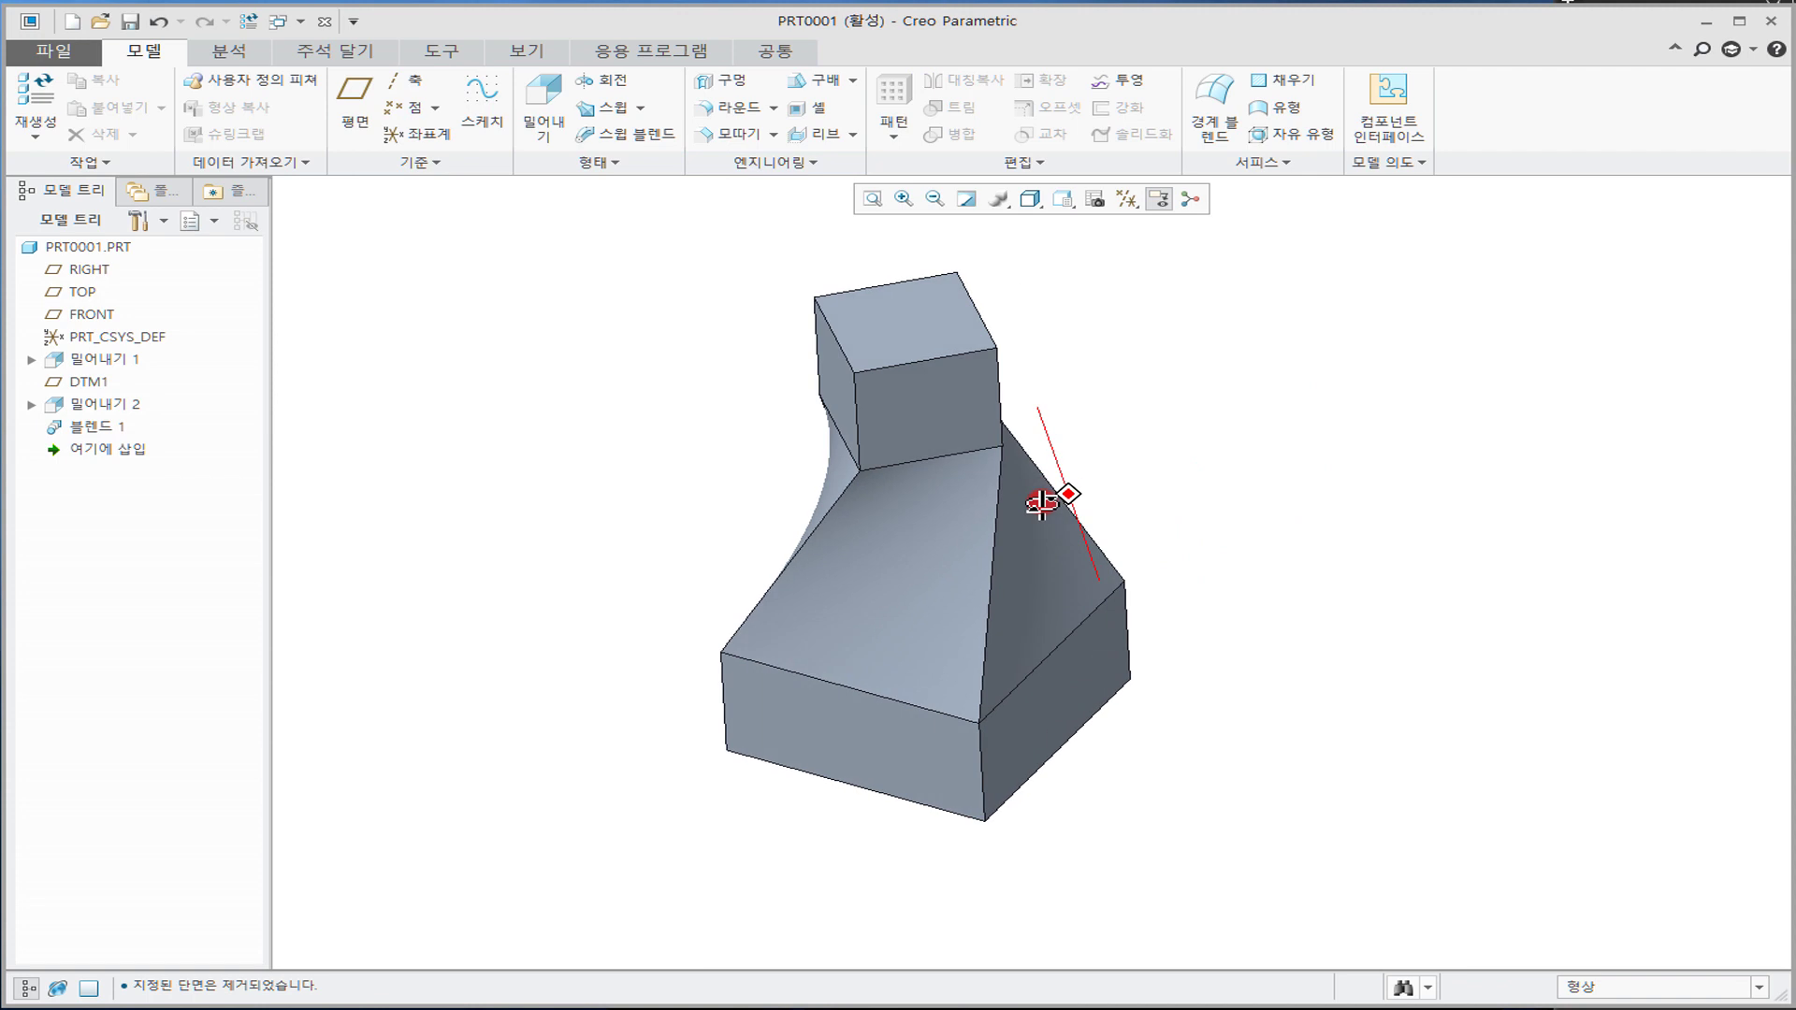
pyautogui.scroll(3, 1012, 598)
pyautogui.click(843, 754)
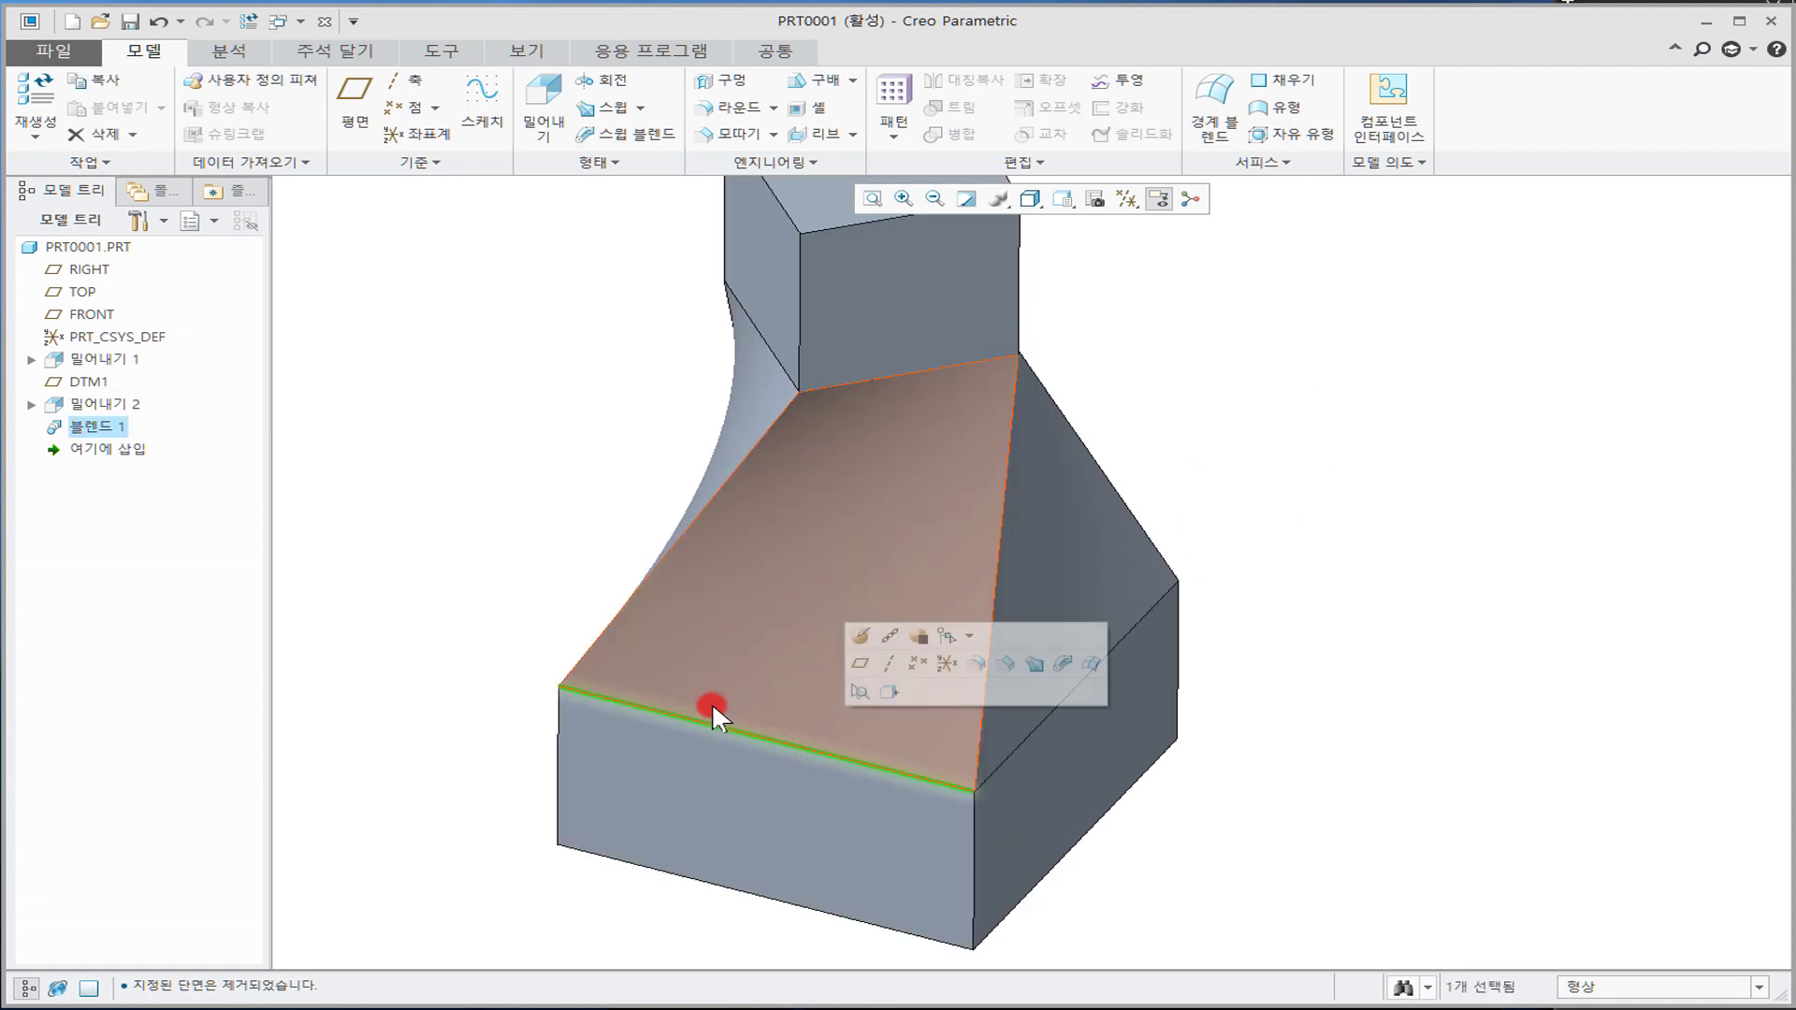
pyautogui.click(888, 375)
pyautogui.click(862, 380)
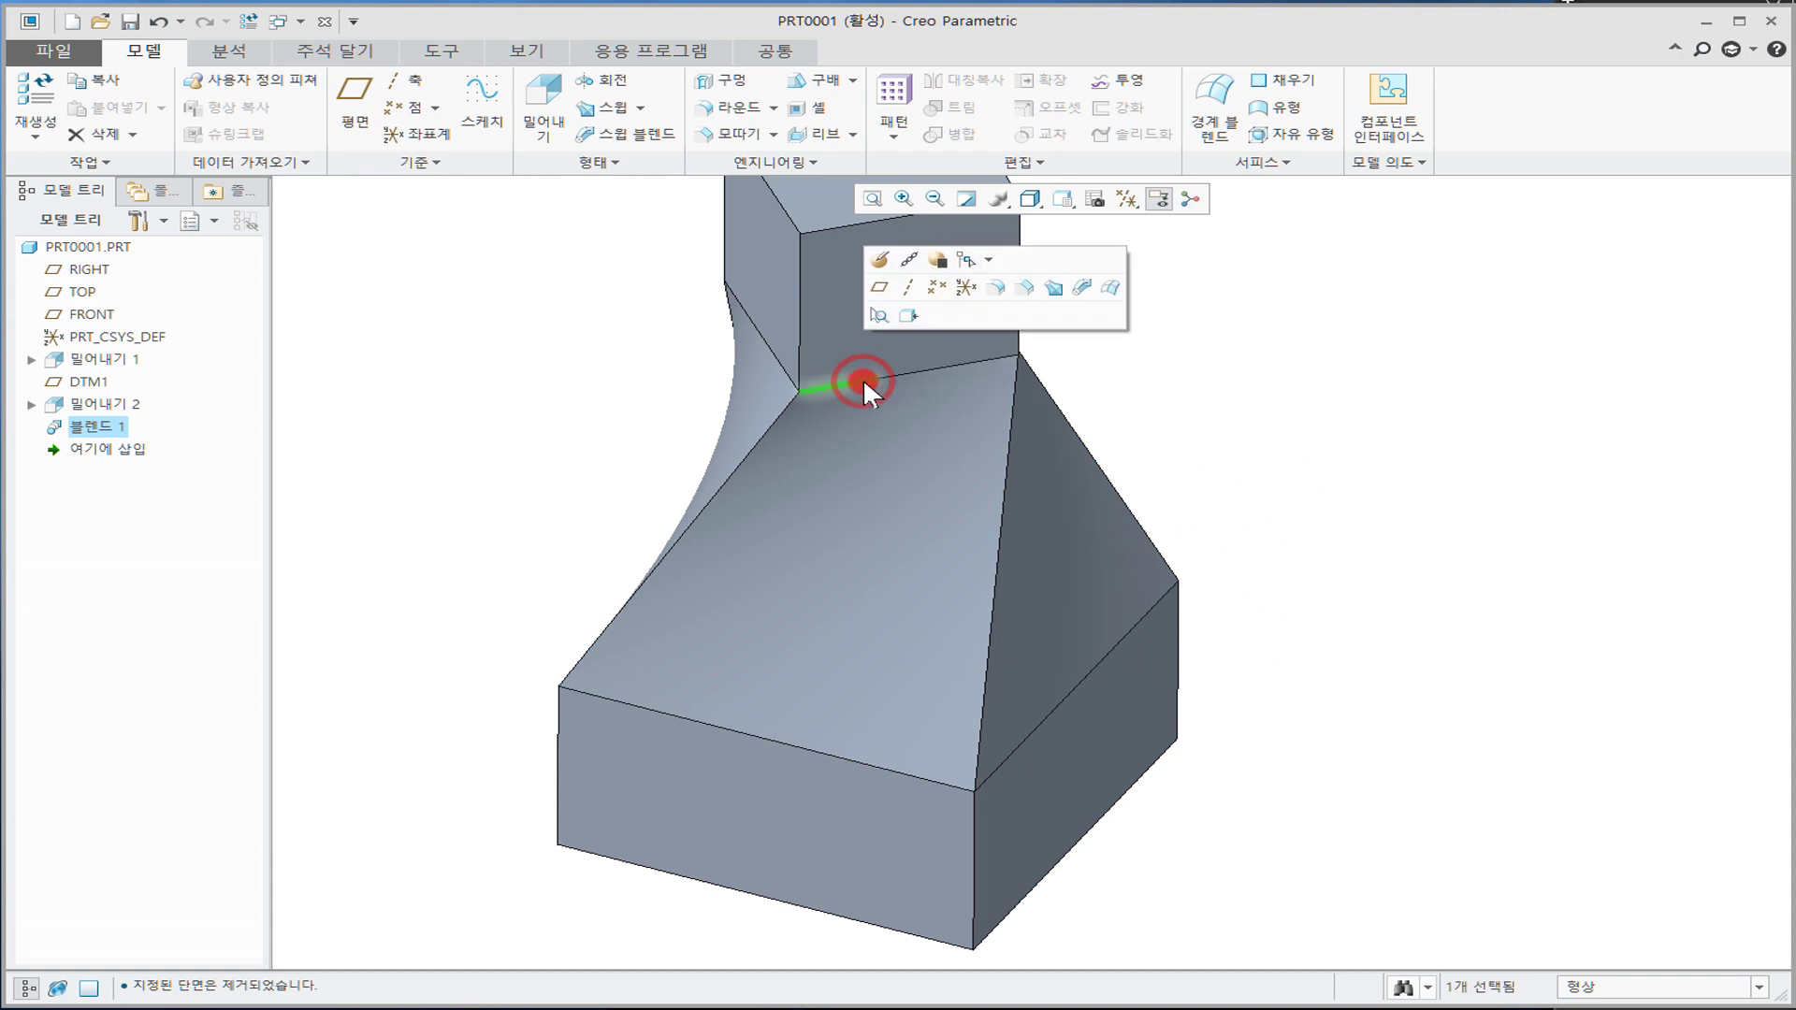
pyautogui.click(1151, 370)
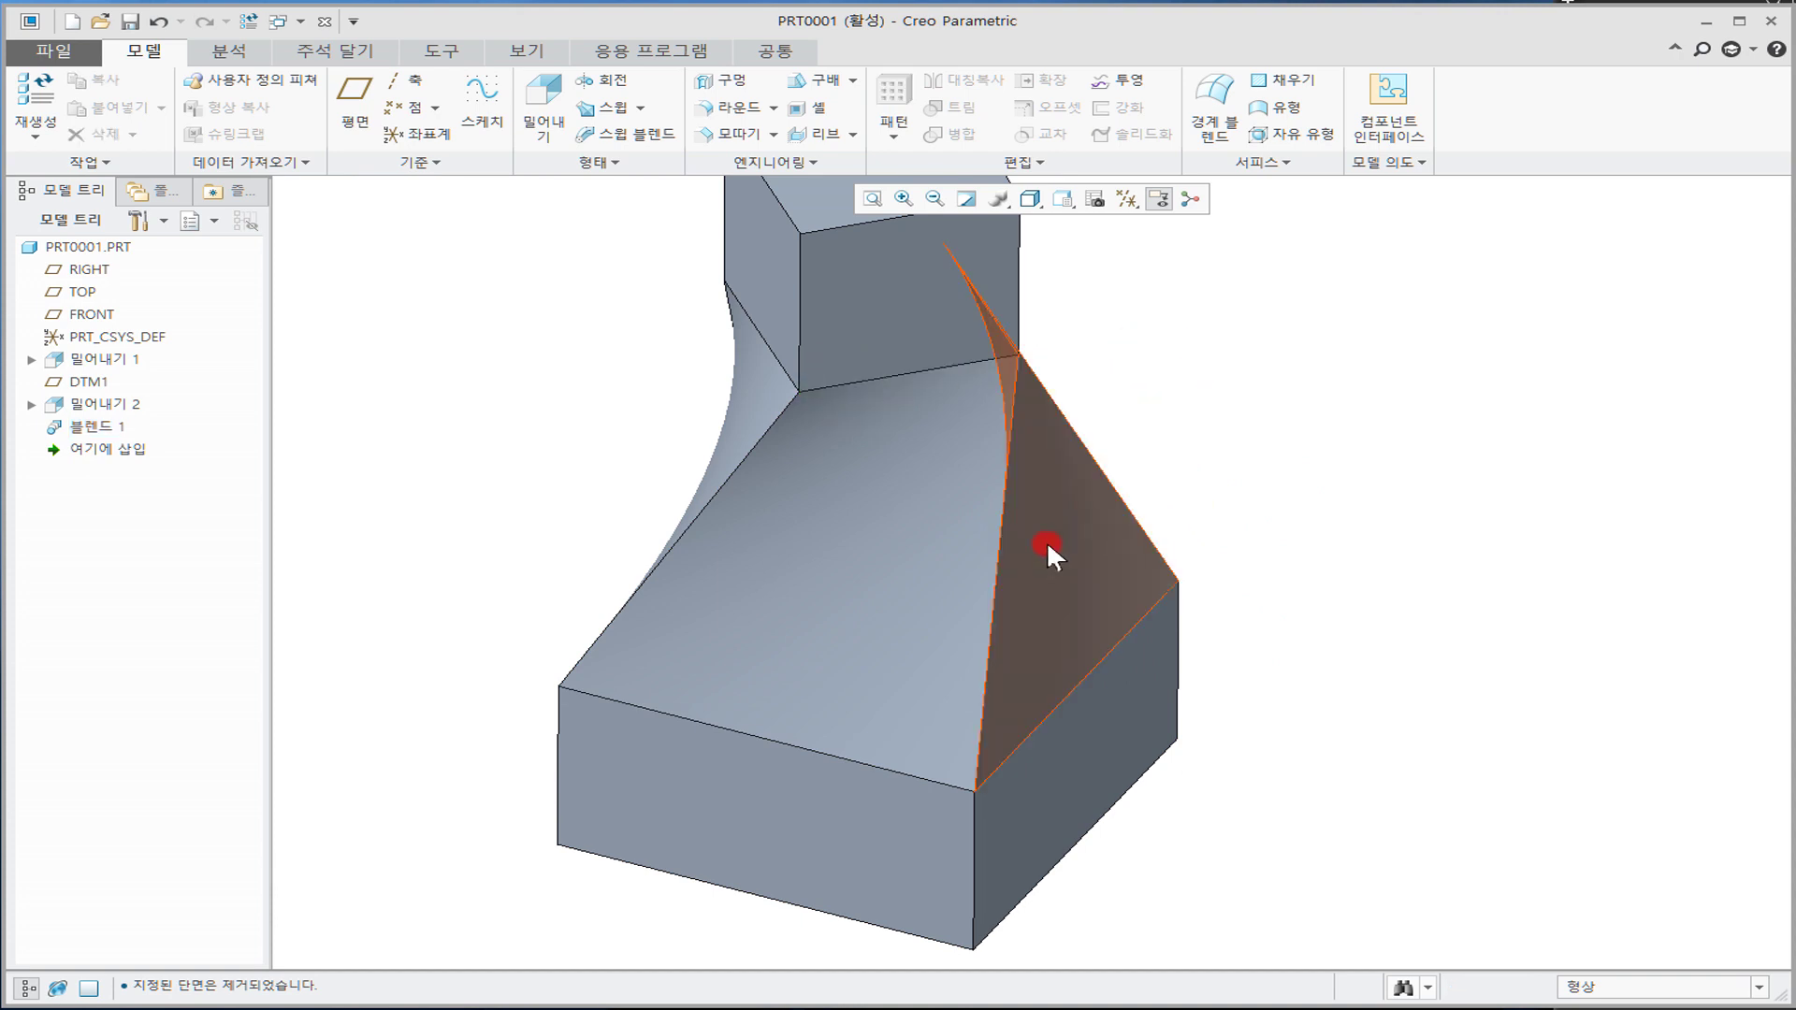
pyautogui.click(834, 830)
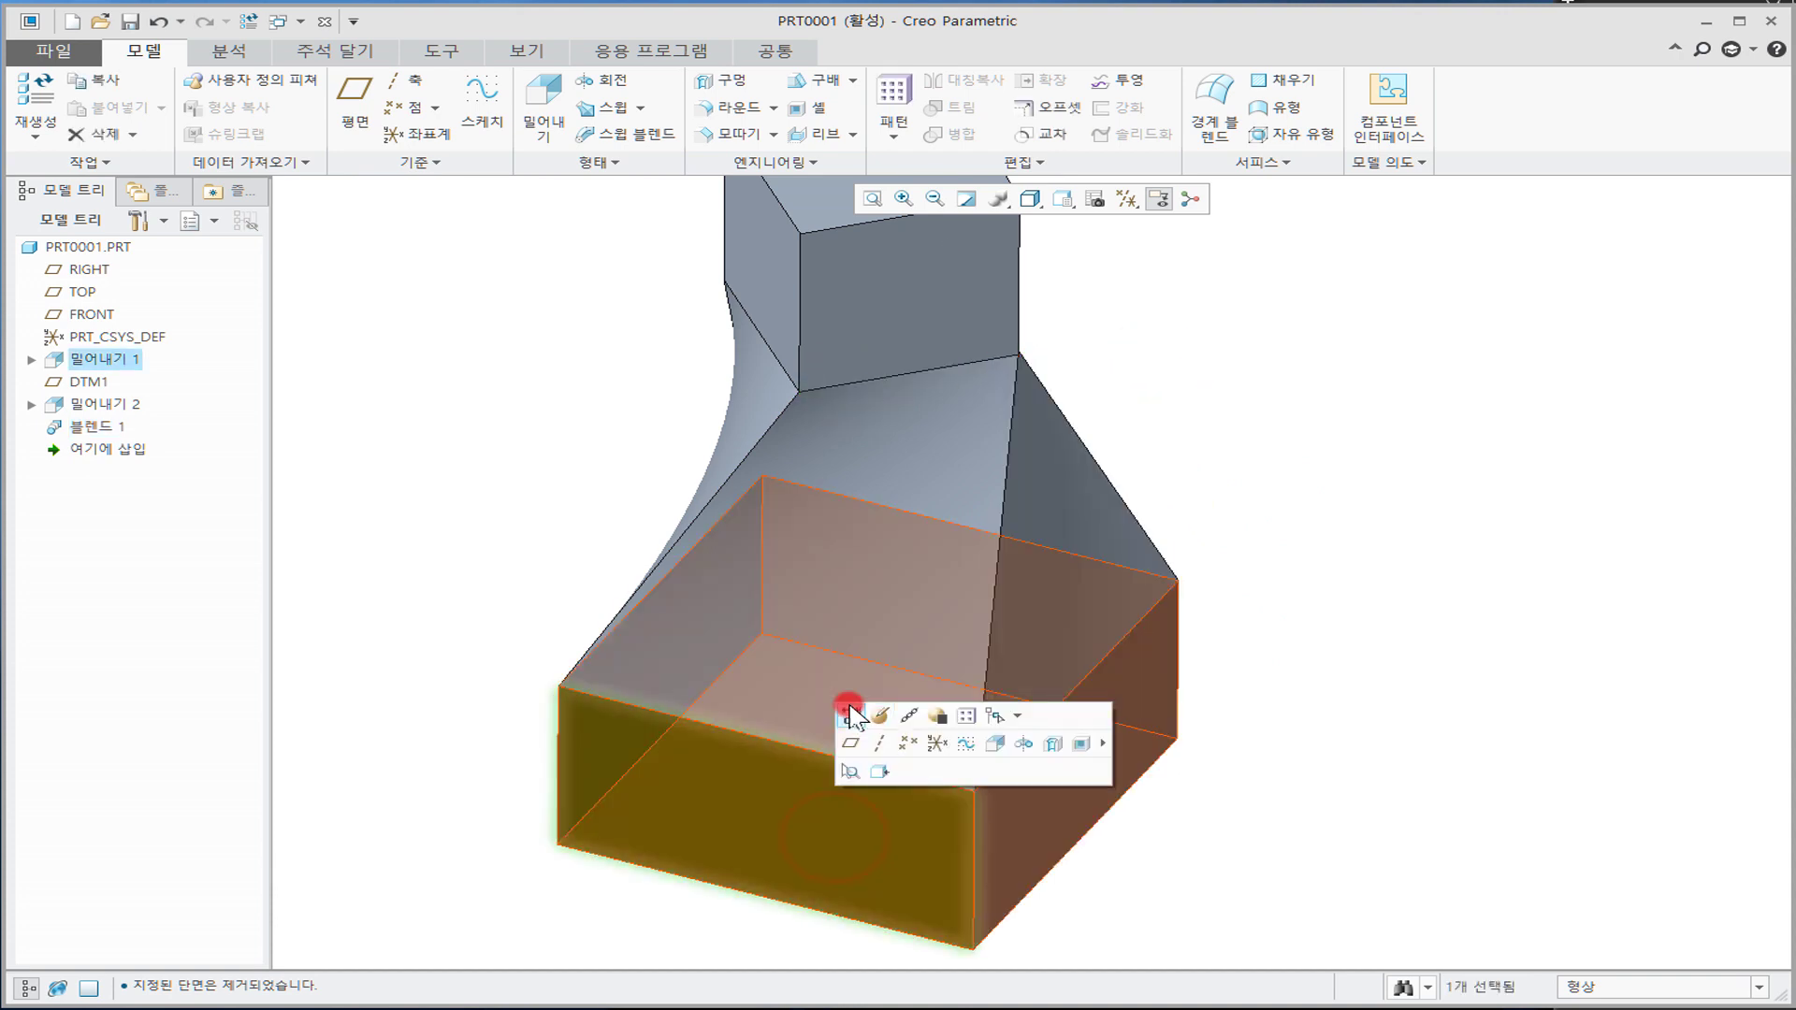
pyautogui.click(756, 645)
pyautogui.click(1391, 513)
pyautogui.moveTo(1358, 612); pyautogui.dragTo(1132, 389, button='middle')
# Step: Compare the Shading and Shading With Edges display styles, leaving the model in plain Shading
pyautogui.click(1030, 198)
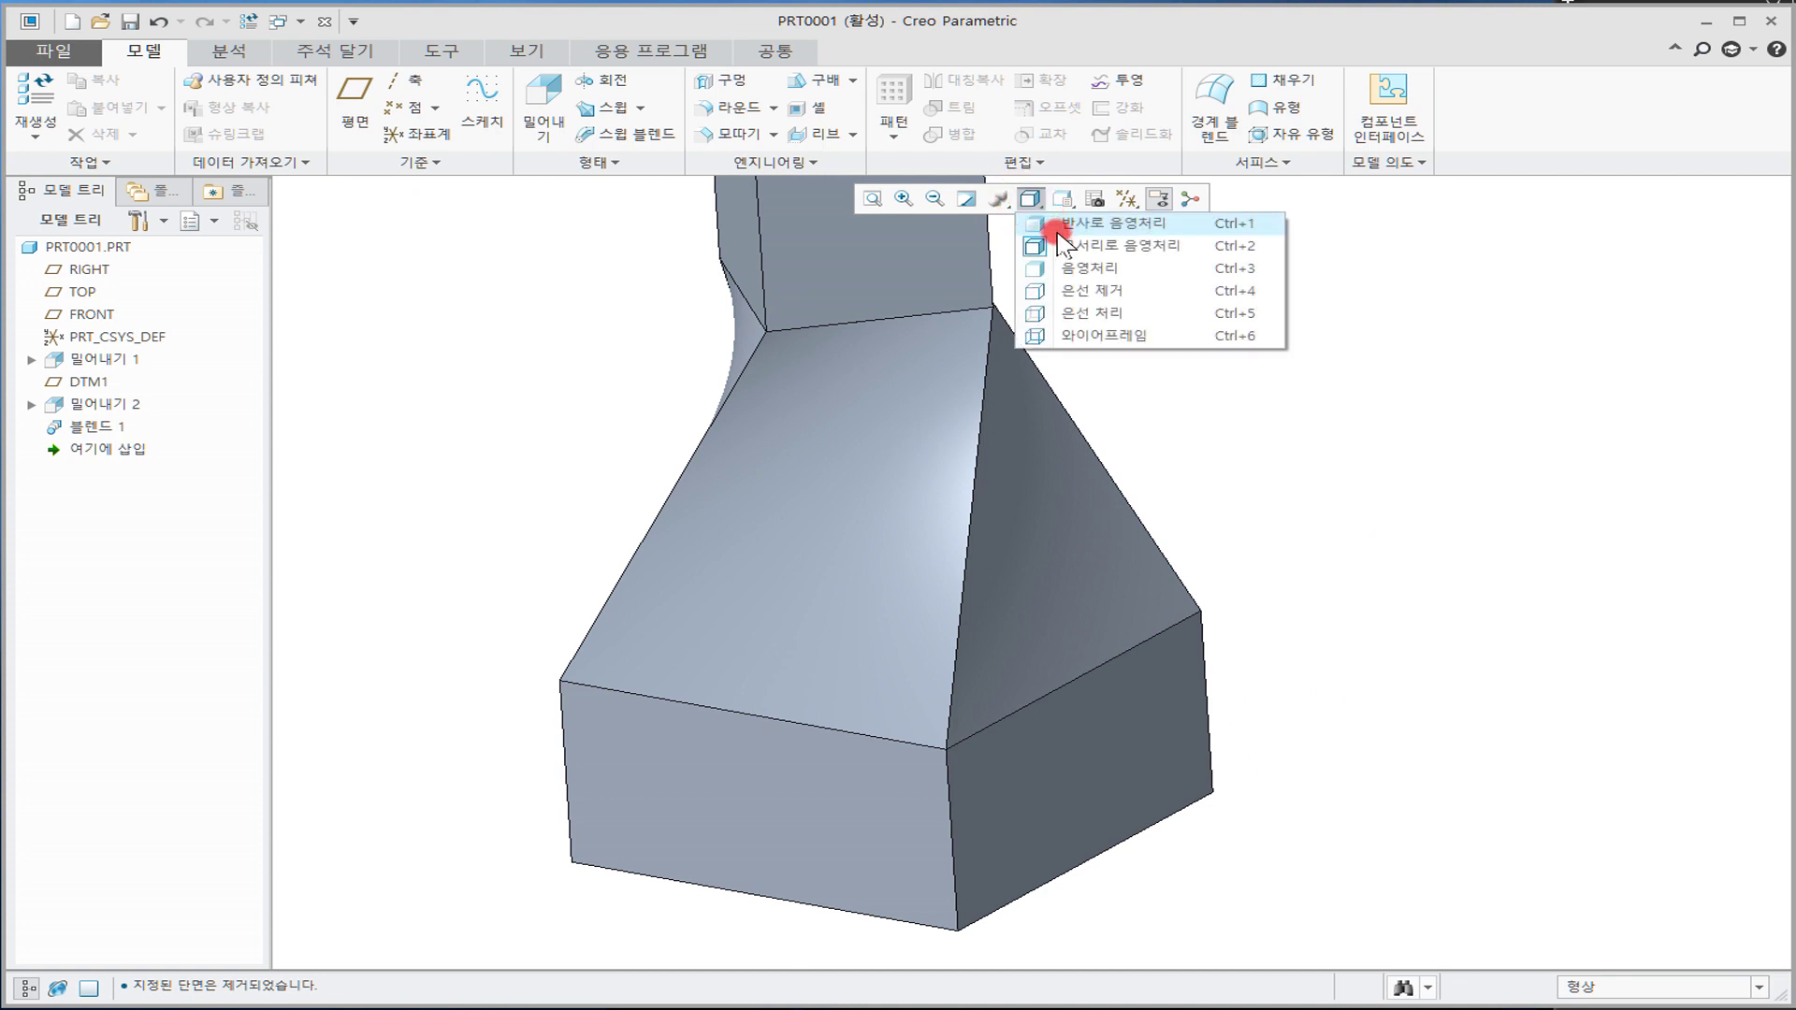
pyautogui.click(1103, 272)
pyautogui.moveTo(1190, 349); pyautogui.dragTo(1186, 340, button='middle')
pyautogui.click(1030, 197)
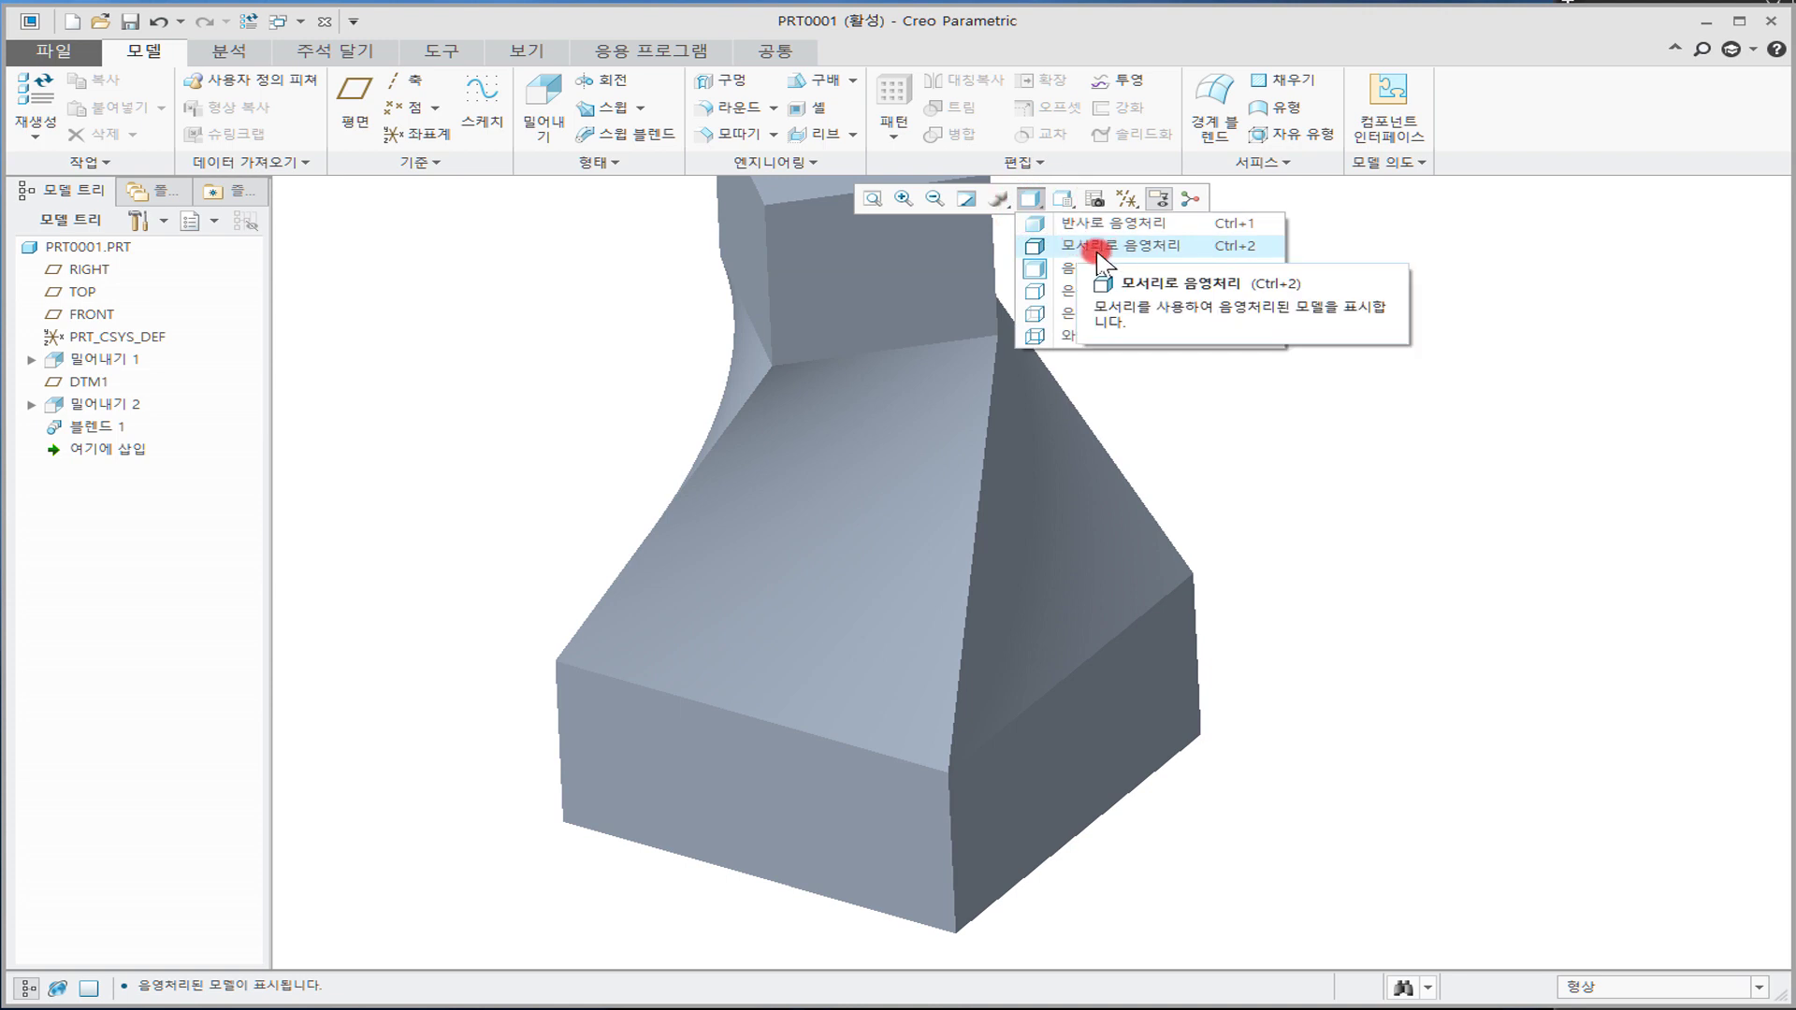
pyautogui.click(1092, 251)
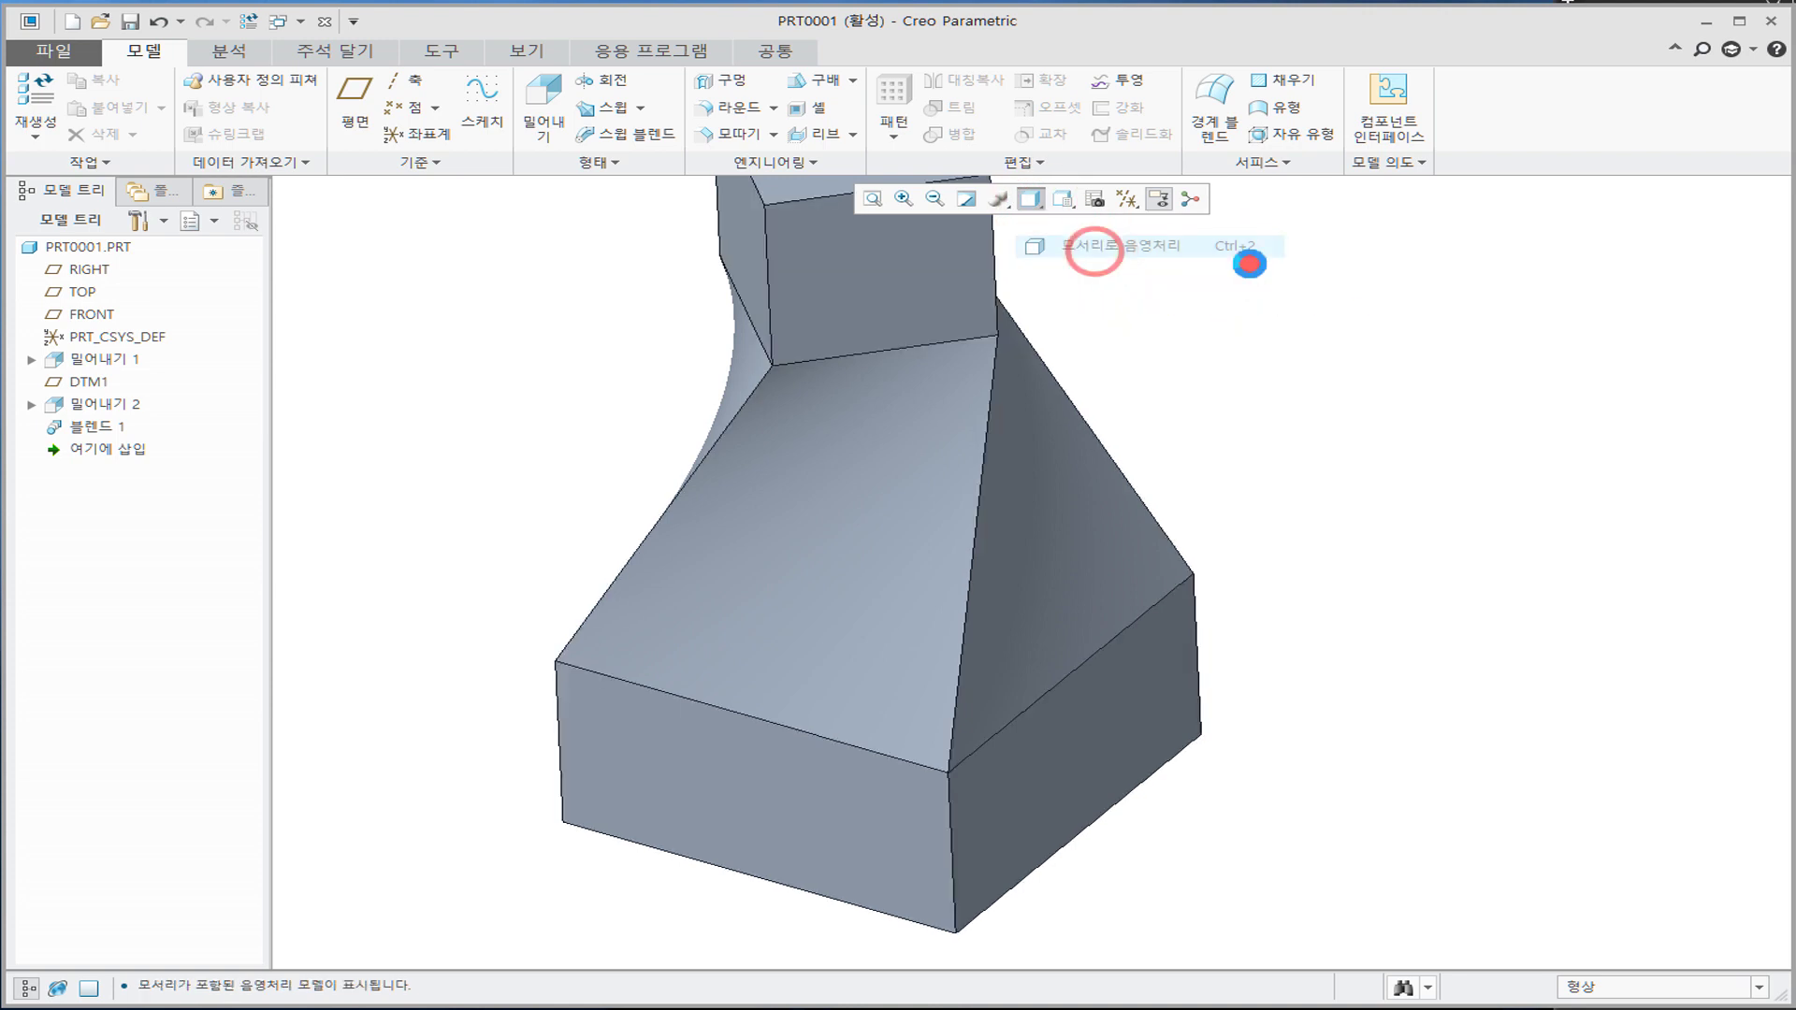
pyautogui.click(1050, 215)
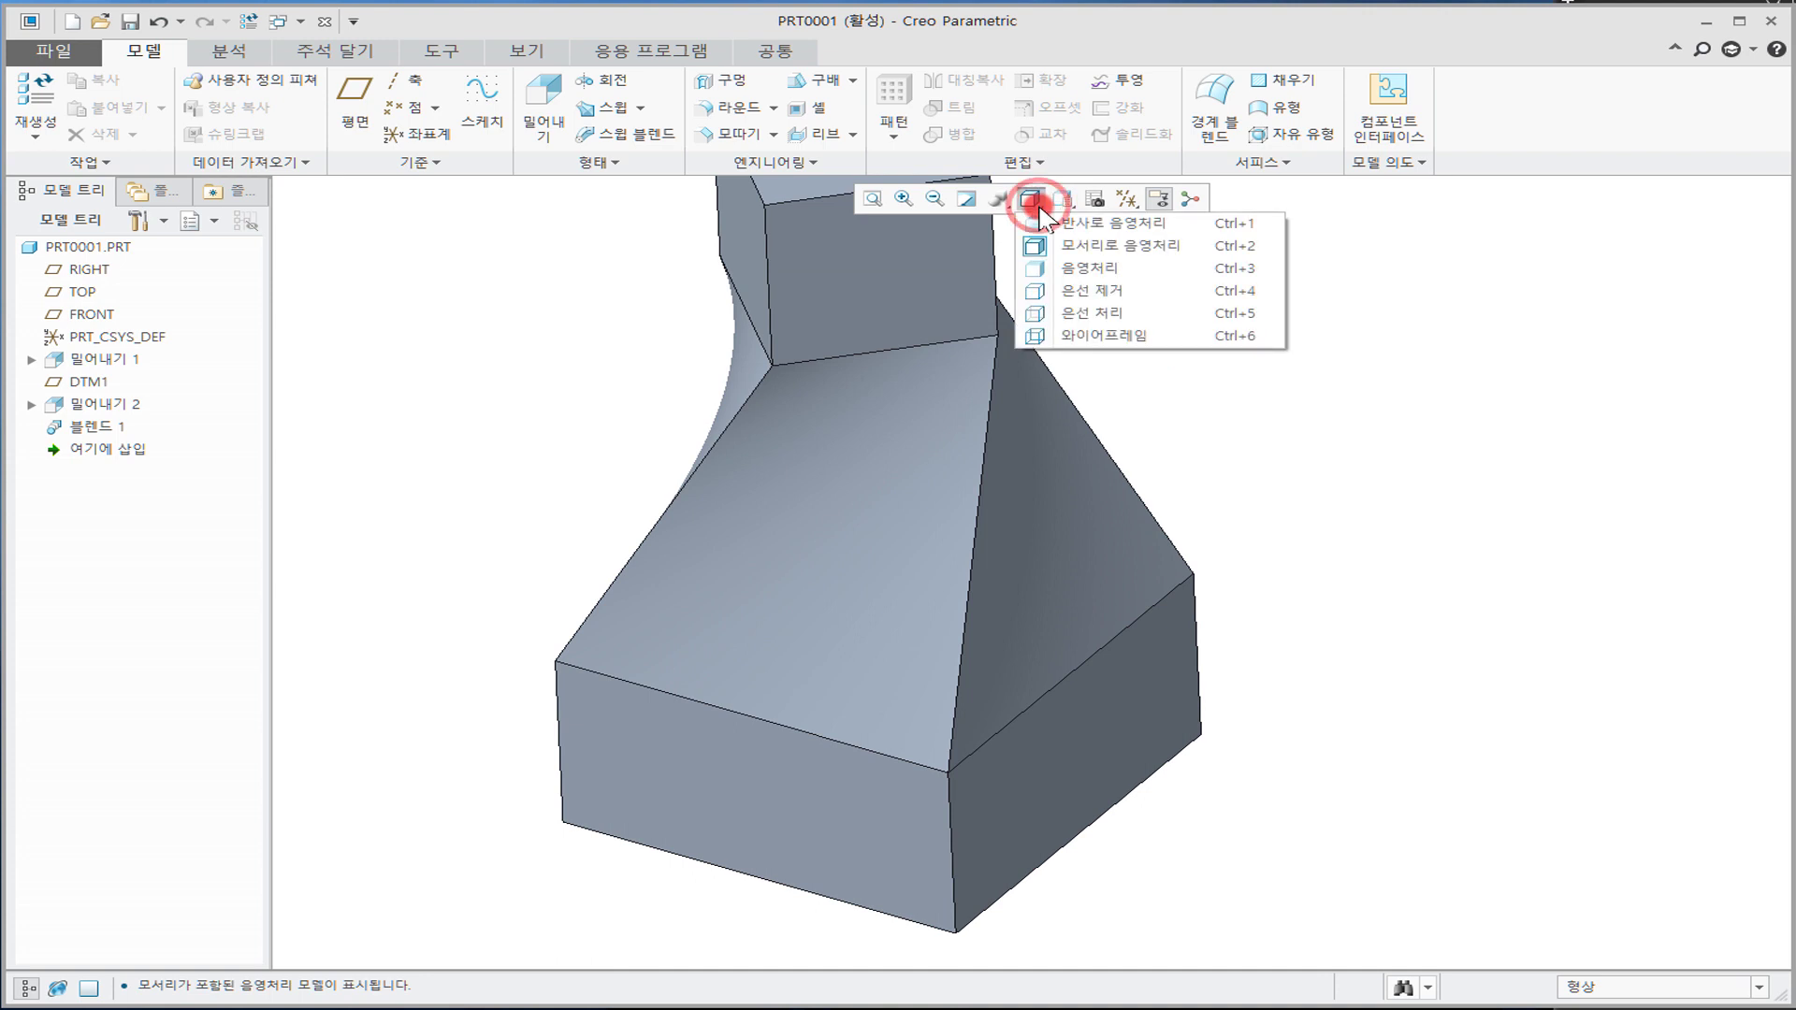
pyautogui.click(1087, 272)
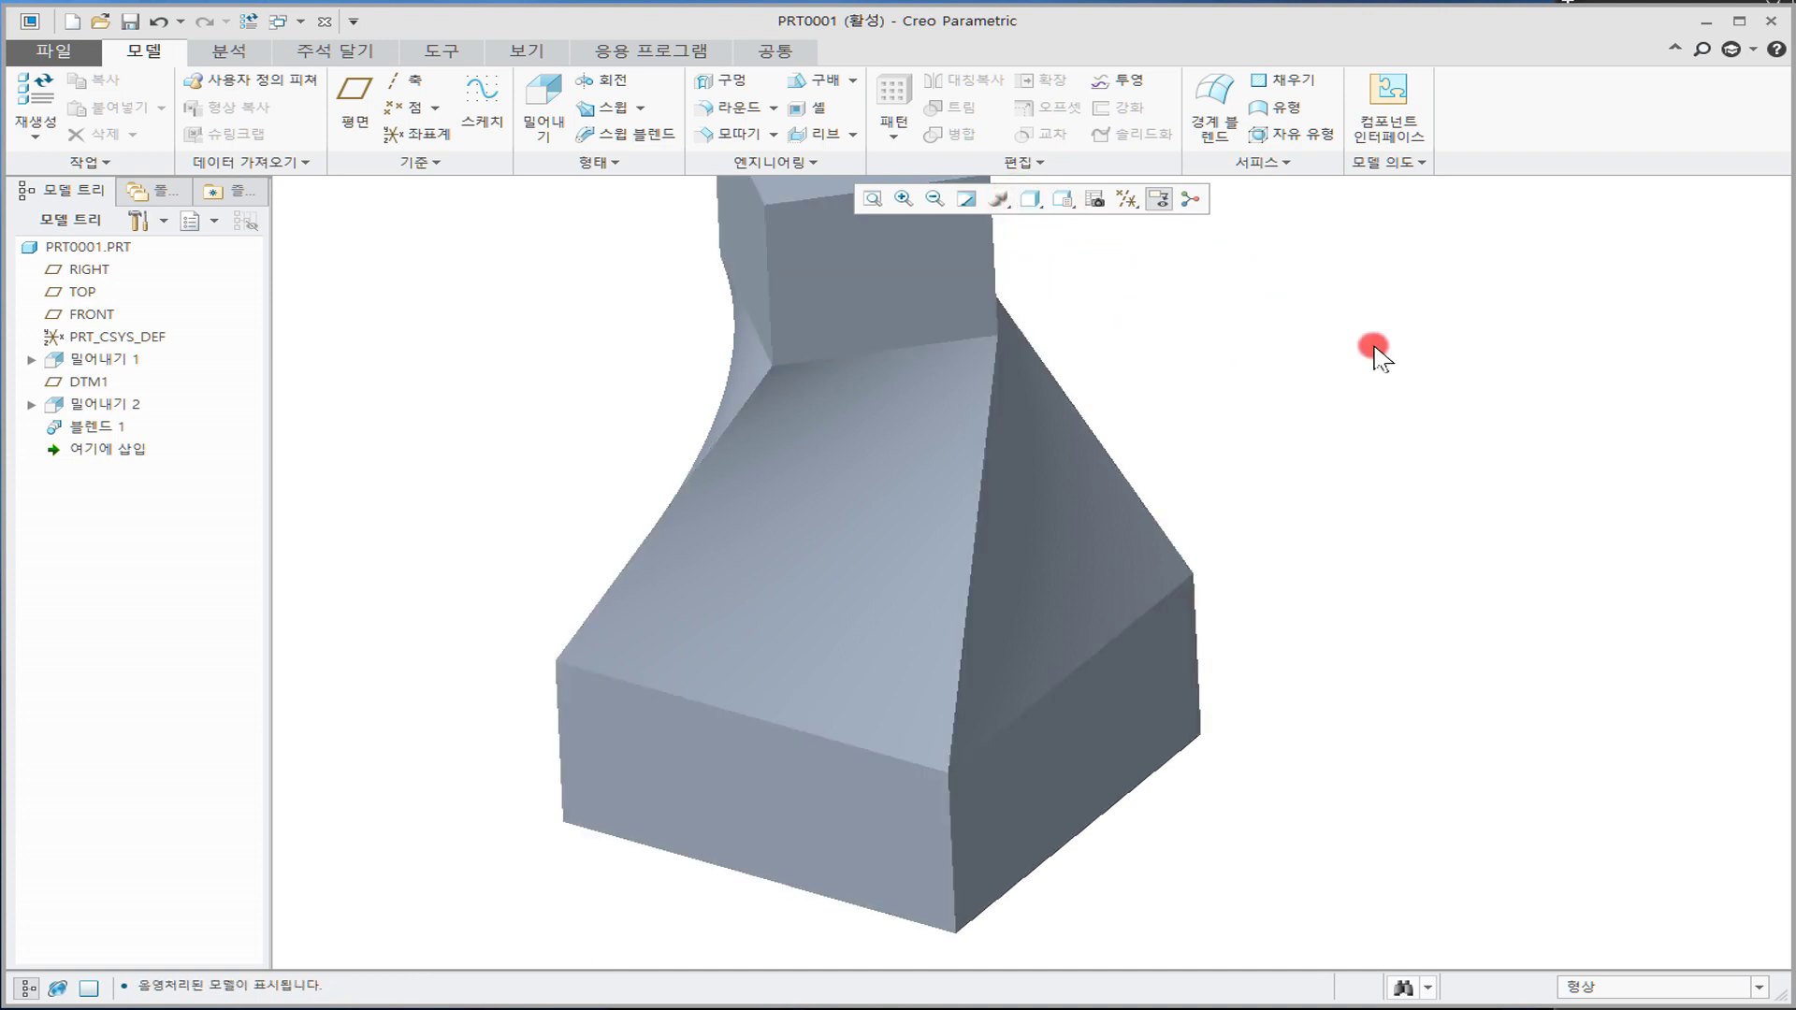
pyautogui.keyDown('ctrl'); pyautogui.moveTo(1252, 370); pyautogui.dragTo(1160, 377, button='middle'); pyautogui.keyUp('ctrl')
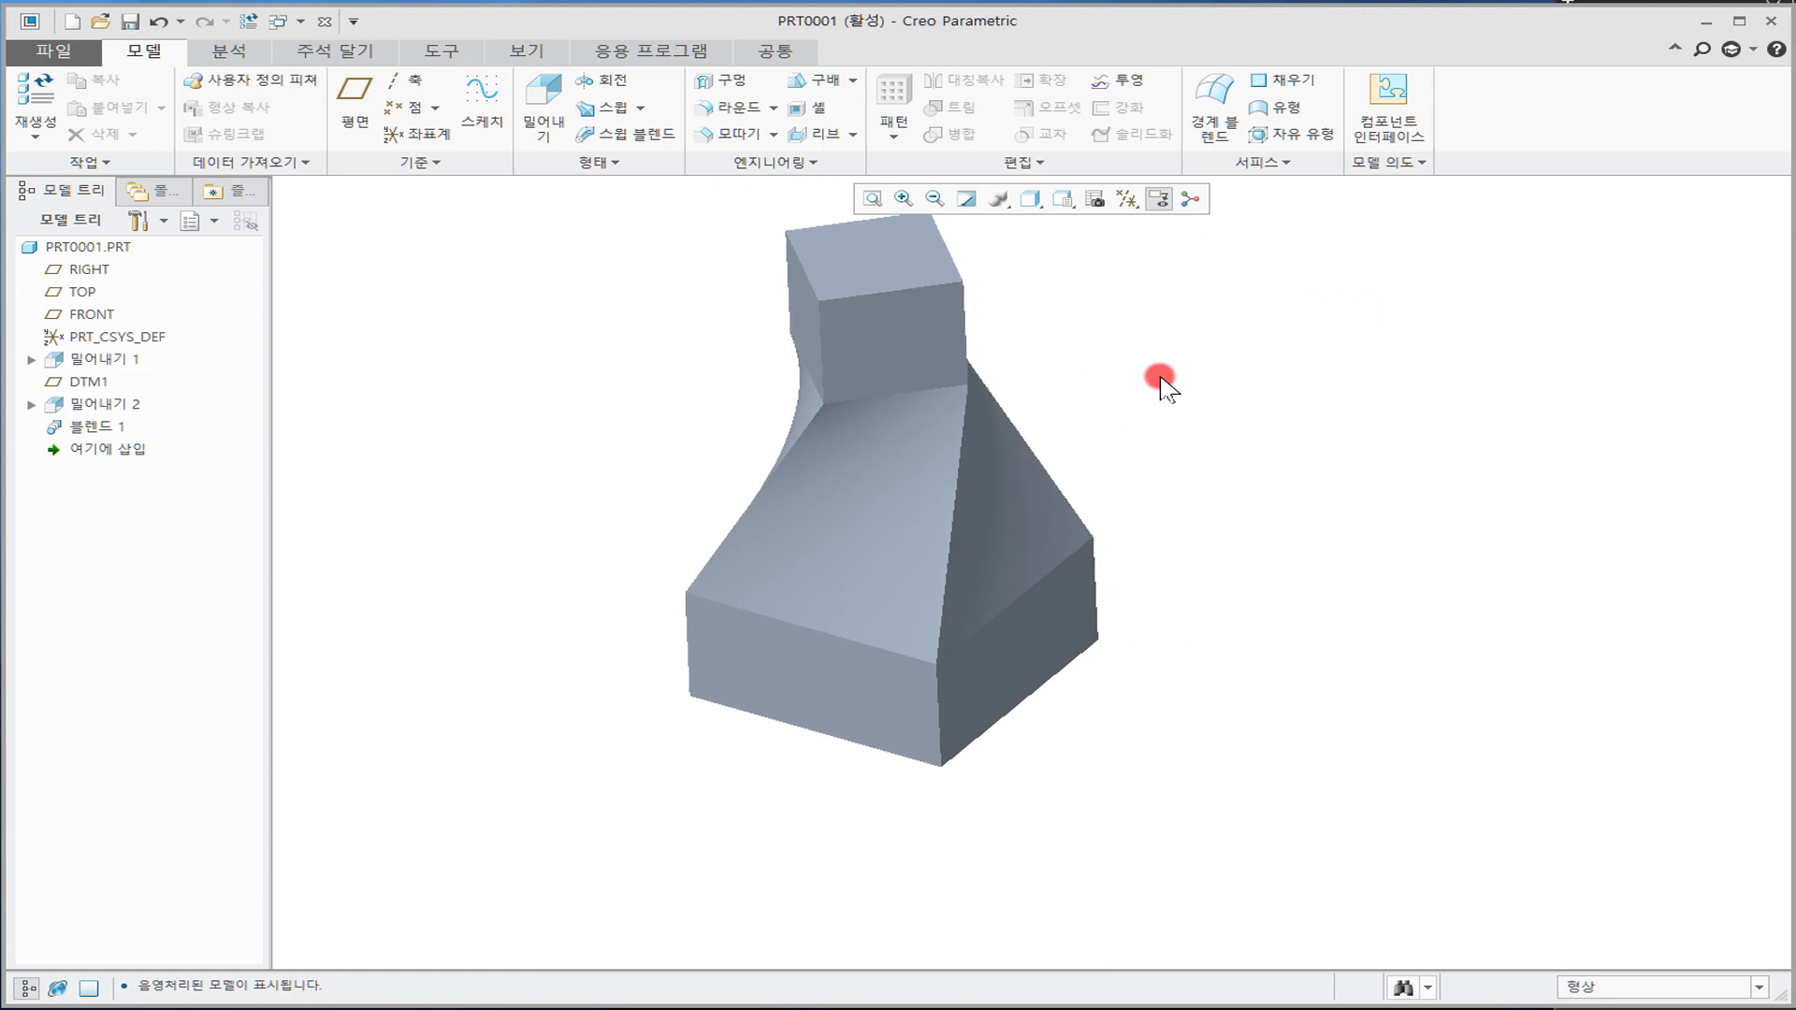
pyautogui.scroll(-1, 1160, 377)
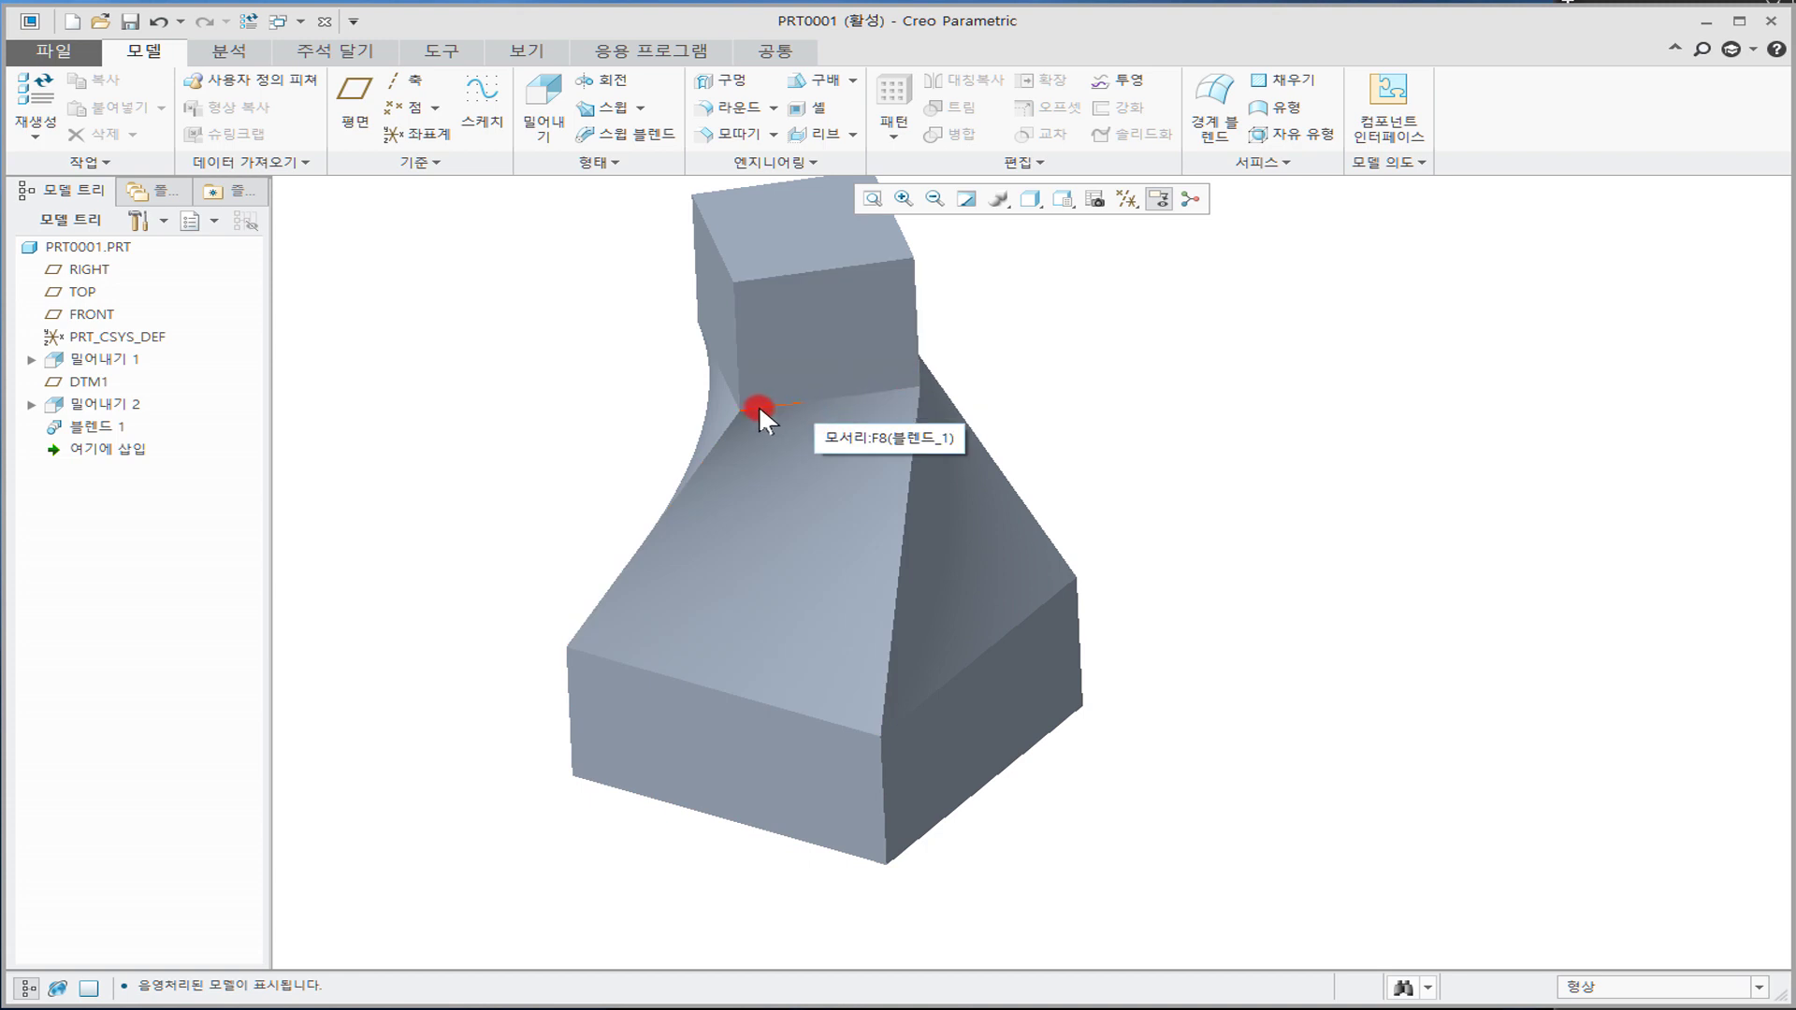
pyautogui.moveTo(903, 522)
pyautogui.mouseDown(button='middle')
pyautogui.moveTo(918, 461)
pyautogui.moveTo(1062, 449)
pyautogui.moveTo(938, 440)
pyautogui.moveTo(881, 498)
pyautogui.moveTo(907, 520)
pyautogui.mouseUp(button='middle')
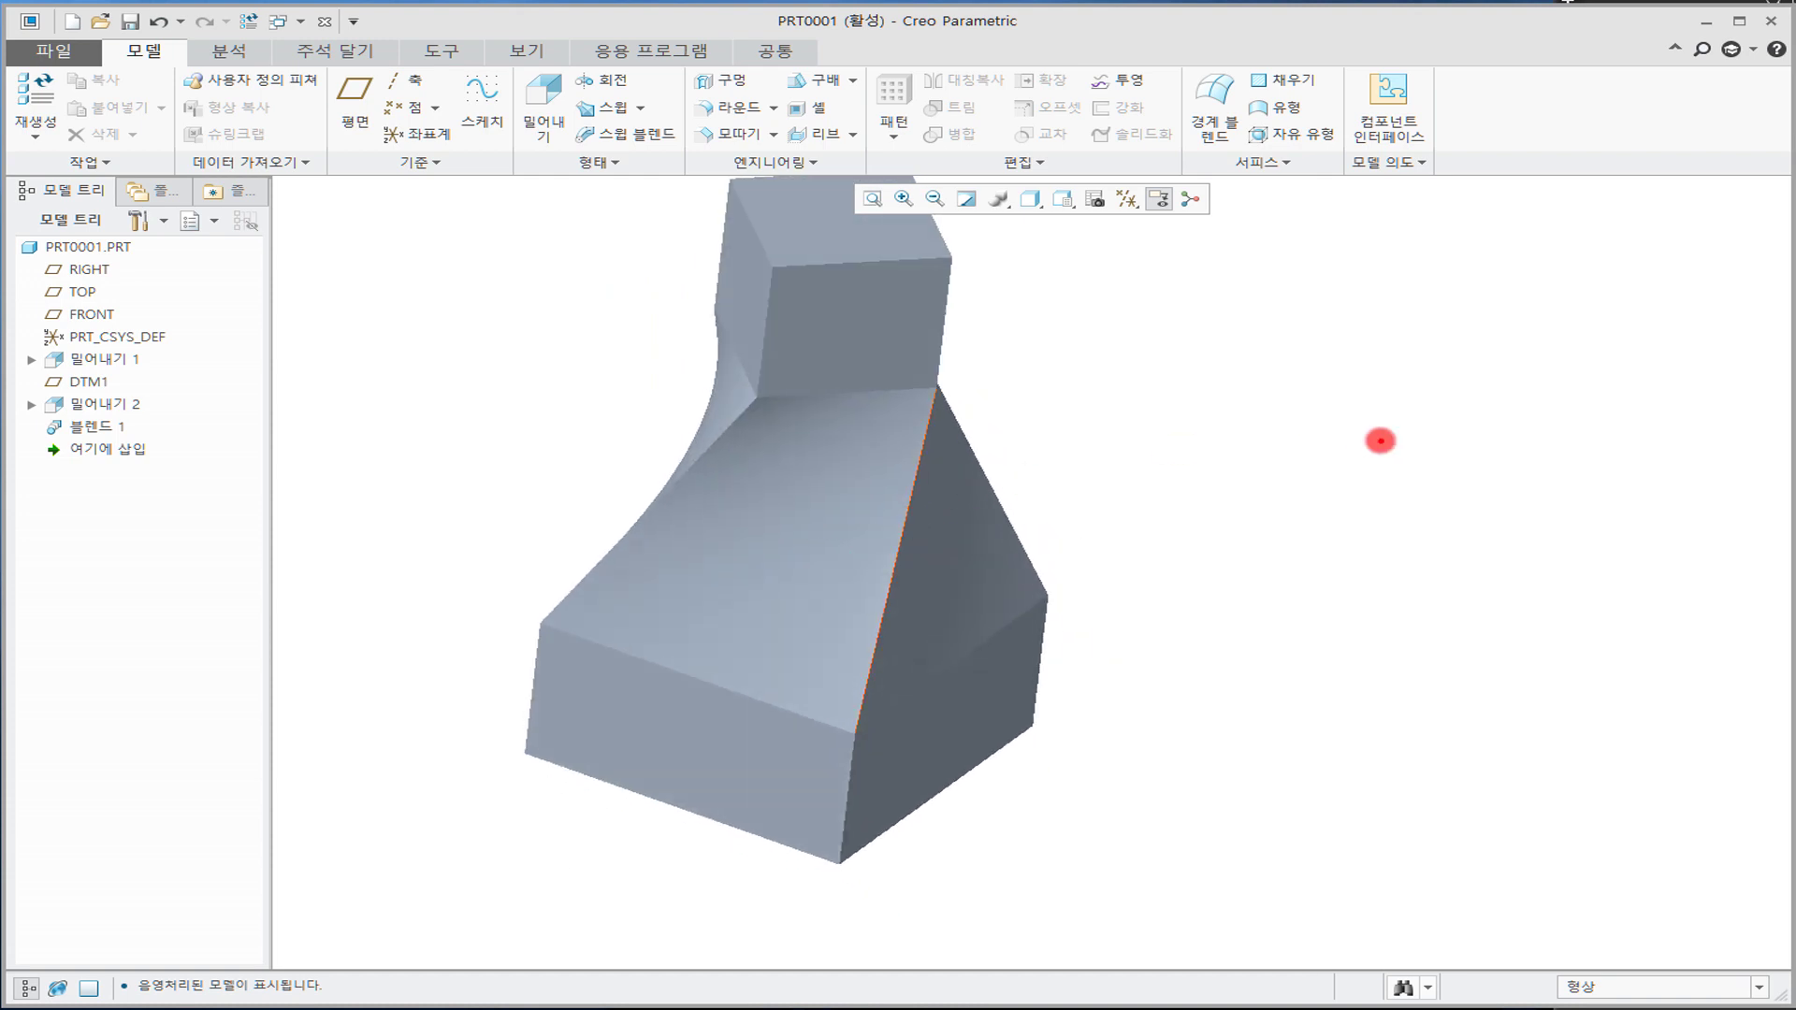
pyautogui.moveTo(1507, 418)
pyautogui.mouseDown()
pyautogui.moveTo(1465, 432)
pyautogui.moveTo(1545, 570)
pyautogui.moveTo(1544, 454)
pyautogui.mouseUp()
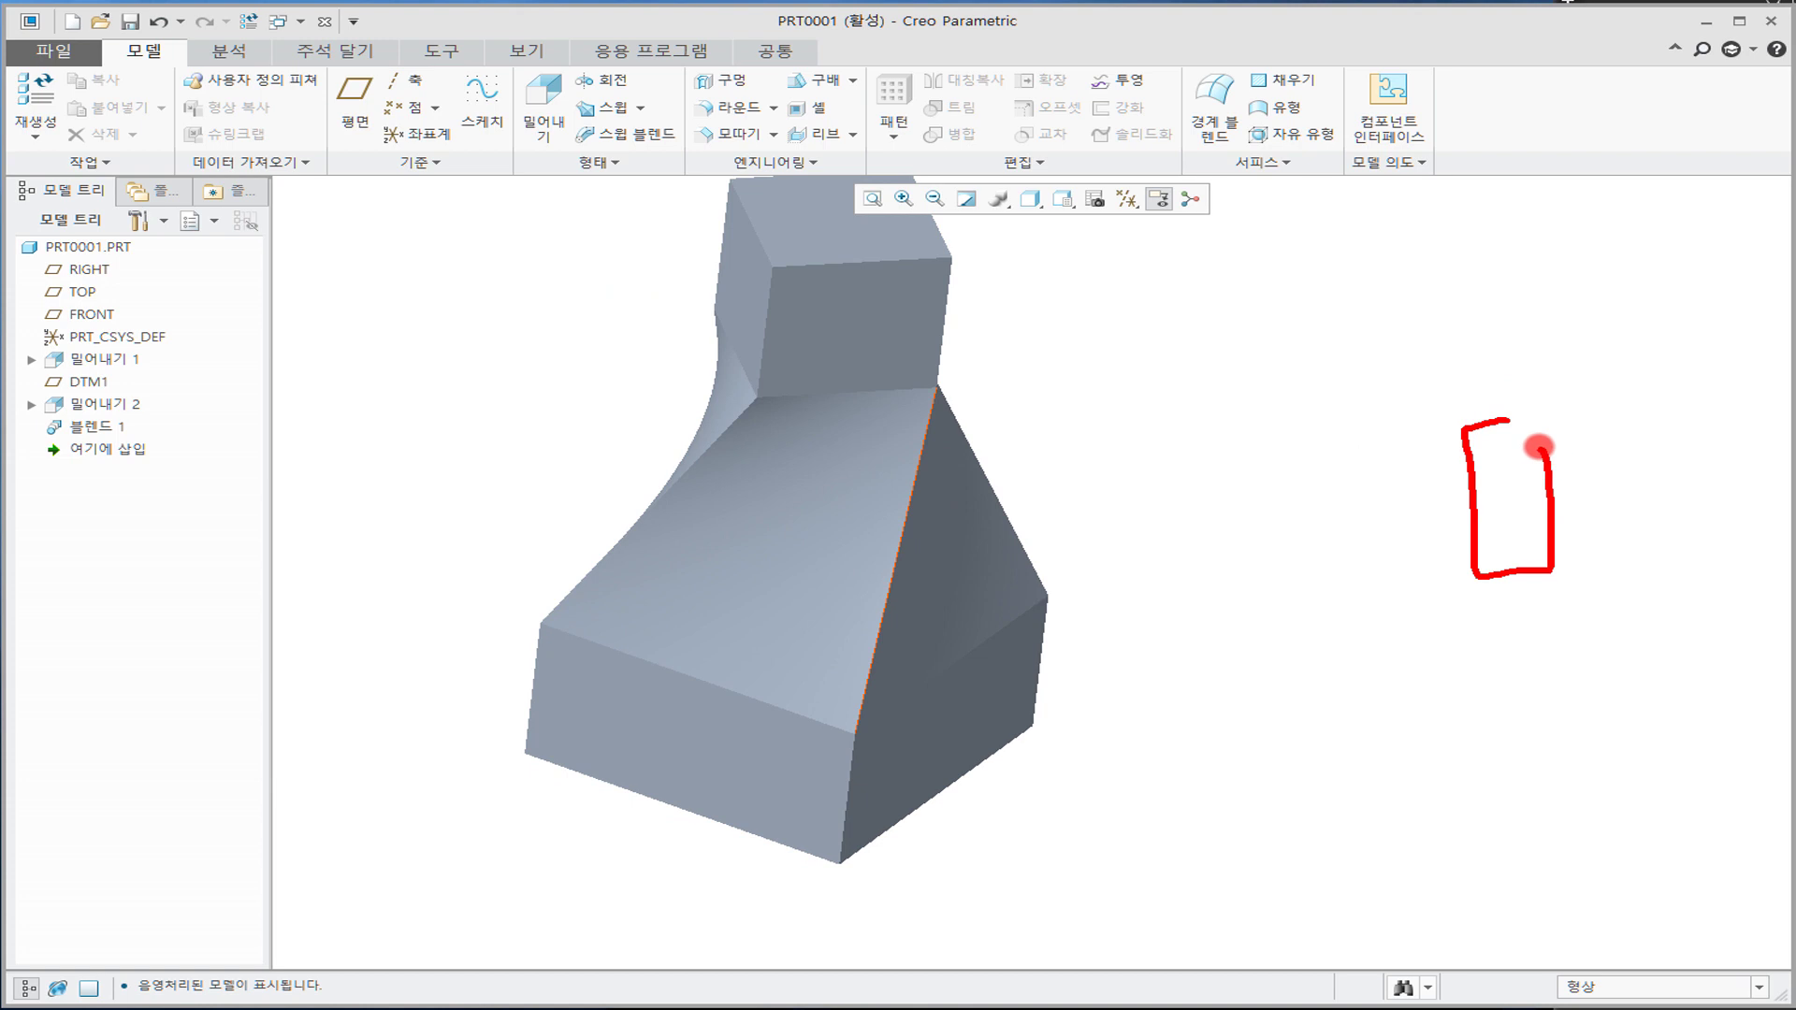
pyautogui.click(755, 750)
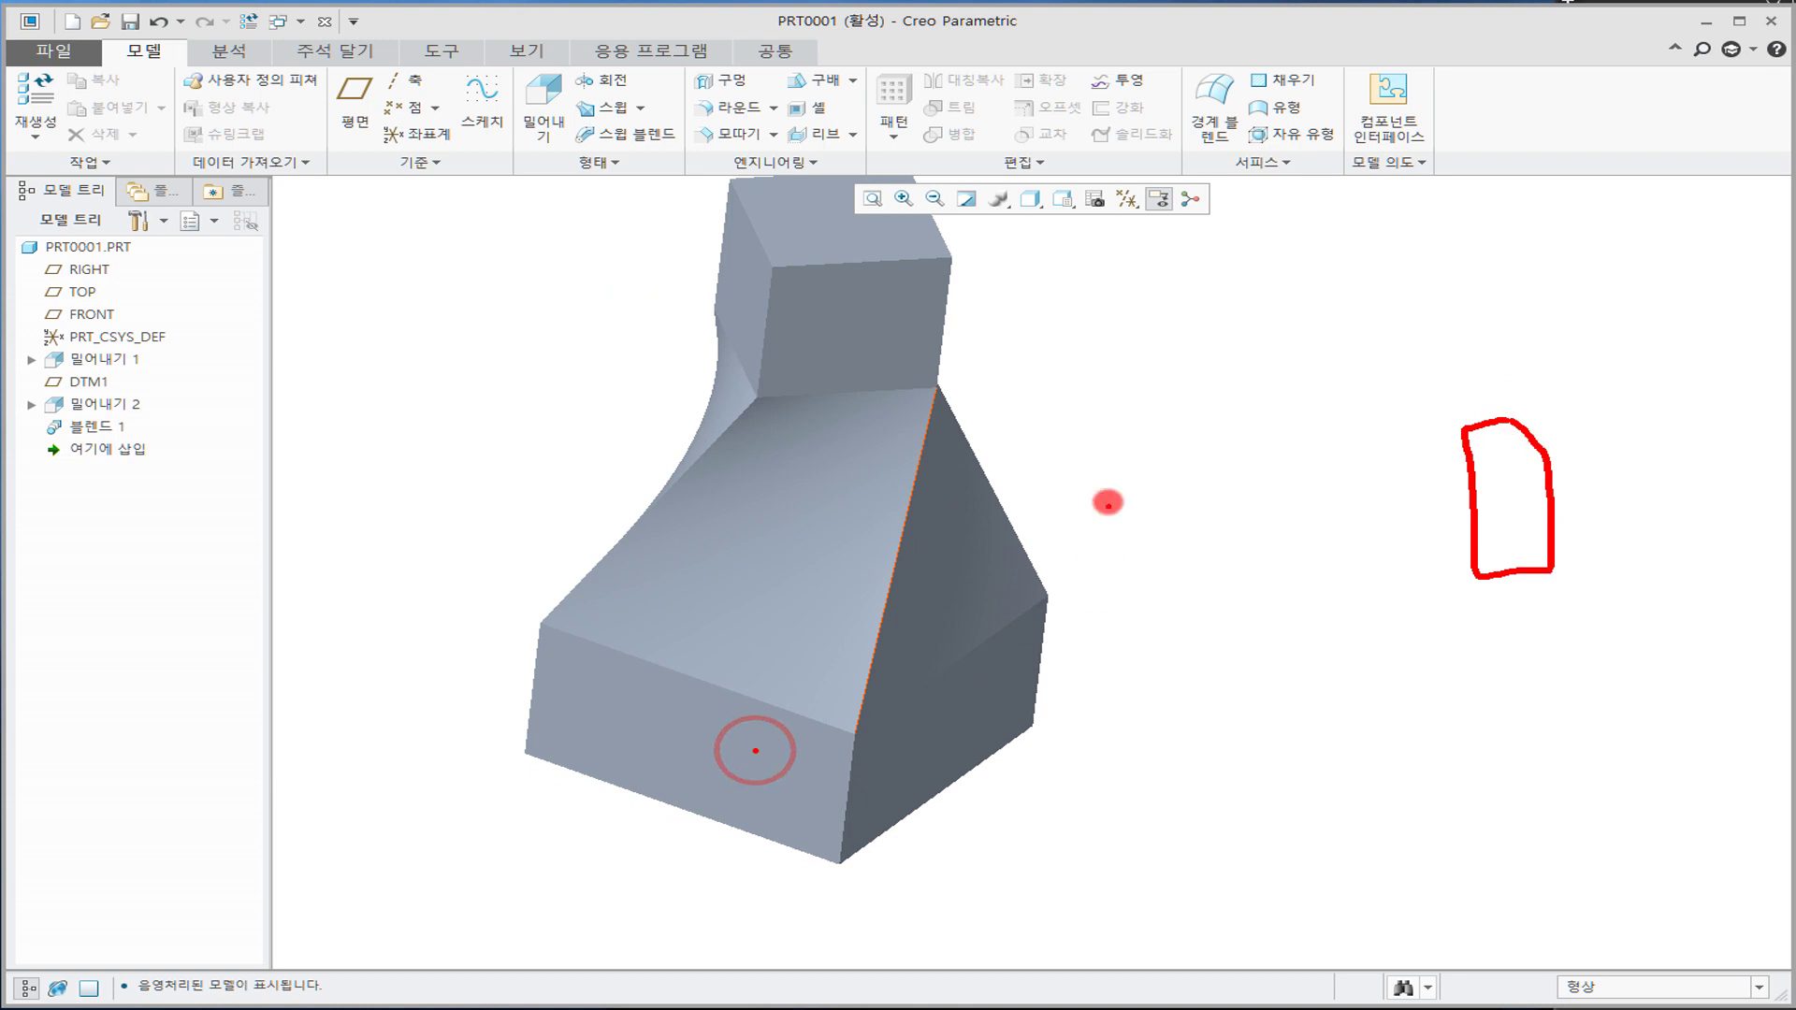
pyautogui.moveTo(1198, 456)
pyautogui.mouseDown()
pyautogui.moveTo(1280, 538)
pyautogui.moveTo(1207, 475)
pyautogui.mouseUp()
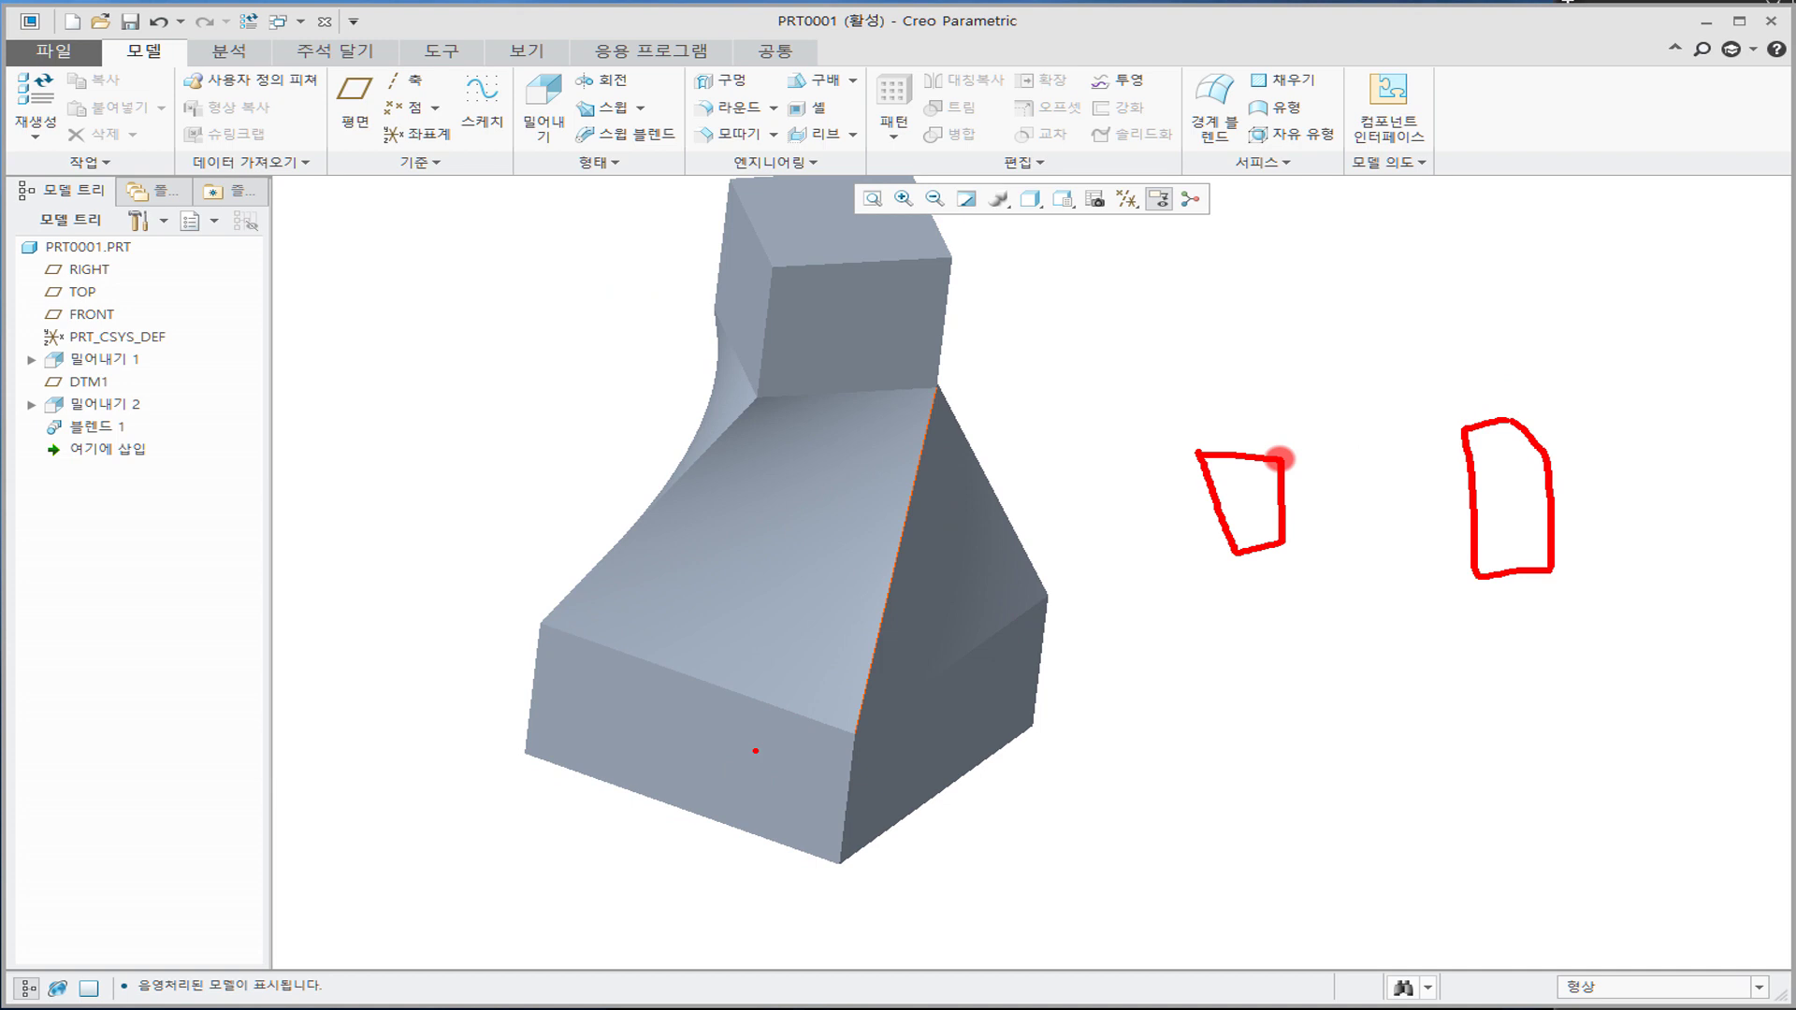
pyautogui.moveTo(1461, 429); pyautogui.dragTo(1282, 461)
pyautogui.moveTo(1454, 415); pyautogui.dragTo(1488, 443)
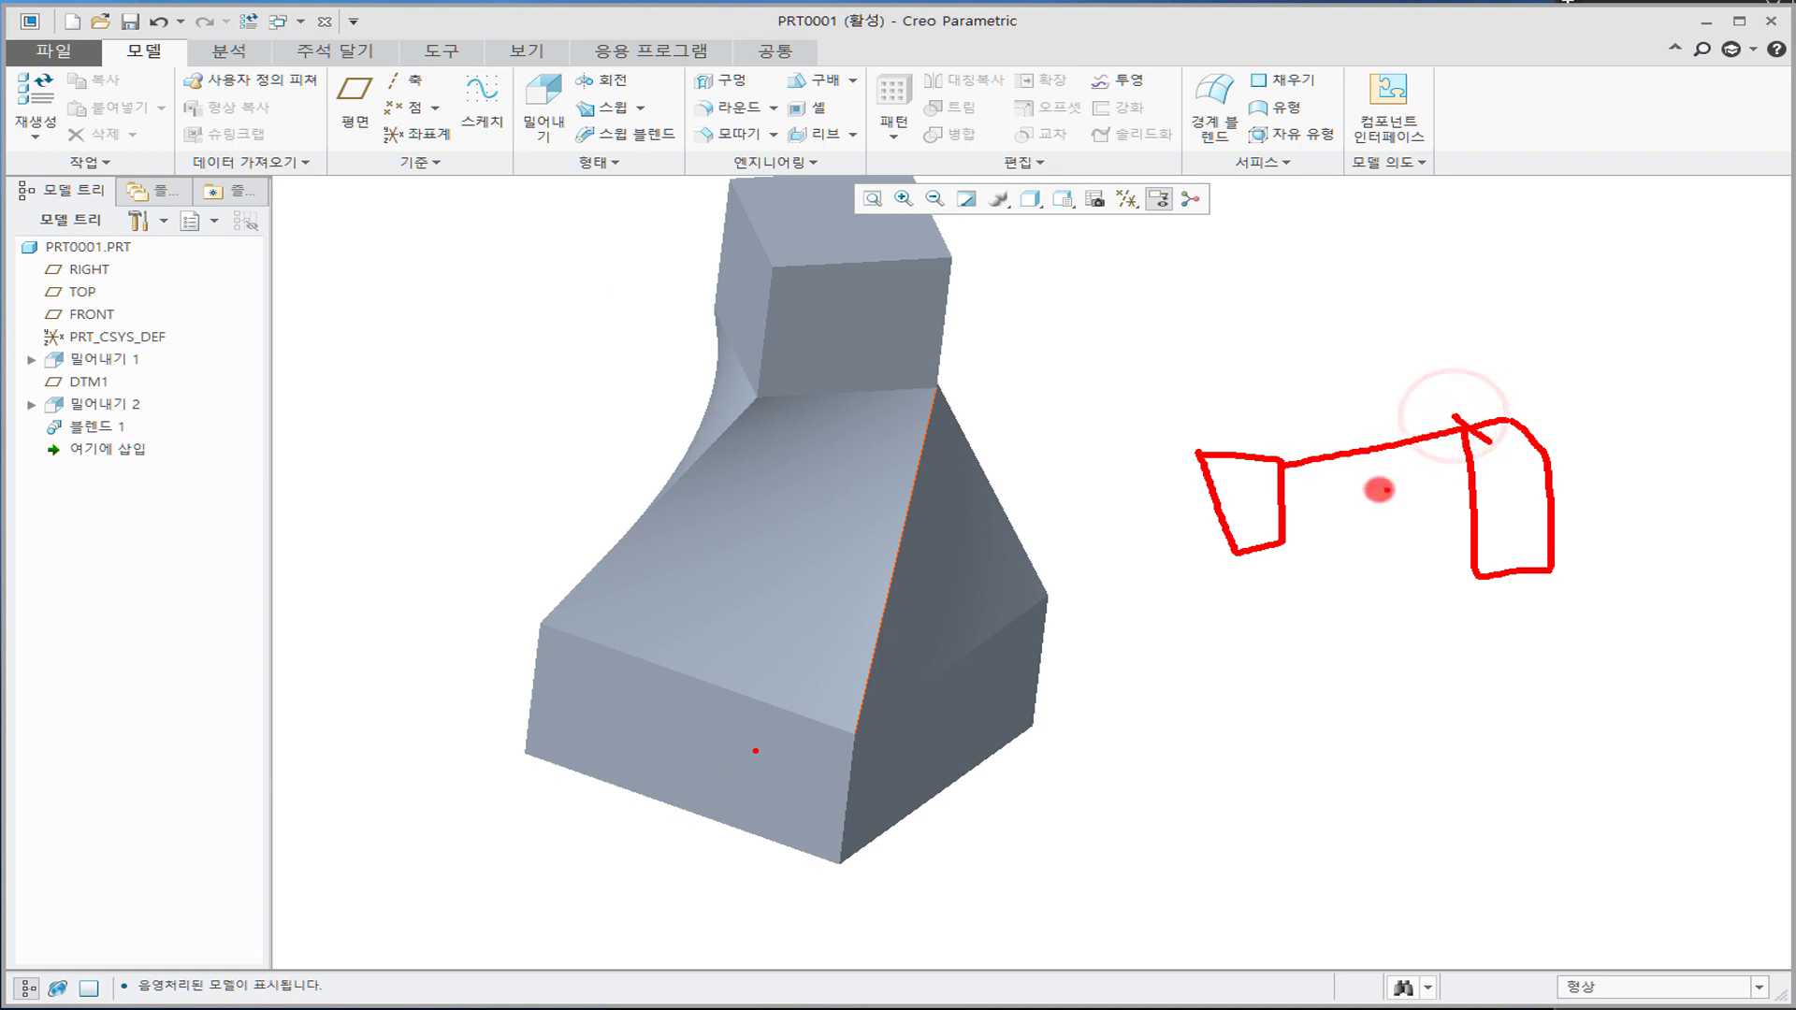
pyautogui.moveTo(1270, 452); pyautogui.dragTo(1287, 475)
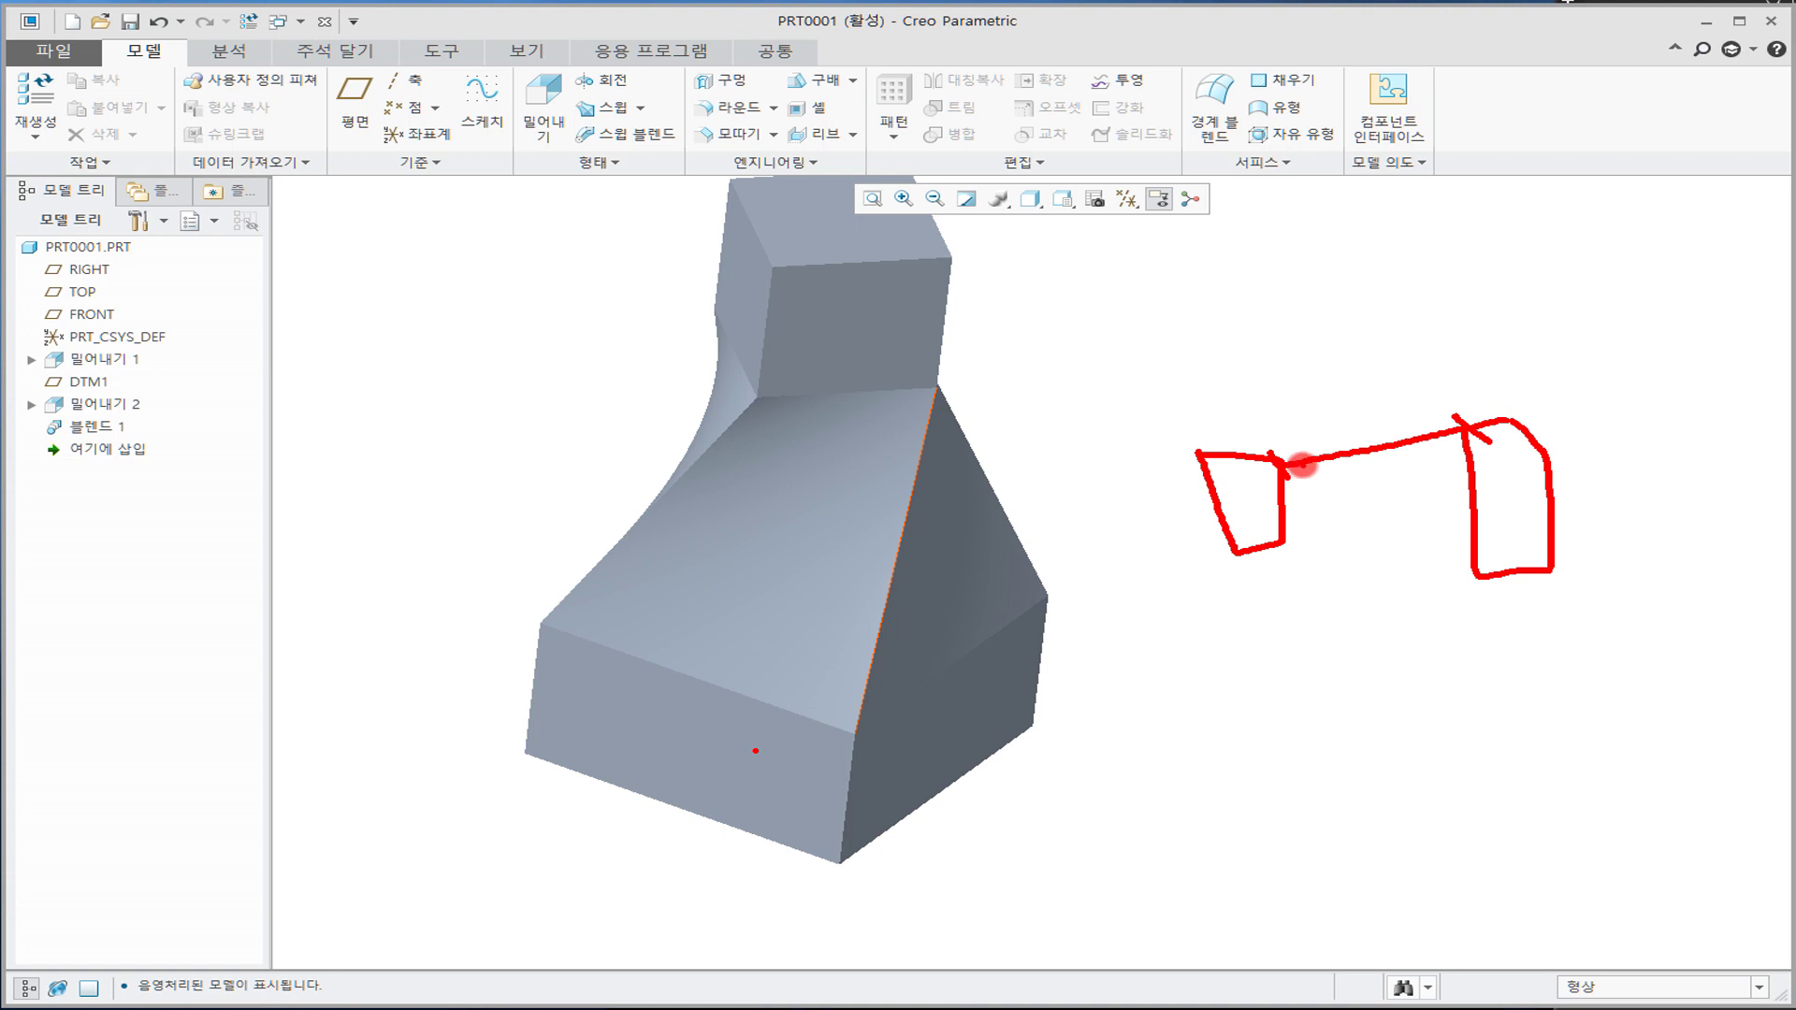
pyautogui.moveTo(1490, 661); pyautogui.dragTo(1492, 802)
pyautogui.moveTo(1492, 660)
pyautogui.mouseDown()
pyautogui.moveTo(1525, 658)
pyautogui.moveTo(1547, 794)
pyautogui.moveTo(1489, 804)
pyautogui.mouseUp()
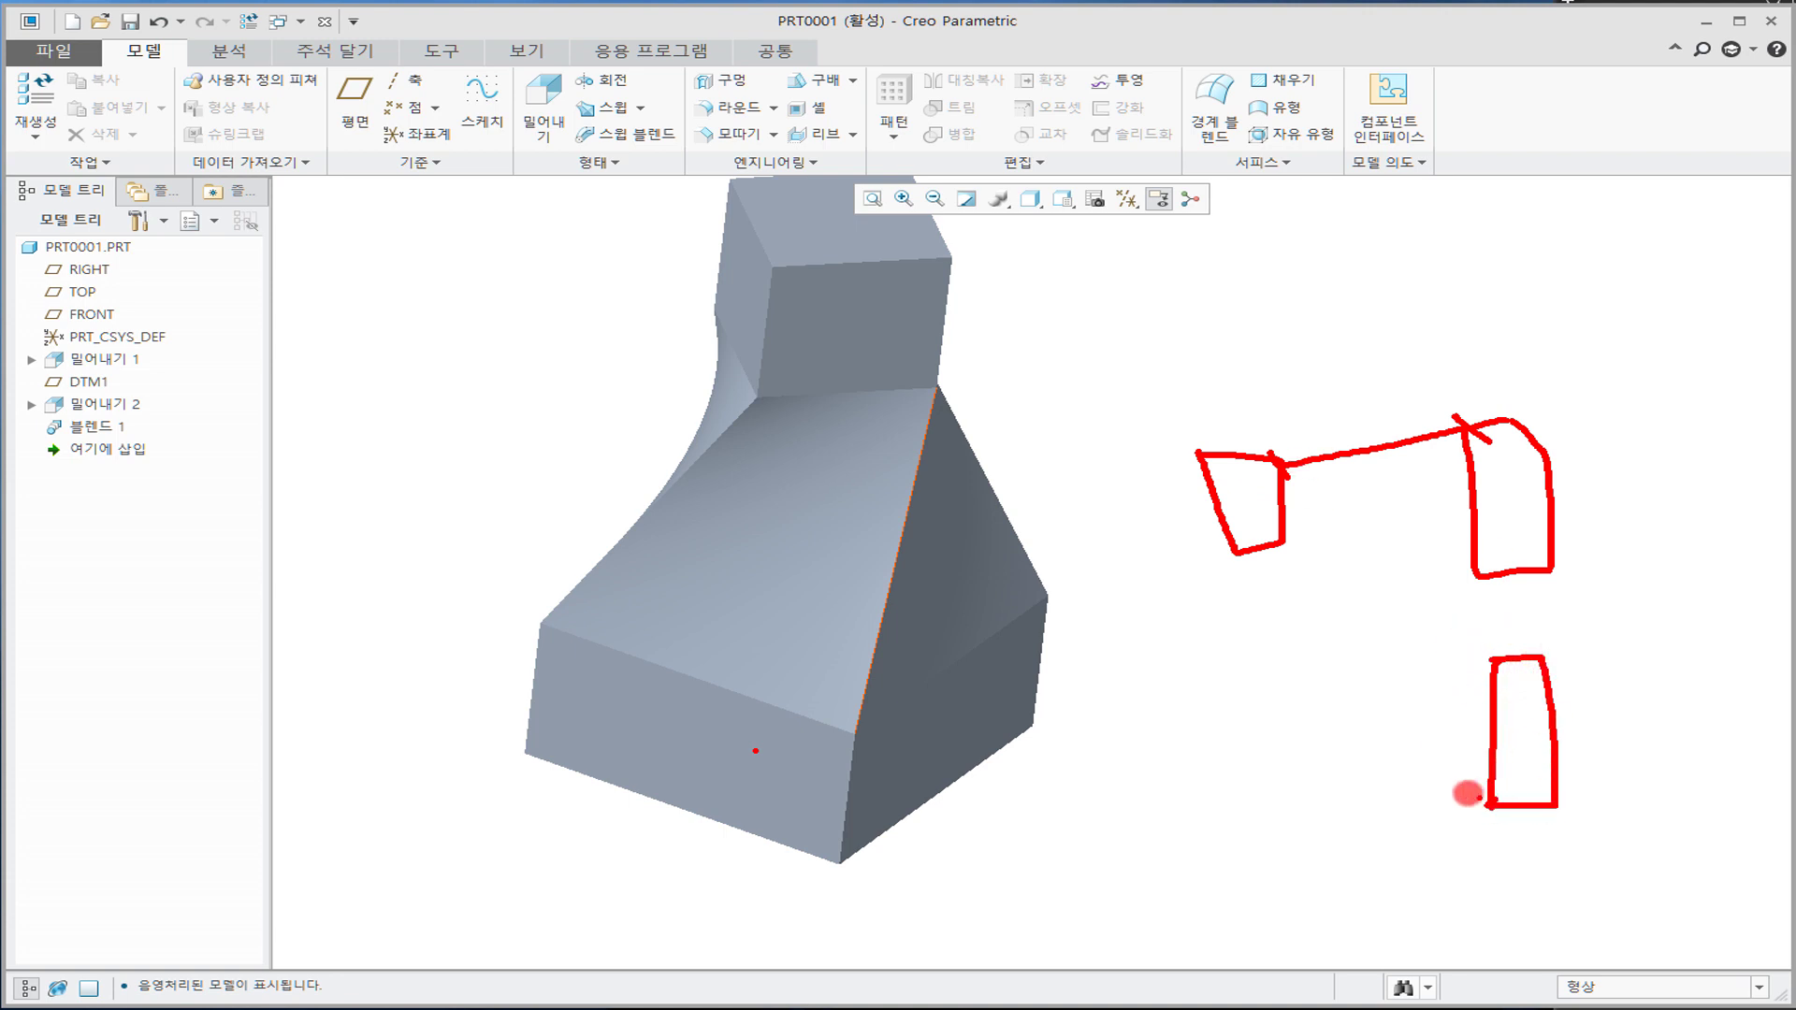
pyautogui.moveTo(1167, 721); pyautogui.dragTo(1646, 717)
pyautogui.moveTo(1262, 681); pyautogui.dragTo(1263, 758)
pyautogui.moveTo(1262, 683)
pyautogui.mouseDown()
pyautogui.moveTo(1315, 678)
pyautogui.moveTo(1316, 762)
pyautogui.moveTo(1272, 769)
pyautogui.mouseUp()
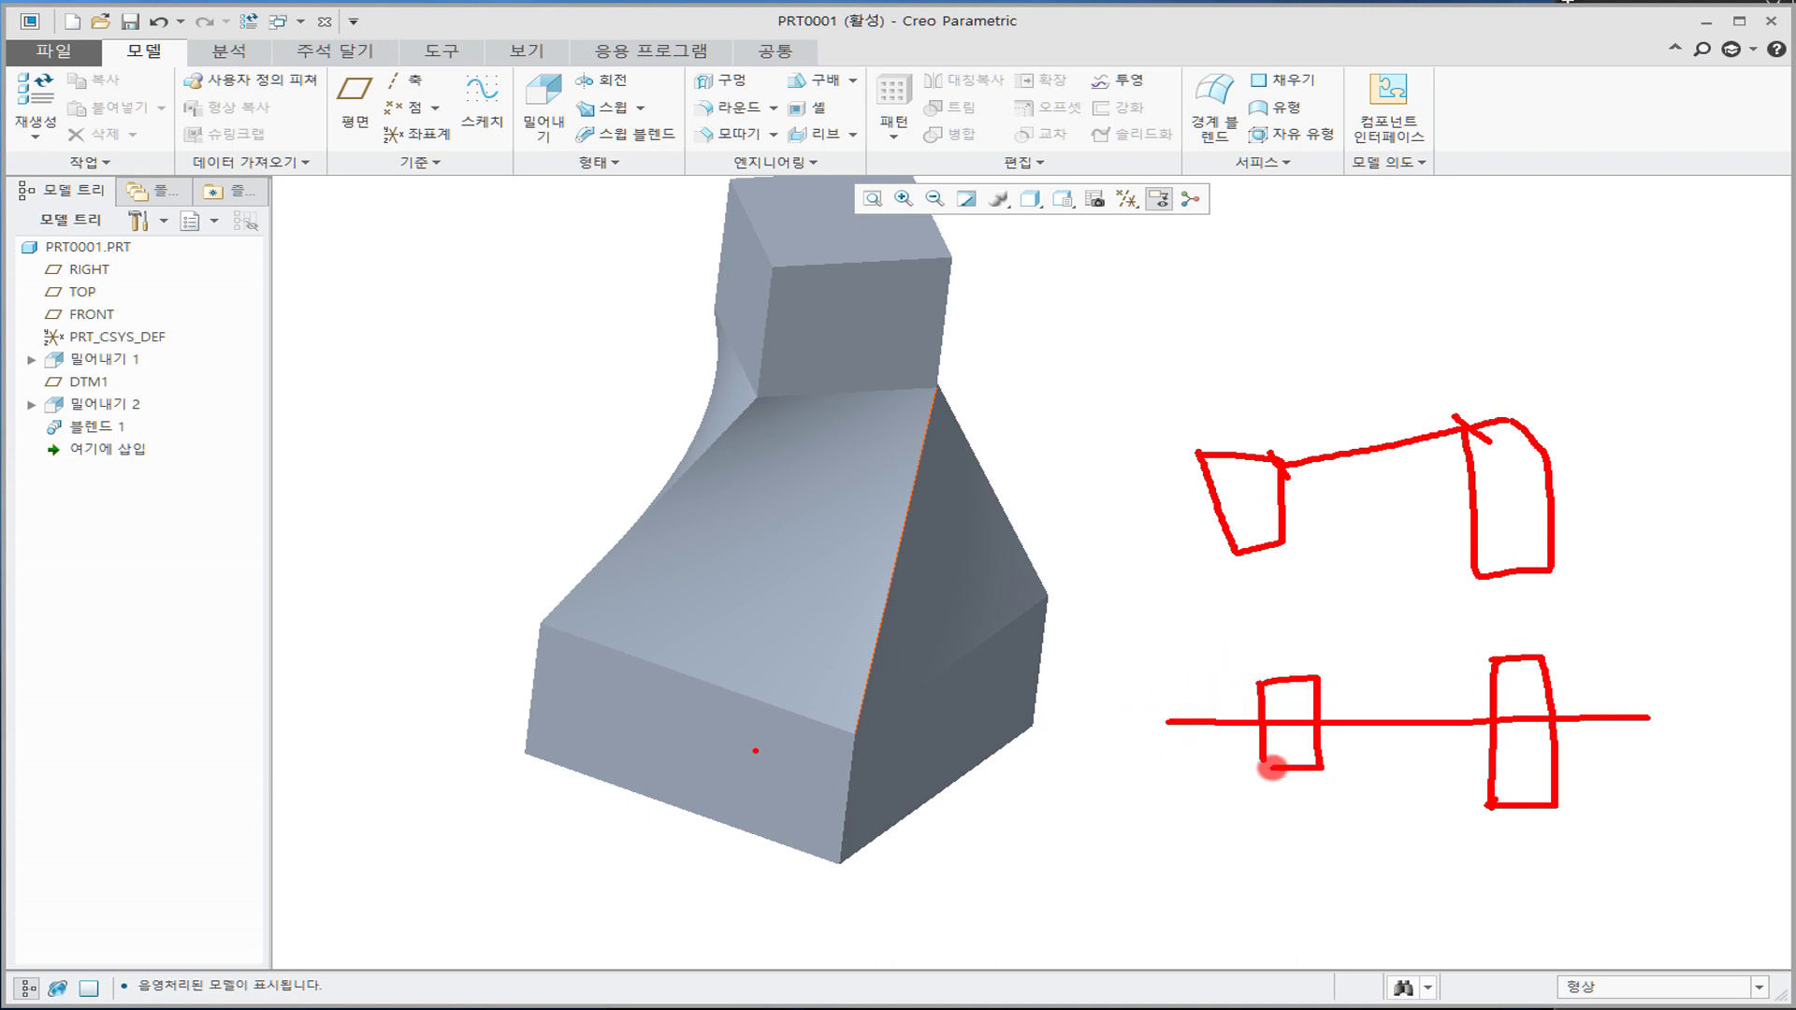
pyautogui.moveTo(1492, 652); pyautogui.dragTo(1344, 689)
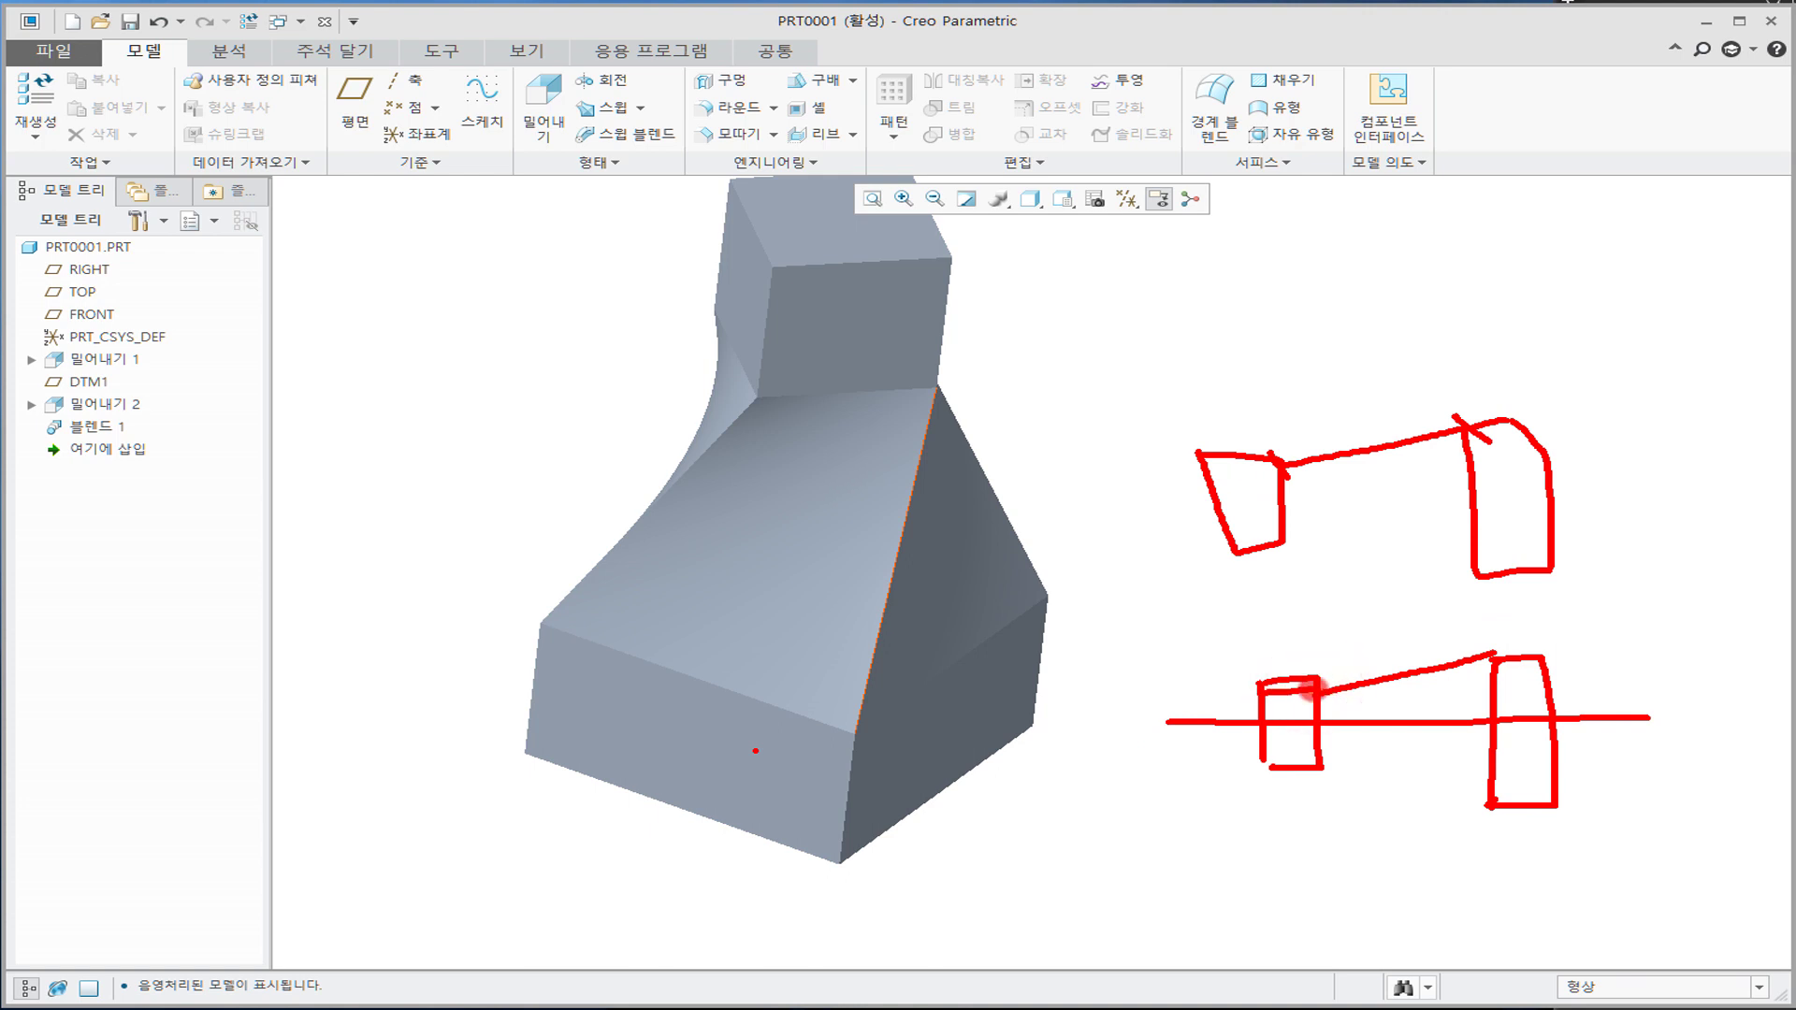
pyautogui.rightClick(908, 520)
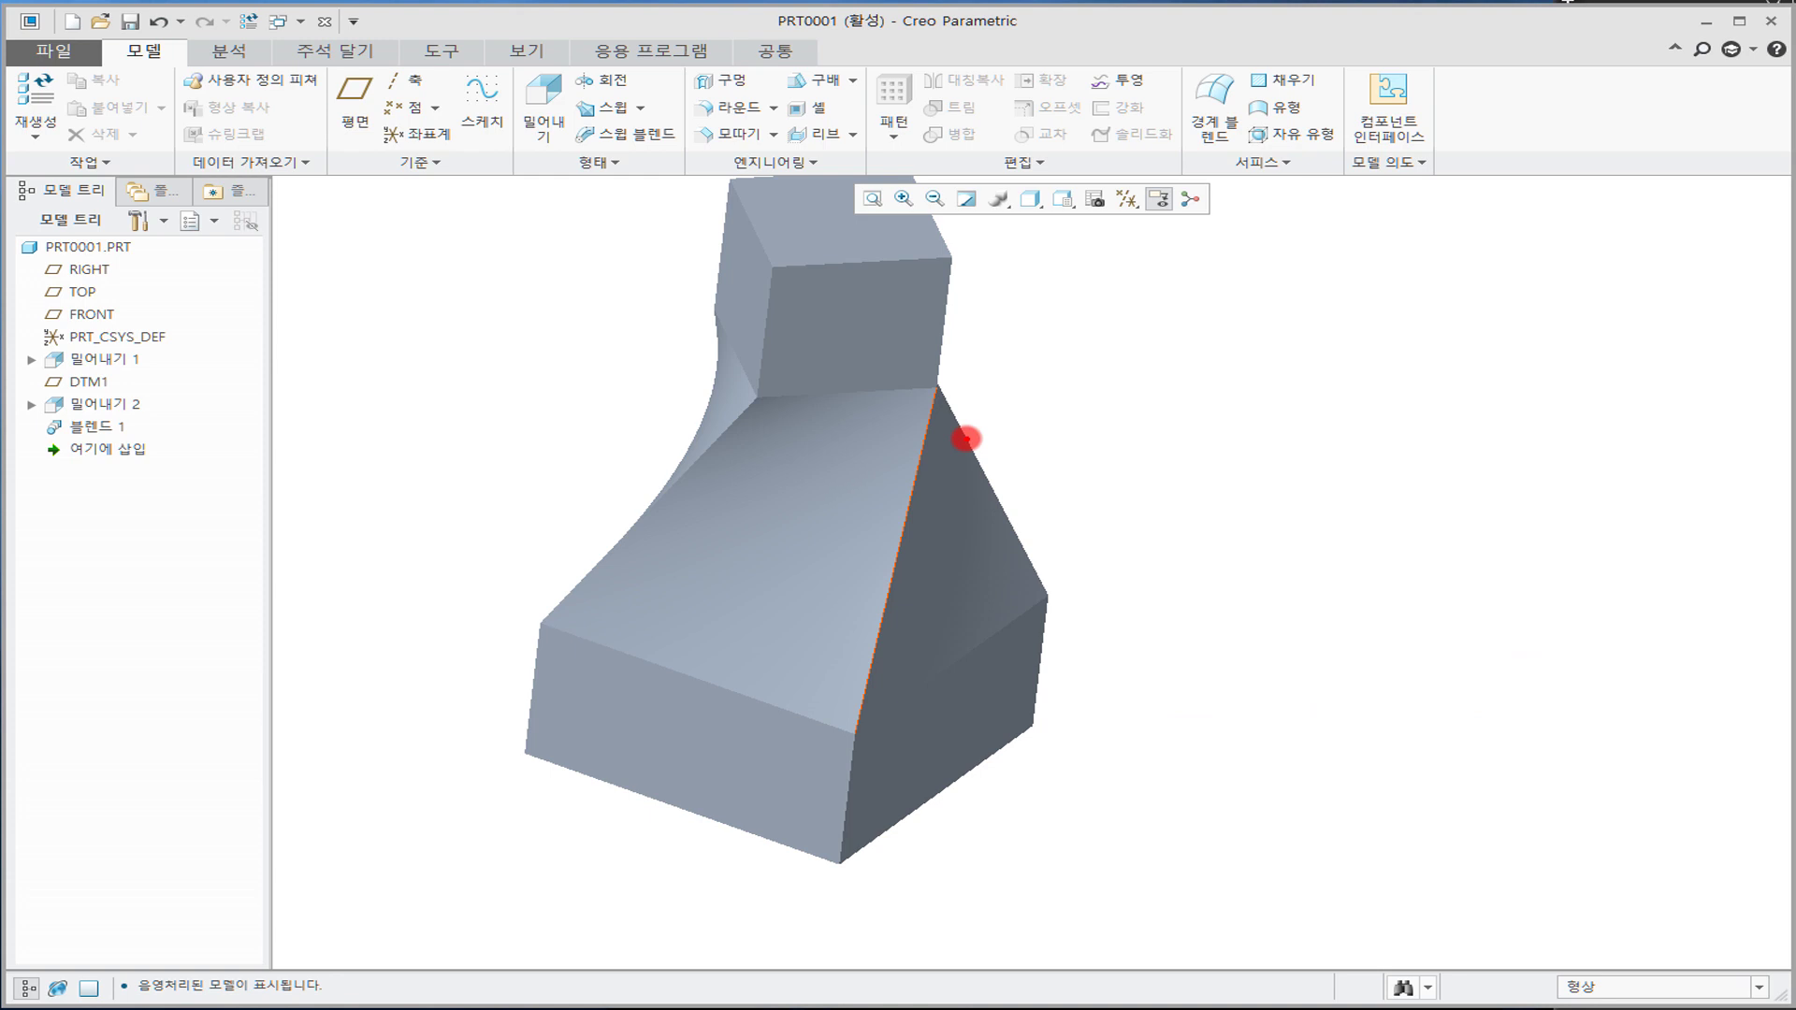
pyautogui.moveTo(1437, 465)
pyautogui.mouseDown()
pyautogui.moveTo(1502, 521)
pyautogui.moveTo(1530, 616)
pyautogui.mouseUp()
pyautogui.moveTo(1265, 514); pyautogui.dragTo(1308, 561)
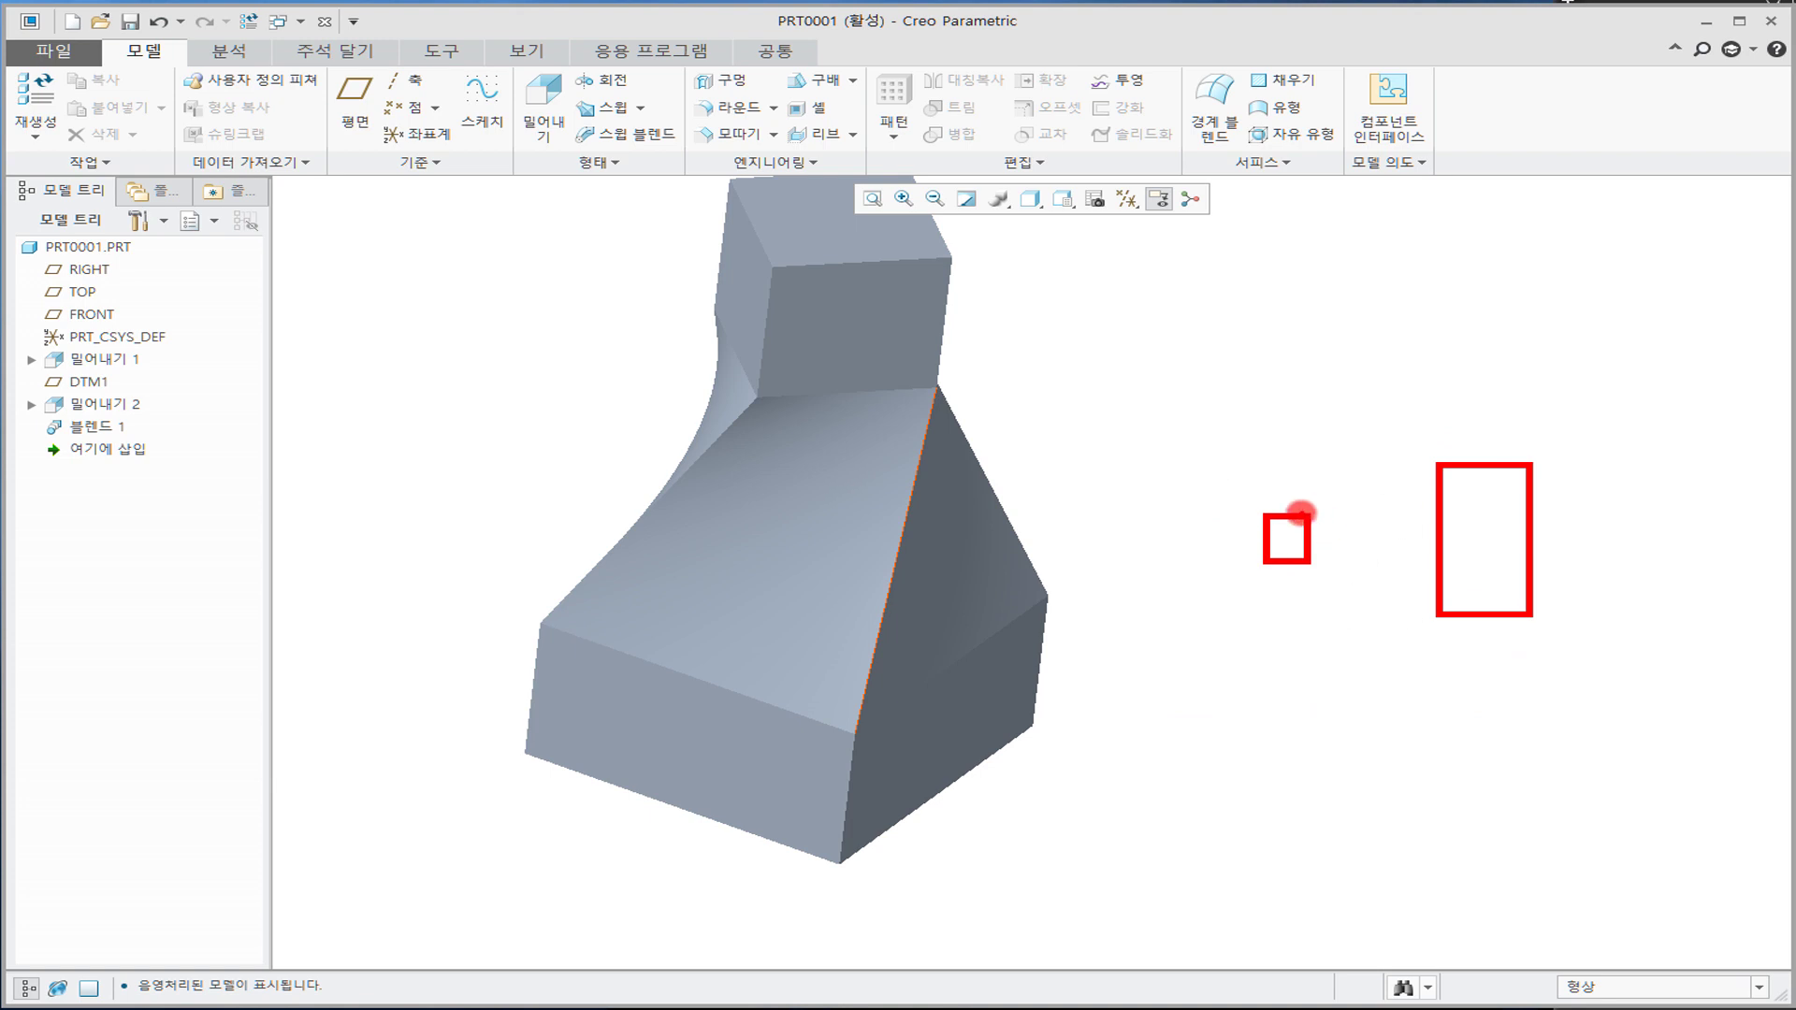
pyautogui.moveTo(1309, 515); pyautogui.dragTo(1434, 462)
pyautogui.moveTo(1303, 559); pyautogui.dragTo(1436, 613)
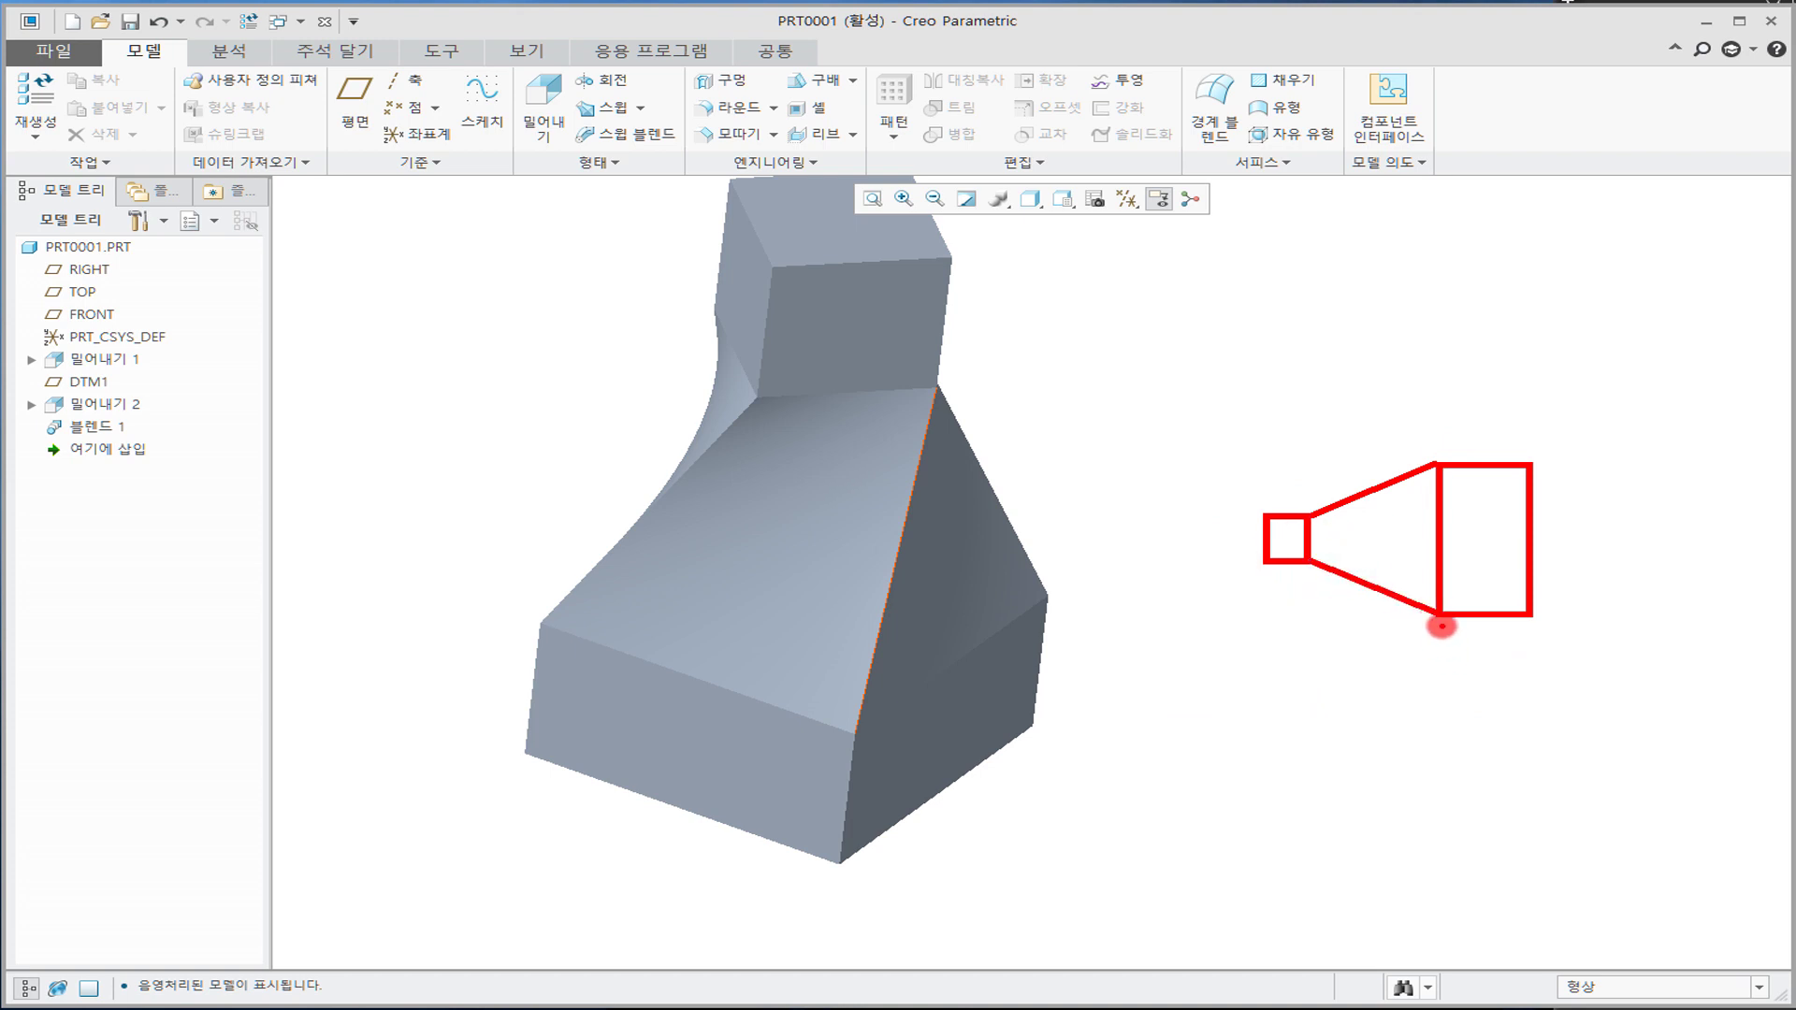
pyautogui.moveTo(1431, 636); pyautogui.dragTo(1441, 743)
pyautogui.moveTo(1436, 450); pyautogui.dragTo(1423, 383)
pyautogui.moveTo(1303, 508); pyautogui.dragTo(1289, 458)
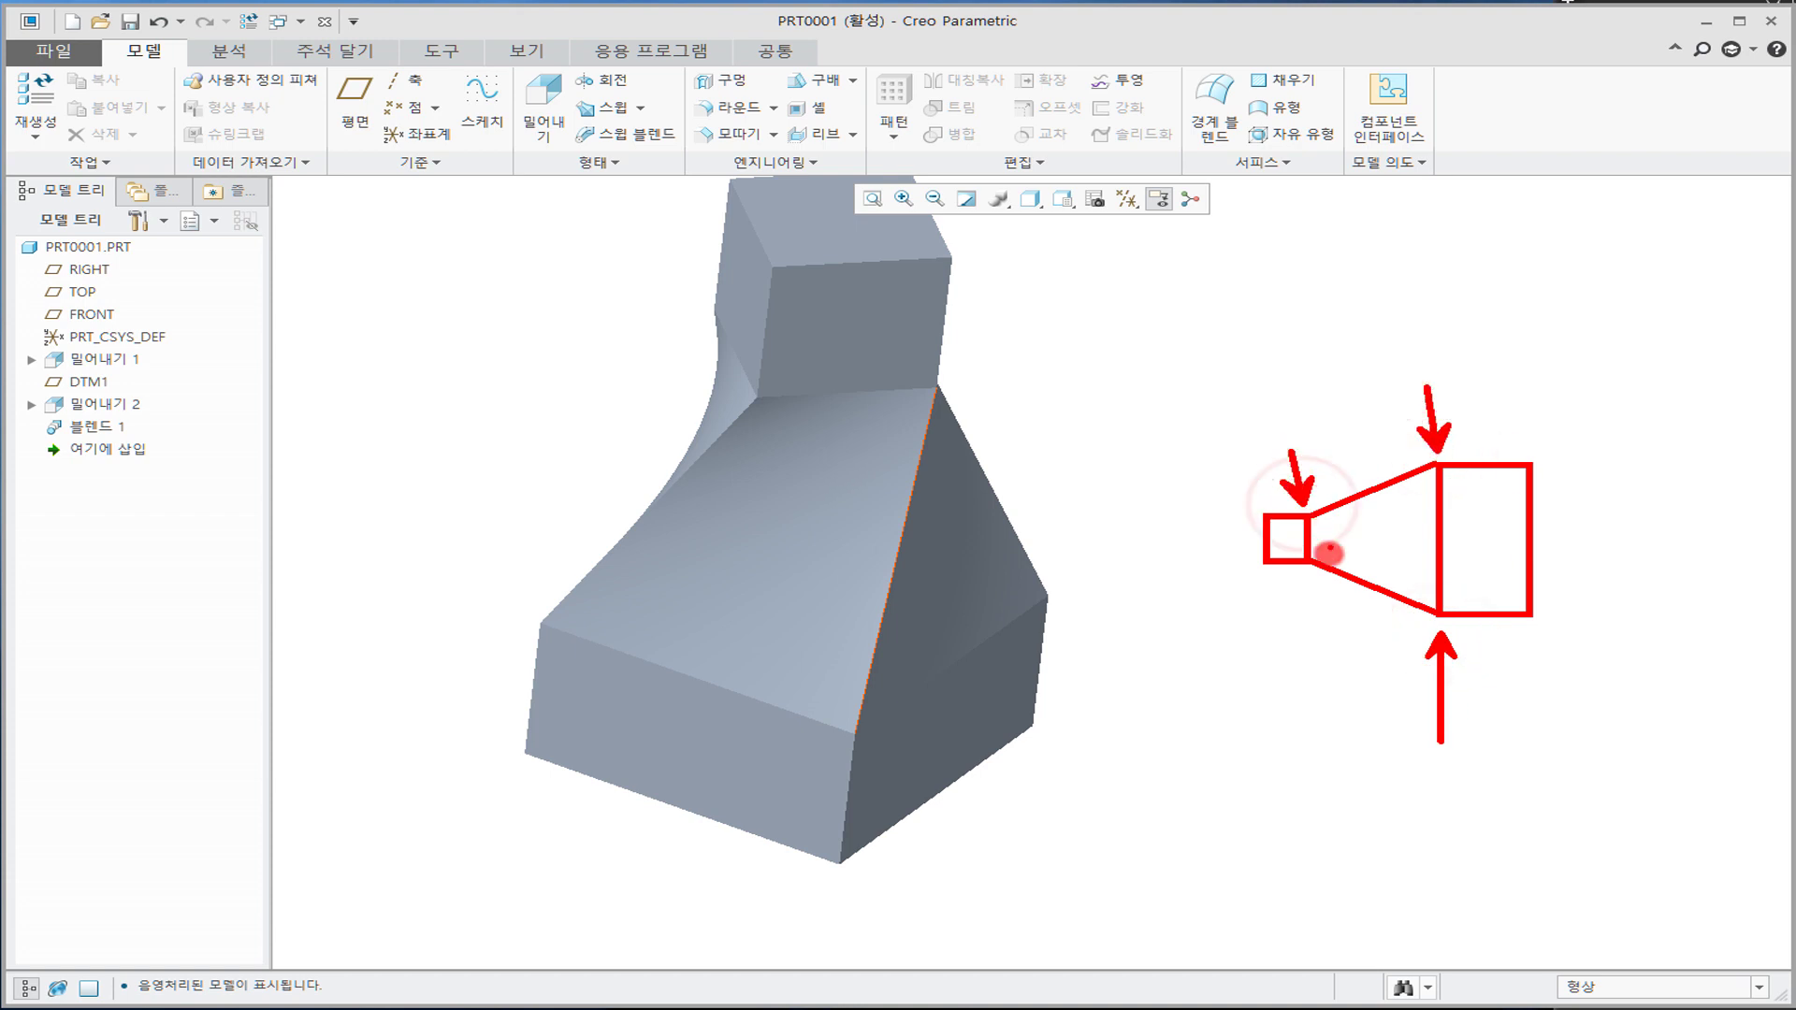
pyautogui.moveTo(1308, 573); pyautogui.dragTo(1296, 606)
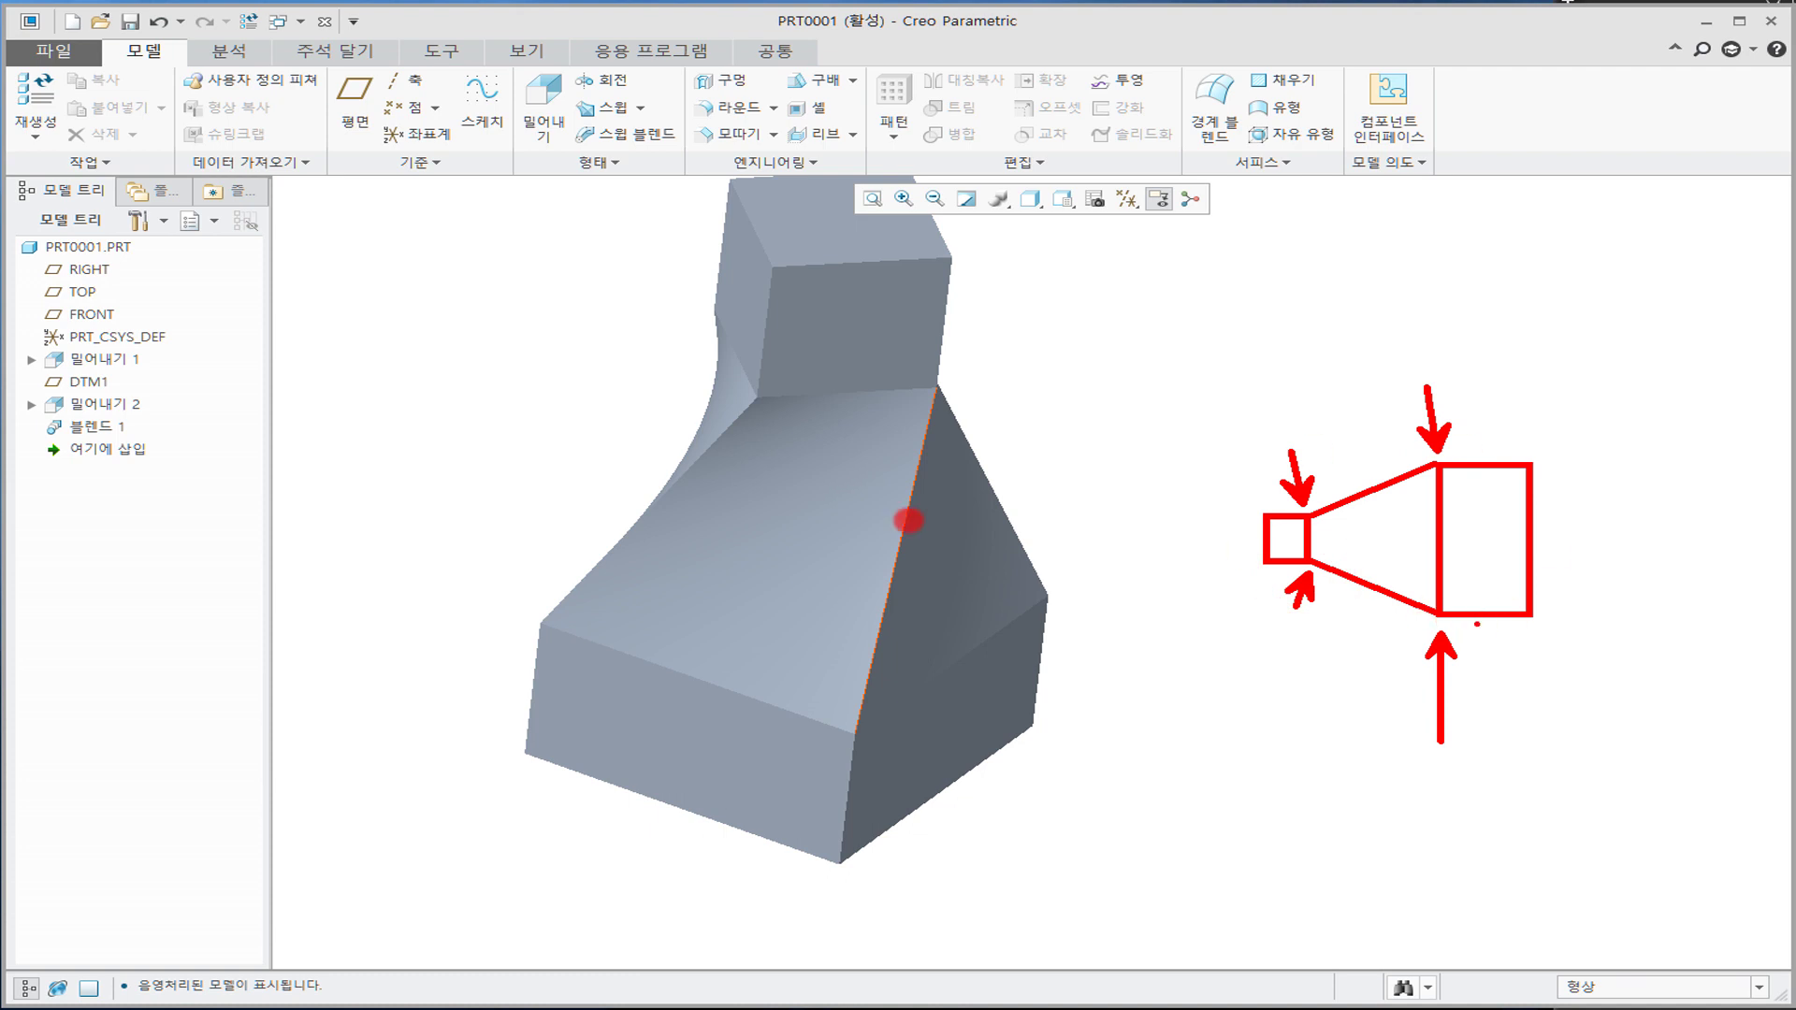
pyautogui.press('Escape')
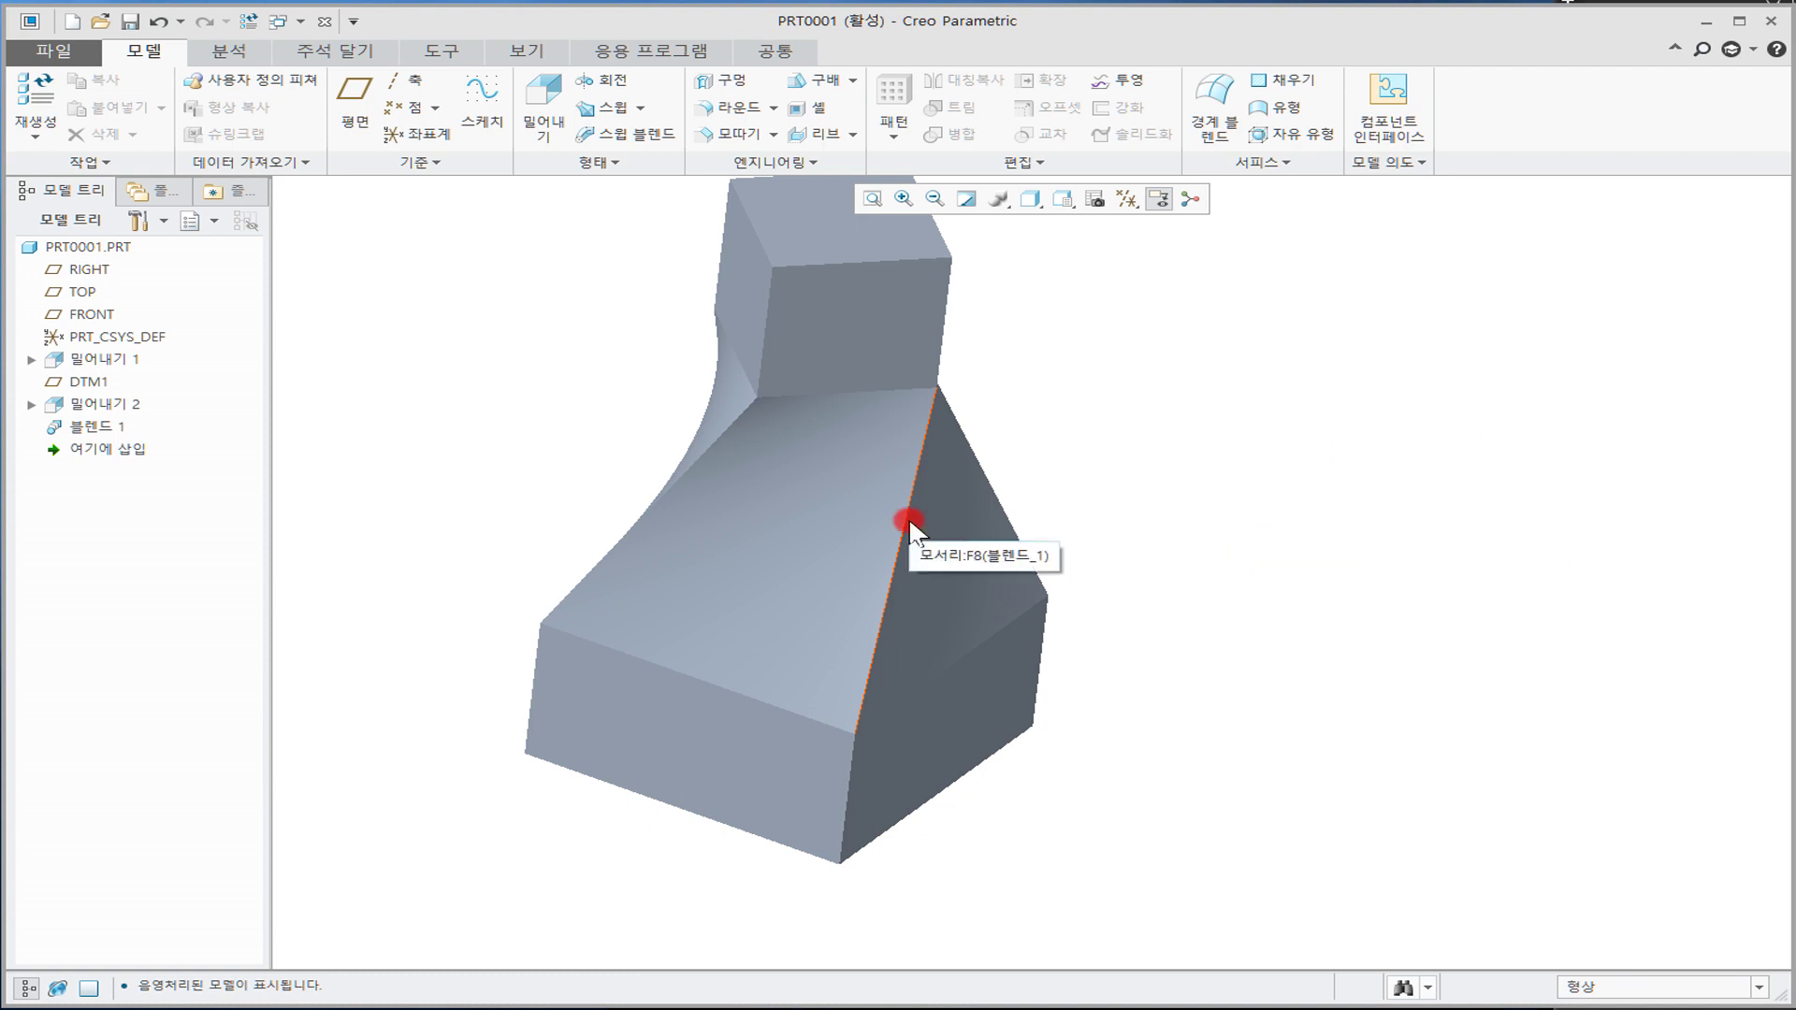
pyautogui.click(1398, 514)
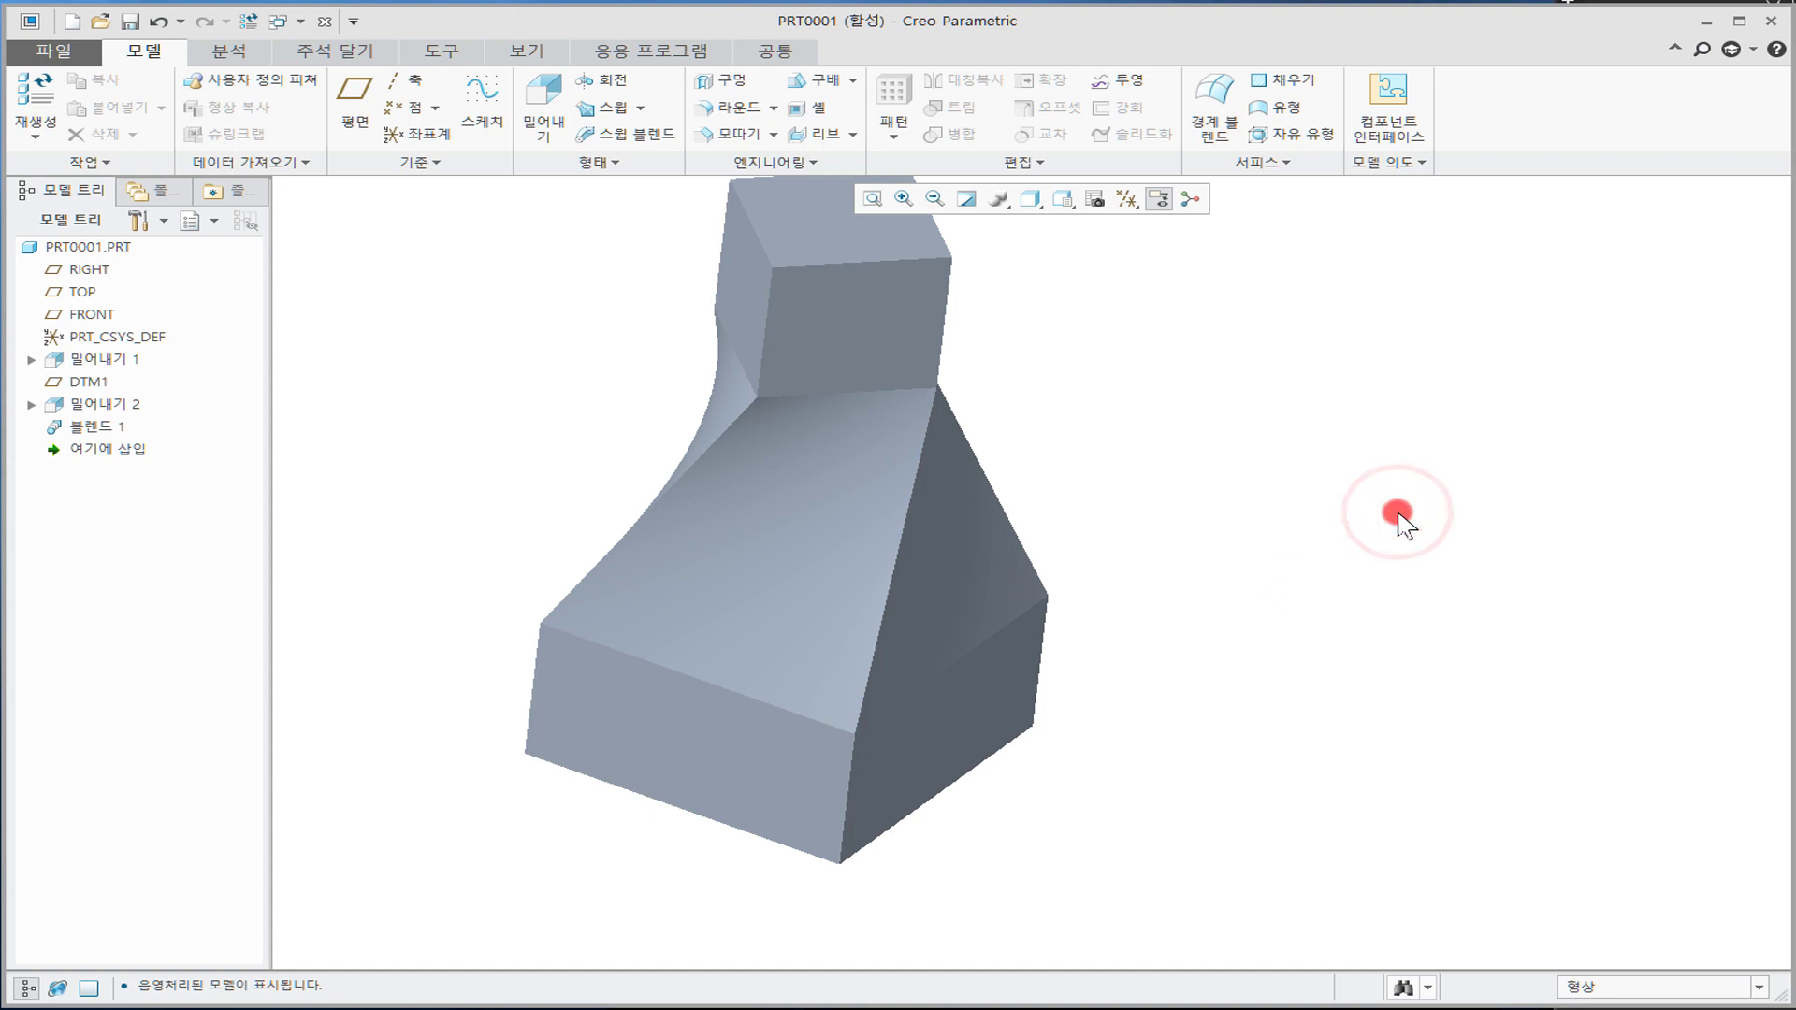
pyautogui.moveTo(1487, 514); pyautogui.dragTo(1559, 626)
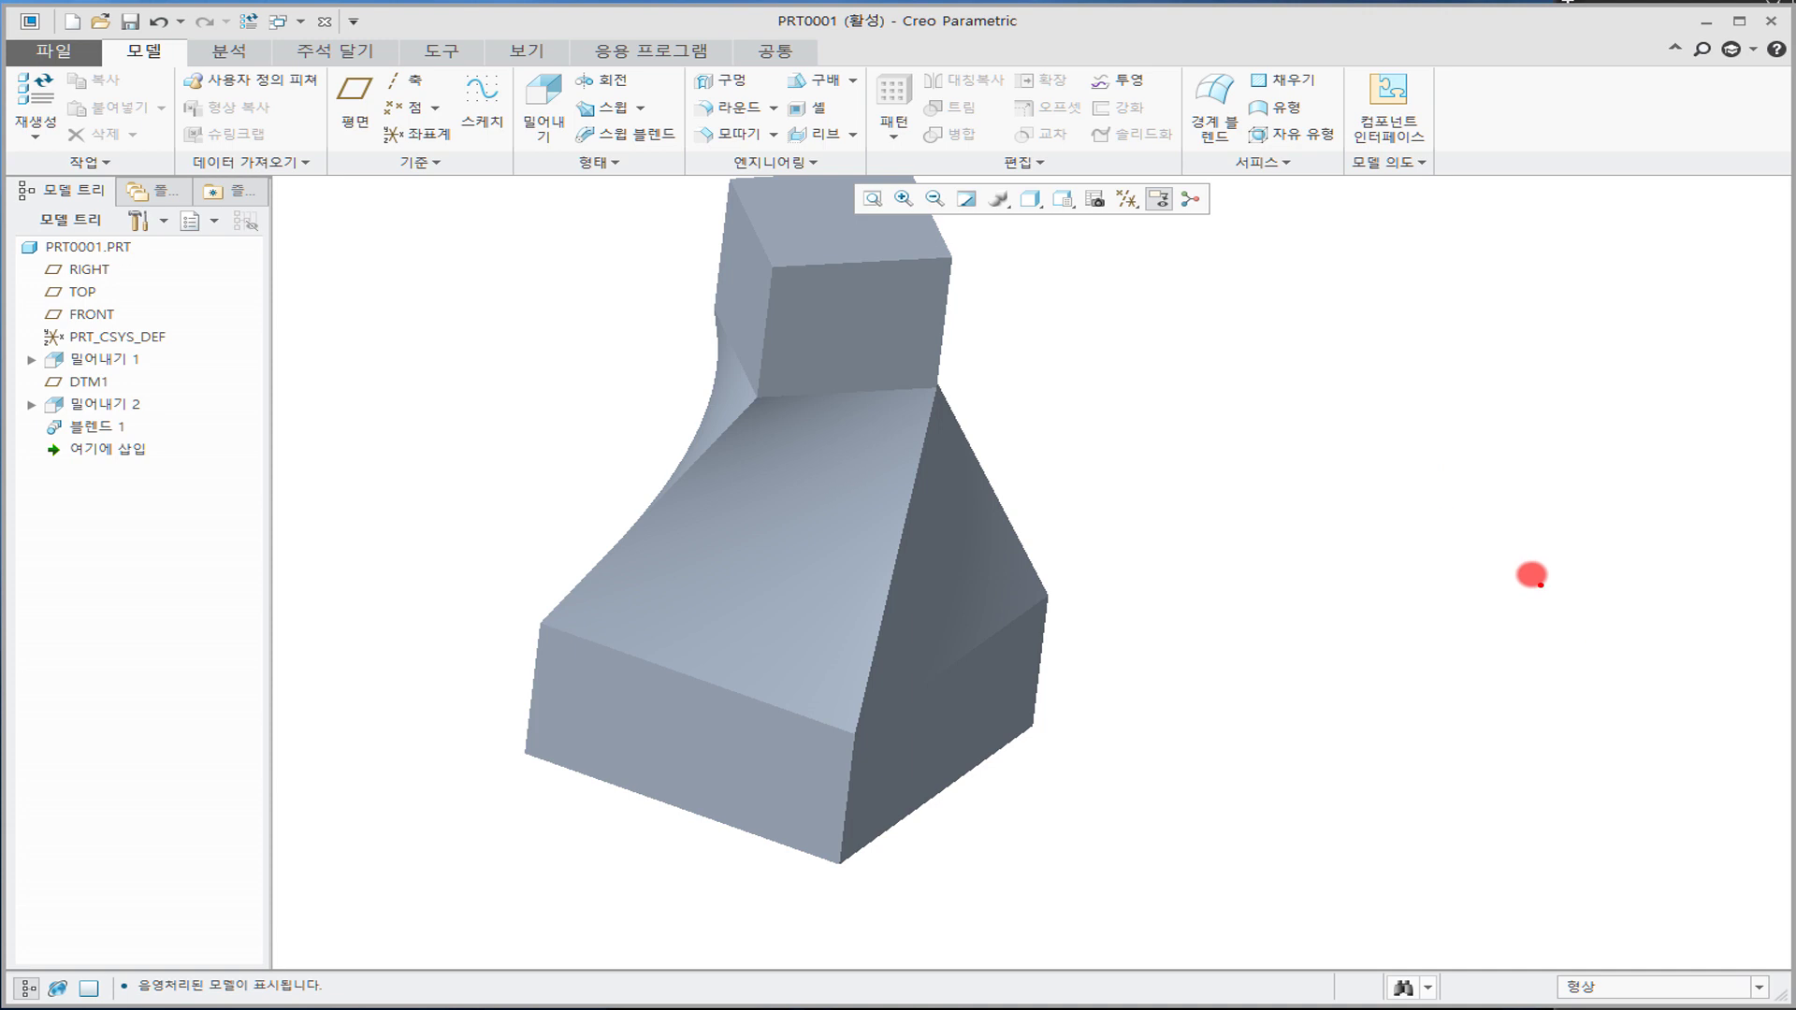
pyautogui.moveTo(1427, 477); pyautogui.dragTo(1539, 631)
pyautogui.moveTo(1214, 508); pyautogui.dragTo(1262, 583)
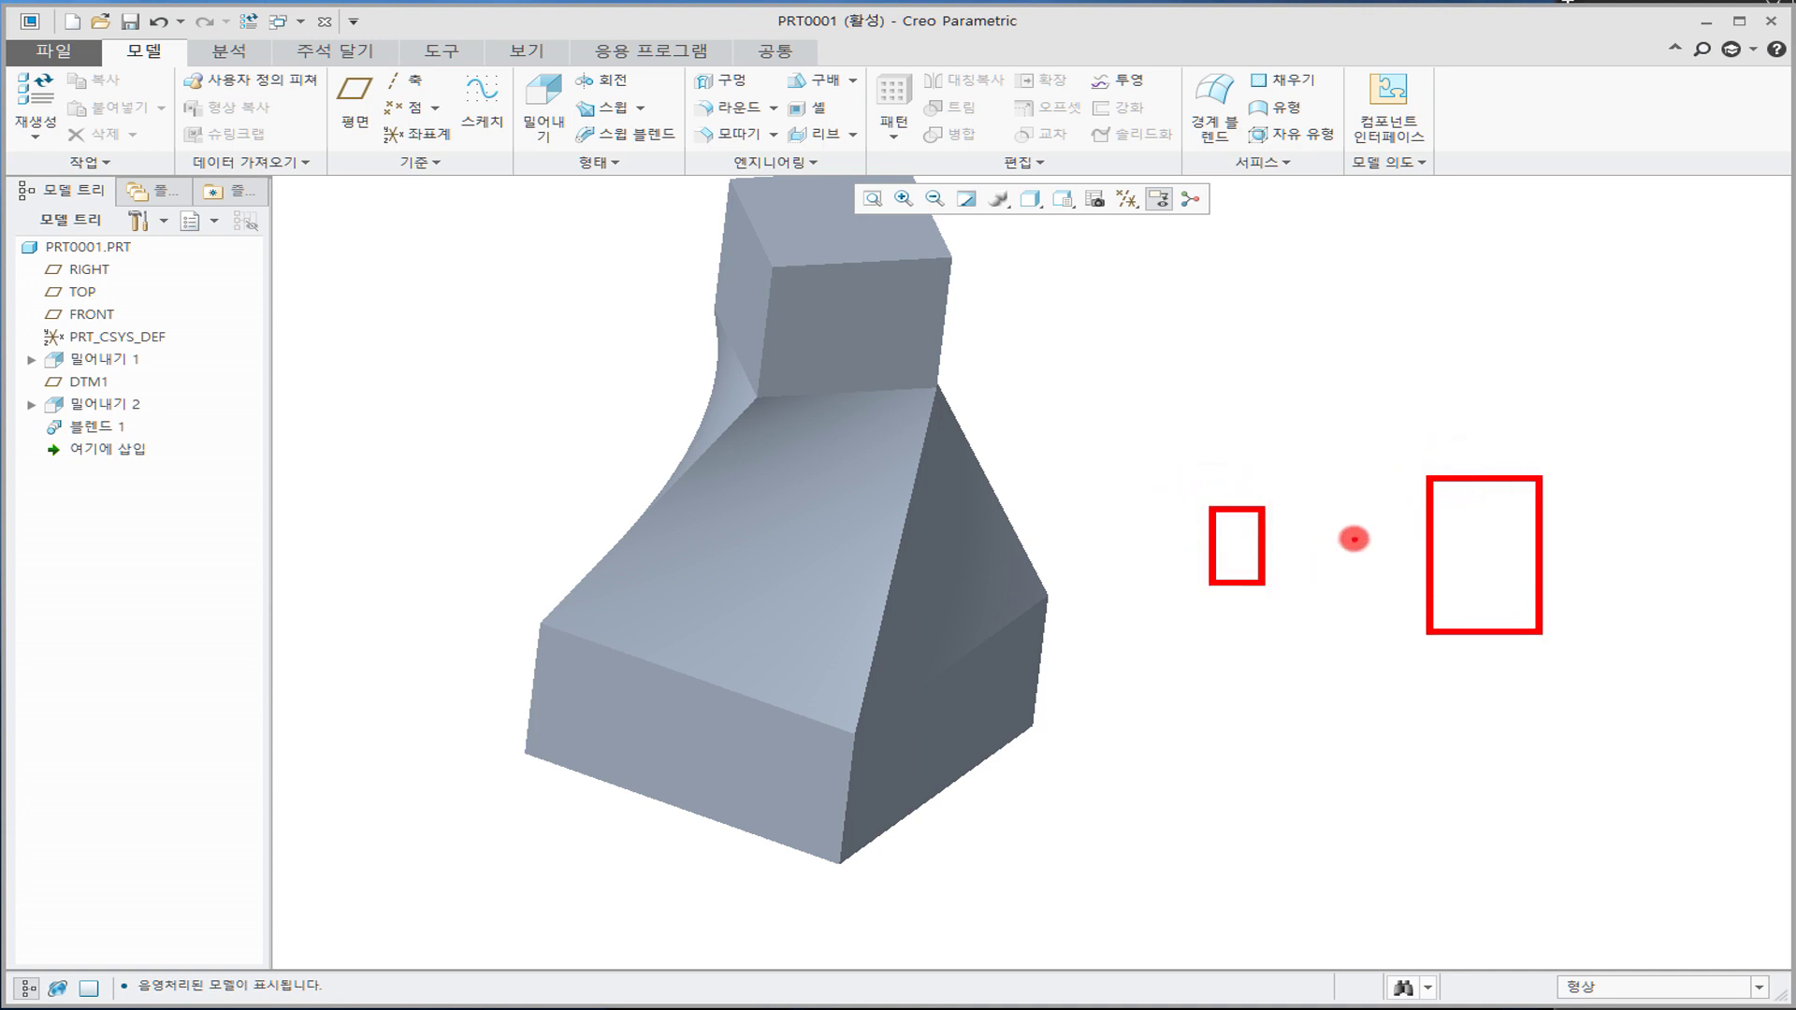
pyautogui.moveTo(1428, 477)
pyautogui.mouseDown()
pyautogui.moveTo(1423, 334)
pyautogui.moveTo(1448, 483)
pyautogui.mouseUp()
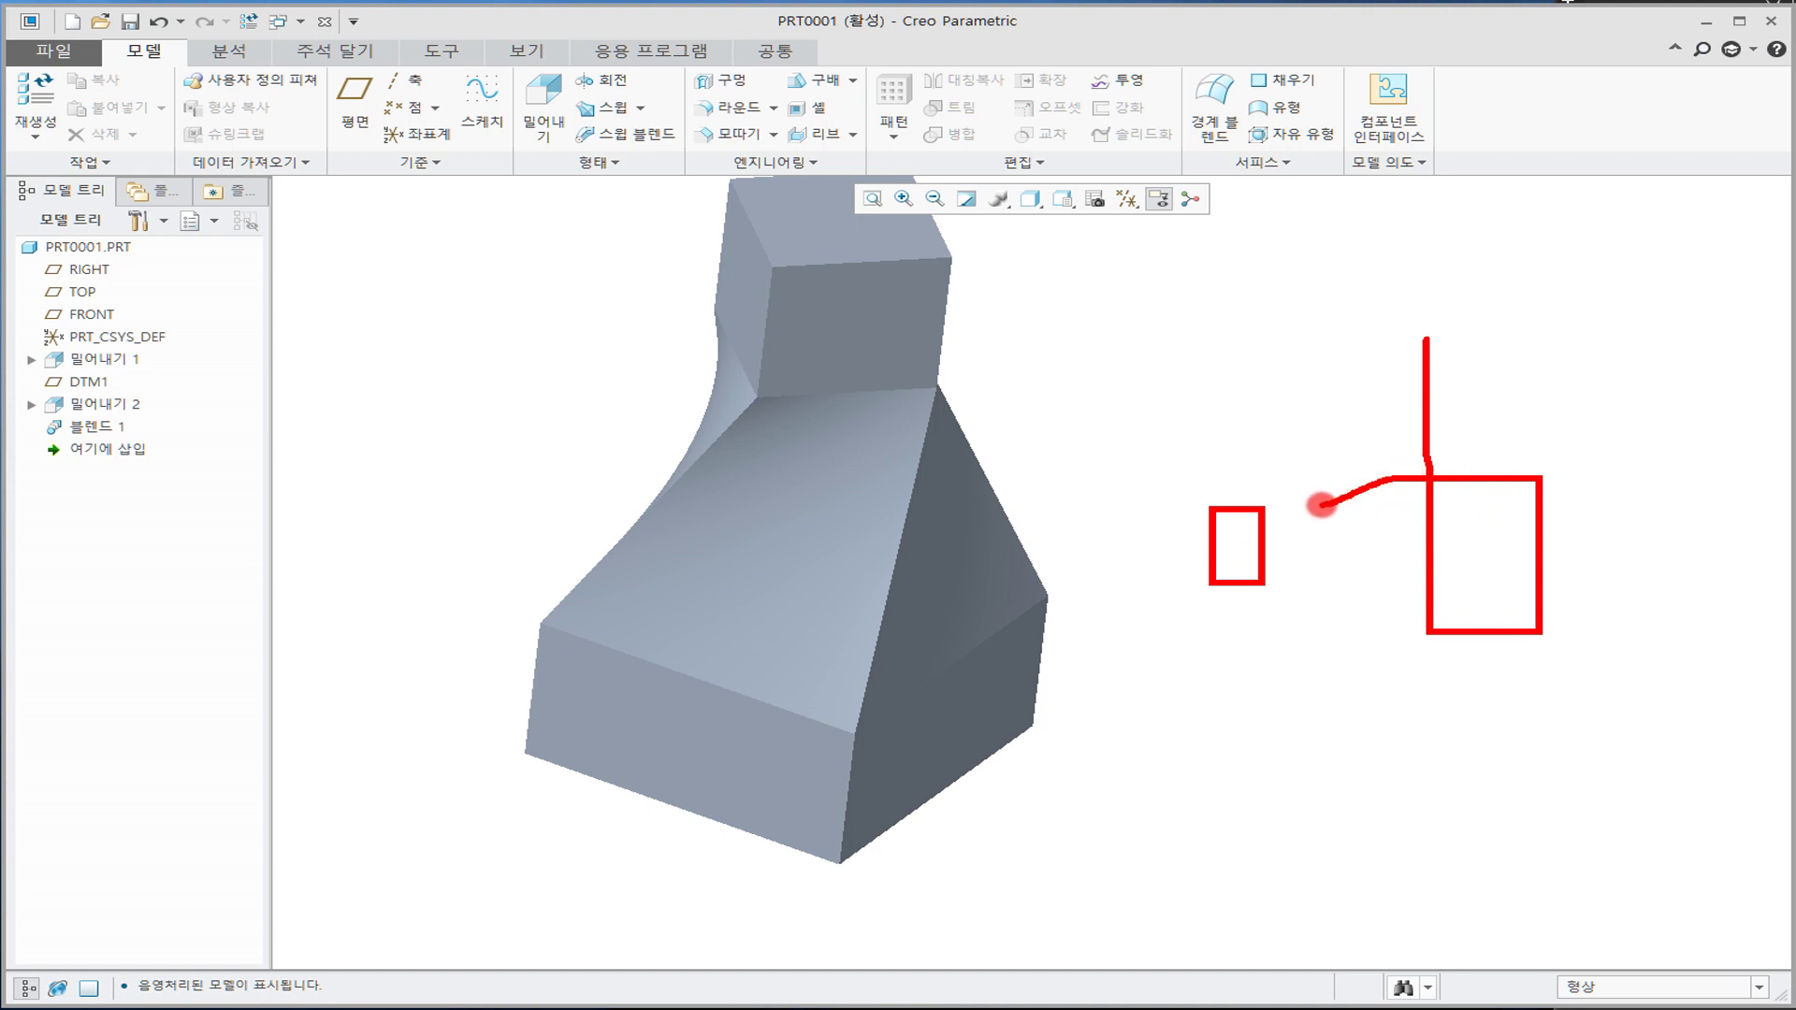
pyautogui.moveTo(1262, 509); pyautogui.dragTo(1281, 507)
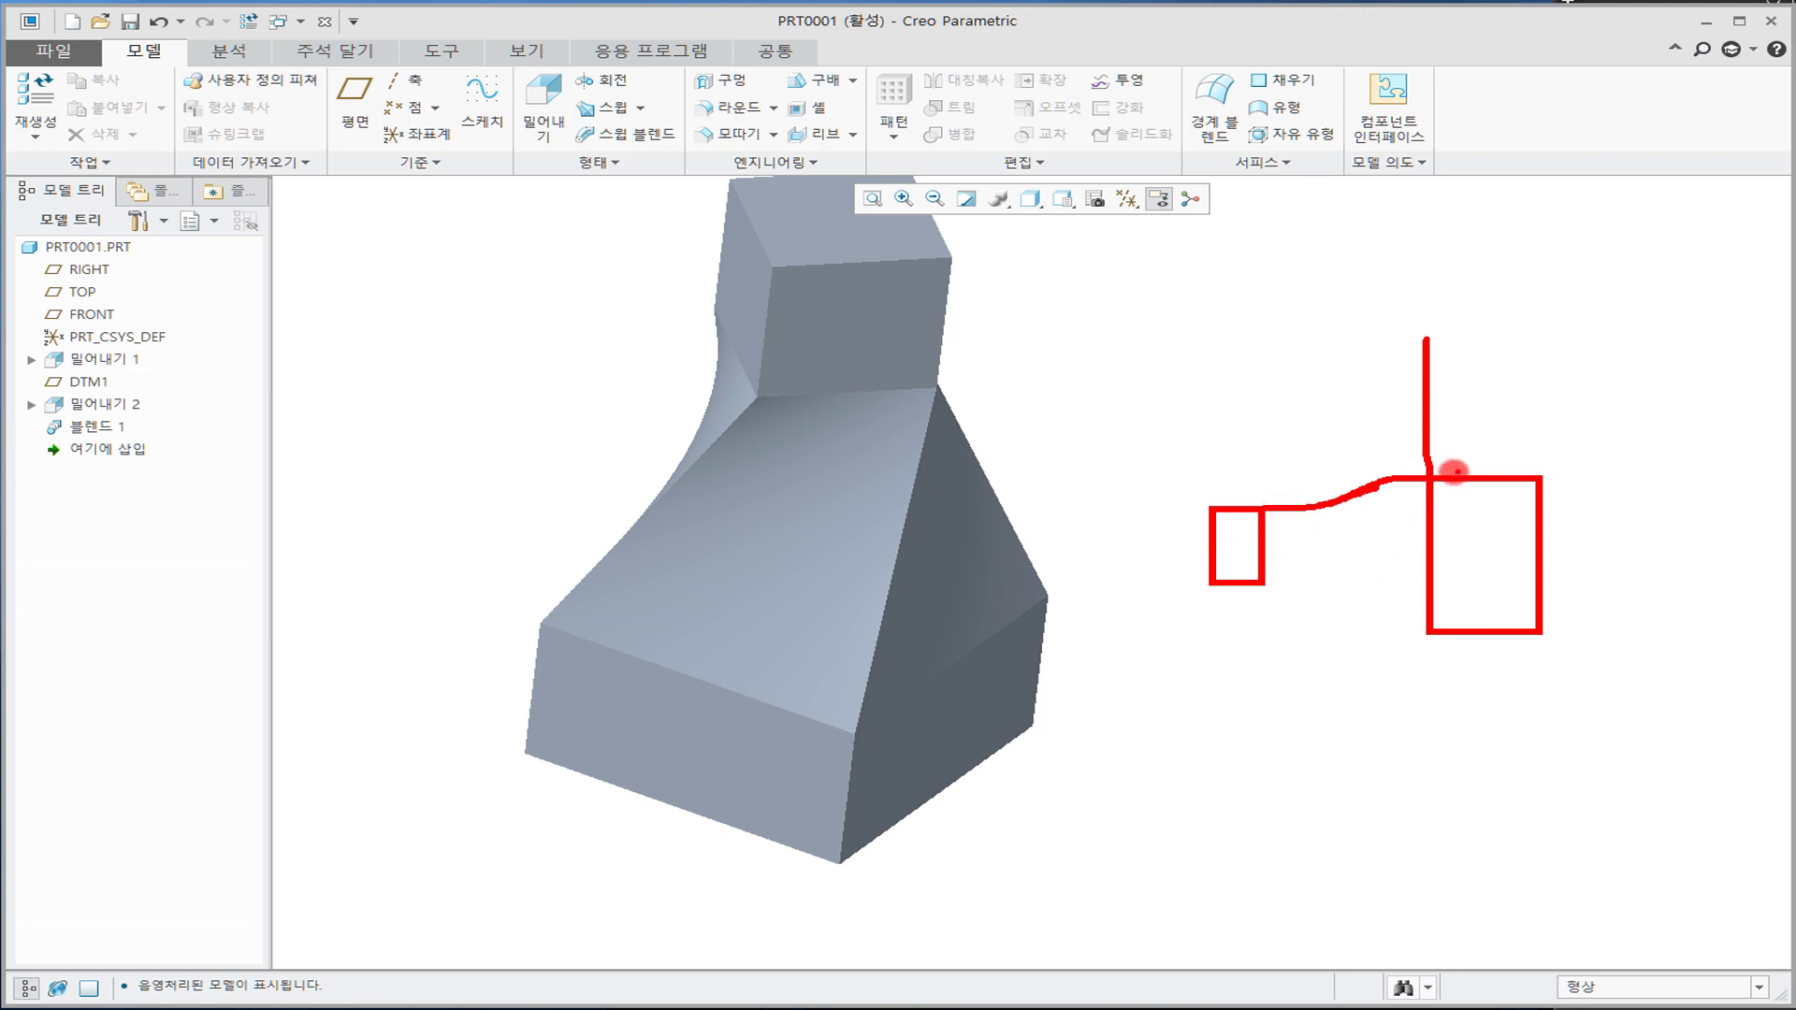
pyautogui.moveTo(1433, 477); pyautogui.dragTo(1410, 482)
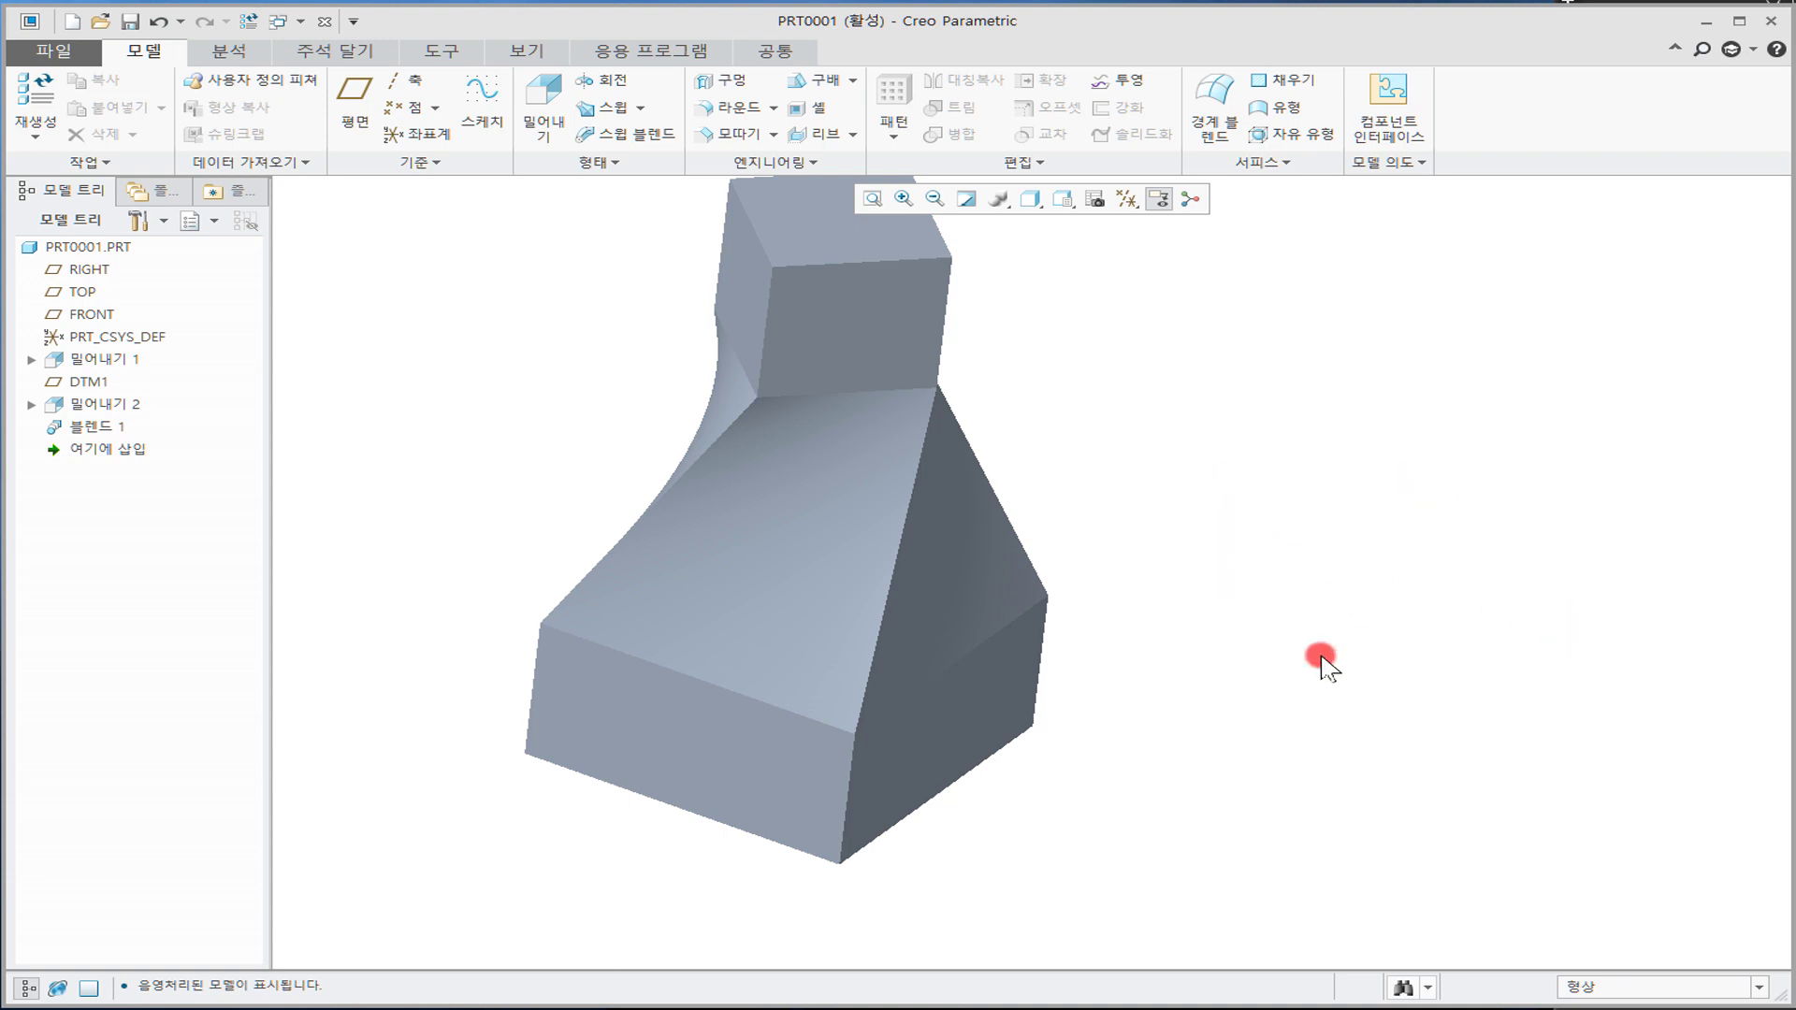
# Step: Reopen the blend's definition and try a Tangent boundary condition at the first section on the base block
pyautogui.keyDown('shift'); pyautogui.moveTo(1154, 441); pyautogui.dragTo(1235, 473, button='middle'); pyautogui.keyUp('shift')
pyautogui.click(112, 426)
pyautogui.rightClick(115, 425)
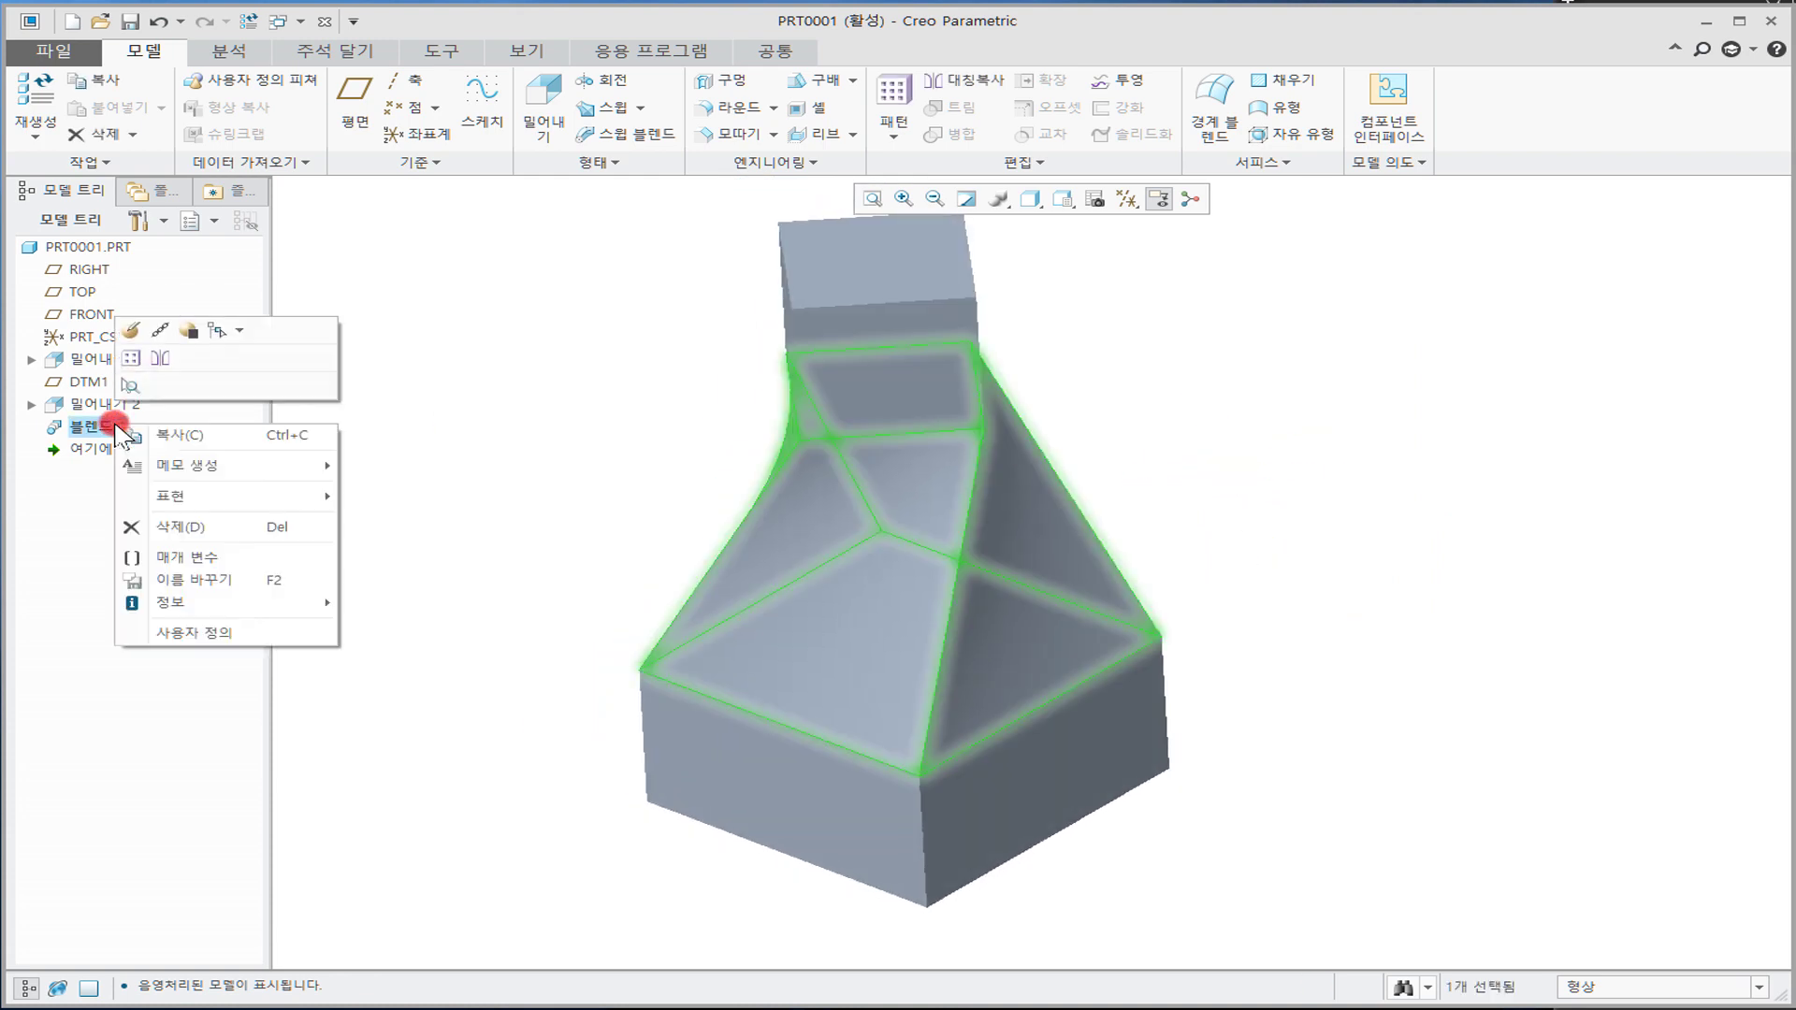
pyautogui.click(137, 333)
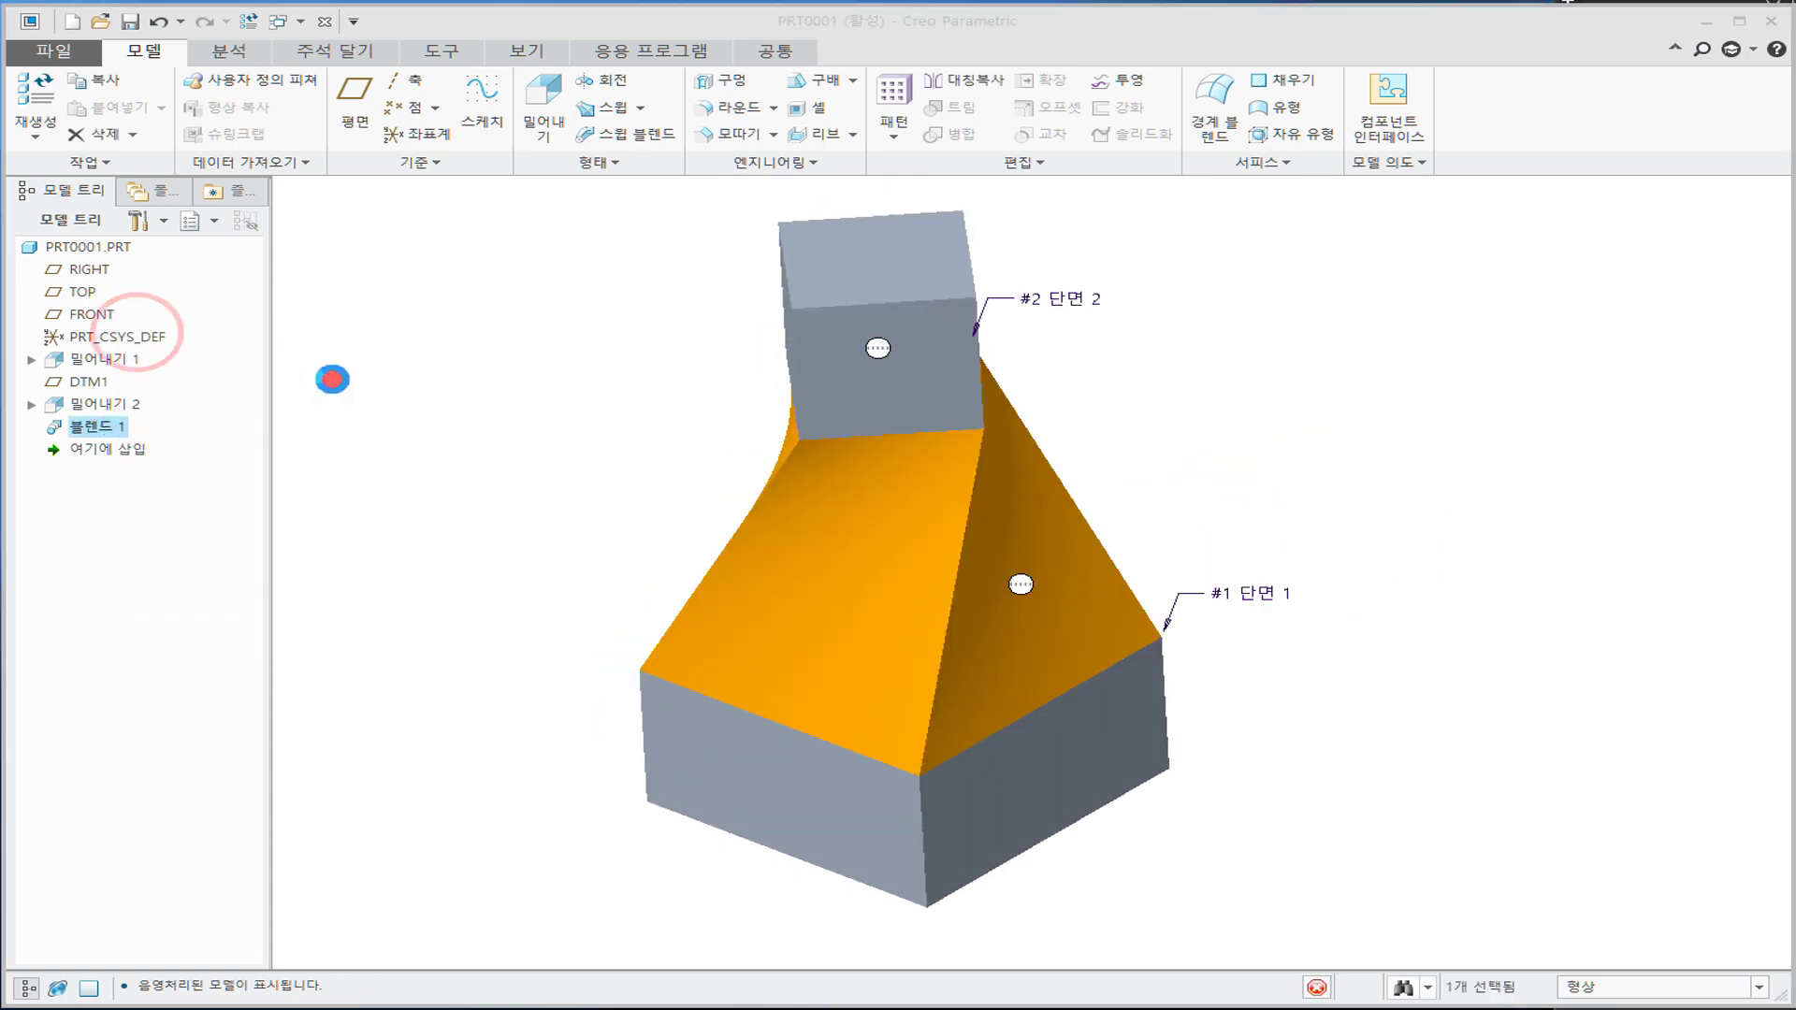
pyautogui.moveTo(1168, 474); pyautogui.dragTo(879, 544, button='middle')
pyautogui.keyDown('shift'); pyautogui.moveTo(1362, 539); pyautogui.dragTo(786, 533, button='middle'); pyautogui.keyUp('shift')
pyautogui.moveTo(992, 536)
pyautogui.mouseDown(button='middle')
pyautogui.moveTo(978, 490)
pyautogui.moveTo(938, 497)
pyautogui.moveTo(994, 509)
pyautogui.mouseUp(button='middle')
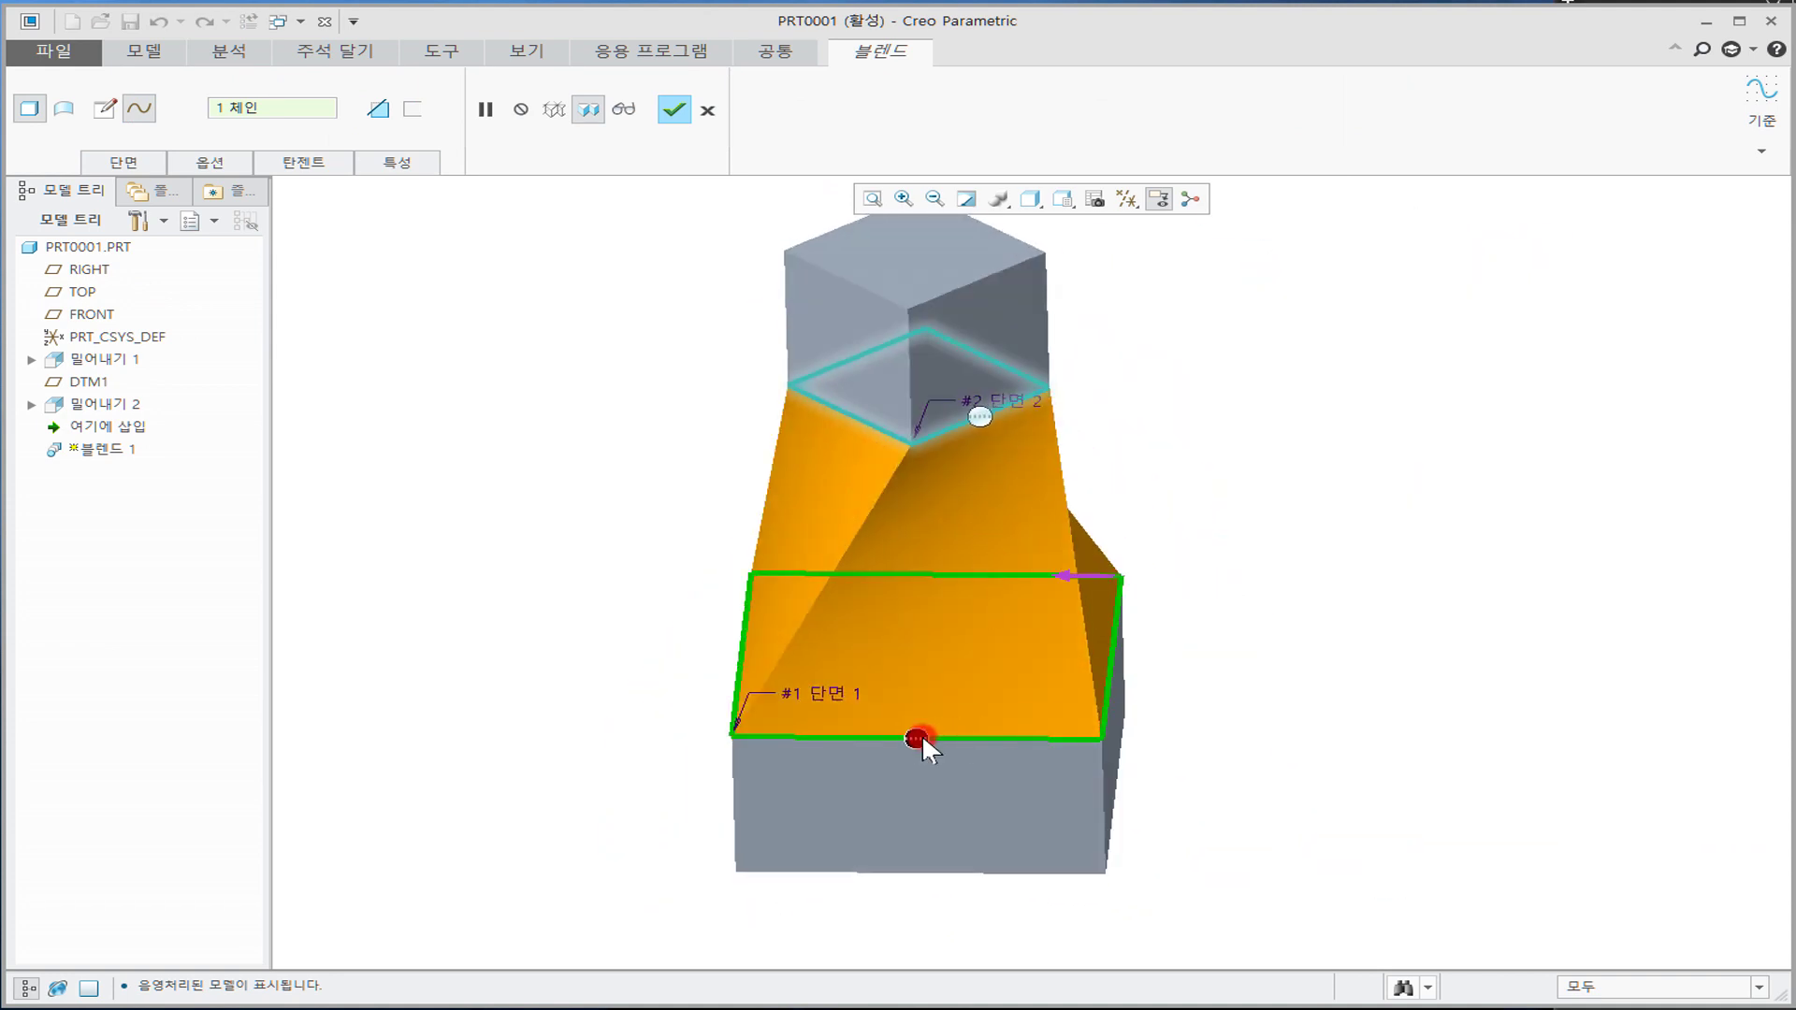
pyautogui.moveTo(1122, 473); pyautogui.dragTo(1169, 456, button='middle')
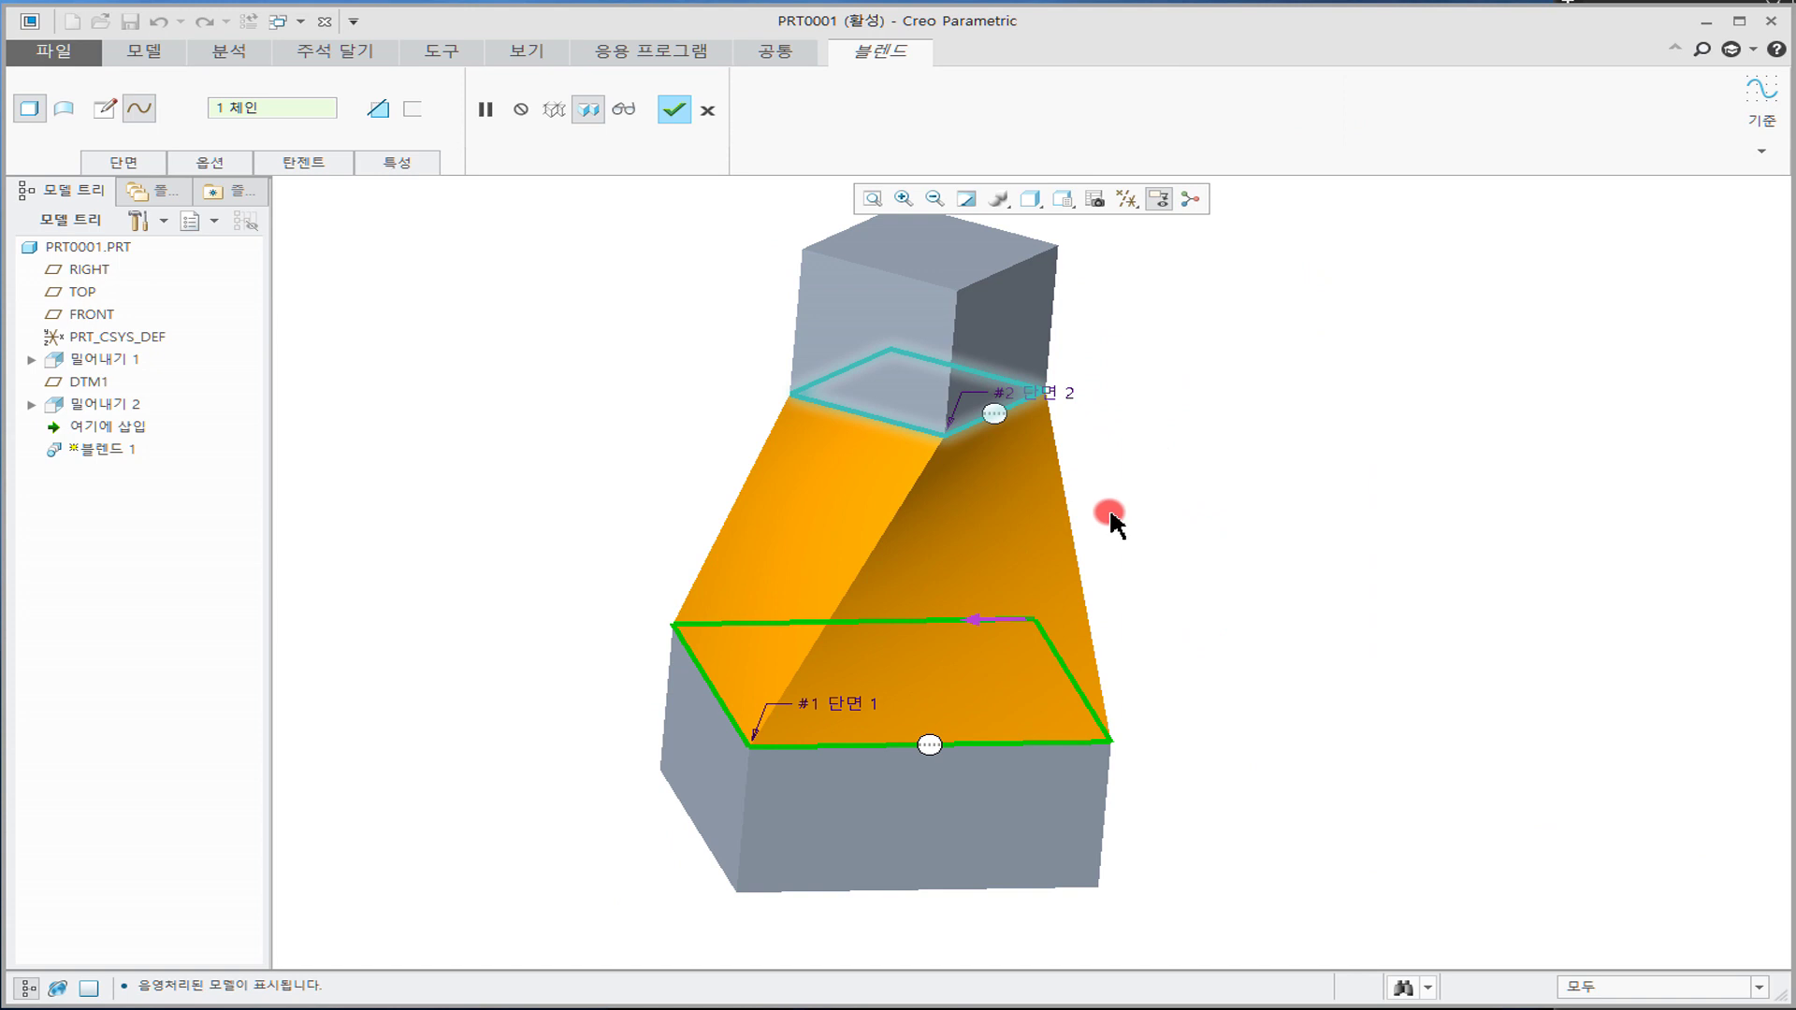
pyautogui.rightClick(930, 746)
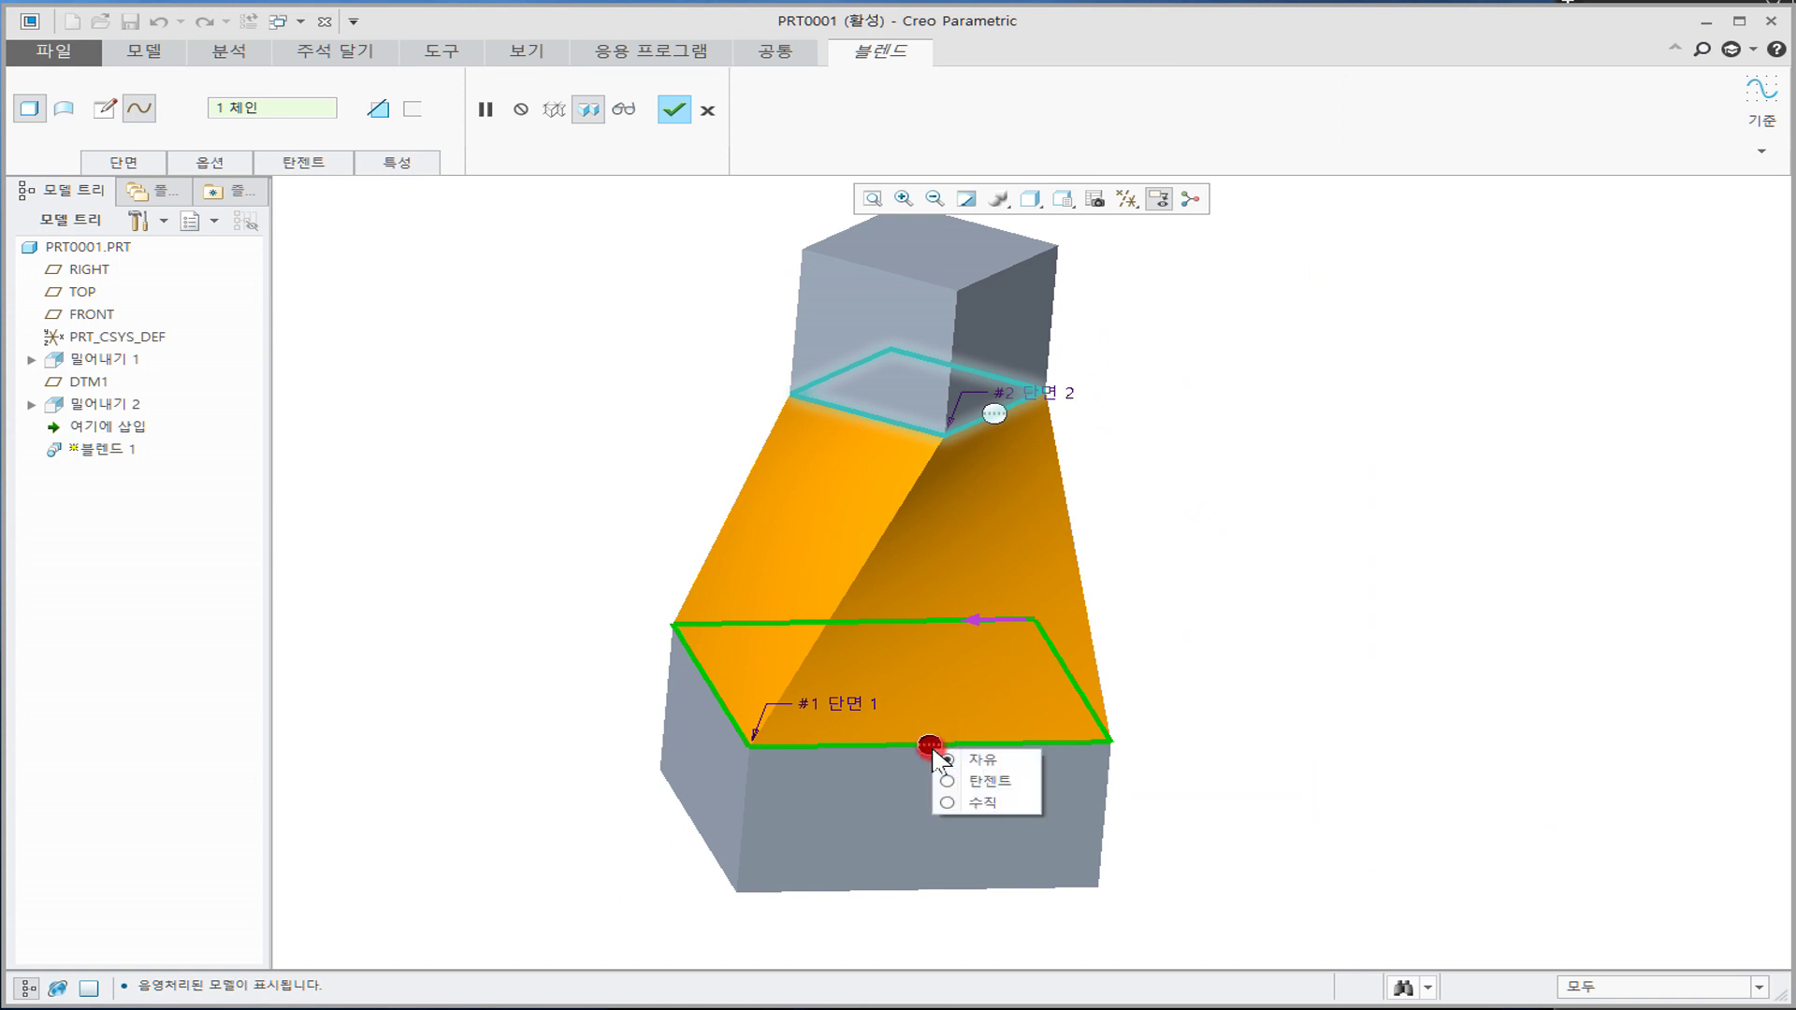
pyautogui.click(1010, 797)
pyautogui.click(1109, 790)
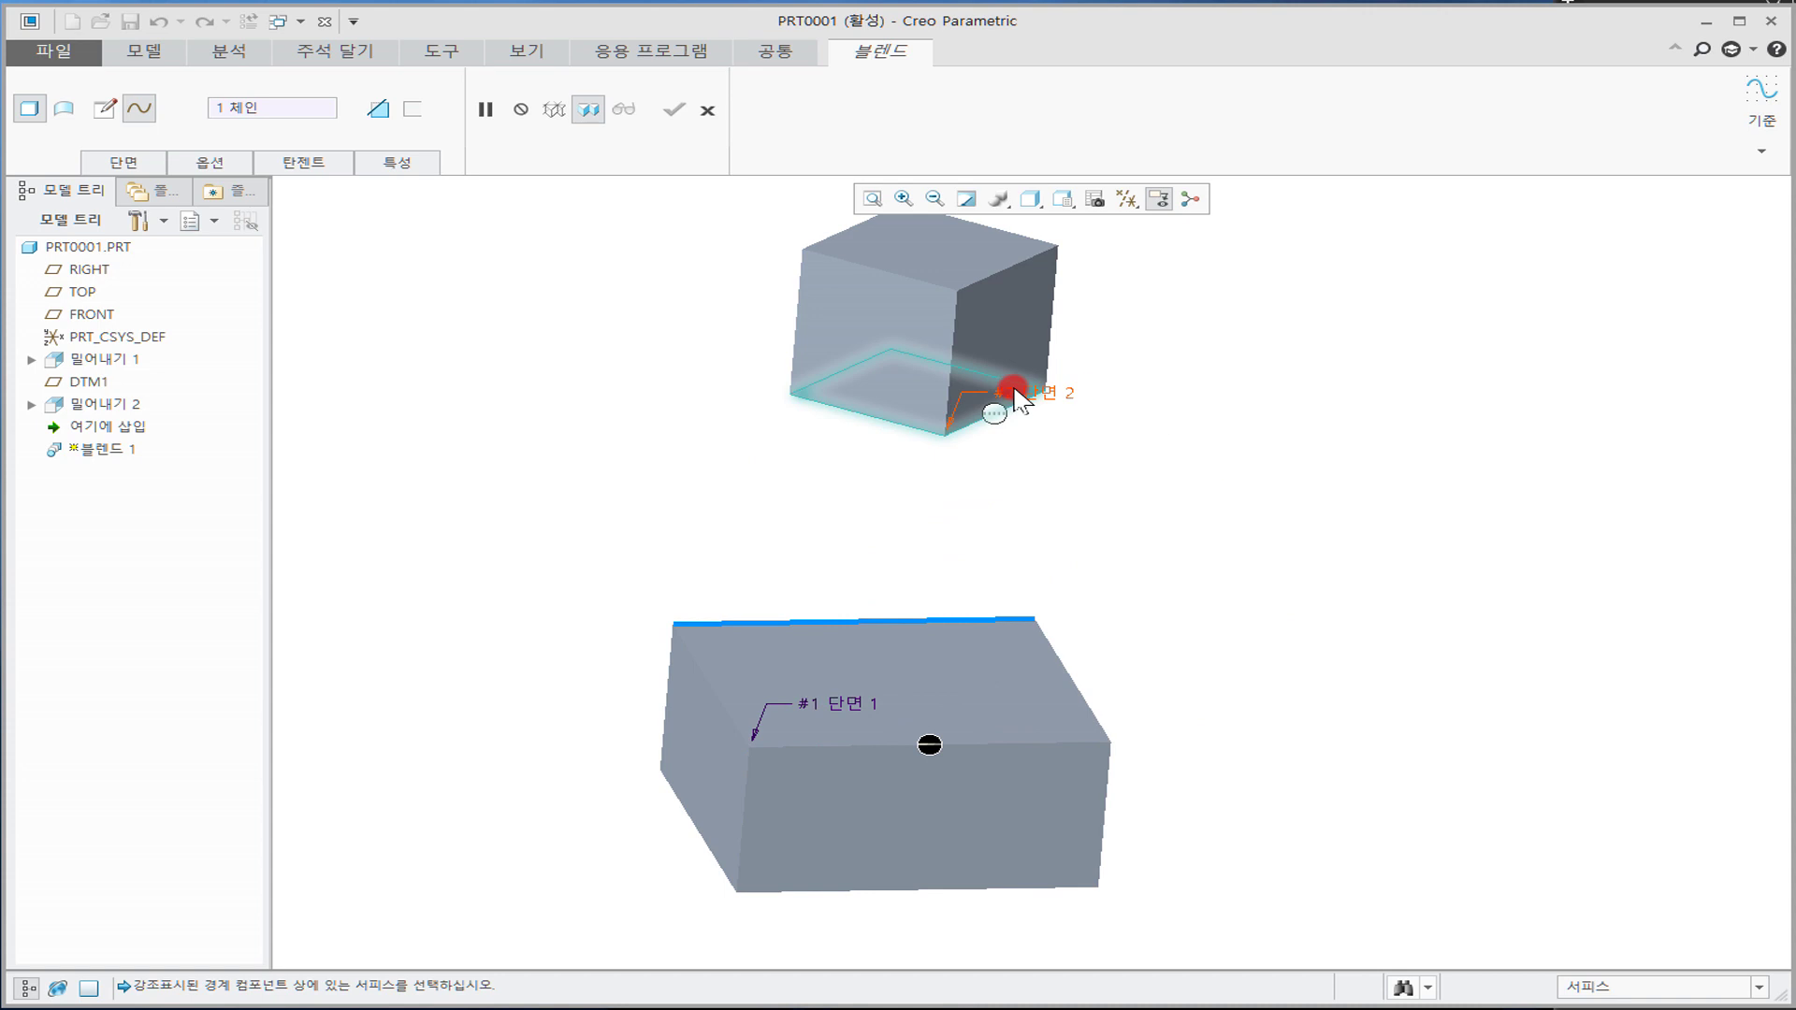
# Step: Try a Tangent boundary condition at the second section on the upper block, and discard the edits to the blend
pyautogui.rightClick(999, 420)
pyautogui.click(1034, 449)
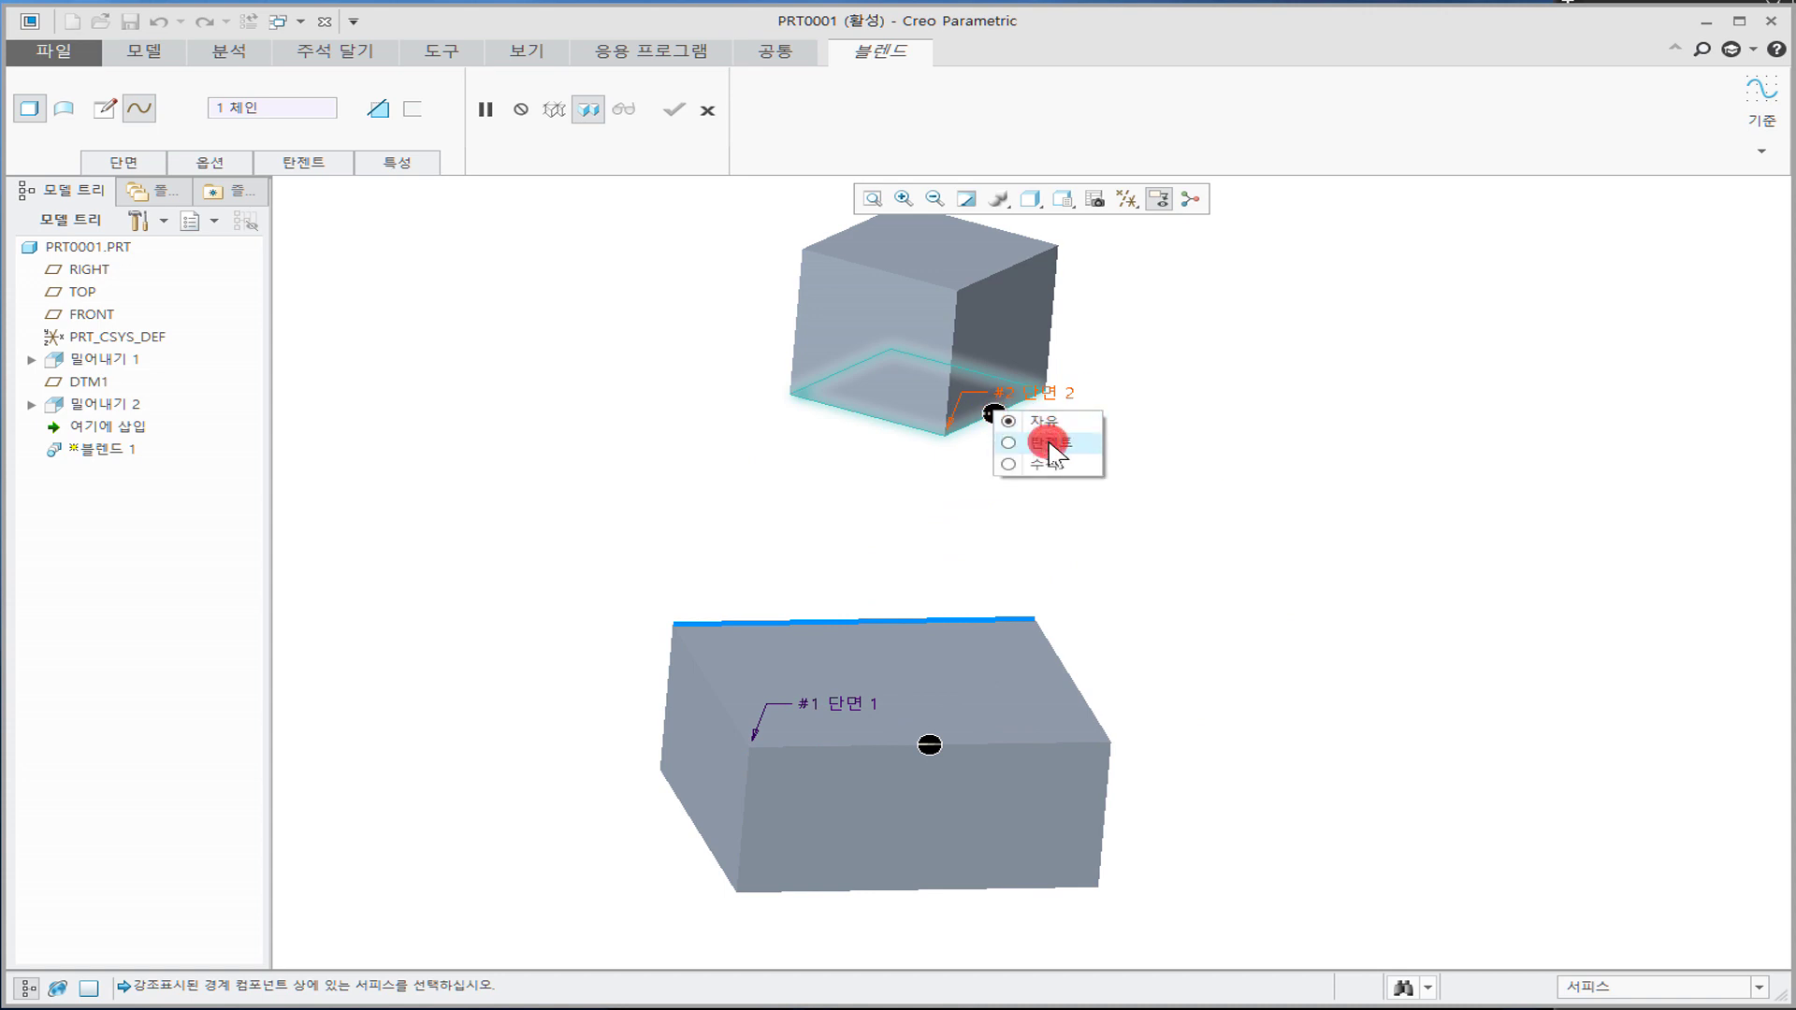
pyautogui.click(970, 745)
pyautogui.click(974, 424)
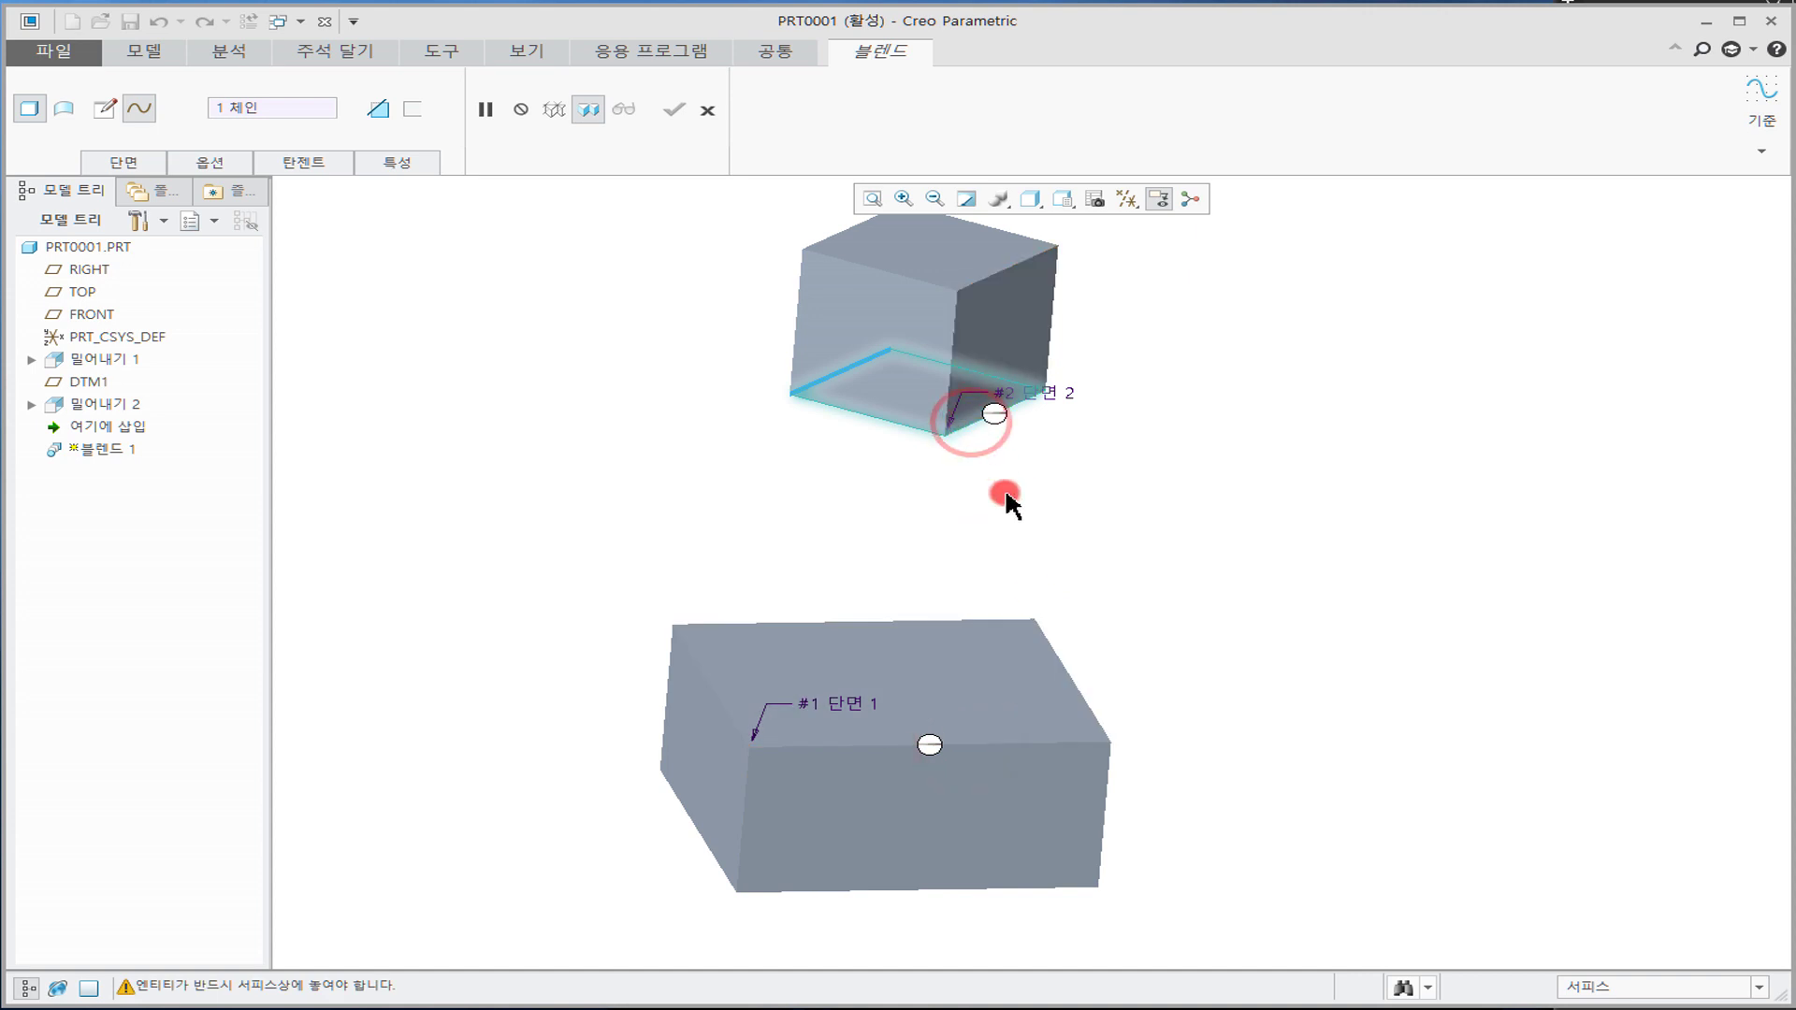
pyautogui.click(707, 111)
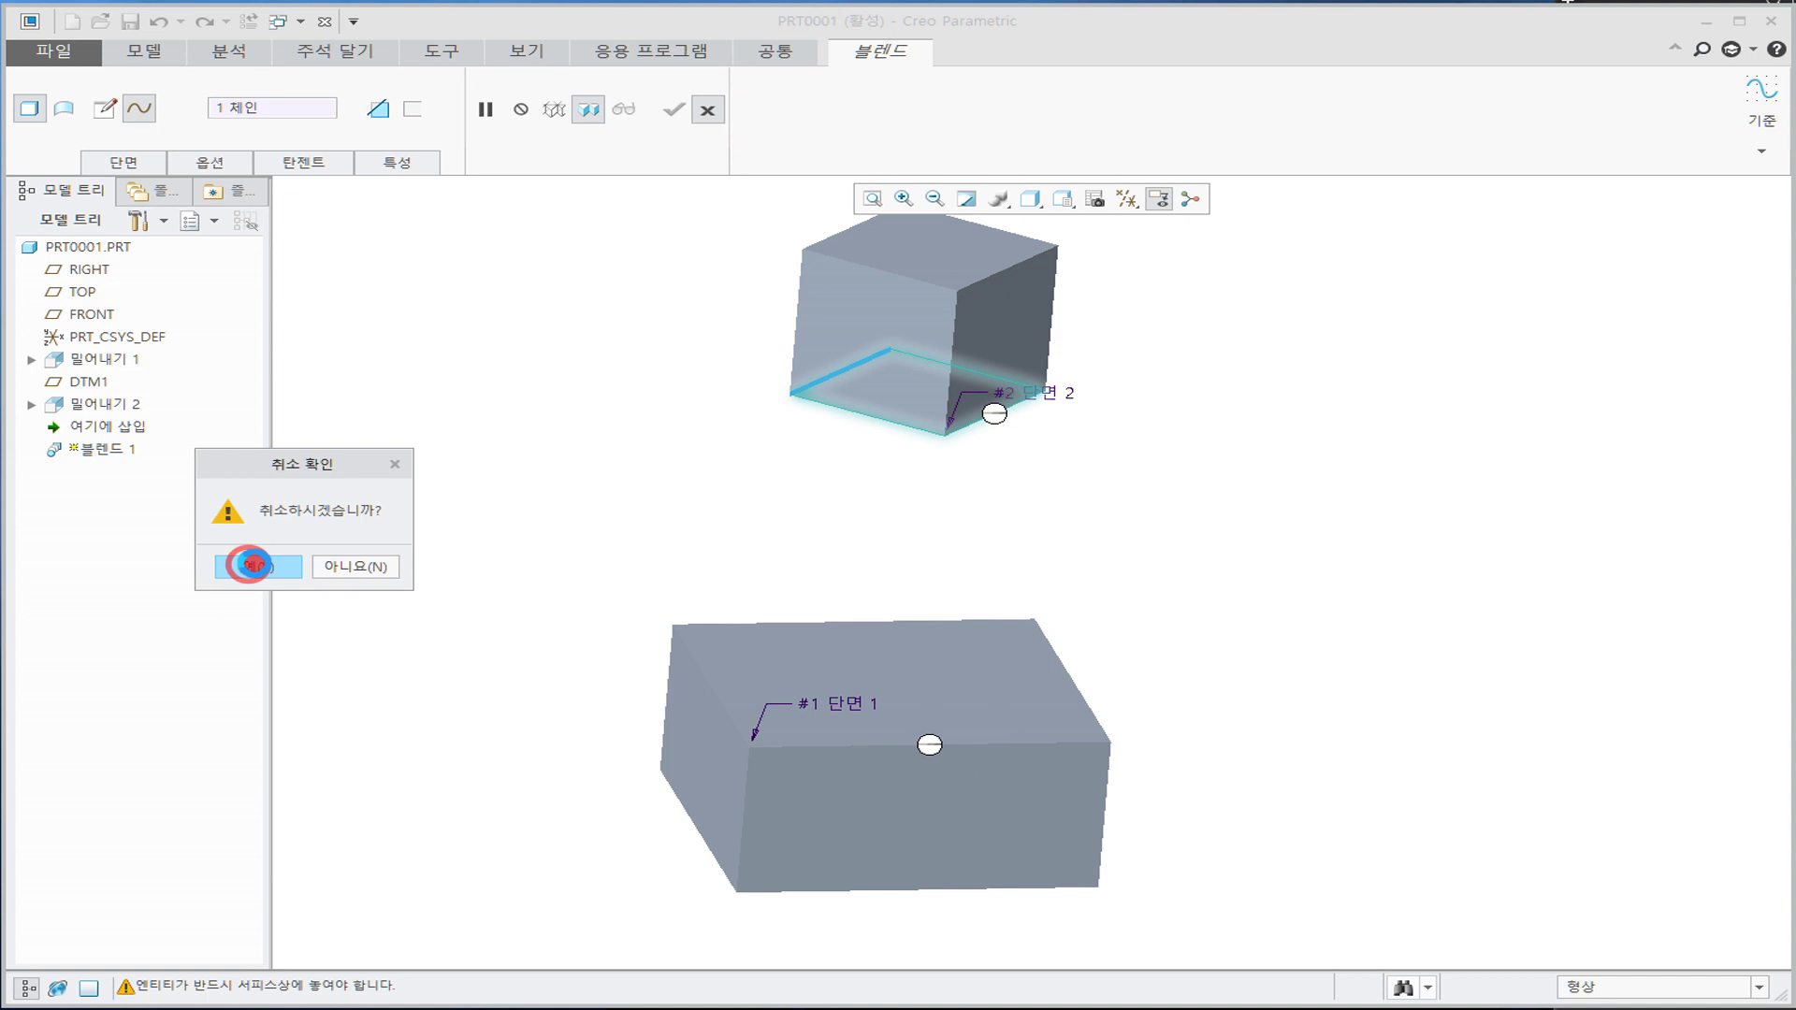
pyautogui.click(251, 567)
pyautogui.click(561, 561)
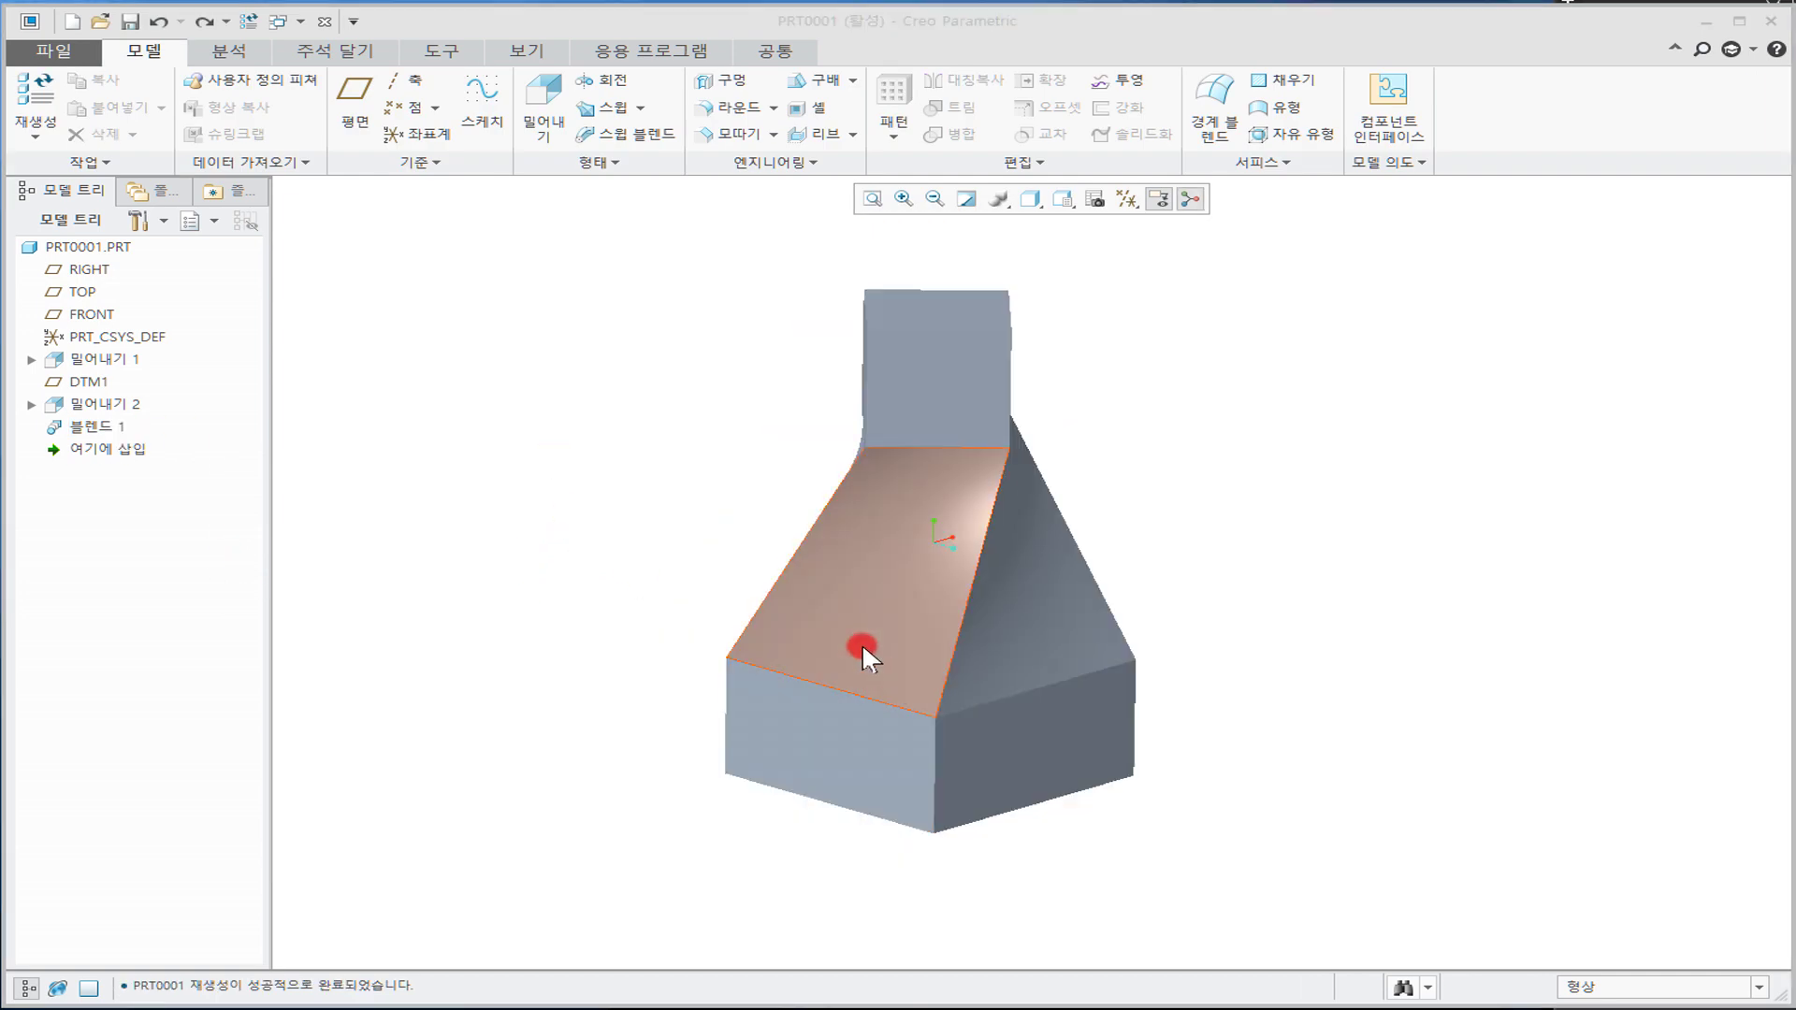
# Step: Reopen the blend's definition and set its blended surfaces to Straight between the two sections
pyautogui.keyDown('shift'); pyautogui.moveTo(877, 596); pyautogui.dragTo(810, 589, button='middle'); pyautogui.keyUp('shift')
pyautogui.click(110, 430)
pyautogui.rightClick(114, 432)
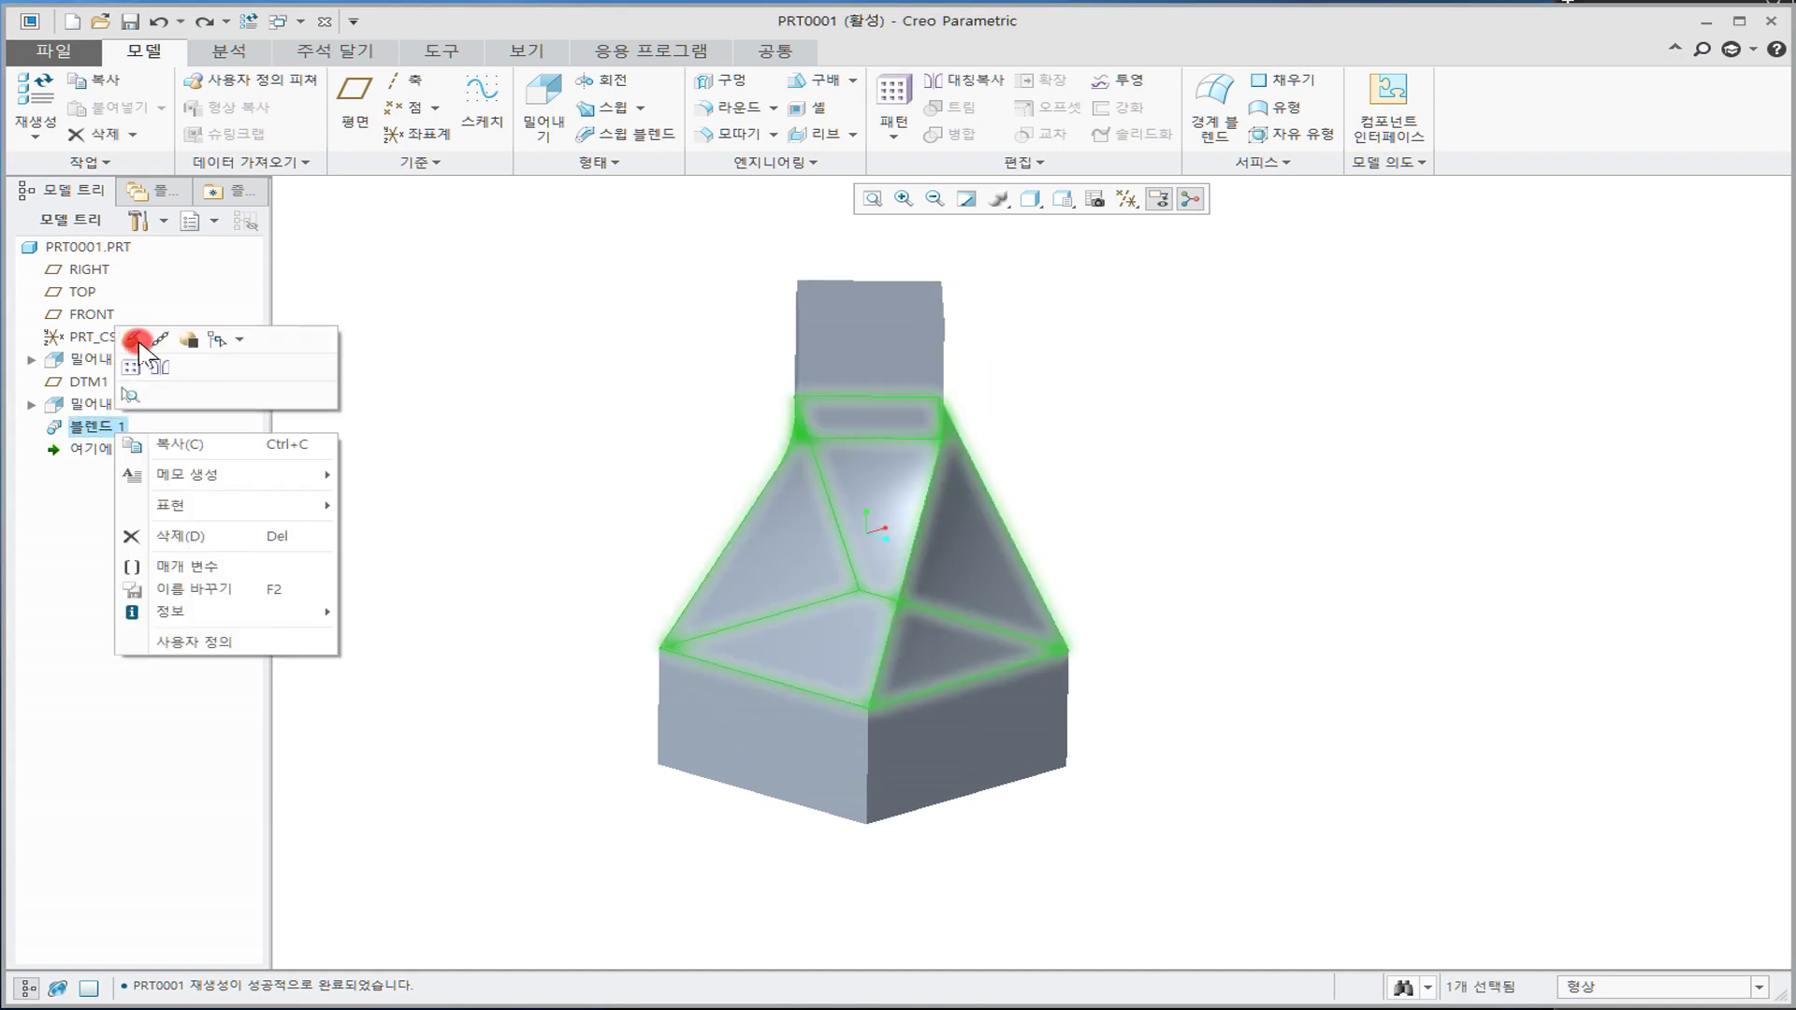
pyautogui.click(137, 341)
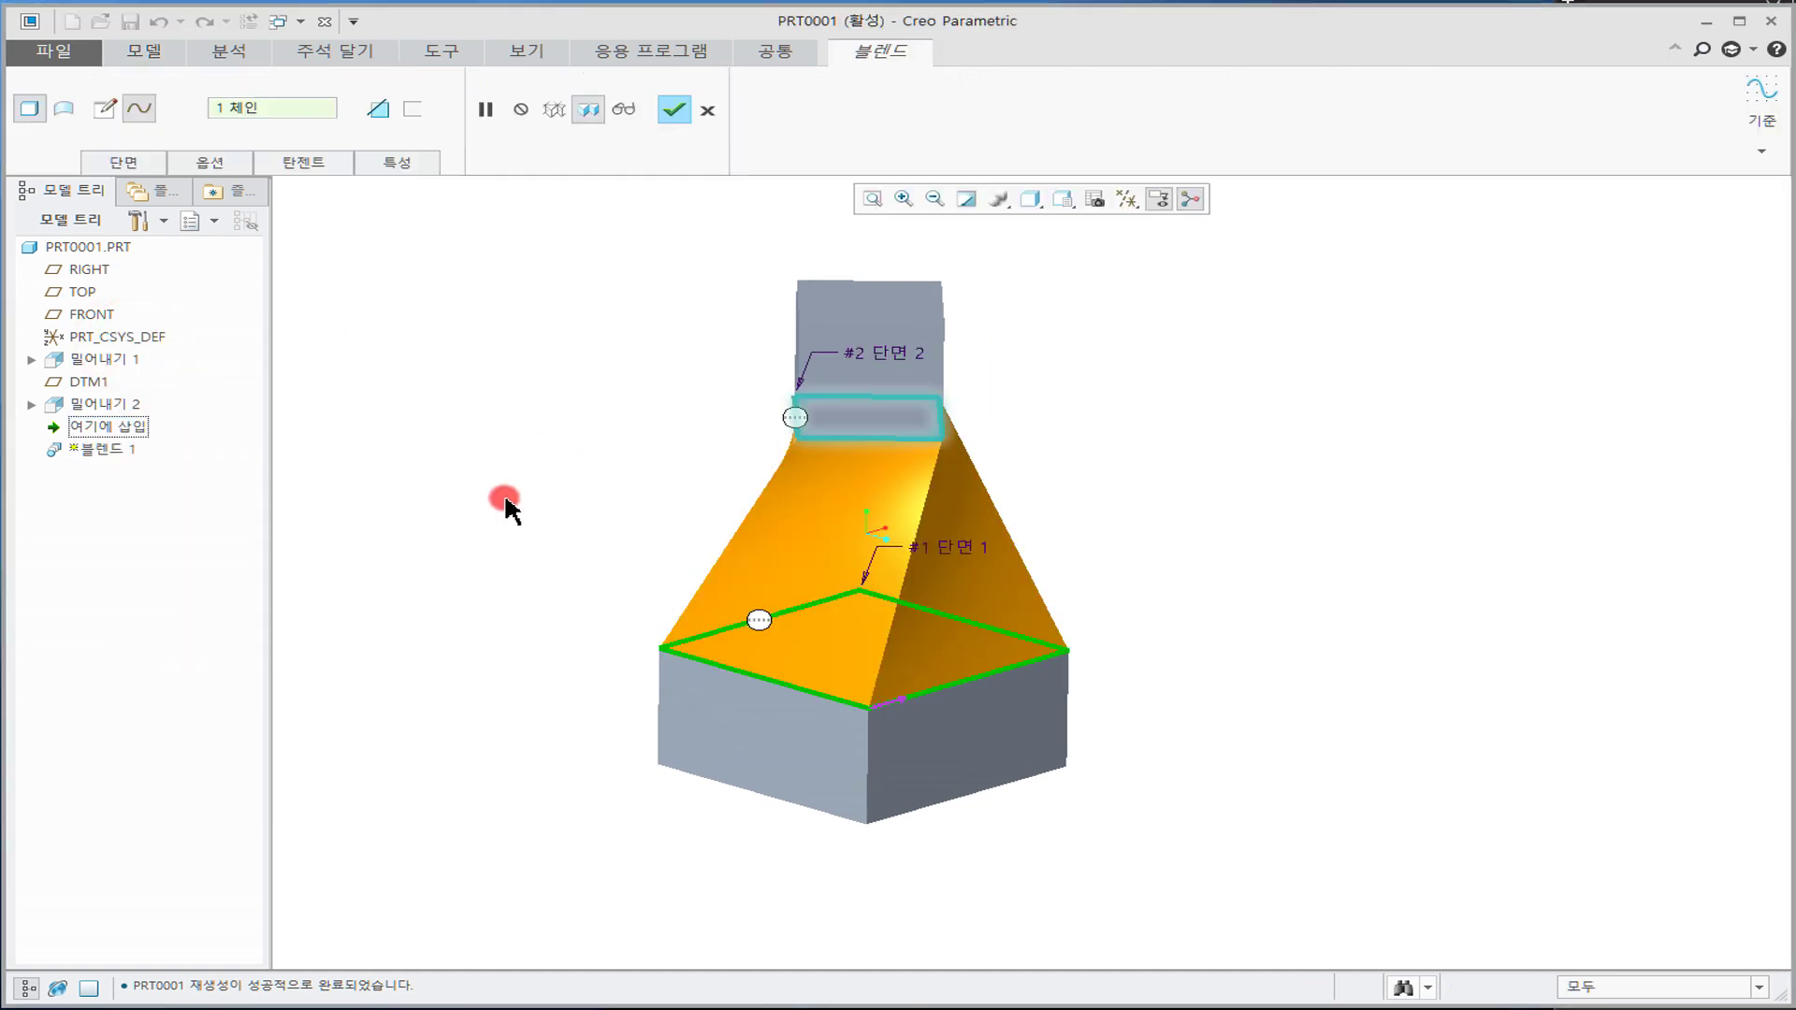
pyautogui.rightClick(756, 617)
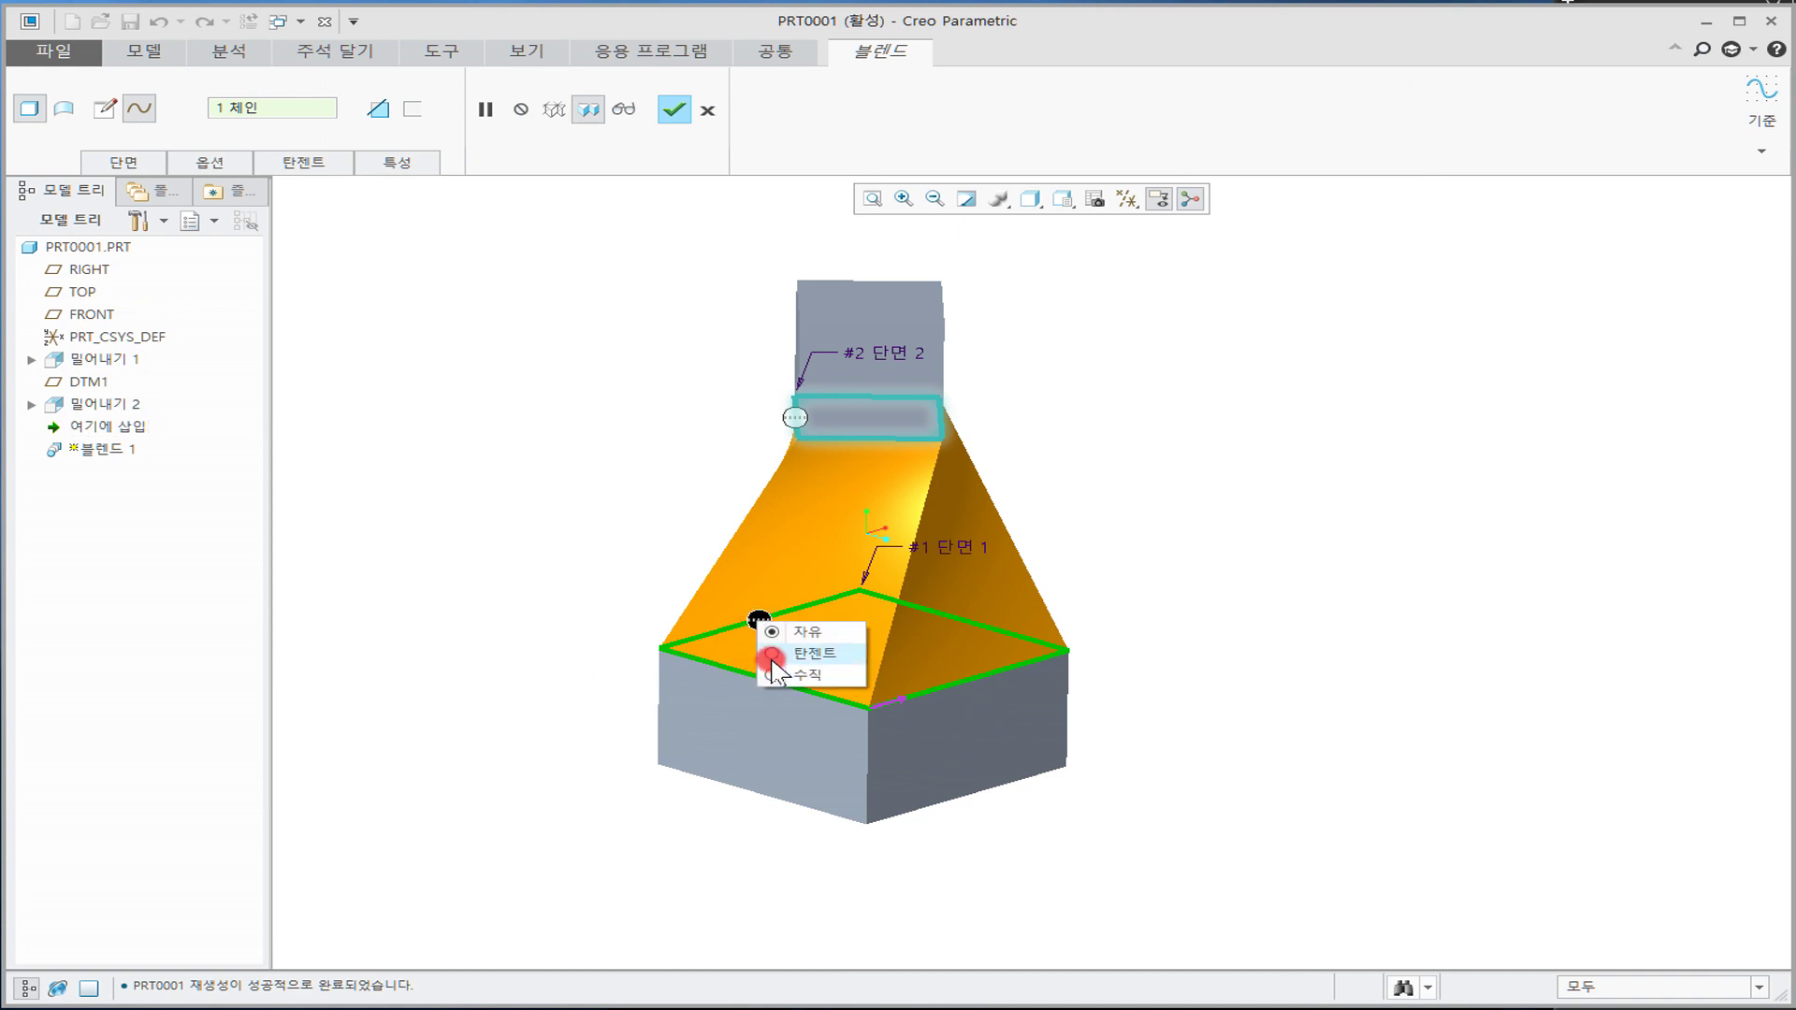
pyautogui.click(601, 574)
pyautogui.click(152, 161)
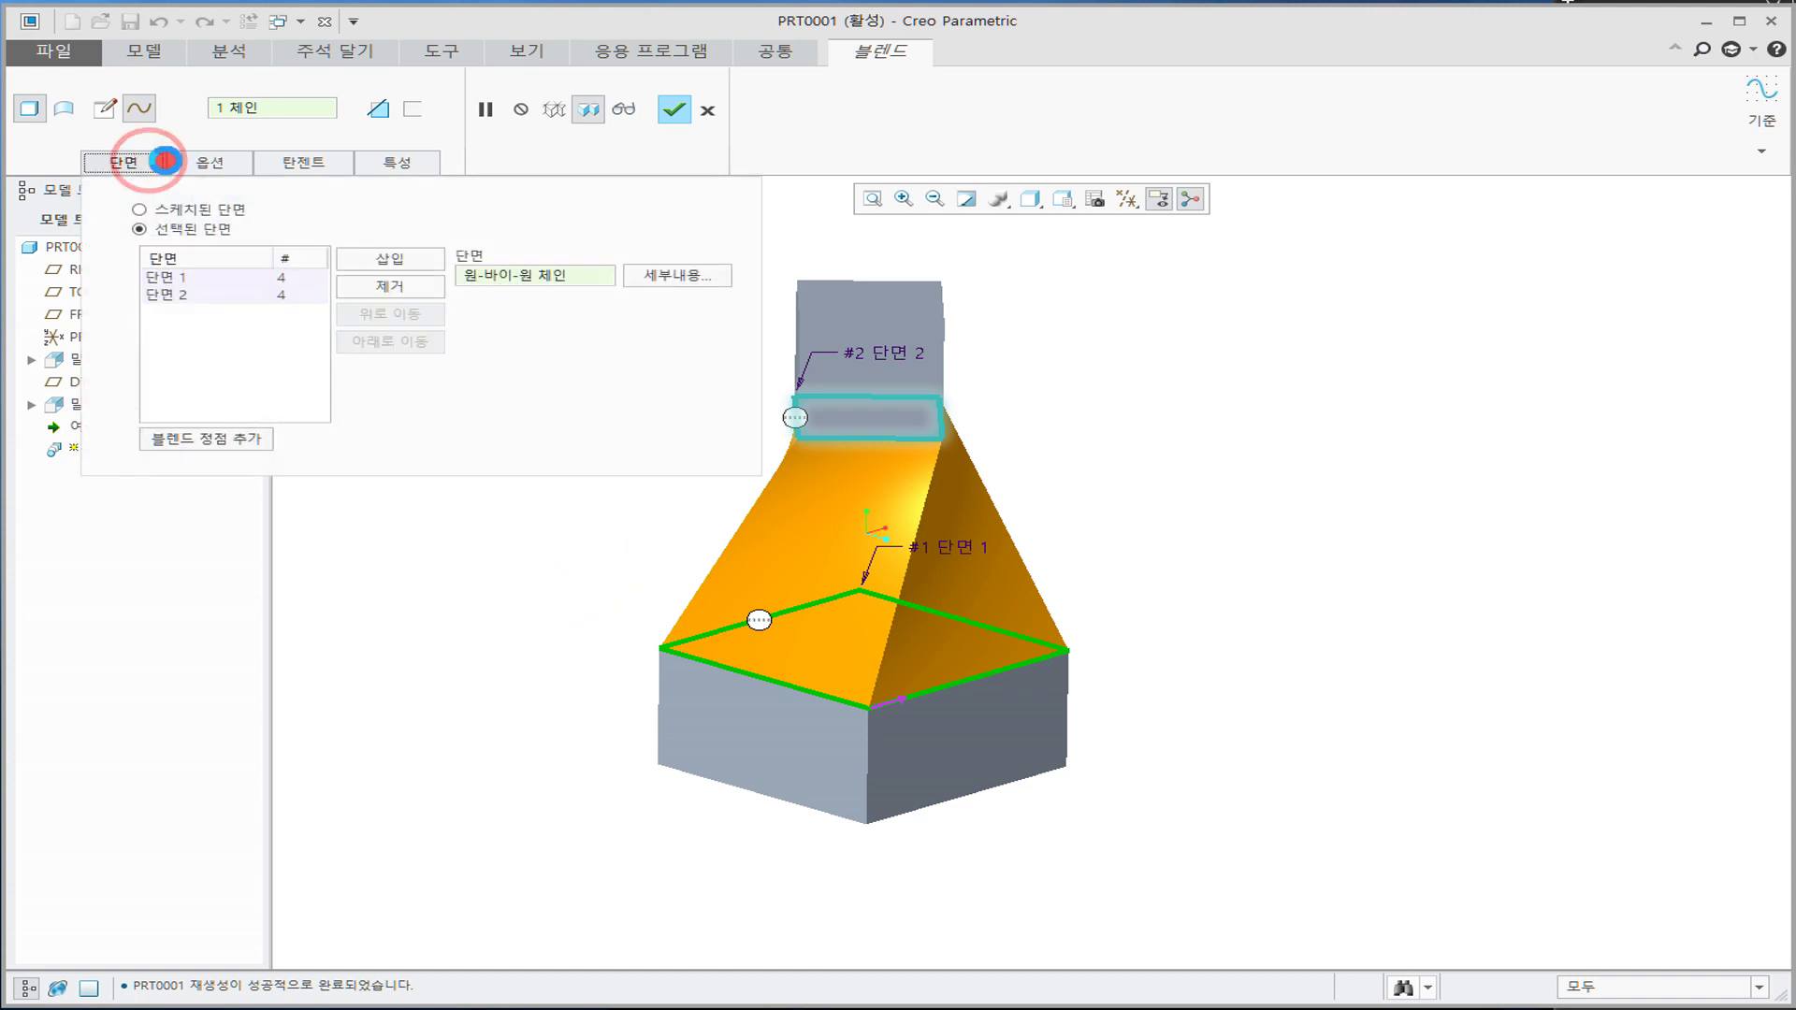
pyautogui.click(202, 163)
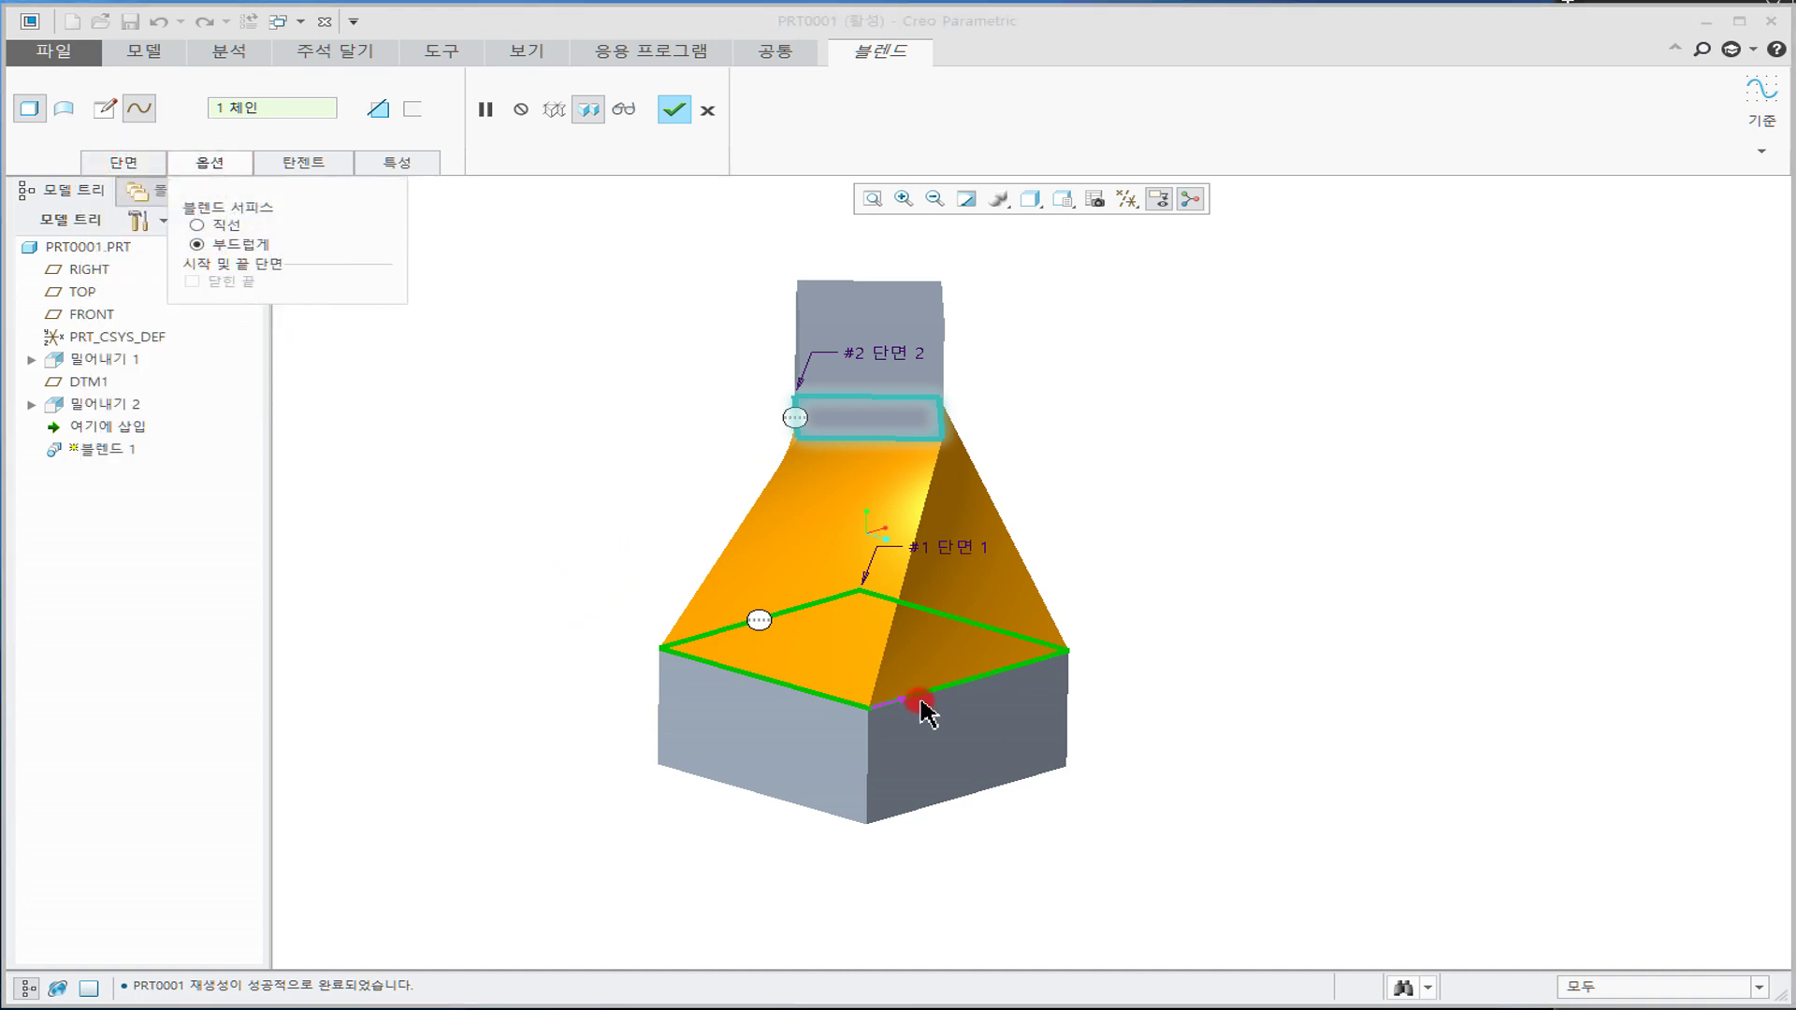
pyautogui.click(196, 225)
pyautogui.moveTo(1195, 561); pyautogui.dragTo(1110, 577, button='middle')
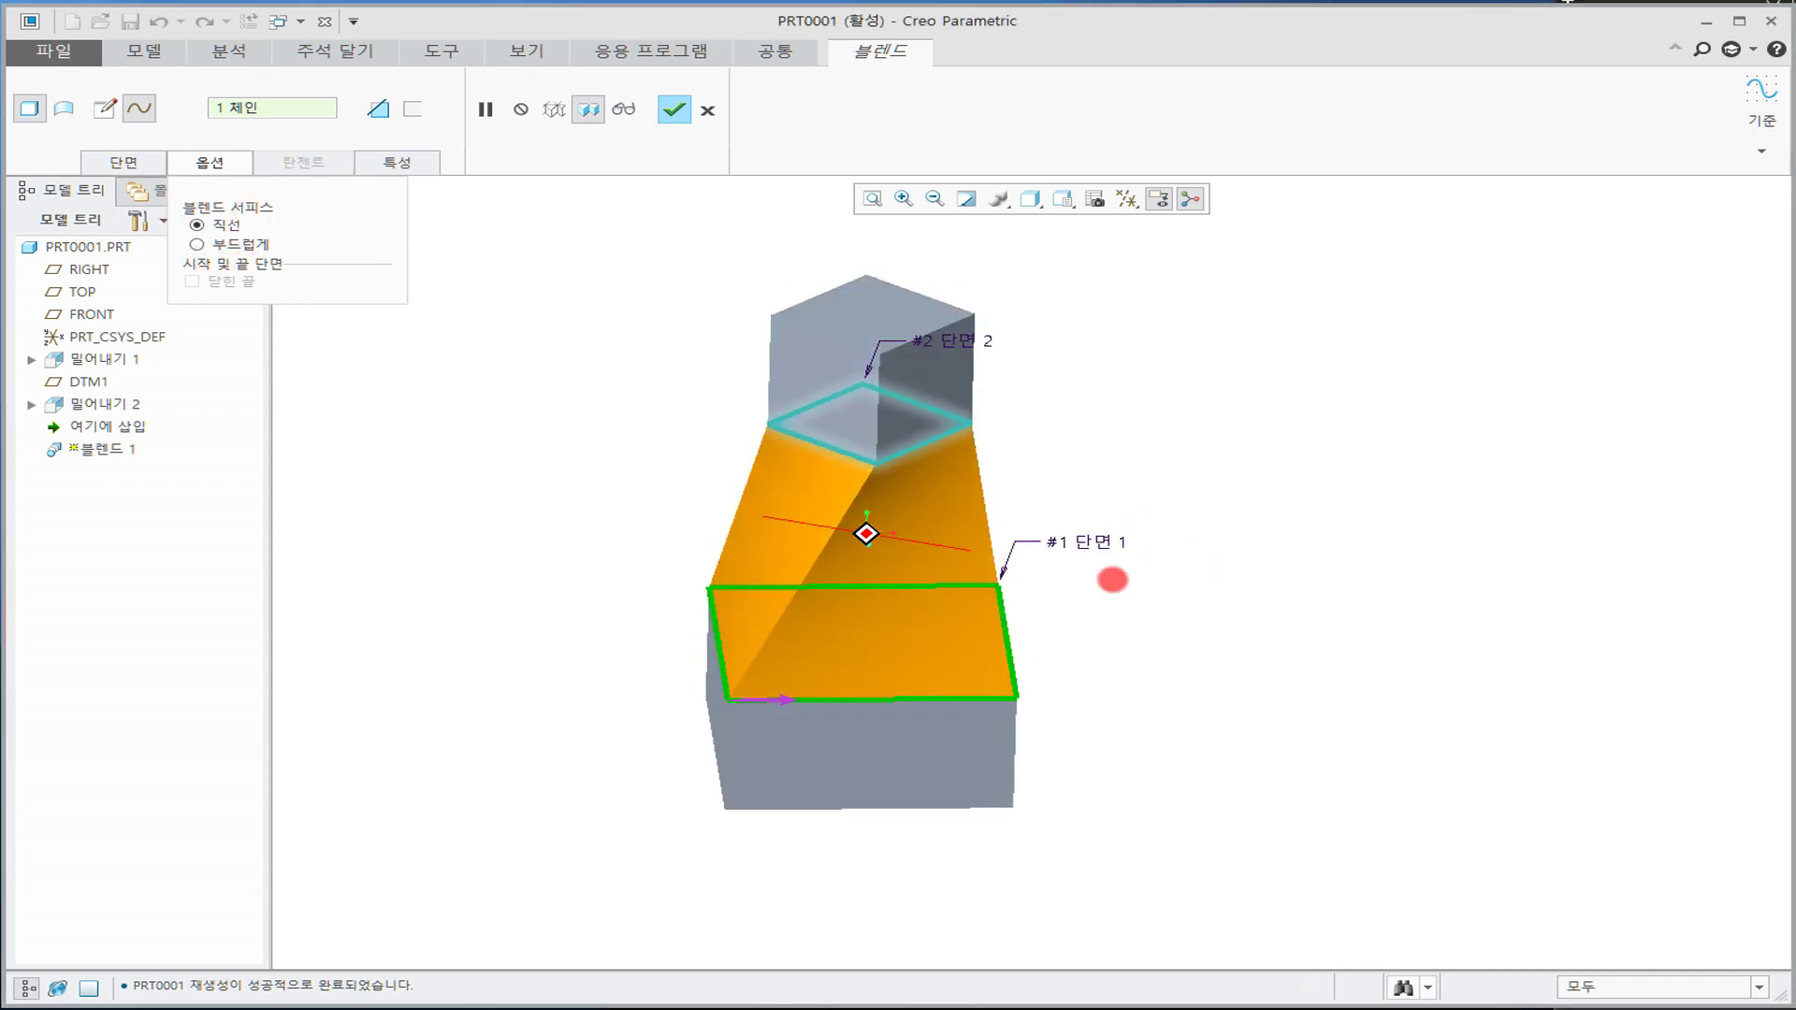
# Step: Set the blended surfaces to Smooth and choose a Tangent boundary condition at the first section on the base block
pyautogui.click(233, 245)
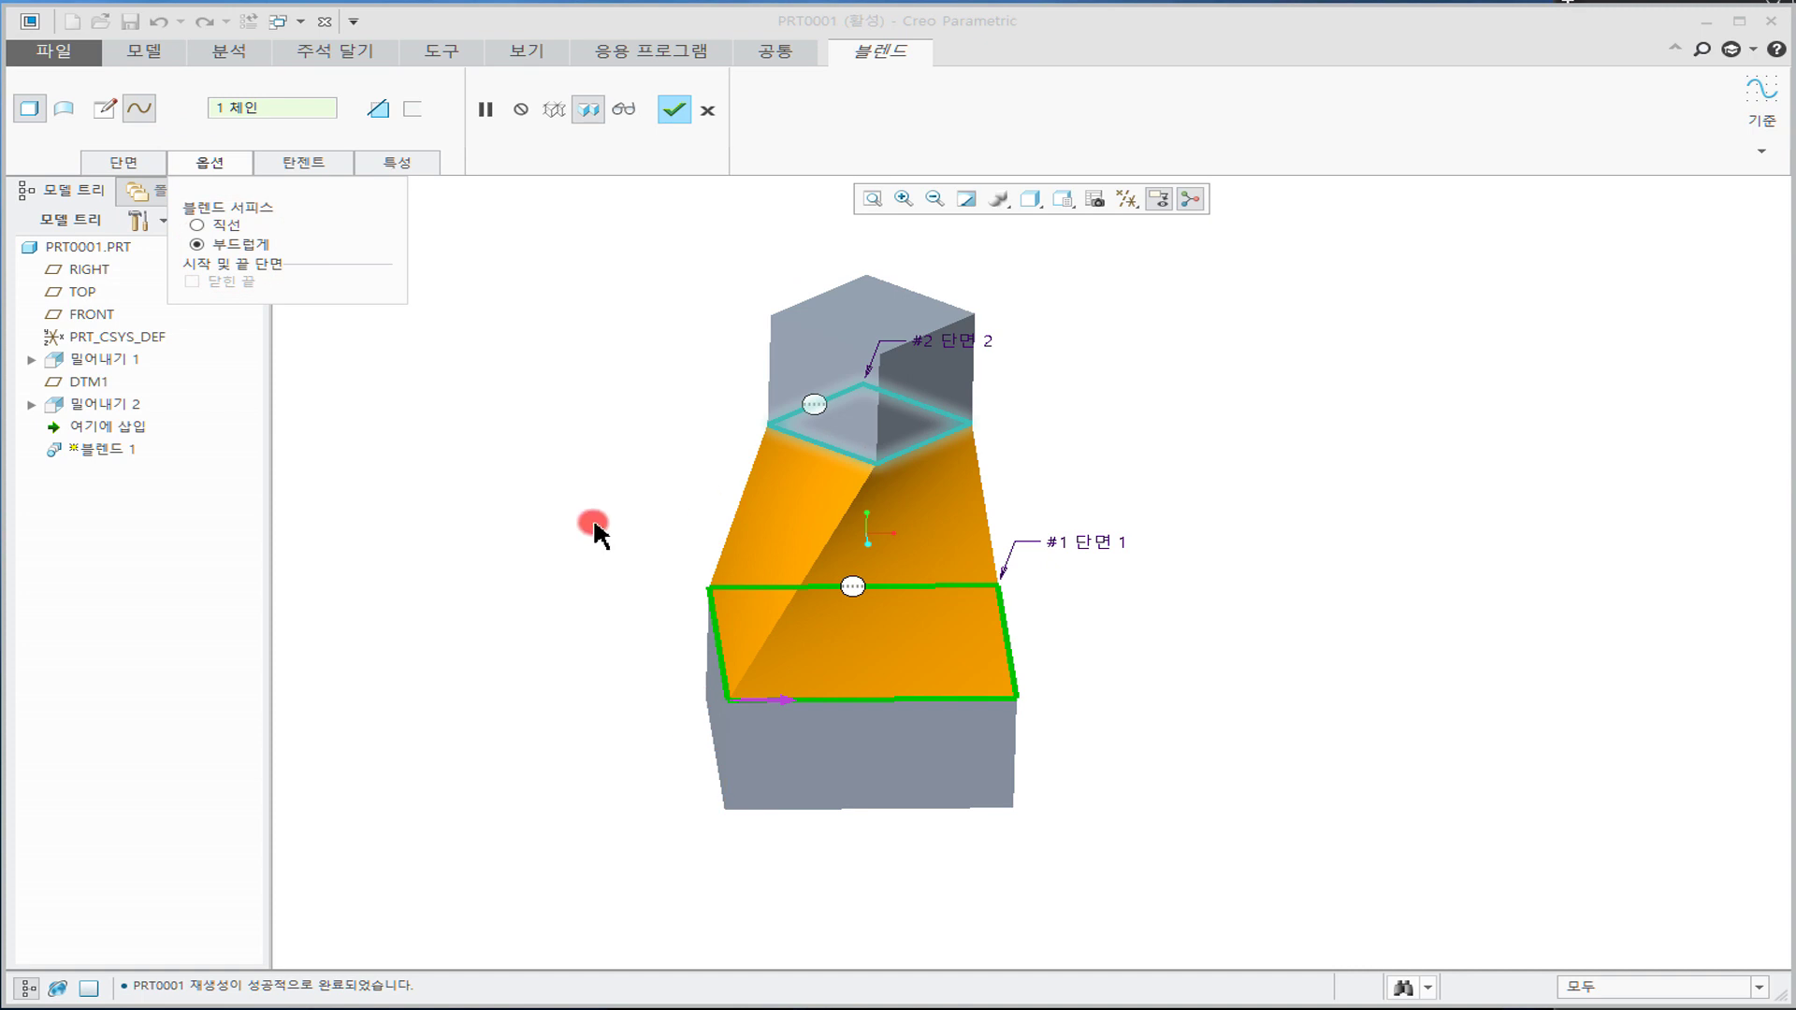
pyautogui.moveTo(599, 504); pyautogui.dragTo(711, 675, button='middle')
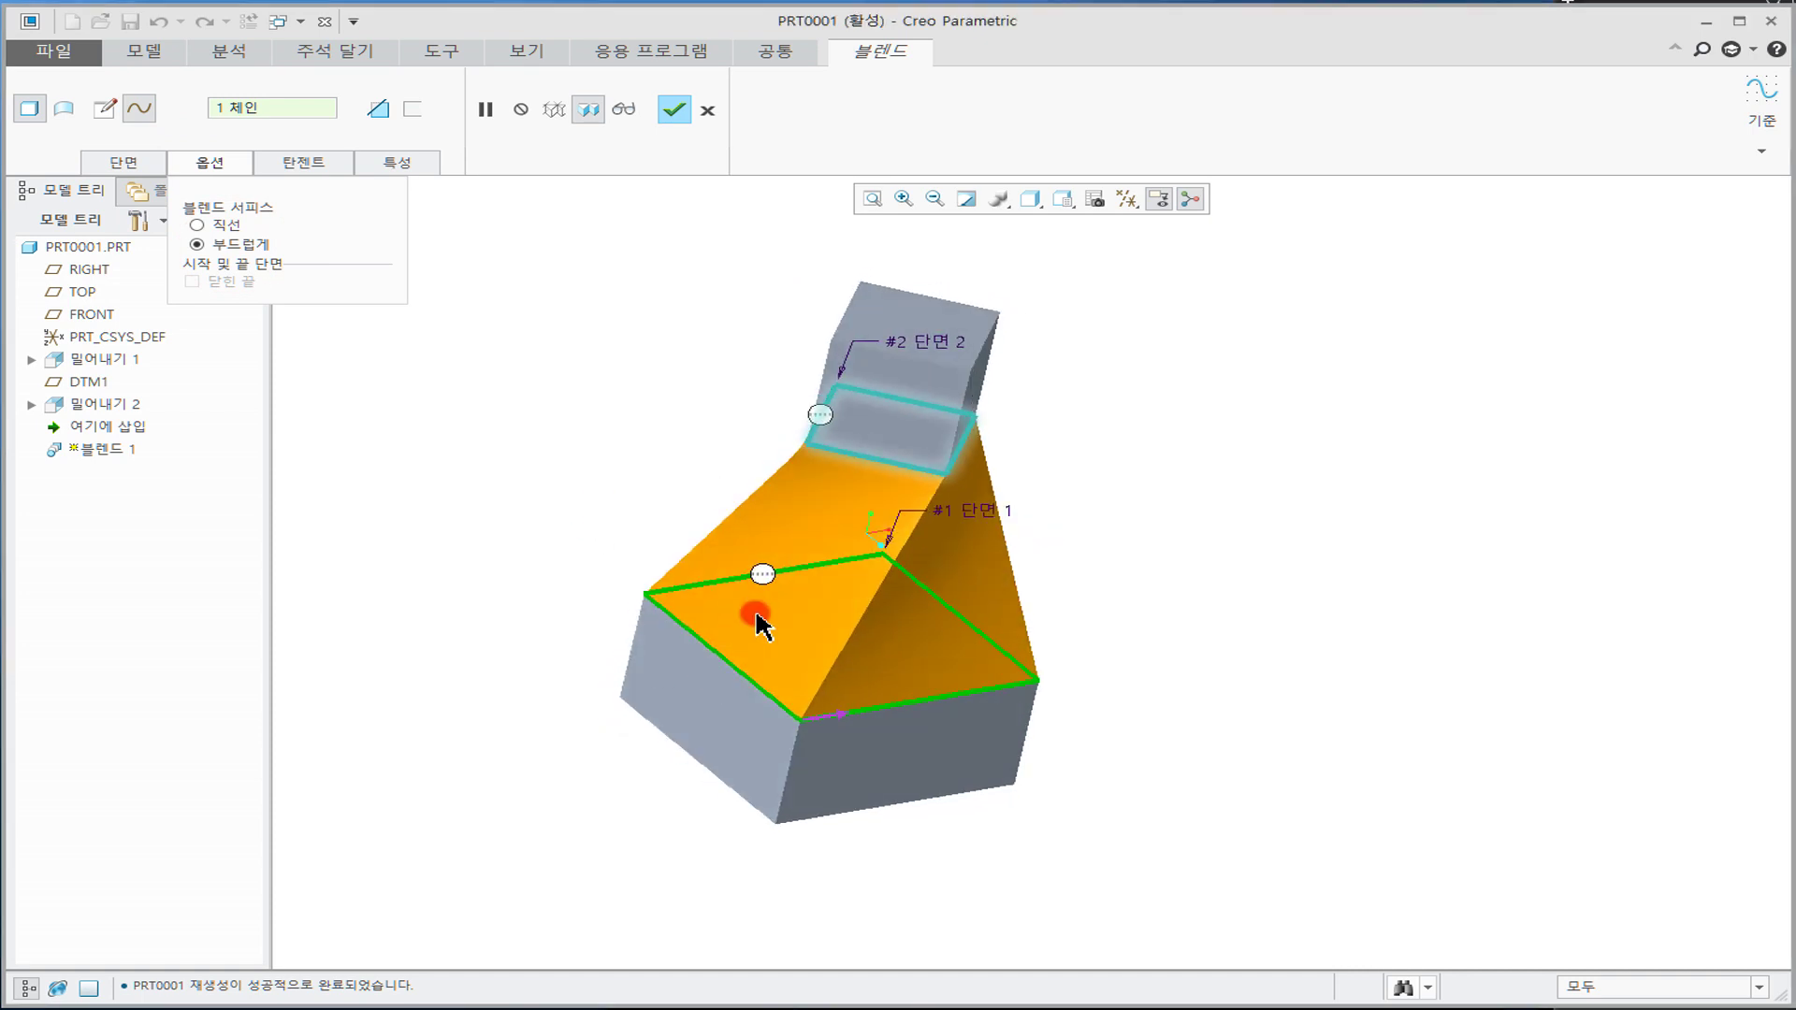
pyautogui.click(291, 182)
pyautogui.moveTo(827, 684); pyautogui.dragTo(909, 731, button='middle')
pyautogui.rightClick(904, 690)
pyautogui.click(963, 718)
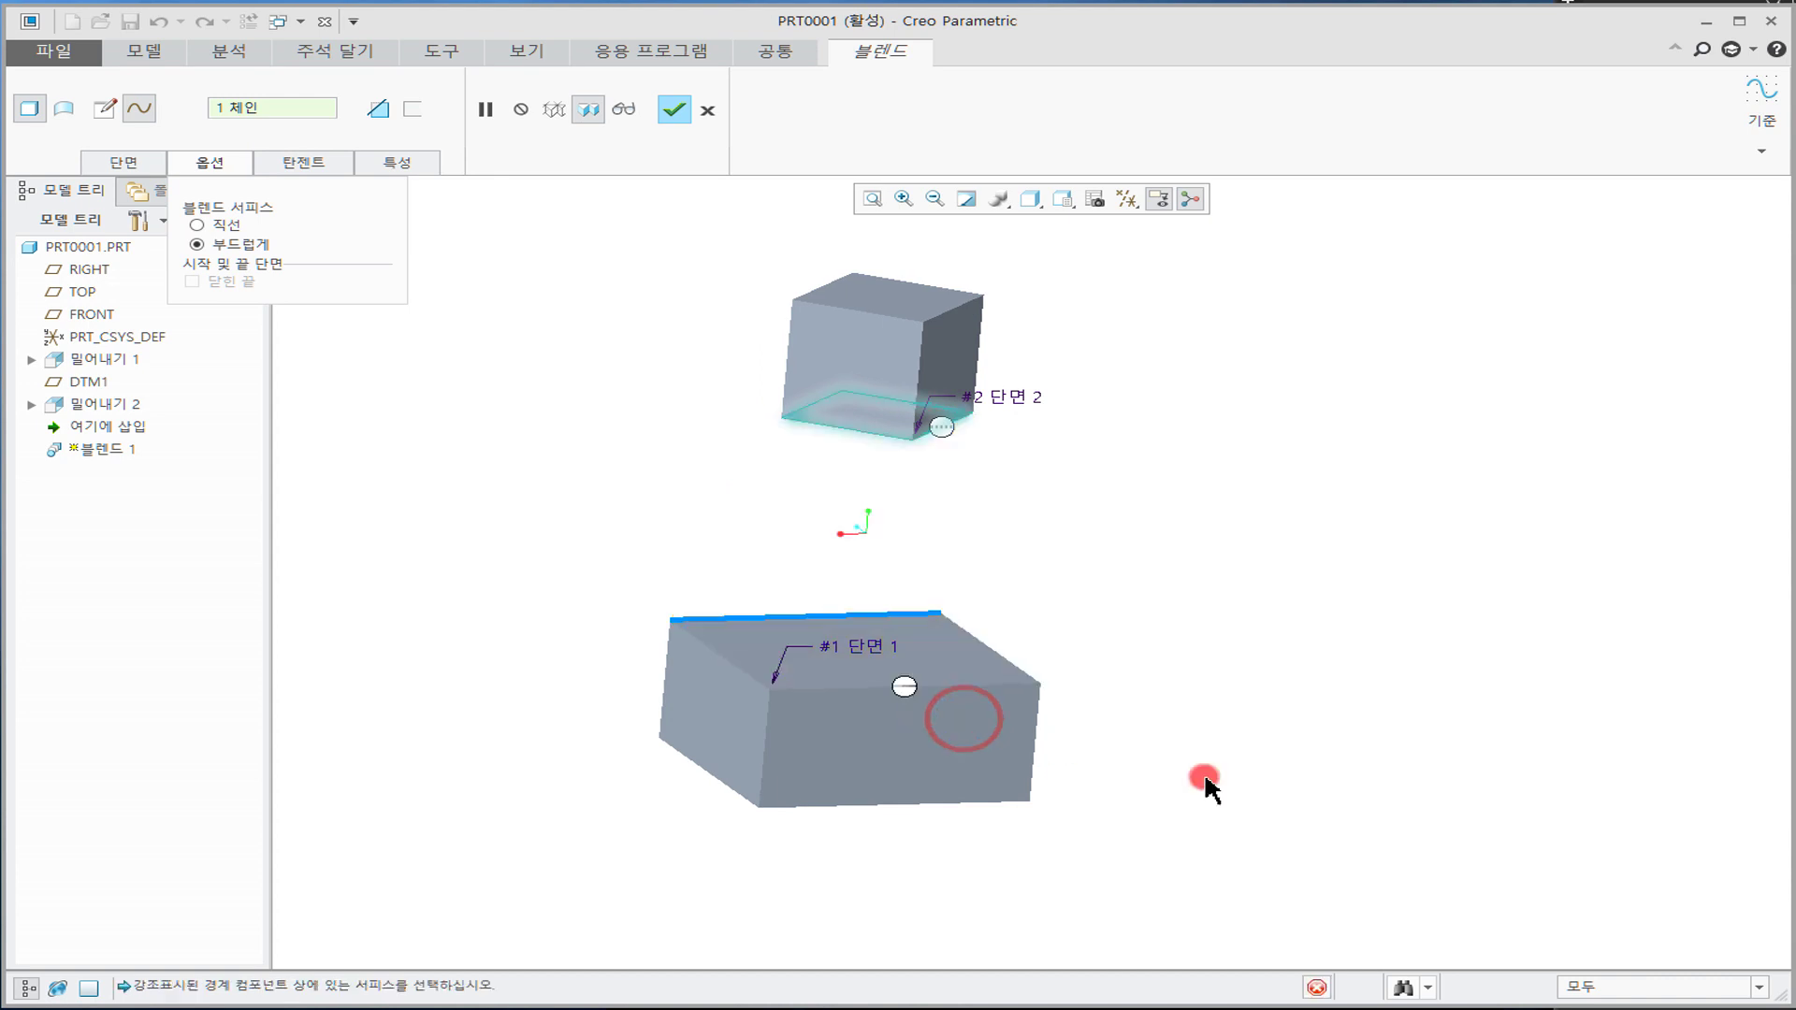
# Step: Assign the base block's four side faces as the first section's tangency references and accept the redefined blend
pyautogui.moveTo(801, 830); pyautogui.dragTo(990, 486, button='middle')
pyautogui.scroll(-3, 915, 692)
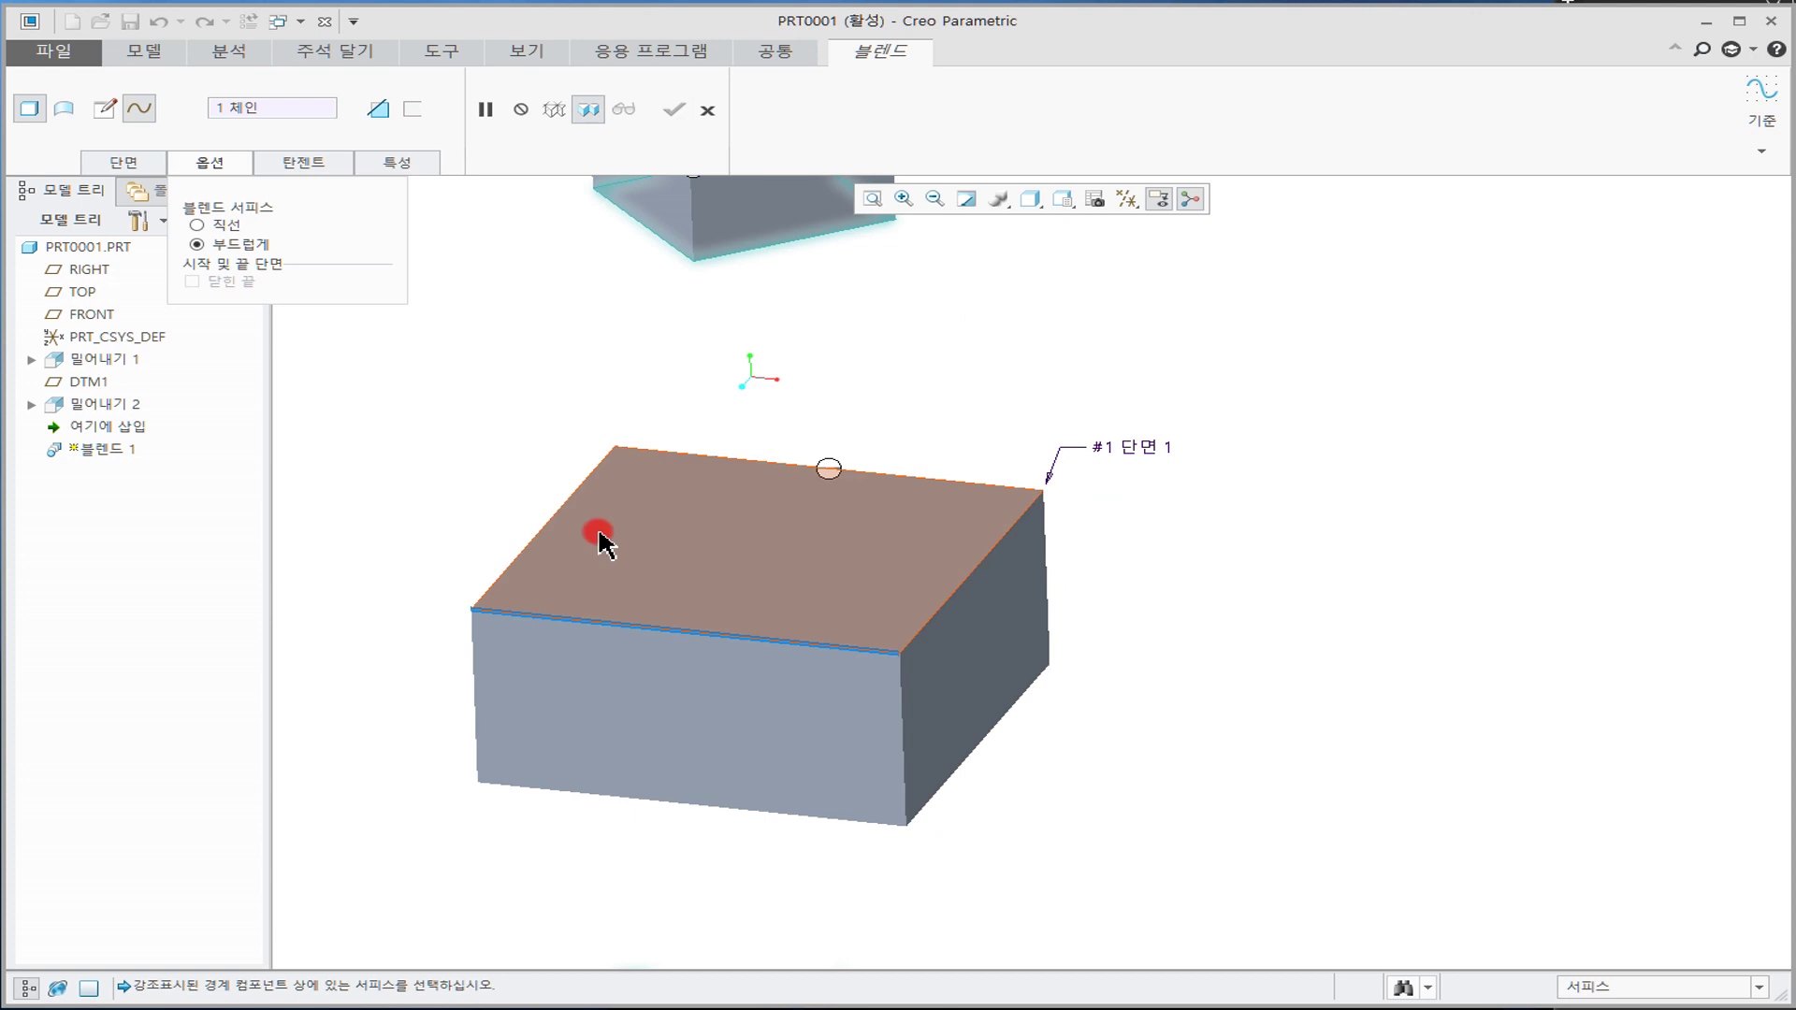
pyautogui.click(653, 712)
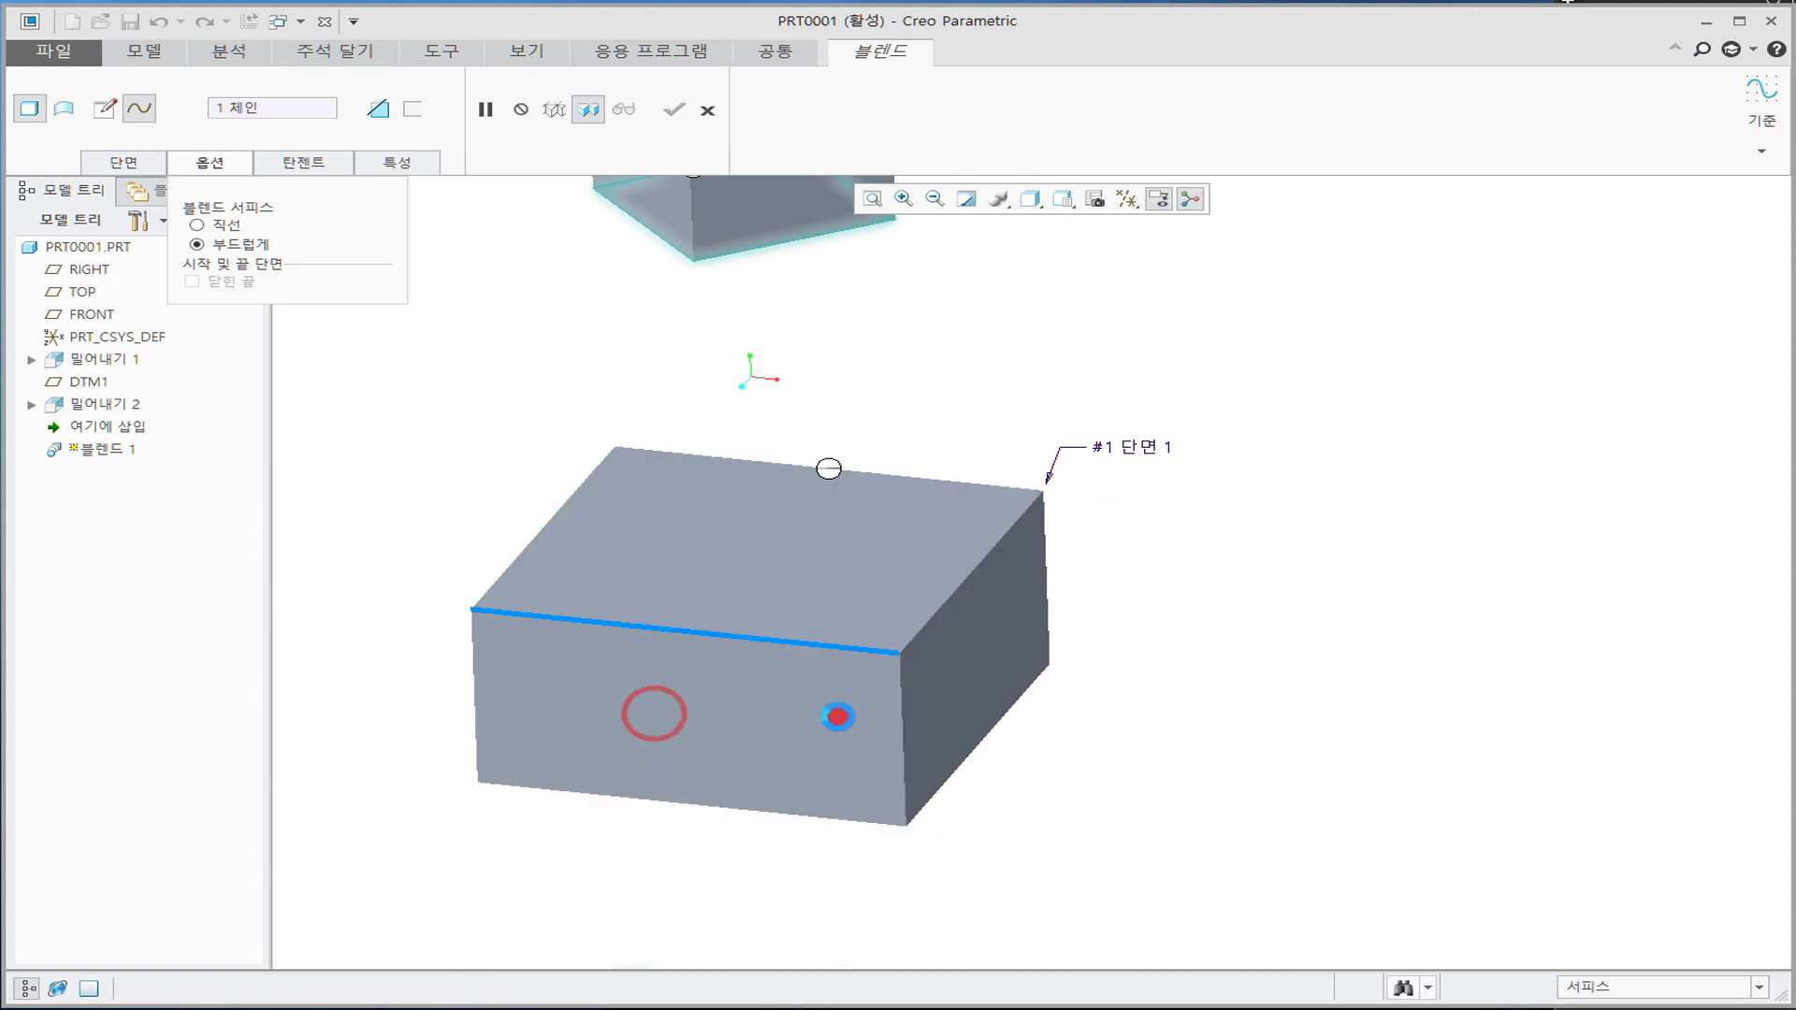
pyautogui.moveTo(1226, 729)
pyautogui.mouseDown(button='middle')
pyautogui.moveTo(1102, 674)
pyautogui.moveTo(1078, 714)
pyautogui.moveTo(1088, 610)
pyautogui.mouseUp(button='middle')
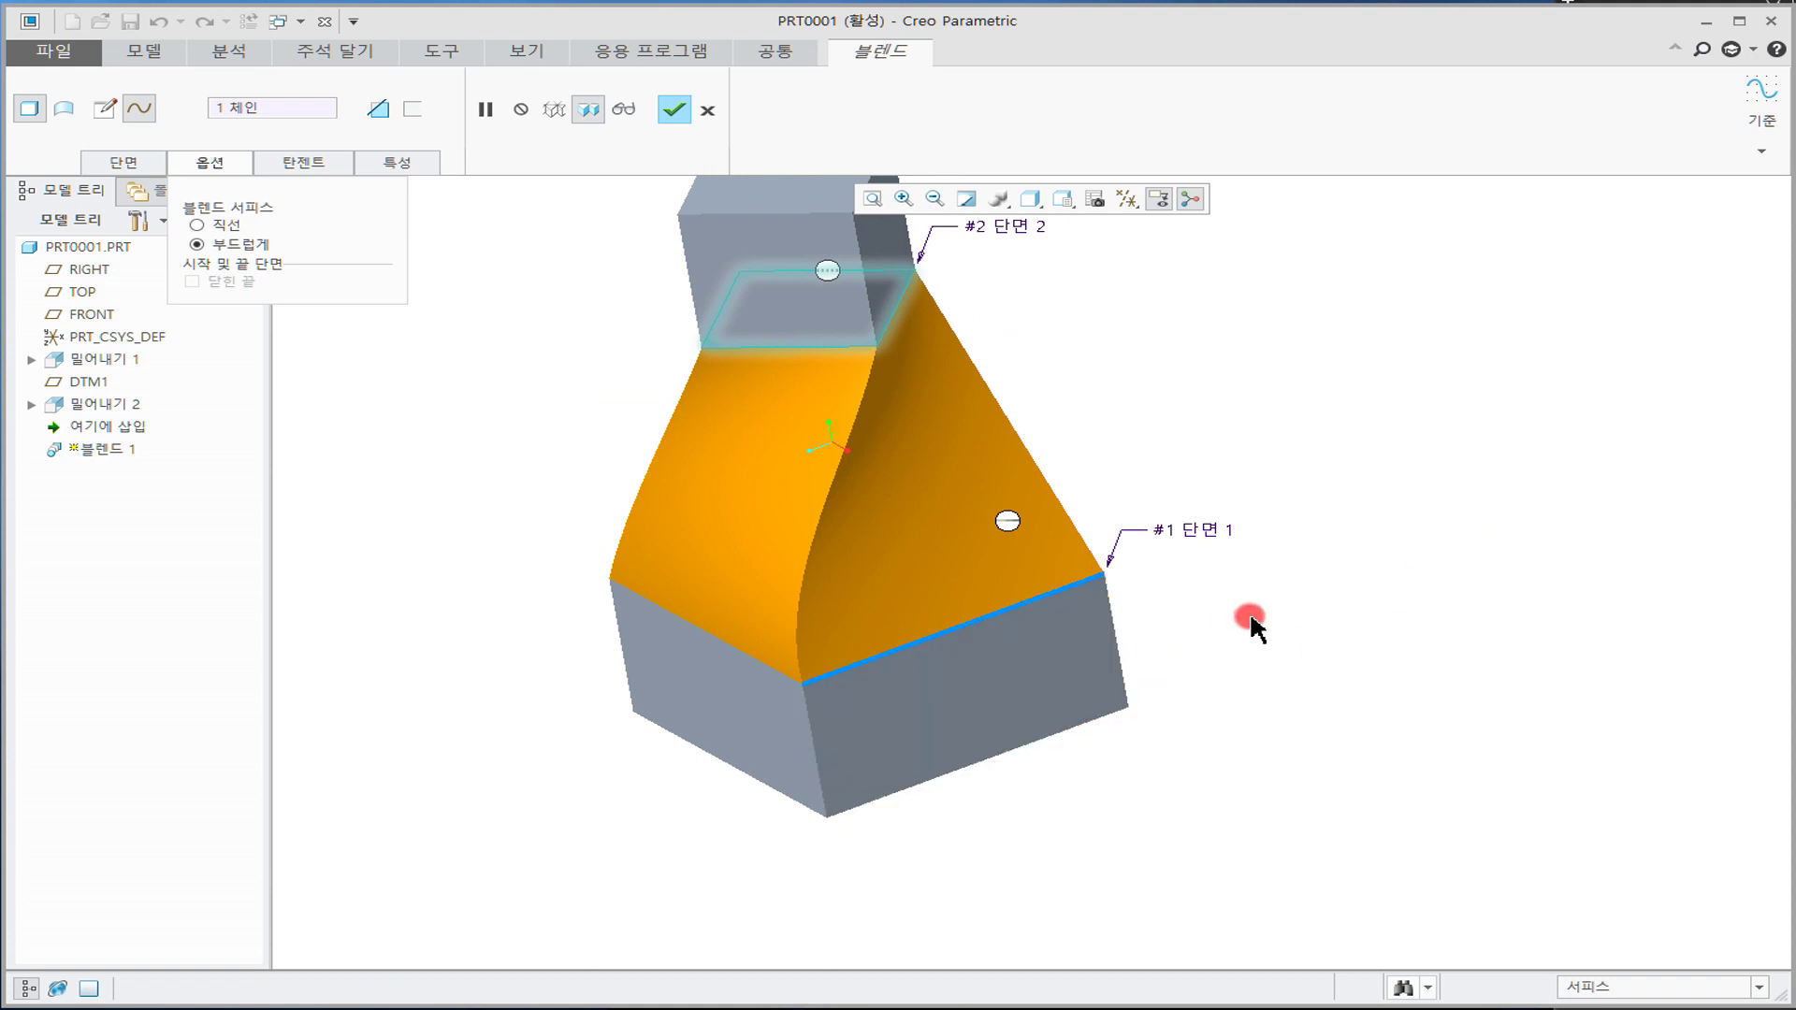
pyautogui.click(1058, 659)
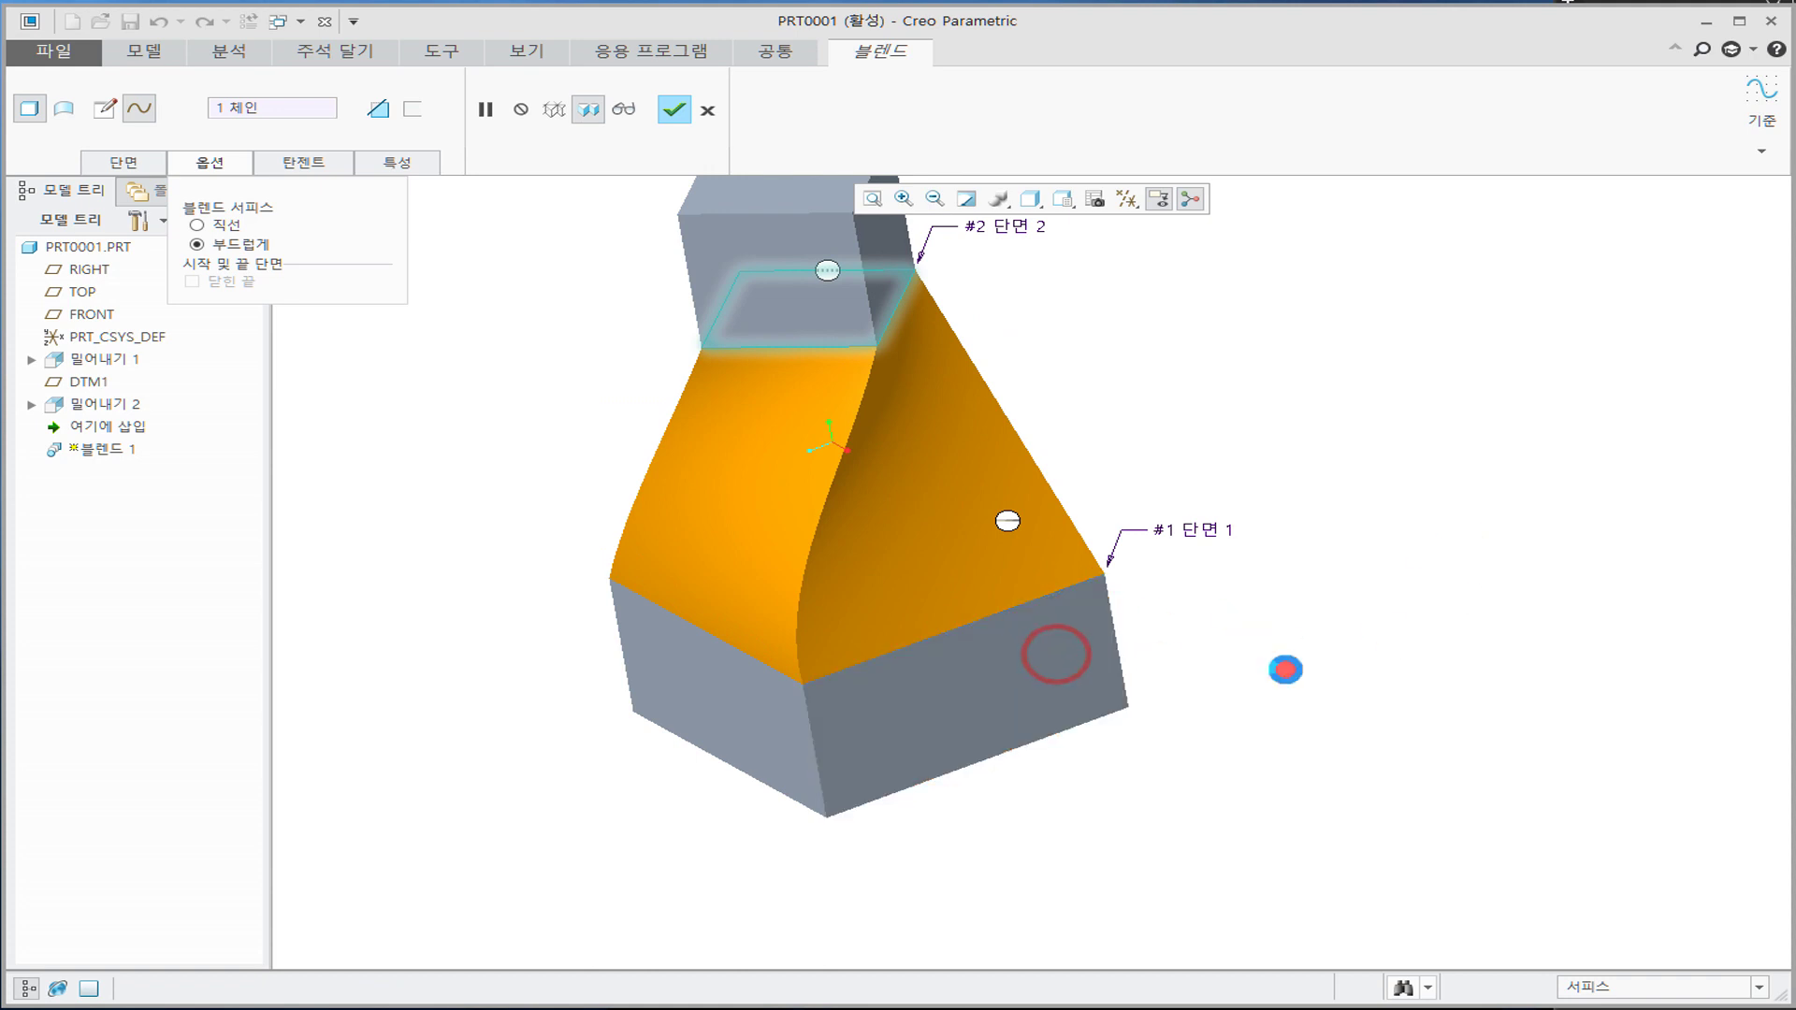
pyautogui.moveTo(1298, 676); pyautogui.dragTo(1278, 627, button='middle')
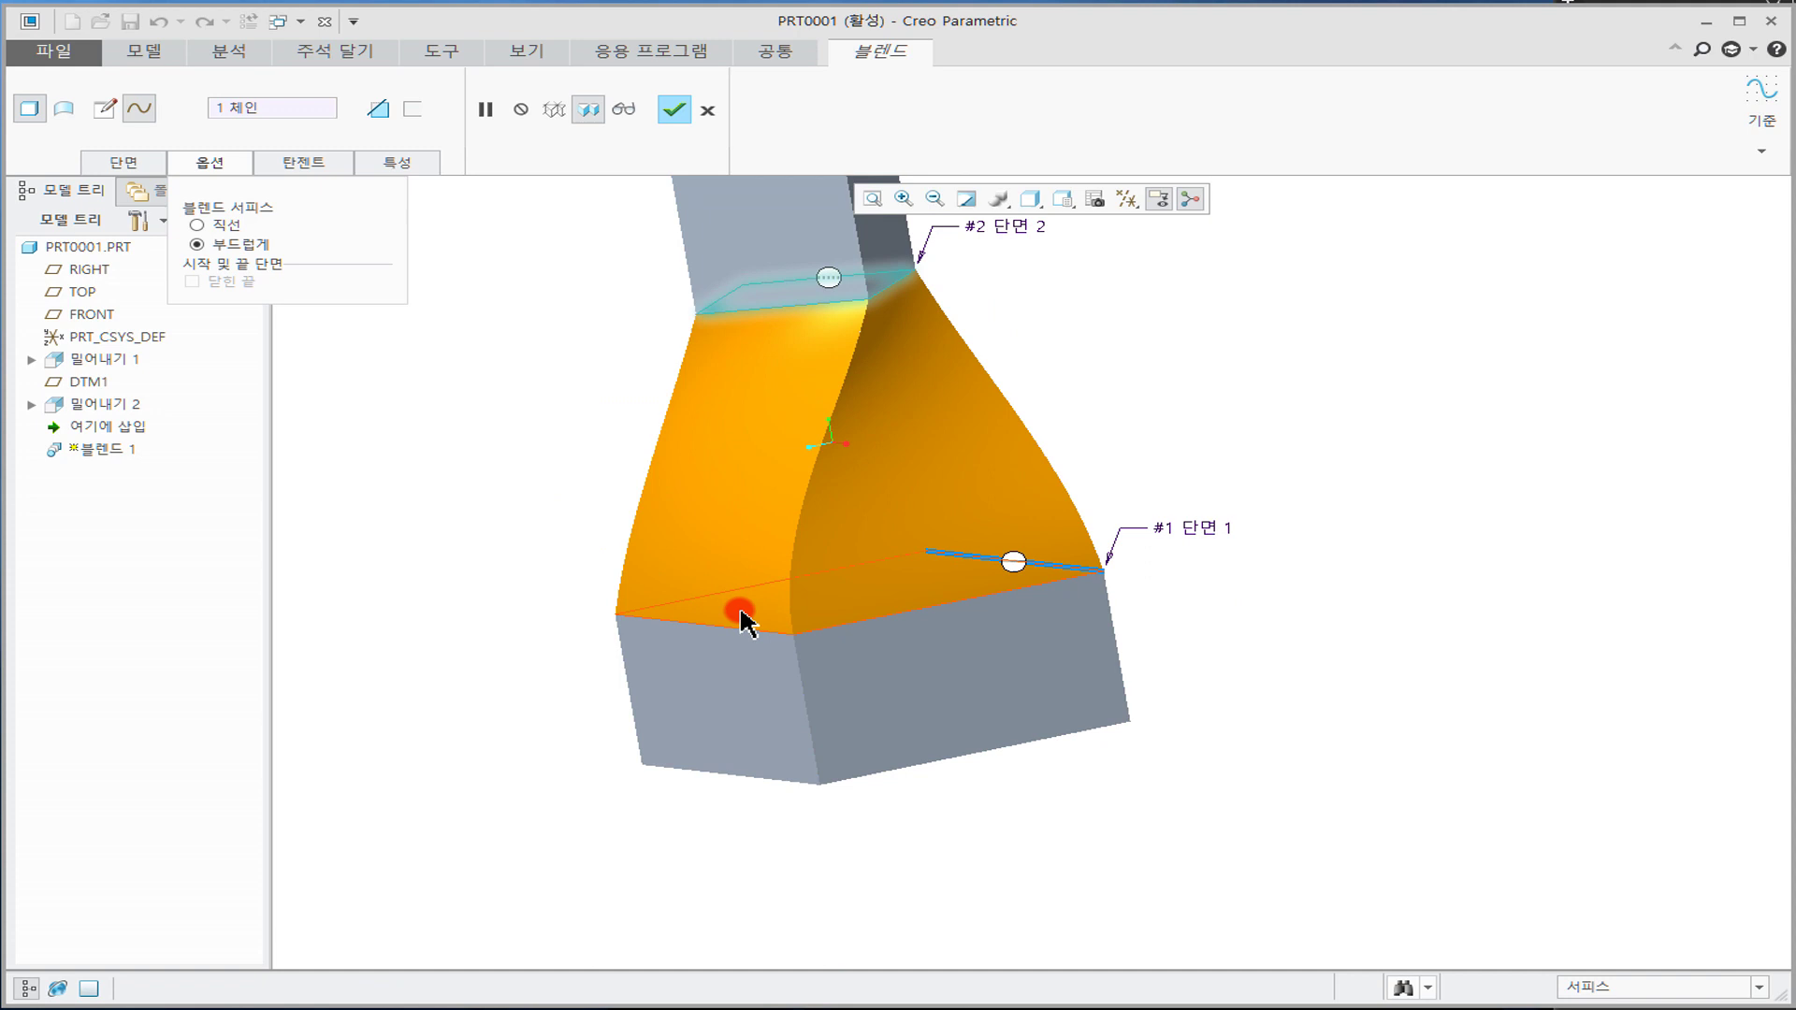
pyautogui.moveTo(1010, 645); pyautogui.dragTo(963, 665, button='middle')
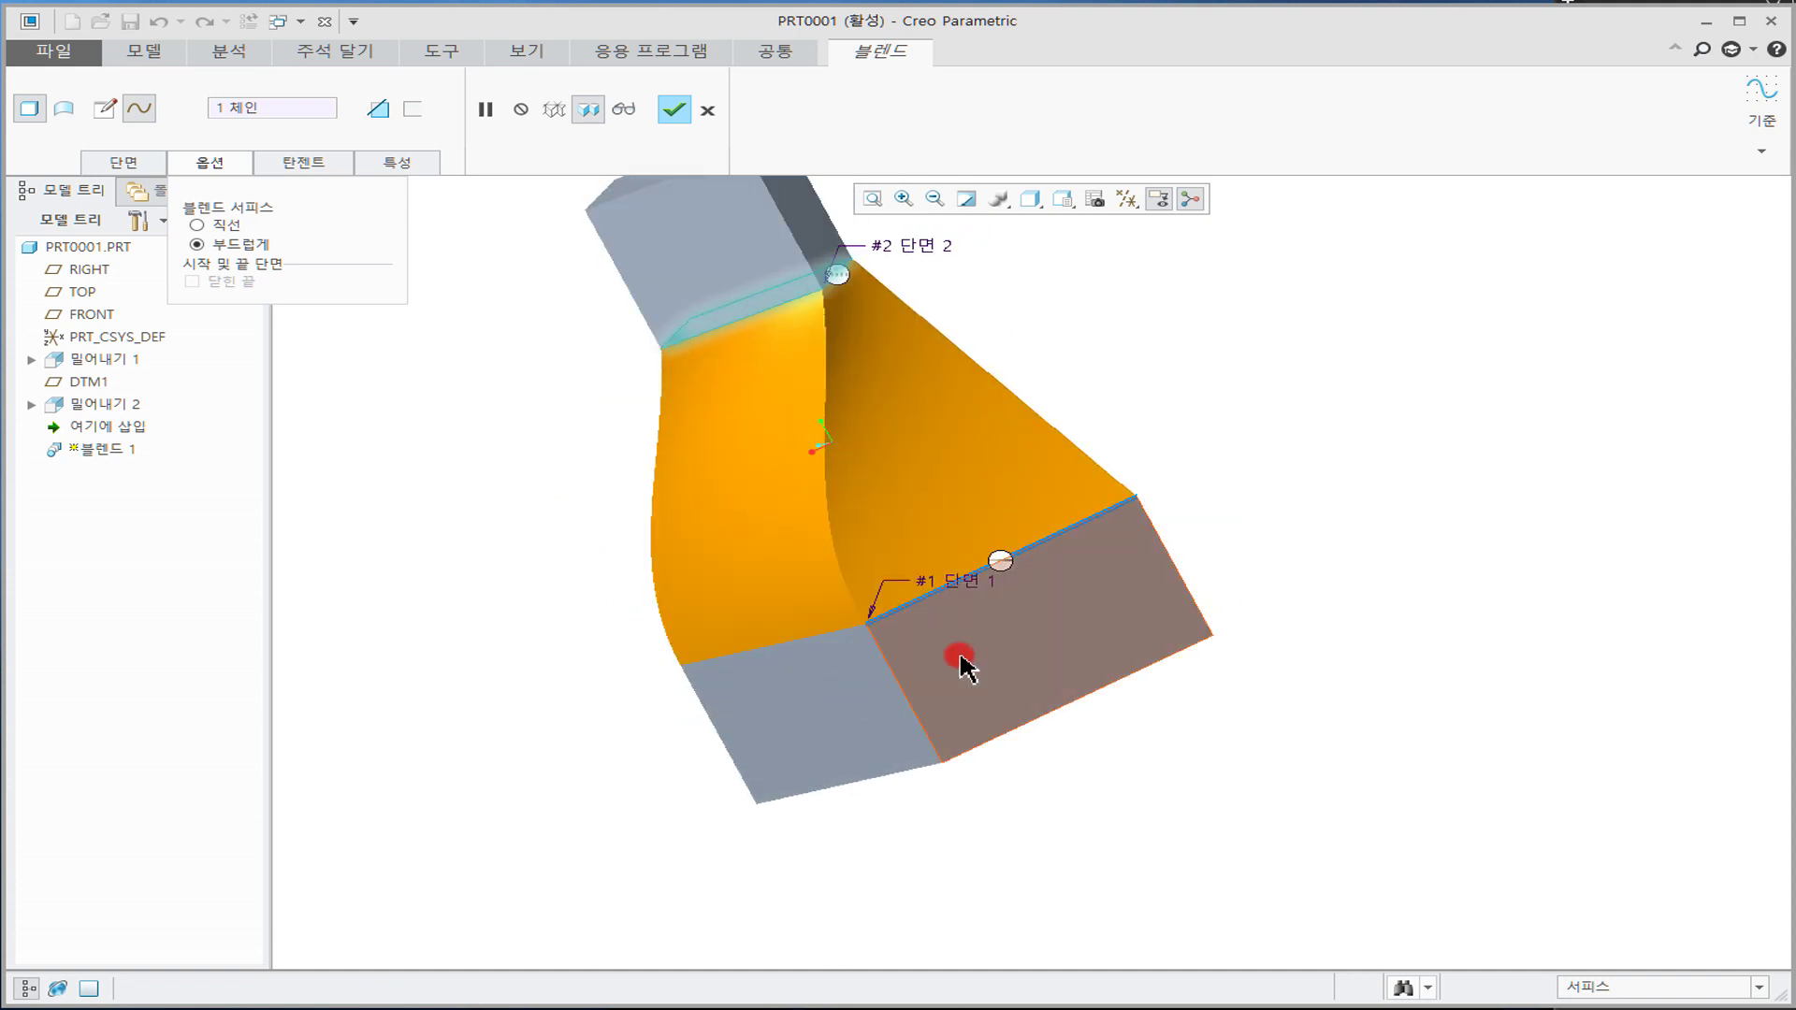
pyautogui.moveTo(1274, 669); pyautogui.dragTo(1113, 628, button='middle')
pyautogui.click(1113, 629)
pyautogui.moveTo(1283, 698); pyautogui.dragTo(1132, 463, button='middle')
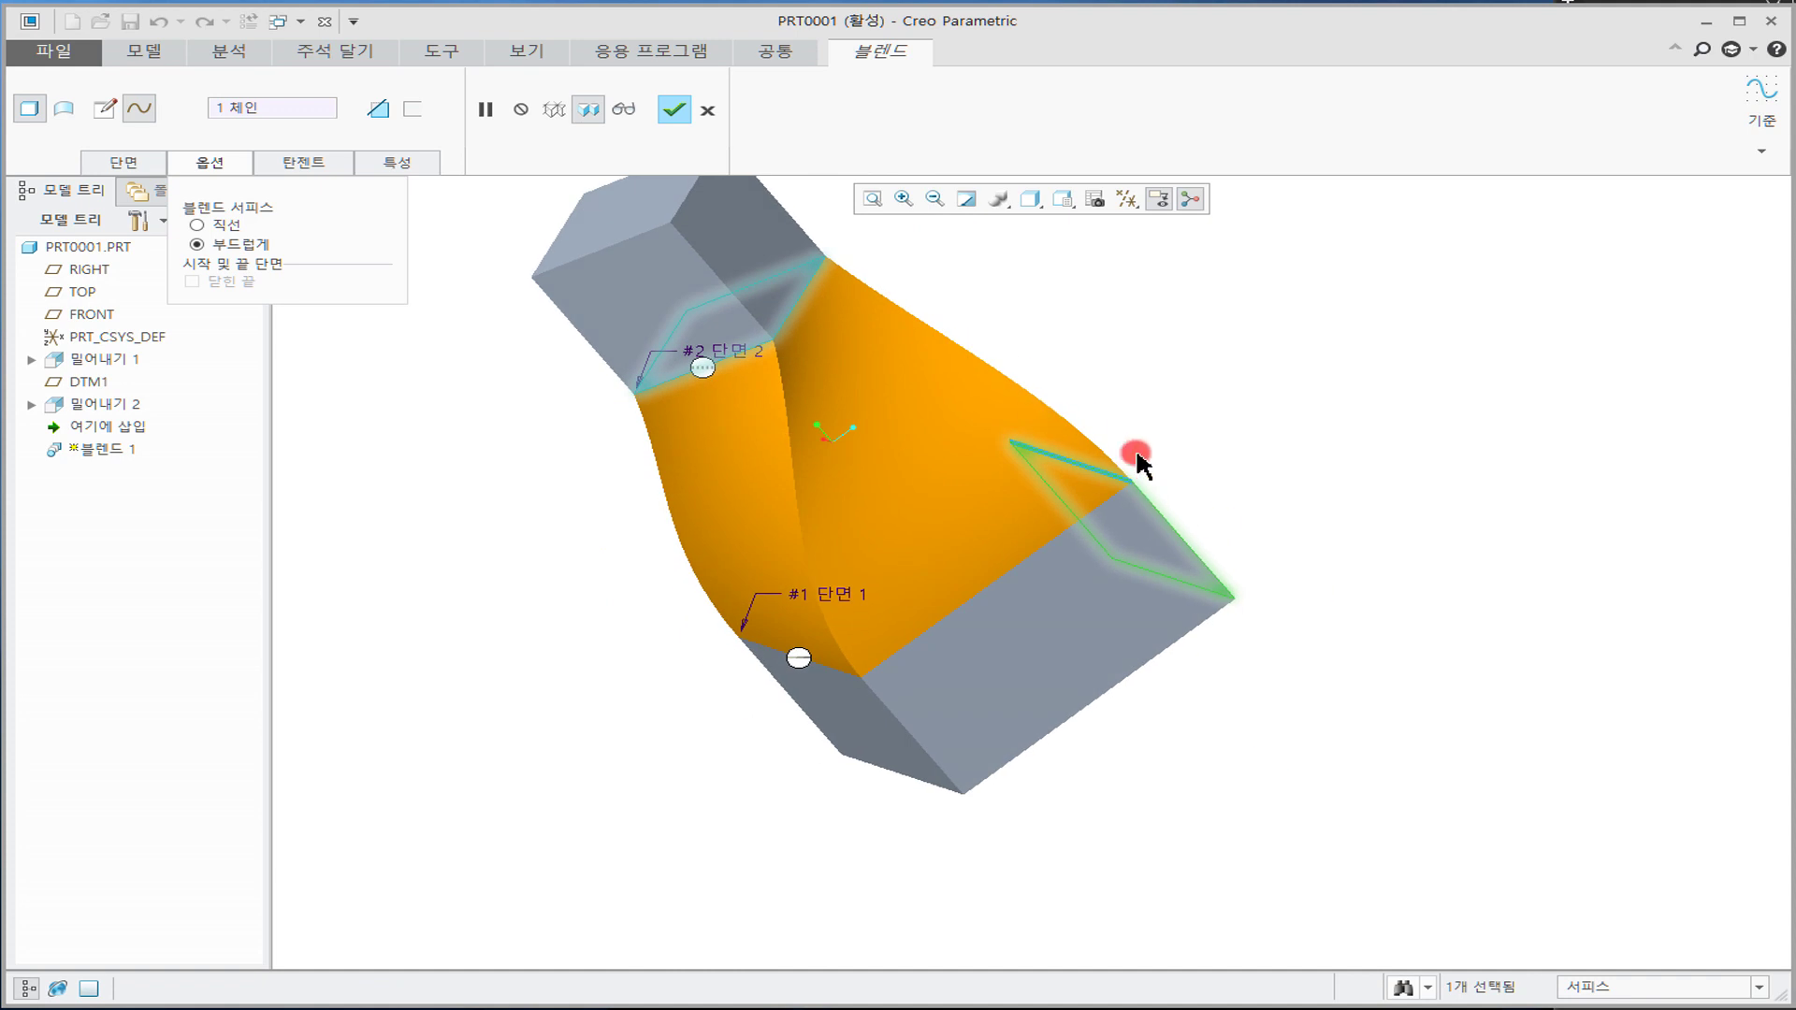
pyautogui.click(674, 112)
# Step: Reopen the blend's definition and choose a Tangent boundary condition at the second section on the upper block
pyautogui.moveTo(1110, 321); pyautogui.dragTo(1135, 381, button='middle')
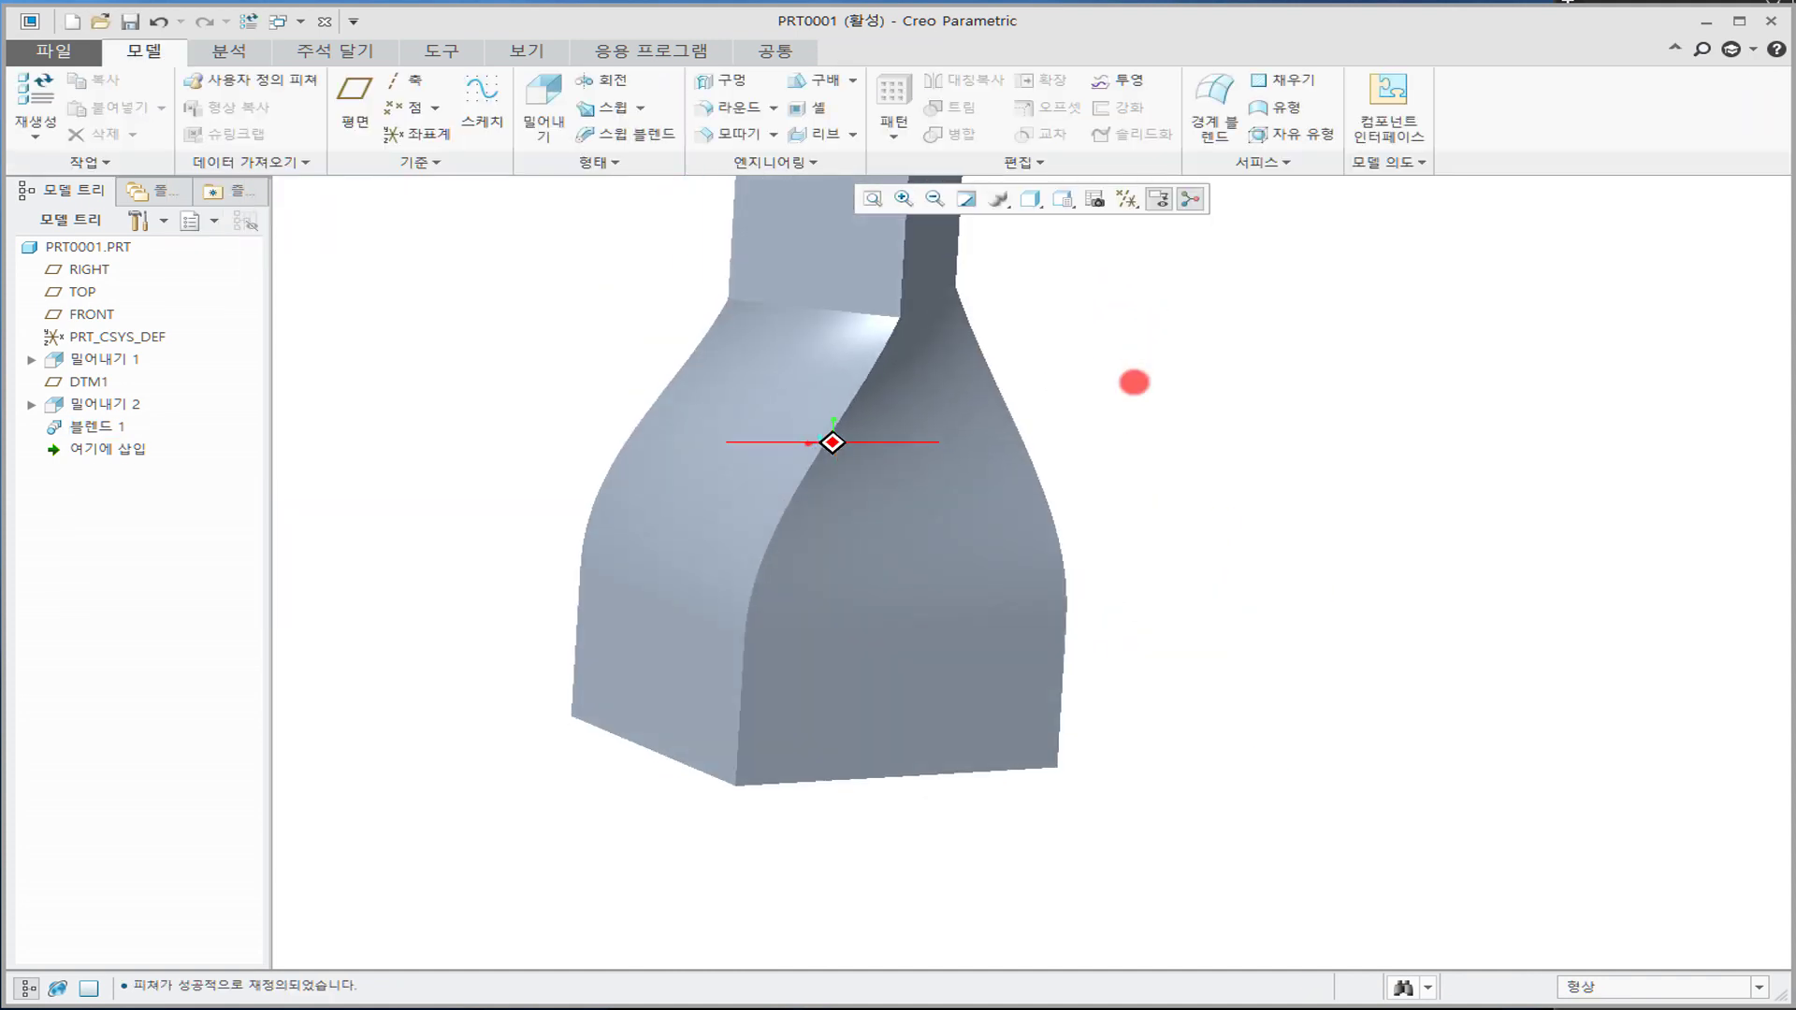
pyautogui.click(833, 623)
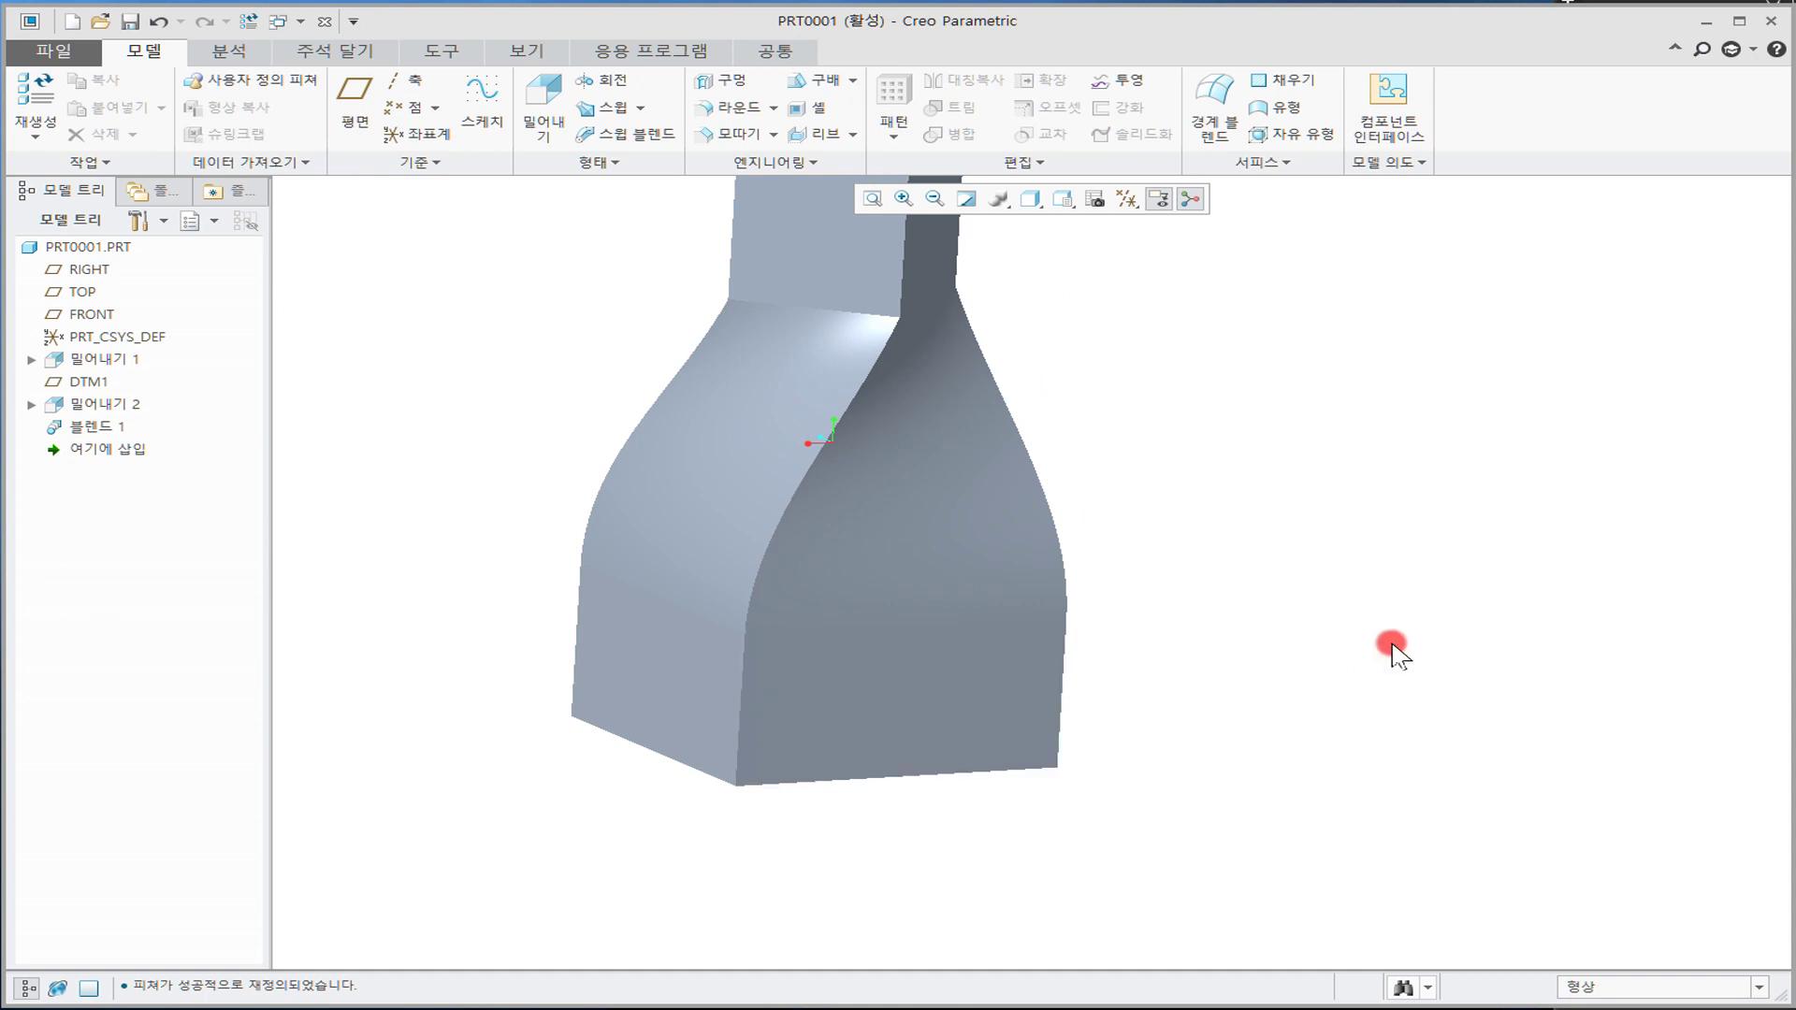
pyautogui.click(1230, 613)
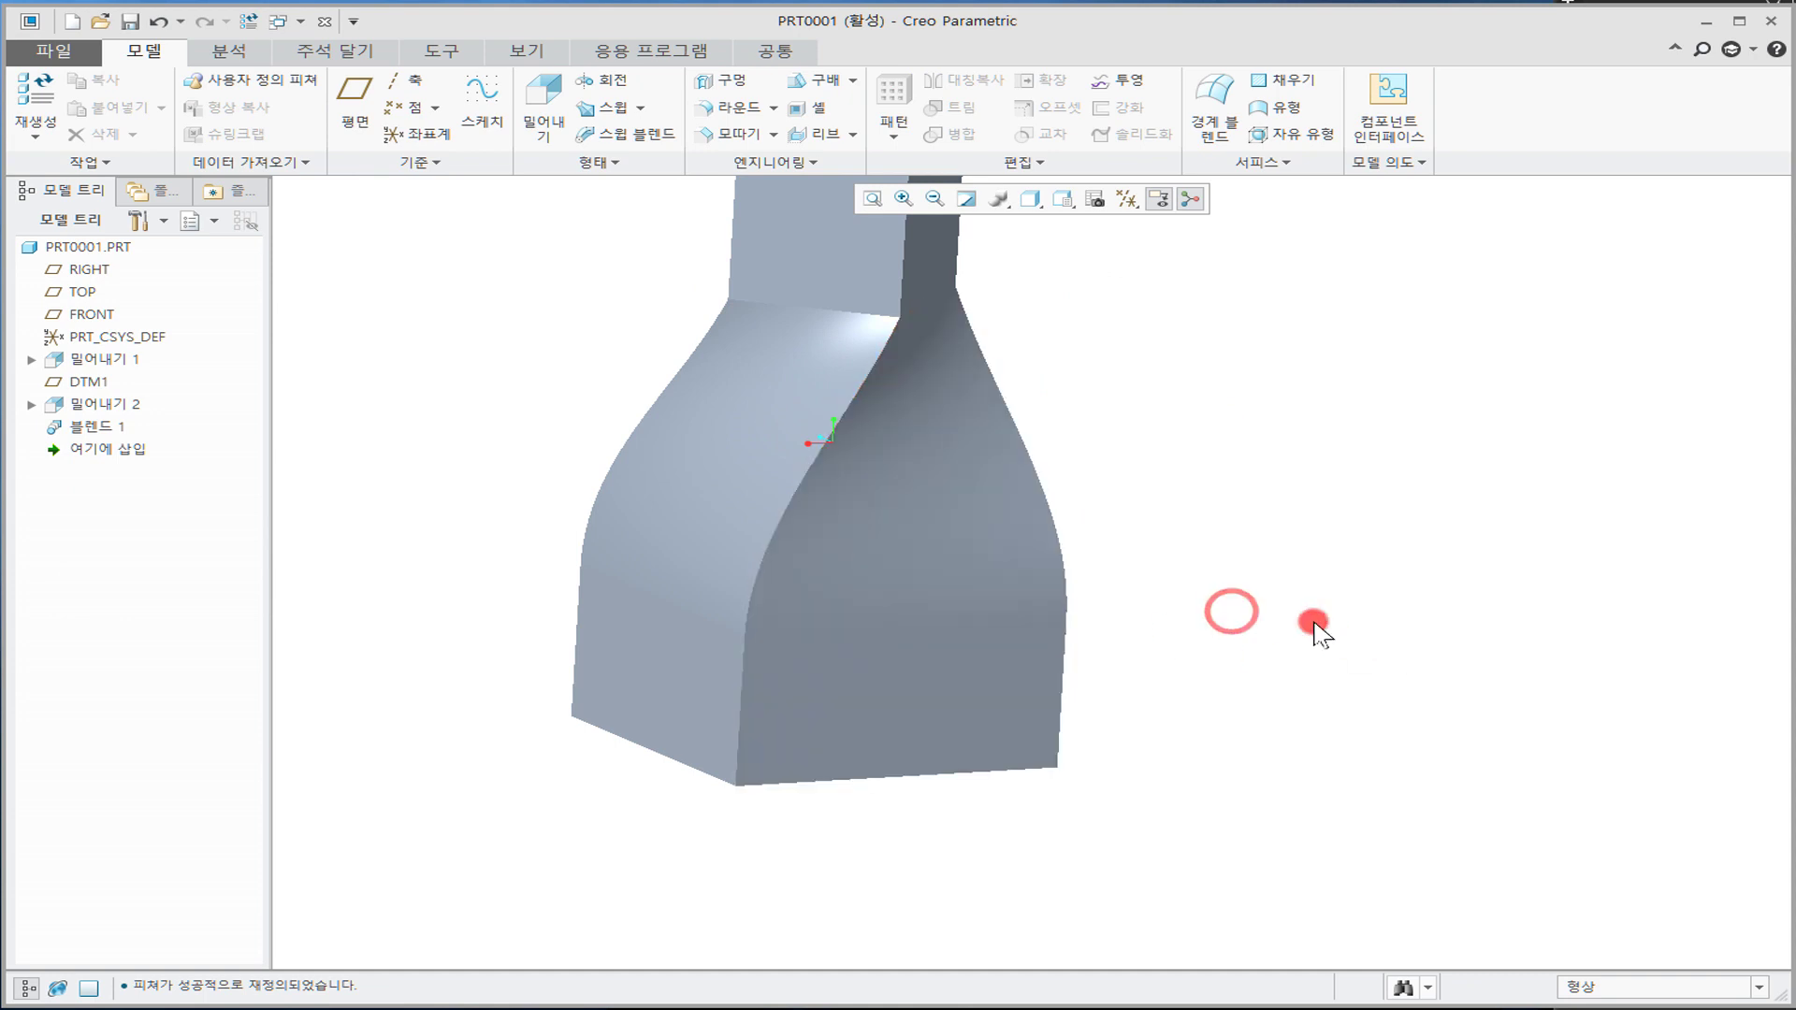
pyautogui.keyDown('shift'); pyautogui.moveTo(1159, 427); pyautogui.dragTo(1188, 542, button='middle'); pyautogui.keyUp('shift')
pyautogui.moveTo(1189, 543); pyautogui.dragTo(1147, 487, button='middle')
pyautogui.rightClick(83, 423)
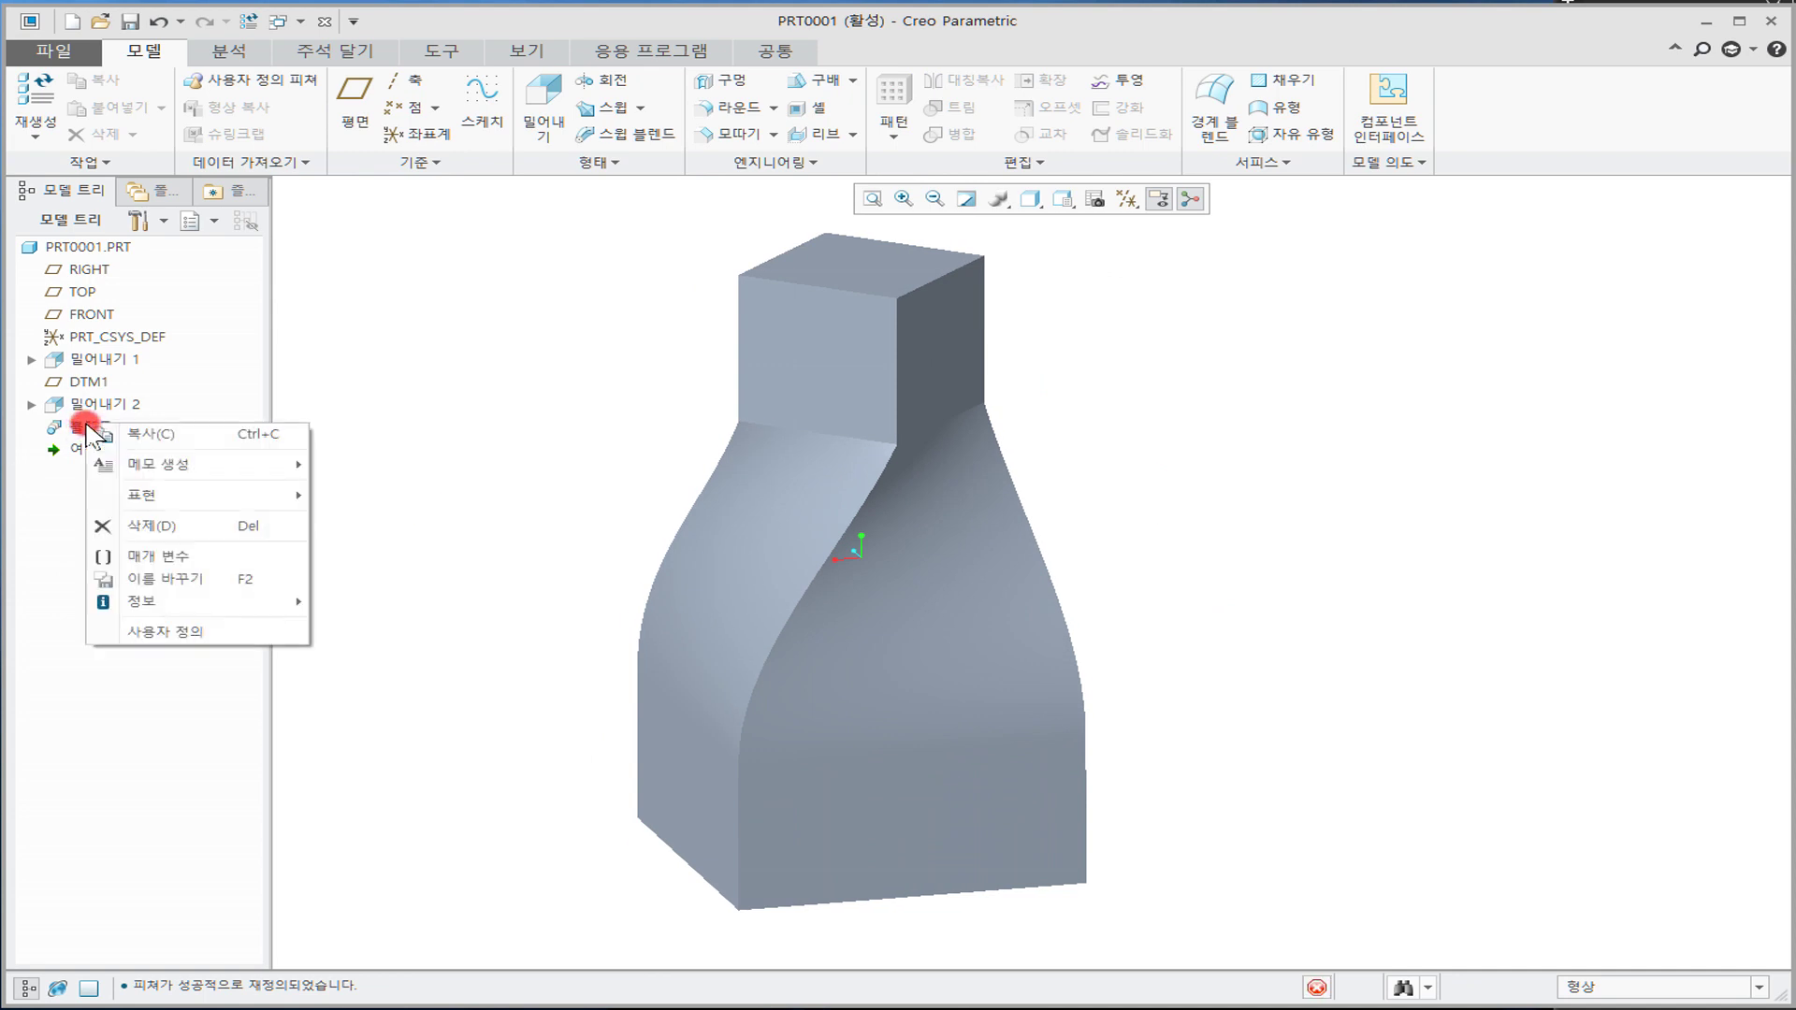
pyautogui.click(105, 332)
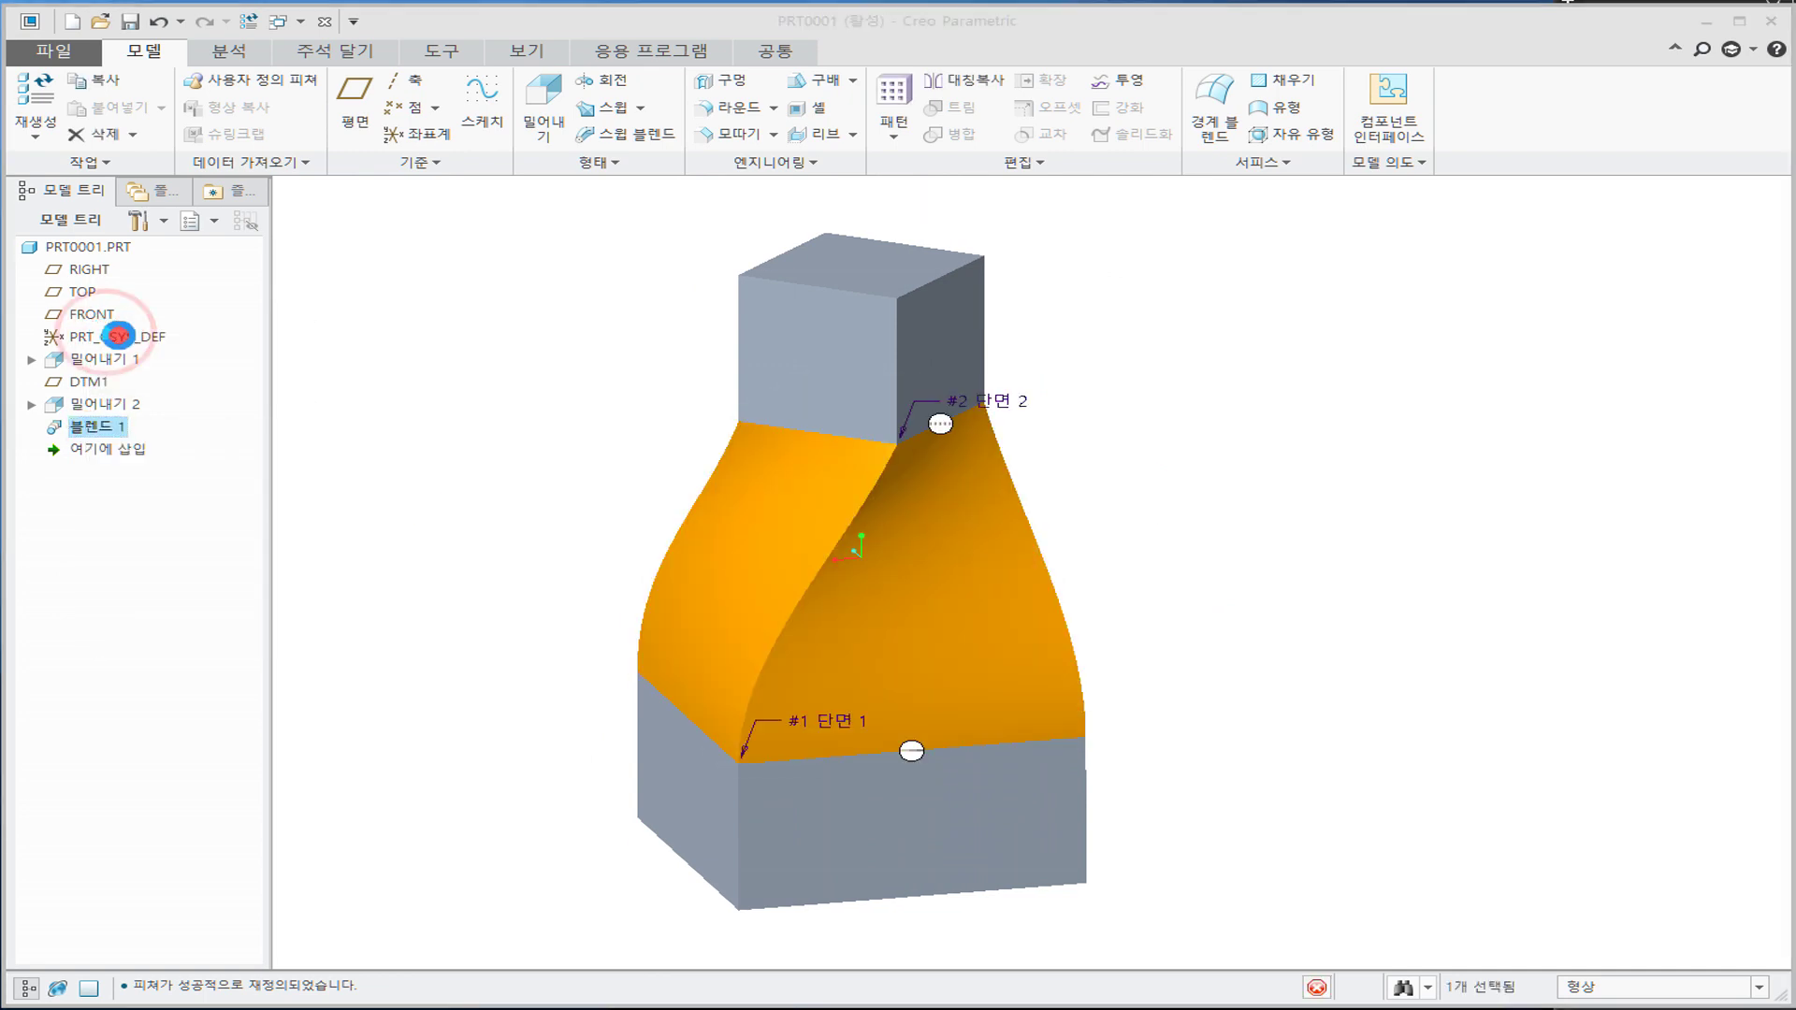
pyautogui.rightClick(947, 425)
pyautogui.click(974, 456)
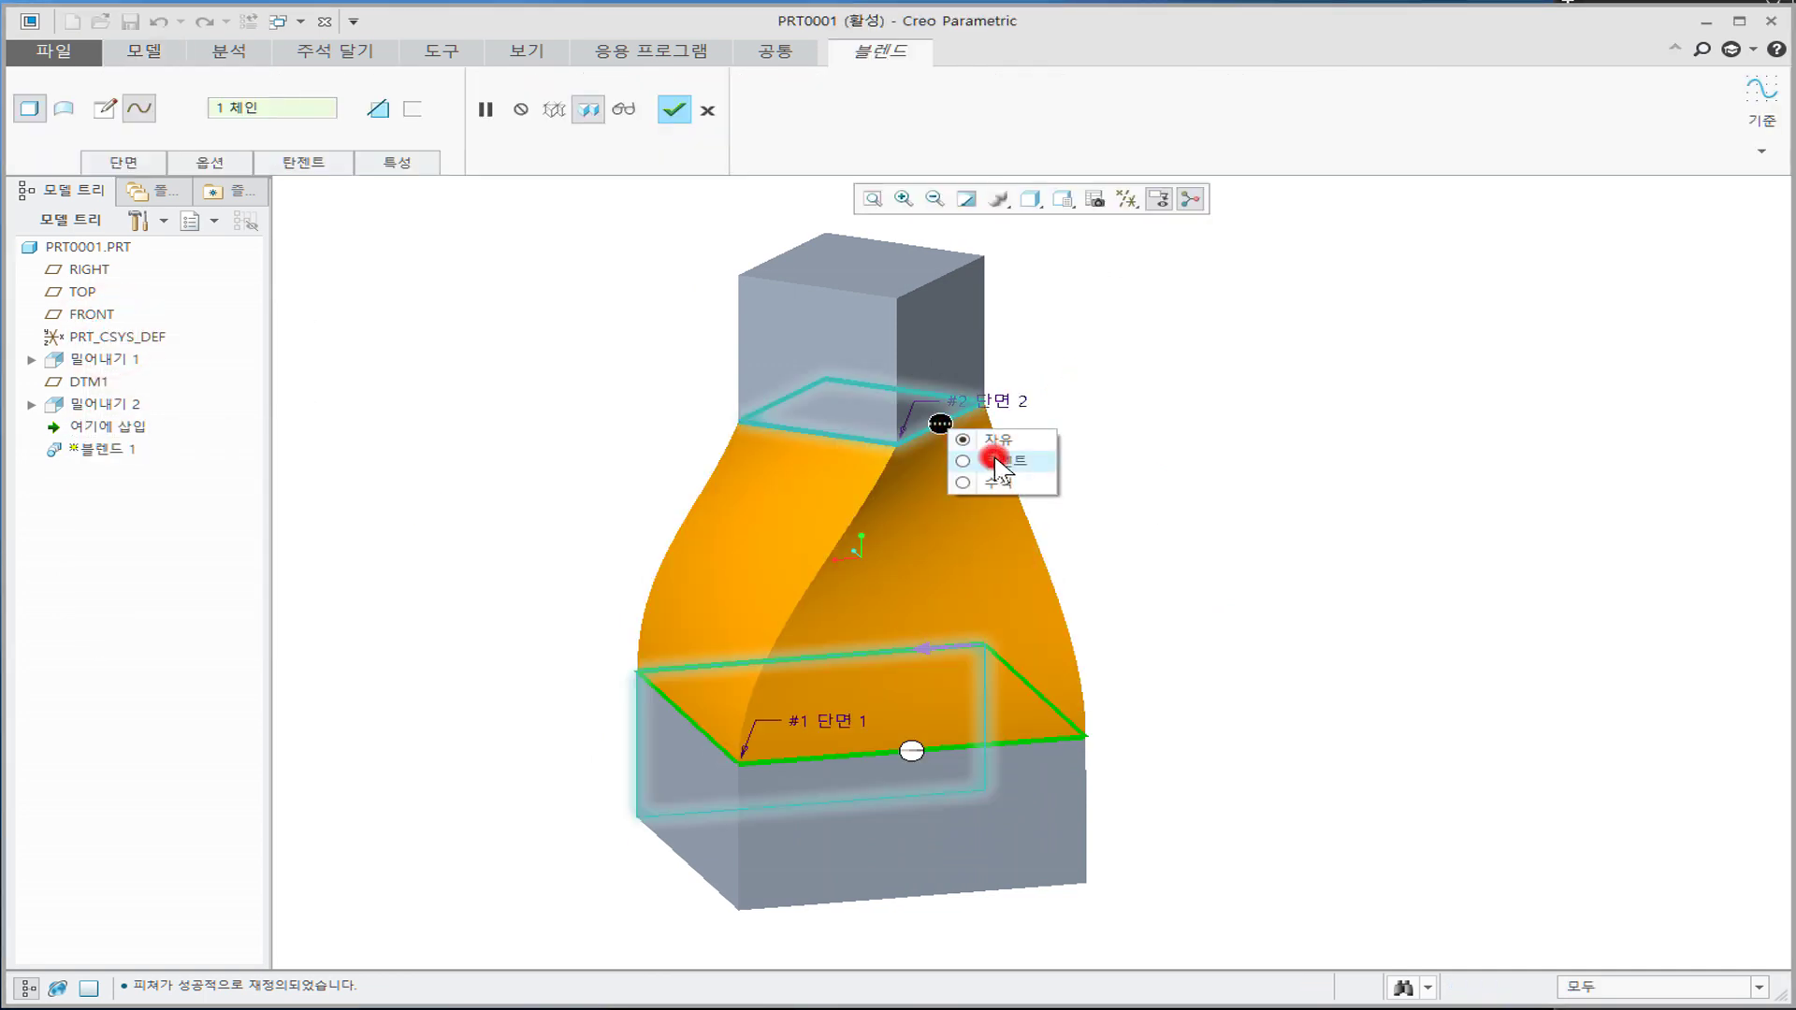
# Step: Assign the upper block's four side faces as the second section's tangency references and accept the redefined blend
pyautogui.moveTo(1155, 456); pyautogui.dragTo(874, 446, button='middle')
pyautogui.click(803, 330)
pyautogui.moveTo(1235, 405); pyautogui.dragTo(1091, 473, button='middle')
pyautogui.click(844, 346)
pyautogui.click(843, 340)
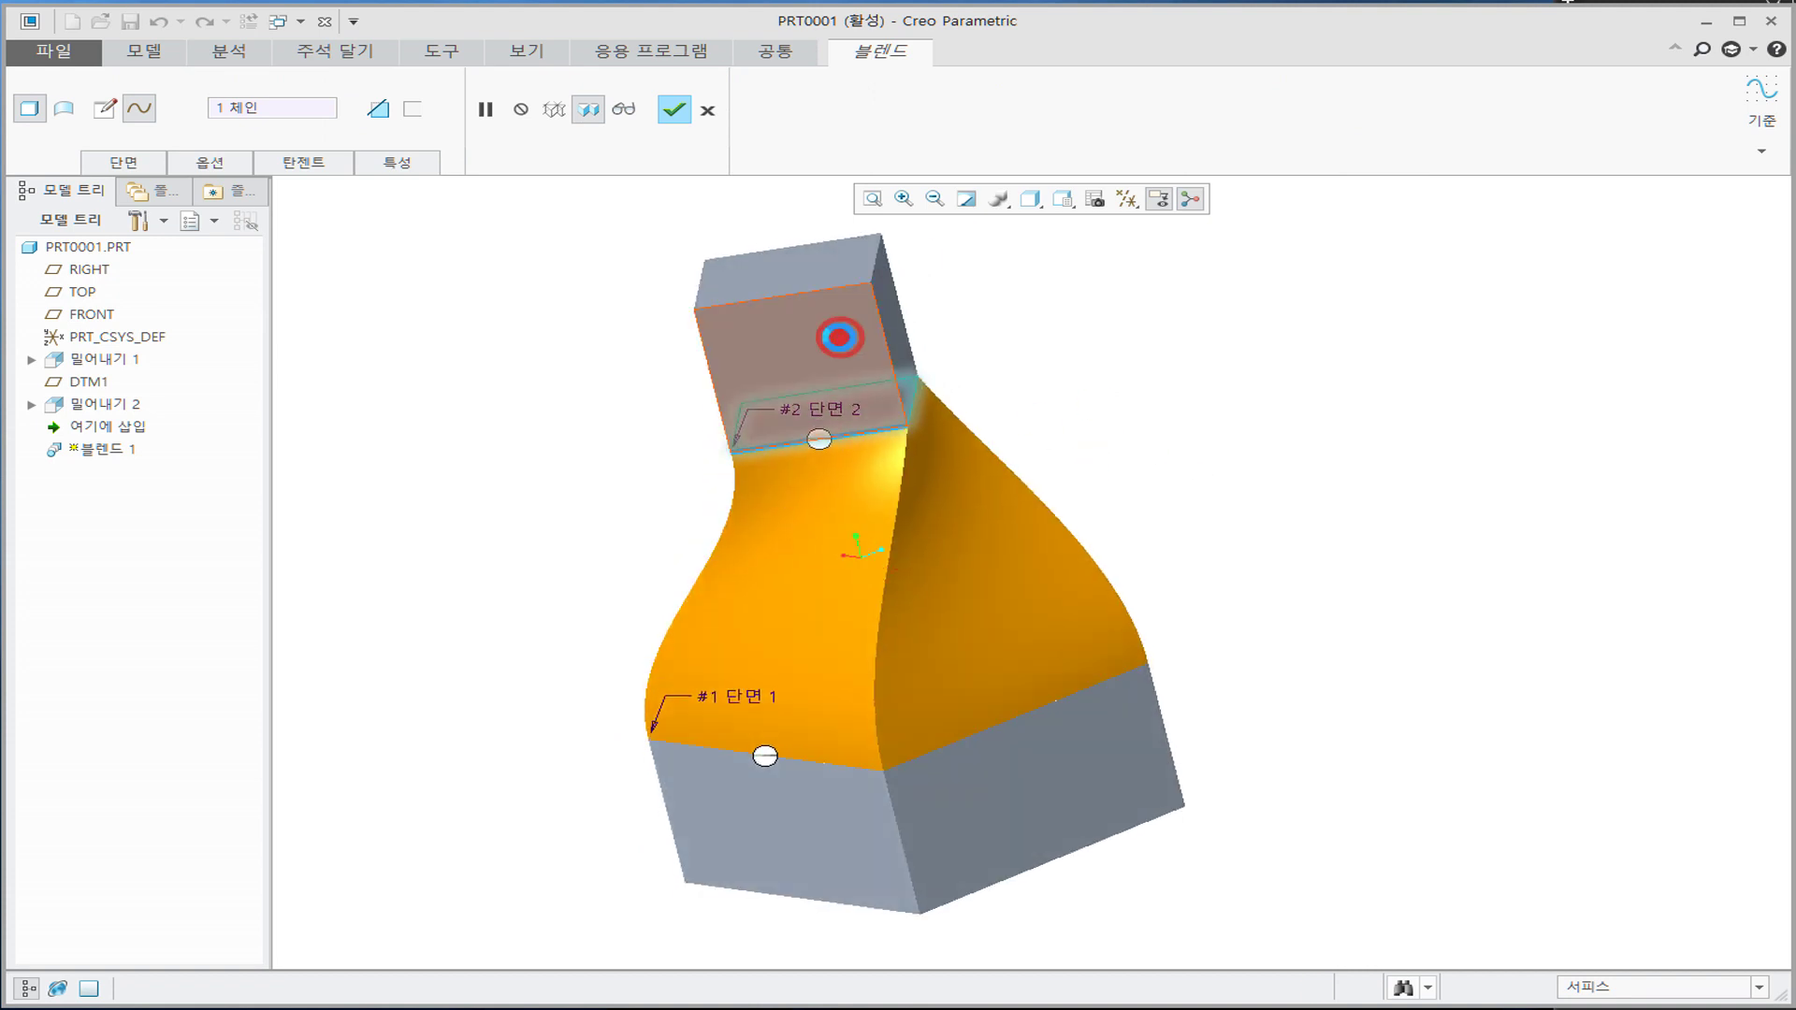
pyautogui.moveTo(1259, 381); pyautogui.dragTo(1069, 403, button='middle')
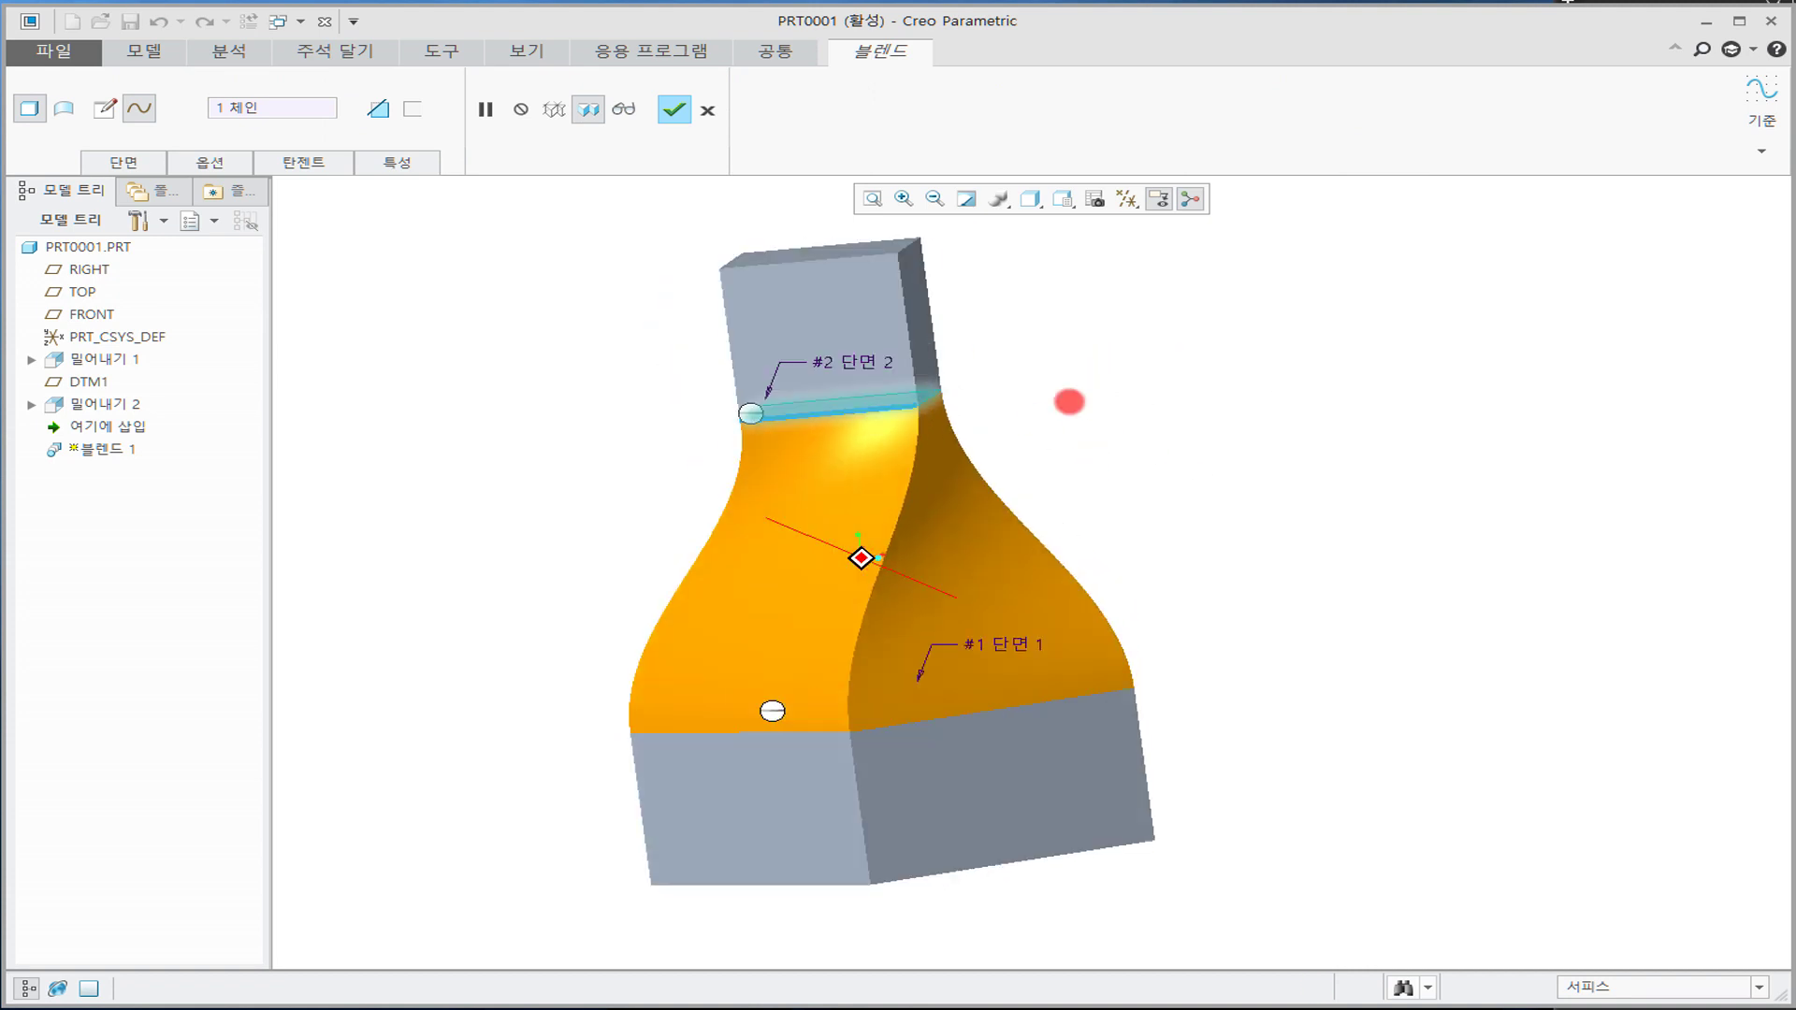
pyautogui.click(861, 305)
pyautogui.moveTo(1249, 371); pyautogui.dragTo(1057, 389, button='middle')
pyautogui.click(827, 330)
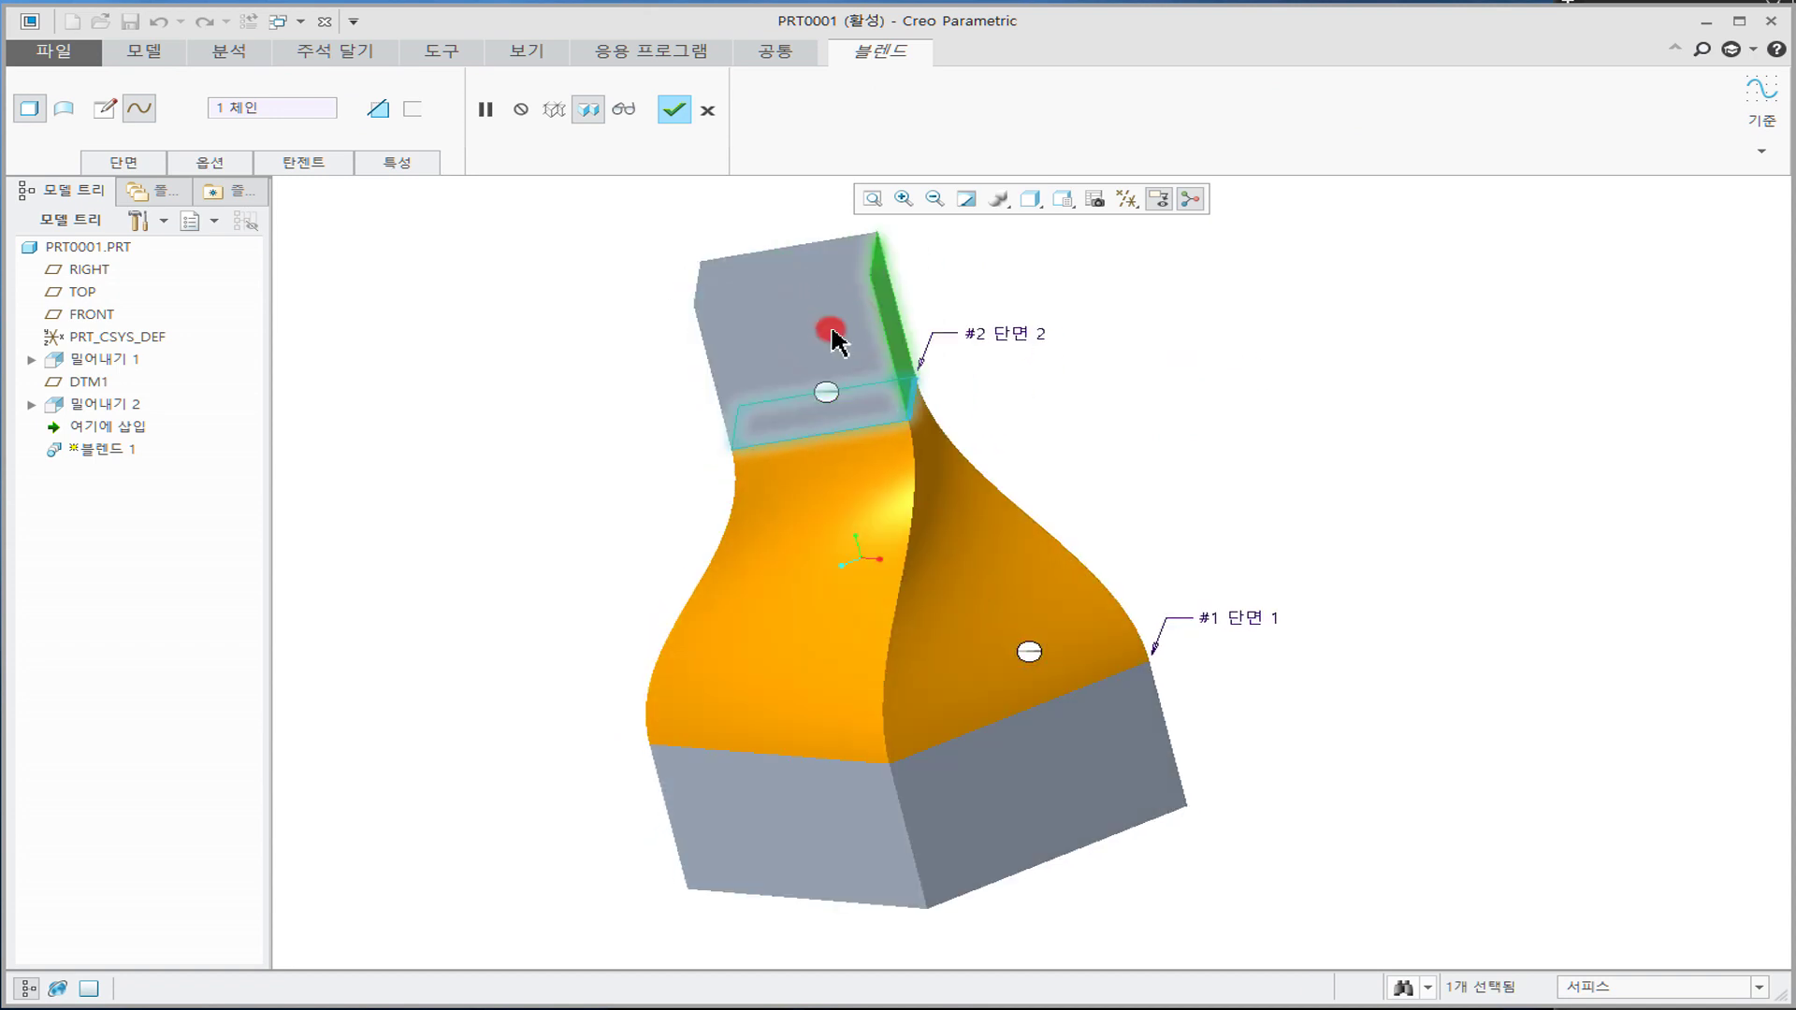
pyautogui.moveTo(1198, 371); pyautogui.dragTo(970, 392, button='middle')
pyautogui.click(850, 340)
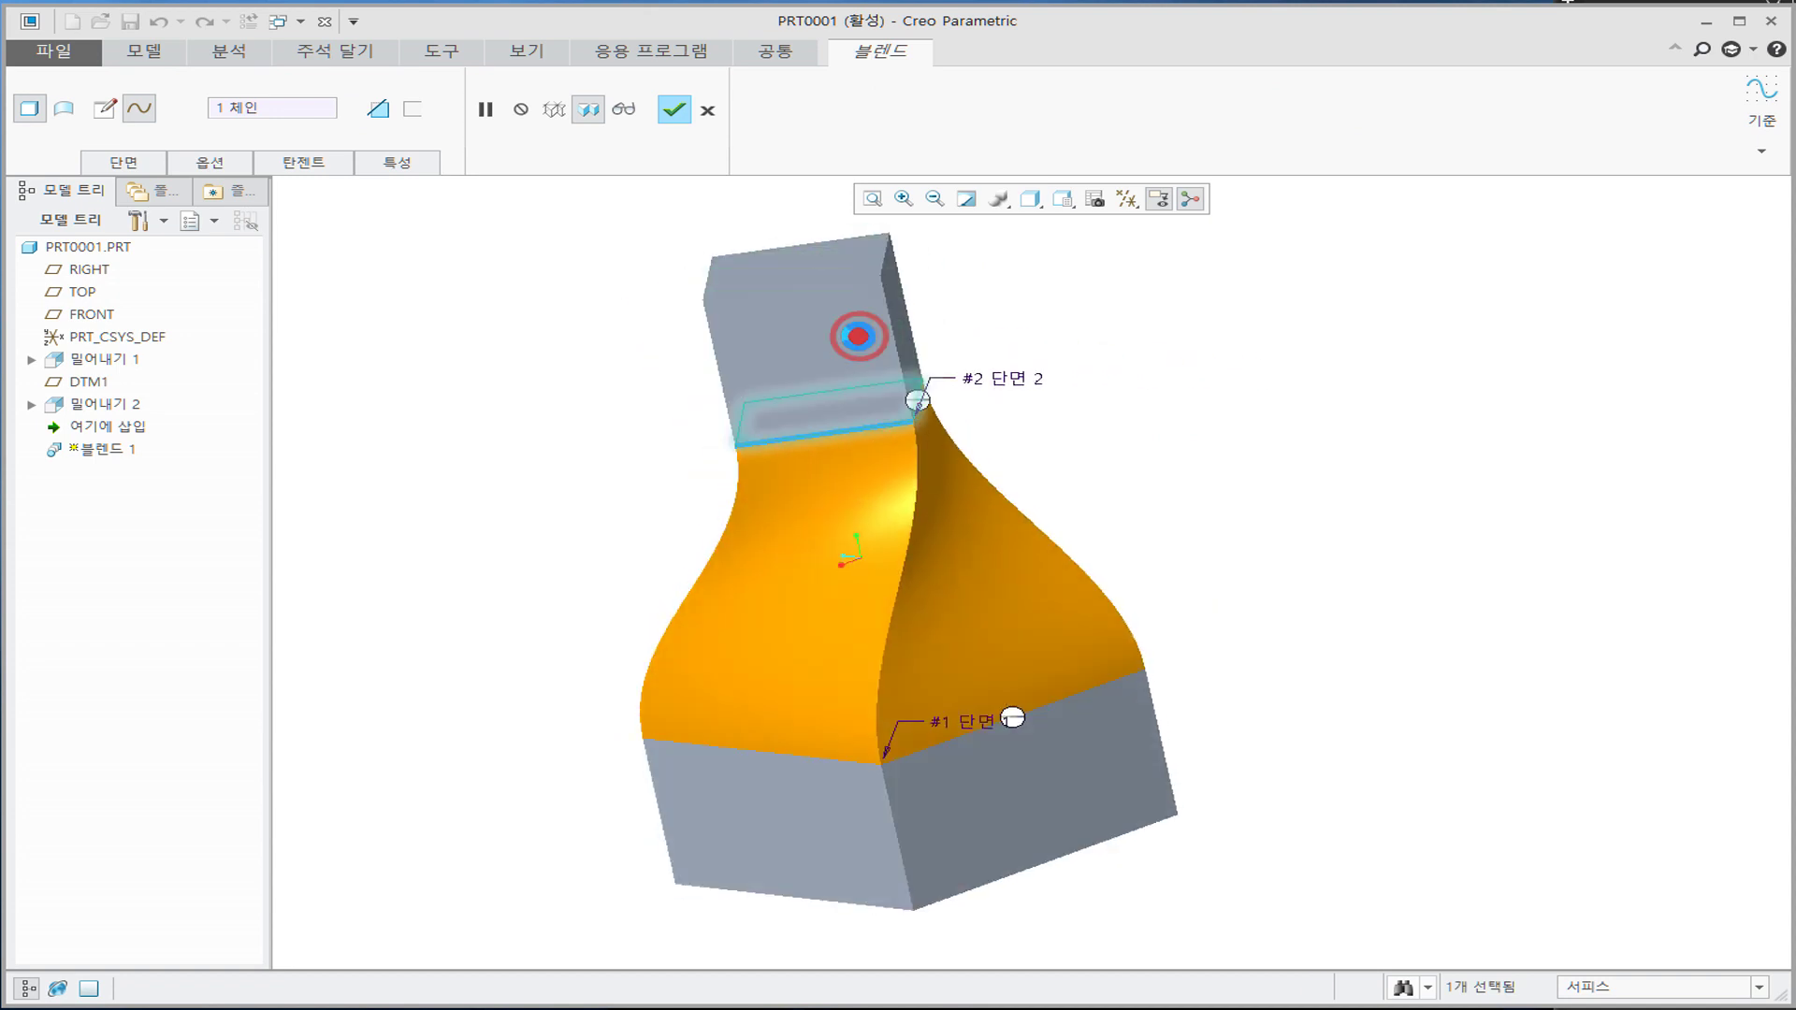
pyautogui.moveTo(1175, 381); pyautogui.dragTo(1176, 398, button='middle')
pyautogui.click(683, 112)
# Step: Apply a red appearance to the whole part and inspect the tangent blend from several sides
pyautogui.click(1194, 405)
pyautogui.moveTo(1163, 425)
pyautogui.mouseDown(button='middle')
pyautogui.moveTo(1247, 389)
pyautogui.moveTo(1127, 441)
pyautogui.moveTo(1351, 449)
pyautogui.moveTo(1371, 501)
pyautogui.mouseUp(button='middle')
pyautogui.click(902, 449)
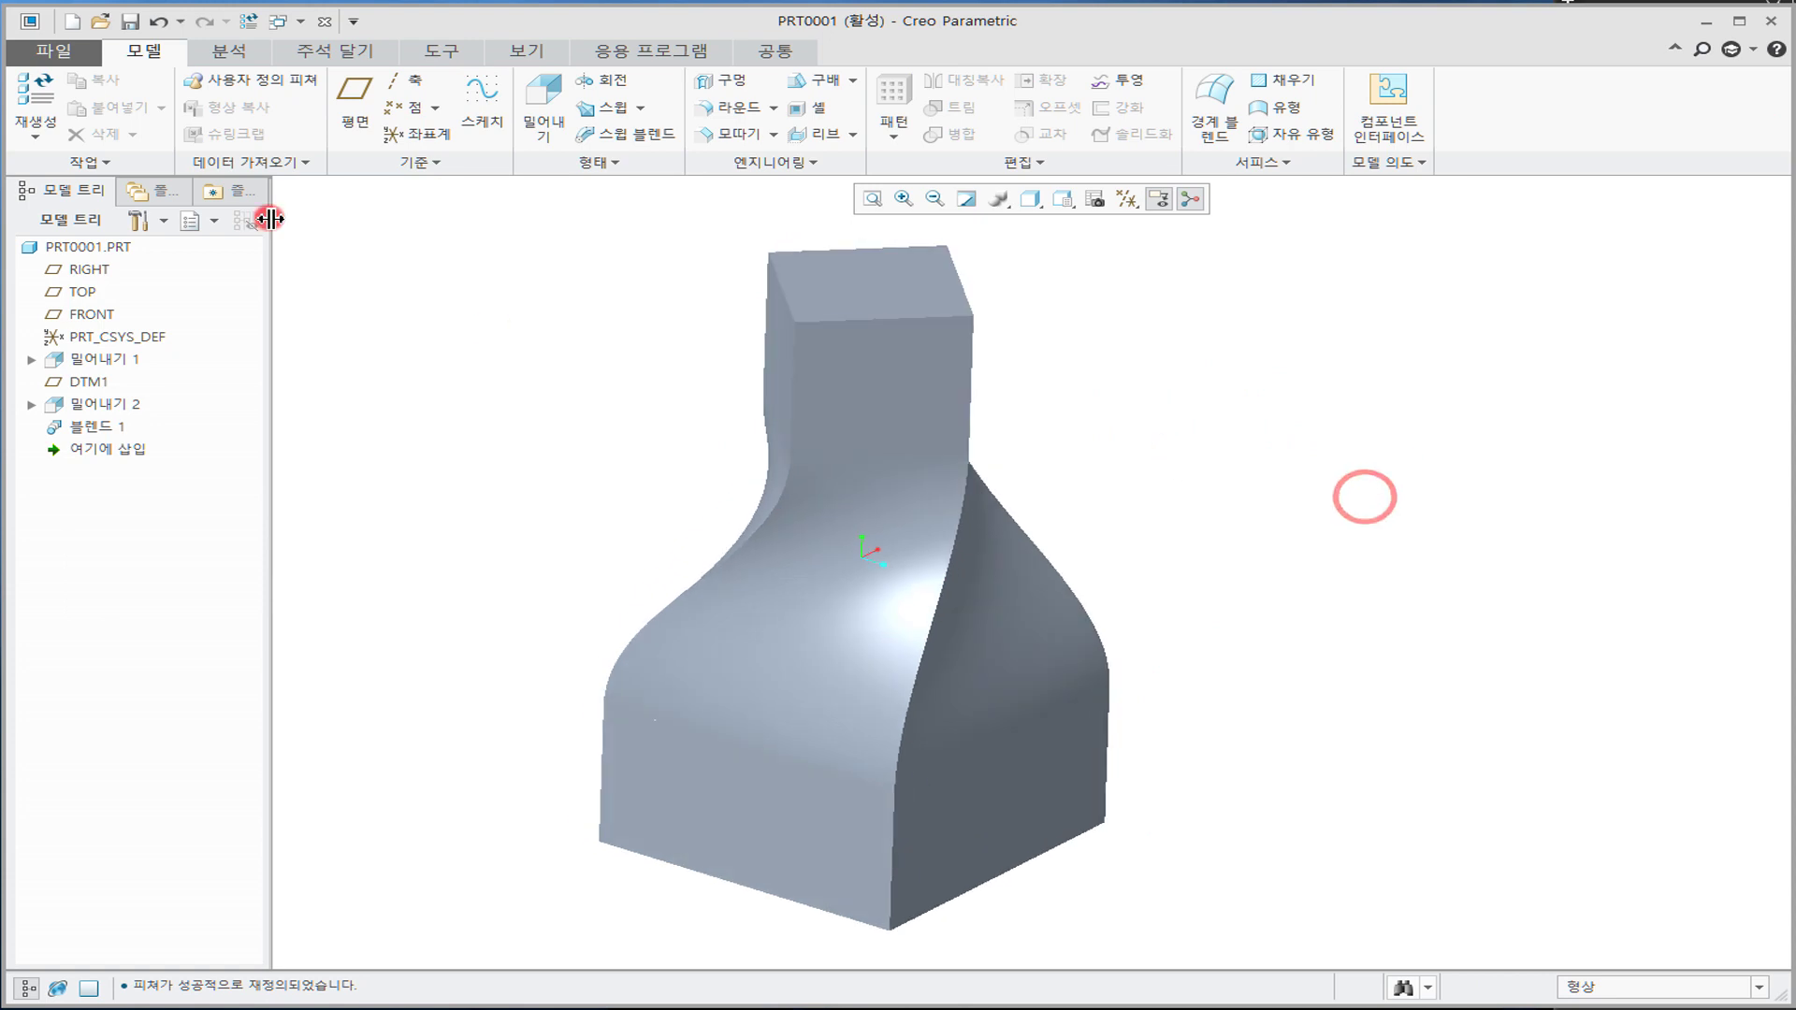
pyautogui.click(512, 60)
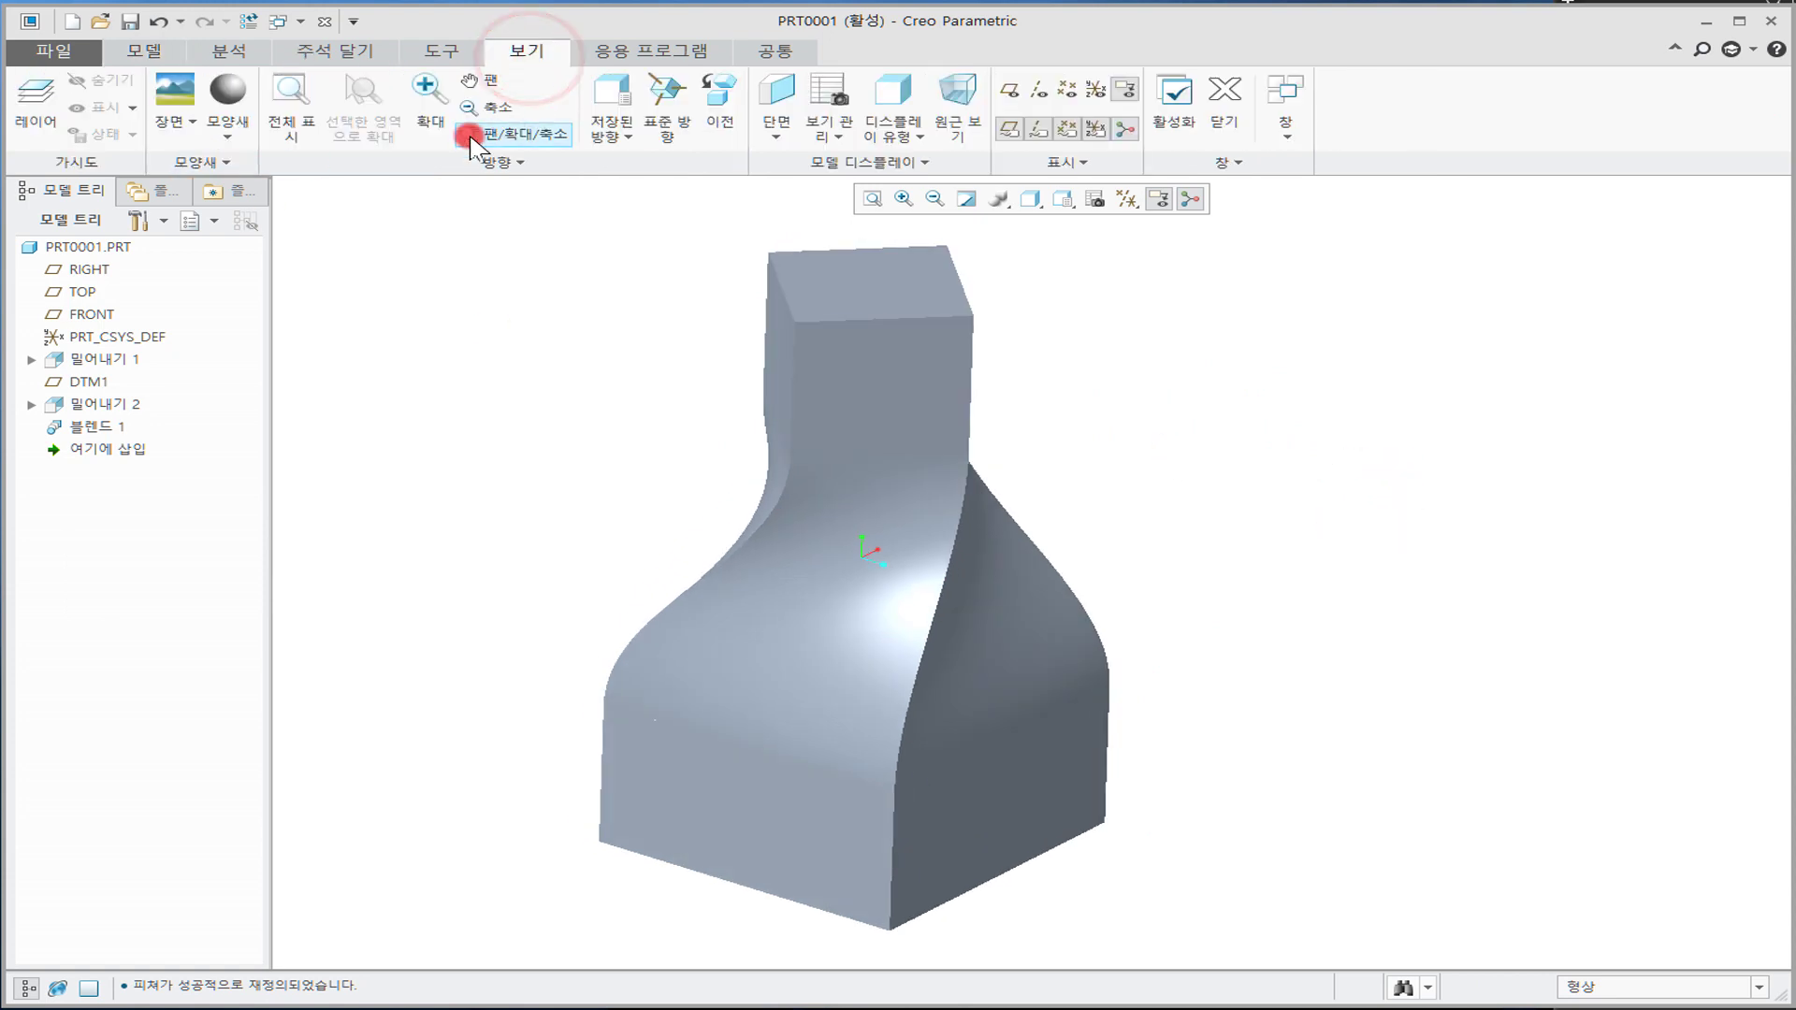
pyautogui.click(229, 140)
pyautogui.click(386, 281)
pyautogui.click(103, 247)
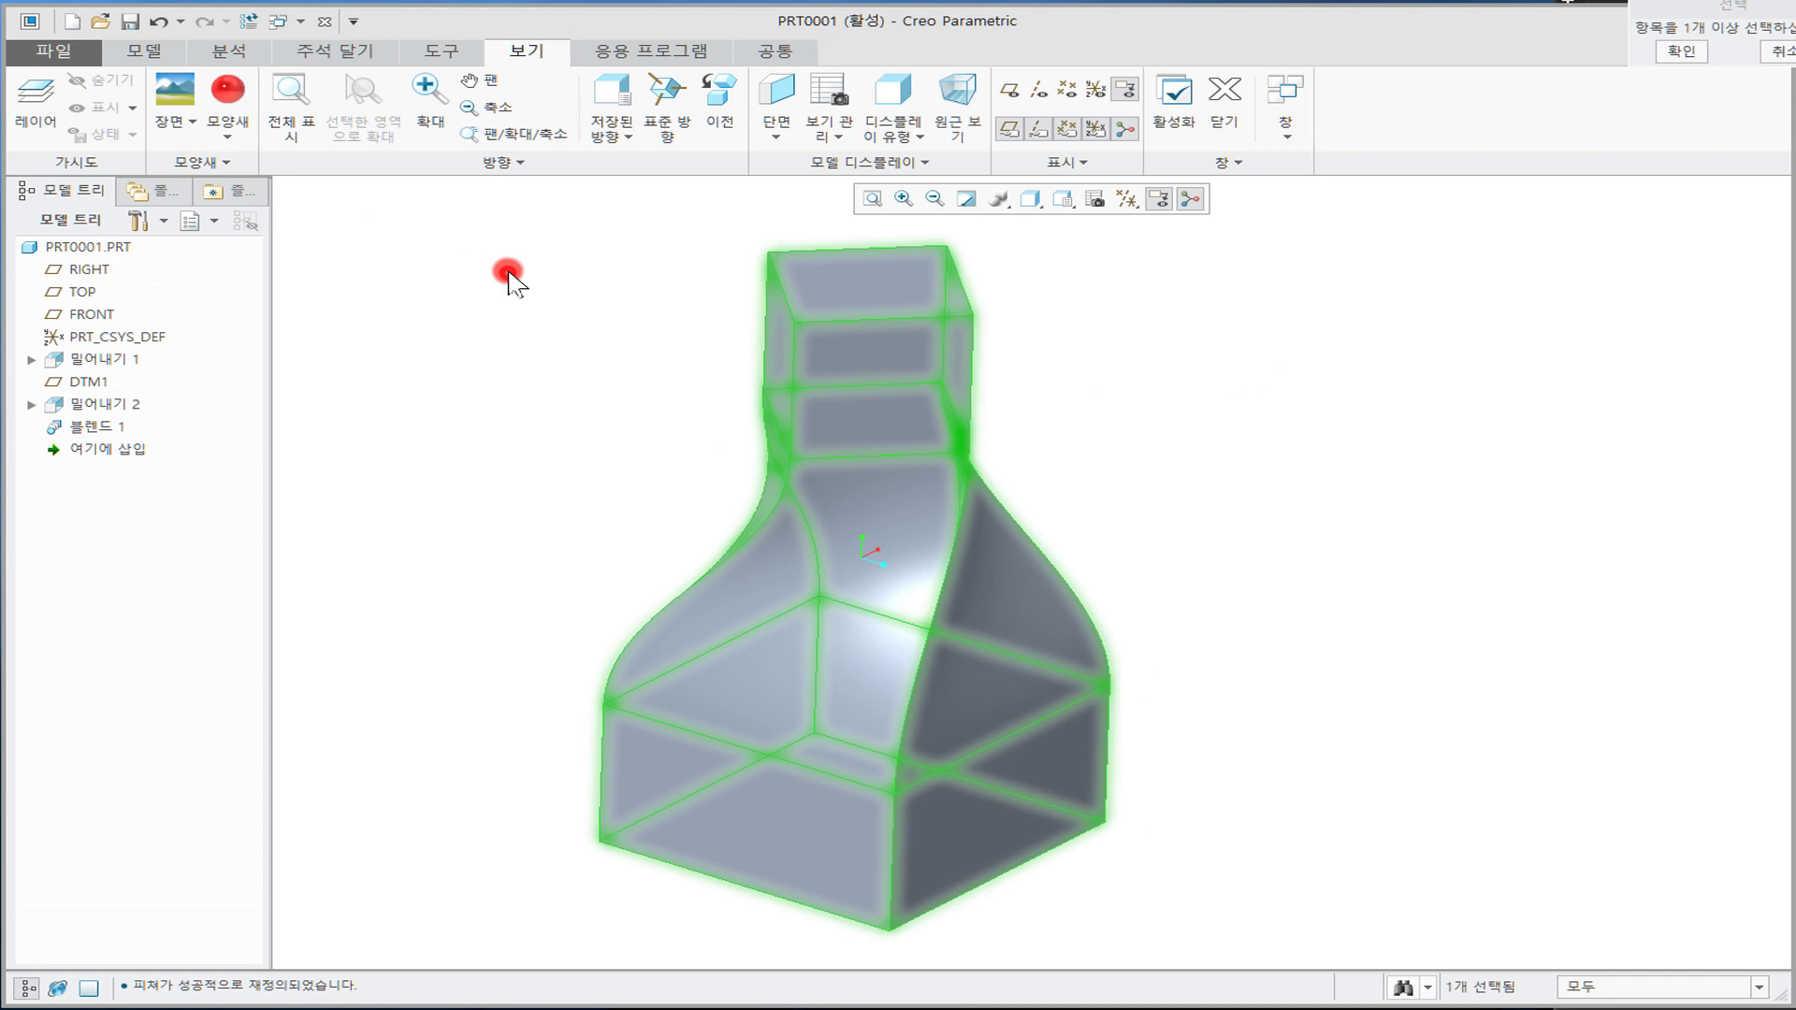
pyautogui.middleClick(508, 274)
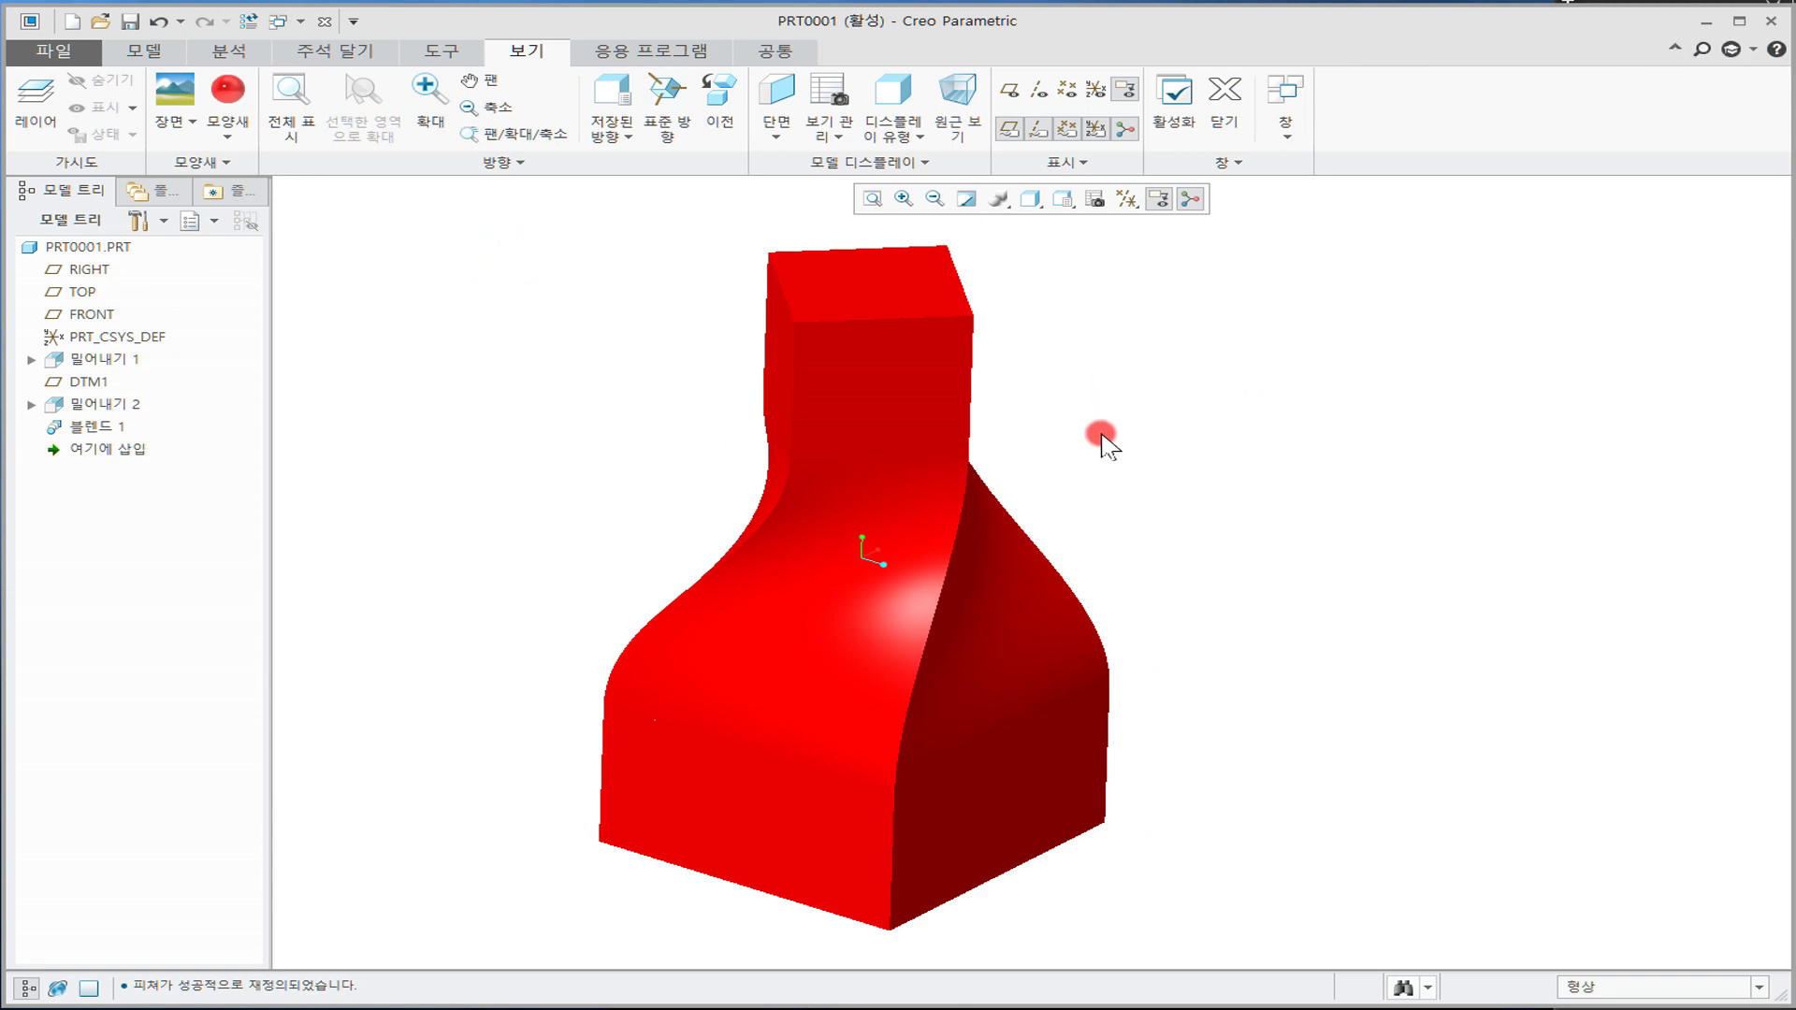
pyautogui.moveTo(1071, 500)
pyautogui.mouseDown(button='middle')
pyautogui.moveTo(1047, 445)
pyautogui.moveTo(1428, 437)
pyautogui.moveTo(880, 458)
pyautogui.moveTo(739, 498)
pyautogui.mouseUp(button='middle')
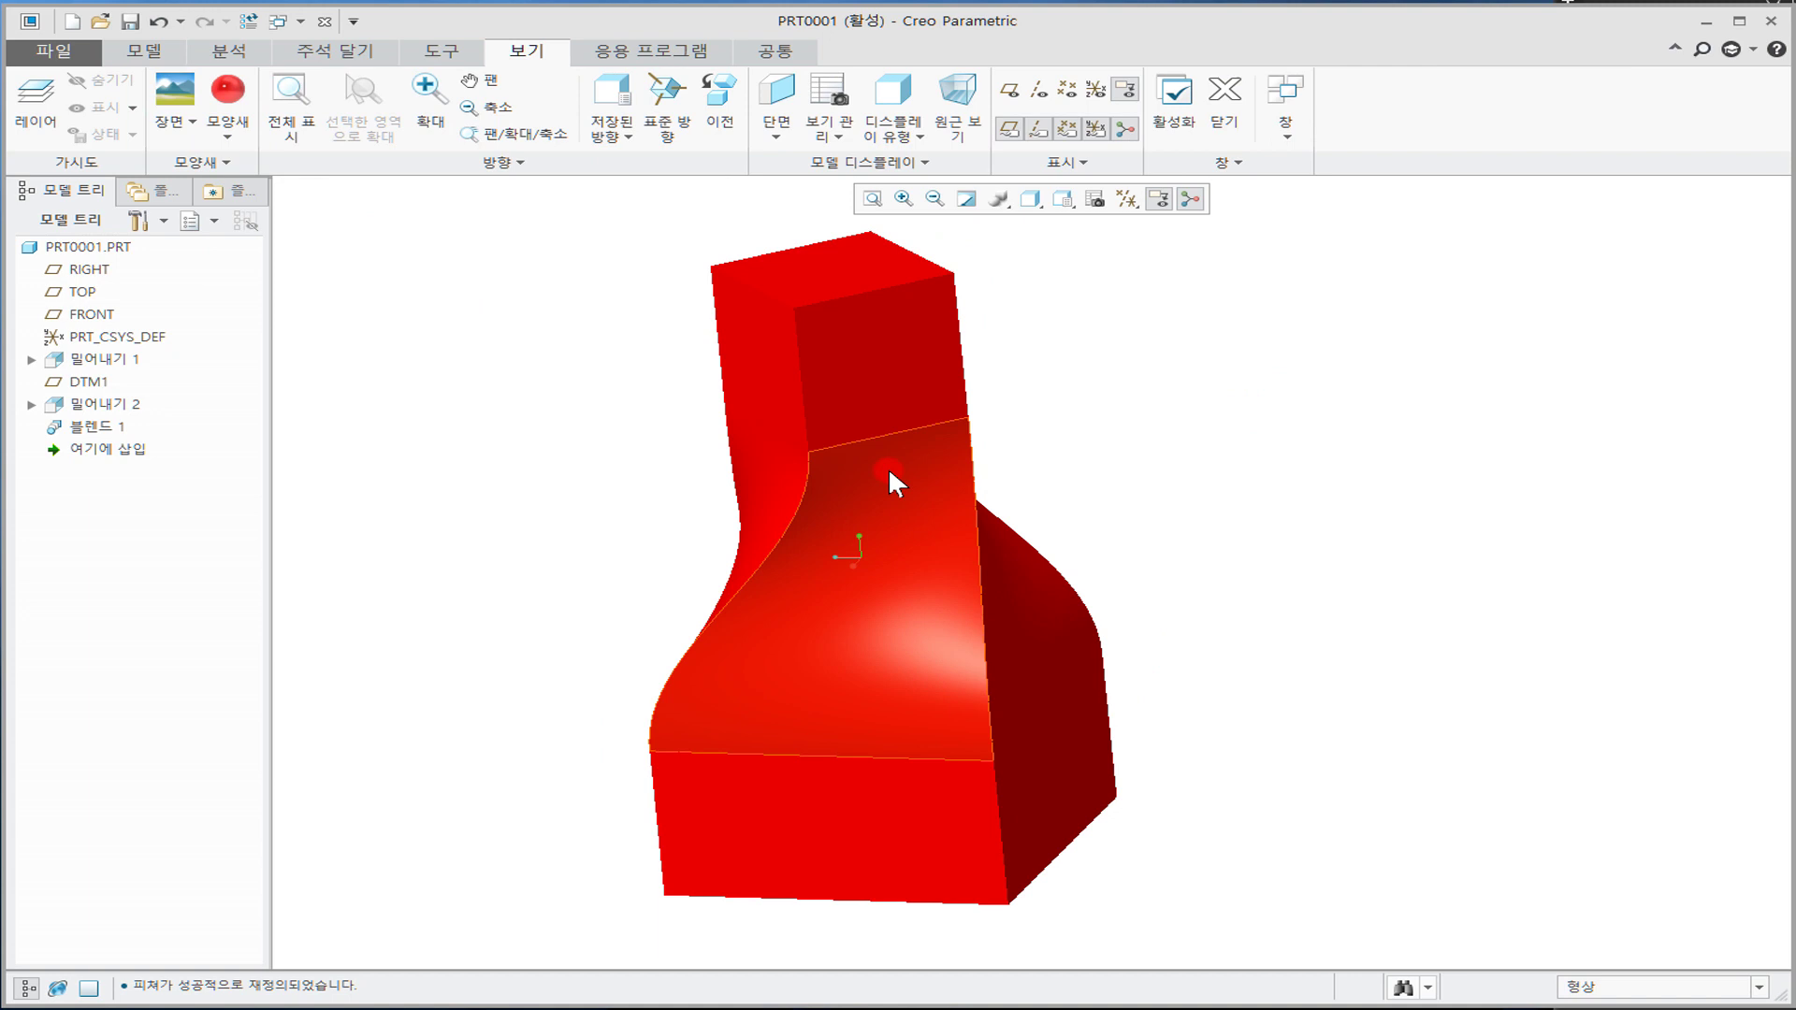
pyautogui.moveTo(1240, 477); pyautogui.dragTo(1163, 491, button='middle')
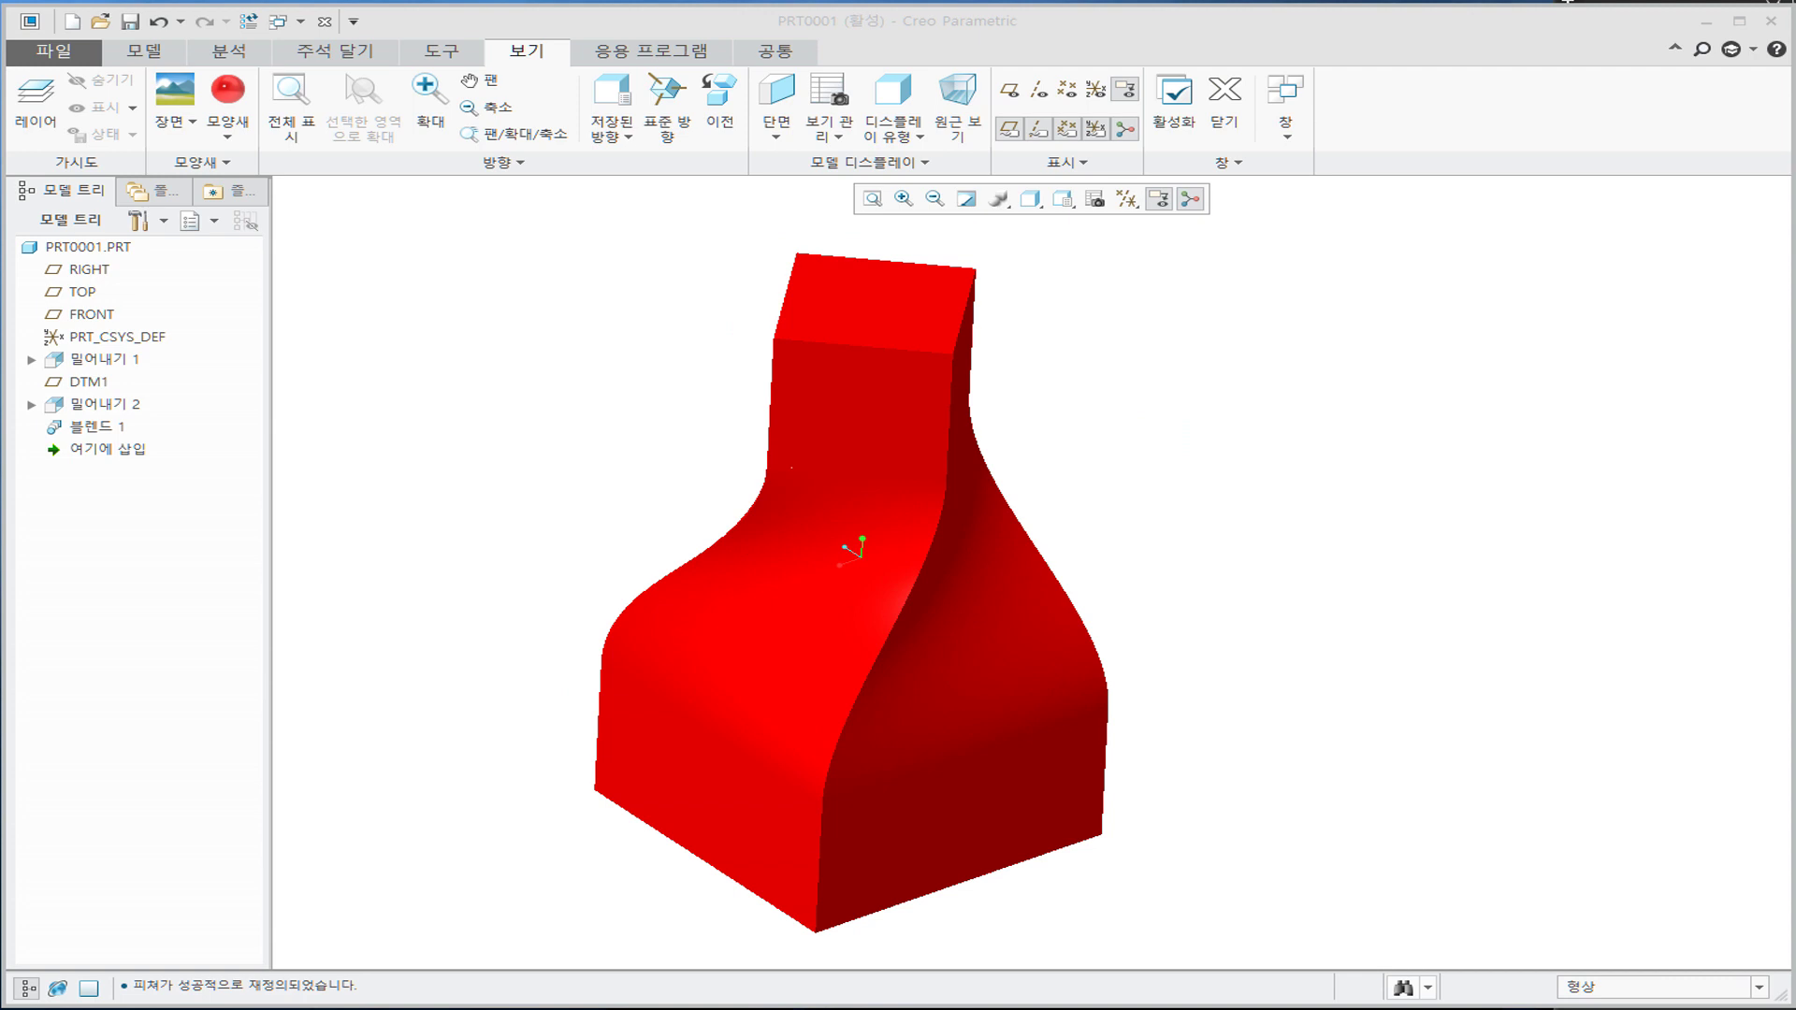
# Step: Switch to ezPDF Editor and position its window to study the practice drawing 10-2 on page 25
pyautogui.click(374, 713)
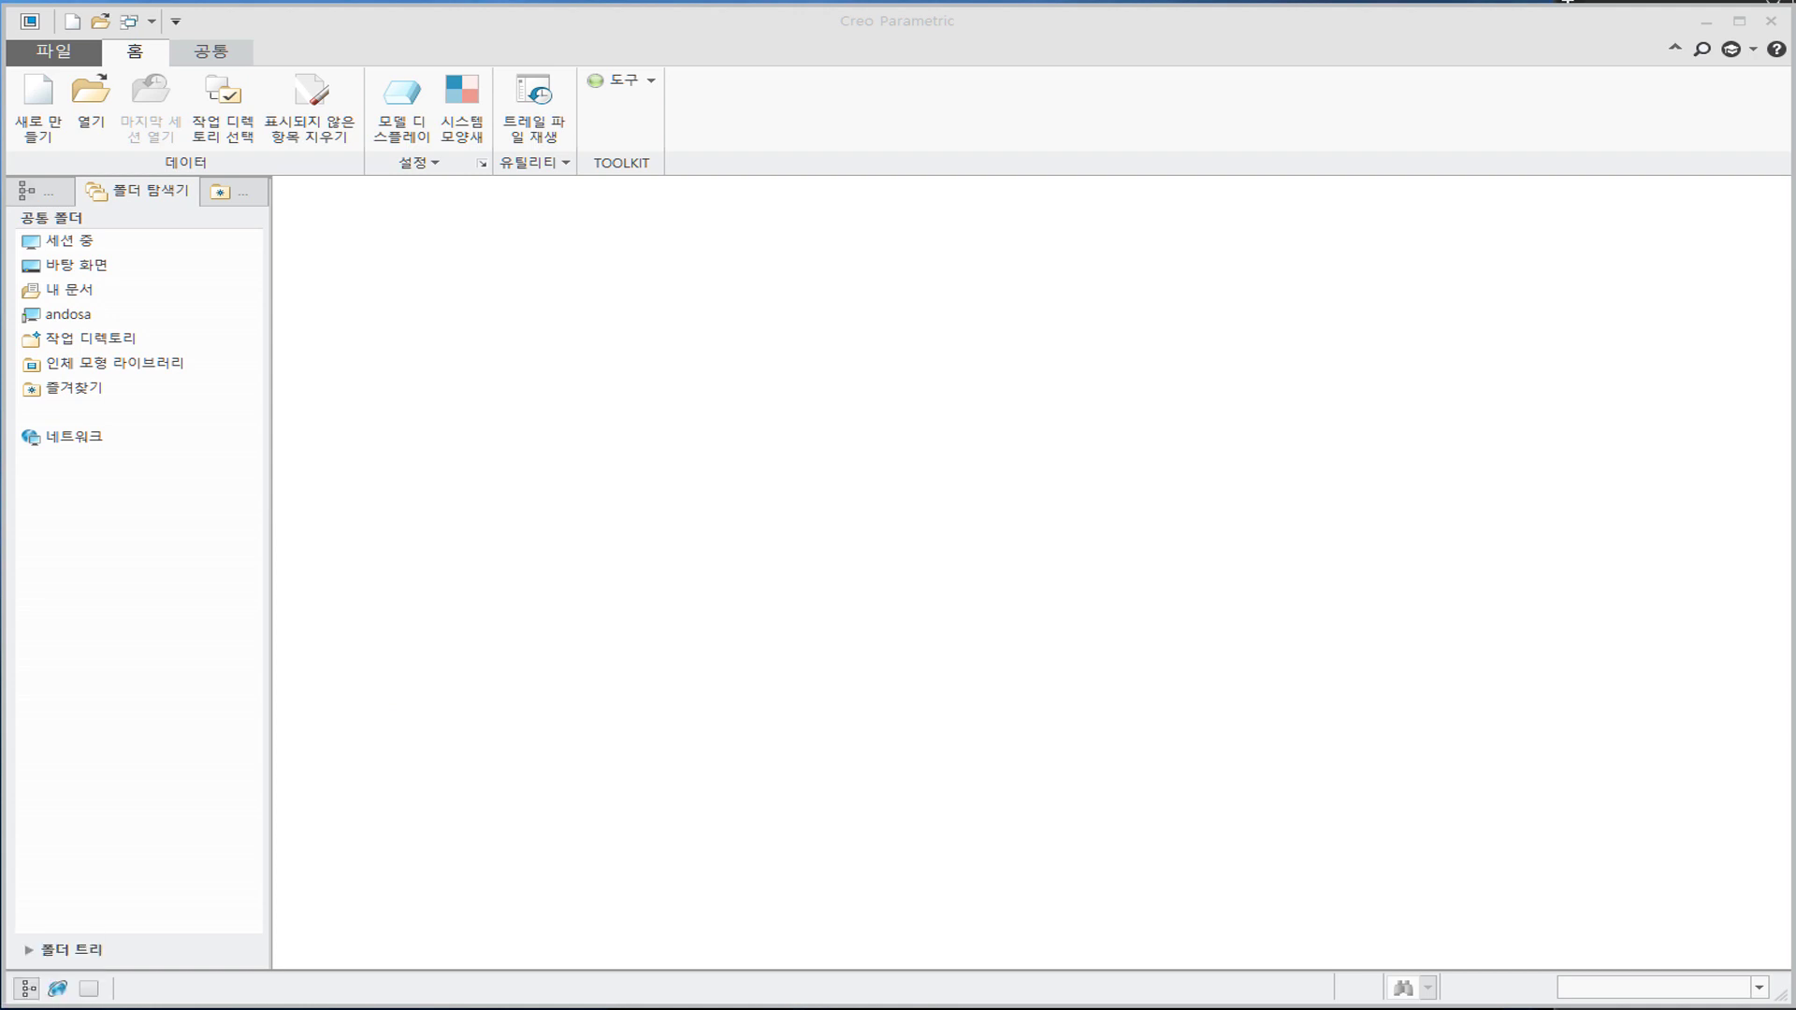
pyautogui.moveTo(0, 154); pyautogui.dragTo(610, 125)
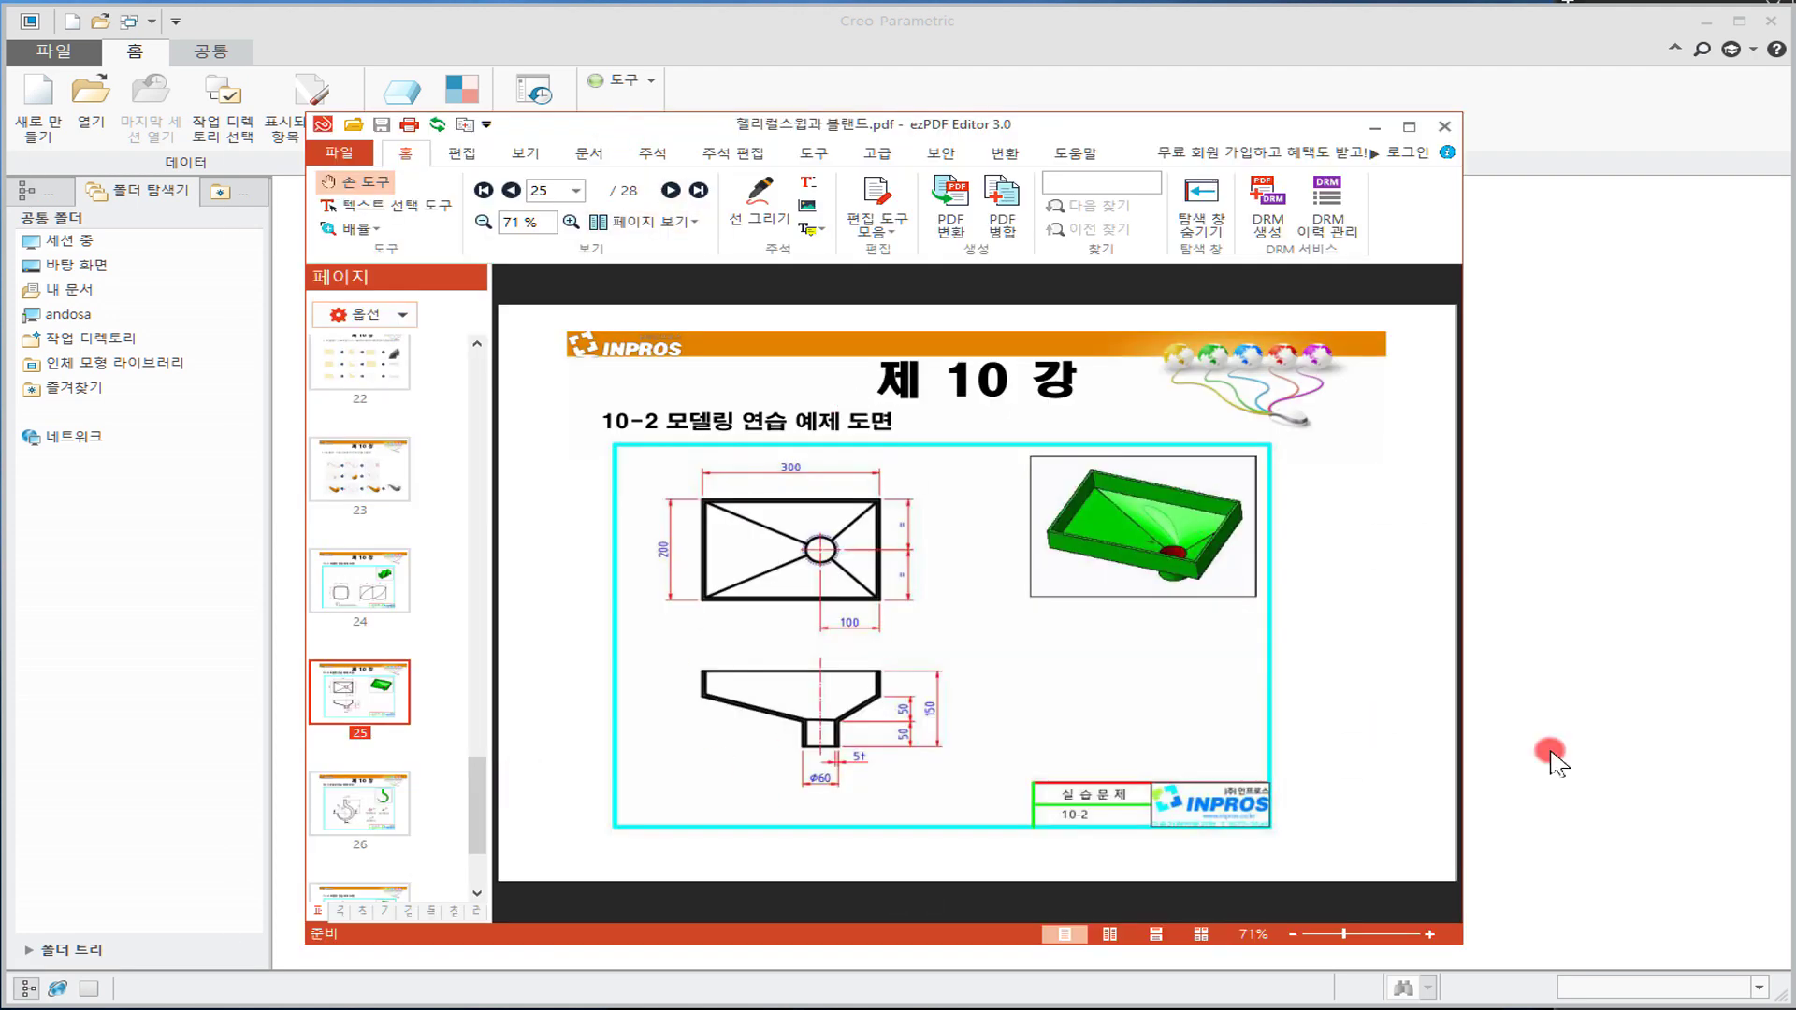
pyautogui.moveTo(813, 120); pyautogui.dragTo(636, 73)
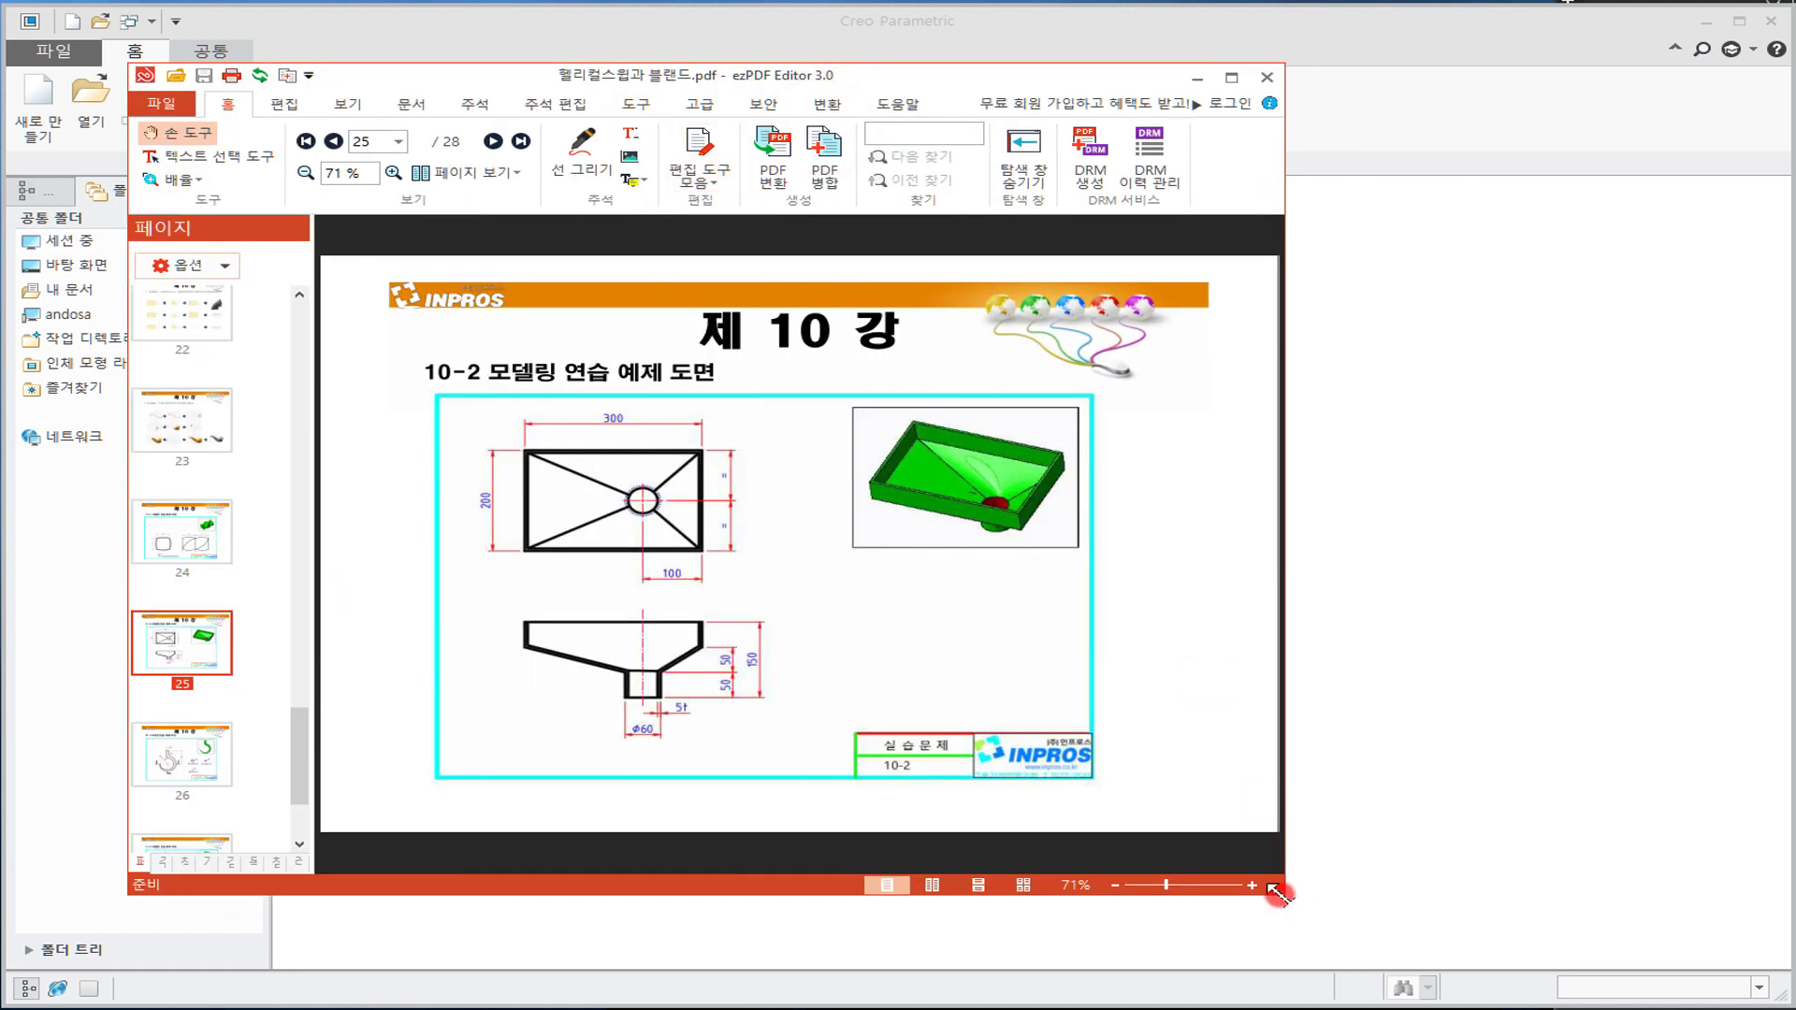
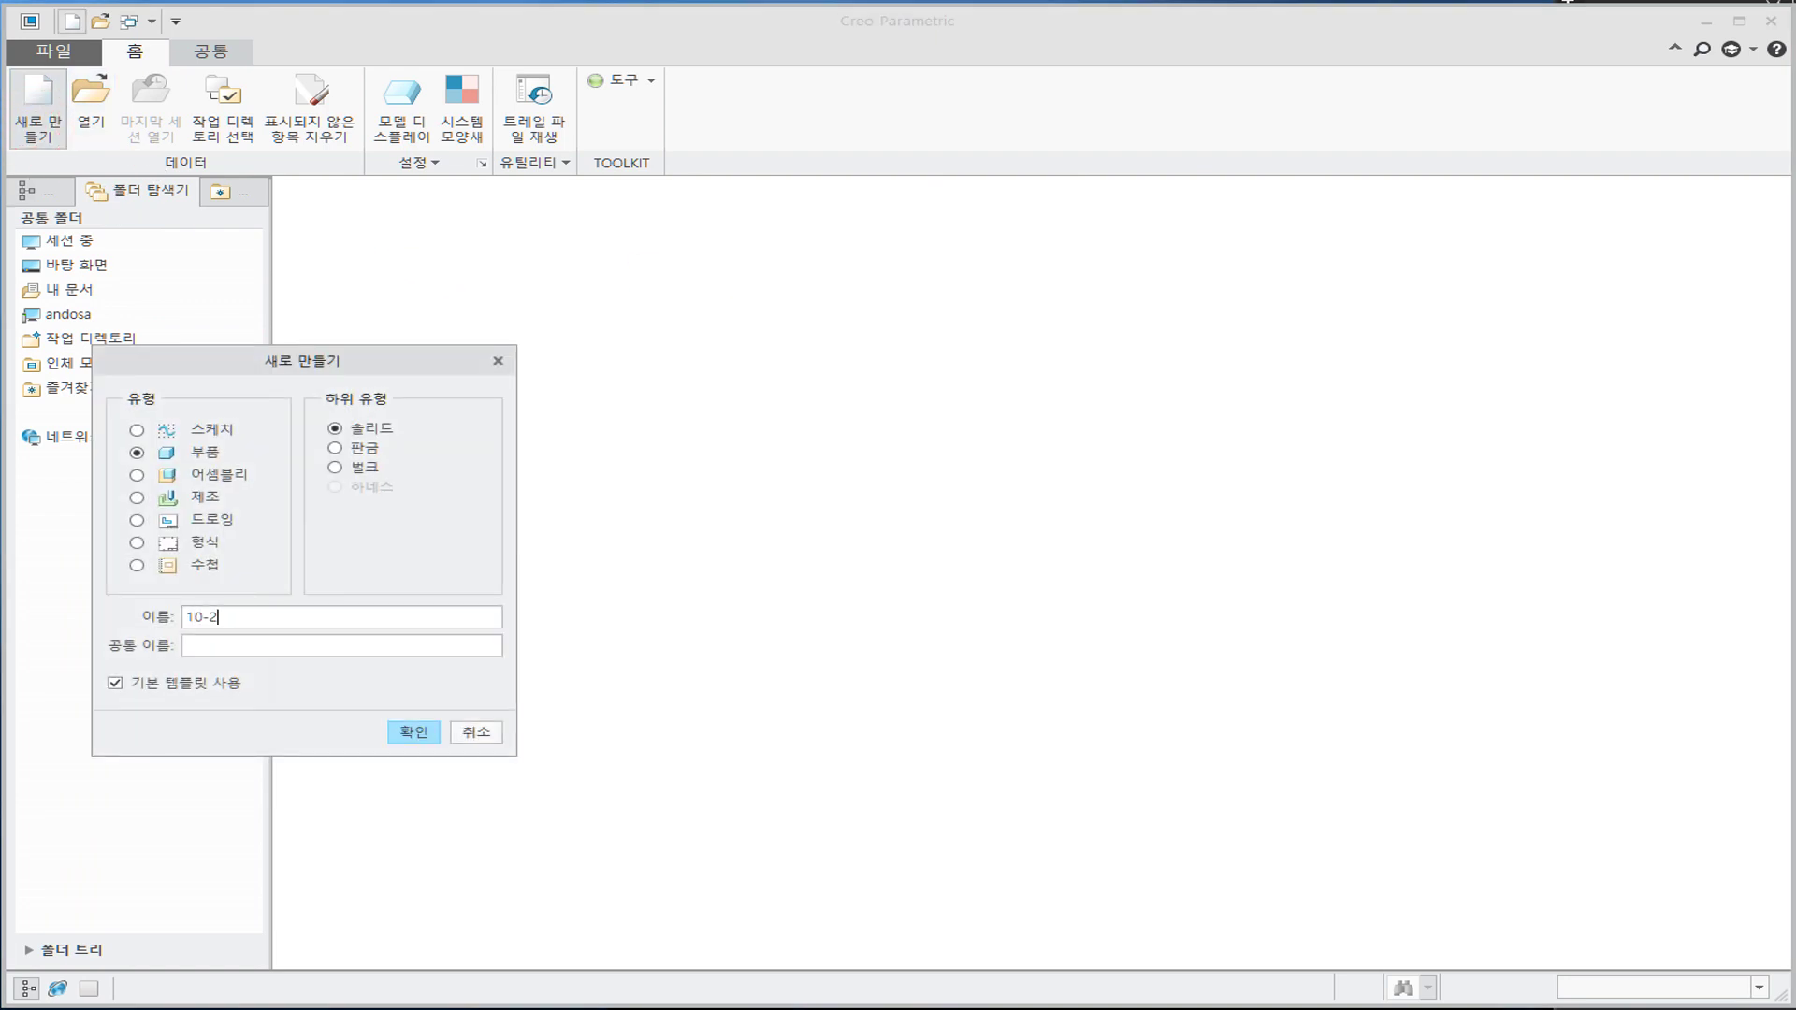
# Step: Create a new solid part named 10-2 with the default template and display all its datum features
pyautogui.write('10-2')
pyautogui.press('Return')
pyautogui.click(707, 299)
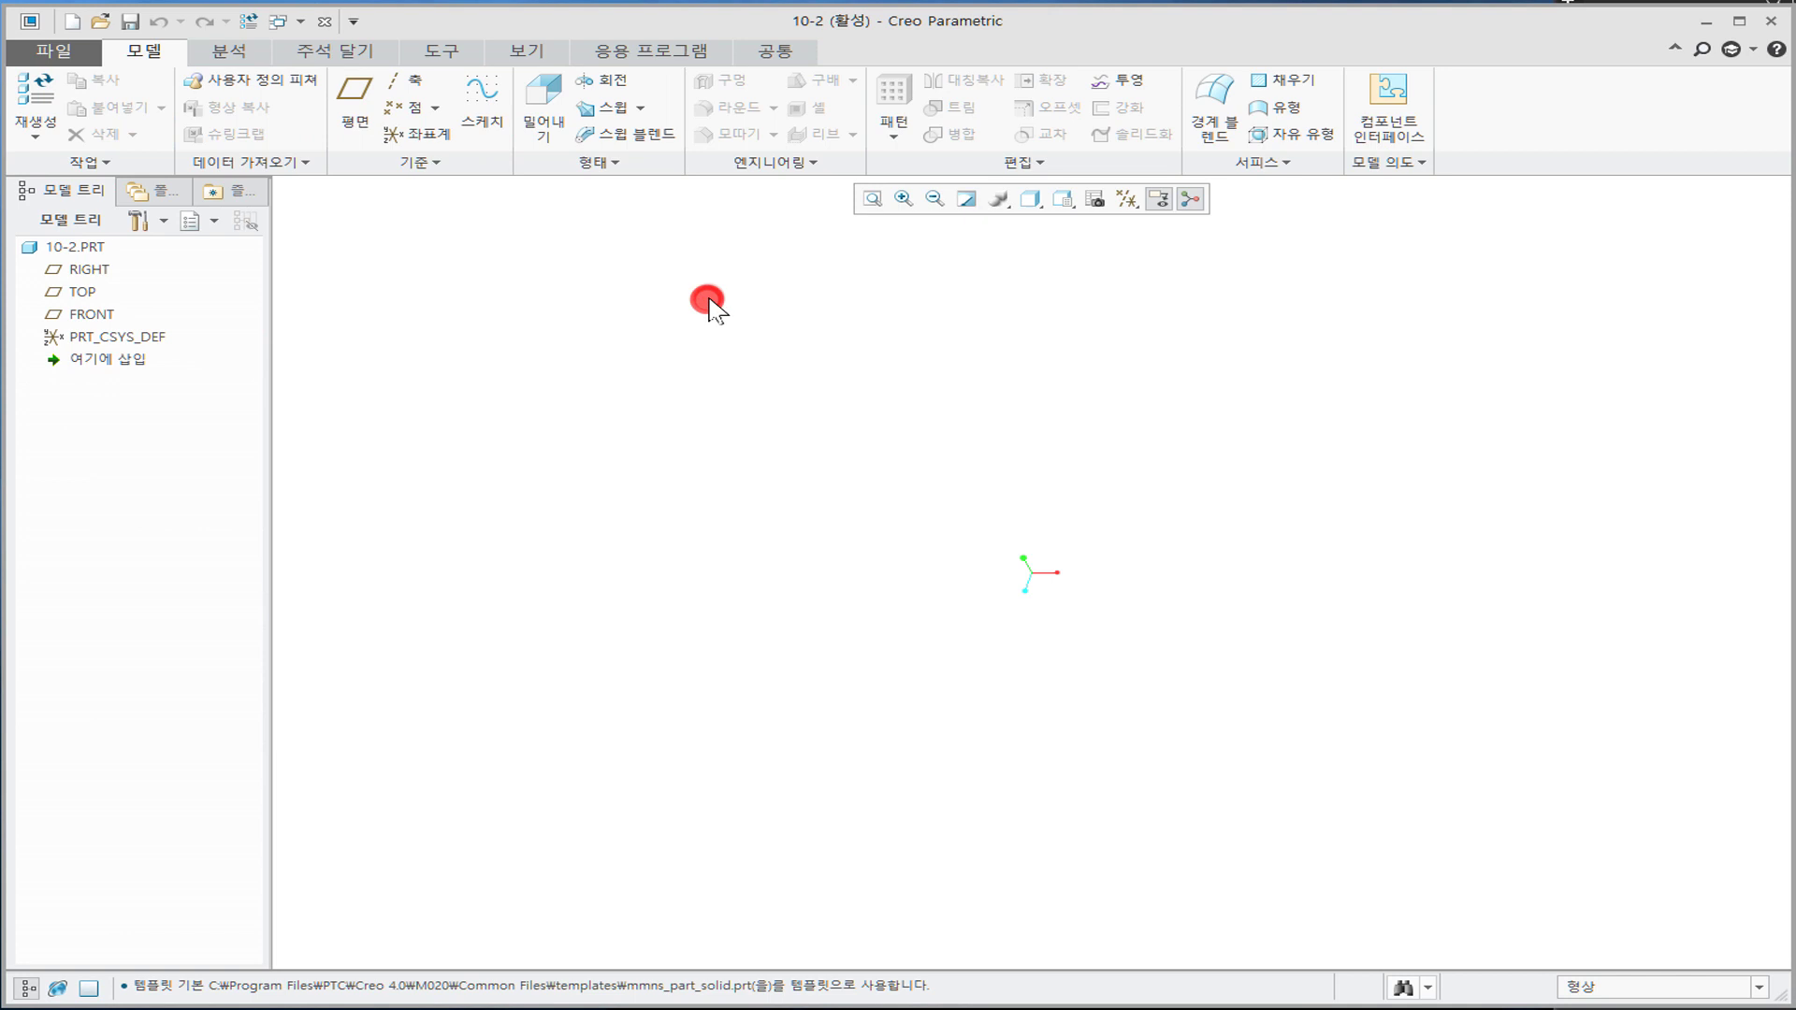
pyautogui.click(1126, 199)
pyautogui.click(1127, 222)
pyautogui.click(873, 268)
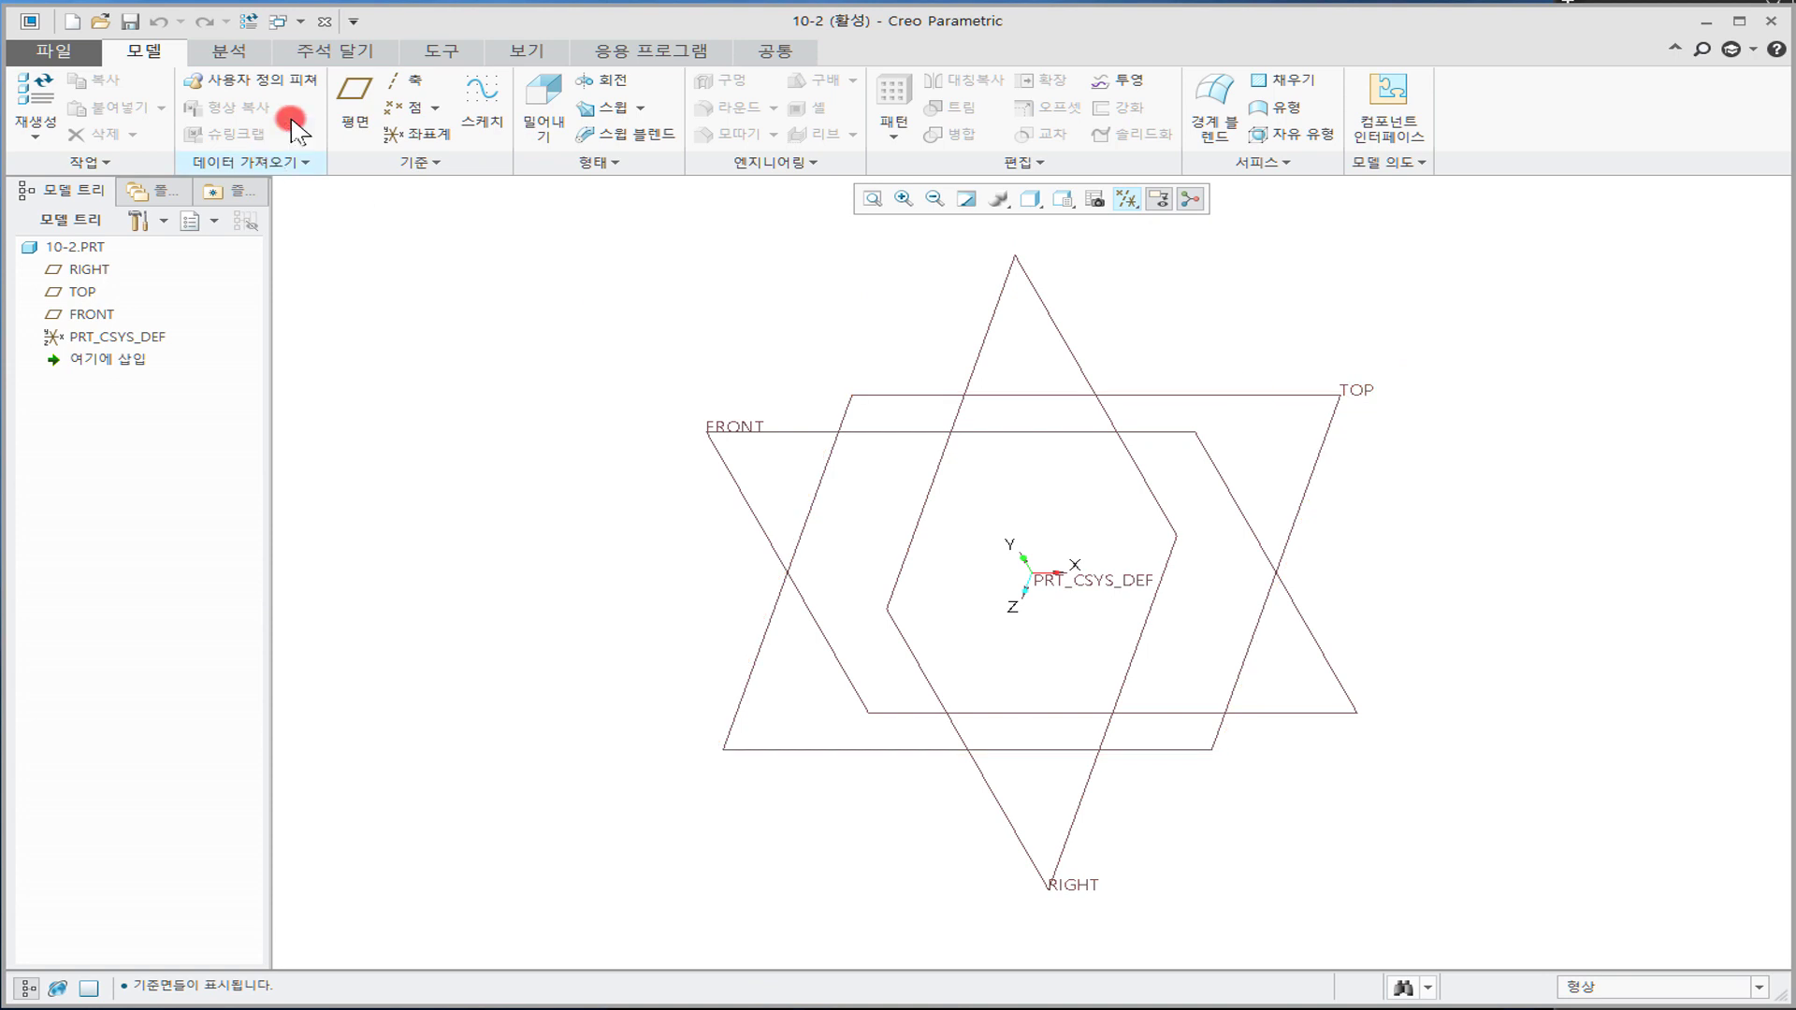
# Step: Create a datum plane offset 5 mm from the TOP plane
pyautogui.click(353, 94)
pyautogui.click(1347, 400)
pyautogui.doubleClick(1665, 414)
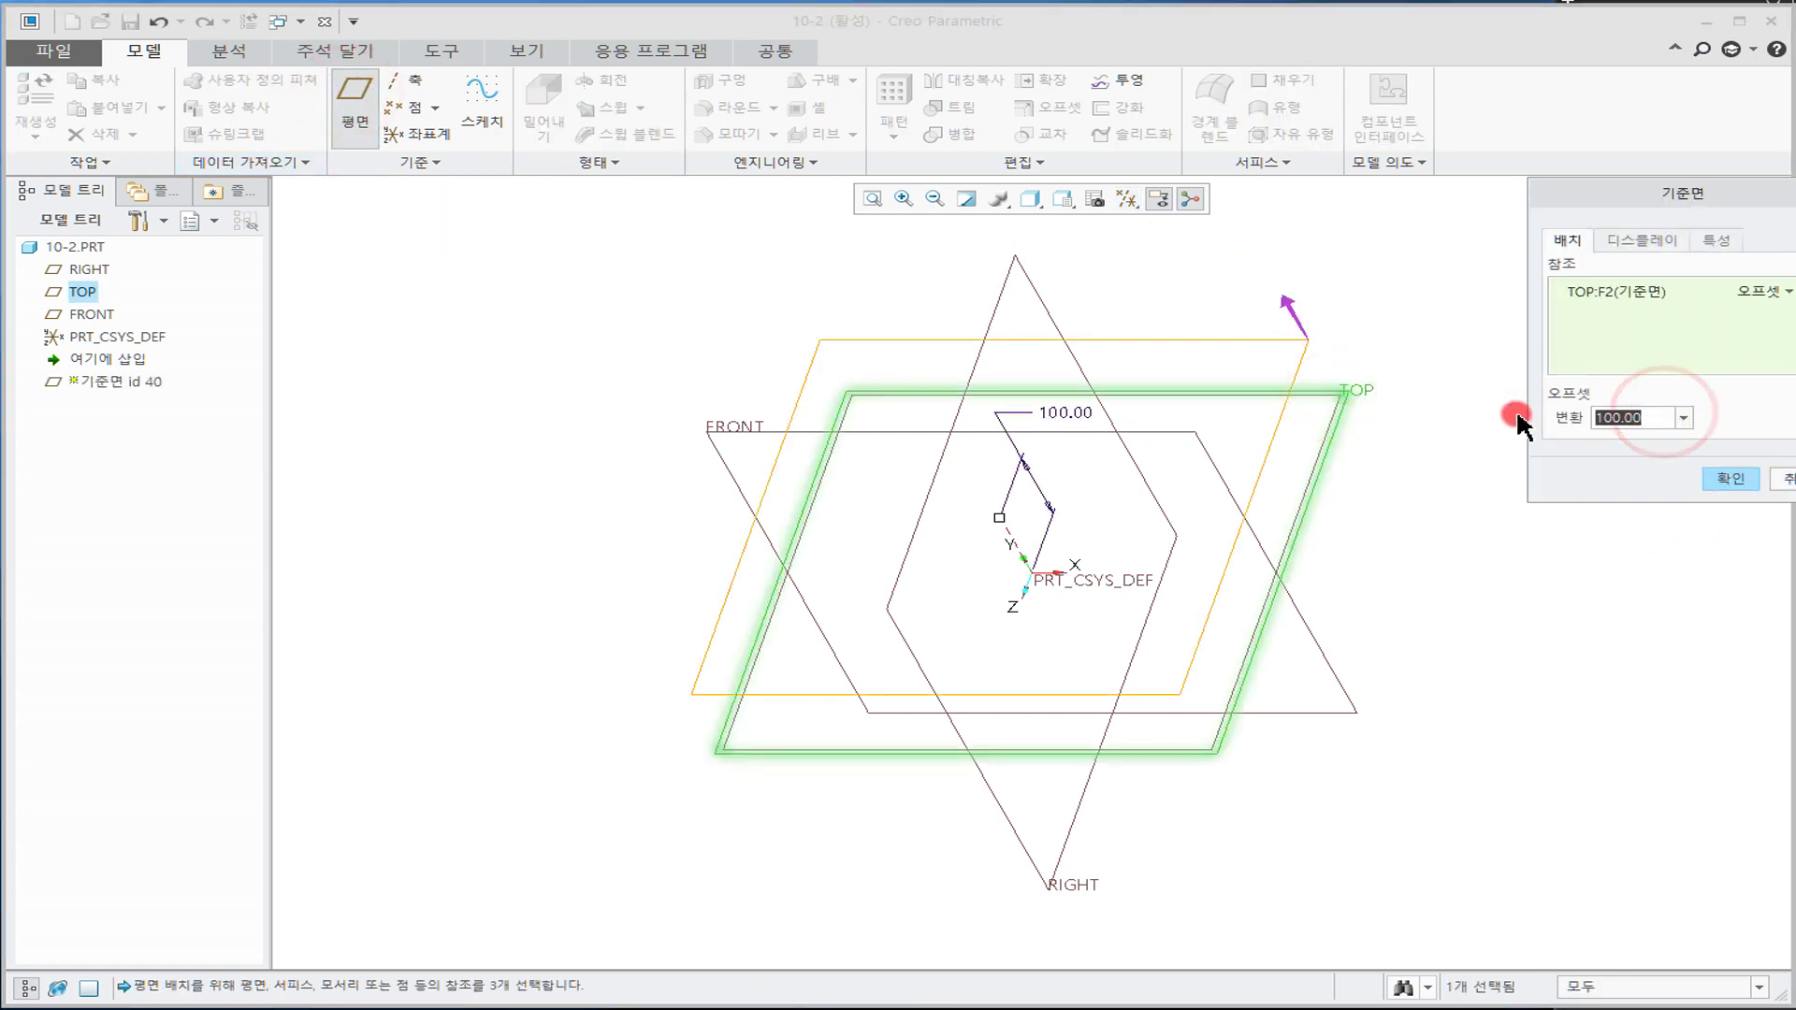
pyautogui.write('5')
pyautogui.press('Return')
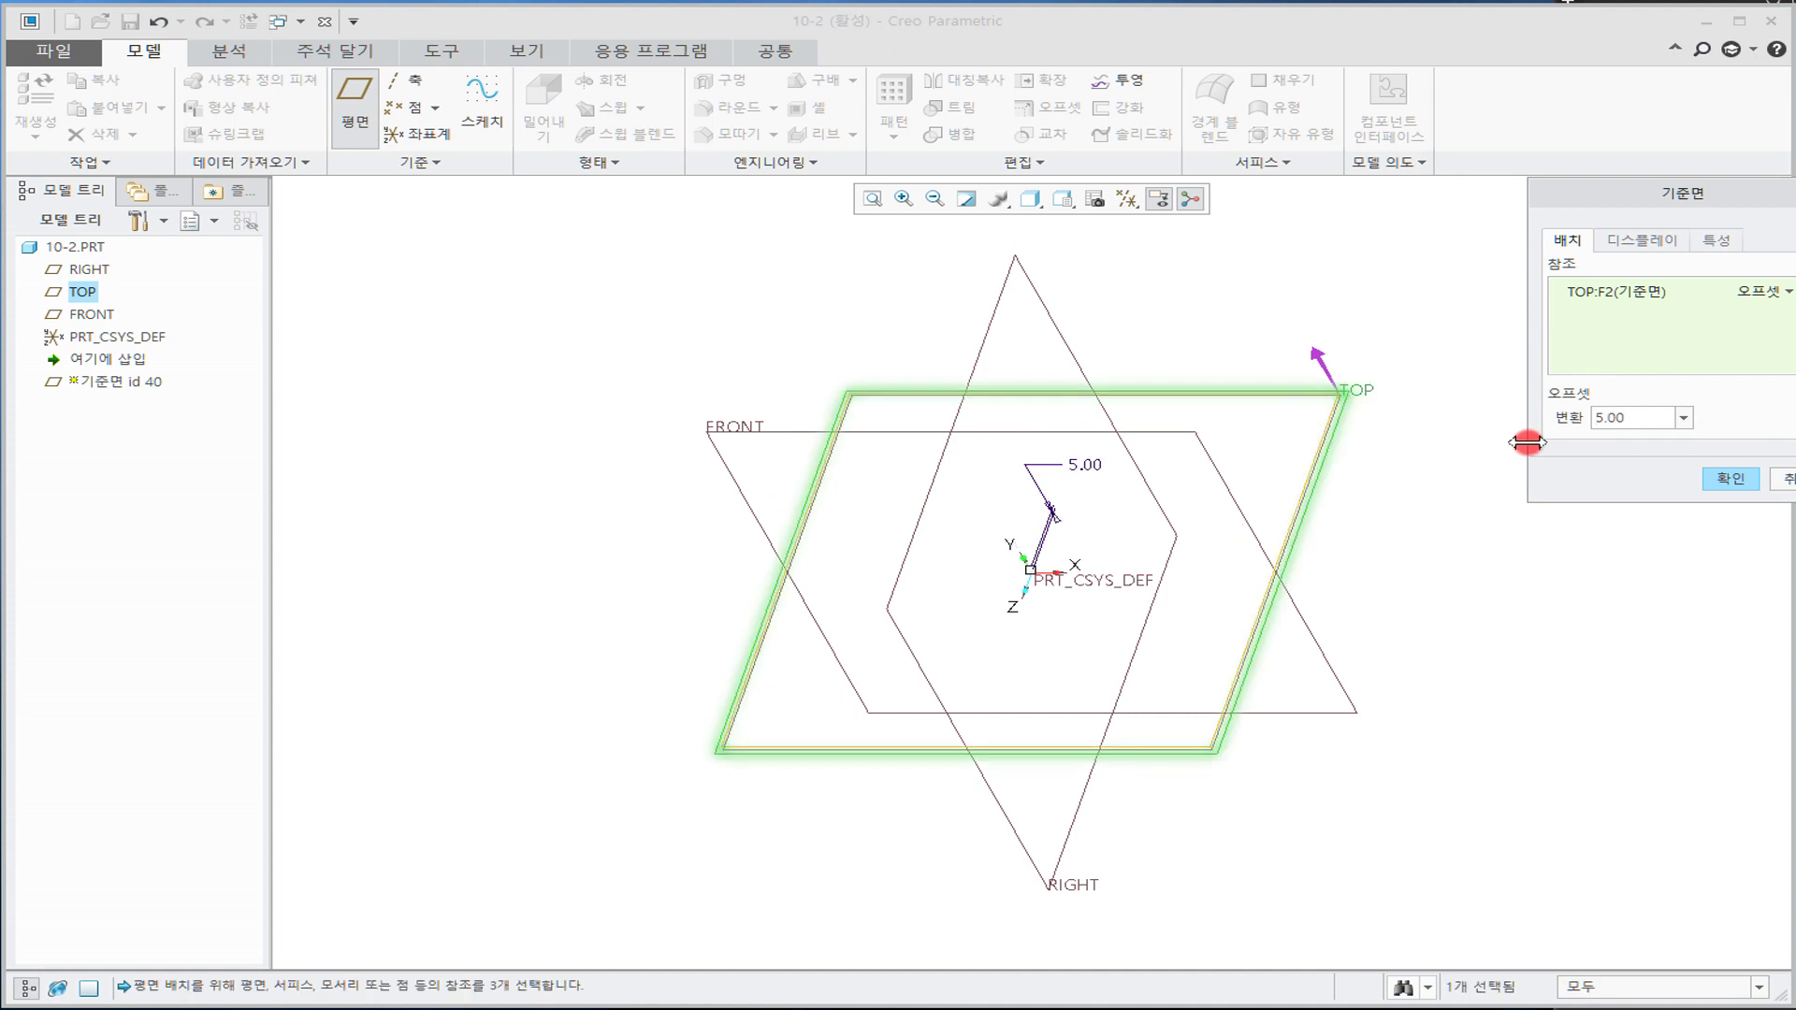
pyautogui.click(1725, 479)
pyautogui.click(1576, 473)
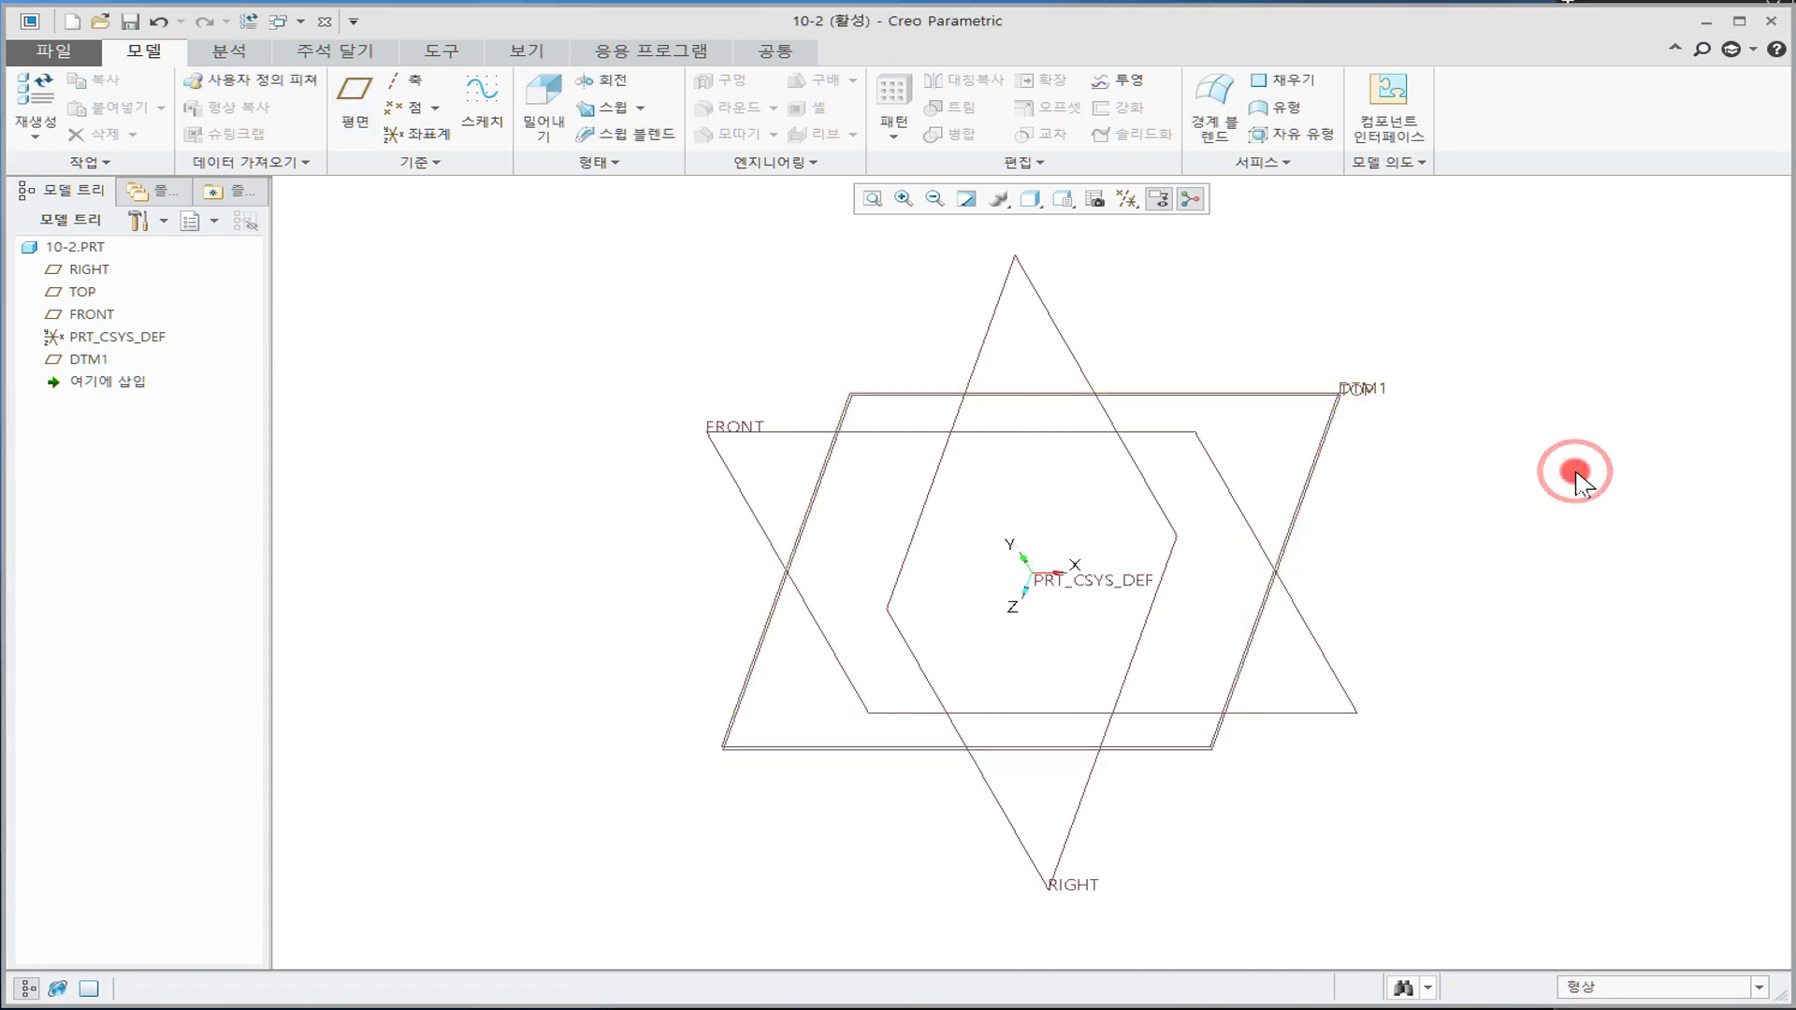
# Step: Delete the datum plane DTM1 that is offset from the TOP plane
pyautogui.scroll(-3, 1420, 428)
pyautogui.click(1420, 428)
pyautogui.scroll(4, 1299, 418)
pyautogui.scroll(-7, 1299, 417)
pyautogui.scroll(-3, 1299, 418)
pyautogui.scroll(6, 1310, 433)
pyautogui.rightClick(78, 369)
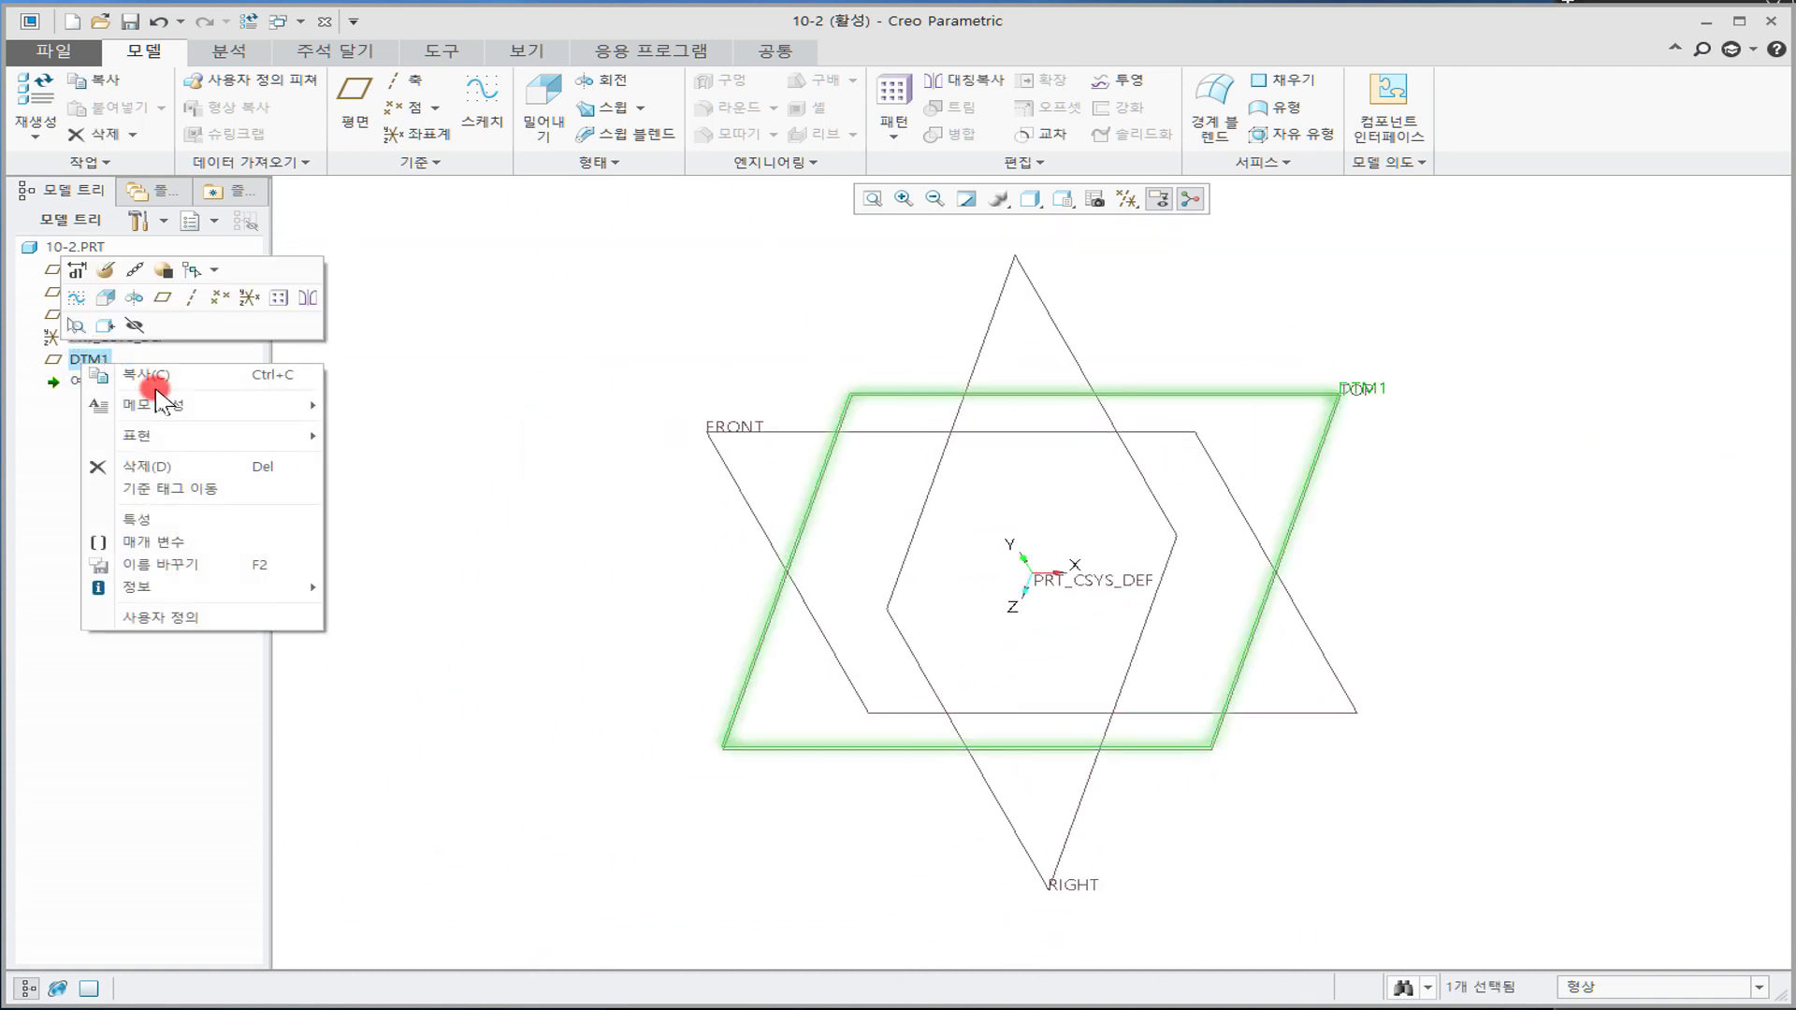
pyautogui.click(152, 464)
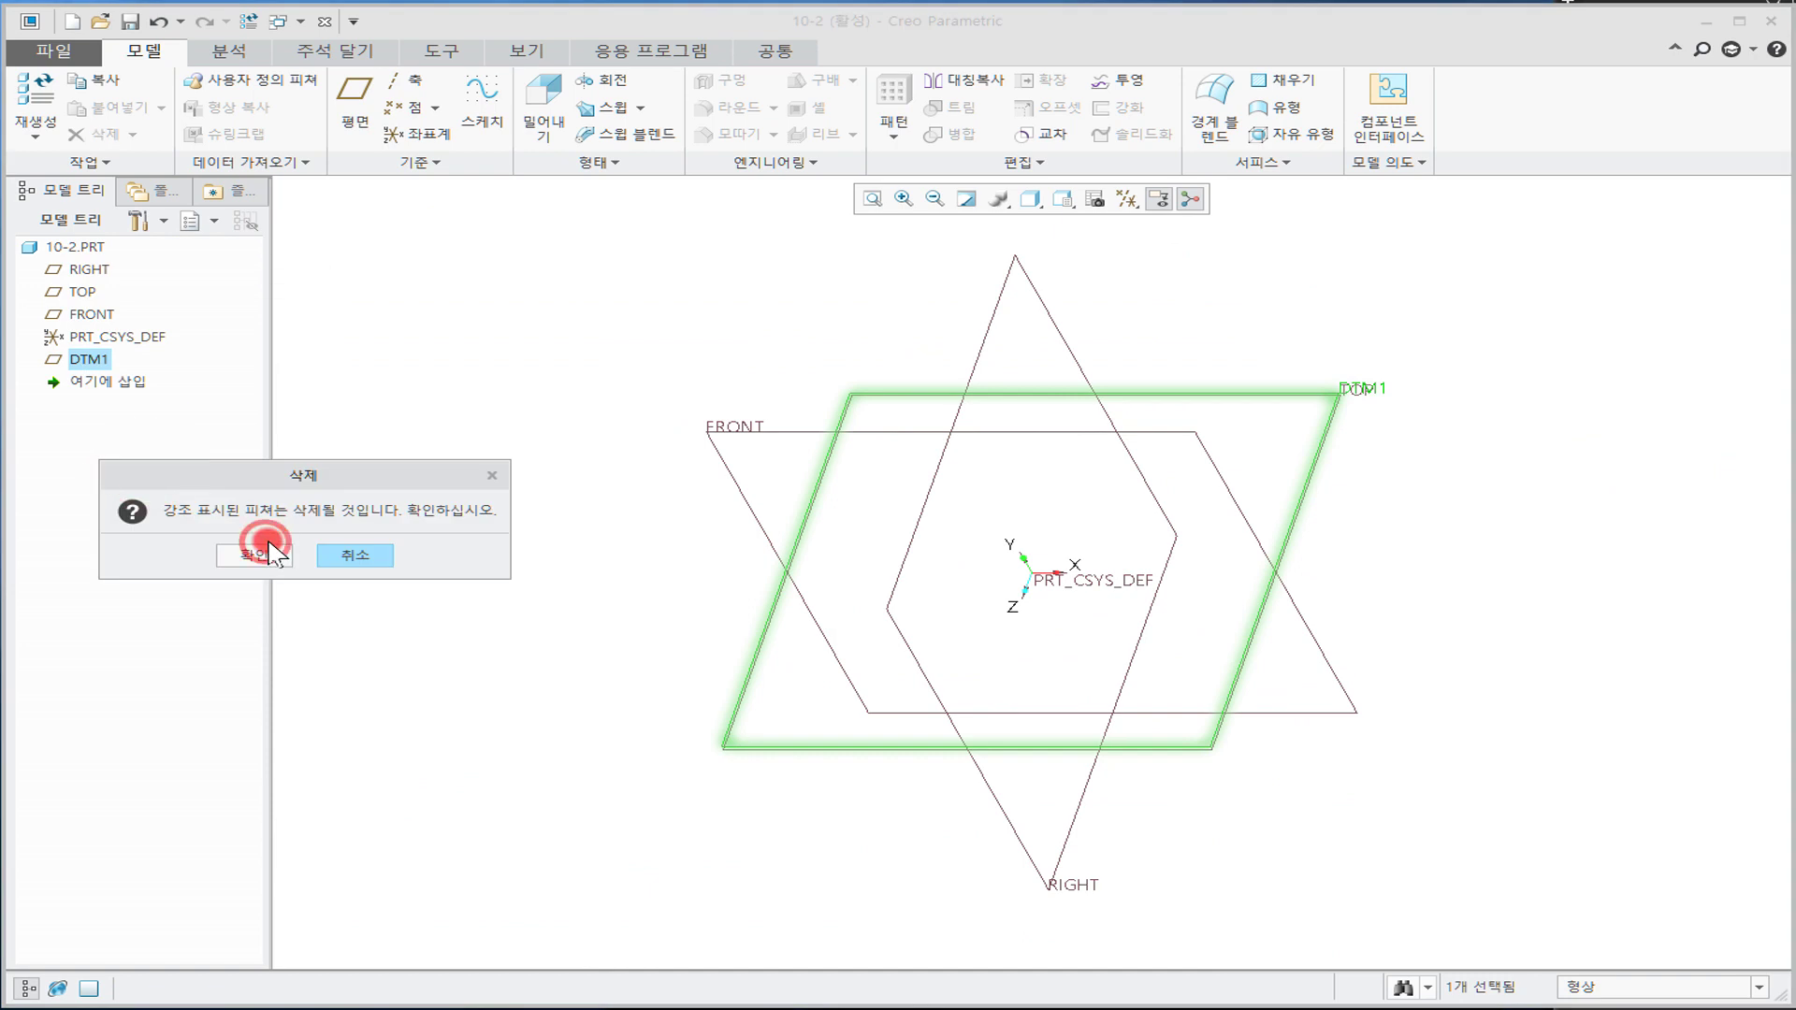
pyautogui.click(269, 554)
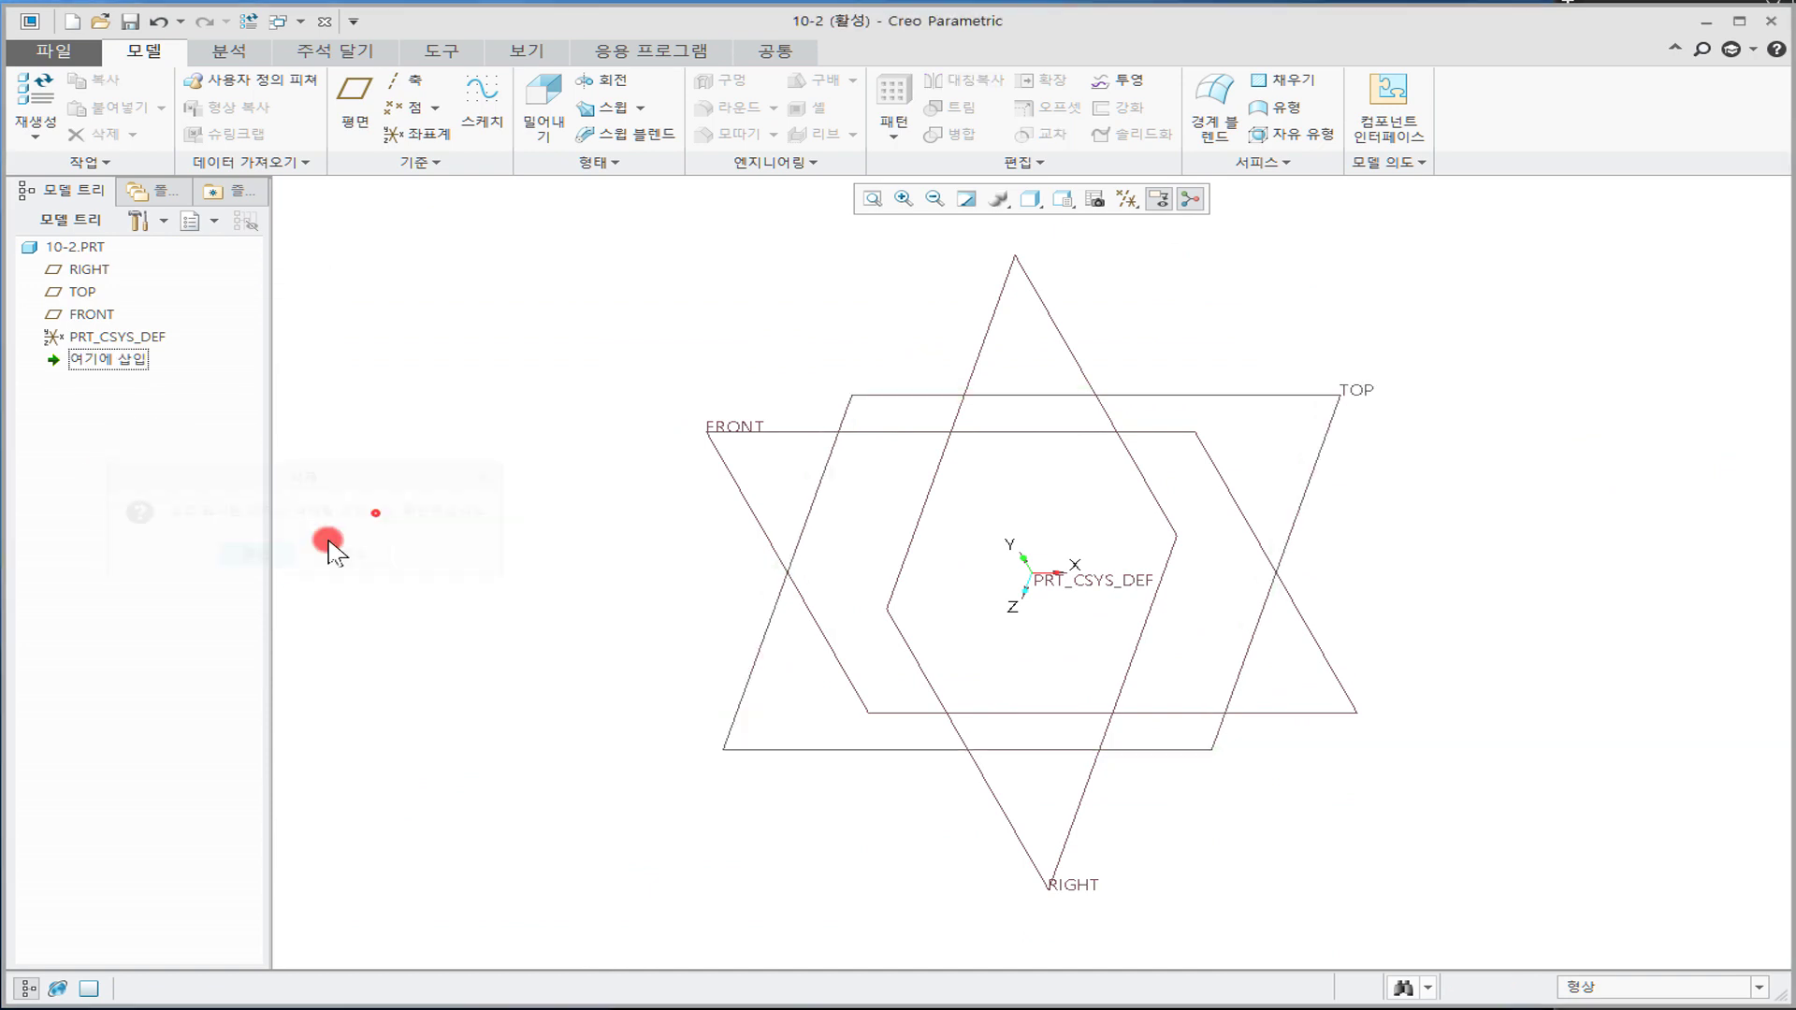
# Step: Create a datum plane offset 50 mm above the TOP plane
pyautogui.click(365, 105)
pyautogui.click(1351, 391)
pyautogui.click(1624, 412)
pyautogui.doubleClick(1632, 418)
pyautogui.write('50')
pyautogui.press('Return')
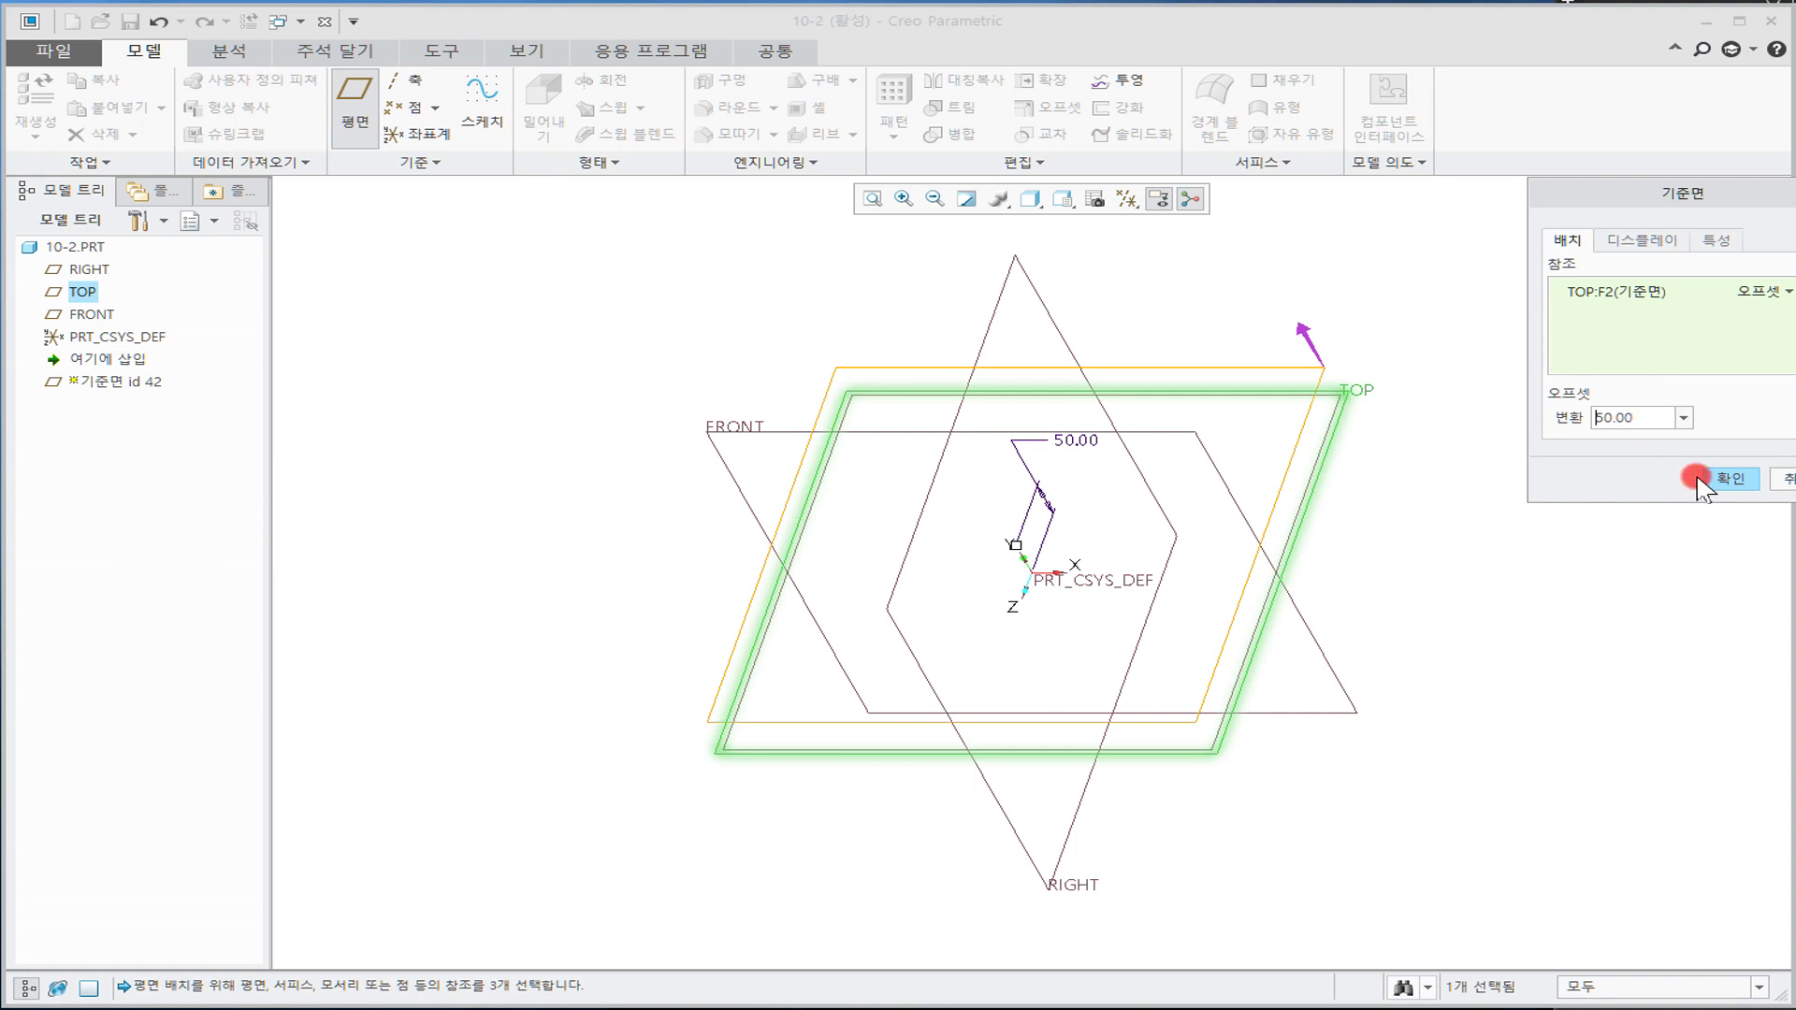
pyautogui.click(1726, 479)
pyautogui.click(1483, 447)
pyautogui.click(1360, 364)
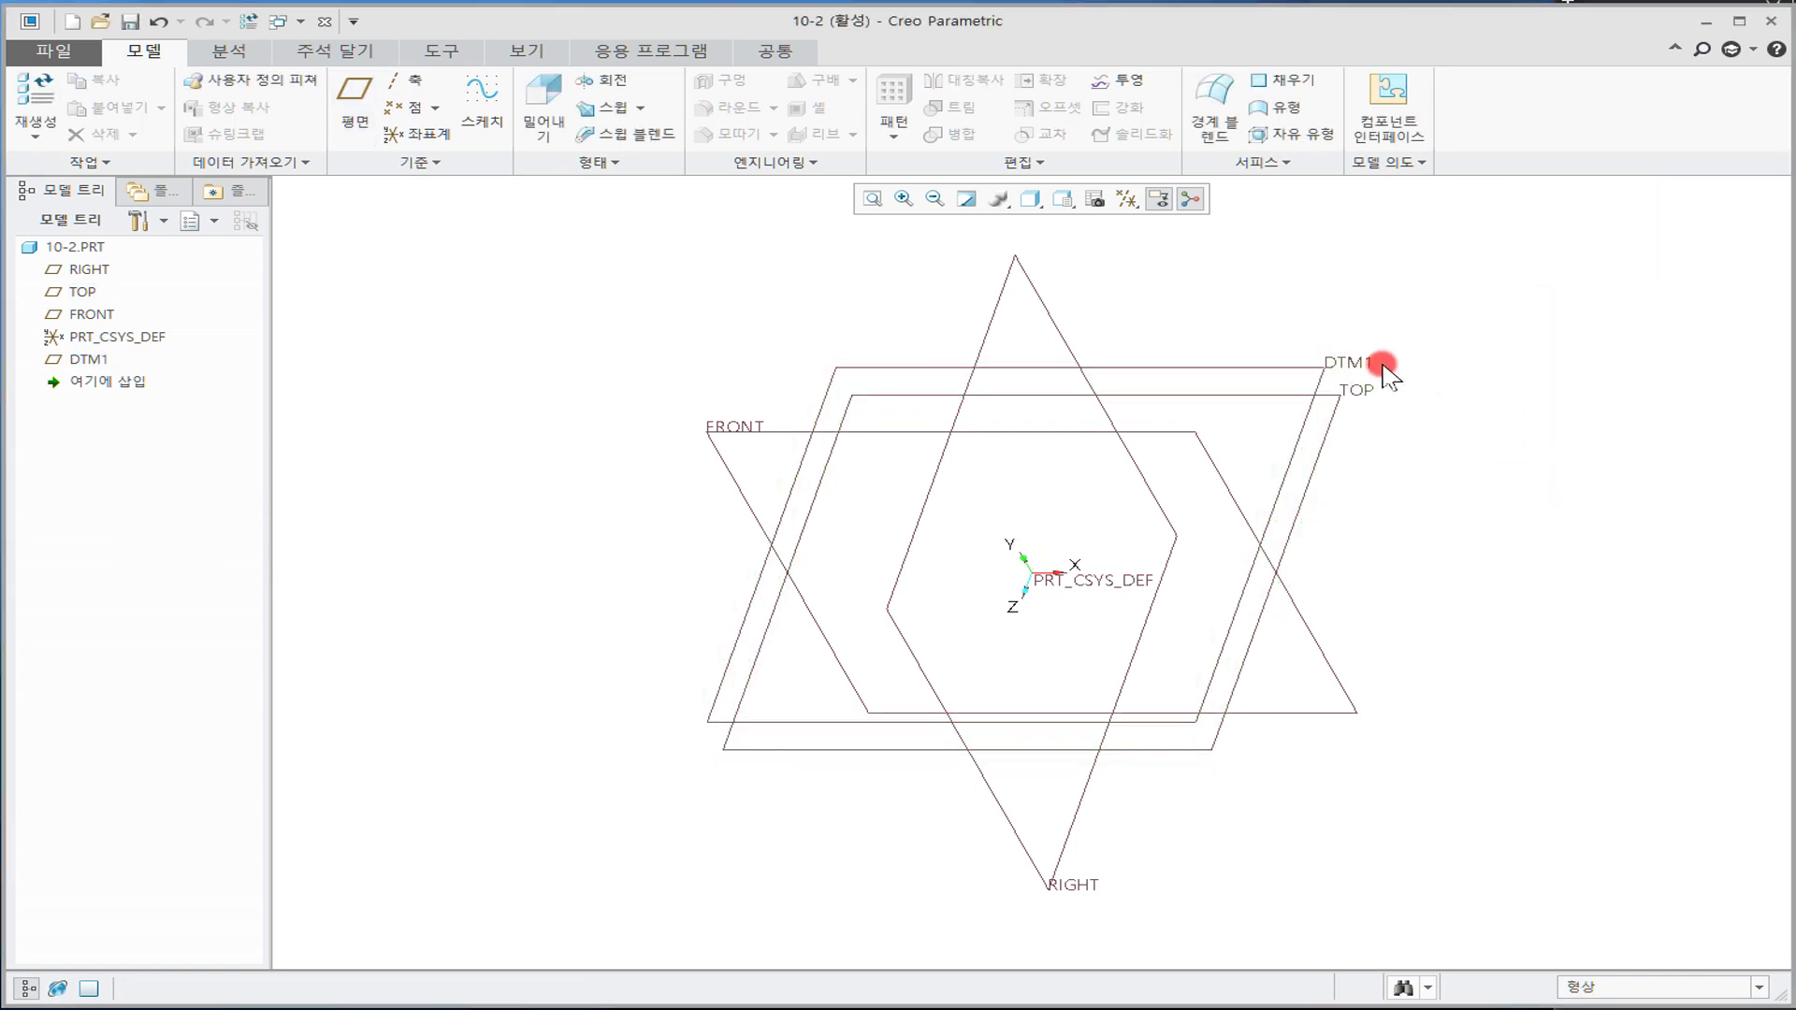
# Step: Create a second datum plane offset from DTM1
pyautogui.click(353, 93)
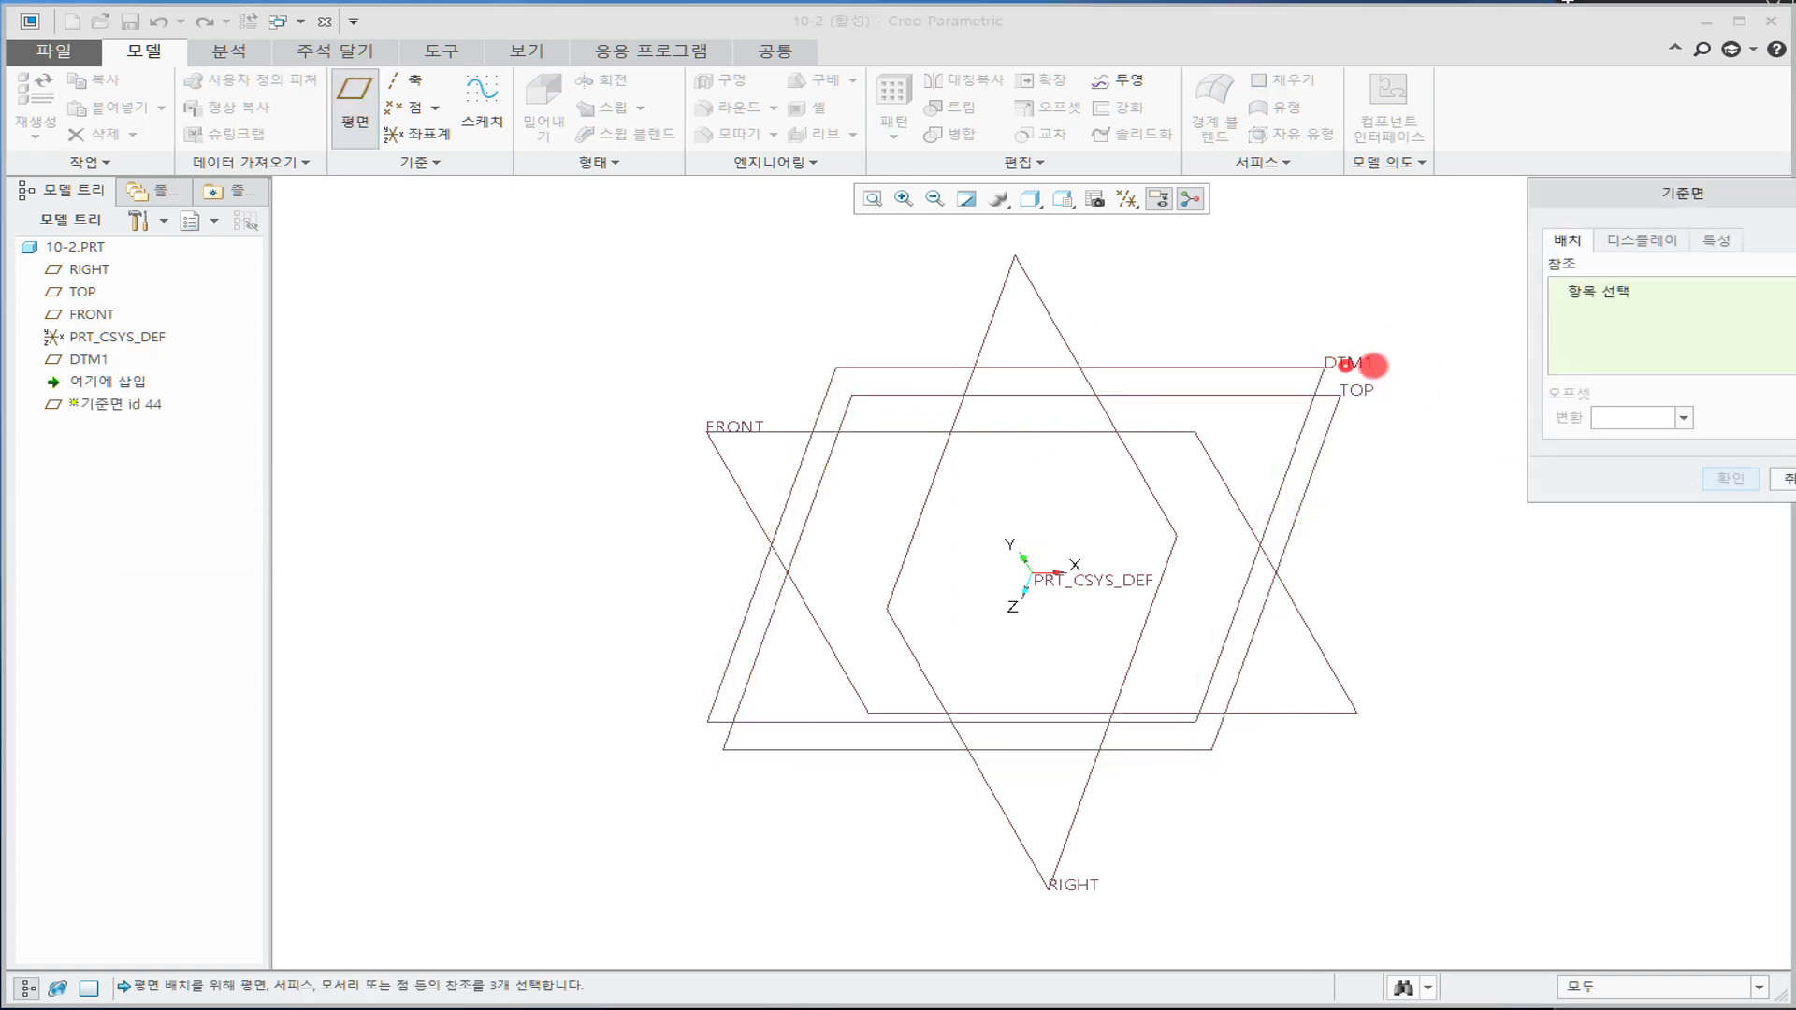
pyautogui.click(1368, 363)
pyautogui.click(1730, 478)
pyautogui.click(1507, 463)
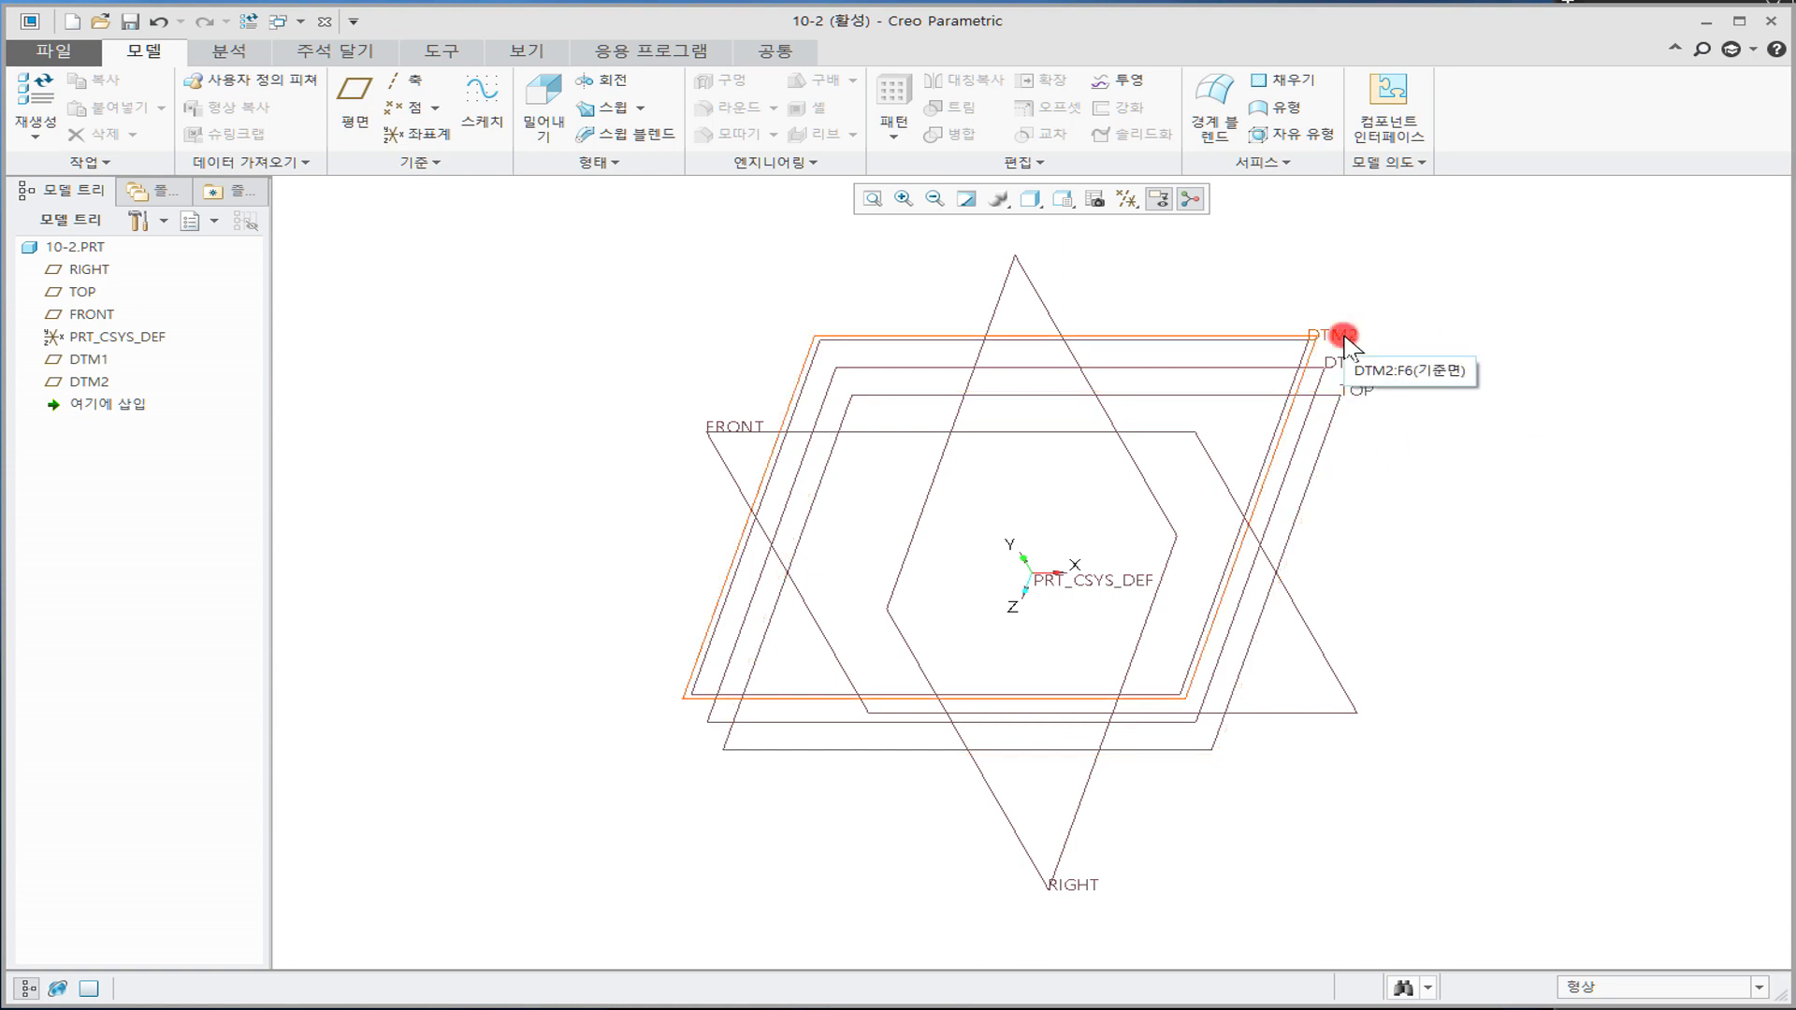
# Step: Delete the datum plane DTM2 so that only DTM1 is left above the TOP plane
pyautogui.click(82, 383)
pyautogui.rightClick(83, 385)
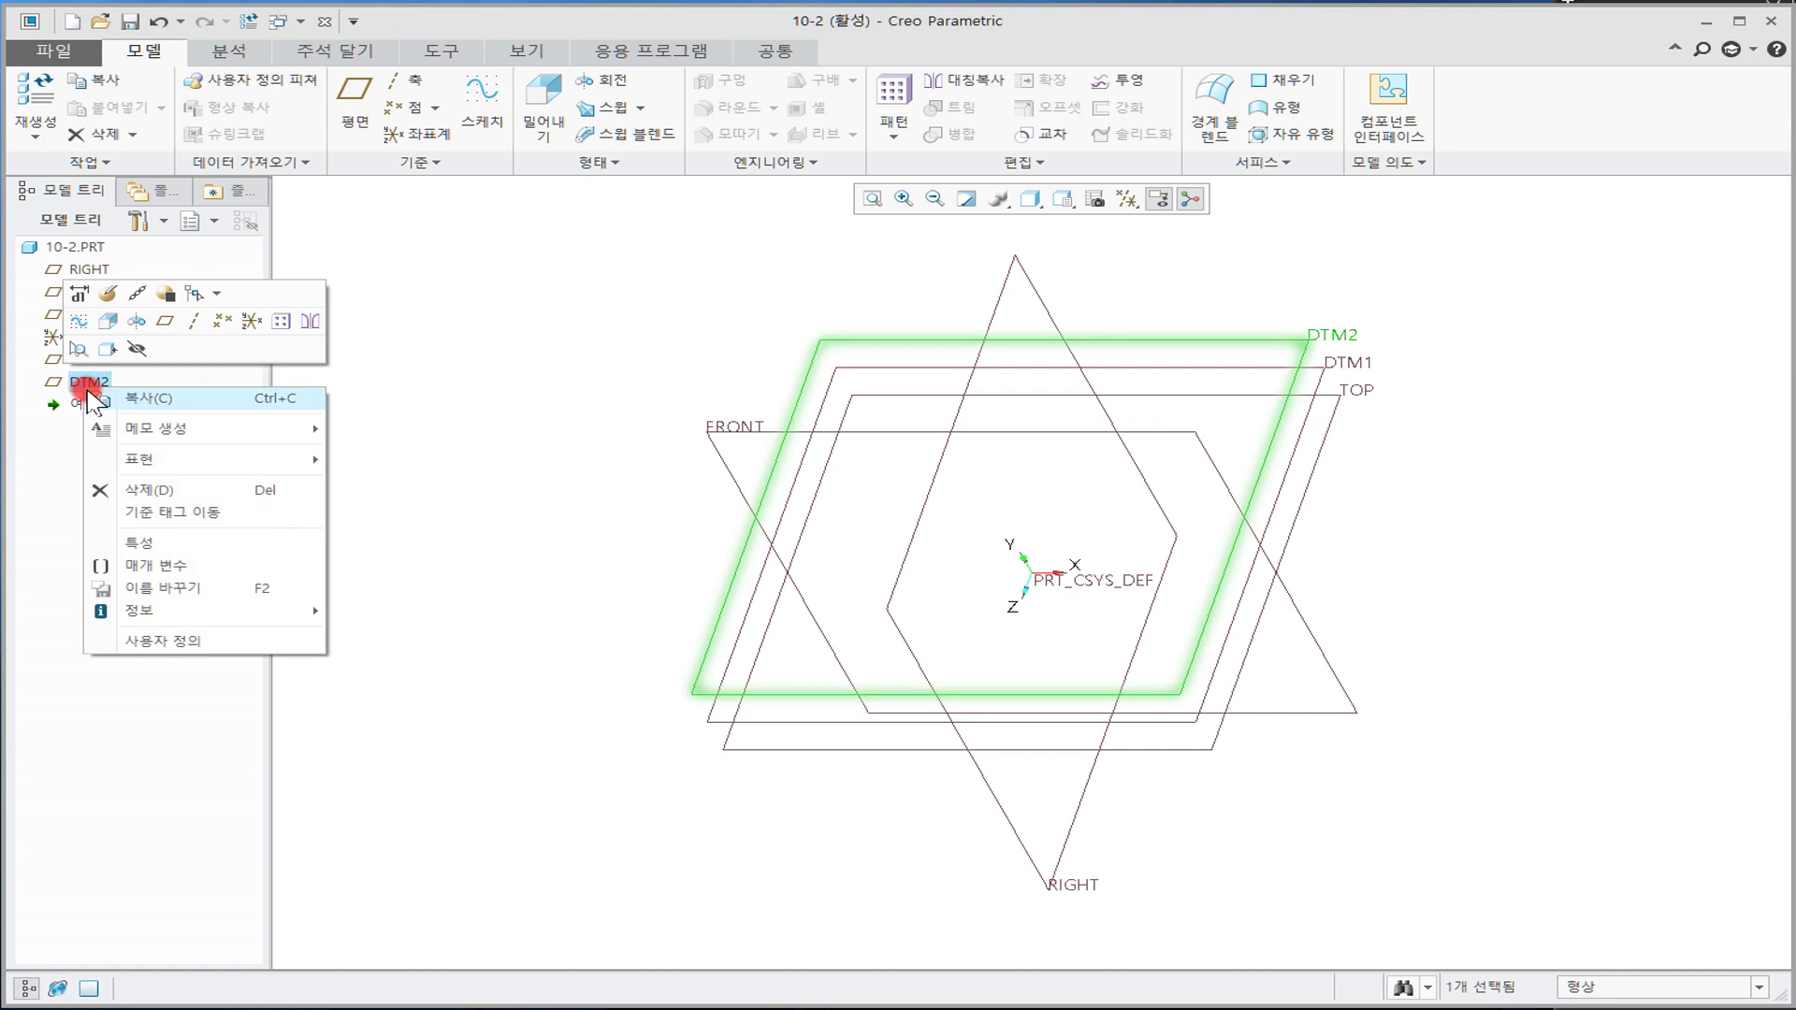
pyautogui.click(136, 490)
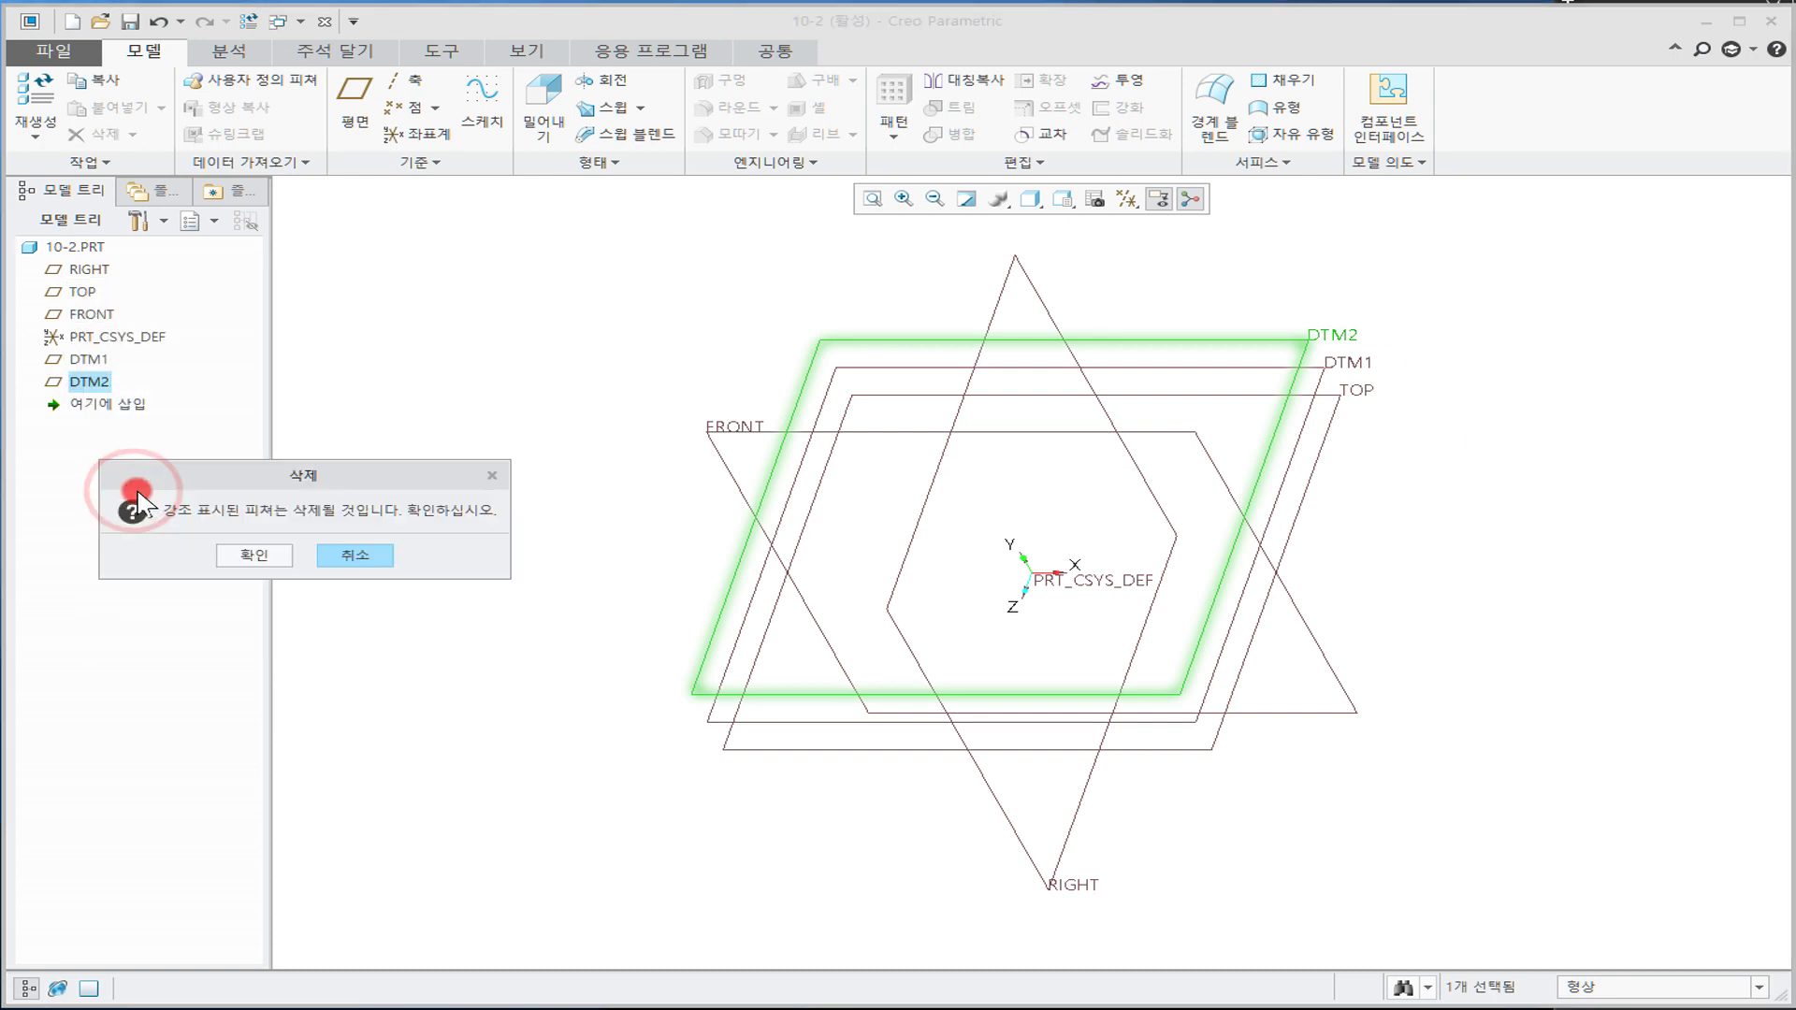
pyautogui.click(258, 555)
pyautogui.click(1334, 363)
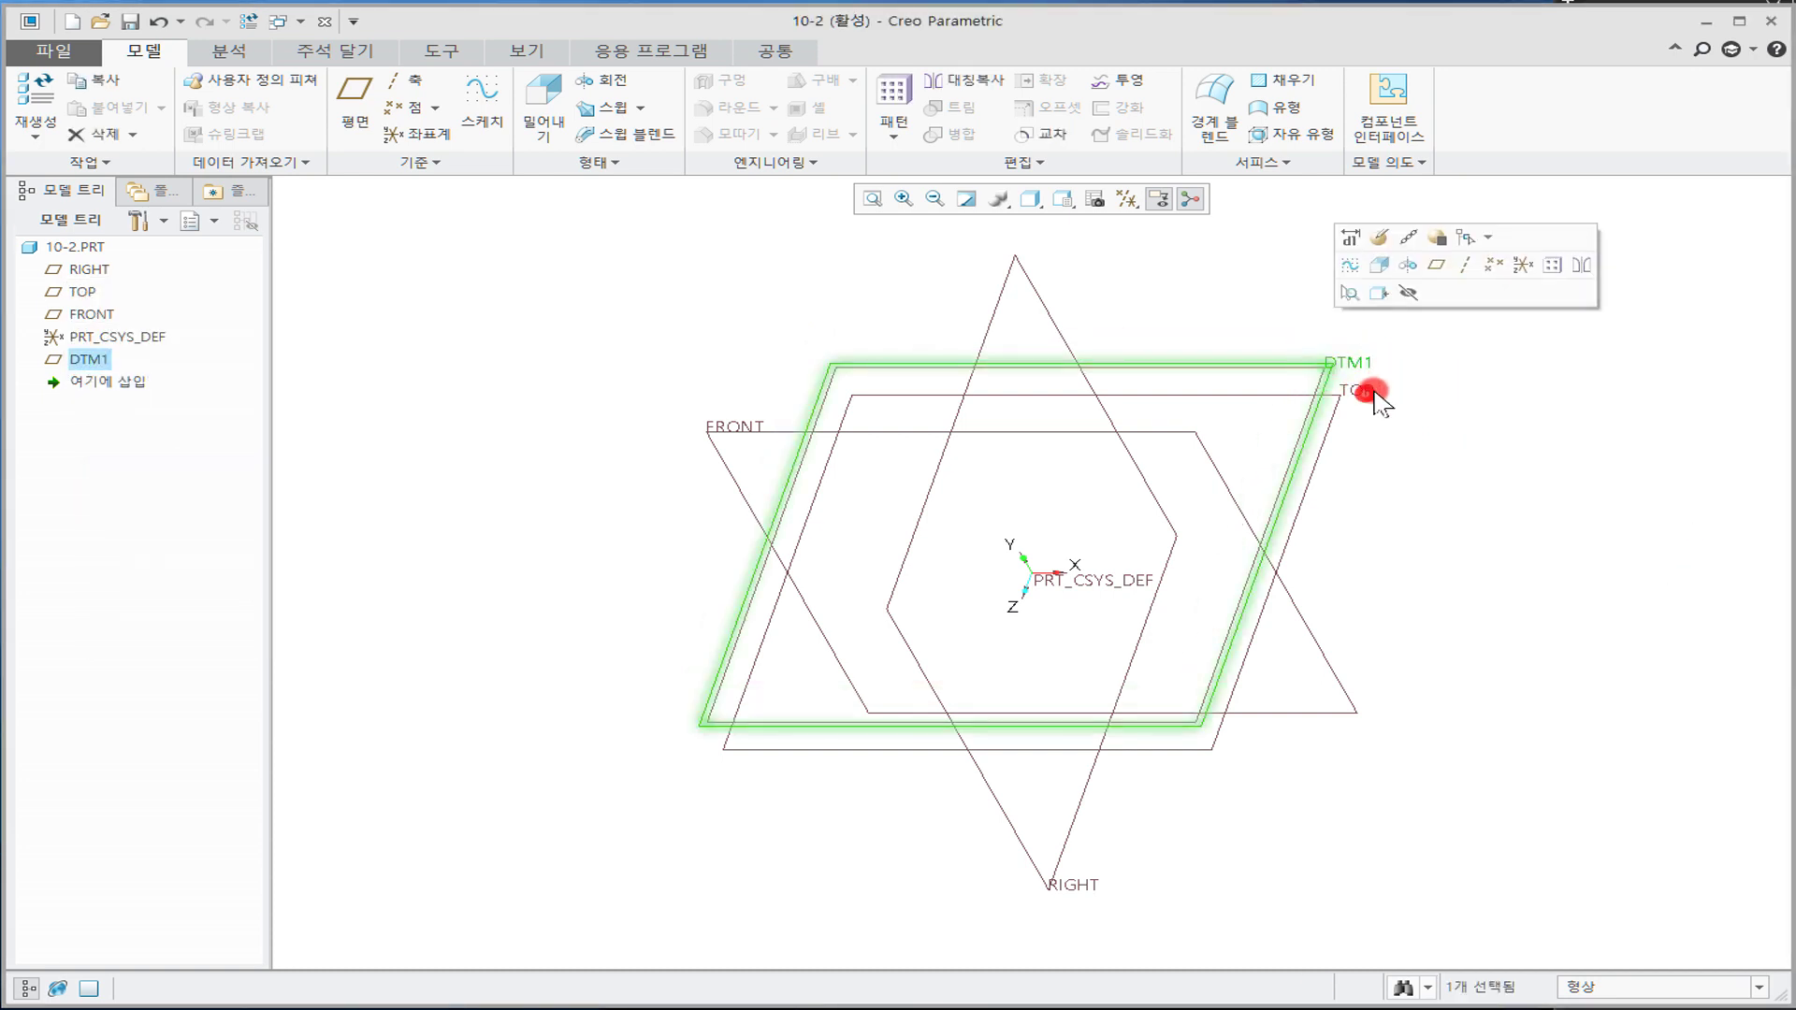
pyautogui.click(1484, 520)
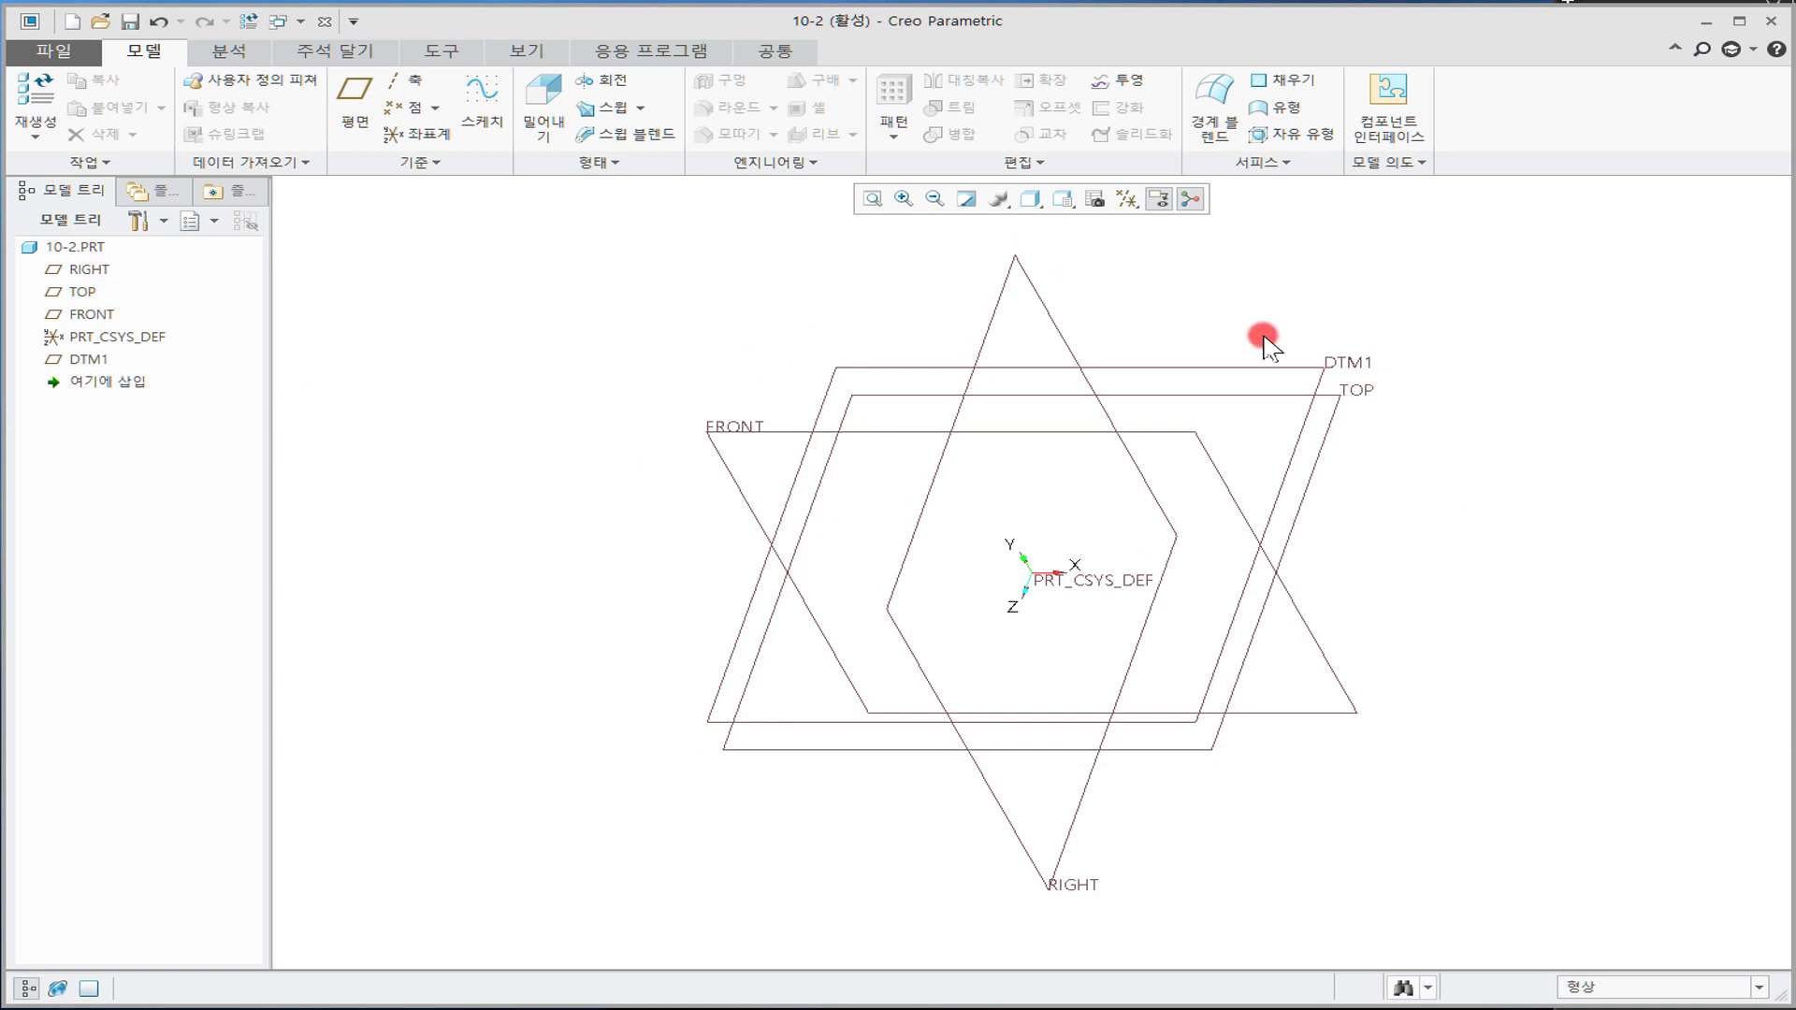
# Step: Start a Blend and set up its first section sketch on DTM1, oriented with RIGHT as reference and viewed straight on
pyautogui.click(615, 273)
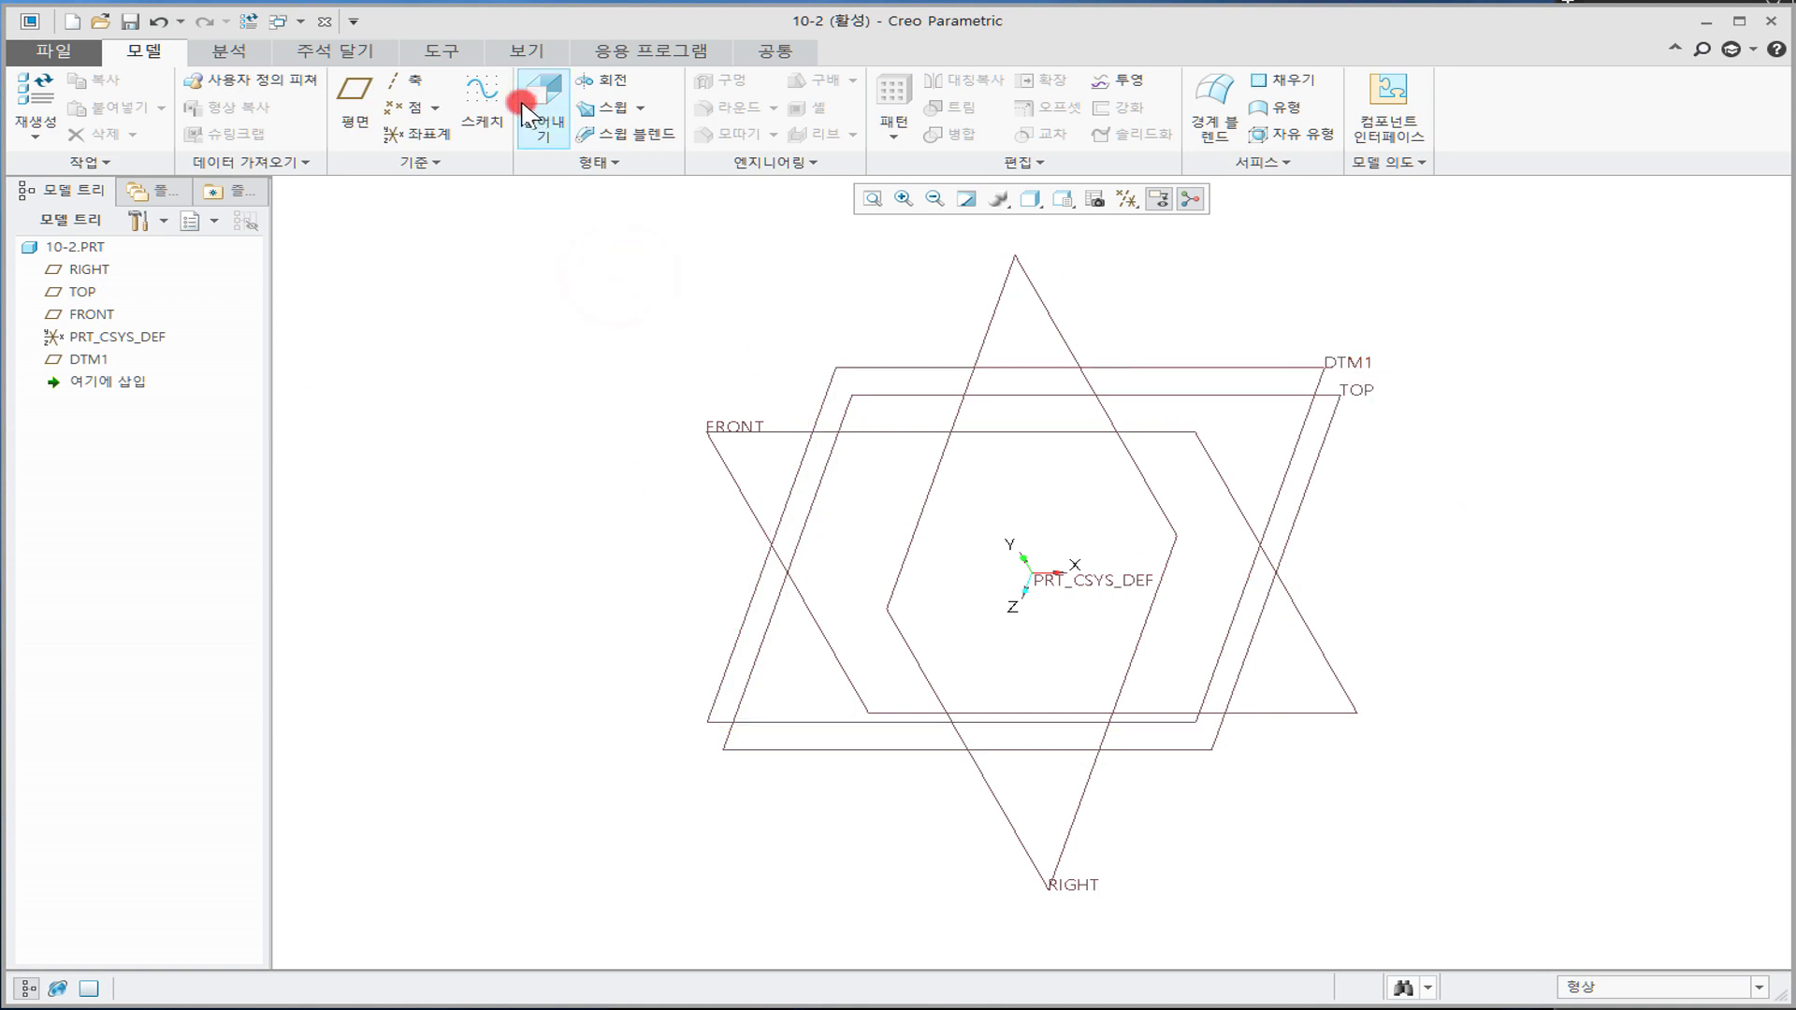
pyautogui.click(593, 167)
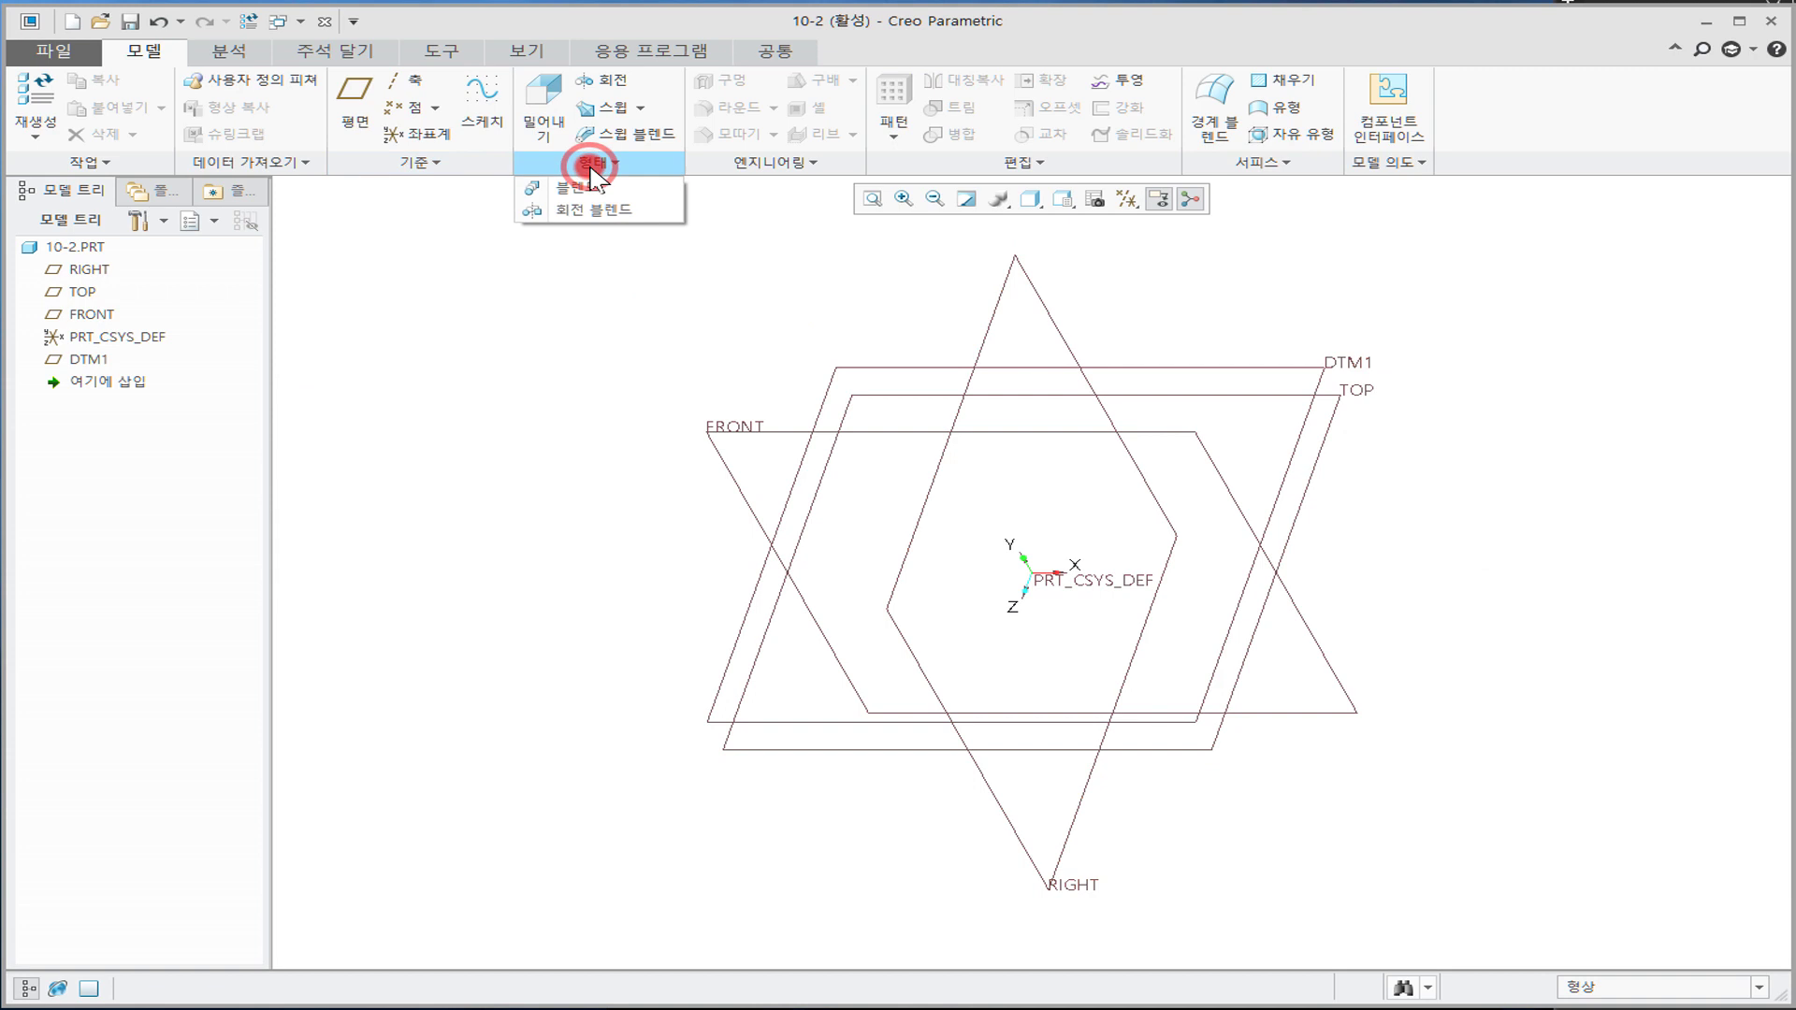
pyautogui.click(584, 183)
pyautogui.click(168, 182)
pyautogui.click(127, 163)
pyautogui.click(654, 281)
pyautogui.click(1343, 365)
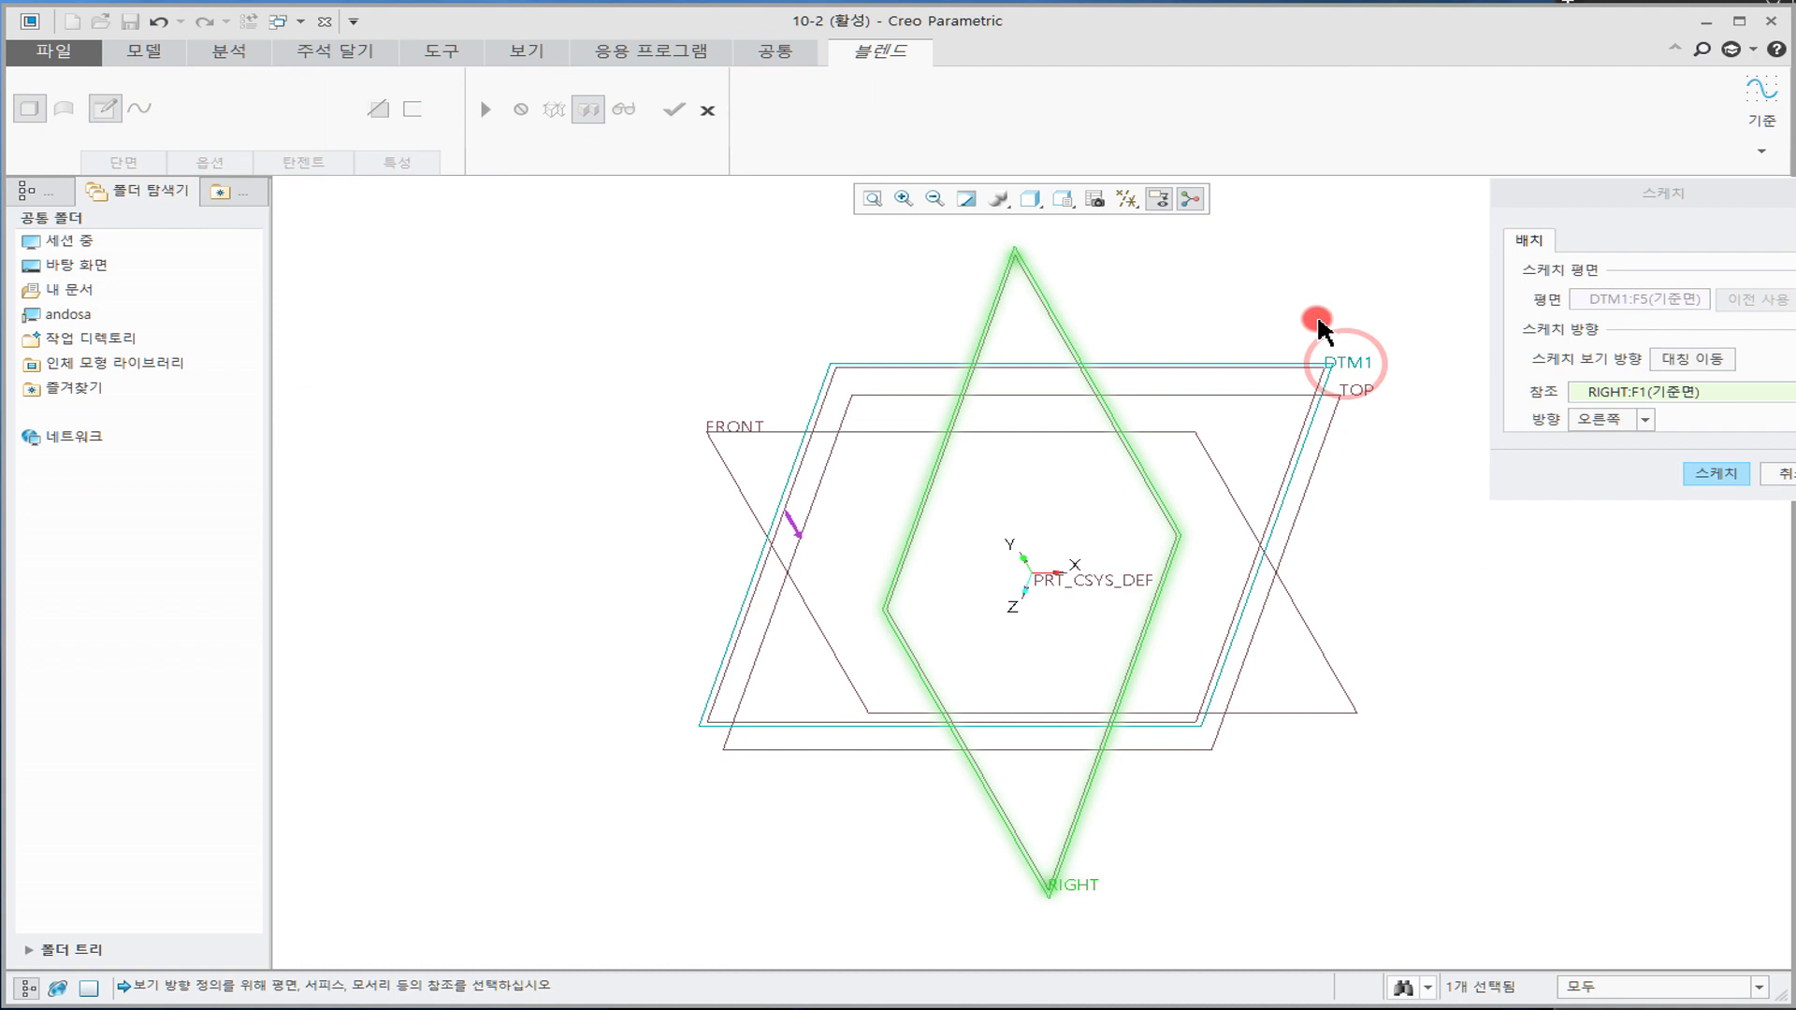
pyautogui.middleClick(1312, 316)
pyautogui.click(1099, 200)
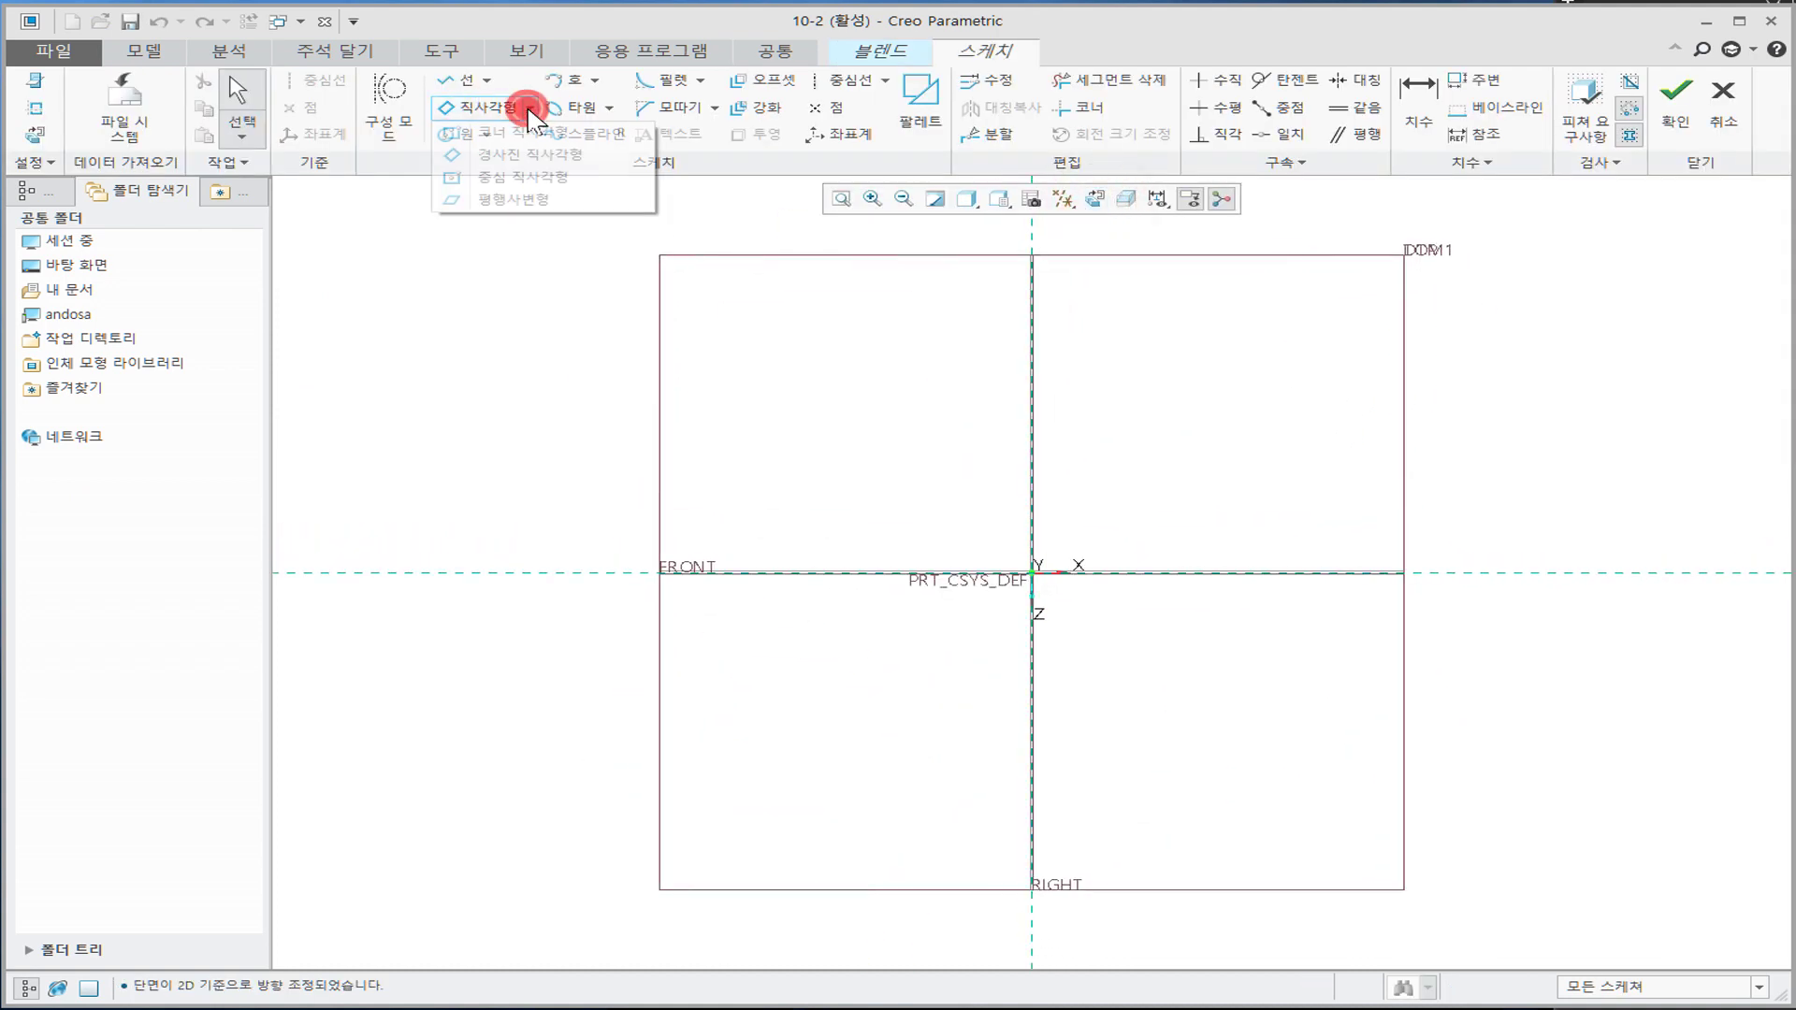
# Step: Check the 10-2 drawing and sketch a center rectangle about 365 by 208 mm, centered on the FRONT reference and crossing the RIGHT reference
pyautogui.moveTo(0, 134); pyautogui.dragTo(1025, 142)
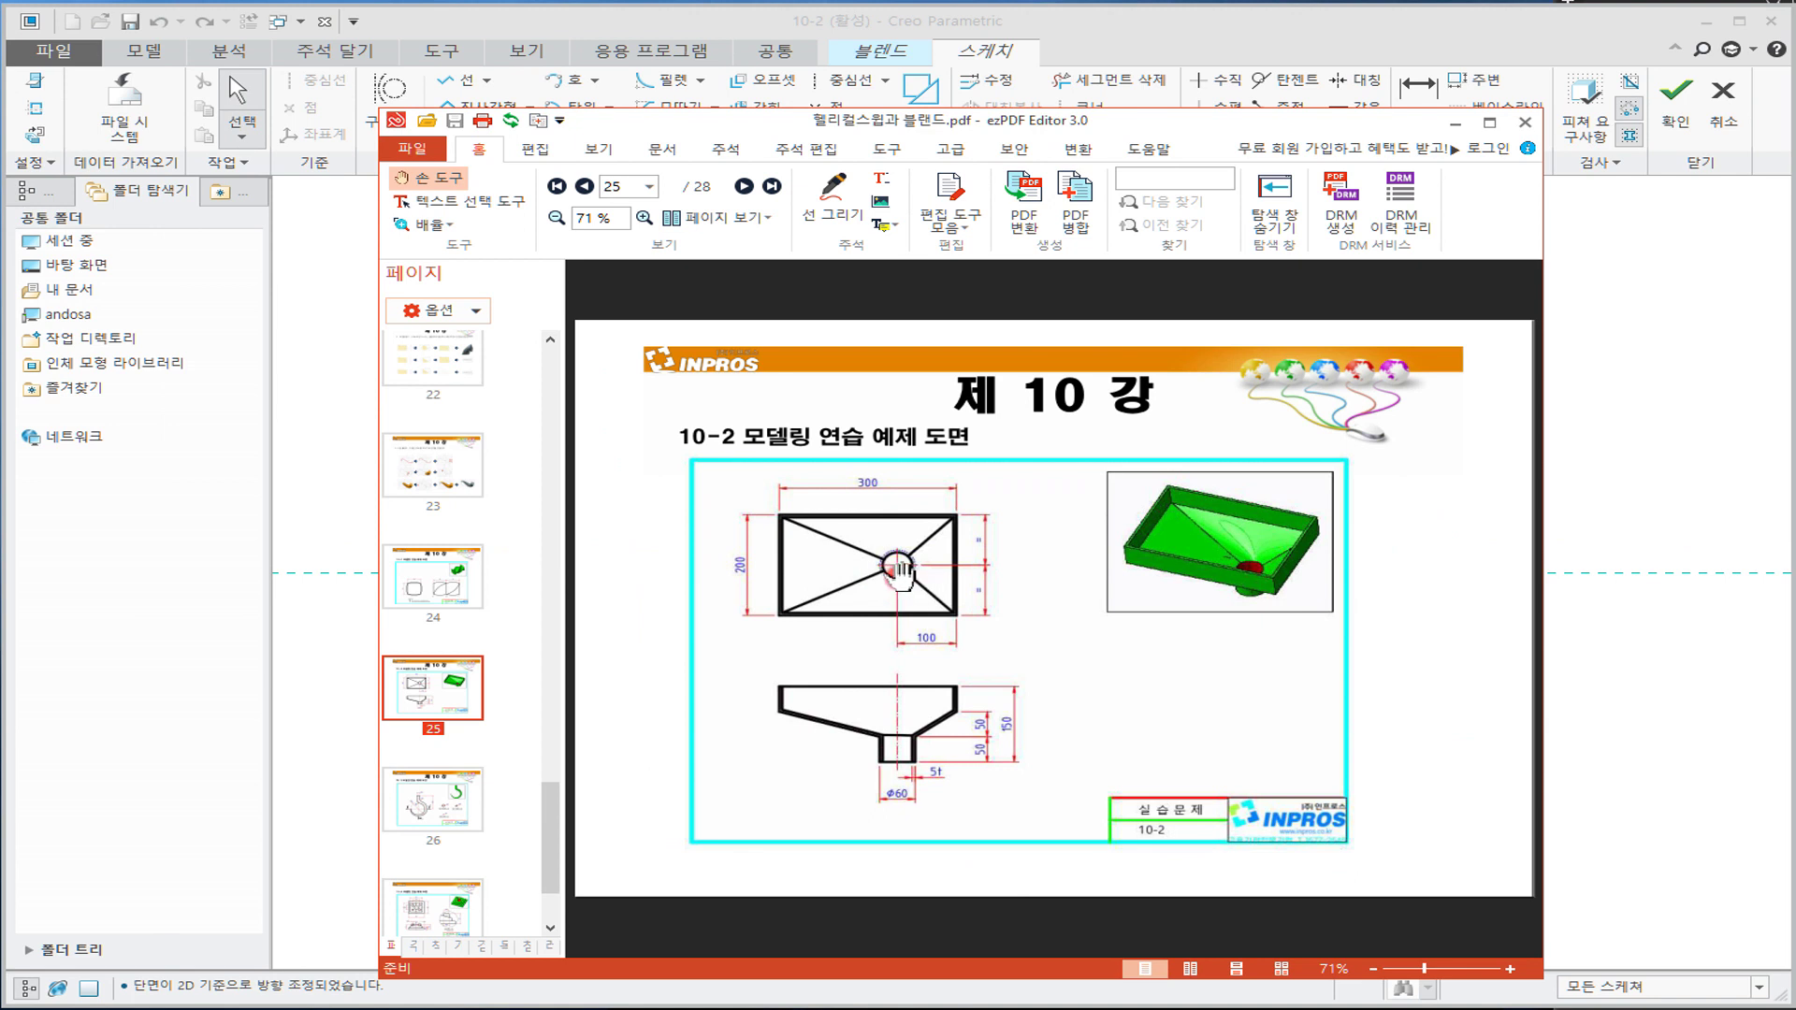
pyautogui.moveTo(1028, 128)
pyautogui.mouseDown()
pyautogui.moveTo(0, 103)
pyautogui.moveTo(0, 126)
pyautogui.mouseUp()
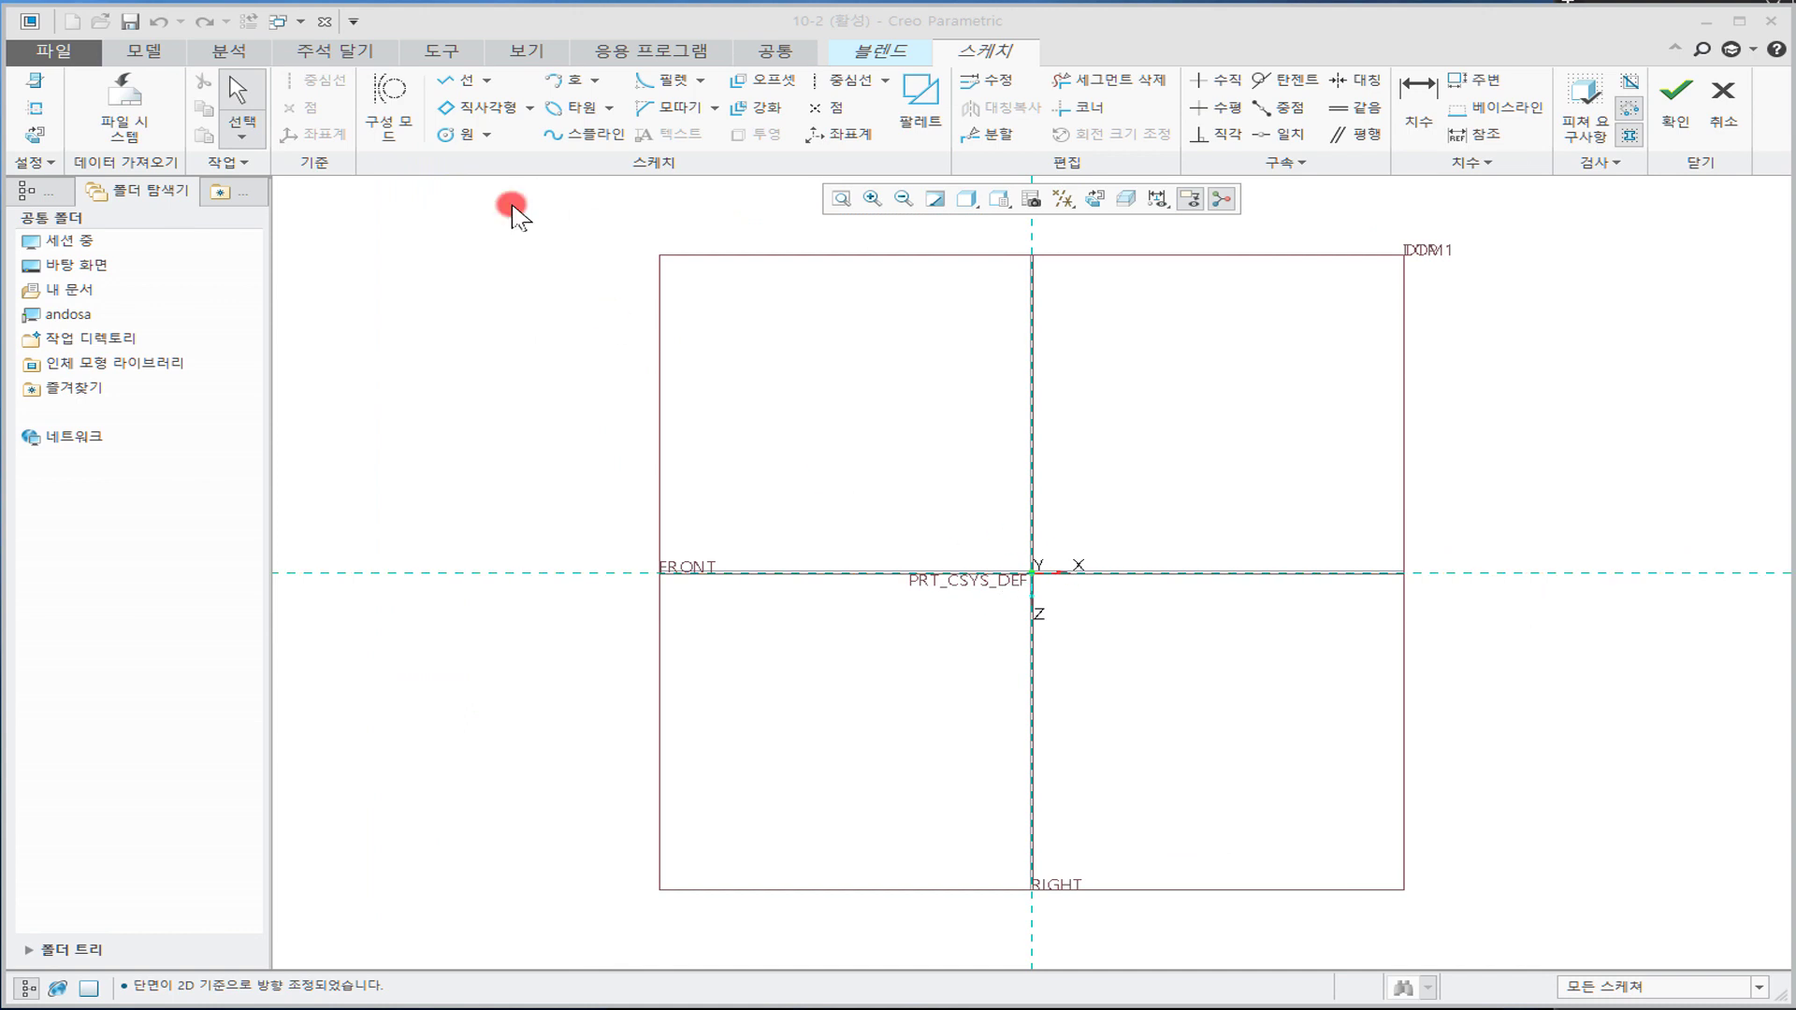
pyautogui.click(530, 108)
pyautogui.click(488, 181)
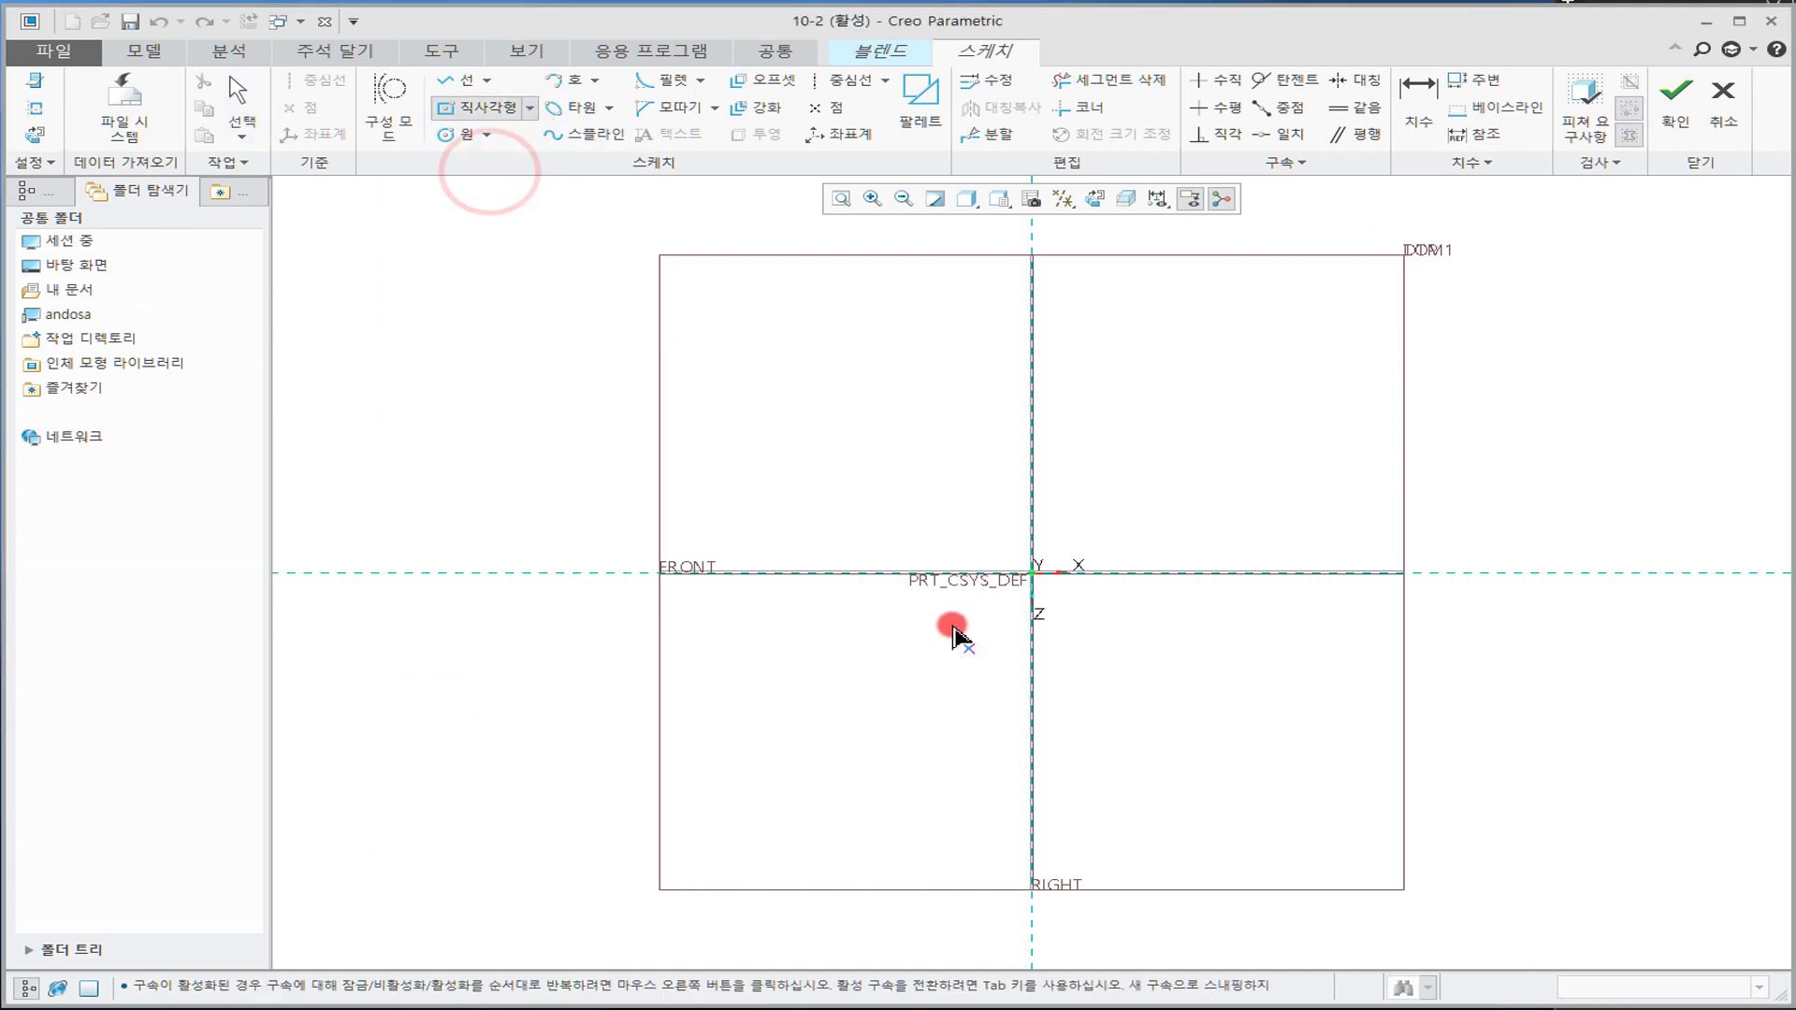
pyautogui.click(893, 572)
pyautogui.click(1161, 704)
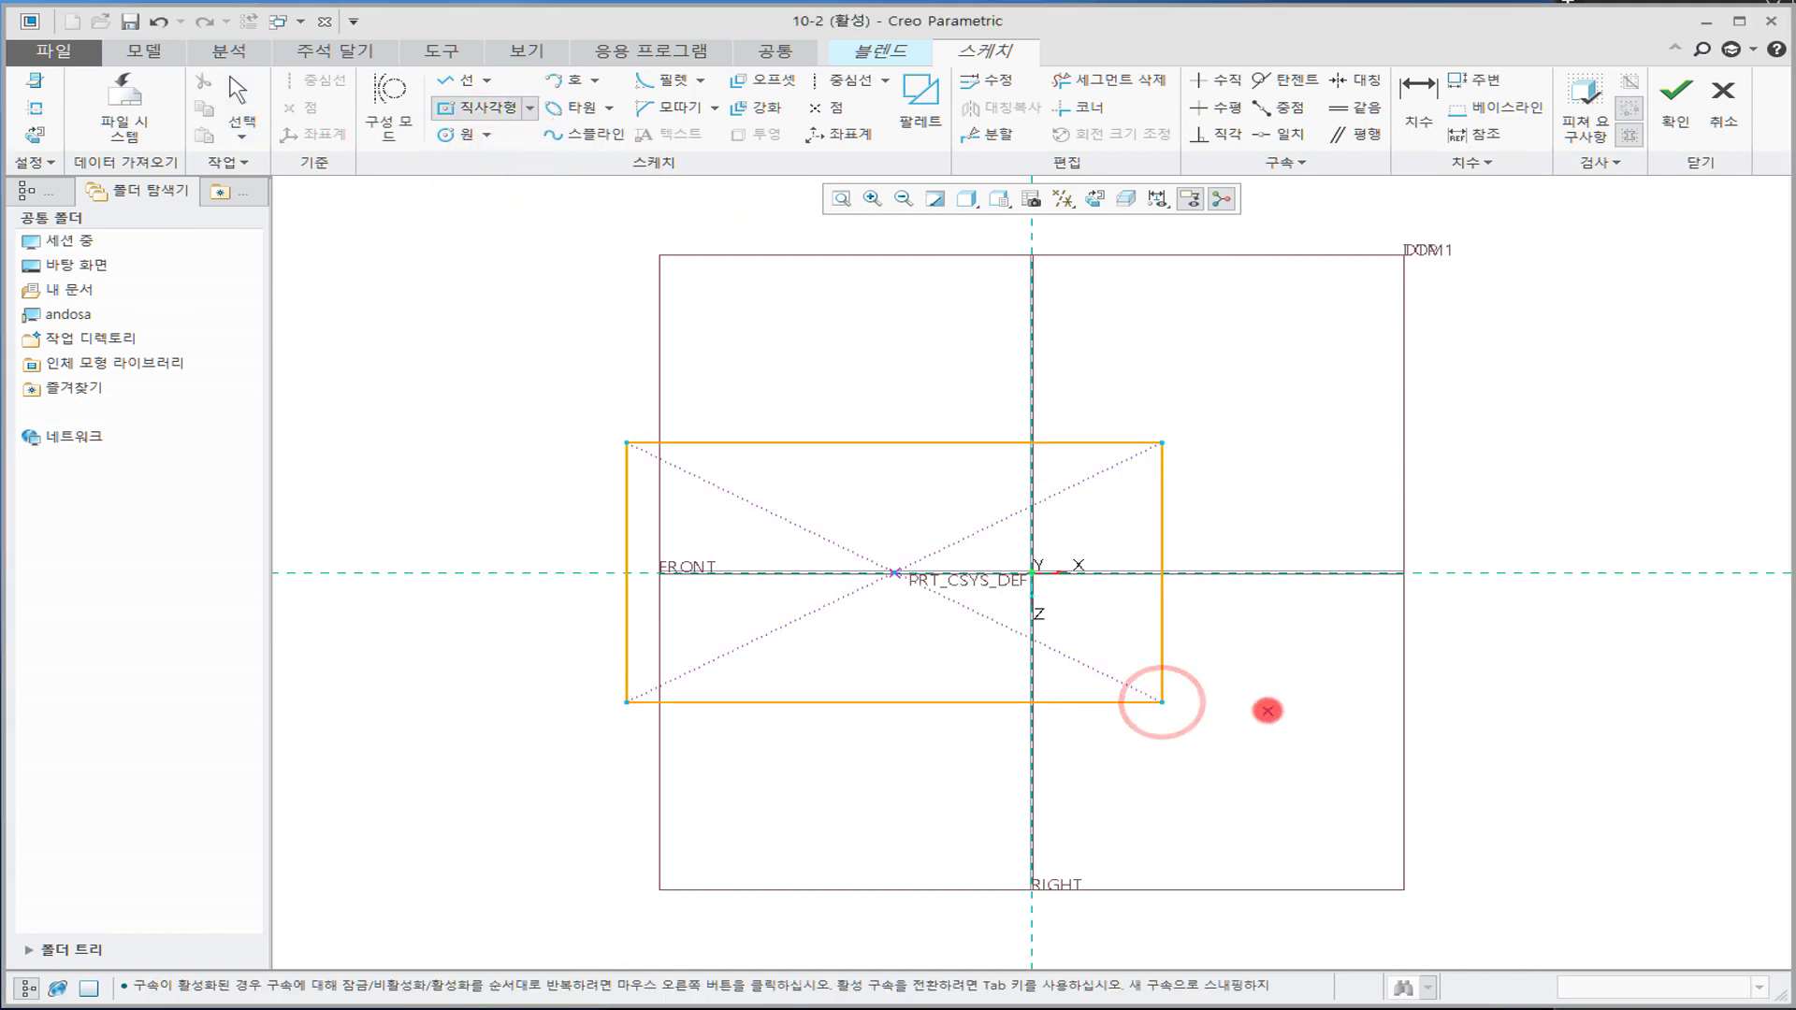
pyautogui.middleClick(1268, 712)
pyautogui.click(1269, 716)
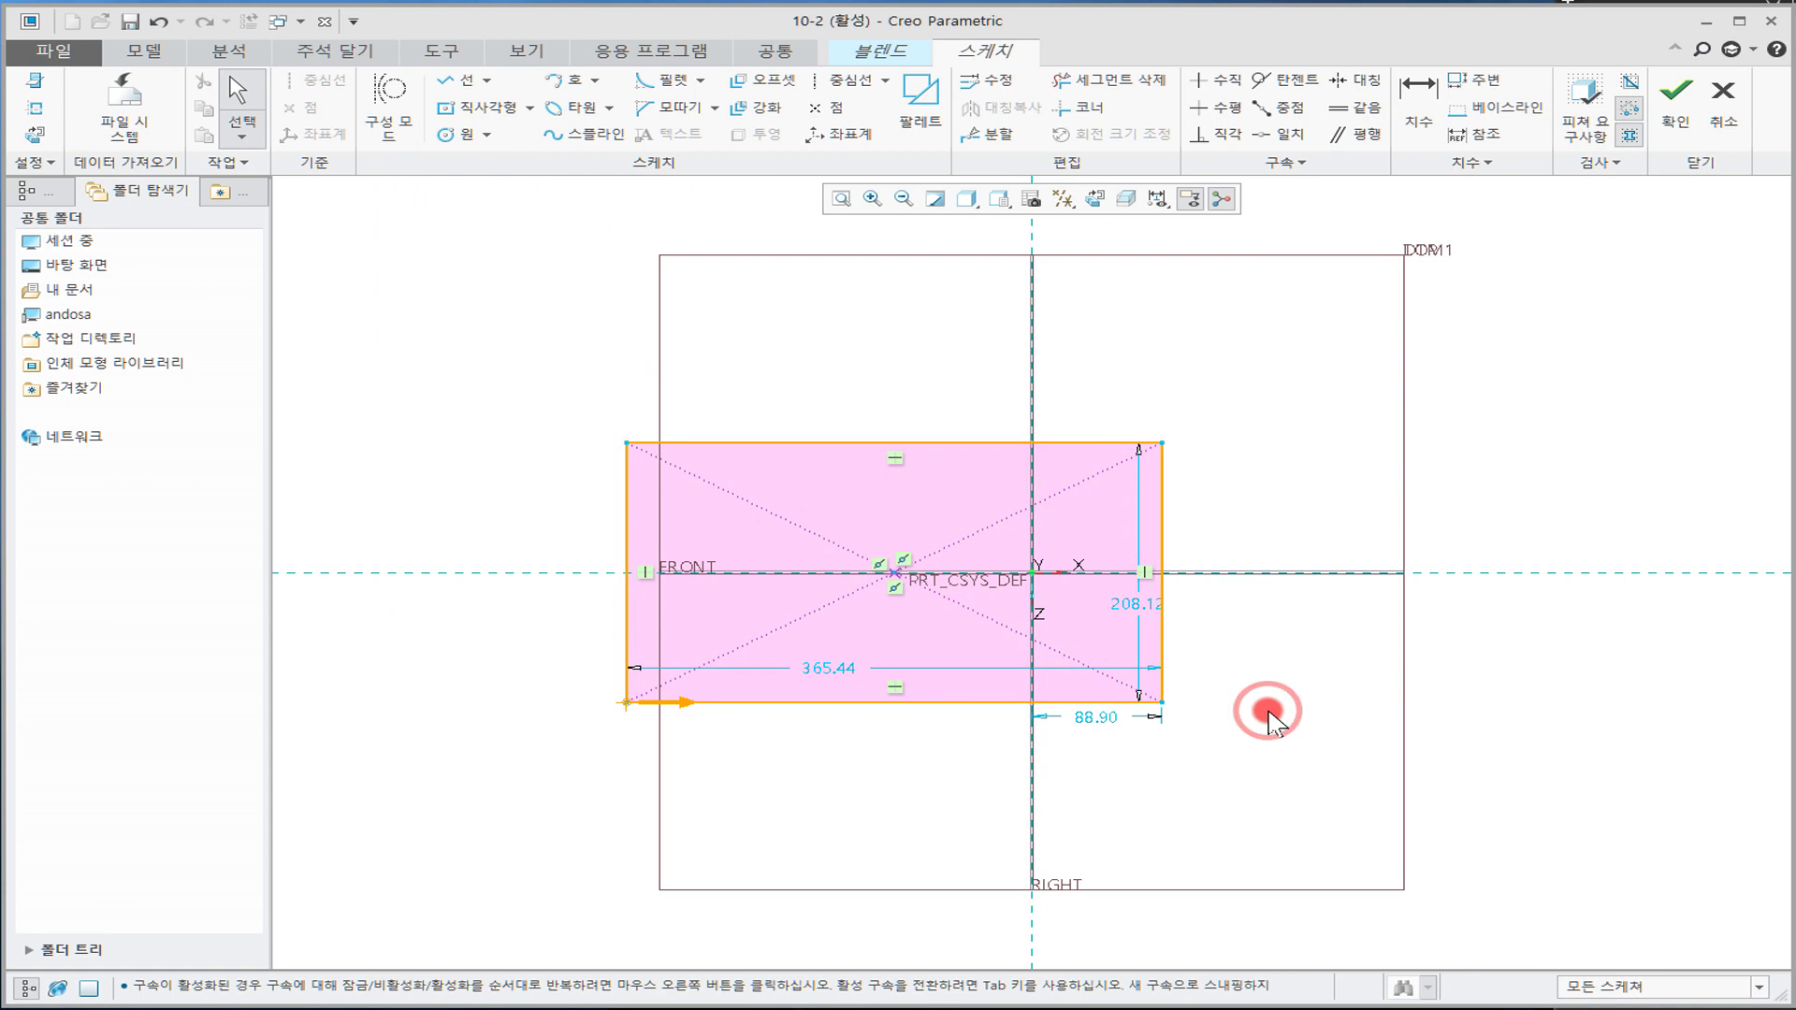
# Step: Set the rectangle to 300 mm wide and 200 mm high, with its +X-side edge 100 mm from the RIGHT reference
pyautogui.doubleClick(1113, 728)
pyautogui.write('100')
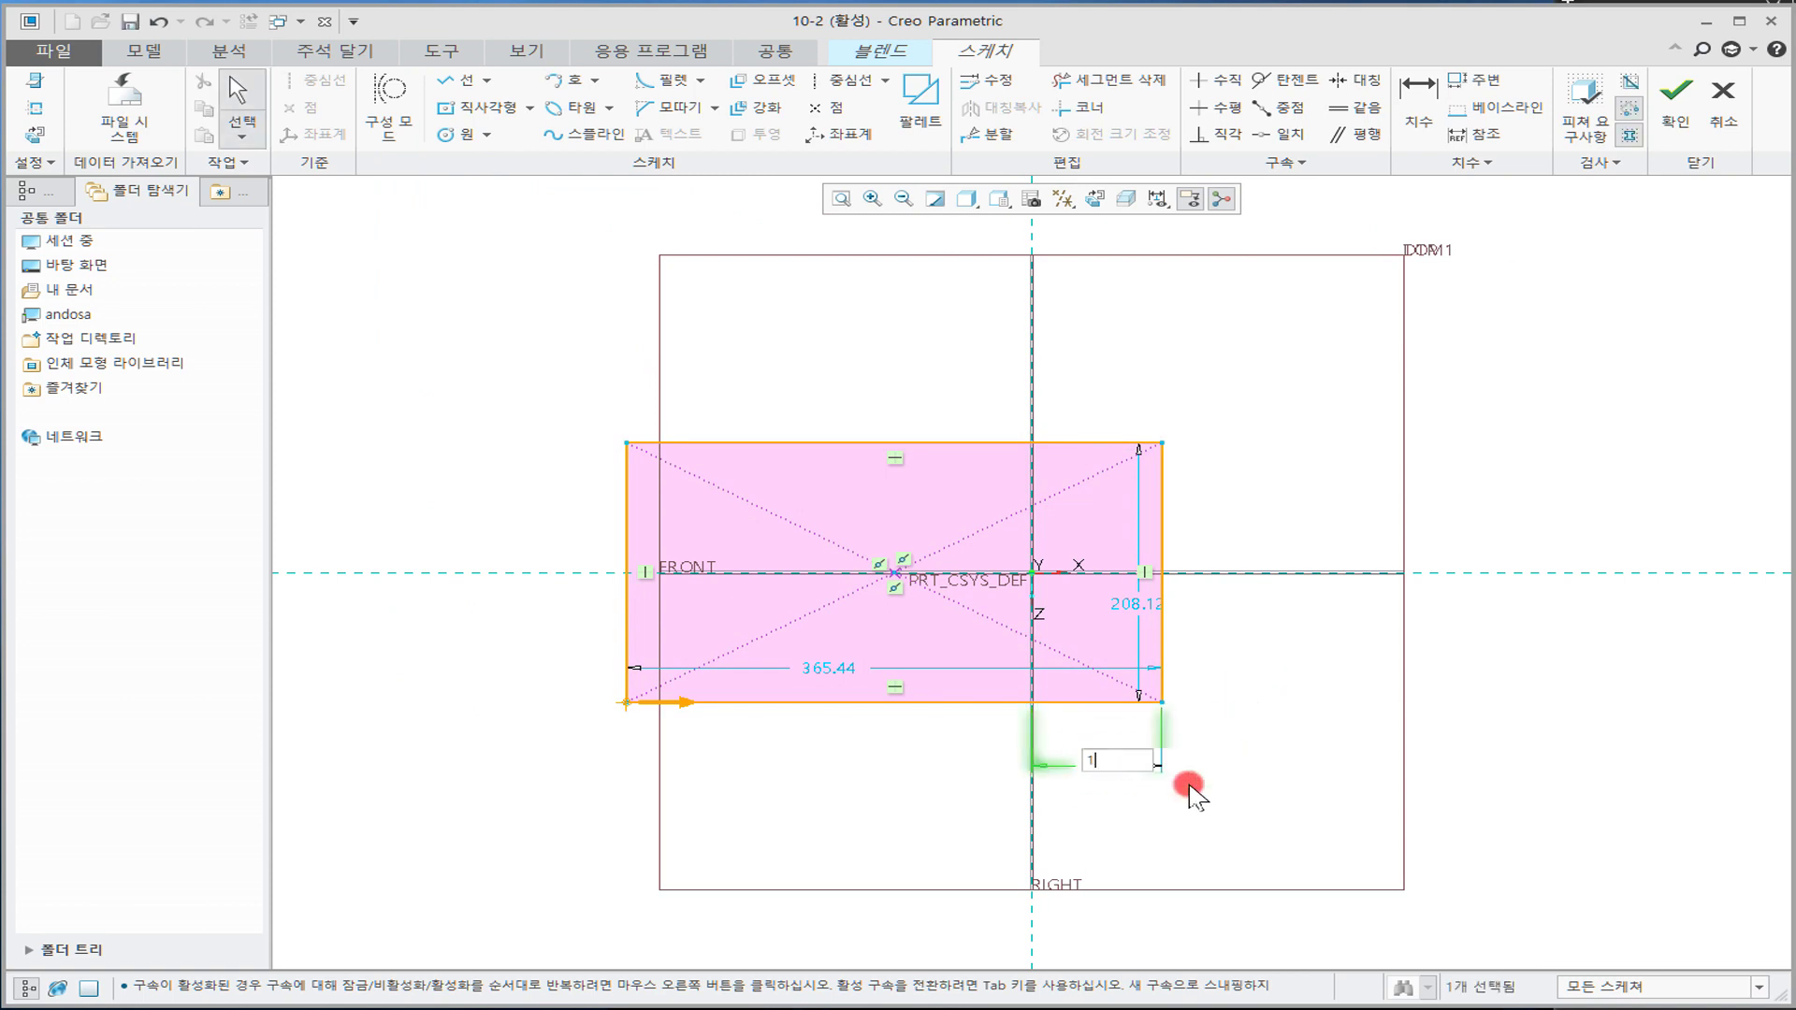
pyautogui.press('Return')
pyautogui.moveTo(1371, 829)
pyautogui.mouseDown()
pyautogui.moveTo(1355, 856)
pyautogui.moveTo(1384, 861)
pyautogui.mouseUp()
pyautogui.moveTo(1422, 601); pyautogui.dragTo(1619, 597)
pyautogui.doubleClick(1620, 597)
pyautogui.write('200')
pyautogui.press('Return')
pyautogui.moveTo(896, 678); pyautogui.dragTo(1060, 857)
pyautogui.doubleClick(1058, 857)
pyautogui.write('30')
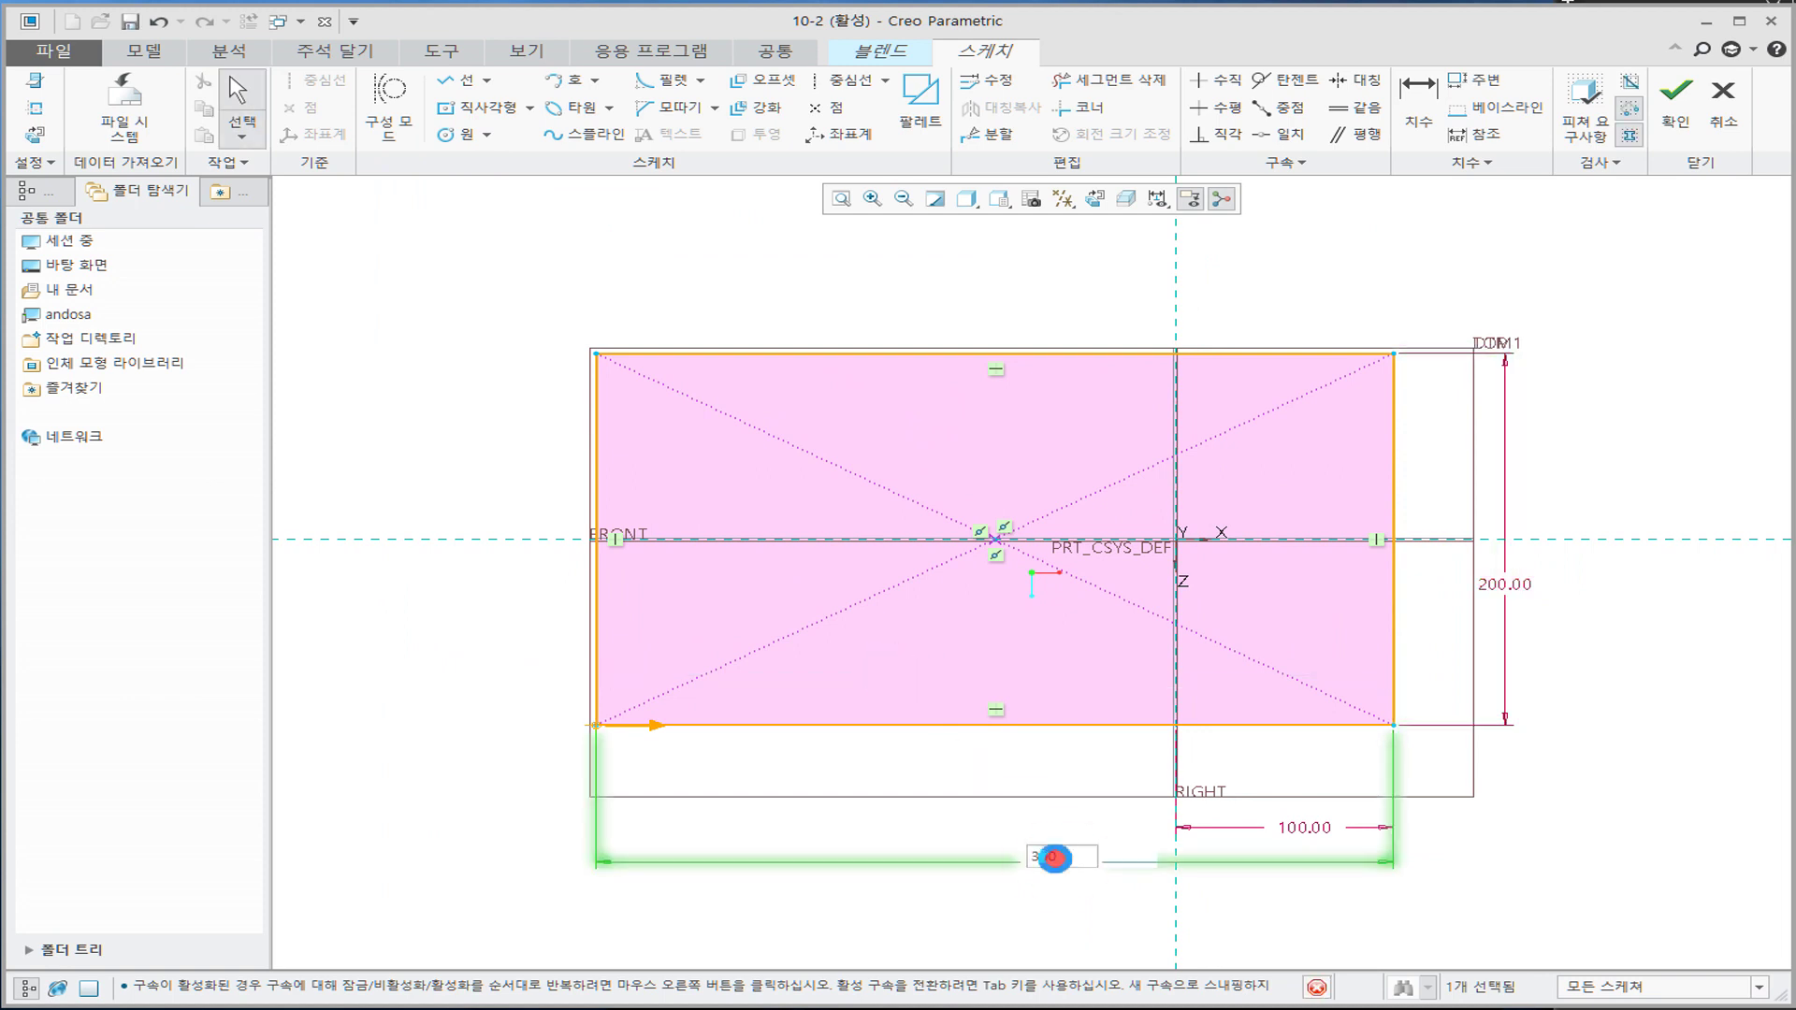
pyautogui.write('0')
pyautogui.press('Return')
pyautogui.click(884, 813)
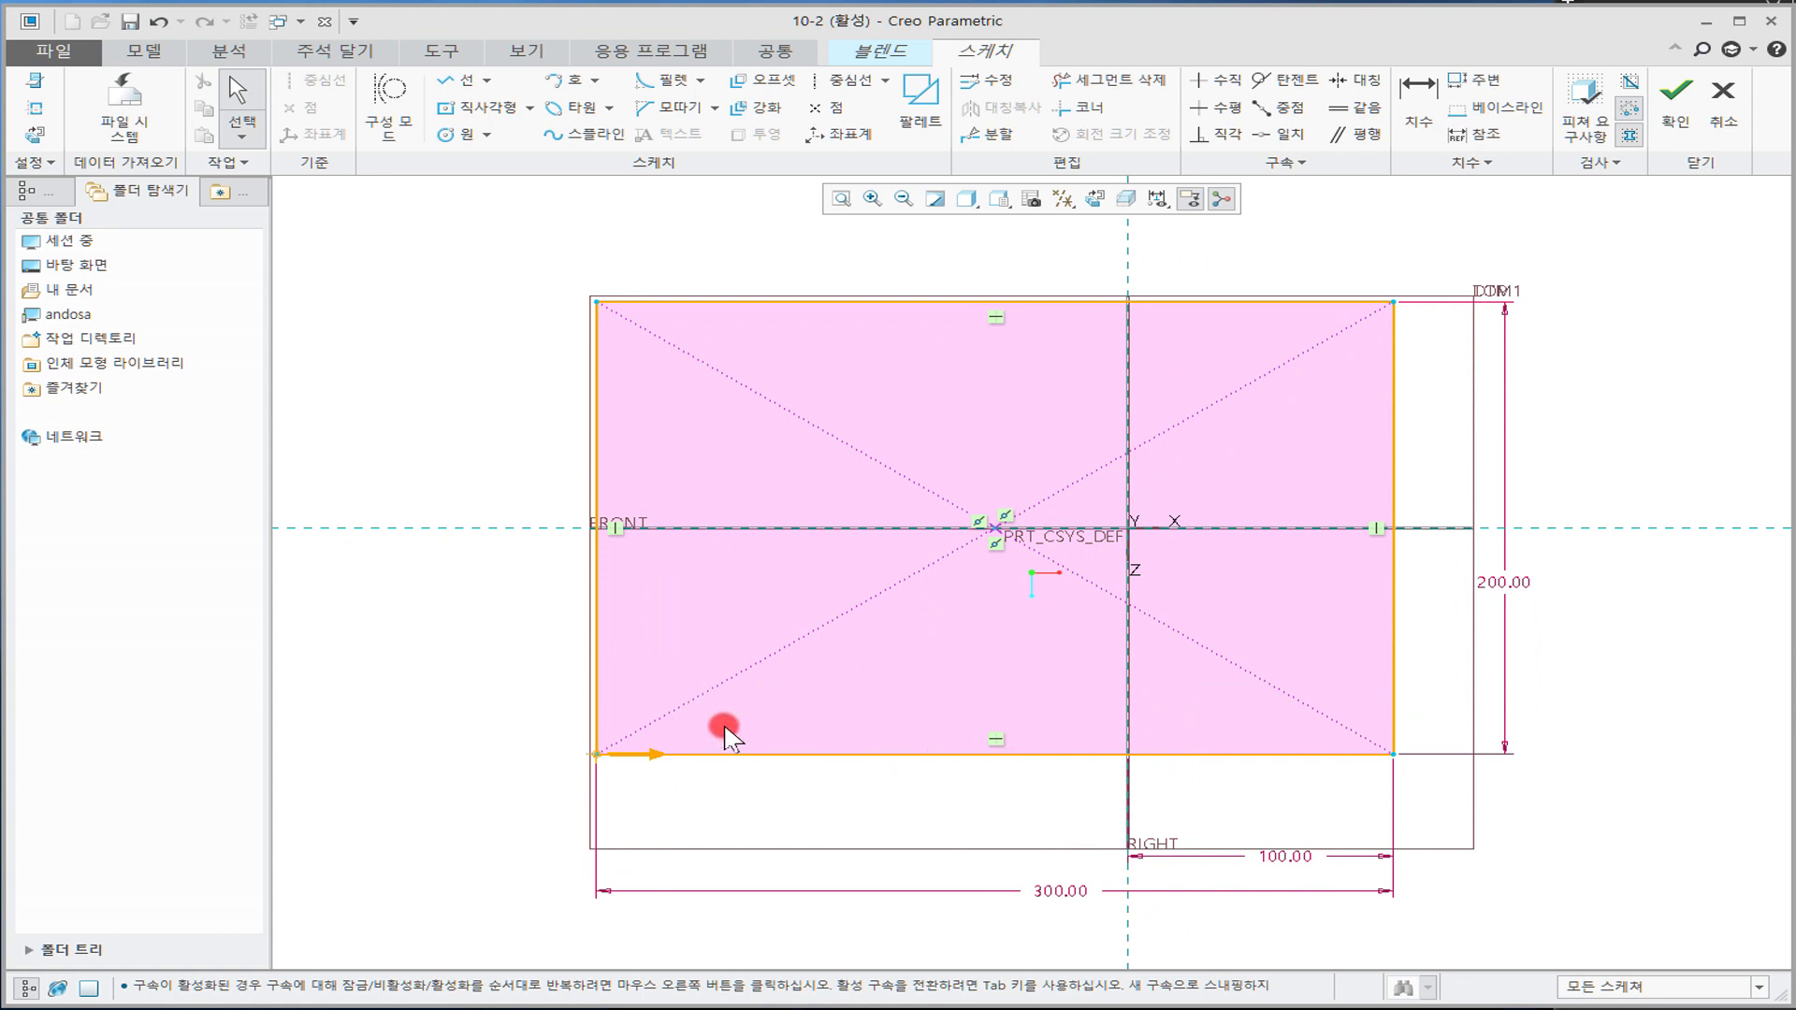
# Step: Finish the first section's sketch and offset the second section 50 mm from it toward the TOP plane
pyautogui.moveTo(951, 572)
pyautogui.mouseDown(button='middle')
pyautogui.moveTo(942, 469)
pyautogui.moveTo(873, 500)
pyautogui.mouseUp(button='middle')
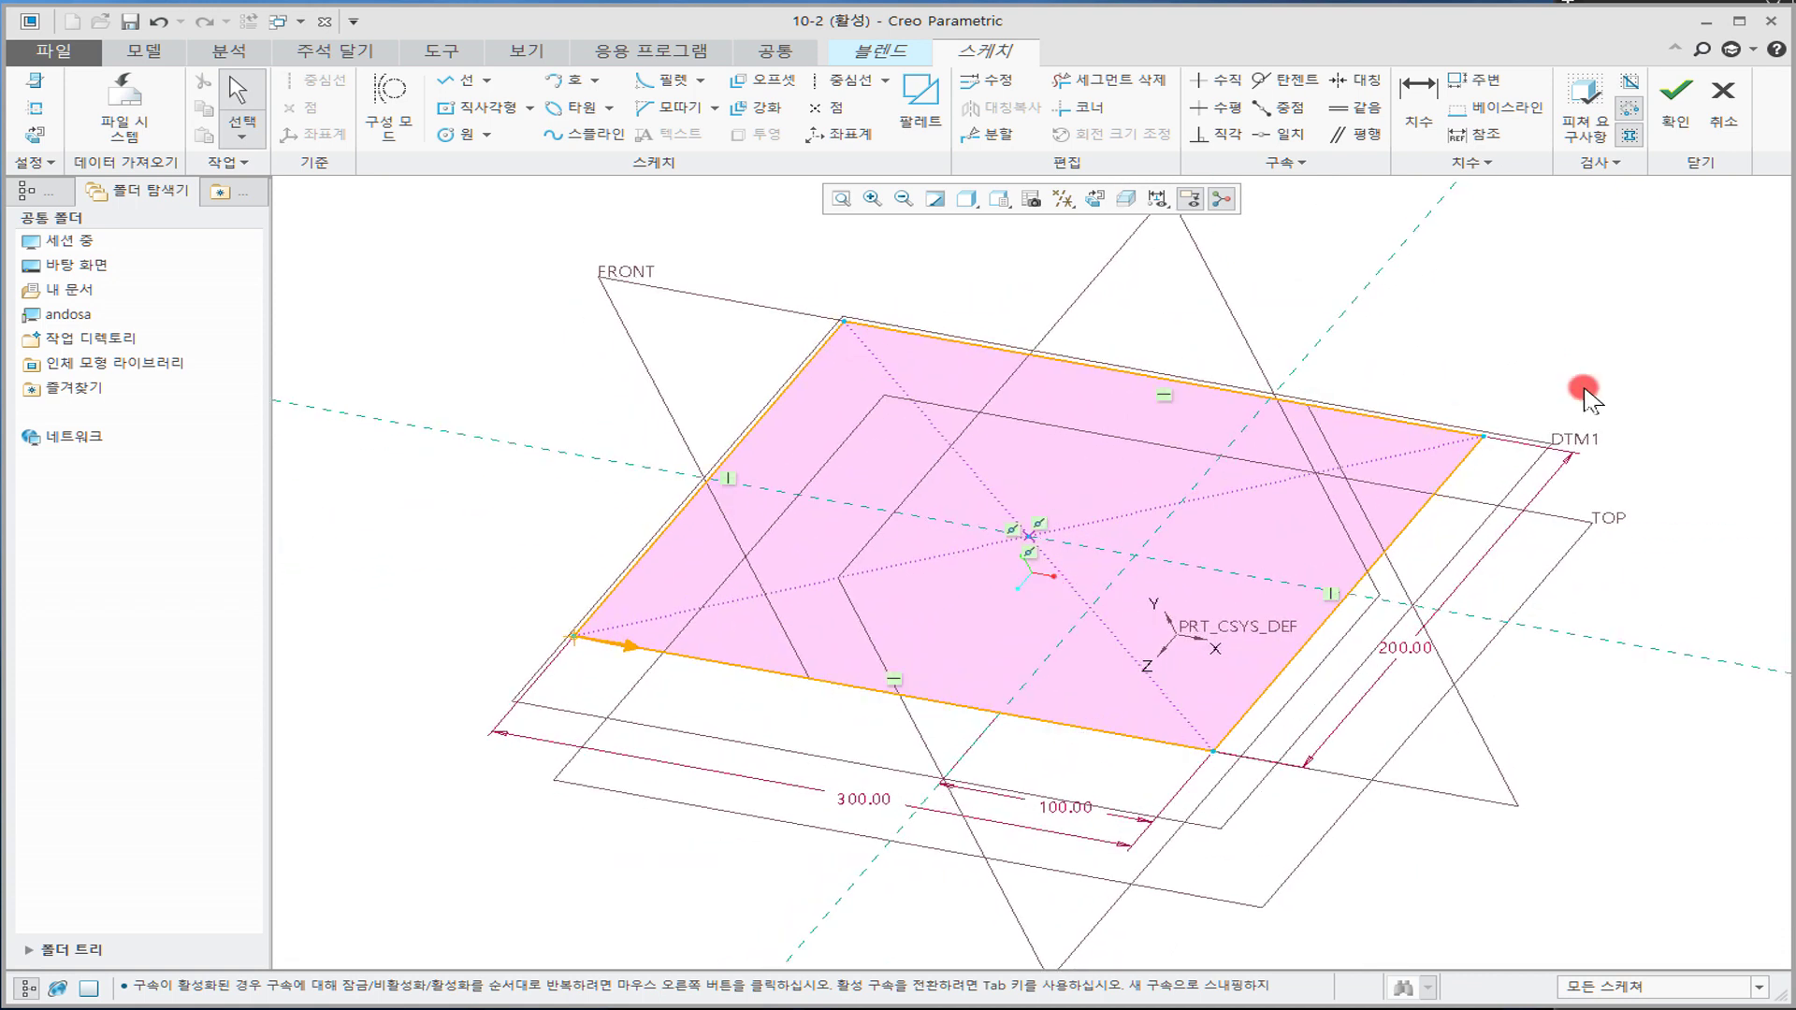
pyautogui.click(1673, 119)
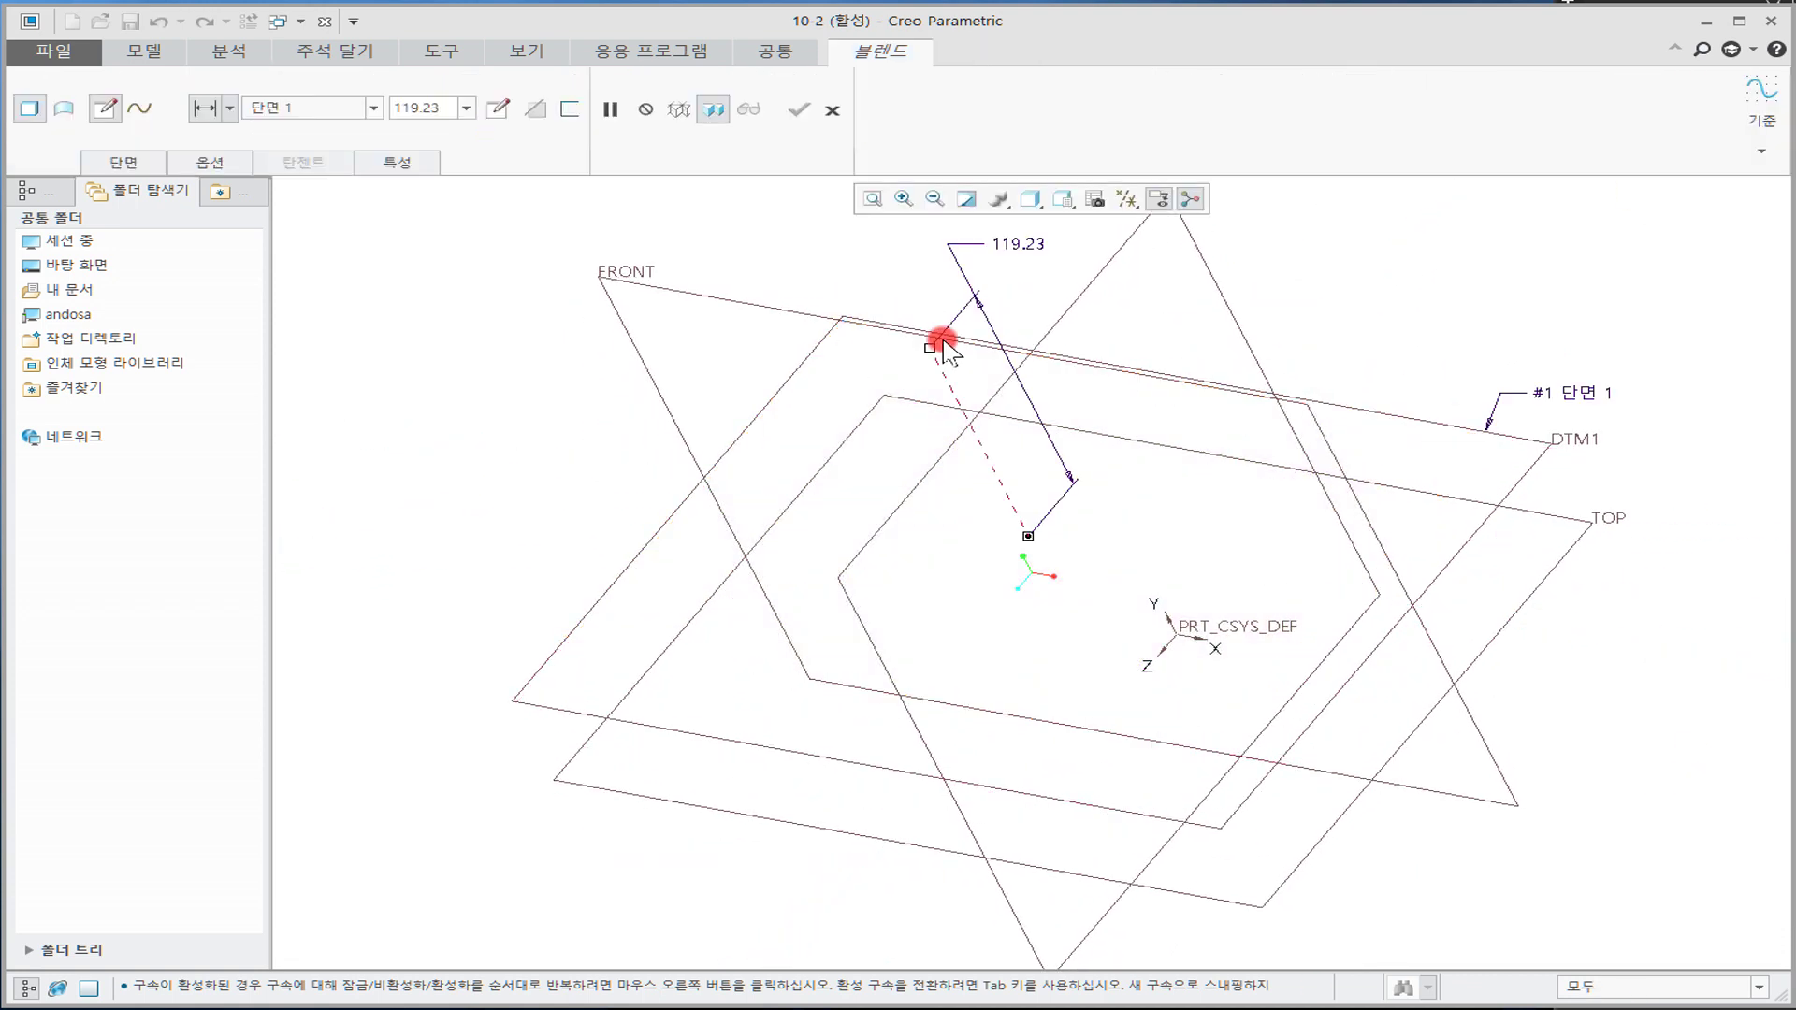
pyautogui.moveTo(931, 348); pyautogui.dragTo(1165, 612)
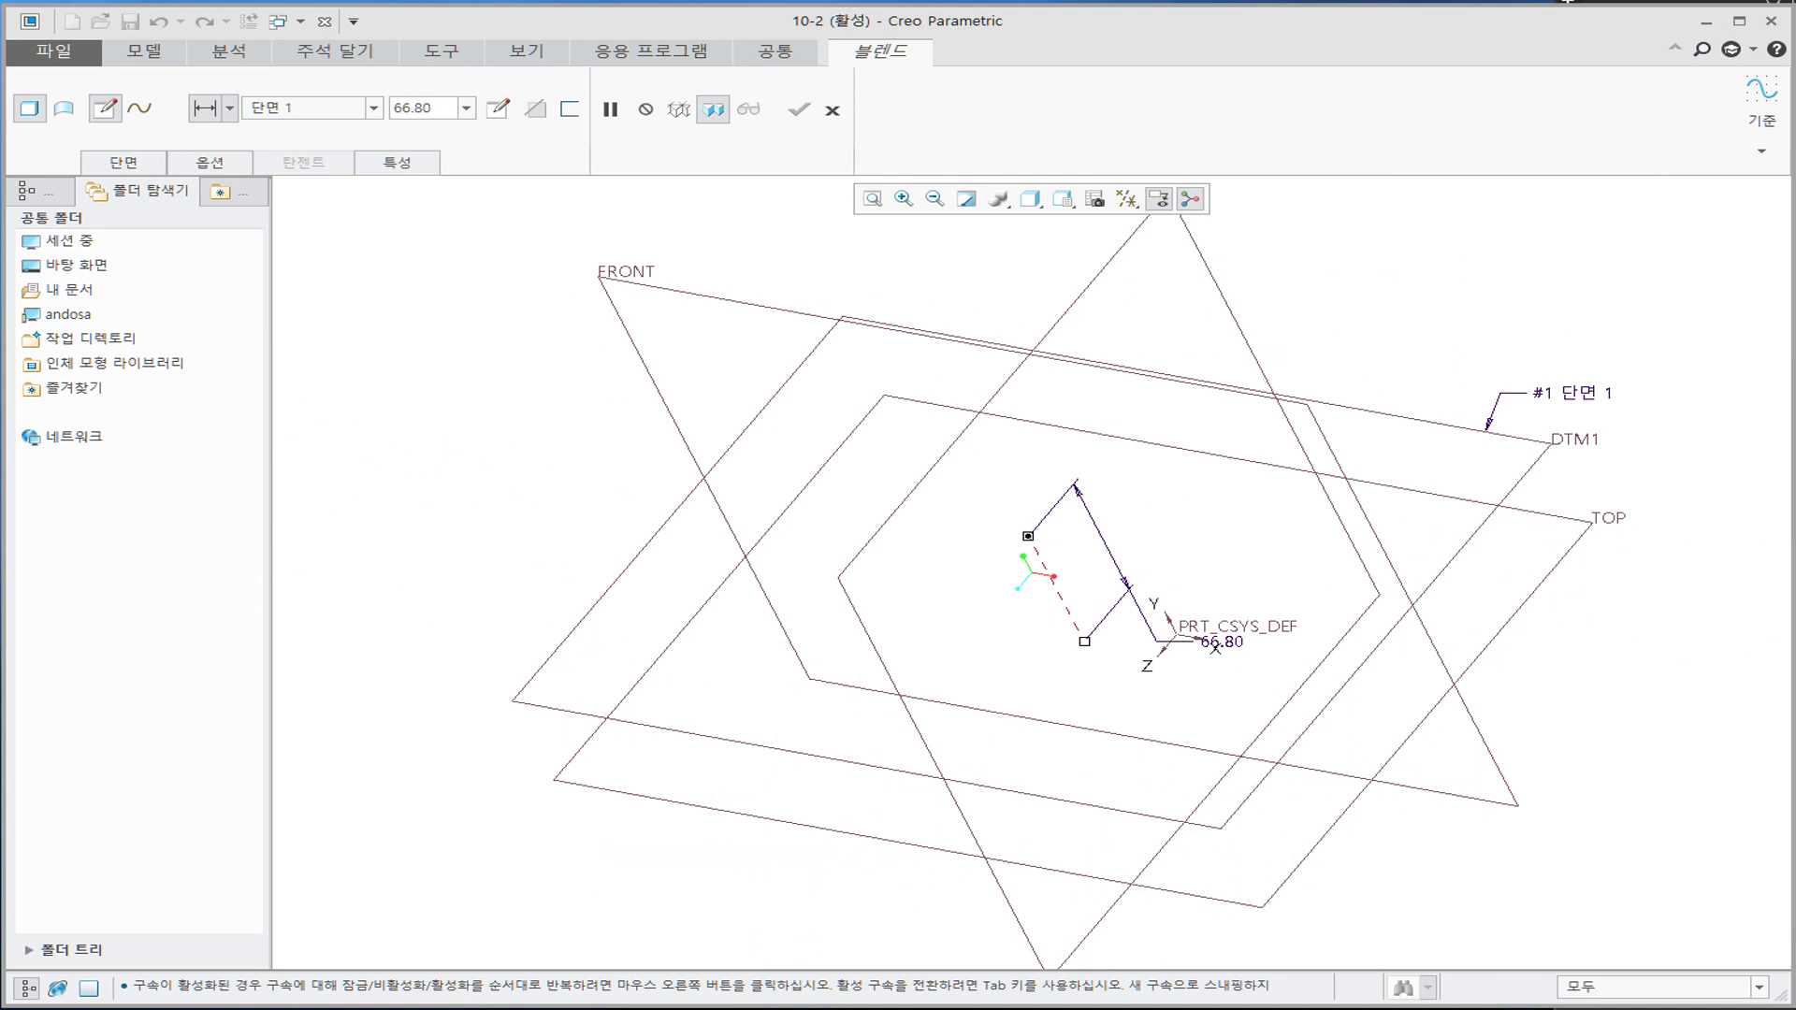
pyautogui.write('50')
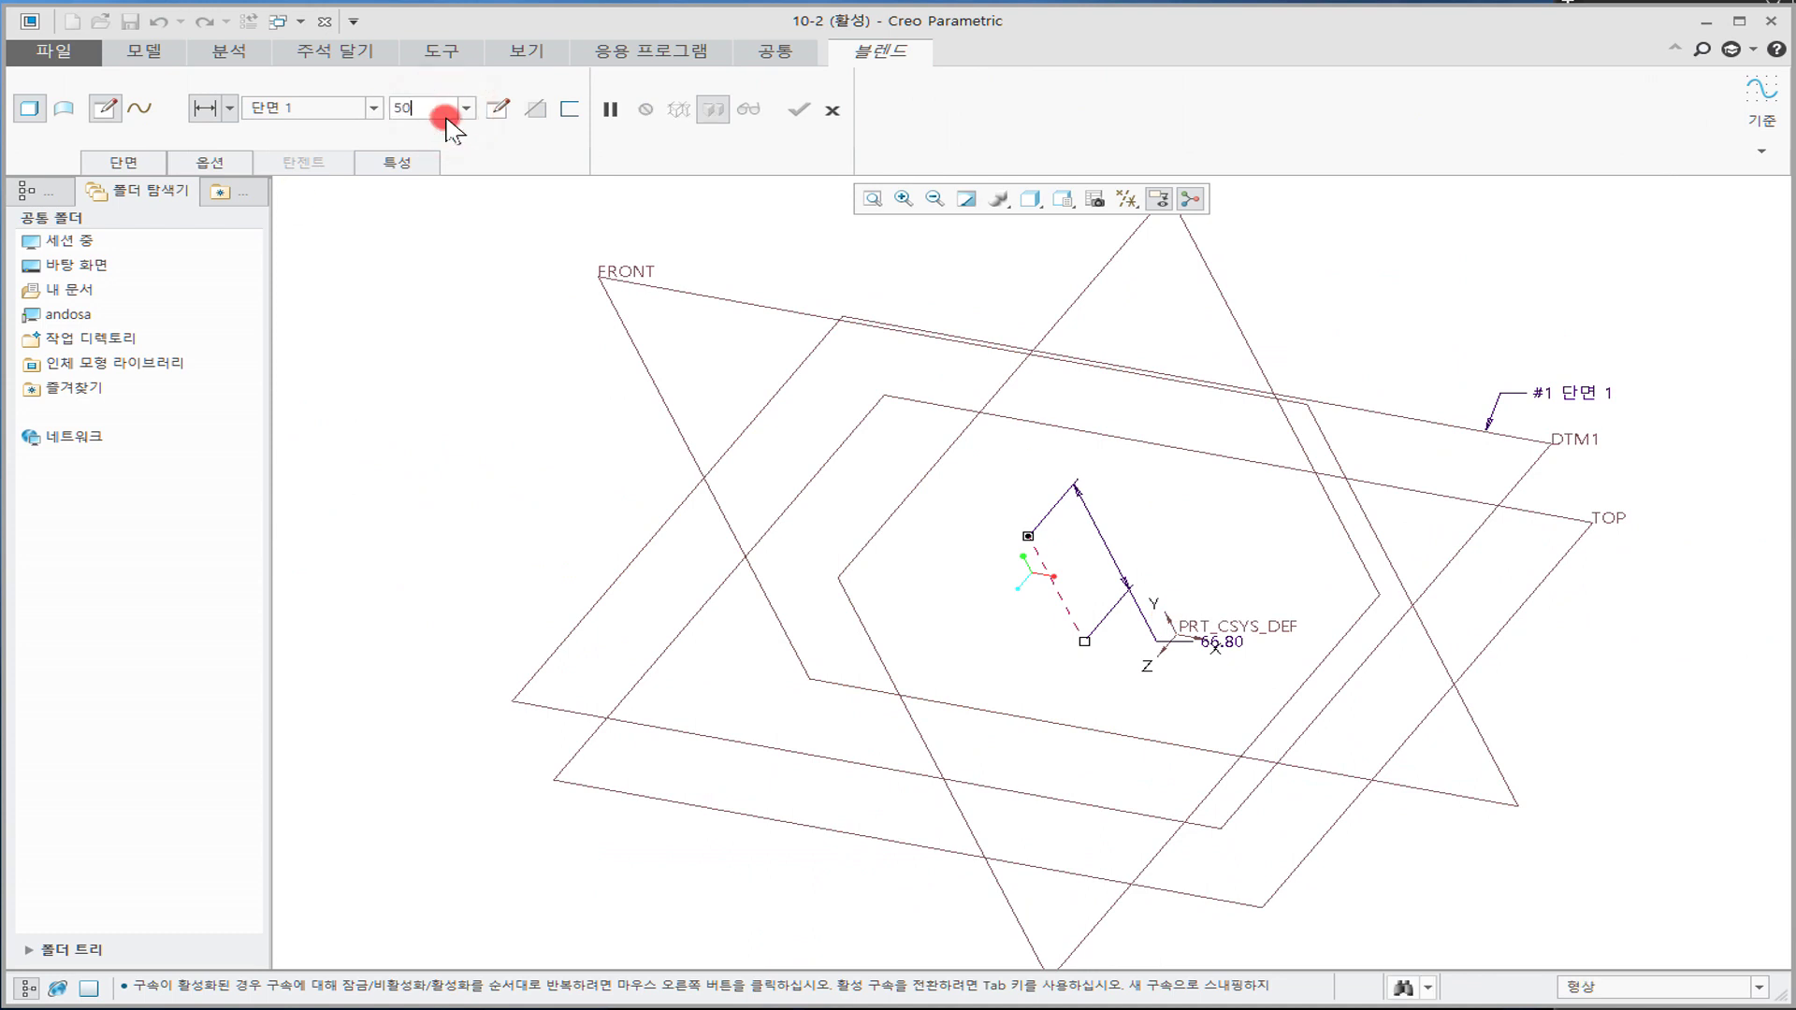
pyautogui.press('Return')
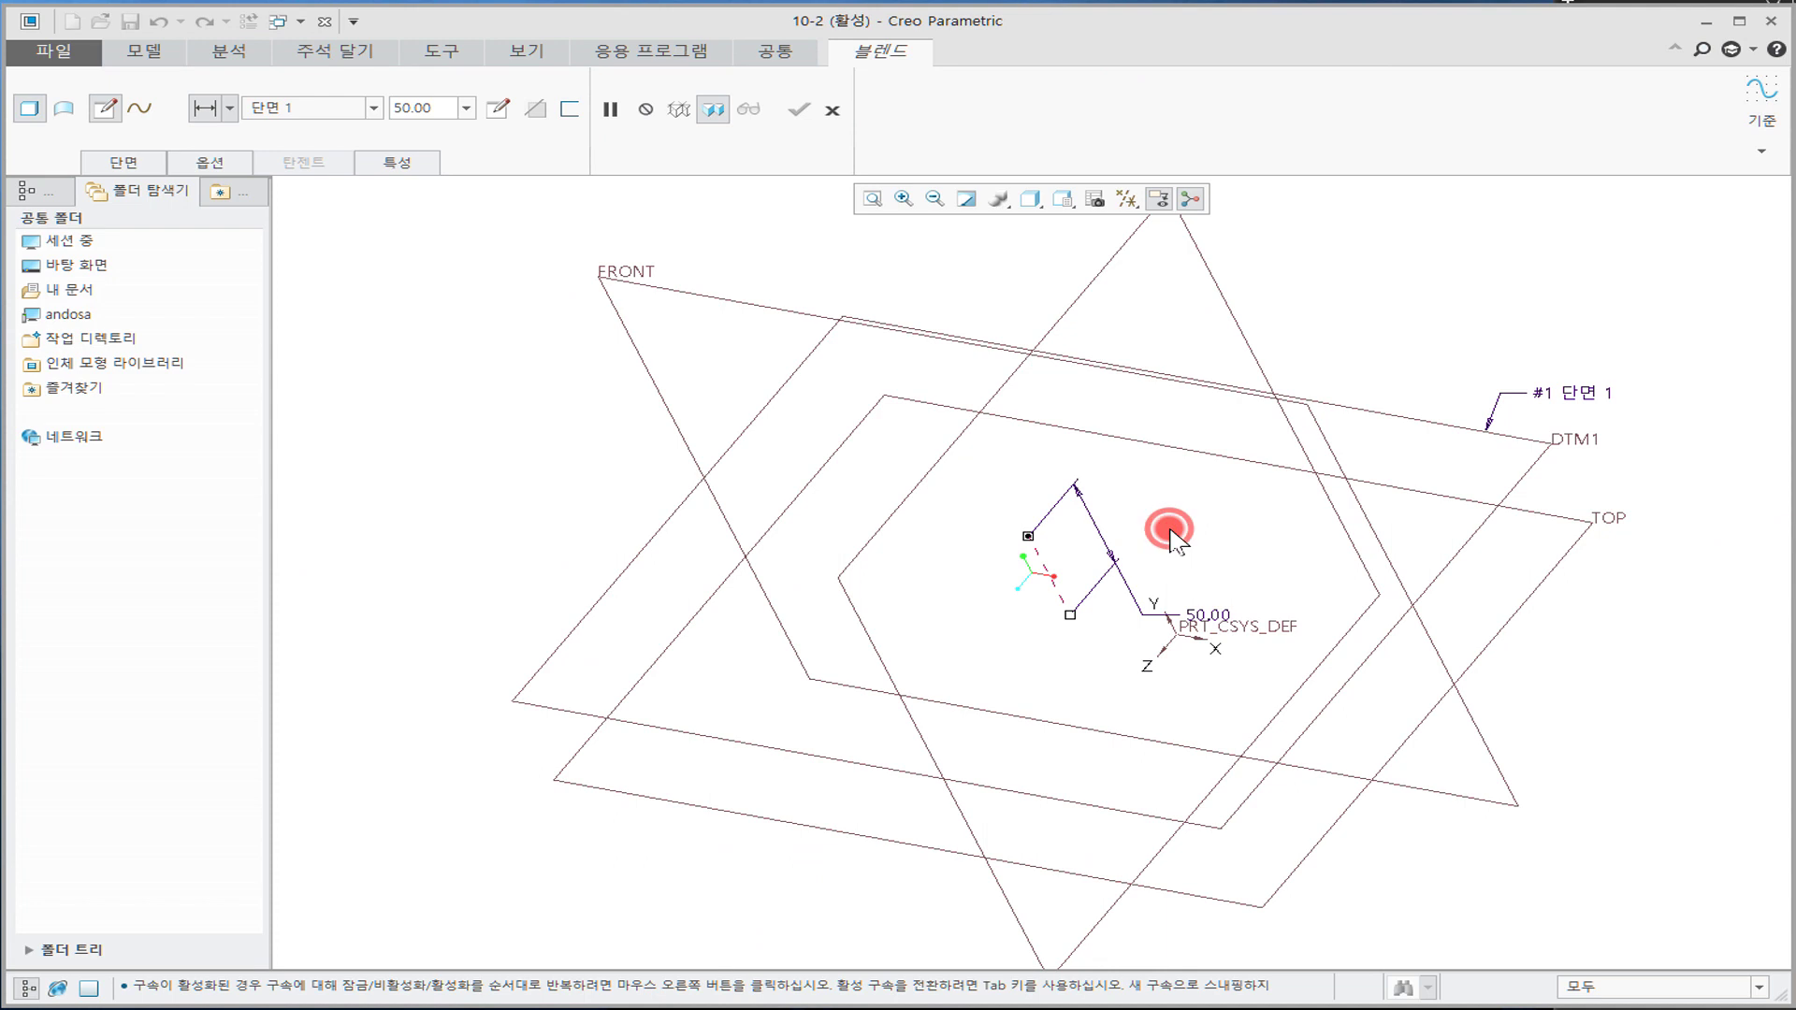
# Step: Open the sketch of the blend's second section and view it straight on
pyautogui.click(119, 164)
pyautogui.click(179, 291)
pyautogui.click(646, 361)
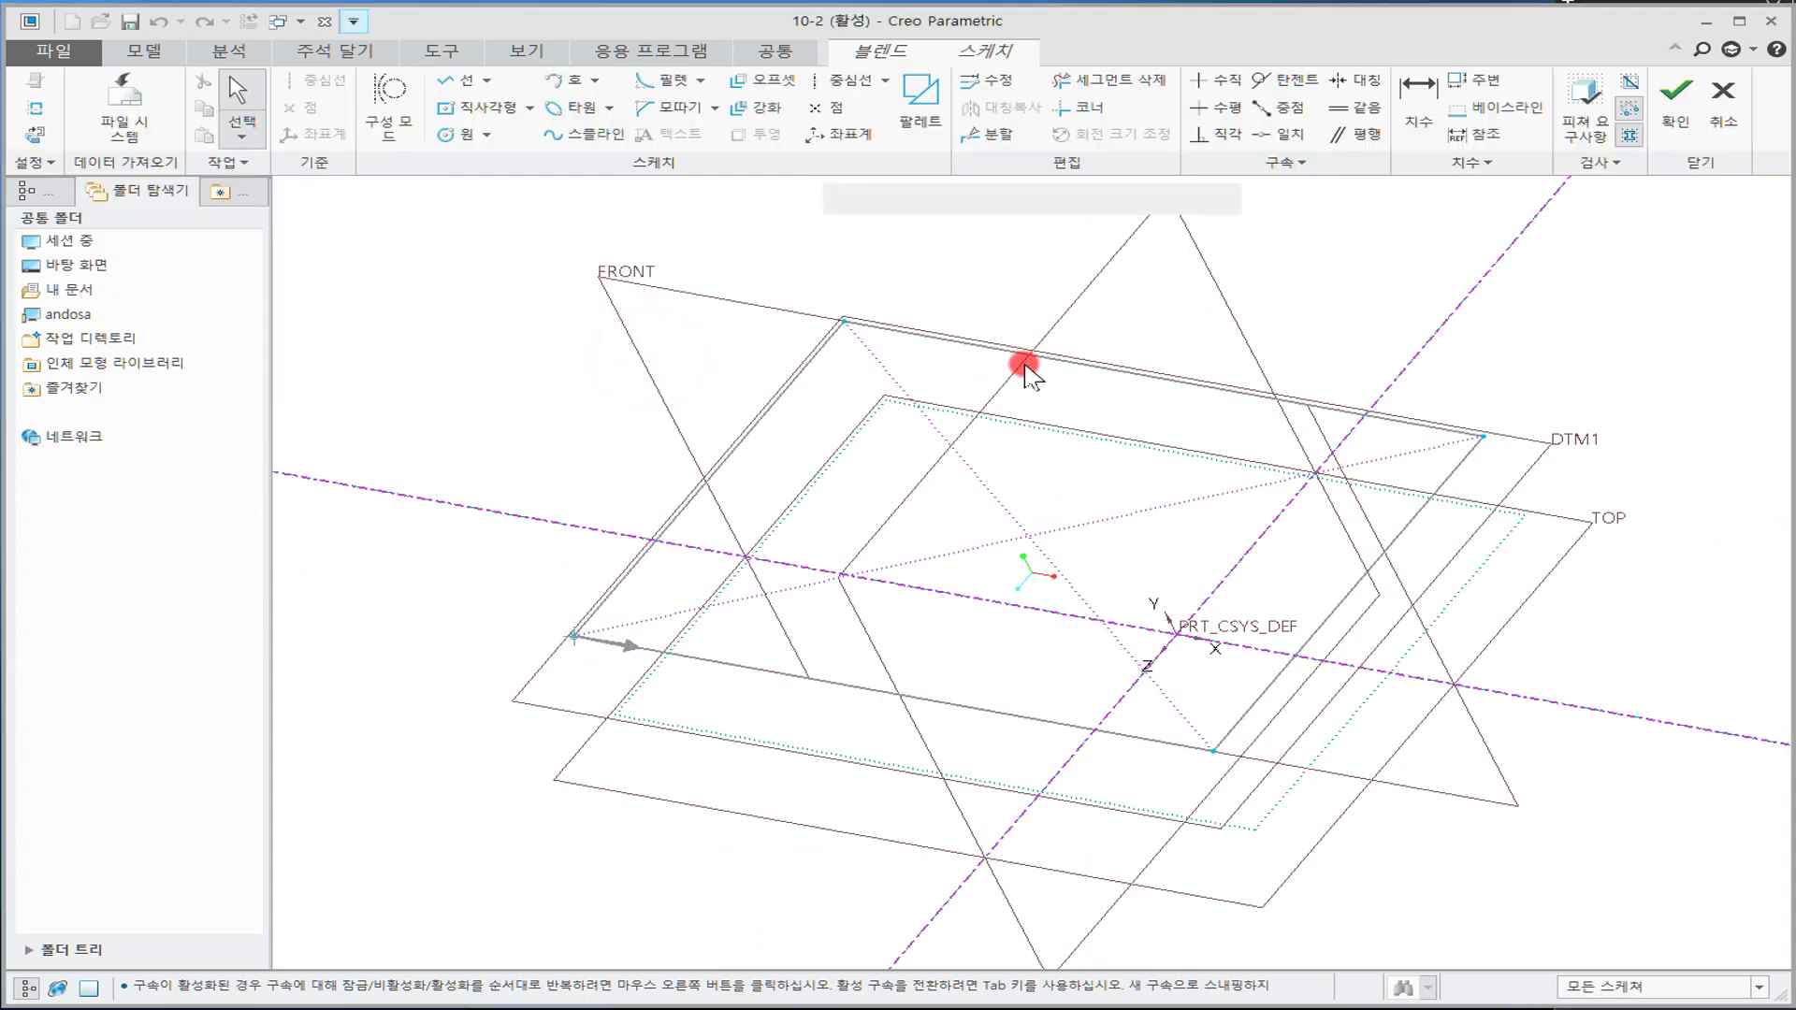
pyautogui.click(1097, 204)
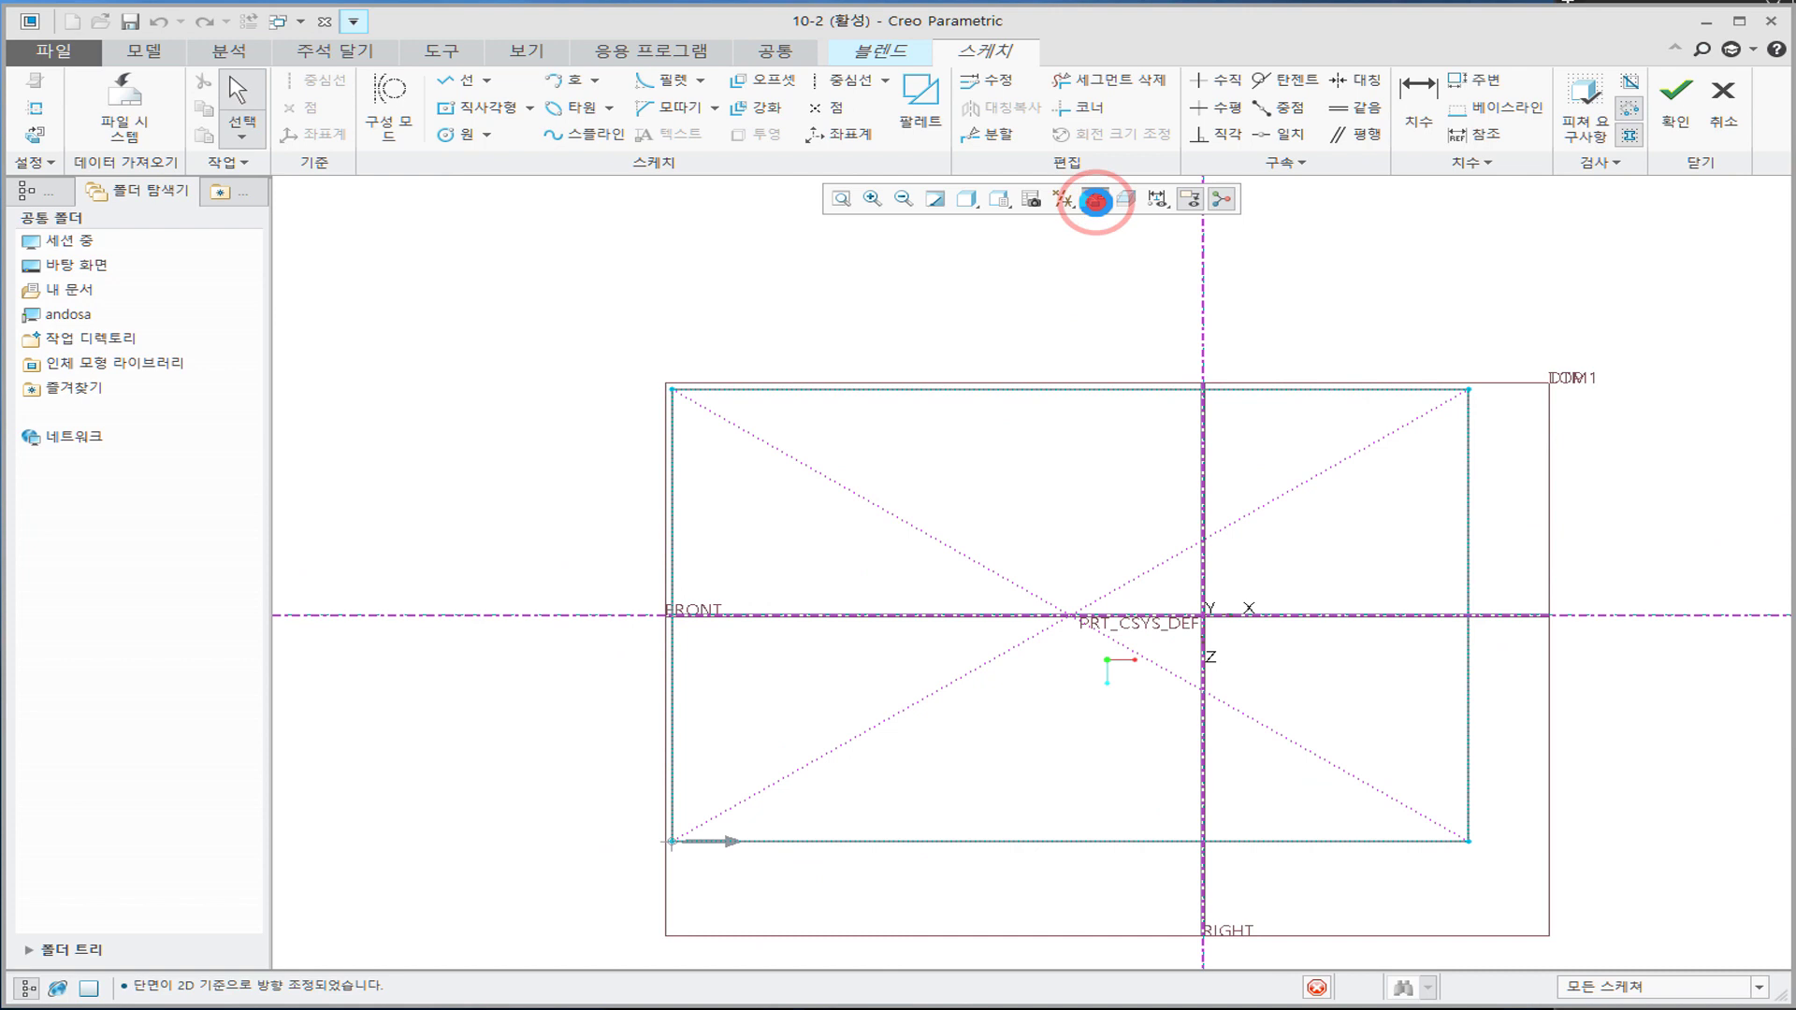
# Step: Try to add the first section's rectangle edges as references for the second section's sketch
pyautogui.click(455, 107)
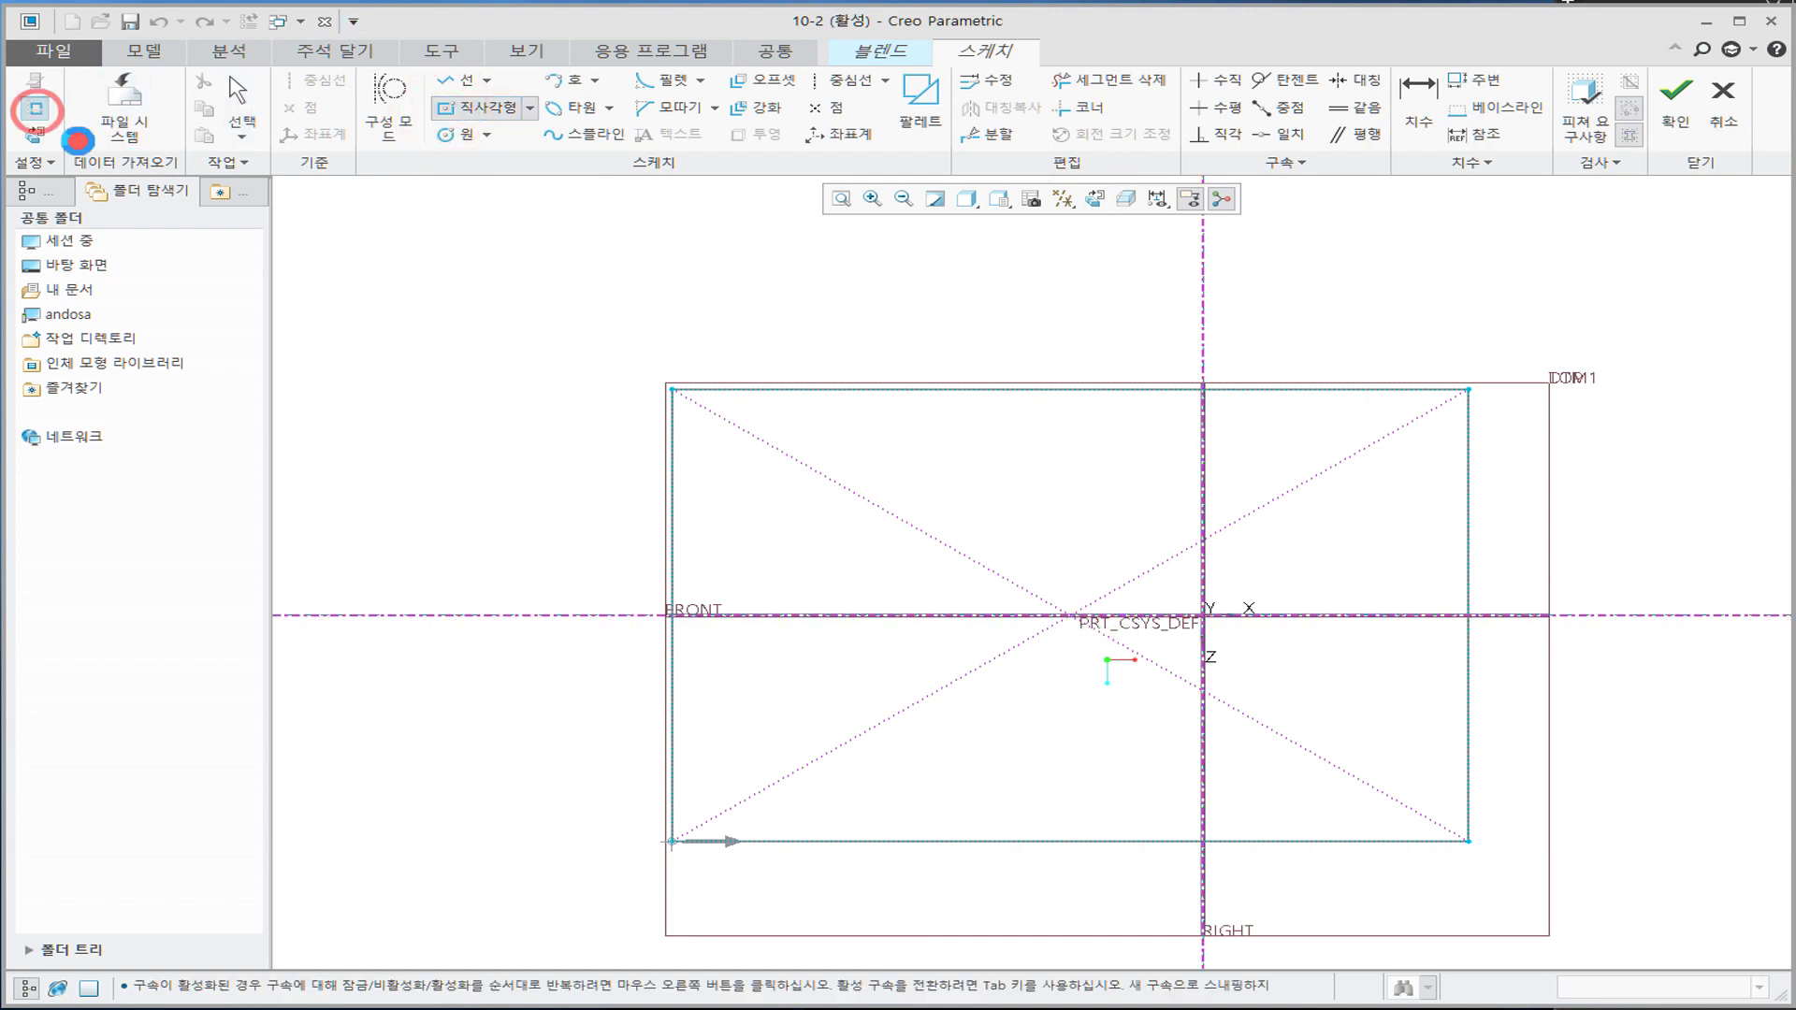
pyautogui.click(35, 108)
pyautogui.click(668, 406)
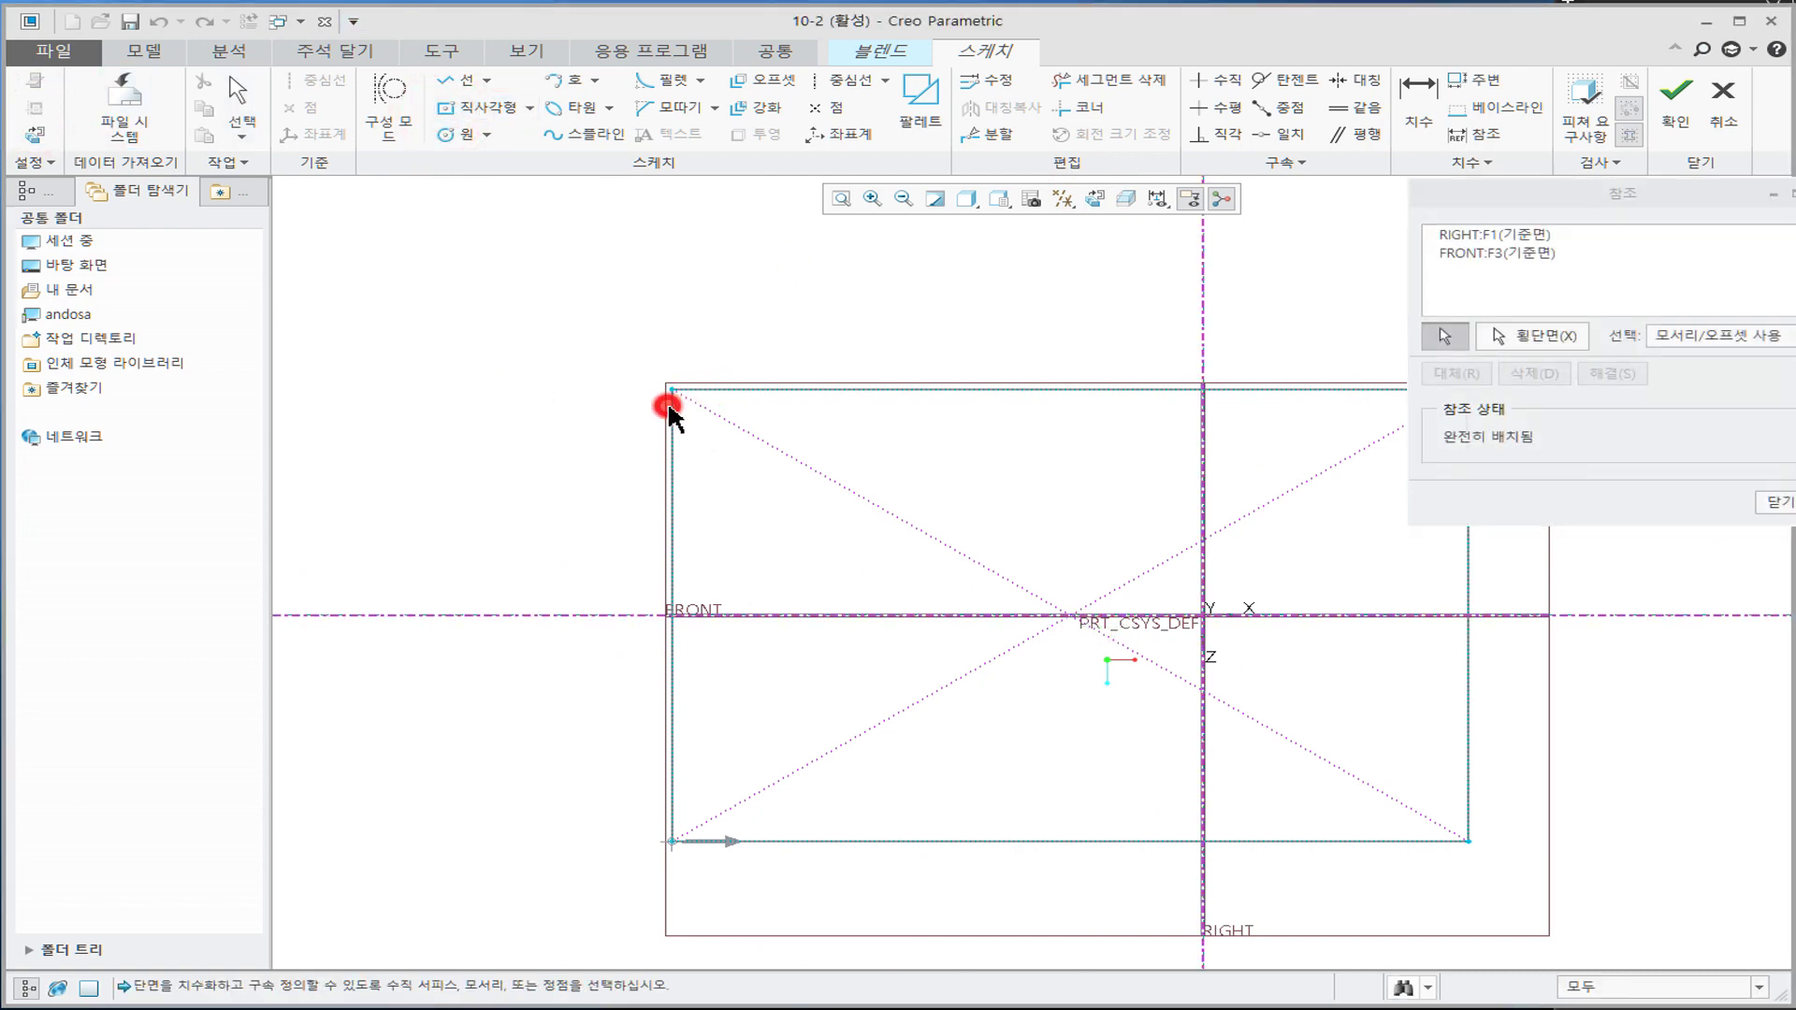
pyautogui.click(1283, 497)
pyautogui.click(1471, 593)
pyautogui.click(1383, 851)
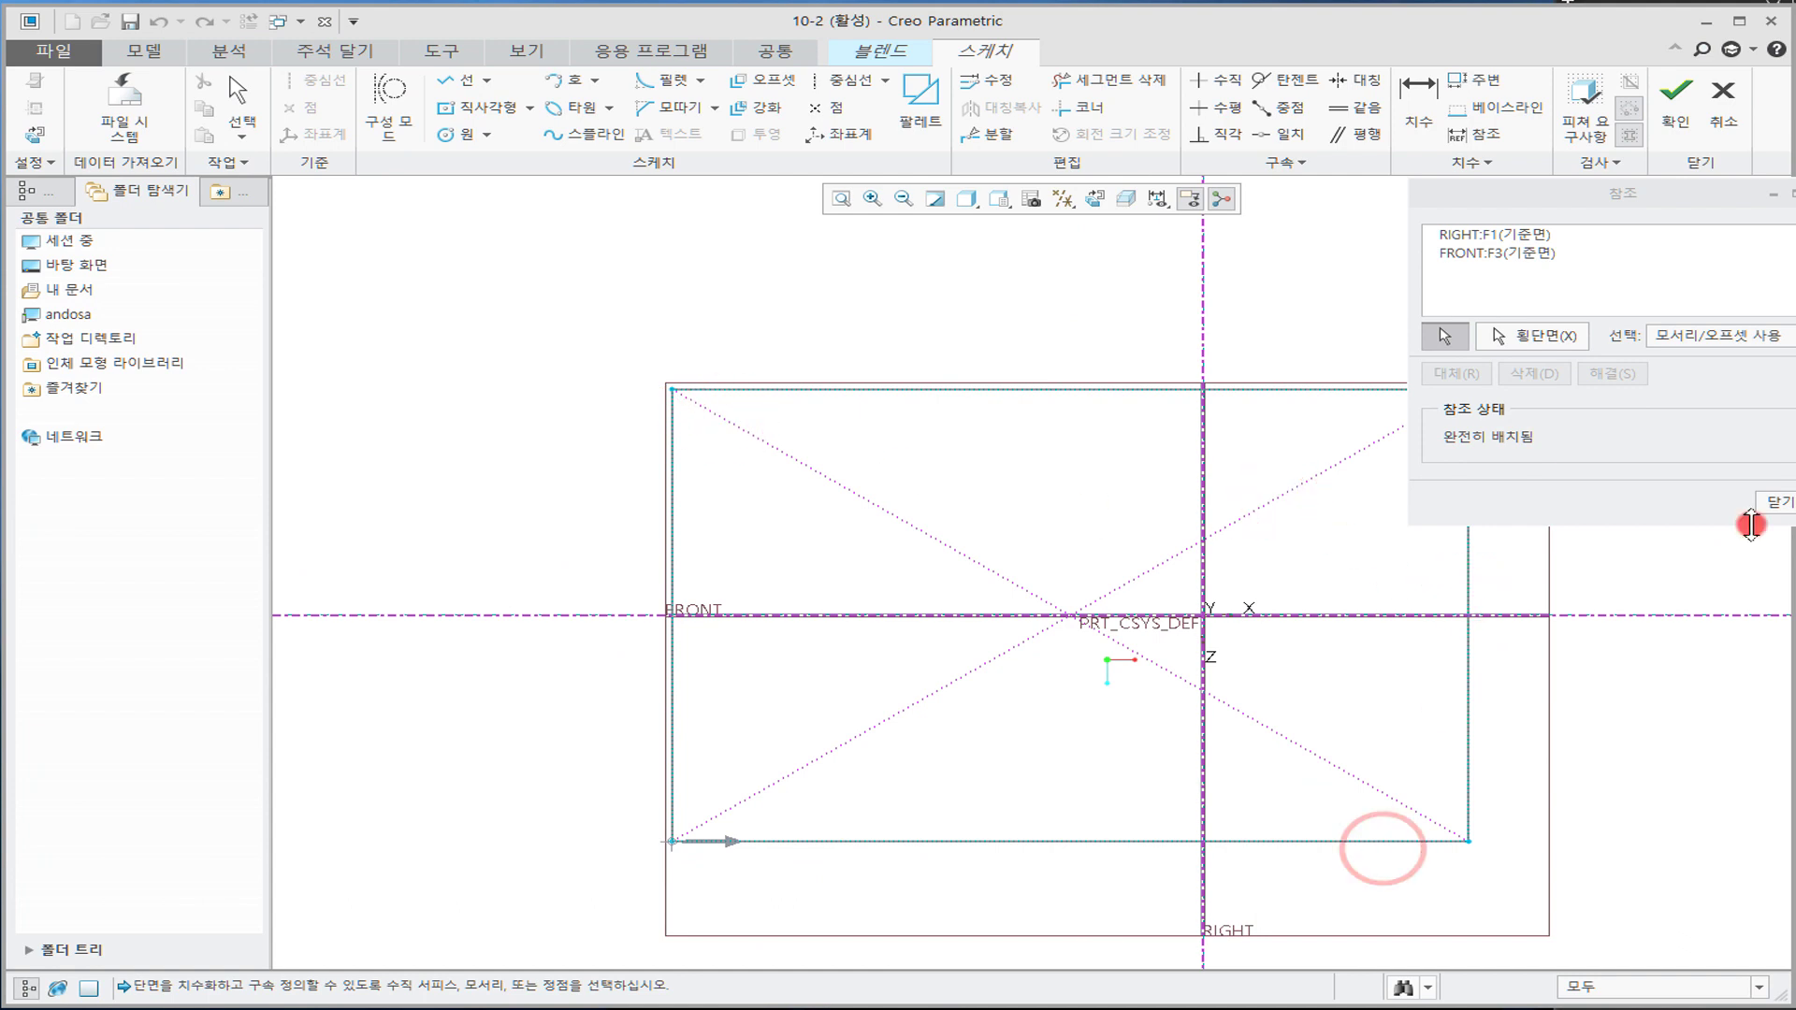
pyautogui.click(1774, 506)
# Step: Sketch a center rectangle about 326 by 202 mm for the second section, centred on the first section's rectangle
pyautogui.scroll(1, 818, 452)
pyautogui.keyDown('shift'); pyautogui.moveTo(790, 445); pyautogui.dragTo(665, 384, button='middle'); pyautogui.keyUp('shift')
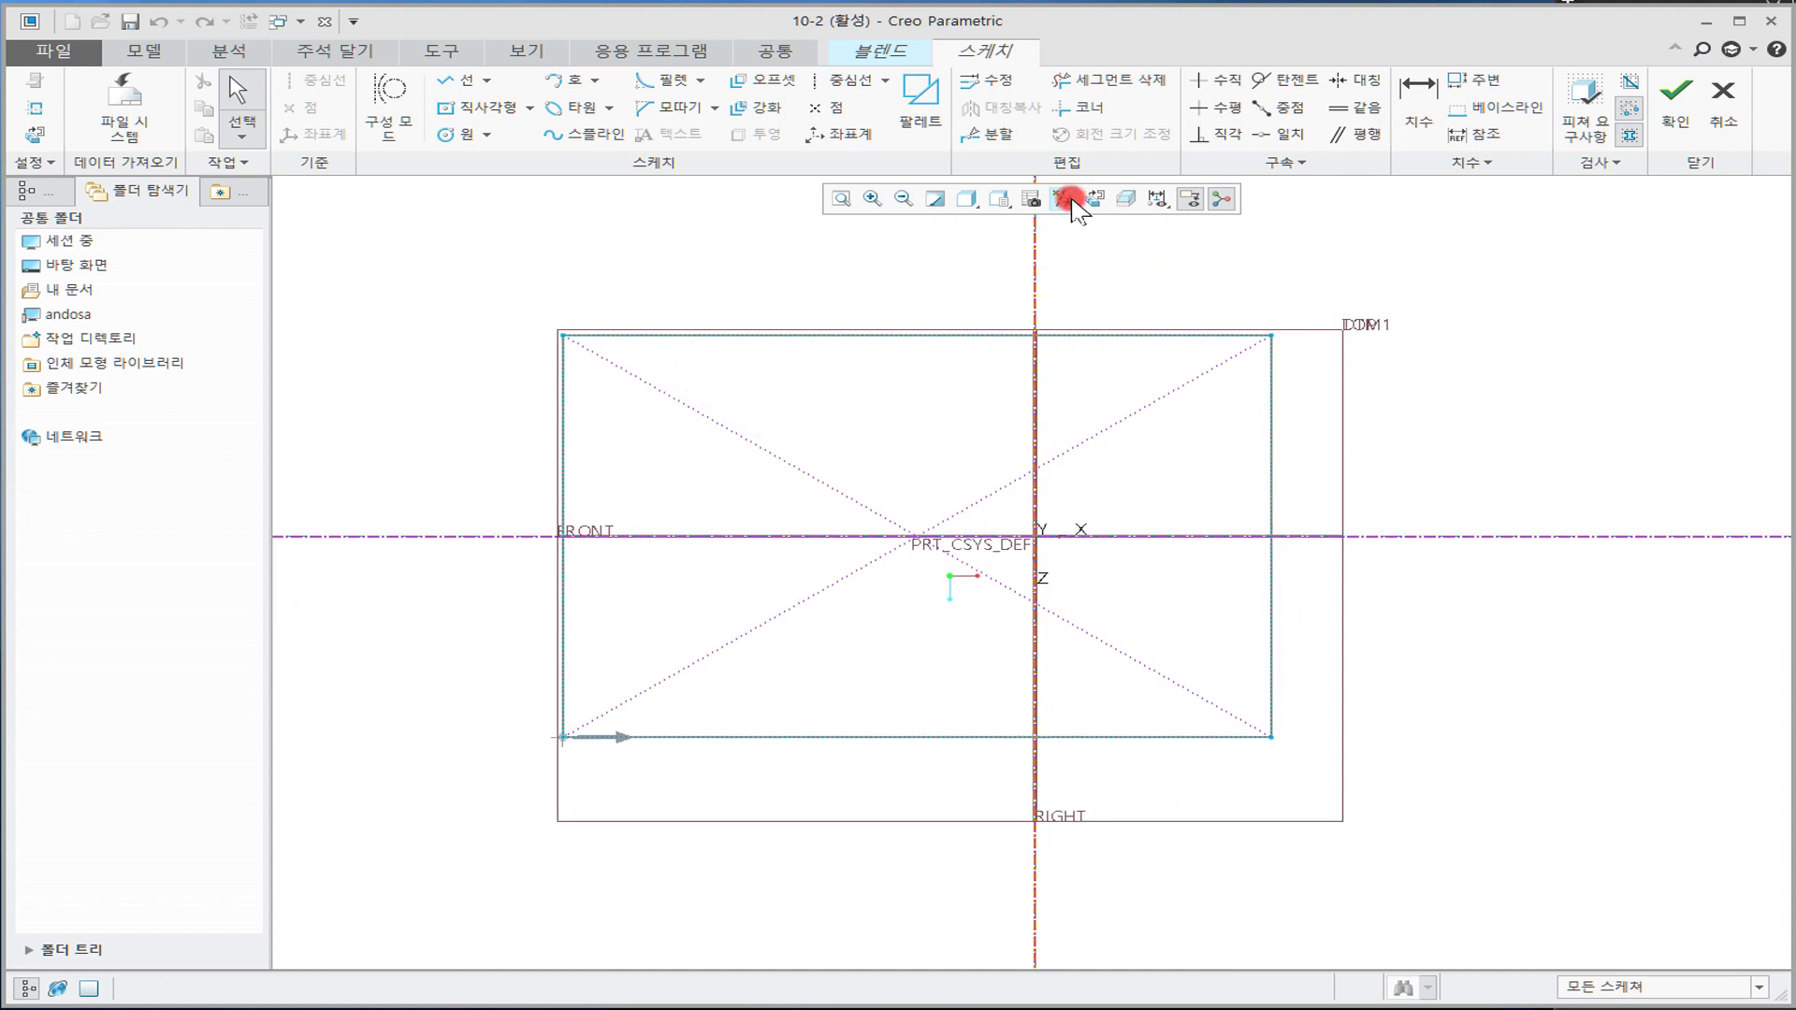
pyautogui.click(480, 108)
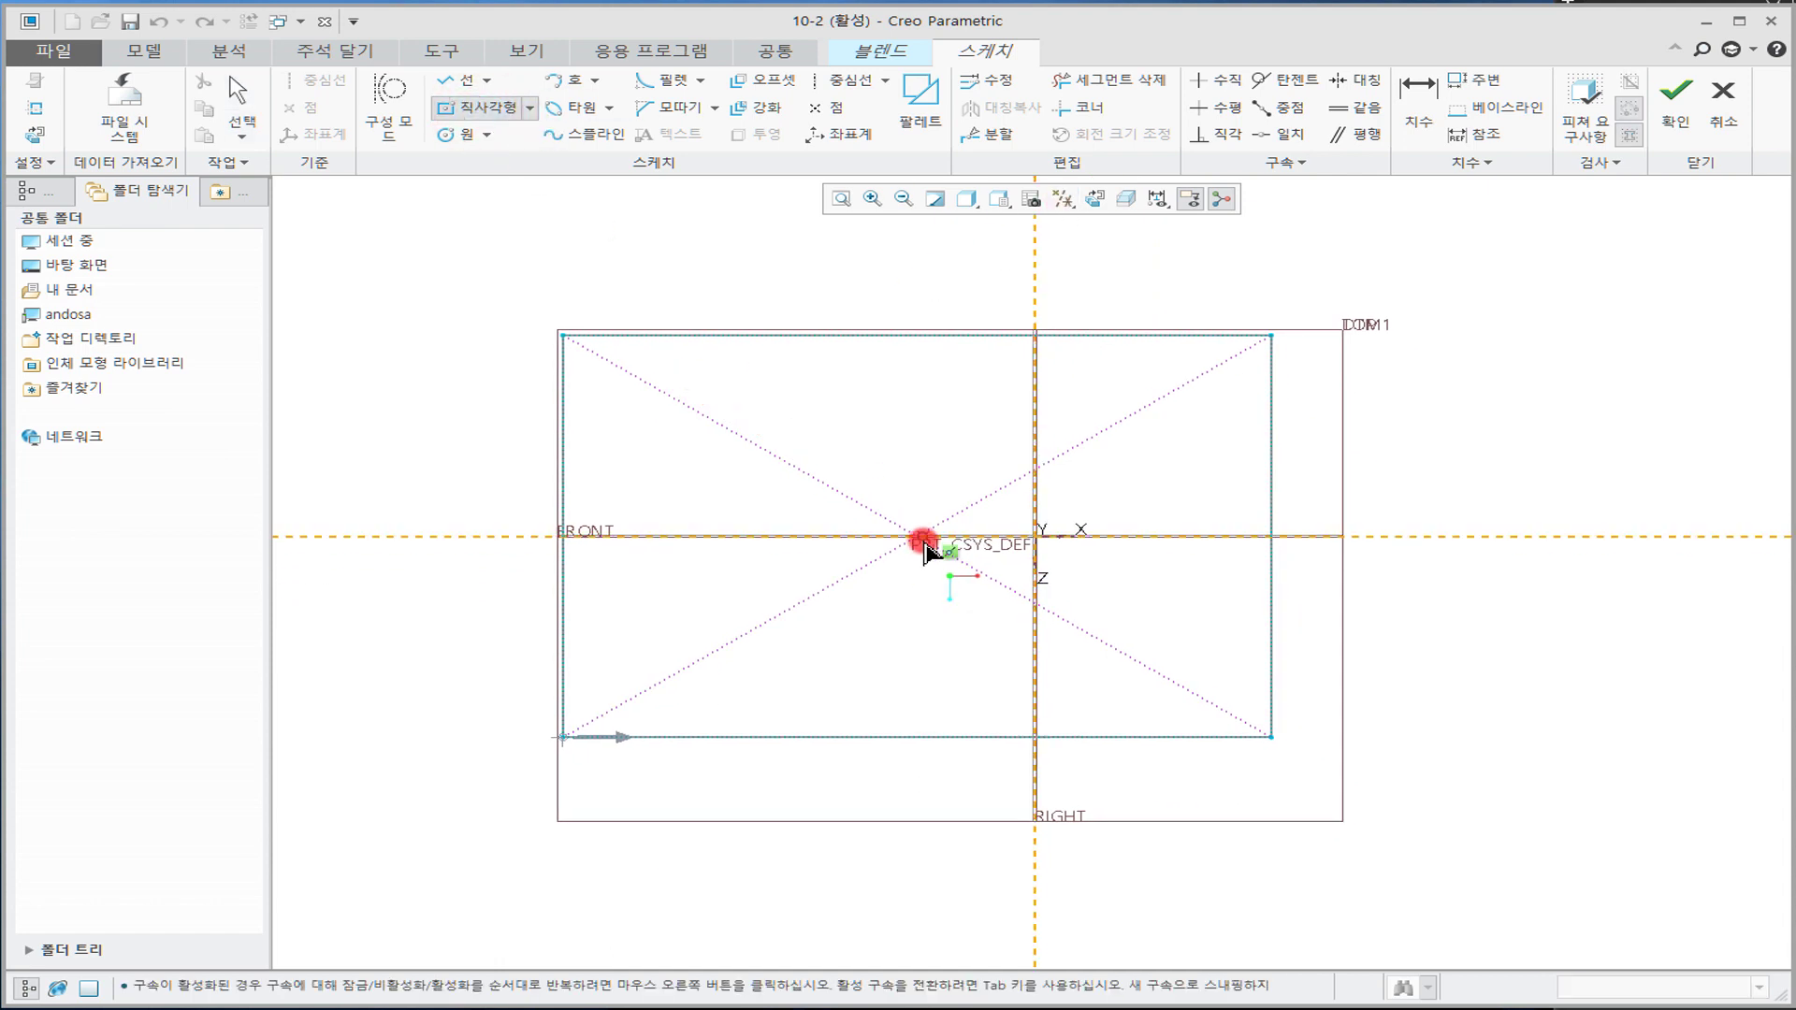
pyautogui.click(568, 540)
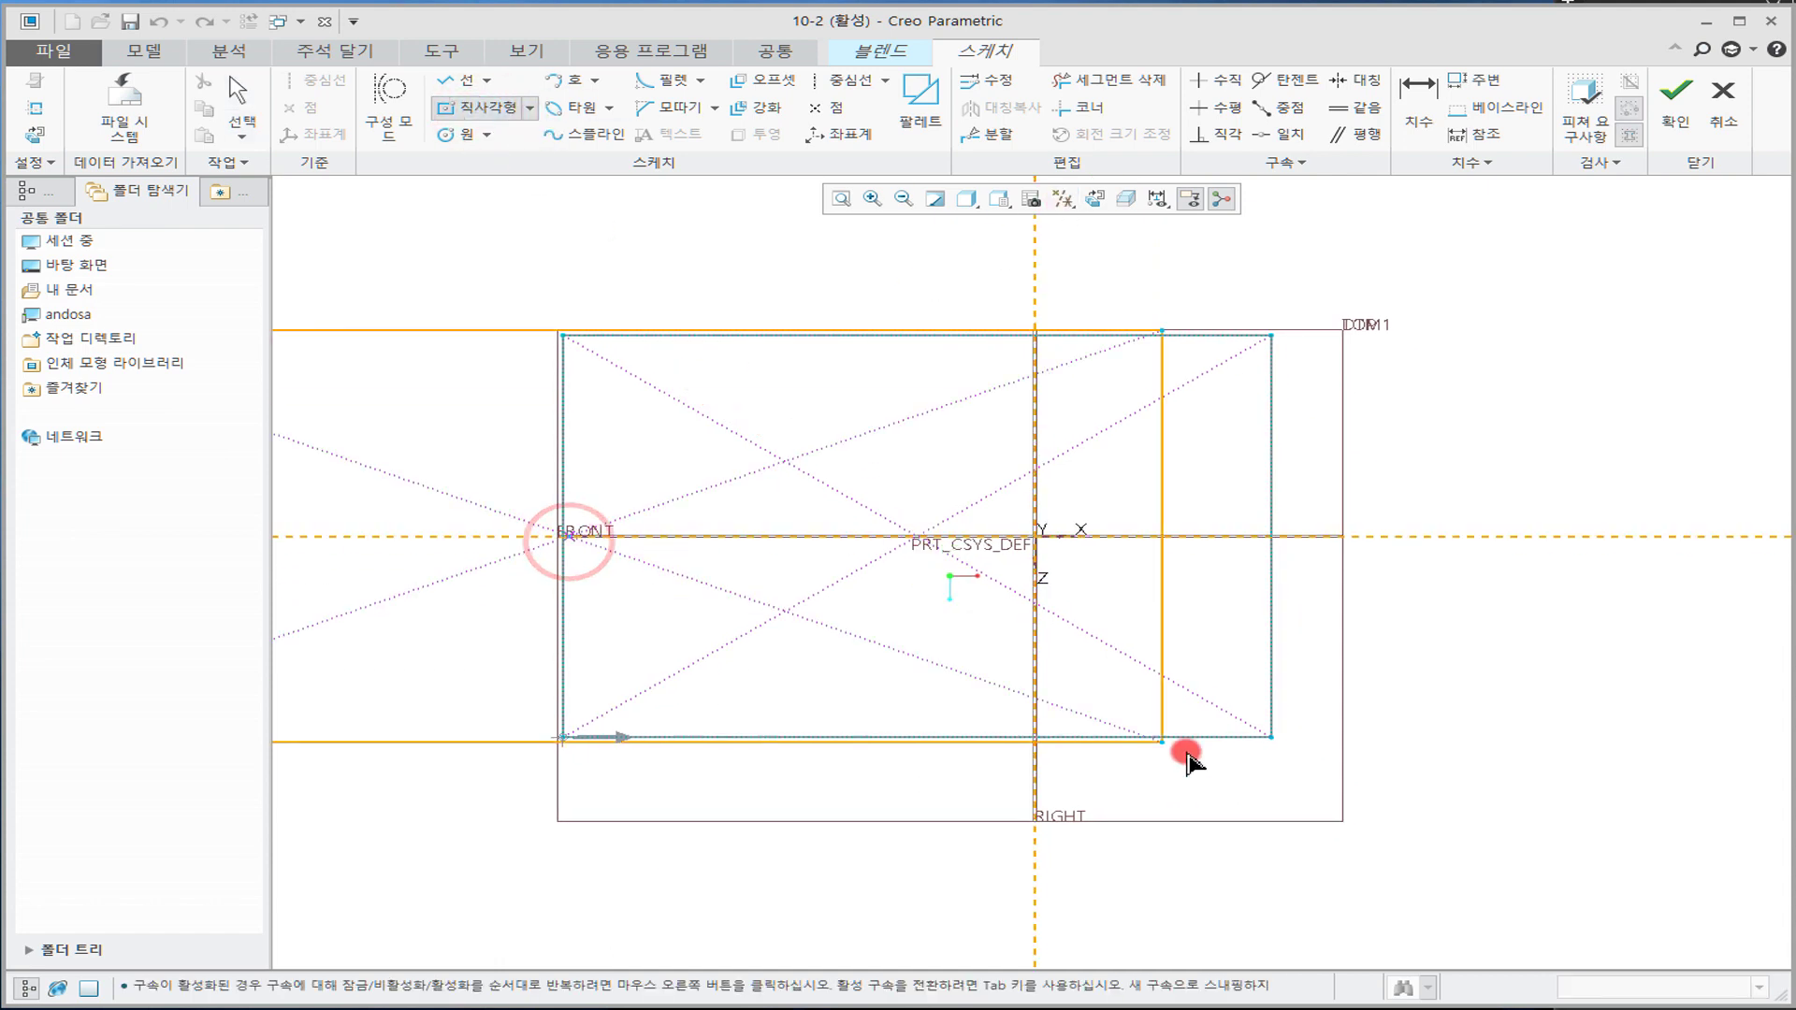
pyautogui.click(453, 120)
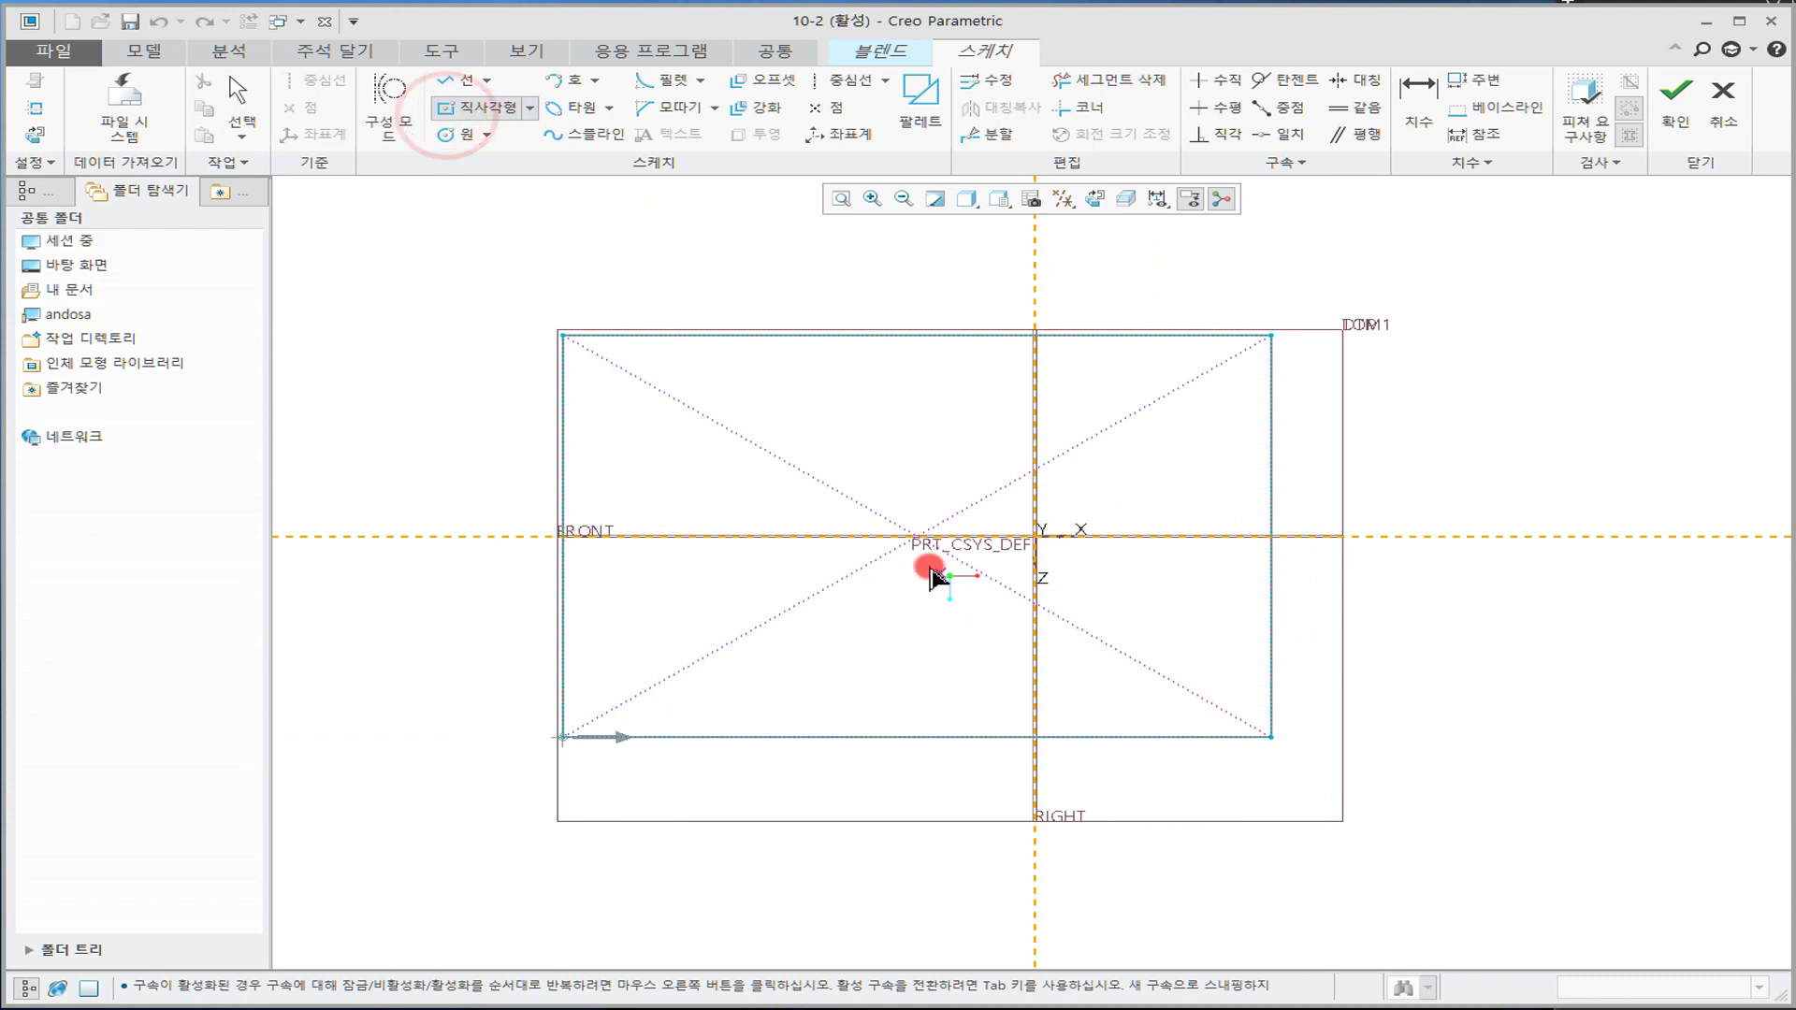
pyautogui.click(915, 536)
pyautogui.click(1301, 737)
pyautogui.middleClick(954, 612)
# Step: Set the second section's rectangle to 300 mm wide and 200 mm high, with its +X-side edge 100 mm from the RIGHT reference
pyautogui.moveTo(1174, 762); pyautogui.dragTo(1171, 797)
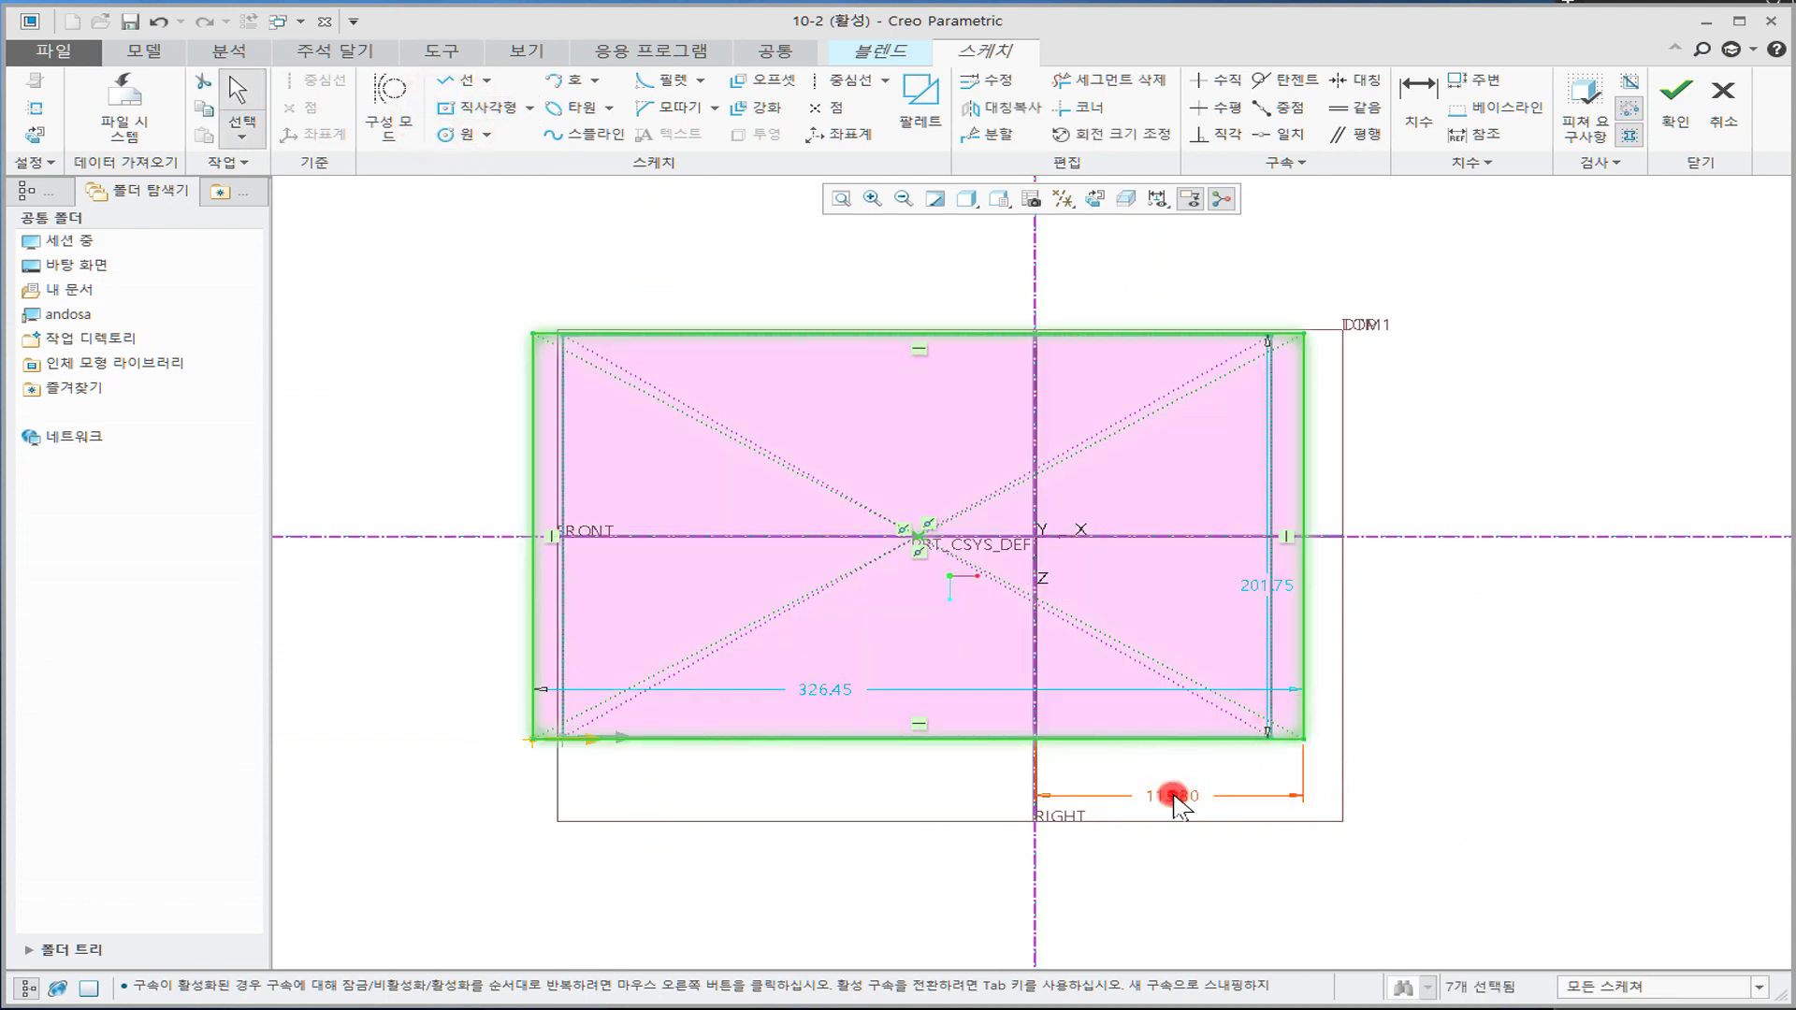
pyautogui.doubleClick(1173, 797)
pyautogui.write('100')
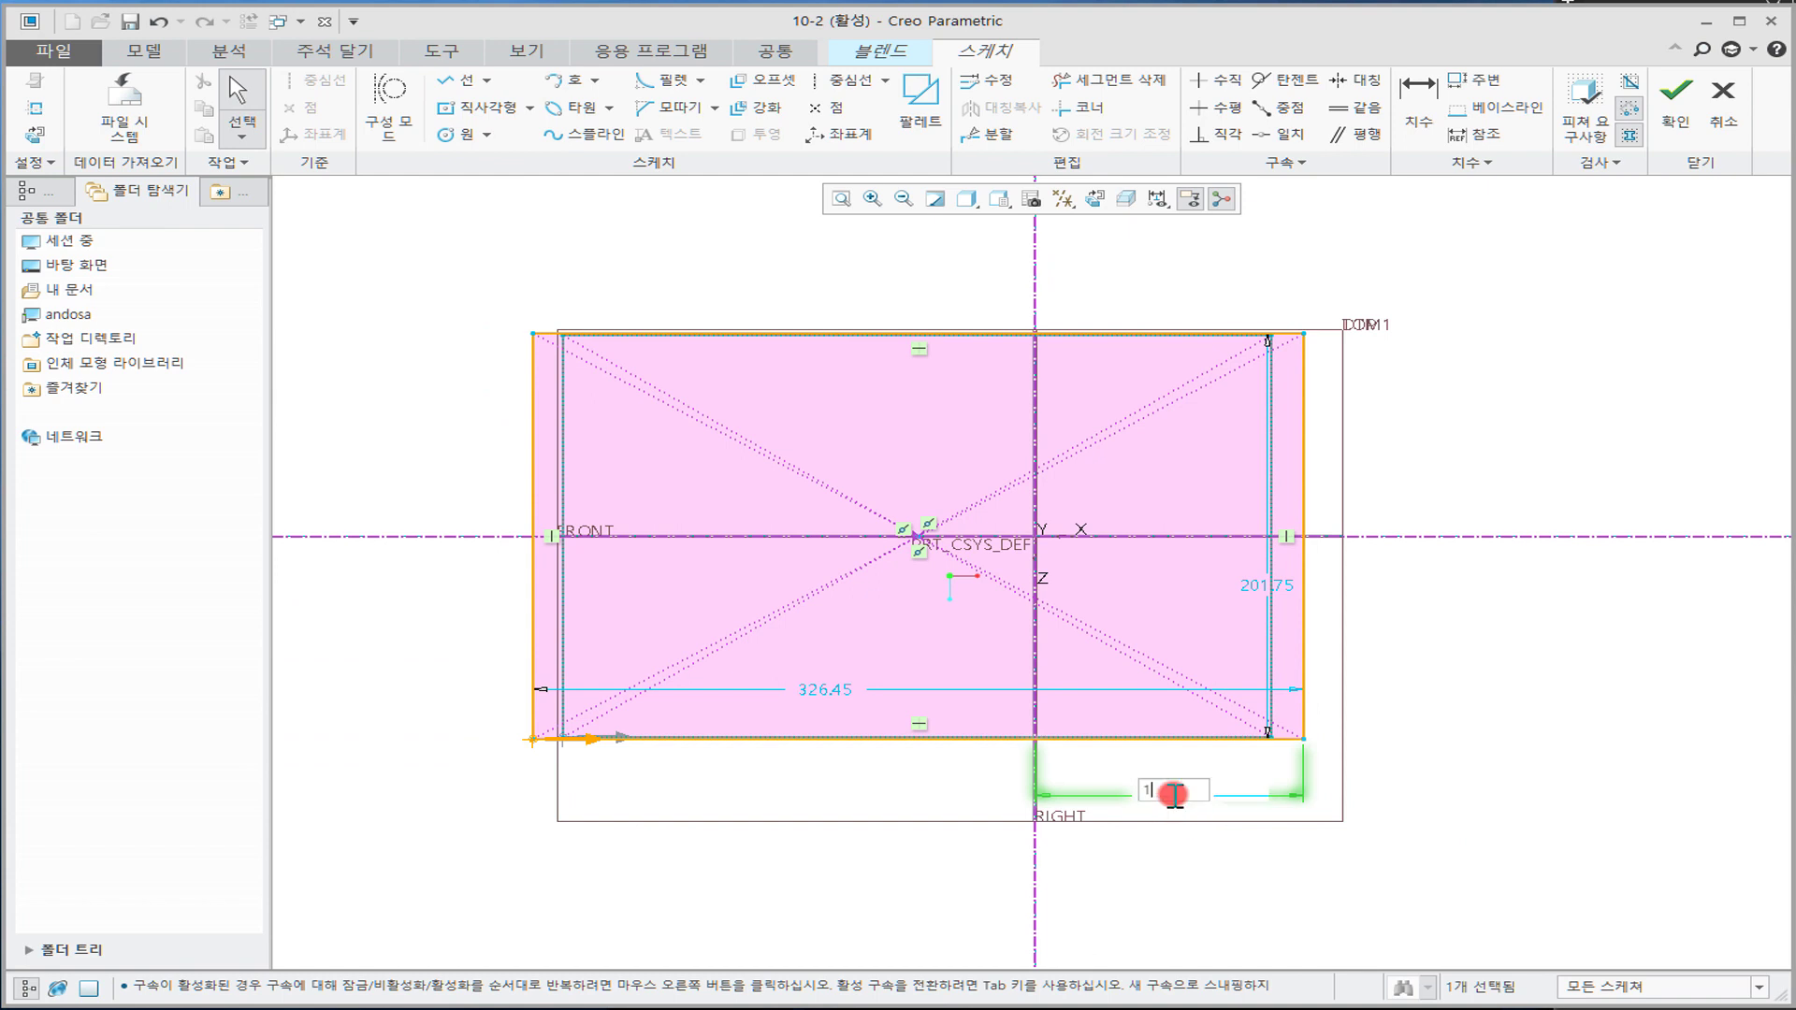
pyautogui.press('Return')
pyautogui.moveTo(963, 711); pyautogui.dragTo(974, 848)
pyautogui.doubleClick(974, 849)
pyautogui.write('300')
pyautogui.press('Return')
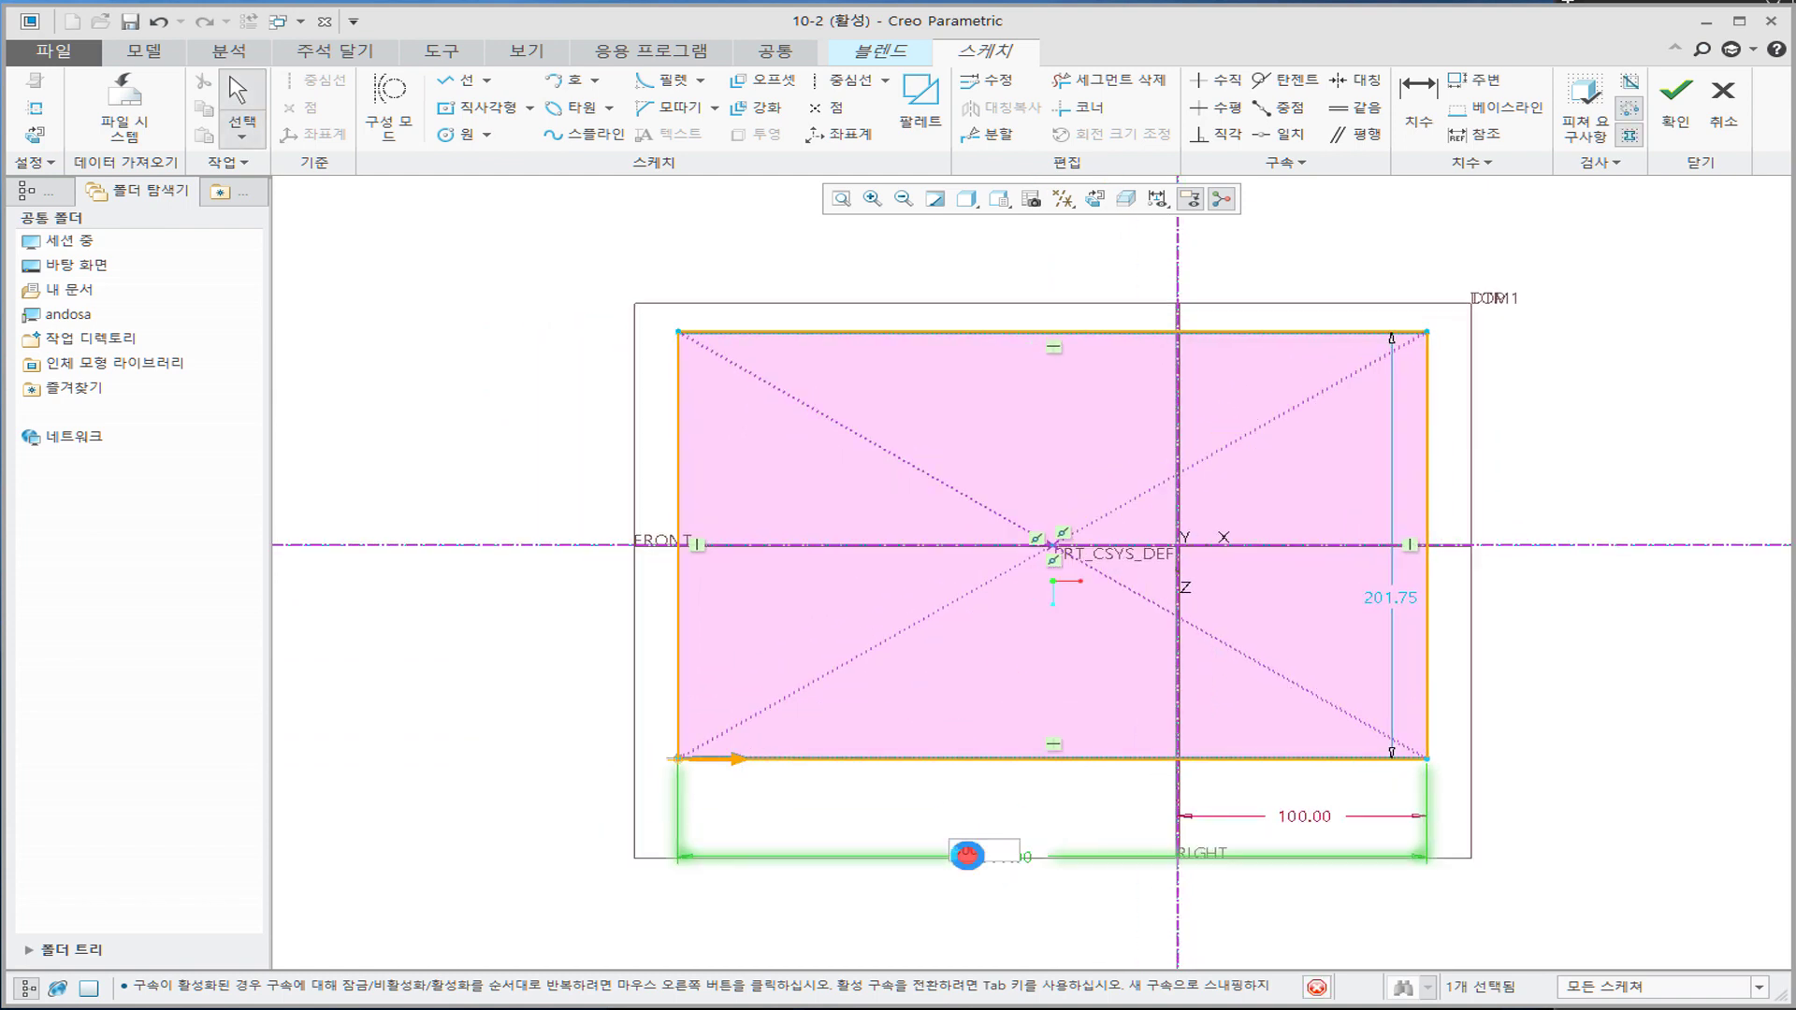
pyautogui.moveTo(1383, 591); pyautogui.dragTo(1535, 581)
pyautogui.doubleClick(1535, 582)
pyautogui.write('200')
pyautogui.press('Return')
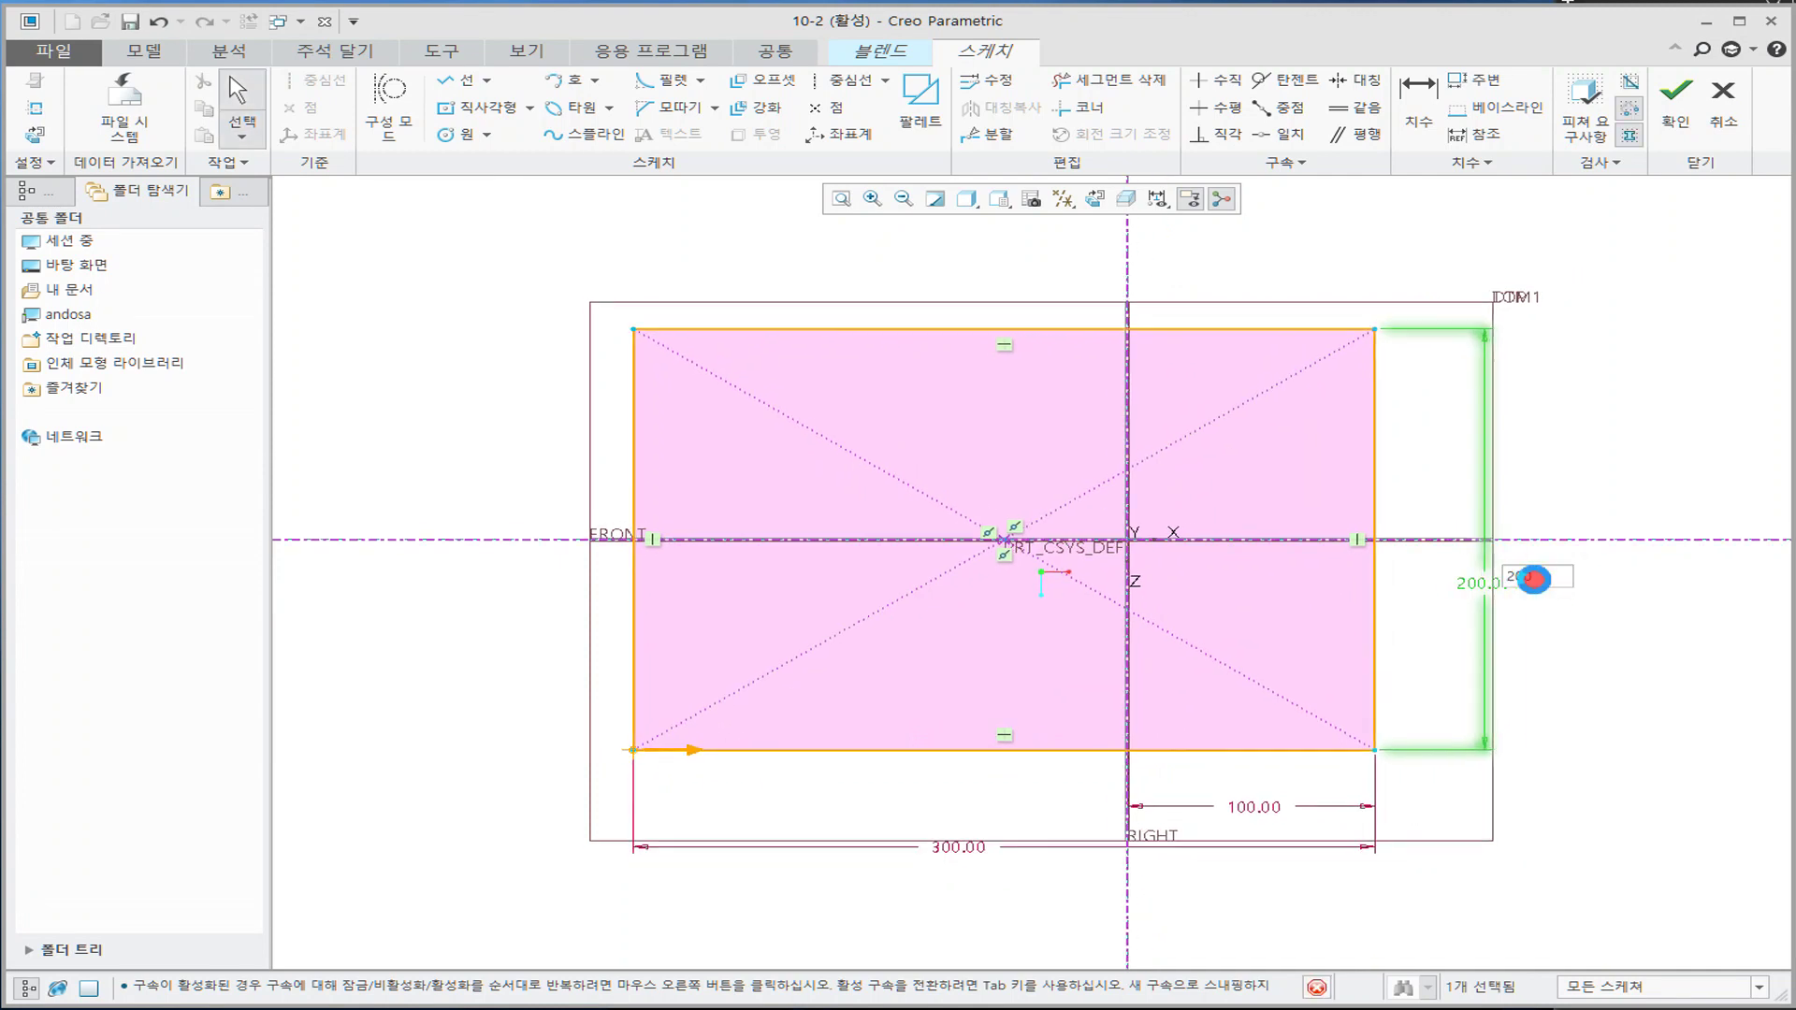
# Step: Inspect both rectangular sections in 3D and examine the transition to the round outlet in the 10-2 drawing in ezPDF Editor
pyautogui.moveTo(1094, 661)
pyautogui.mouseDown(button='middle')
pyautogui.moveTo(1096, 558)
pyautogui.moveTo(1030, 574)
pyautogui.mouseUp(button='middle')
pyautogui.click(1527, 796)
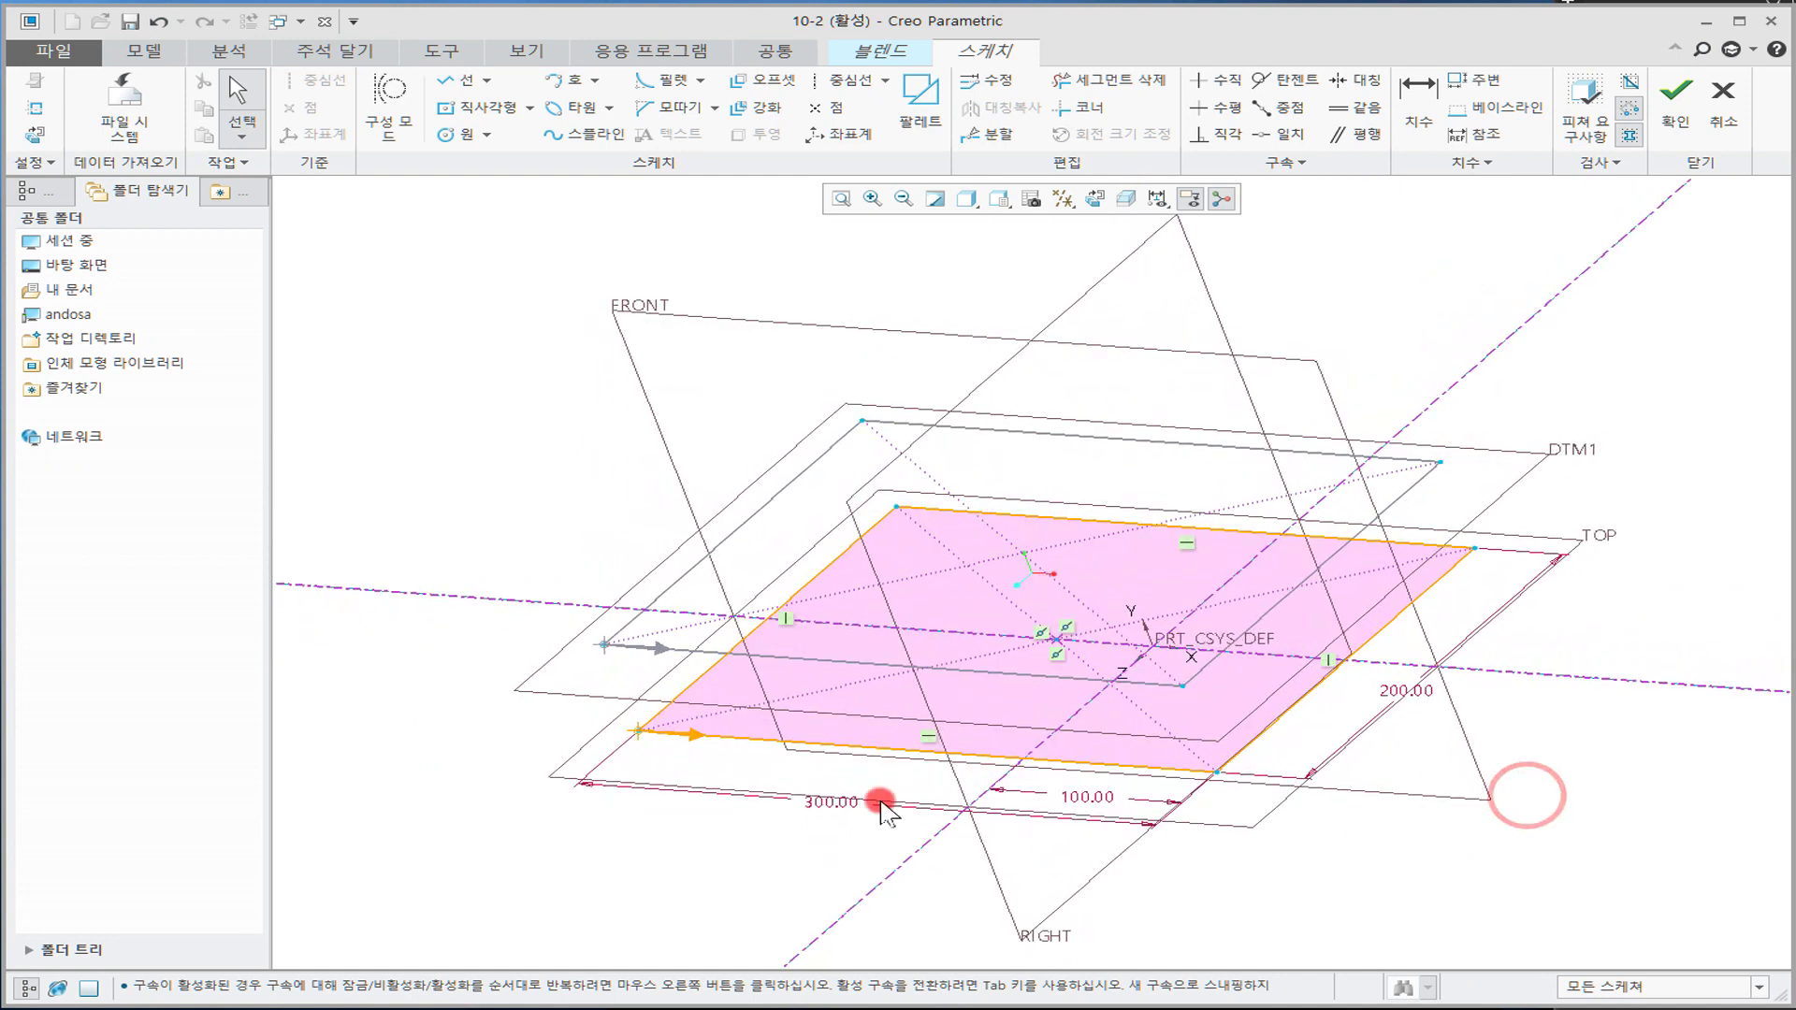
pyautogui.click(609, 645)
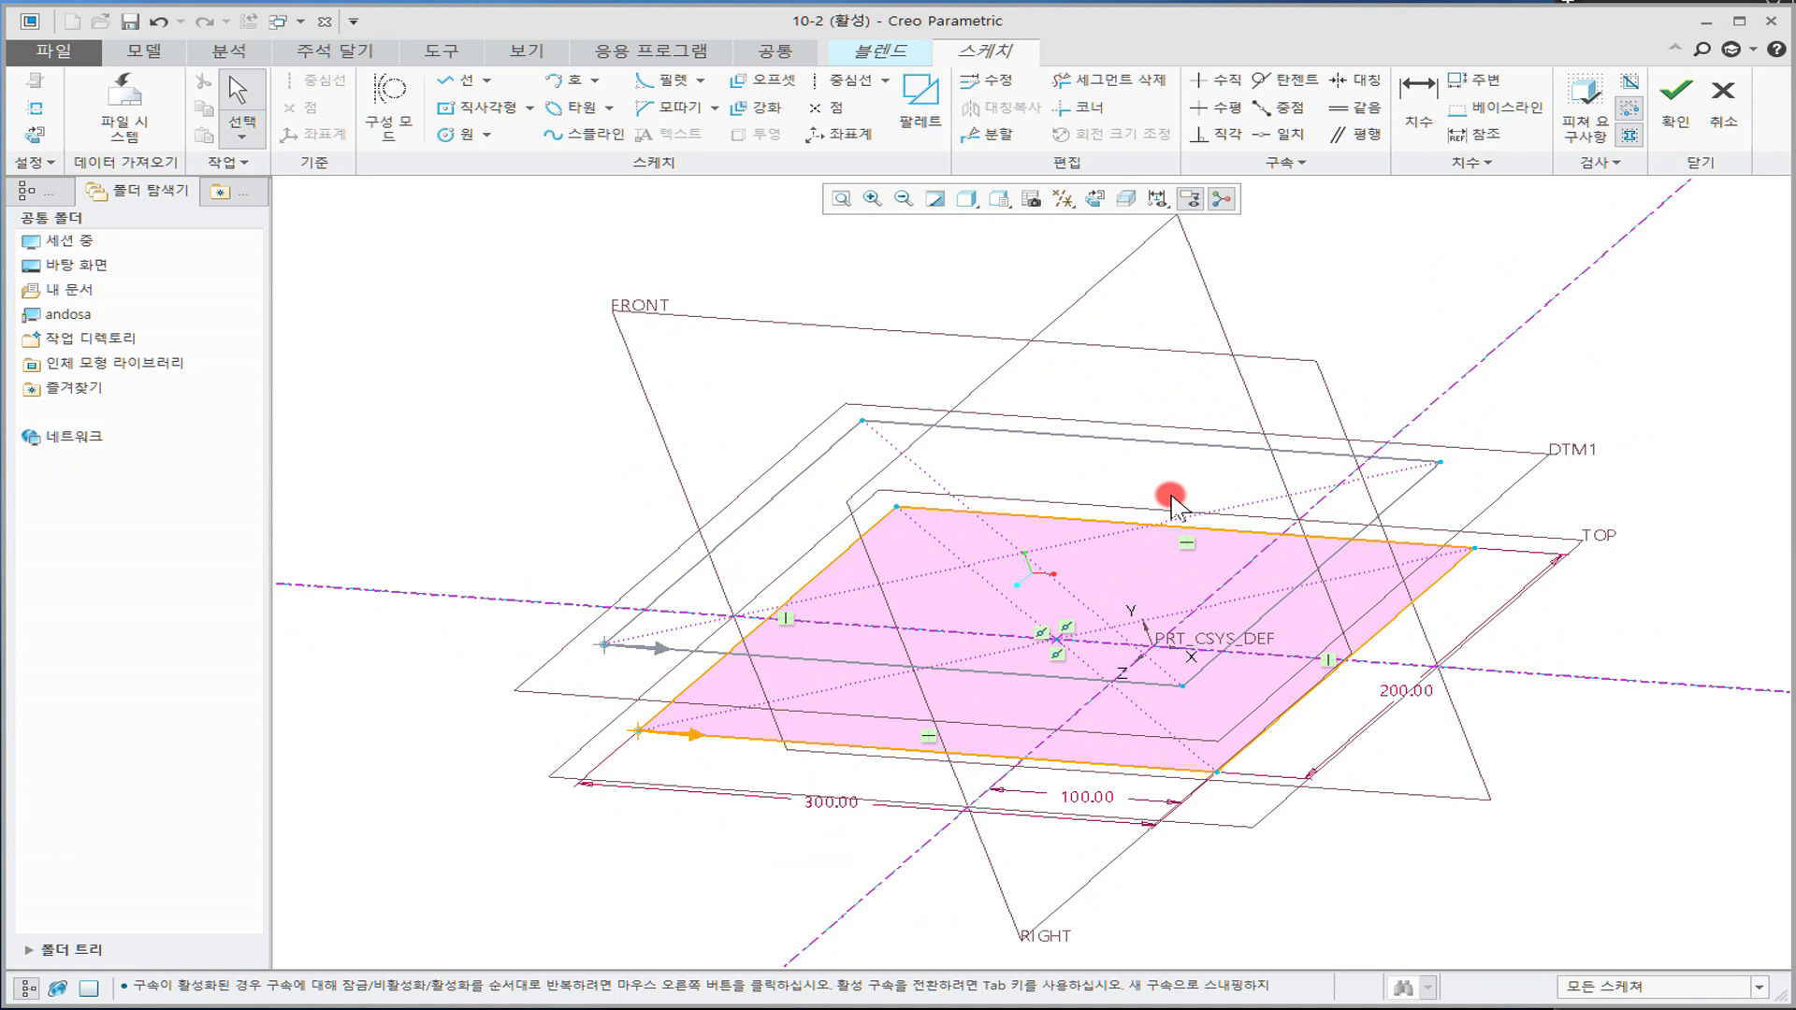
pyautogui.keyDown('shift'); pyautogui.moveTo(1149, 489); pyautogui.dragTo(986, 368, button='middle'); pyautogui.keyUp('shift')
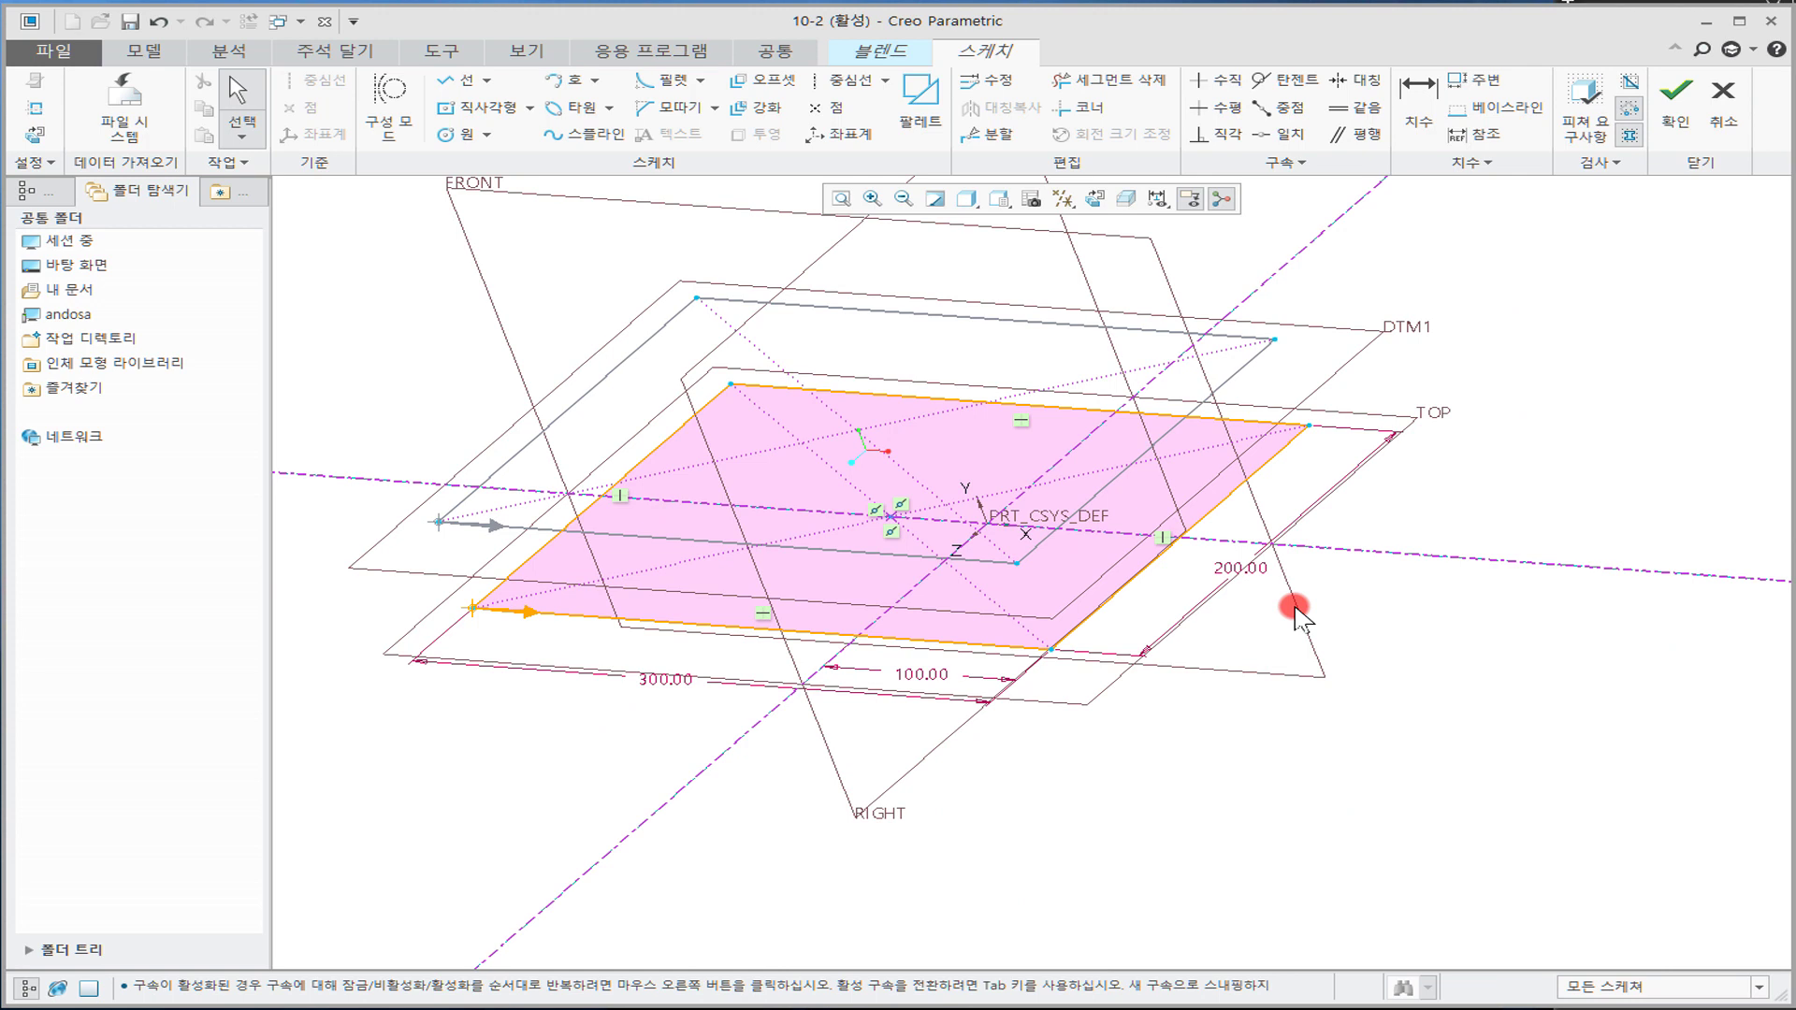
pyautogui.click(735, 2)
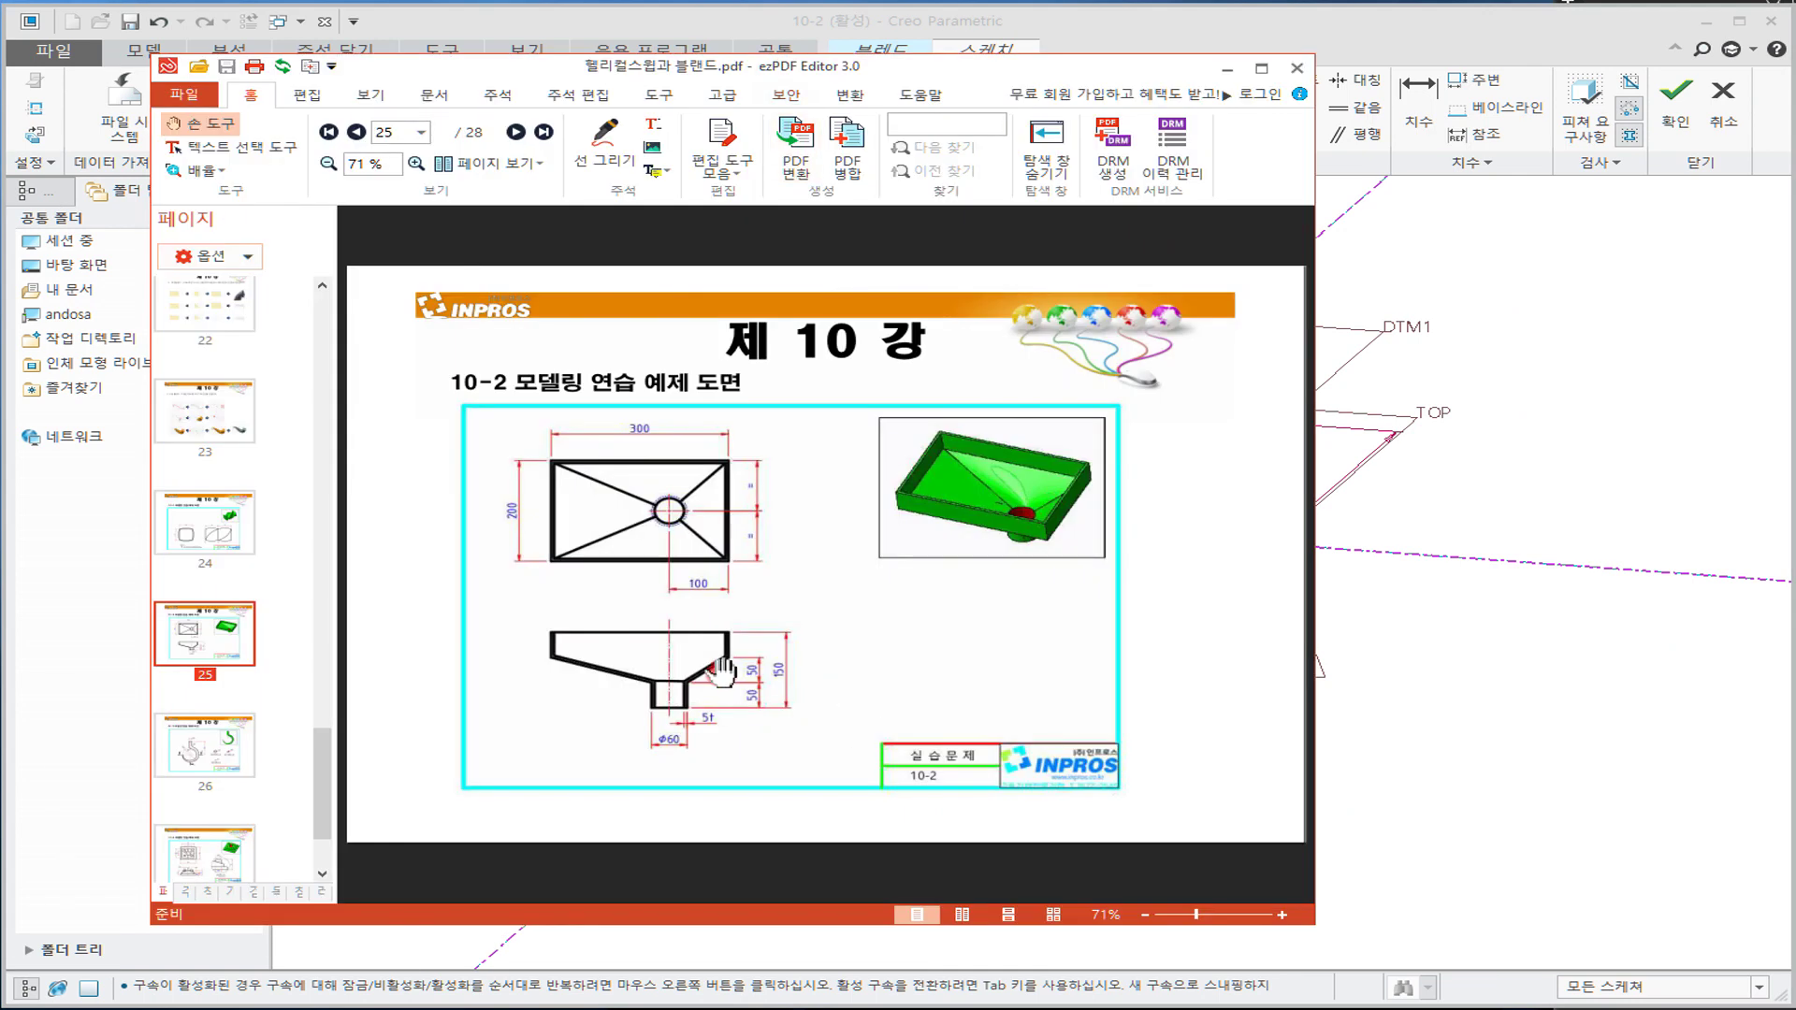
pyautogui.moveTo(721, 657); pyautogui.dragTo(582, 662)
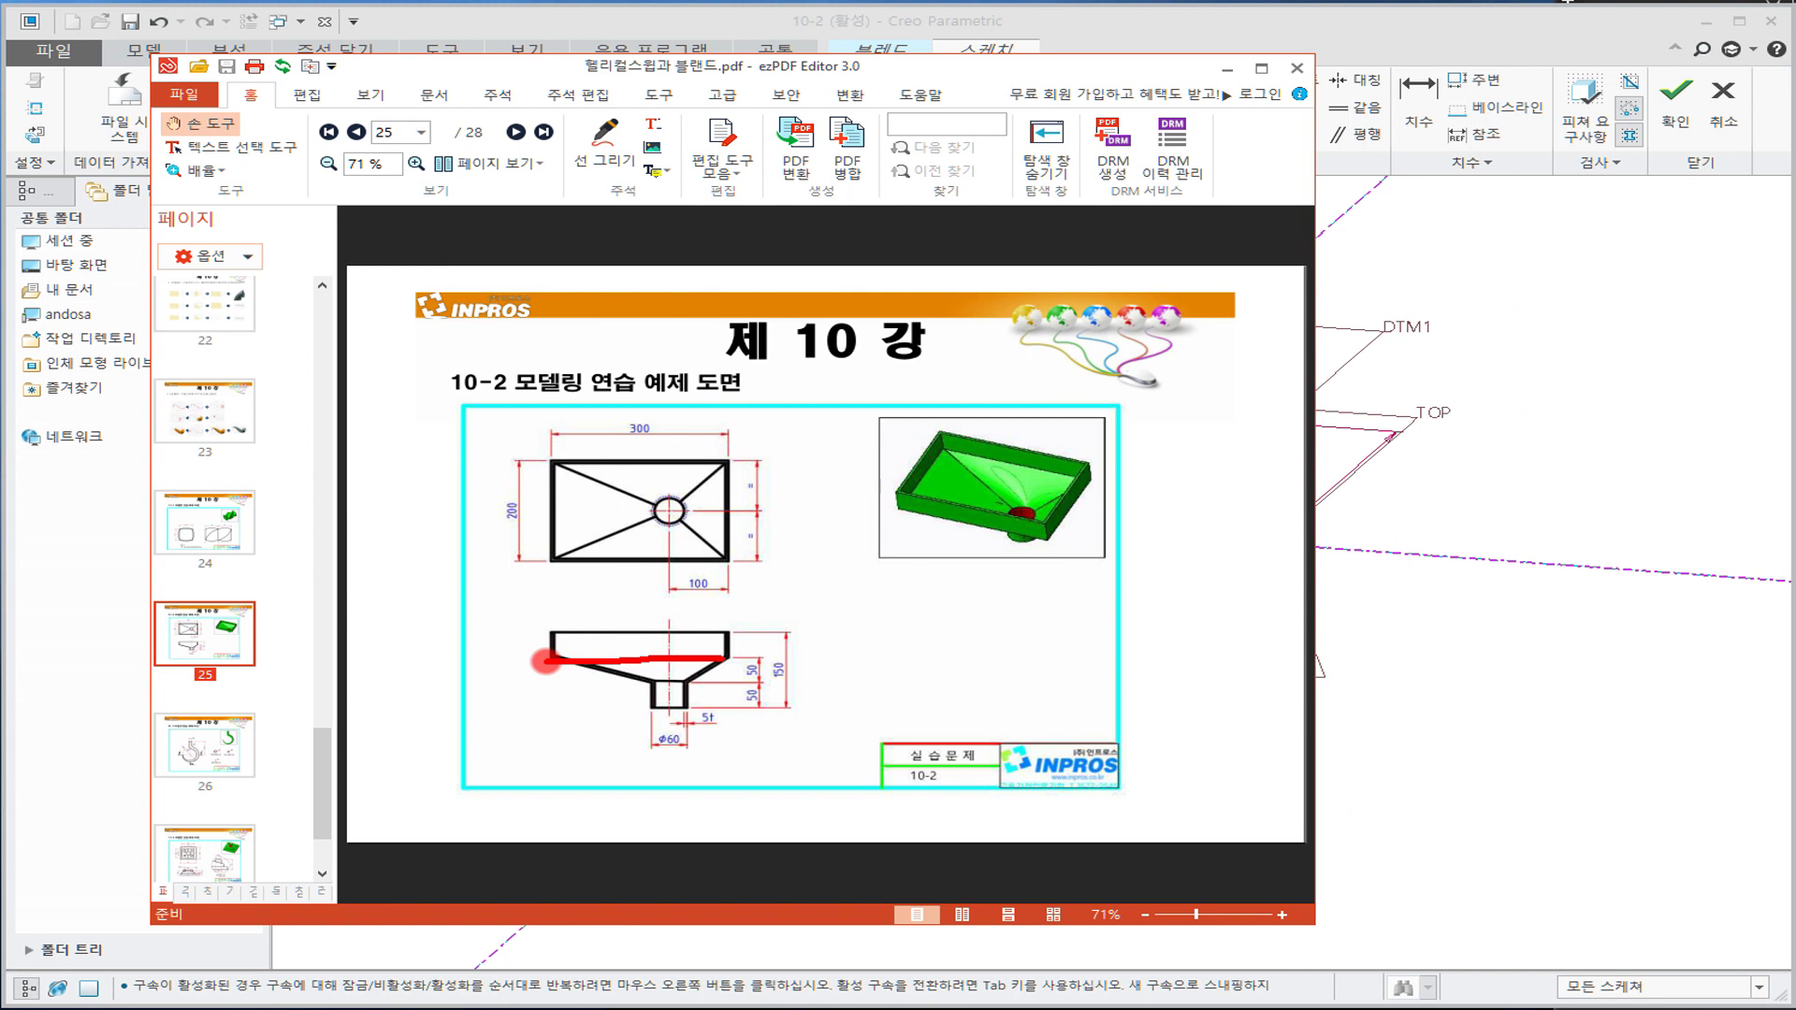
pyautogui.moveTo(671, 685); pyautogui.dragTo(644, 684)
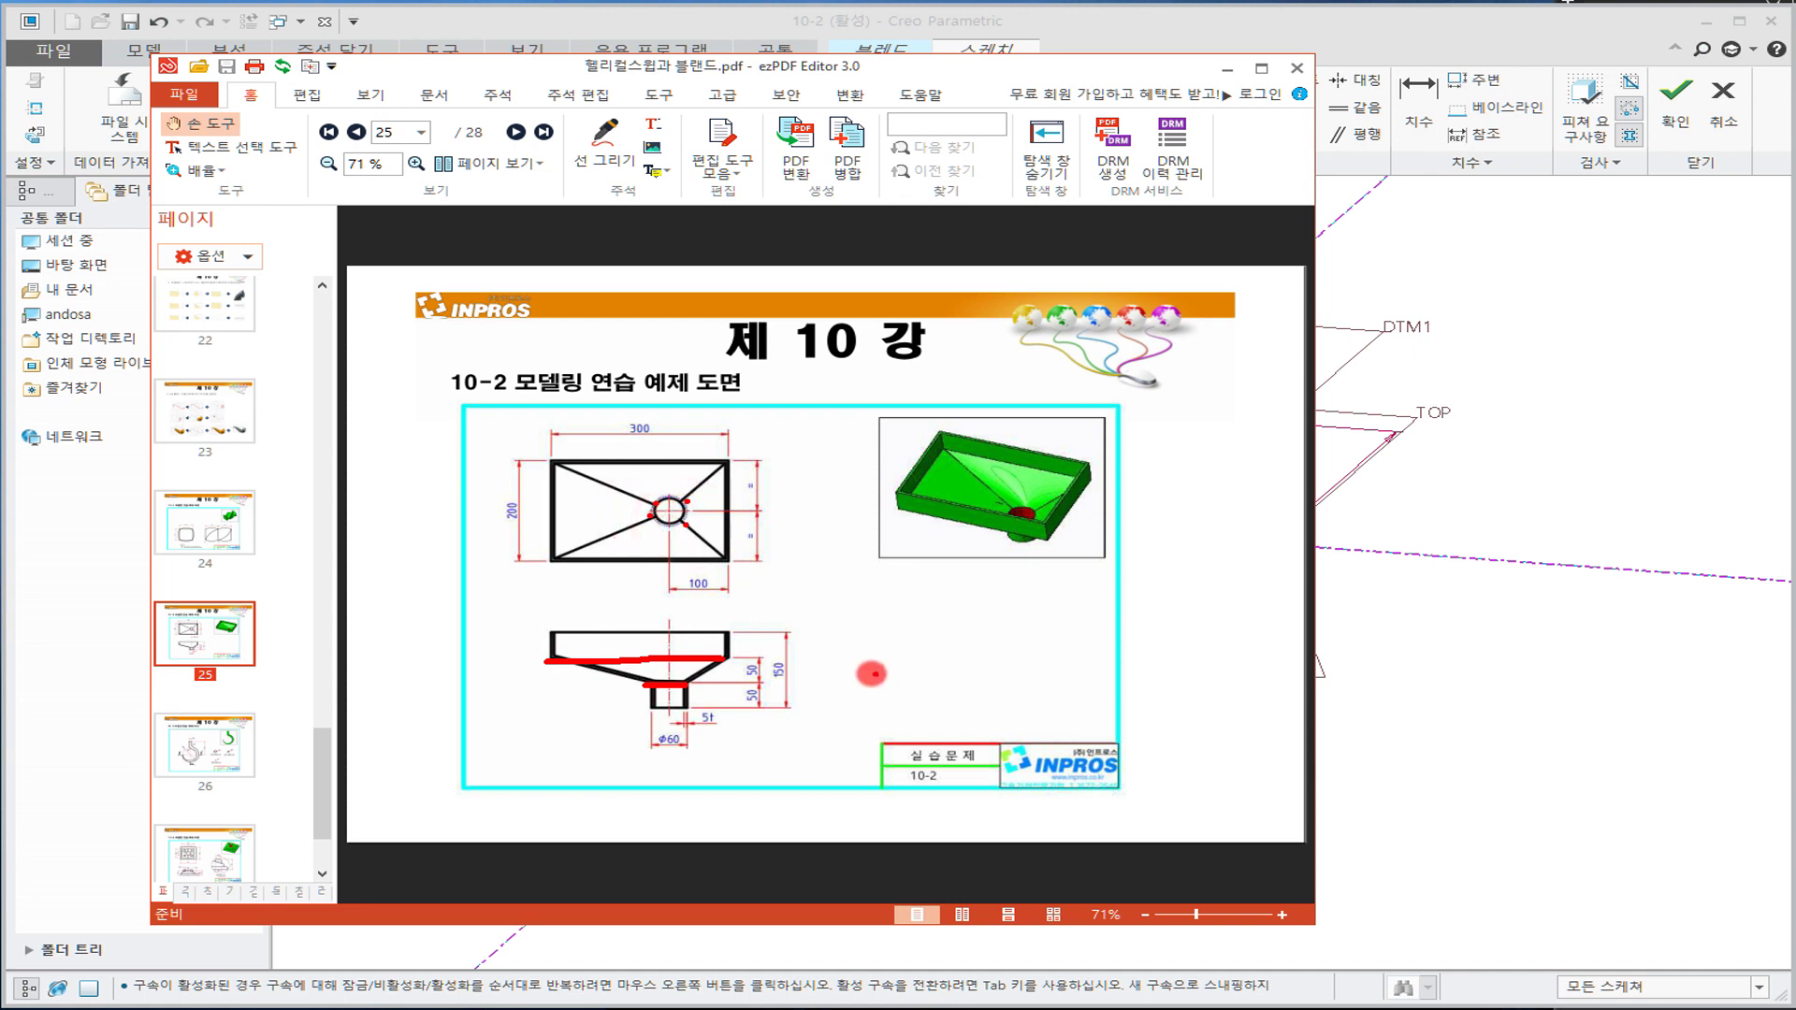
pyautogui.moveTo(842, 603)
pyautogui.mouseDown()
pyautogui.moveTo(1033, 574)
pyautogui.moveTo(846, 604)
pyautogui.moveTo(844, 629)
pyautogui.moveTo(1000, 608)
pyautogui.moveTo(898, 638)
pyautogui.moveTo(810, 638)
pyautogui.mouseUp()
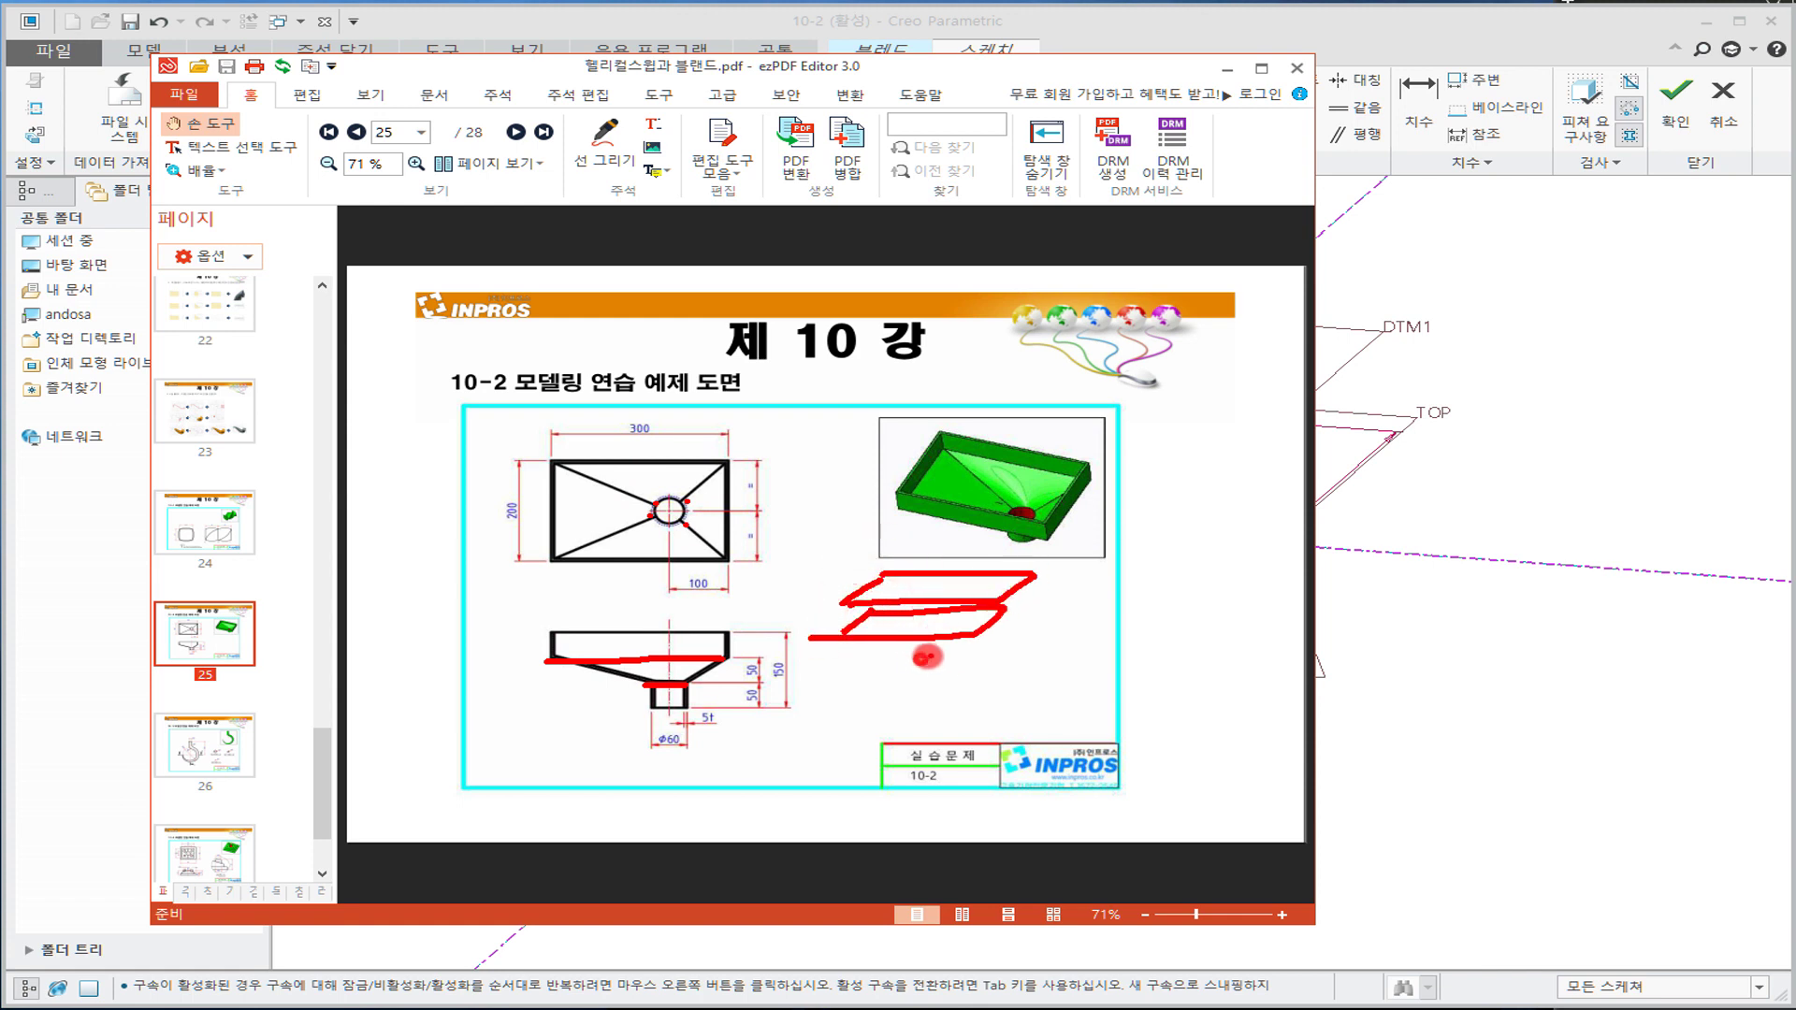
pyautogui.moveTo(907, 667); pyautogui.dragTo(965, 650)
pyautogui.moveTo(993, 637); pyautogui.dragTo(987, 667)
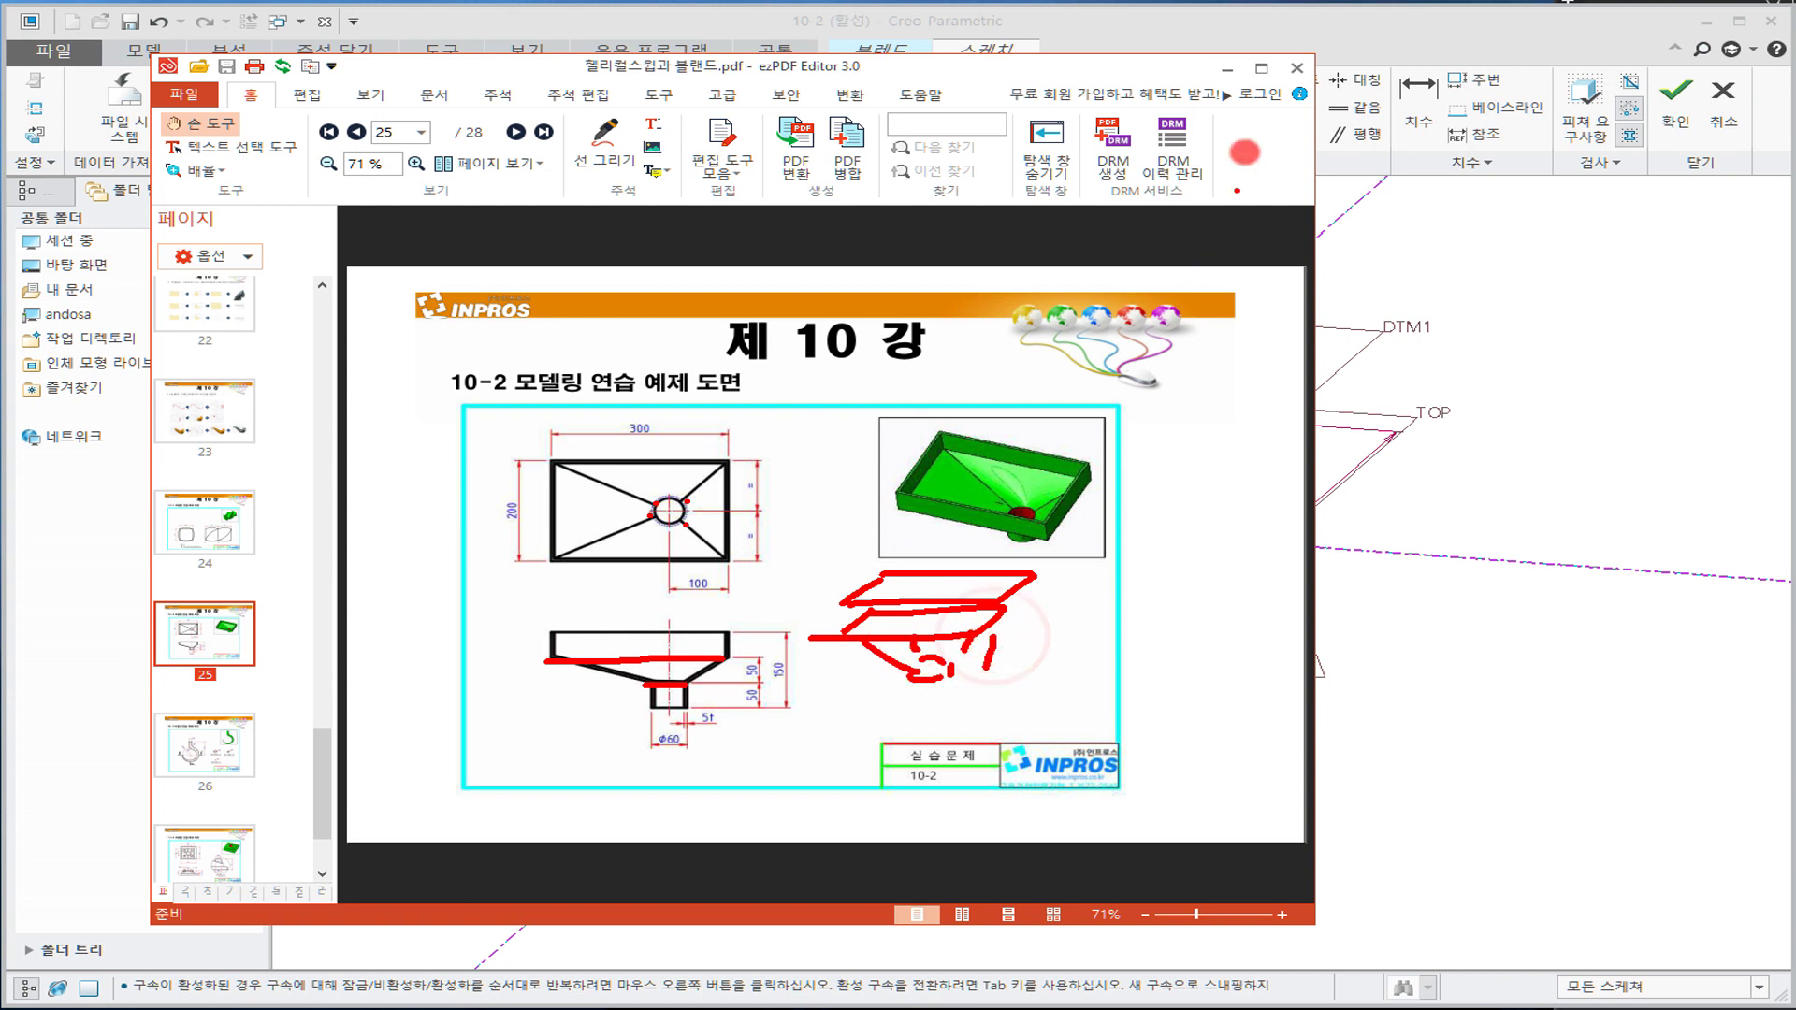
pyautogui.press('Escape')
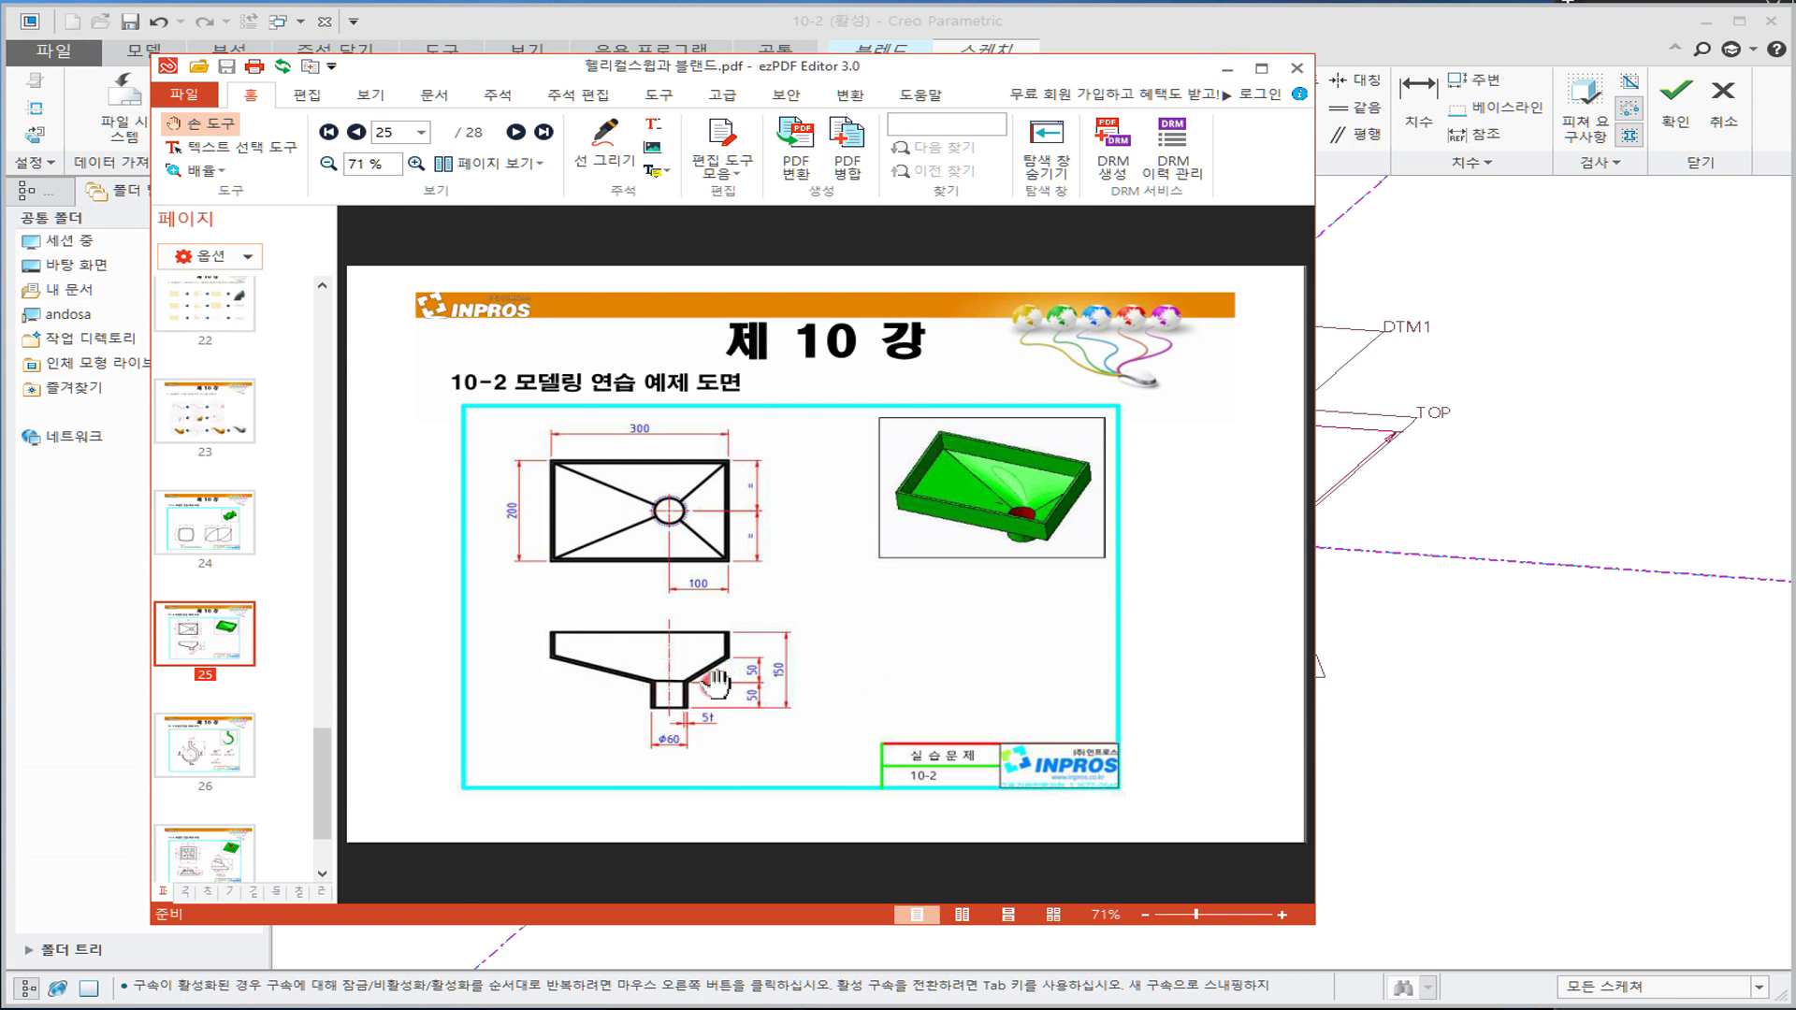
pyautogui.moveTo(957, 70)
pyautogui.mouseDown()
pyautogui.moveTo(265, 123)
pyautogui.moveTo(0, 177)
pyautogui.mouseUp()
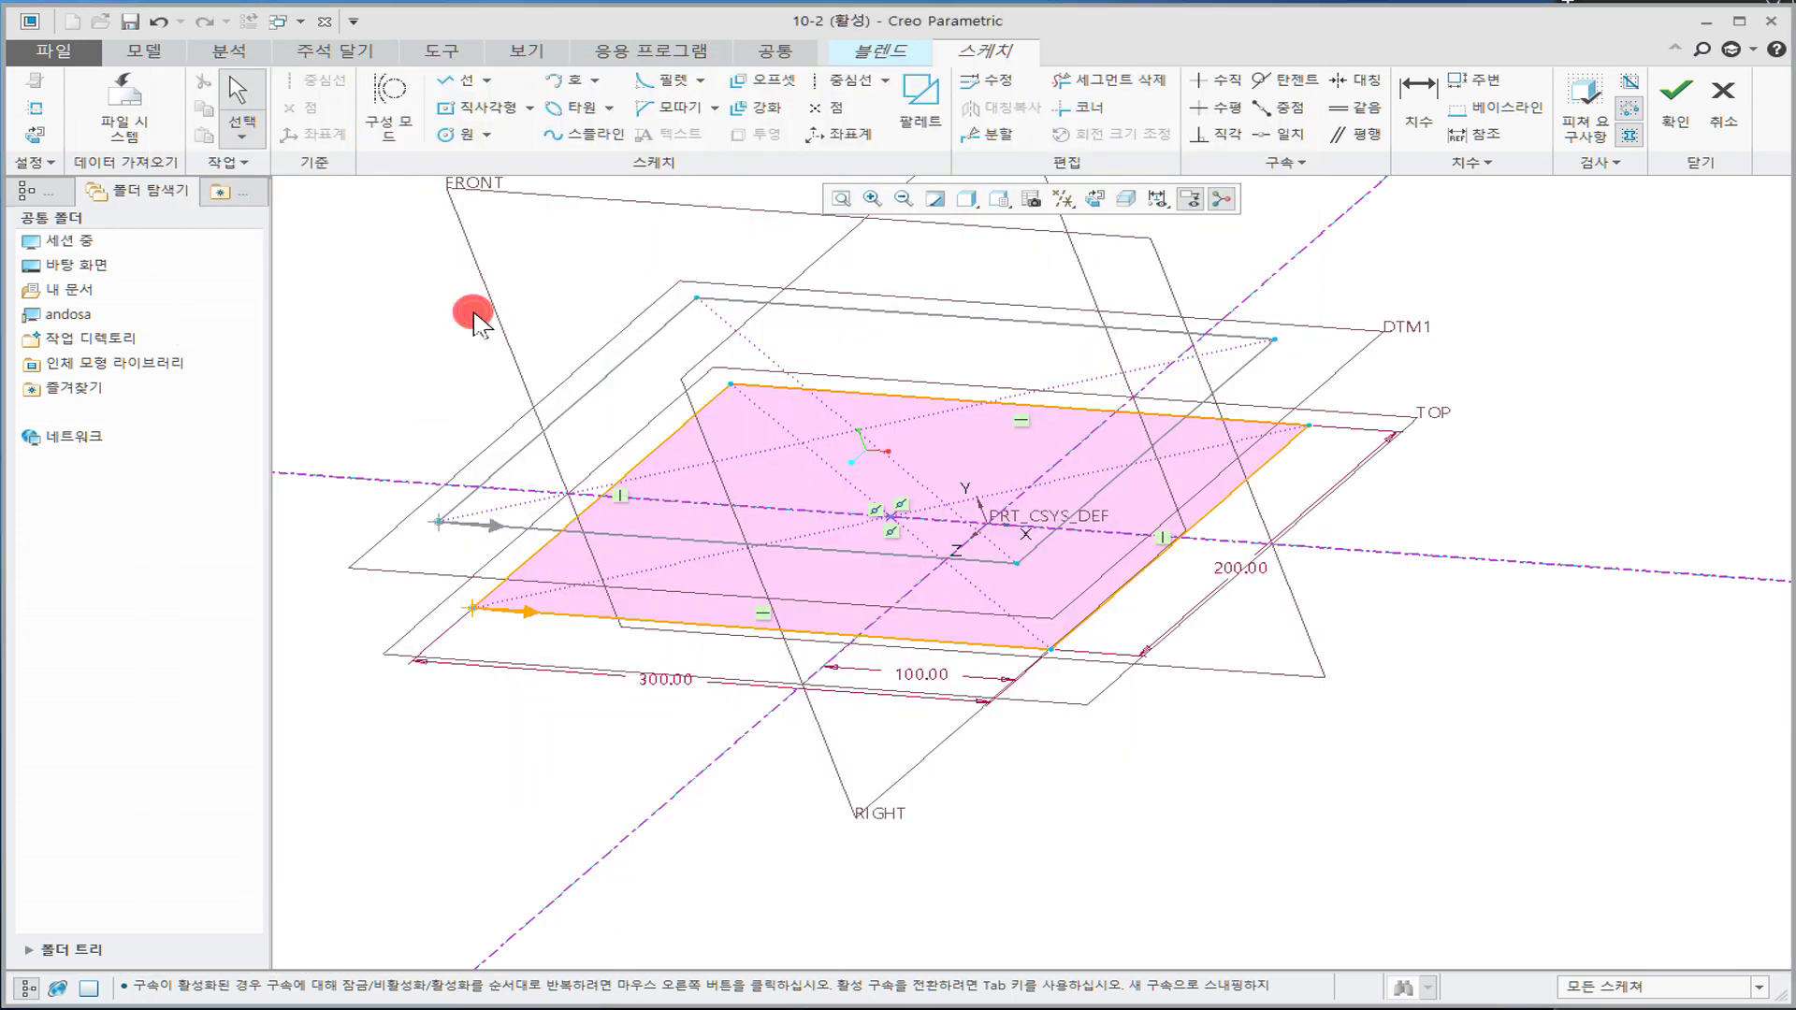
# Step: Finish the second section's sketch and insert a third section offset 50 mm below section 2
pyautogui.click(1679, 113)
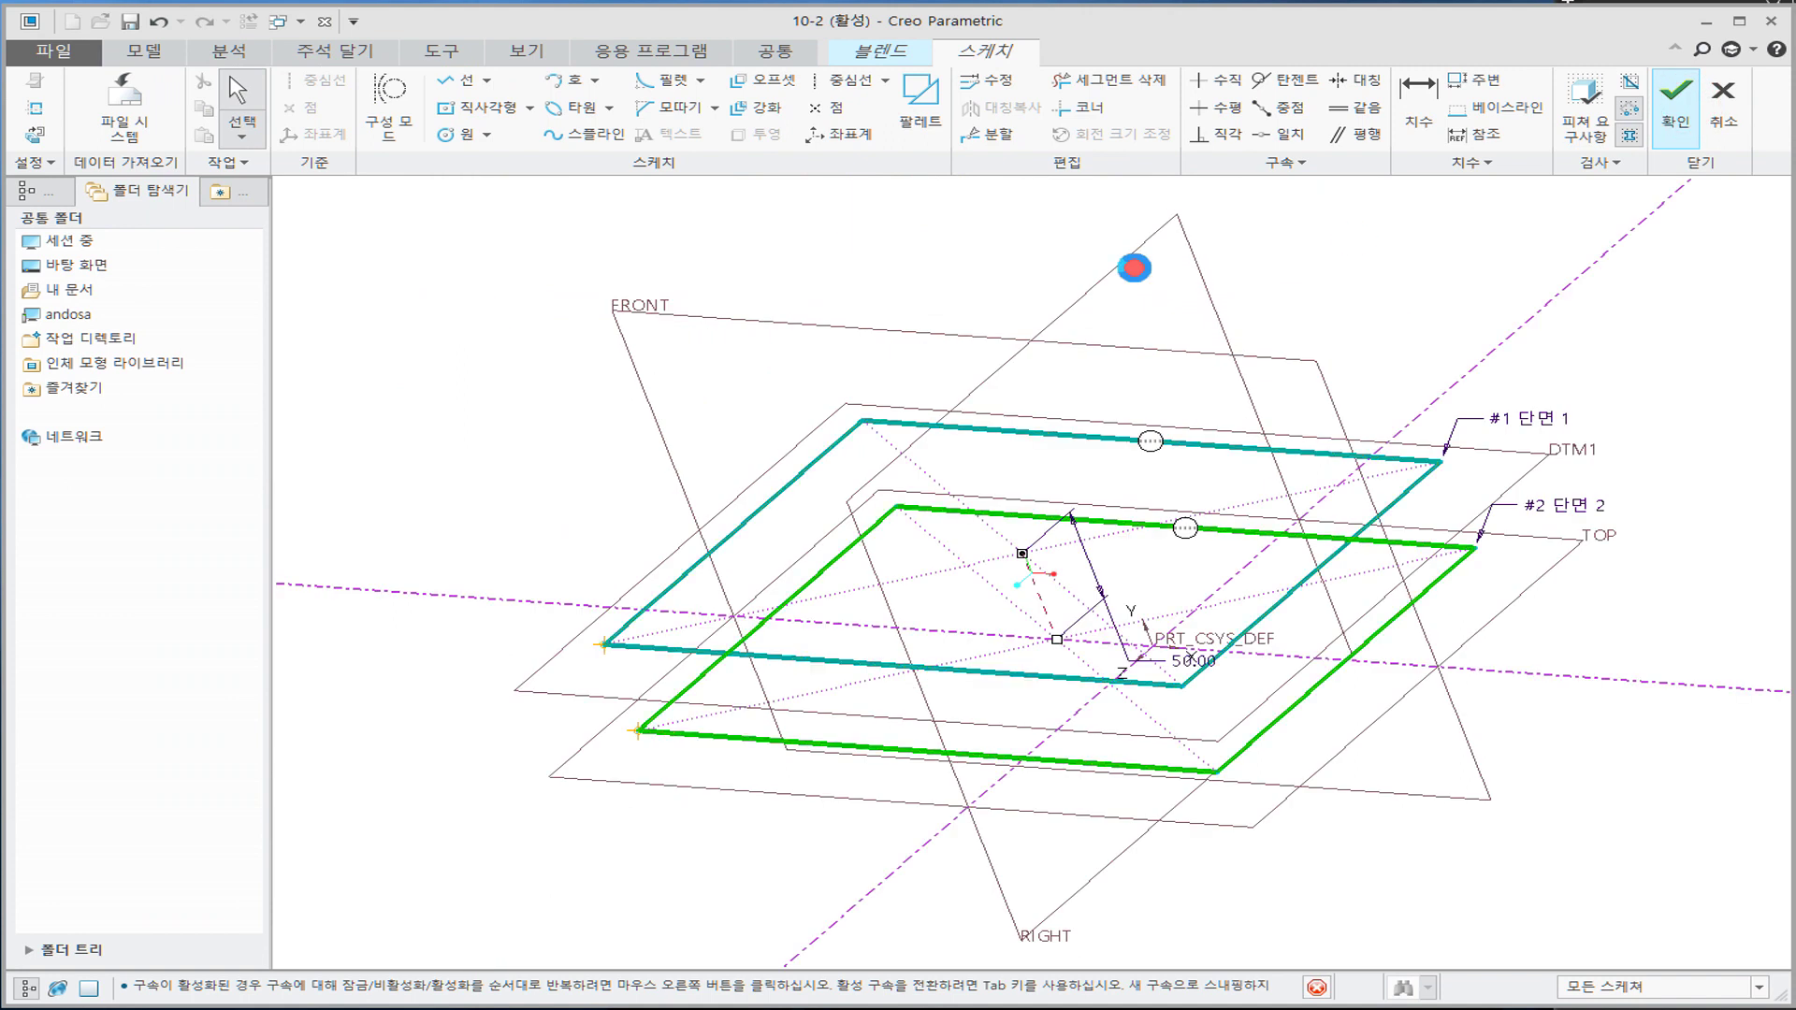
pyautogui.keyDown('shift'); pyautogui.moveTo(913, 462); pyautogui.dragTo(779, 372, button='middle'); pyautogui.keyUp('shift')
pyautogui.click(123, 162)
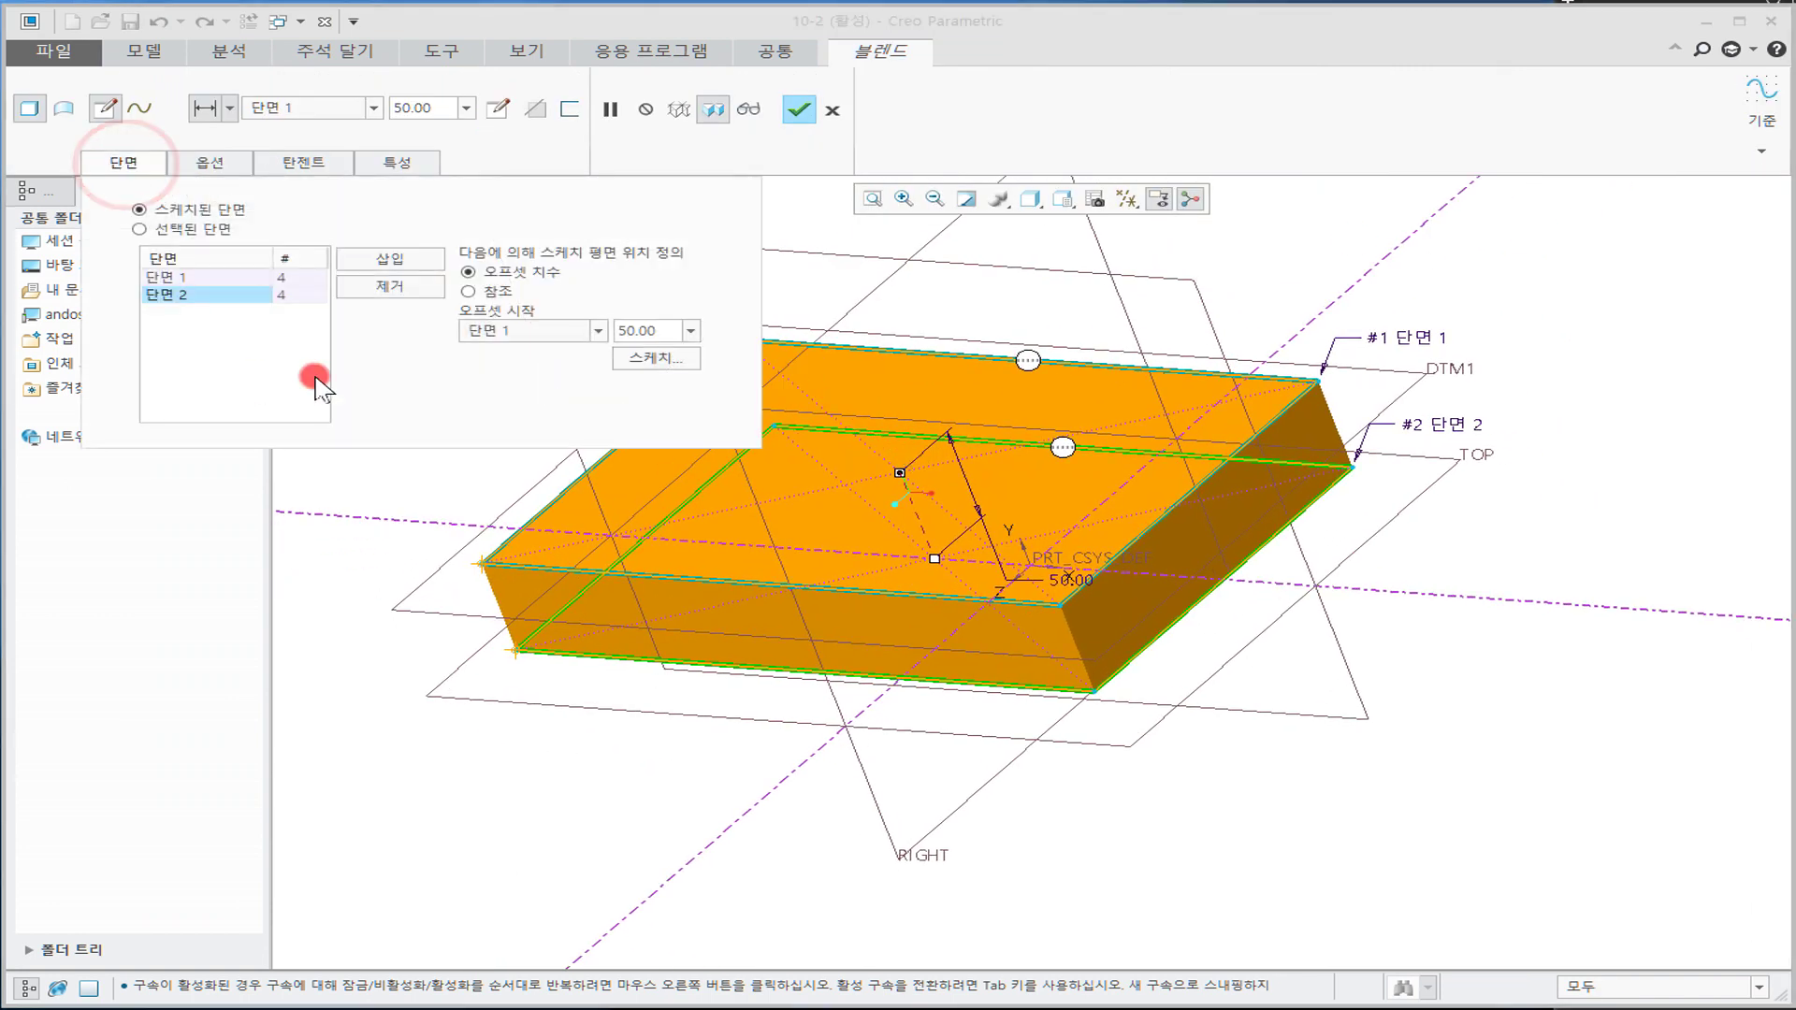
pyautogui.click(374, 262)
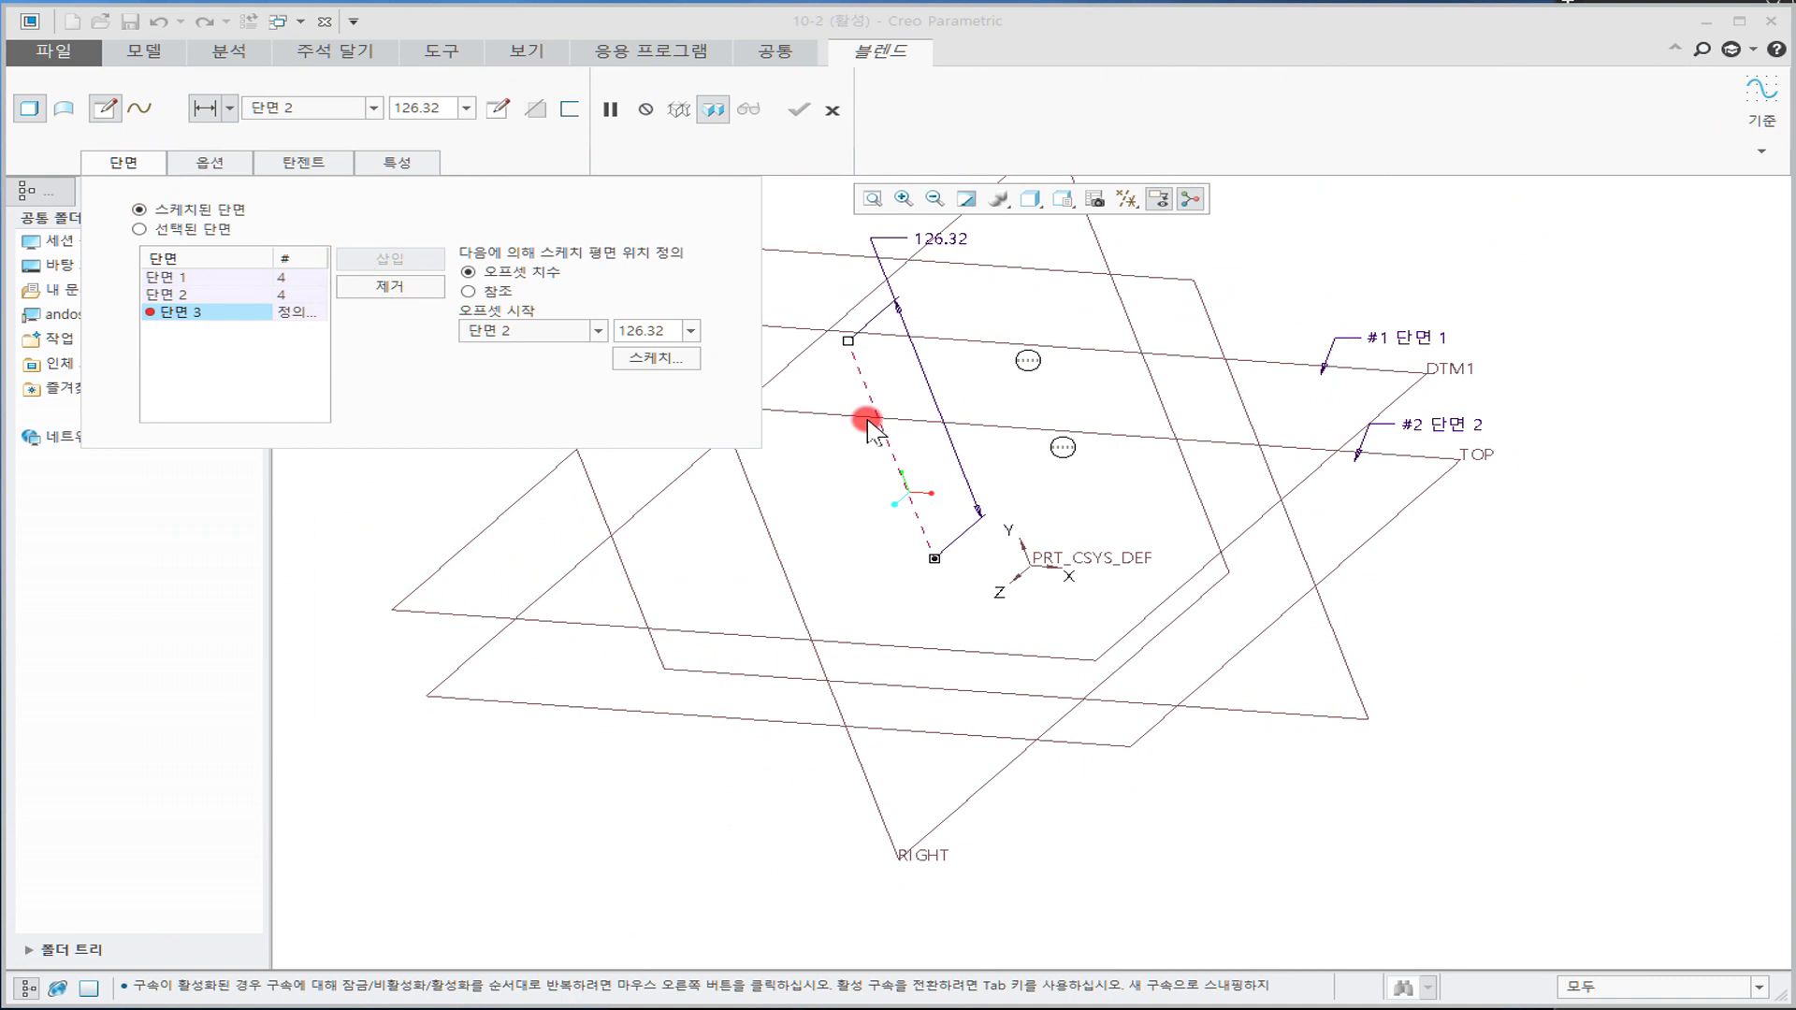
pyautogui.moveTo(870, 351)
pyautogui.mouseDown()
pyautogui.moveTo(851, 348)
pyautogui.moveTo(1006, 730)
pyautogui.mouseUp()
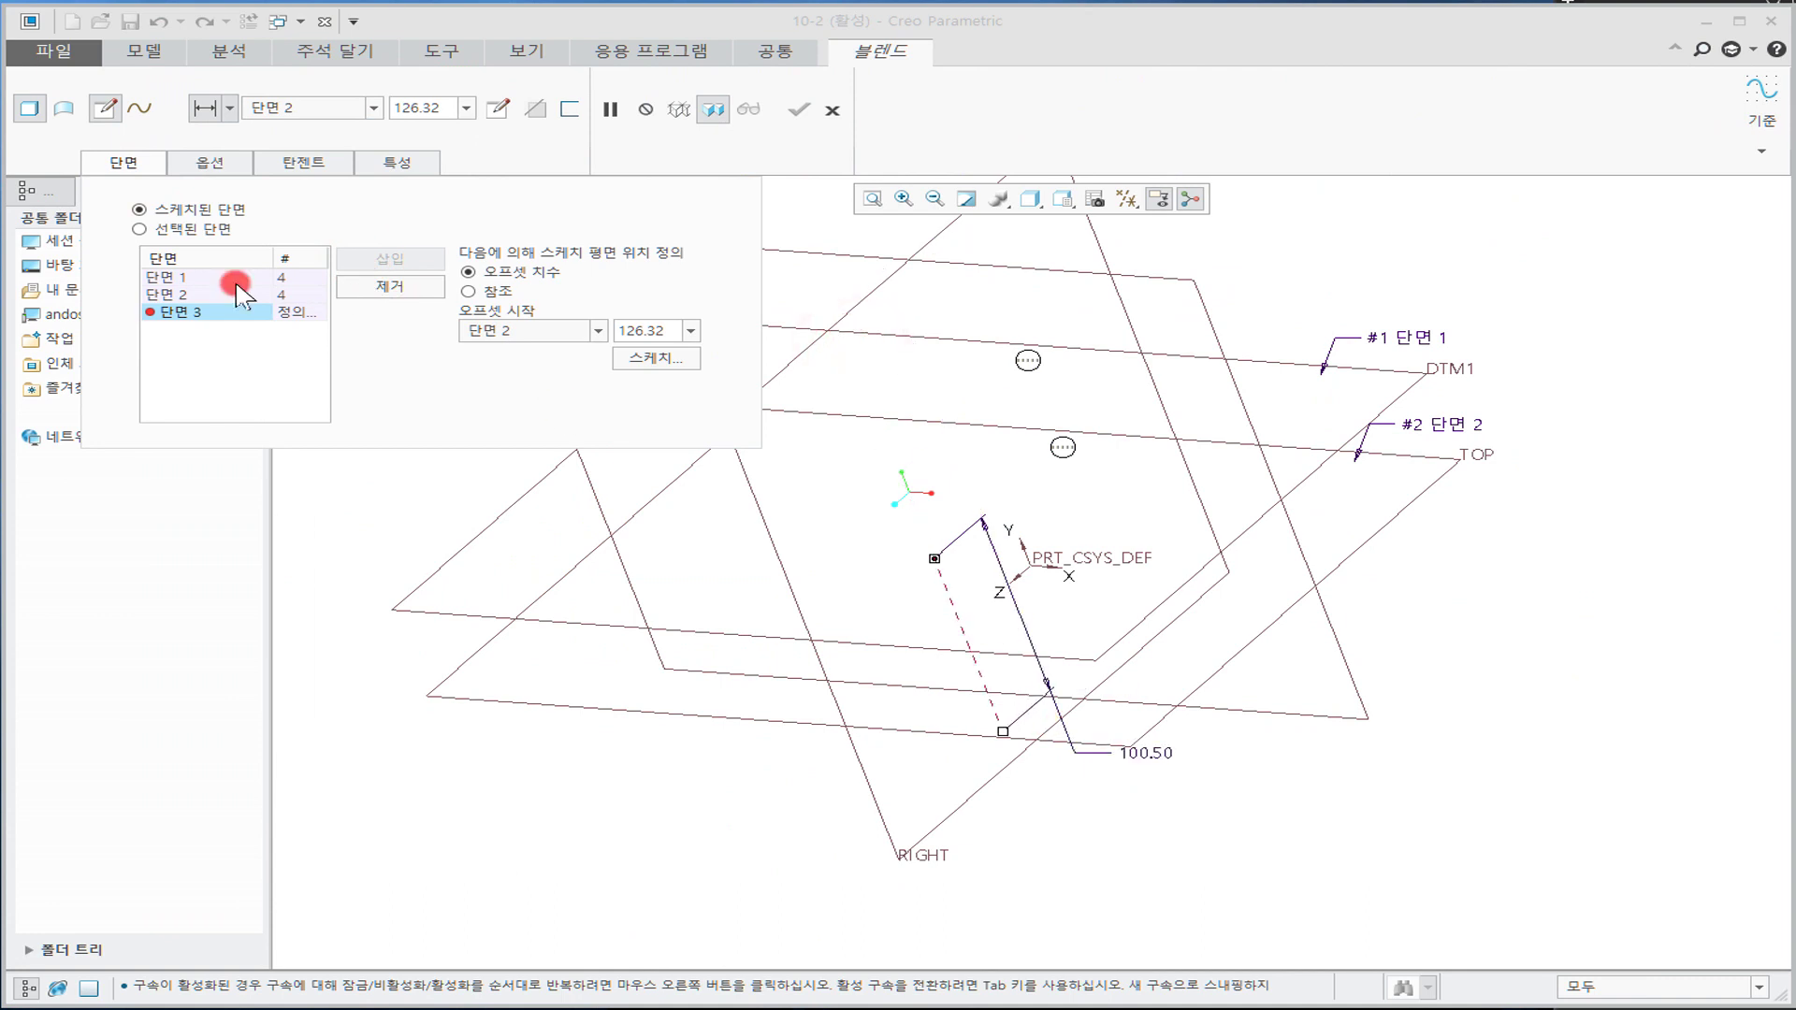
pyautogui.doubleClick(644, 333)
pyautogui.write('5')
pyautogui.click(748, 379)
# Step: Open the third section's sketch and draw a circle about 47 mm in diameter centred where the RIGHT and FRONT references cross
pyautogui.click(654, 357)
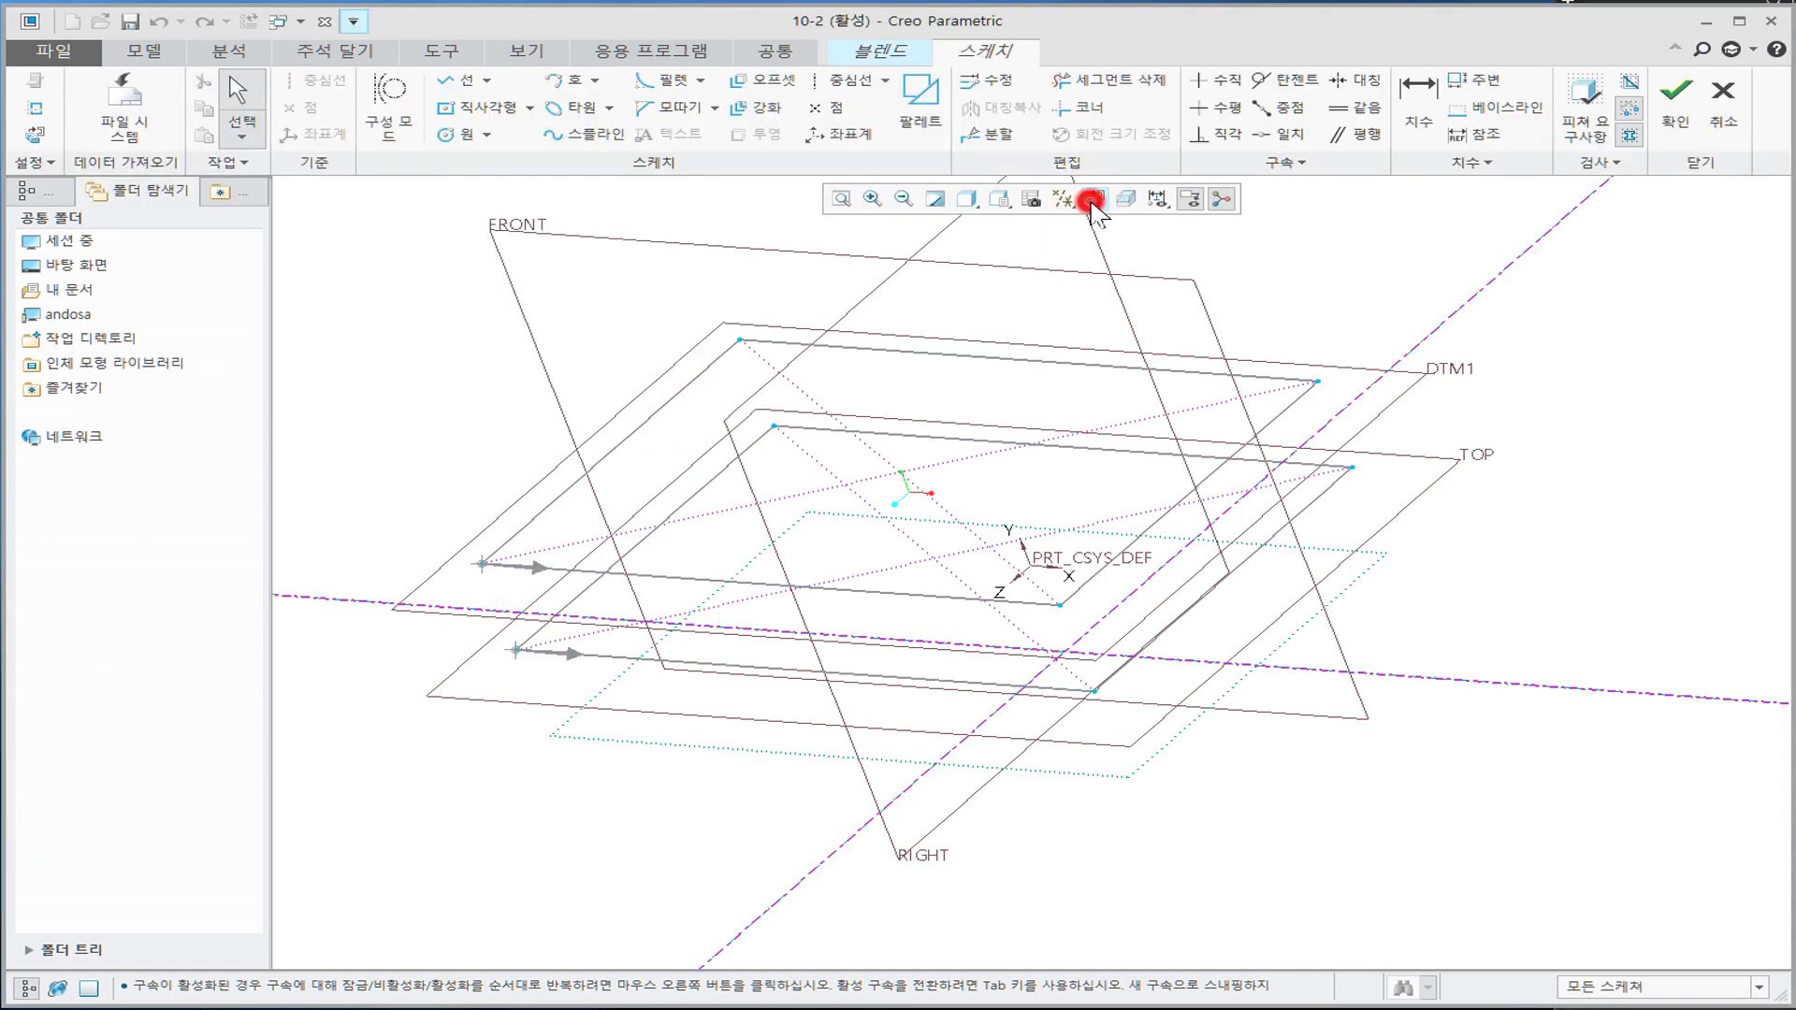
pyautogui.click(1092, 200)
pyautogui.keyDown('shift'); pyautogui.moveTo(1197, 552); pyautogui.dragTo(1125, 440, button='middle'); pyautogui.keyUp('shift')
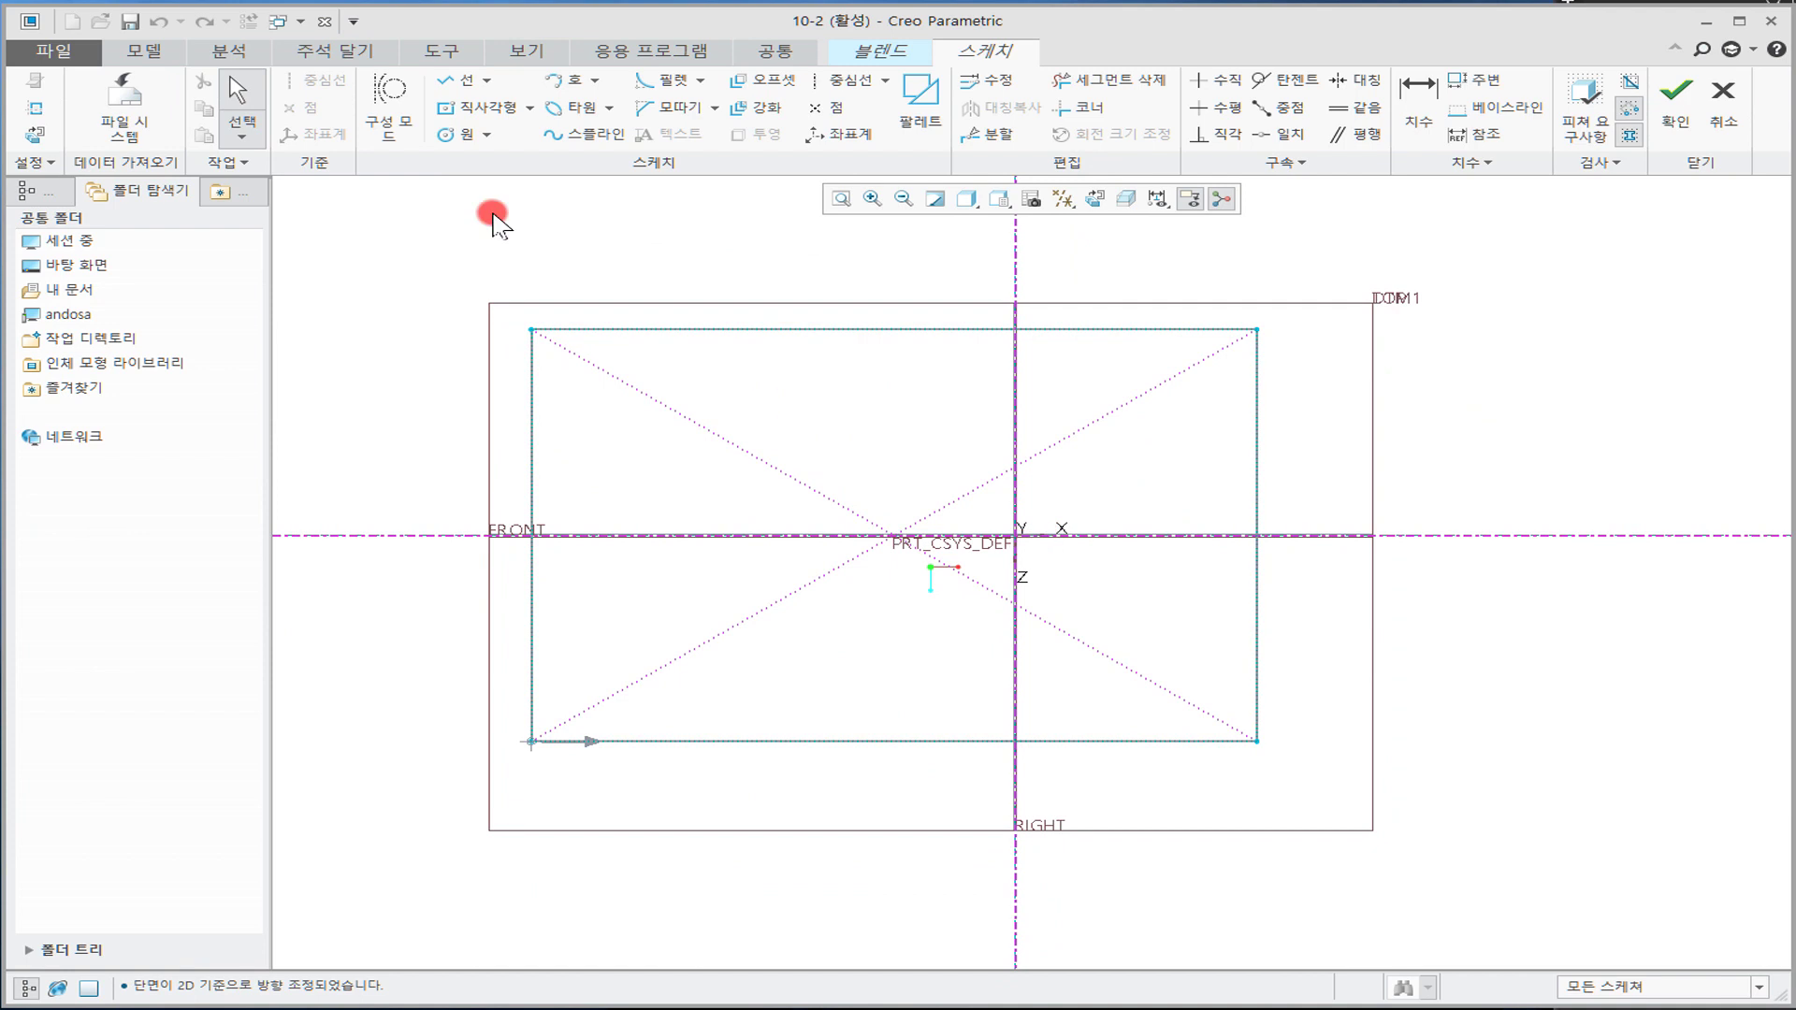
pyautogui.click(451, 134)
pyautogui.click(1005, 535)
pyautogui.click(1051, 568)
pyautogui.middleClick(1096, 603)
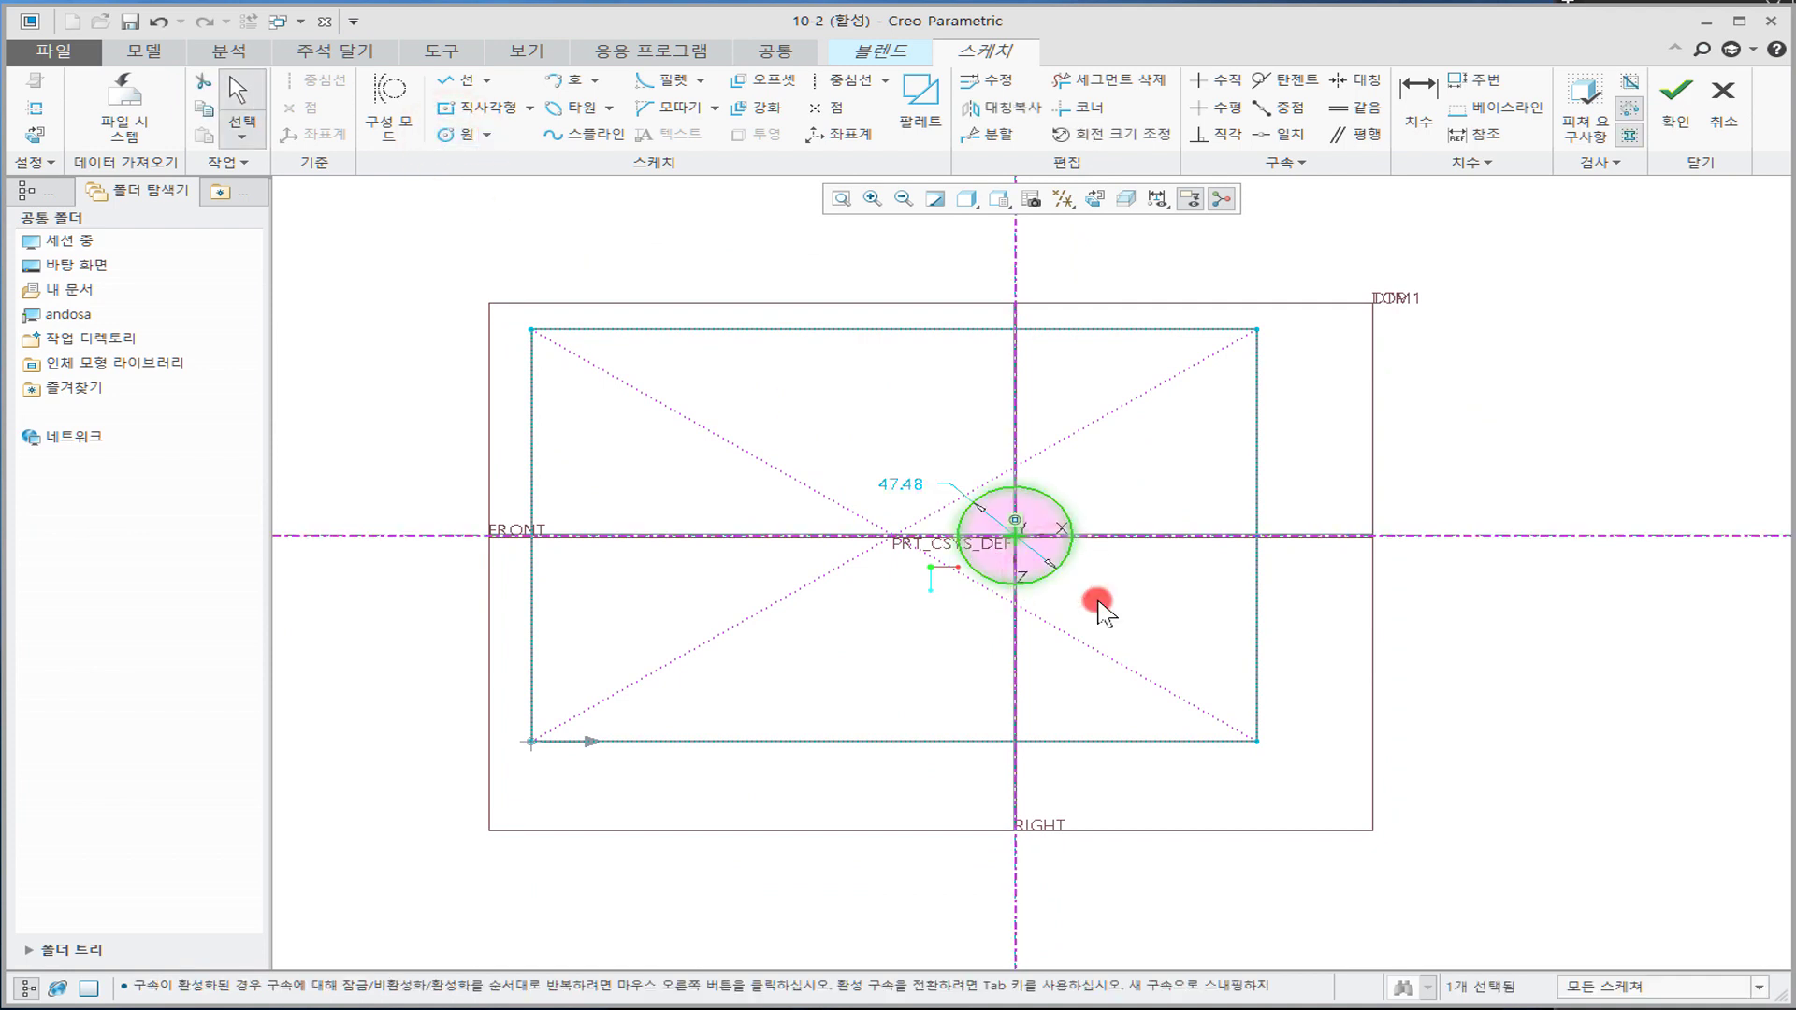
# Step: Set the third section's circle diameter to 60 mm
pyautogui.moveTo(900, 481); pyautogui.dragTo(1157, 654)
pyautogui.doubleClick(1190, 644)
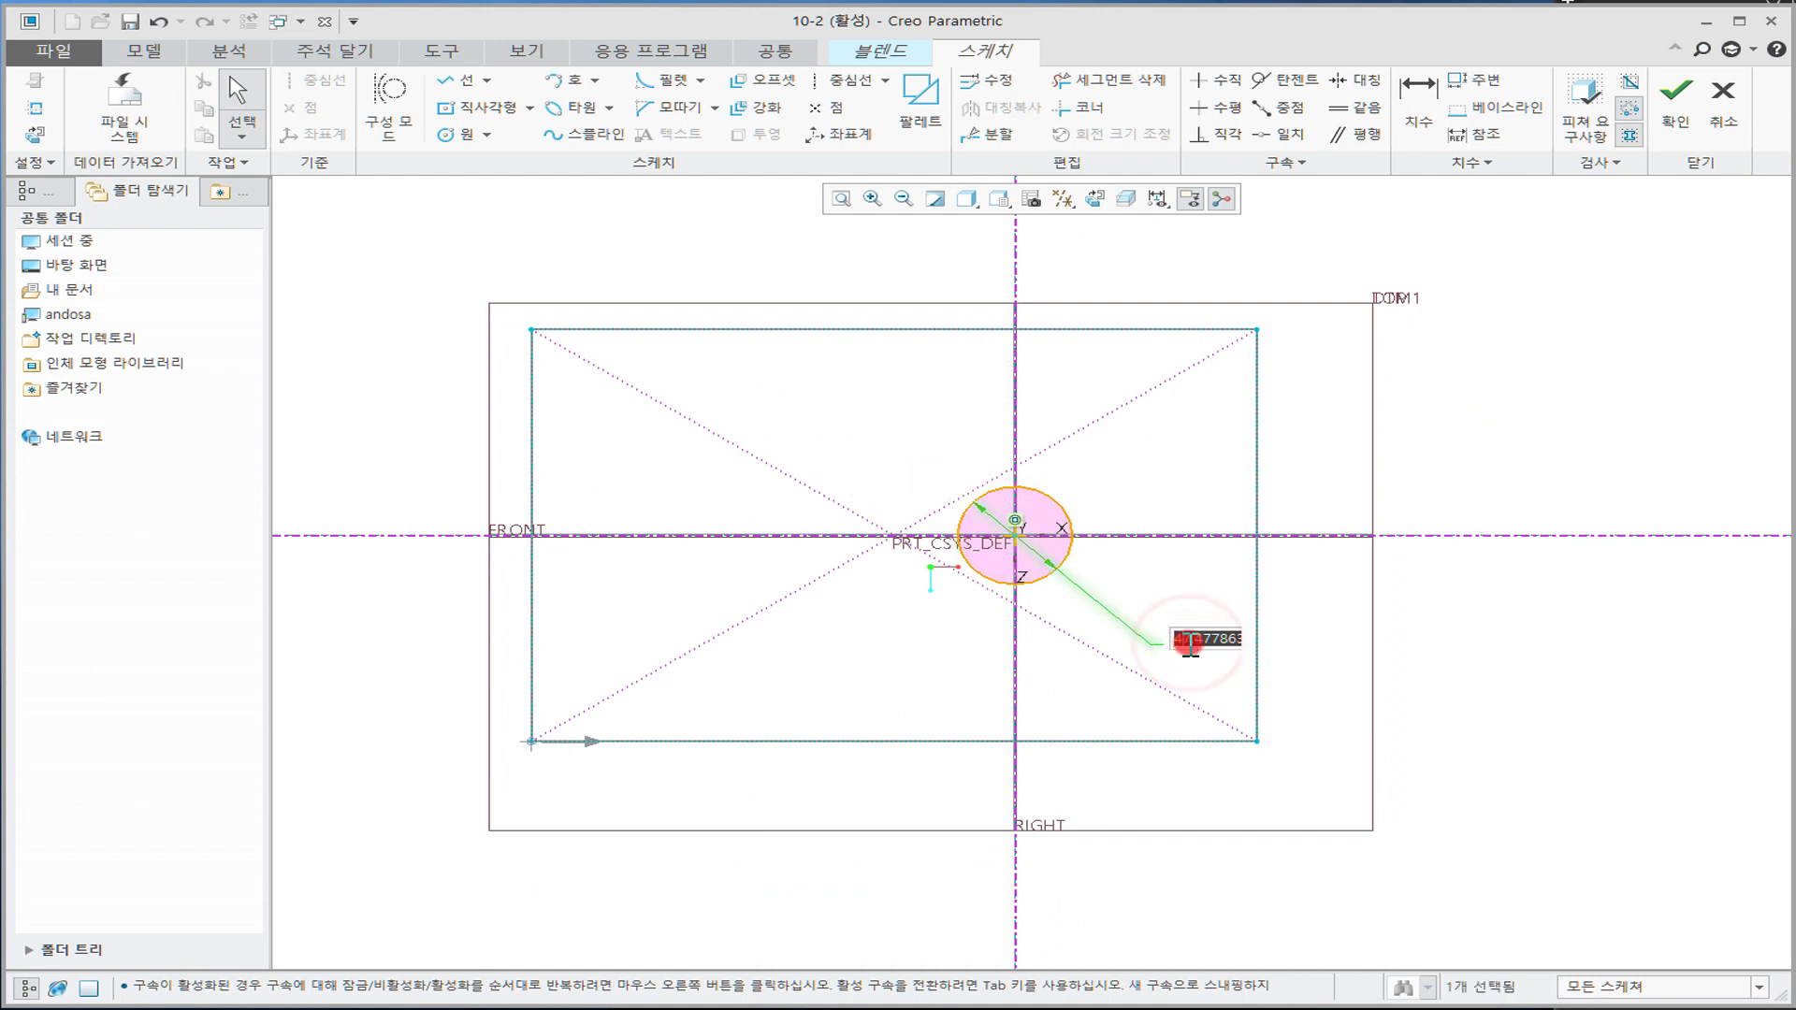
pyautogui.write('60')
pyautogui.press('Return')
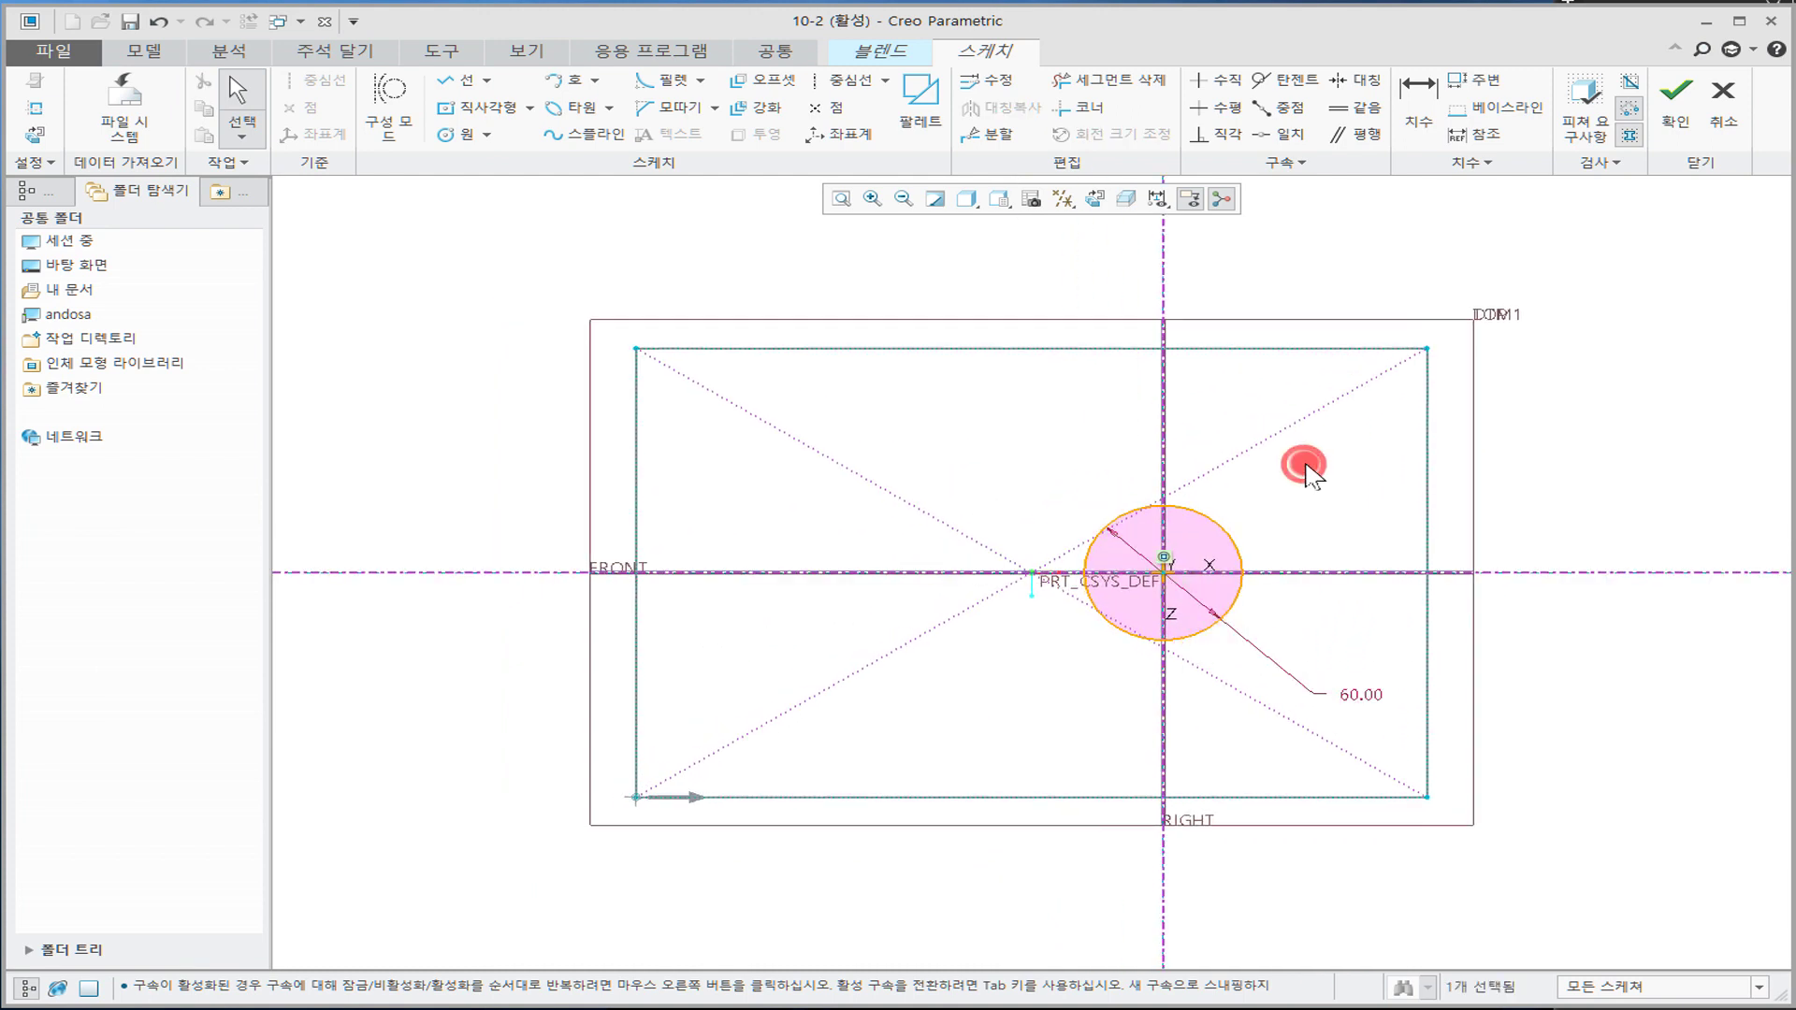
# Step: Sketch a center rectangle about 329 by 202 mm around the circle, centred on the earlier sections' rectangles
pyautogui.moveTo(1299, 498); pyautogui.dragTo(1161, 475, button='middle')
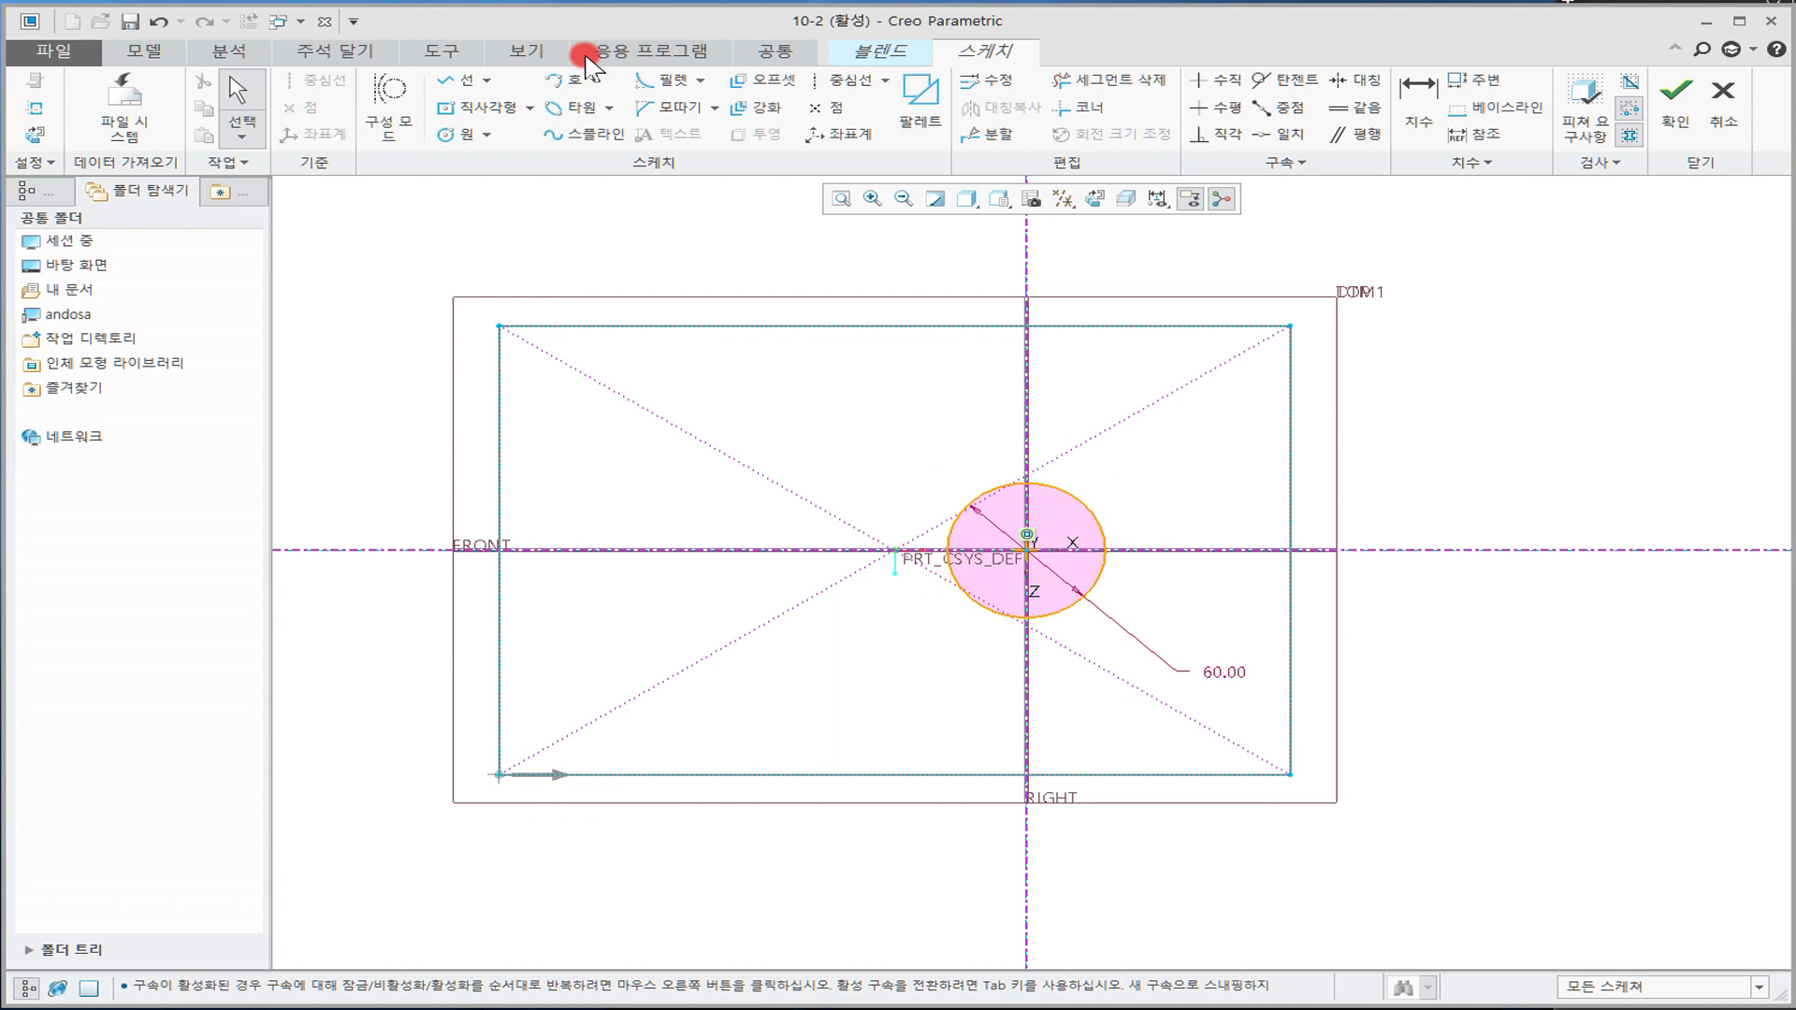
pyautogui.click(475, 107)
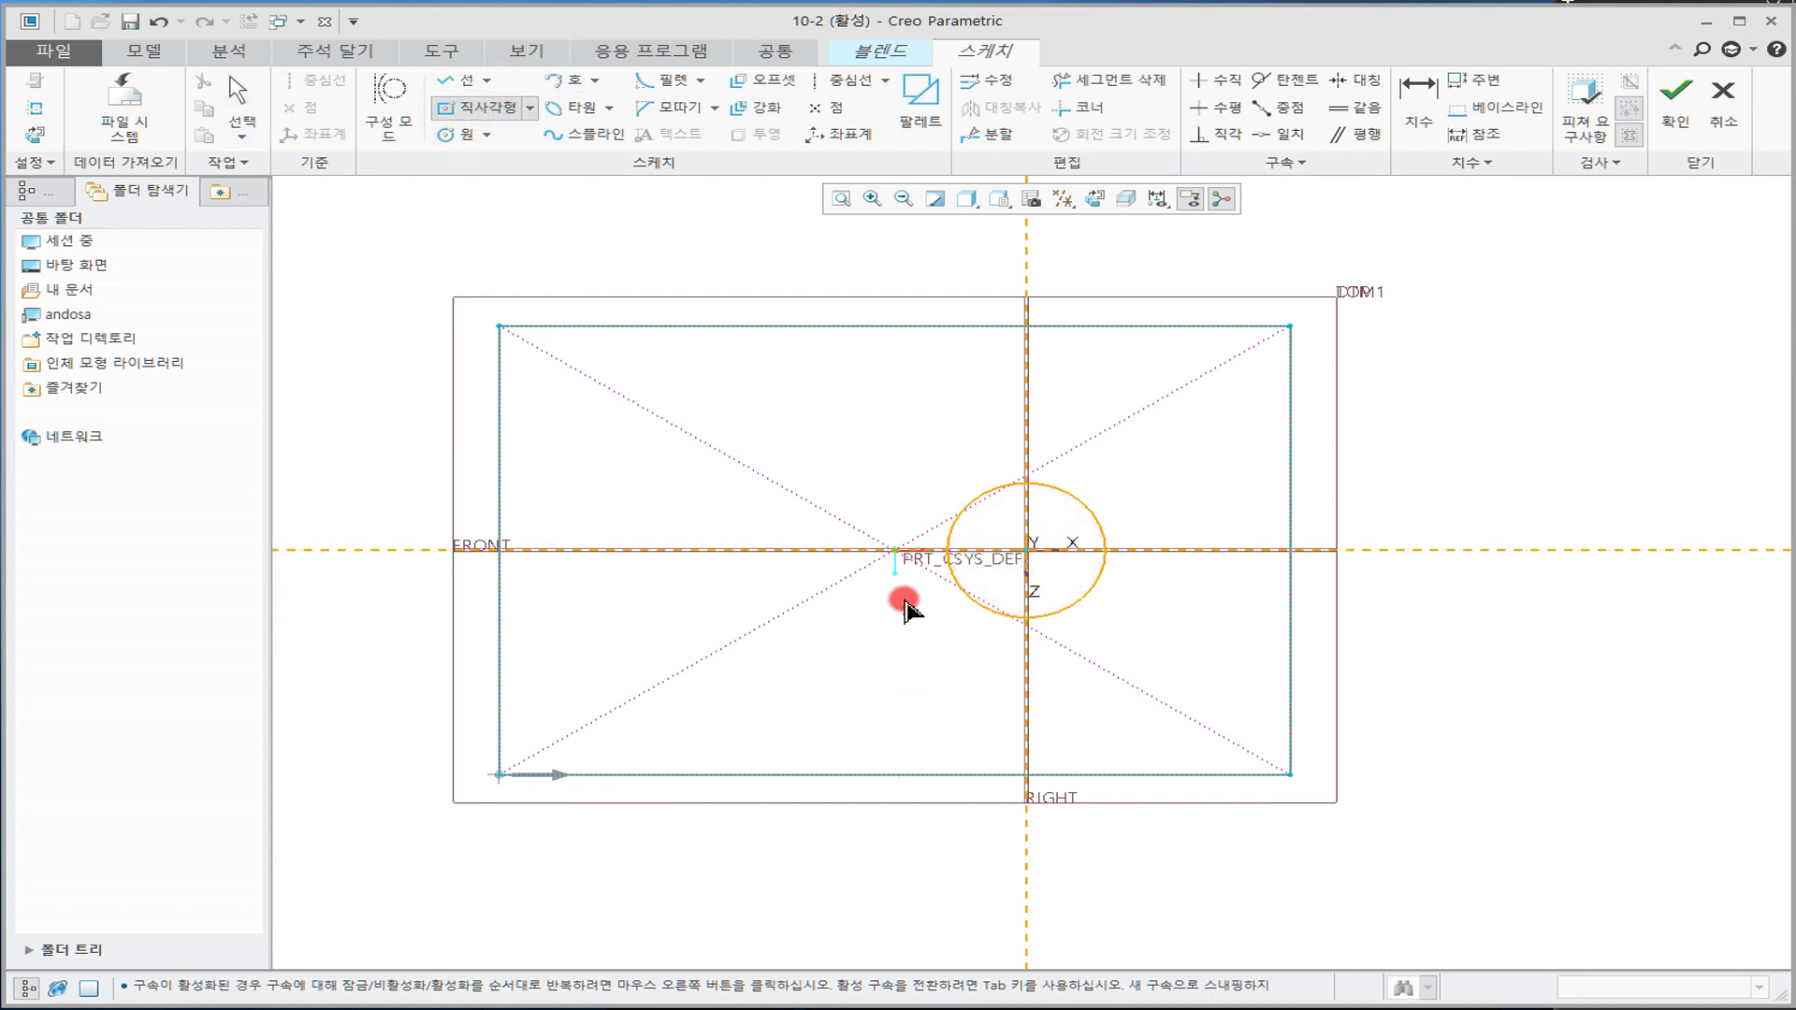
pyautogui.click(895, 555)
pyautogui.click(1328, 775)
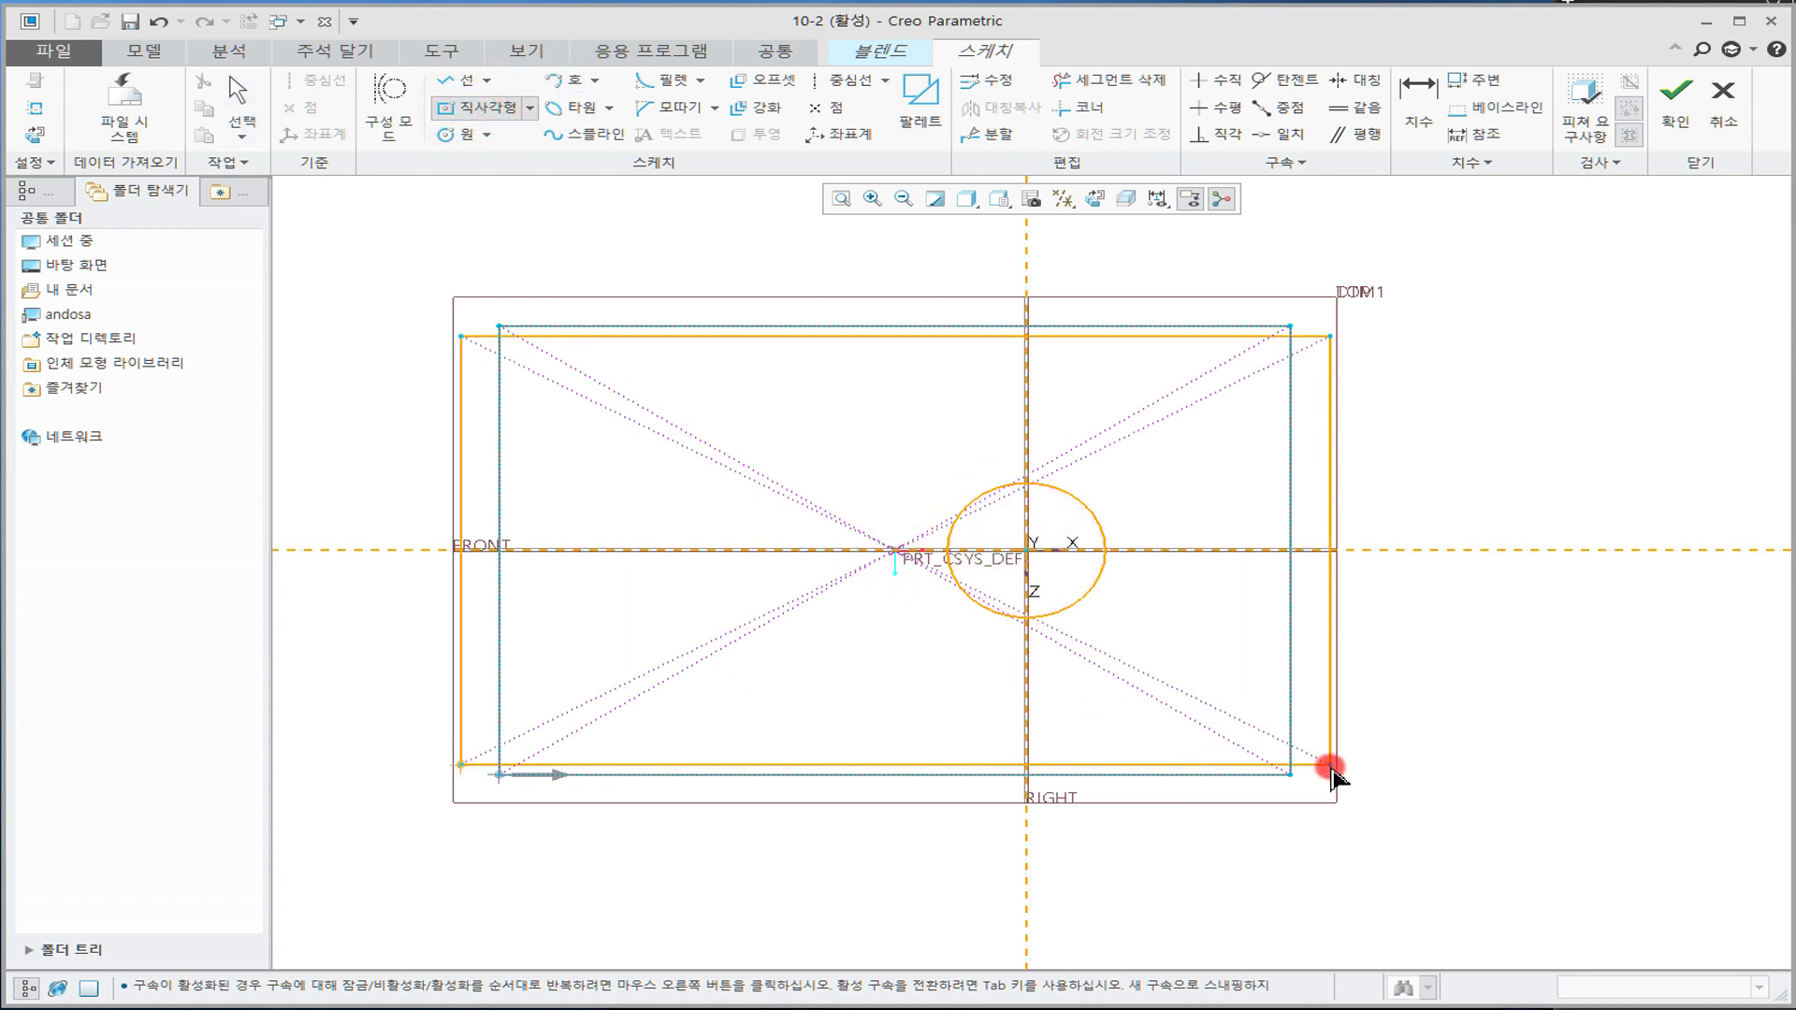
pyautogui.middleClick(1130, 725)
# Step: Set the third section's rectangle to 300 mm wide and 200 mm high, with its +X-side edge 100 mm from the RIGHT reference
pyautogui.doubleClick(1177, 792)
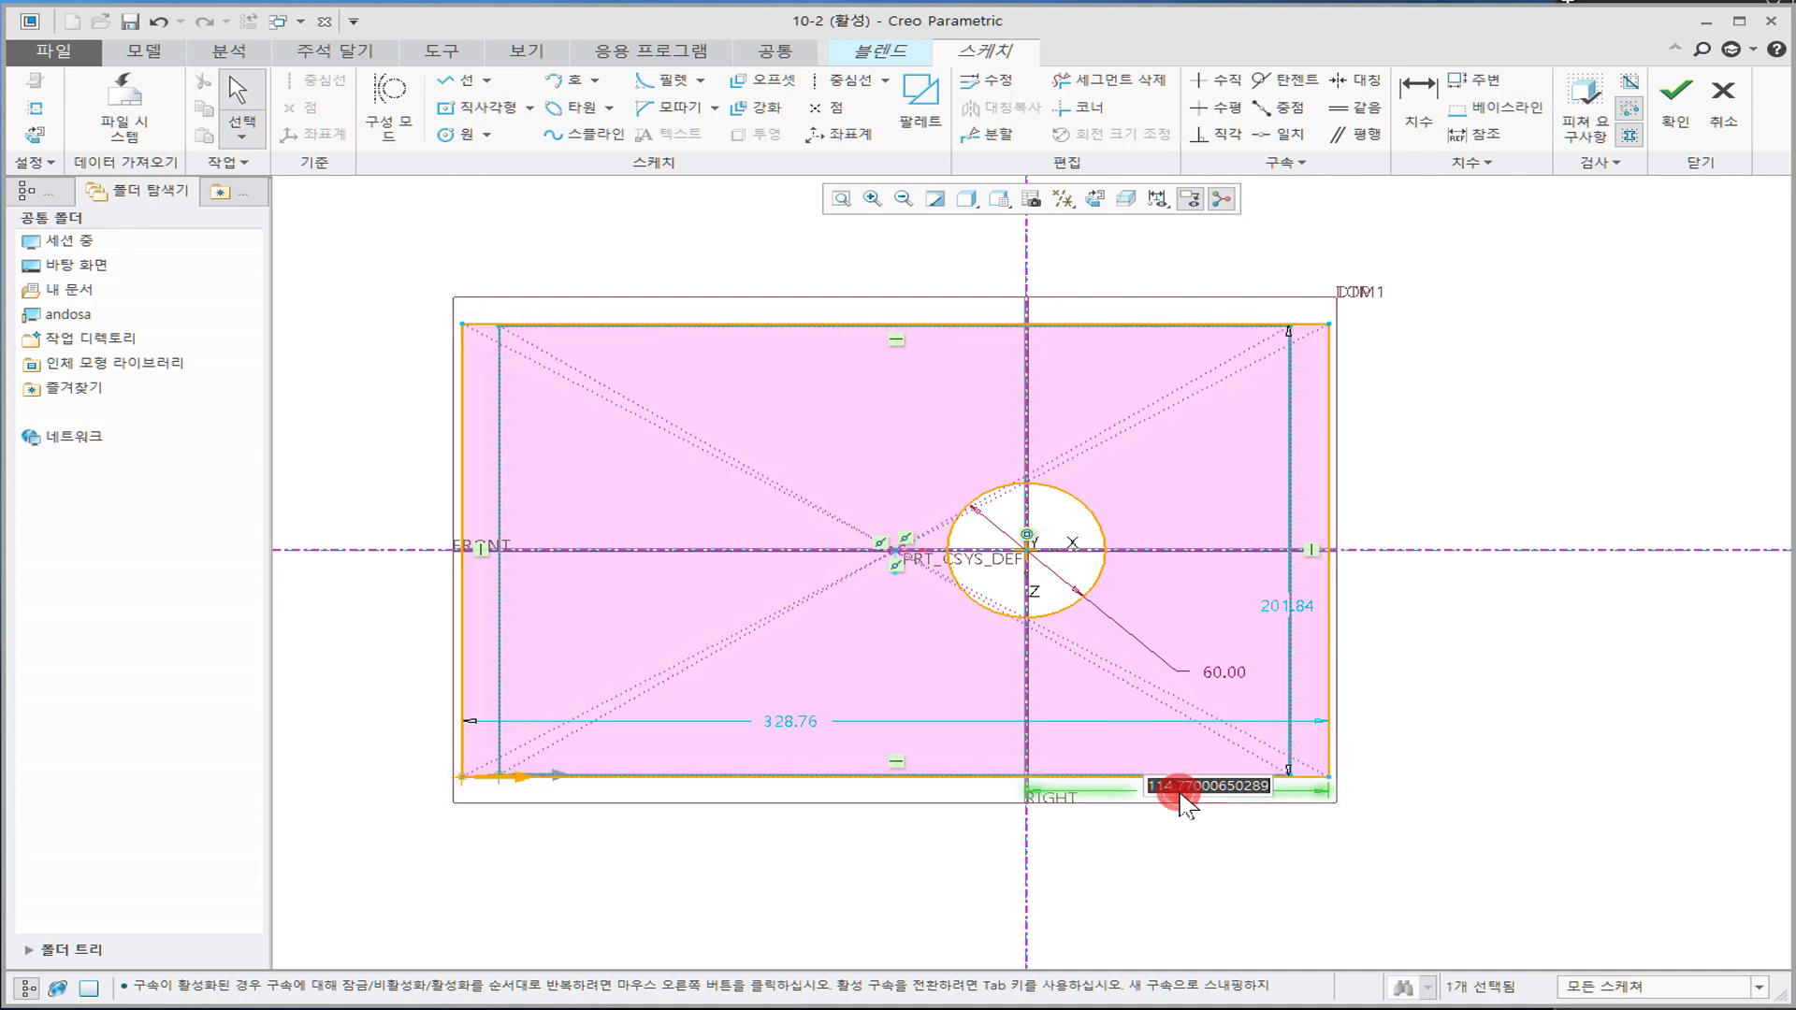
pyautogui.write('100')
pyautogui.press('Return')
pyautogui.moveTo(950, 721); pyautogui.dragTo(1043, 846)
pyautogui.doubleClick(1041, 840)
pyautogui.write('300')
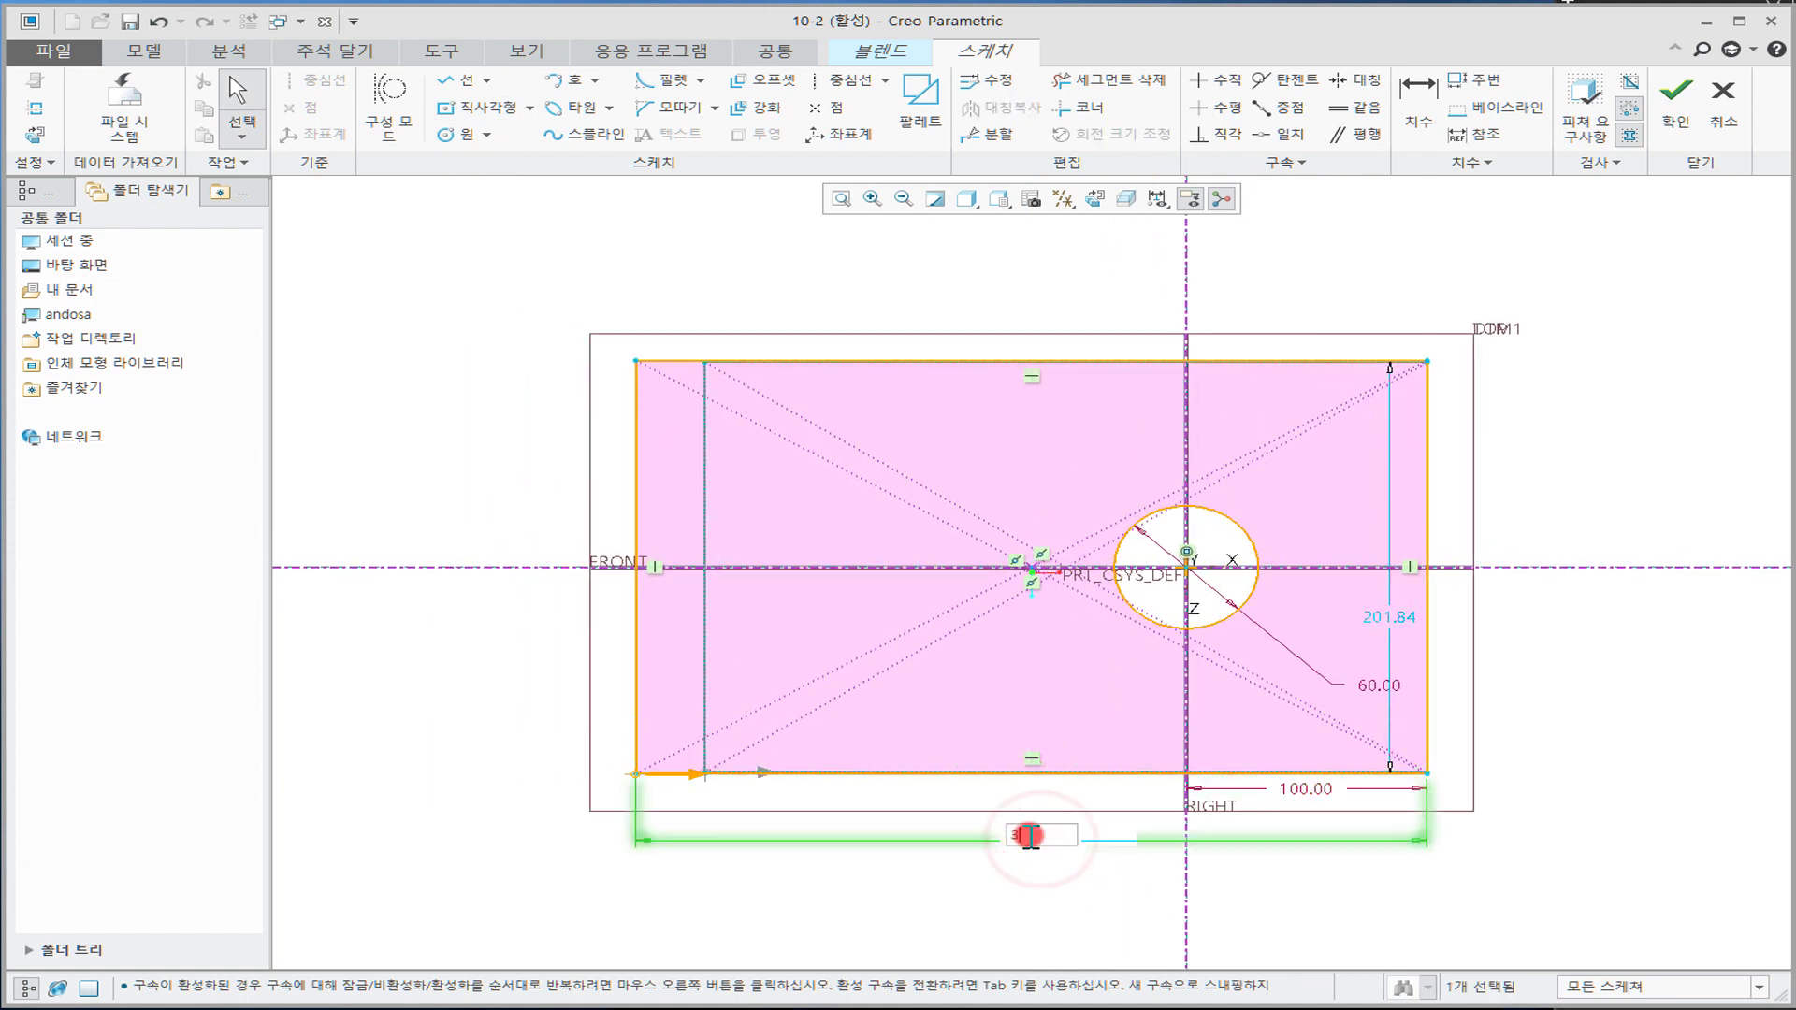
pyautogui.press('Return')
pyautogui.moveTo(1362, 621)
pyautogui.mouseDown()
pyautogui.moveTo(1430, 593)
pyautogui.moveTo(1523, 601)
pyautogui.mouseUp()
pyautogui.doubleClick(1532, 596)
pyautogui.write('200')
pyautogui.press('Return')
pyautogui.click(1530, 619)
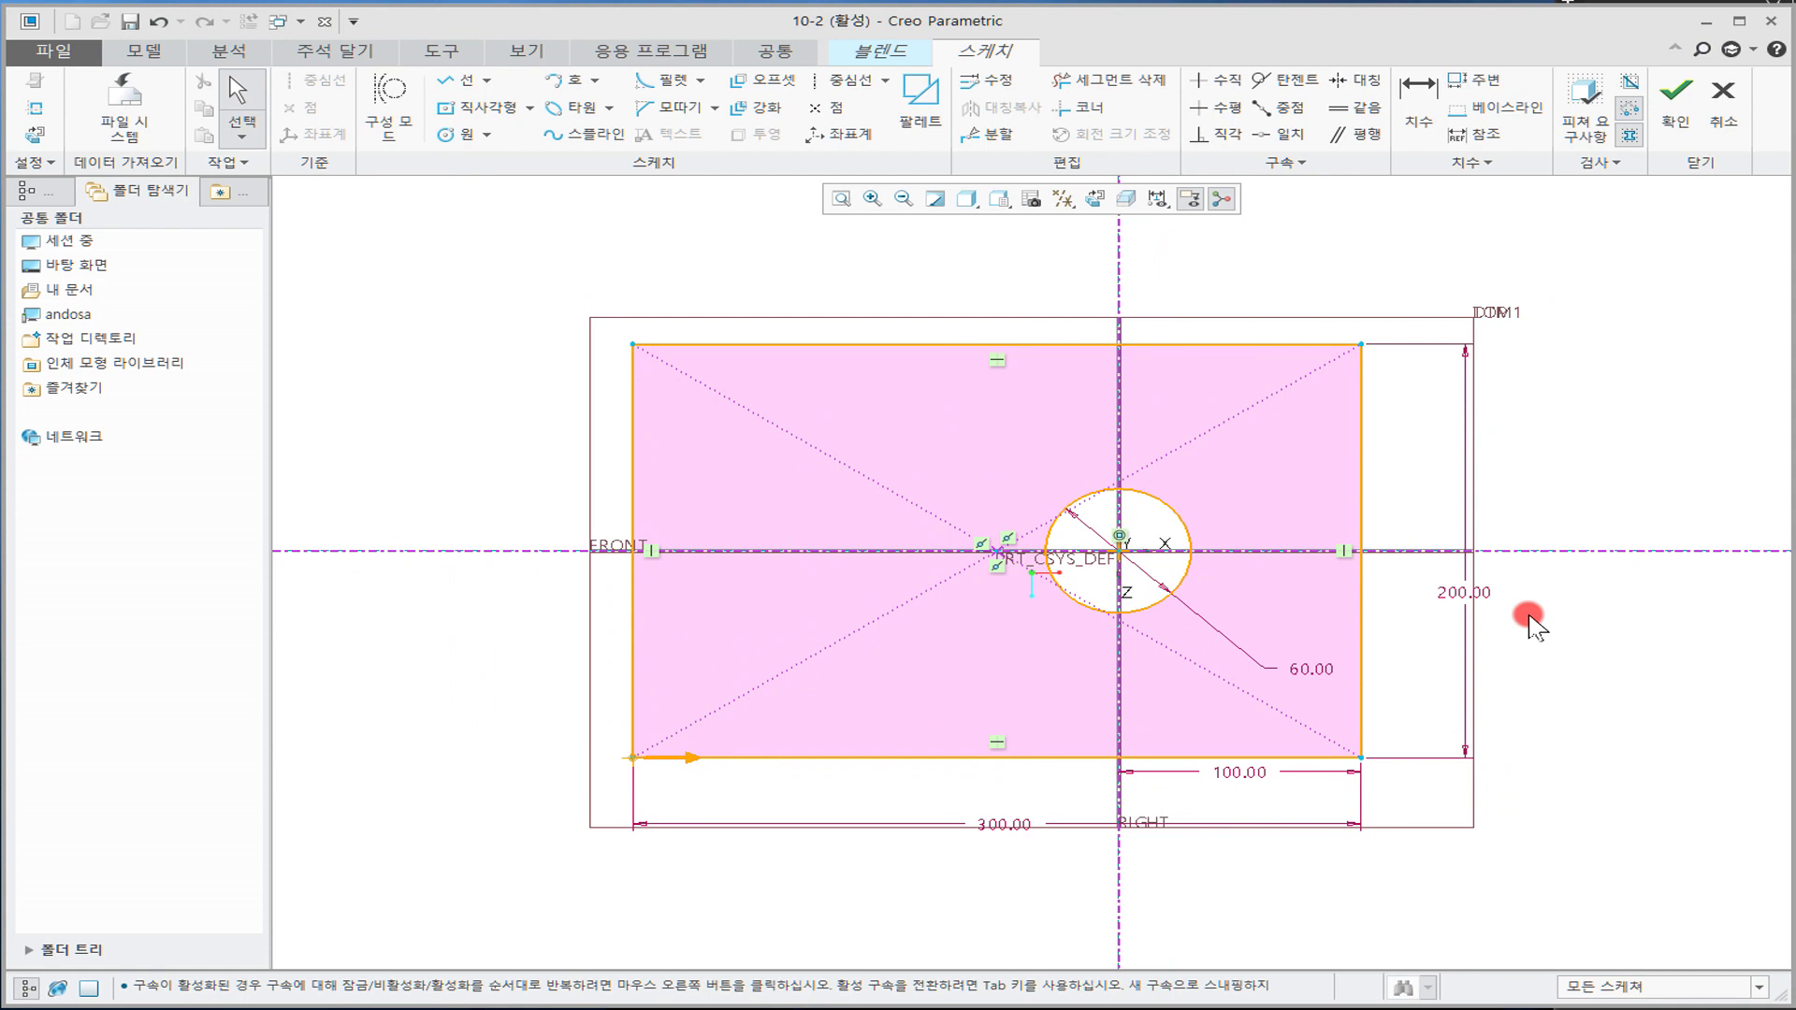
# Step: Select the rectangle's upper edge and check the options offered for it, including the blend vertex
pyautogui.moveTo(409, 291); pyautogui.dragTo(1434, 390)
pyautogui.rightClick(1328, 348)
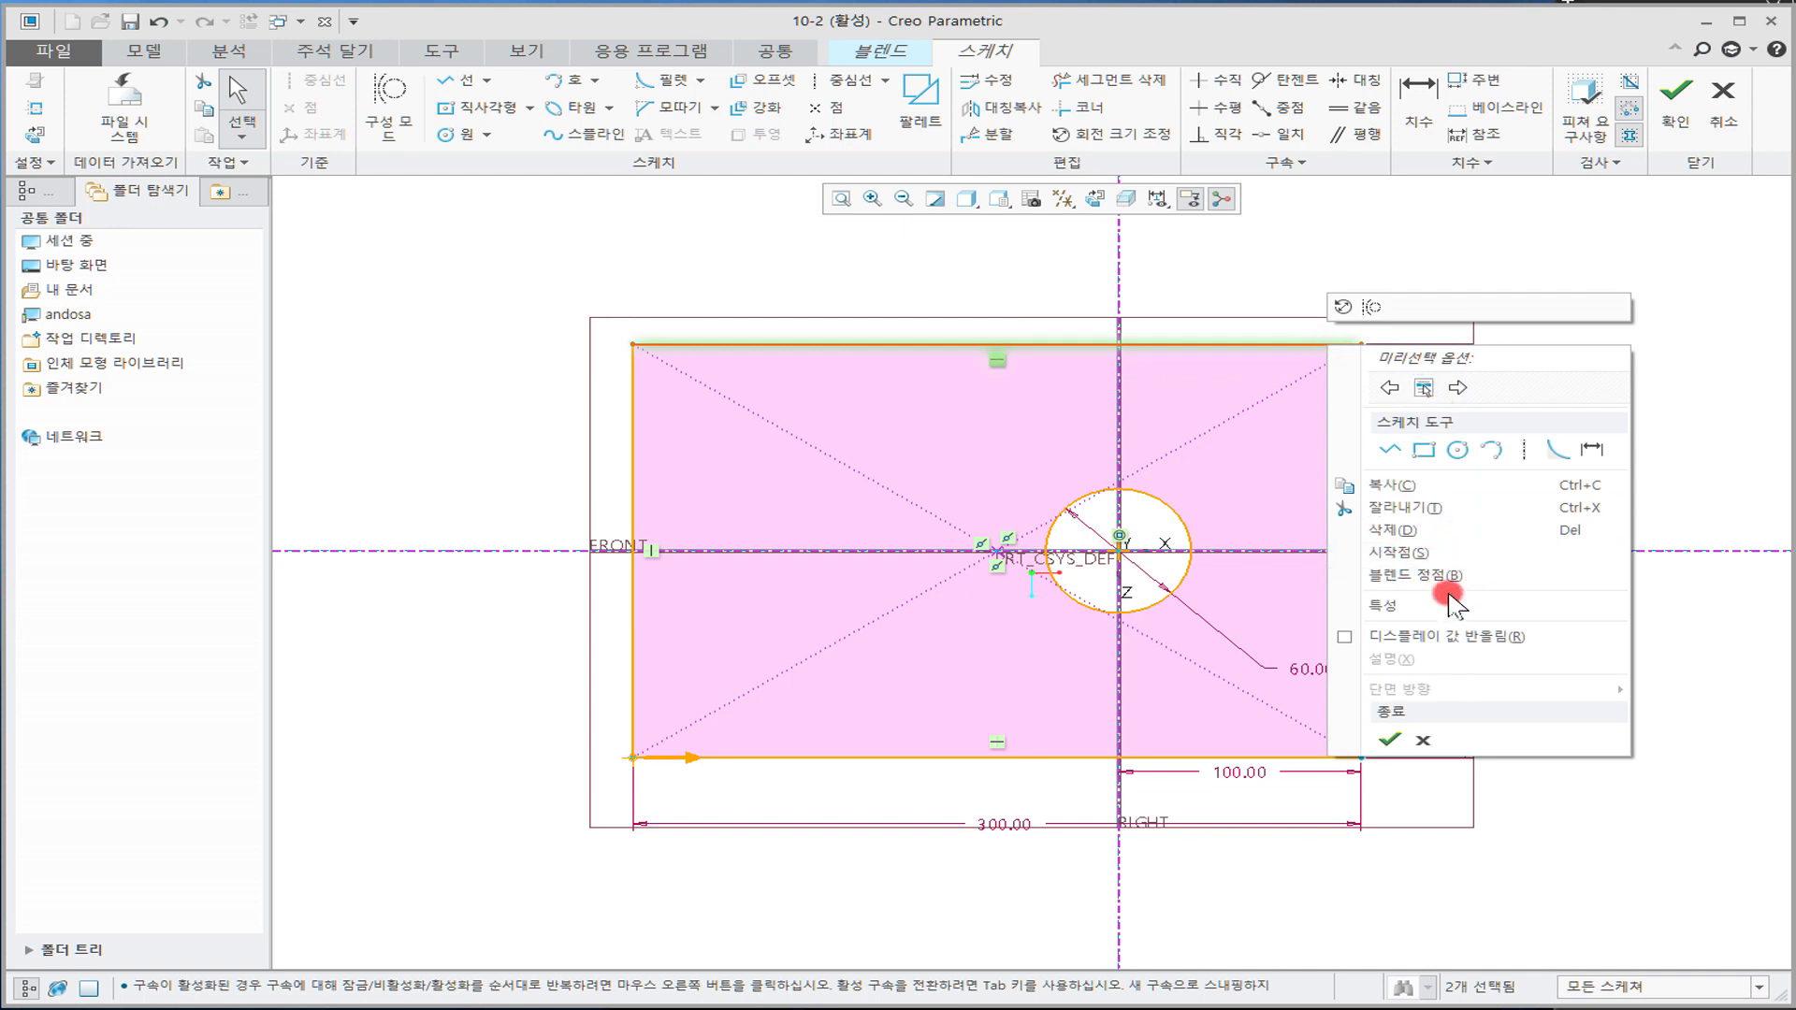
pyautogui.click(1223, 275)
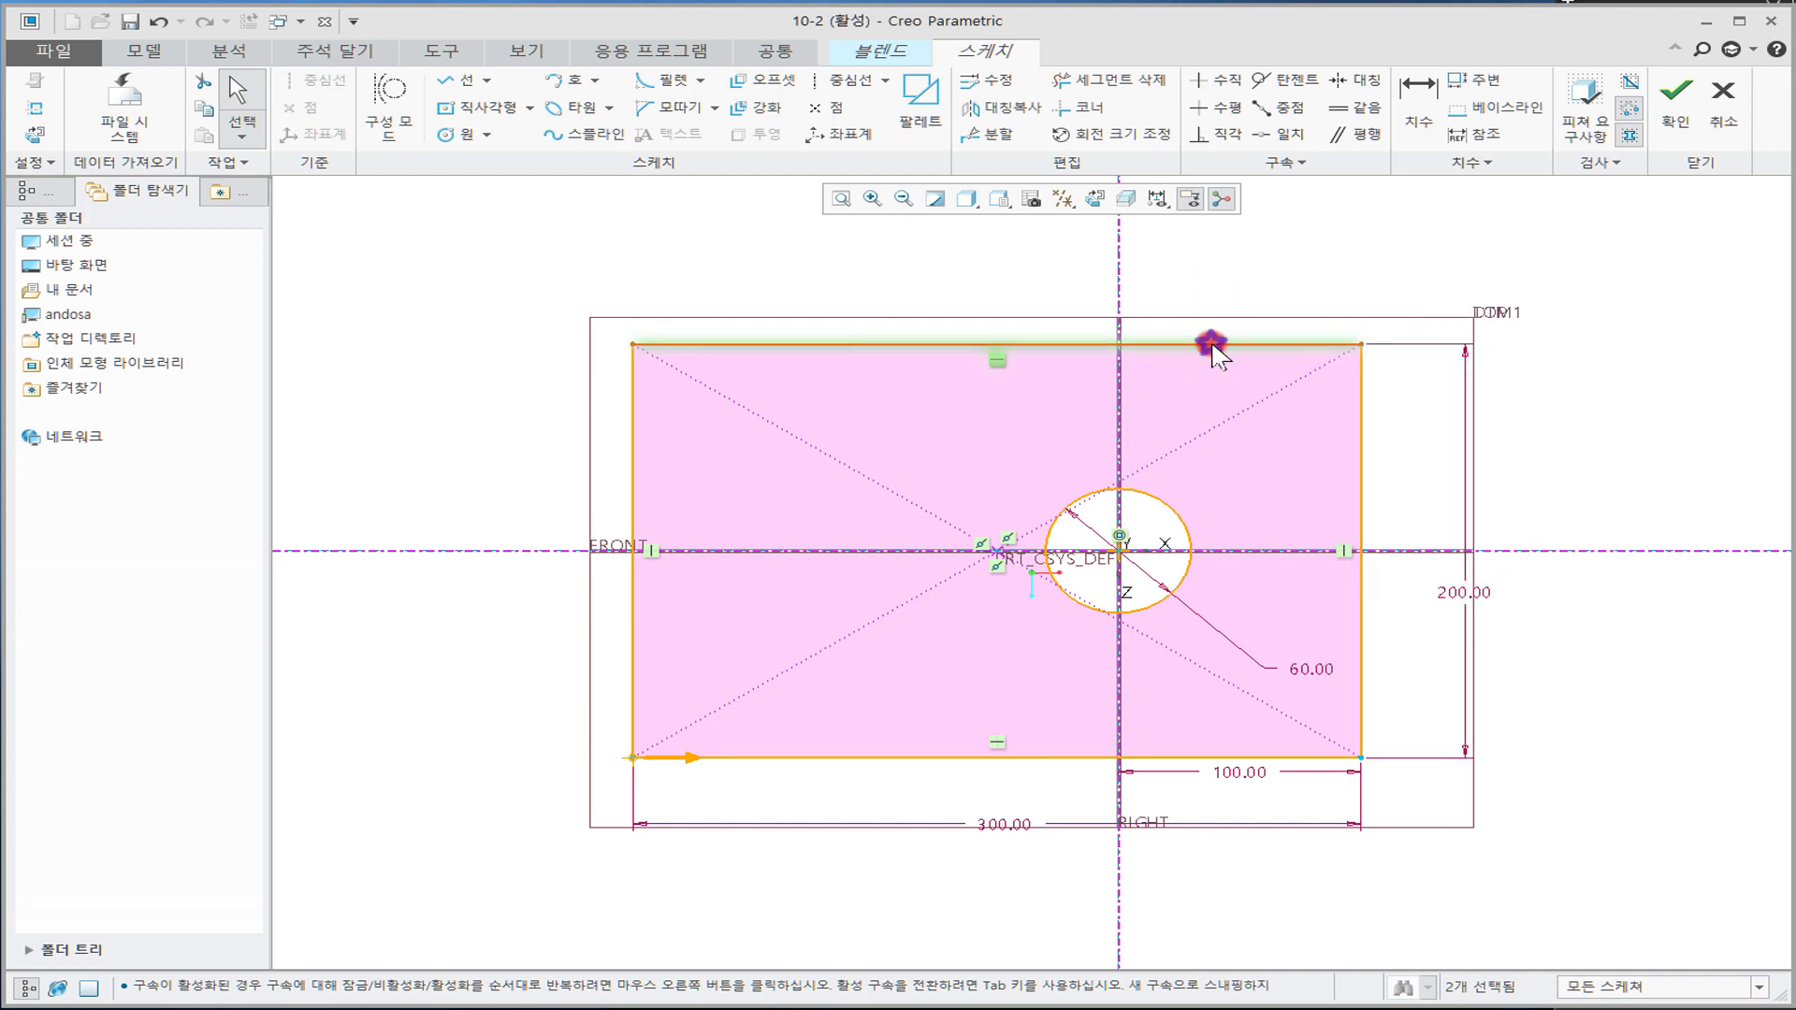
pyautogui.rightClick(1212, 346)
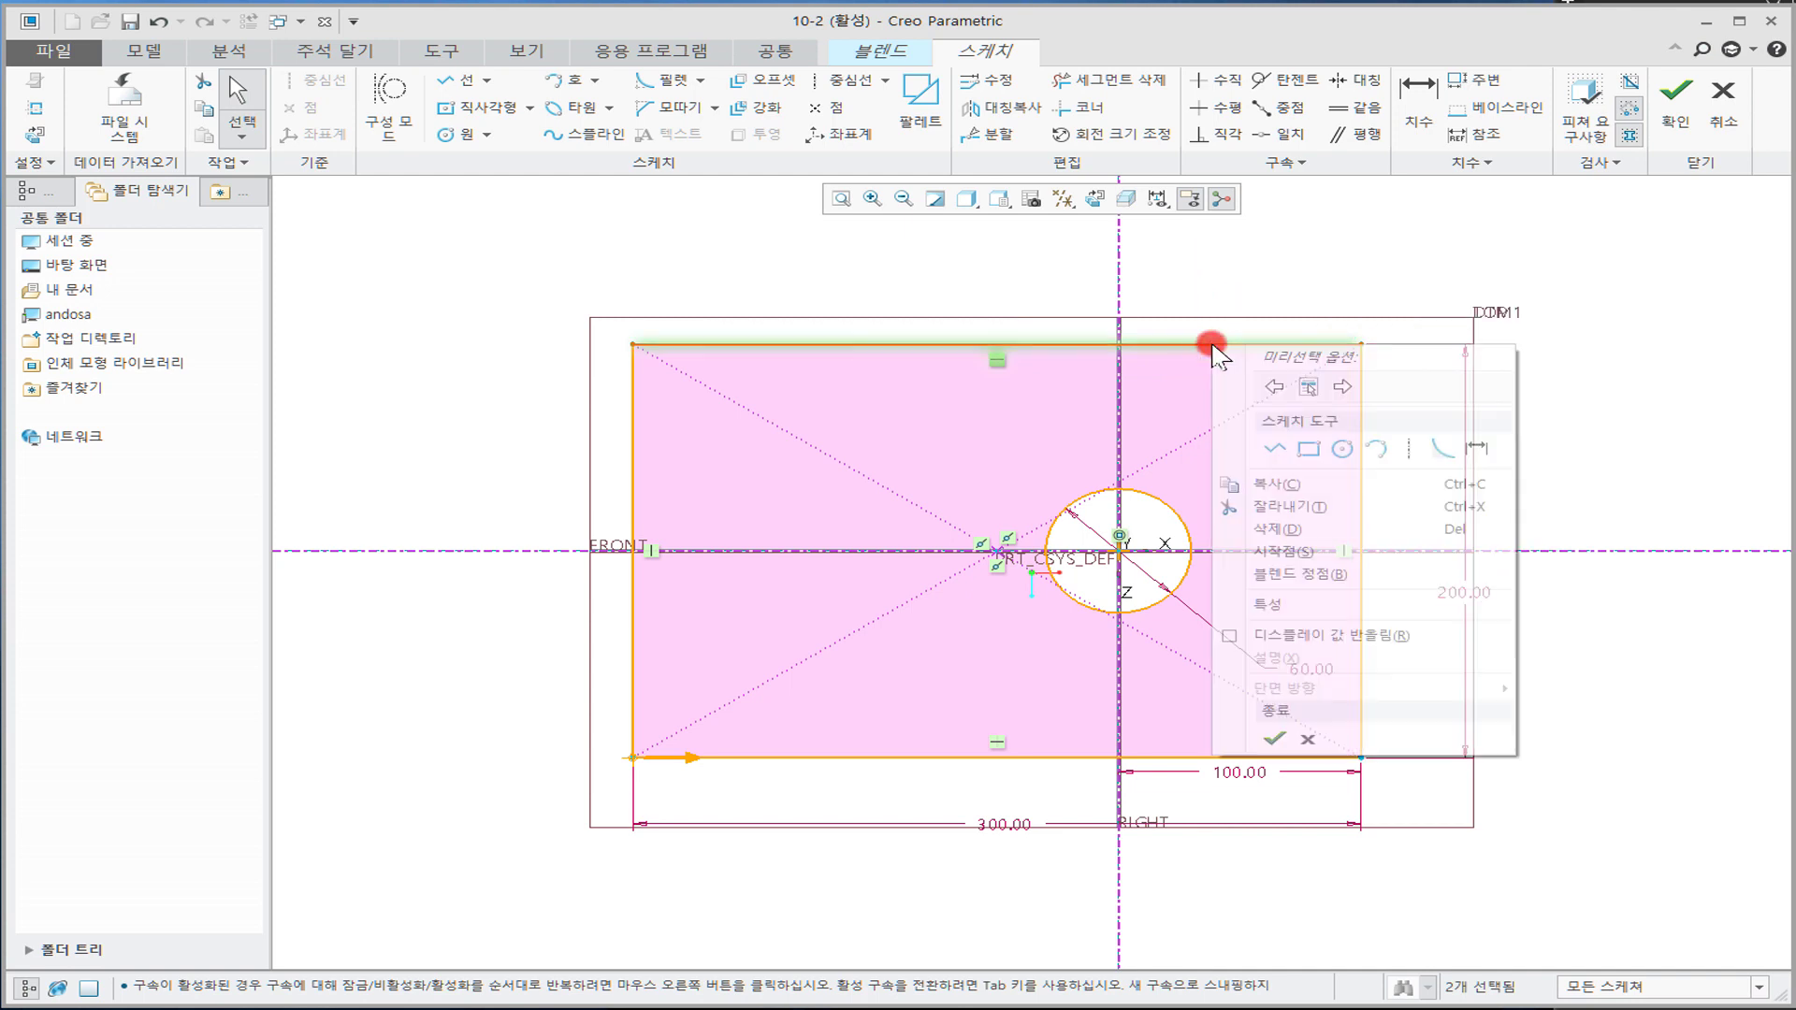
pyautogui.click(1172, 248)
pyautogui.click(1351, 276)
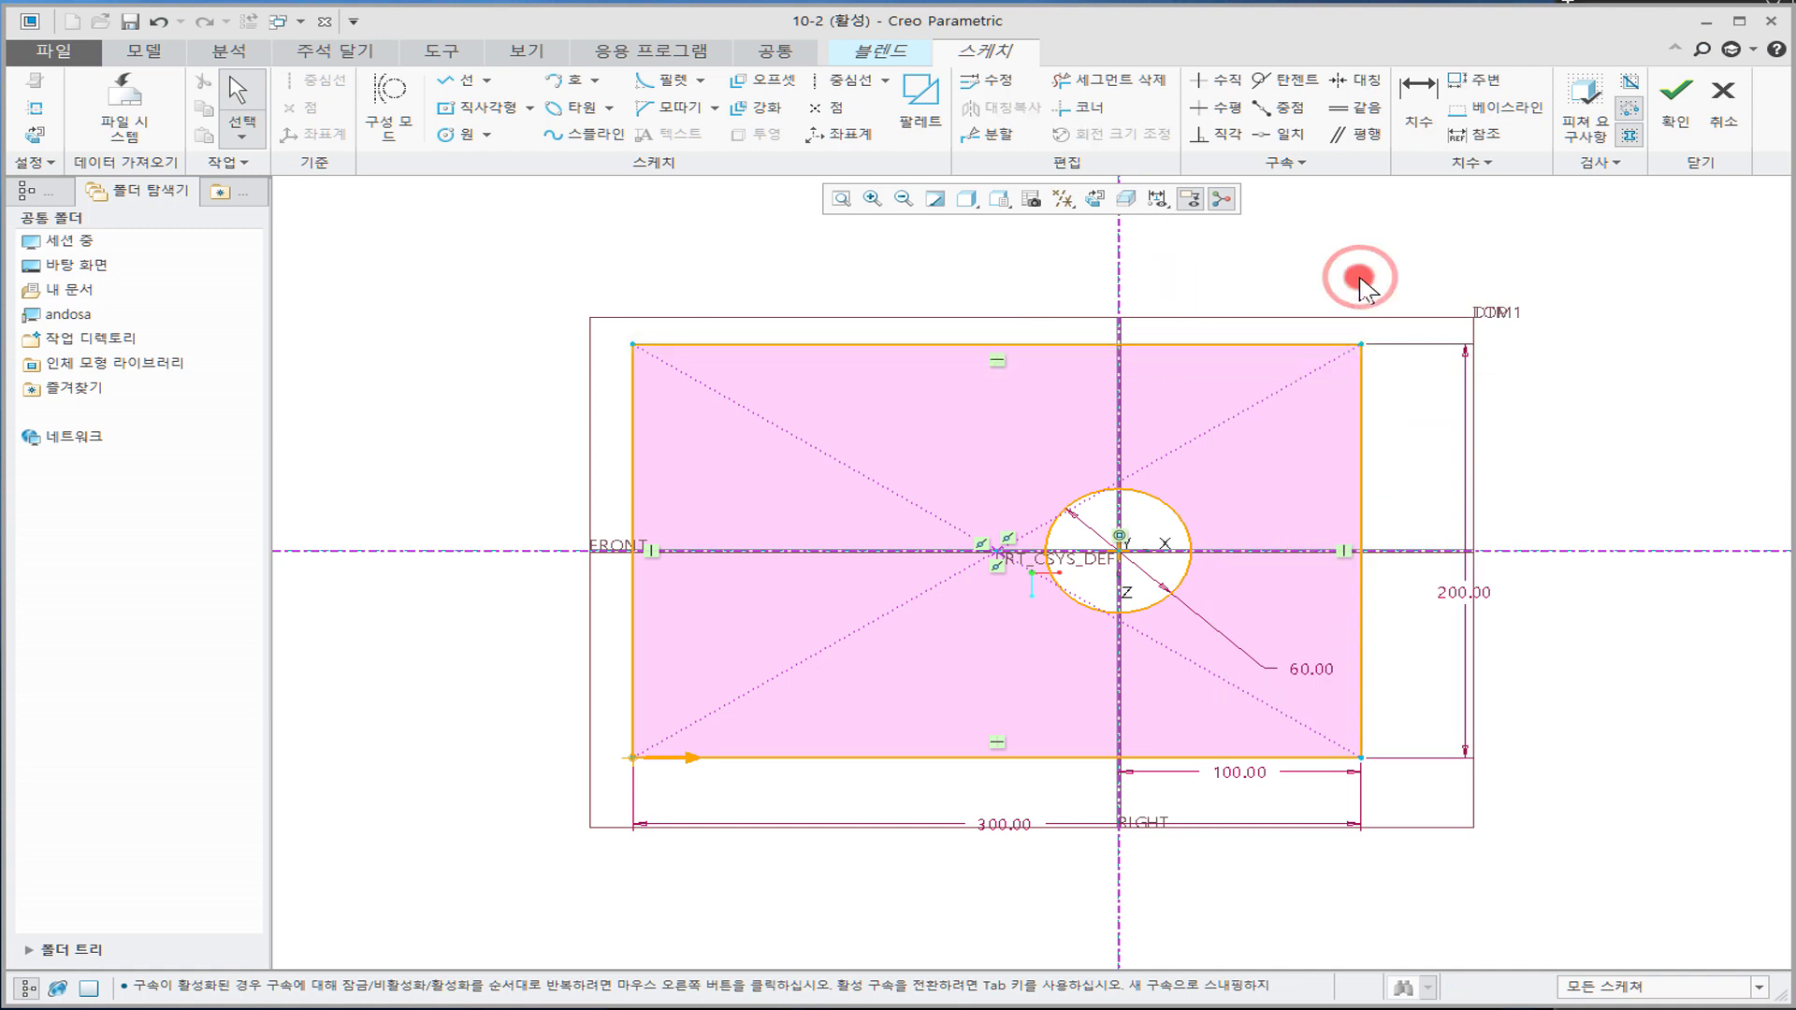
pyautogui.click(1280, 346)
pyautogui.rightClick(1280, 346)
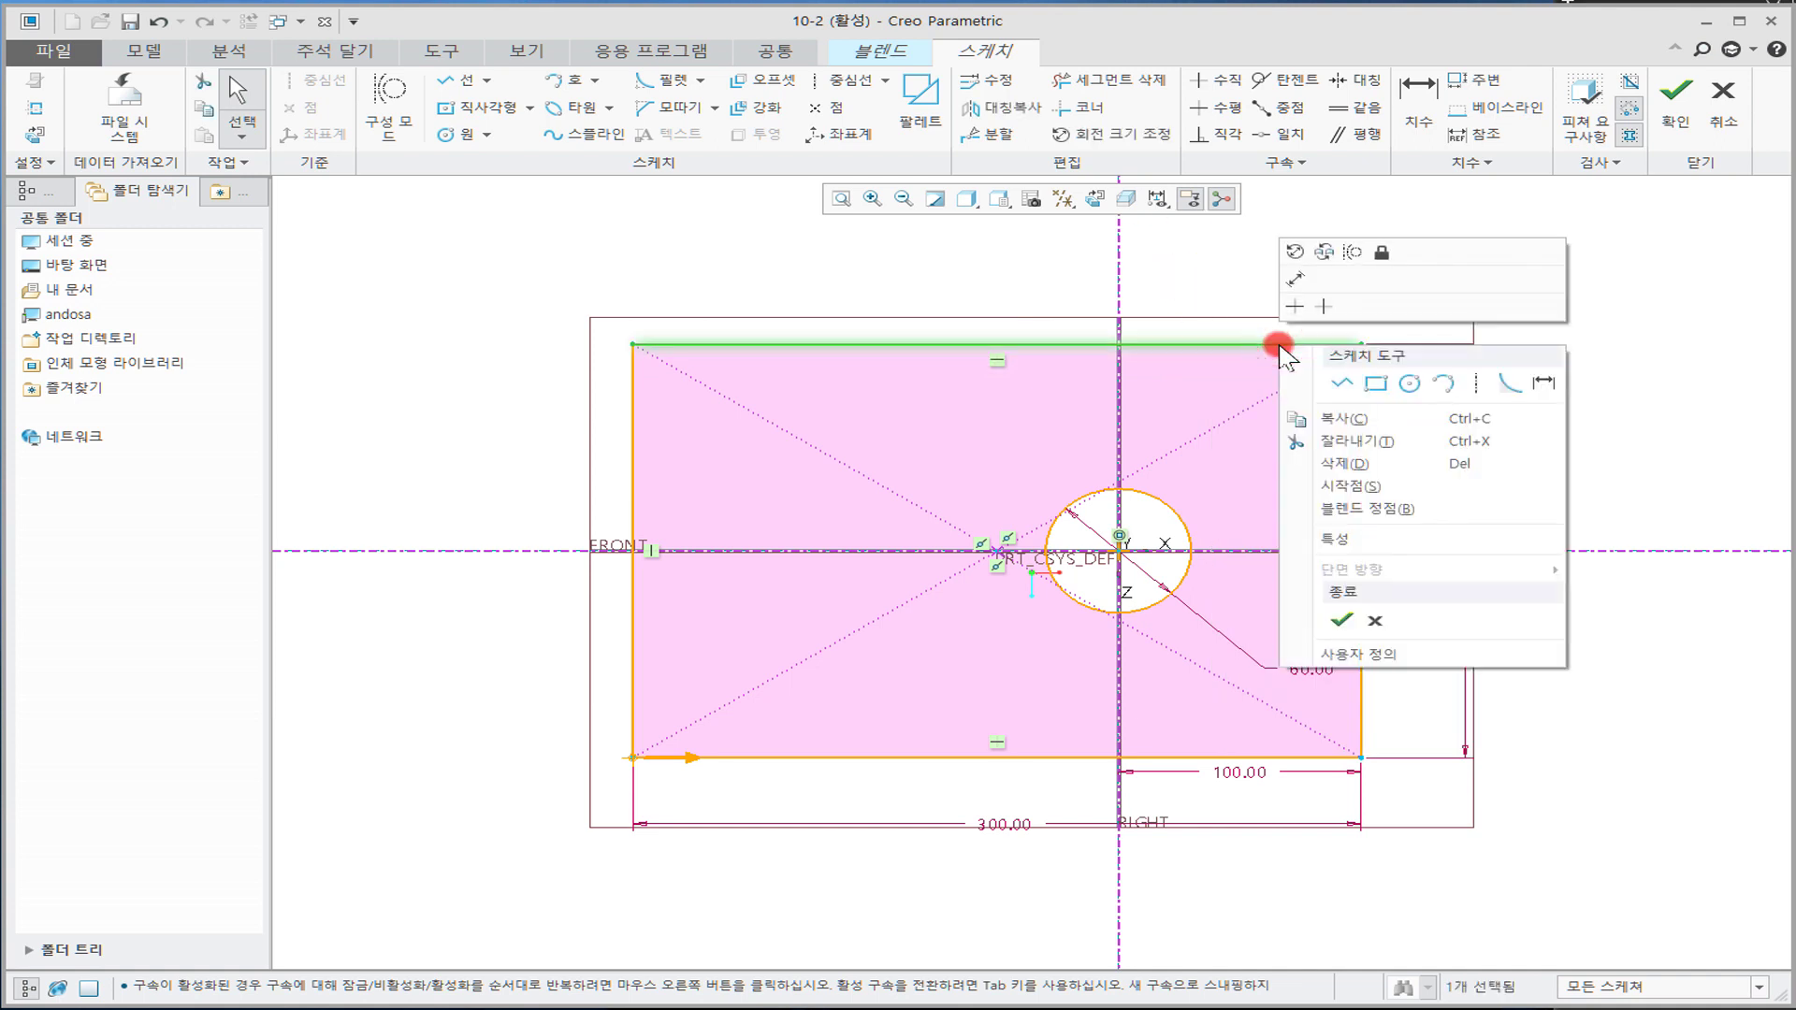
pyautogui.click(1243, 305)
# Step: Convert the upper edge of the third section's rectangle to construction geometry
pyautogui.moveTo(452, 305); pyautogui.dragTo(1374, 379)
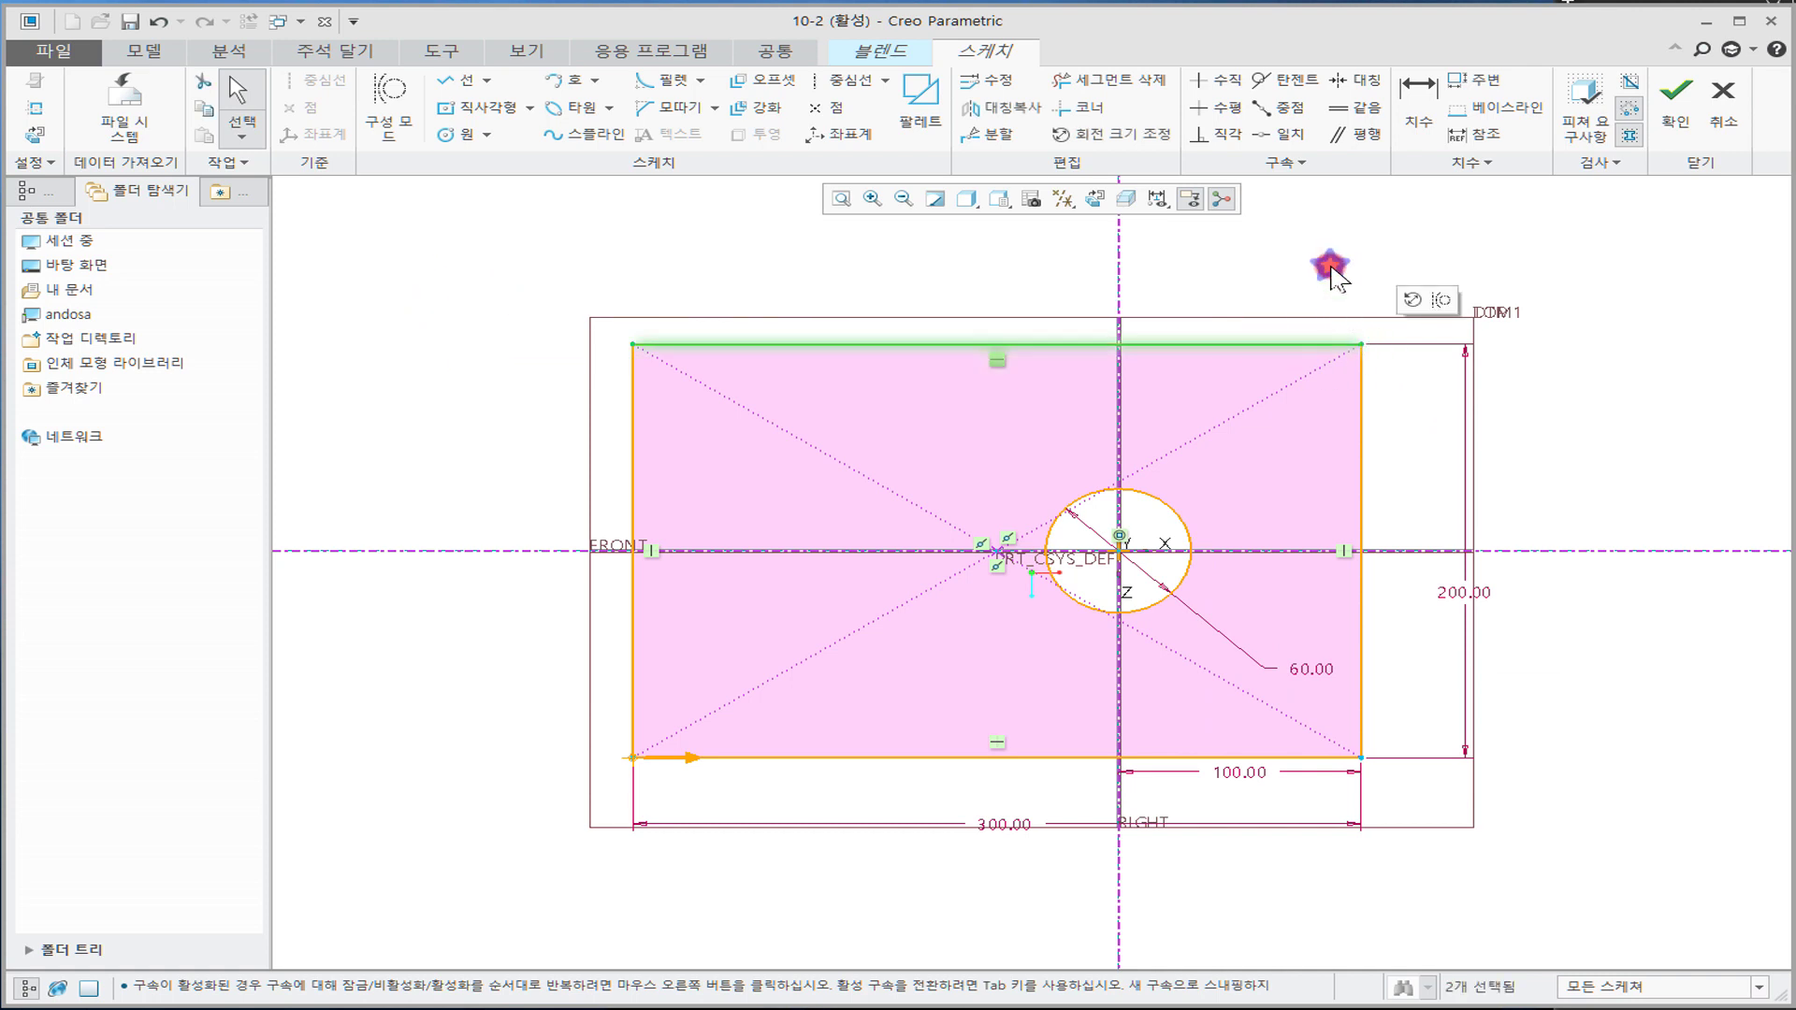
pyautogui.click(1440, 300)
pyautogui.moveTo(1321, 289); pyautogui.dragTo(1388, 762)
pyautogui.moveTo(508, 730); pyautogui.dragTo(1393, 783)
pyautogui.moveTo(609, 270); pyautogui.dragTo(655, 842)
pyautogui.rightClick(558, 508)
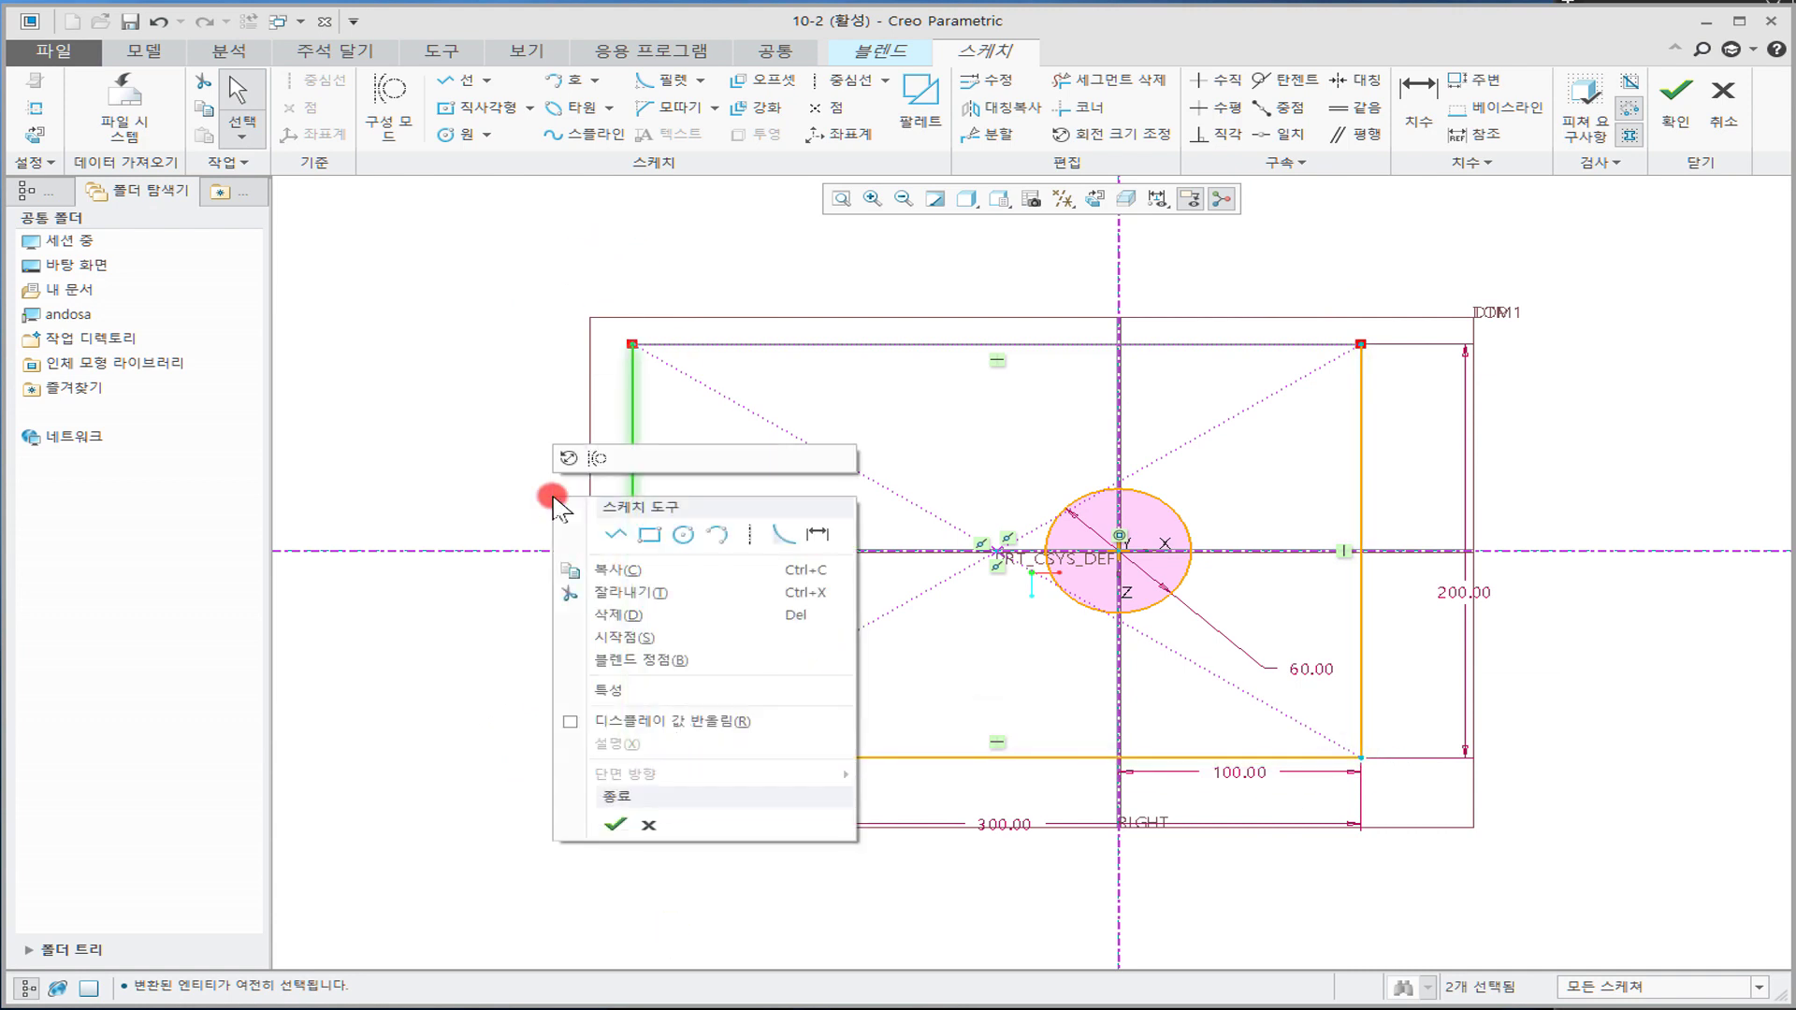
pyautogui.click(590, 462)
pyautogui.click(506, 703)
# Step: Convert the rectangle's lower edge and both vertical side edges to construction geometry
pyautogui.moveTo(549, 717); pyautogui.dragTo(1389, 782)
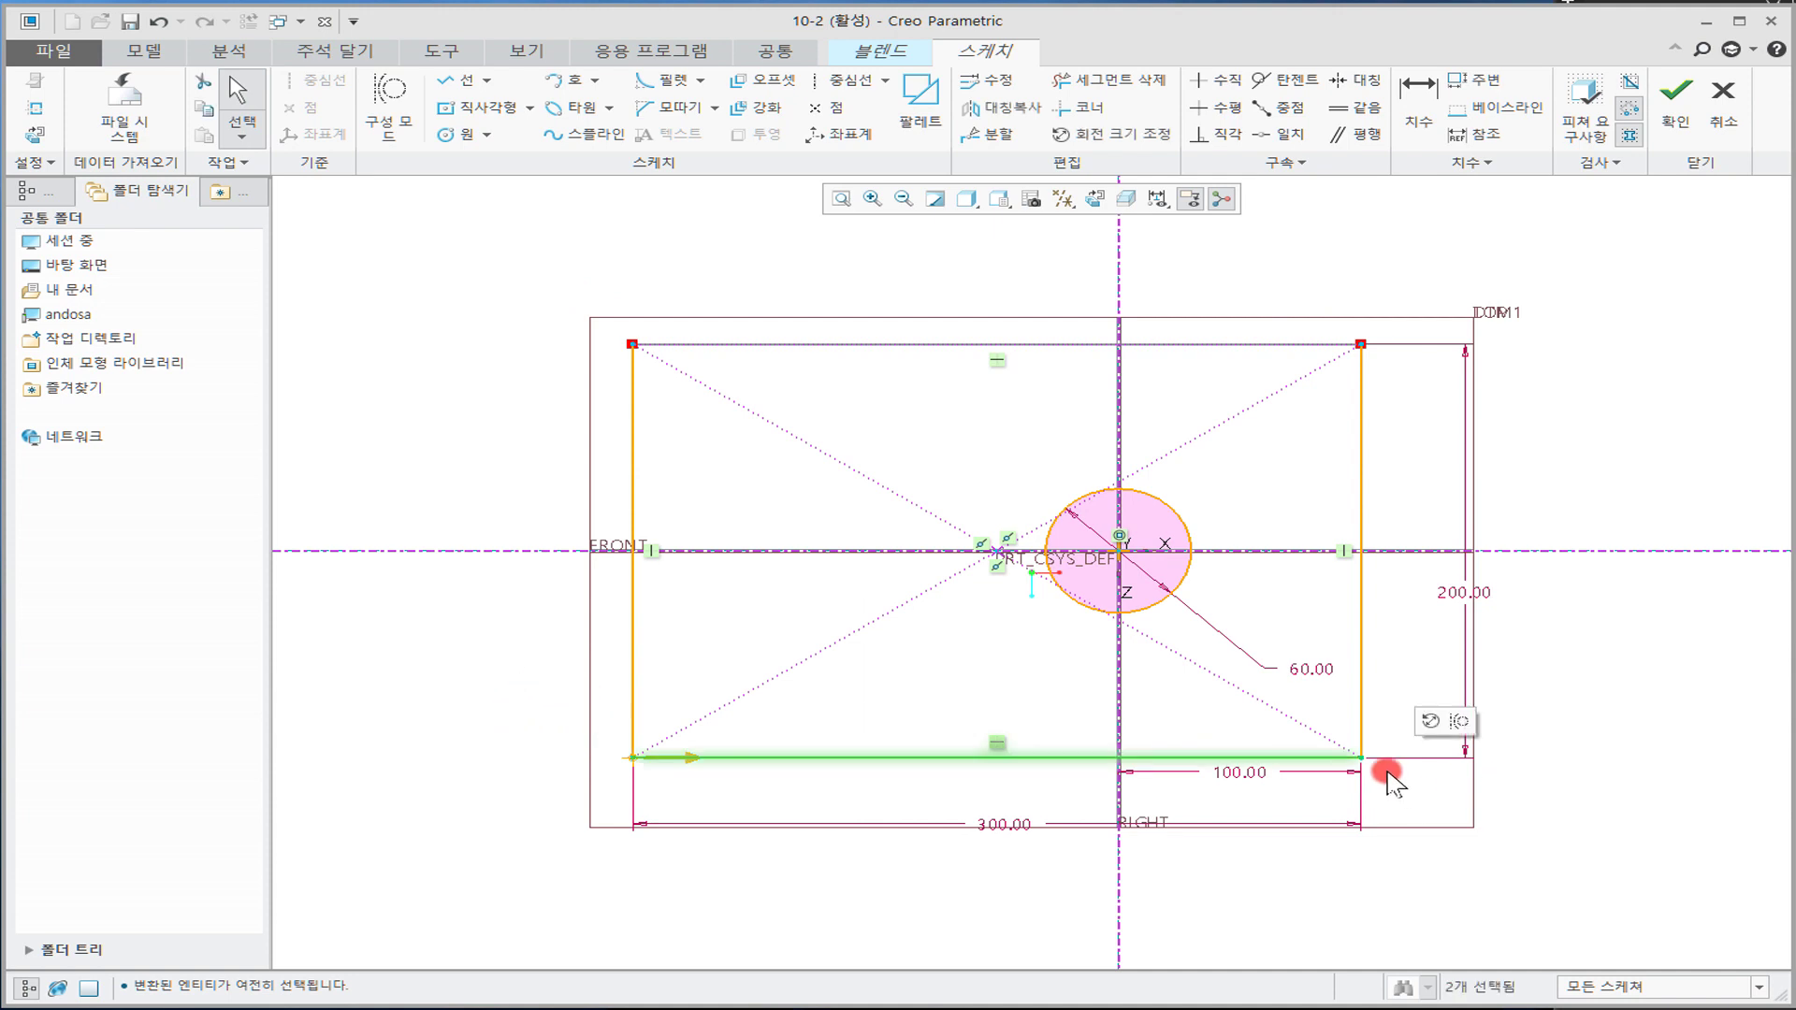
pyautogui.click(1451, 725)
pyautogui.click(1362, 420)
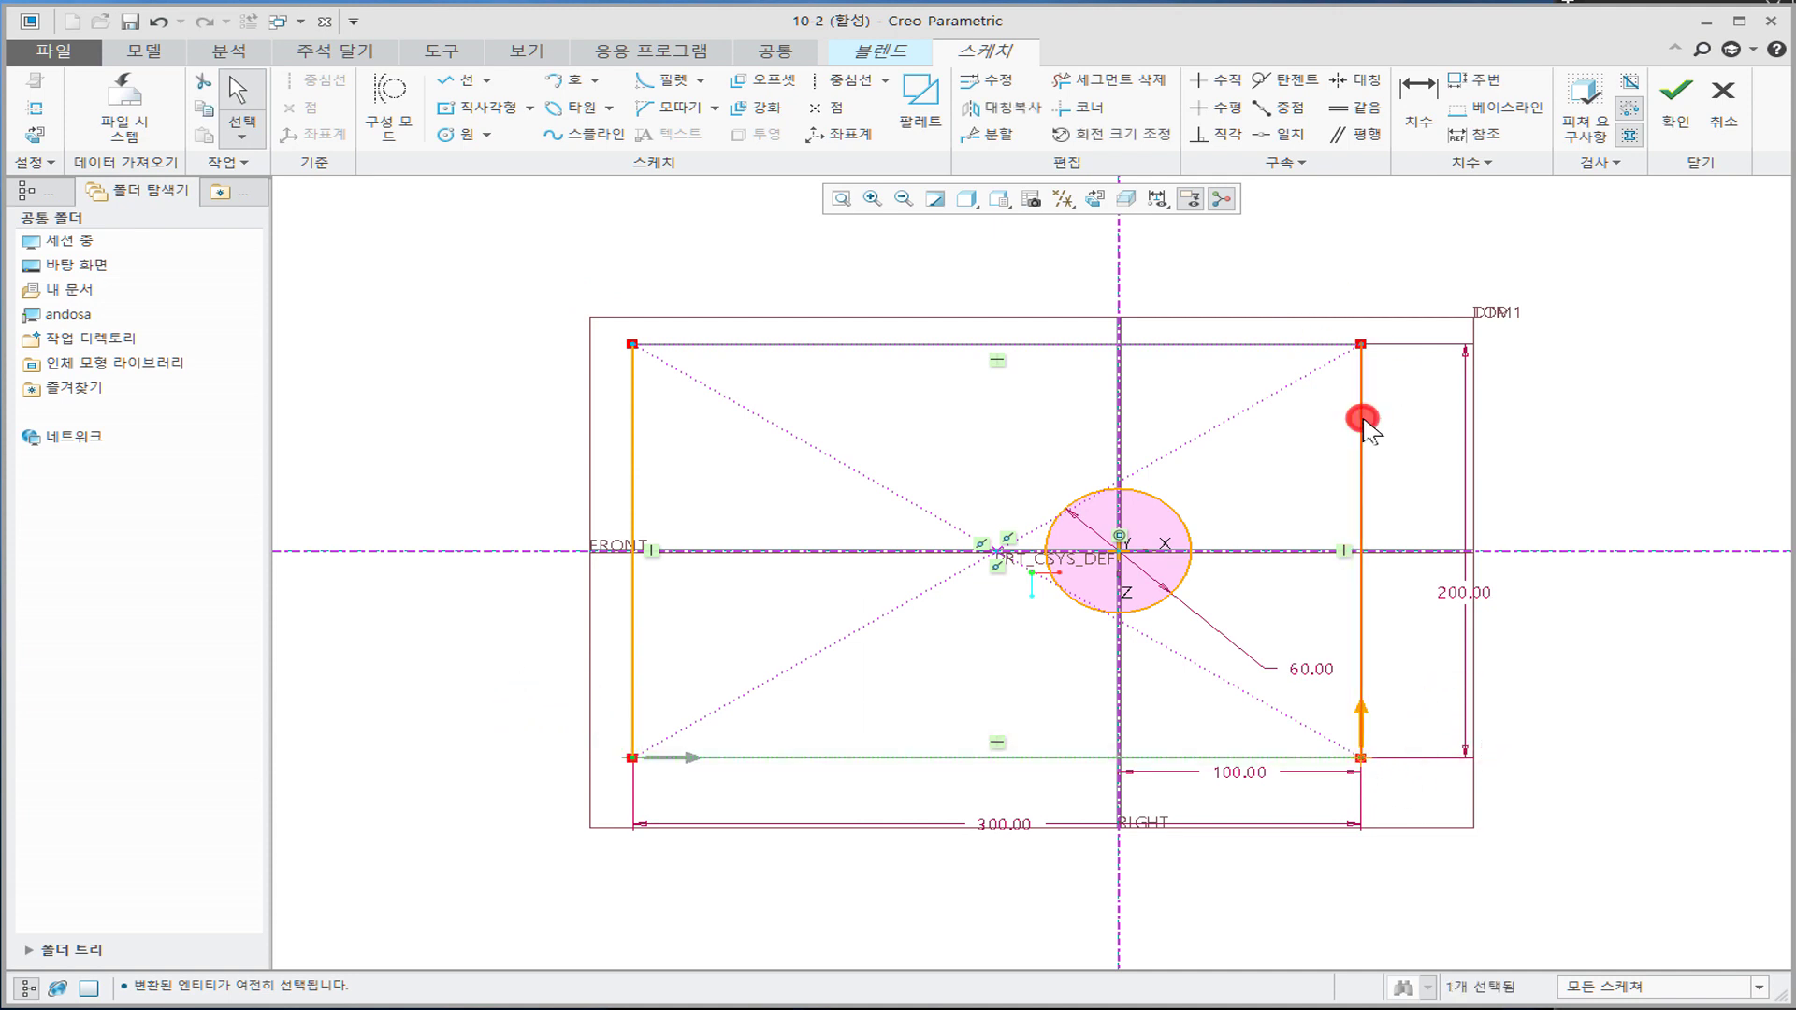
pyautogui.click(1445, 297)
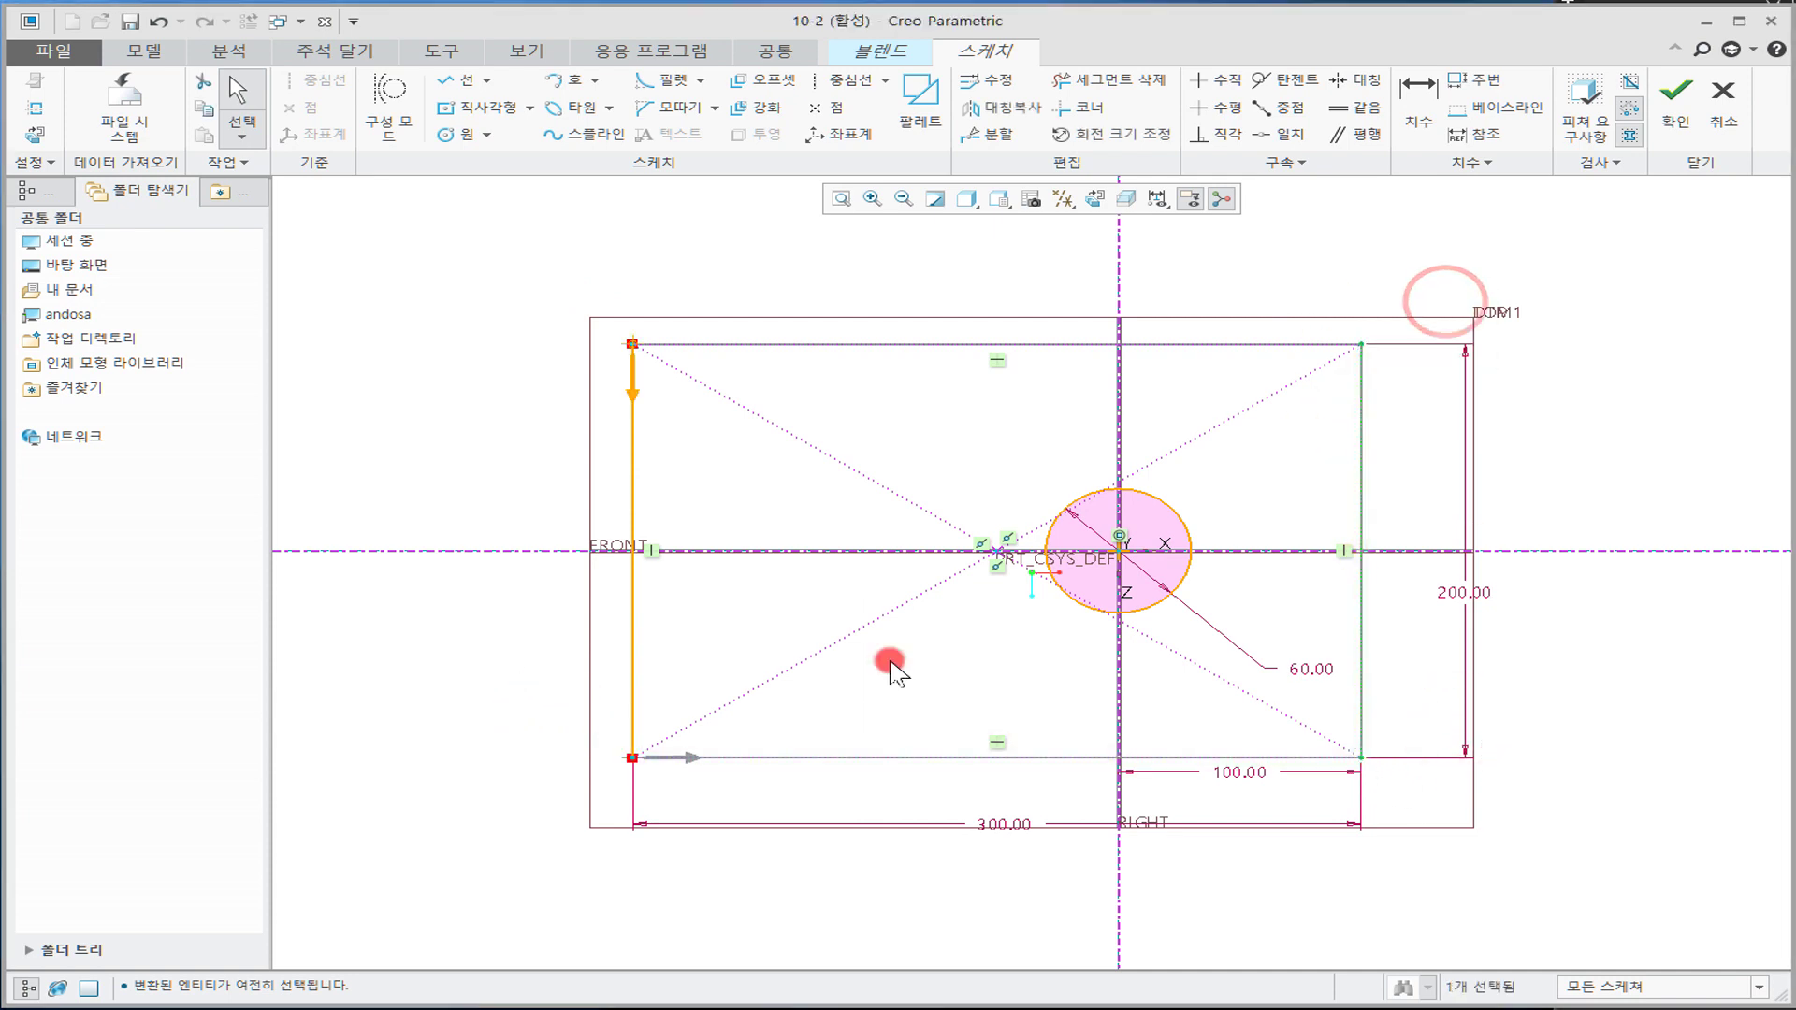
pyautogui.click(631, 646)
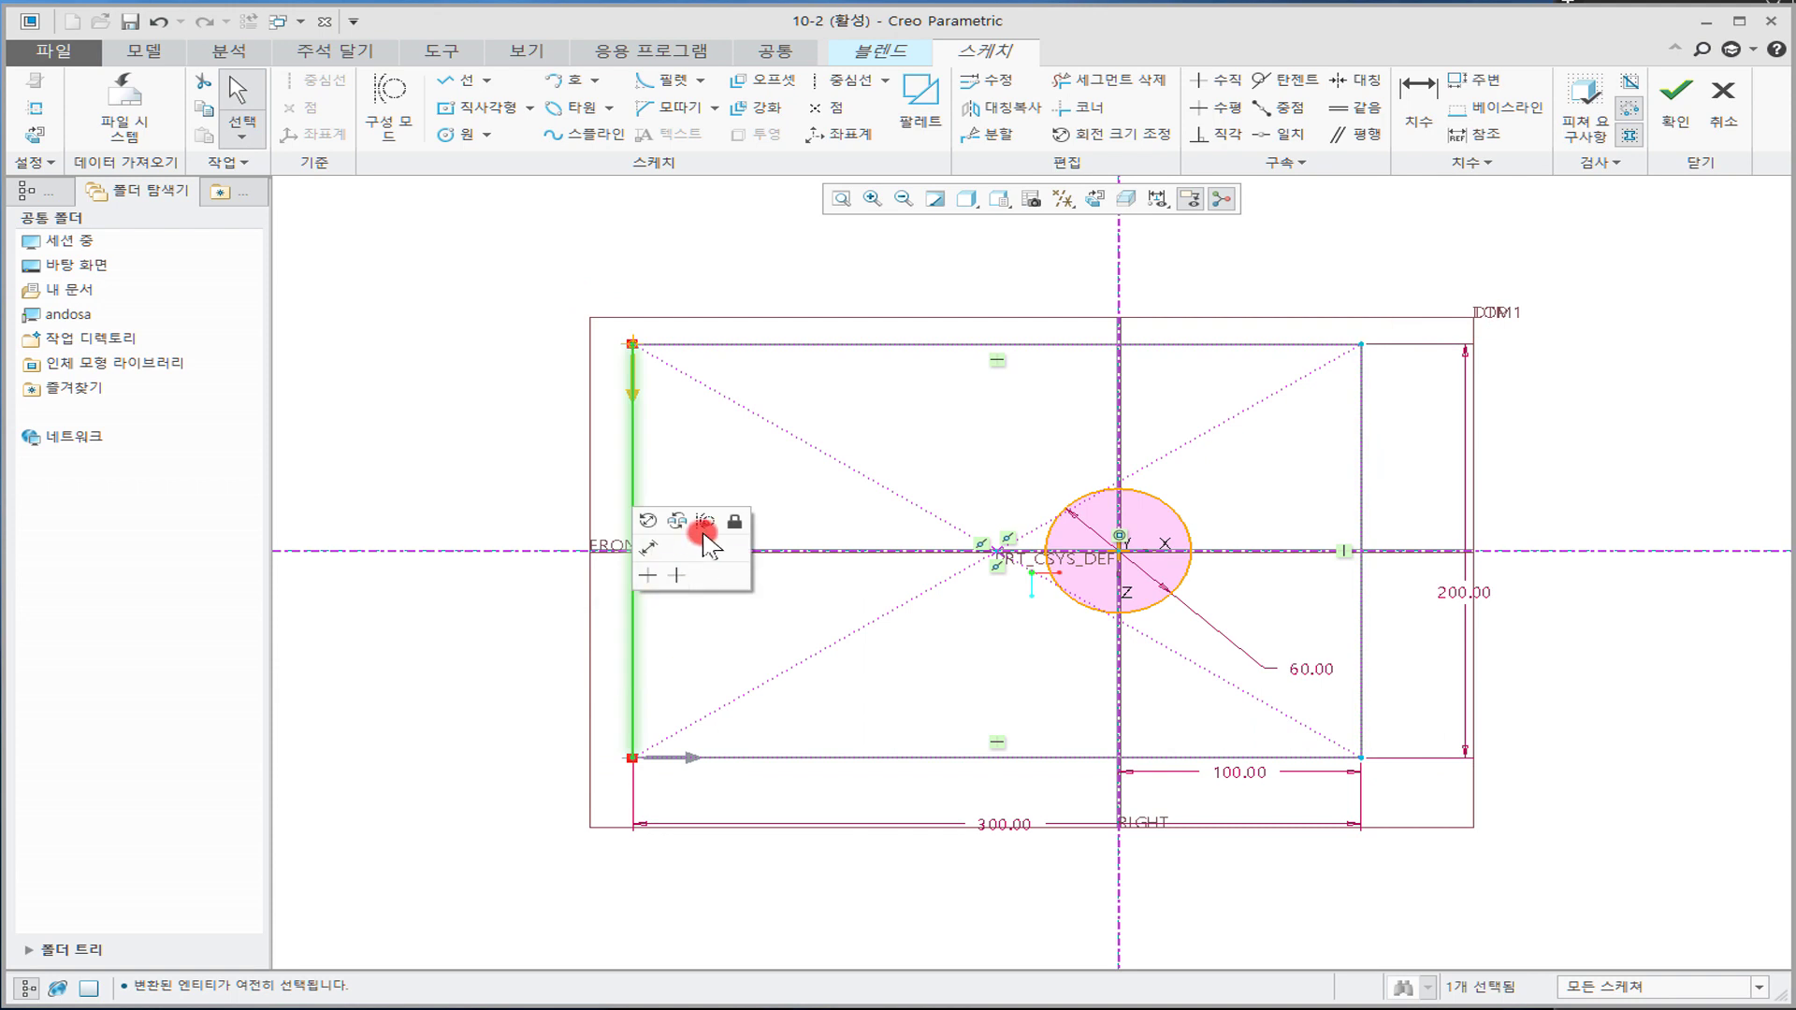
pyautogui.click(703, 548)
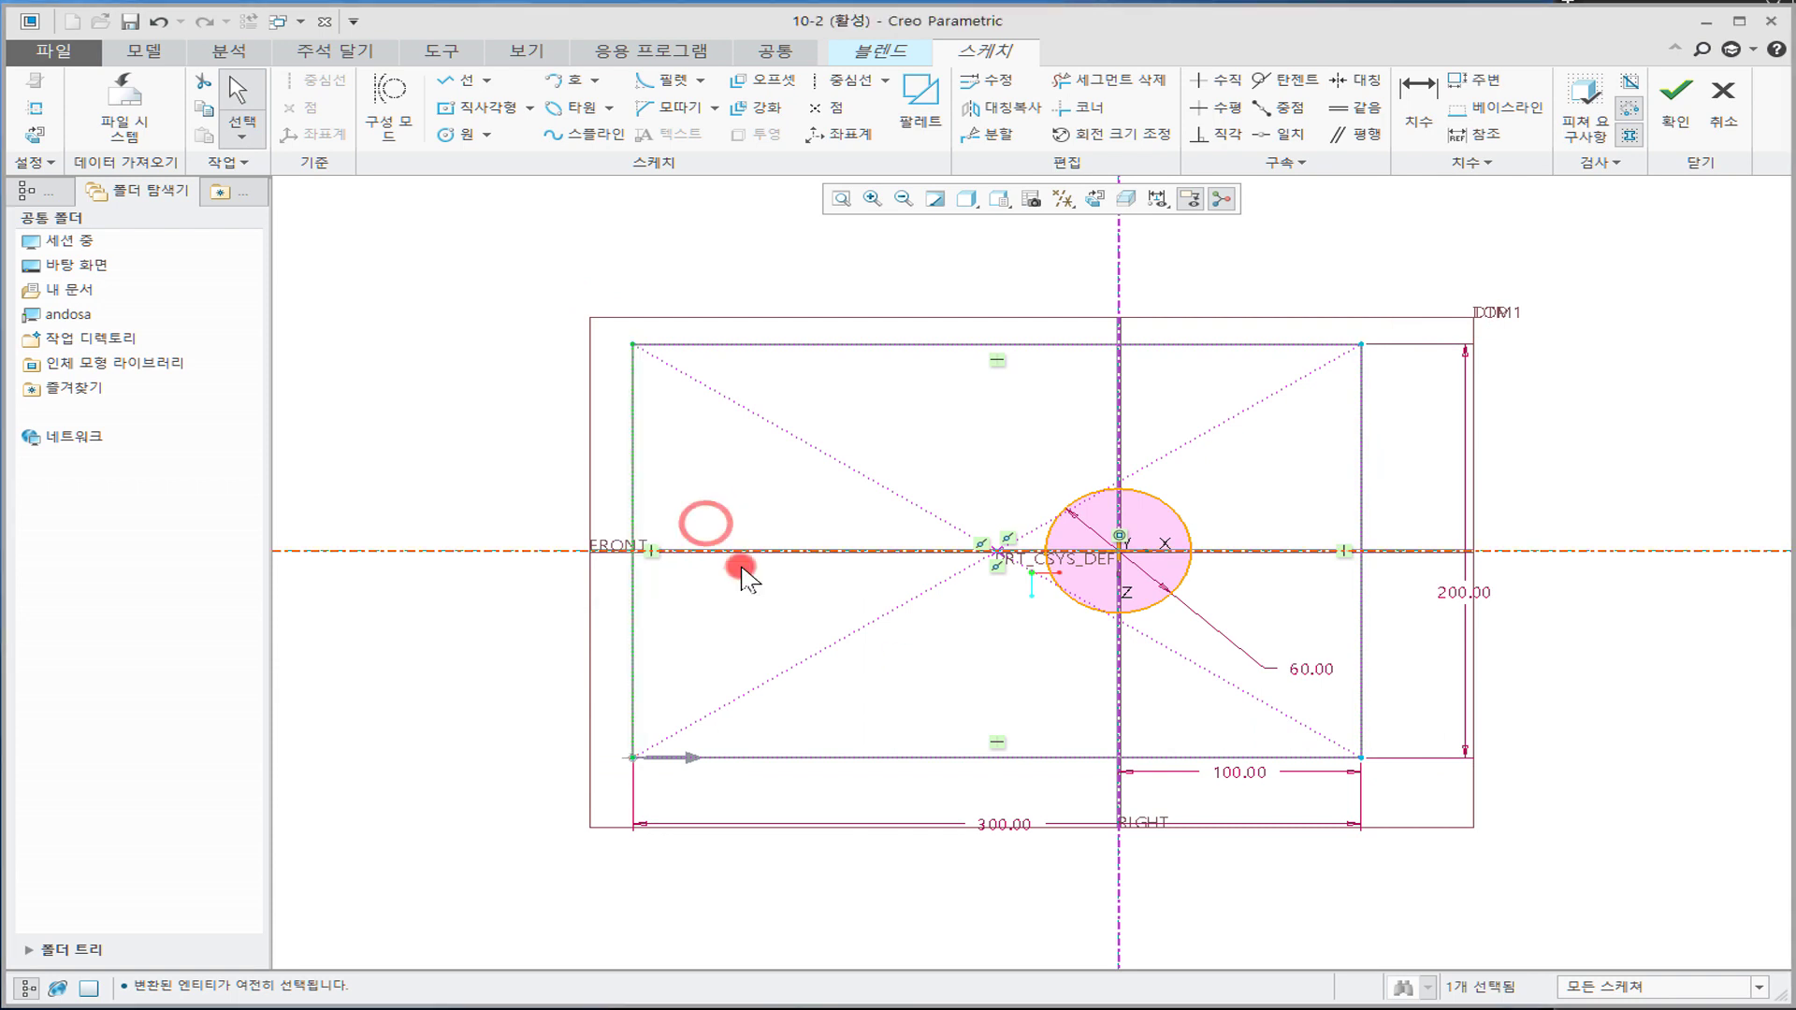
pyautogui.click(903, 670)
# Step: Draw a centerline from the circle's centre through the rectangle's upper +X corner and divide the circle where it crosses toward that corner
pyautogui.click(847, 89)
pyautogui.click(1121, 552)
pyautogui.click(1358, 346)
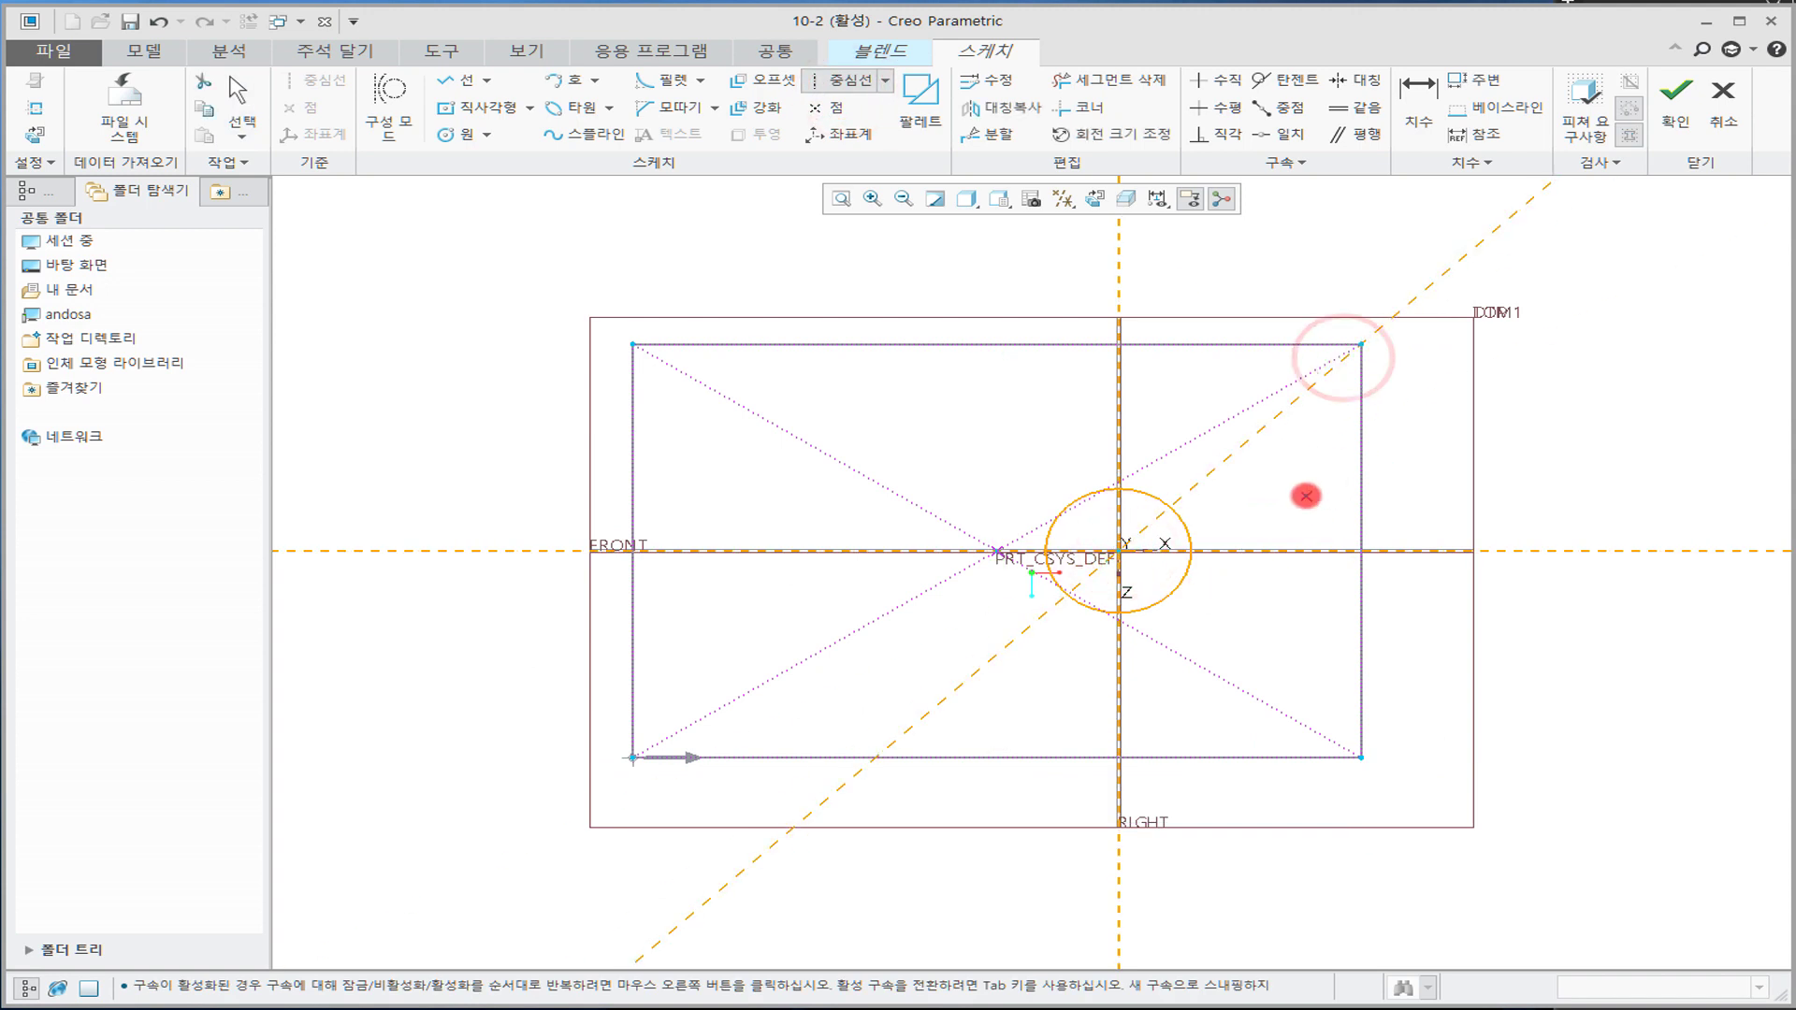
pyautogui.middleClick(1309, 505)
pyautogui.click(1308, 501)
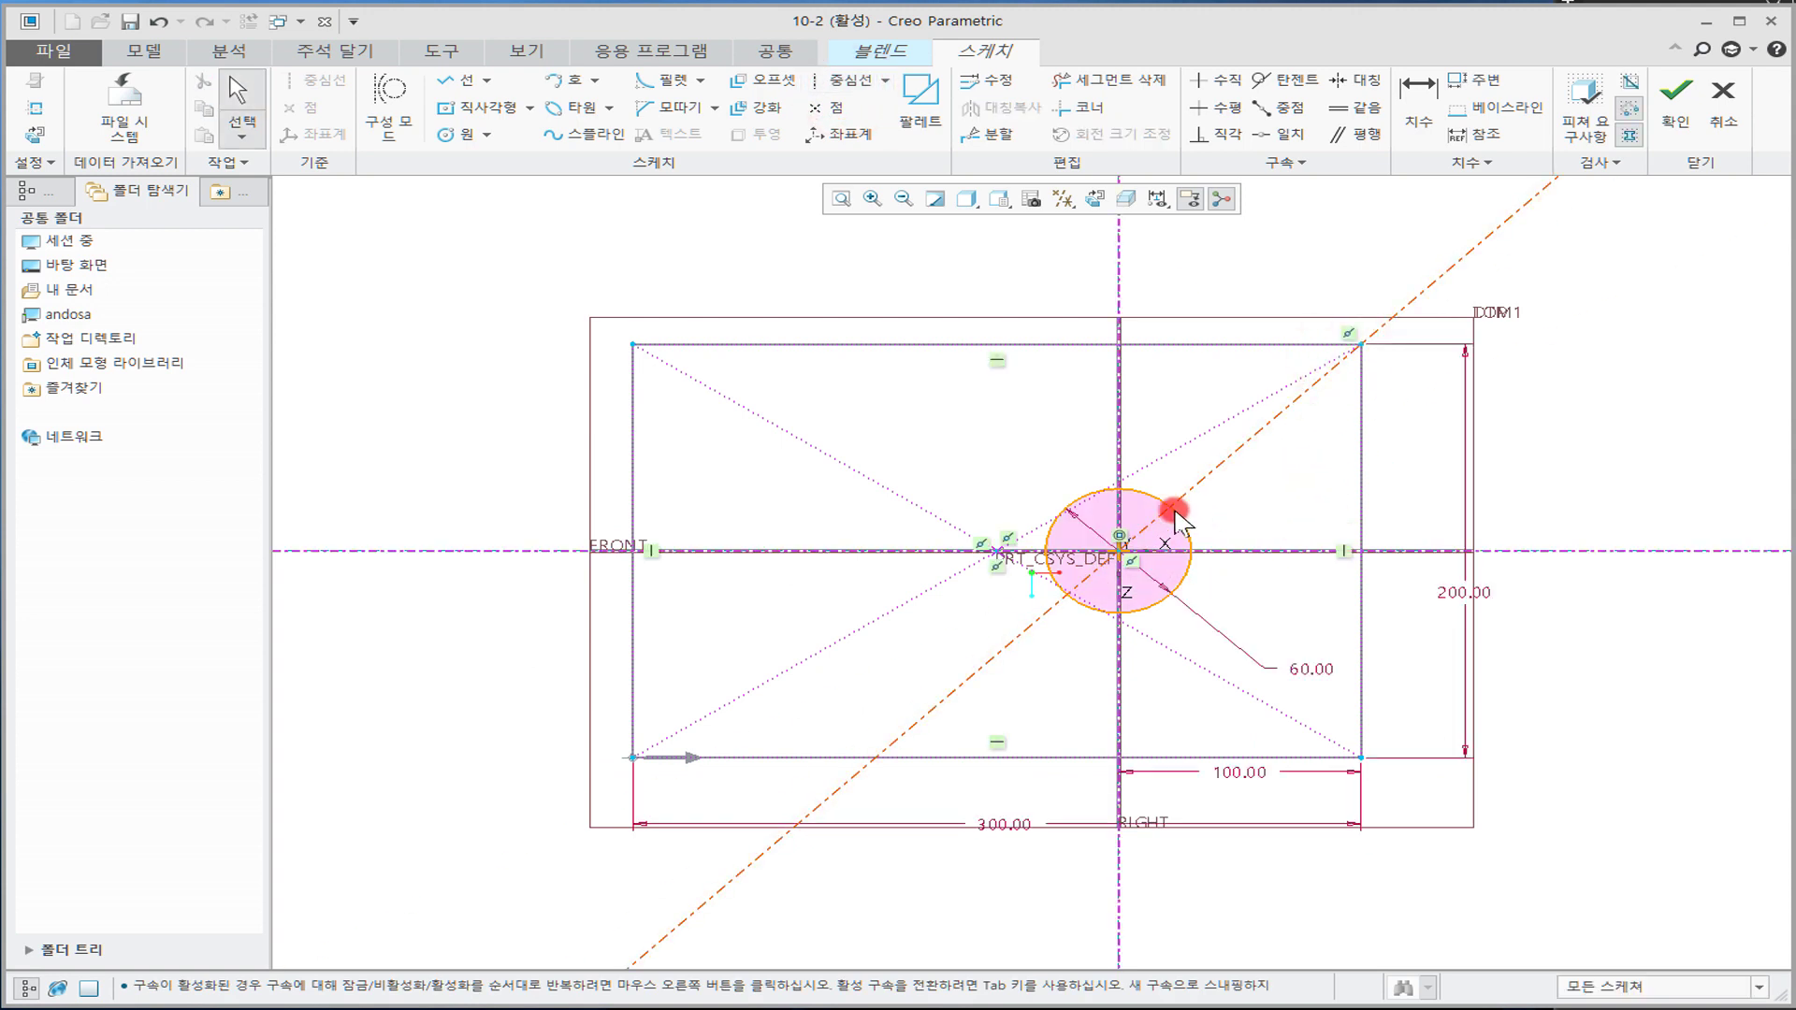
pyautogui.click(989, 133)
pyautogui.click(1171, 508)
pyautogui.middleClick(1296, 514)
# Step: Add a centerline through the rectangle's lower +X corner and the circle's centre, and divide the circle at the crossing nearest that corner
pyautogui.click(831, 81)
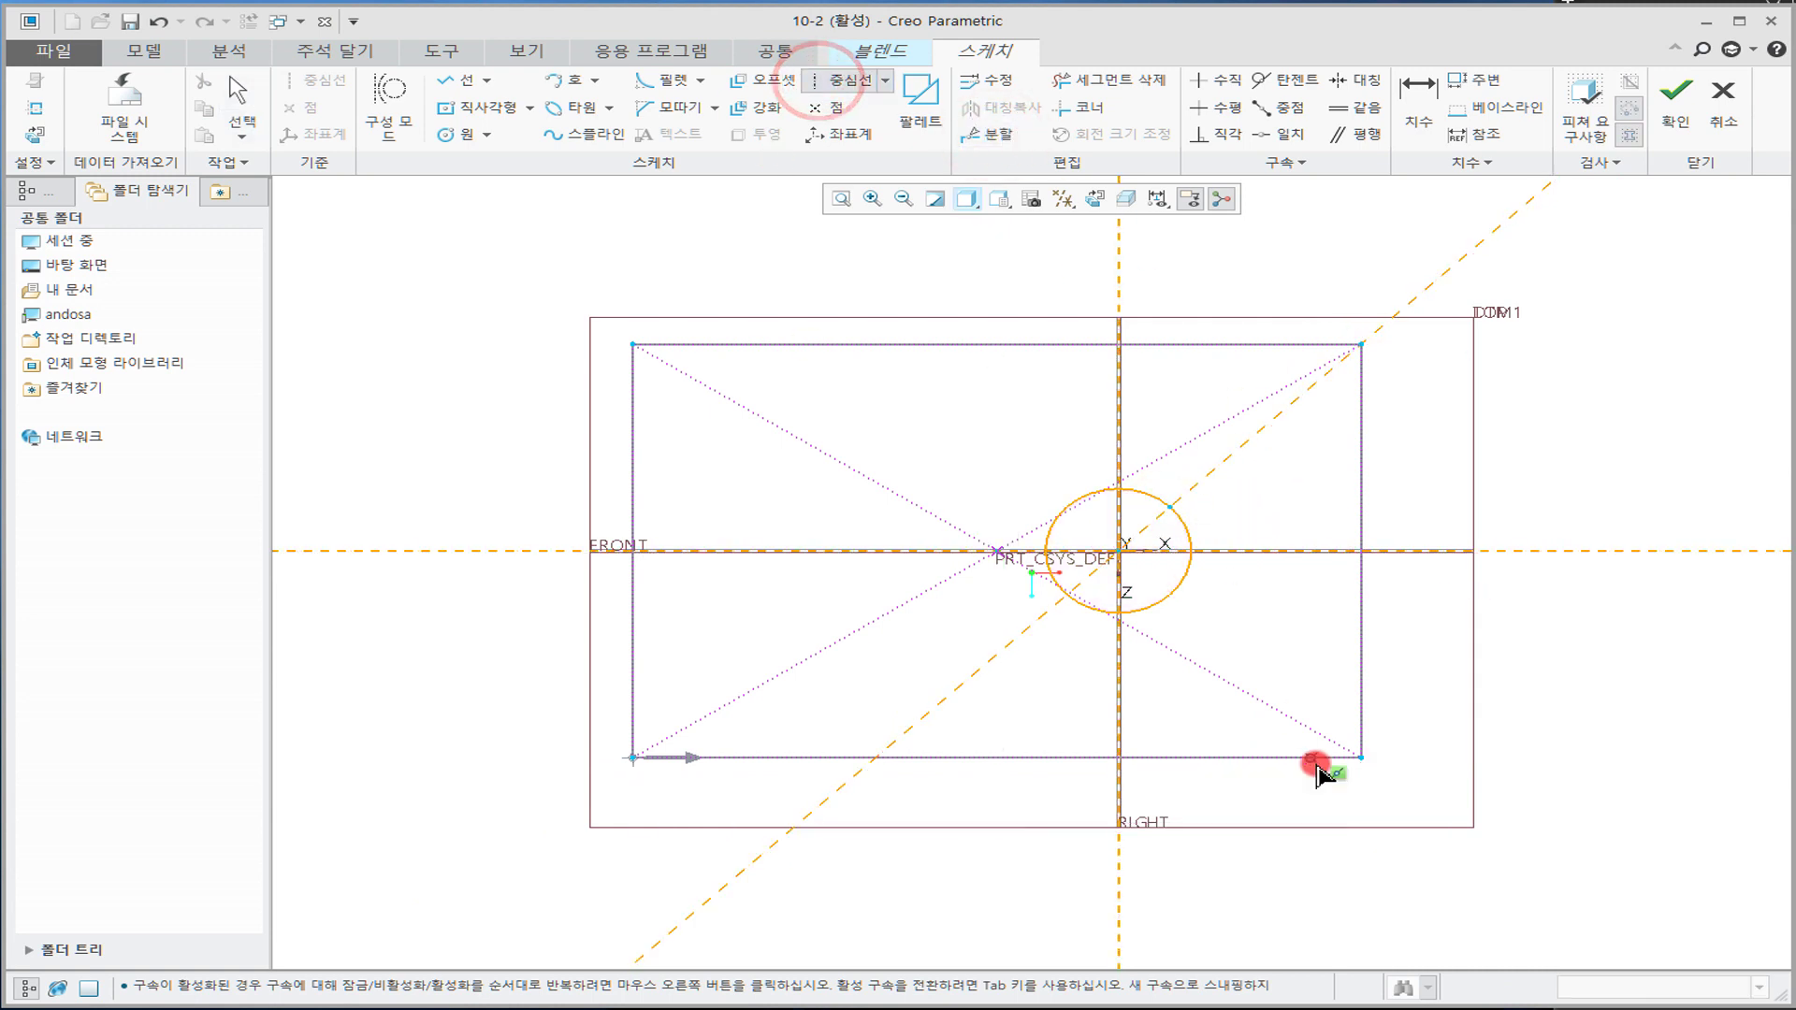
pyautogui.click(1362, 758)
pyautogui.click(1120, 551)
pyautogui.middleClick(1291, 624)
pyautogui.click(987, 134)
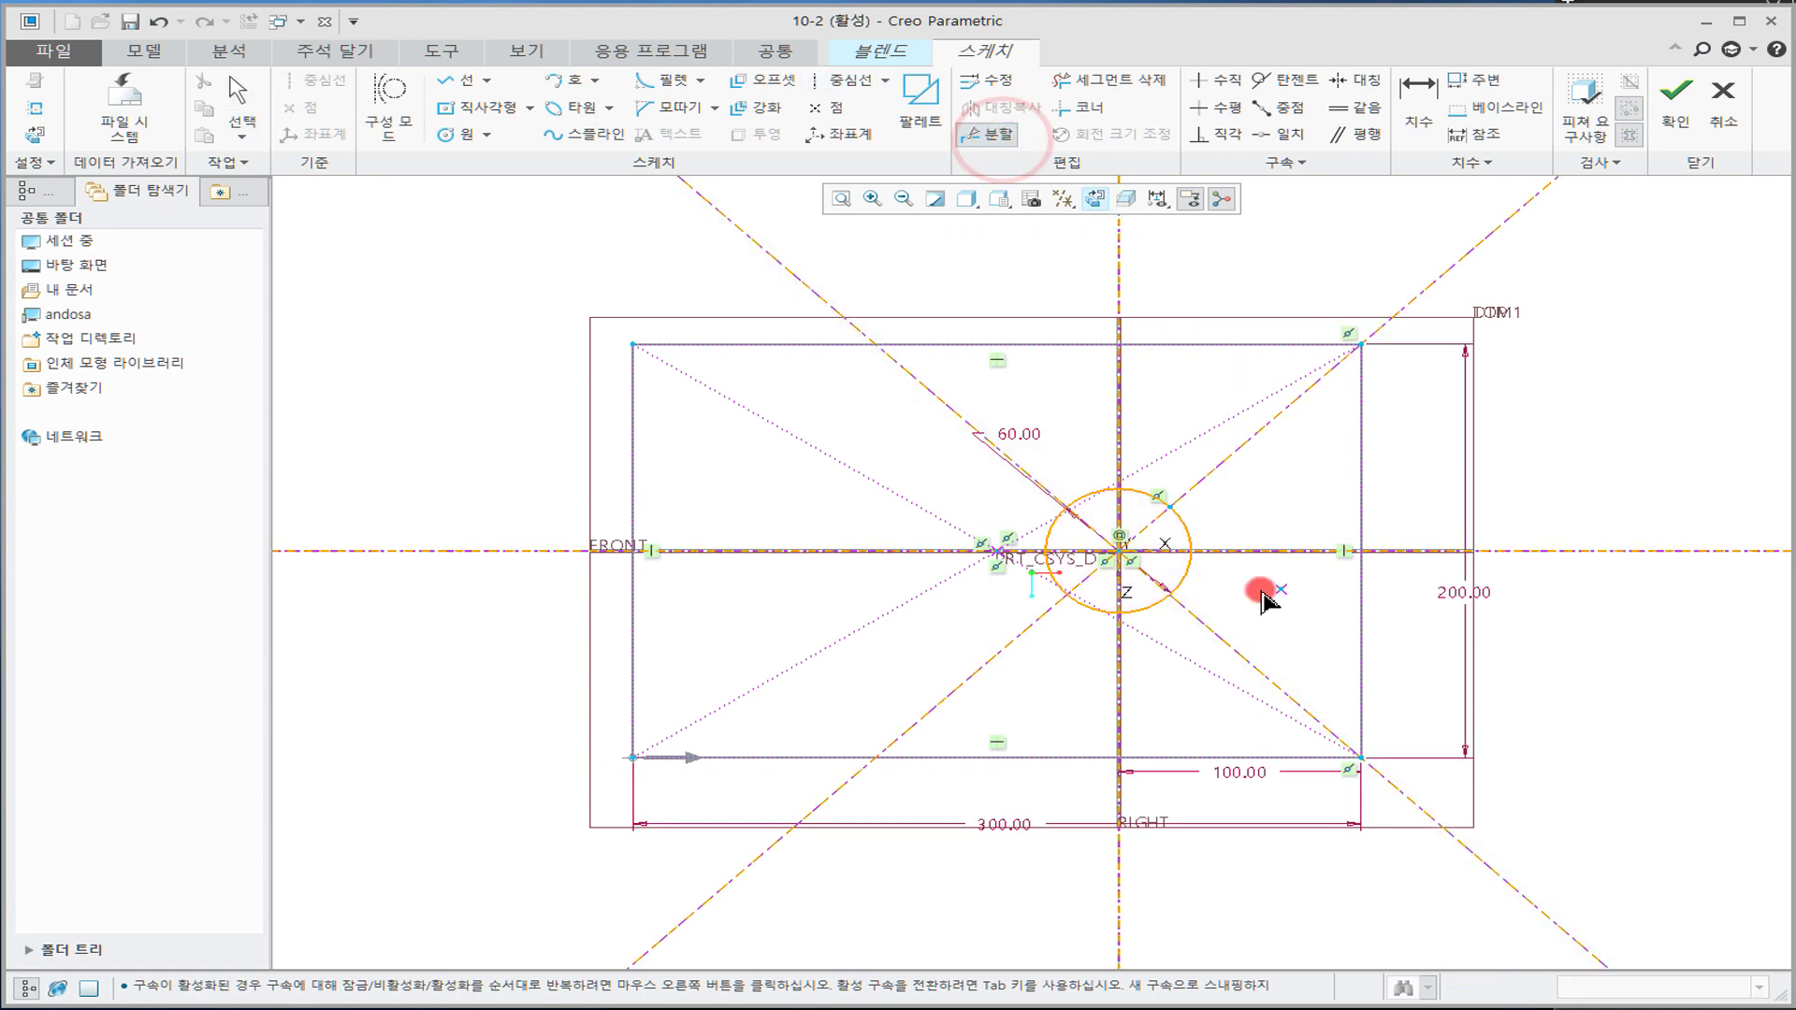
pyautogui.click(1171, 596)
pyautogui.middleClick(1253, 606)
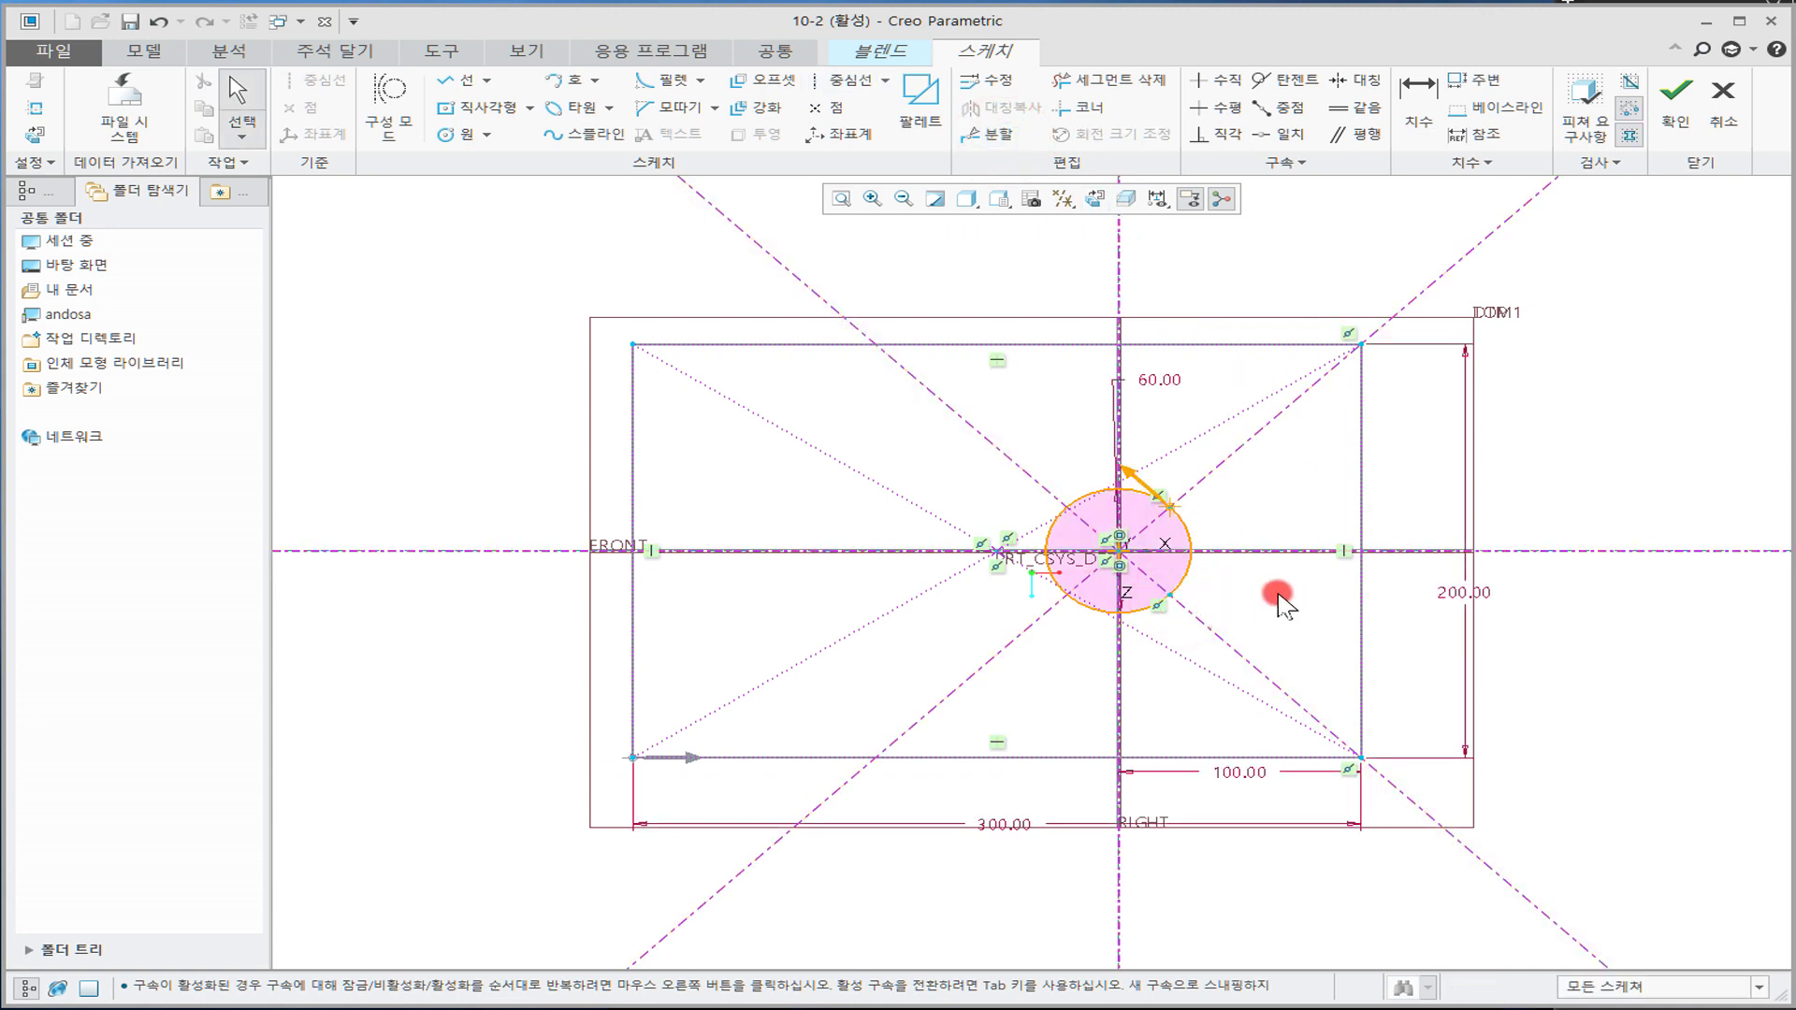
pyautogui.click(1185, 574)
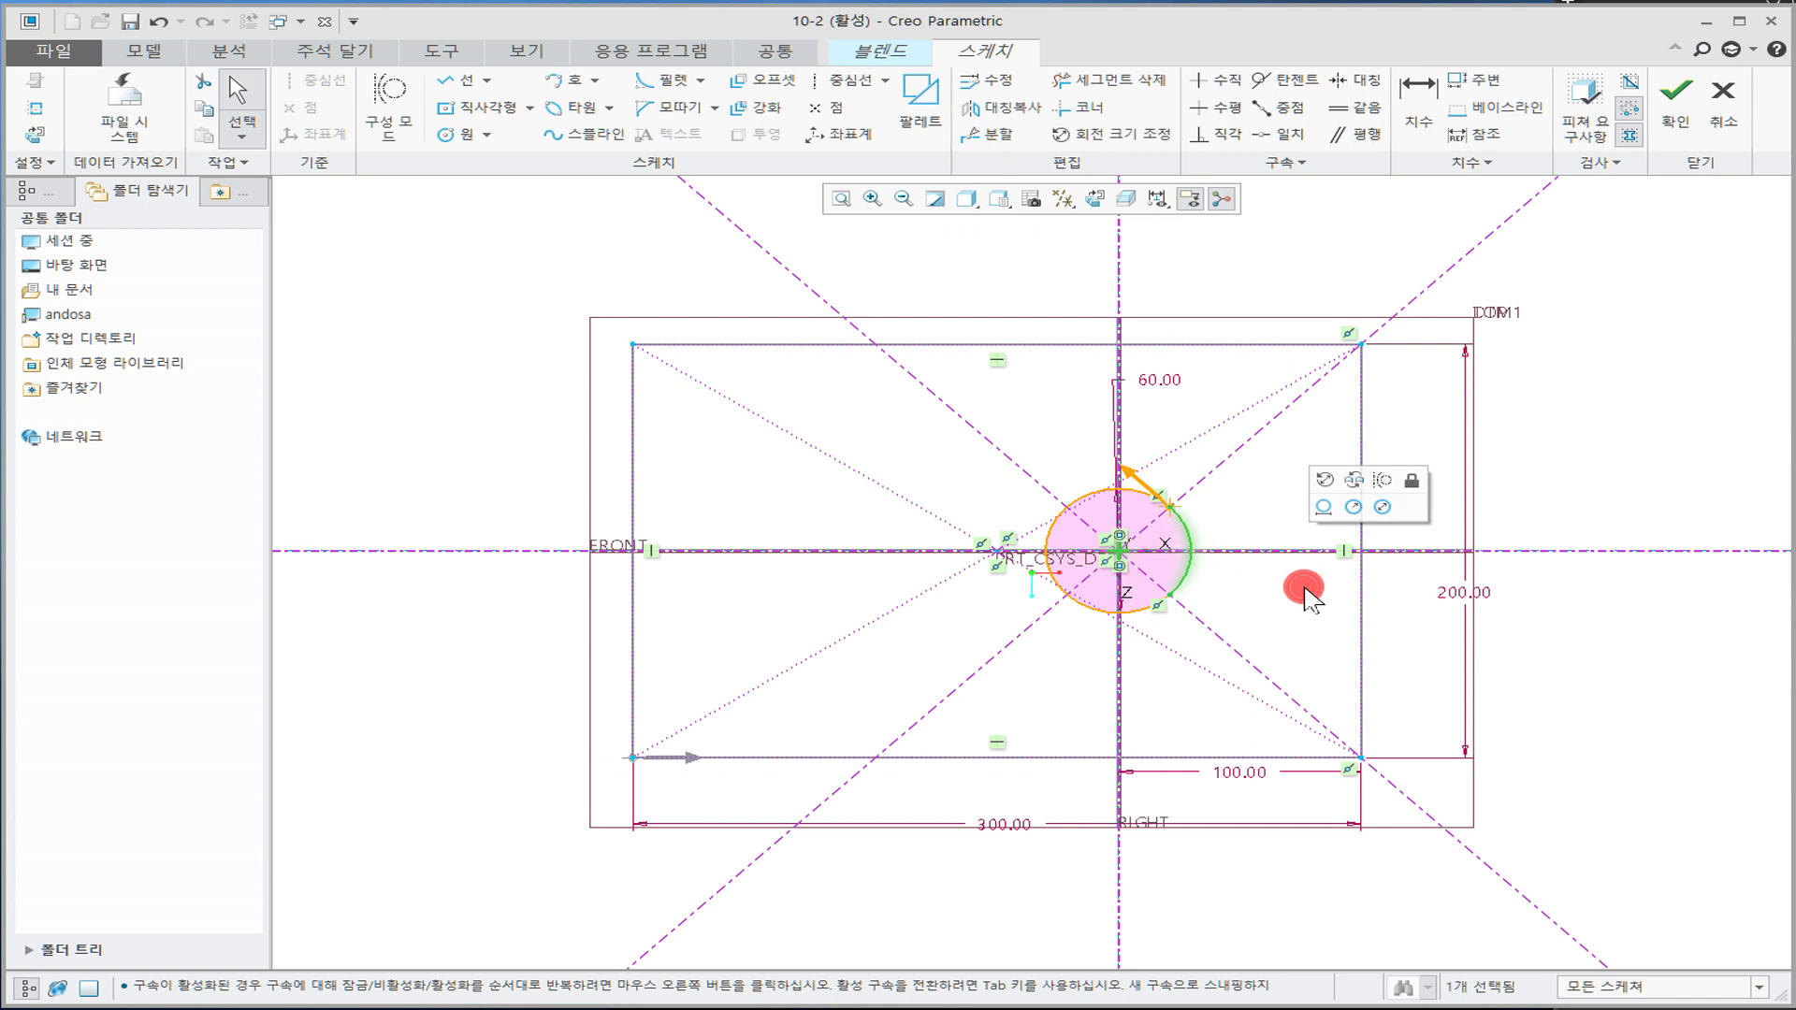
pyautogui.click(1302, 581)
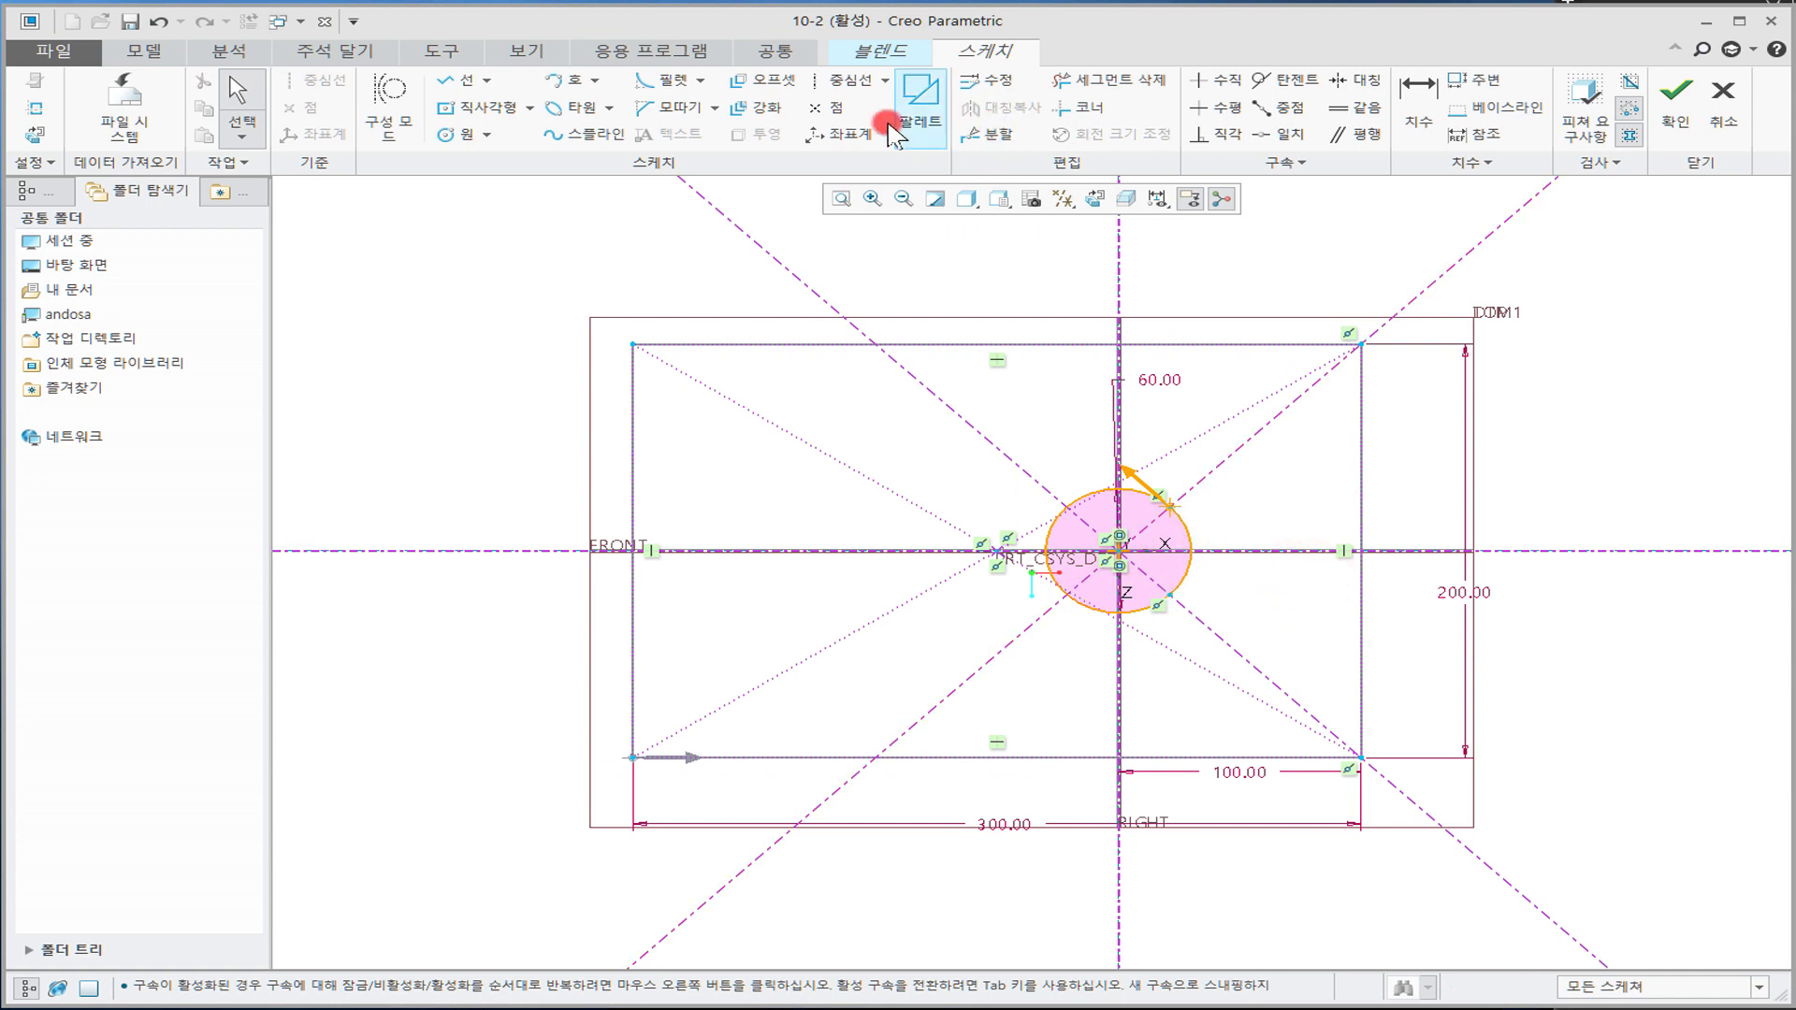
# Step: Add a centerline through the rectangle's lower -X corner and the circle's centre, and divide the circle at the crossing nearest that corner
pyautogui.click(835, 82)
pyautogui.click(633, 758)
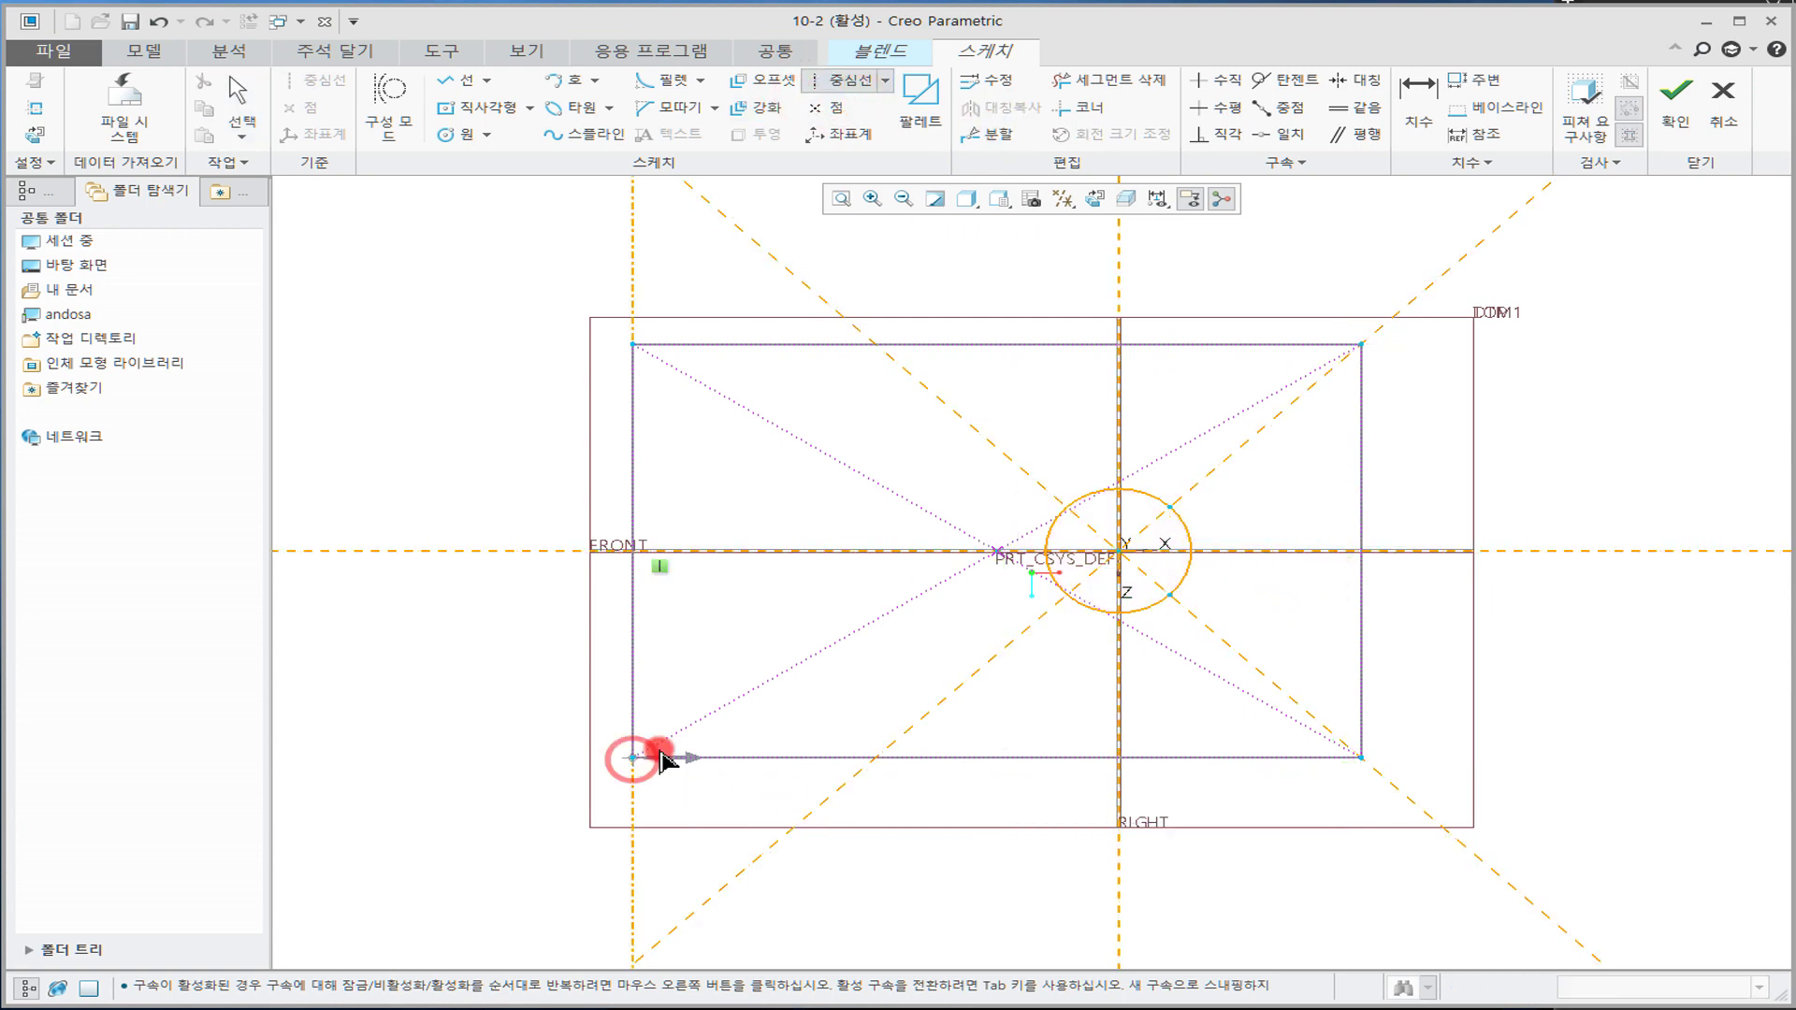
pyautogui.click(1118, 551)
pyautogui.middleClick(1017, 645)
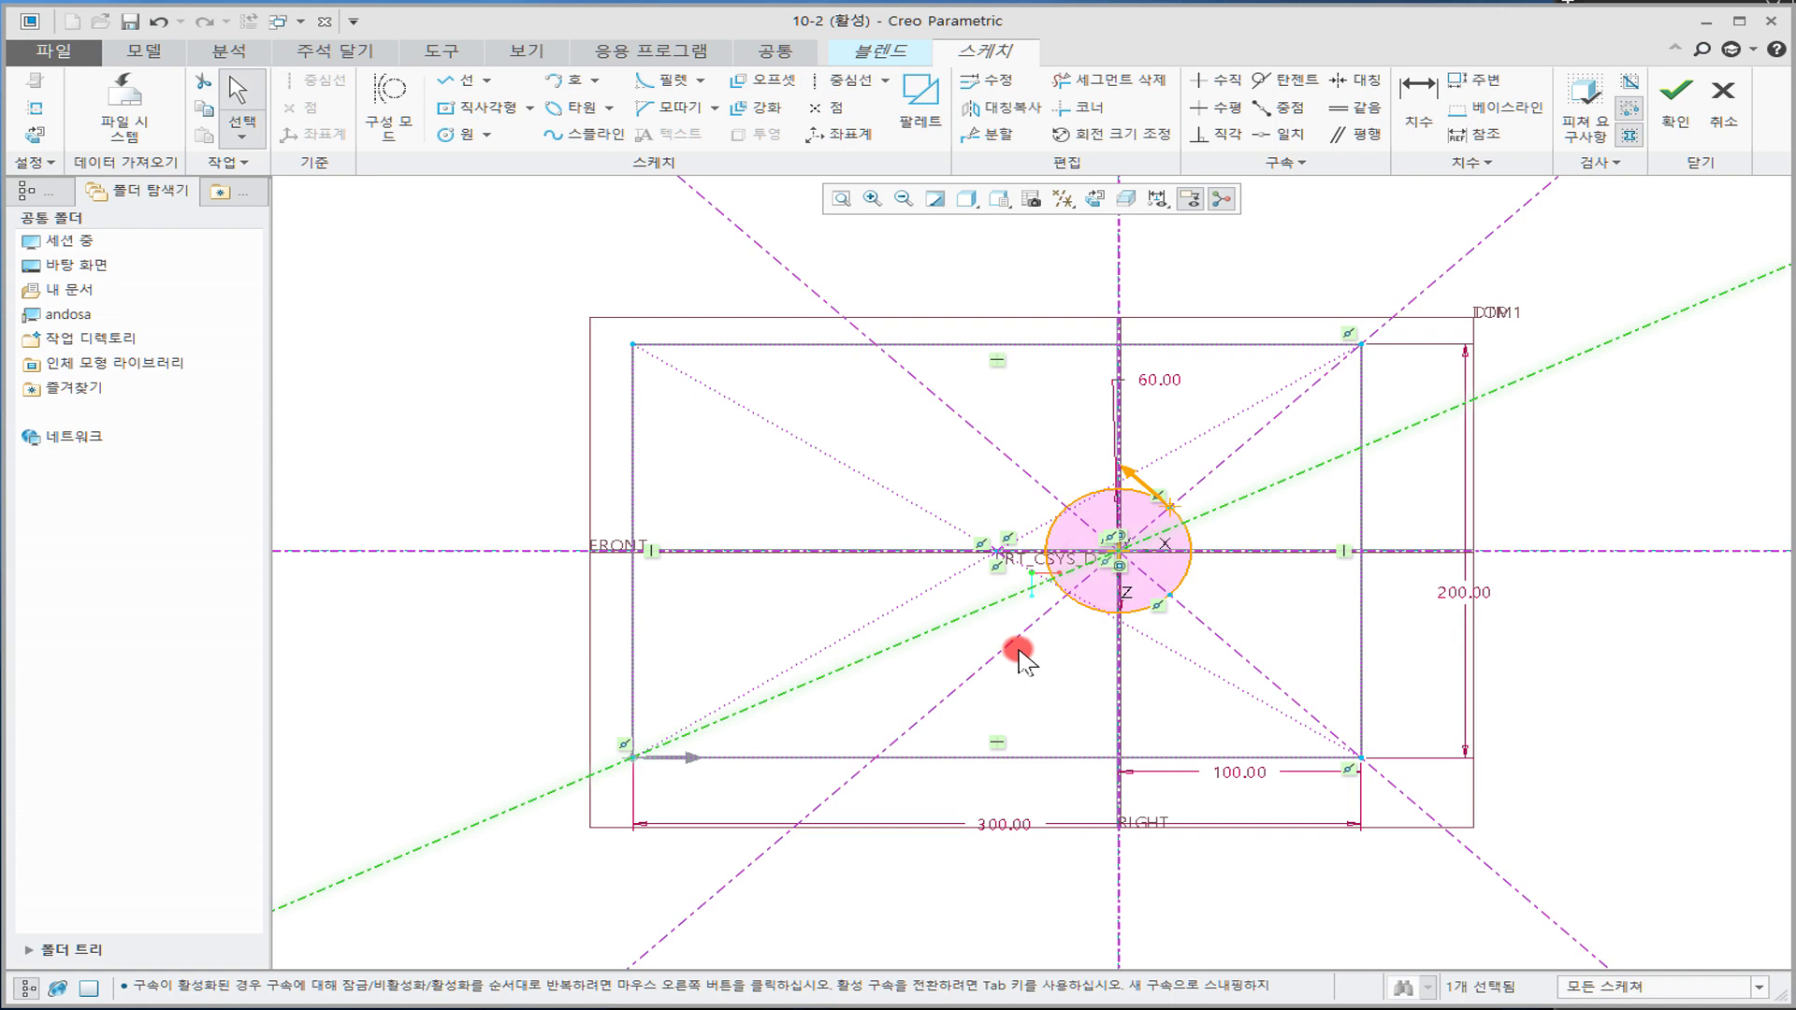
pyautogui.click(989, 134)
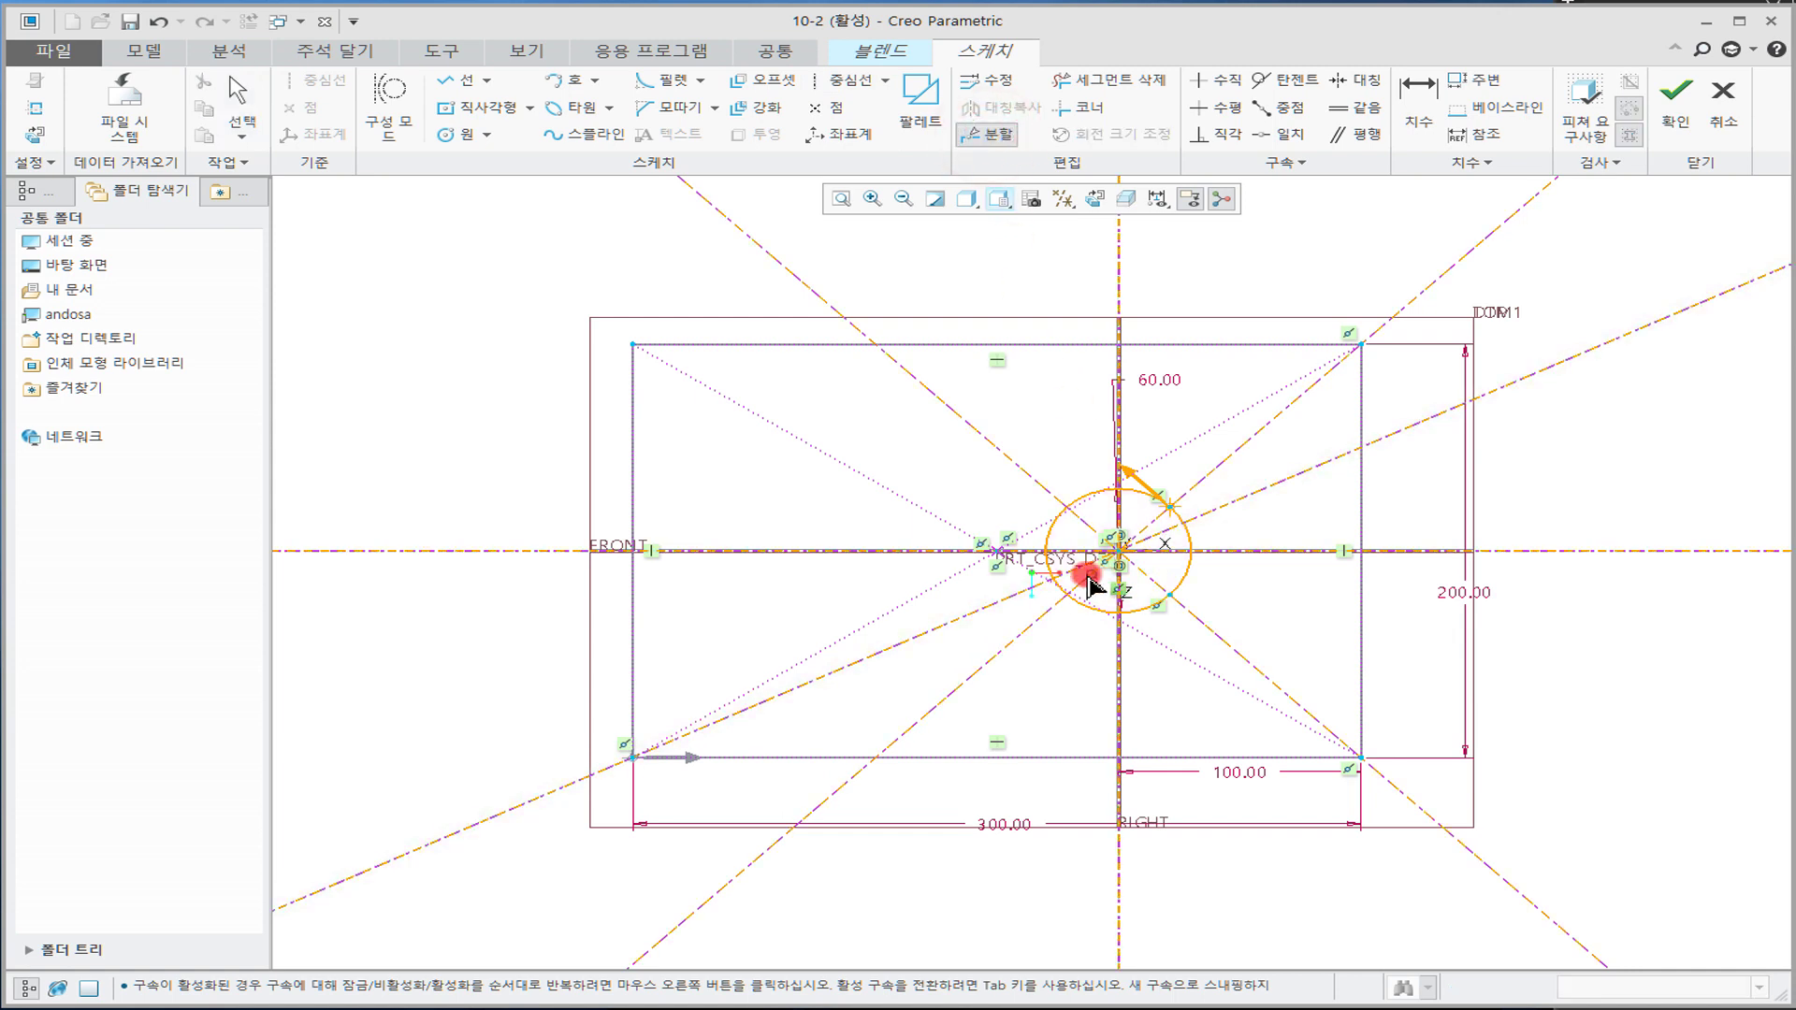
pyautogui.scroll(-5, 1059, 586)
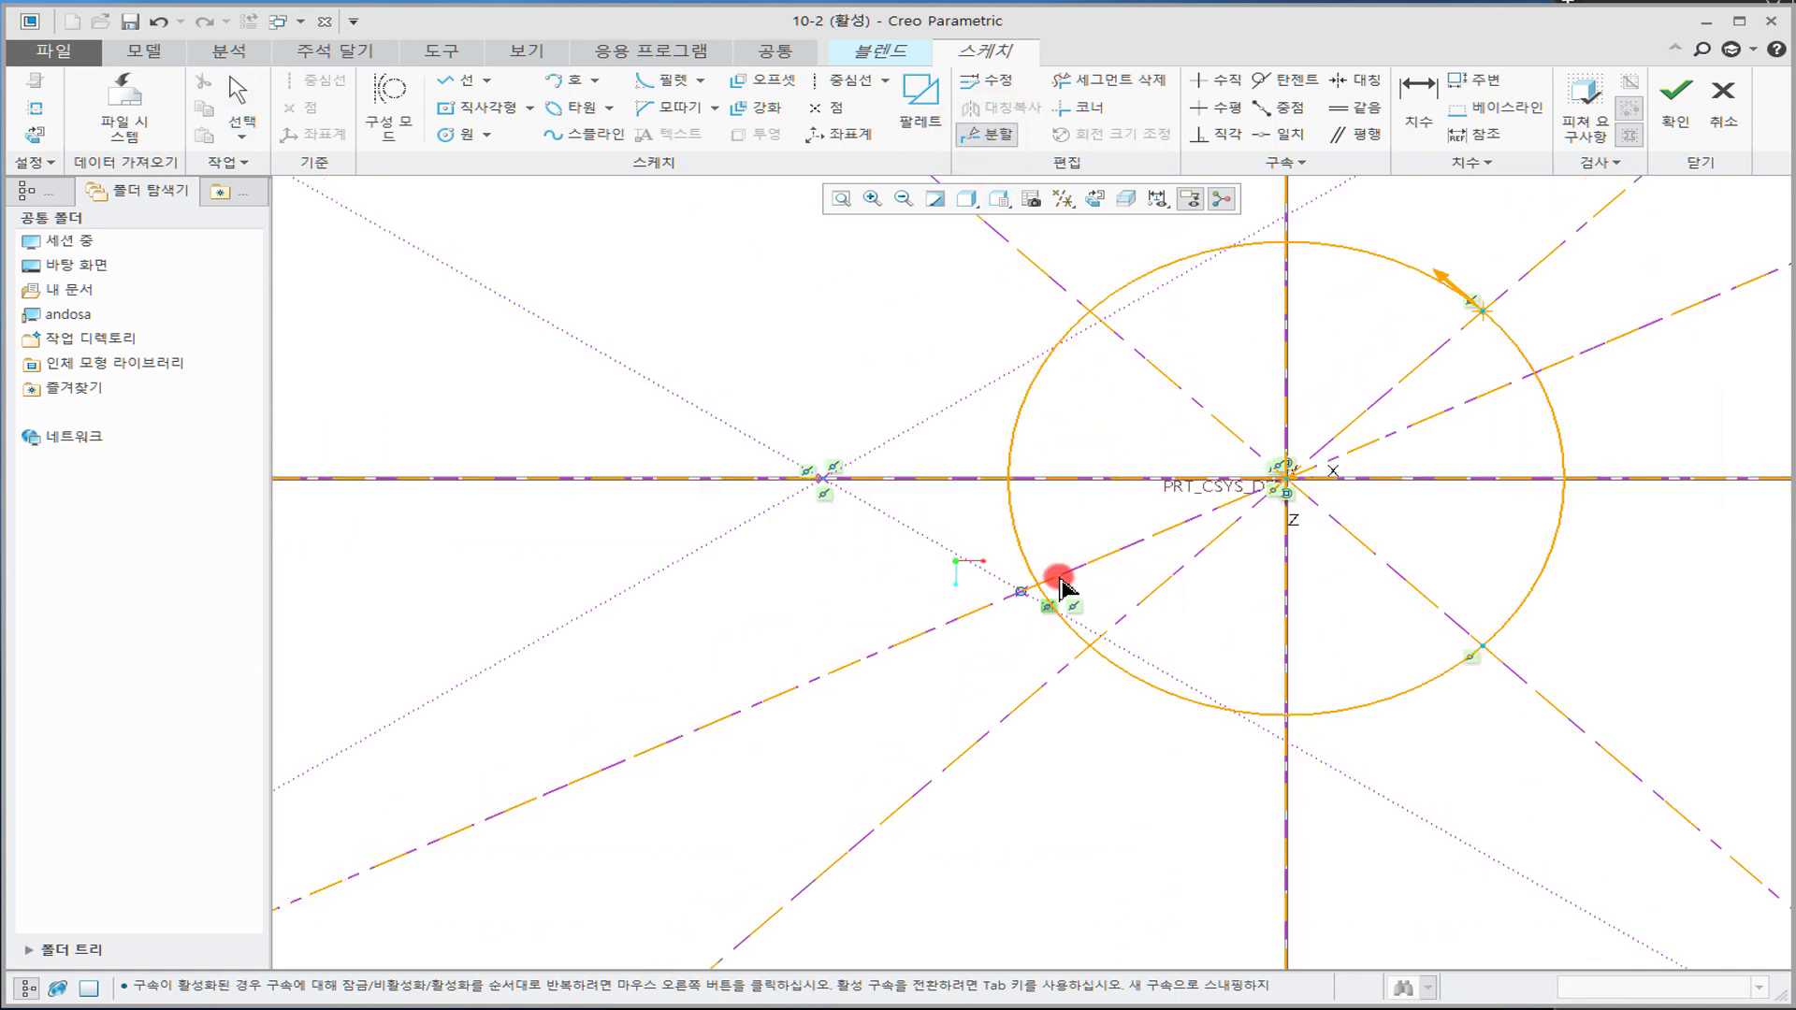
pyautogui.middleClick(1184, 590)
pyautogui.scroll(5, 1184, 590)
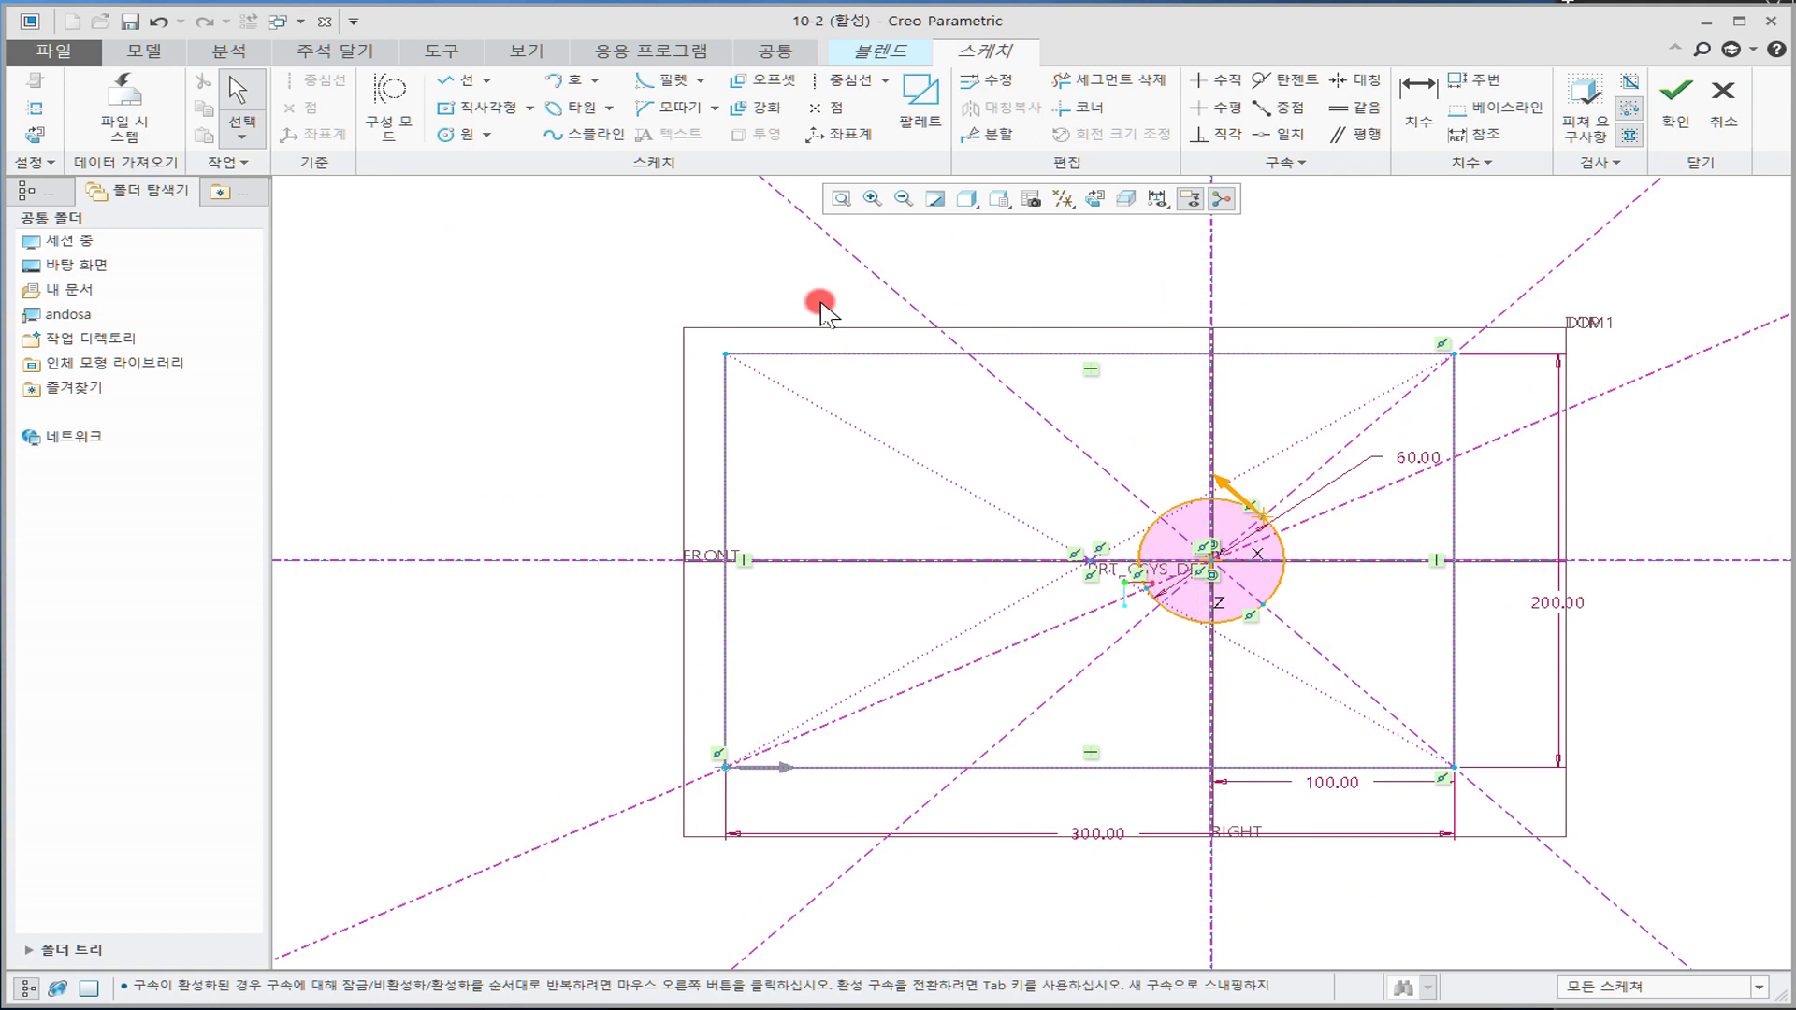
# Step: Add a centerline through the rectangle's upper -X corner and the circle's centre, and divide the circle at the crossing nearest that corner
pyautogui.click(823, 80)
pyautogui.click(726, 359)
pyautogui.click(1174, 547)
pyautogui.middleClick(1154, 502)
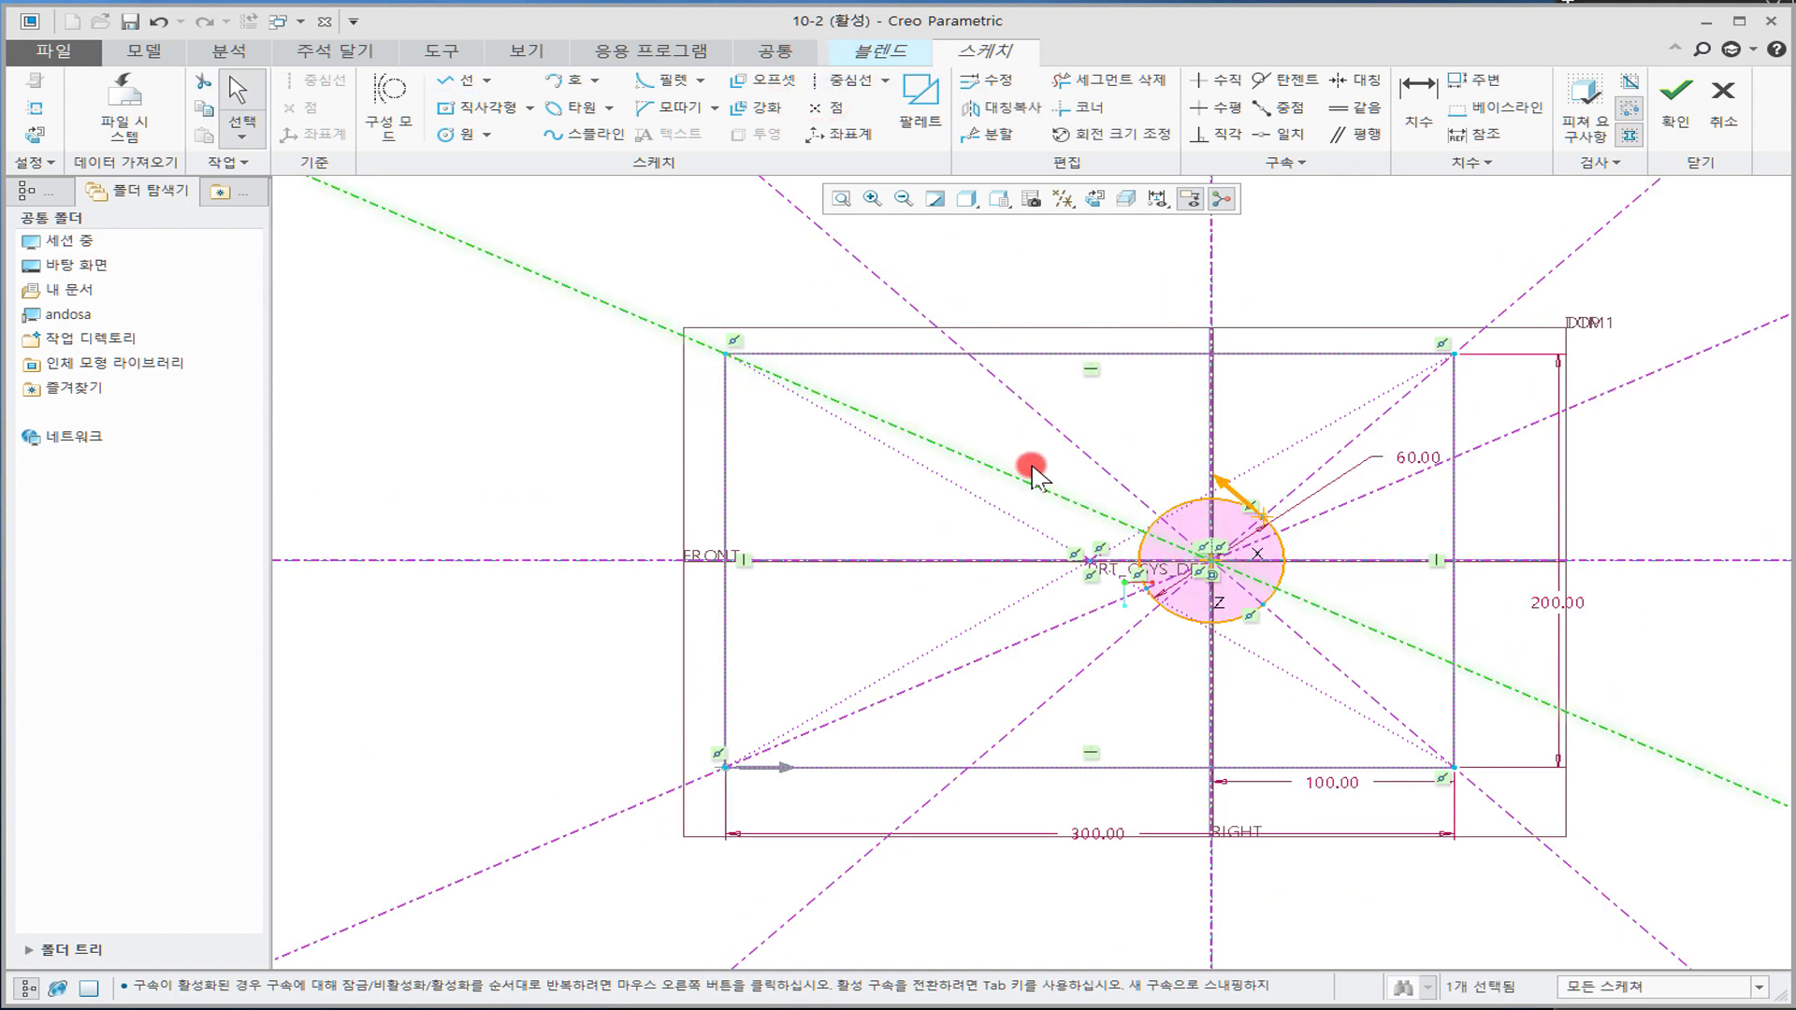
pyautogui.scroll(-3, 1035, 477)
pyautogui.scroll(-1, 1055, 481)
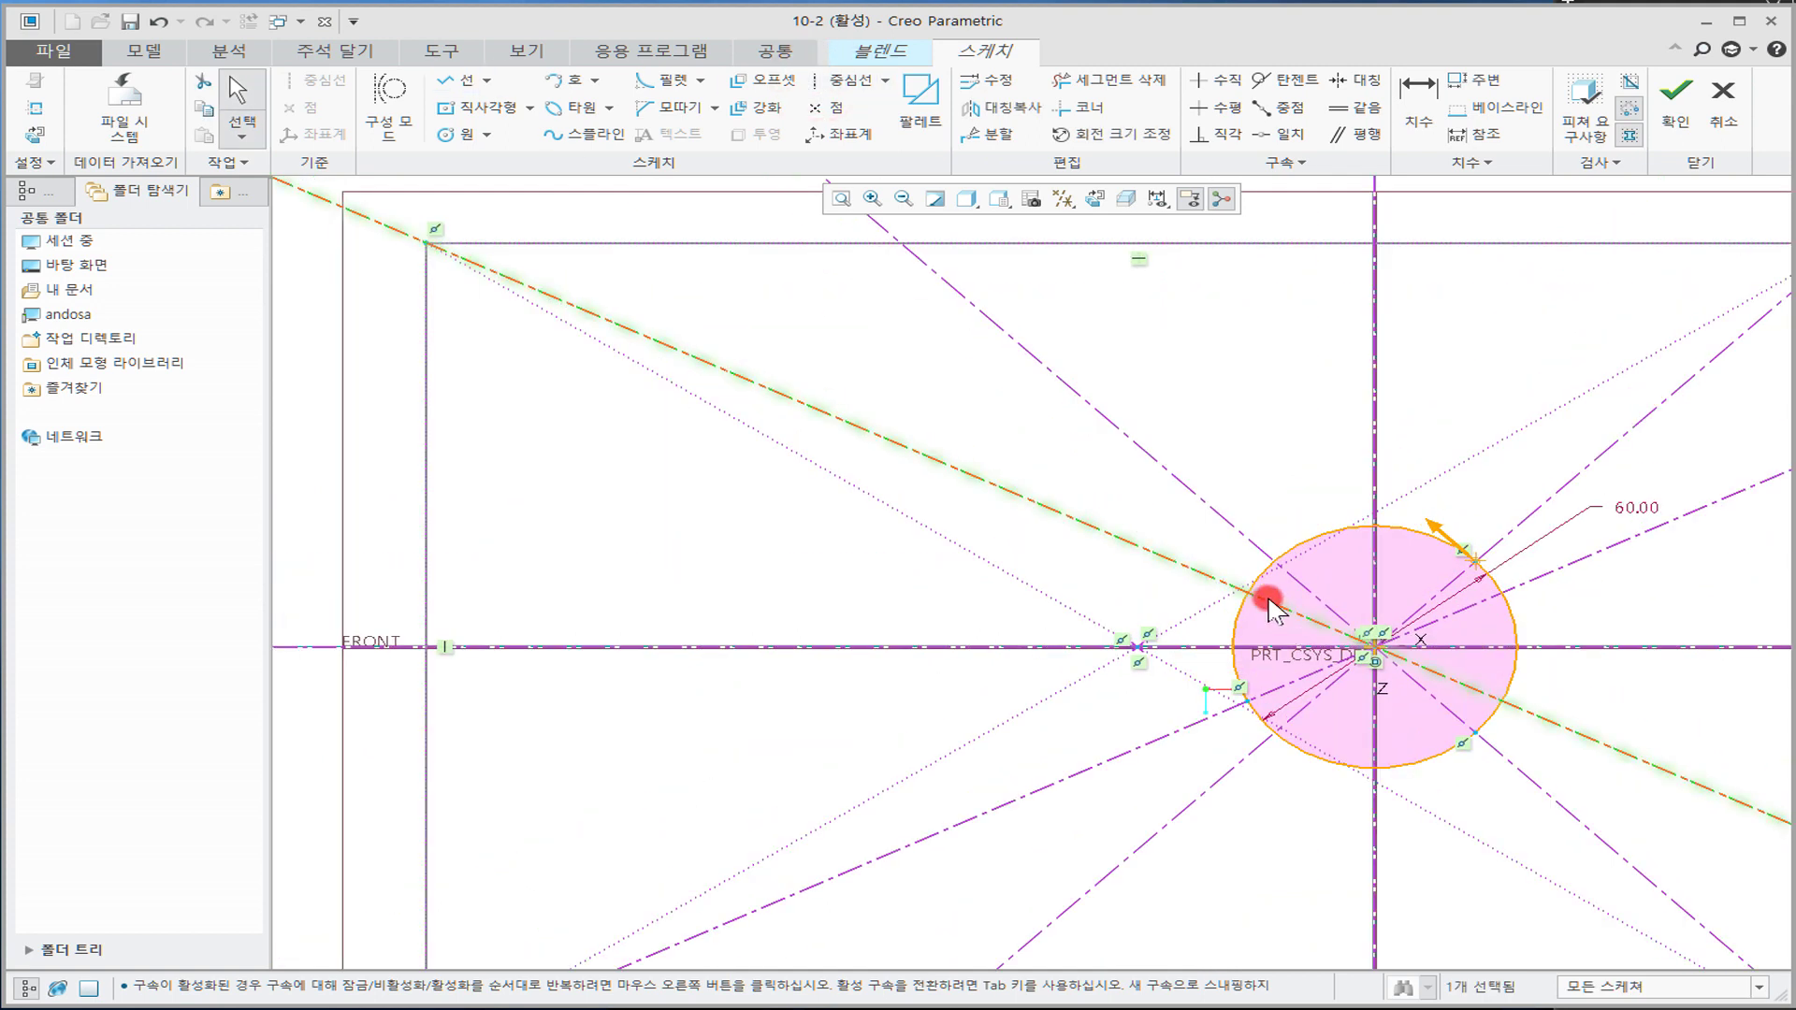
pyautogui.click(982, 140)
pyautogui.click(1248, 592)
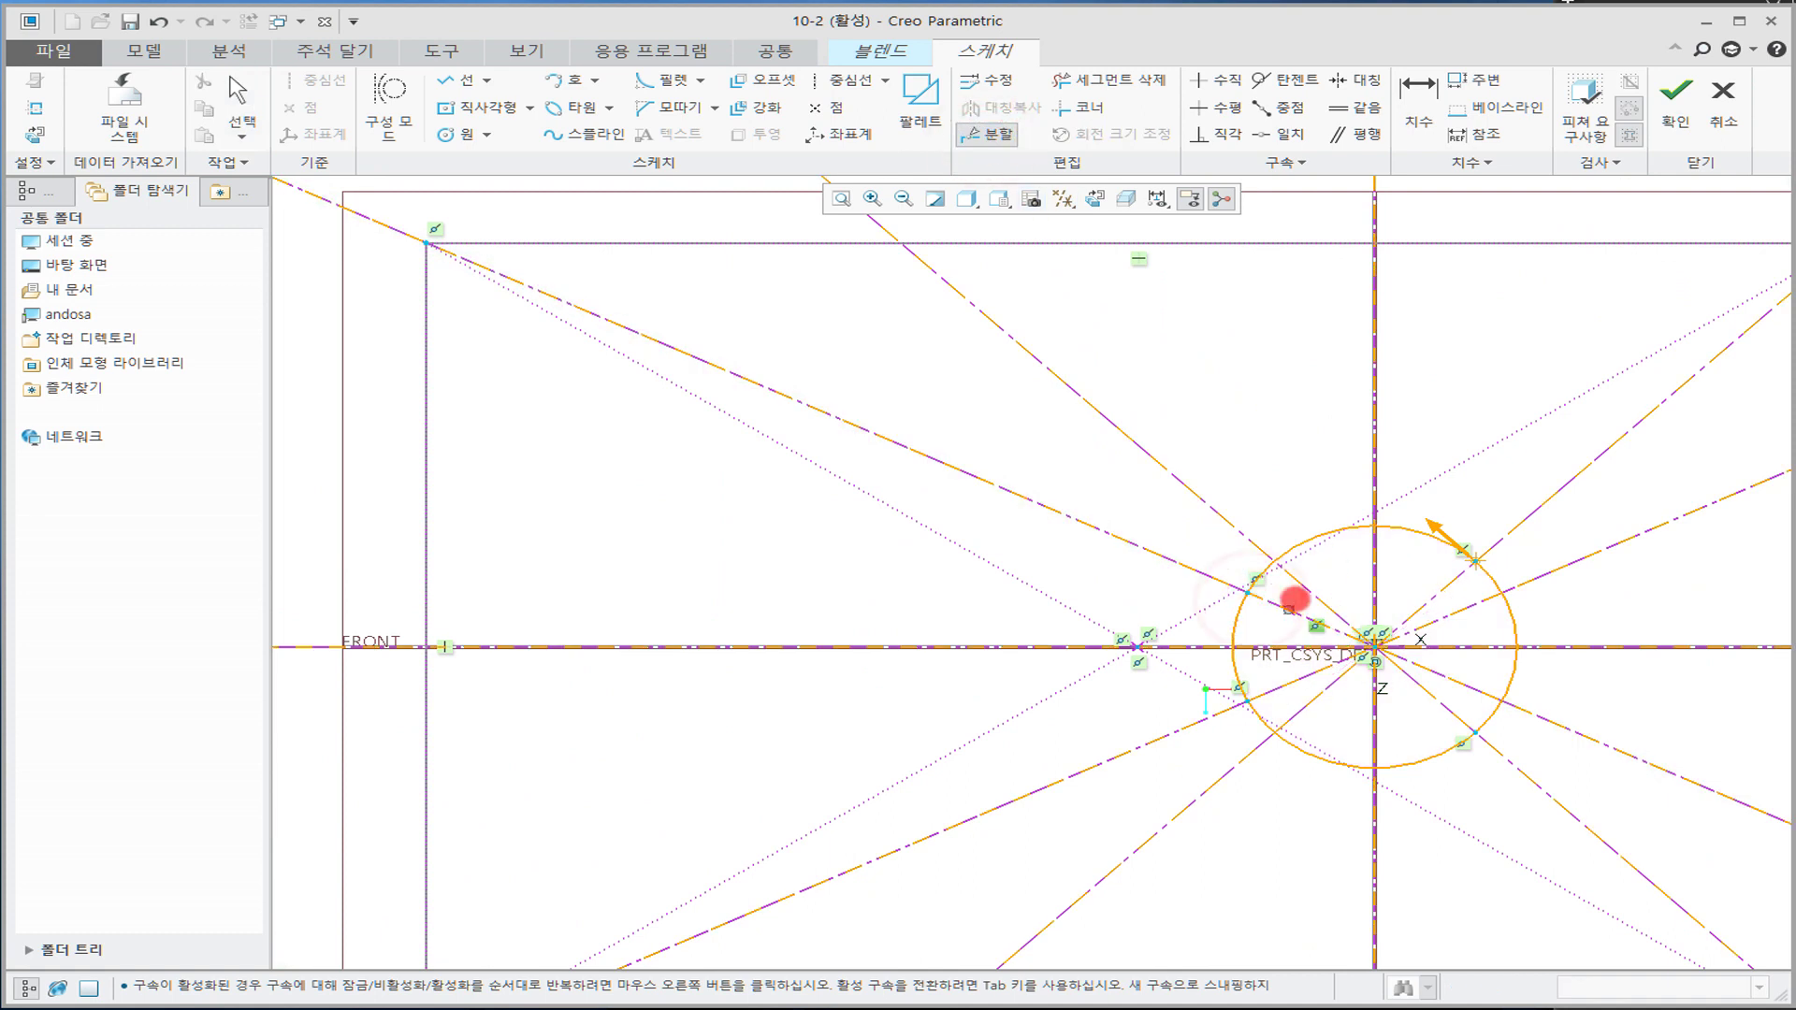
pyautogui.middleClick(1295, 599)
pyautogui.scroll(3, 1298, 606)
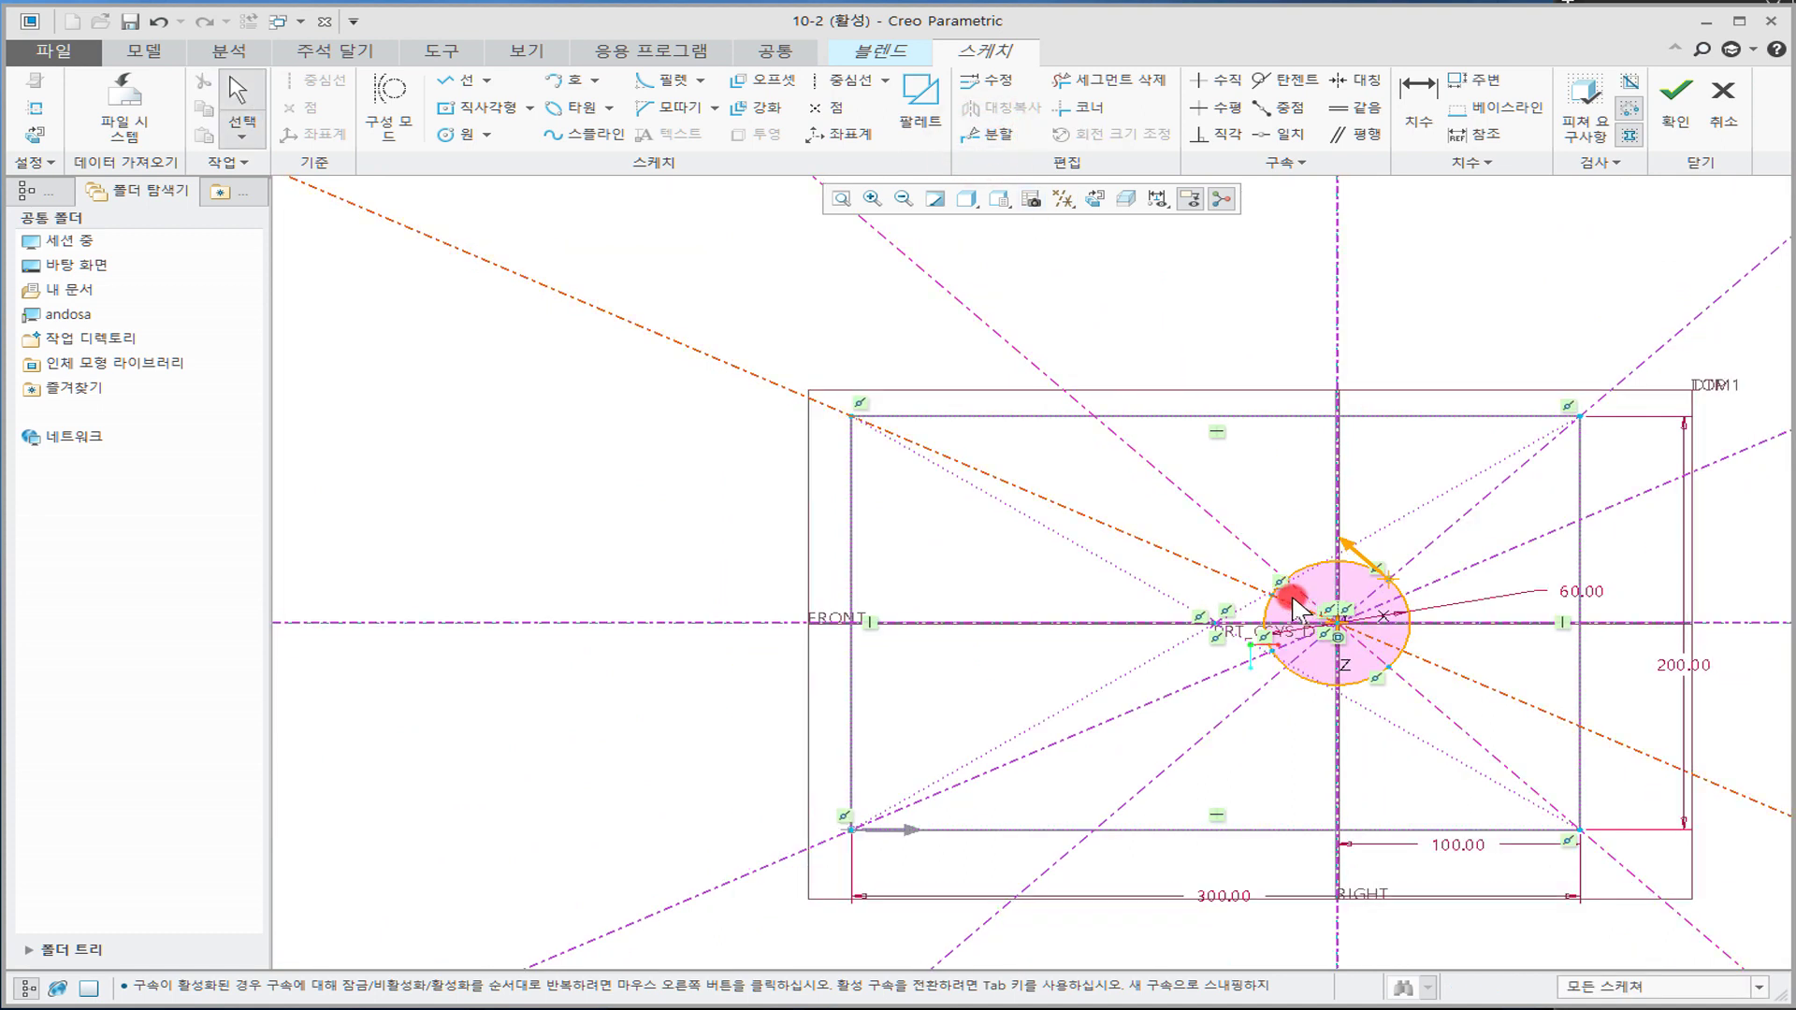
pyautogui.keyDown('shift'); pyautogui.moveTo(1094, 506); pyautogui.dragTo(844, 418, button='middle'); pyautogui.keyUp('shift')
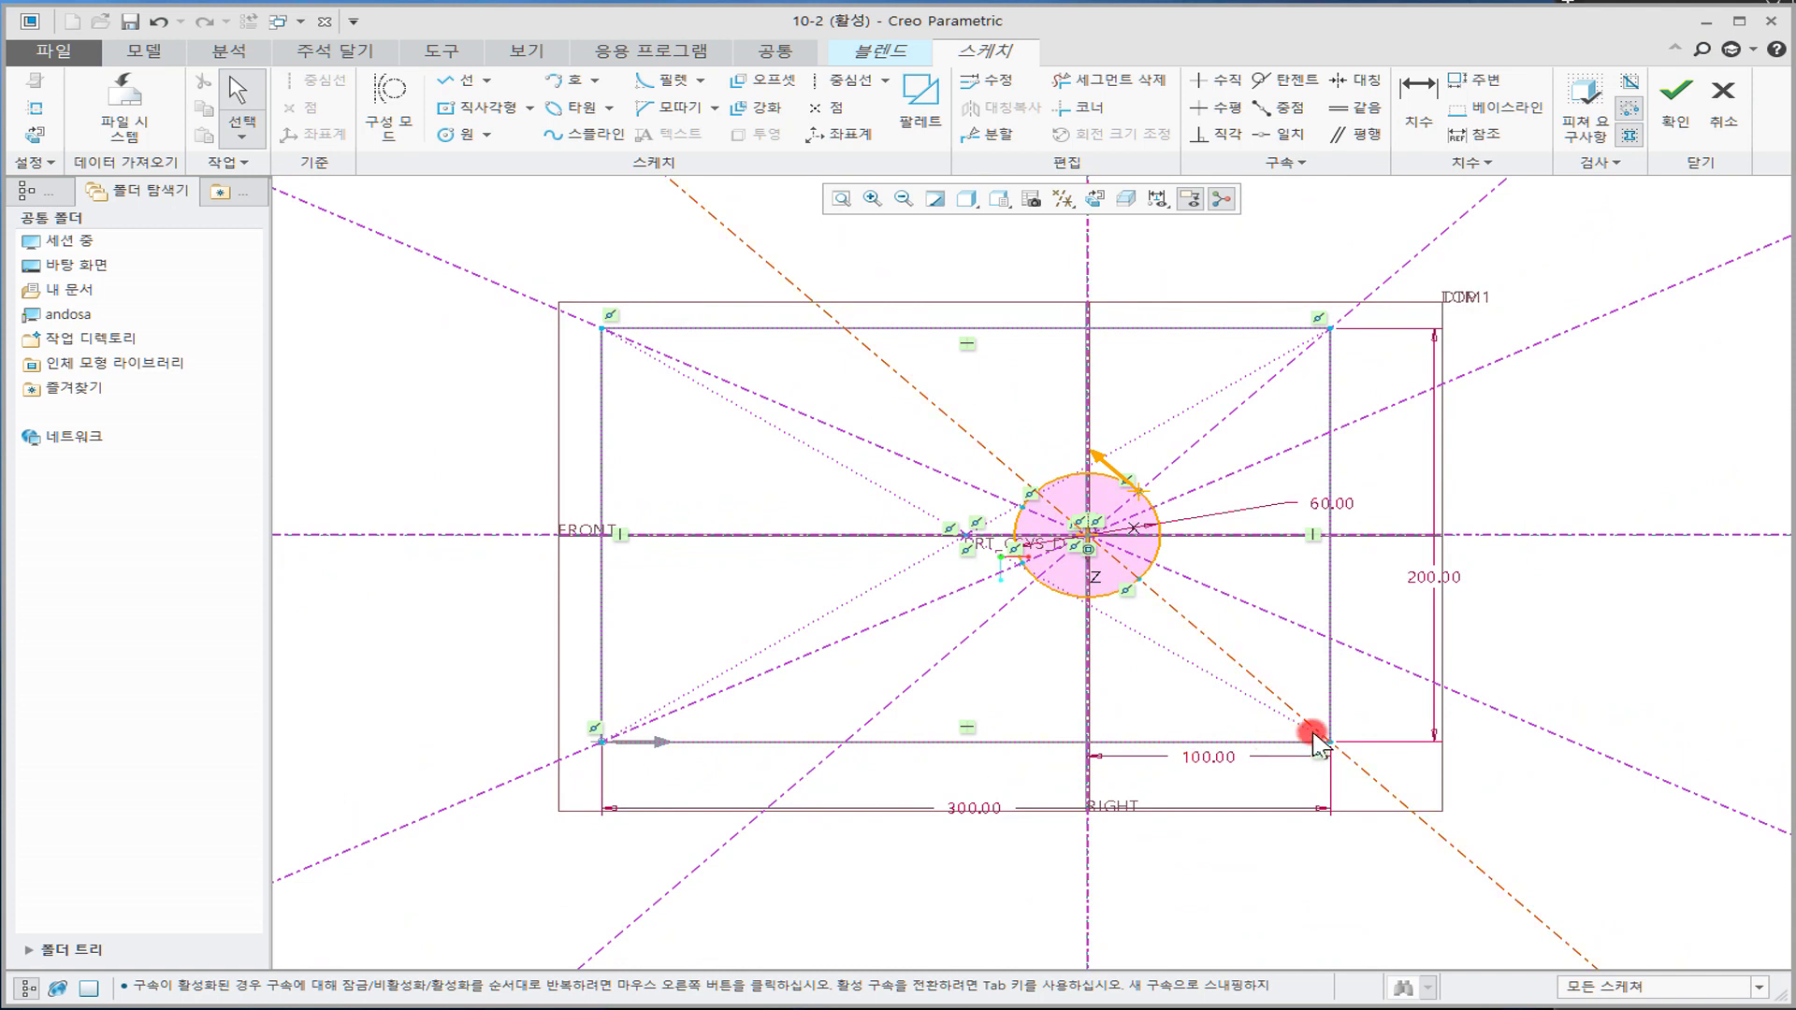
pyautogui.moveTo(1314, 727)
pyautogui.mouseDown()
pyautogui.moveTo(1199, 608)
pyautogui.moveTo(1127, 587)
pyautogui.mouseUp()
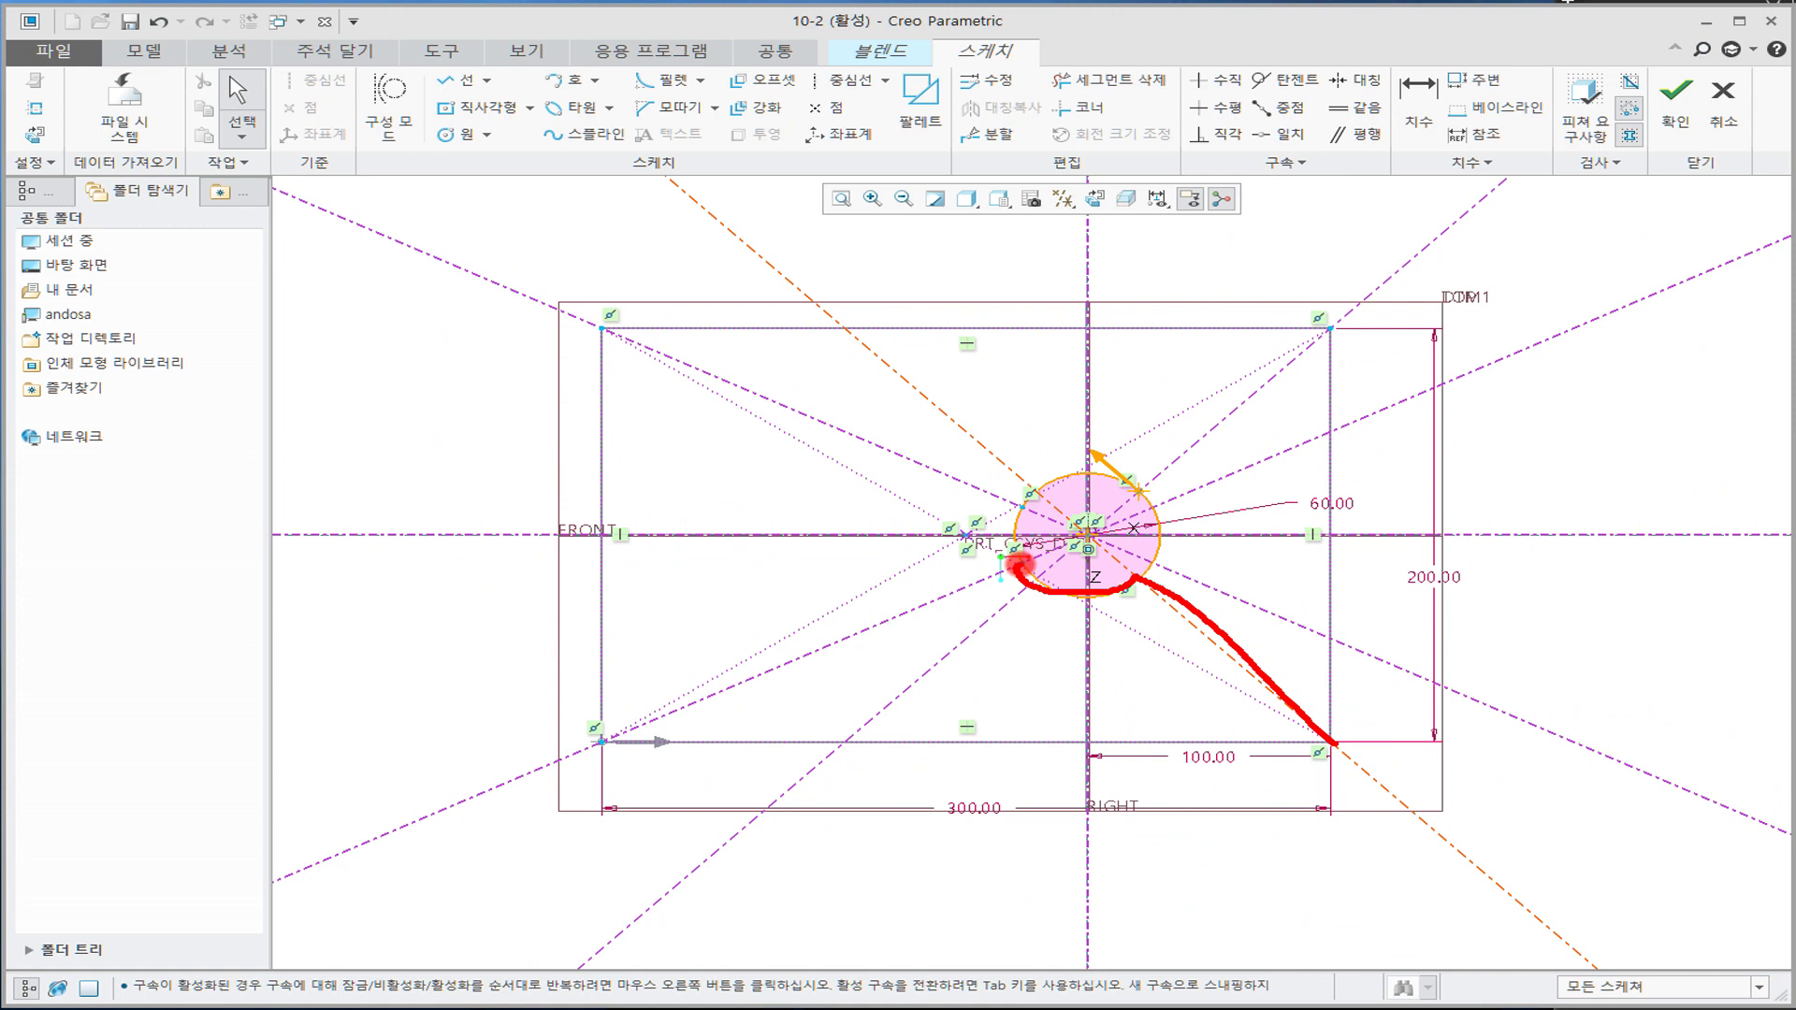
pyautogui.moveTo(1018, 564); pyautogui.dragTo(603, 723)
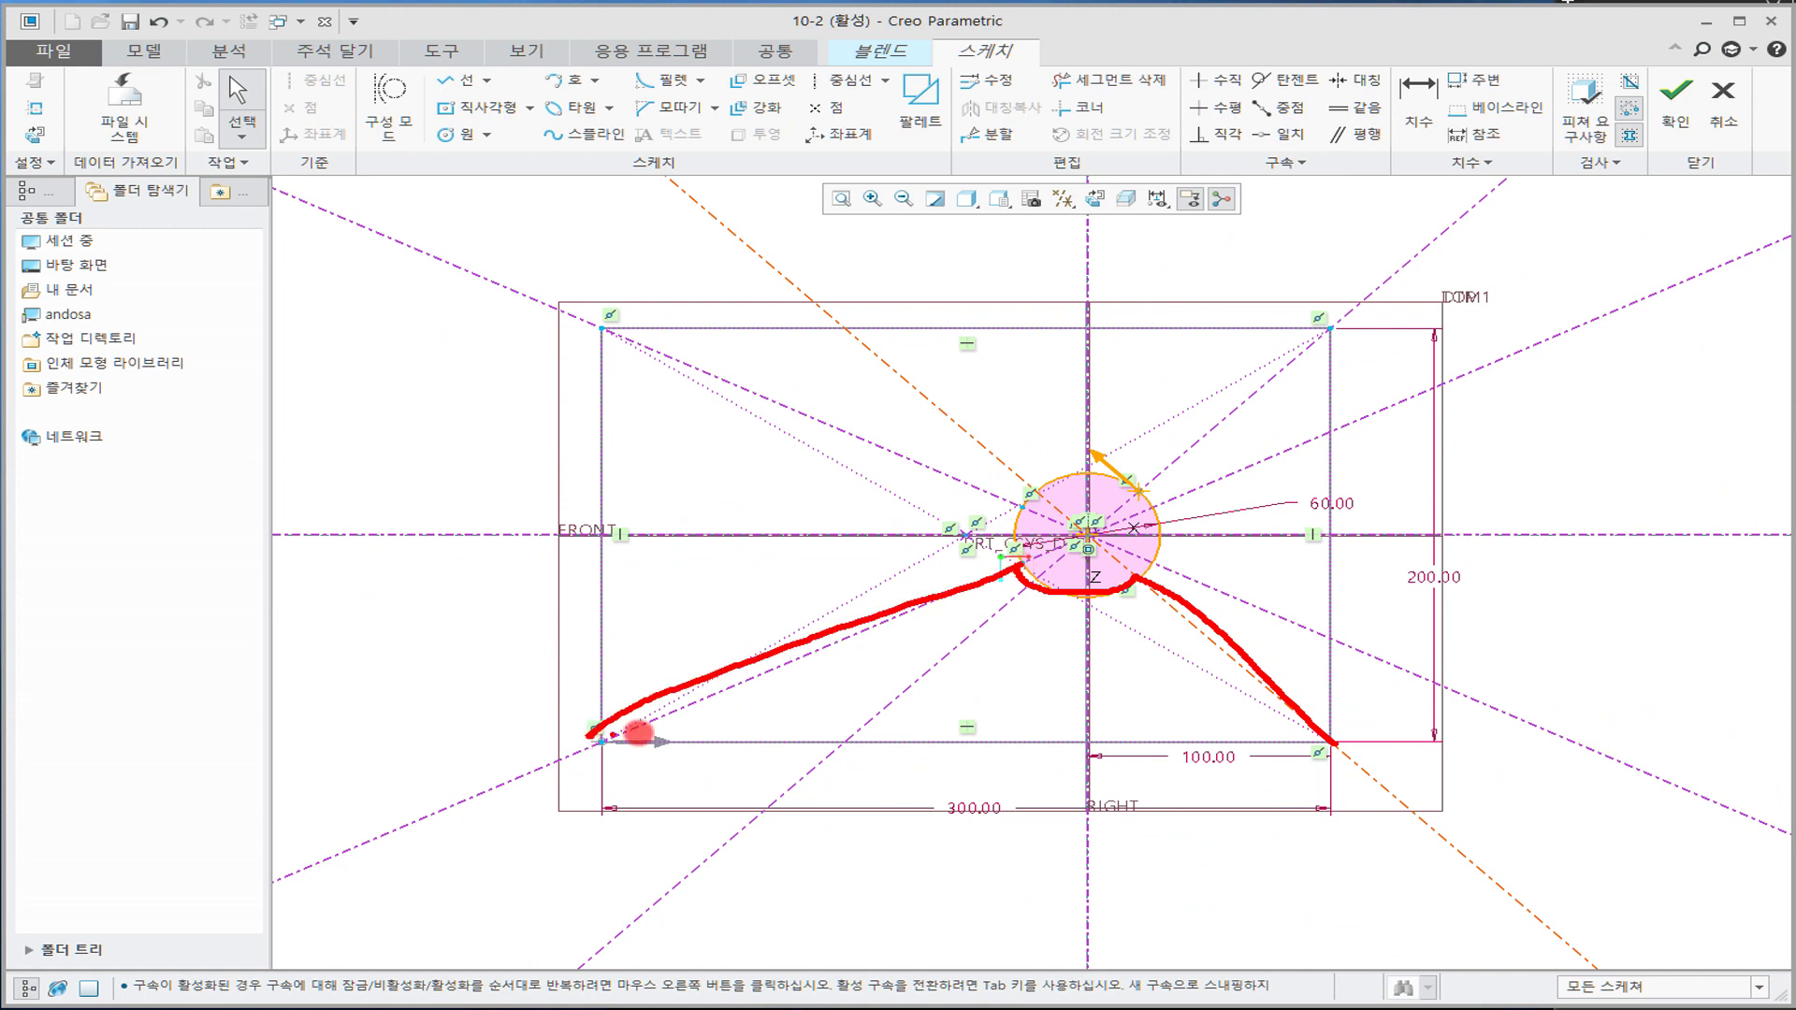
pyautogui.moveTo(1327, 334); pyautogui.dragTo(1155, 495)
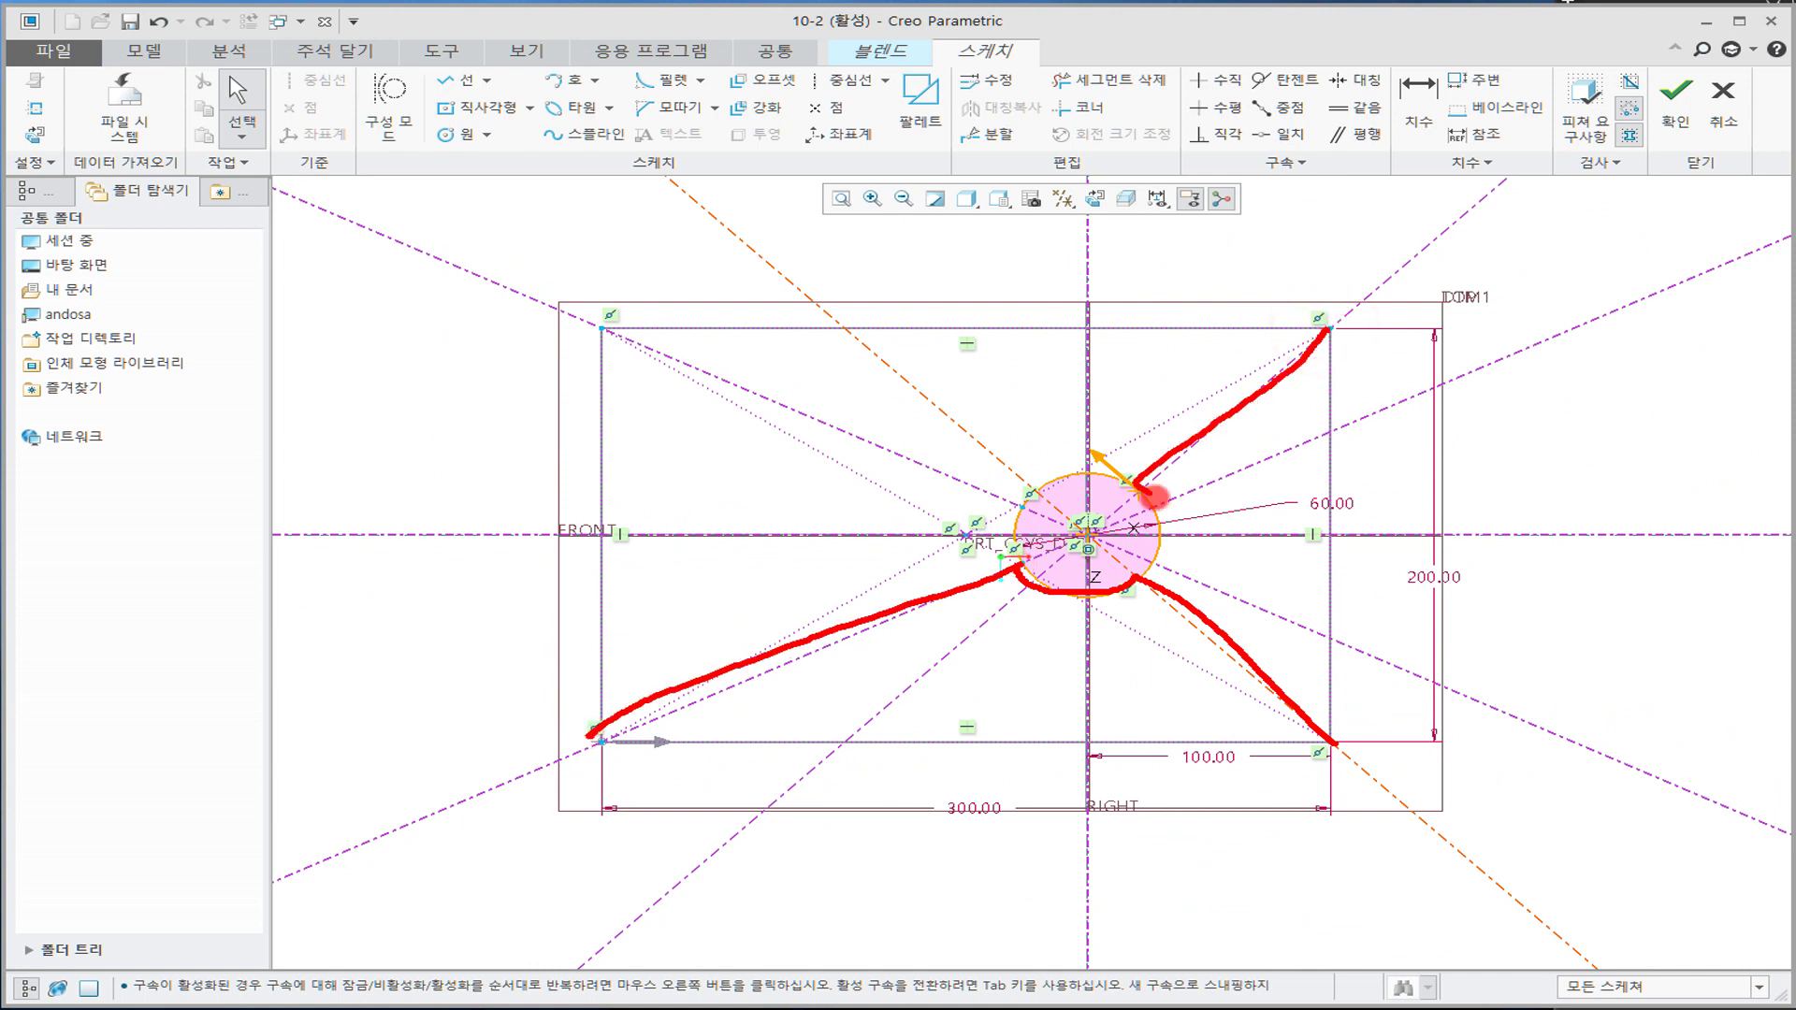
pyautogui.moveTo(1154, 566)
pyautogui.mouseDown()
pyautogui.moveTo(1377, 730)
pyautogui.moveTo(1364, 414)
pyautogui.mouseUp()
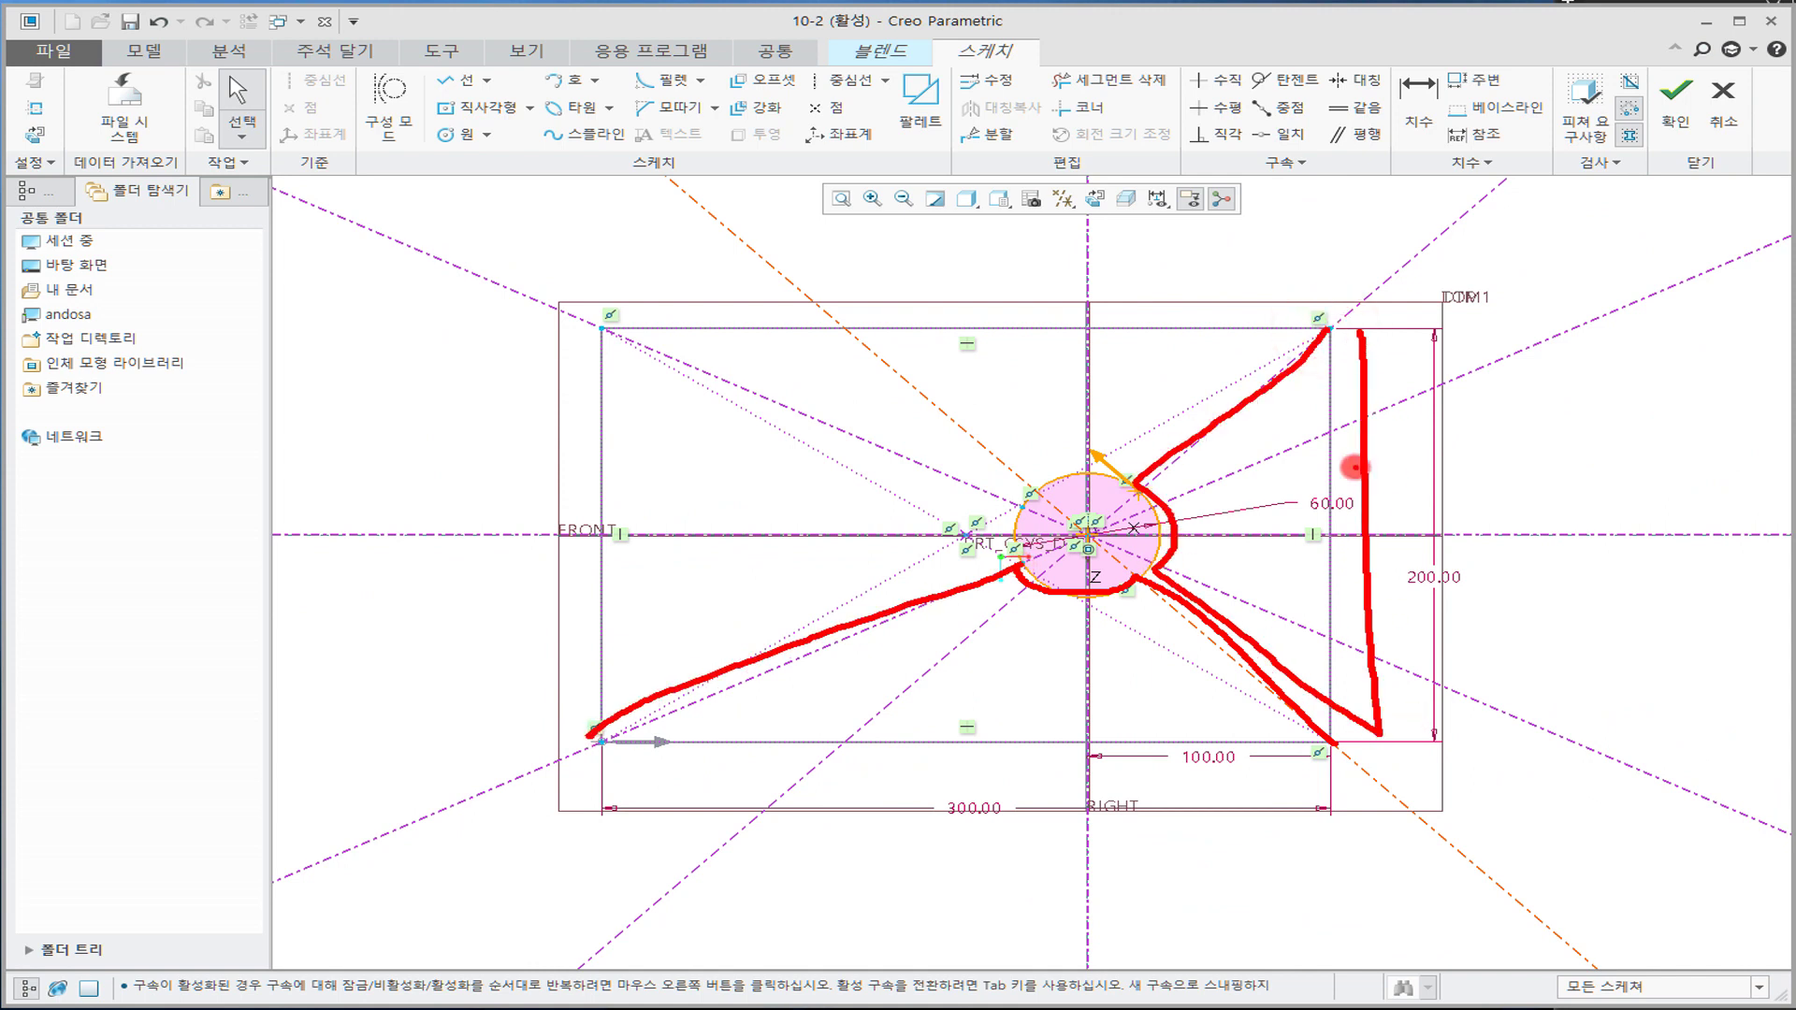
pyautogui.press('Escape')
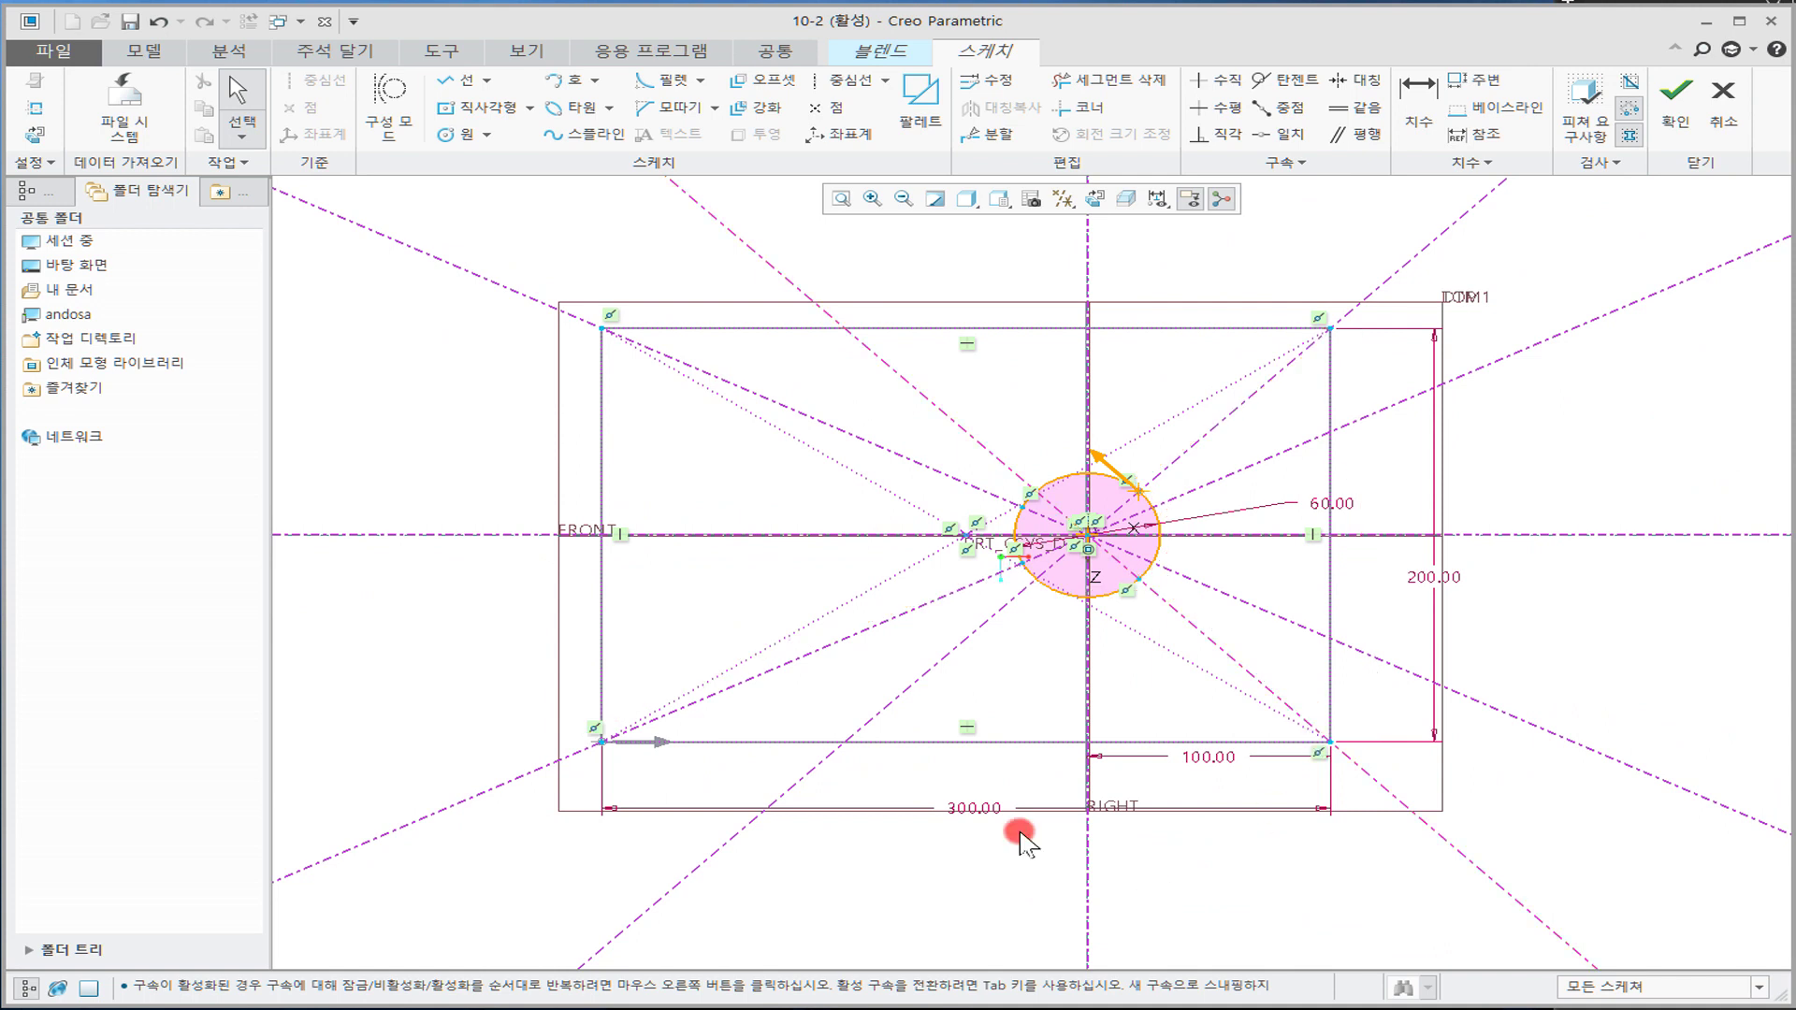
# Step: Select the upper, -X, lower and +X arcs of the divided circle one by one to check the divisions
pyautogui.scroll(5, 1033, 582)
pyautogui.scroll(-5, 1029, 577)
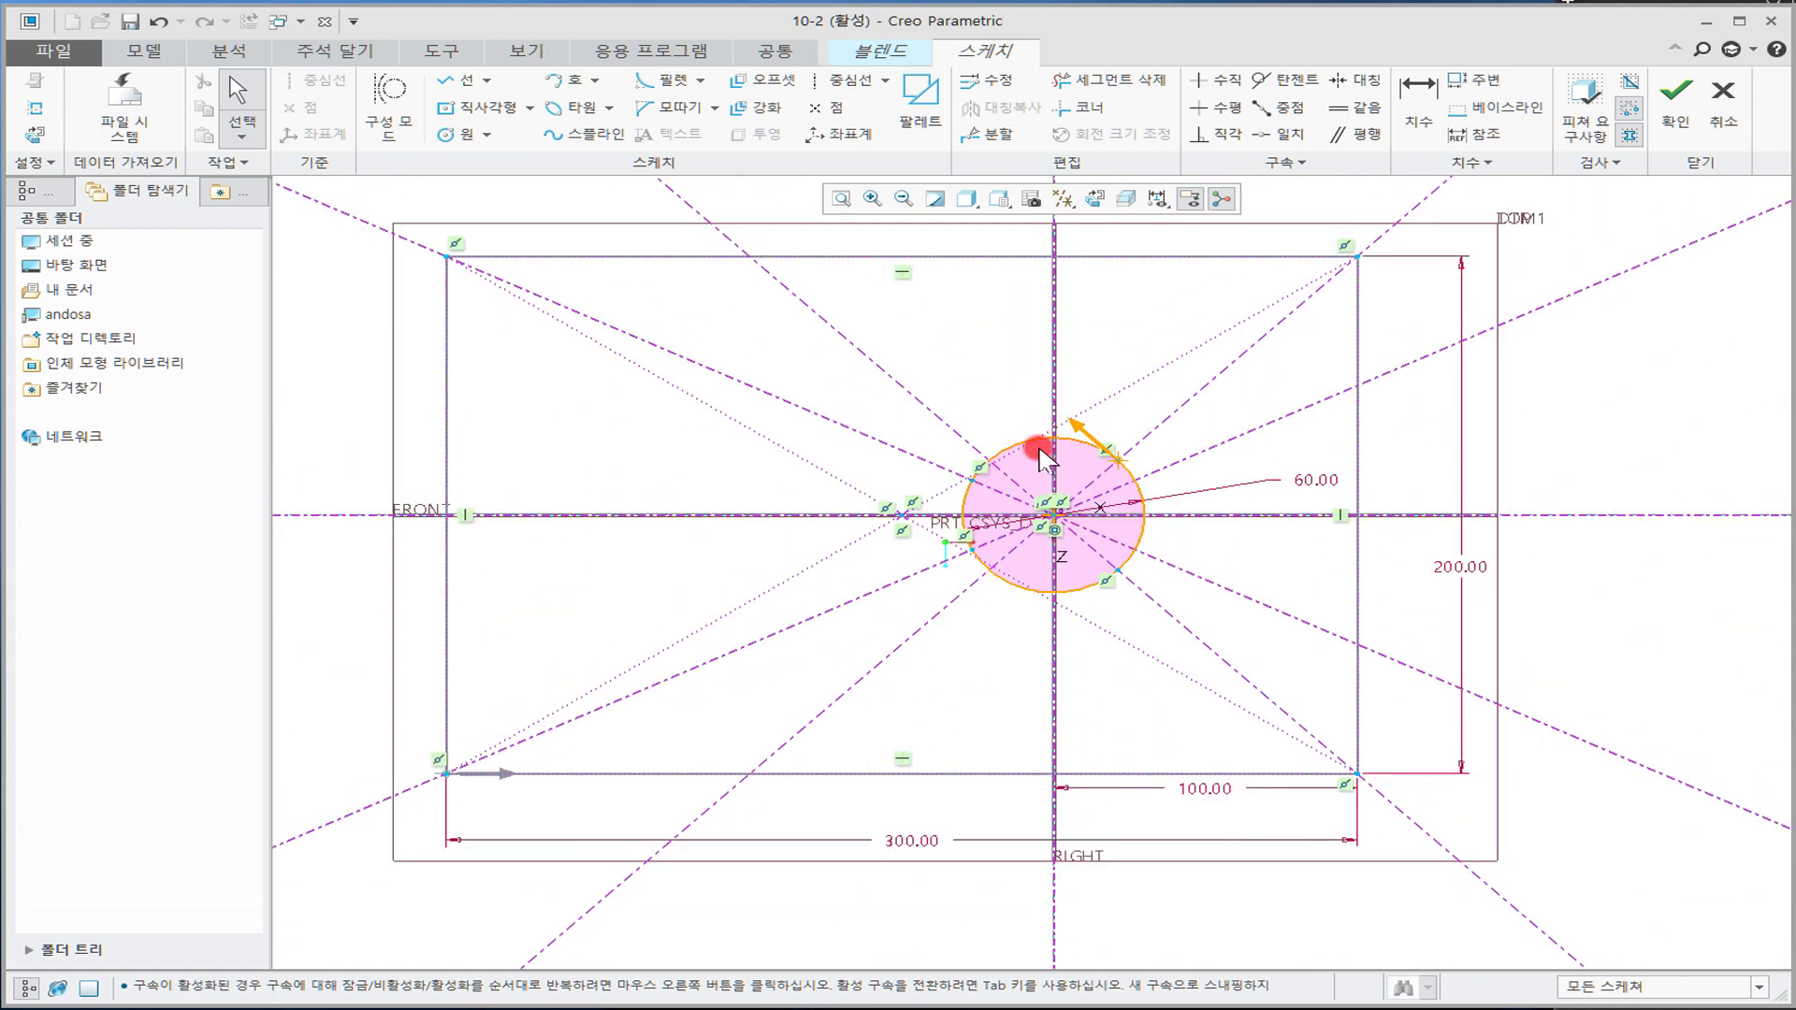
pyautogui.click(1047, 444)
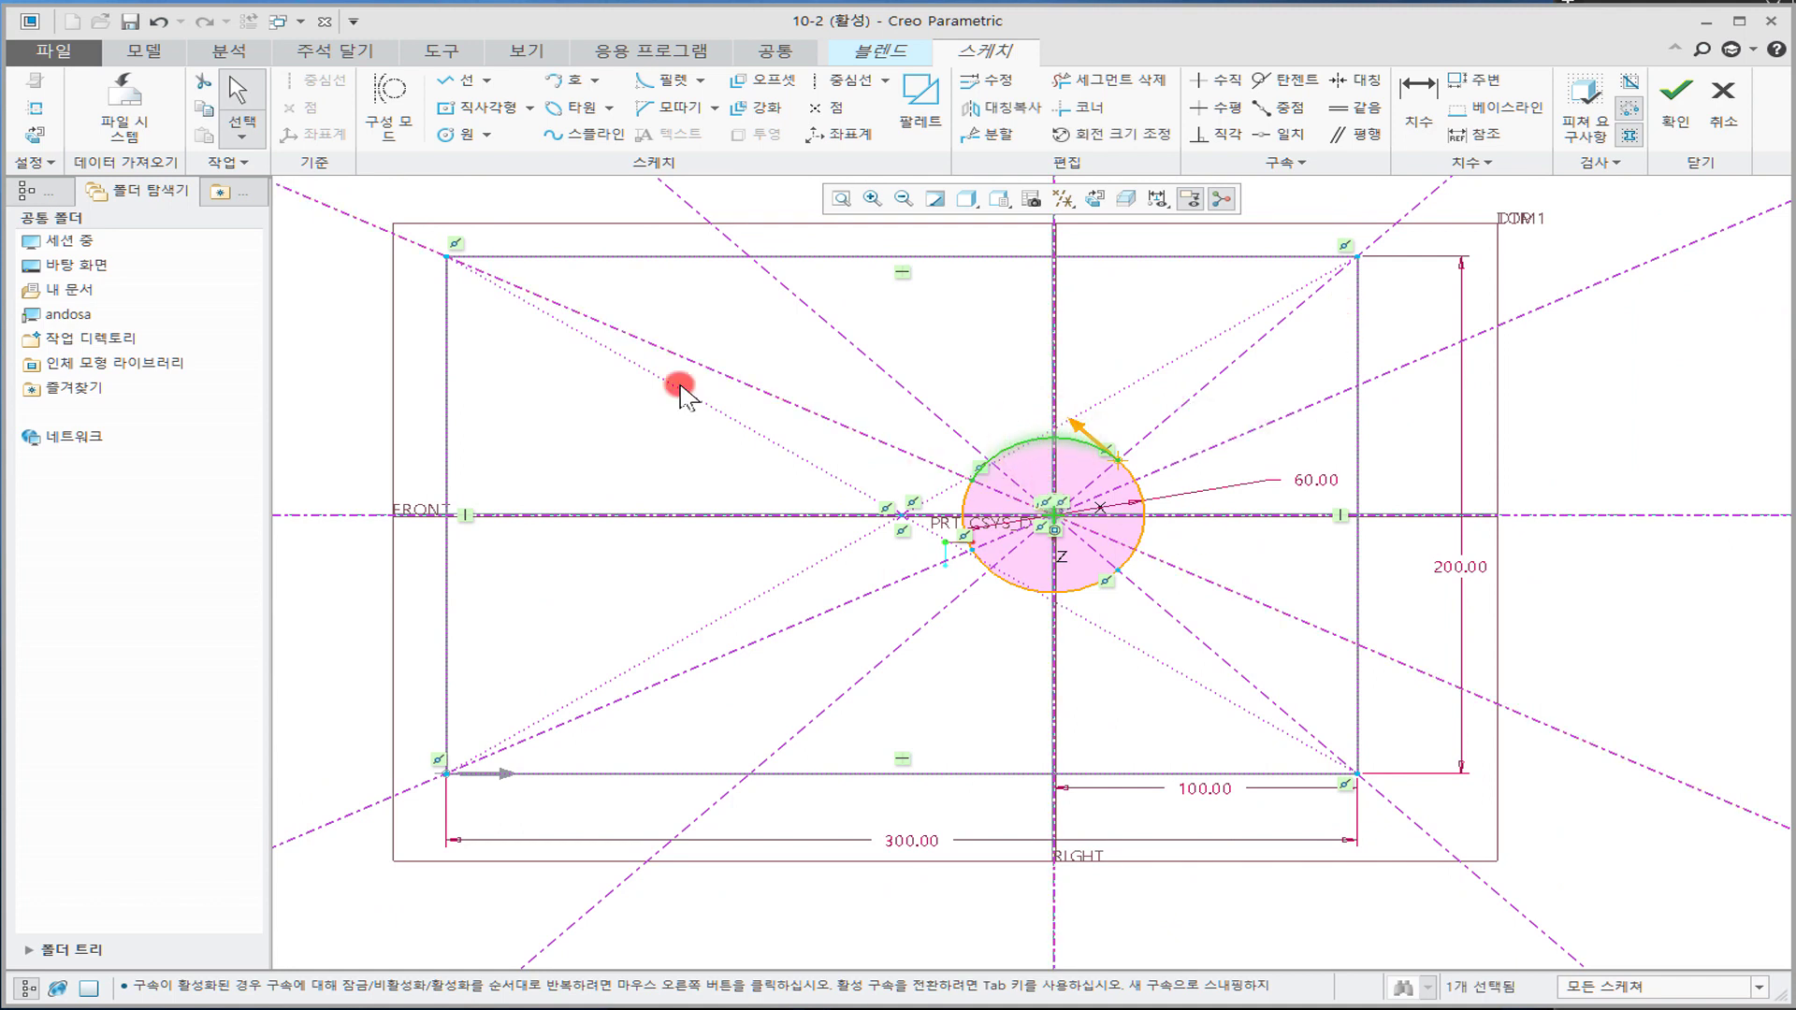
pyautogui.click(961, 548)
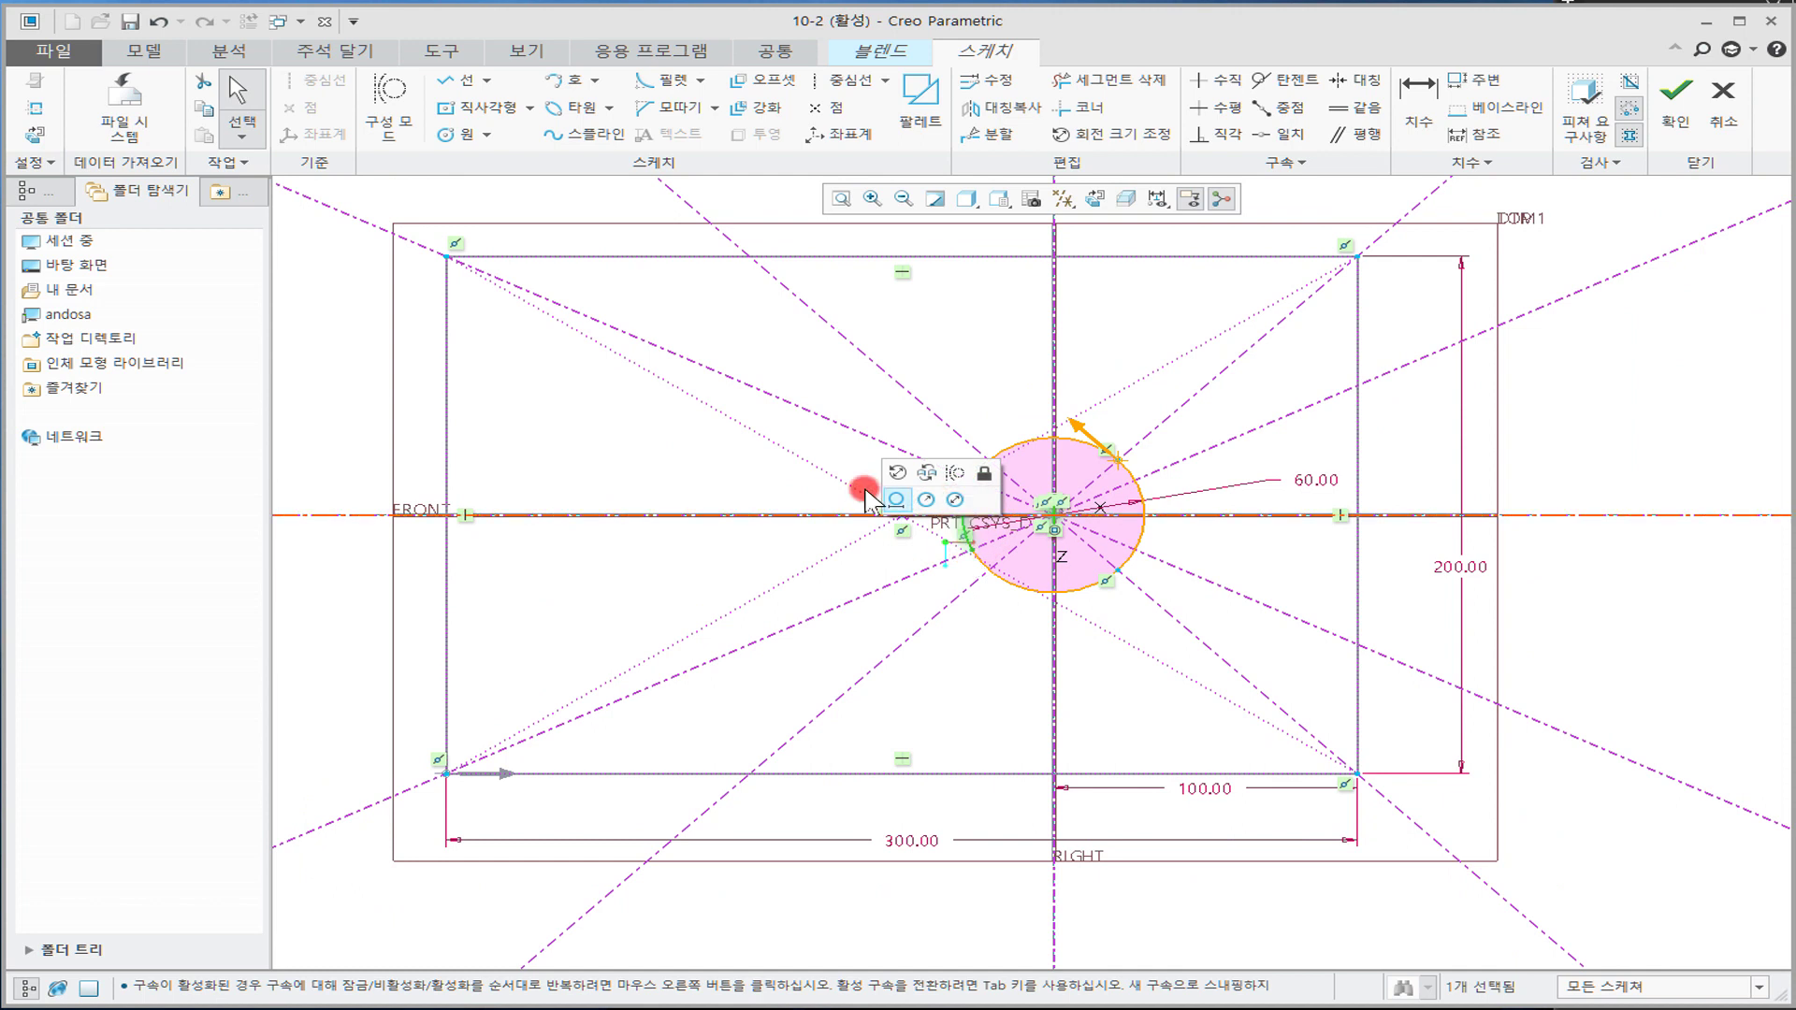
pyautogui.click(1065, 593)
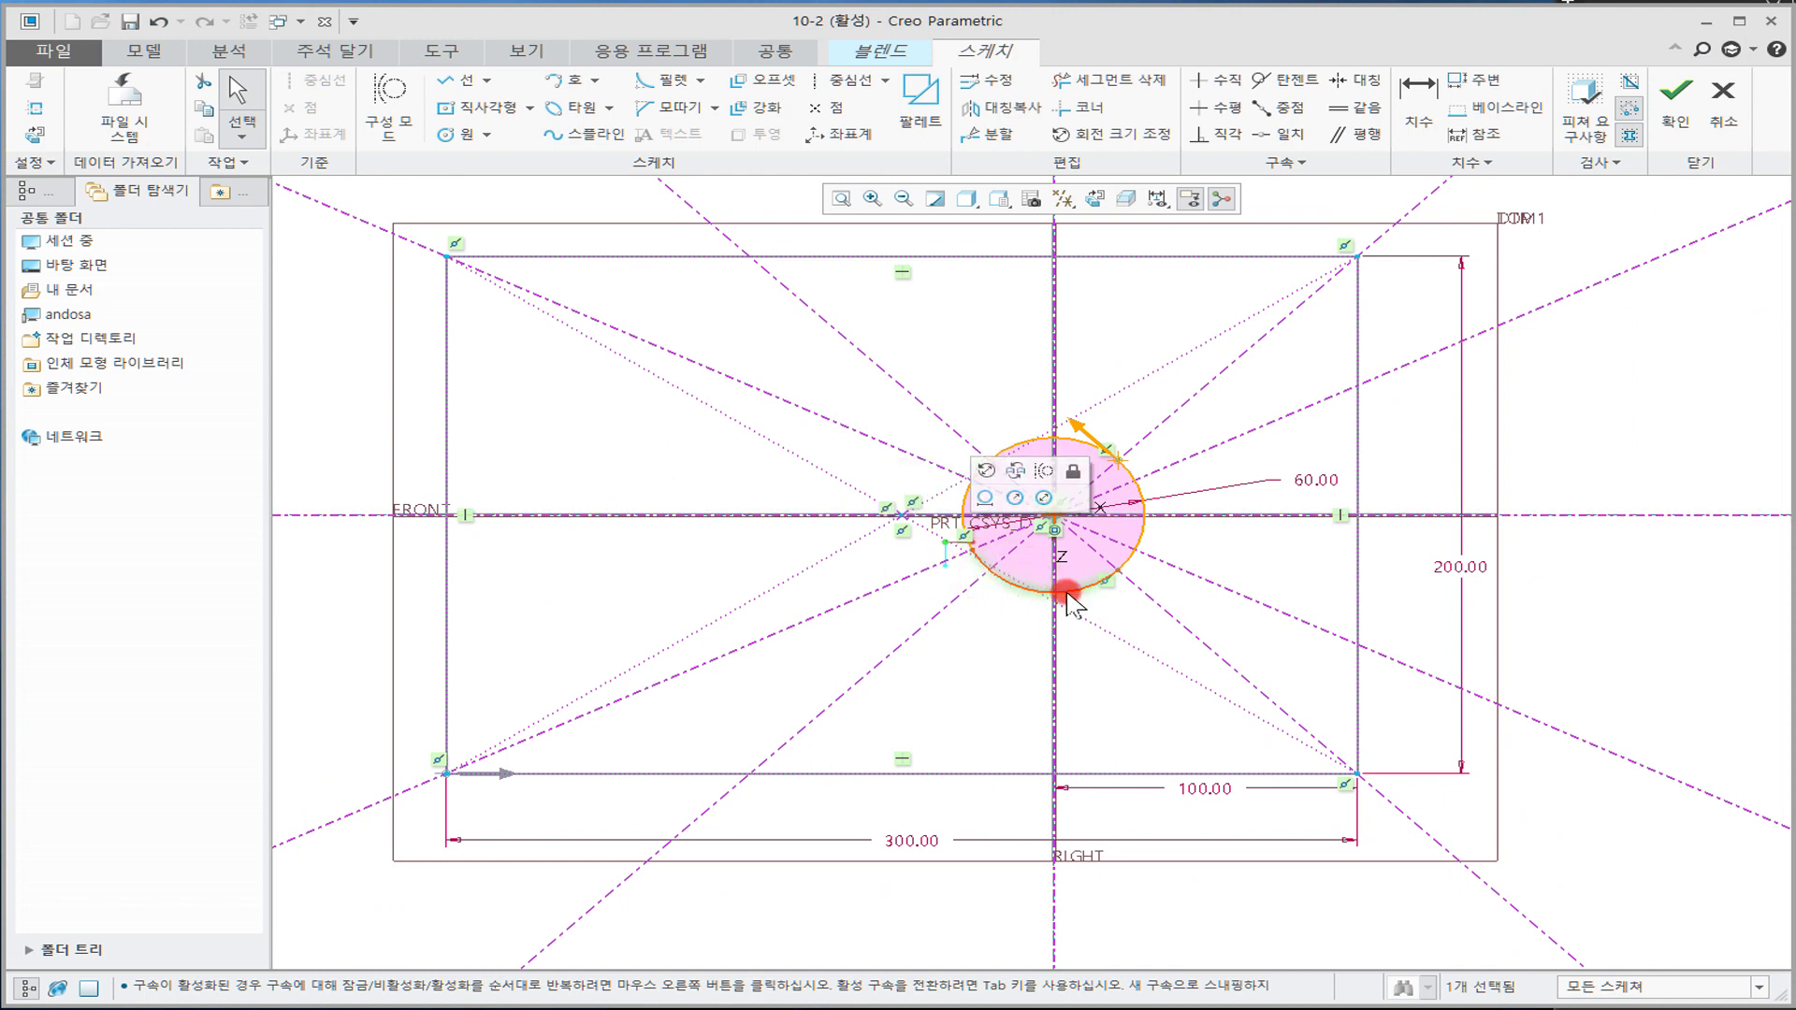
pyautogui.click(1144, 510)
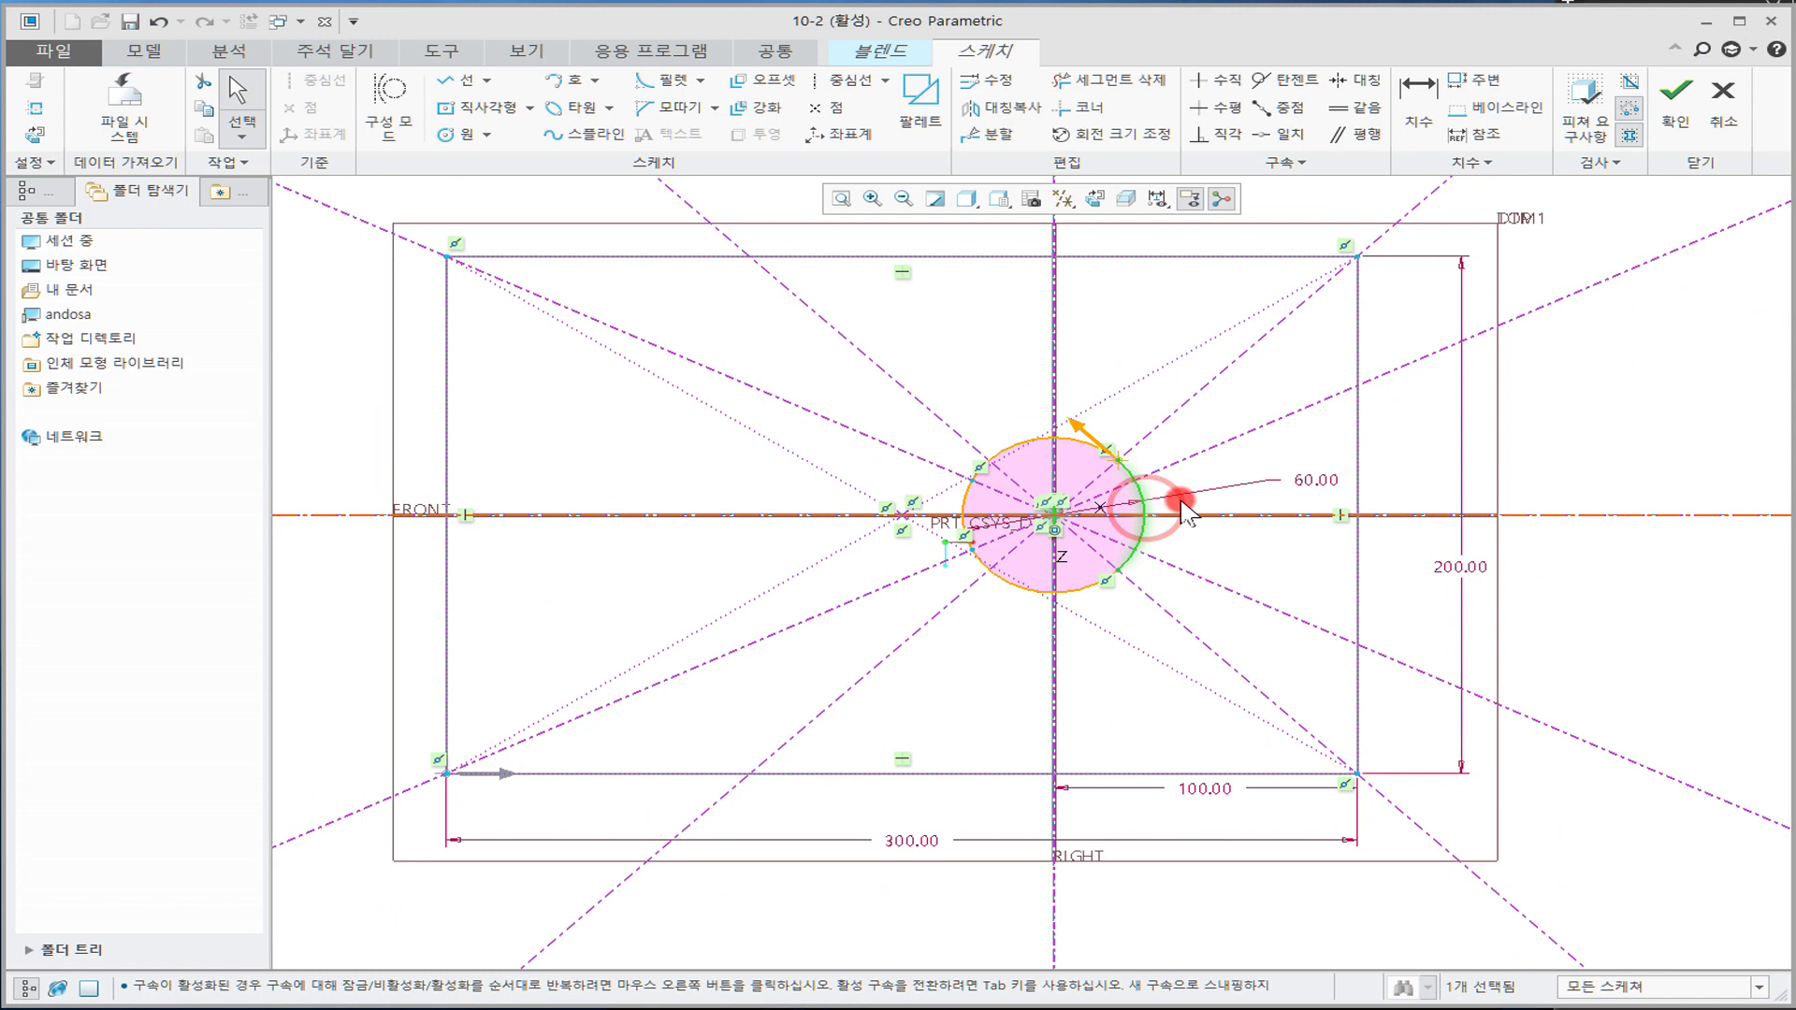
pyautogui.click(1255, 505)
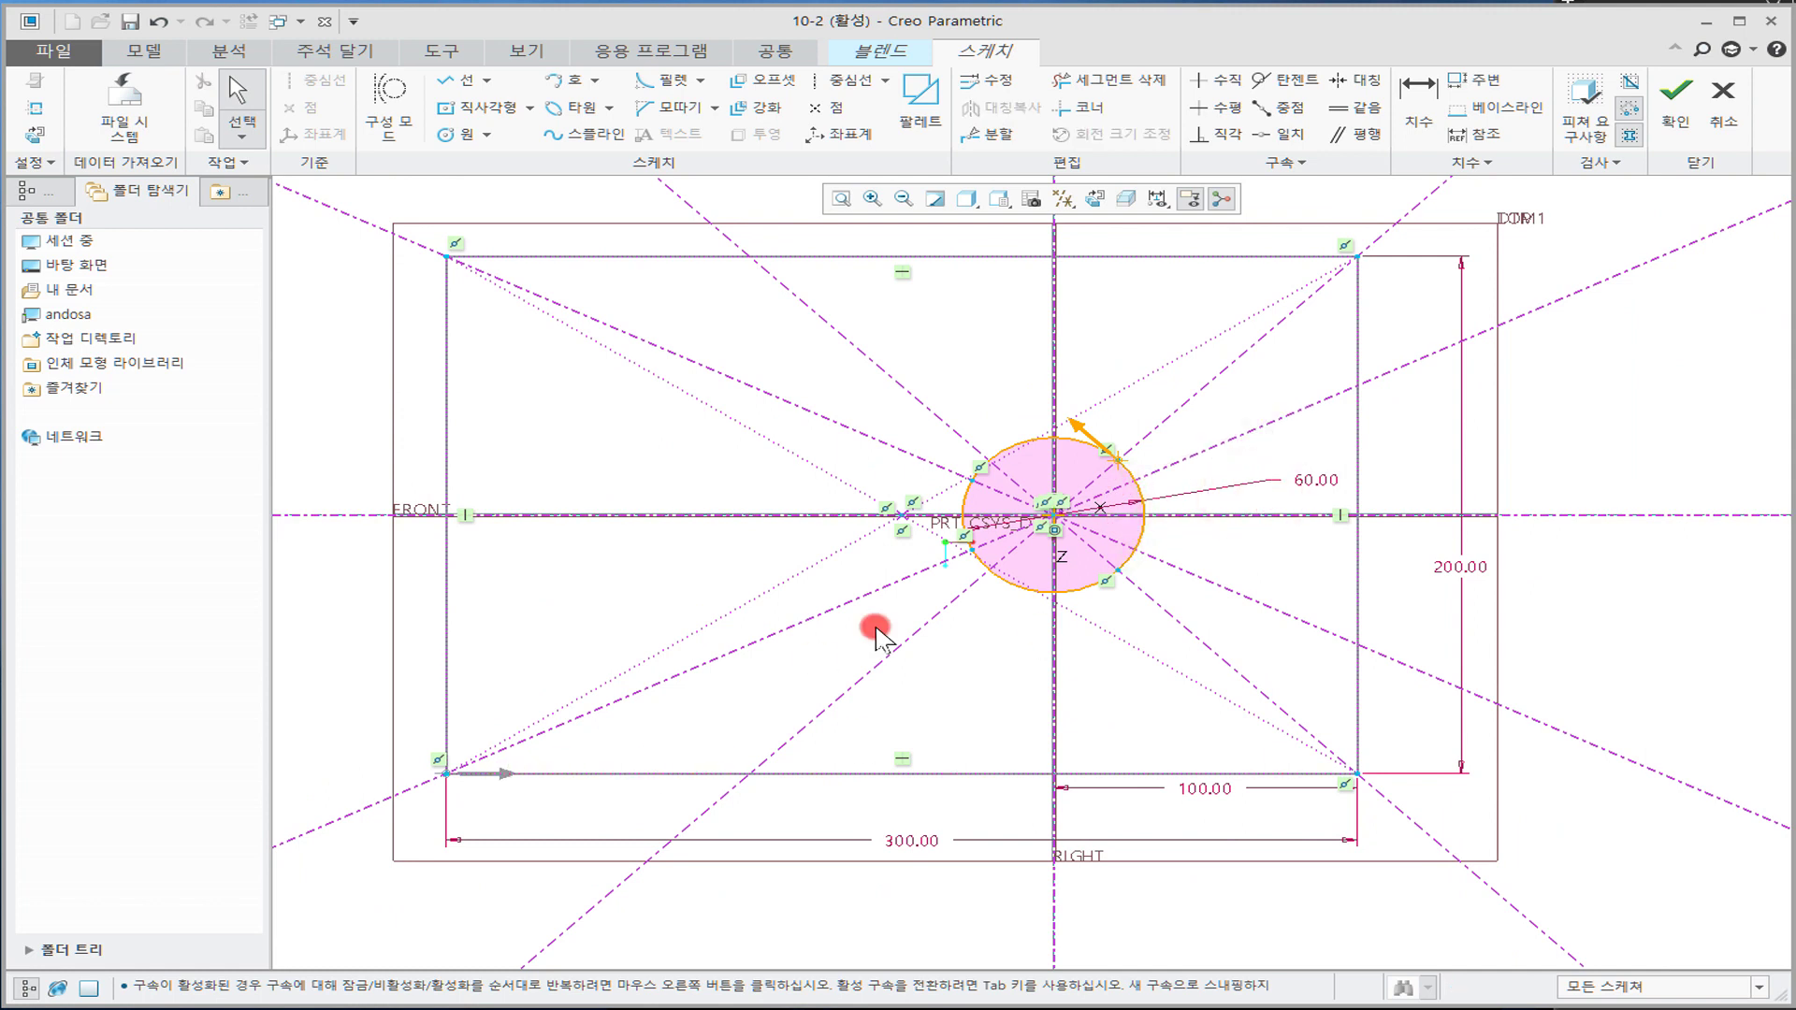
# Step: Make the circle's lower -X division point the section's start point and finish the sketch
pyautogui.rightClick(974, 552)
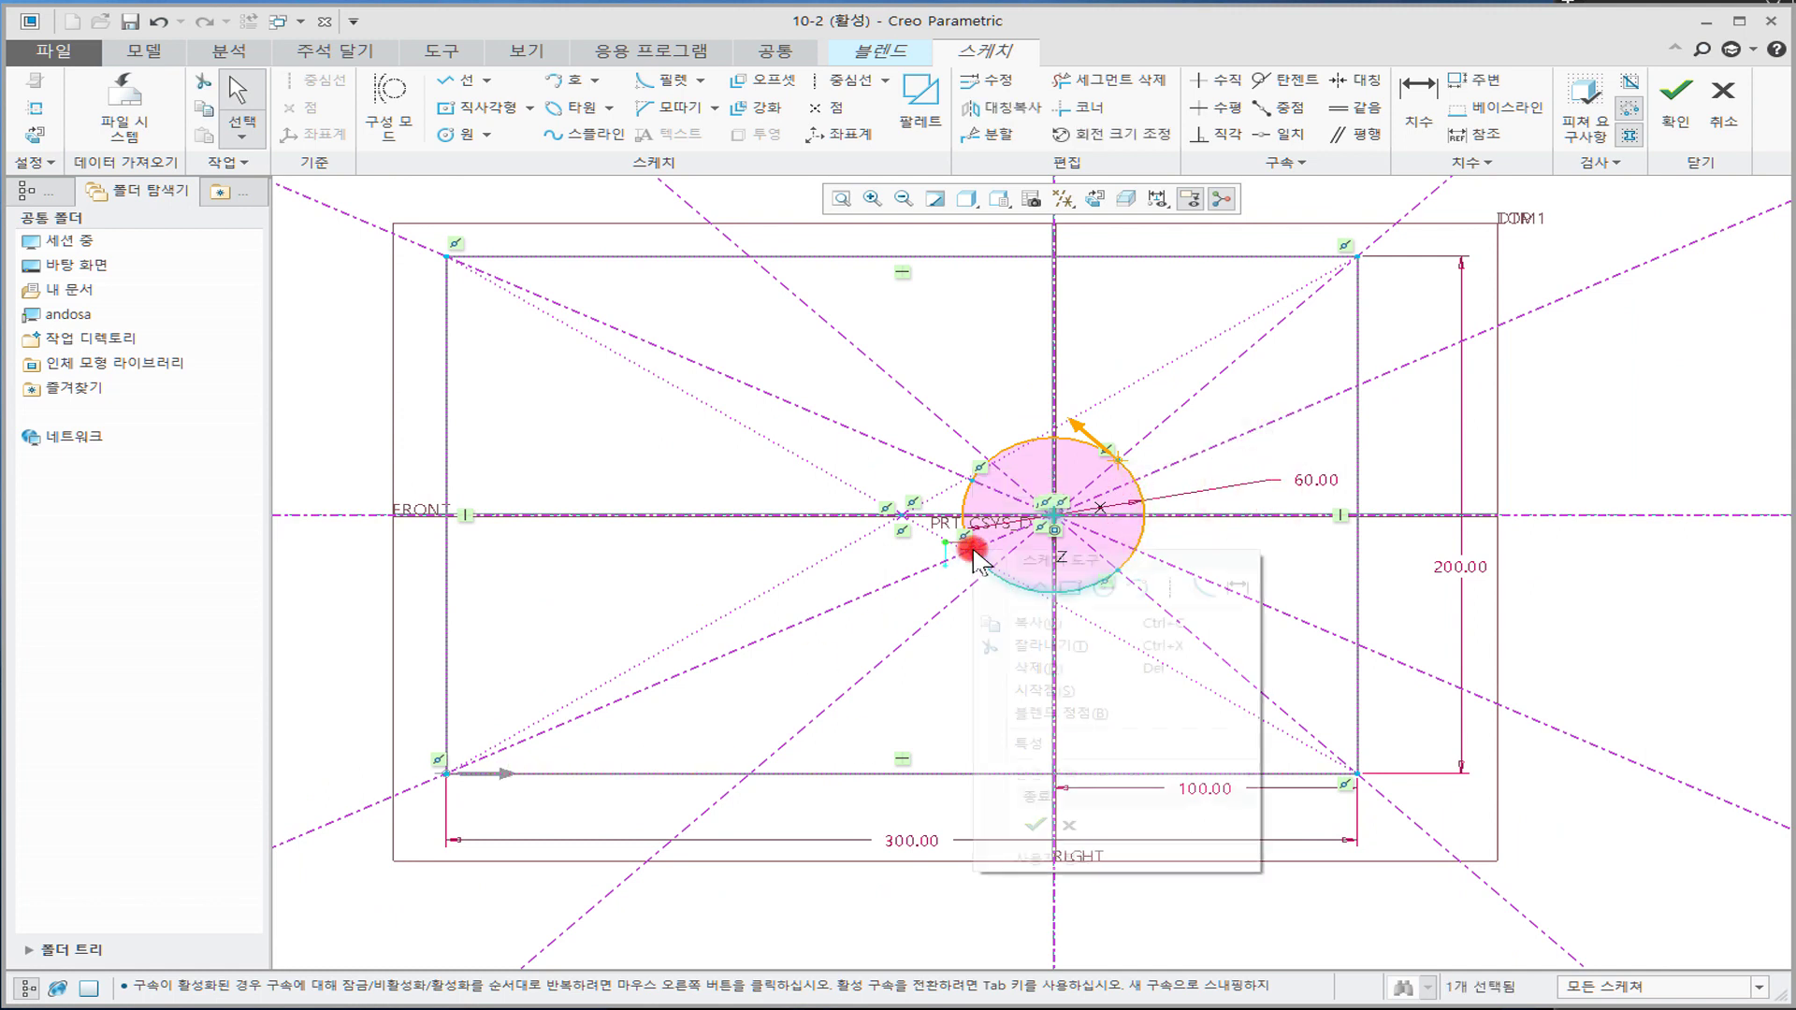
pyautogui.click(1053, 689)
pyautogui.scroll(-3, 967, 714)
pyautogui.moveTo(968, 713)
pyautogui.mouseDown(button='middle')
pyautogui.moveTo(962, 753)
pyautogui.moveTo(953, 489)
pyautogui.moveTo(1035, 544)
pyautogui.moveTo(1070, 533)
pyautogui.moveTo(929, 520)
pyautogui.moveTo(943, 610)
pyautogui.moveTo(1361, 517)
pyautogui.mouseUp(button='middle')
pyautogui.click(1674, 99)
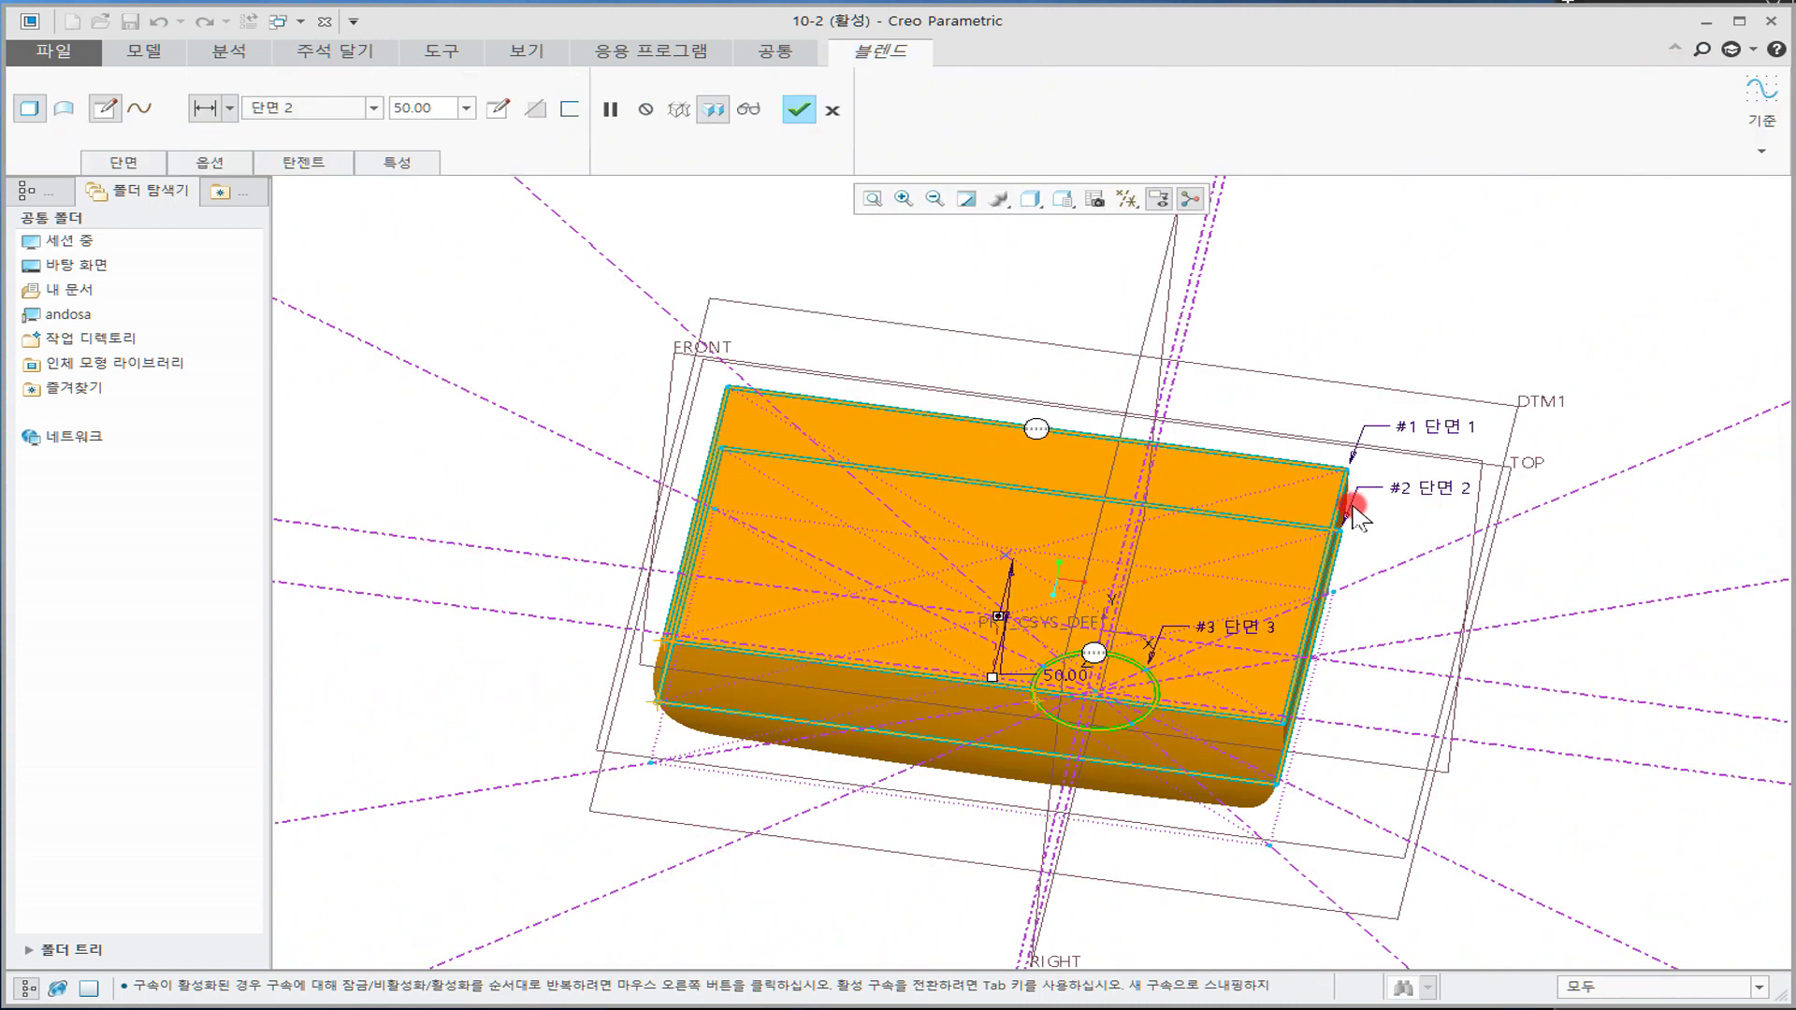
# Step: Examine the blend preview's side profile and compare it with the 10-2 exercise drawing in ezPDF Editor
pyautogui.scroll(1, 1249, 524)
pyautogui.moveTo(1251, 531); pyautogui.dragTo(1175, 486, button='middle')
pyautogui.scroll(-2, 1172, 479)
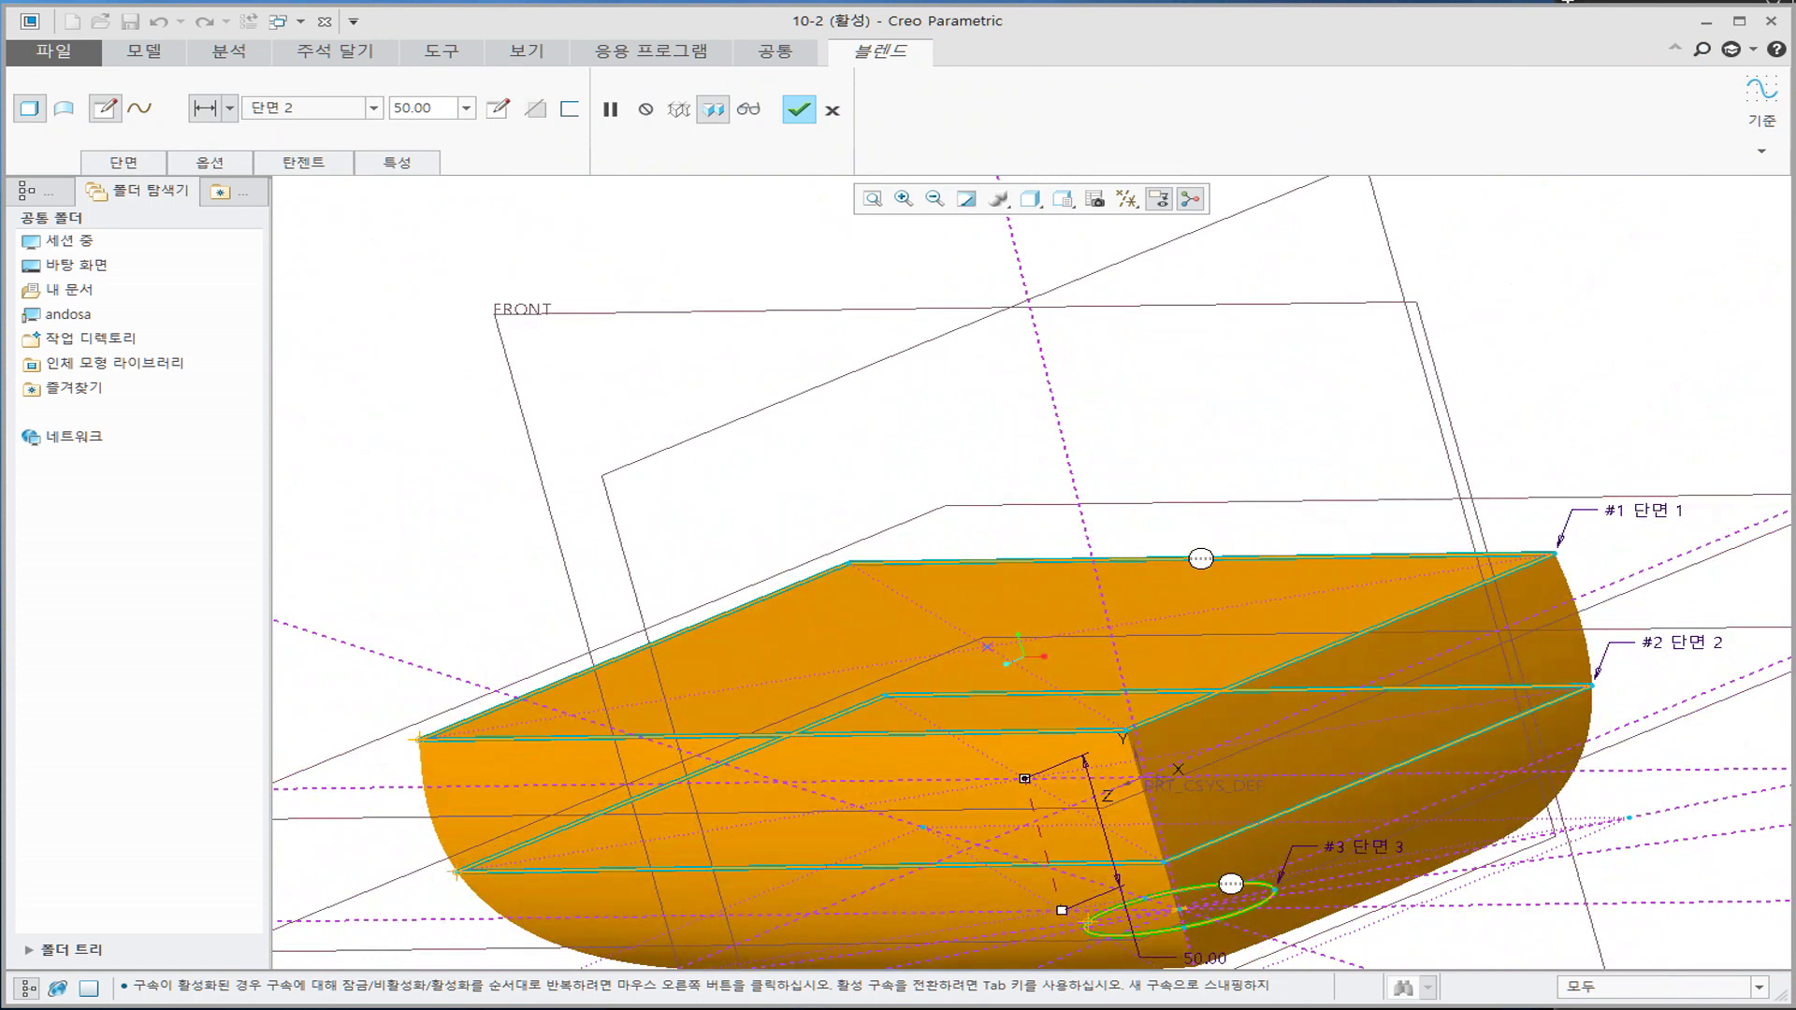
pyautogui.click(865, 105)
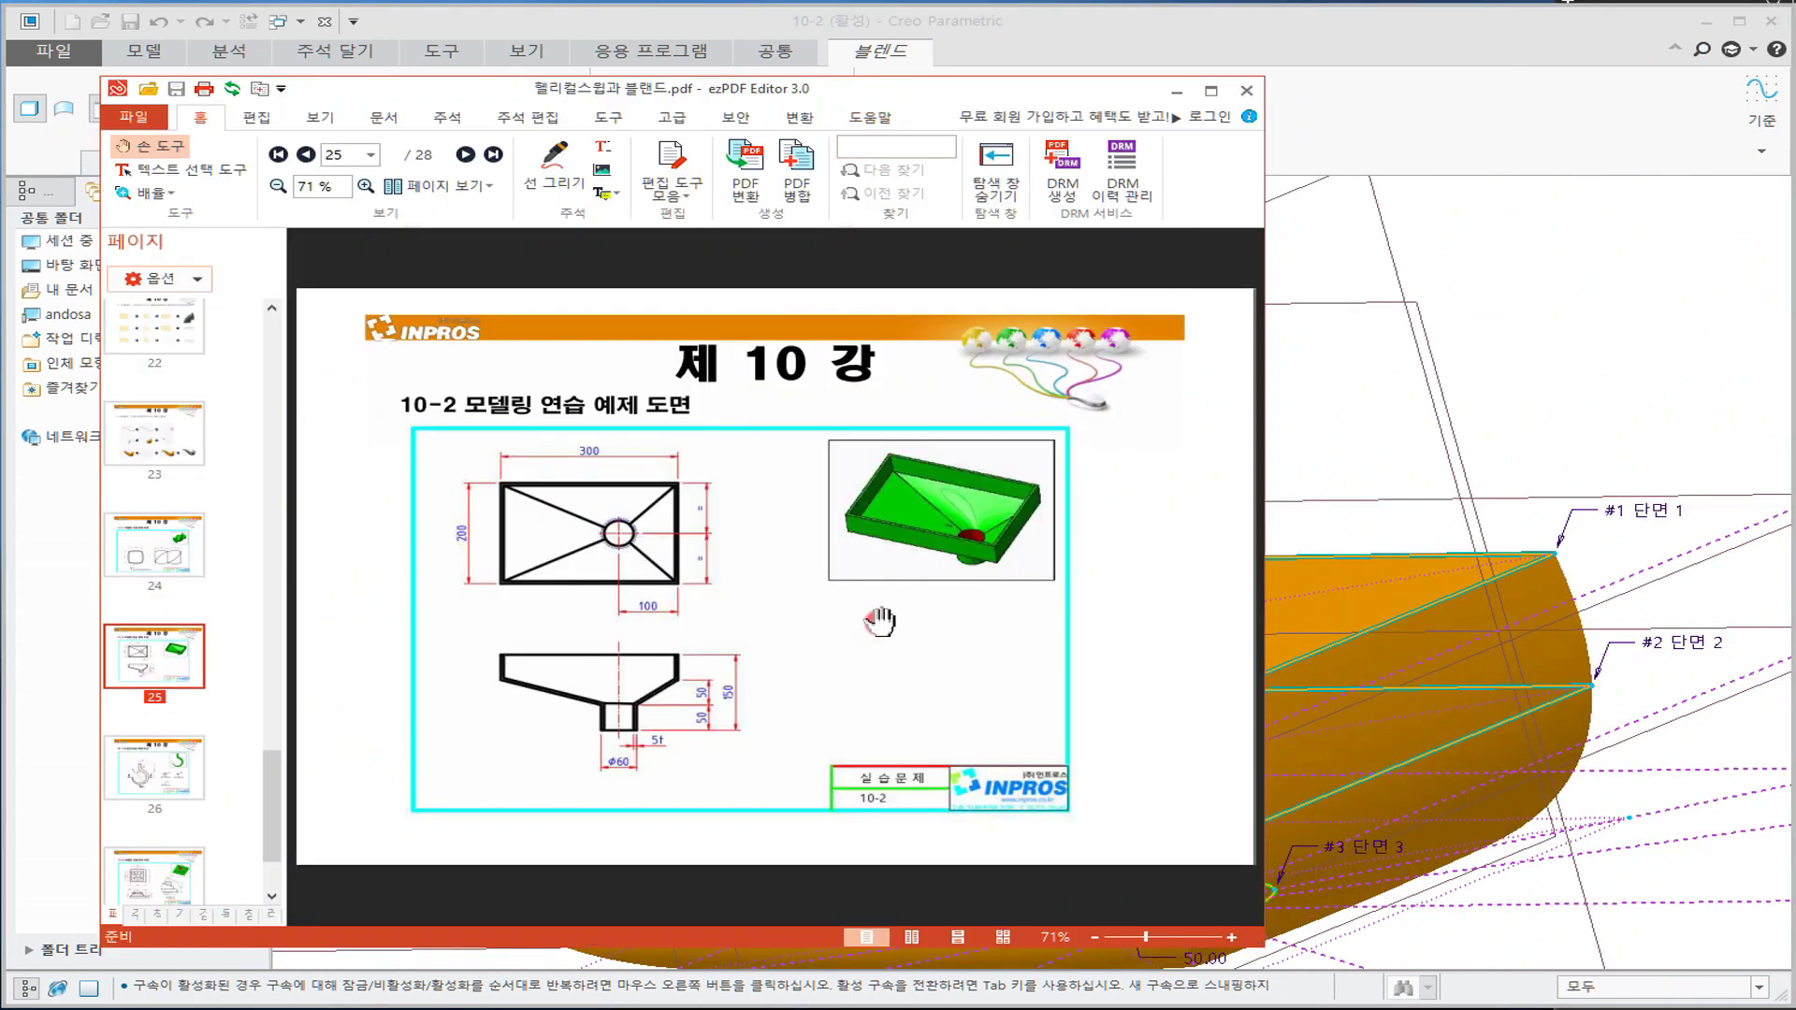
# Step: Put the reference drawing aside and set the blend surfaces to straight
pyautogui.moveTo(1031, 98); pyautogui.dragTo(0, 122)
pyautogui.click(292, 167)
pyautogui.click(220, 163)
pyautogui.click(229, 228)
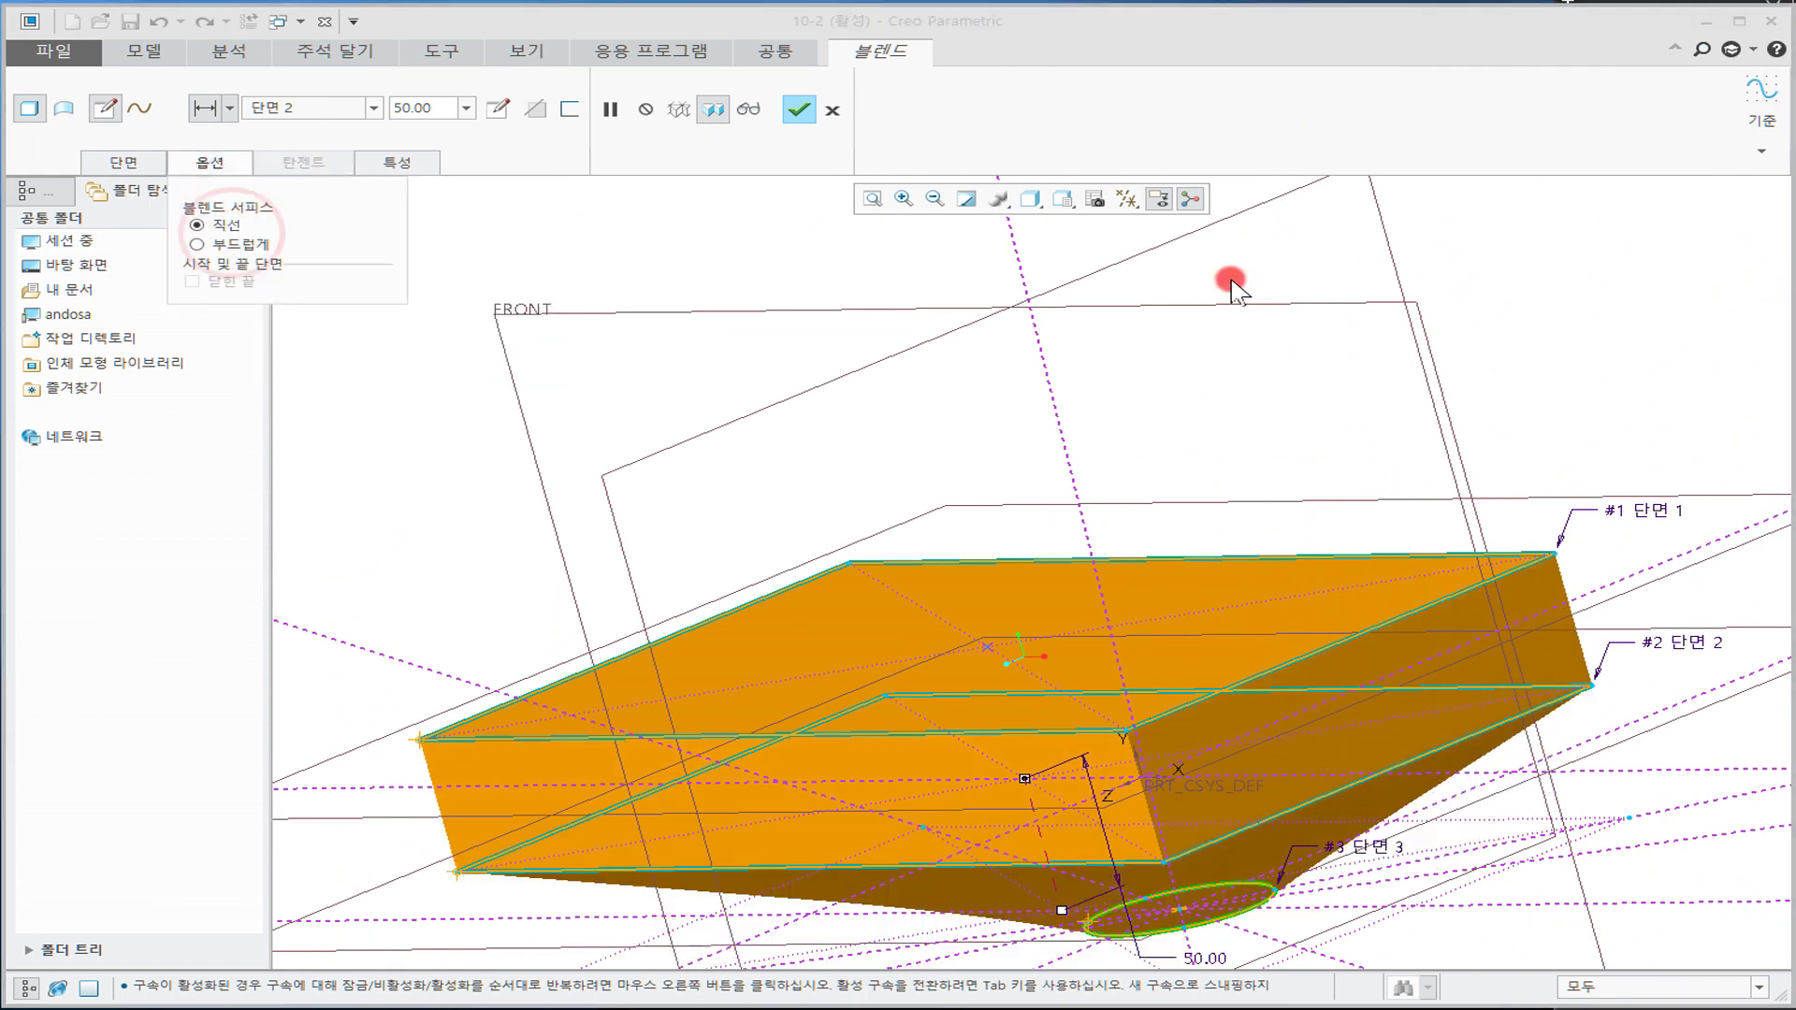
pyautogui.moveTo(1166, 609); pyautogui.dragTo(1067, 355, button='middle')
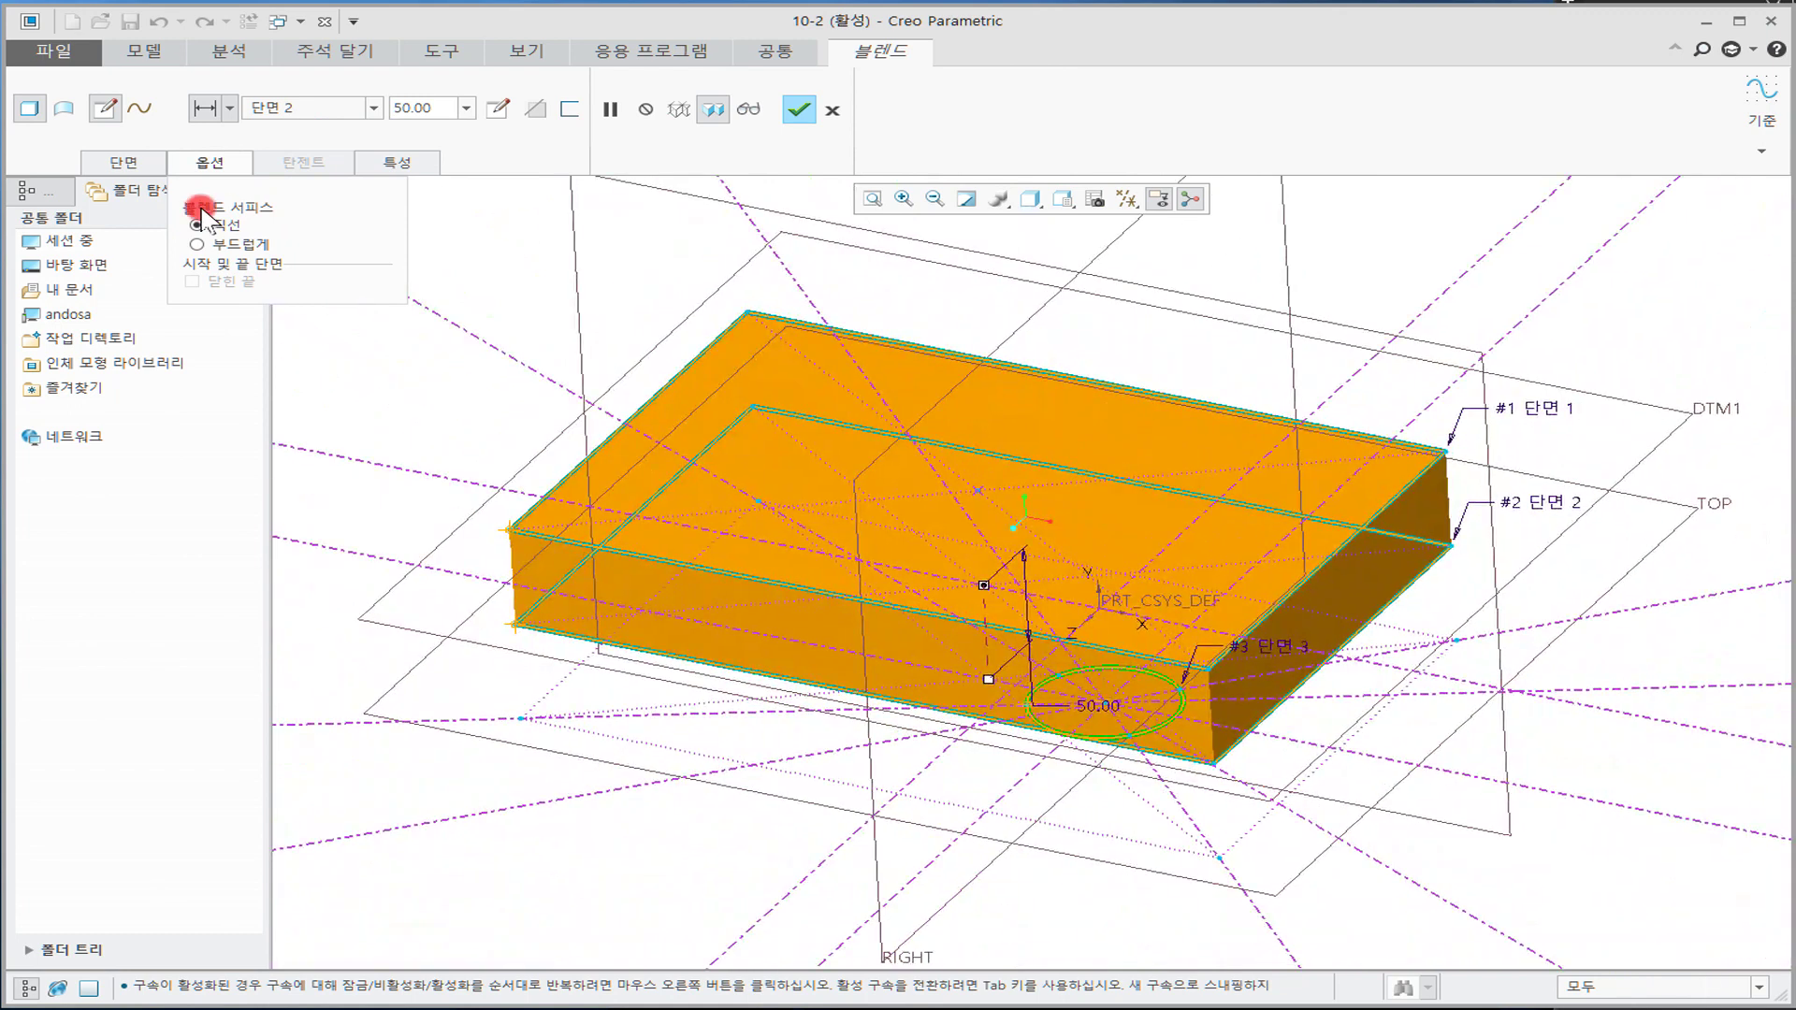
# Step: Insert a fourth blend section offset 50 from section 3
pyautogui.click(124, 162)
pyautogui.click(281, 309)
pyautogui.click(398, 256)
pyautogui.click(651, 358)
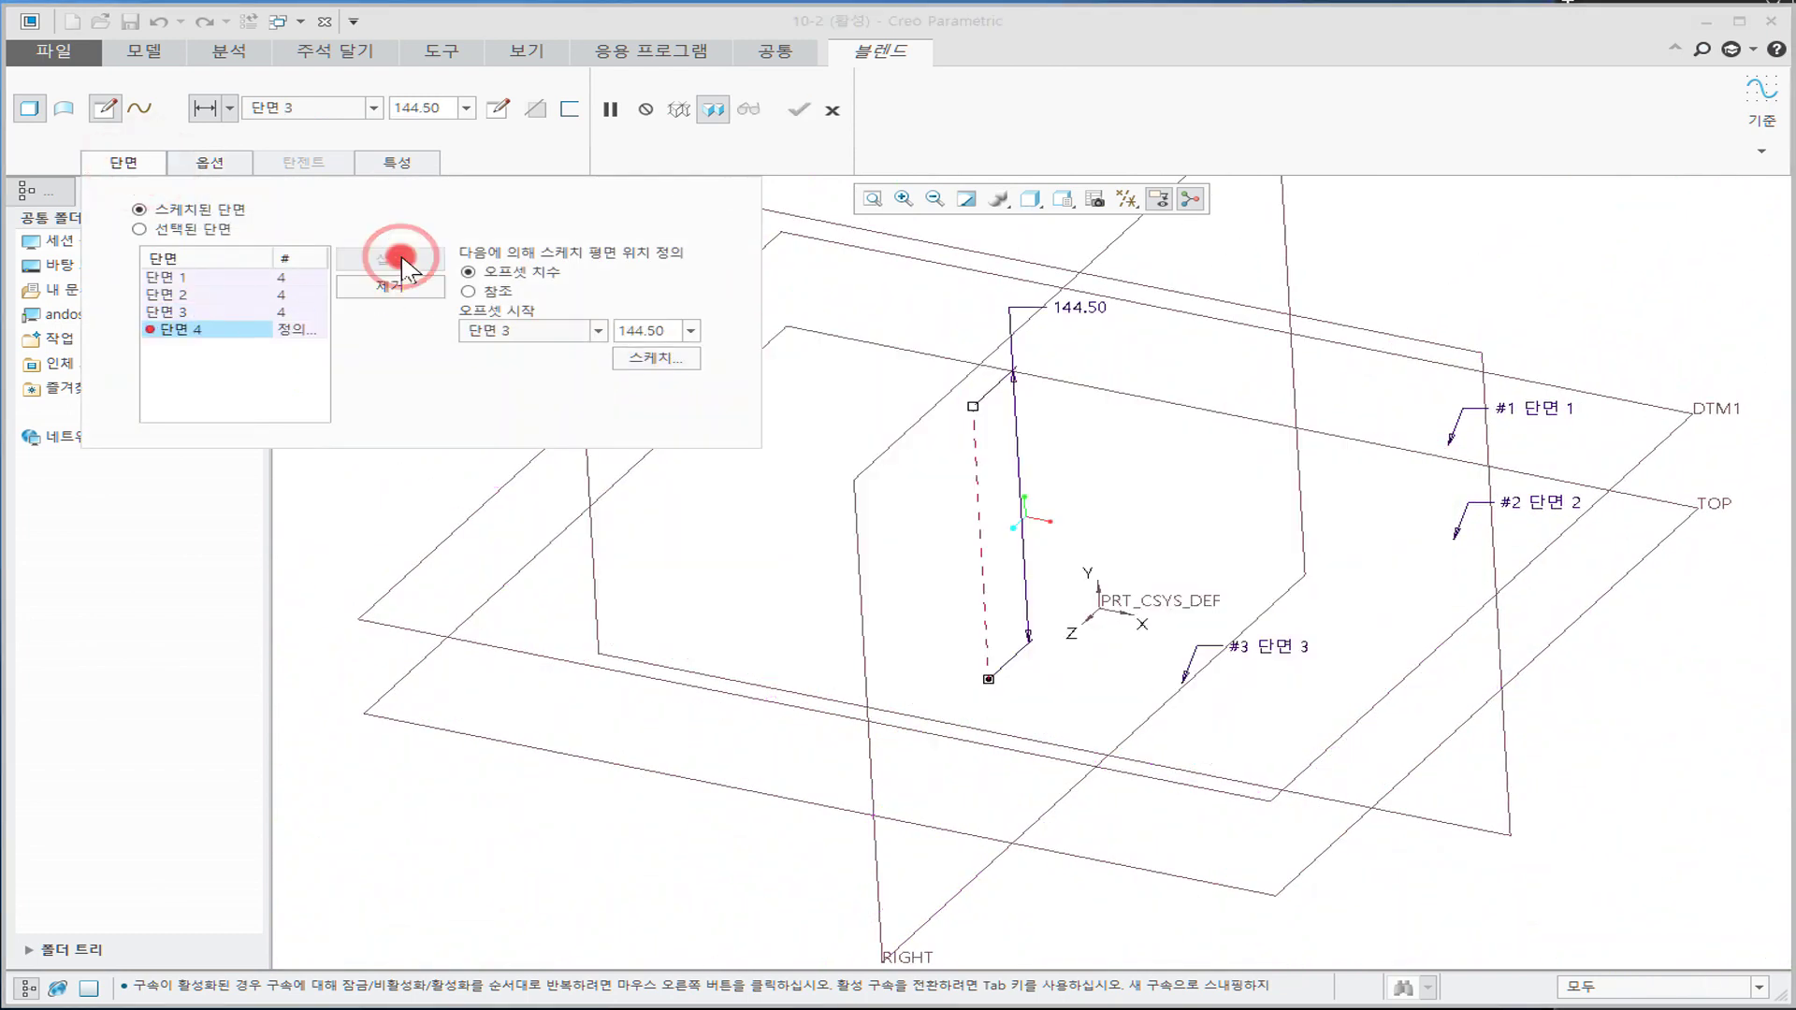
pyautogui.moveTo(976, 407); pyautogui.dragTo(1014, 854)
pyautogui.click(664, 327)
pyautogui.doubleClick(665, 328)
pyautogui.press('Return')
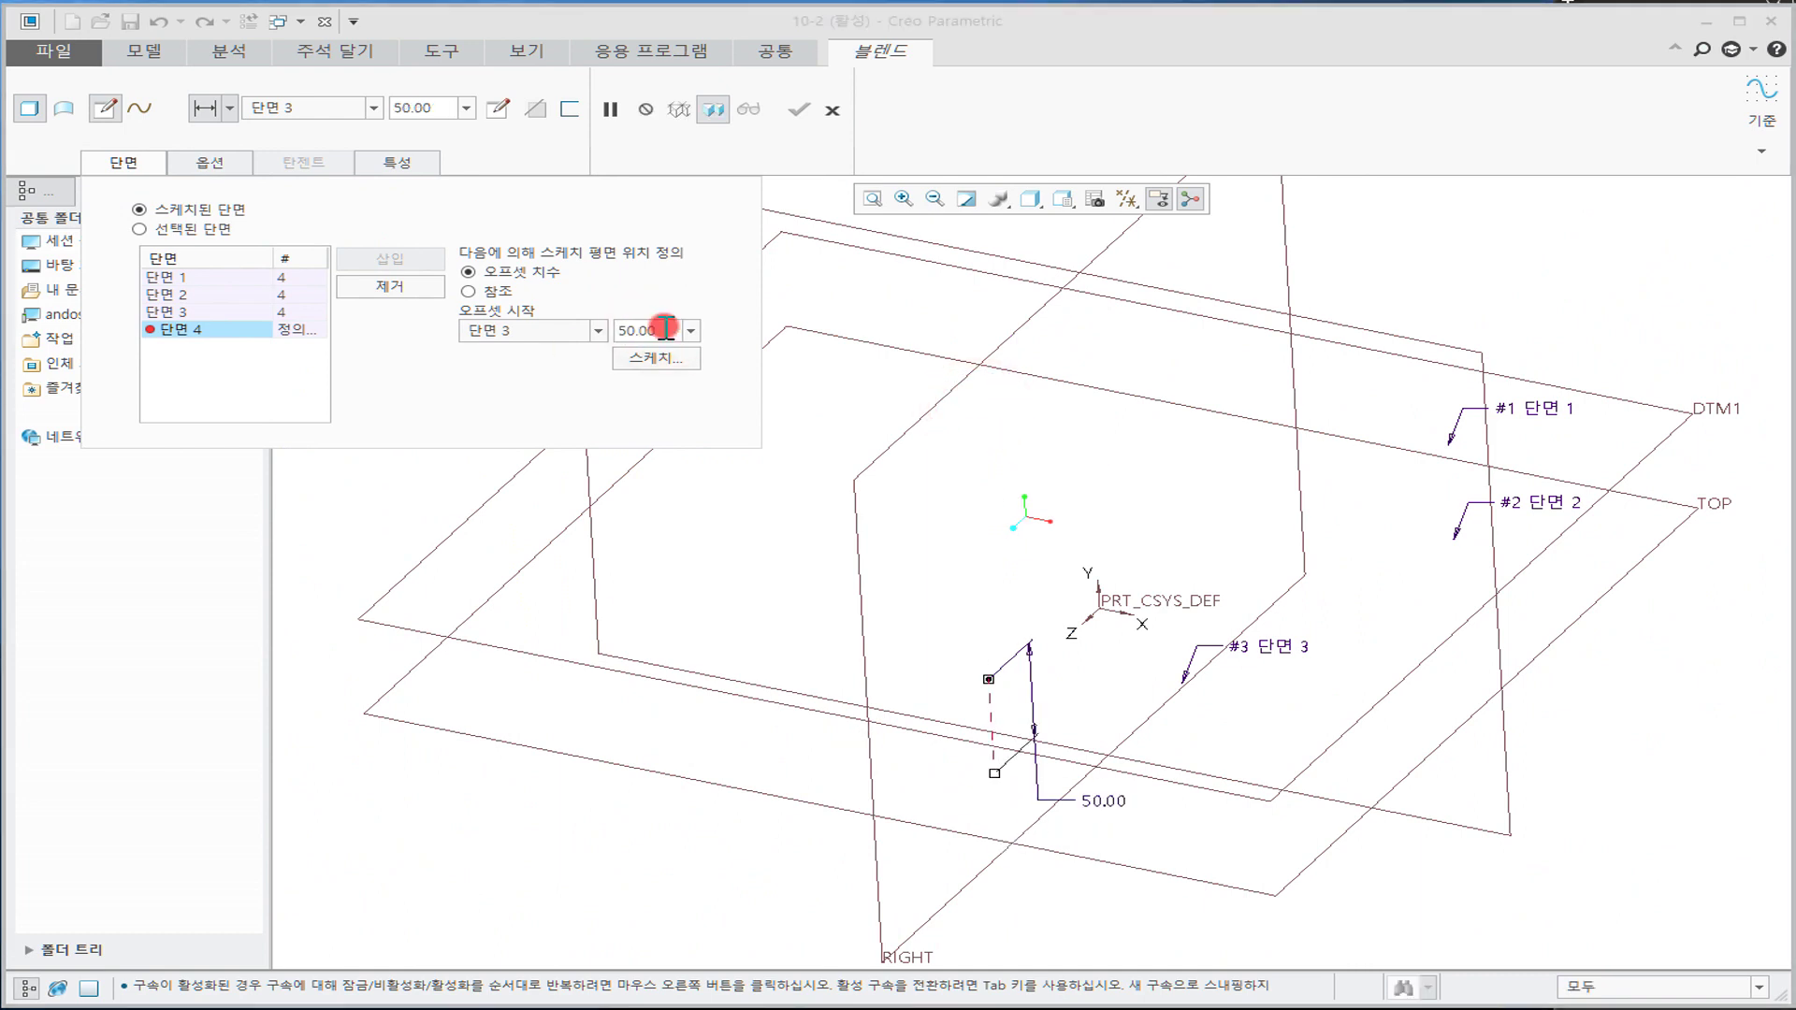
# Step: Open the fourth section's sketch and draw a circle of diameter 60 centred on the intersection of the RIGHT and FRONT references
pyautogui.click(687, 360)
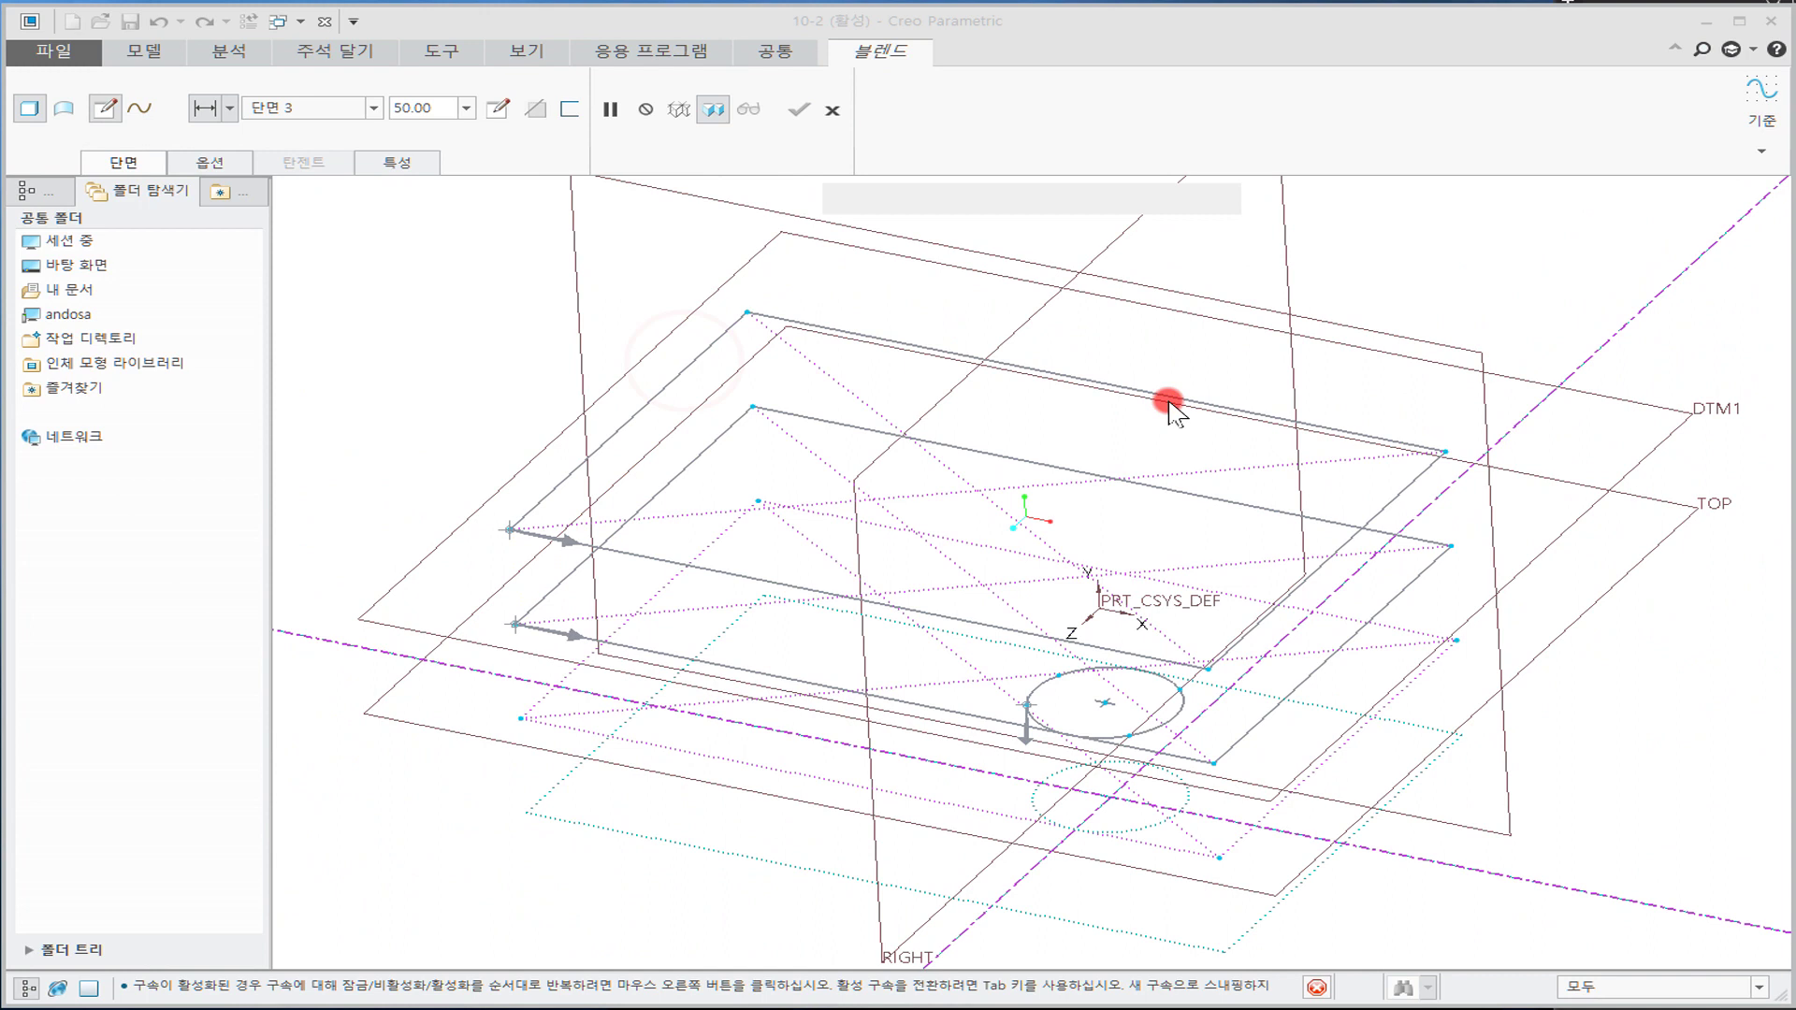
pyautogui.click(1103, 202)
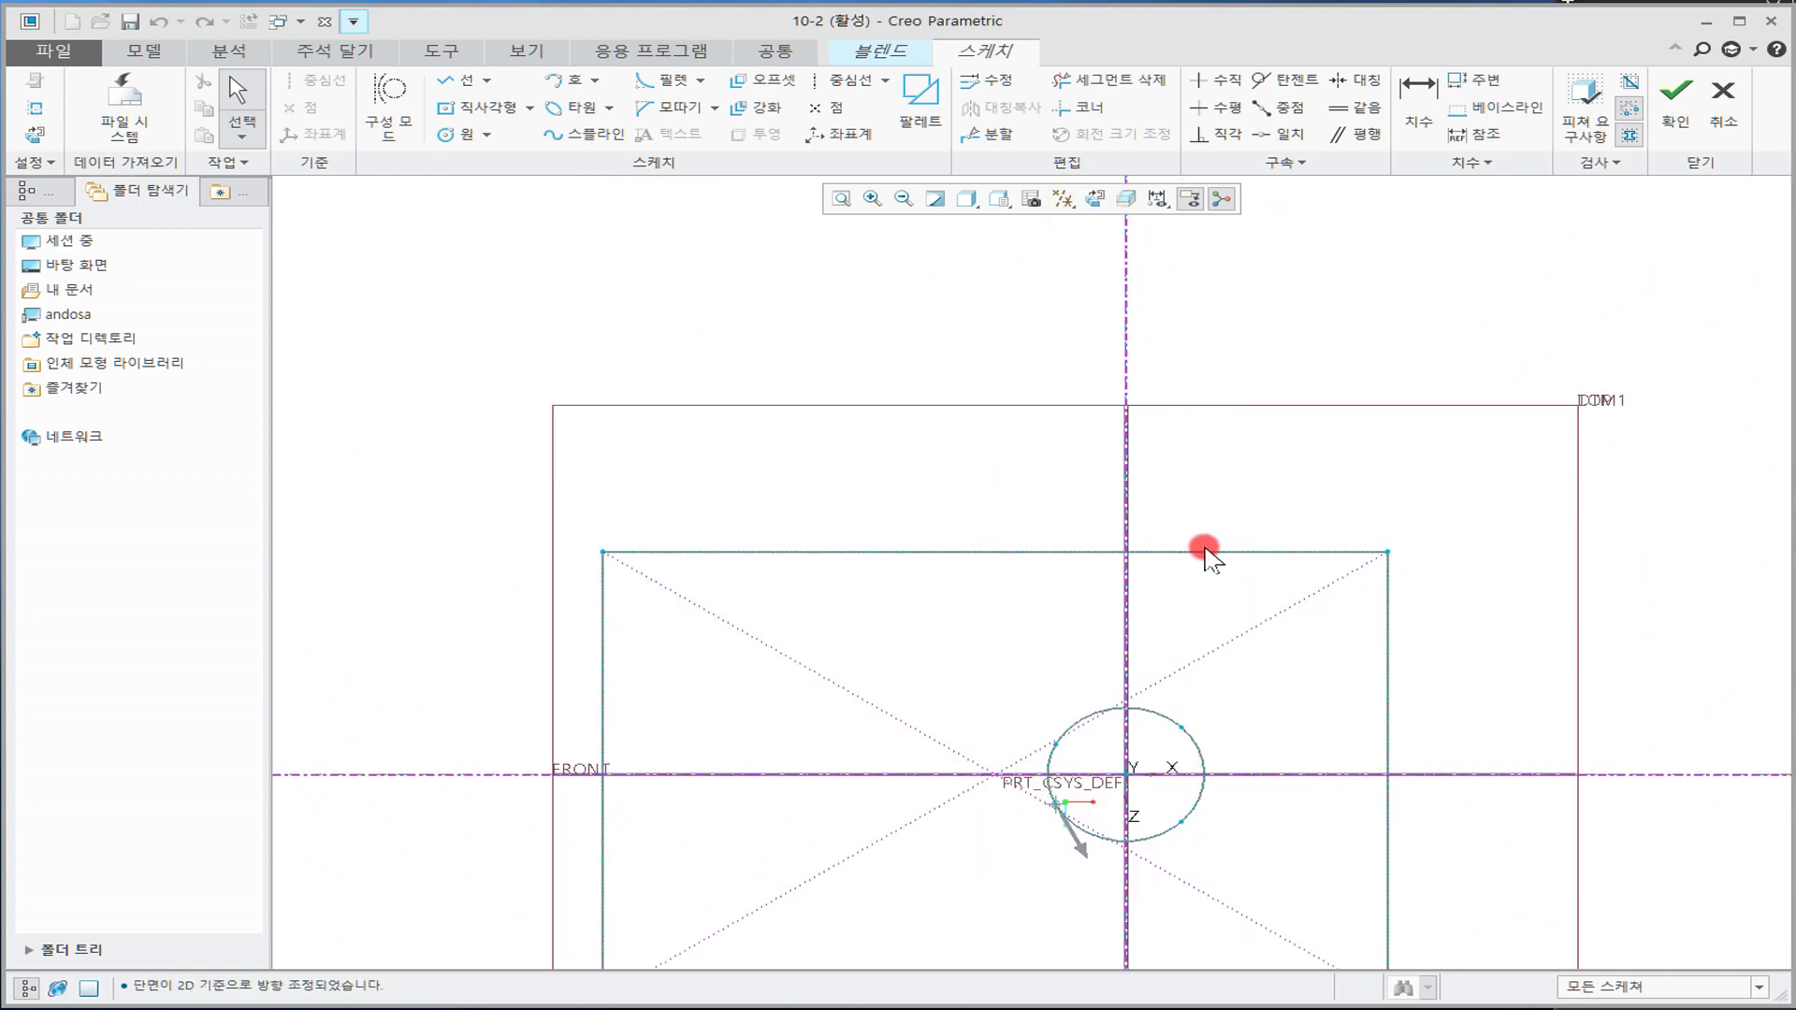
pyautogui.moveTo(1010, 641)
pyautogui.mouseDown(button='middle')
pyautogui.moveTo(973, 321)
pyautogui.moveTo(1066, 440)
pyautogui.mouseUp(button='middle')
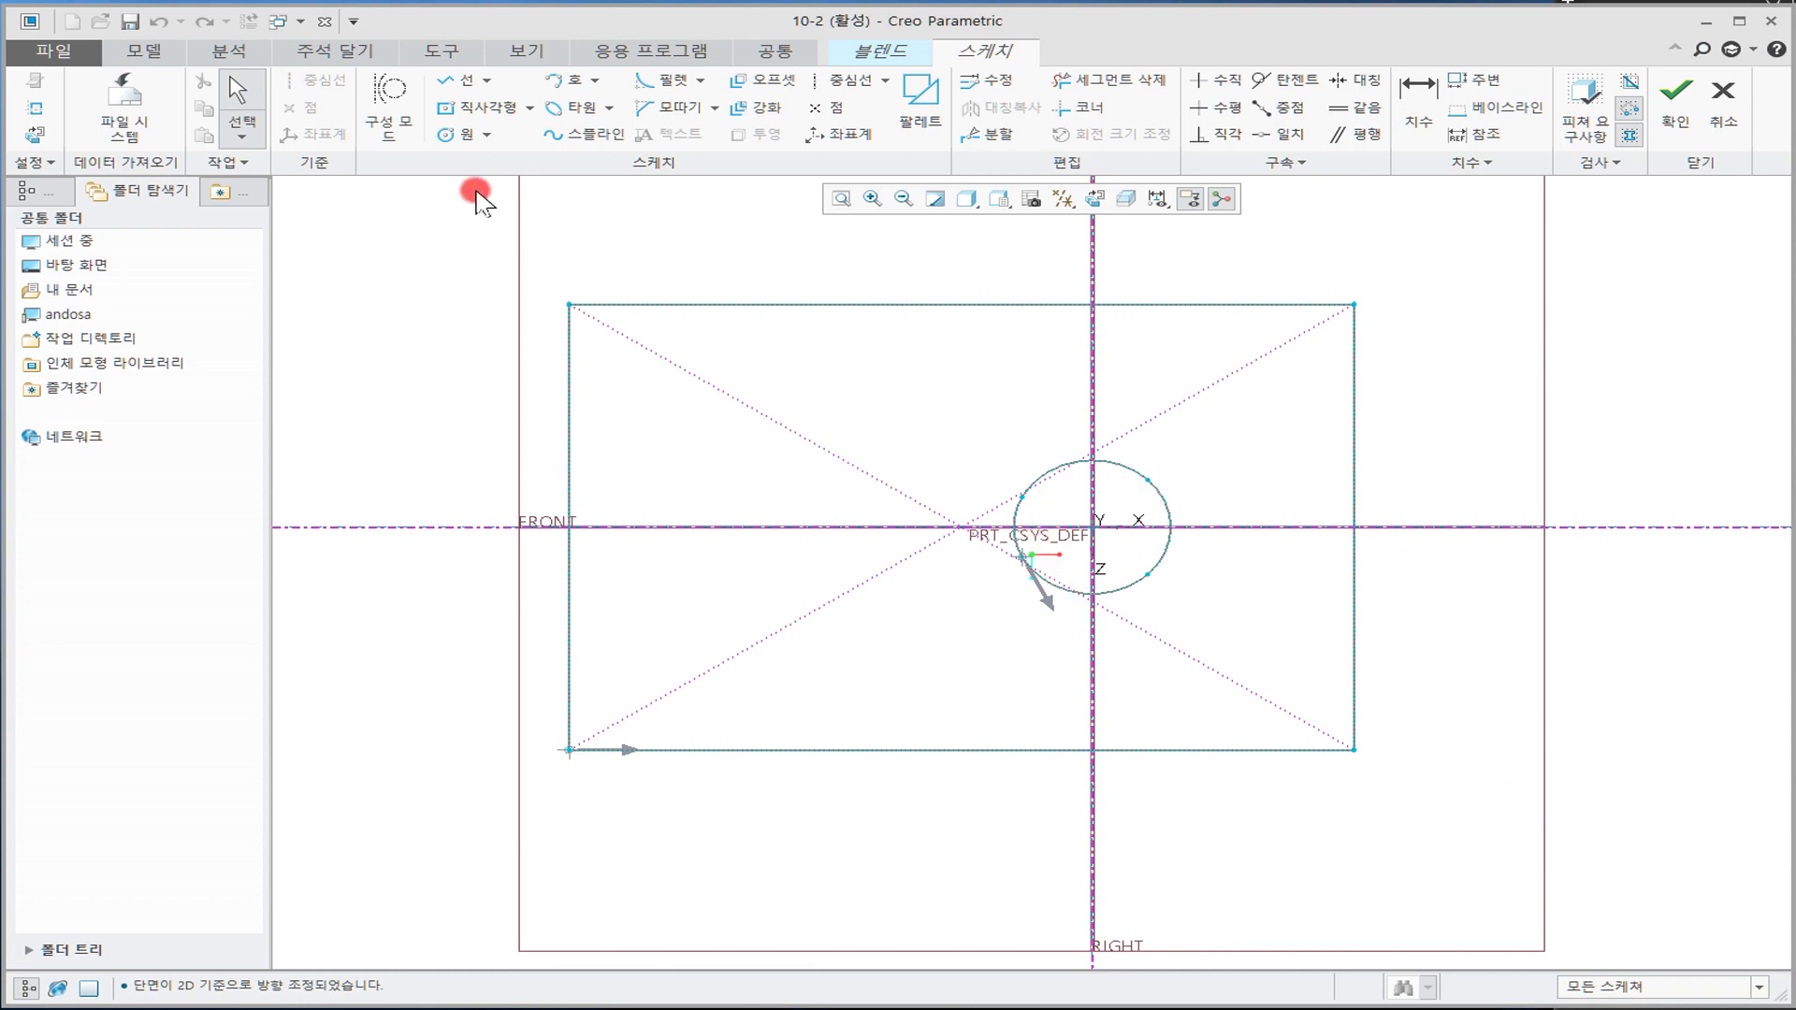
pyautogui.click(456, 140)
pyautogui.click(1091, 526)
pyautogui.click(1204, 610)
pyautogui.middleClick(1145, 560)
pyautogui.doubleClick(899, 409)
pyautogui.write('60')
pyautogui.press('Return')
pyautogui.click(982, 475)
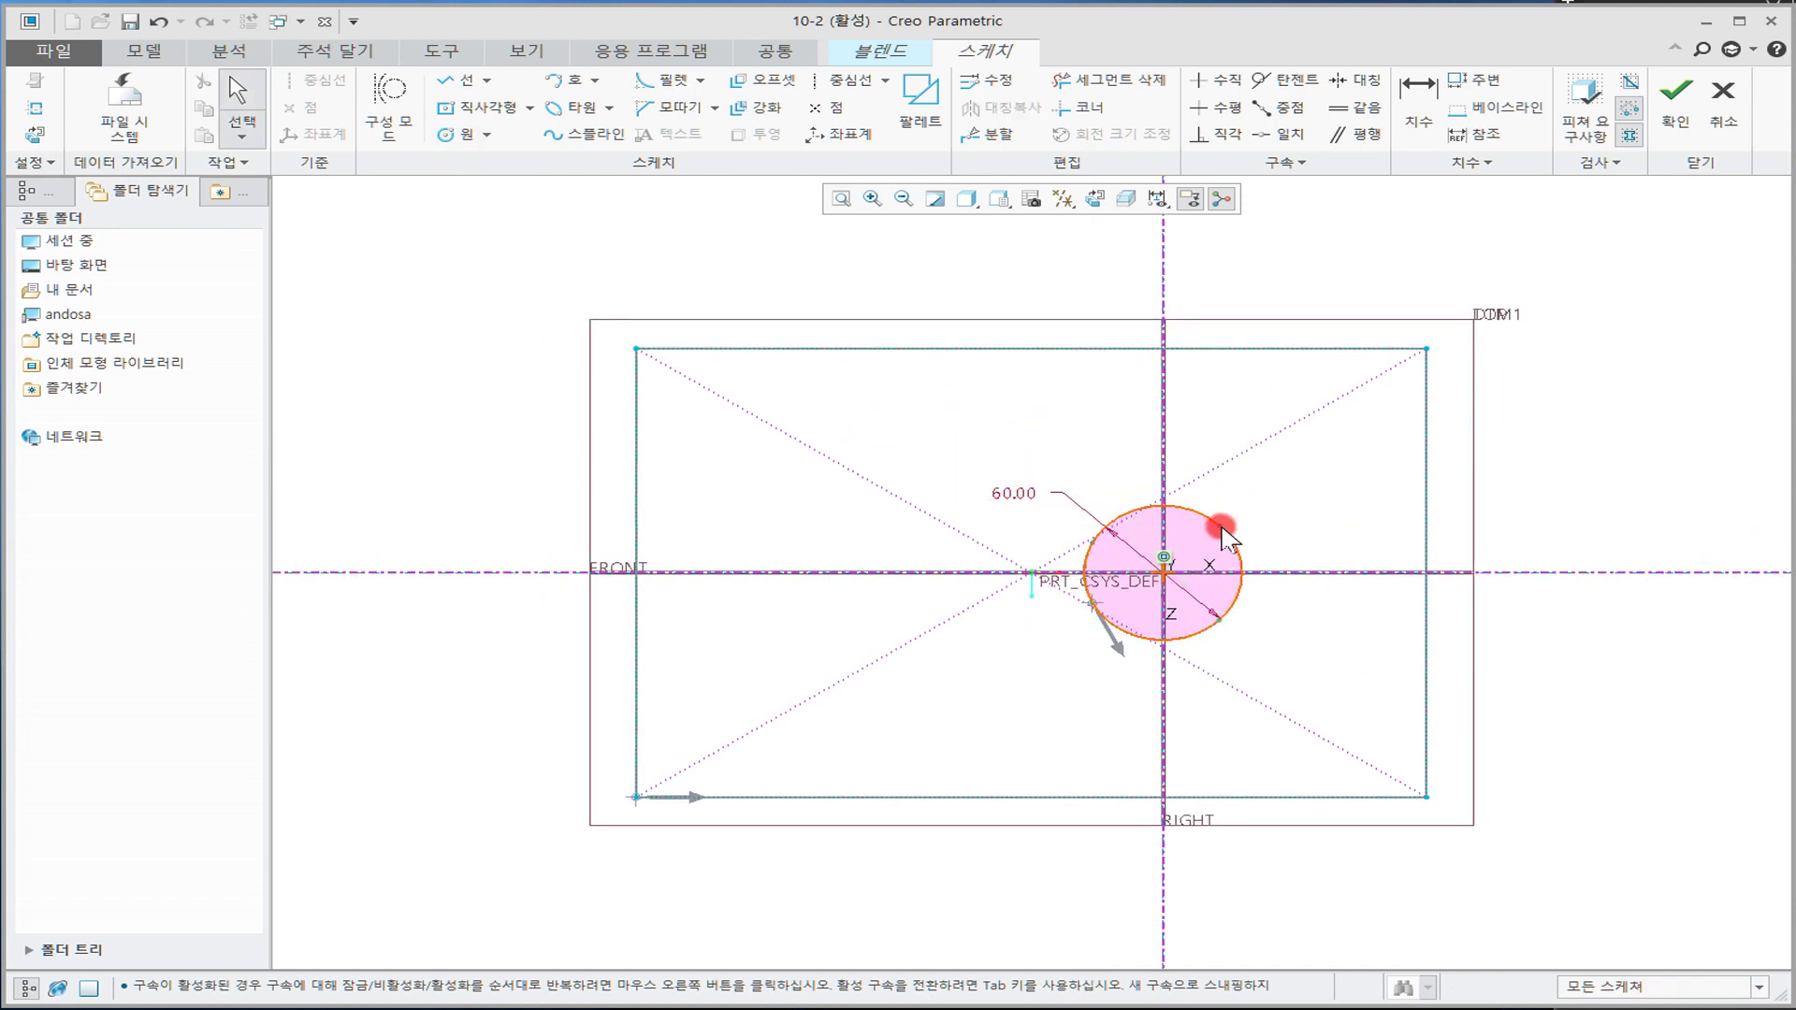
pyautogui.click(828, 82)
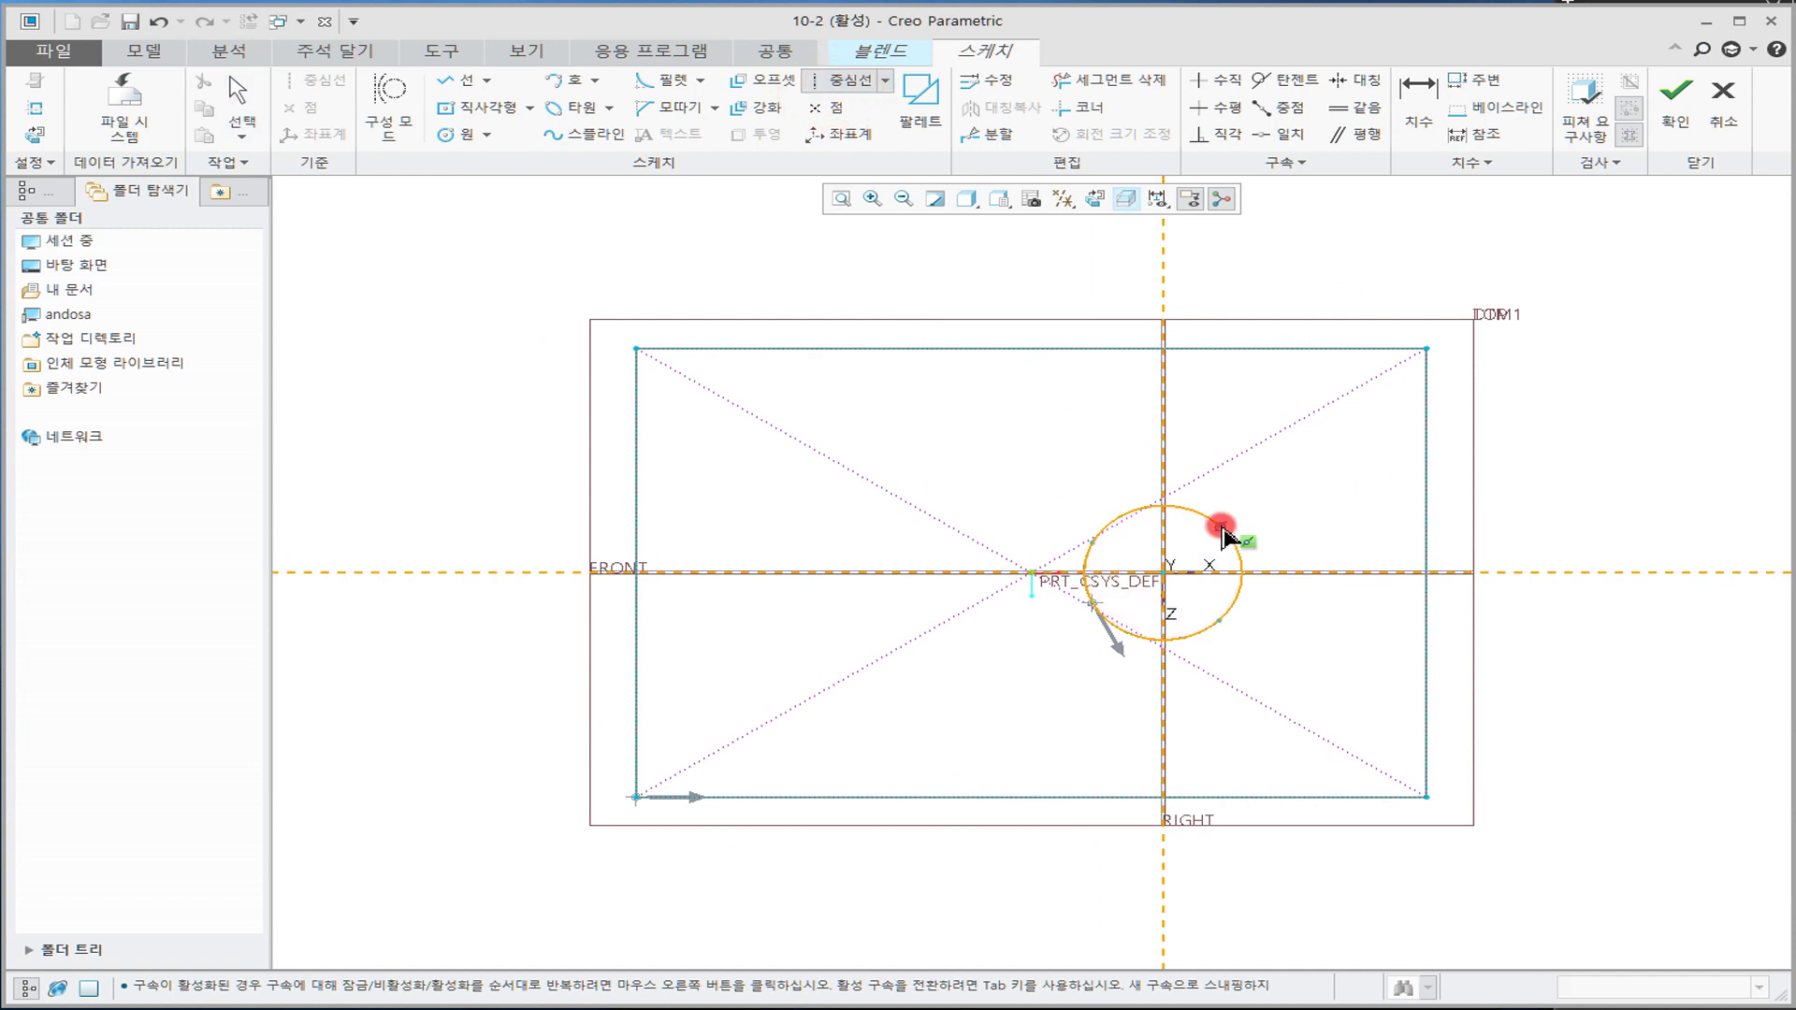
pyautogui.click(231, 93)
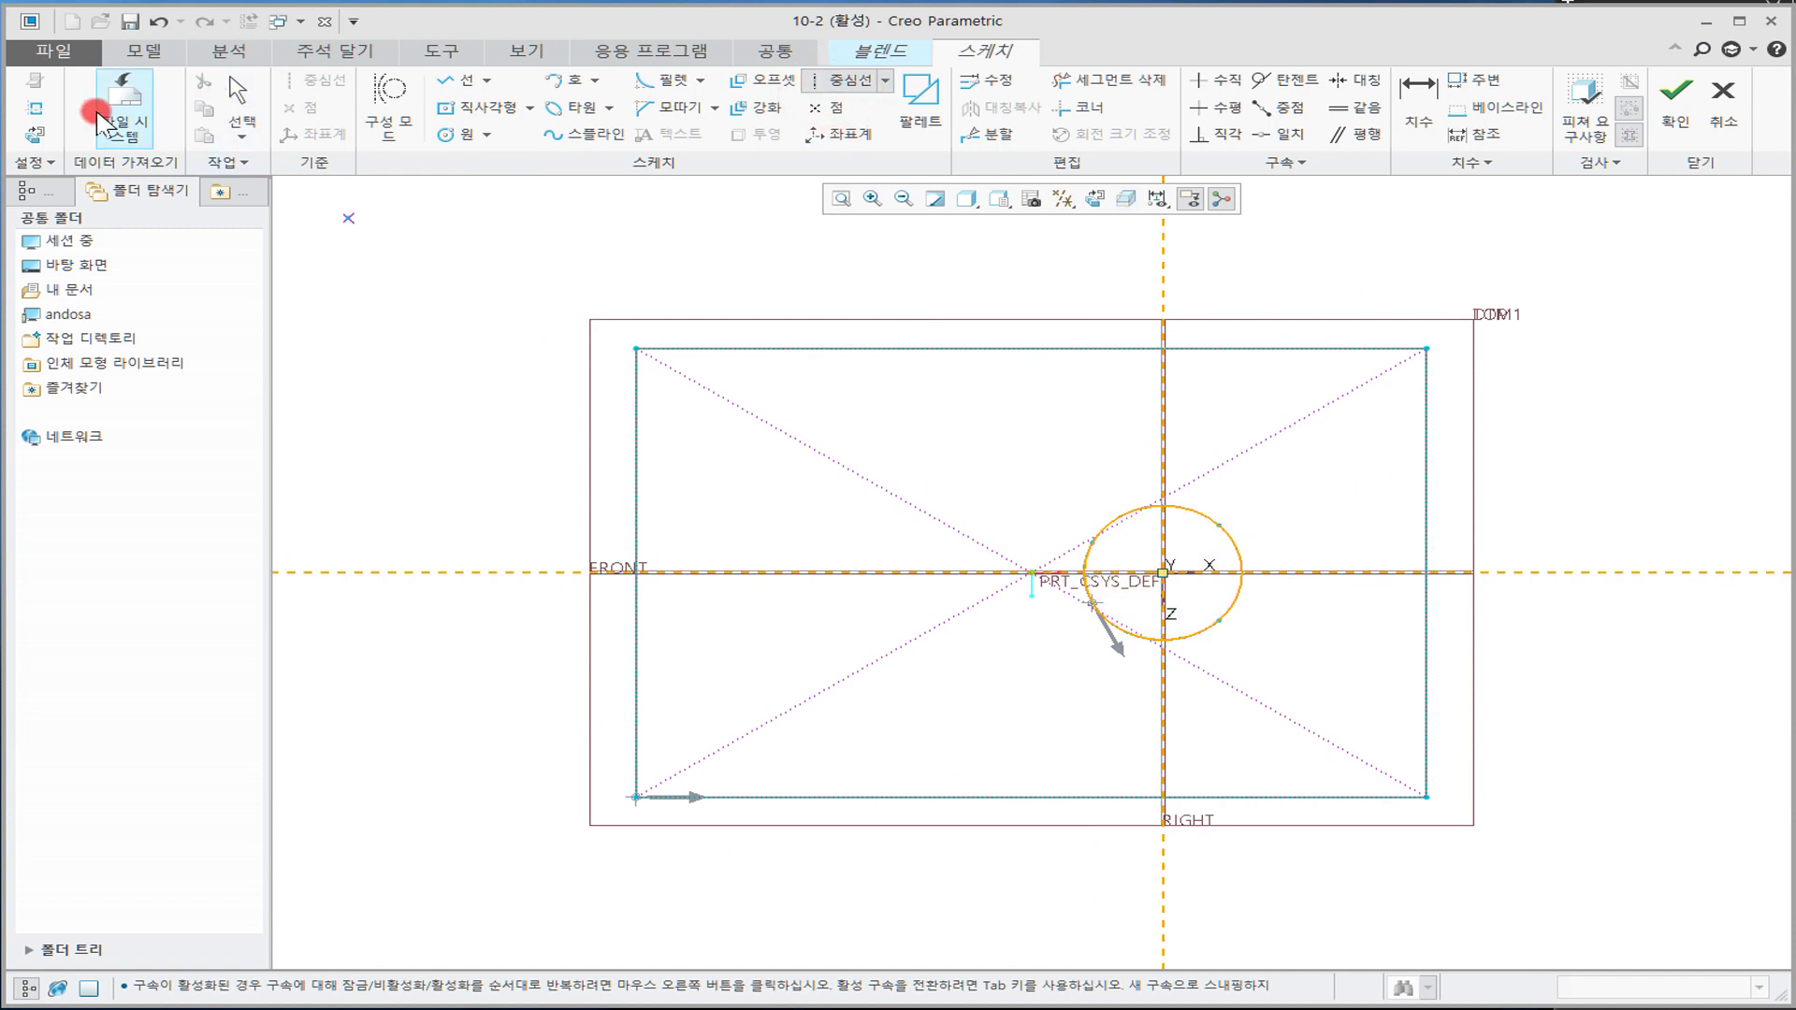
pyautogui.click(35, 107)
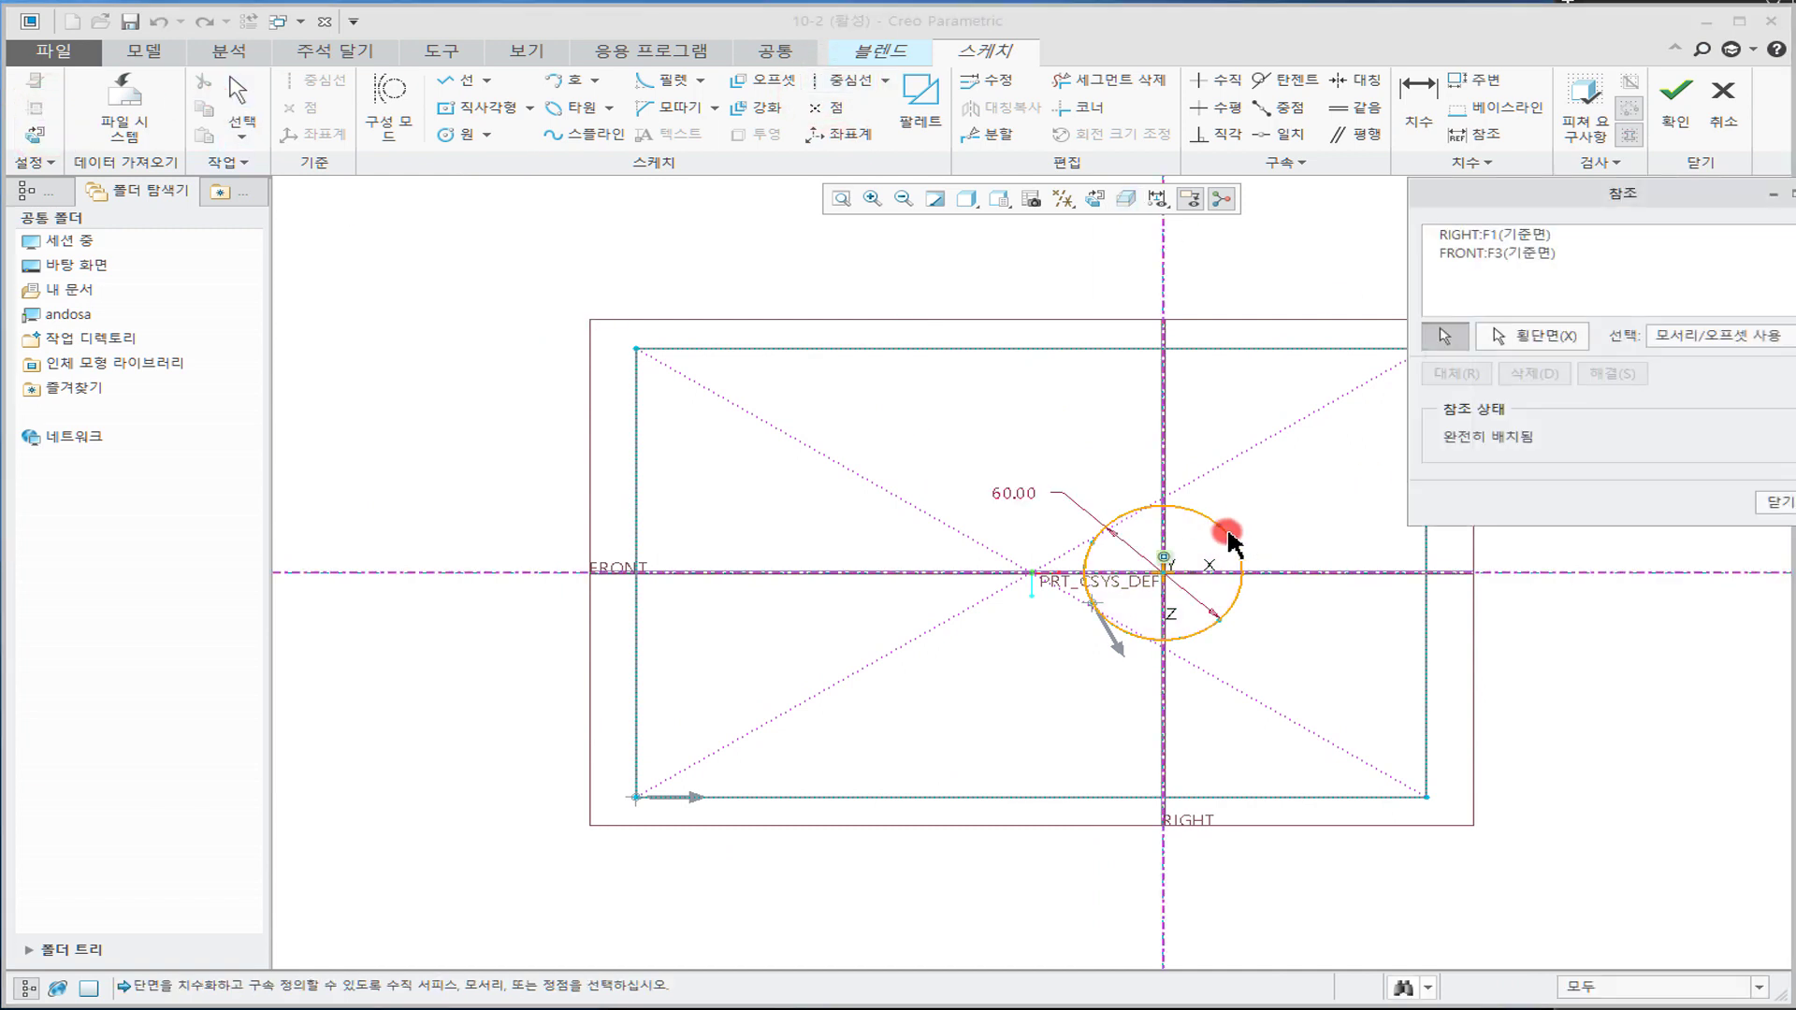
pyautogui.click(1102, 541)
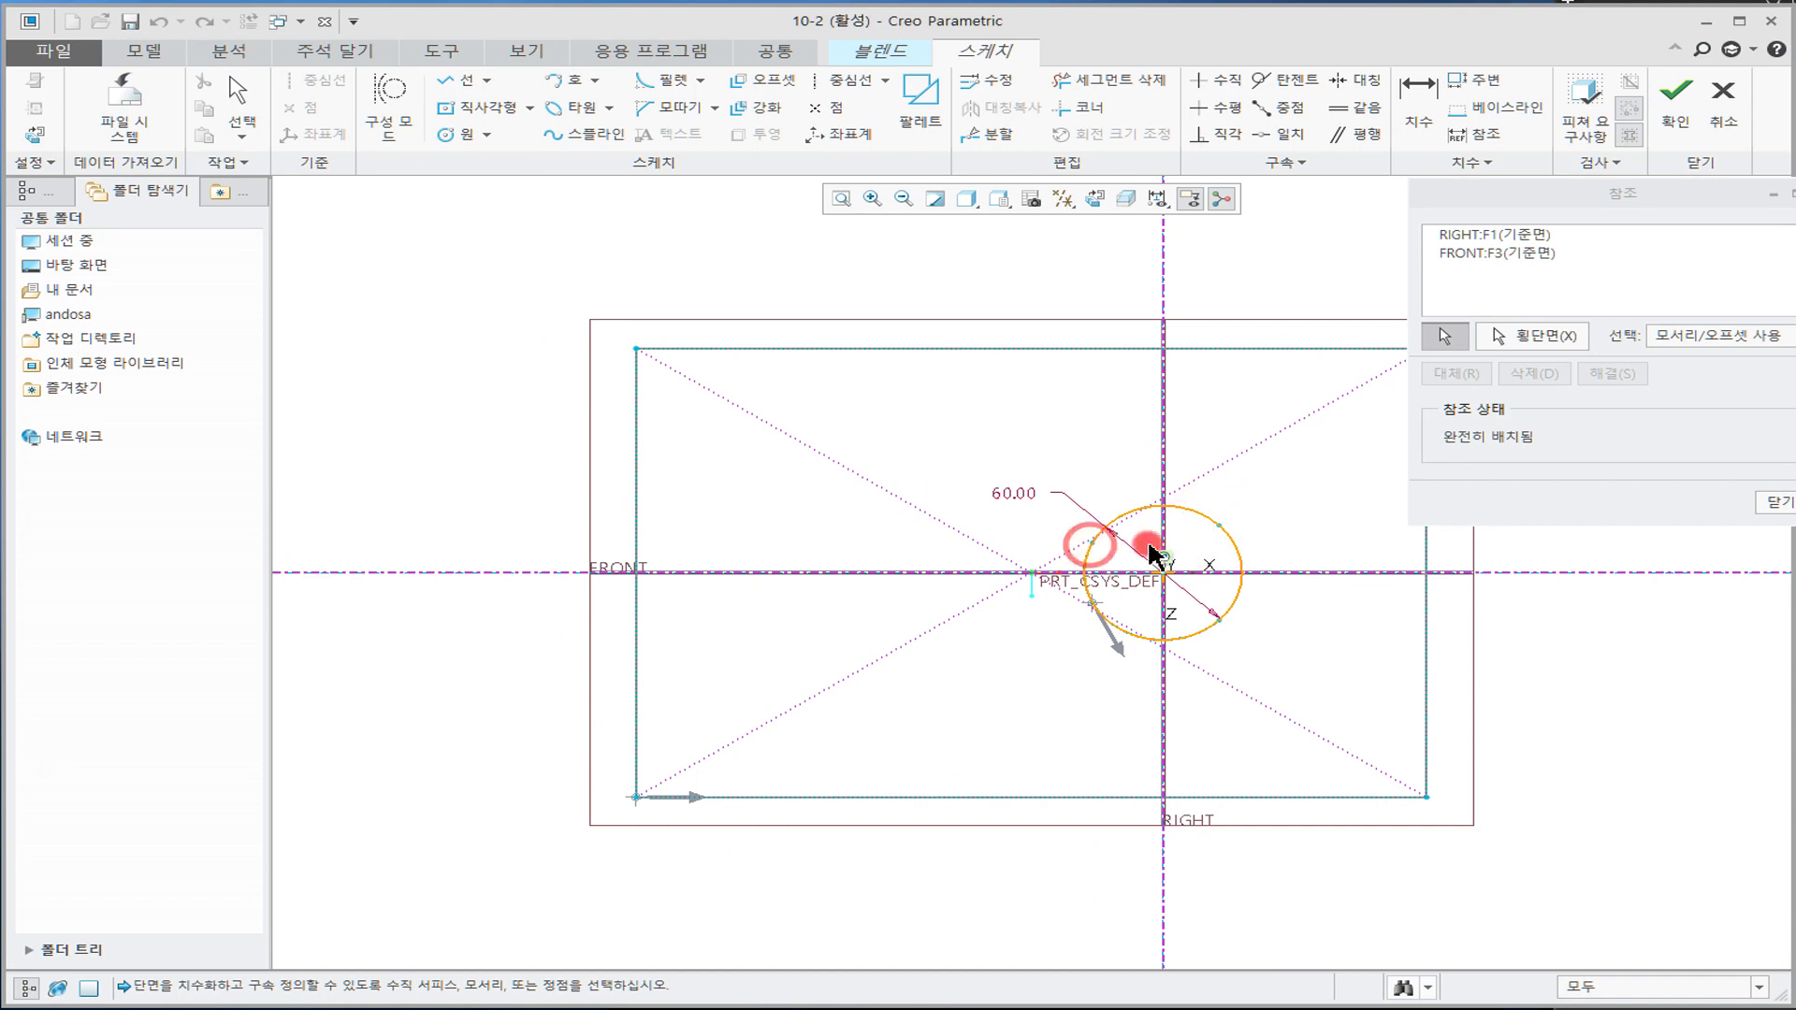
pyautogui.click(1772, 502)
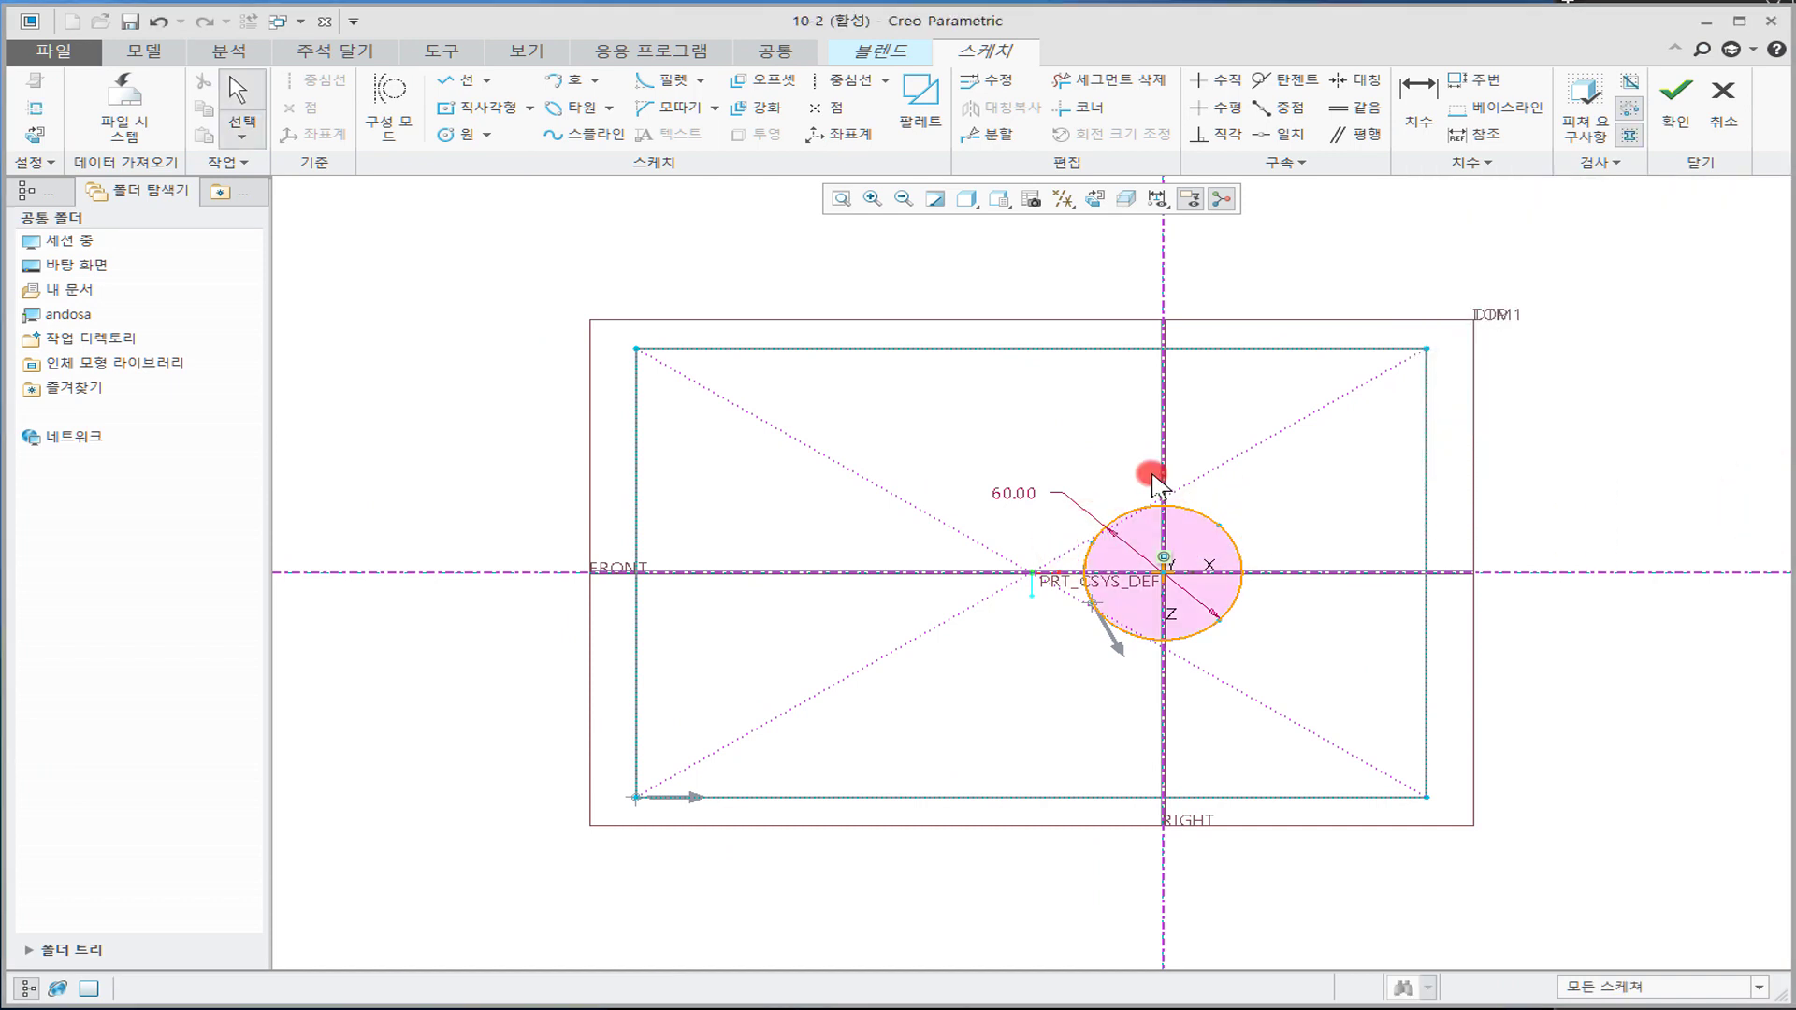
# Step: Draw a construction center rectangle about 368 by 217 around the circle, centred on the existing rectangle's diagonal crossing
pyautogui.keyDown('shift'); pyautogui.moveTo(1087, 417); pyautogui.dragTo(947, 404, button='middle'); pyautogui.keyUp('shift')
pyautogui.click(387, 105)
pyautogui.click(448, 108)
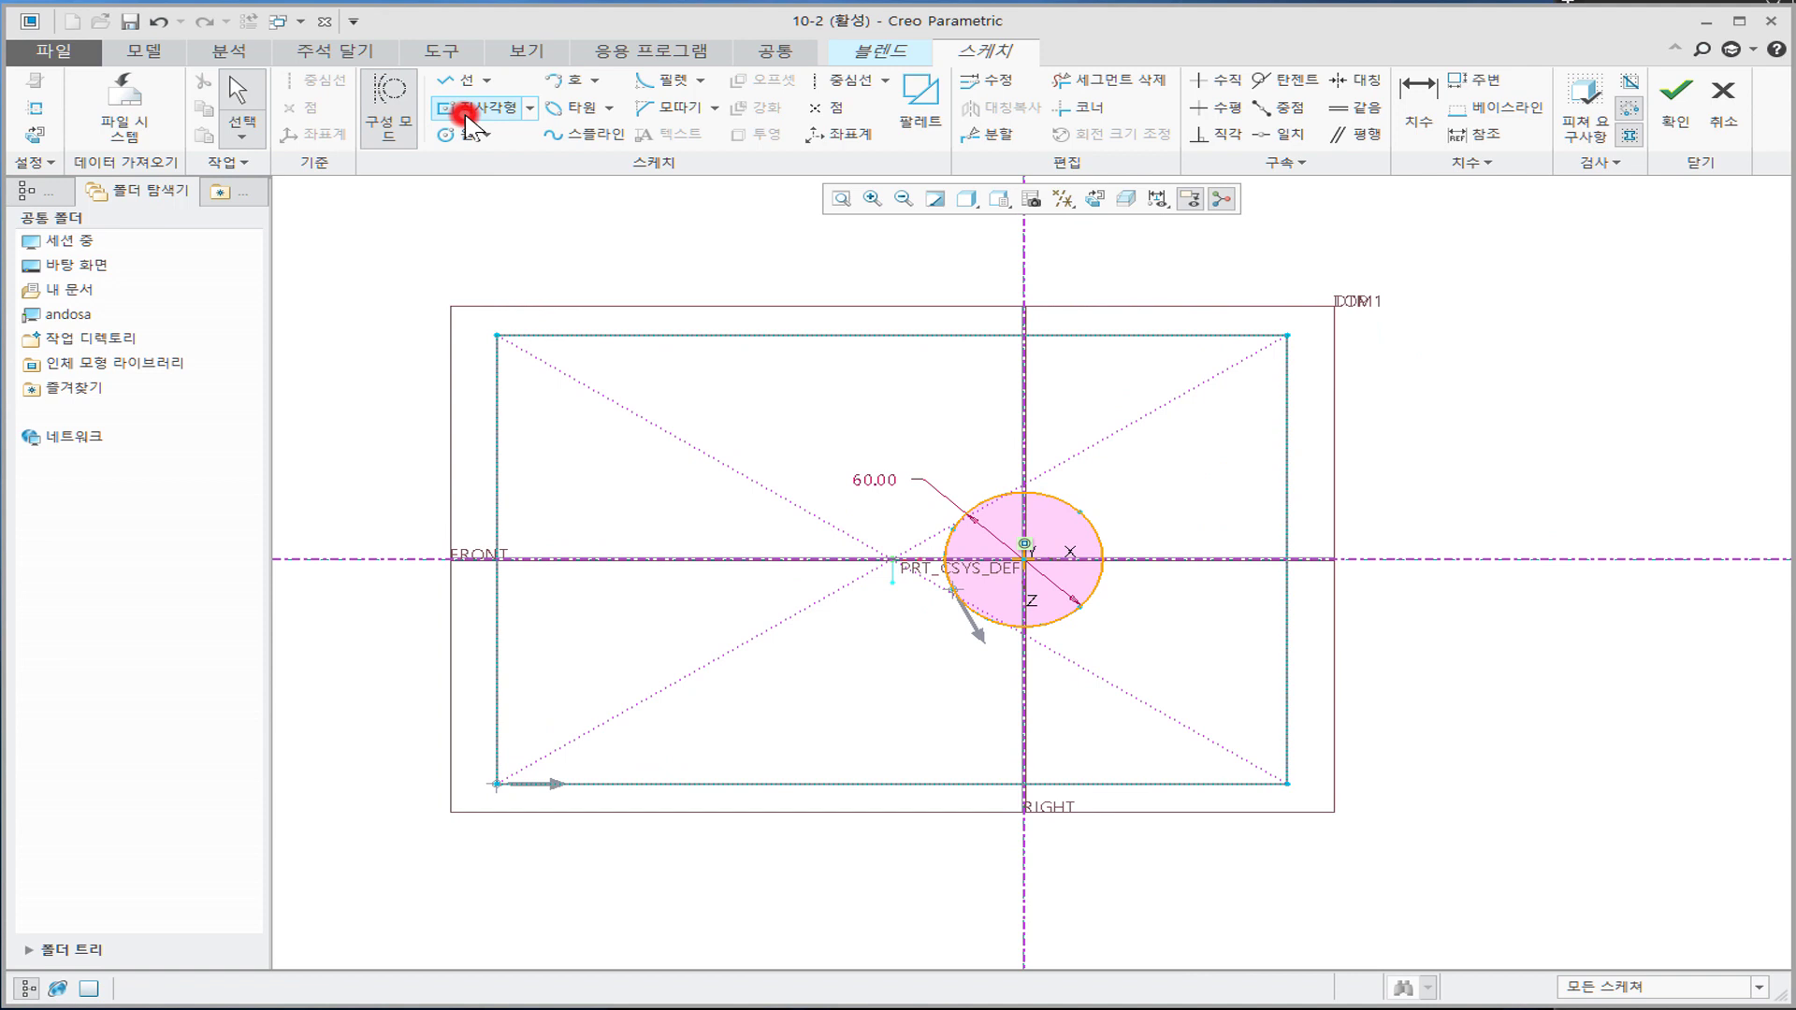
pyautogui.click(895, 560)
pyautogui.click(1380, 802)
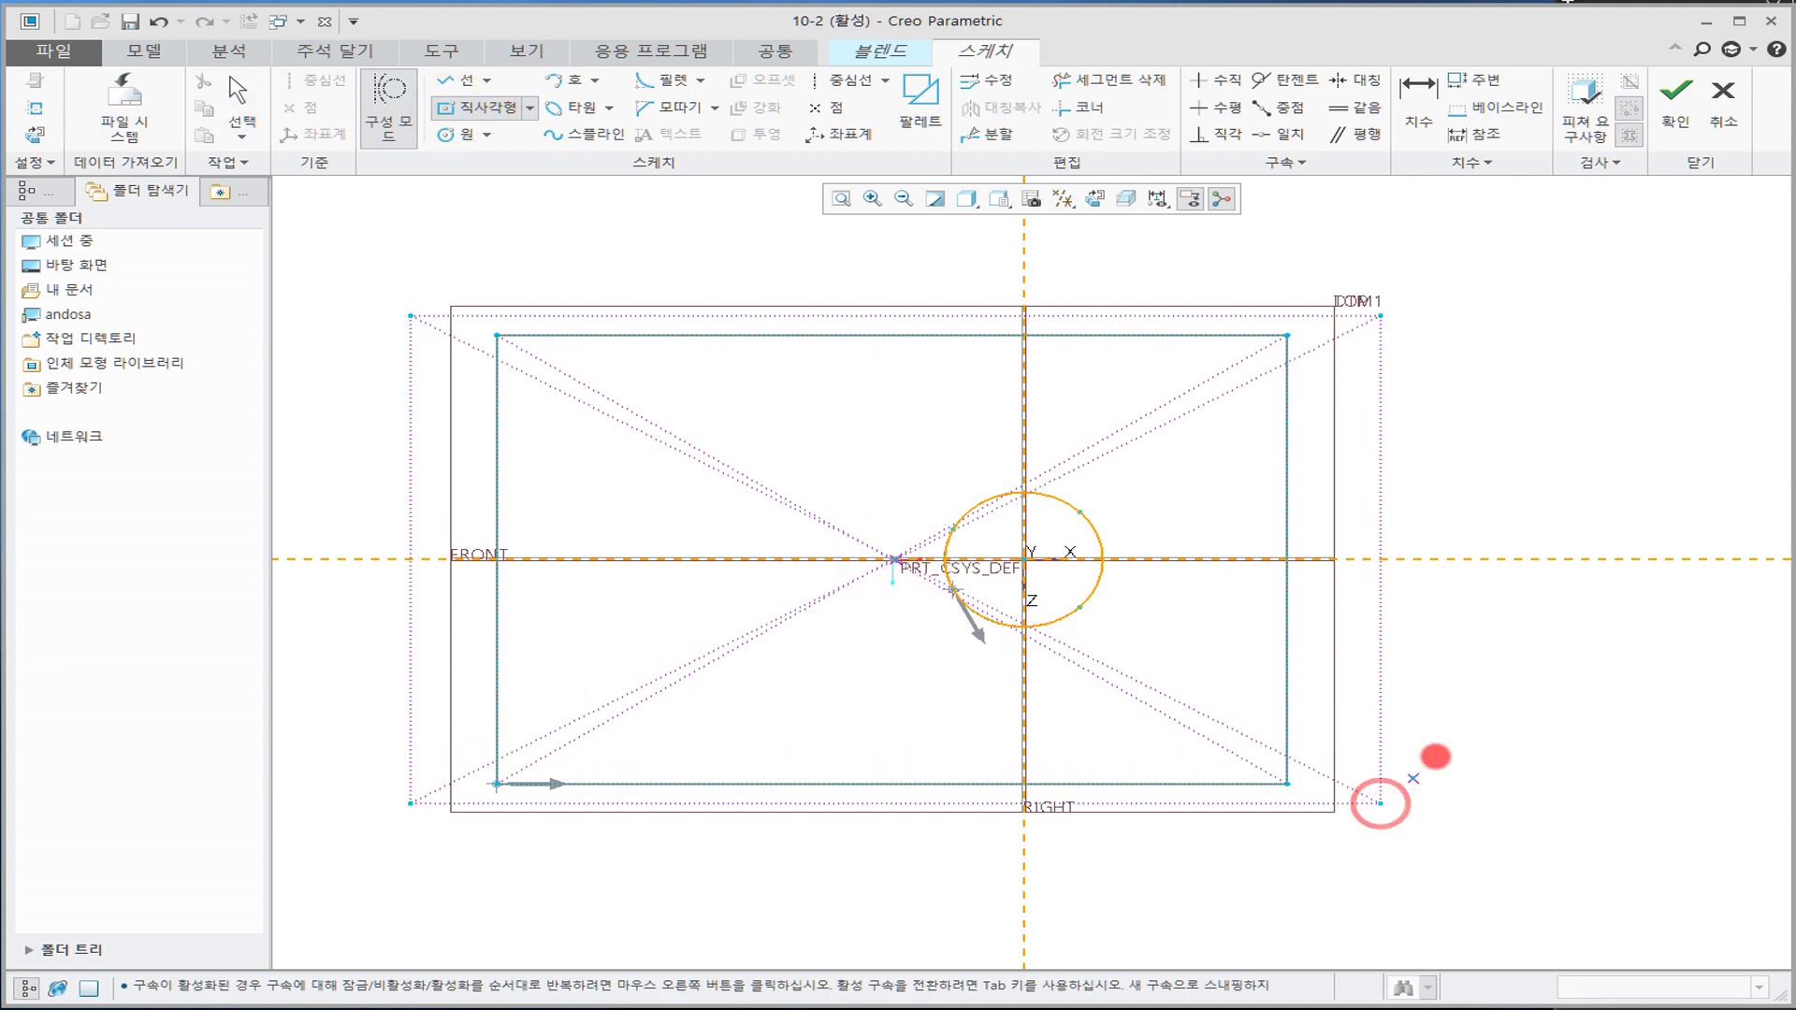
pyautogui.middleClick(1487, 723)
# Step: Set the construction rectangle's right edge 100 from the vertical reference and its overall width to 300
pyautogui.moveTo(1192, 827); pyautogui.dragTo(1186, 866)
pyautogui.doubleClick(1187, 866)
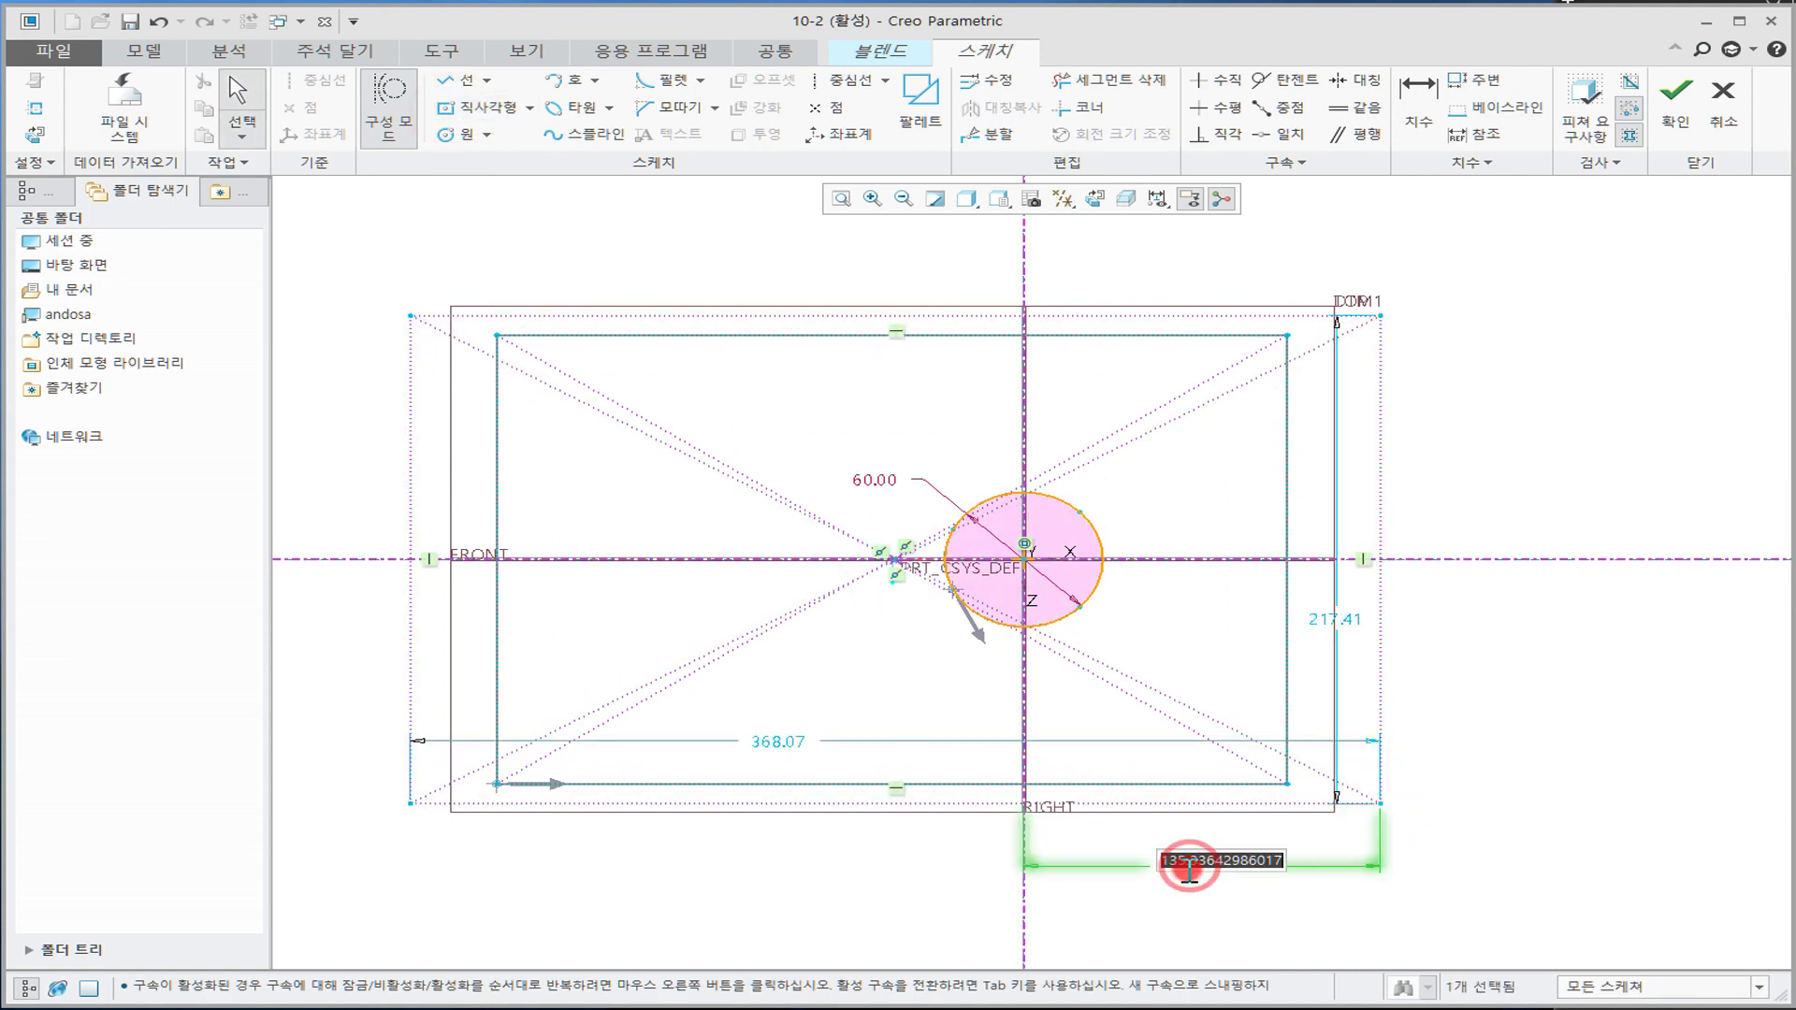
pyautogui.write('100')
pyautogui.press('Return')
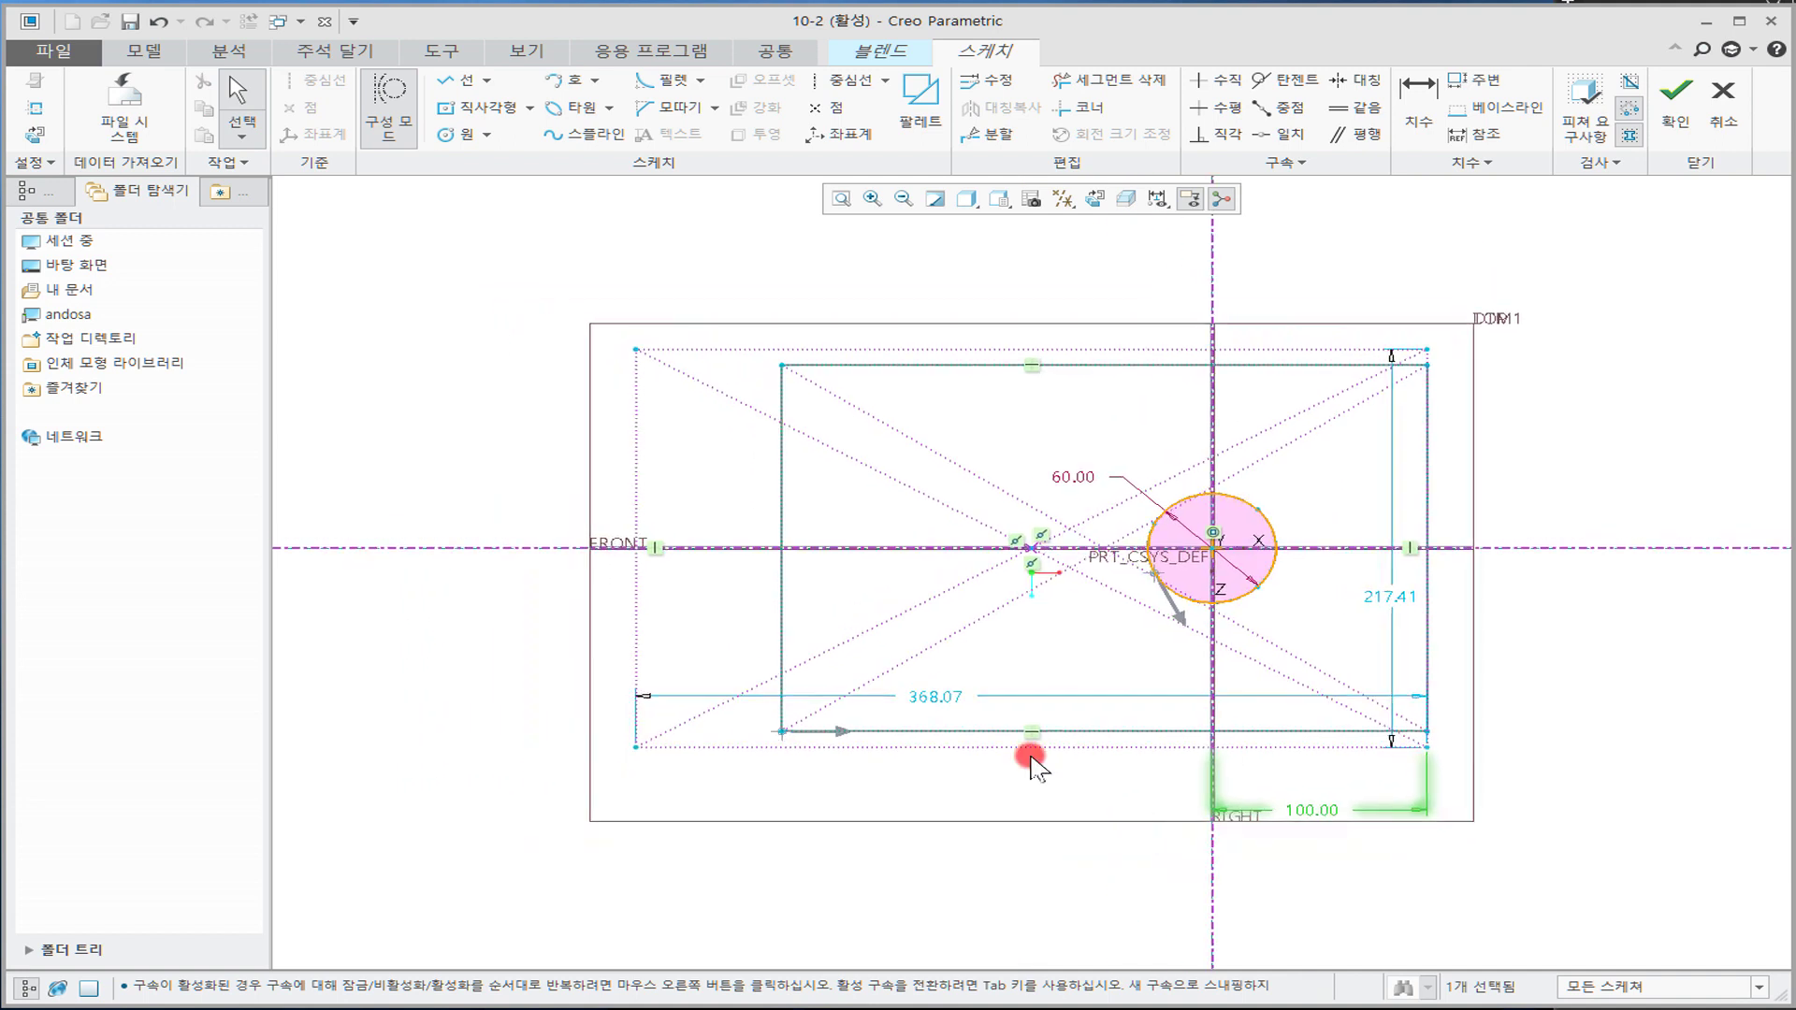
pyautogui.moveTo(939, 694); pyautogui.dragTo(1074, 849)
pyautogui.doubleClick(1071, 850)
pyautogui.write('300')
pyautogui.press('Return')
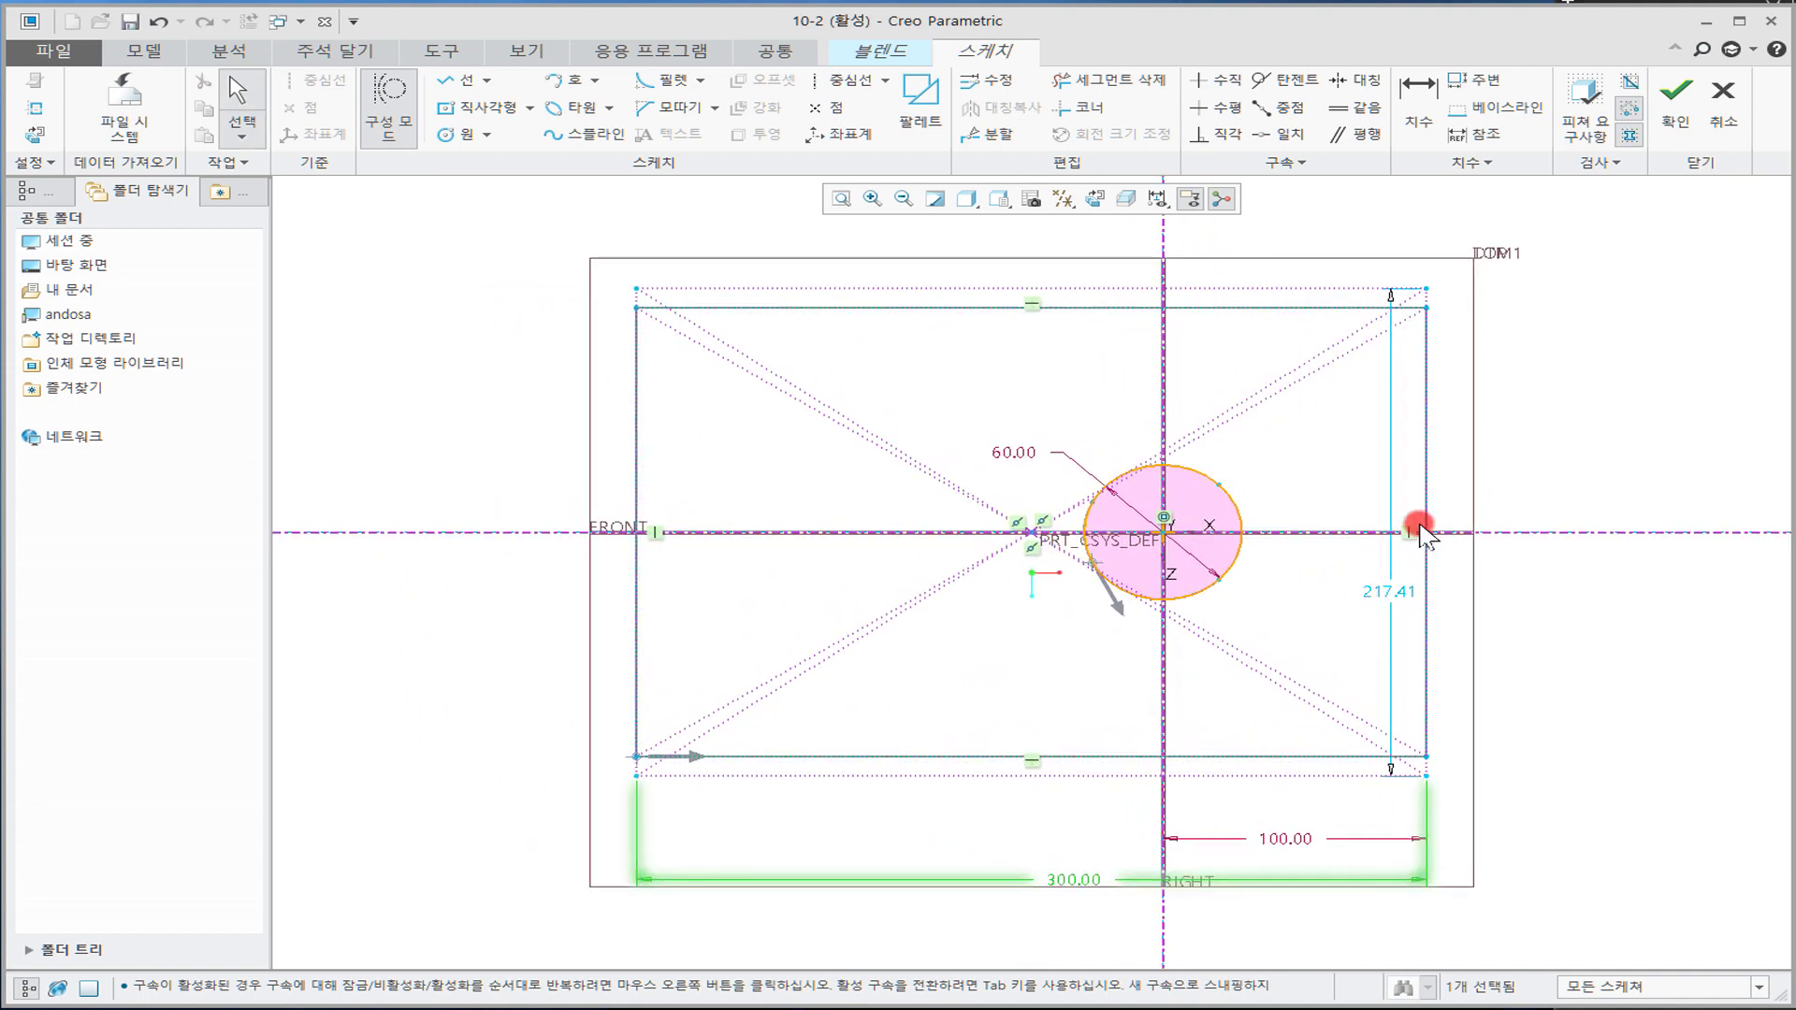
# Step: Set the construction rectangle's height to 200
pyautogui.moveTo(1403, 603); pyautogui.dragTo(1602, 602)
pyautogui.doubleClick(1596, 587)
pyautogui.write('200')
pyautogui.press('Return')
pyautogui.click(1429, 383)
# Step: Draw a centerline through the rectangle's upper-right corner and the circle's centre, and divide the circle where they cross near that corner
pyautogui.click(845, 86)
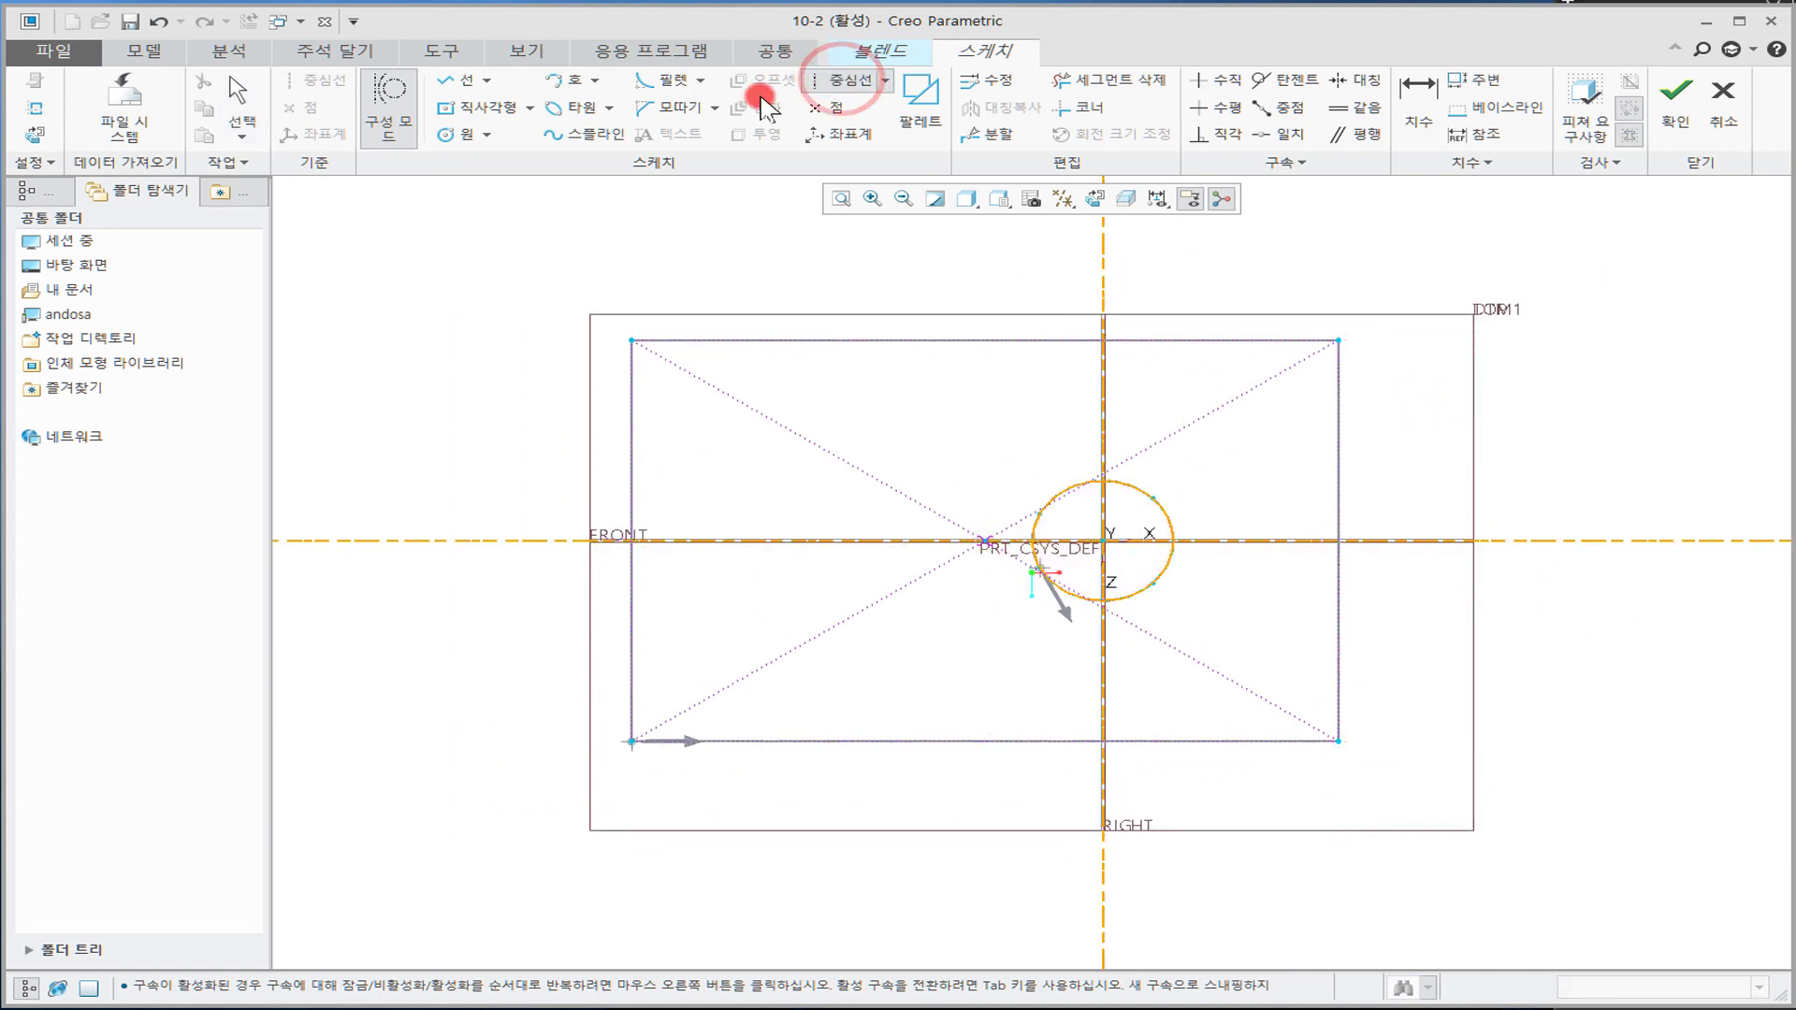
pyautogui.click(1337, 346)
pyautogui.click(1103, 540)
pyautogui.middleClick(1262, 484)
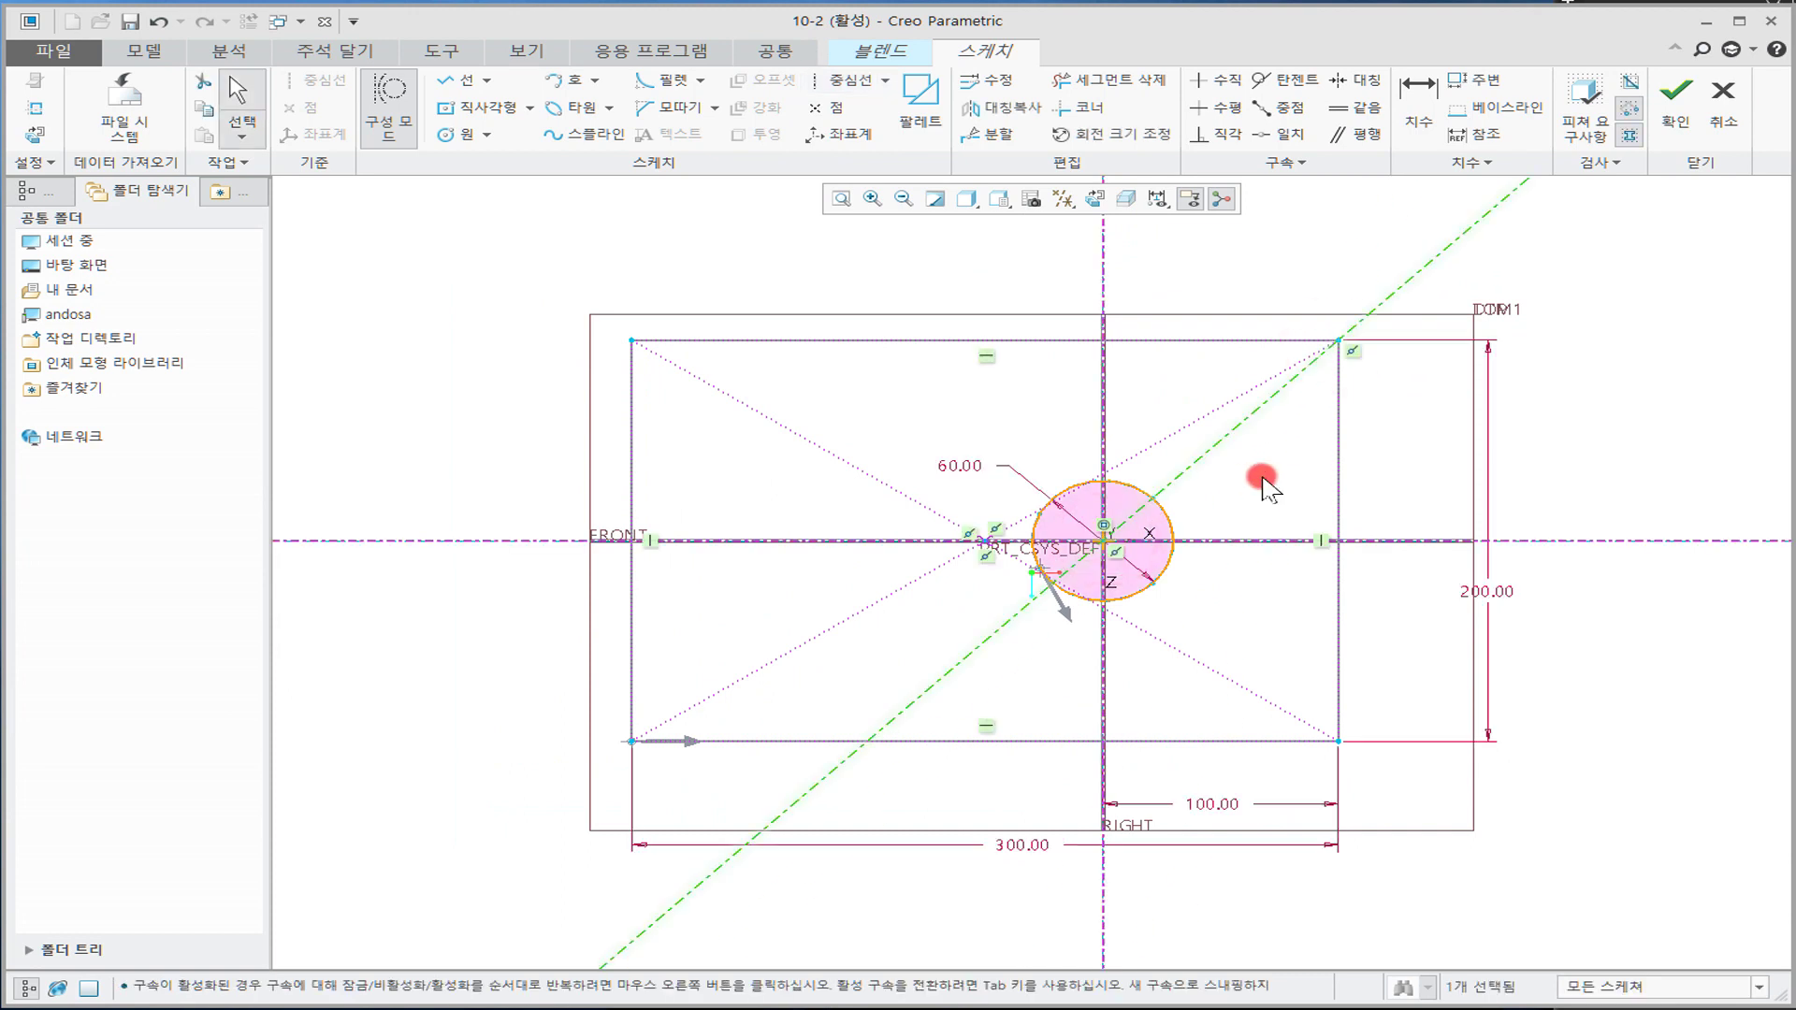
pyautogui.click(986, 134)
pyautogui.click(1156, 502)
pyautogui.middleClick(1100, 445)
# Step: Draw a centerline through the rectangle's lower-right corner and the circle's centre, and divide the circle at their lower-right crossing
pyautogui.click(868, 81)
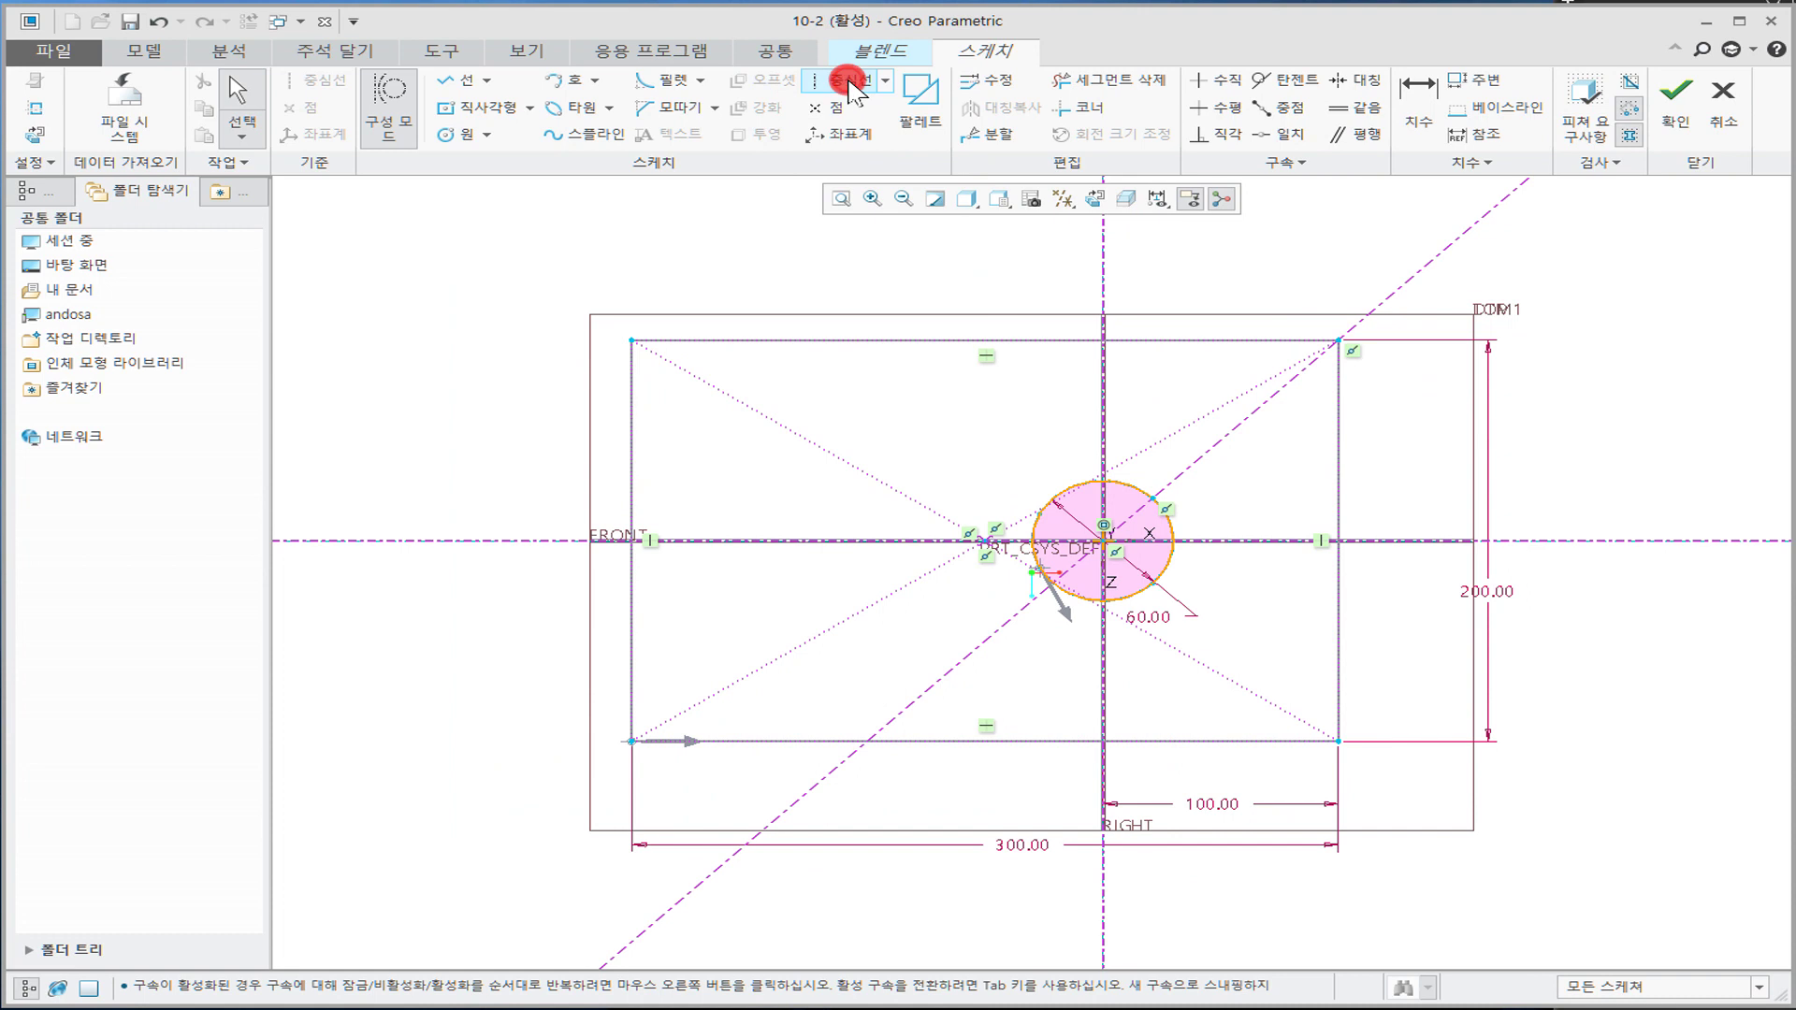
pyautogui.click(1340, 743)
pyautogui.click(1104, 540)
pyautogui.middleClick(1253, 612)
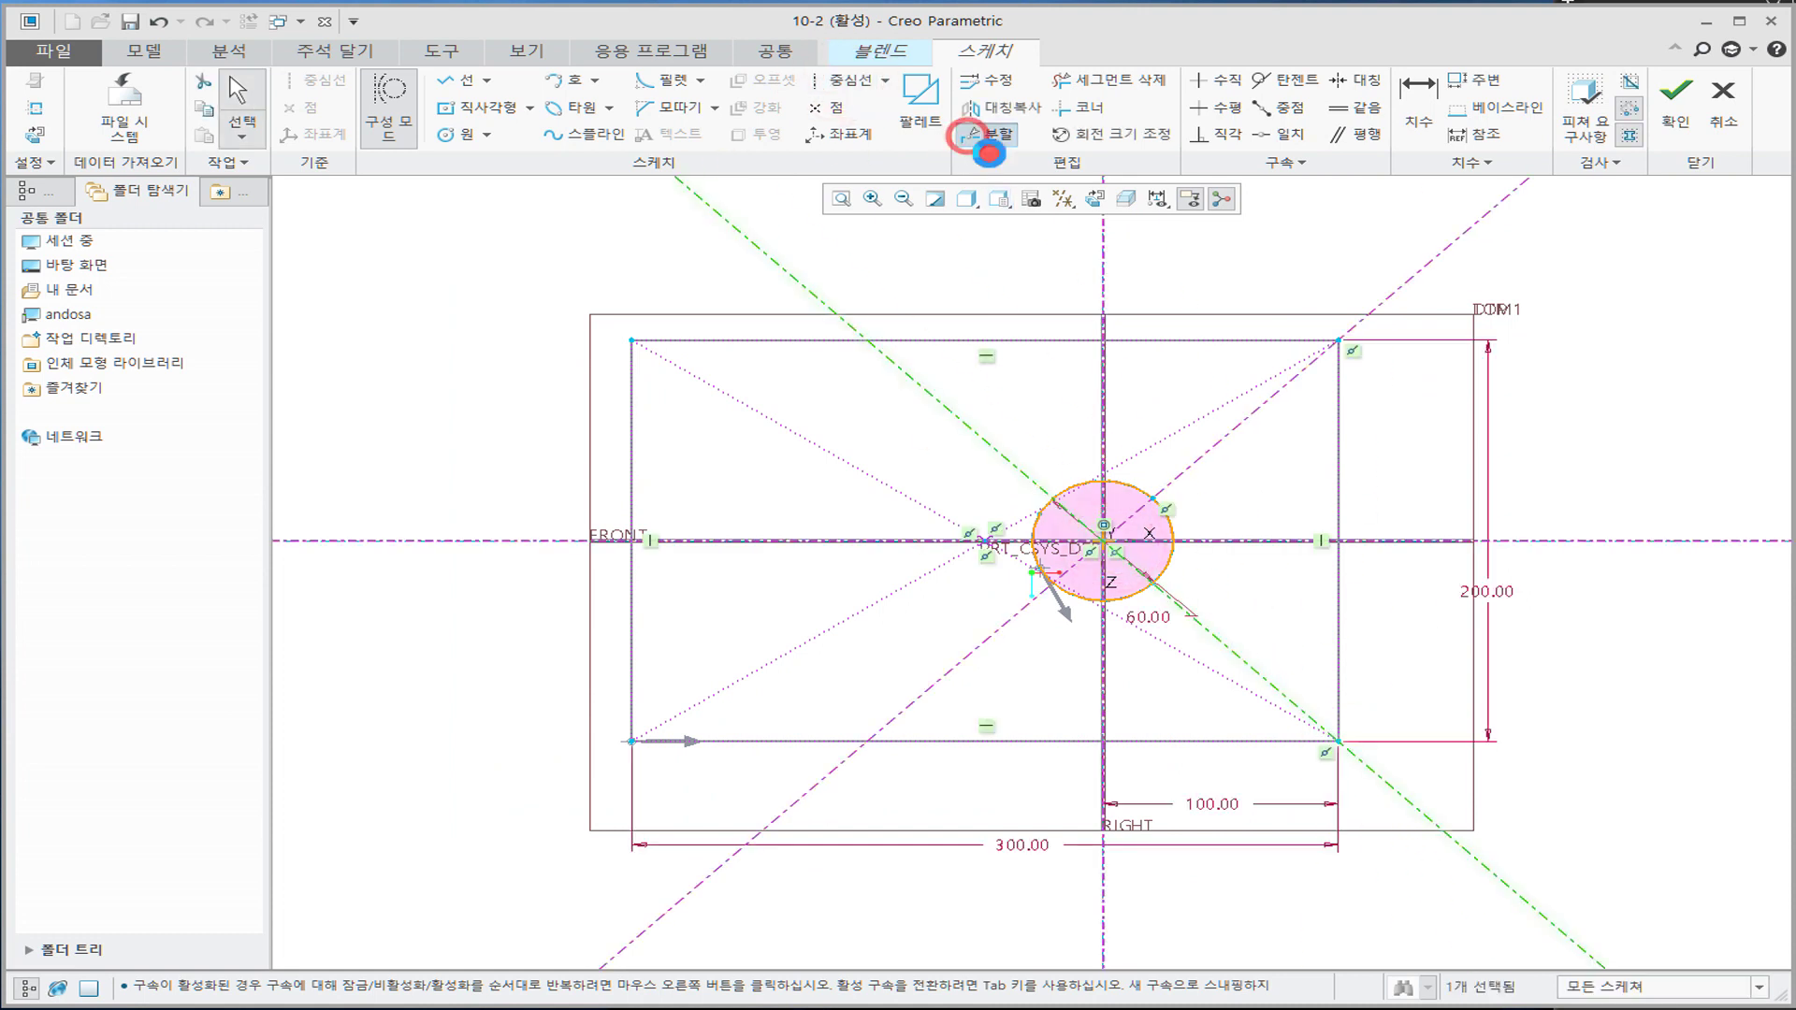
pyautogui.click(972, 140)
pyautogui.scroll(3, 1160, 602)
pyautogui.click(1147, 571)
pyautogui.middleClick(1285, 581)
pyautogui.scroll(-2, 1287, 584)
# Step: Draw a centerline through the rectangle's lower-left corner and the circle's centre, and try to divide the circle at their lower-left crossing
pyautogui.click(847, 94)
pyautogui.click(545, 772)
pyautogui.click(1148, 522)
pyautogui.middleClick(1175, 601)
pyautogui.click(982, 132)
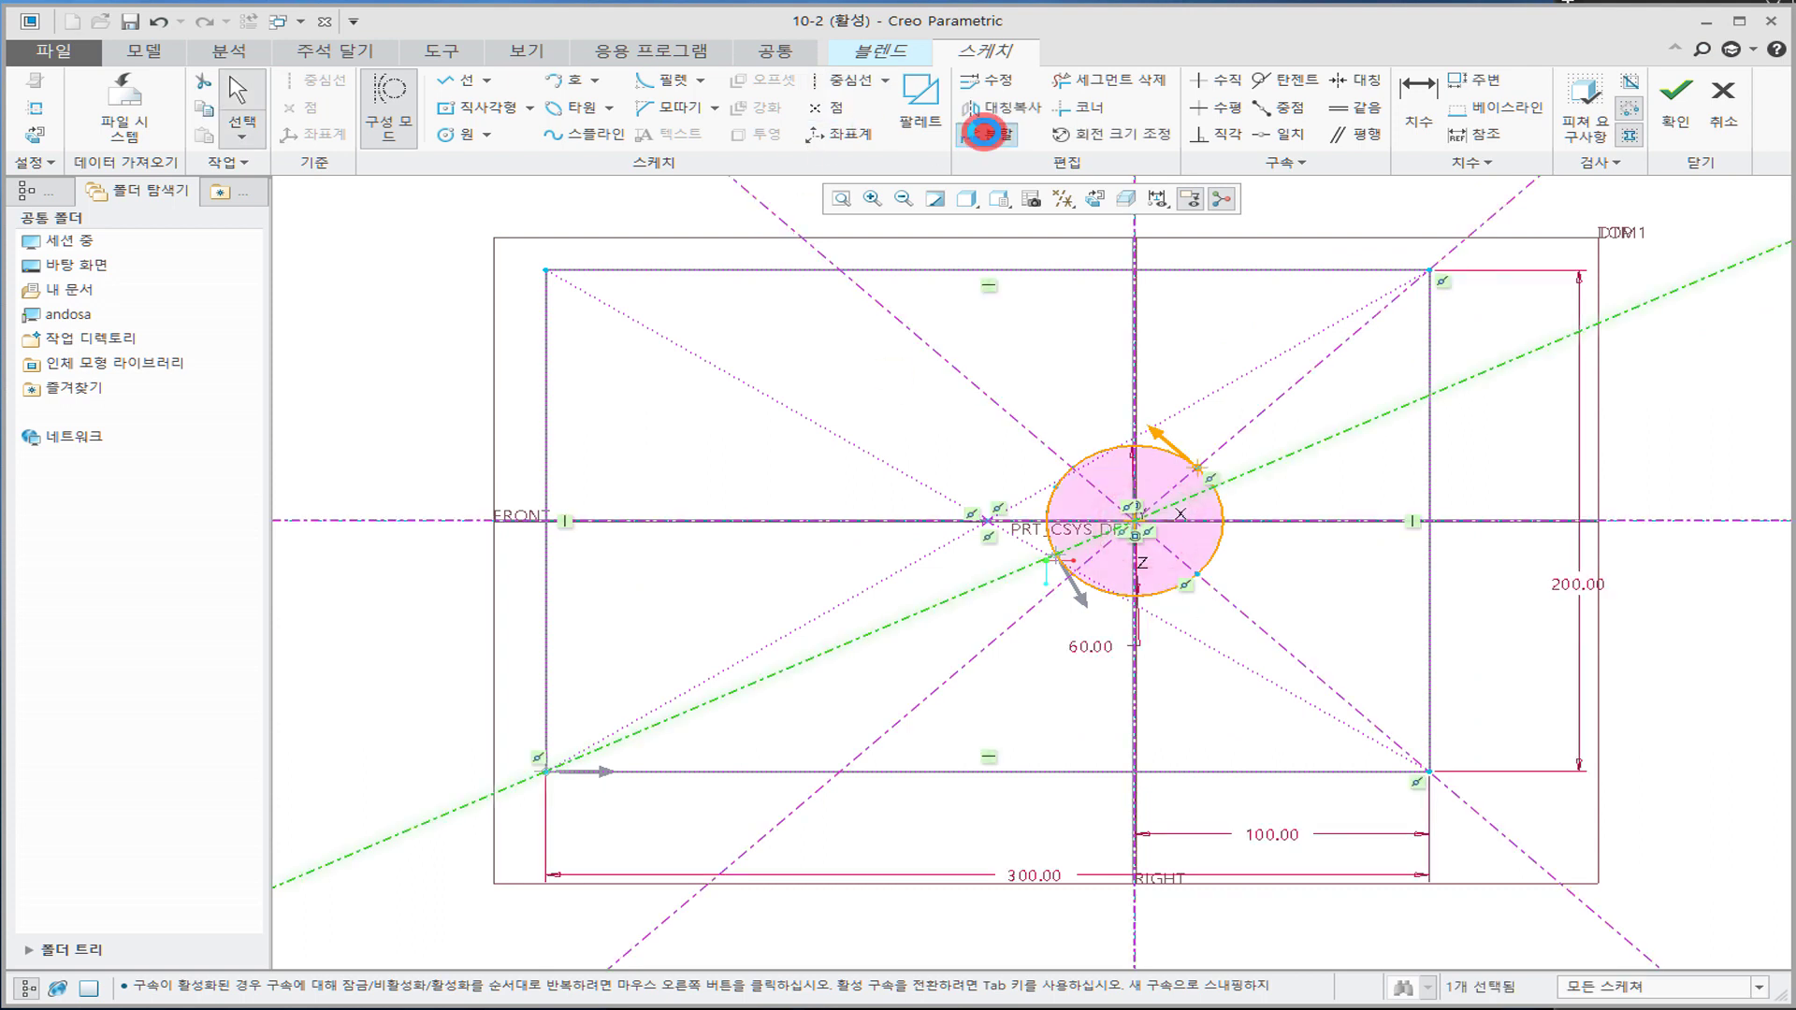
pyautogui.scroll(7, 1085, 528)
pyautogui.click(934, 614)
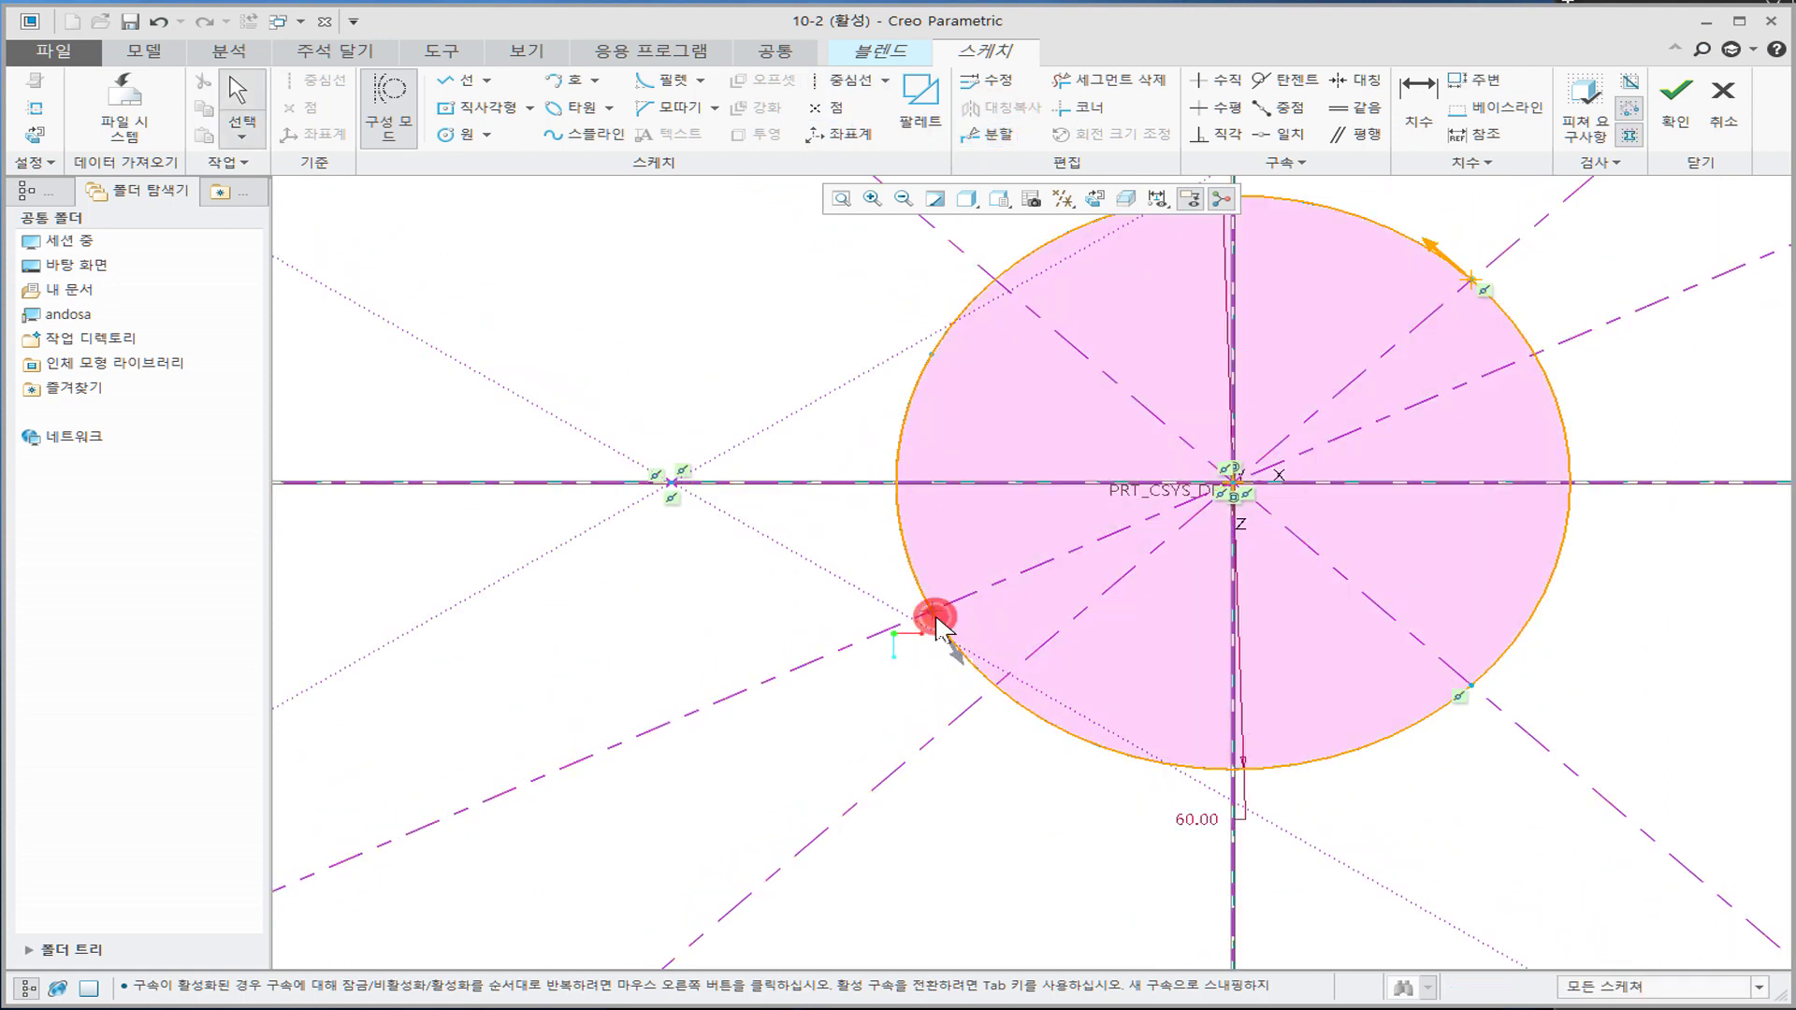
pyautogui.click(1102, 573)
pyautogui.scroll(-5, 1103, 578)
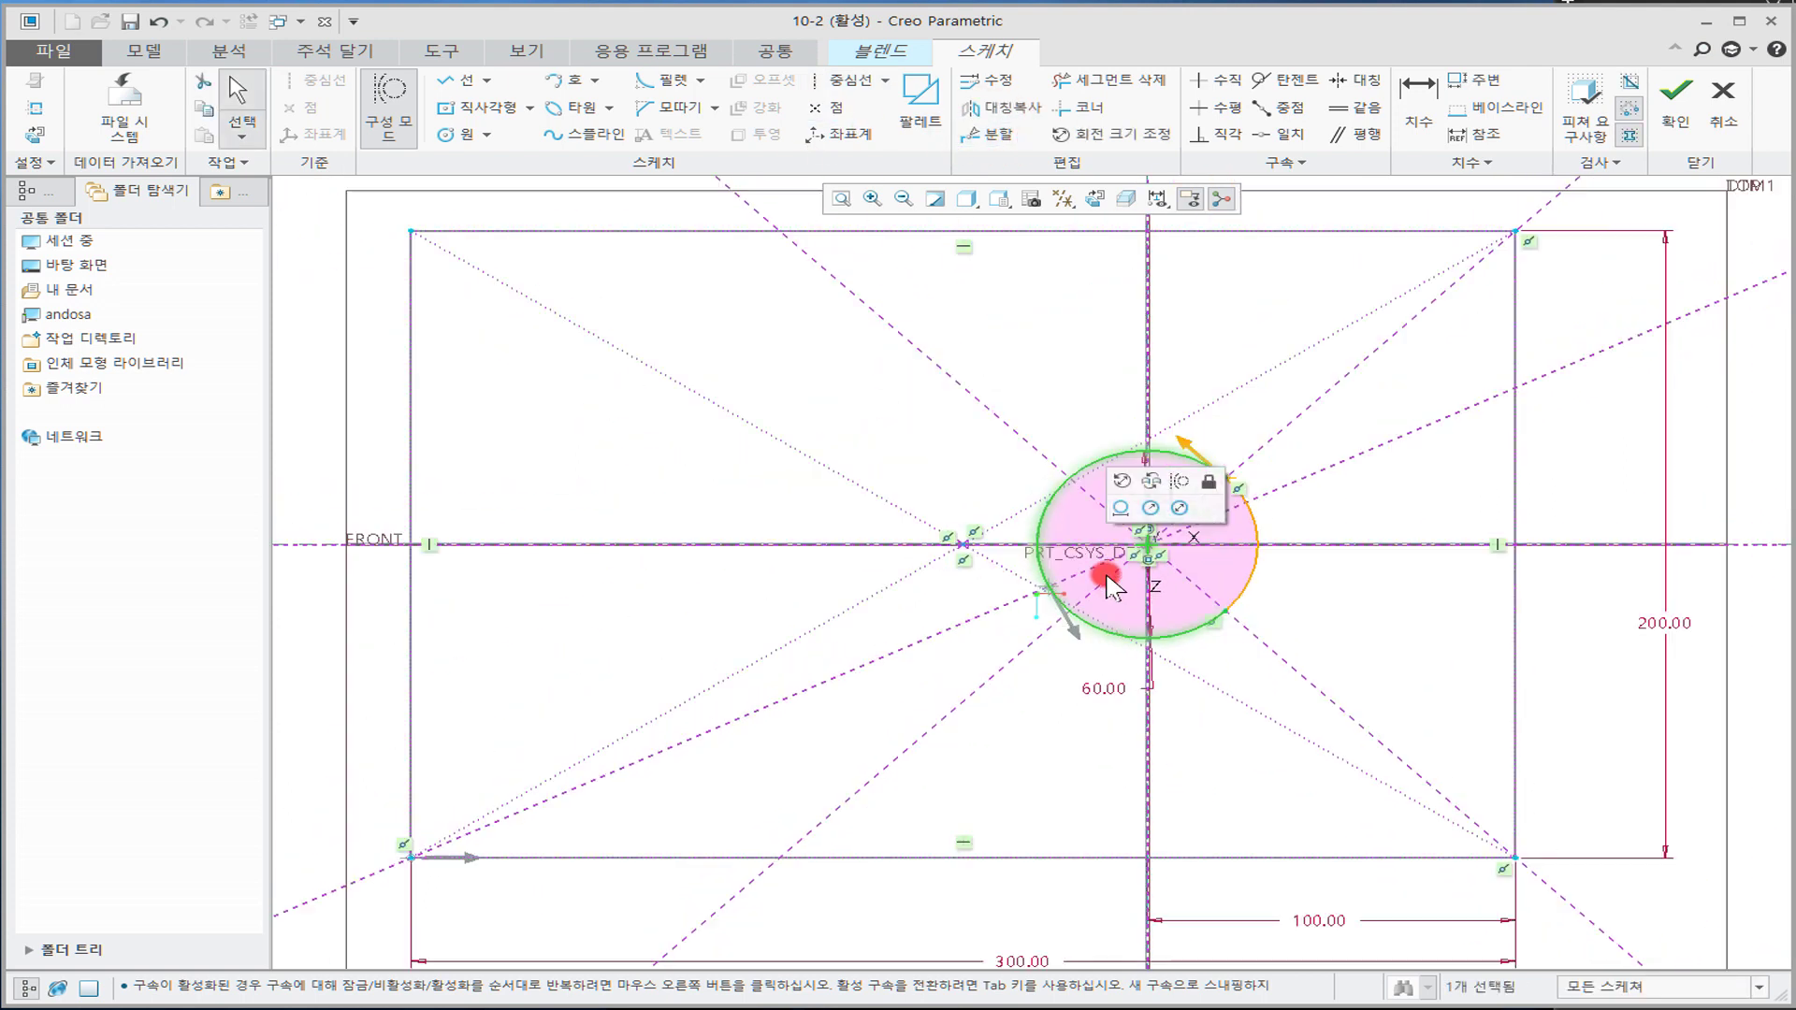
pyautogui.click(933, 468)
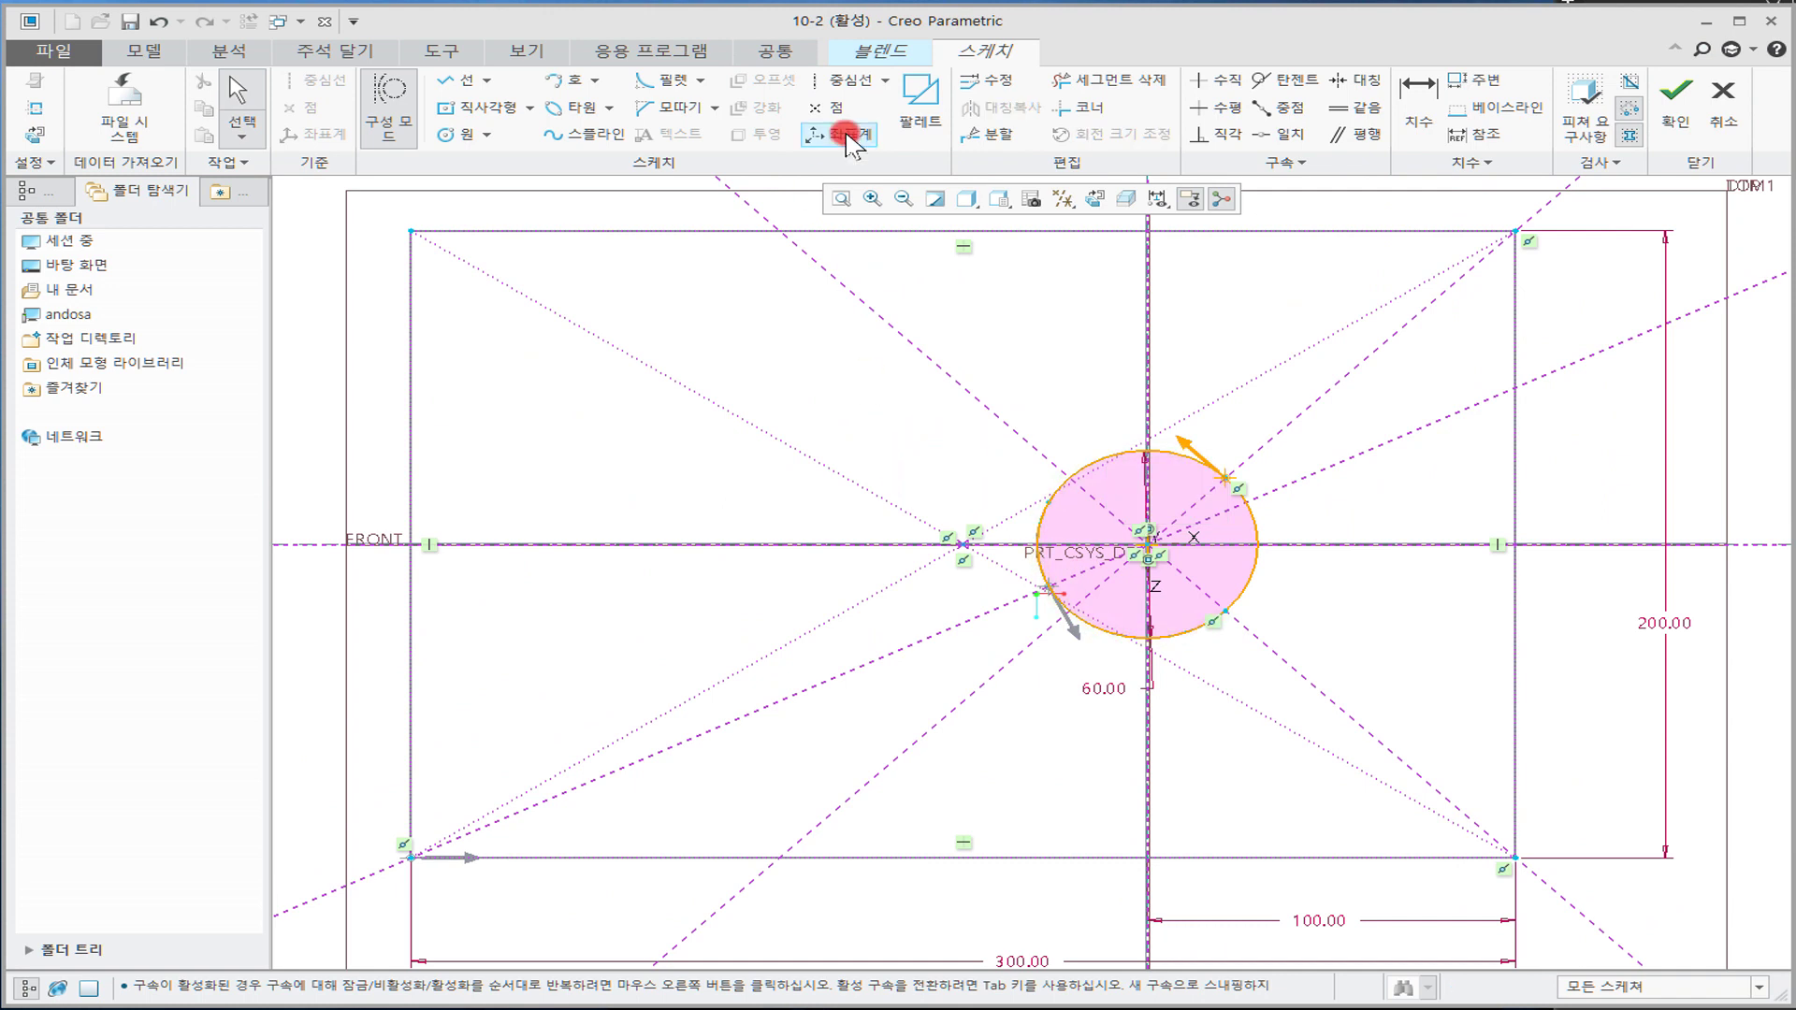
# Step: Draw a centerline through the rectangle's upper-left corner and the circle's centre, and divide the circle at their upper-left crossing
pyautogui.click(835, 86)
pyautogui.click(415, 242)
pyautogui.click(1150, 545)
pyautogui.middleClick(954, 412)
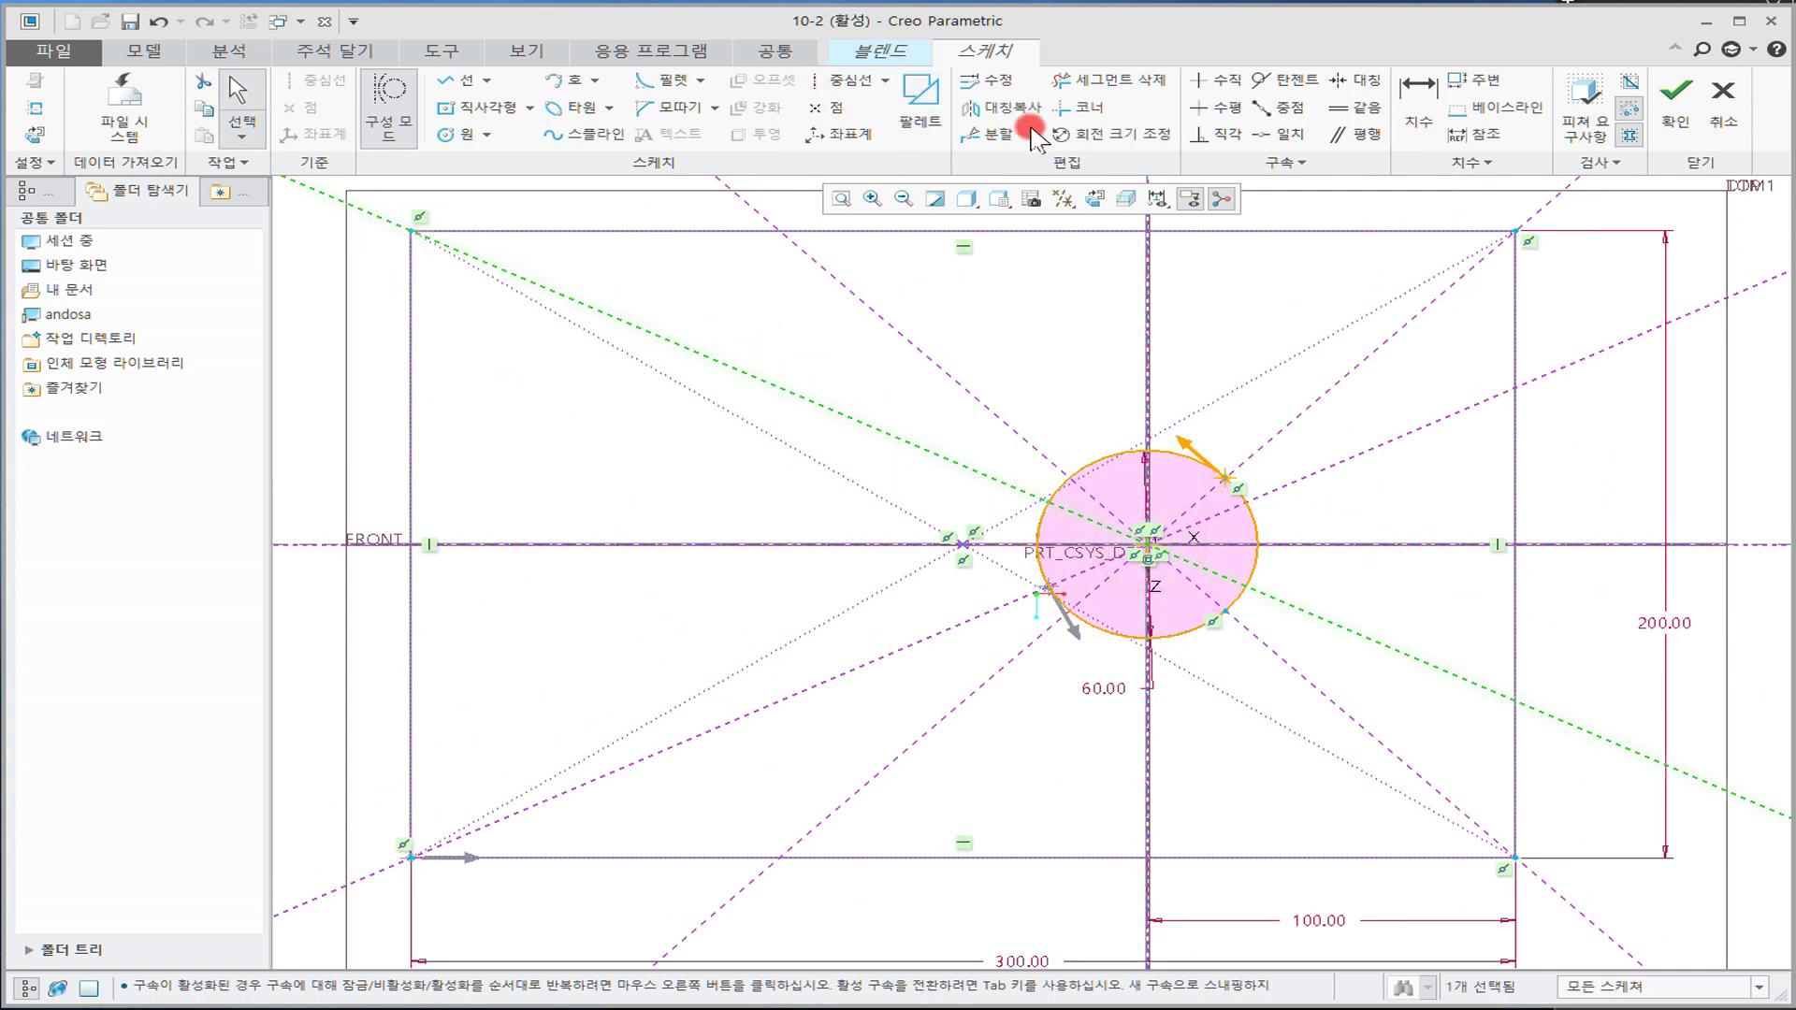
pyautogui.click(998, 137)
pyautogui.scroll(3, 1057, 515)
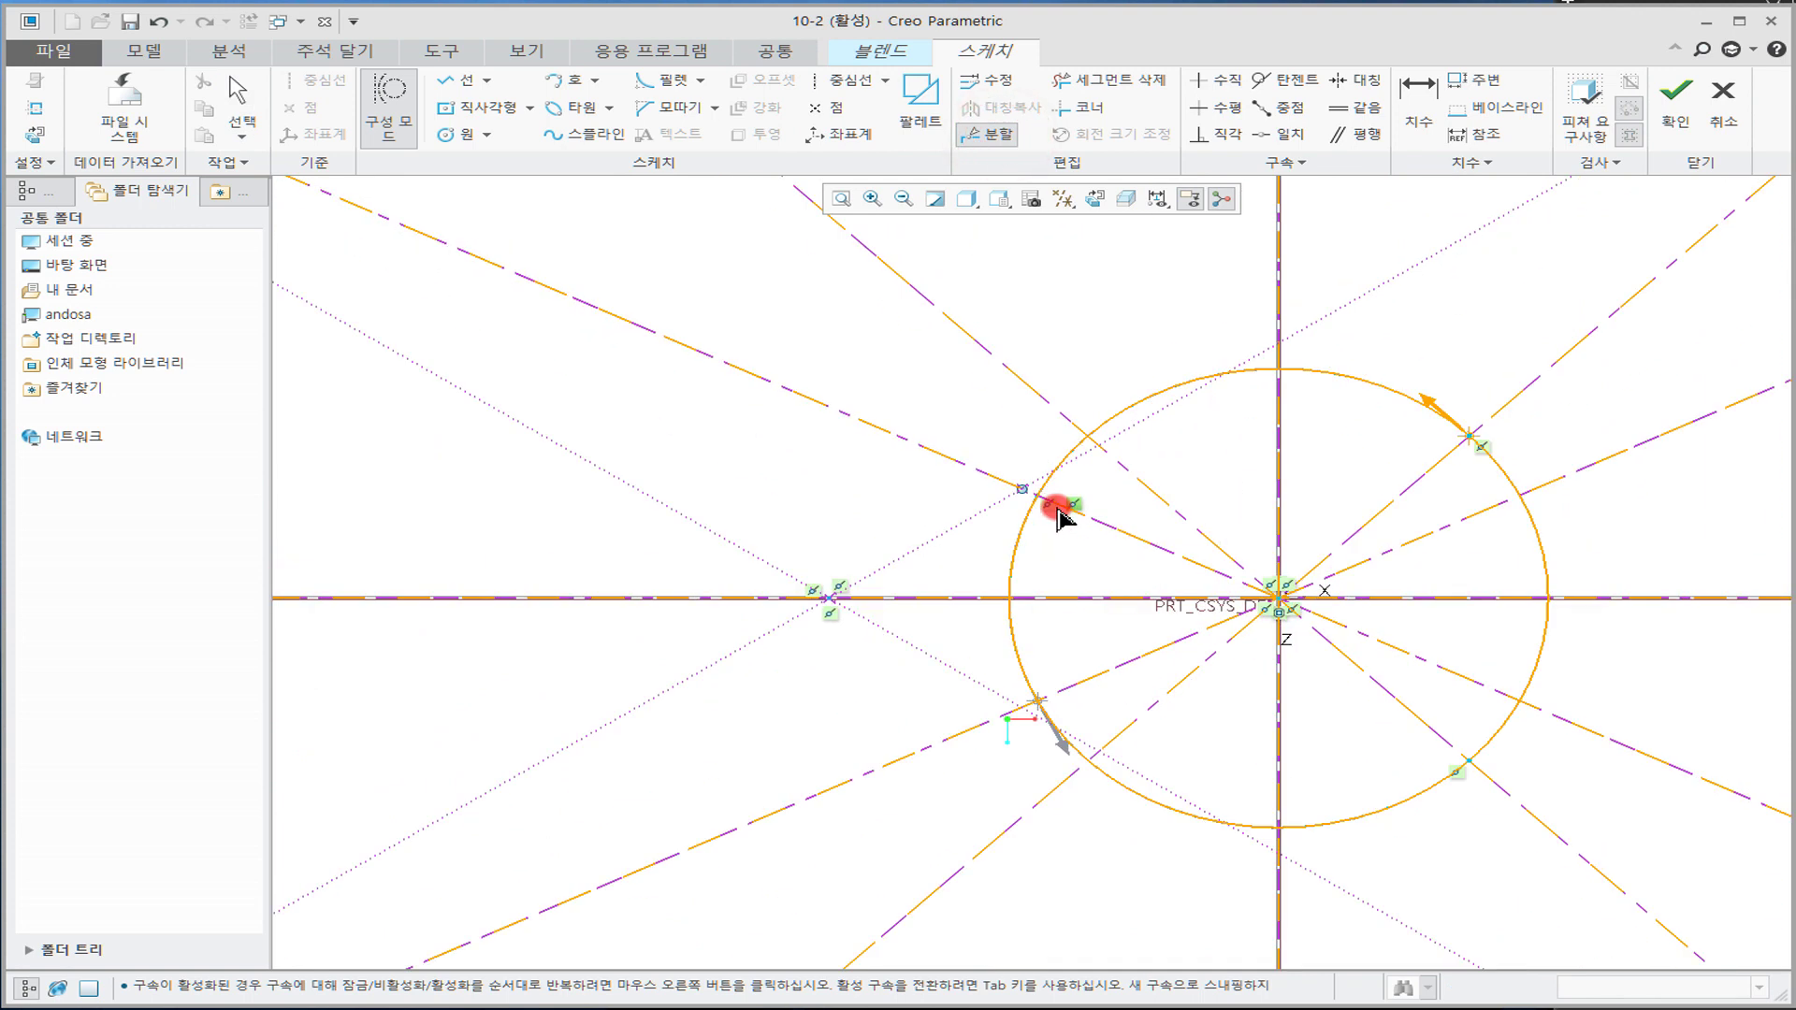
pyautogui.click(1054, 512)
pyautogui.middleClick(1091, 521)
pyautogui.scroll(-2, 1122, 526)
# Step: Try to divide the 60 diameter circle at its lower-left centerline crossing and check how its arcs are split
pyautogui.click(1145, 459)
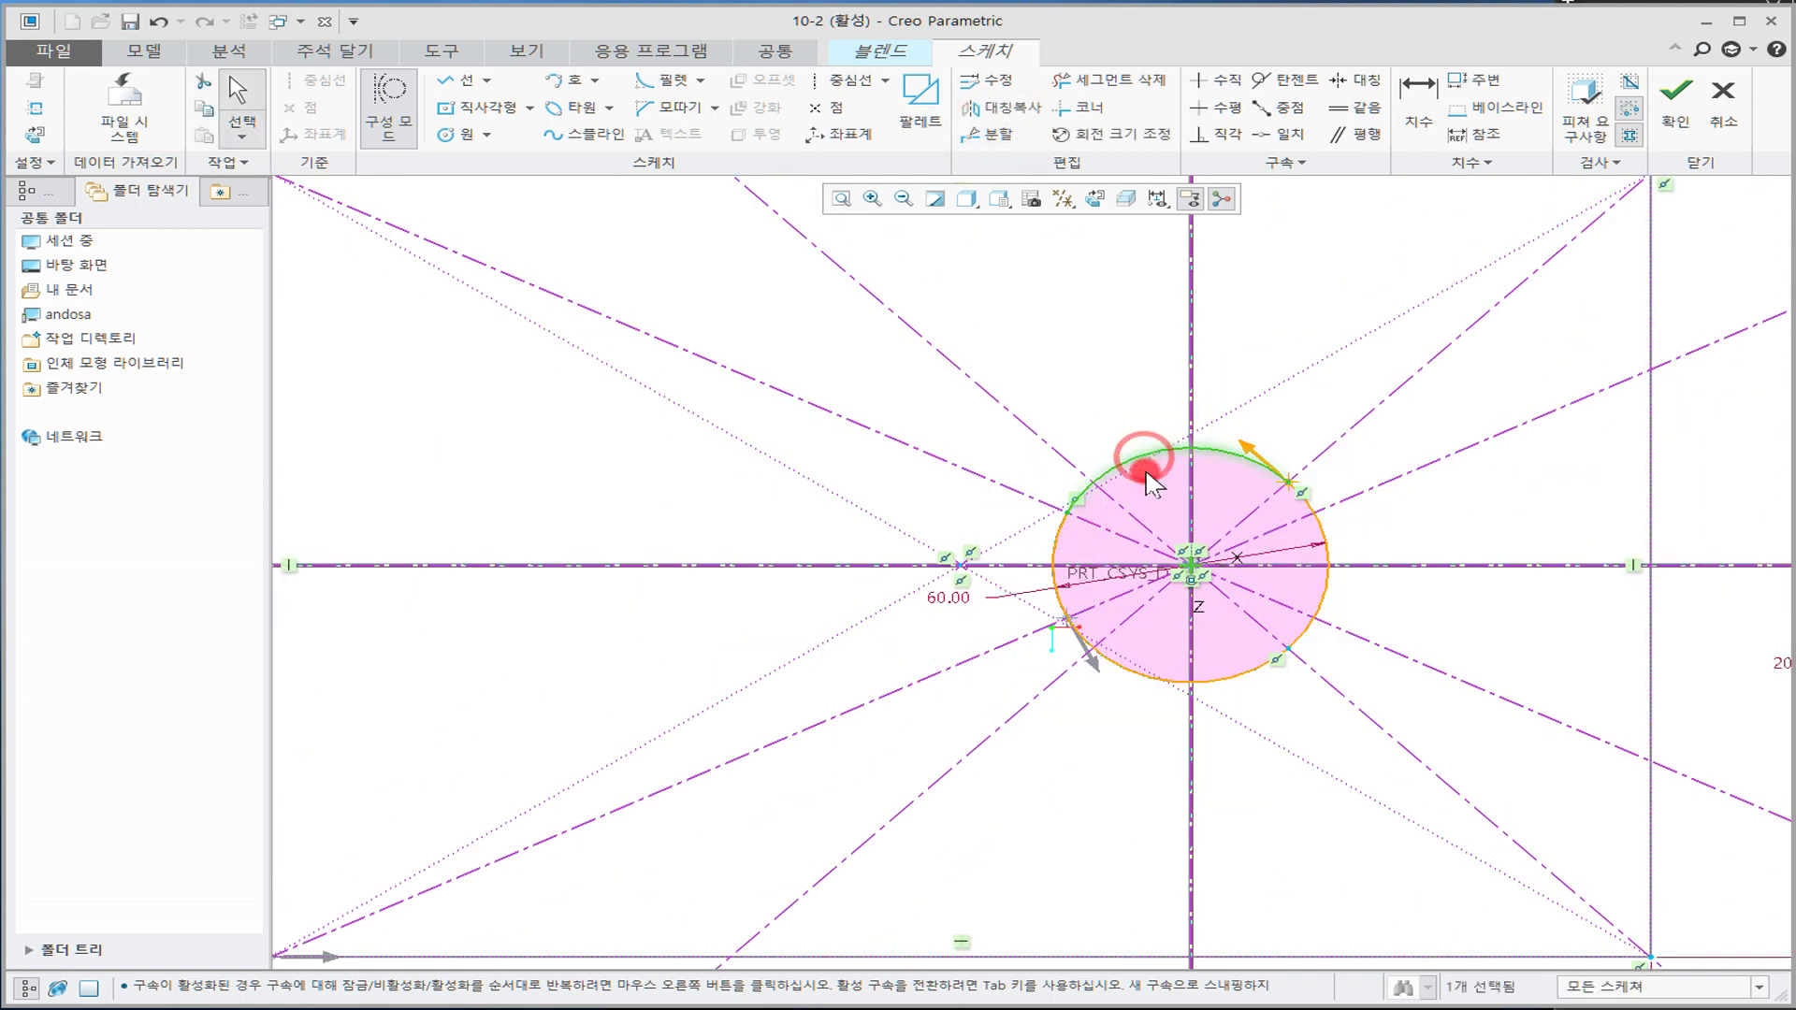
pyautogui.click(1065, 603)
pyautogui.scroll(3, 1064, 664)
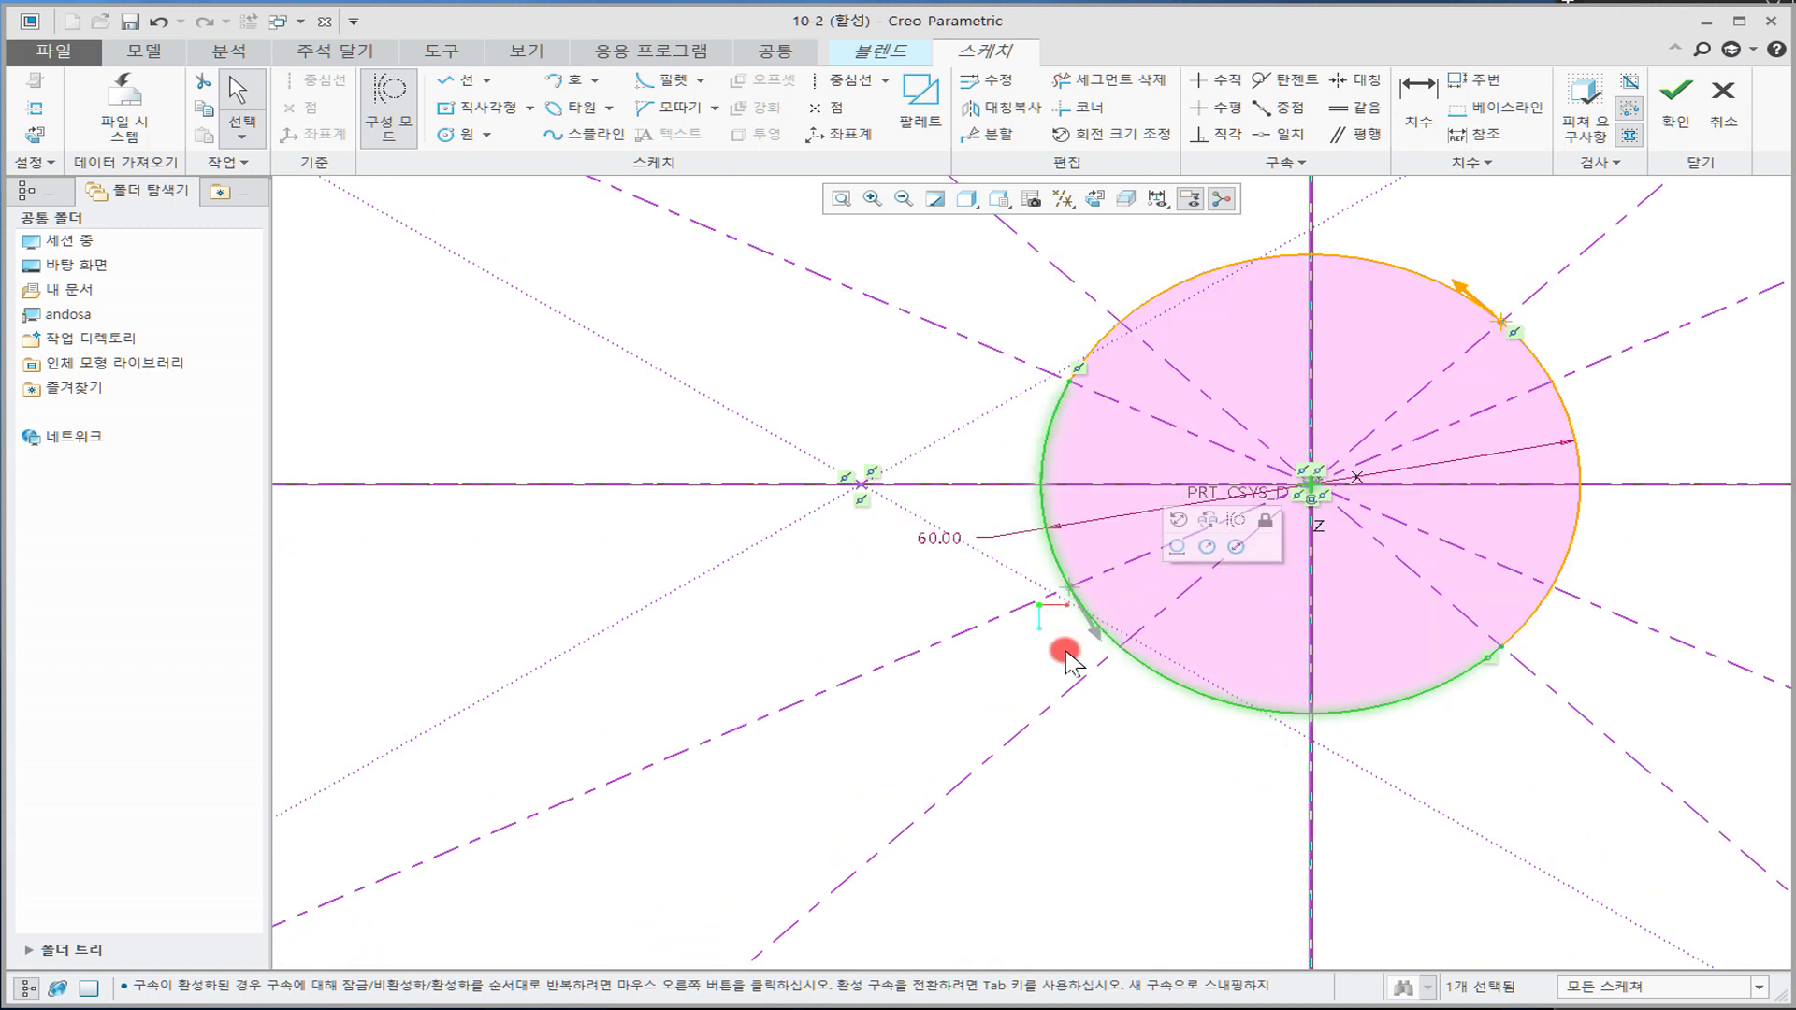
pyautogui.click(987, 133)
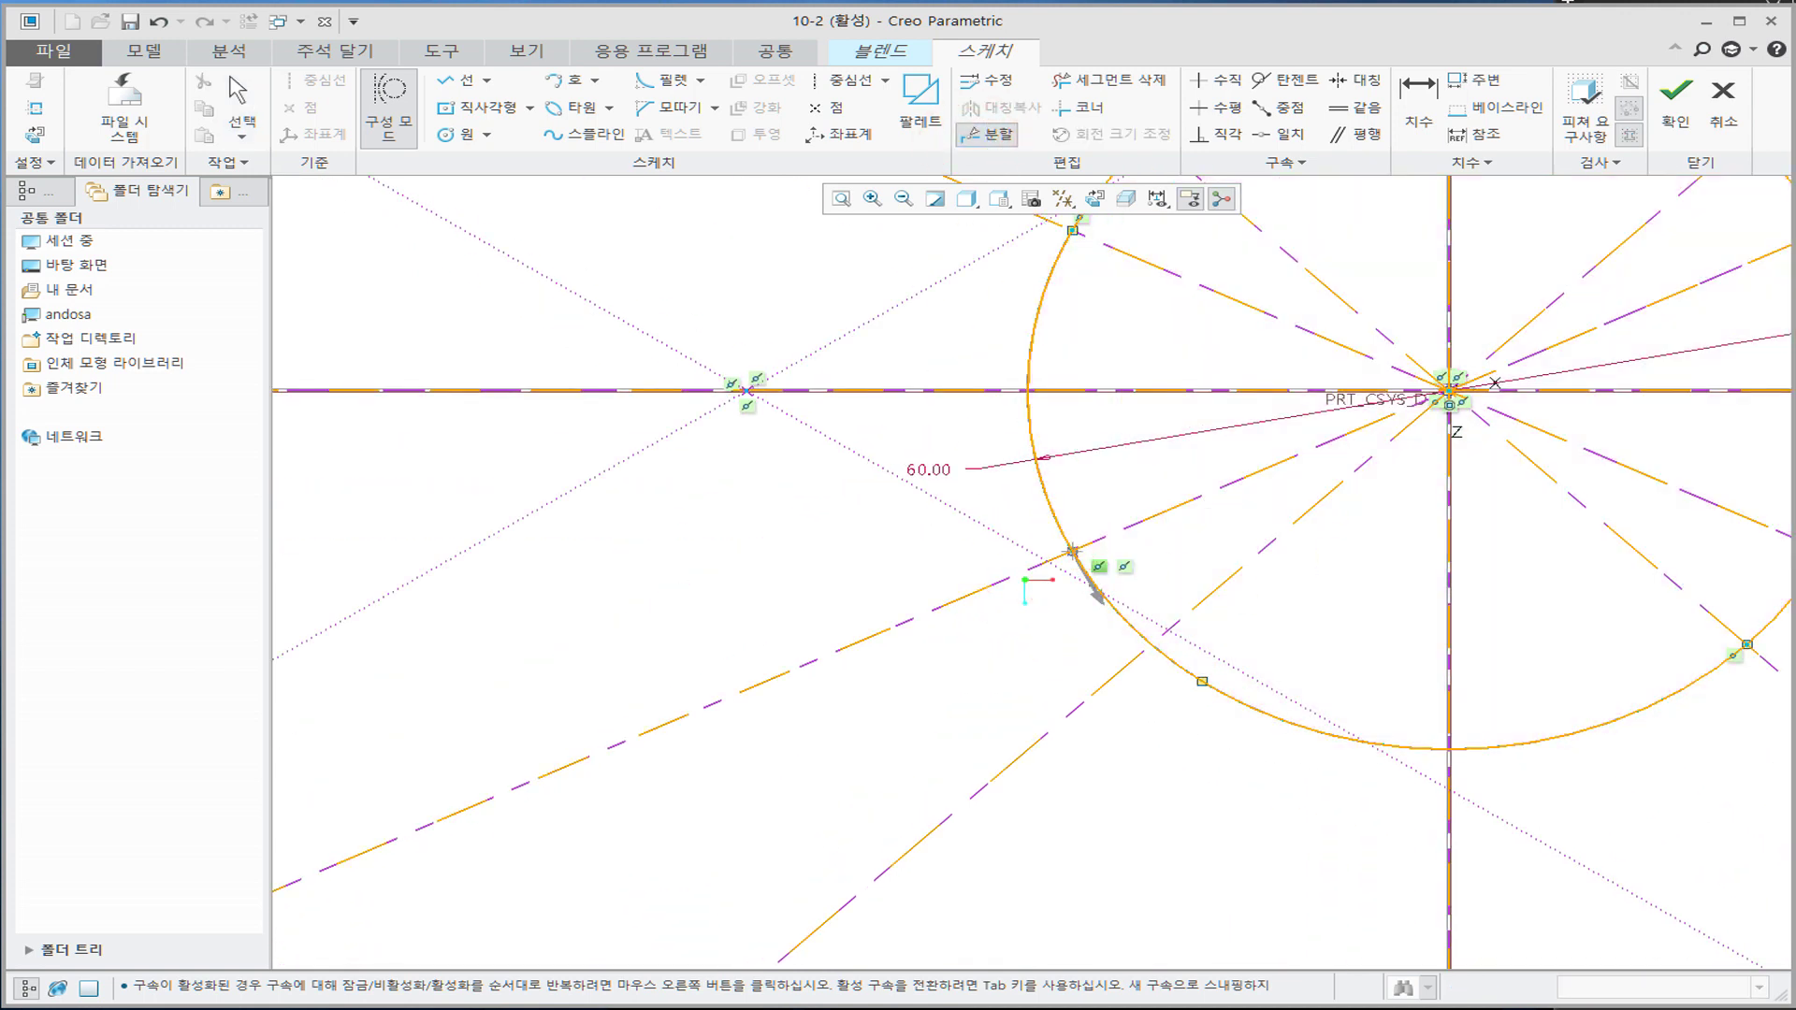
pyautogui.click(1079, 555)
pyautogui.click(1064, 513)
pyautogui.scroll(-4, 1305, 552)
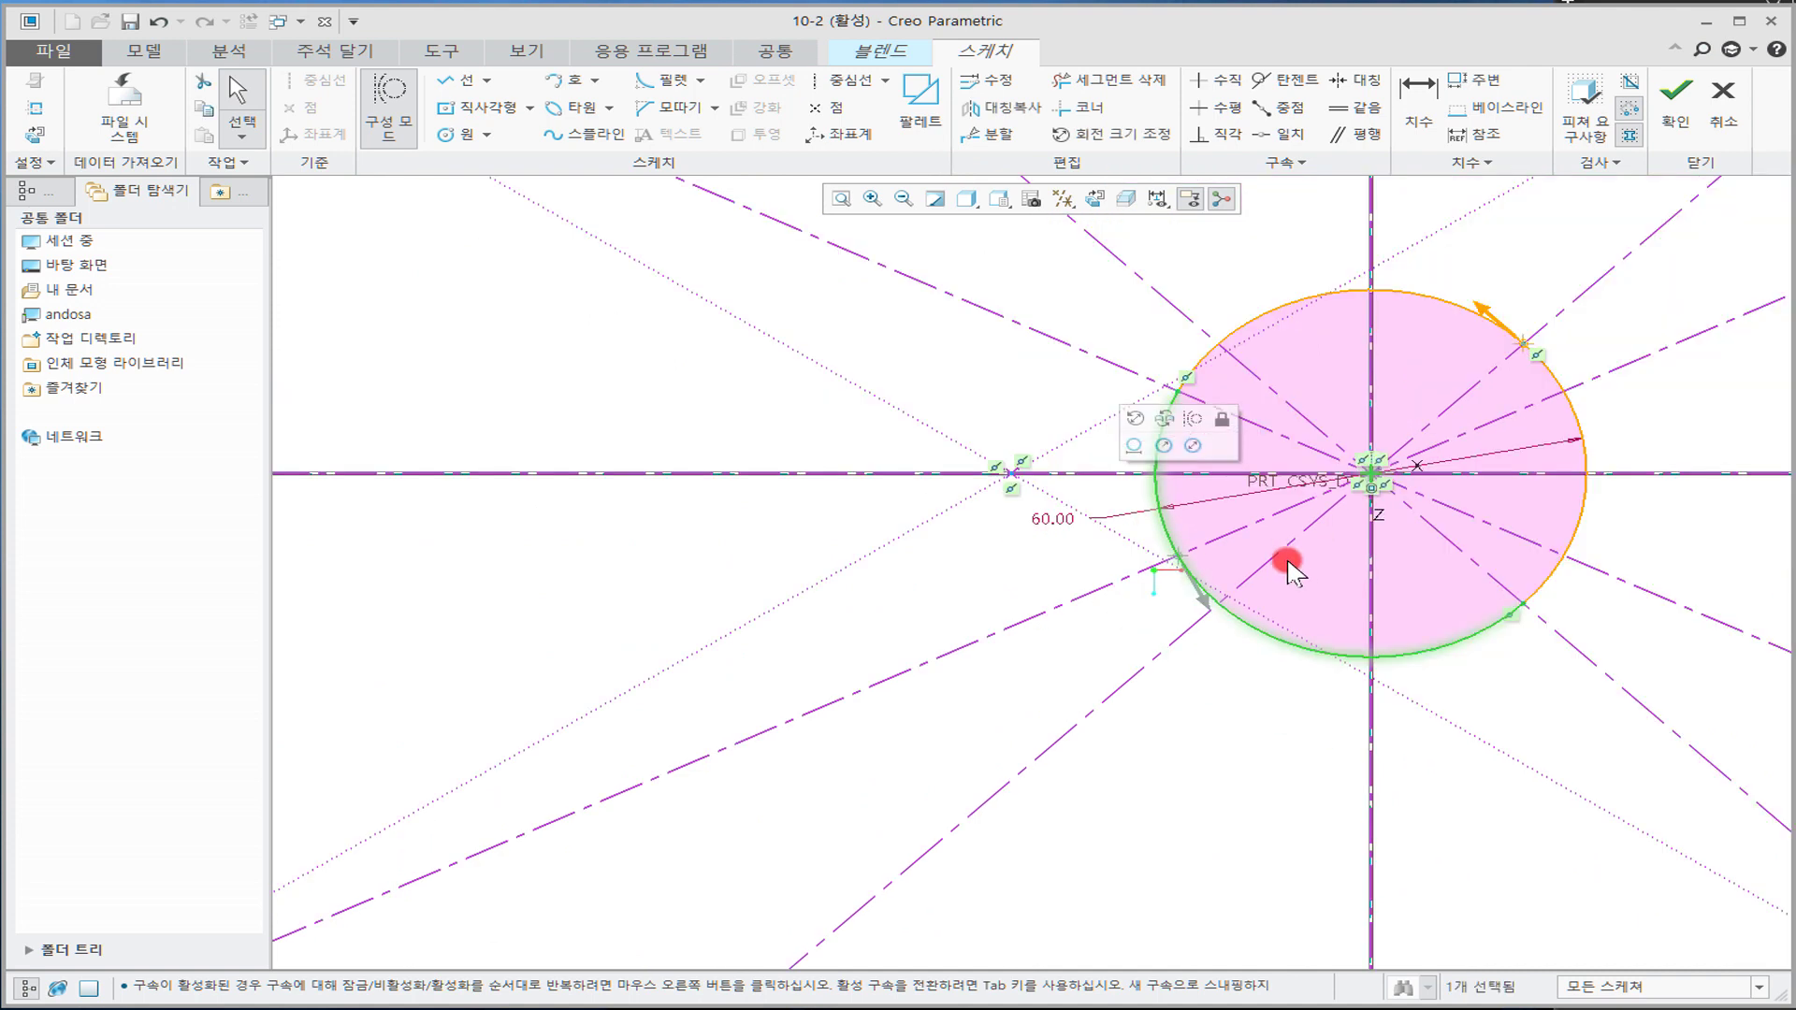
pyautogui.click(1074, 564)
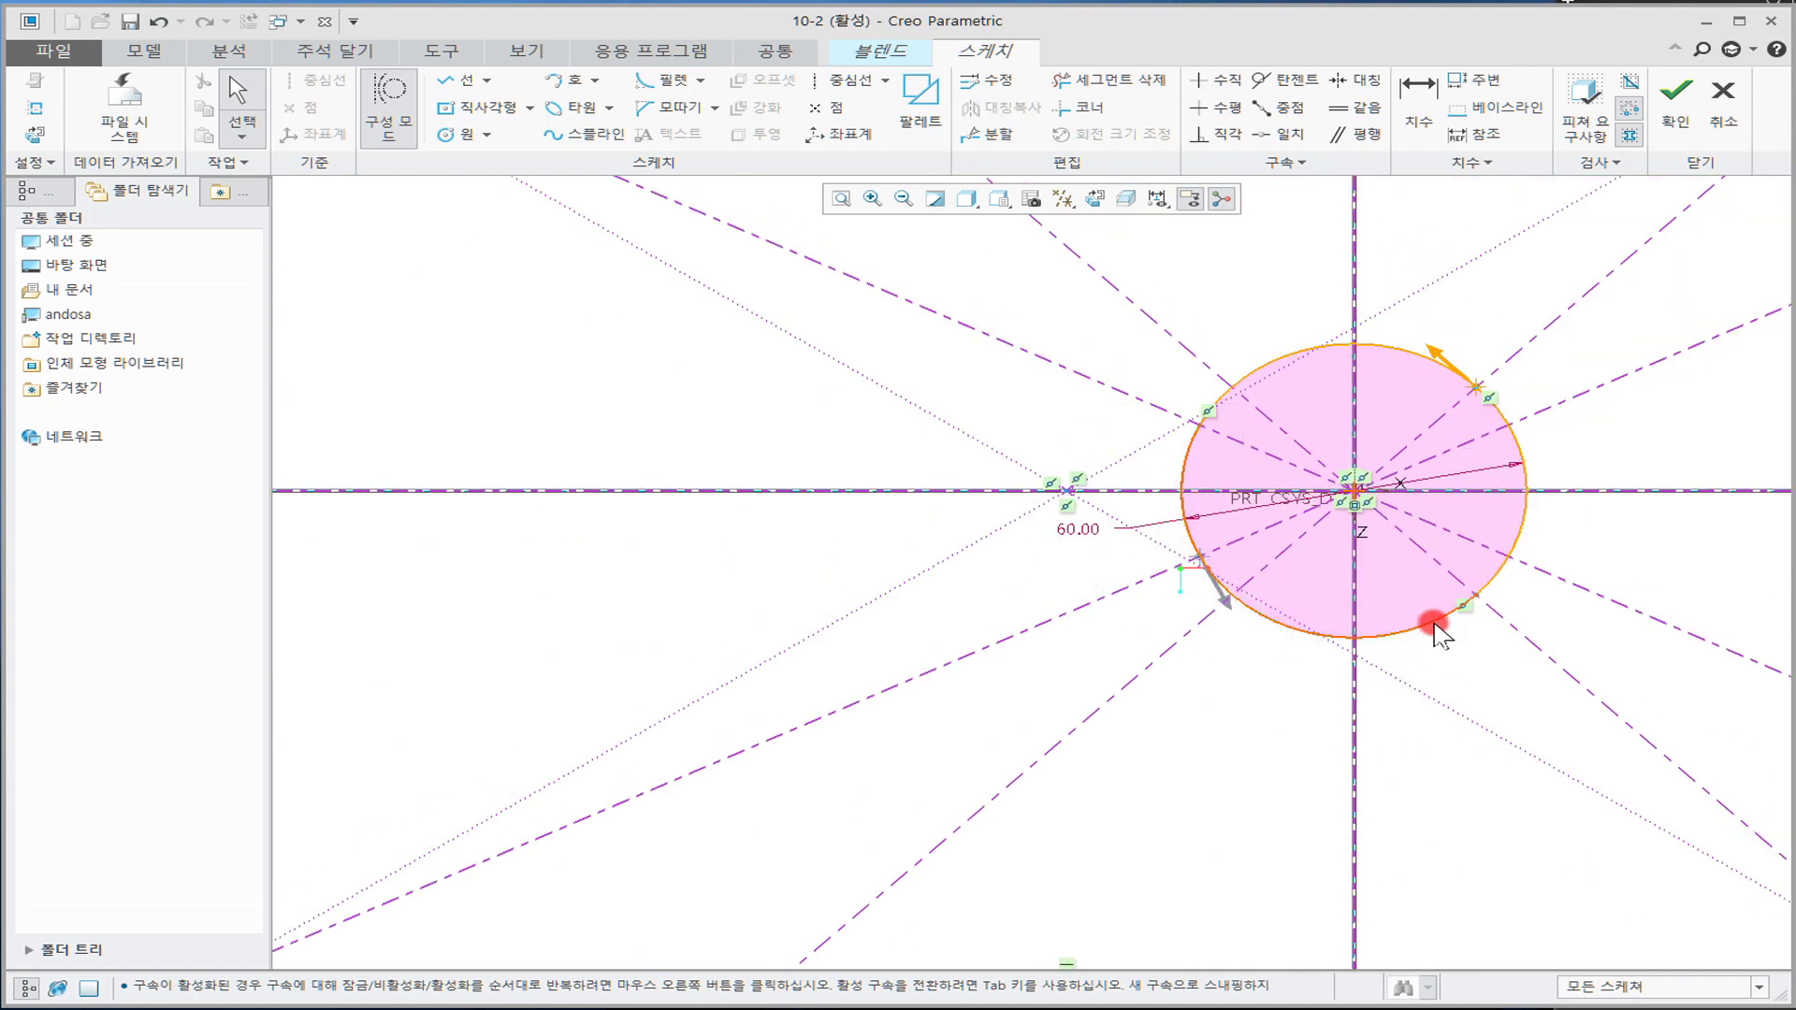
pyautogui.click(1504, 565)
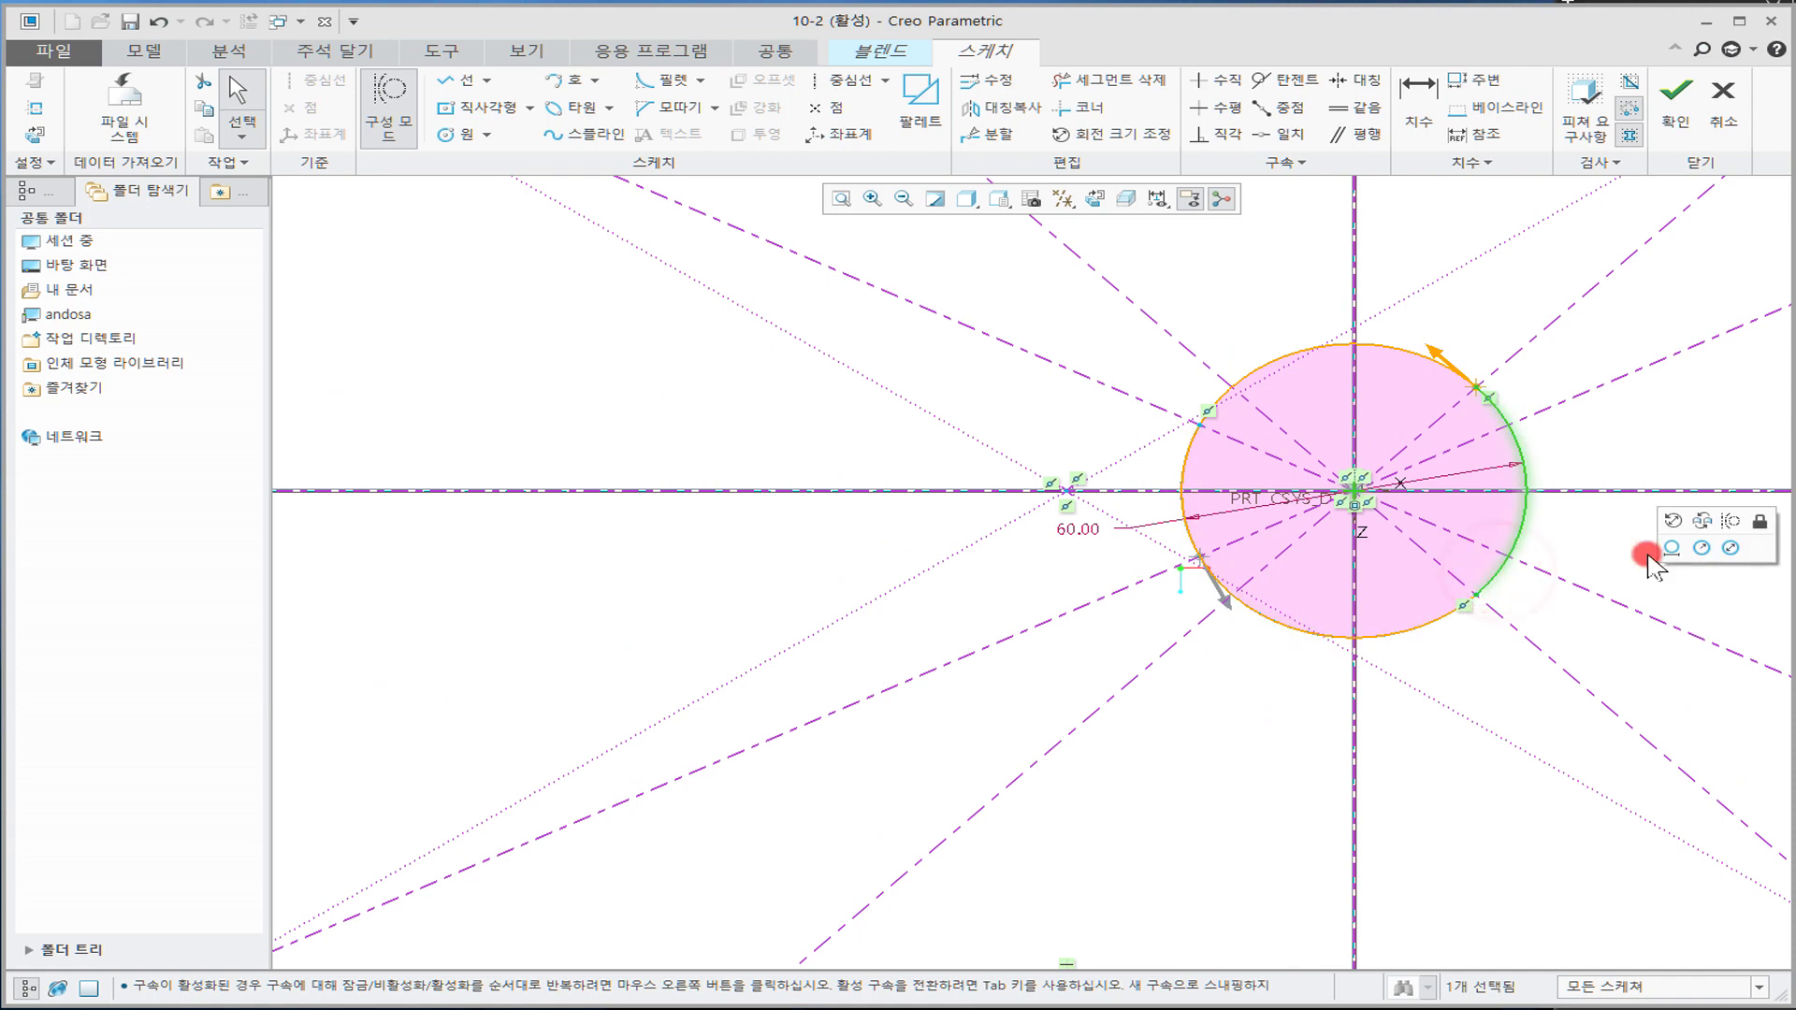
pyautogui.click(1405, 352)
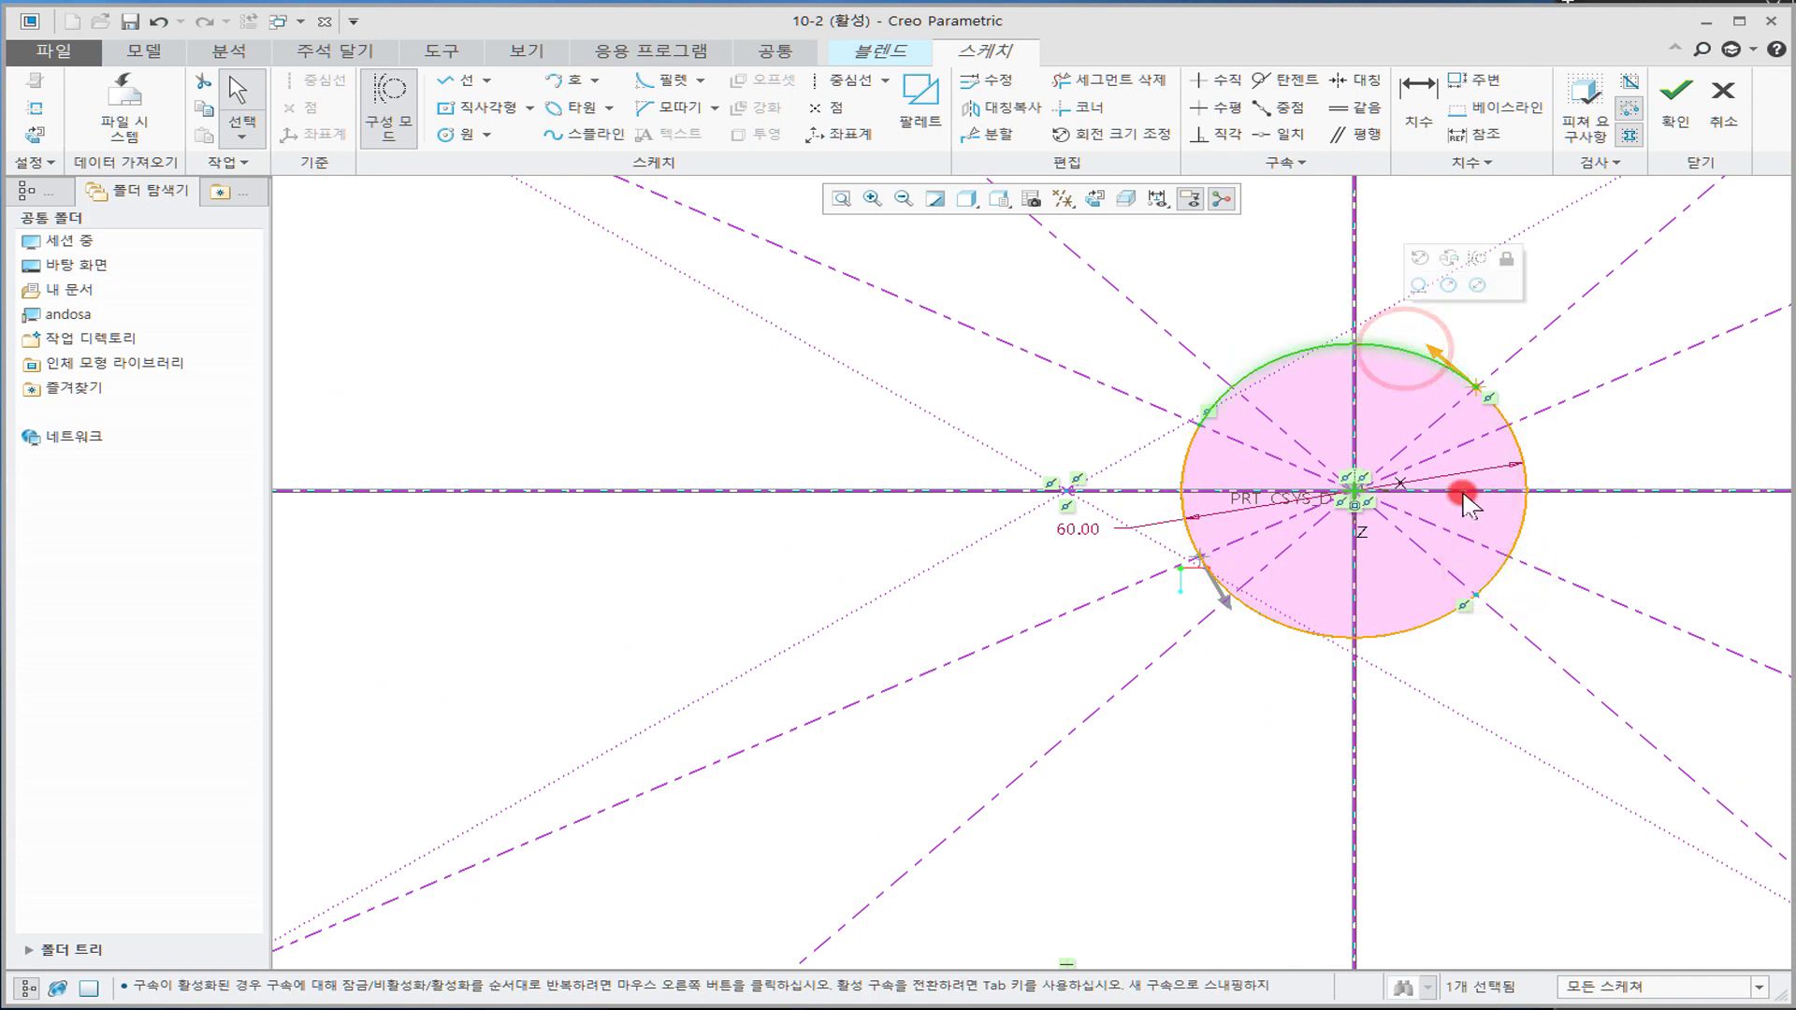
pyautogui.click(1425, 630)
pyautogui.click(1244, 662)
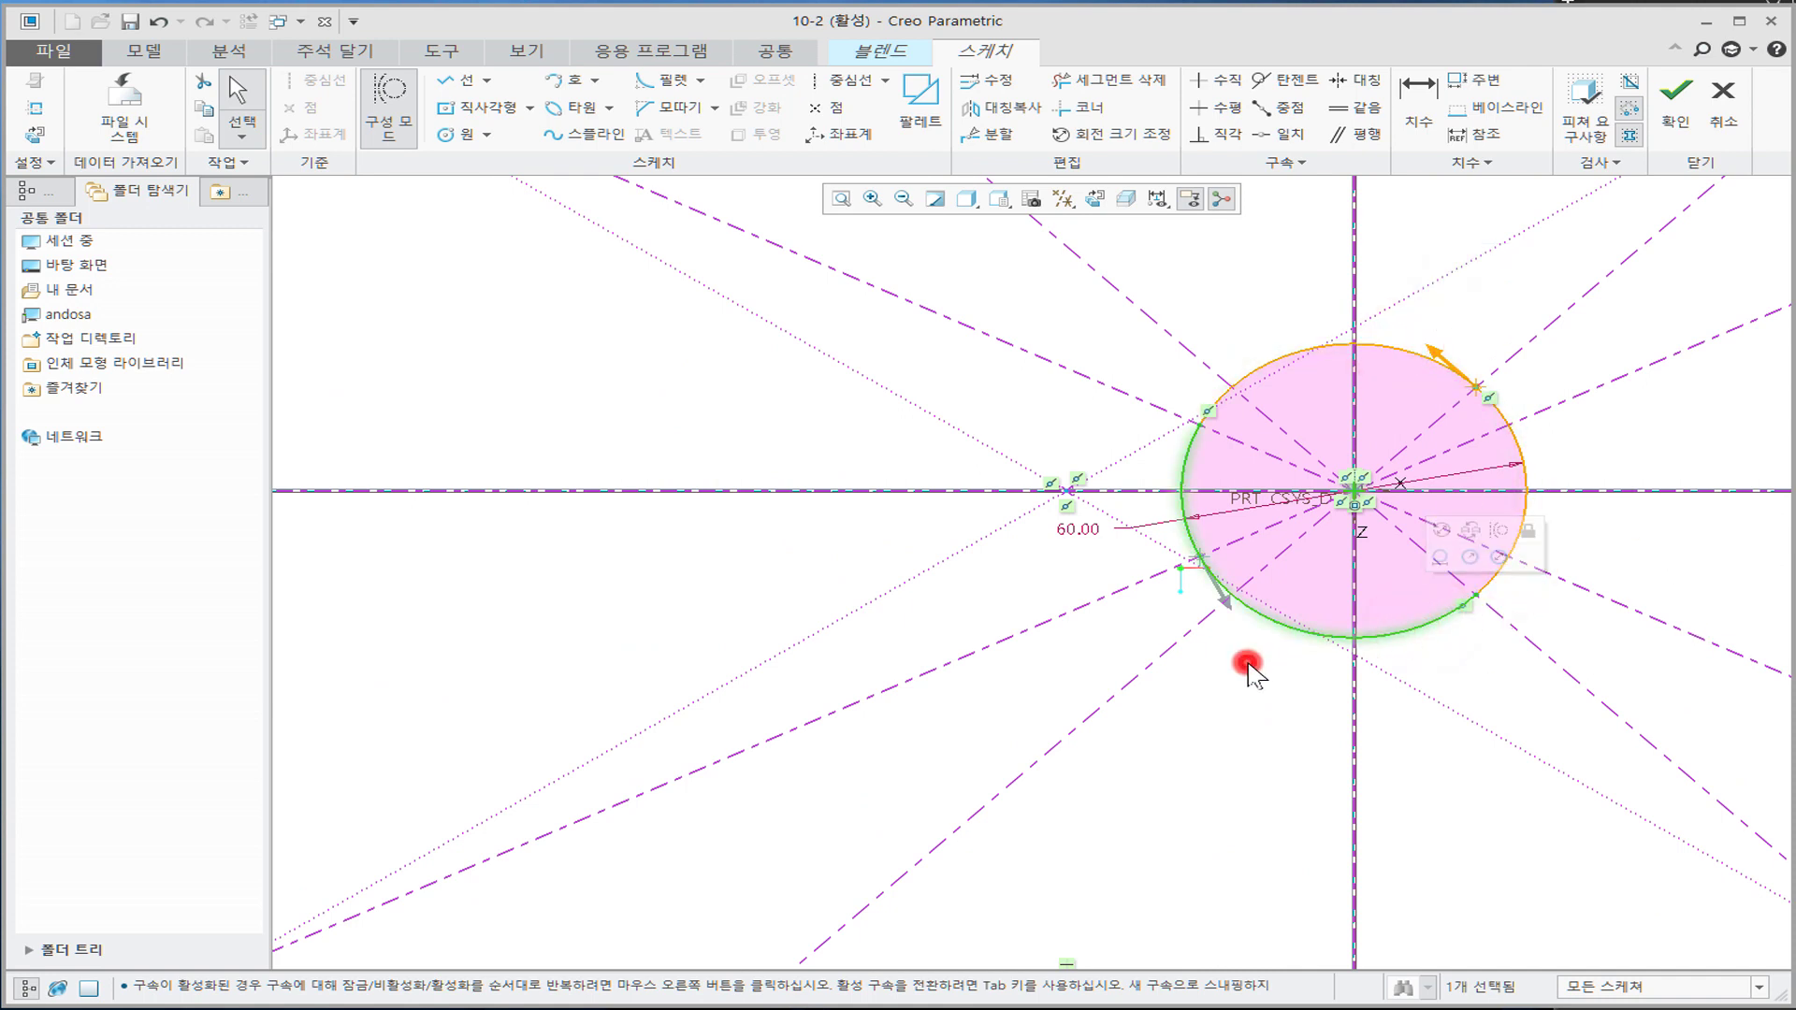
# Step: Divide the circle exactly where the centerline through the rectangle's lower-left corner crosses it
pyautogui.scroll(4, 1206, 529)
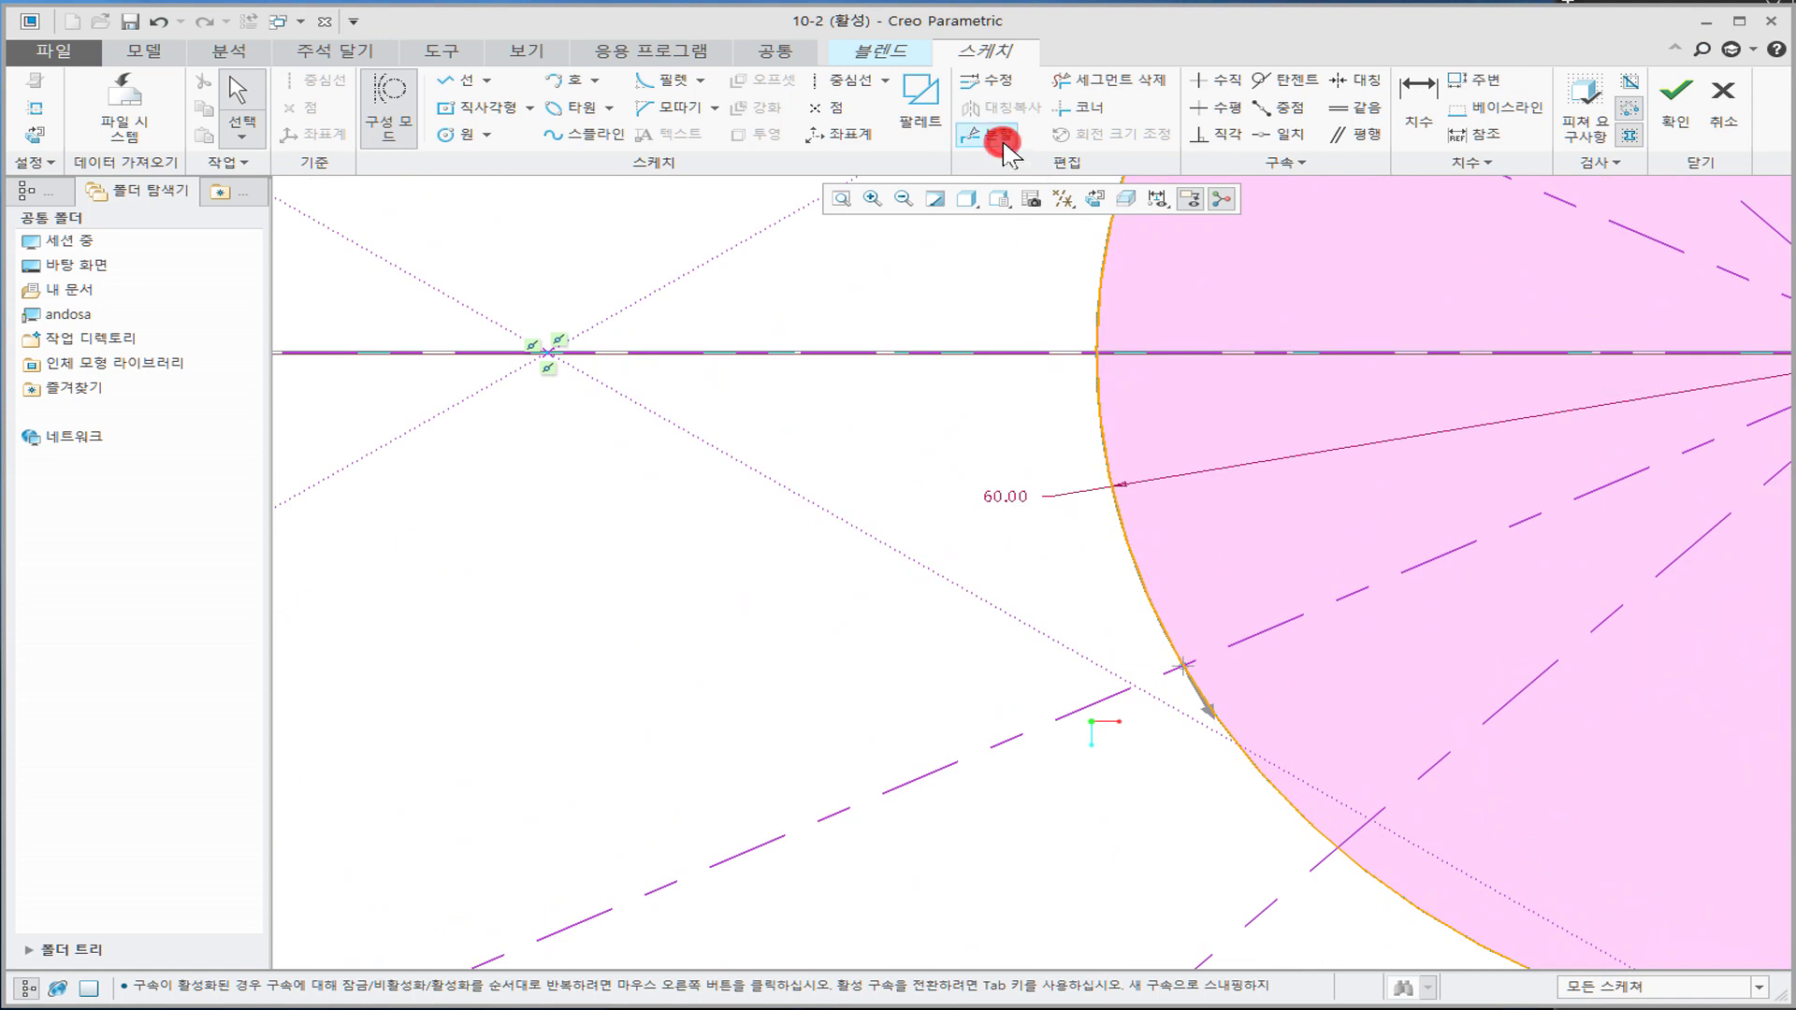
pyautogui.click(999, 142)
pyautogui.click(1185, 670)
pyautogui.click(1182, 667)
pyautogui.middleClick(1366, 674)
pyautogui.scroll(-4, 1378, 674)
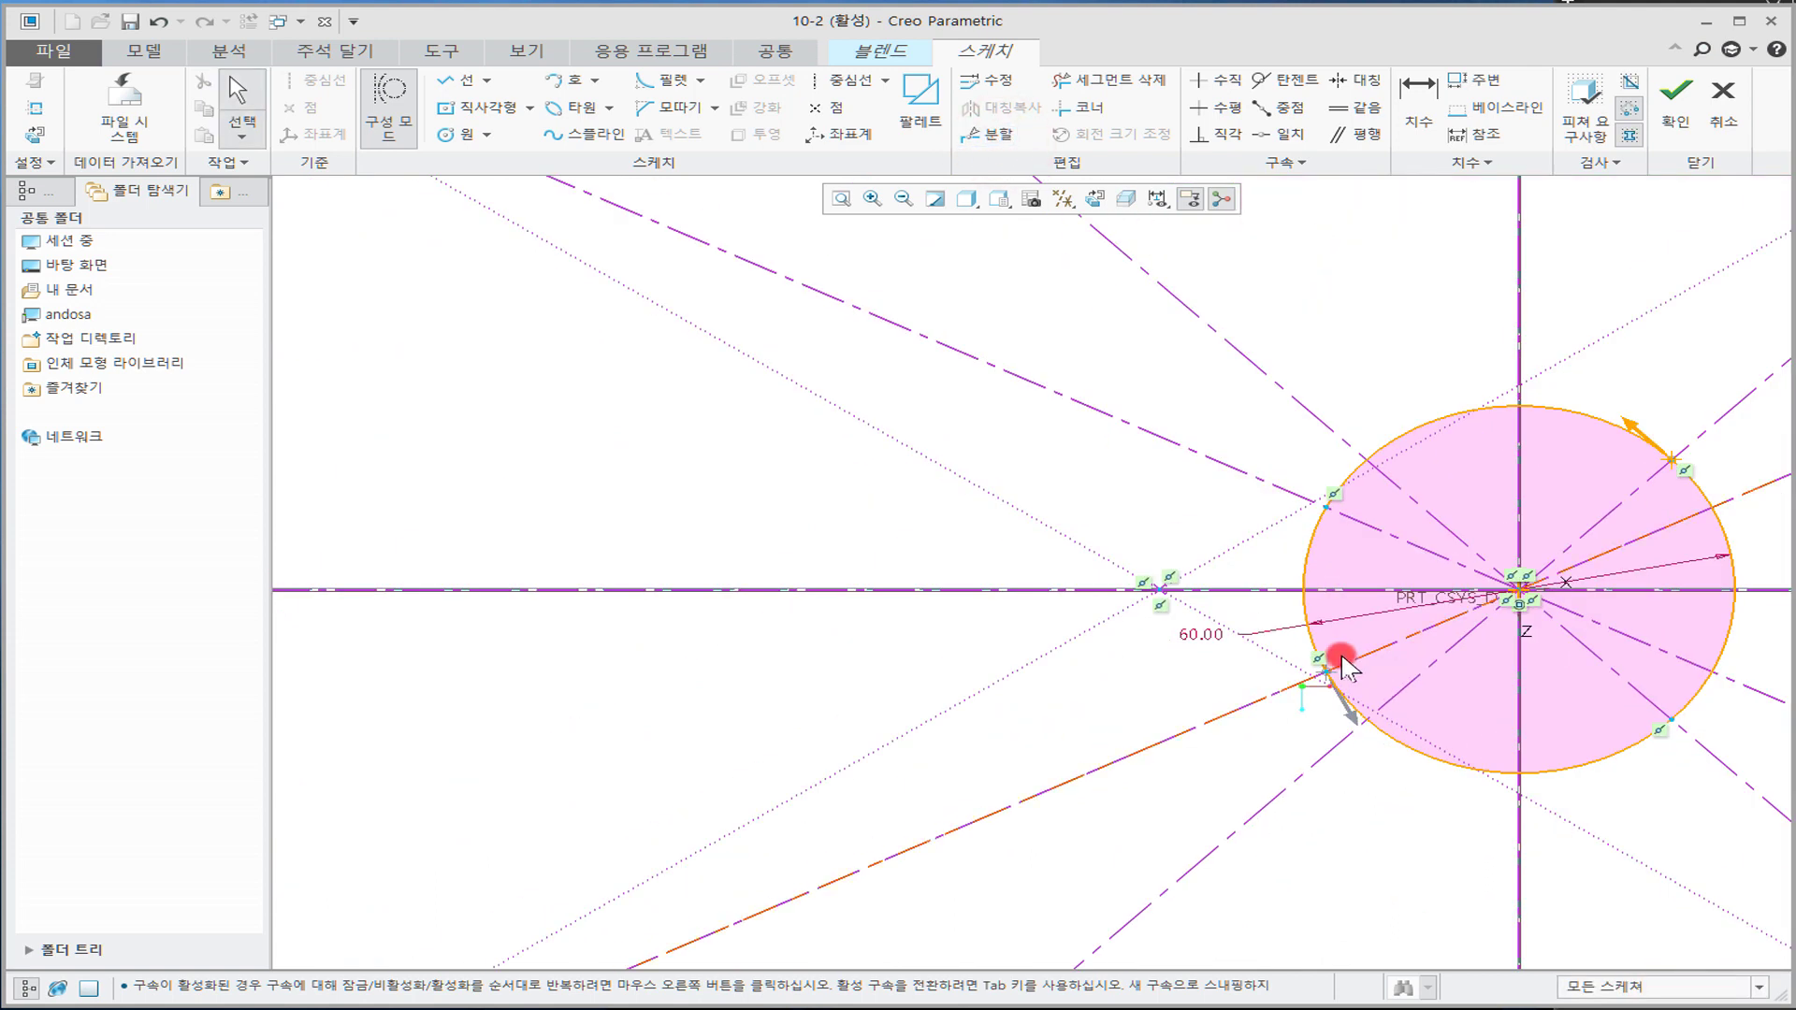
pyautogui.click(1314, 647)
pyautogui.click(1478, 839)
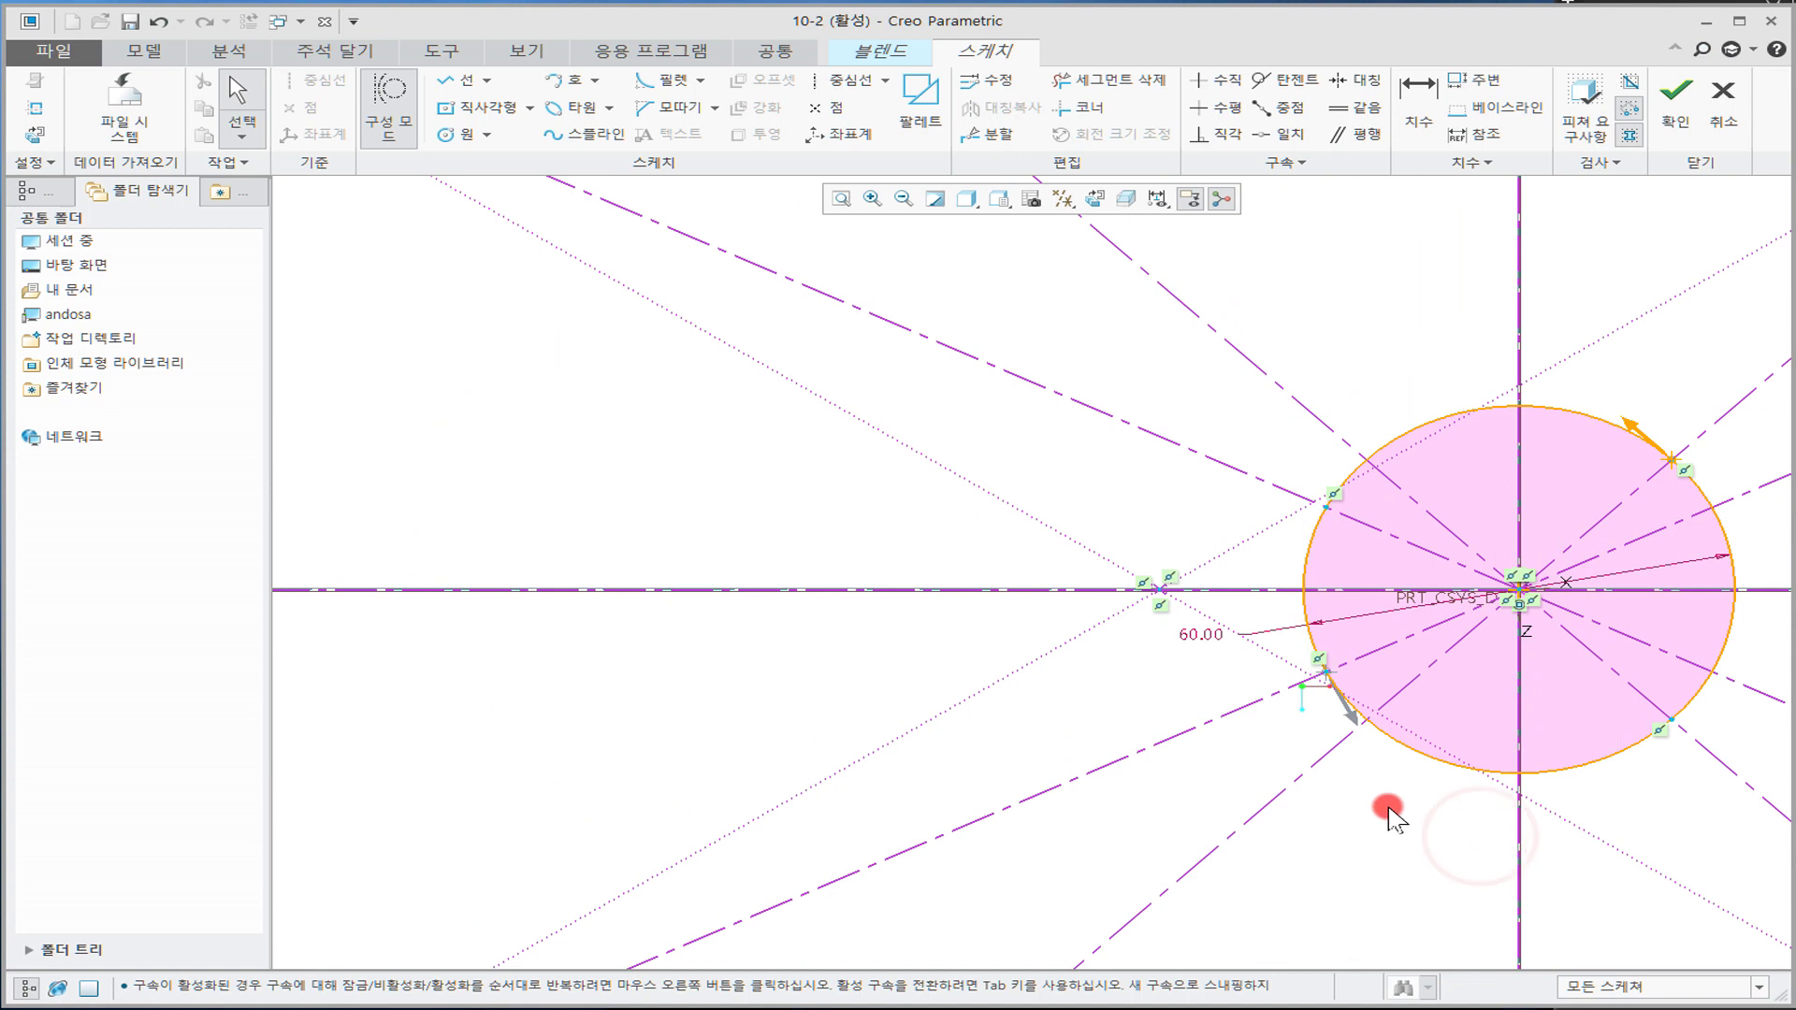
# Step: Make the circle's lower-left division point the start point of the fourth section
pyautogui.scroll(1, 1388, 811)
pyautogui.keyDown('shift'); pyautogui.moveTo(1377, 766); pyautogui.dragTo(1125, 650, button='middle'); pyautogui.keyUp('shift')
pyautogui.scroll(-2, 1123, 644)
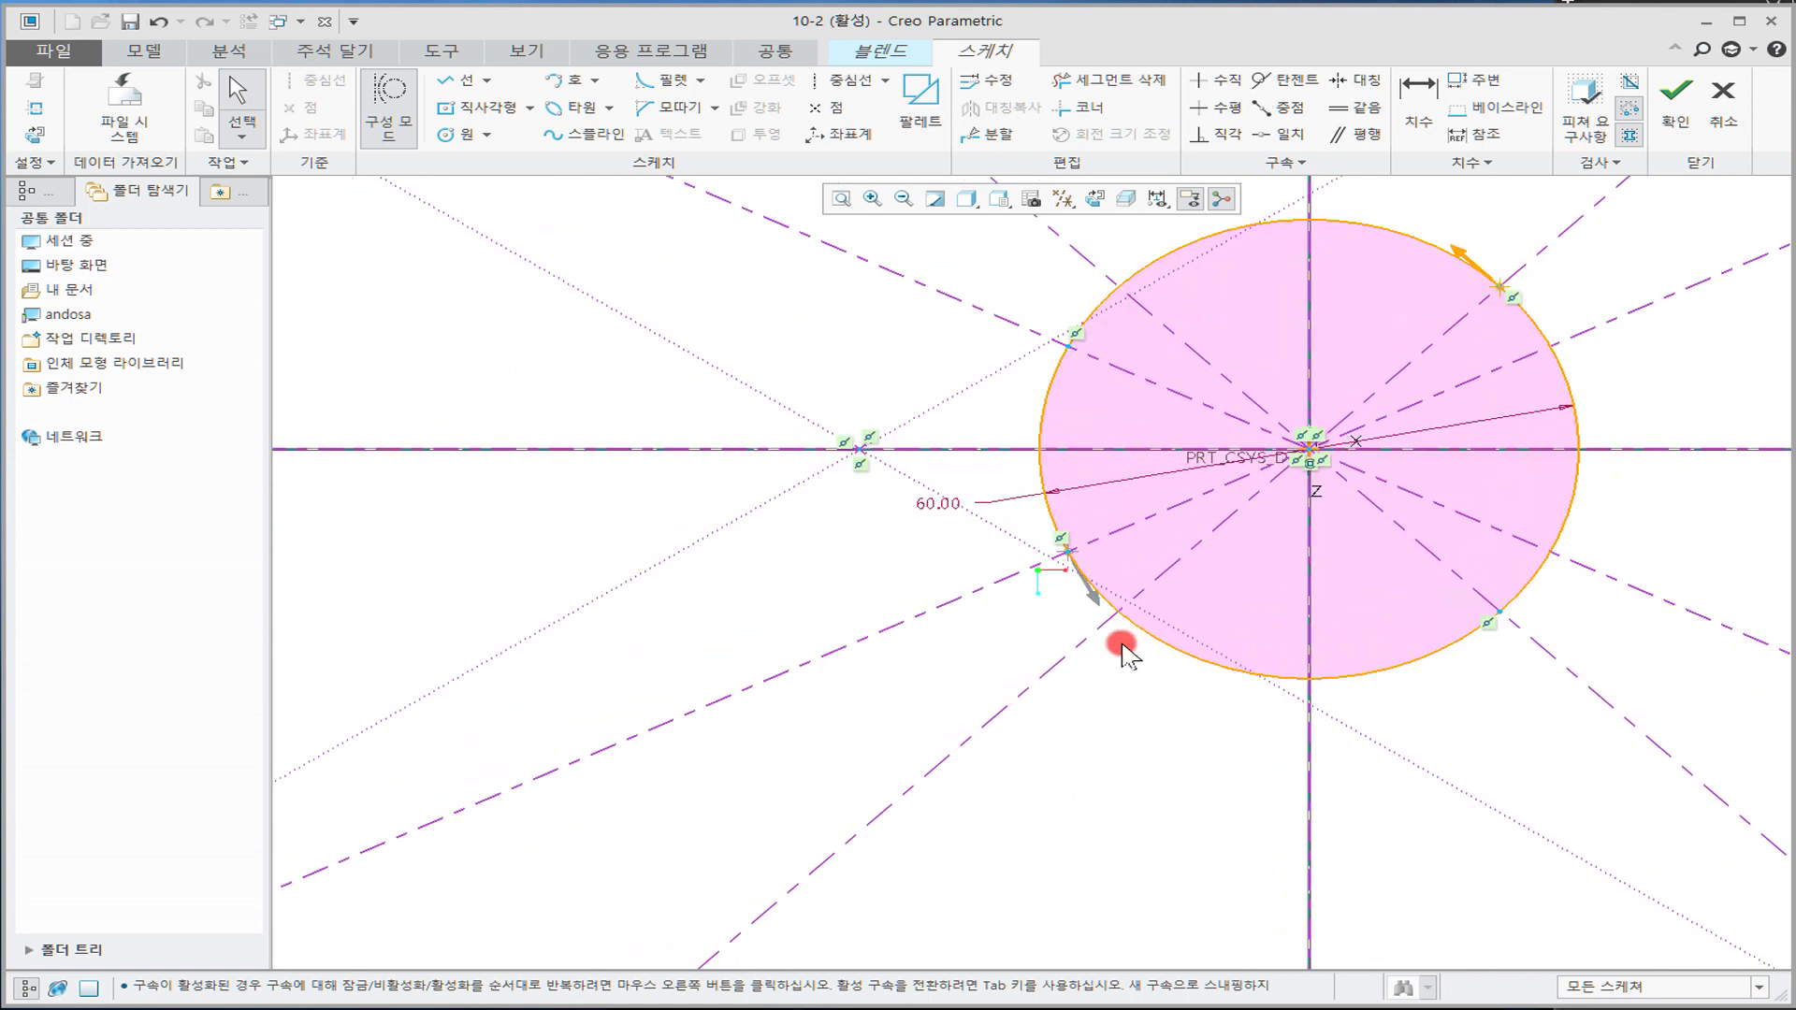
pyautogui.rightClick(1069, 555)
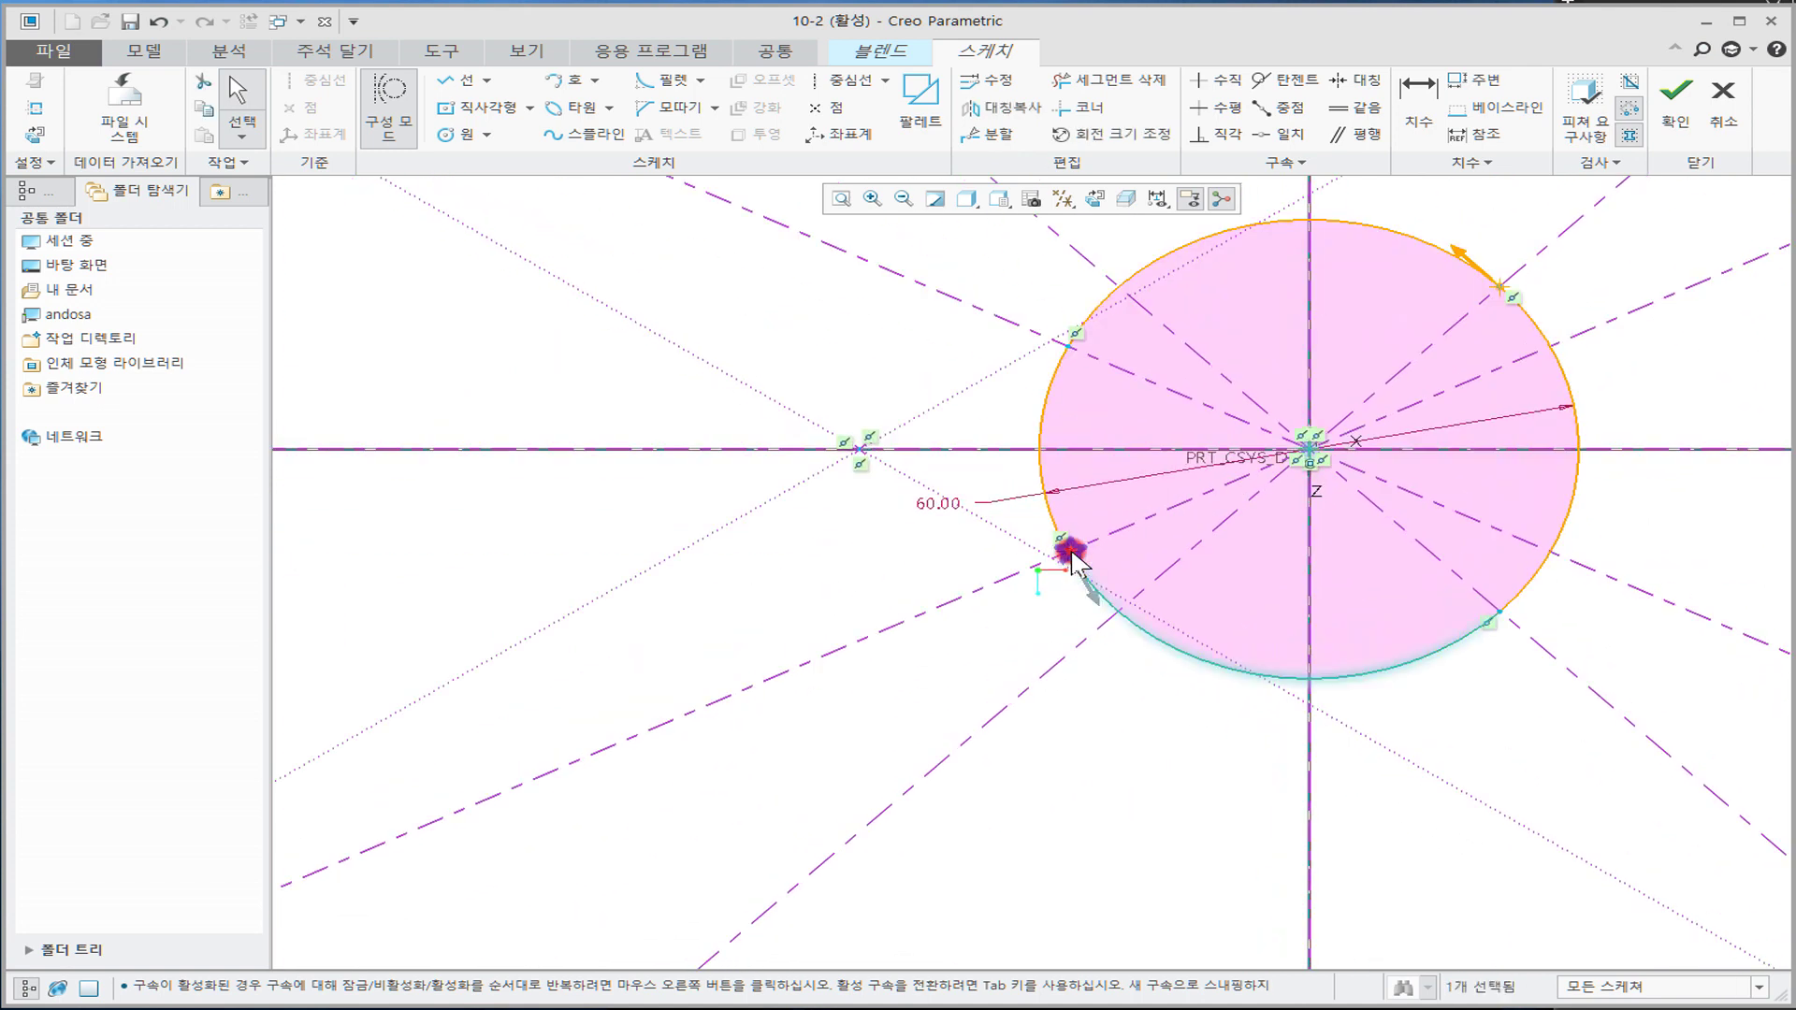
pyautogui.click(1184, 759)
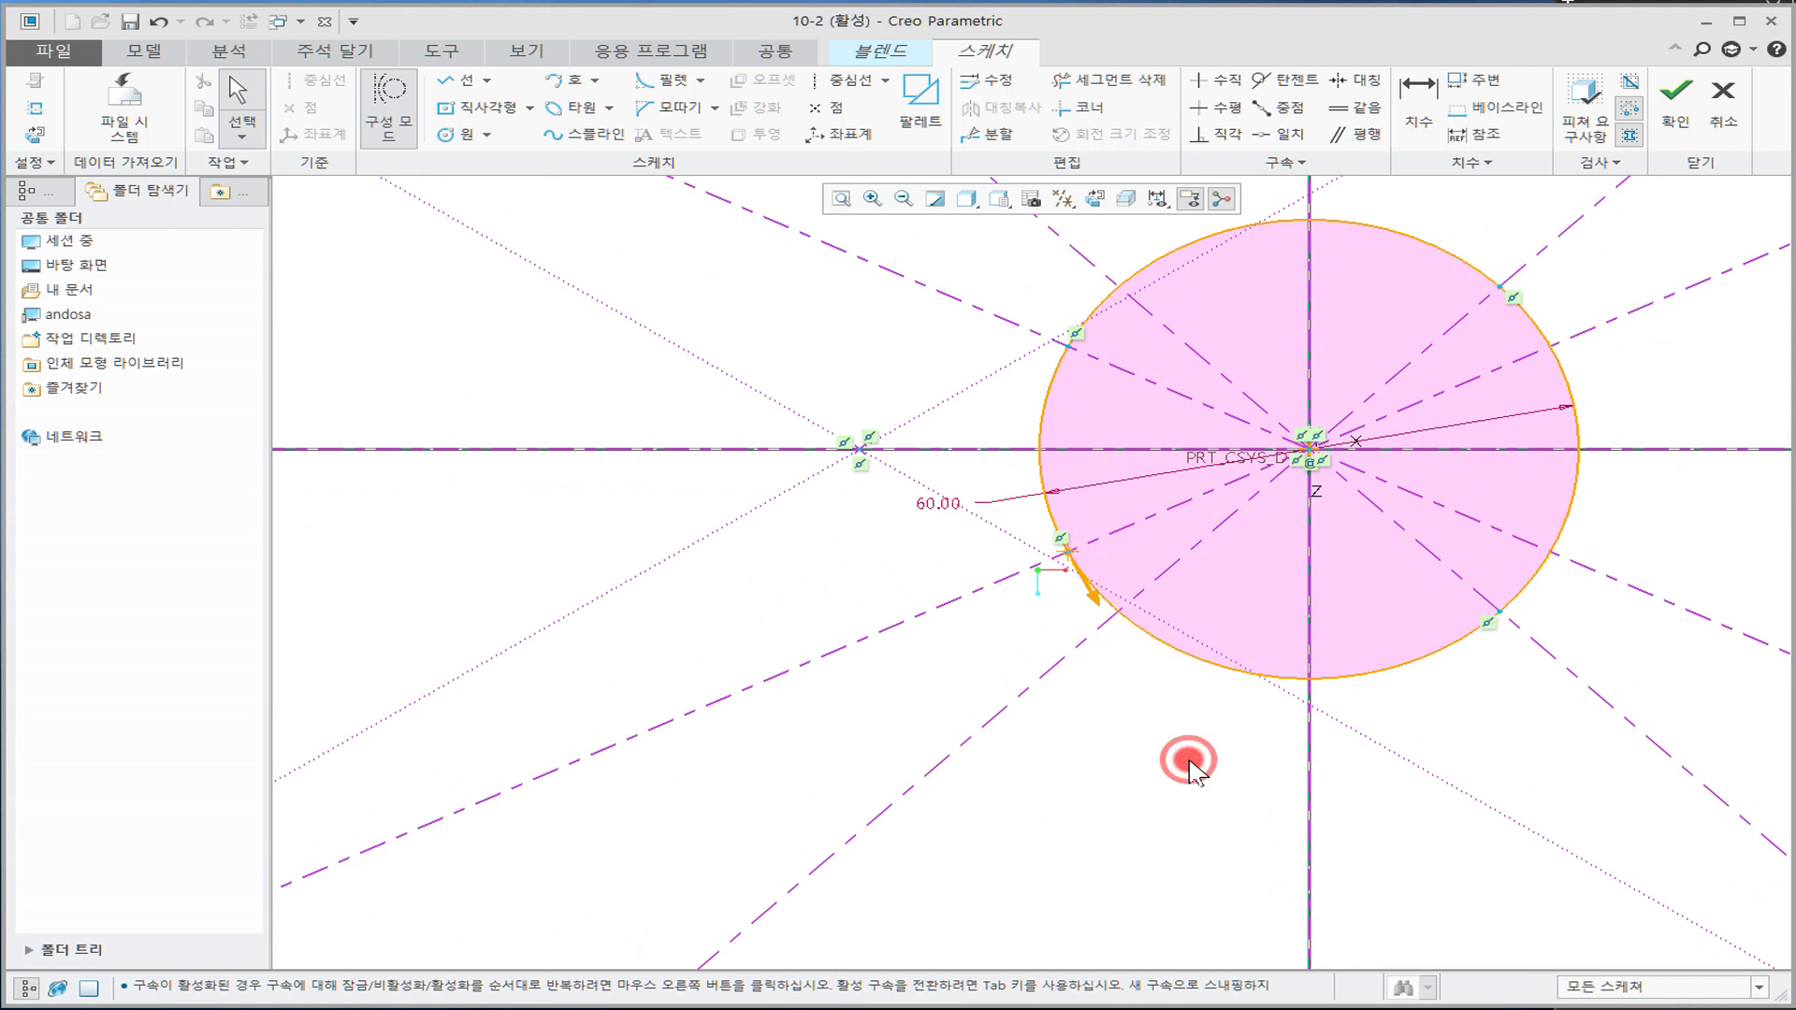
# Step: Finish the fourth section's sketch and complete the blend as a solid
pyautogui.scroll(4, 1132, 686)
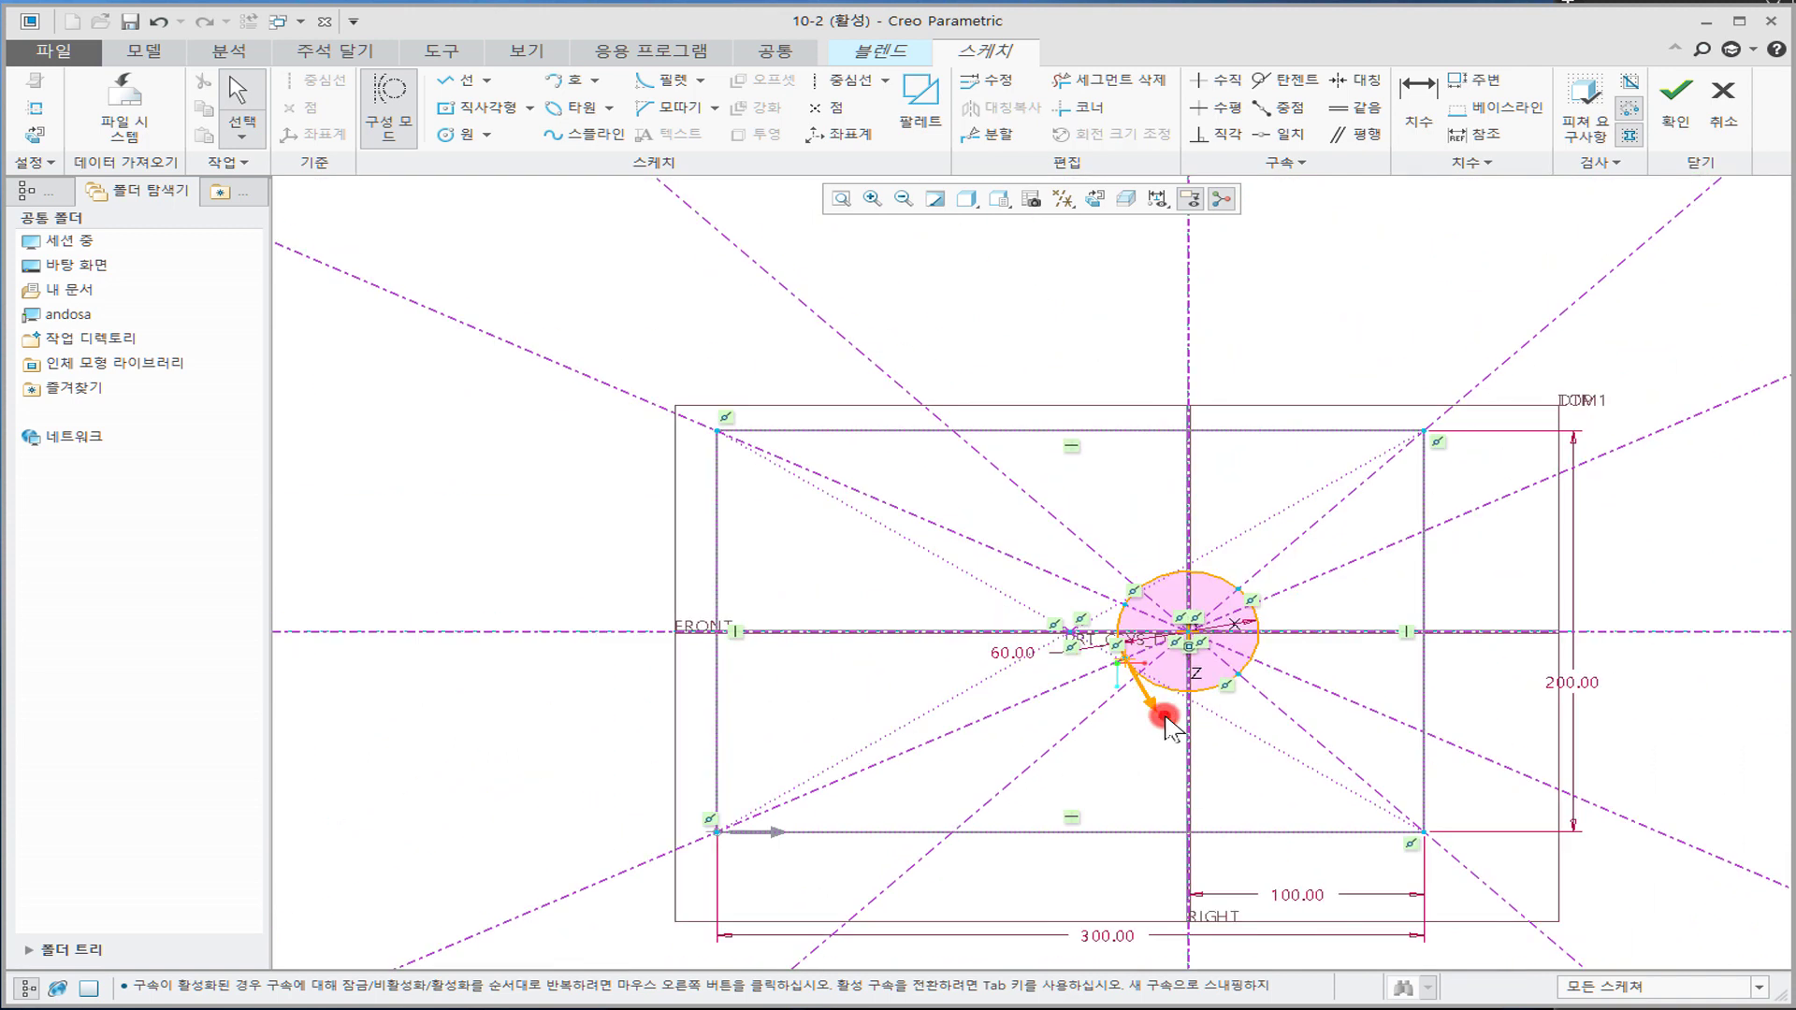
pyautogui.moveTo(1165, 717); pyautogui.dragTo(1169, 712, button='middle')
pyautogui.click(1686, 100)
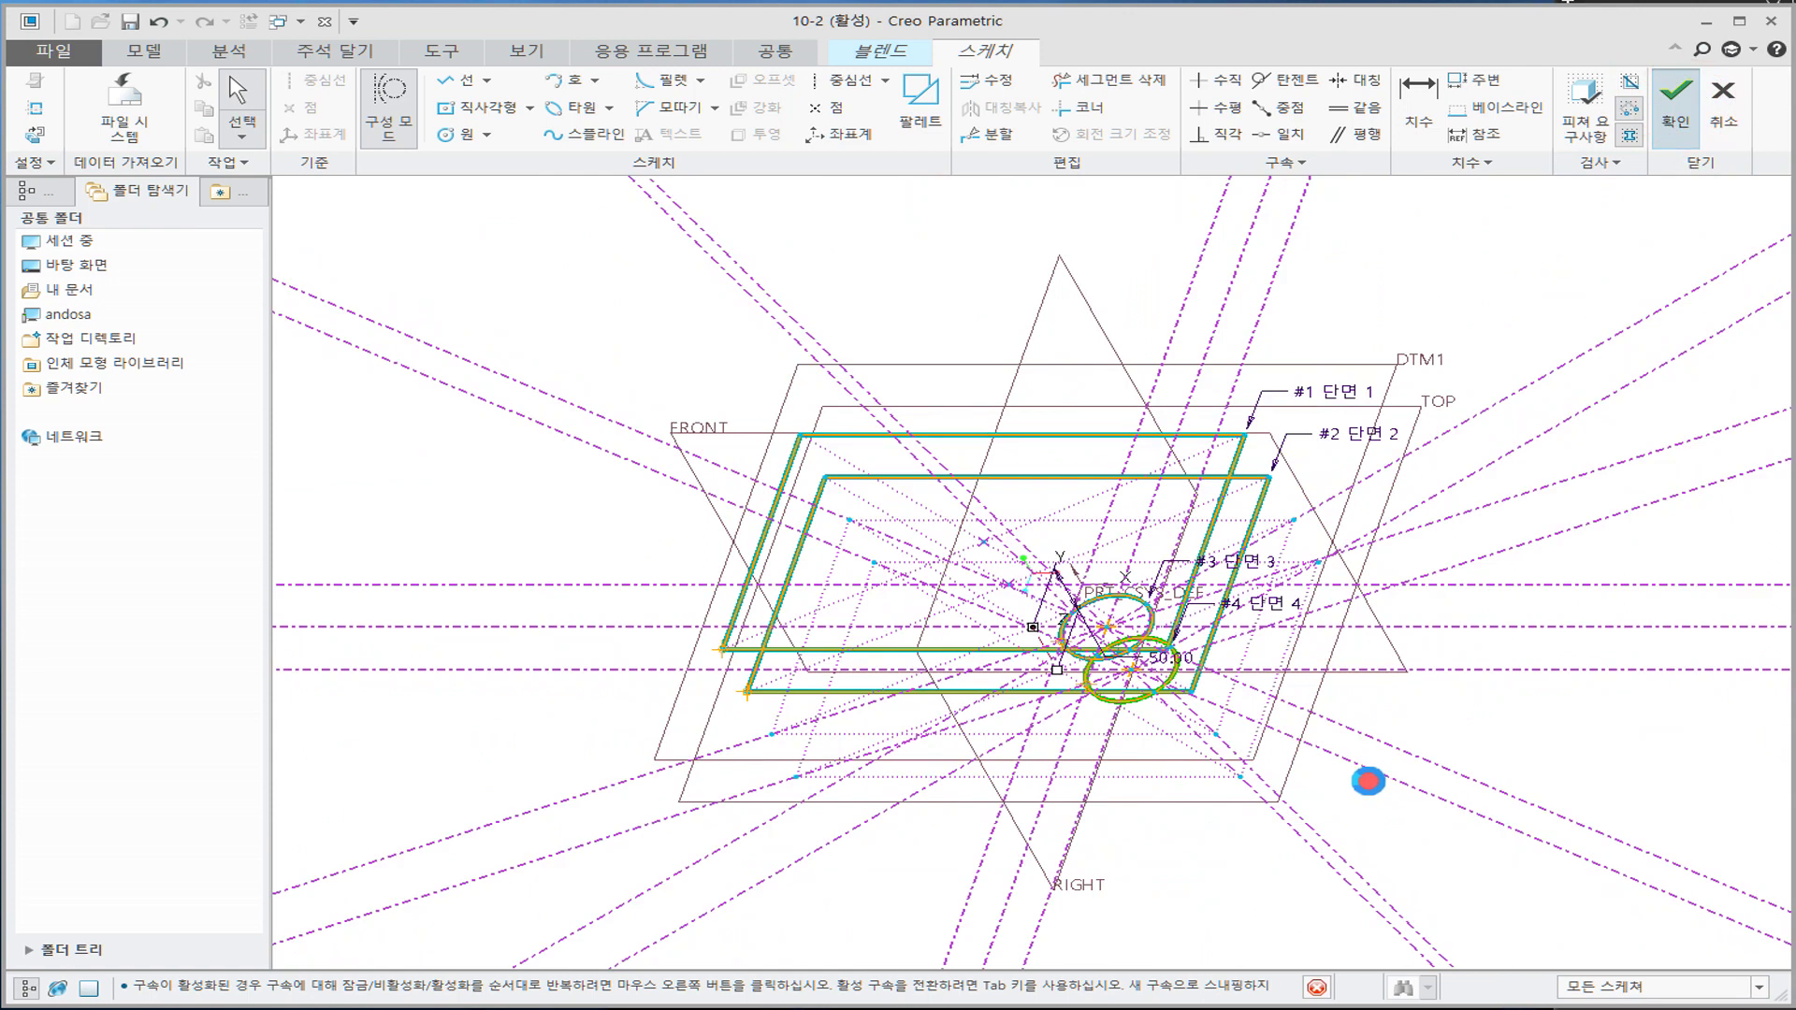
pyautogui.moveTo(1281, 712); pyautogui.dragTo(952, 515, button='middle')
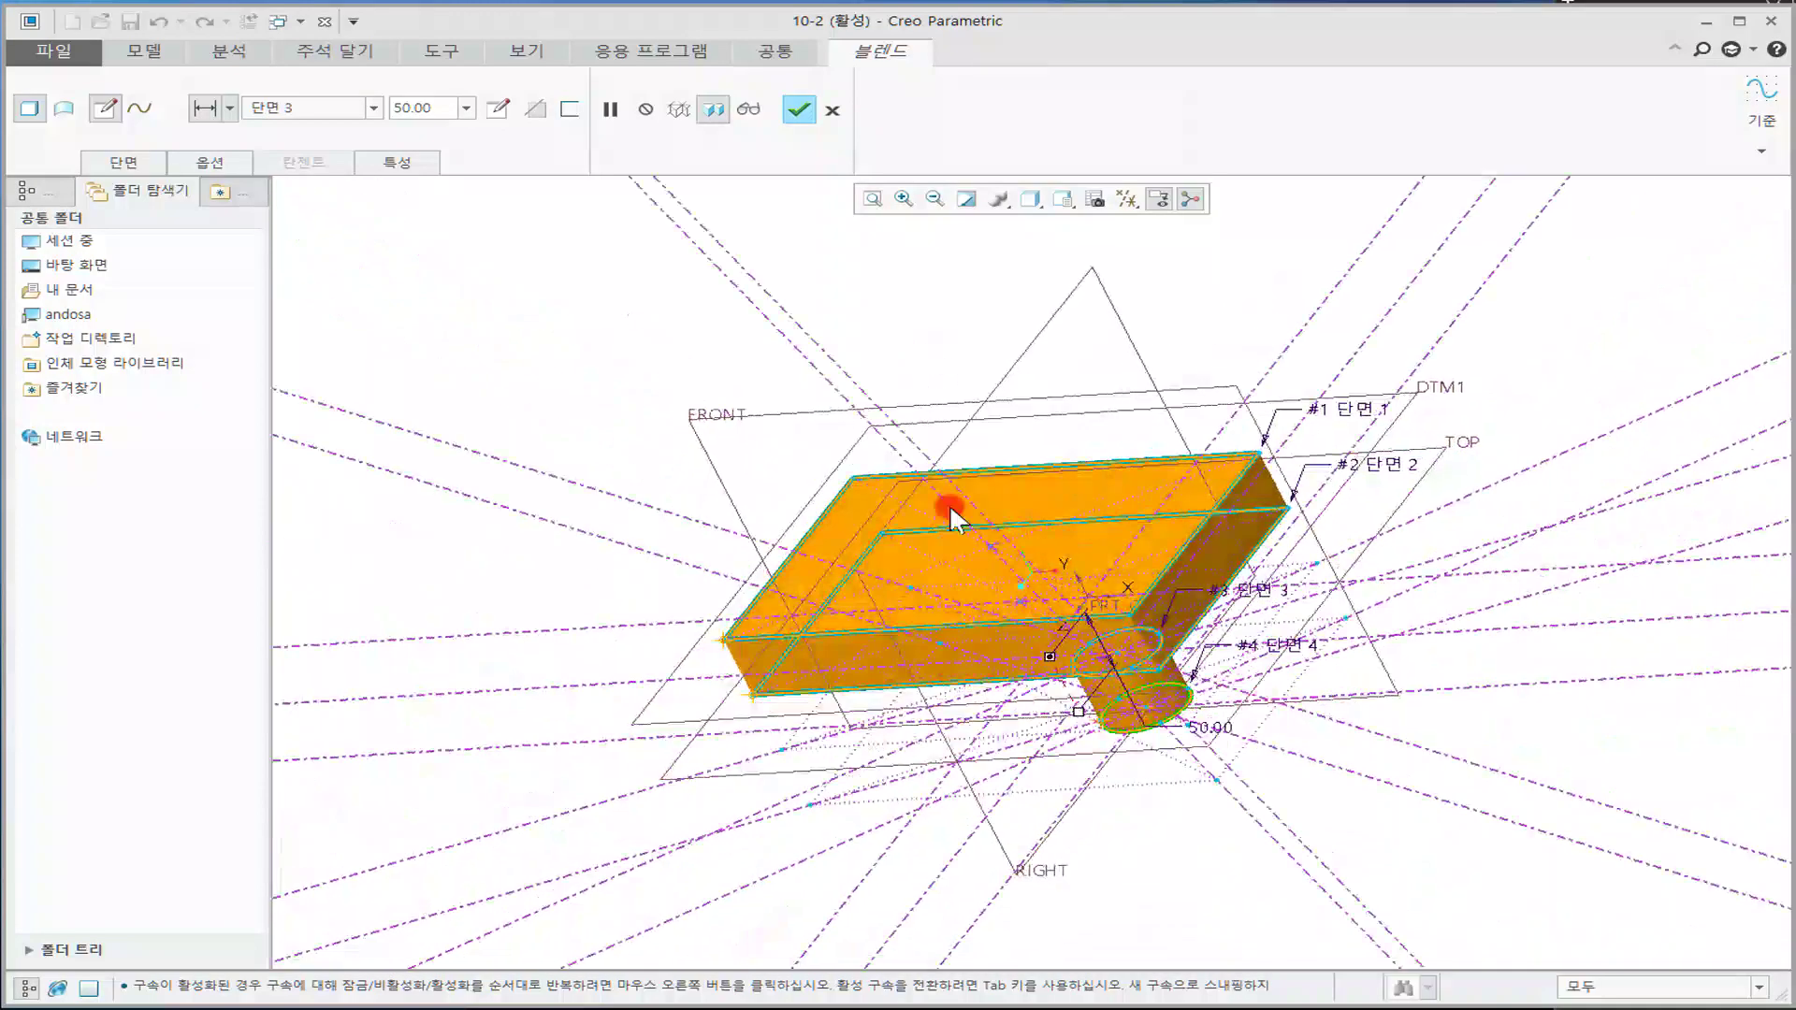
pyautogui.click(798, 112)
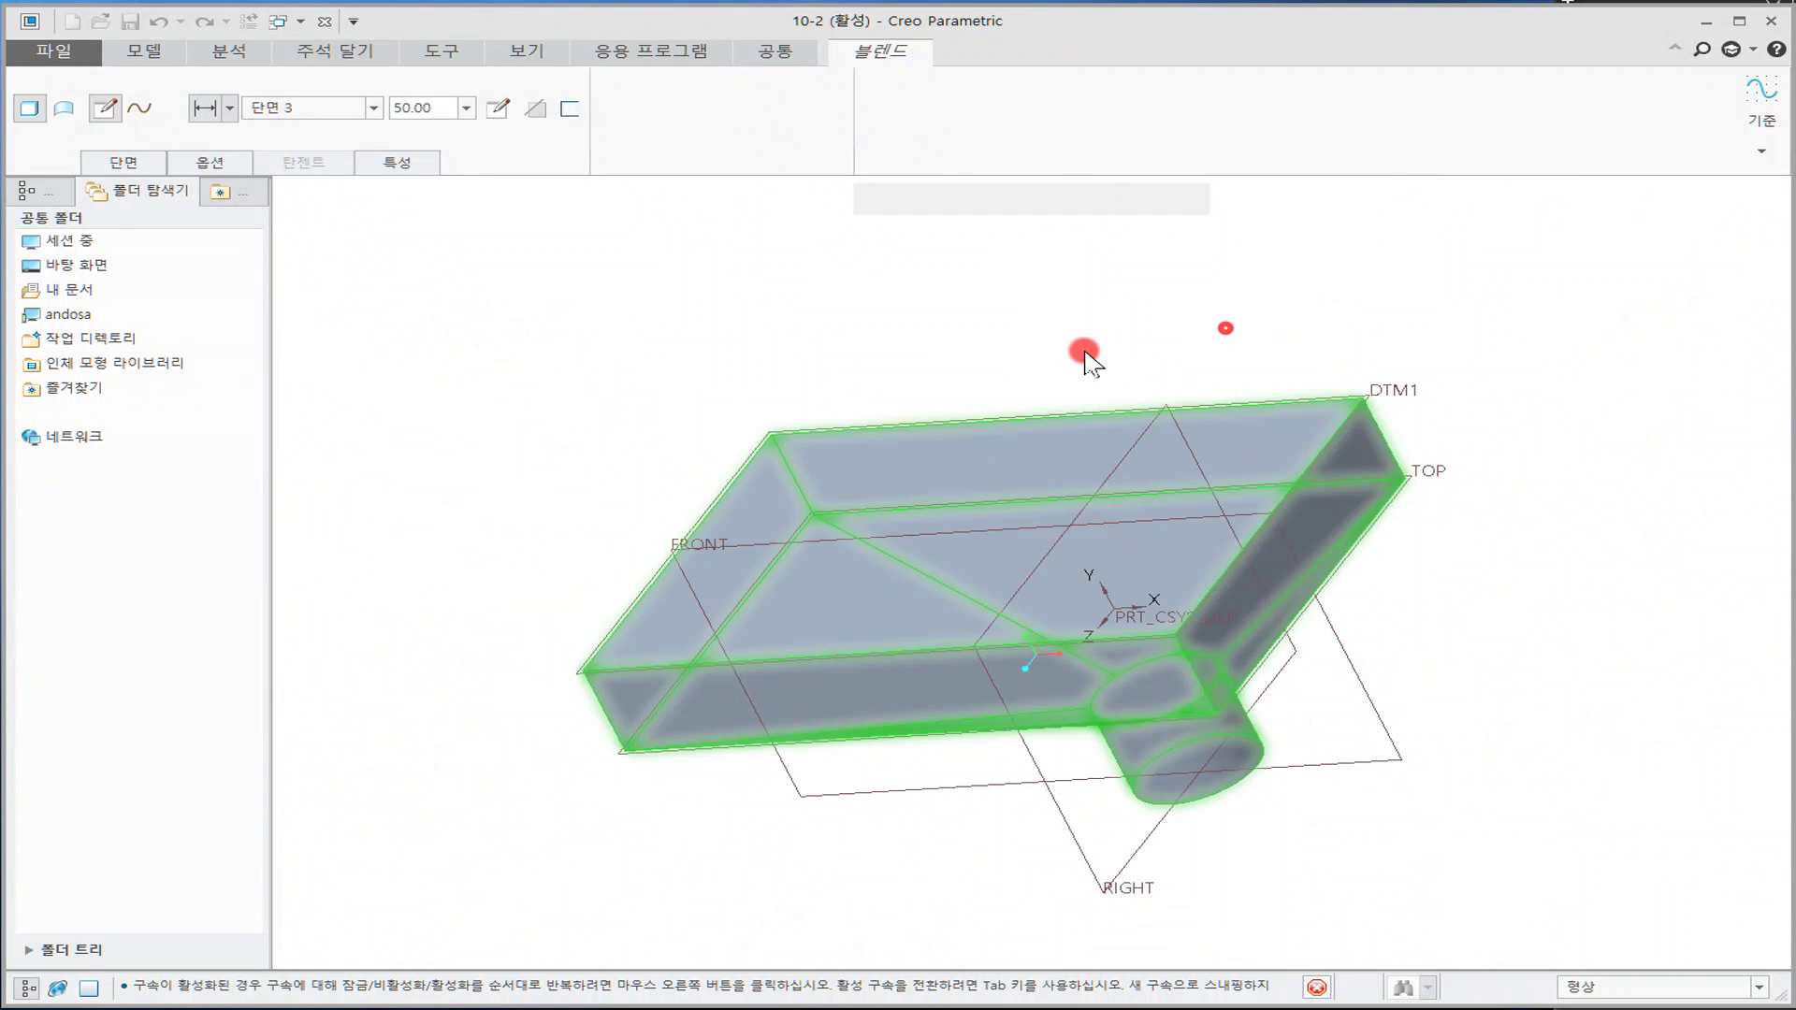
# Step: Hide all datum features and turn the solid so its large rectangular face is visible
pyautogui.moveTo(1210, 337); pyautogui.dragTo(959, 290, button='middle')
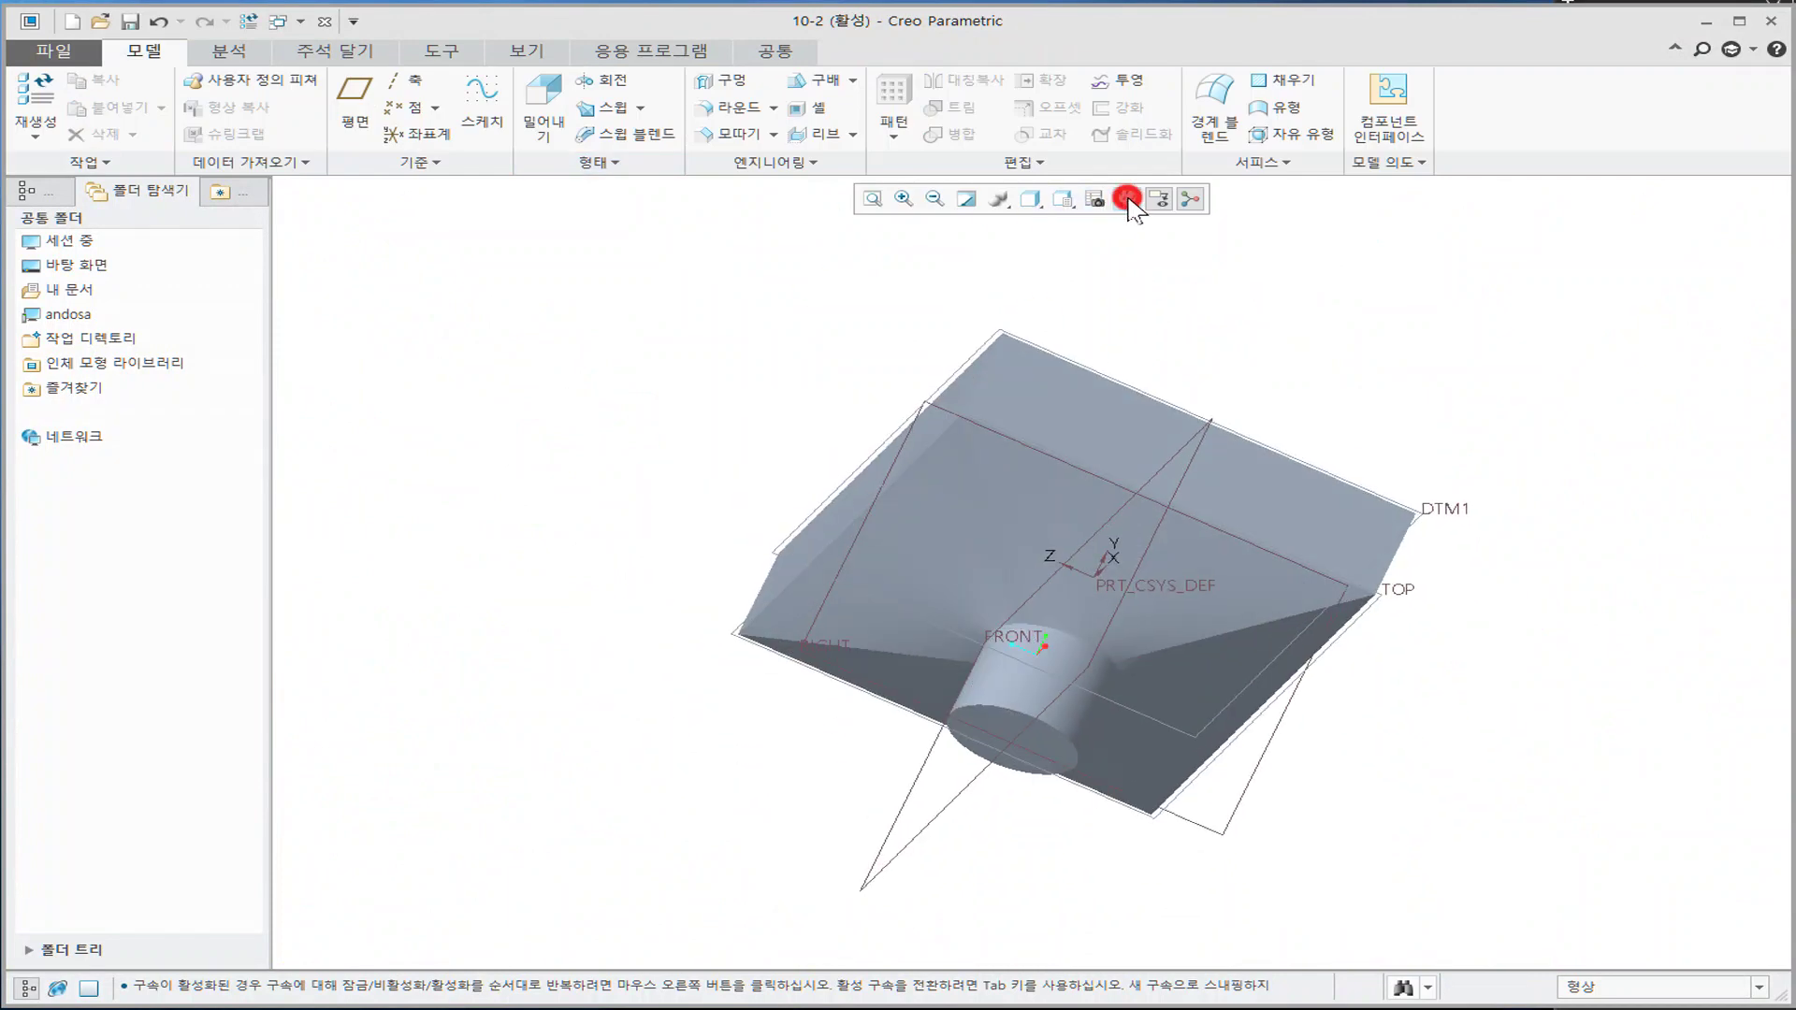
pyautogui.click(1127, 200)
pyautogui.click(1113, 224)
pyautogui.click(1008, 259)
pyautogui.moveTo(1027, 304); pyautogui.dragTo(1030, 440, button='middle')
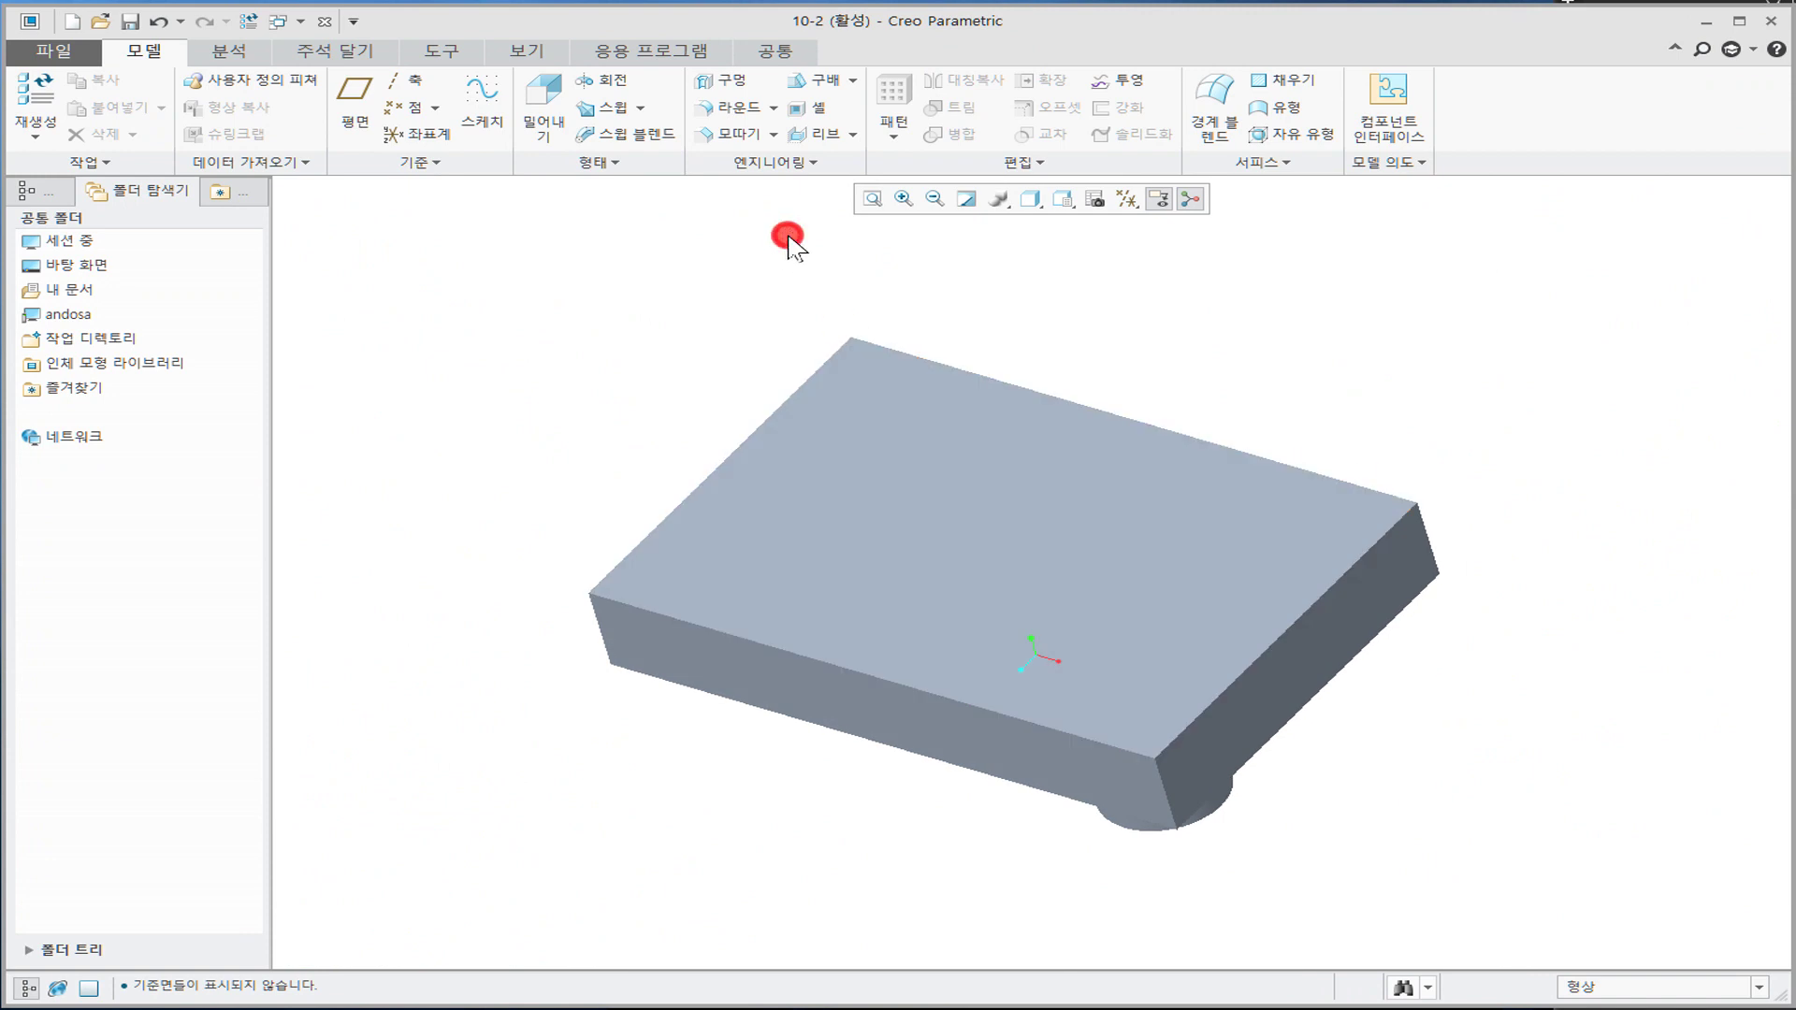
# Step: Shell the solid to a thickness of 5, removing the large rectangular face and the circular end face of the outlet
pyautogui.click(810, 109)
pyautogui.write('5')
pyautogui.click(721, 309)
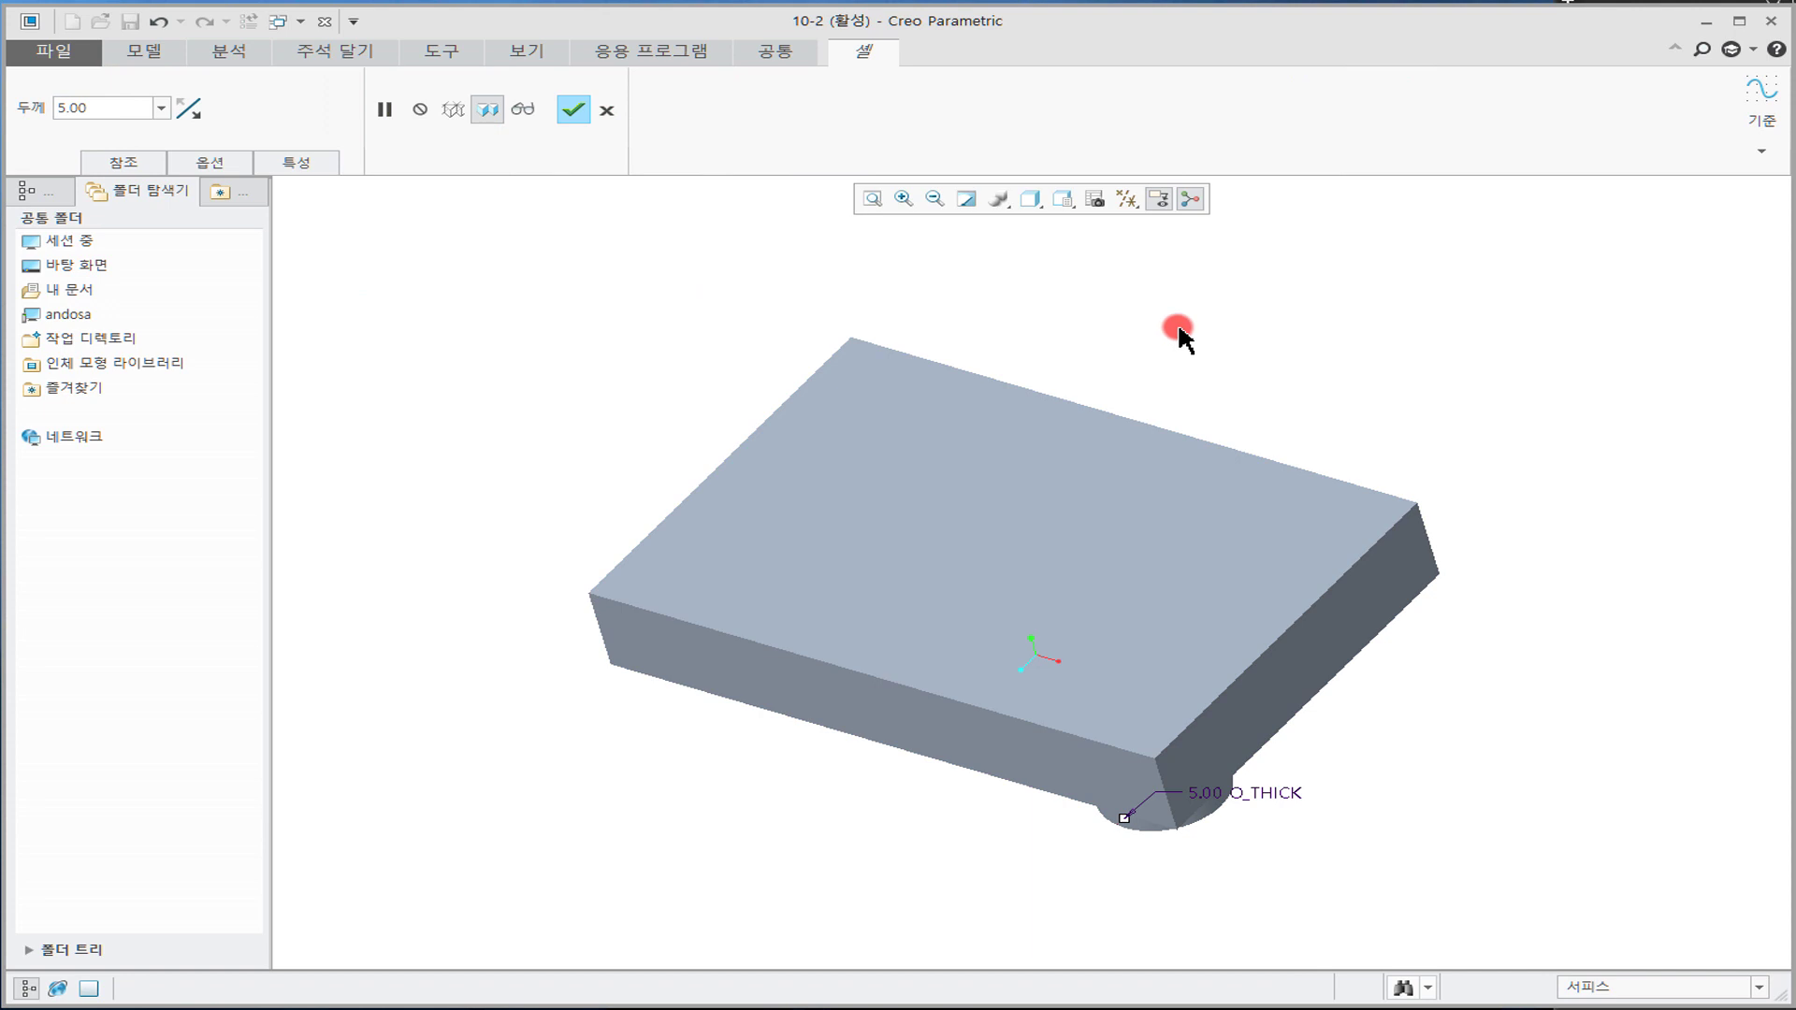
pyautogui.click(1116, 538)
pyautogui.moveTo(733, 557); pyautogui.dragTo(1142, 441, button='middle')
pyautogui.keyDown('ctrl'); pyautogui.click(1194, 564); pyautogui.keyUp('ctrl')
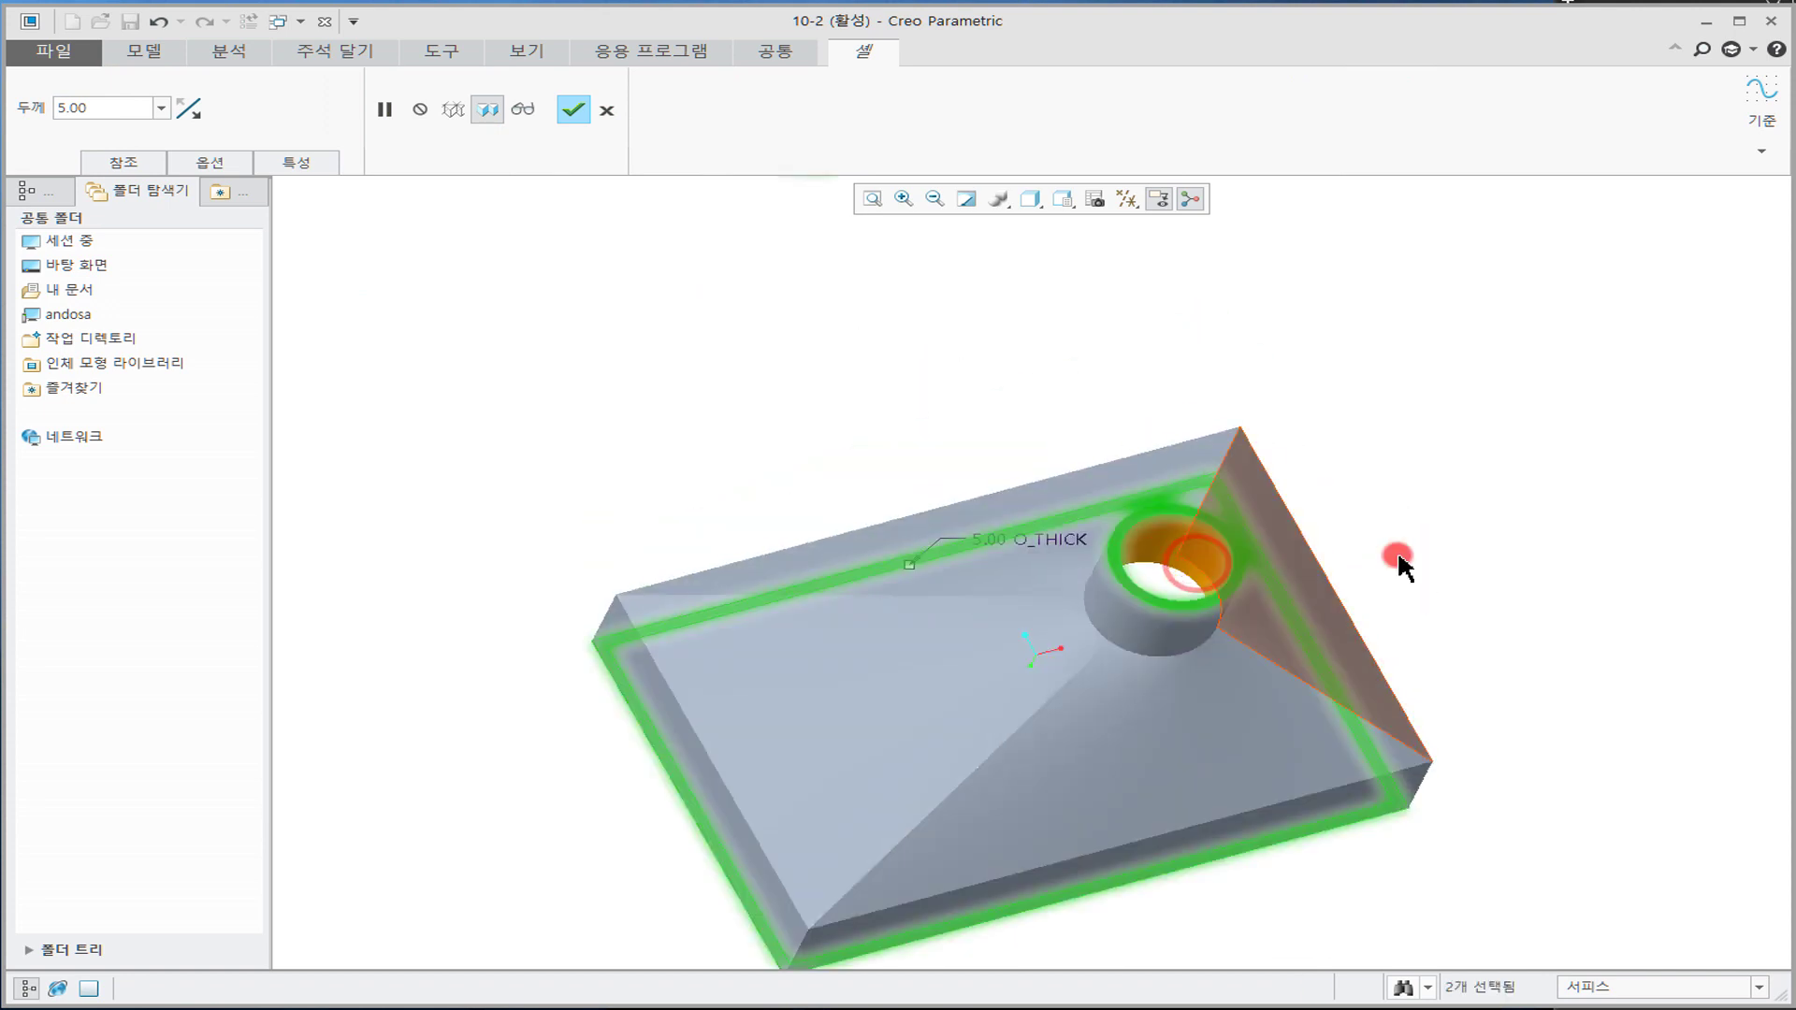
pyautogui.moveTo(1335, 558); pyautogui.dragTo(1254, 685, button='middle')
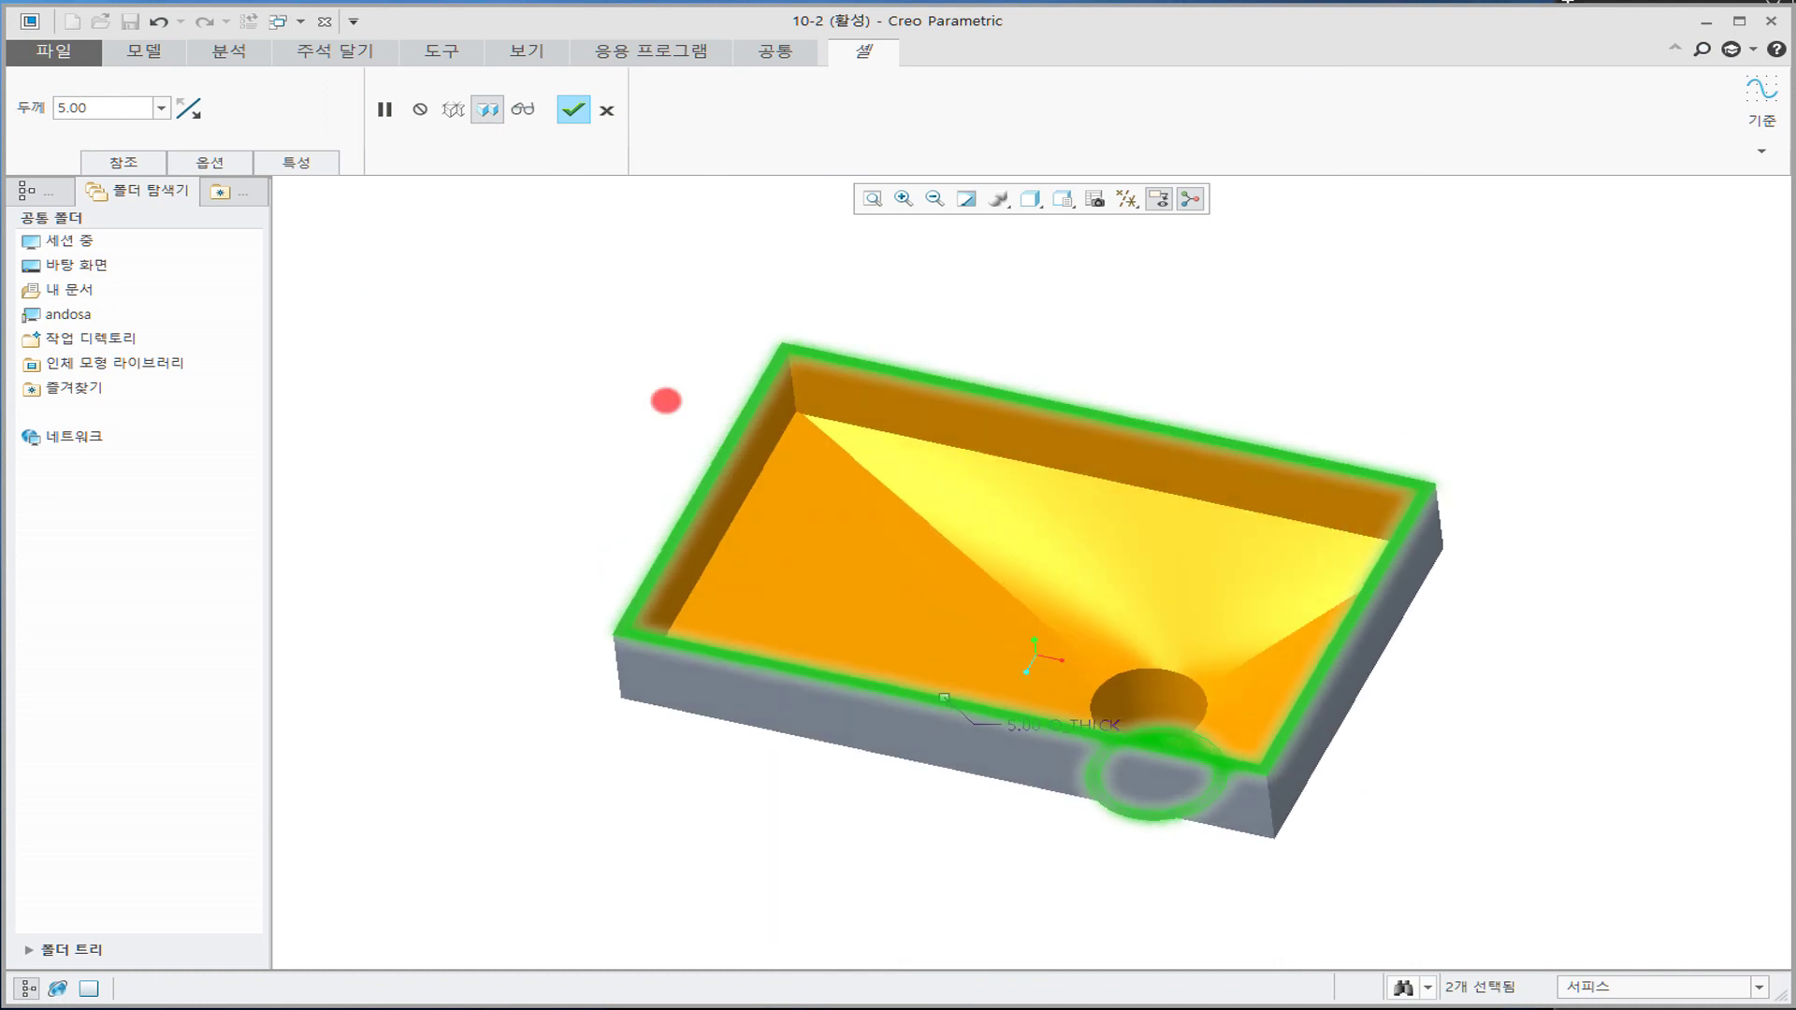
pyautogui.middleClick(587, 366)
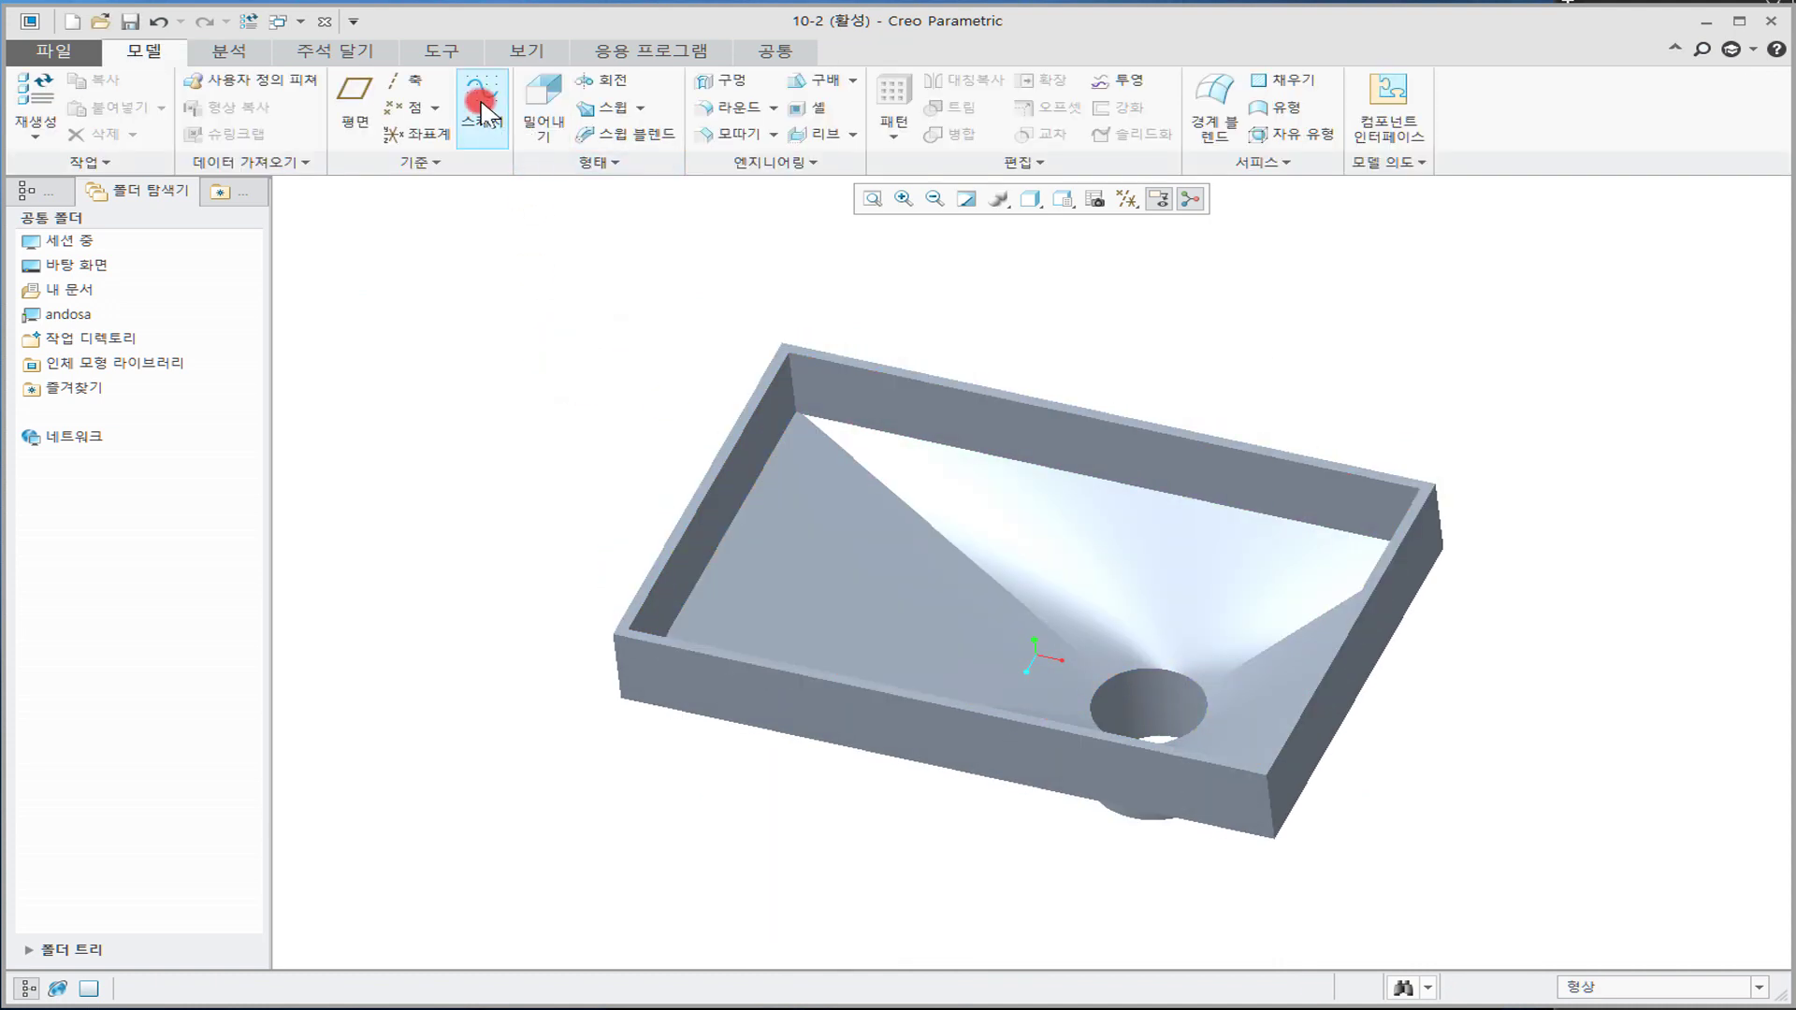
# Step: Apply a green appearance to the whole part 10-2.PRT
pyautogui.click(521, 53)
pyautogui.click(251, 131)
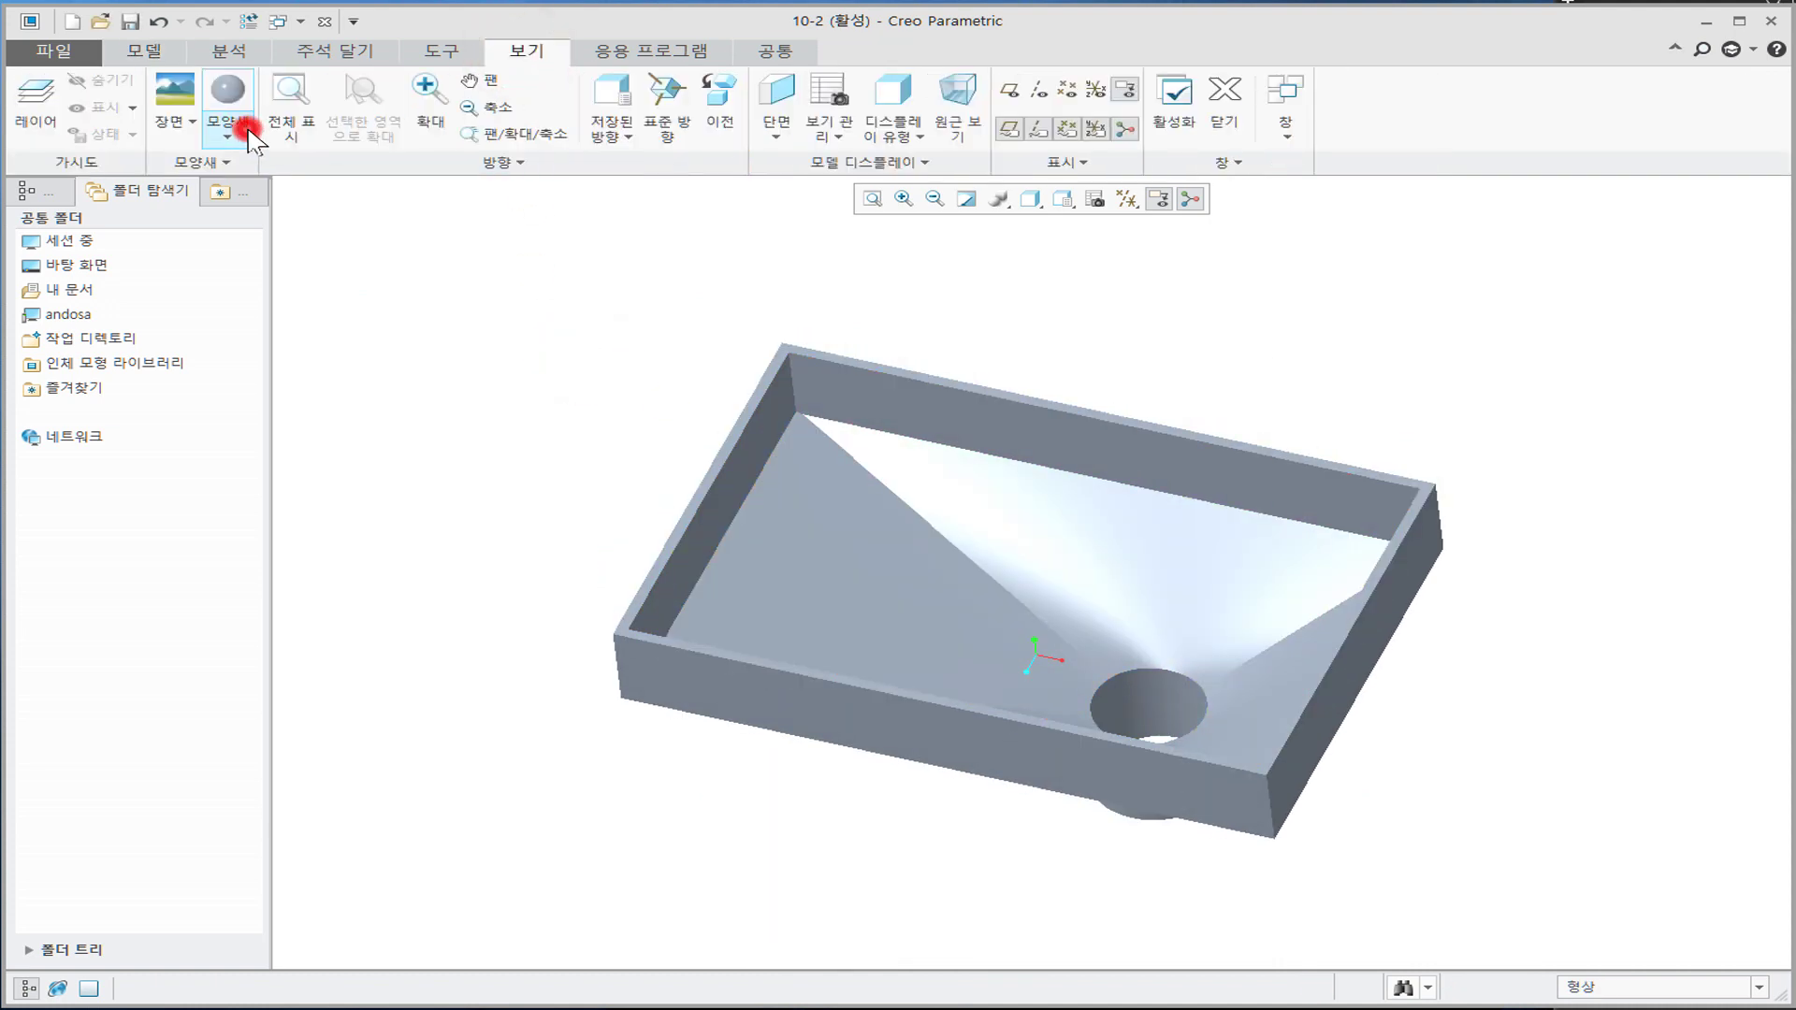
pyautogui.click(433, 297)
pyautogui.click(348, 287)
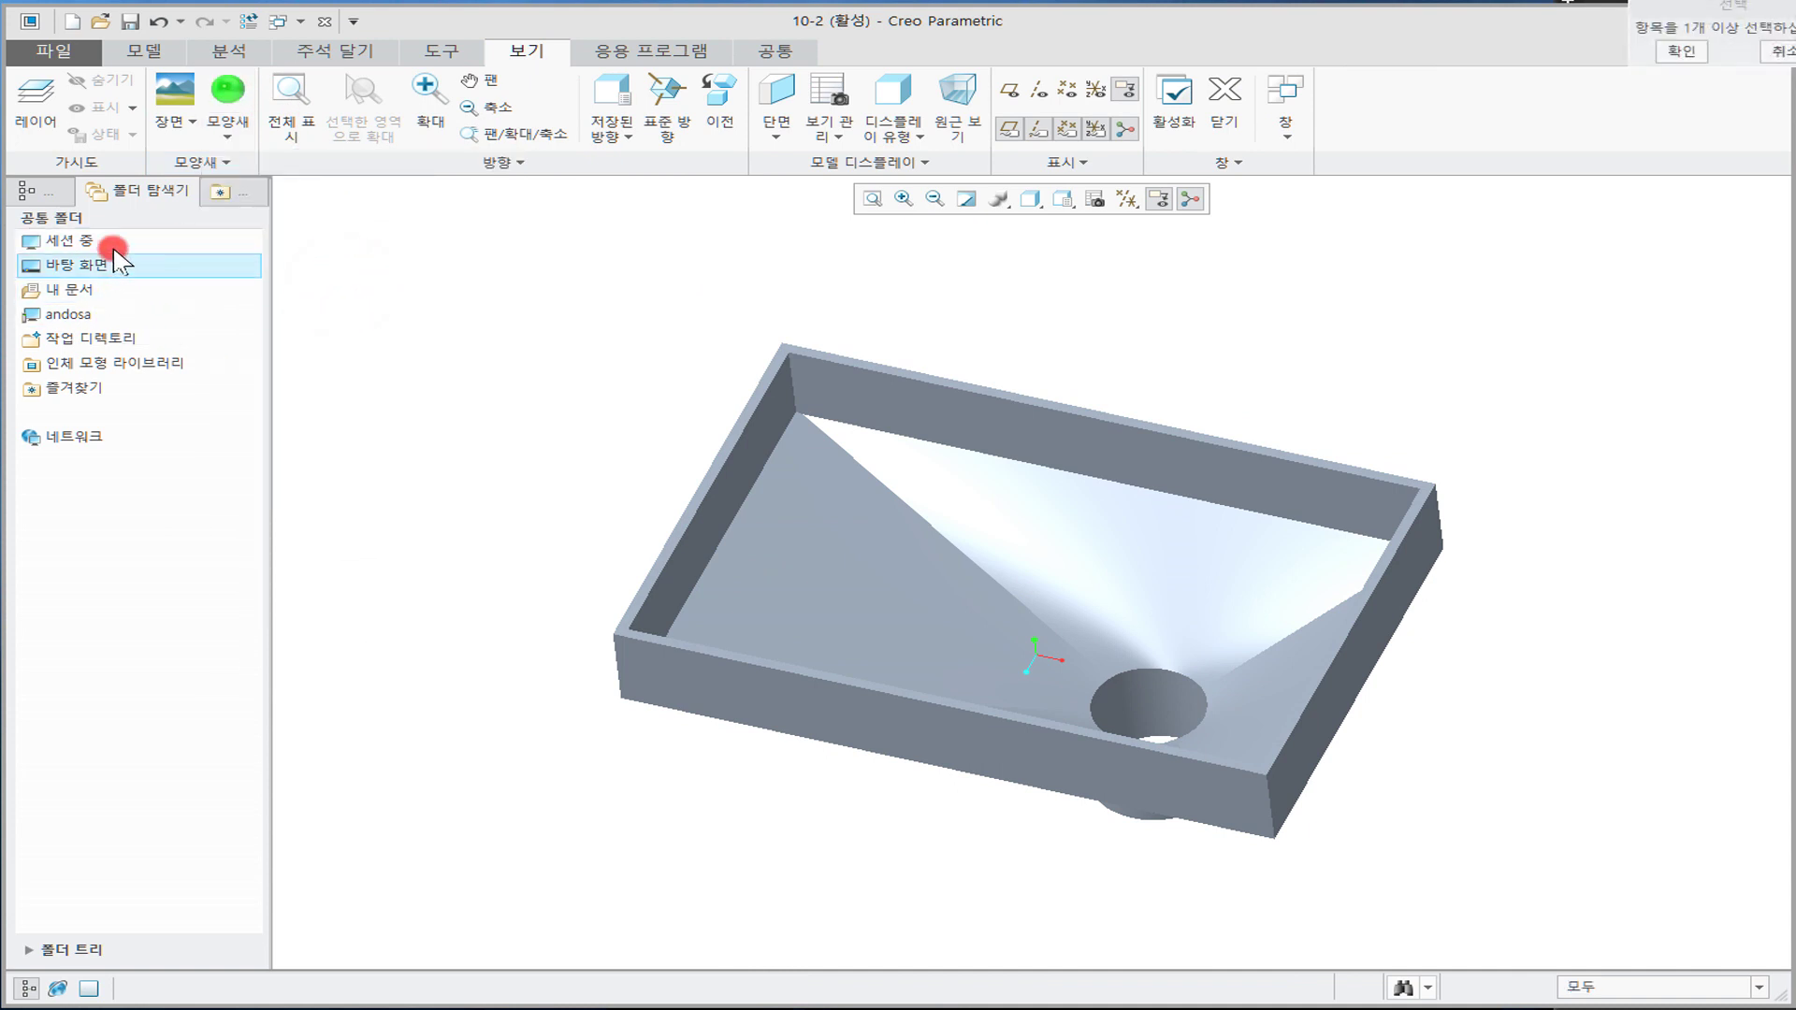
pyautogui.click(66, 190)
pyautogui.click(74, 247)
pyautogui.middleClick(140, 279)
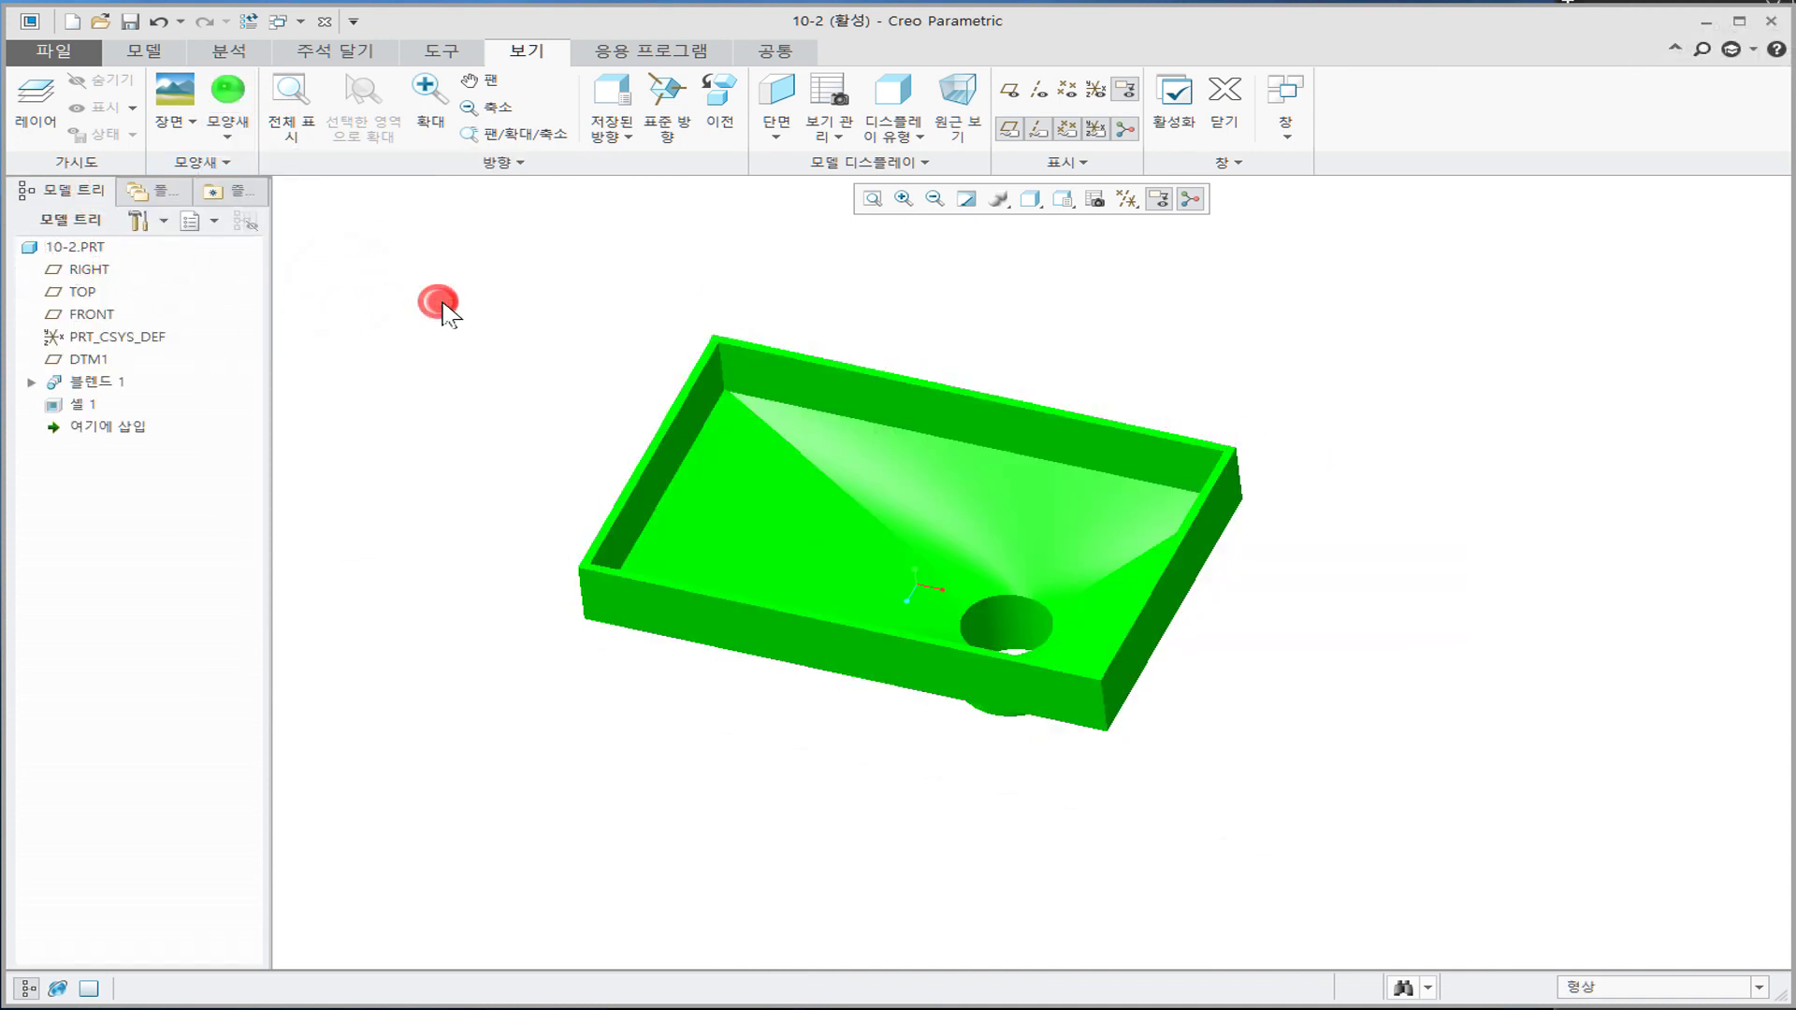
# Step: Apply a red appearance to the inner cylindrical surface of the outlet
pyautogui.click(227, 126)
pyautogui.click(387, 290)
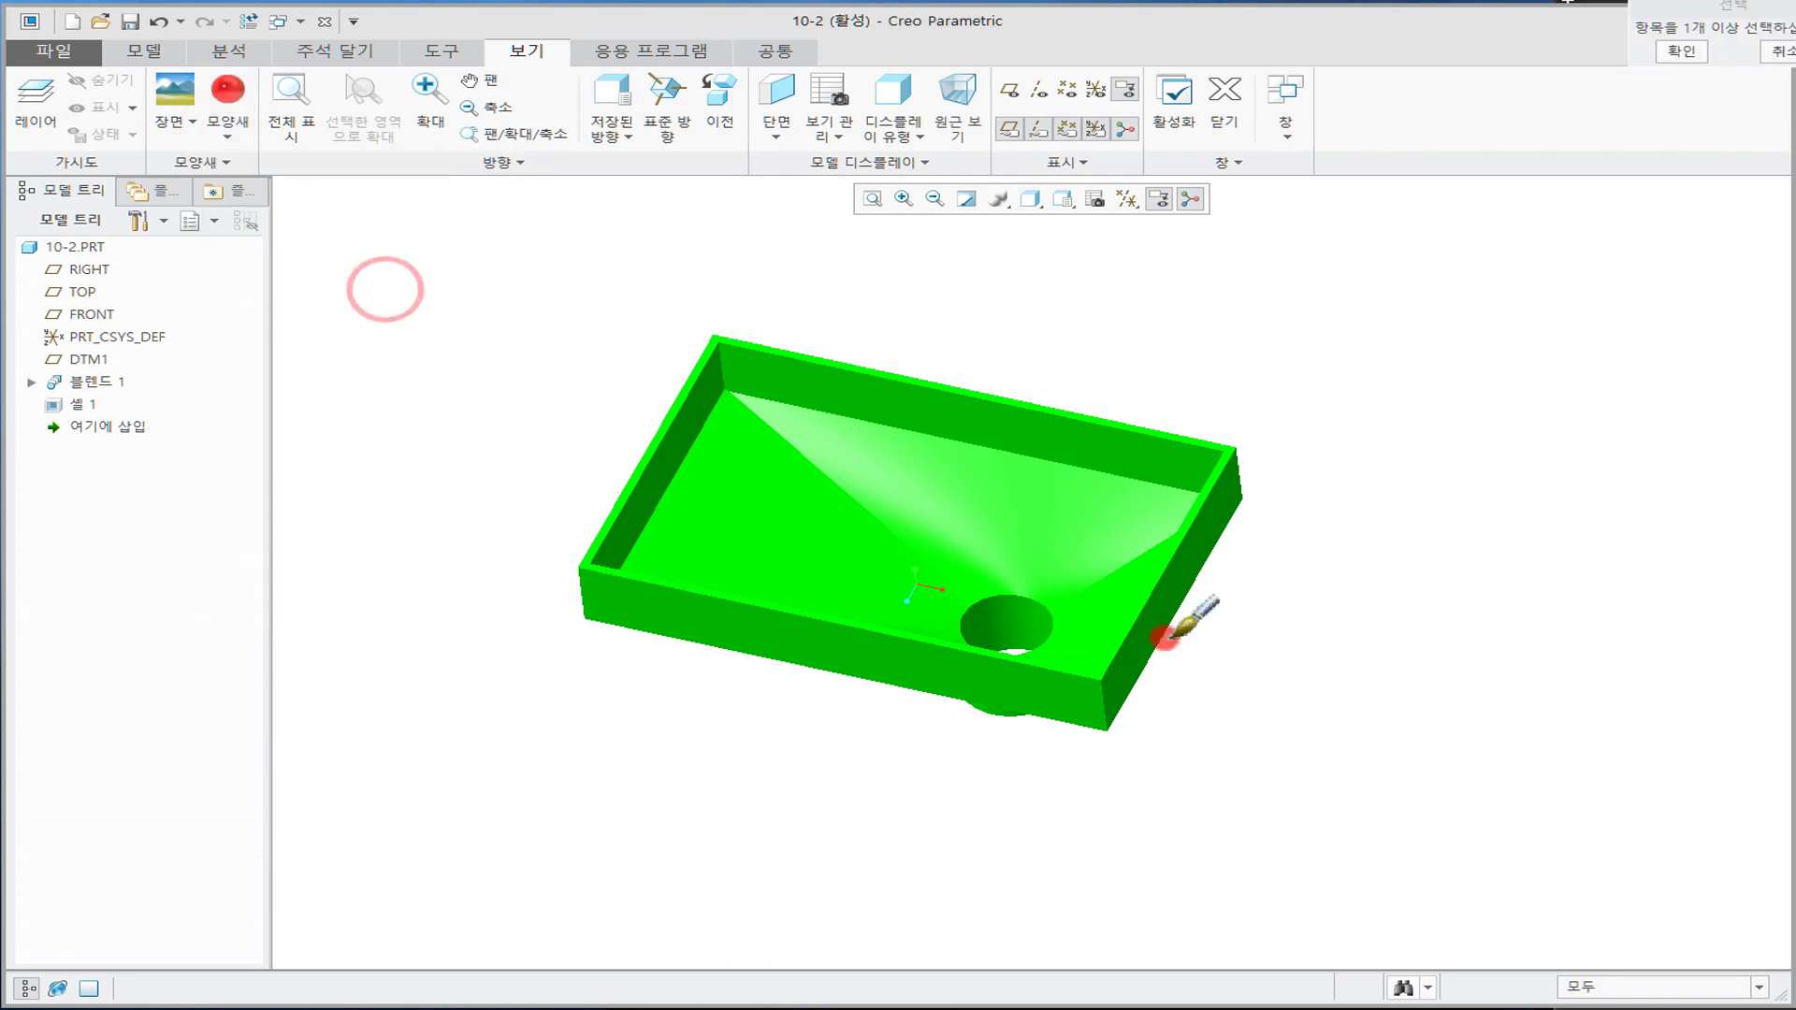
pyautogui.click(1021, 625)
pyautogui.moveTo(1021, 625); pyautogui.dragTo(1090, 421, button='middle')
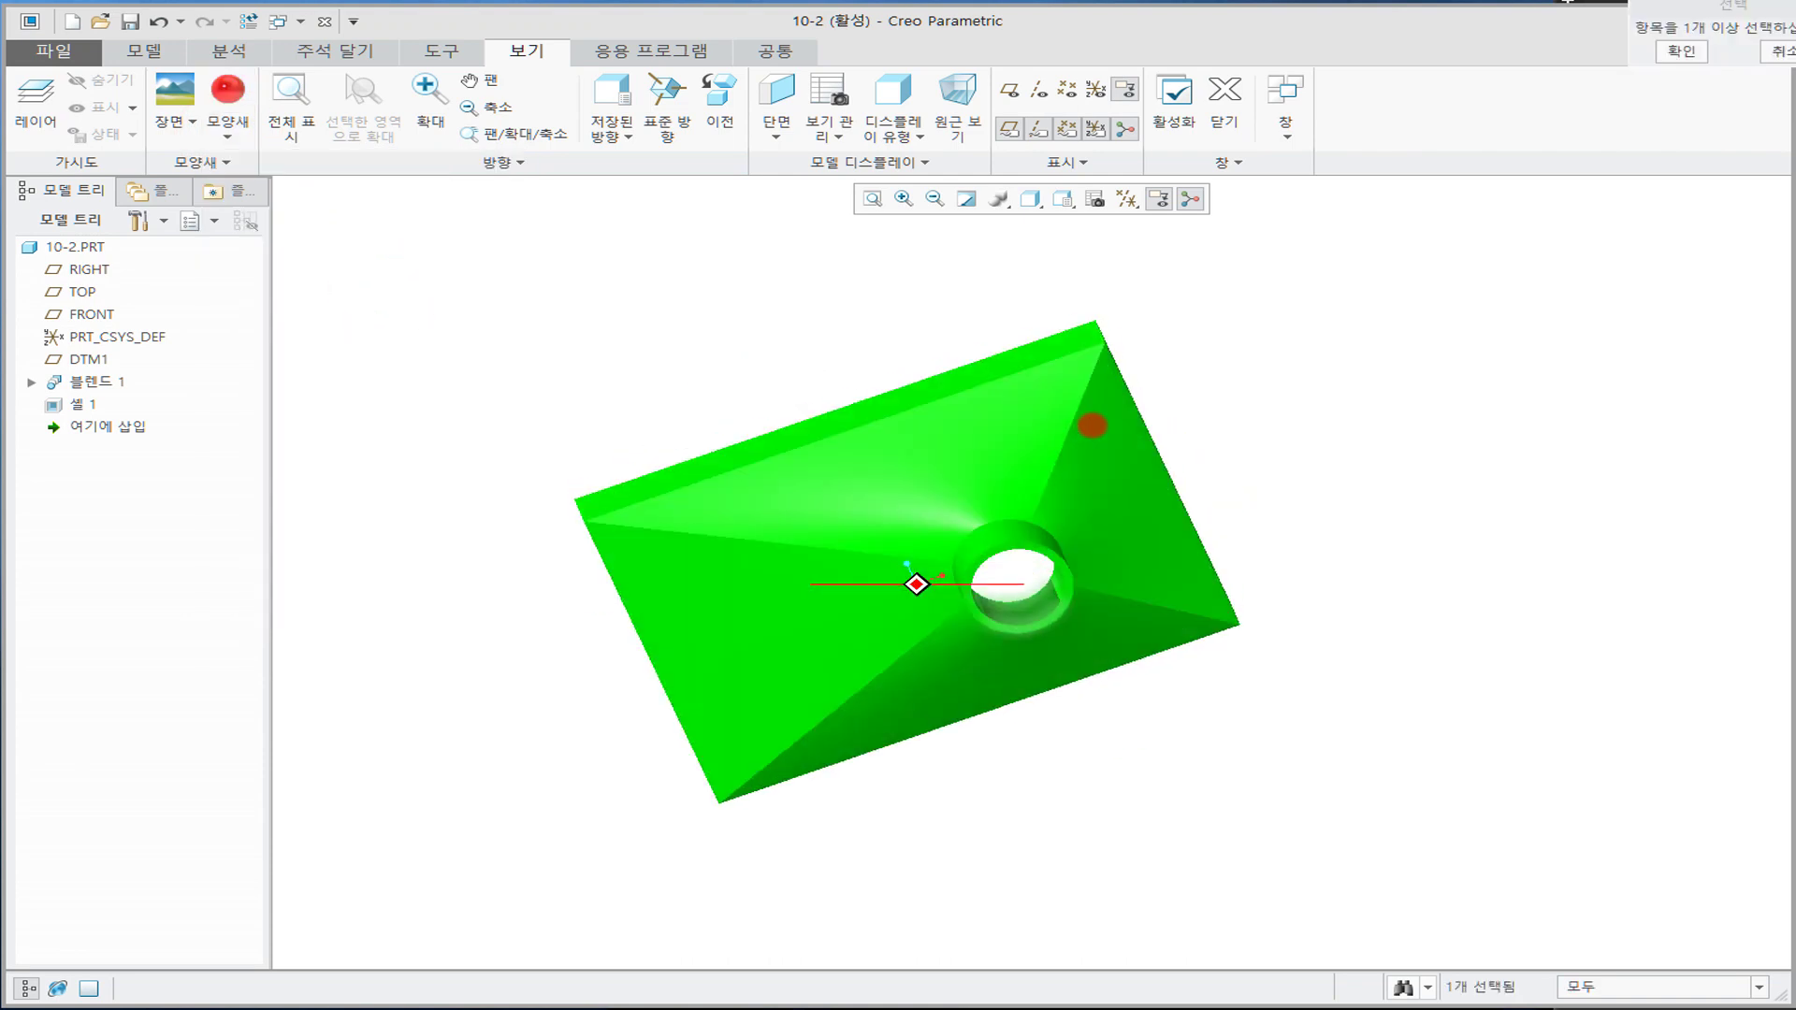
pyautogui.middleClick(1375, 489)
pyautogui.moveTo(1263, 485); pyautogui.dragTo(1218, 649, button='middle')
pyautogui.scroll(3, 982, 465)
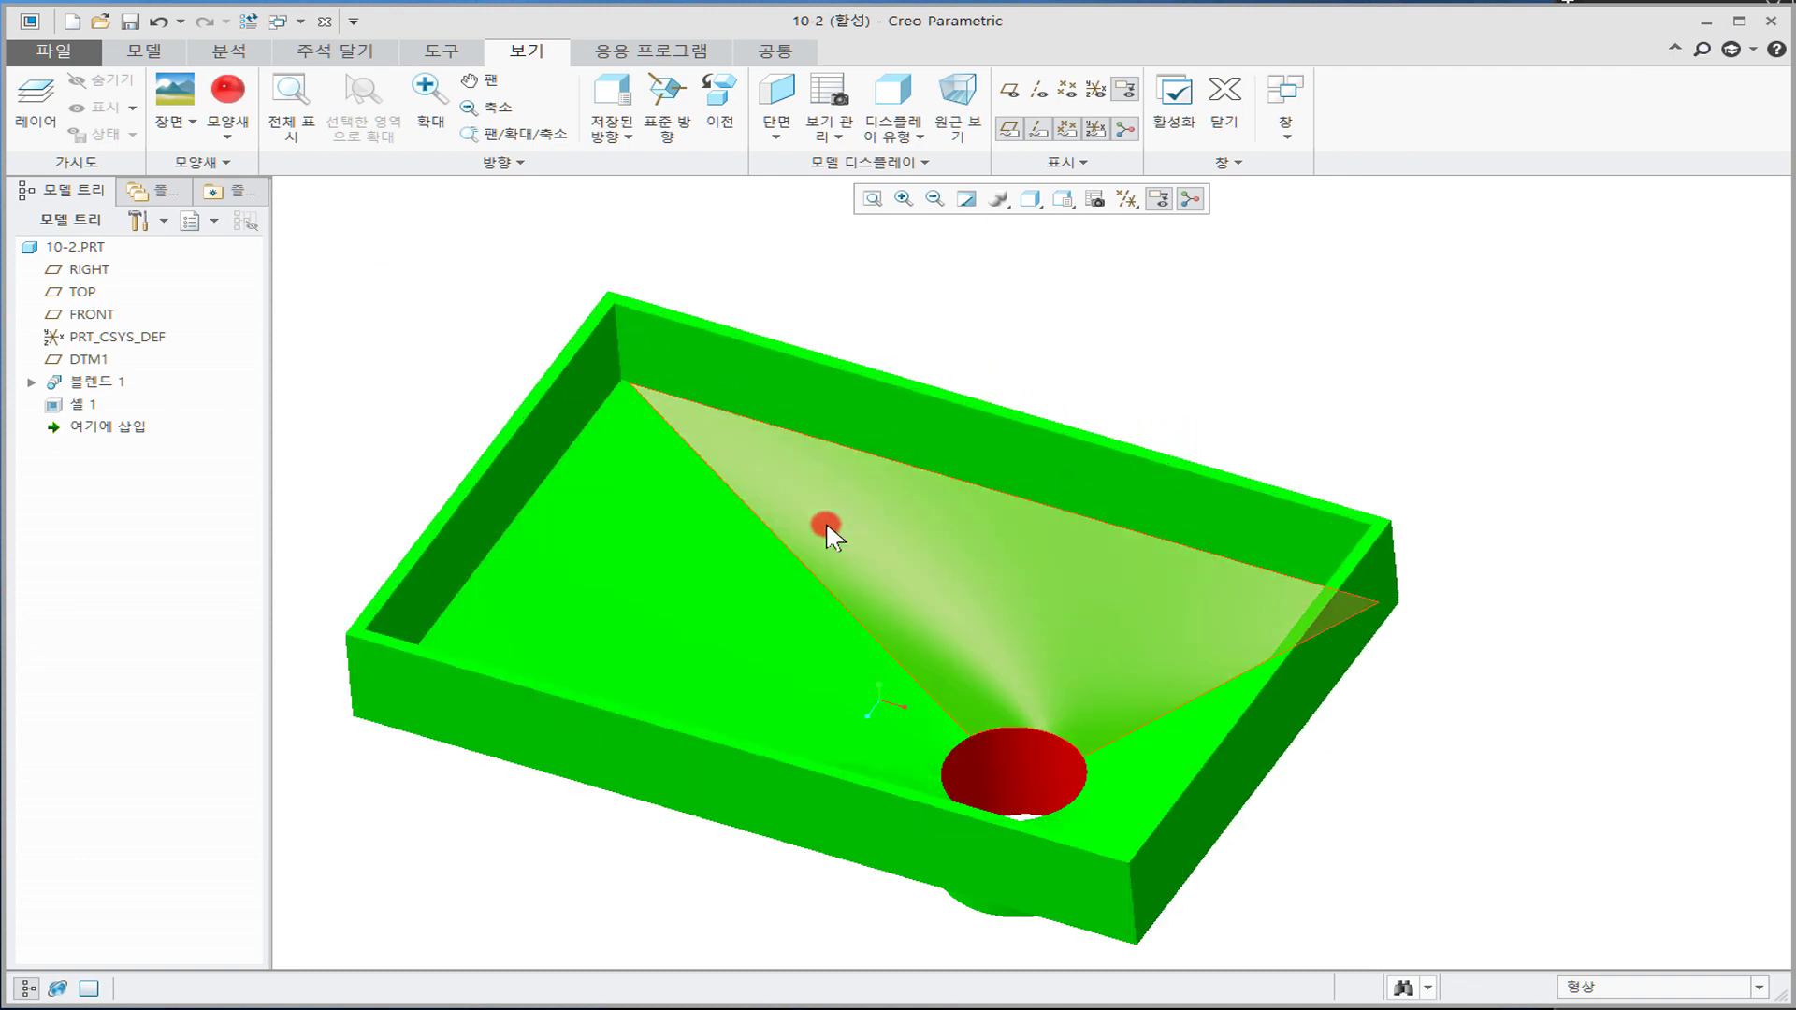
pyautogui.moveTo(285, 423); pyautogui.dragTo(349, 454, button='middle')
pyautogui.keyDown('shift'); pyautogui.moveTo(1275, 542); pyautogui.dragTo(1250, 346, button='middle'); pyautogui.keyUp('shift')
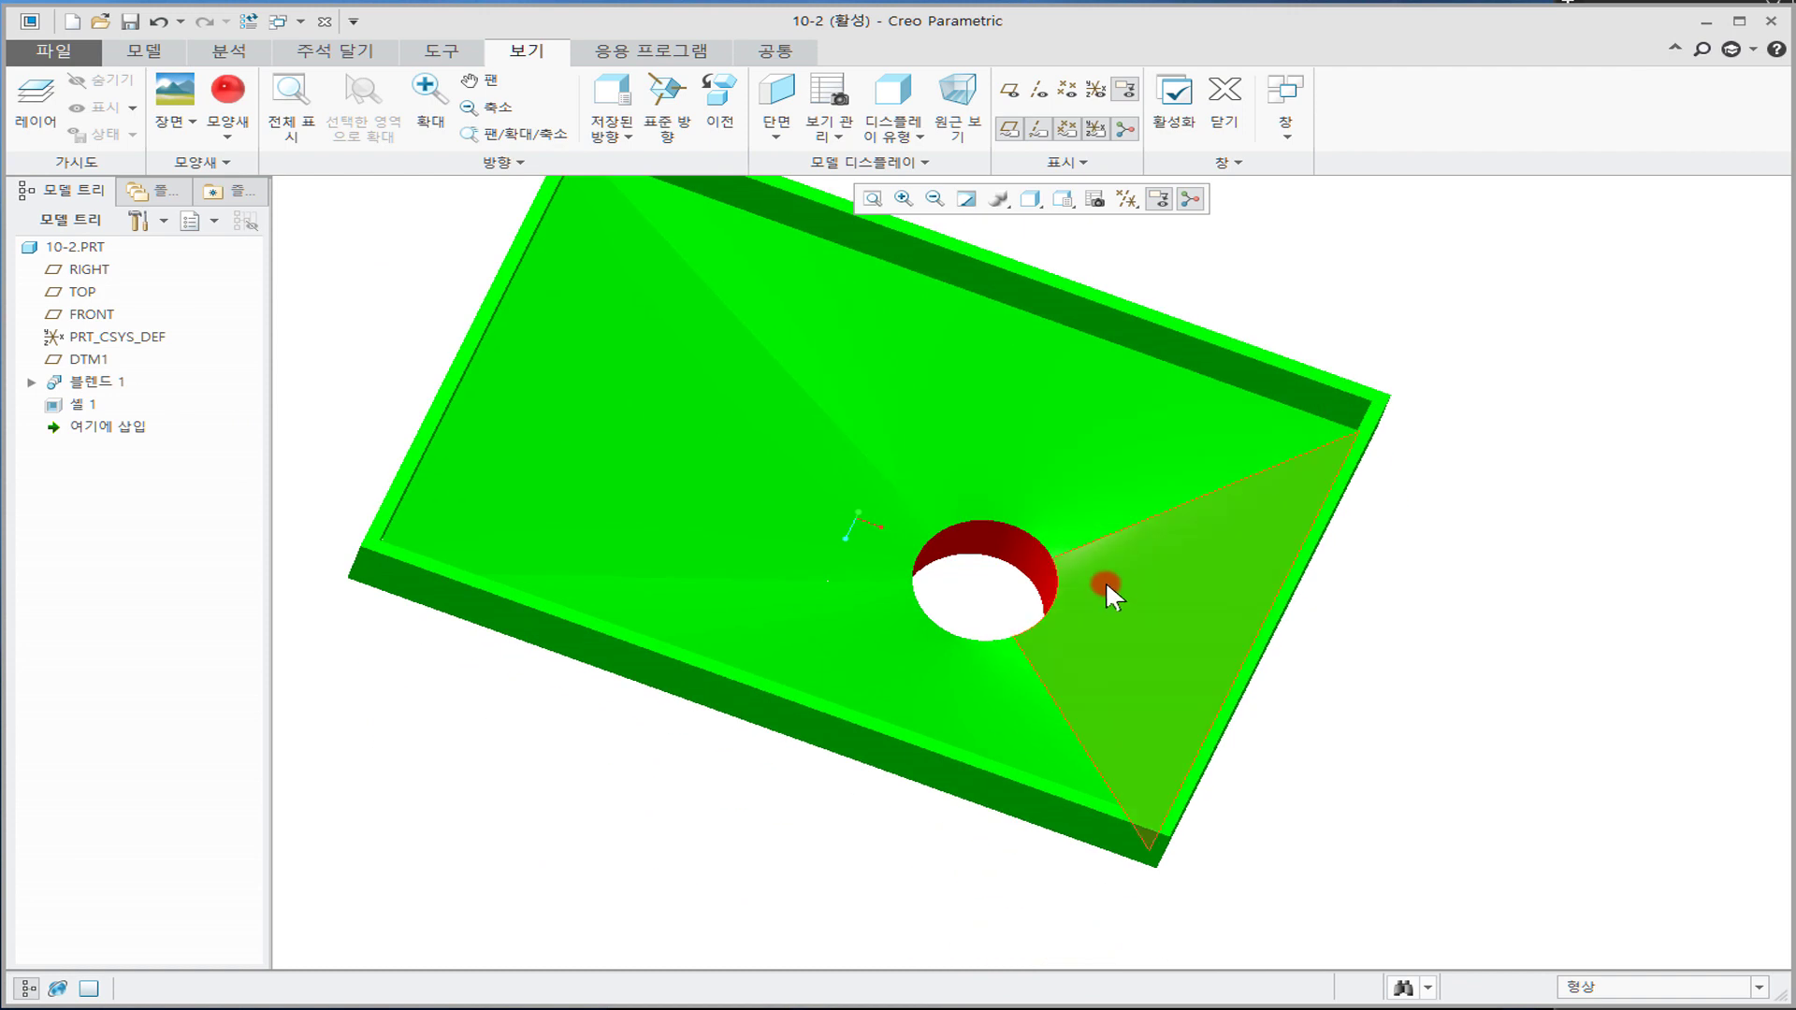
pyautogui.moveTo(1408, 559)
pyautogui.mouseDown(button='middle')
pyautogui.moveTo(1407, 606)
pyautogui.moveTo(1379, 621)
pyautogui.moveTo(1373, 506)
pyautogui.moveTo(1423, 273)
pyautogui.moveTo(1363, 333)
pyautogui.moveTo(1347, 501)
pyautogui.moveTo(1266, 513)
pyautogui.moveTo(1275, 489)
pyautogui.moveTo(1347, 469)
pyautogui.moveTo(1314, 488)
pyautogui.mouseUp(button='middle')
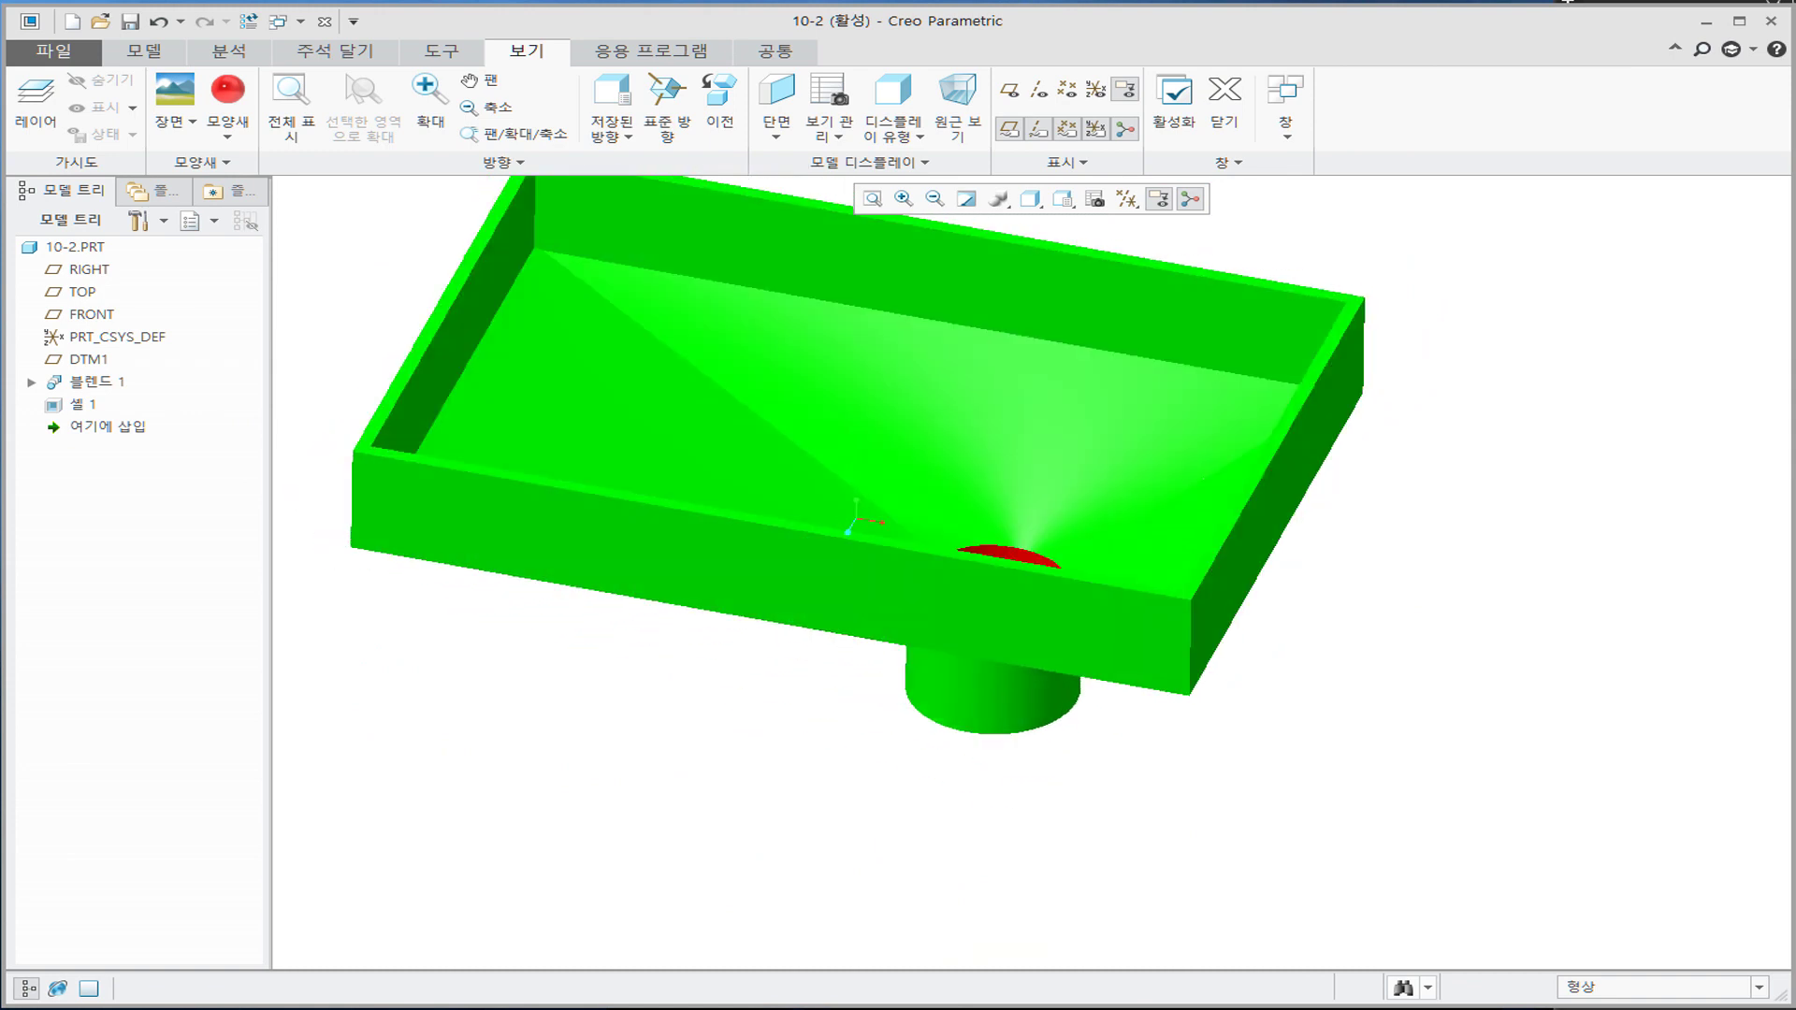
pyautogui.moveTo(848, 461)
pyautogui.keyDown('shift'); pyautogui.mouseDown(button='middle')
pyautogui.moveTo(945, 581)
pyautogui.moveTo(909, 556)
pyautogui.moveTo(935, 585)
pyautogui.moveTo(932, 555)
pyautogui.moveTo(906, 601)
pyautogui.mouseUp(button='middle'); pyautogui.keyUp('shift')
pyautogui.scroll(-1, 914, 573)
pyautogui.scroll(1, 913, 571)
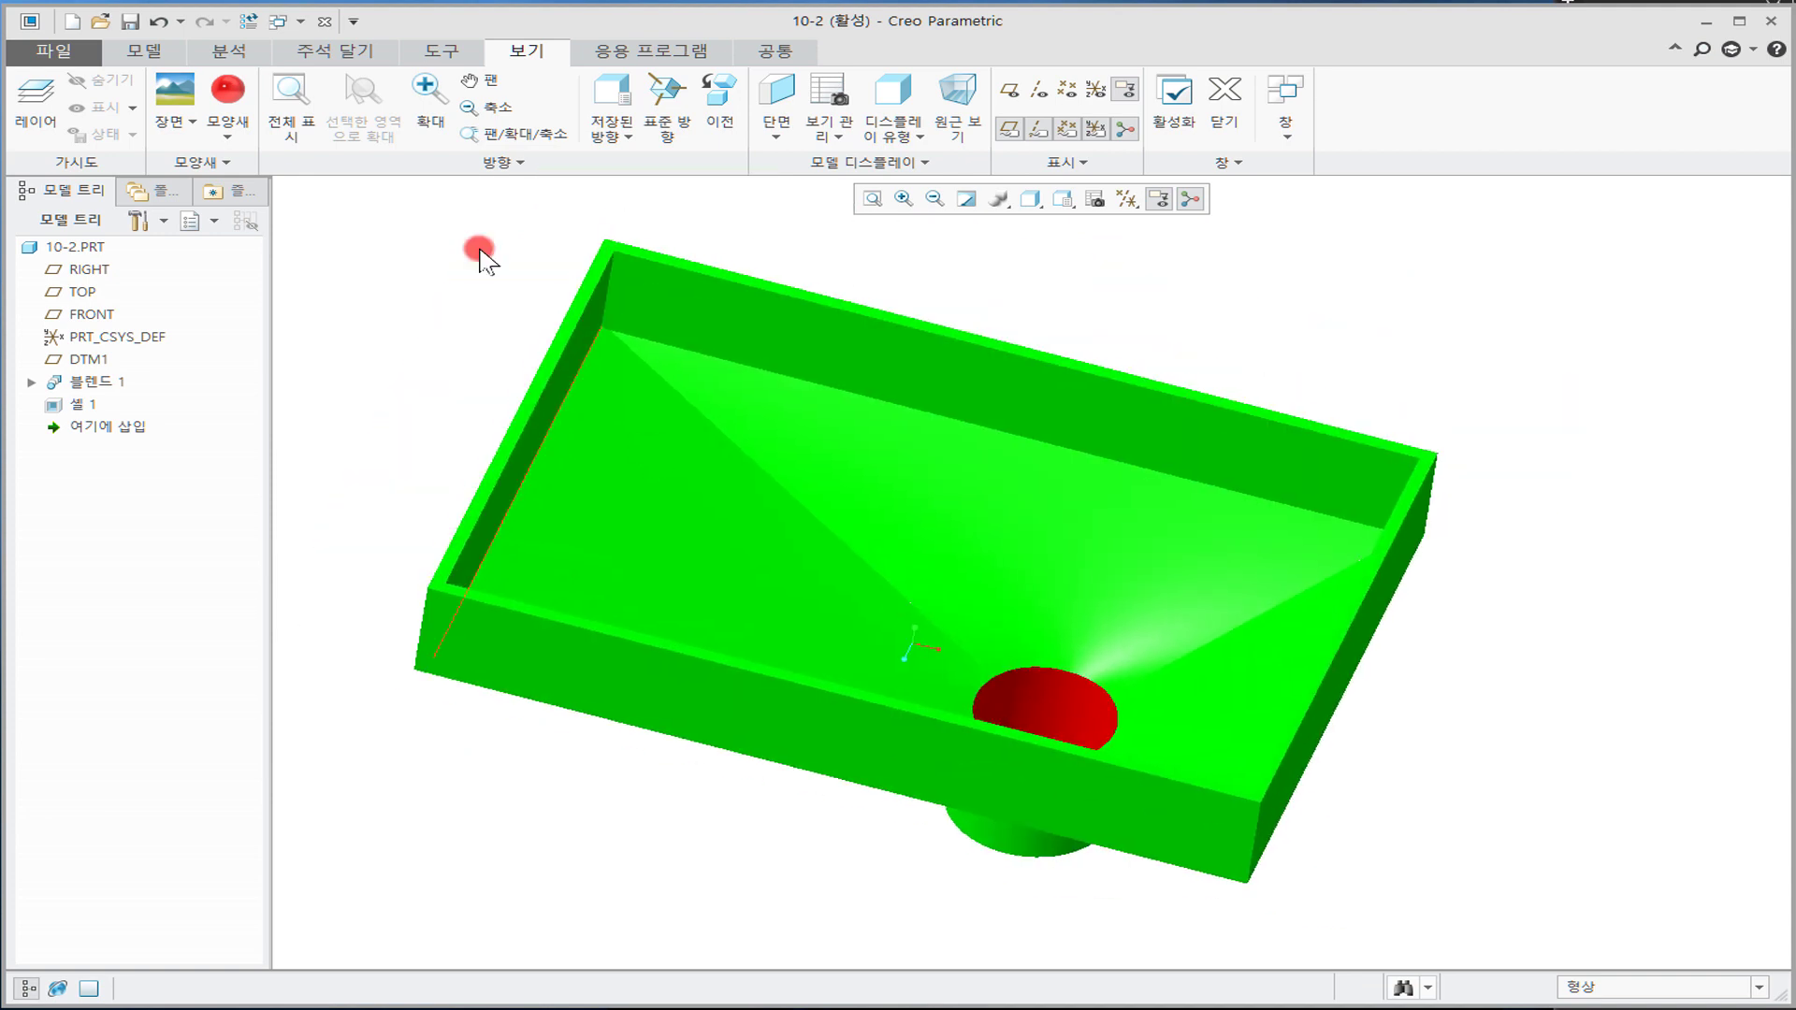
# Step: Close the 10-2 part and switch to ezPDF Editor to view the 10-3 practice drawing on page 26
pyautogui.click(323, 22)
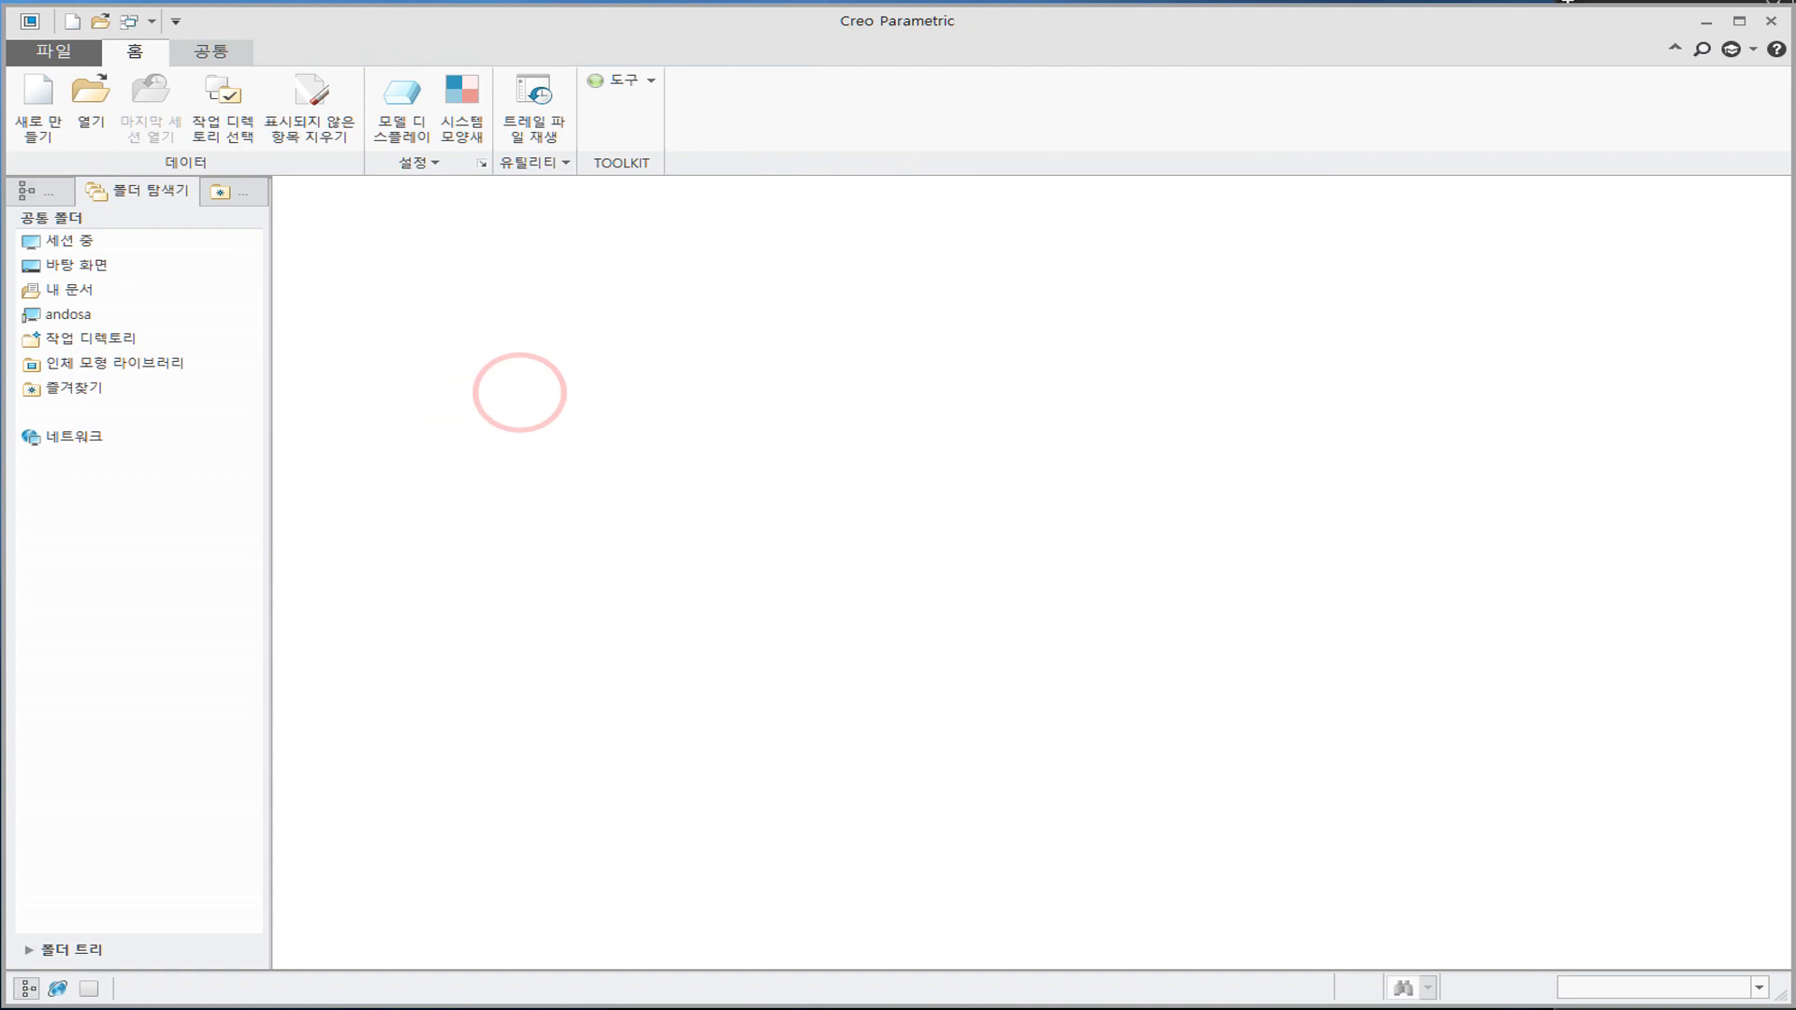
pyautogui.moveTo(0, 153); pyautogui.dragTo(846, 107)
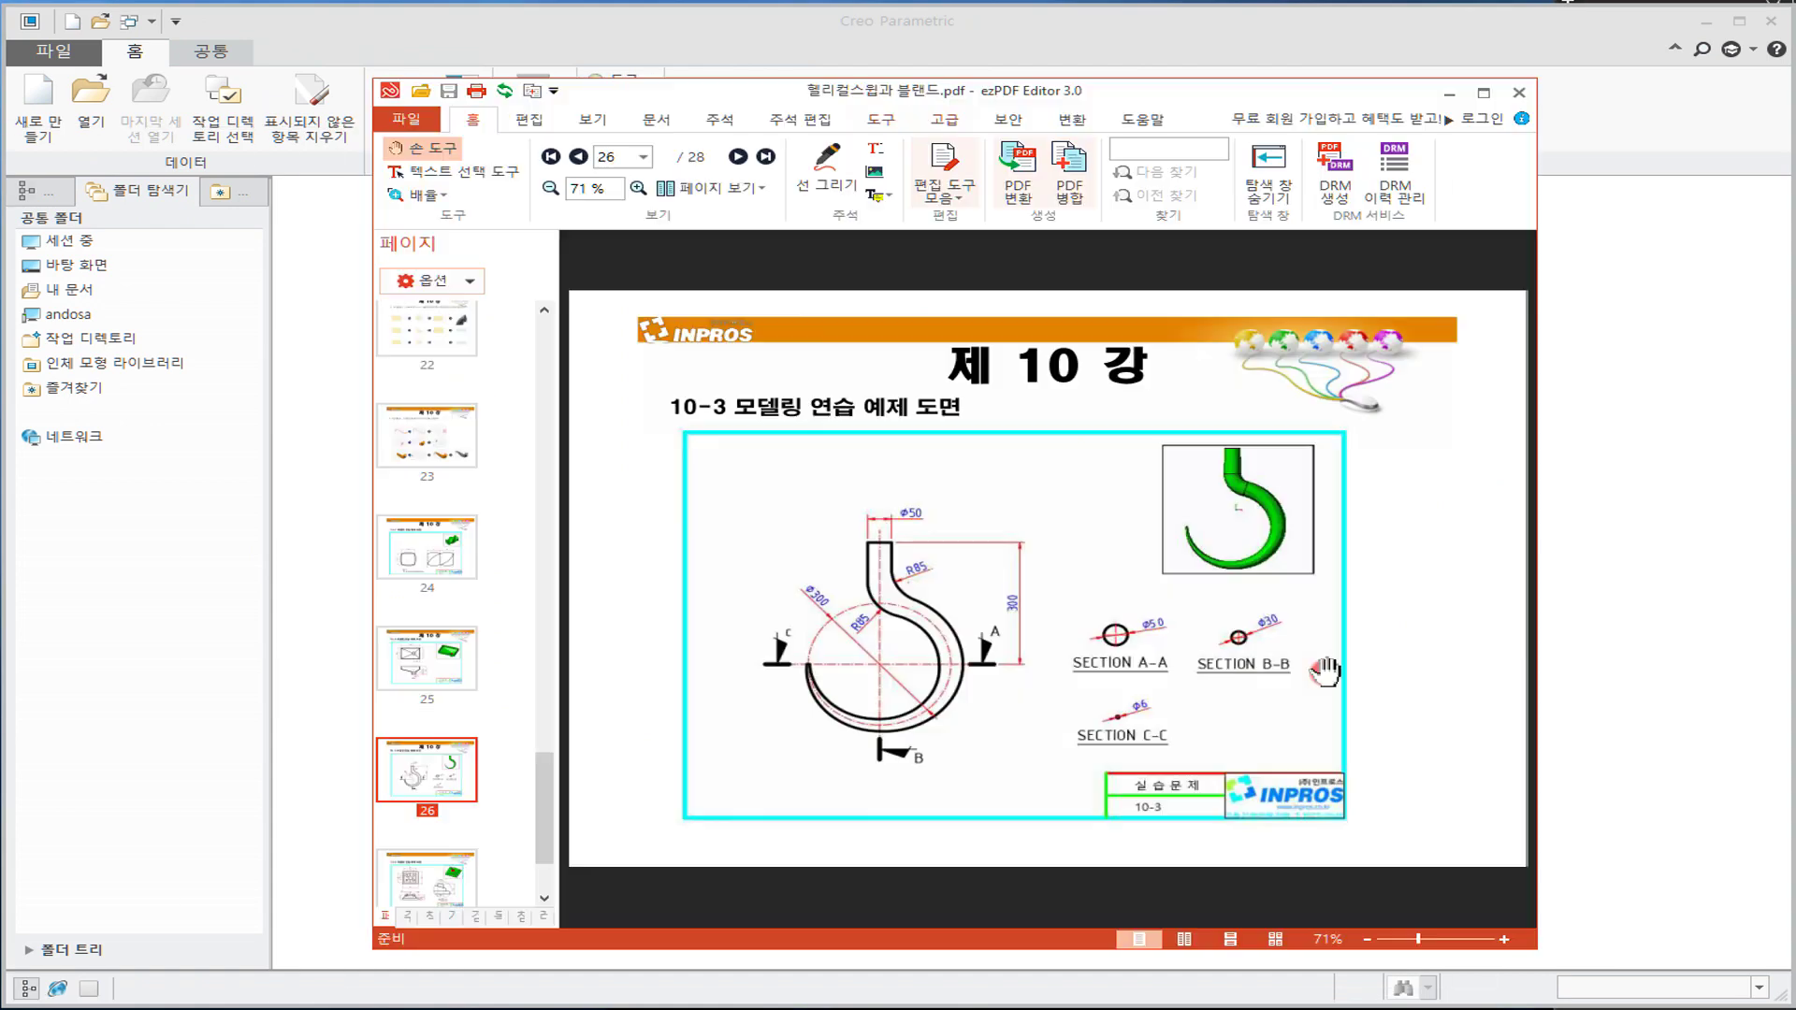
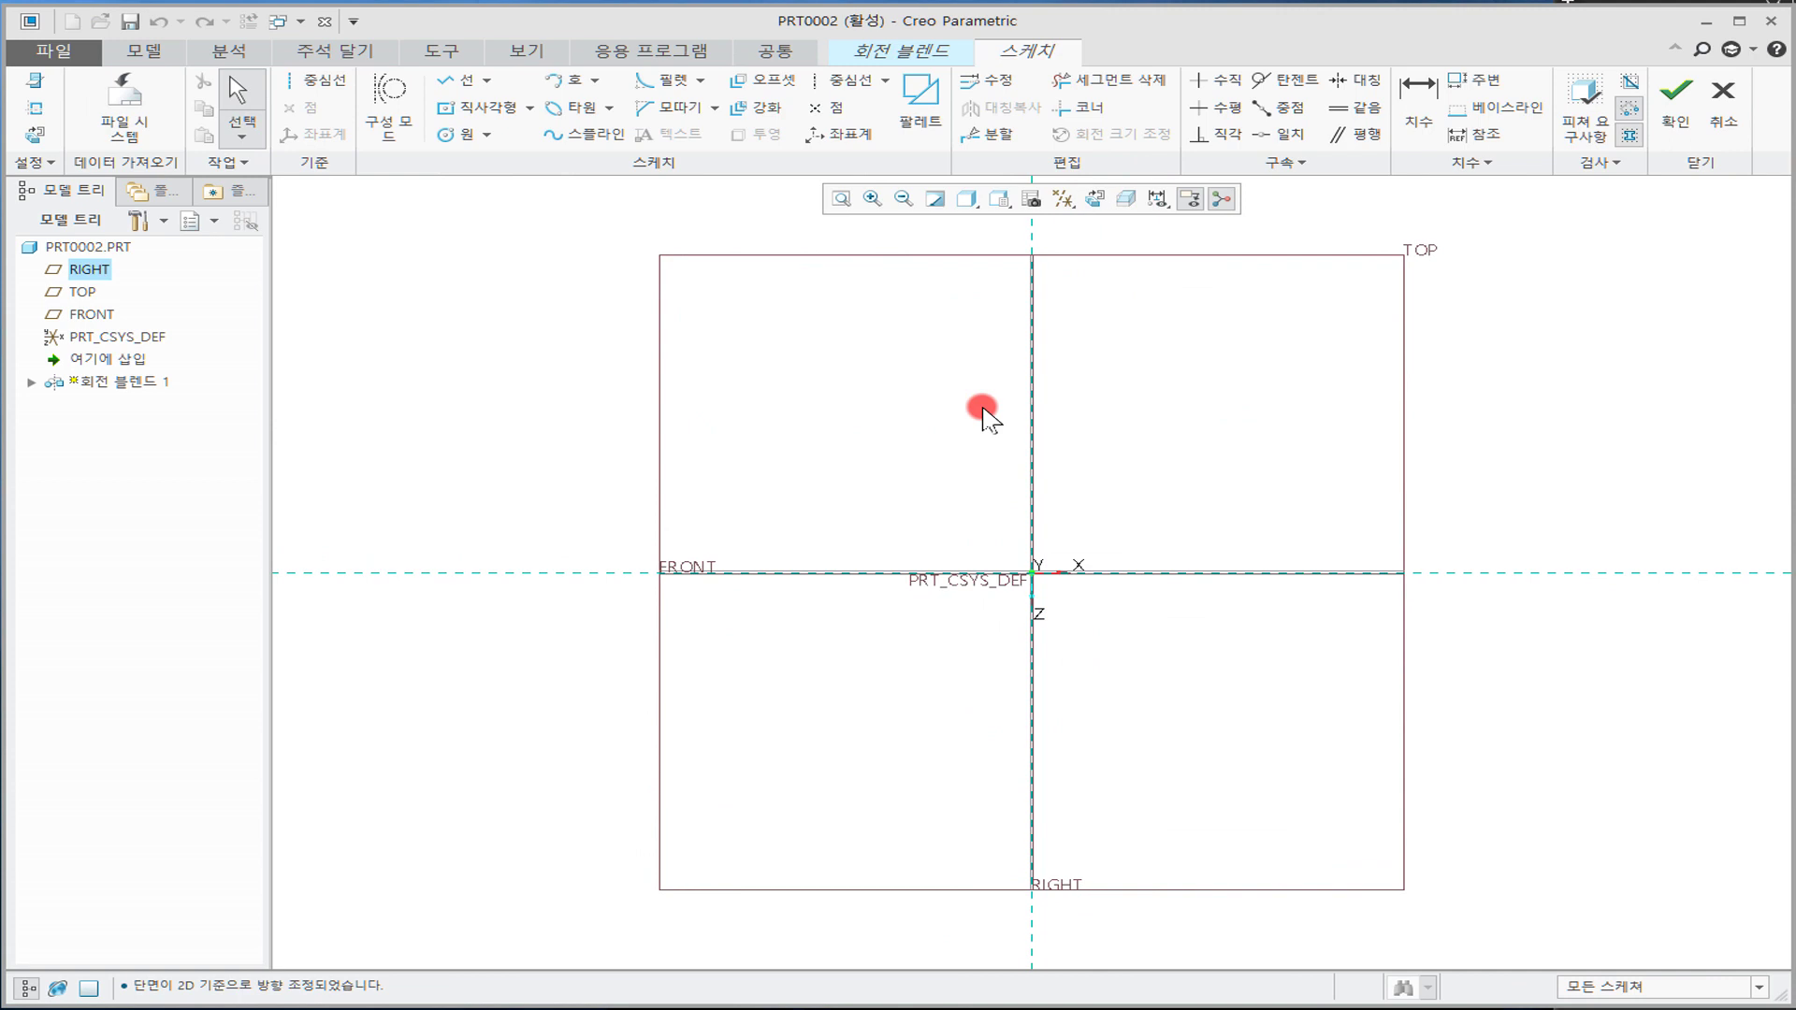
# Step: Try to sketch a vertical centerline through the sketch origin
pyautogui.click(316, 83)
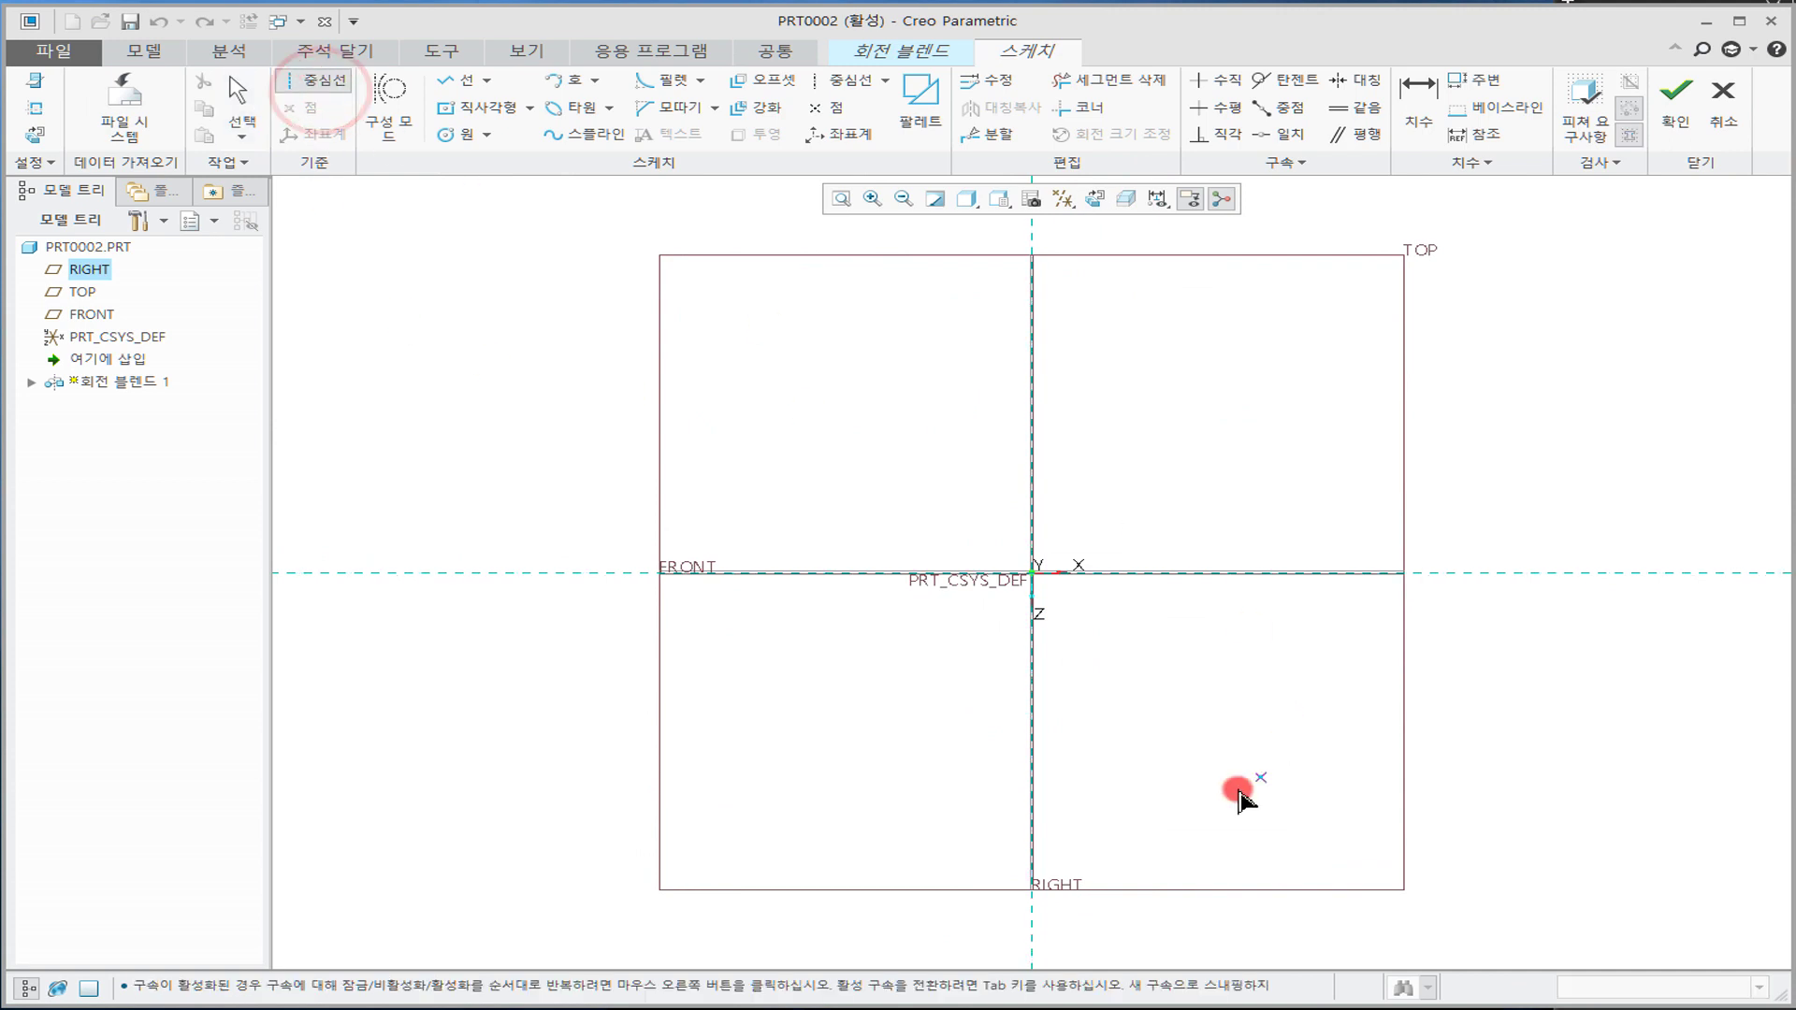
pyautogui.click(1033, 812)
pyautogui.click(1031, 453)
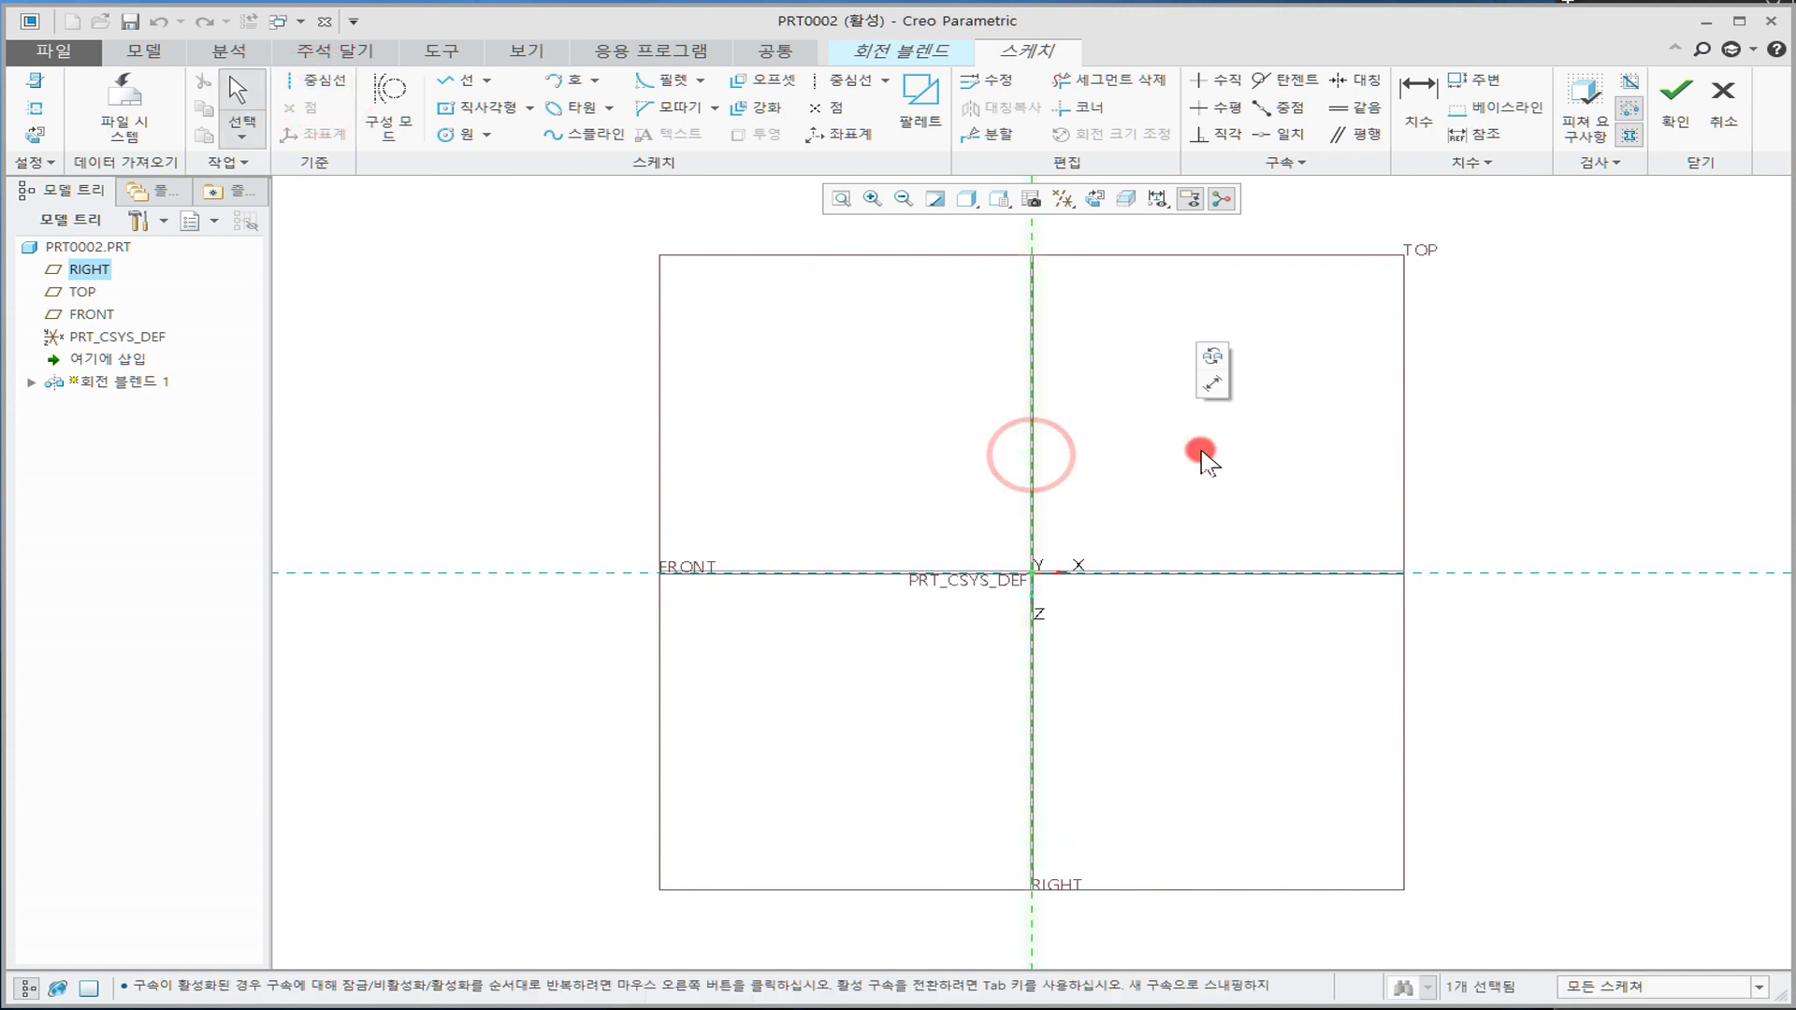
pyautogui.click(1216, 475)
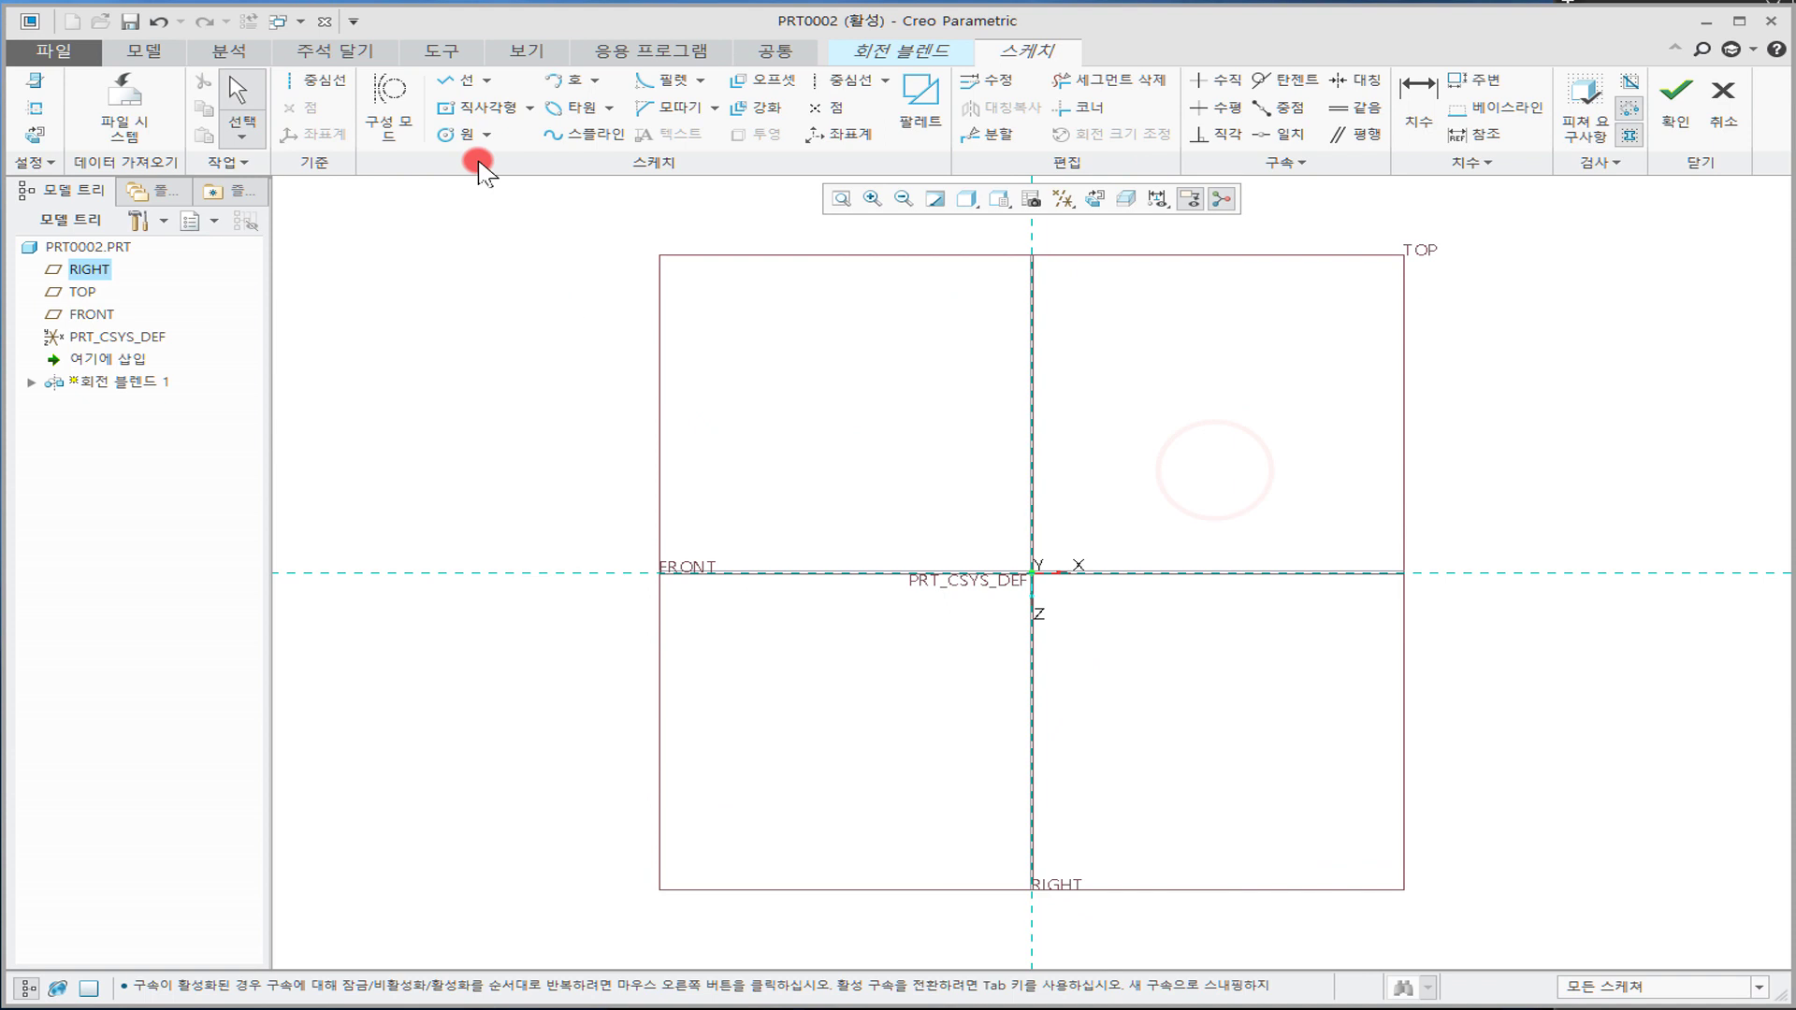
# Step: Sketch a center rectangle about 70 by 128 on the horizontal reference, on the negative X side of the origin
pyautogui.click(472, 111)
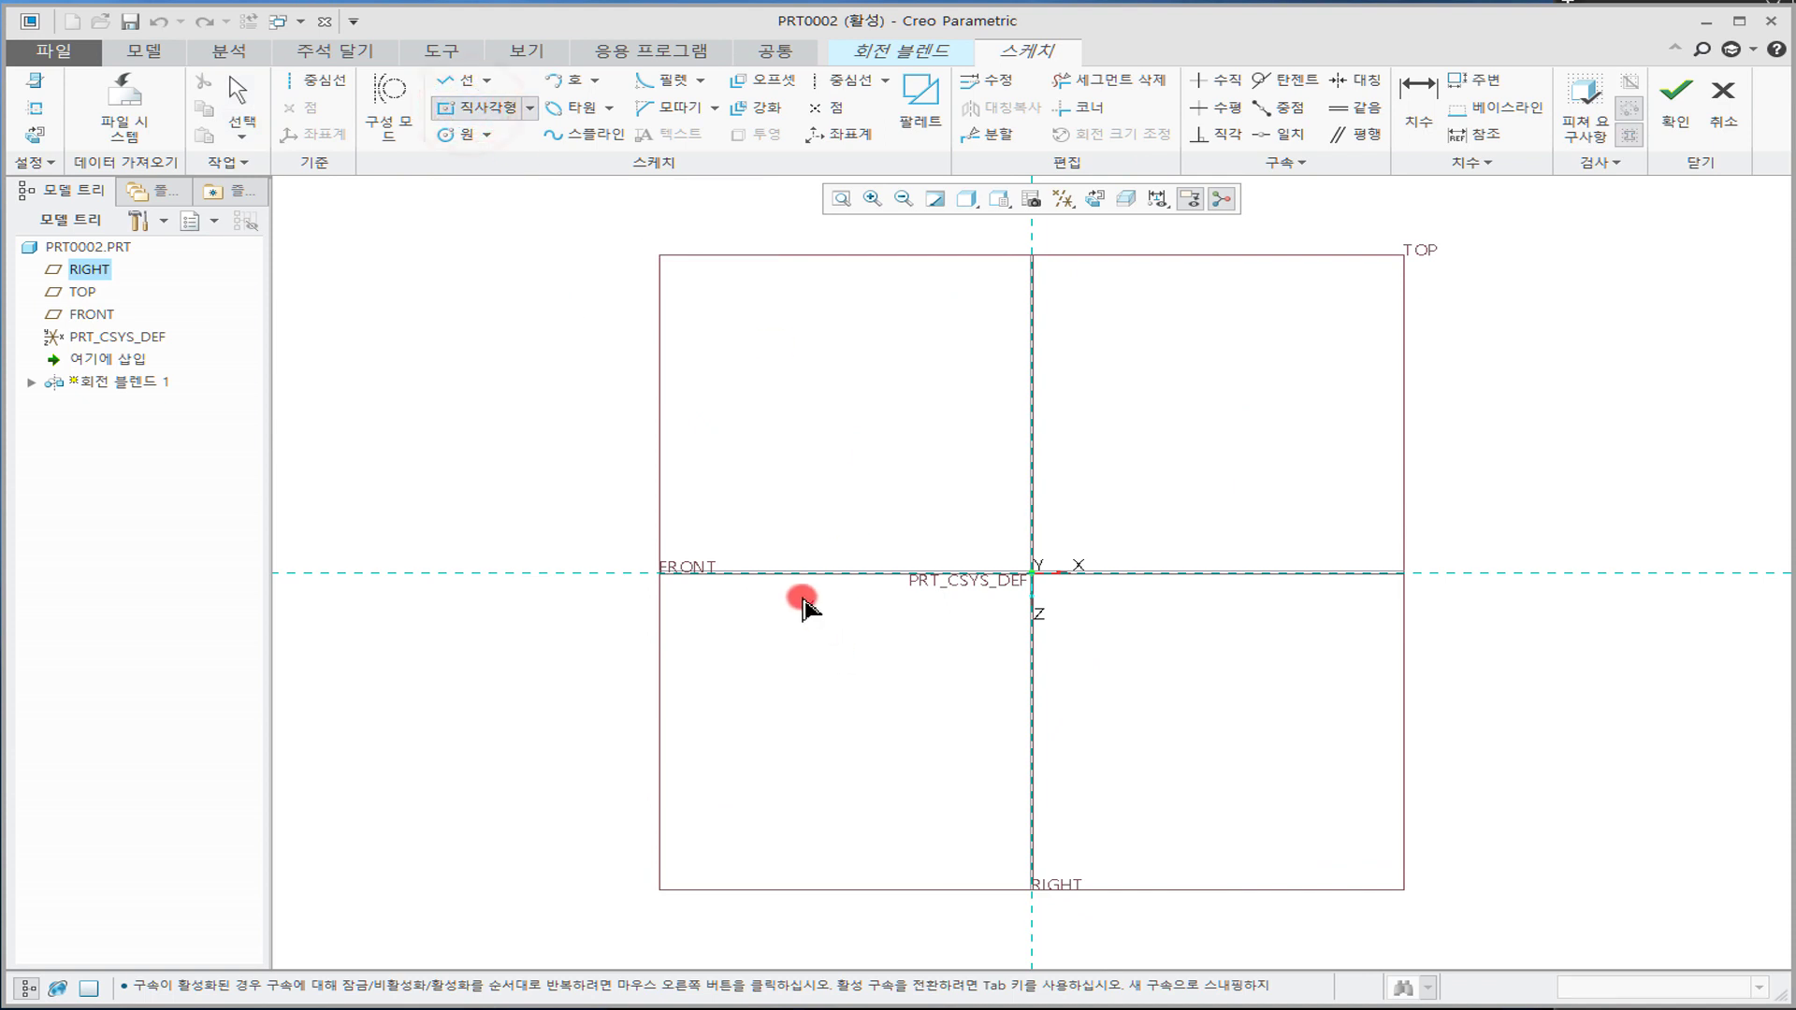
pyautogui.moveTo(785, 573); pyautogui.dragTo(837, 653)
pyautogui.middleClick(936, 666)
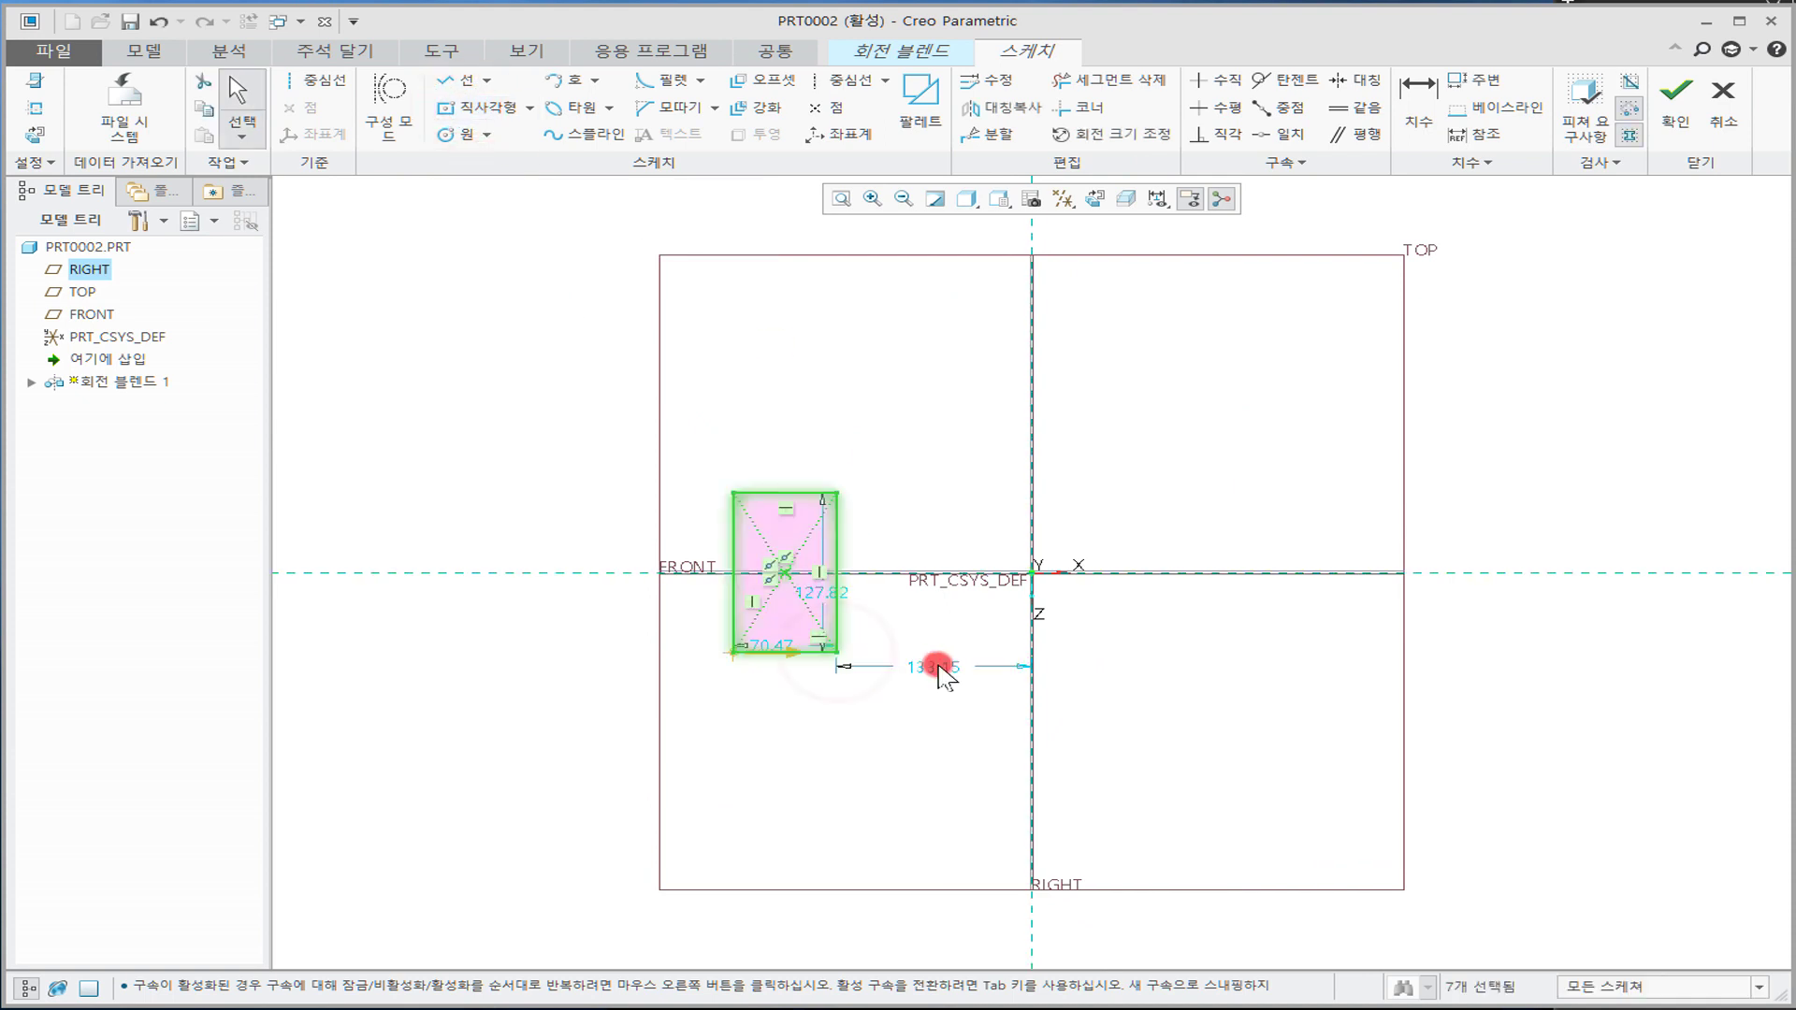
pyautogui.middleClick(937, 665)
# Step: Set the rectangle's distance from the vertical reference to 150, its width to 50 and its height to 100, and finish the section sketch
pyautogui.doubleClick(932, 718)
pyautogui.write('1')
pyautogui.middleClick(931, 716)
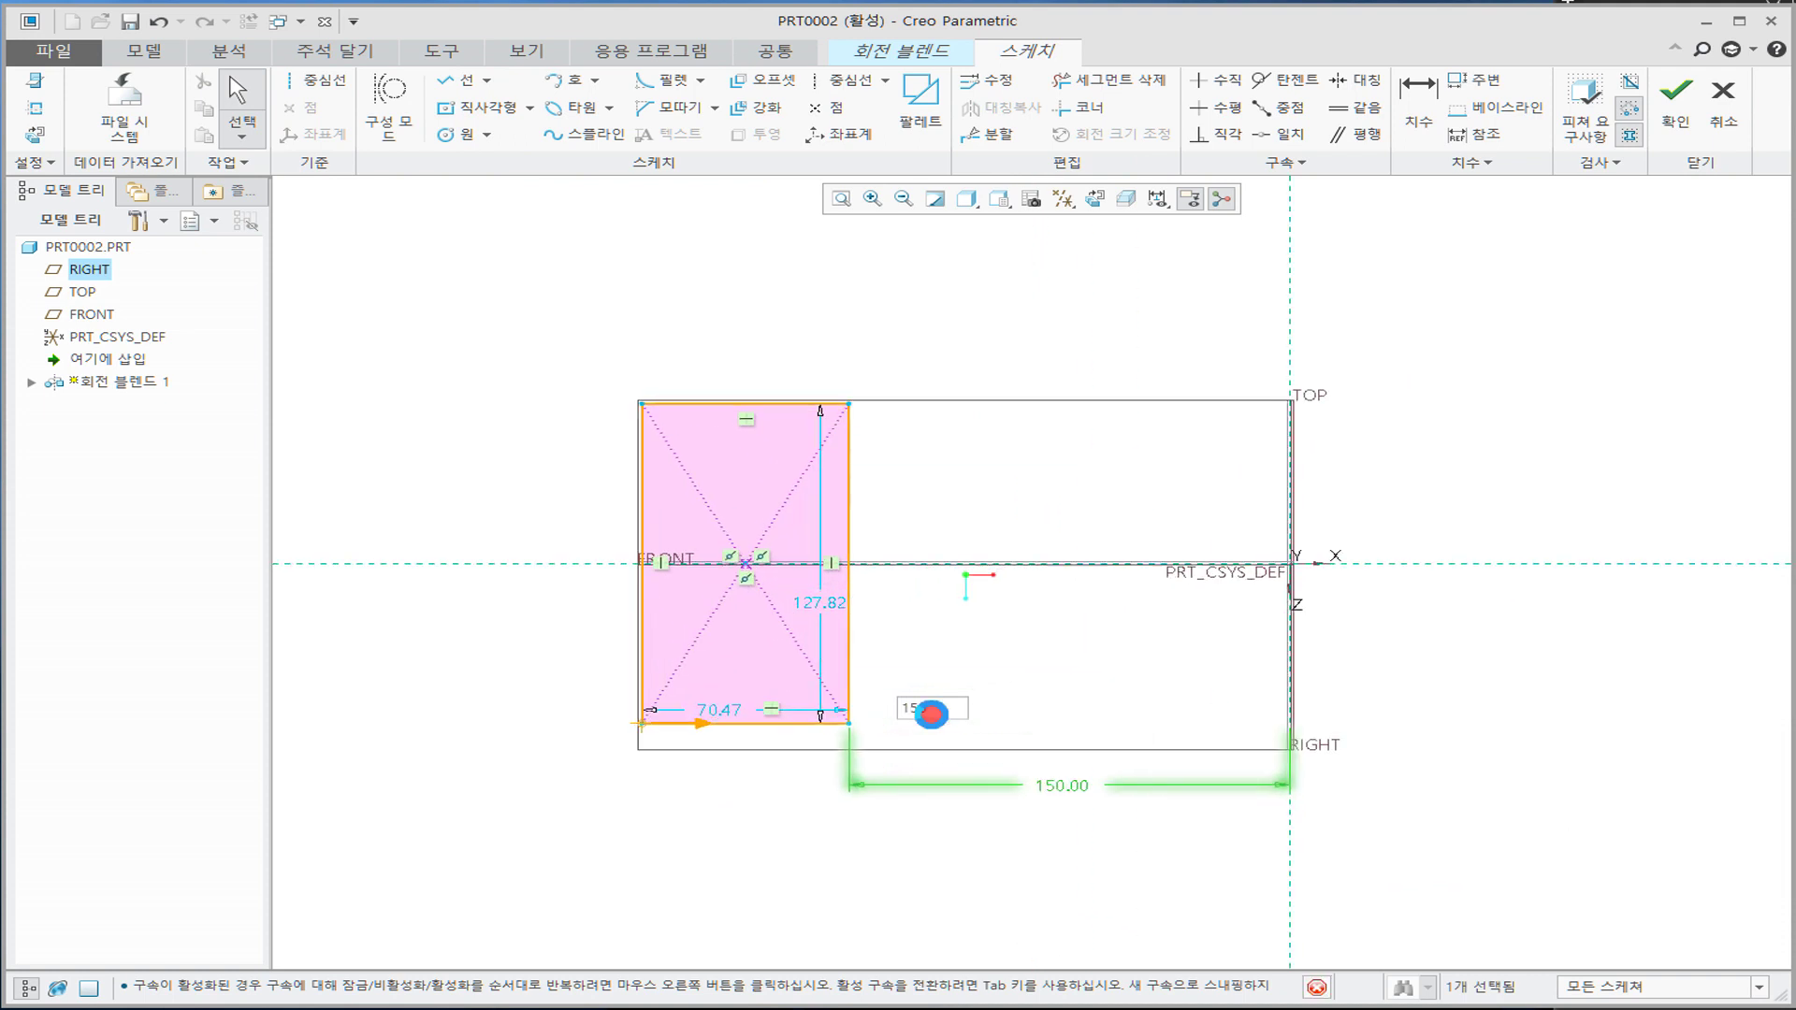
pyautogui.click(754, 746)
pyautogui.doubleClick(708, 754)
pyautogui.write('50')
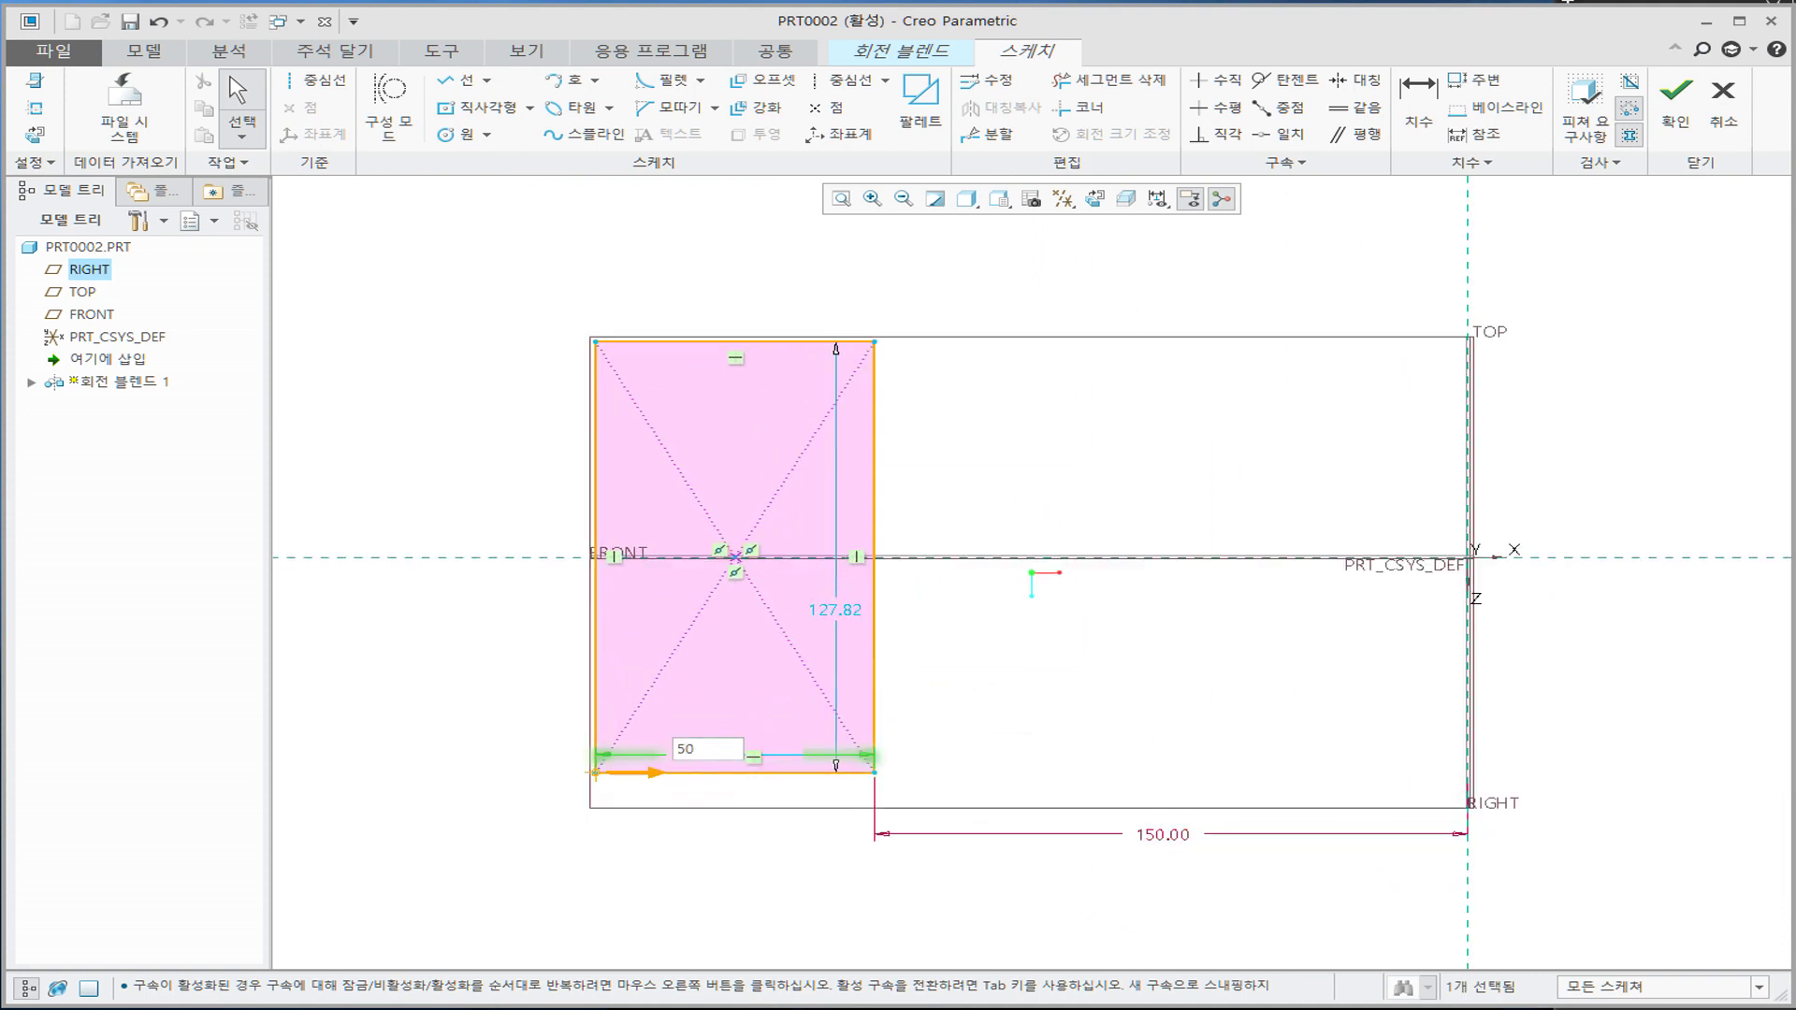
pyautogui.middleClick(706, 746)
pyautogui.doubleClick(793, 619)
pyautogui.write('100')
pyautogui.middleClick(795, 611)
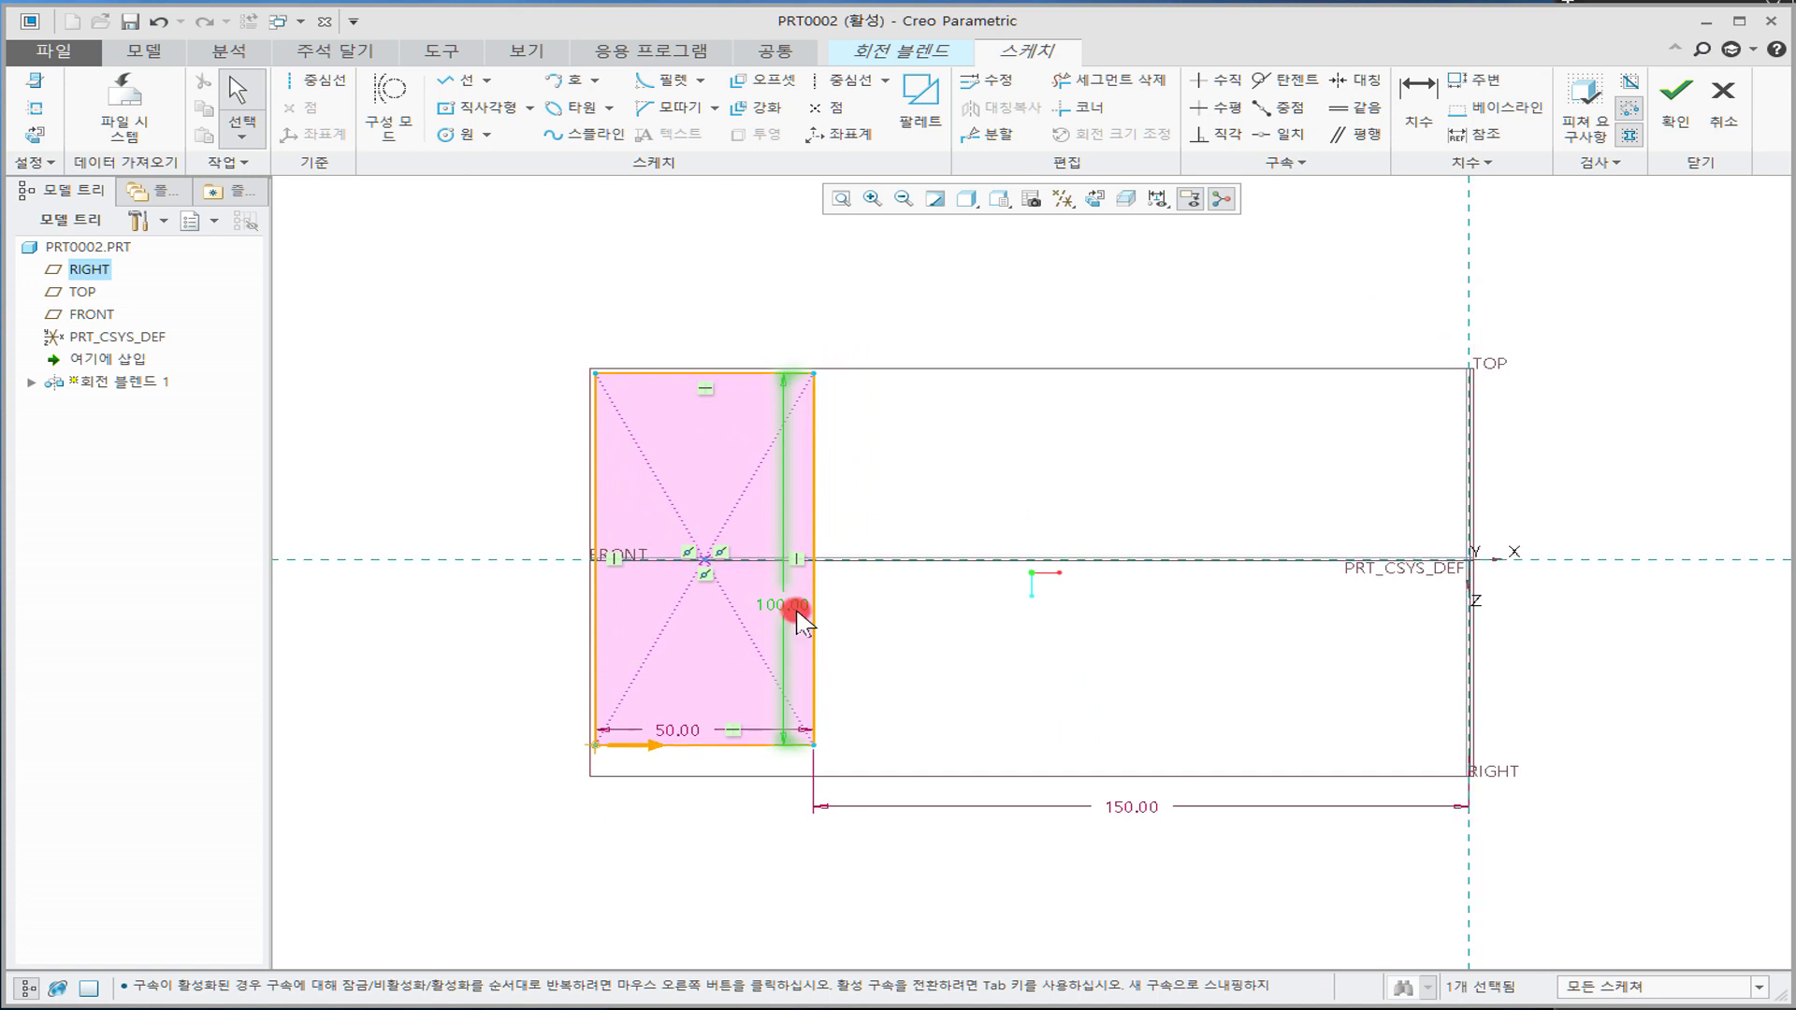
pyautogui.click(1679, 120)
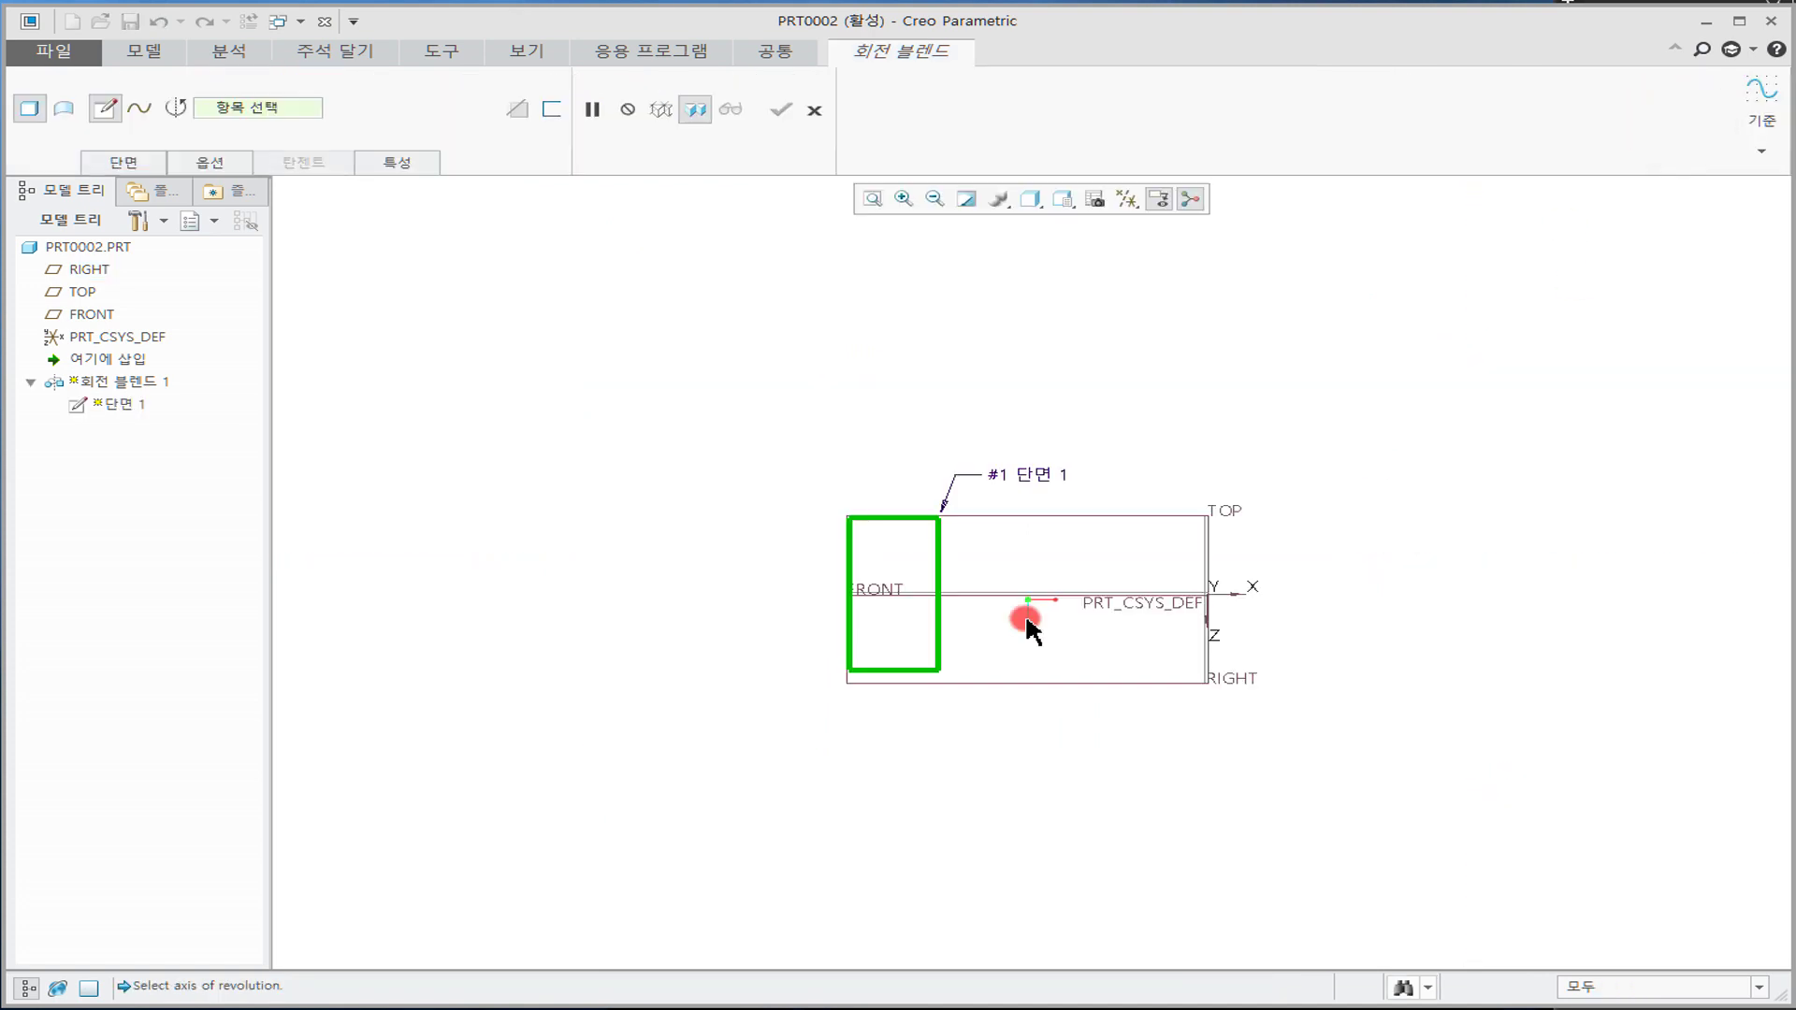
# Step: Set the rotational blend's axis of revolution to the Z axis of PRT_CSYS_DEF
pyautogui.moveTo(1062, 468)
pyautogui.mouseDown(button='middle')
pyautogui.moveTo(1040, 509)
pyautogui.moveTo(821, 453)
pyautogui.mouseUp(button='middle')
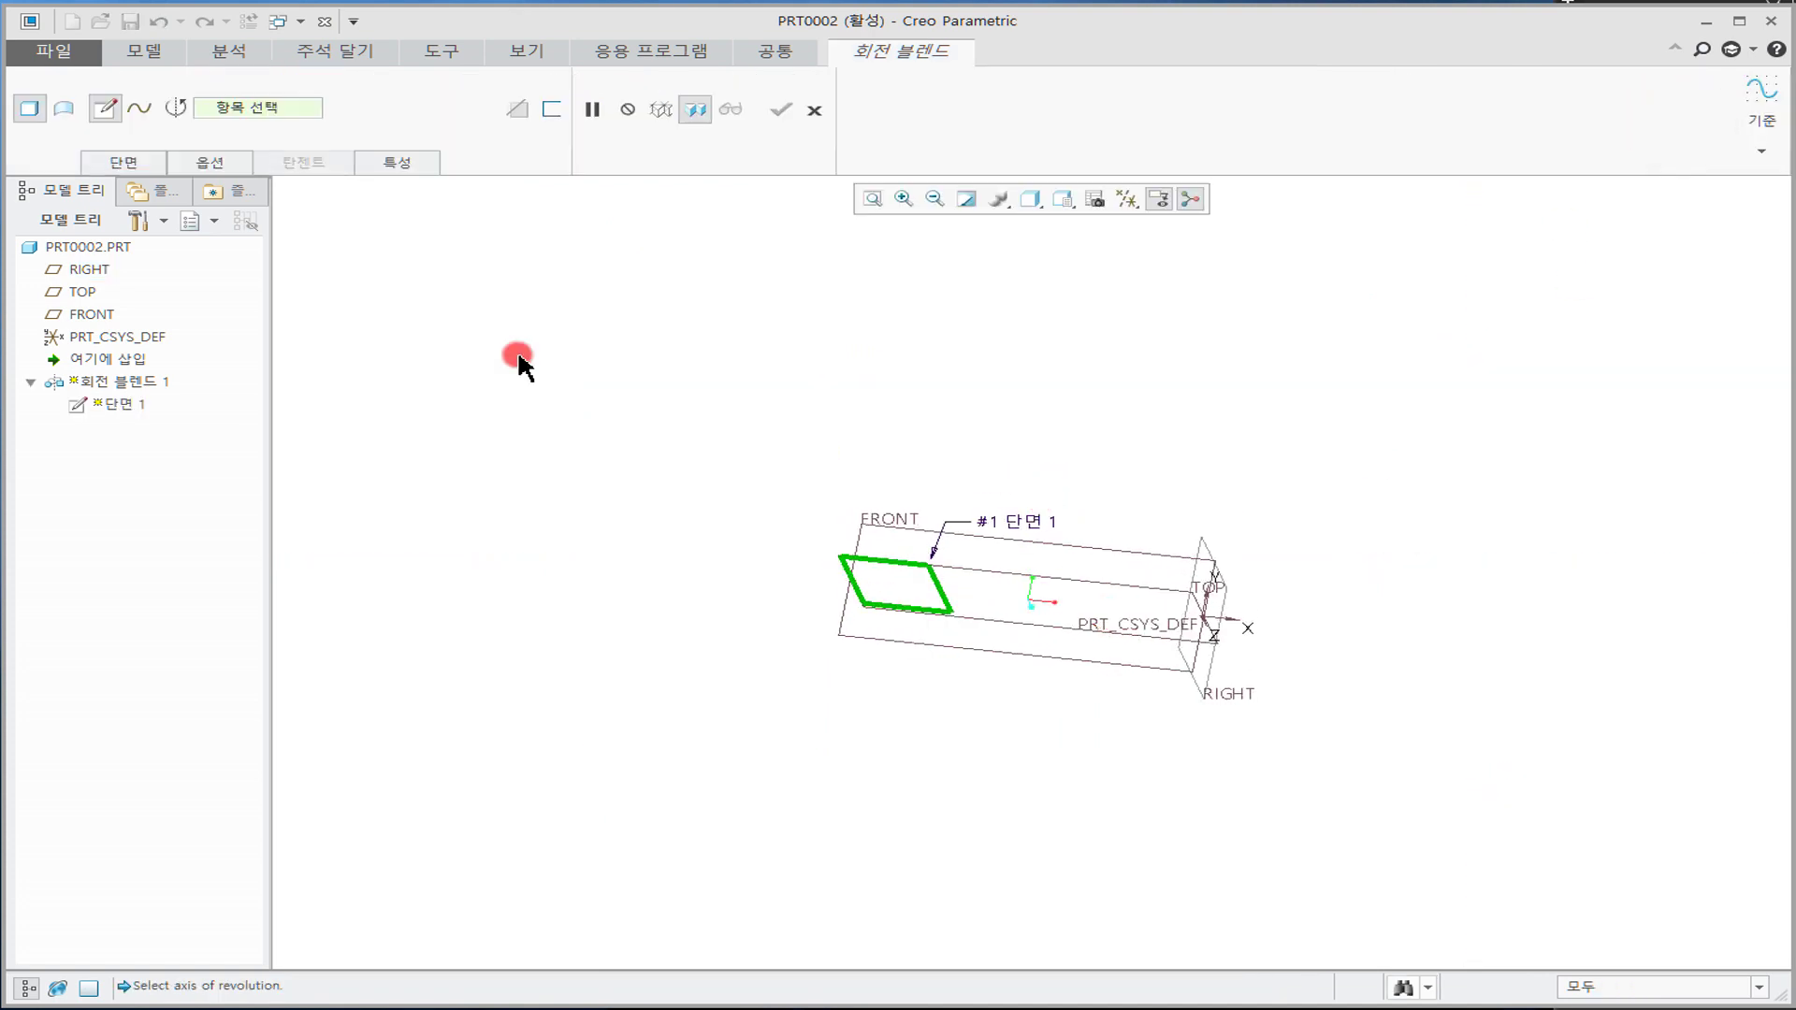
pyautogui.click(124, 164)
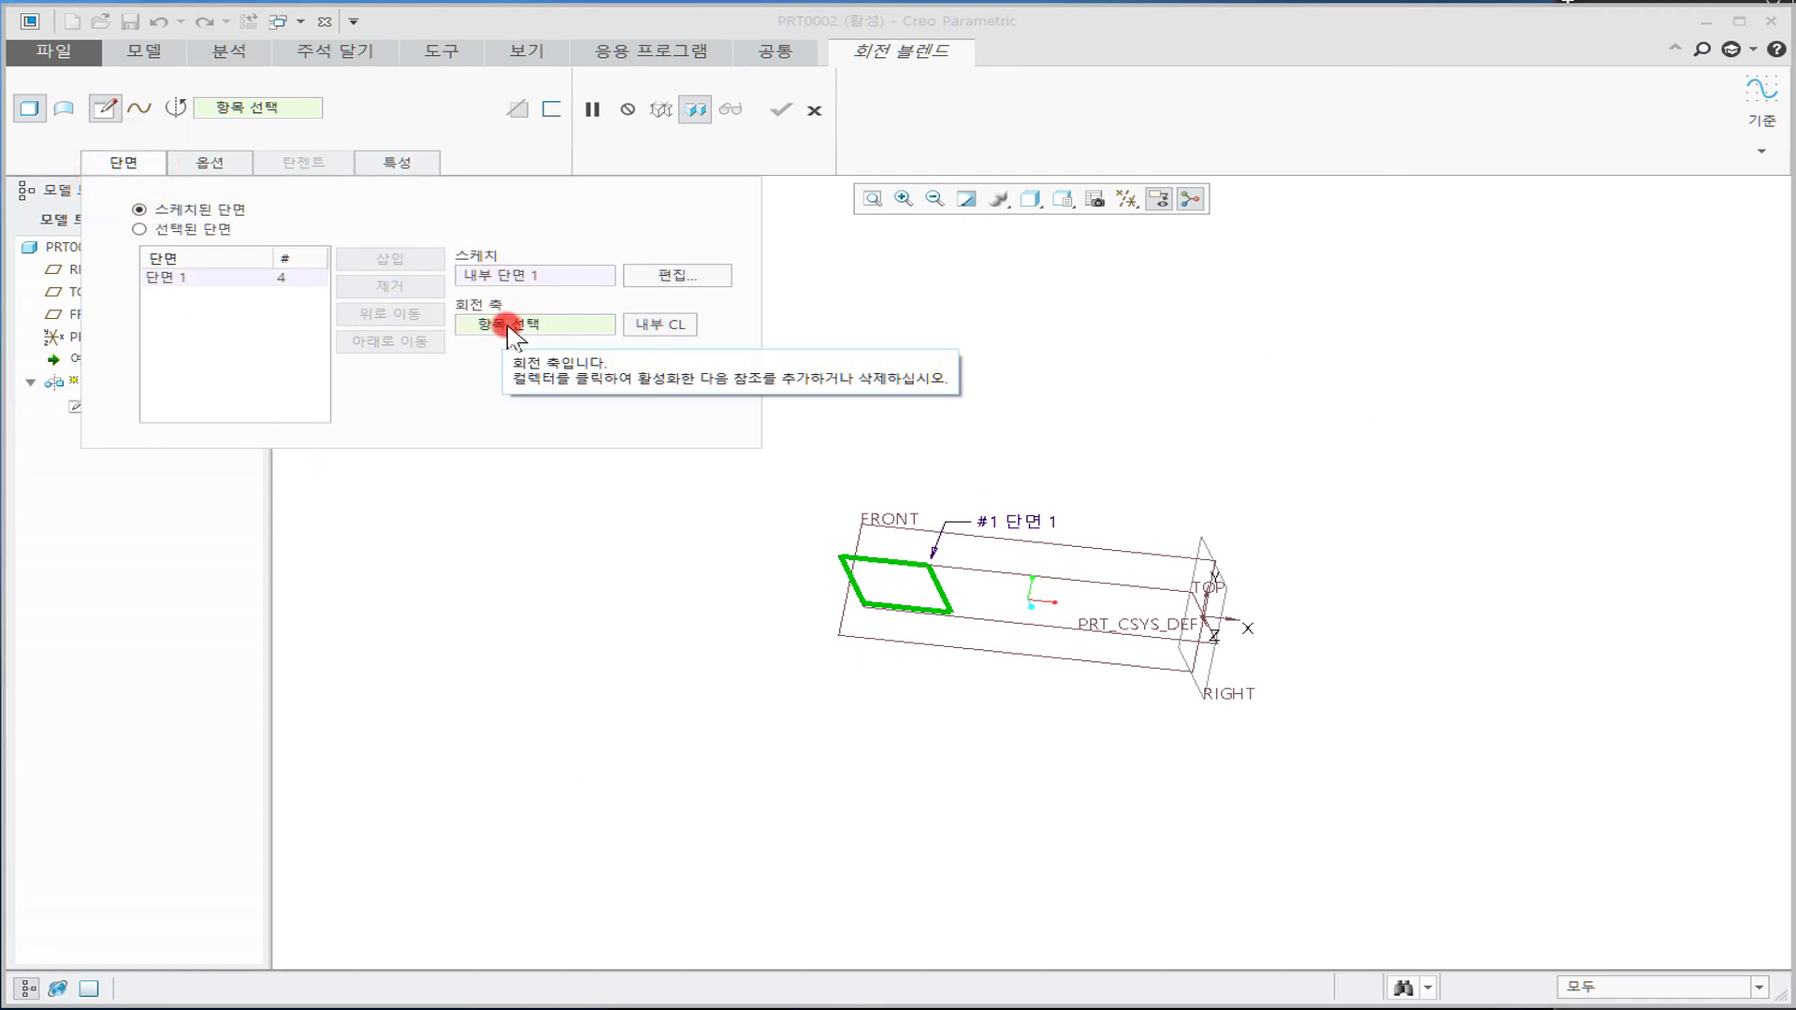
pyautogui.moveTo(1267, 441); pyautogui.dragTo(1103, 505, button='middle')
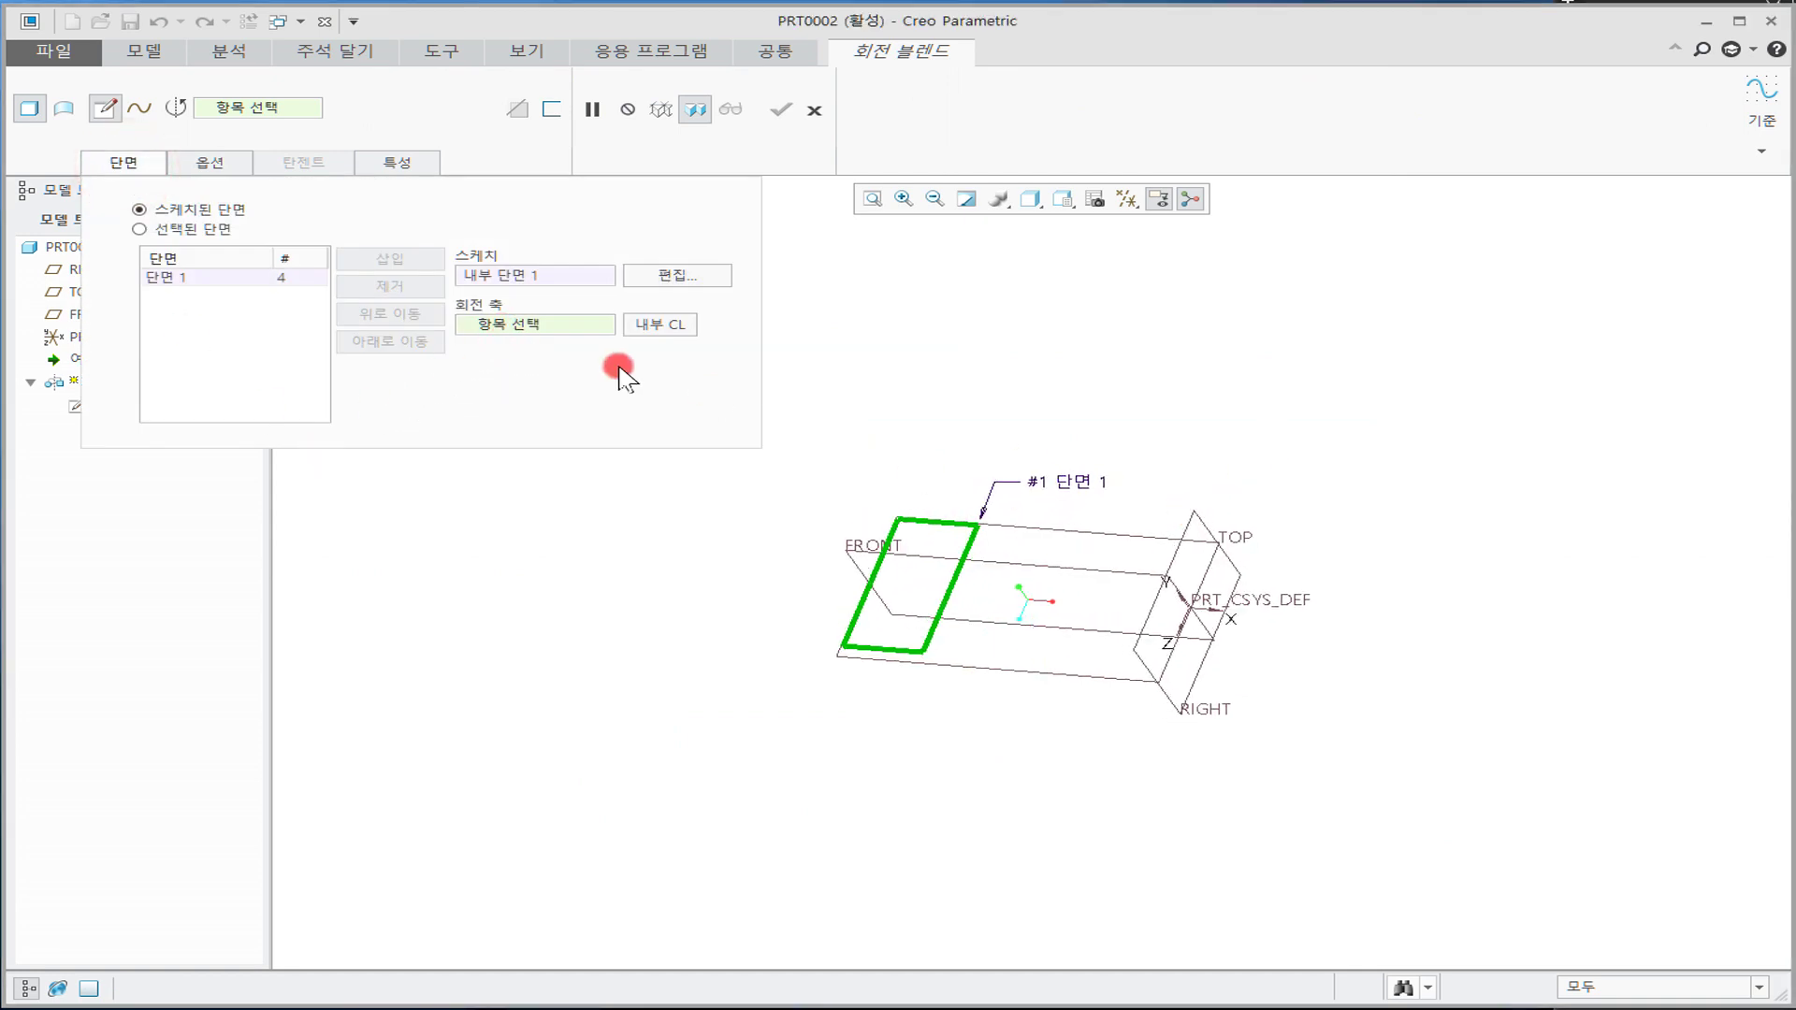
pyautogui.click(549, 329)
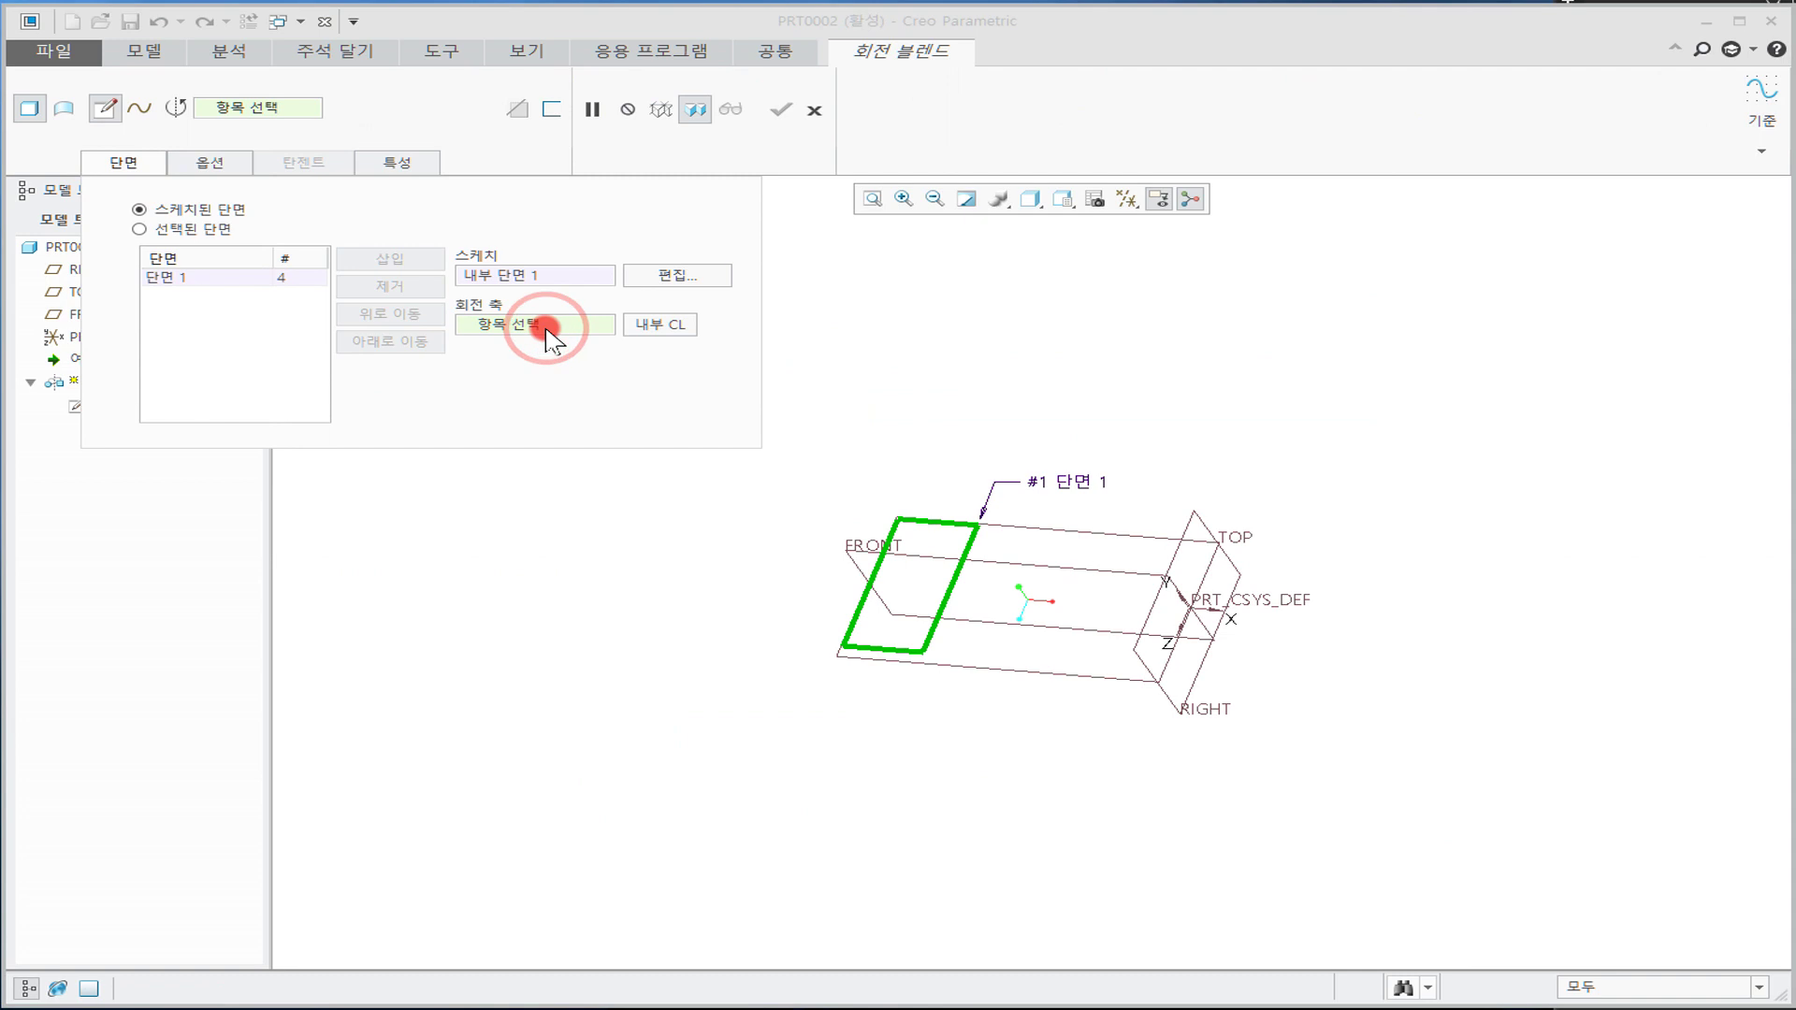
pyautogui.click(1174, 641)
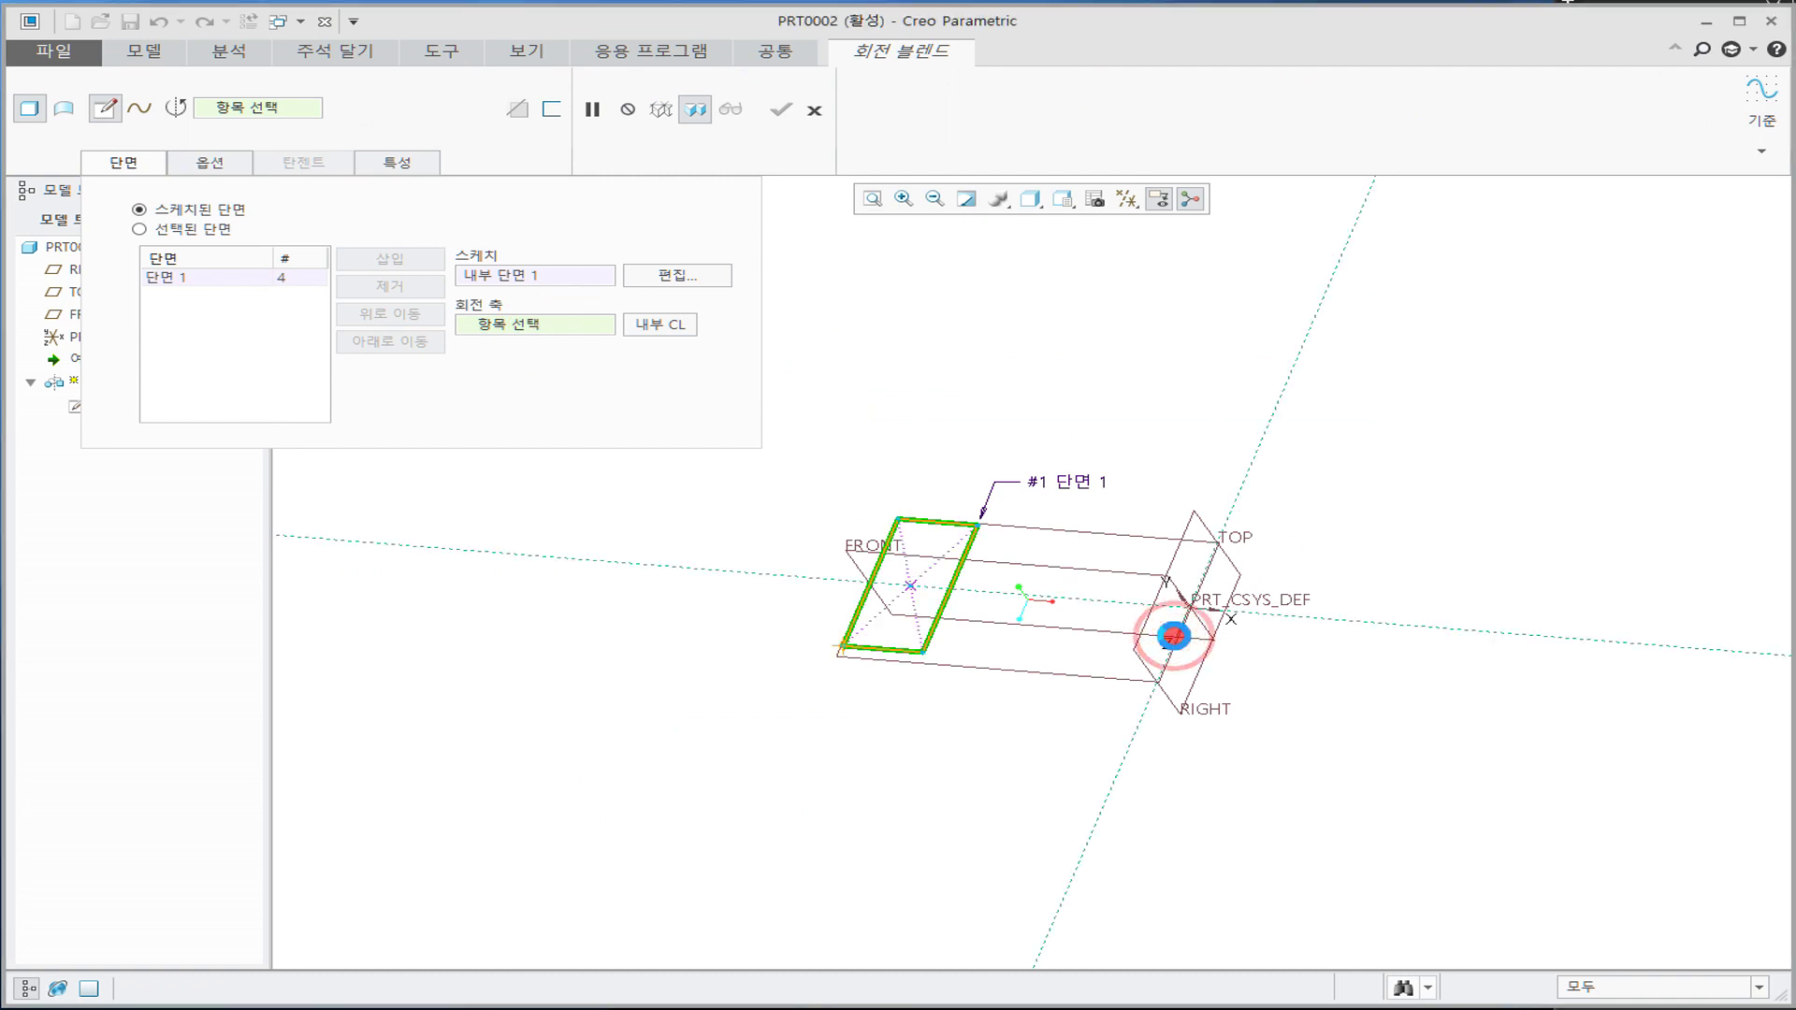
pyautogui.moveTo(989, 397); pyautogui.dragTo(1032, 368, button='middle')
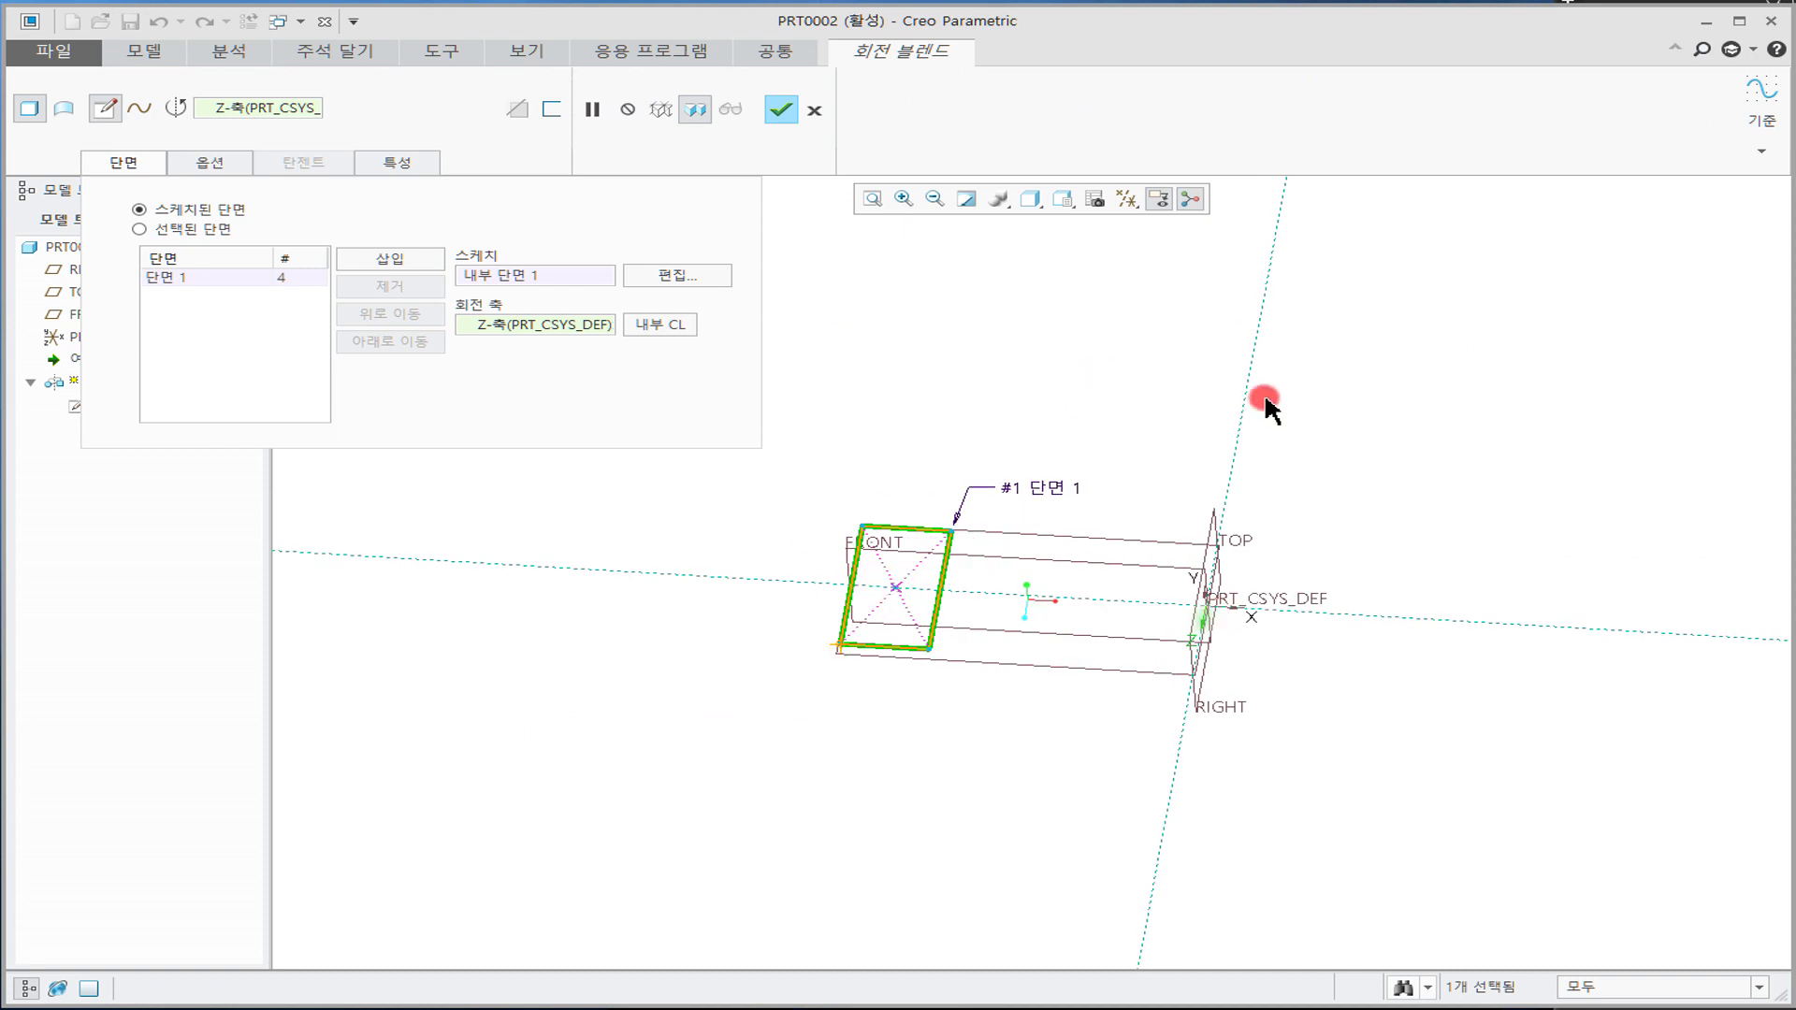
pyautogui.moveTo(1048, 388)
pyautogui.mouseDown(button='middle')
pyautogui.moveTo(1074, 380)
pyautogui.moveTo(1030, 385)
pyautogui.moveTo(1018, 413)
pyautogui.mouseUp(button='middle')
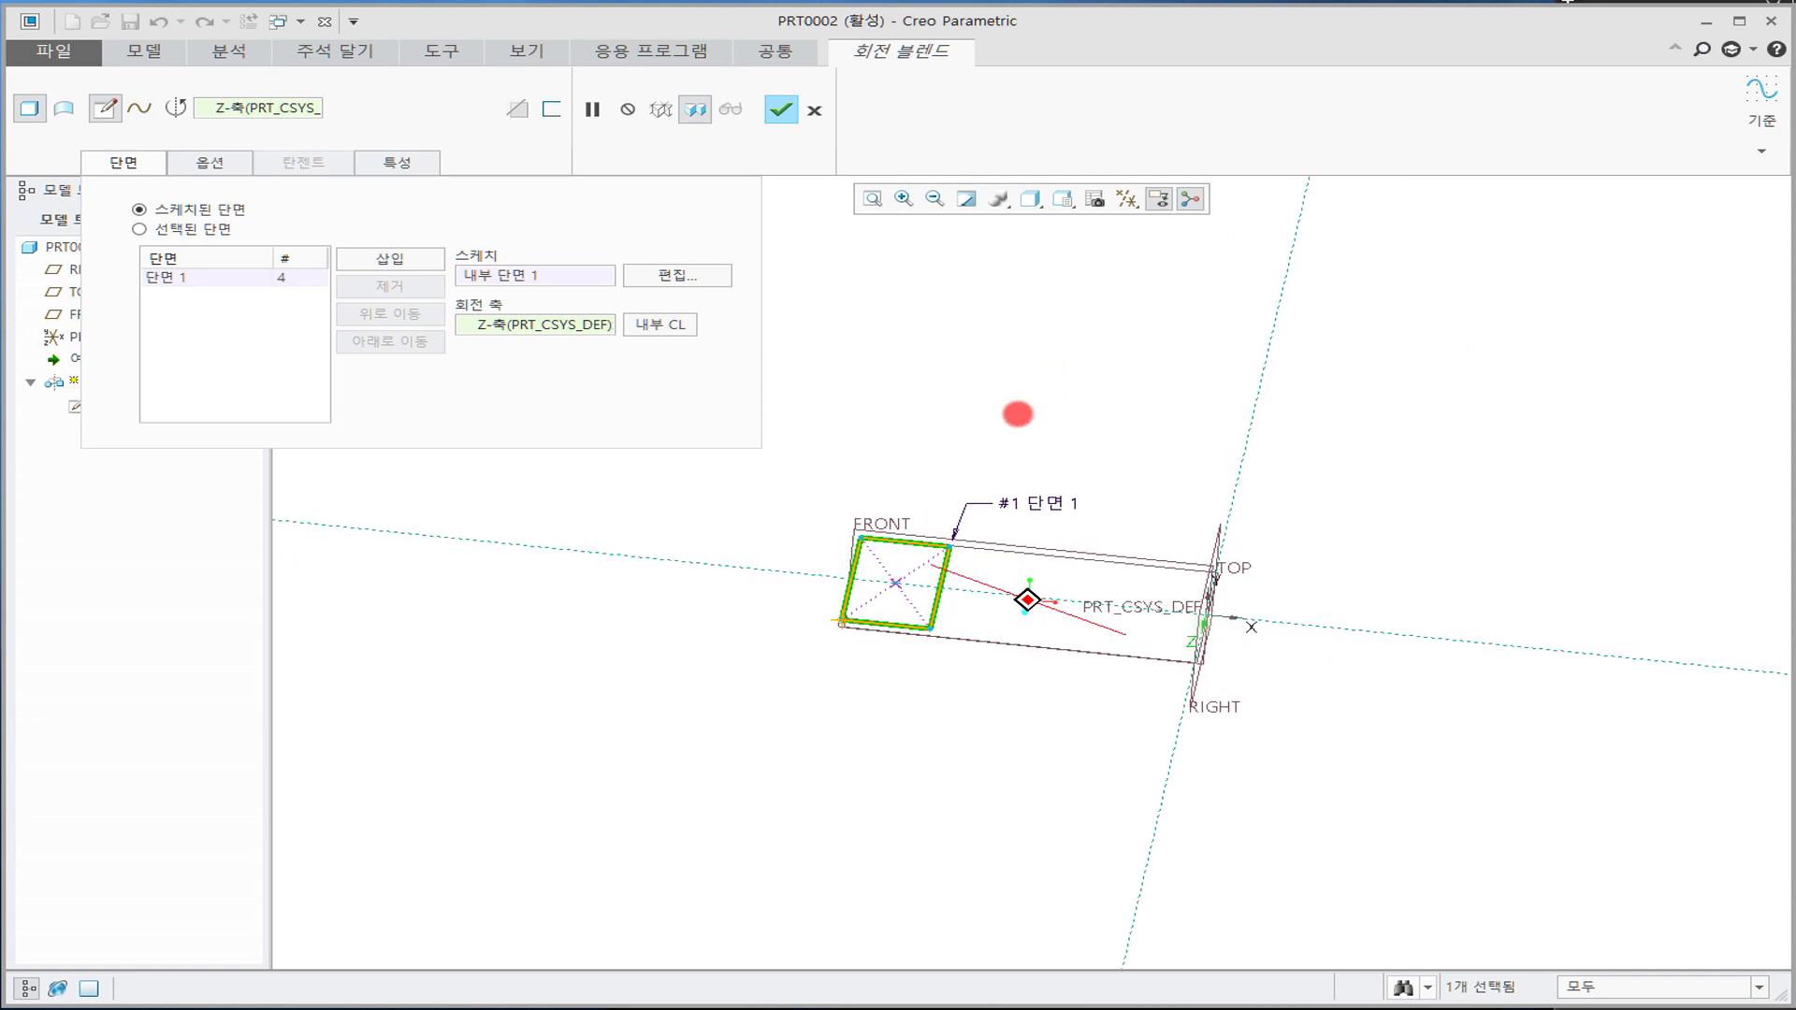
# Step: Insert a second section at a 45° offset from section 1 and open its sketch
pyautogui.click(390, 258)
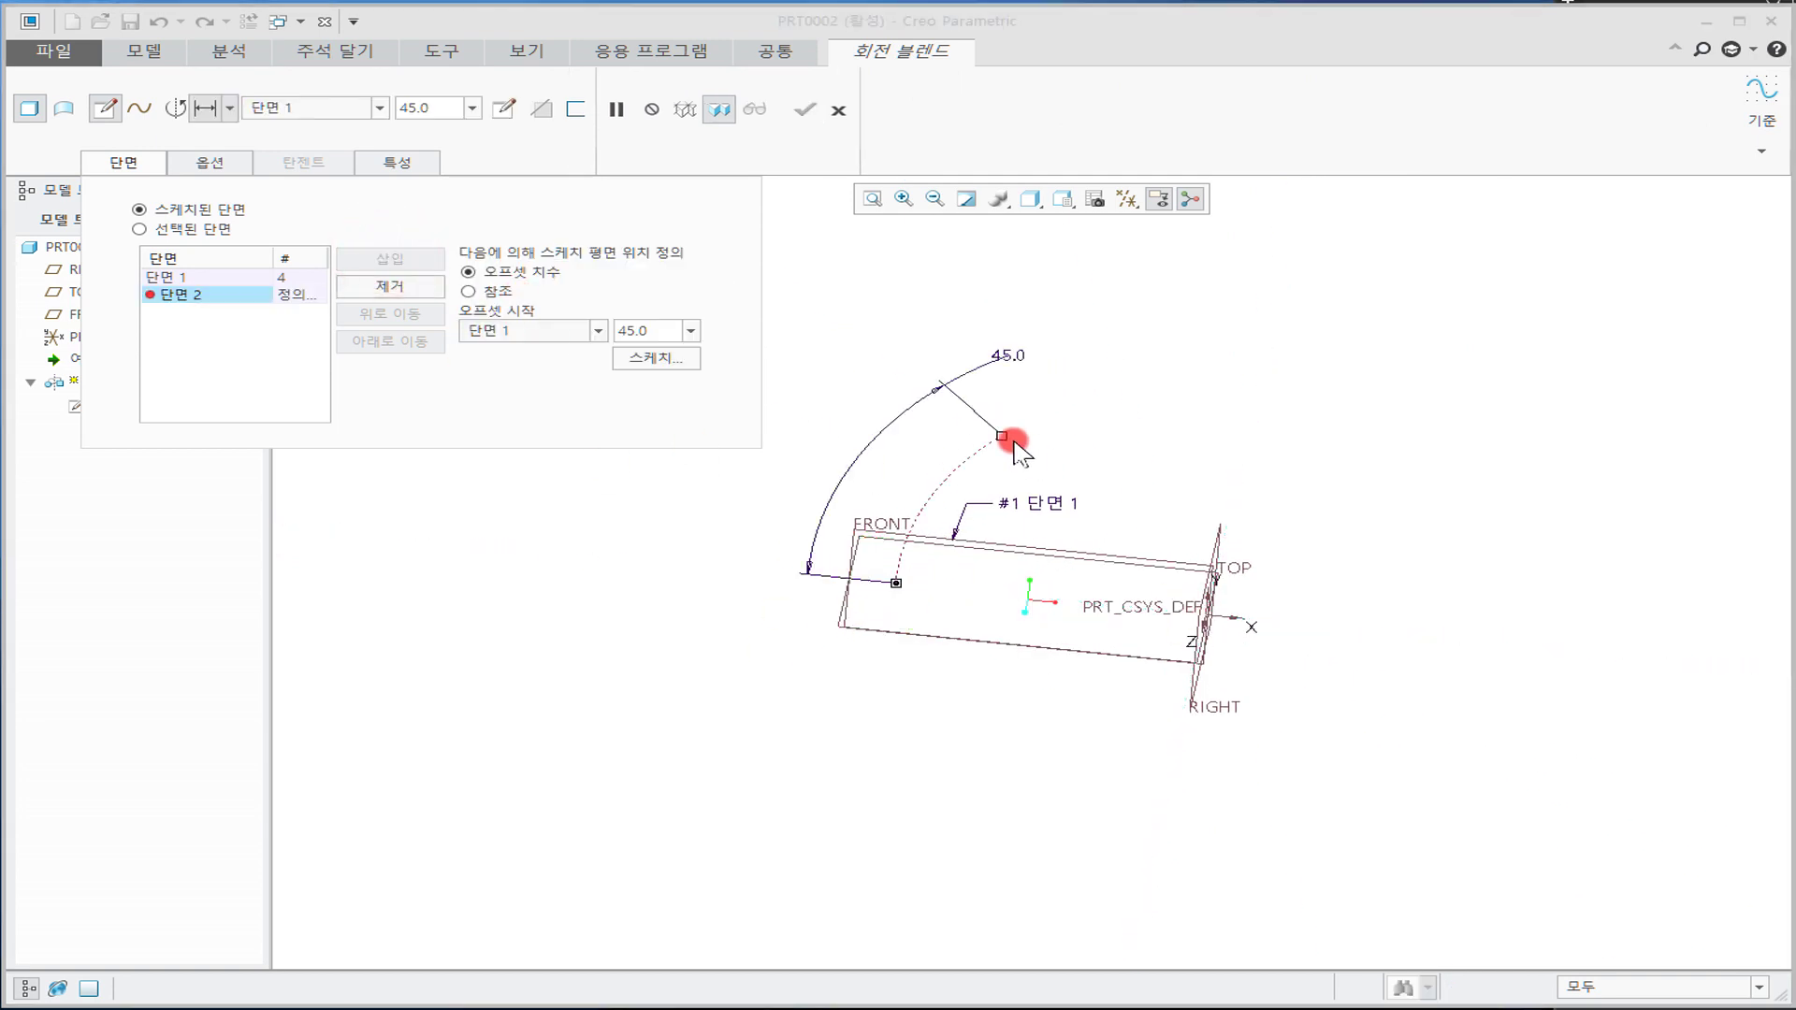
pyautogui.moveTo(1006, 439); pyautogui.dragTo(1037, 418)
pyautogui.click(593, 423)
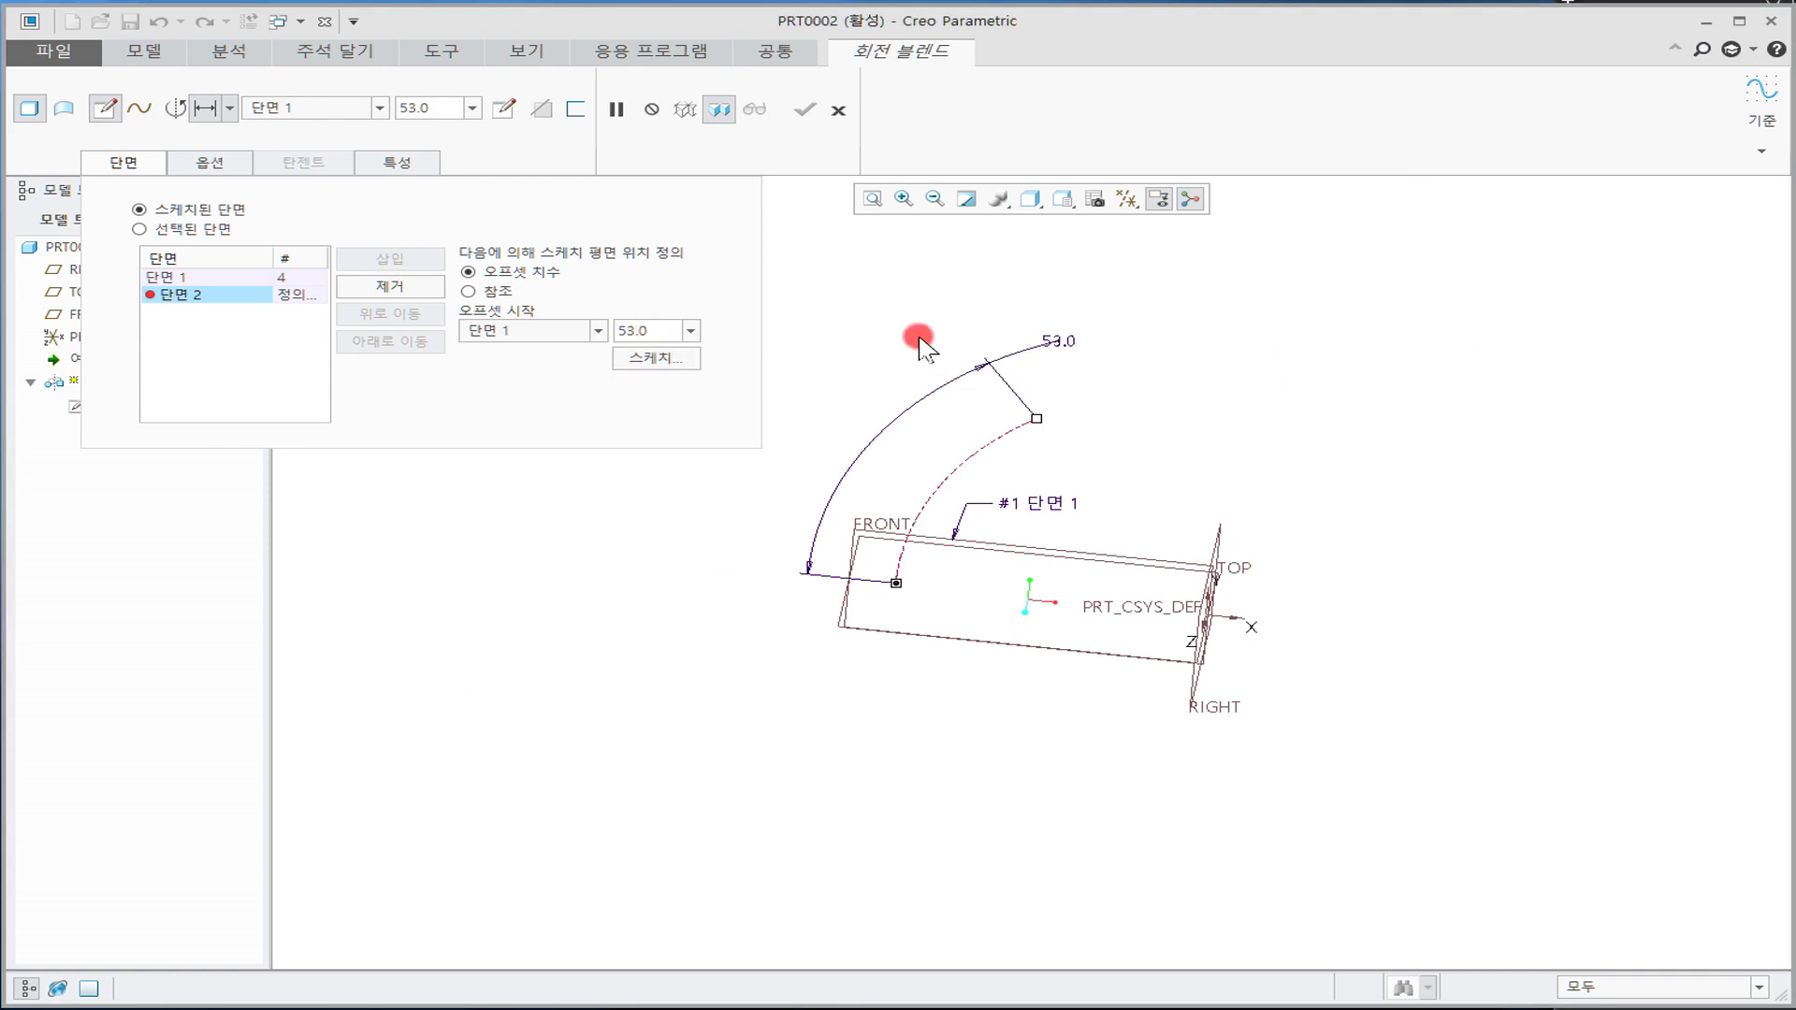
pyautogui.click(414, 104)
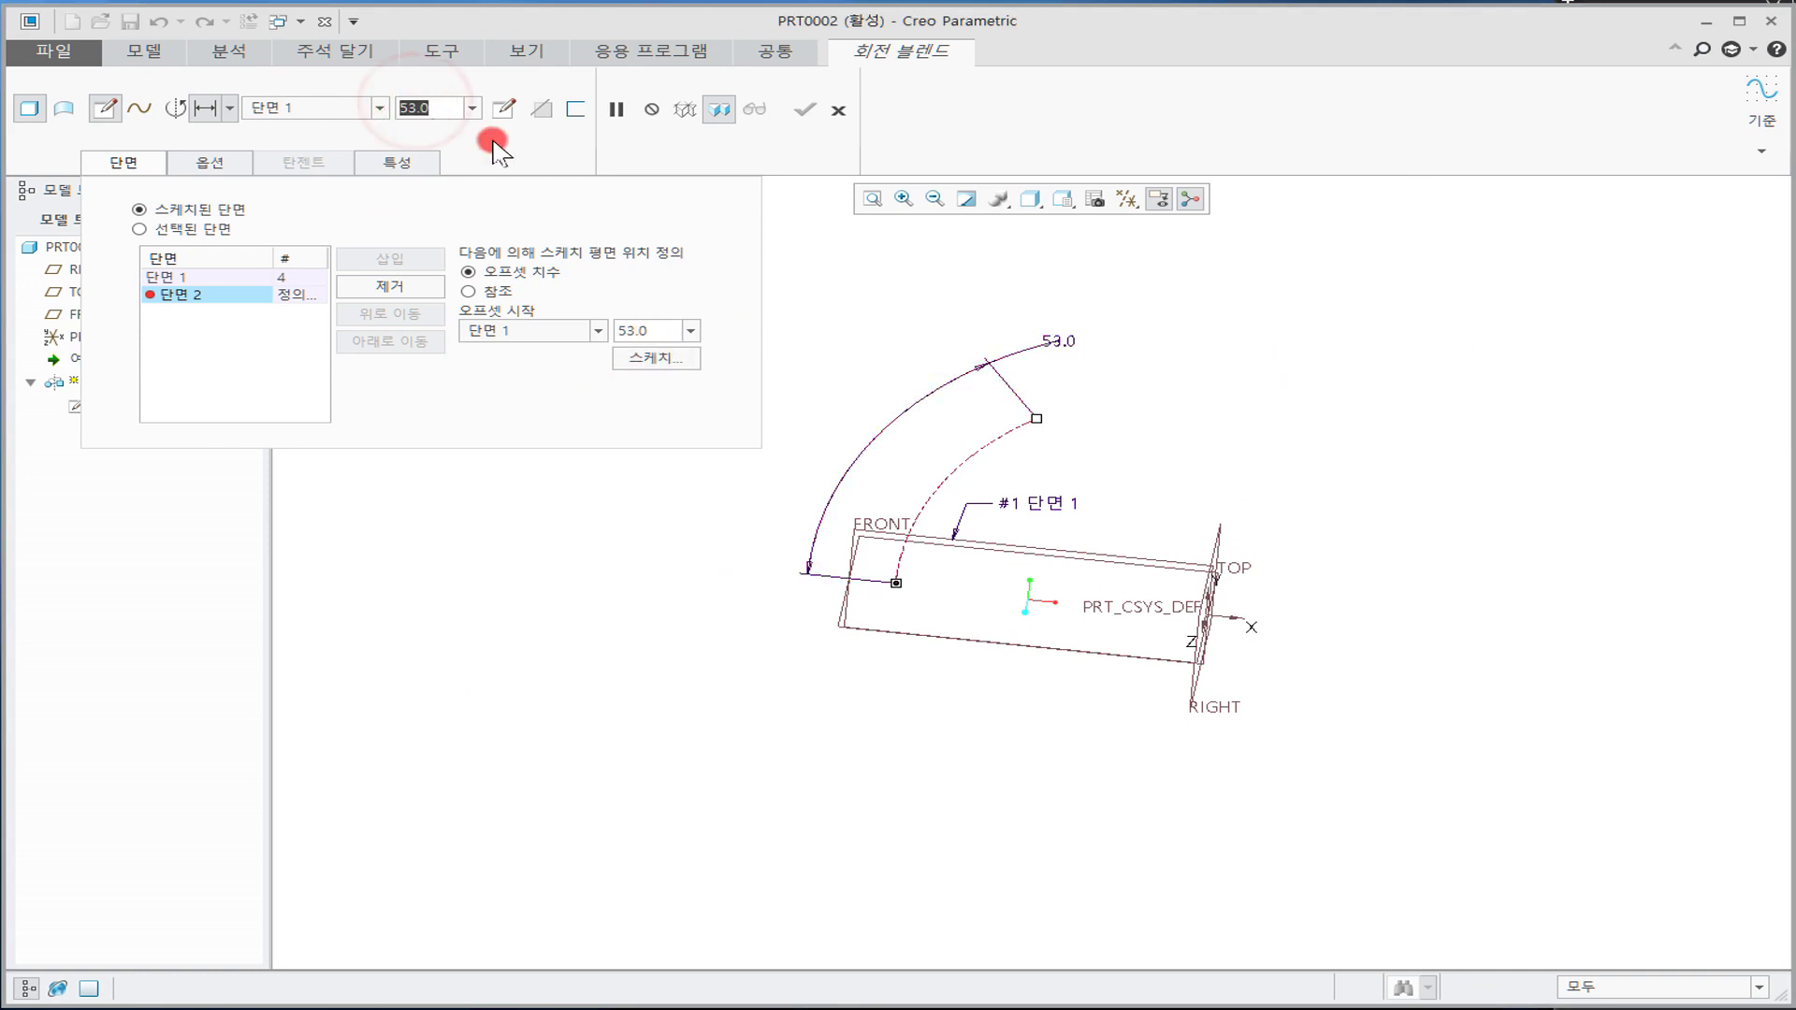
pyautogui.click(492, 142)
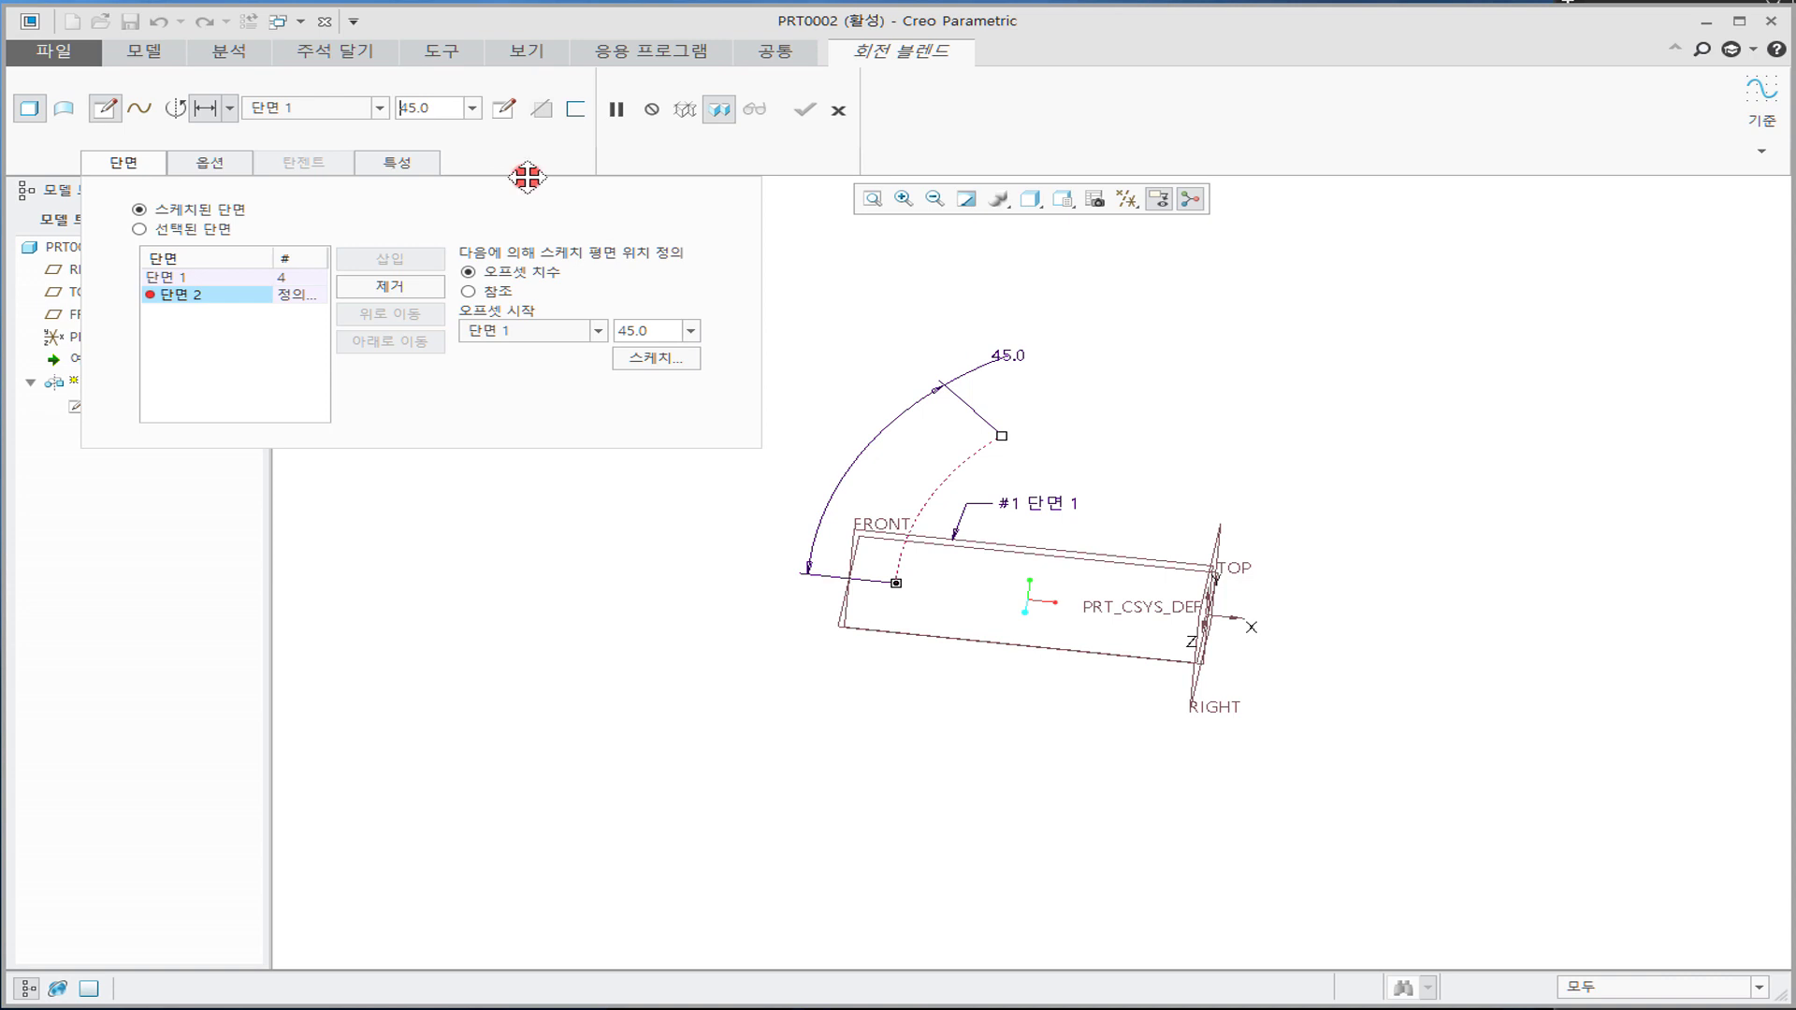
pyautogui.click(679, 361)
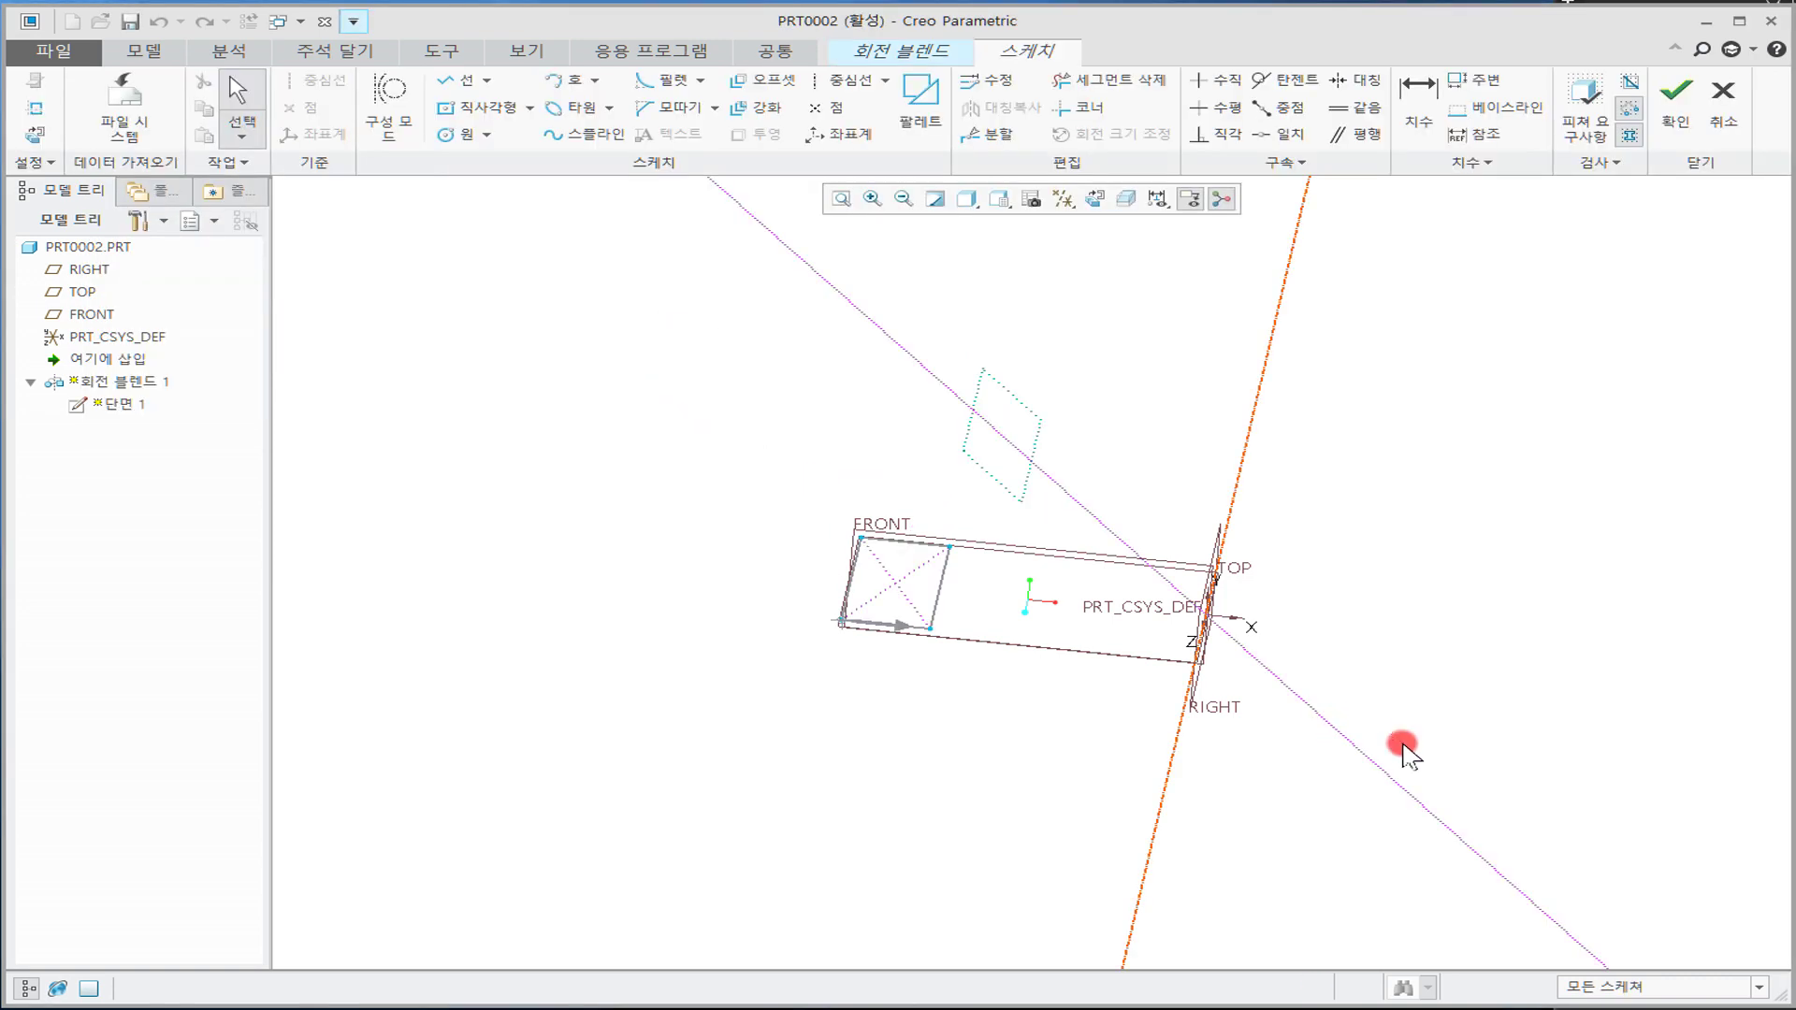
# Step: Orient the view to the sketch plane and draw a center rectangle about 47 by 208 on the horizontal reference for section 2
pyautogui.moveTo(1557, 575); pyautogui.dragTo(1506, 613, button='middle')
pyautogui.click(1091, 196)
pyautogui.scroll(-2, 1384, 608)
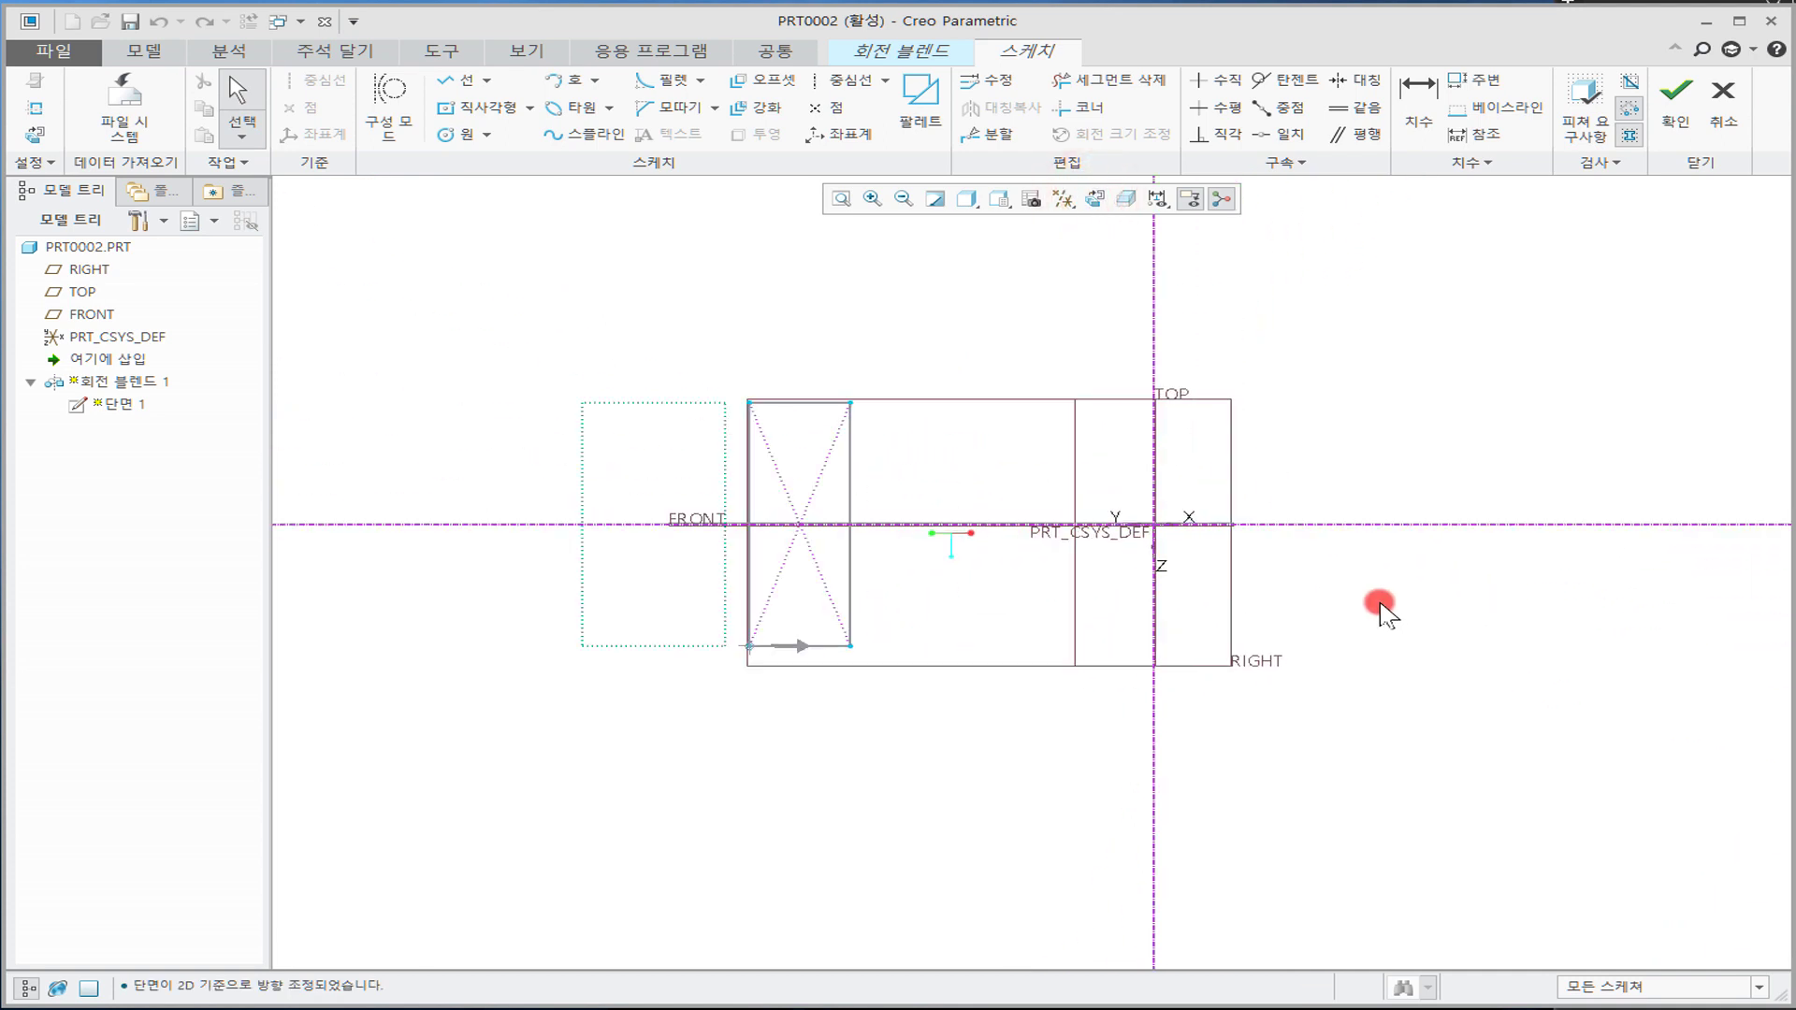
pyautogui.click(484, 108)
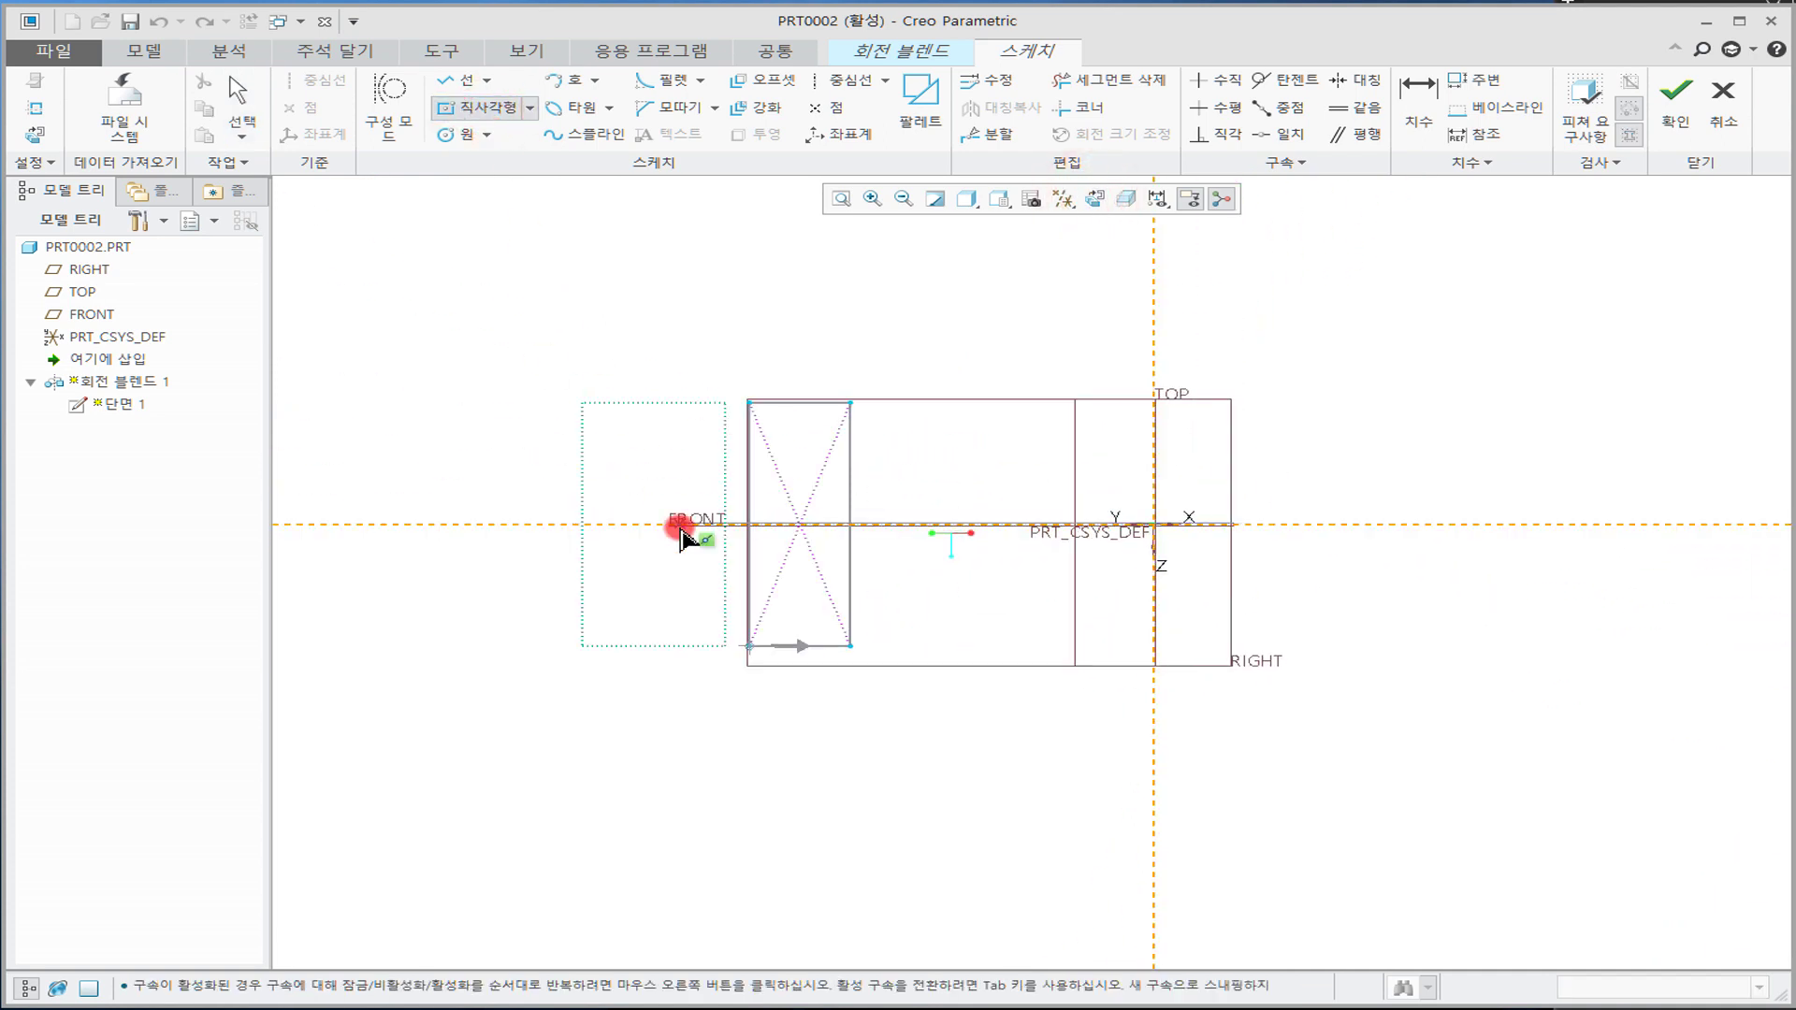
pyautogui.moveTo(658, 524); pyautogui.dragTo(723, 777)
pyautogui.middleClick(919, 762)
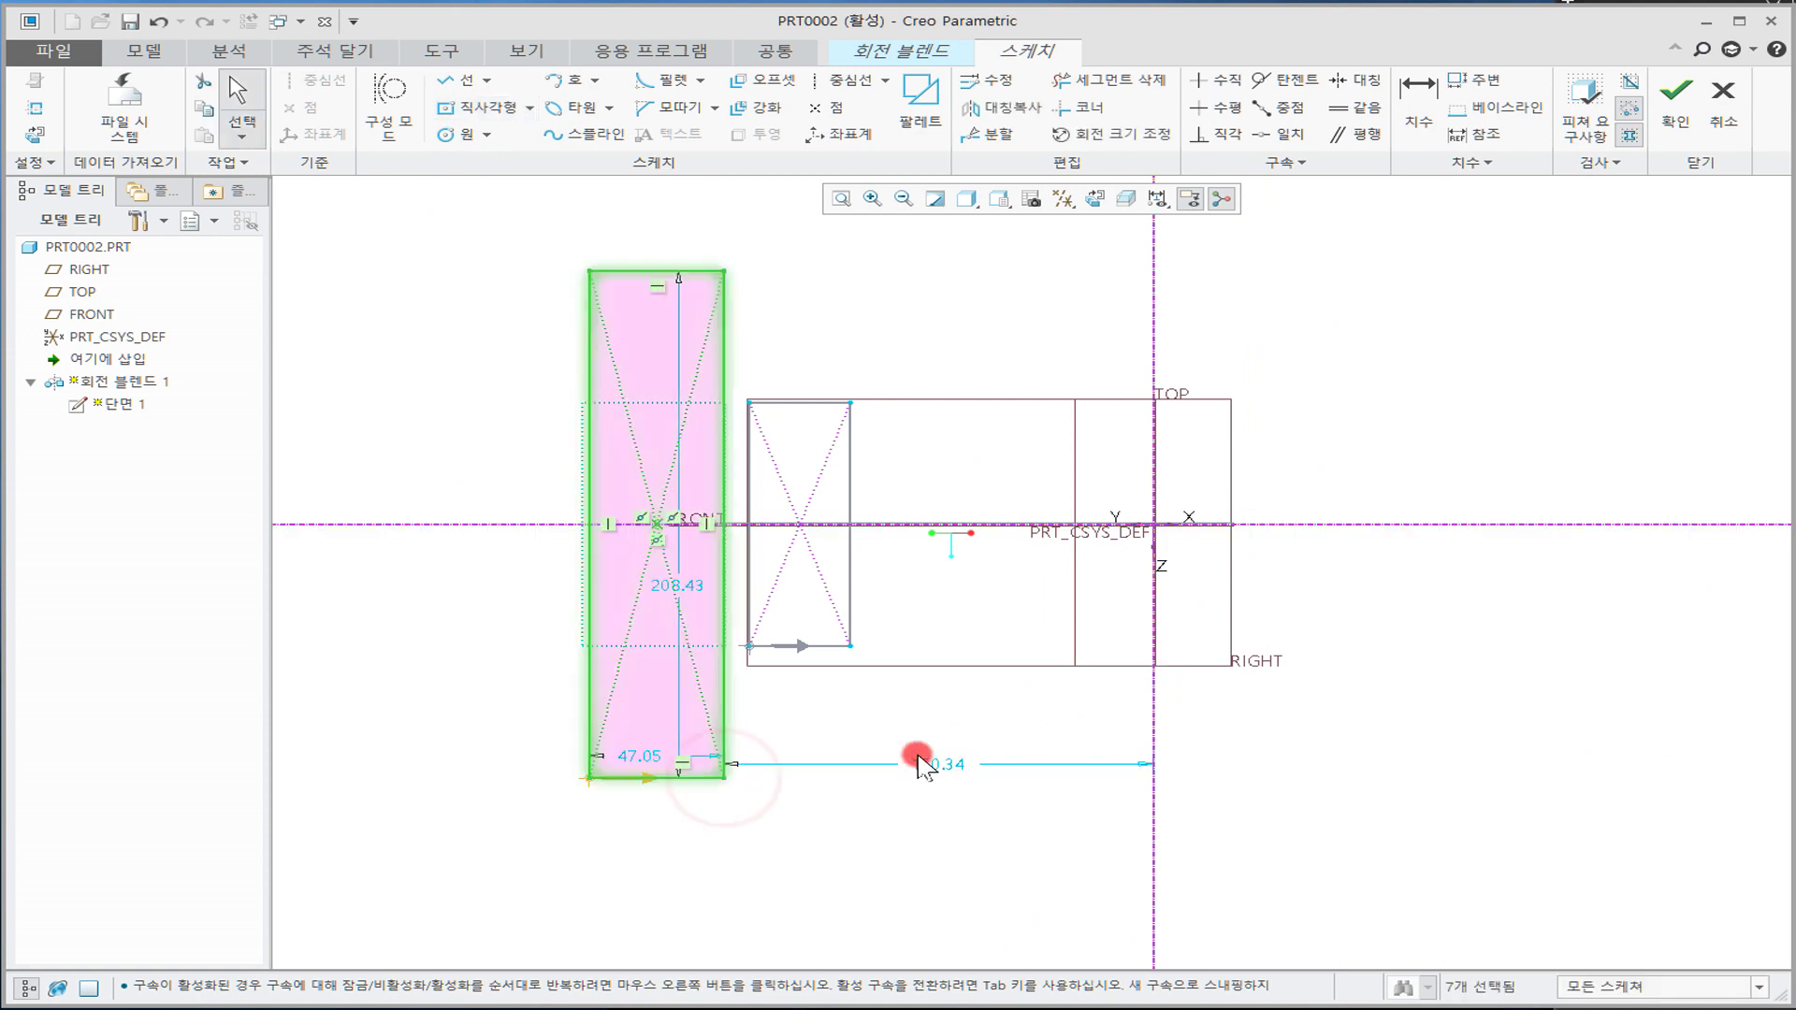
# Step: Set the section 2 rectangle's distance from the vertical reference to 150, width to 50 and height to 200, and finish the sketch
pyautogui.moveTo(926, 765); pyautogui.dragTo(936, 853)
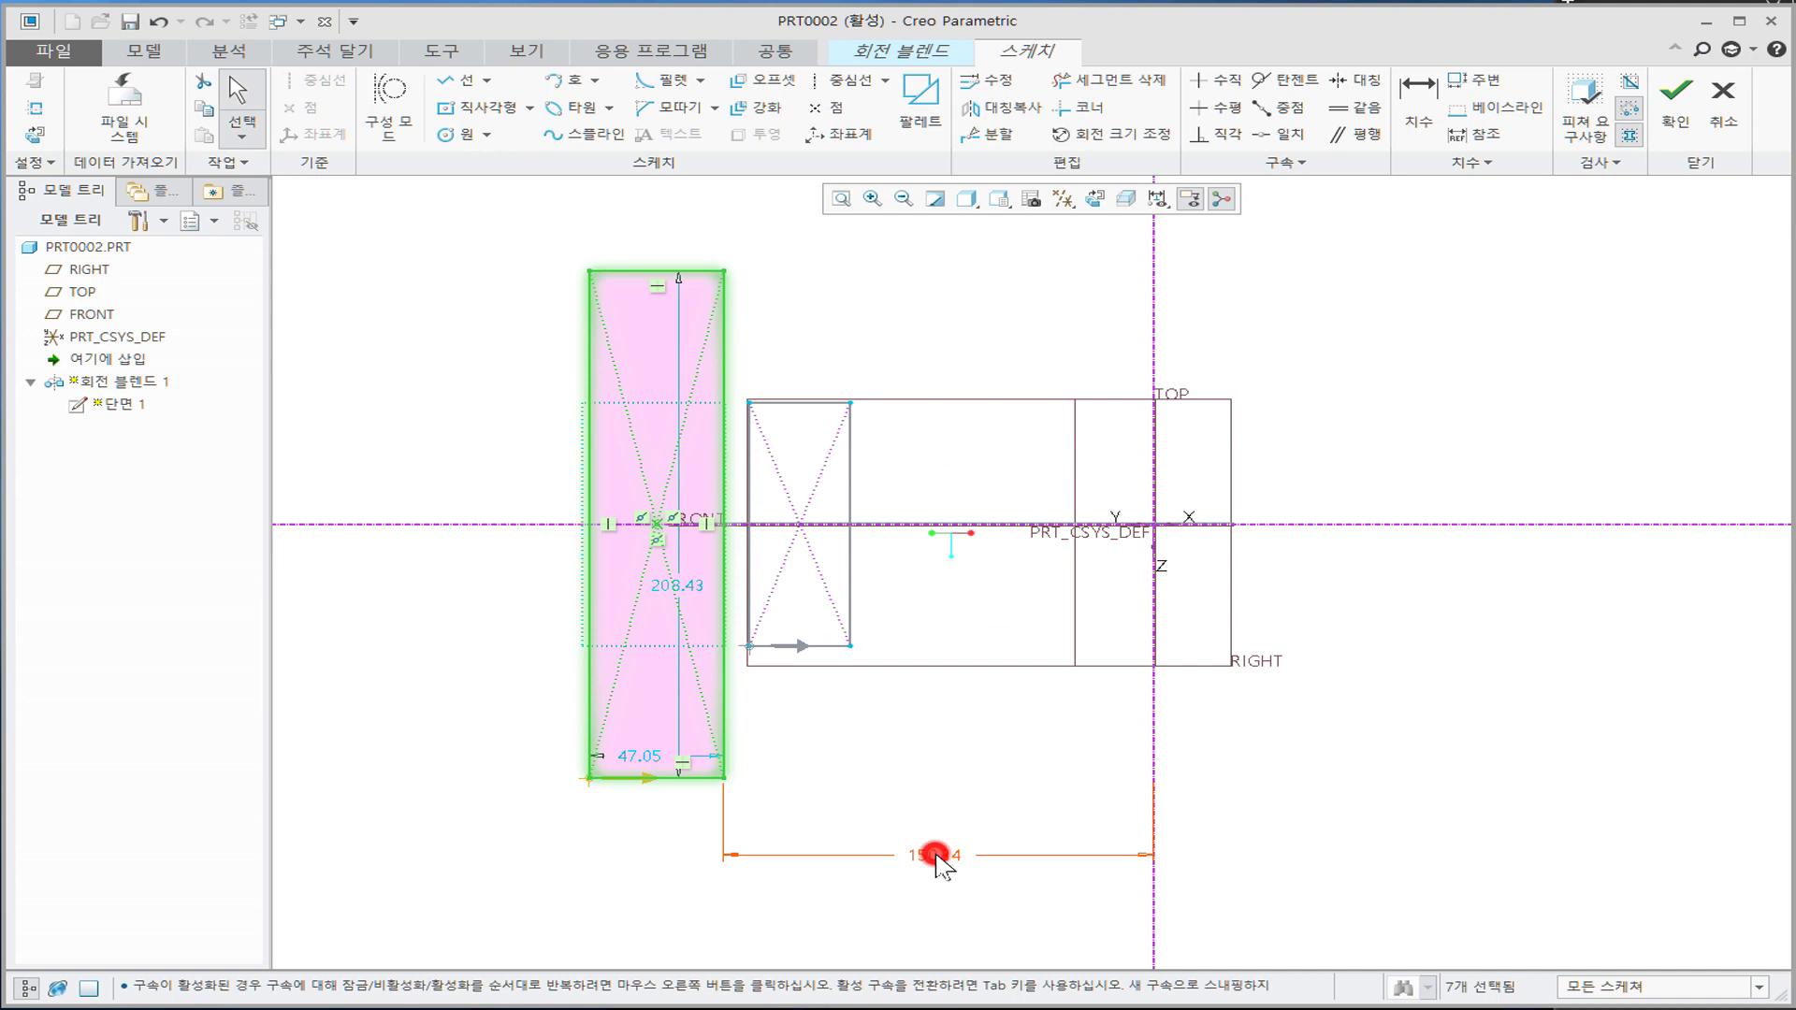
pyautogui.doubleClick(935, 853)
pyautogui.write('150')
pyautogui.middleClick(935, 853)
pyautogui.doubleClick(735, 739)
pyautogui.write('50')
pyautogui.middleClick(735, 742)
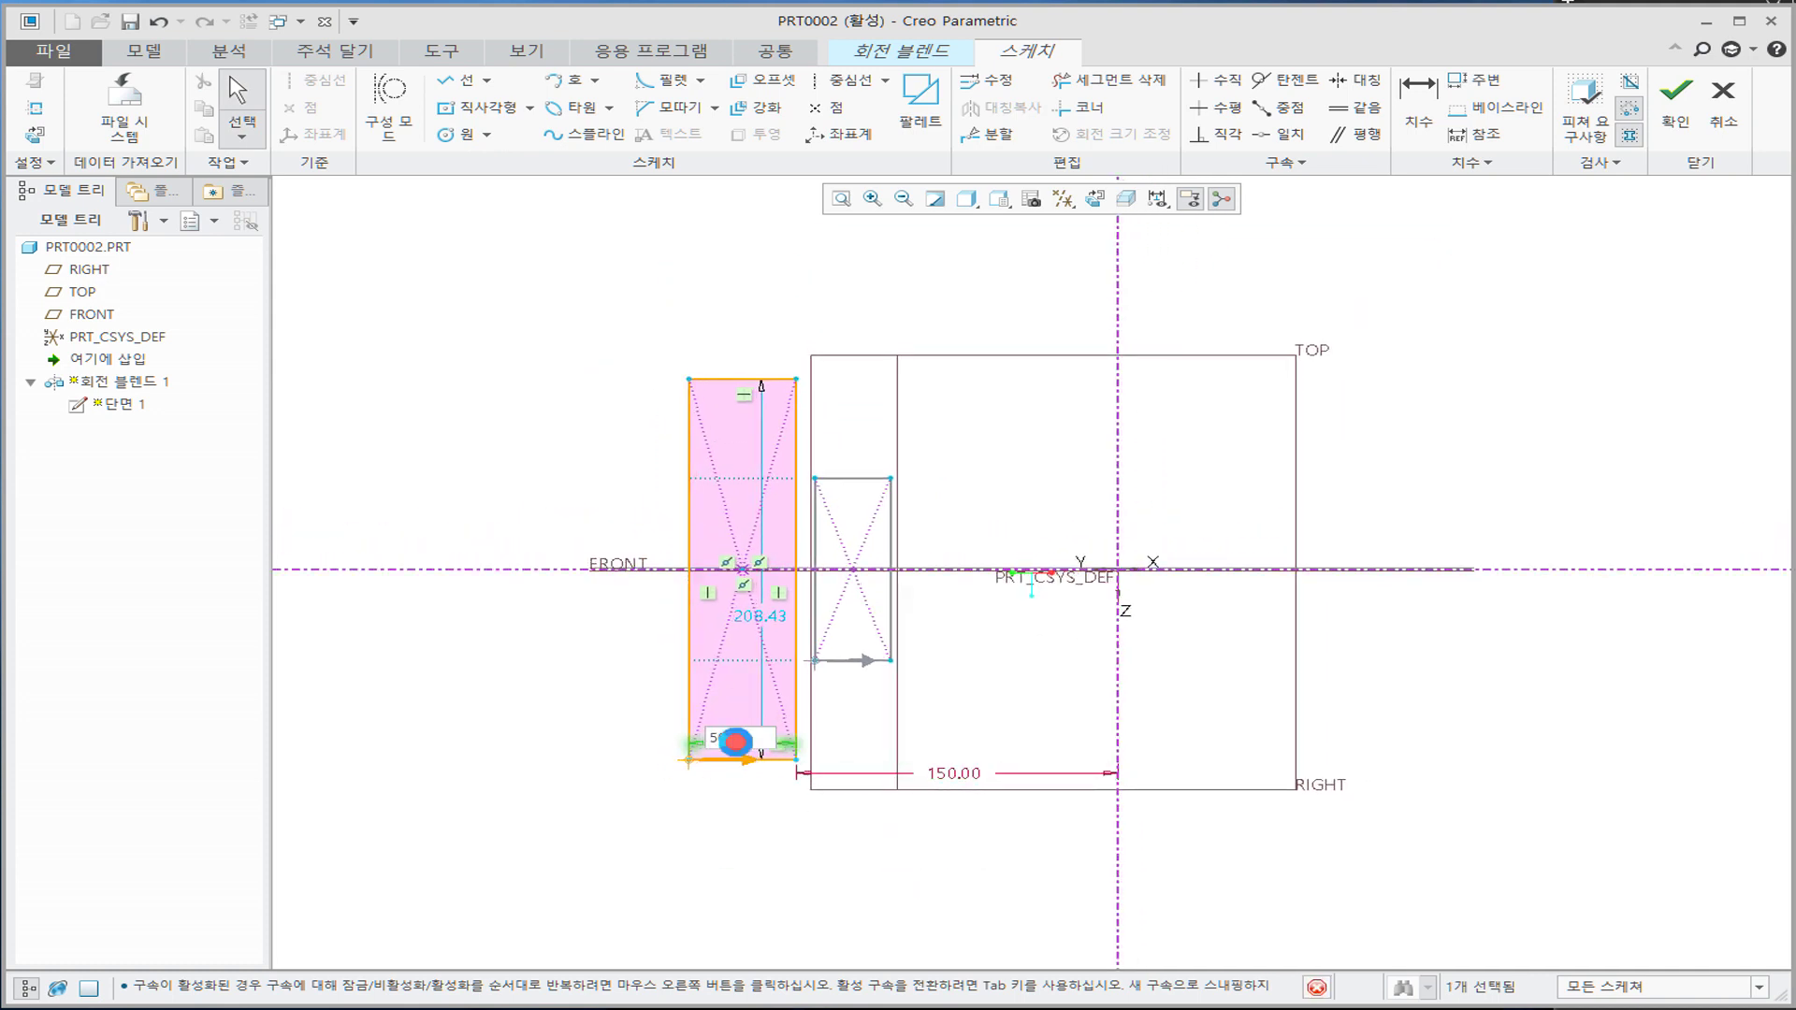
pyautogui.moveTo(767, 625); pyautogui.dragTo(543, 613)
pyautogui.doubleClick(550, 608)
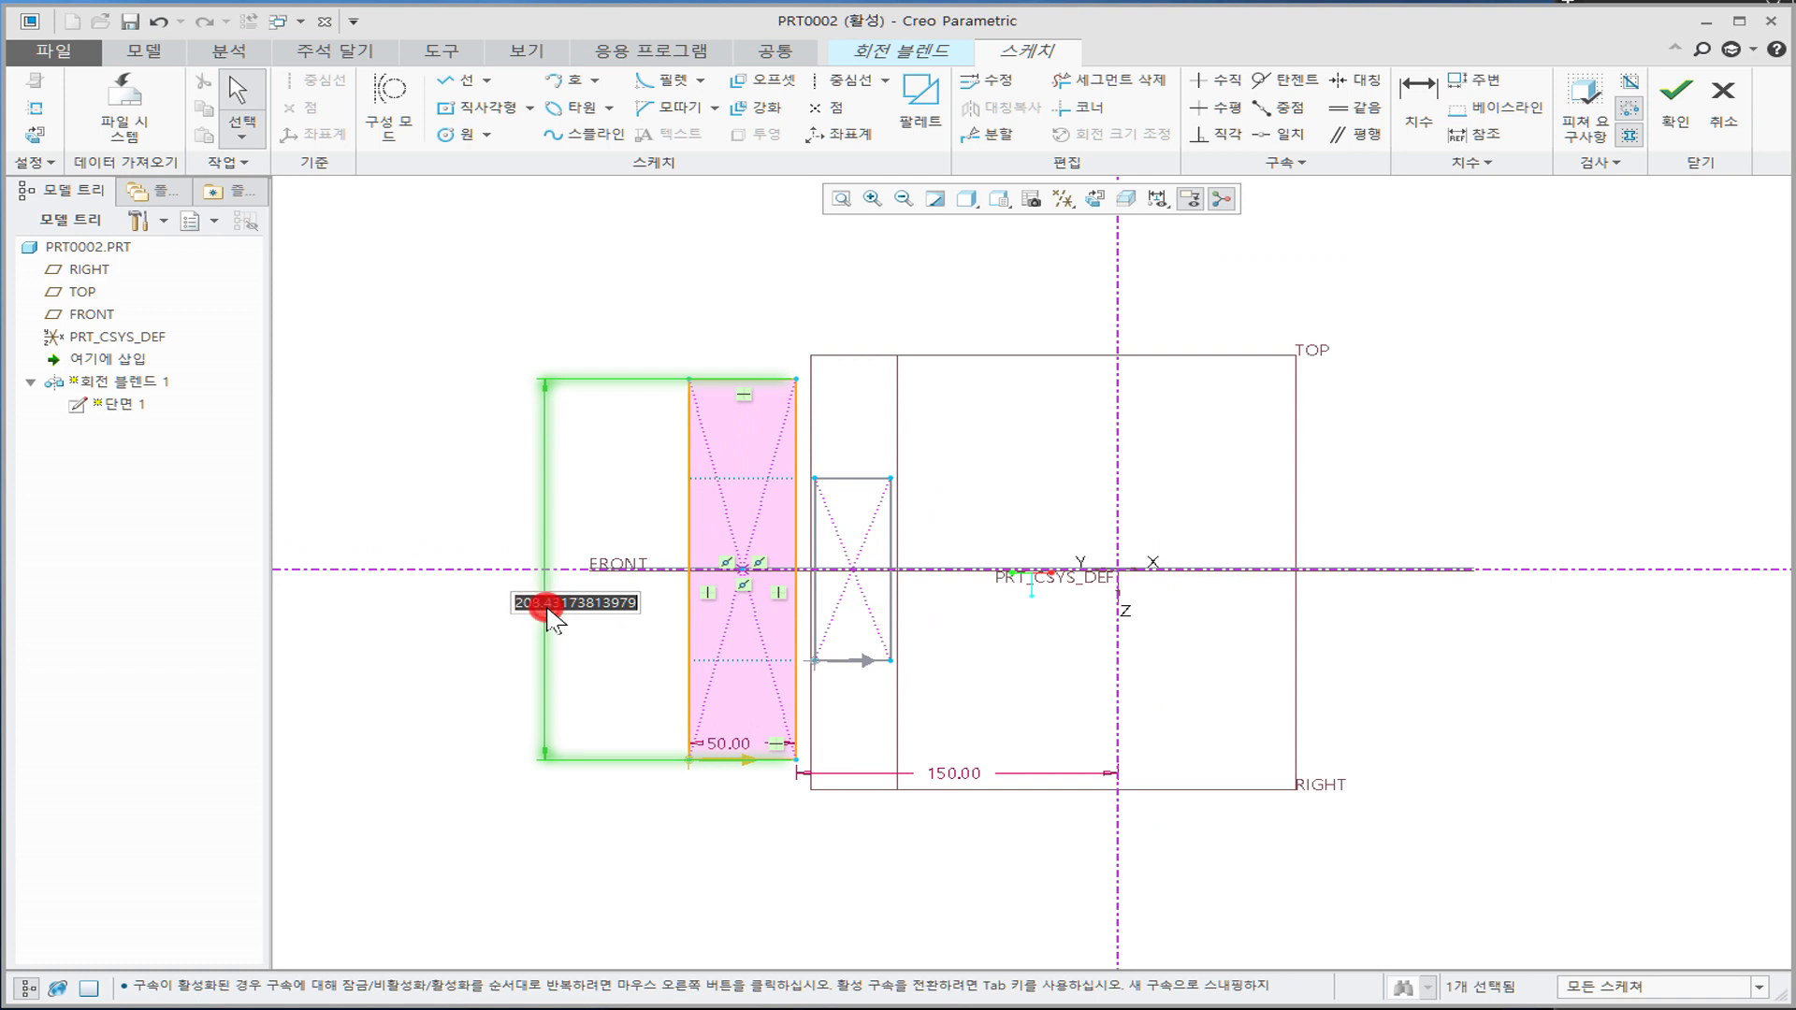
pyautogui.write('200')
pyautogui.middleClick(525, 609)
pyautogui.click(1679, 120)
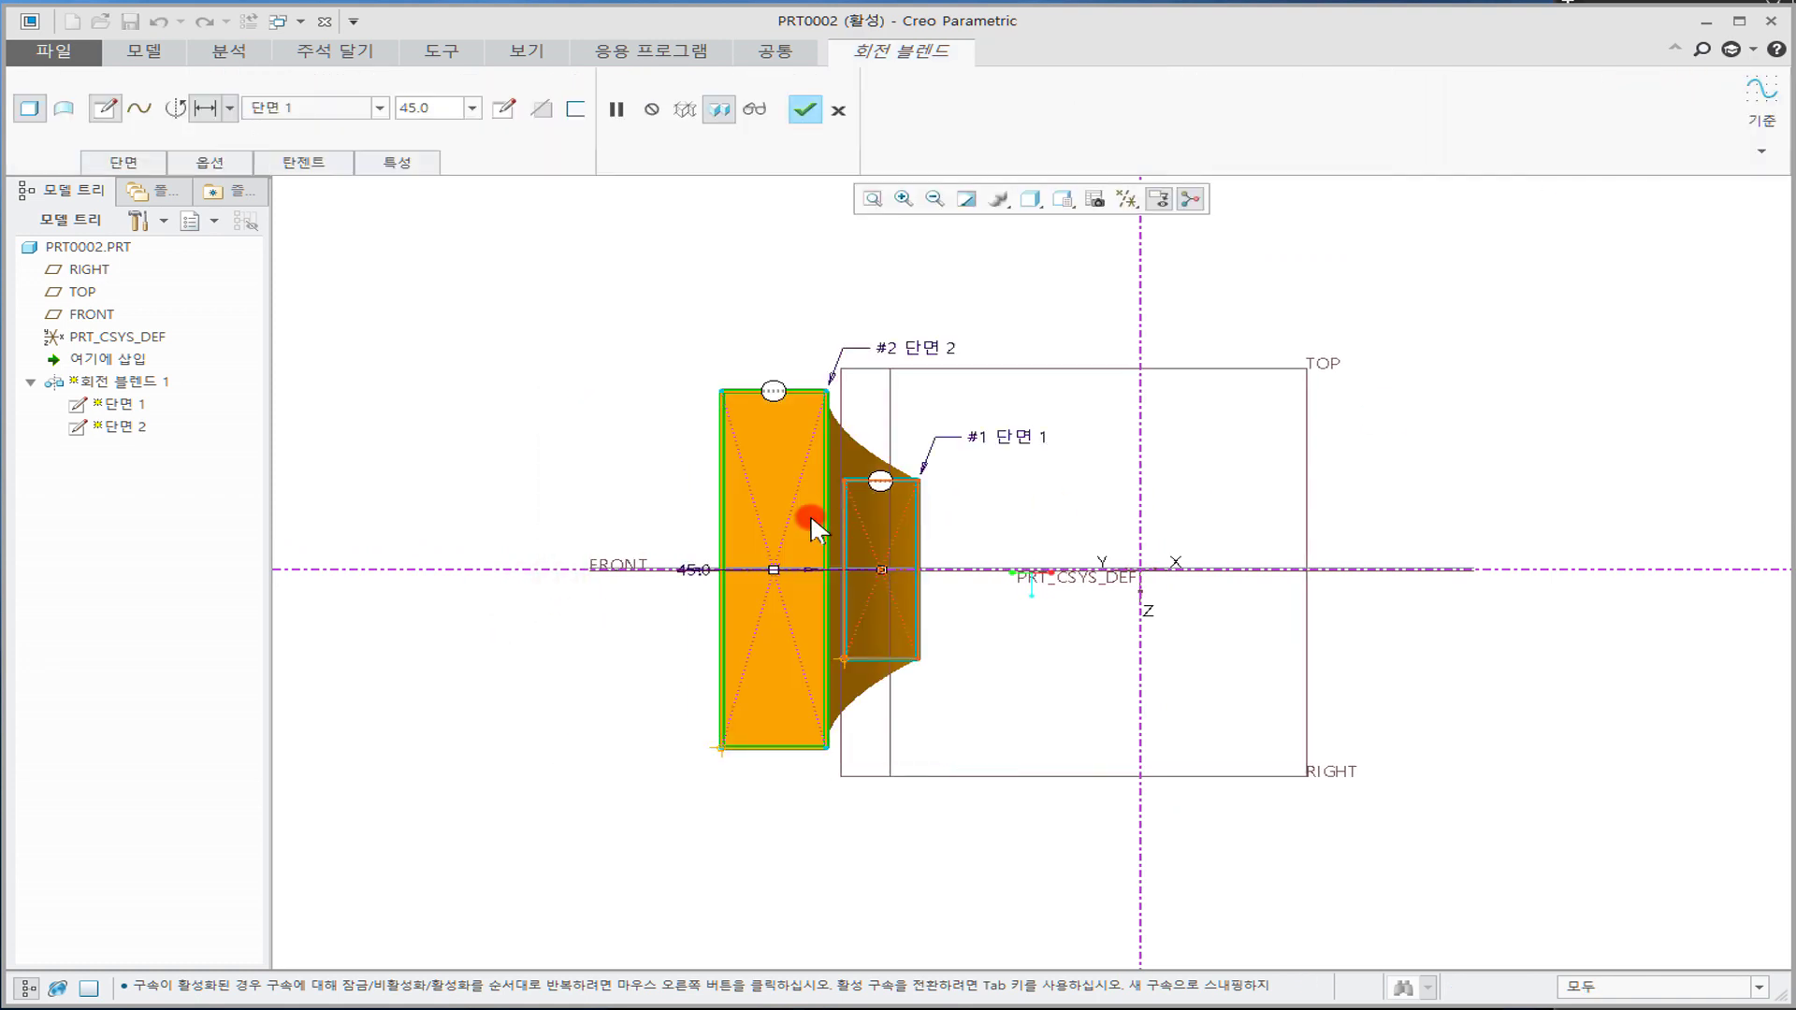
# Step: Insert a third section at a 45° offset from section 2 and open its sketch
pyautogui.moveTo(889, 405)
pyautogui.mouseDown(button='middle')
pyautogui.moveTo(890, 369)
pyautogui.moveTo(1014, 401)
pyautogui.moveTo(932, 425)
pyautogui.moveTo(948, 428)
pyautogui.mouseUp(button='middle')
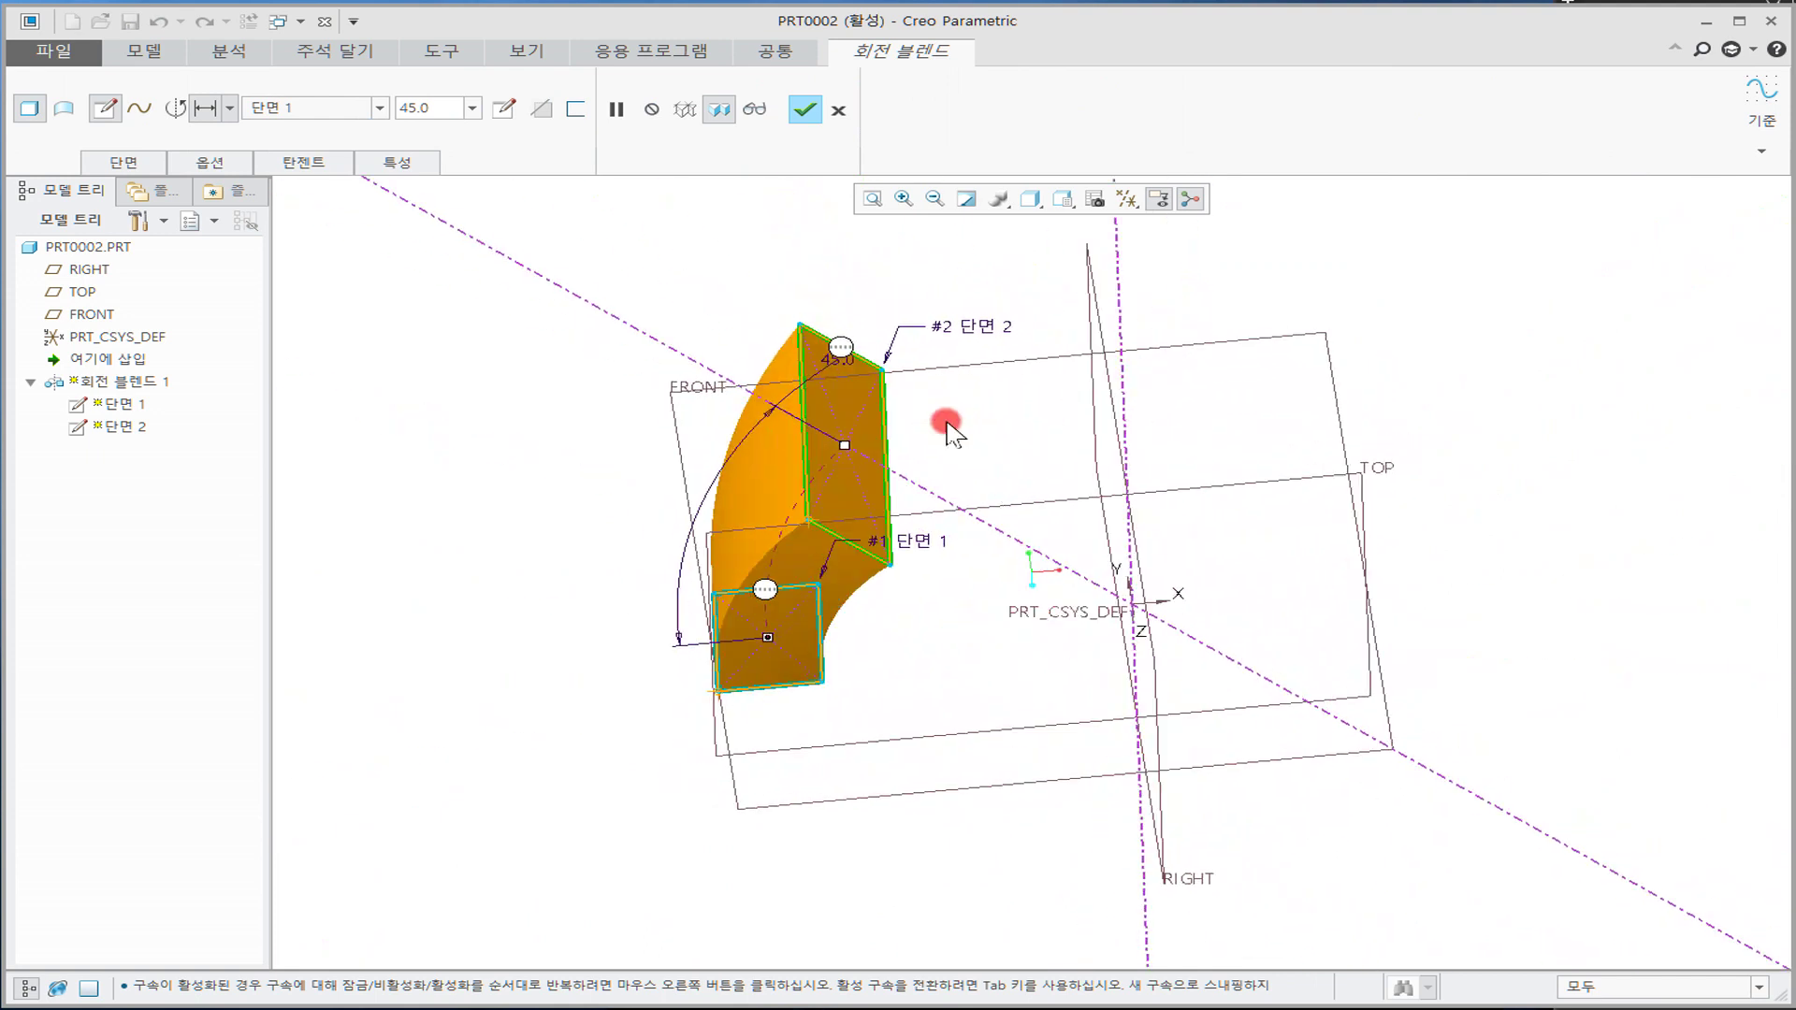
pyautogui.moveTo(796, 595)
pyautogui.mouseDown(button='middle')
pyautogui.moveTo(963, 565)
pyautogui.moveTo(722, 559)
pyautogui.moveTo(798, 521)
pyautogui.moveTo(797, 561)
pyautogui.moveTo(838, 556)
pyautogui.moveTo(822, 584)
pyautogui.moveTo(846, 561)
pyautogui.moveTo(1038, 572)
pyautogui.mouseUp(button='middle')
pyautogui.click(127, 161)
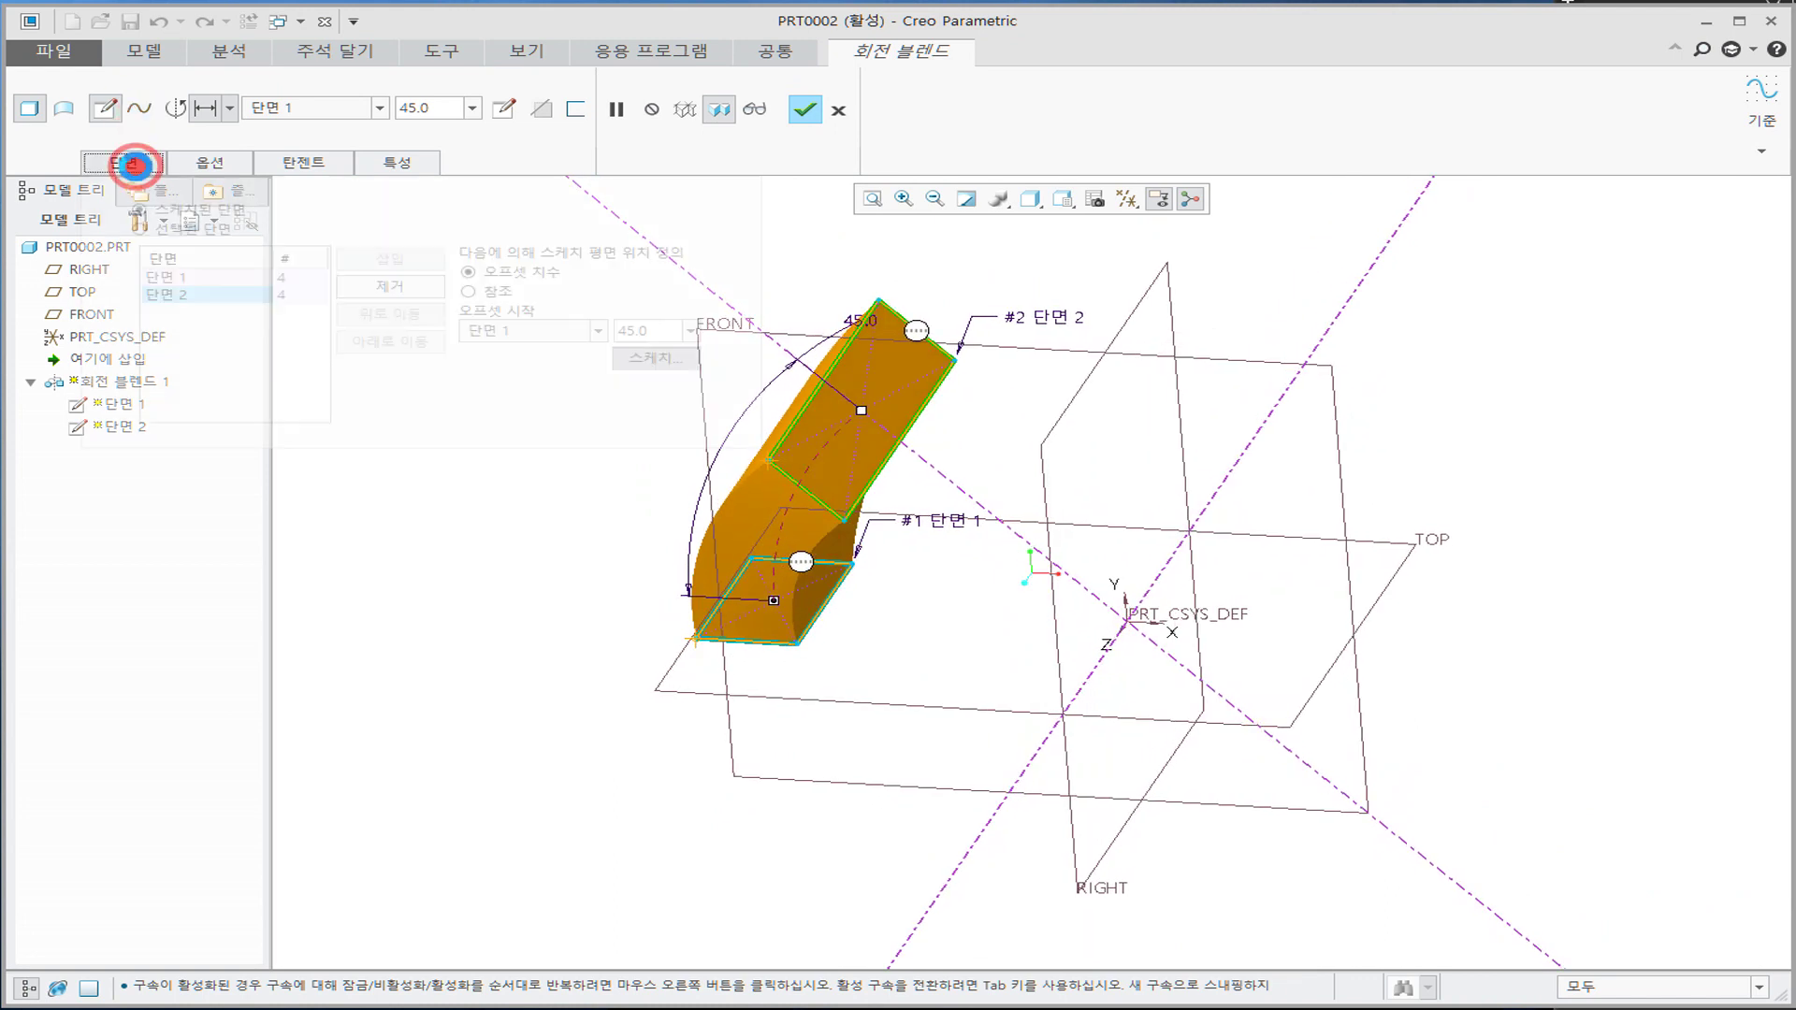
pyautogui.click(417, 254)
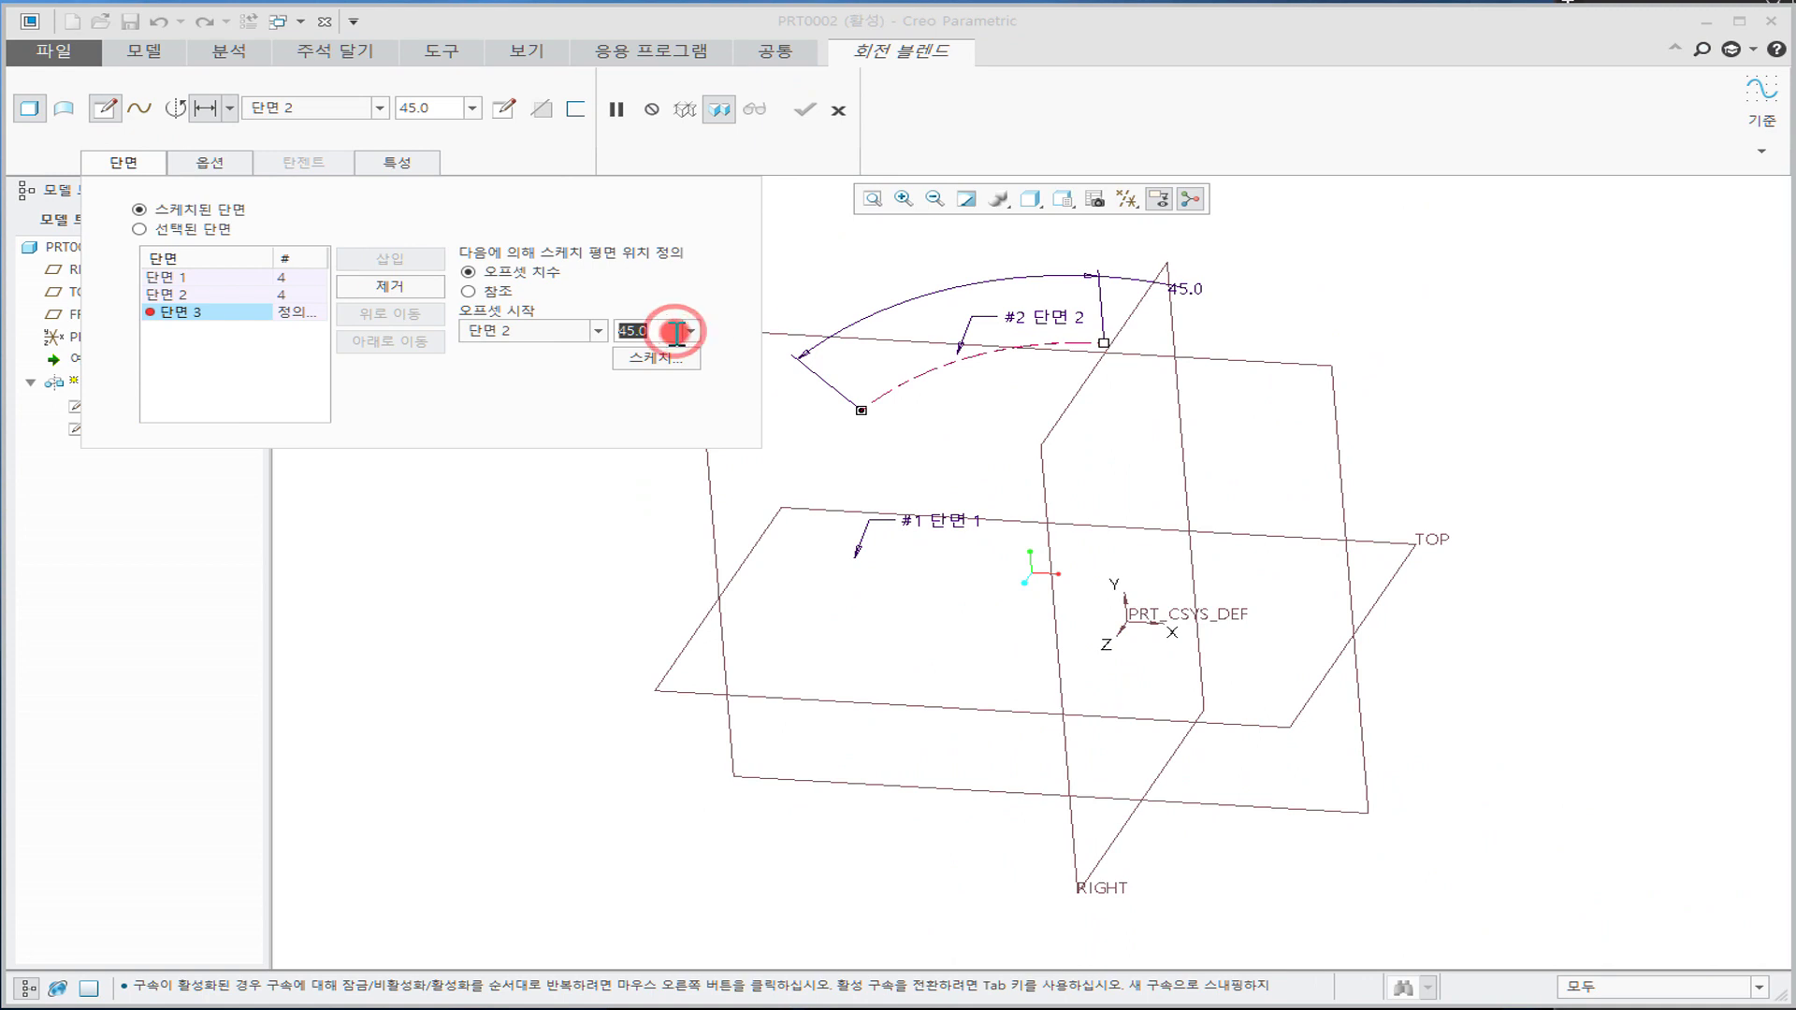
pyautogui.click(658, 360)
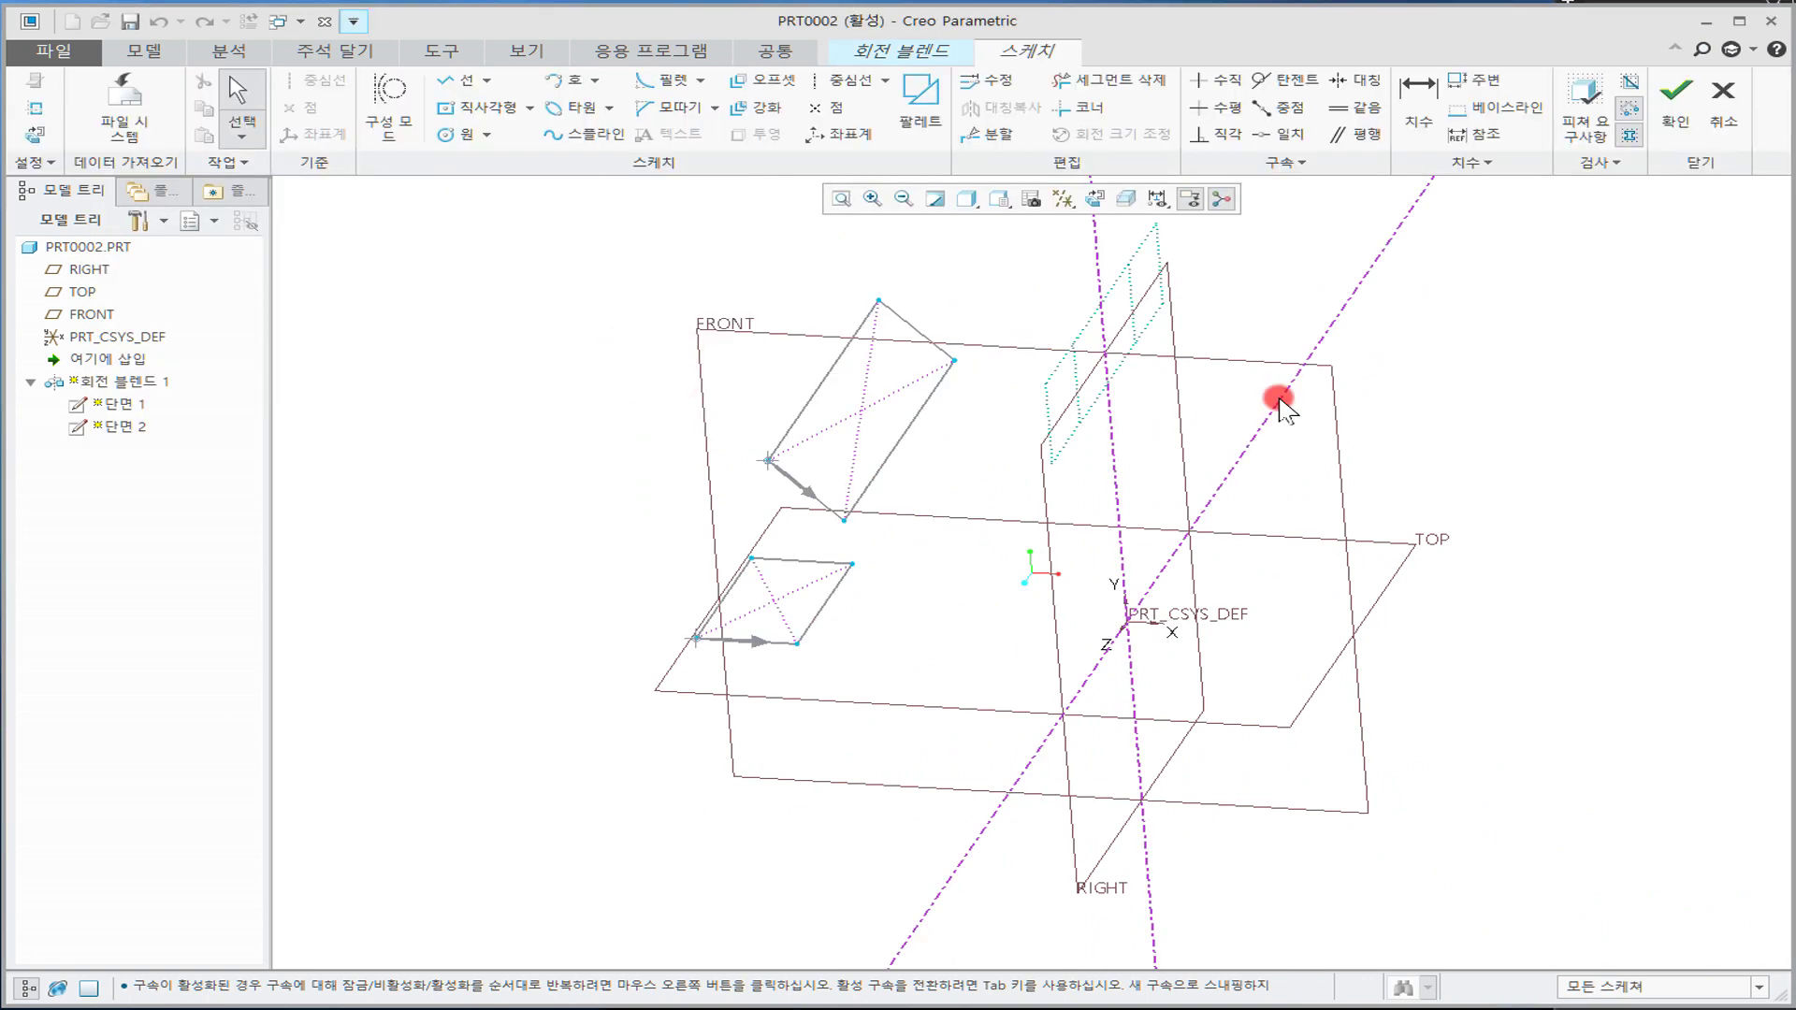
pyautogui.click(1096, 200)
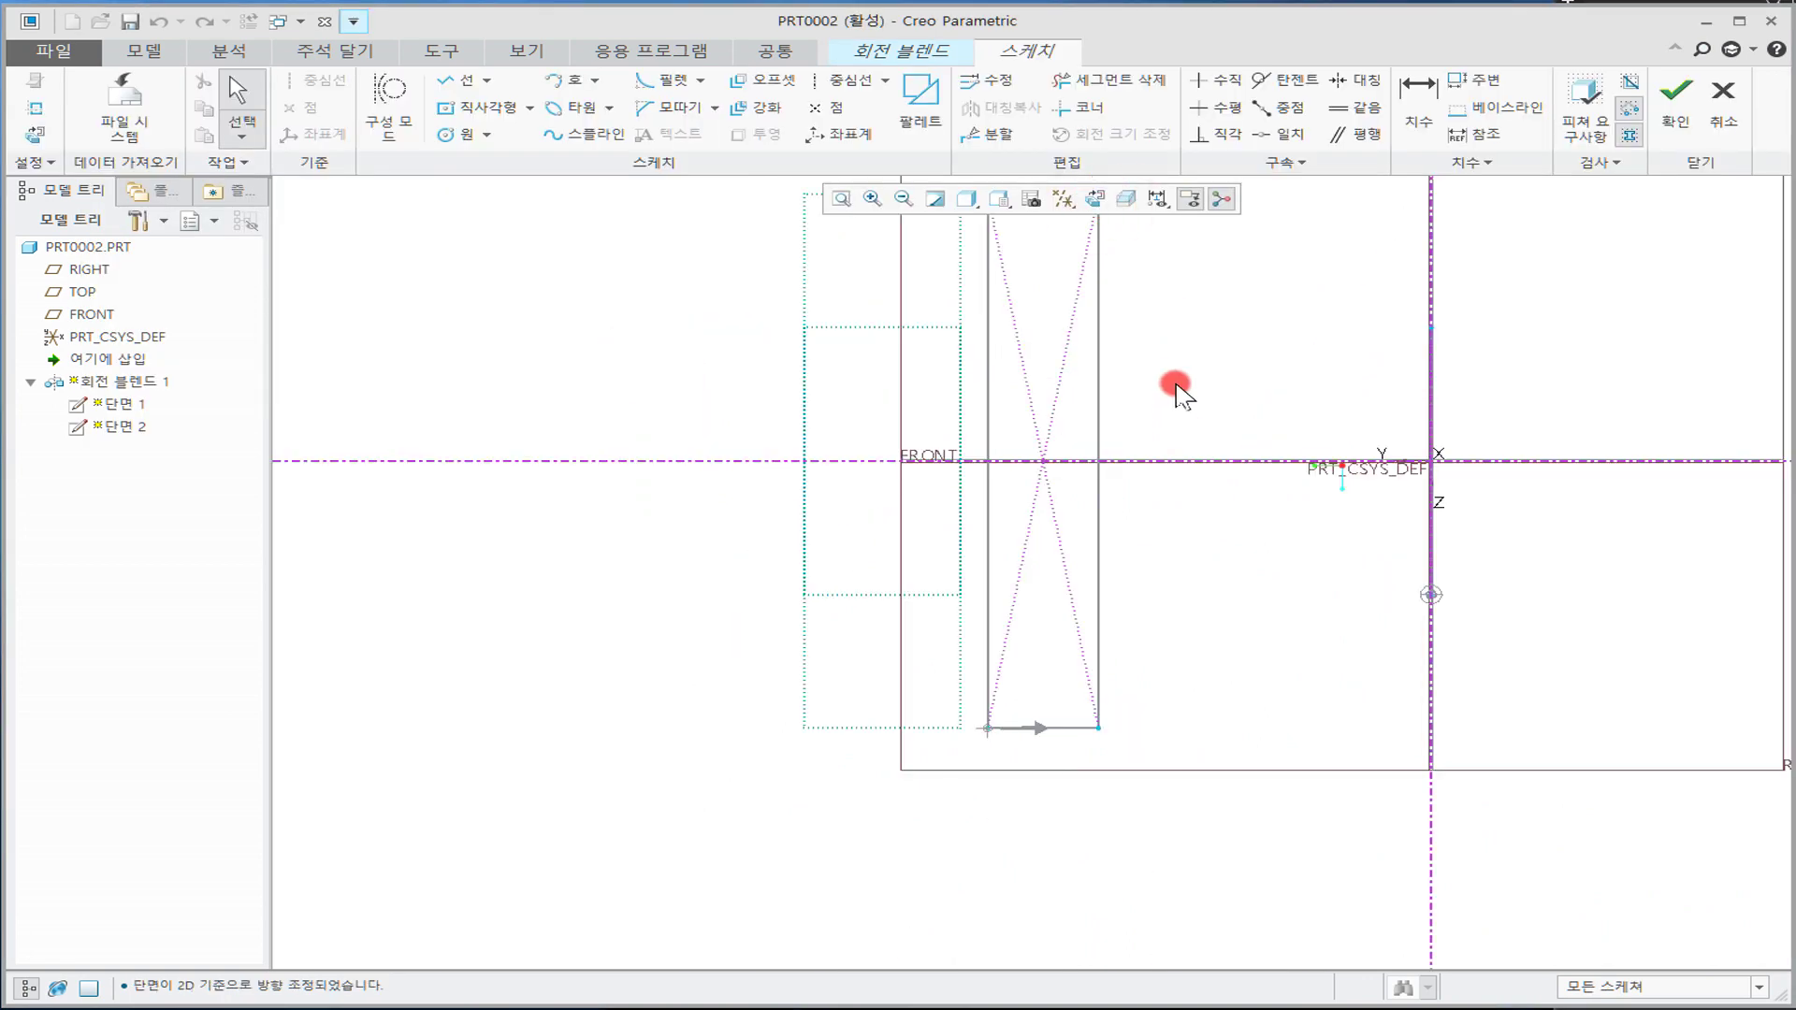
pyautogui.scroll(-2, 1176, 387)
pyautogui.moveTo(1176, 385)
pyautogui.keyDown('shift'); pyautogui.mouseDown(button='middle')
pyautogui.moveTo(798, 524)
pyautogui.moveTo(826, 473)
pyautogui.moveTo(858, 462)
pyautogui.moveTo(879, 621)
pyautogui.moveTo(1047, 361)
pyautogui.moveTo(972, 378)
pyautogui.mouseUp(button='middle'); pyautogui.keyUp('shift')
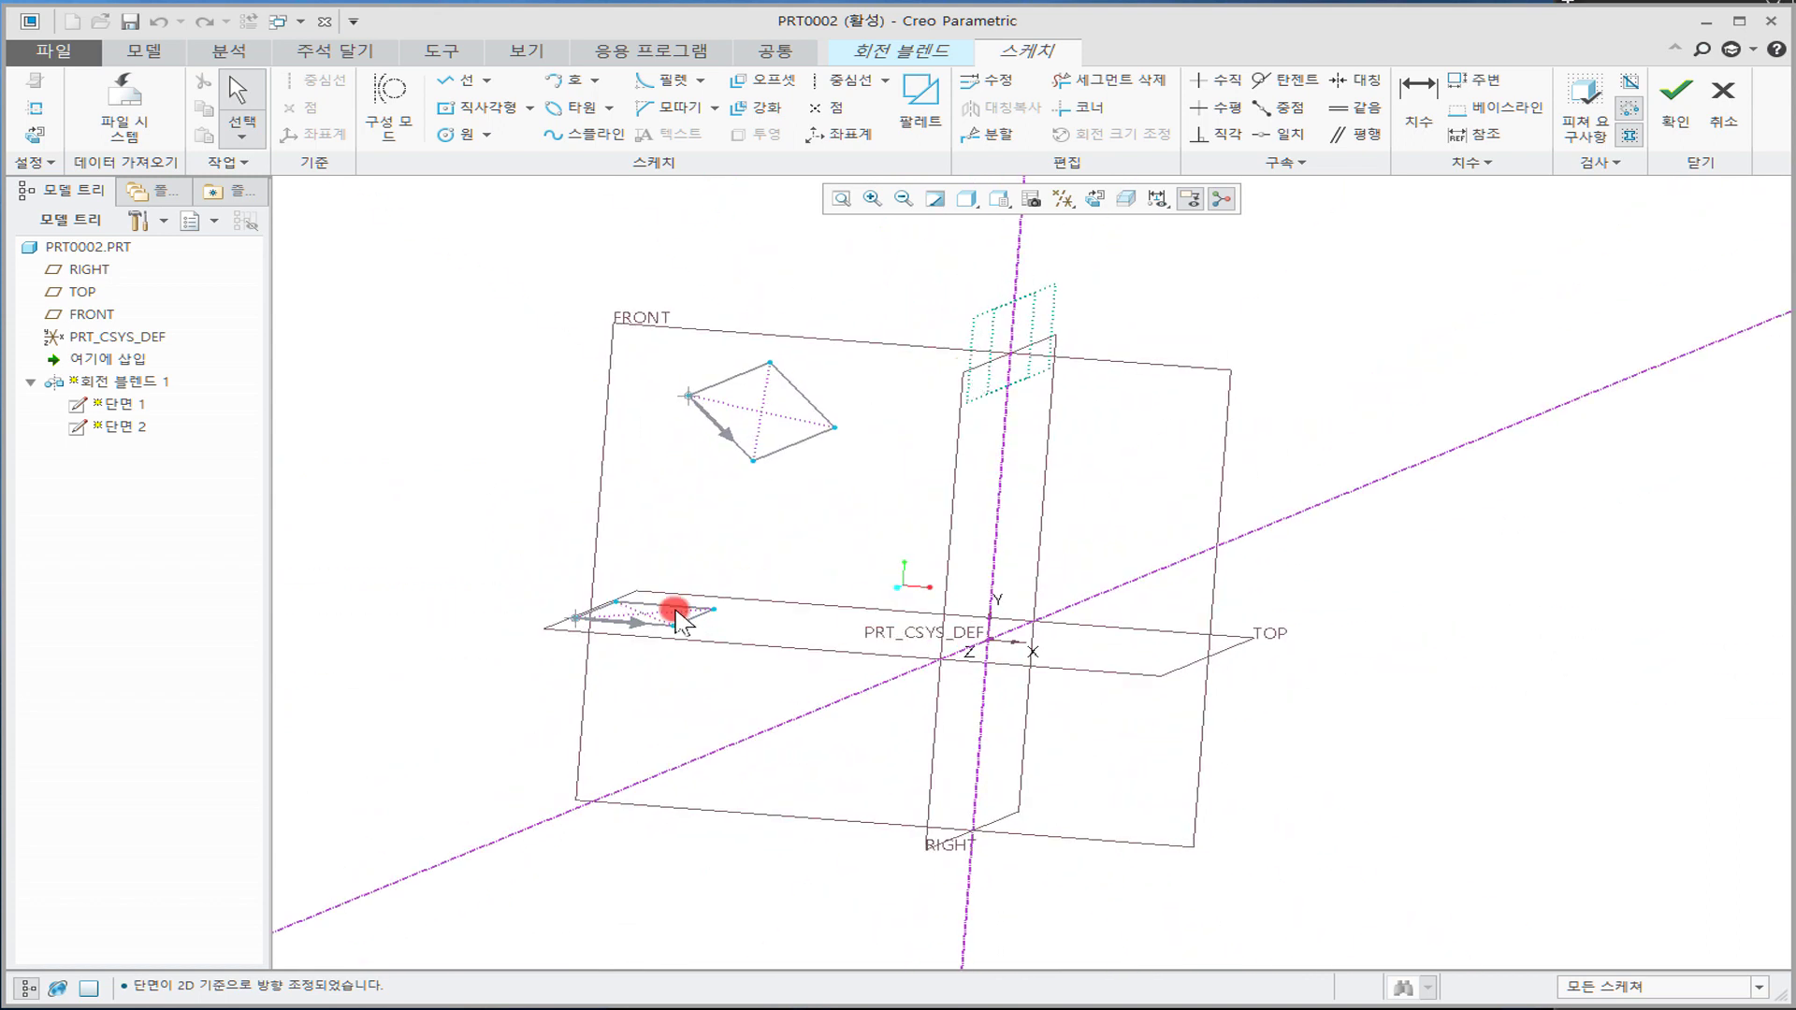
# Step: Draw a center rectangle about 48 by 58 for section 3, centered on the vertical reference above the origin
pyautogui.moveTo(821, 426)
pyautogui.mouseDown(button='middle')
pyautogui.moveTo(800, 433)
pyautogui.moveTo(1010, 404)
pyautogui.moveTo(914, 369)
pyautogui.moveTo(917, 417)
pyautogui.moveTo(850, 405)
pyautogui.moveTo(866, 379)
pyautogui.moveTo(944, 392)
pyautogui.mouseUp(button='middle')
pyautogui.click(475, 108)
pyautogui.click(918, 378)
pyautogui.click(966, 424)
pyautogui.middleClick(1094, 420)
pyautogui.scroll(-5, 1006, 421)
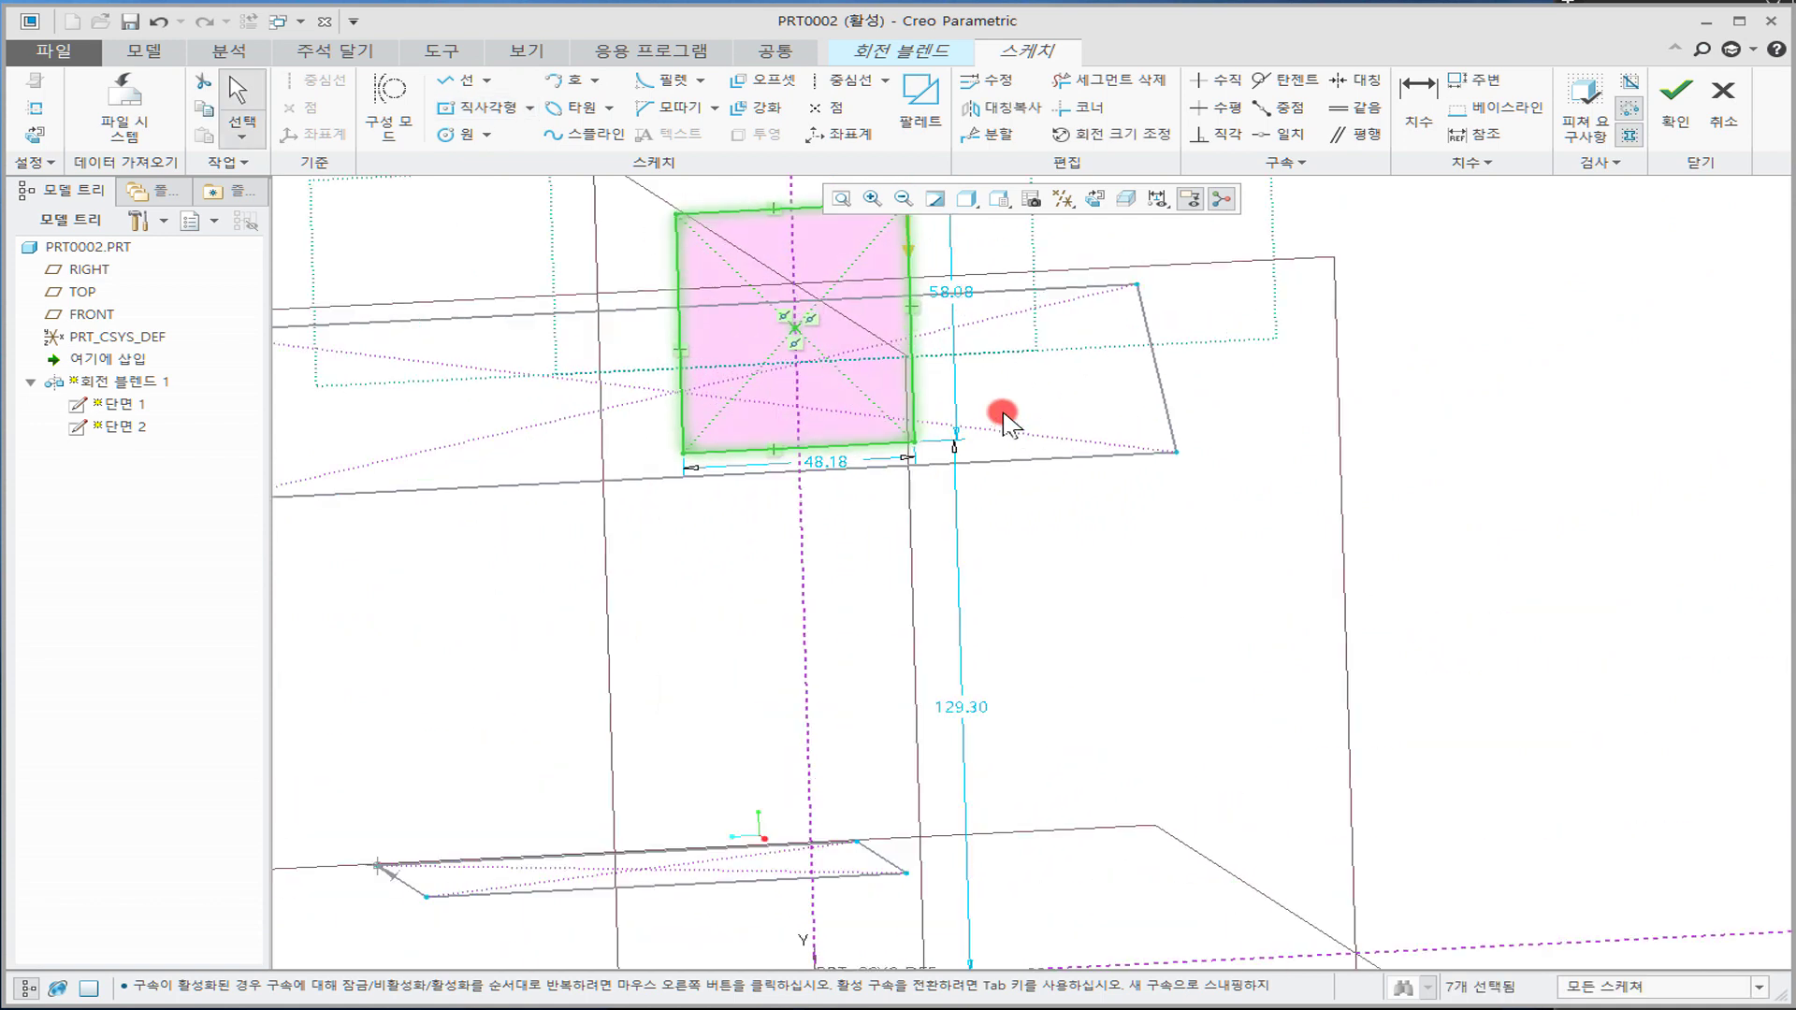
# Step: Set the section 3 rectangle's width and height both to 46 and finish the sketch
pyautogui.moveTo(821, 461); pyautogui.dragTo(817, 511)
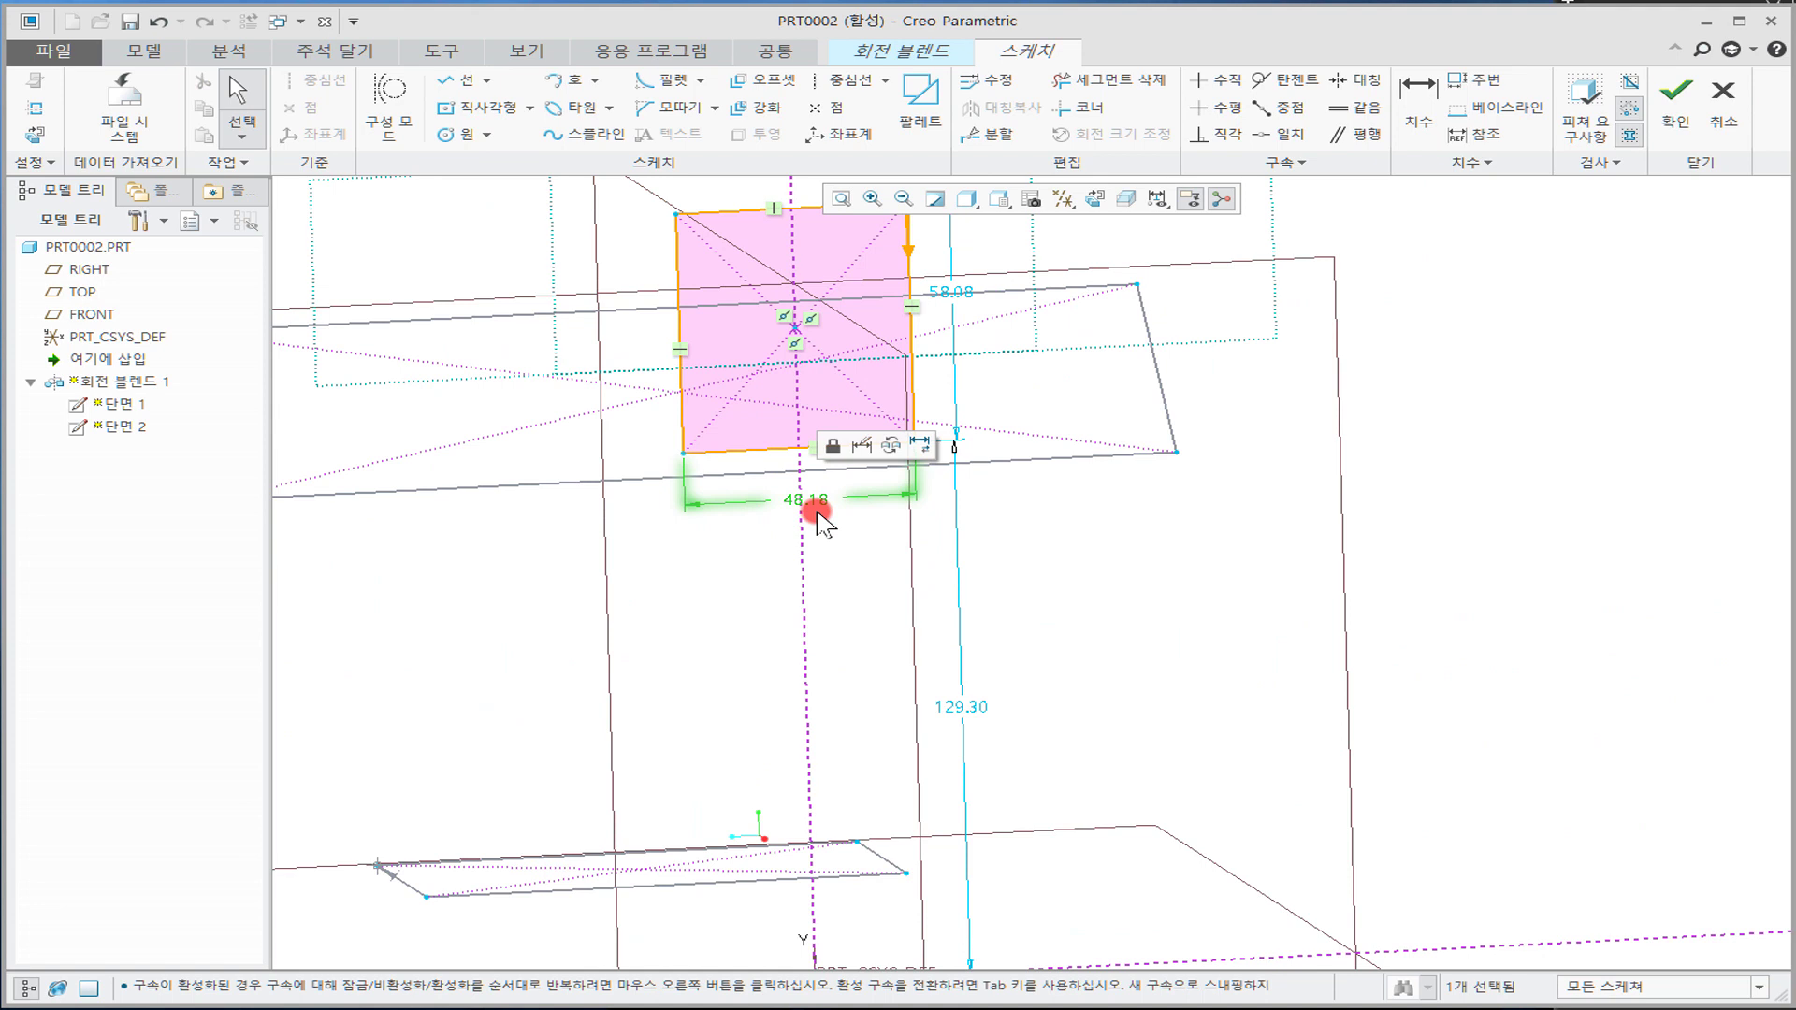
pyautogui.click(1022, 523)
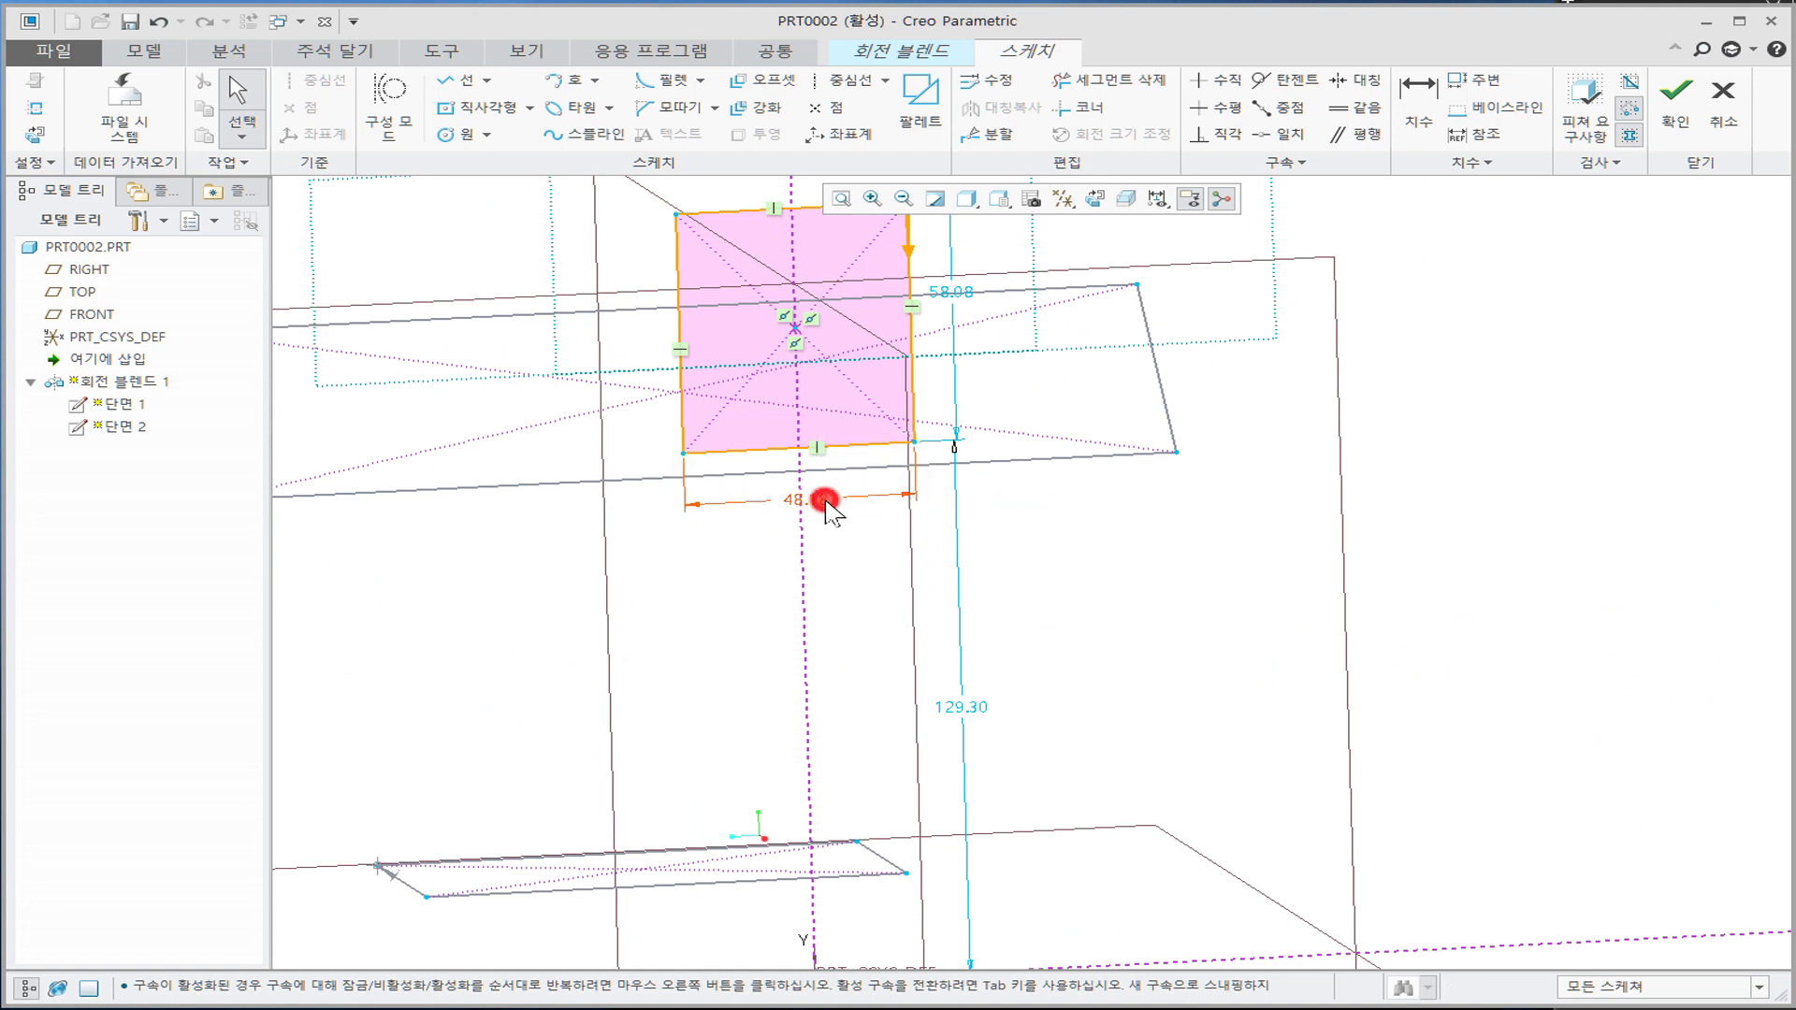
pyautogui.write('46')
pyautogui.press('Return')
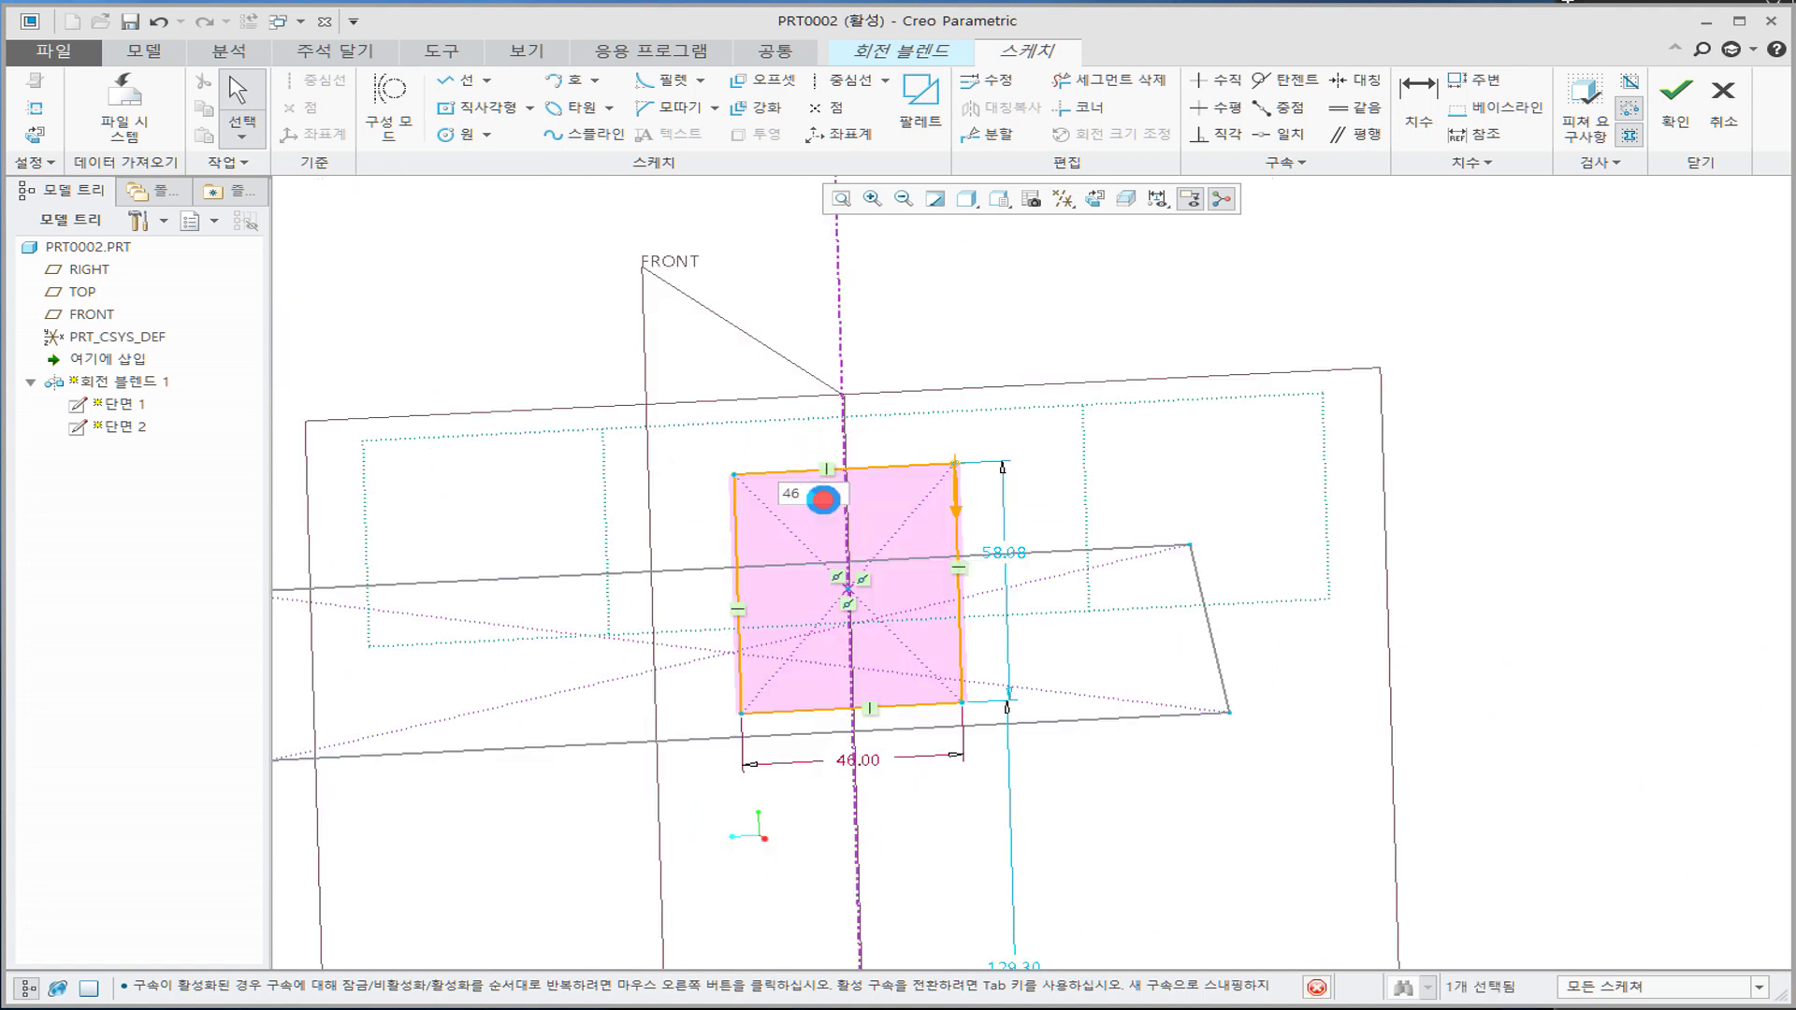
pyautogui.doubleClick(1213, 383)
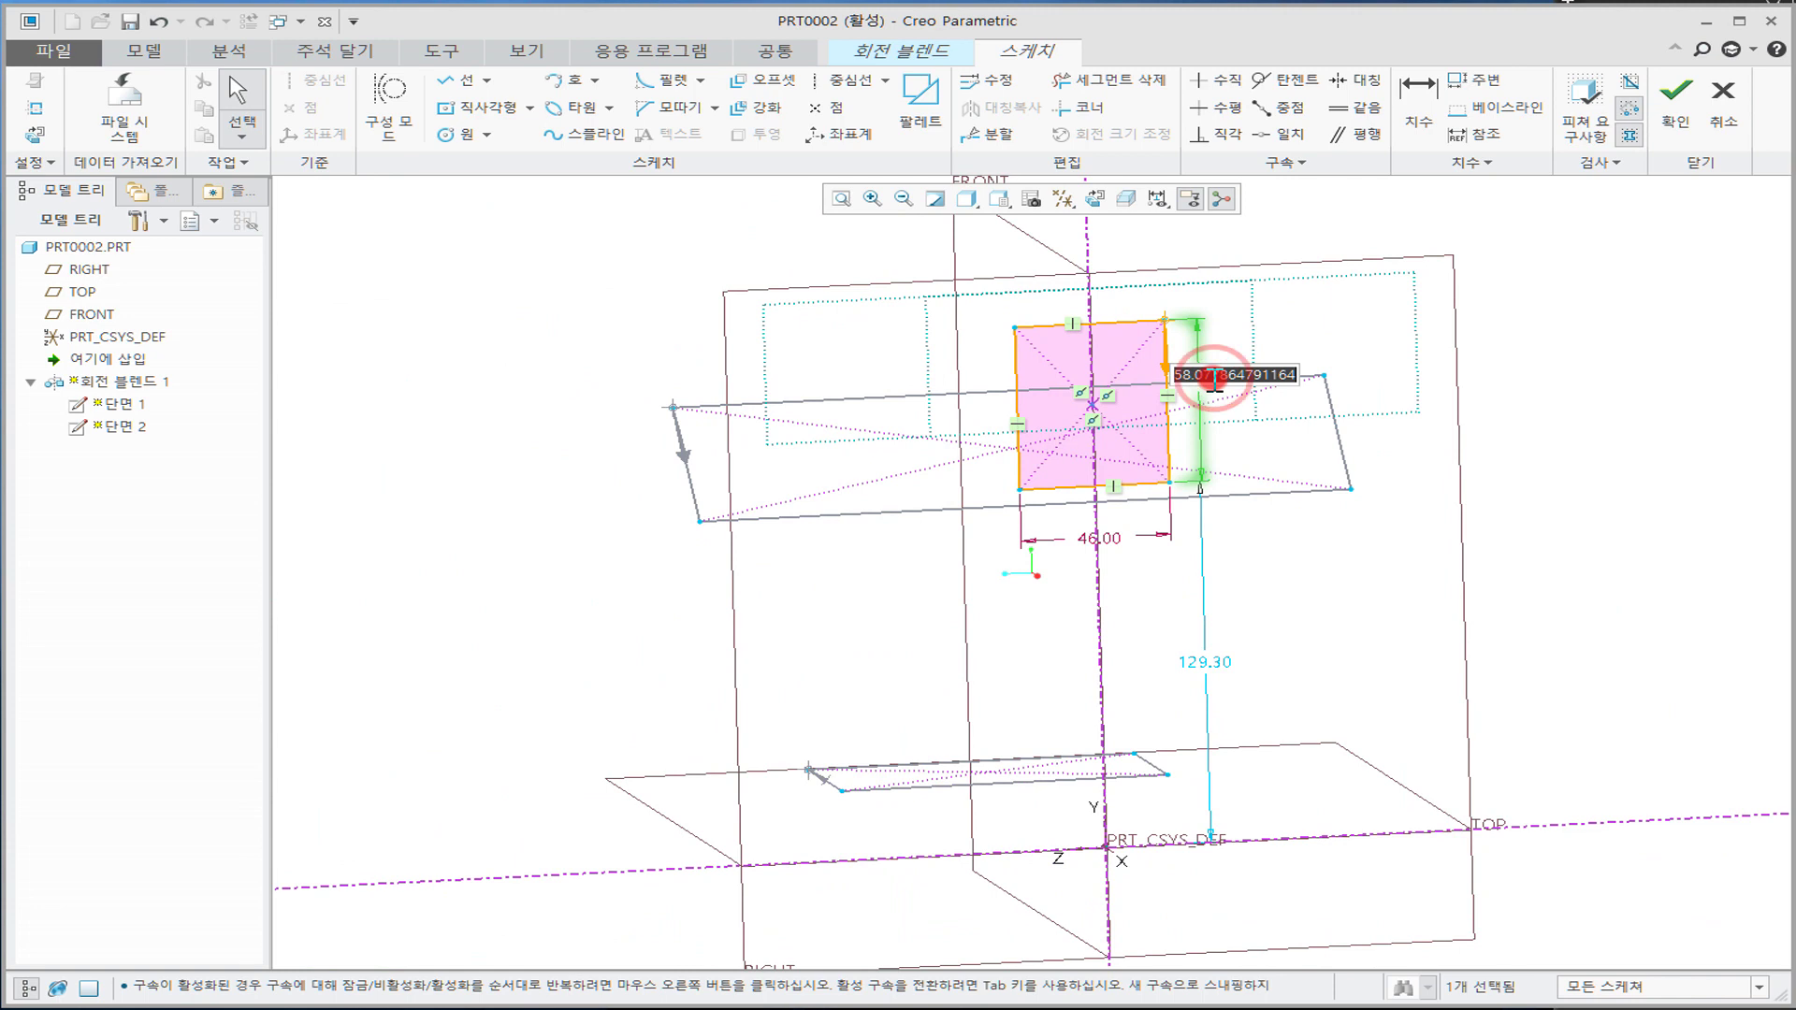
pyautogui.write('46')
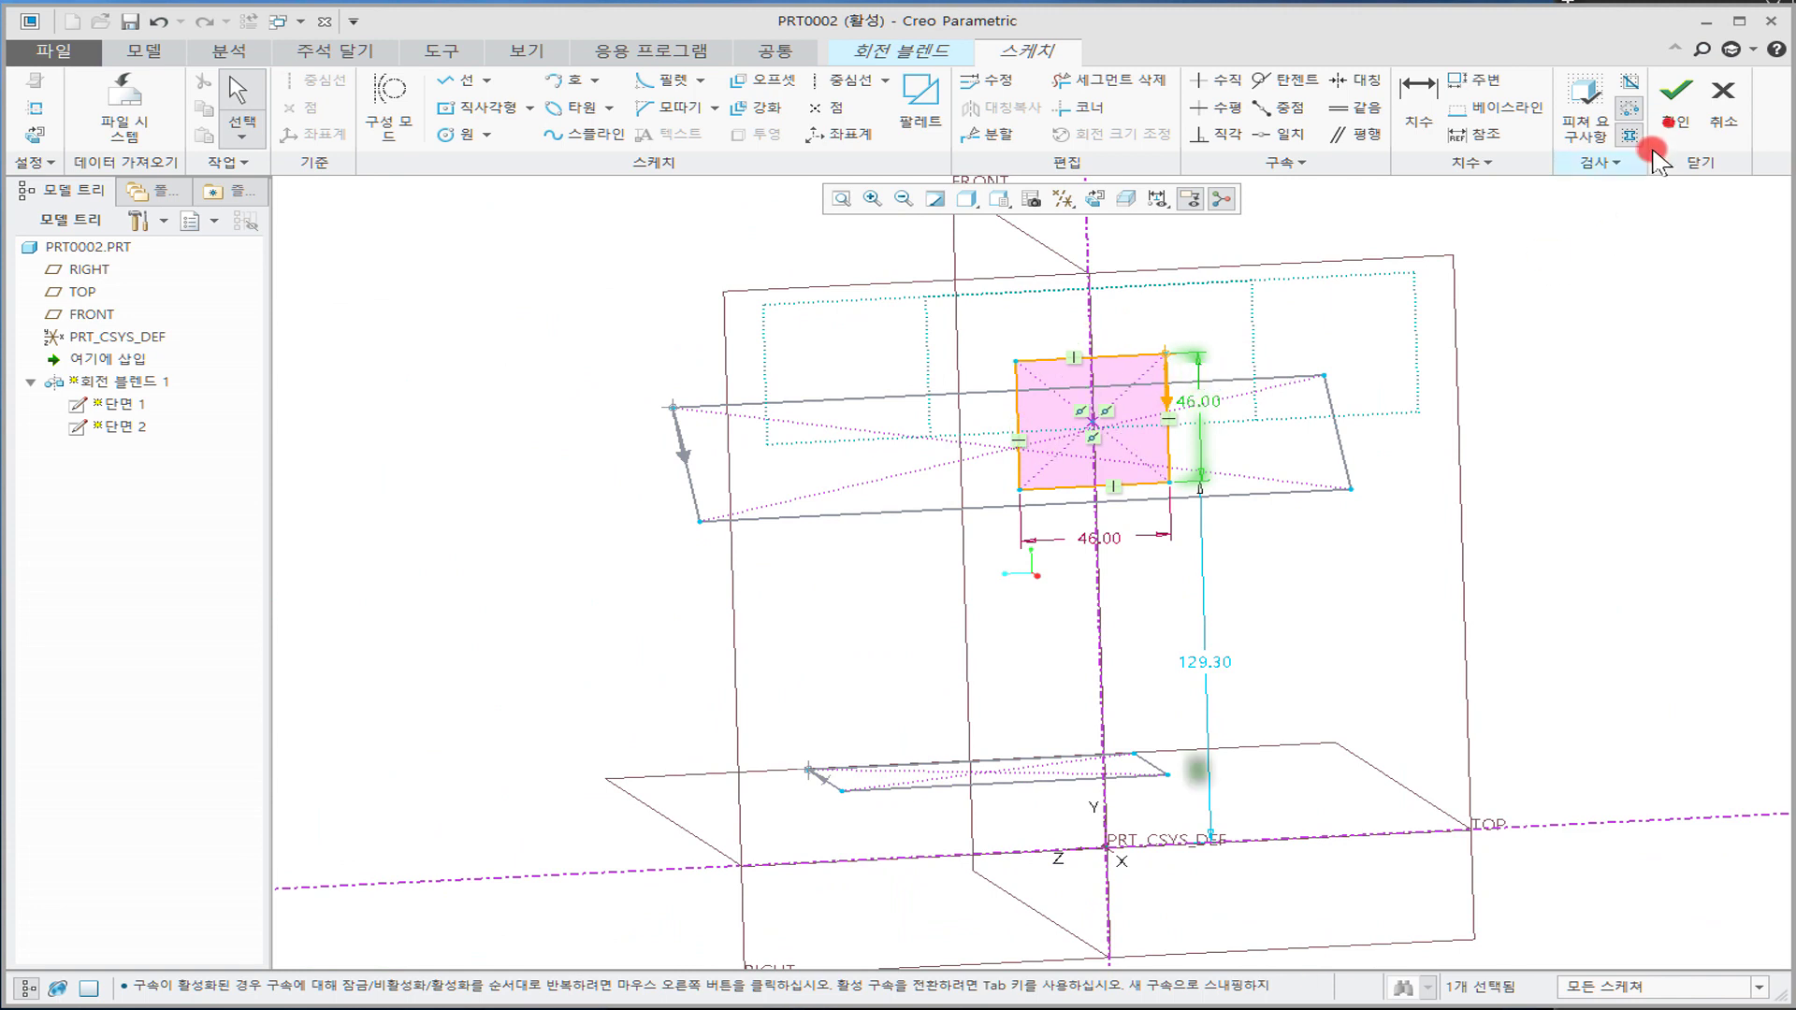
pyautogui.click(1675, 93)
# Step: Reopen the section 3 sketch, move its start point to the square's other upper corner and finish the sketch
pyautogui.moveTo(1035, 601); pyautogui.dragTo(1212, 614, button='middle')
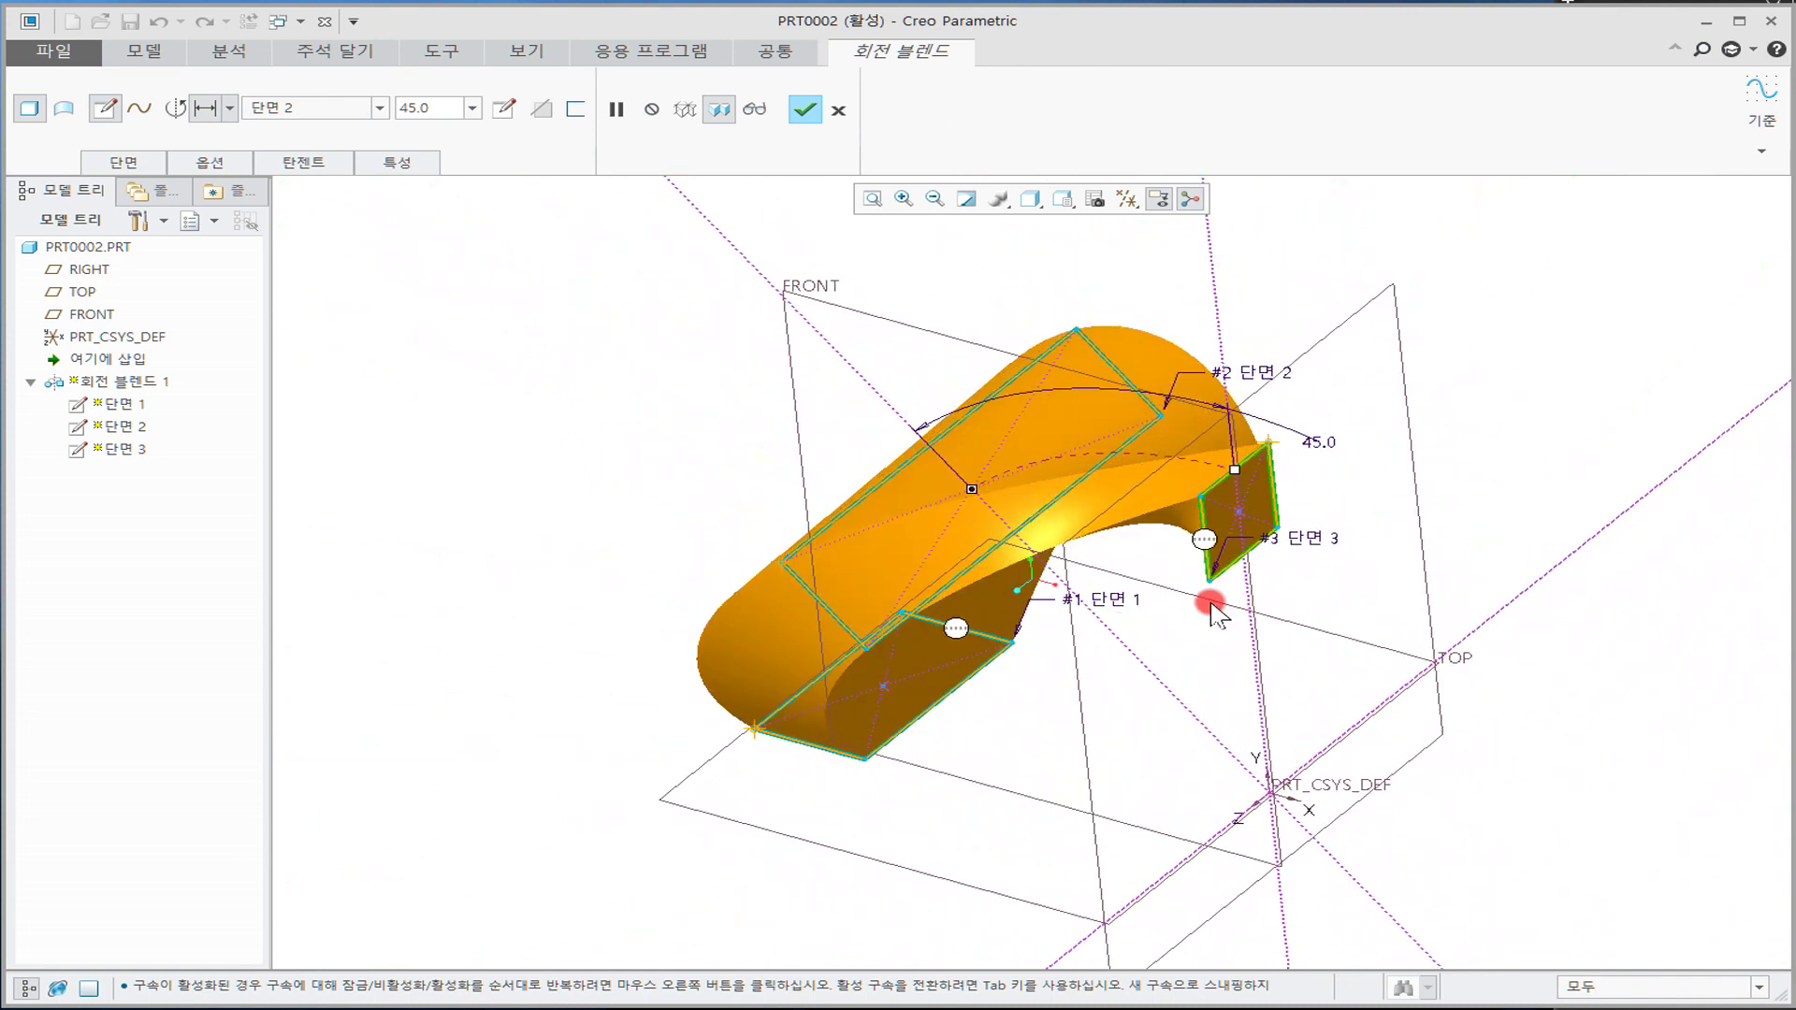
pyautogui.click(124, 162)
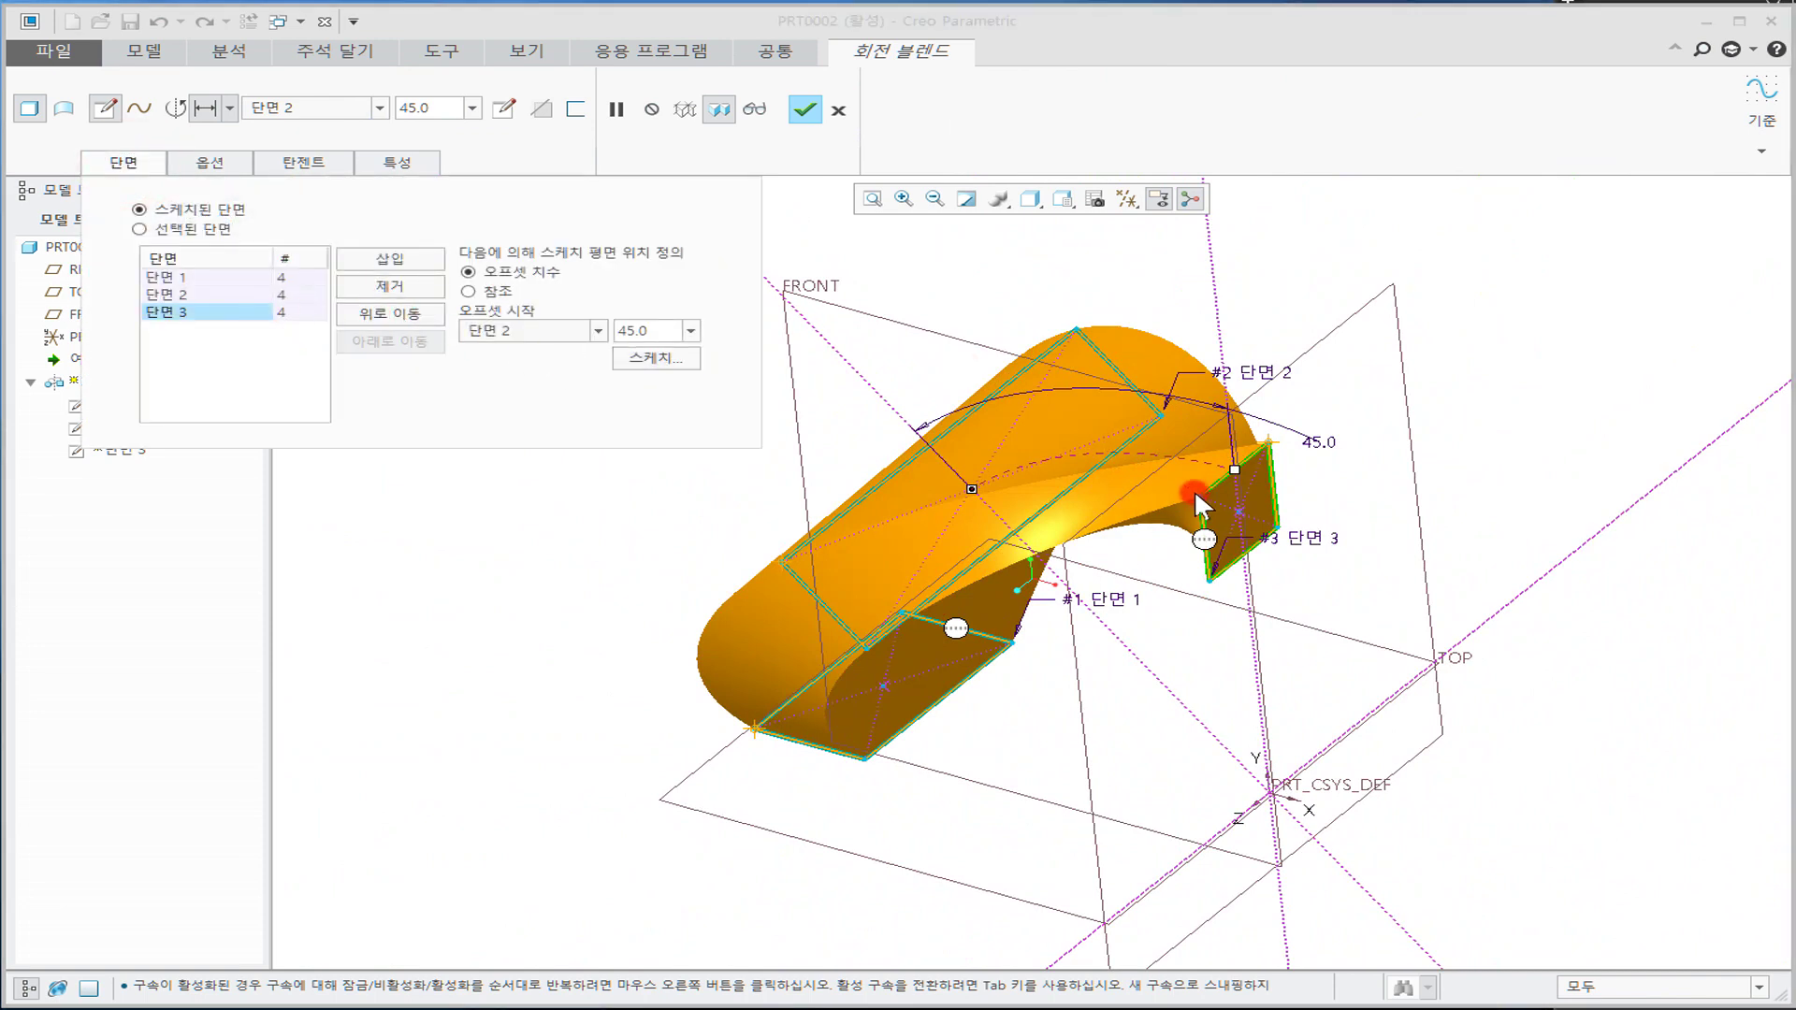
pyautogui.moveTo(1361, 505)
pyautogui.mouseDown(button='middle')
pyautogui.moveTo(1356, 474)
pyautogui.moveTo(1376, 485)
pyautogui.mouseUp(button='middle')
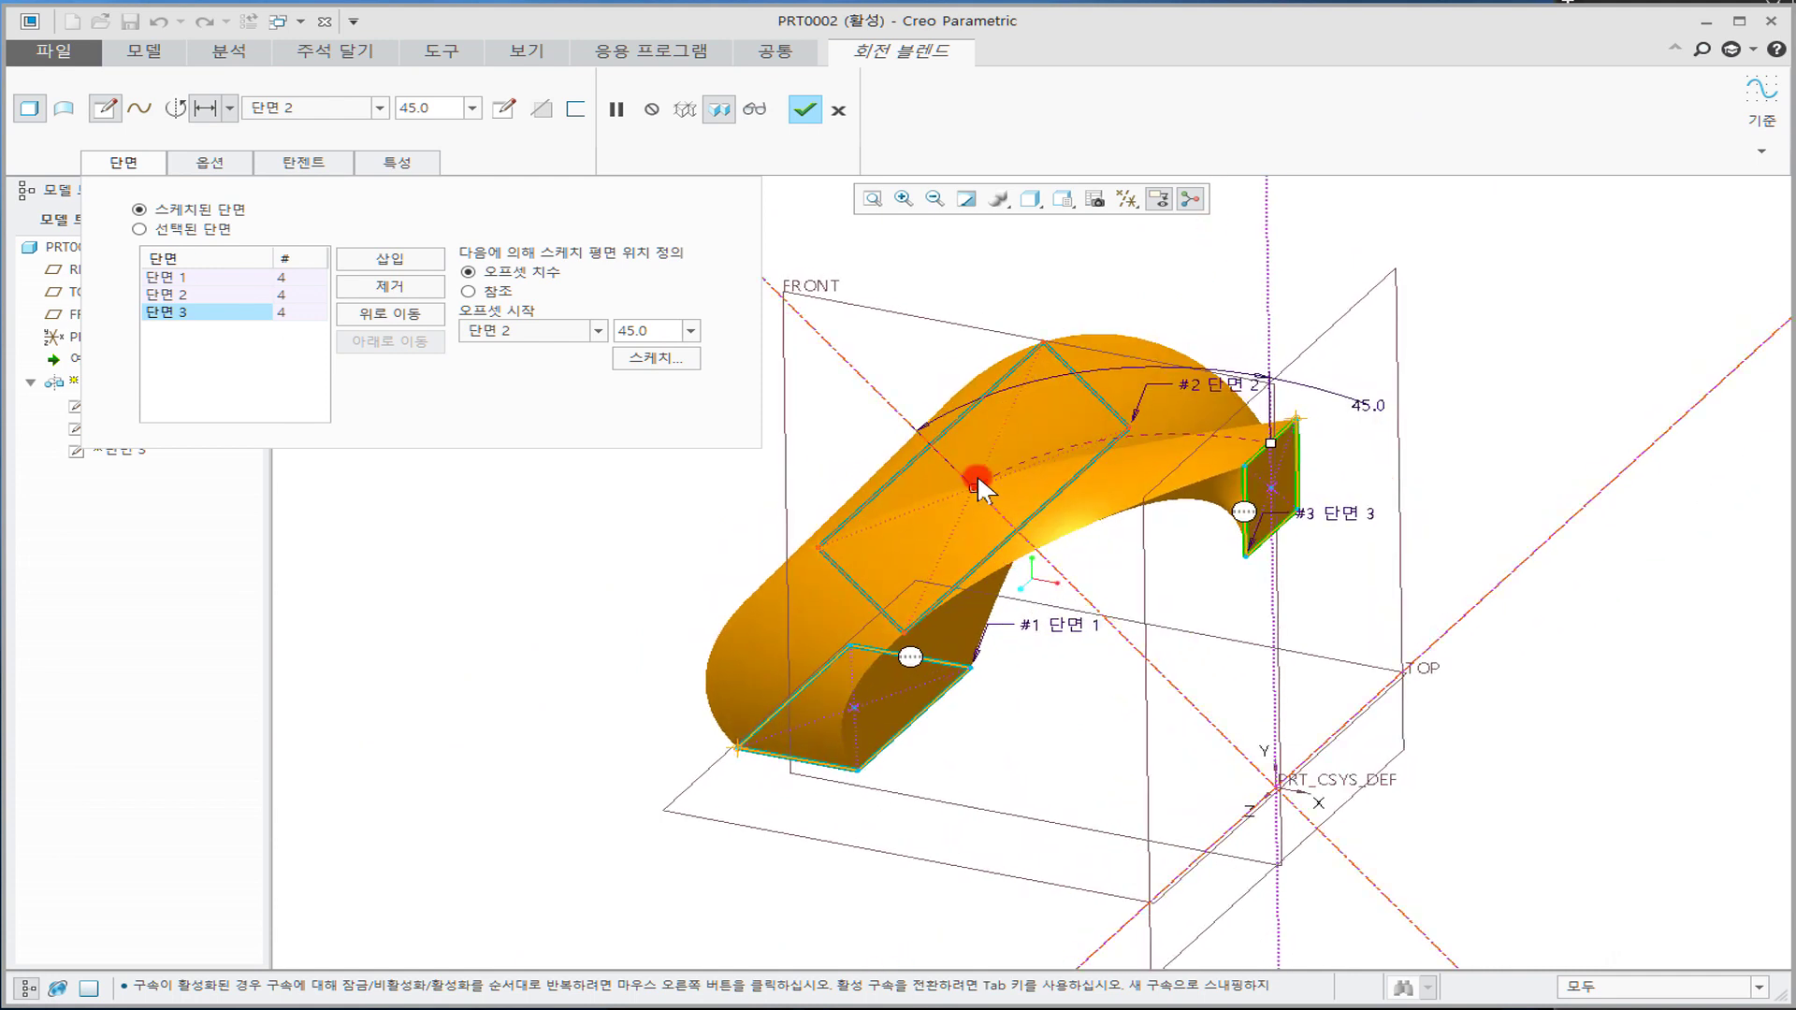
pyautogui.click(664, 357)
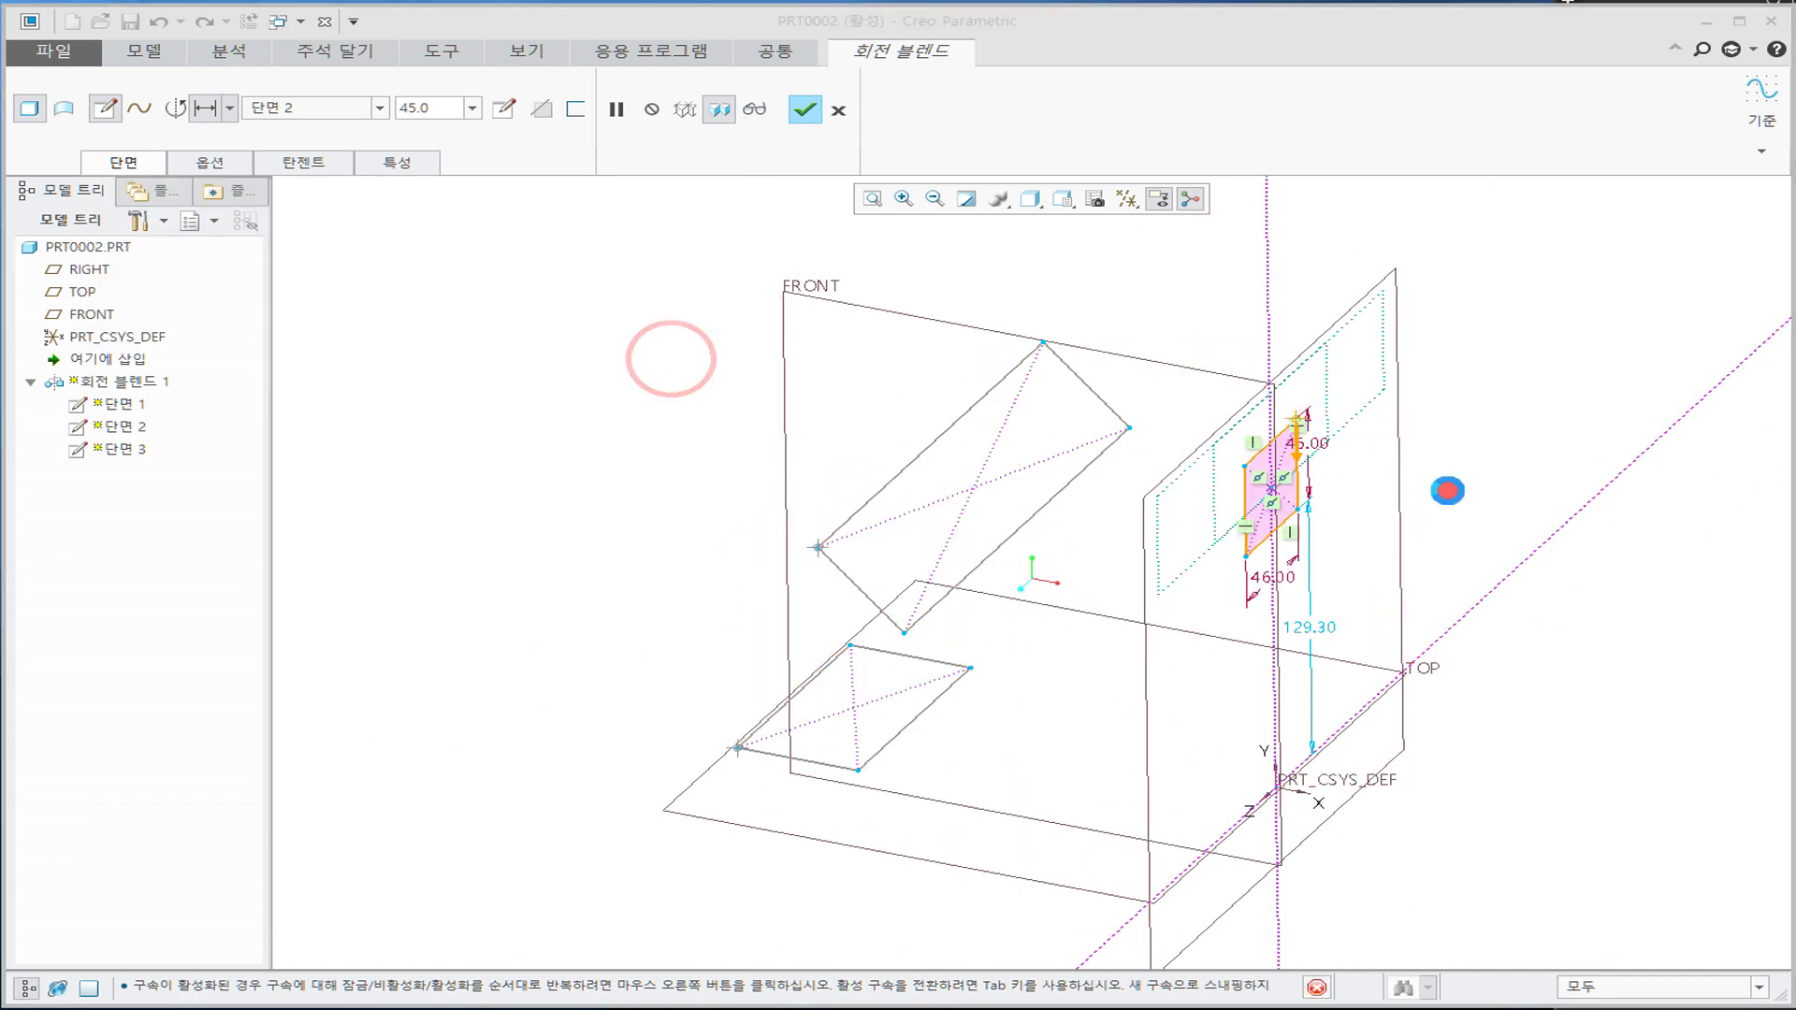
pyautogui.click(1246, 472)
pyautogui.rightClick(1248, 473)
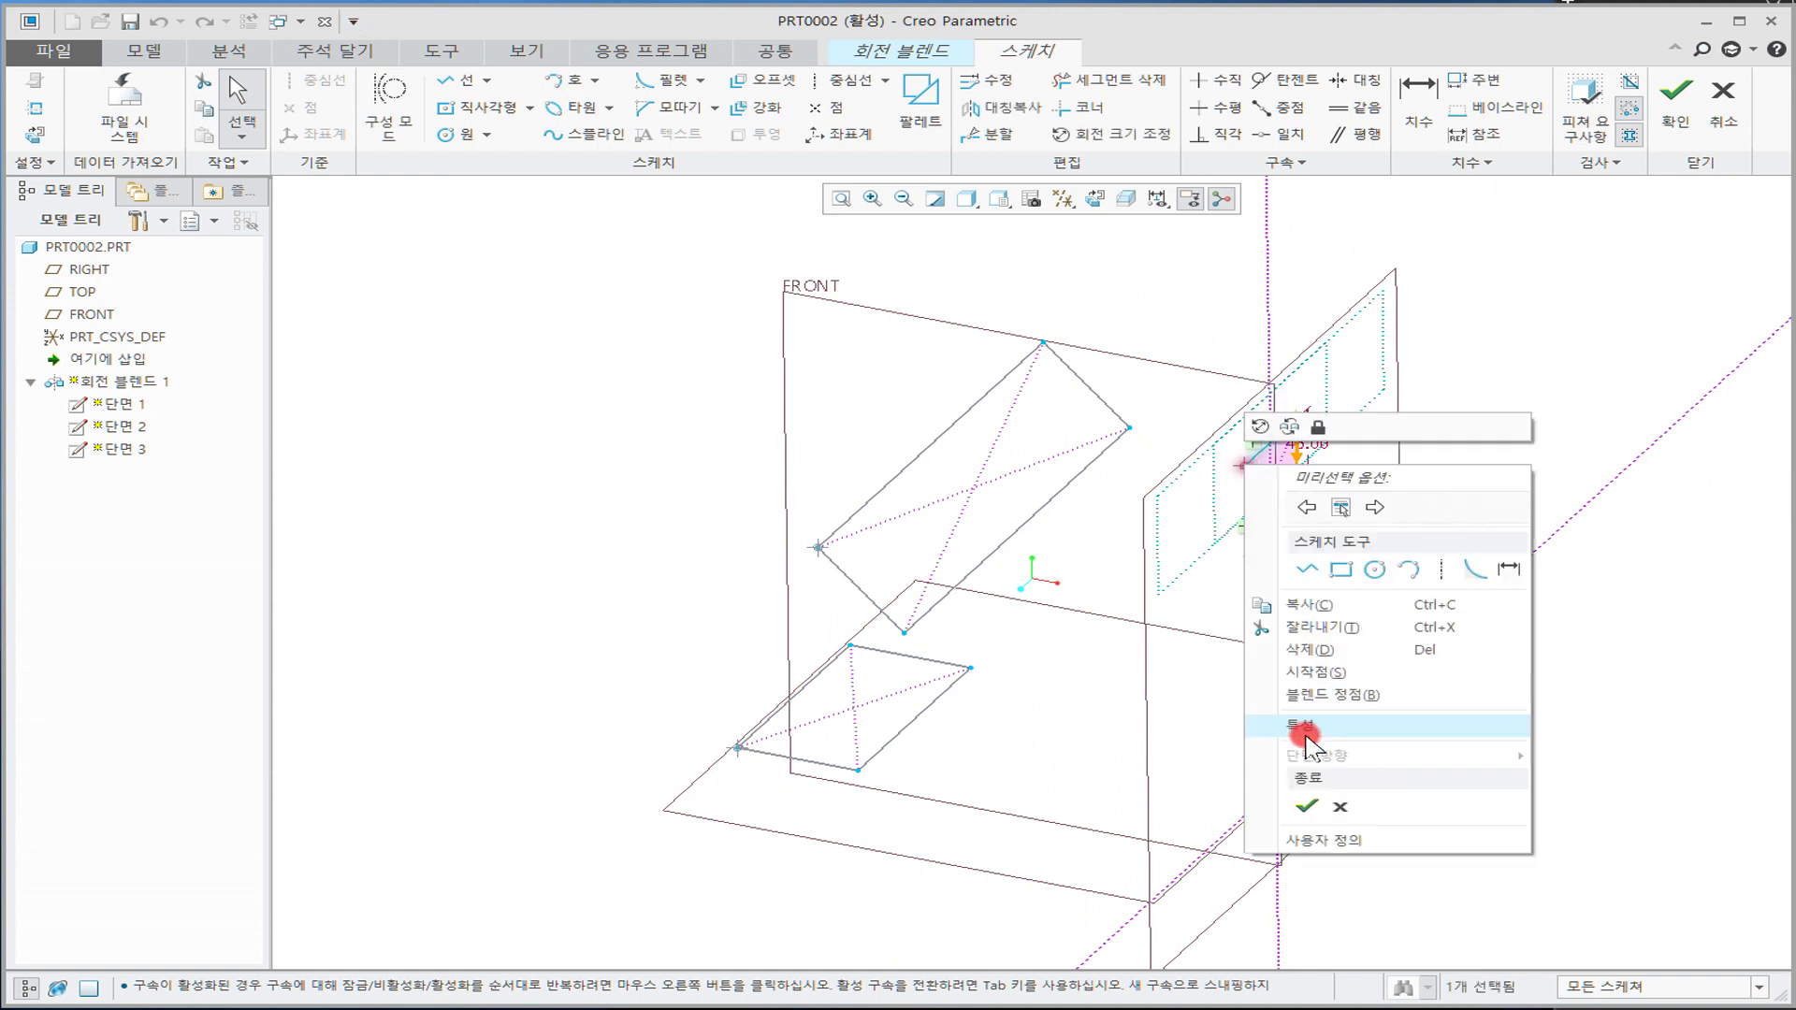
pyautogui.click(1311, 672)
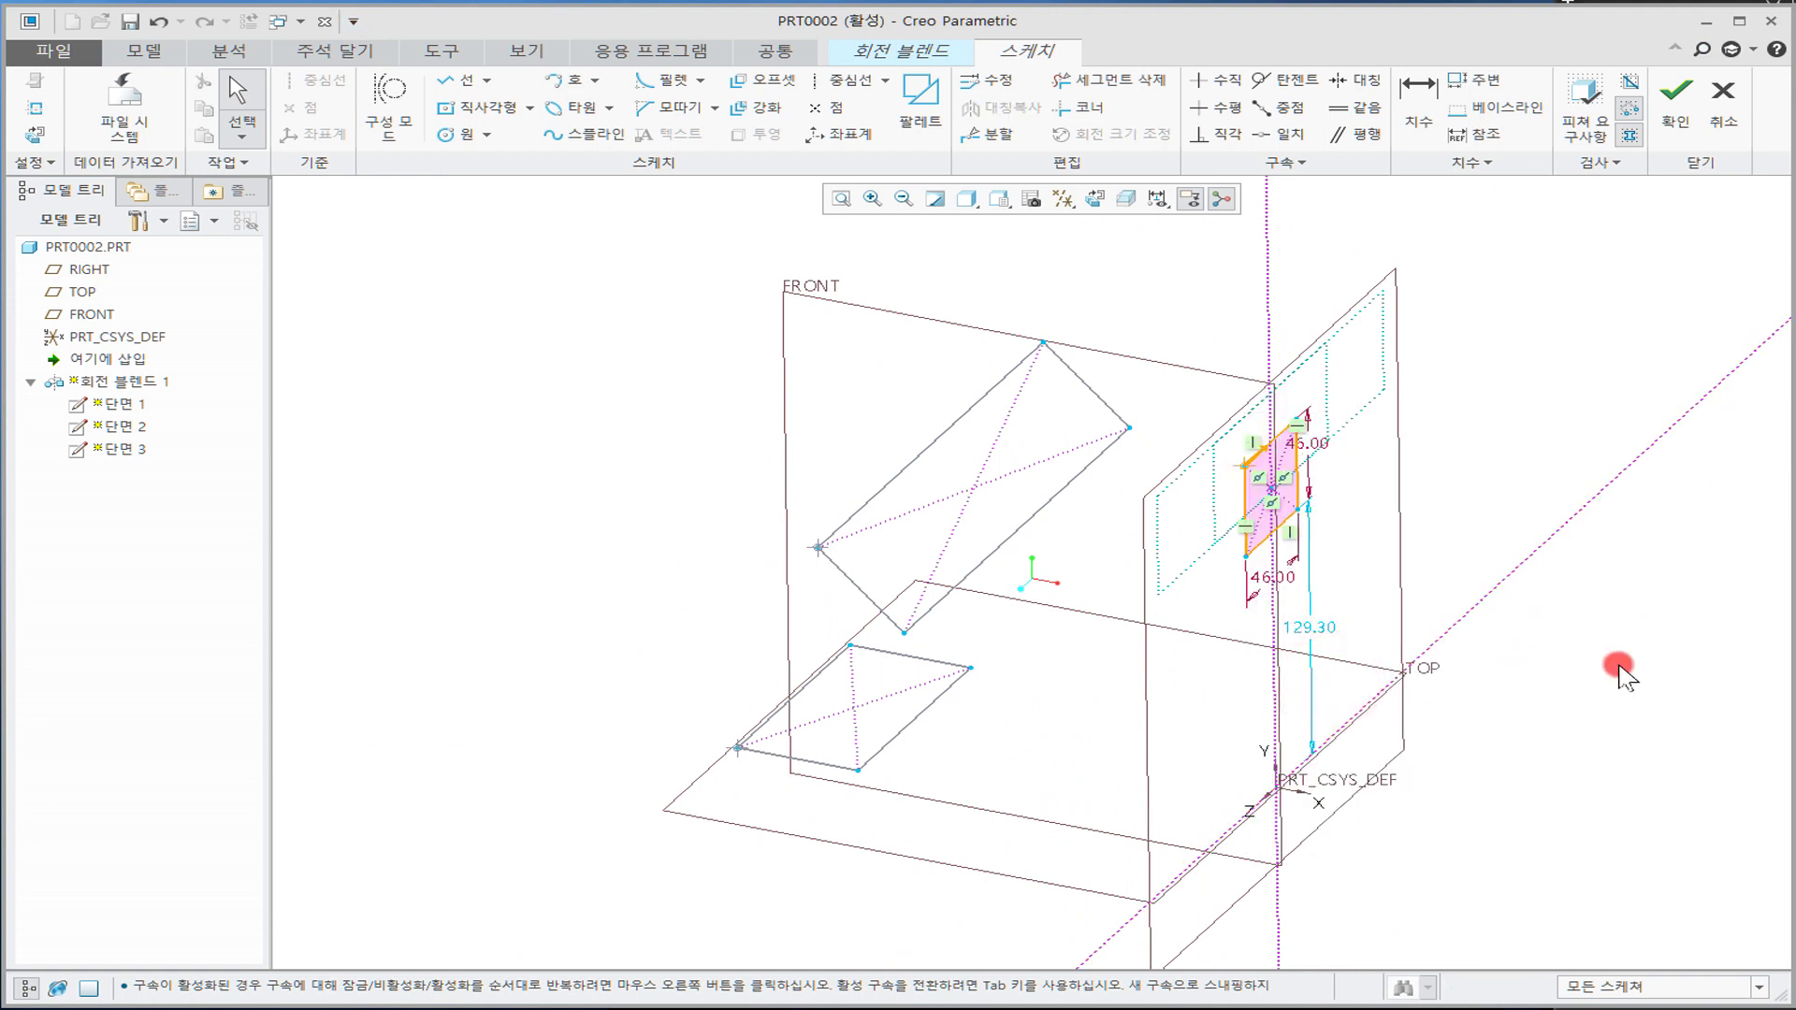
pyautogui.click(1675, 98)
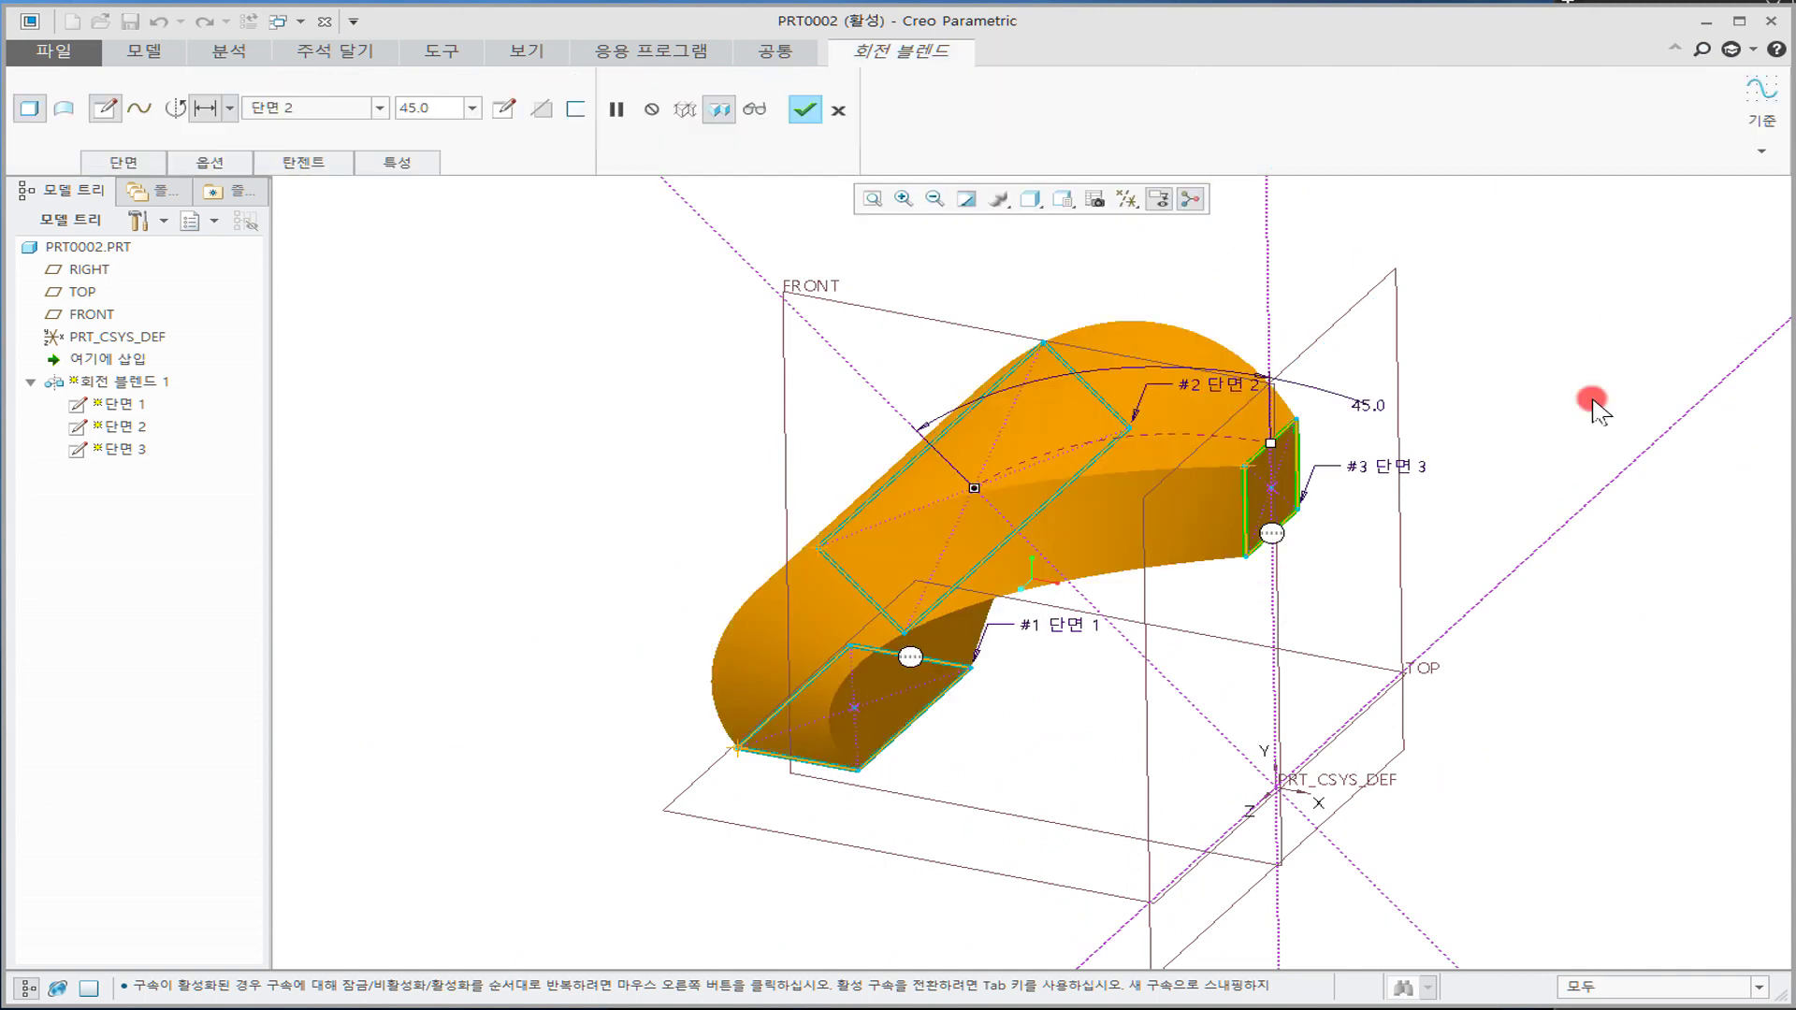
# Step: Accept the rotational blend and hide all datum features in the default view
pyautogui.moveTo(1455, 510); pyautogui.dragTo(1375, 467, button='middle')
pyautogui.click(804, 109)
pyautogui.click(1496, 400)
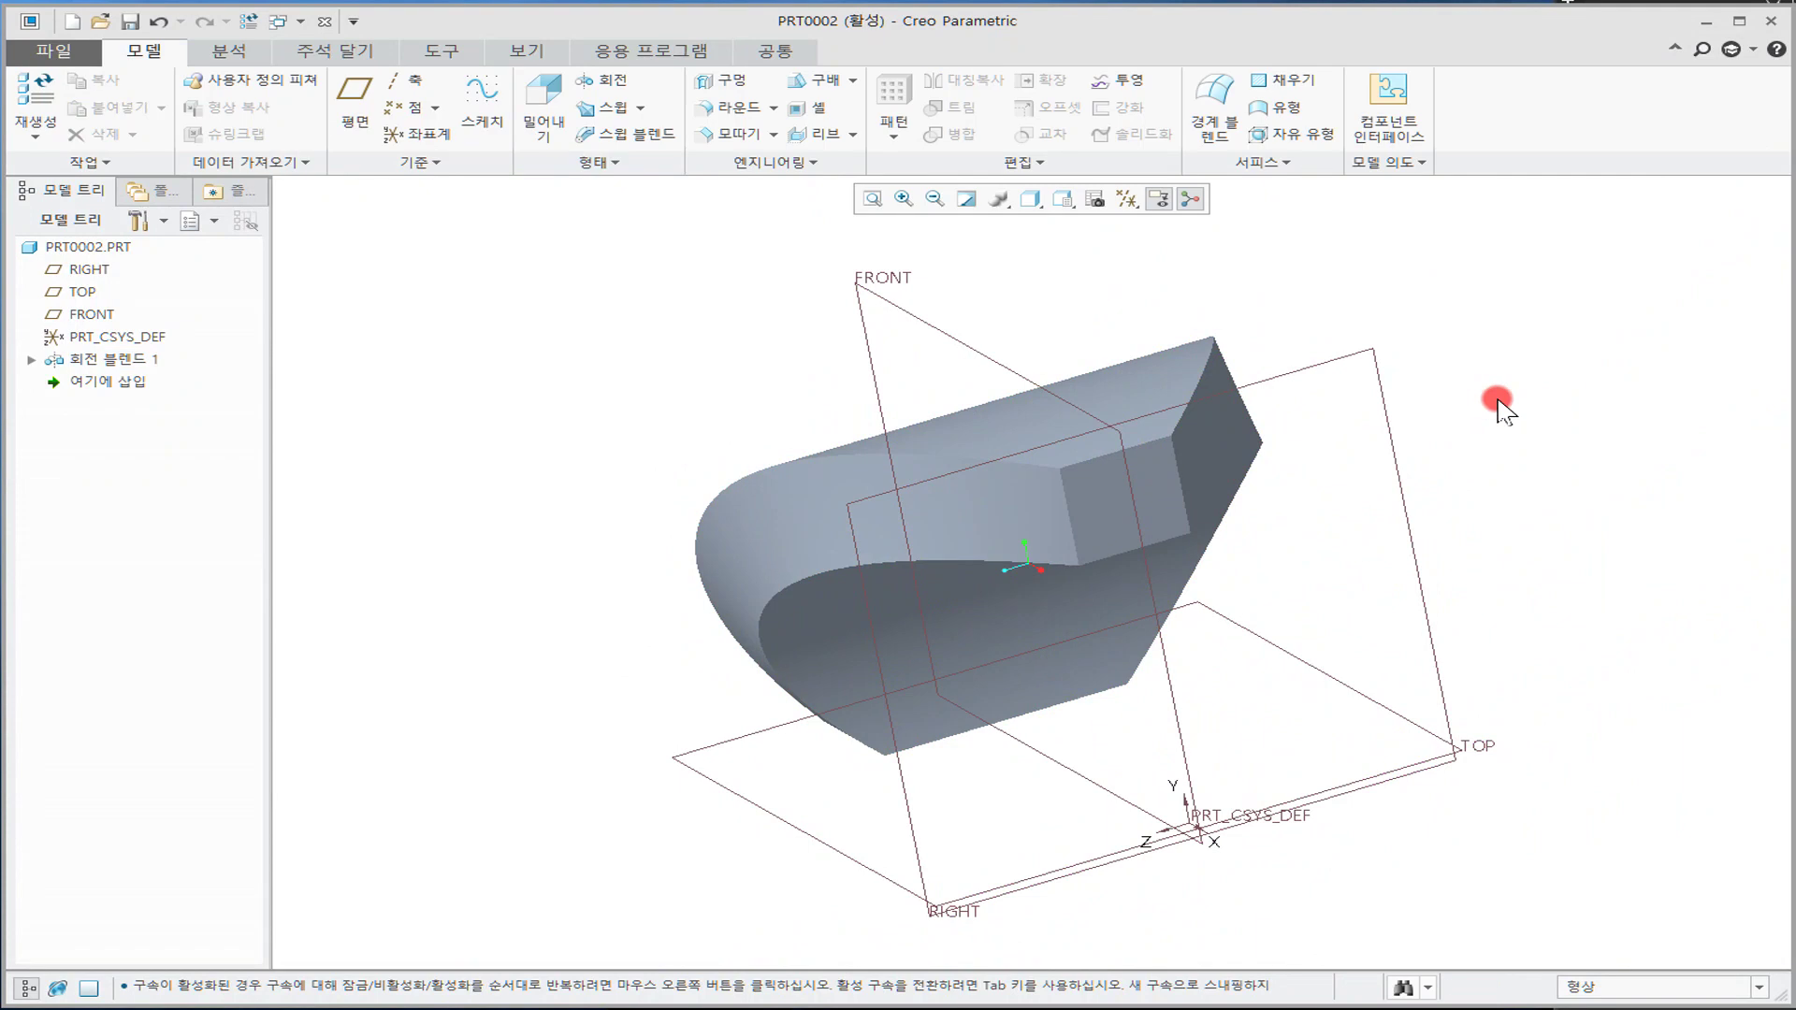
pyautogui.hotkey('ctrl', 'd')
pyautogui.click(1127, 198)
pyautogui.click(1128, 223)
pyautogui.click(1414, 409)
pyautogui.moveTo(1083, 430); pyautogui.dragTo(1004, 356, button='middle')
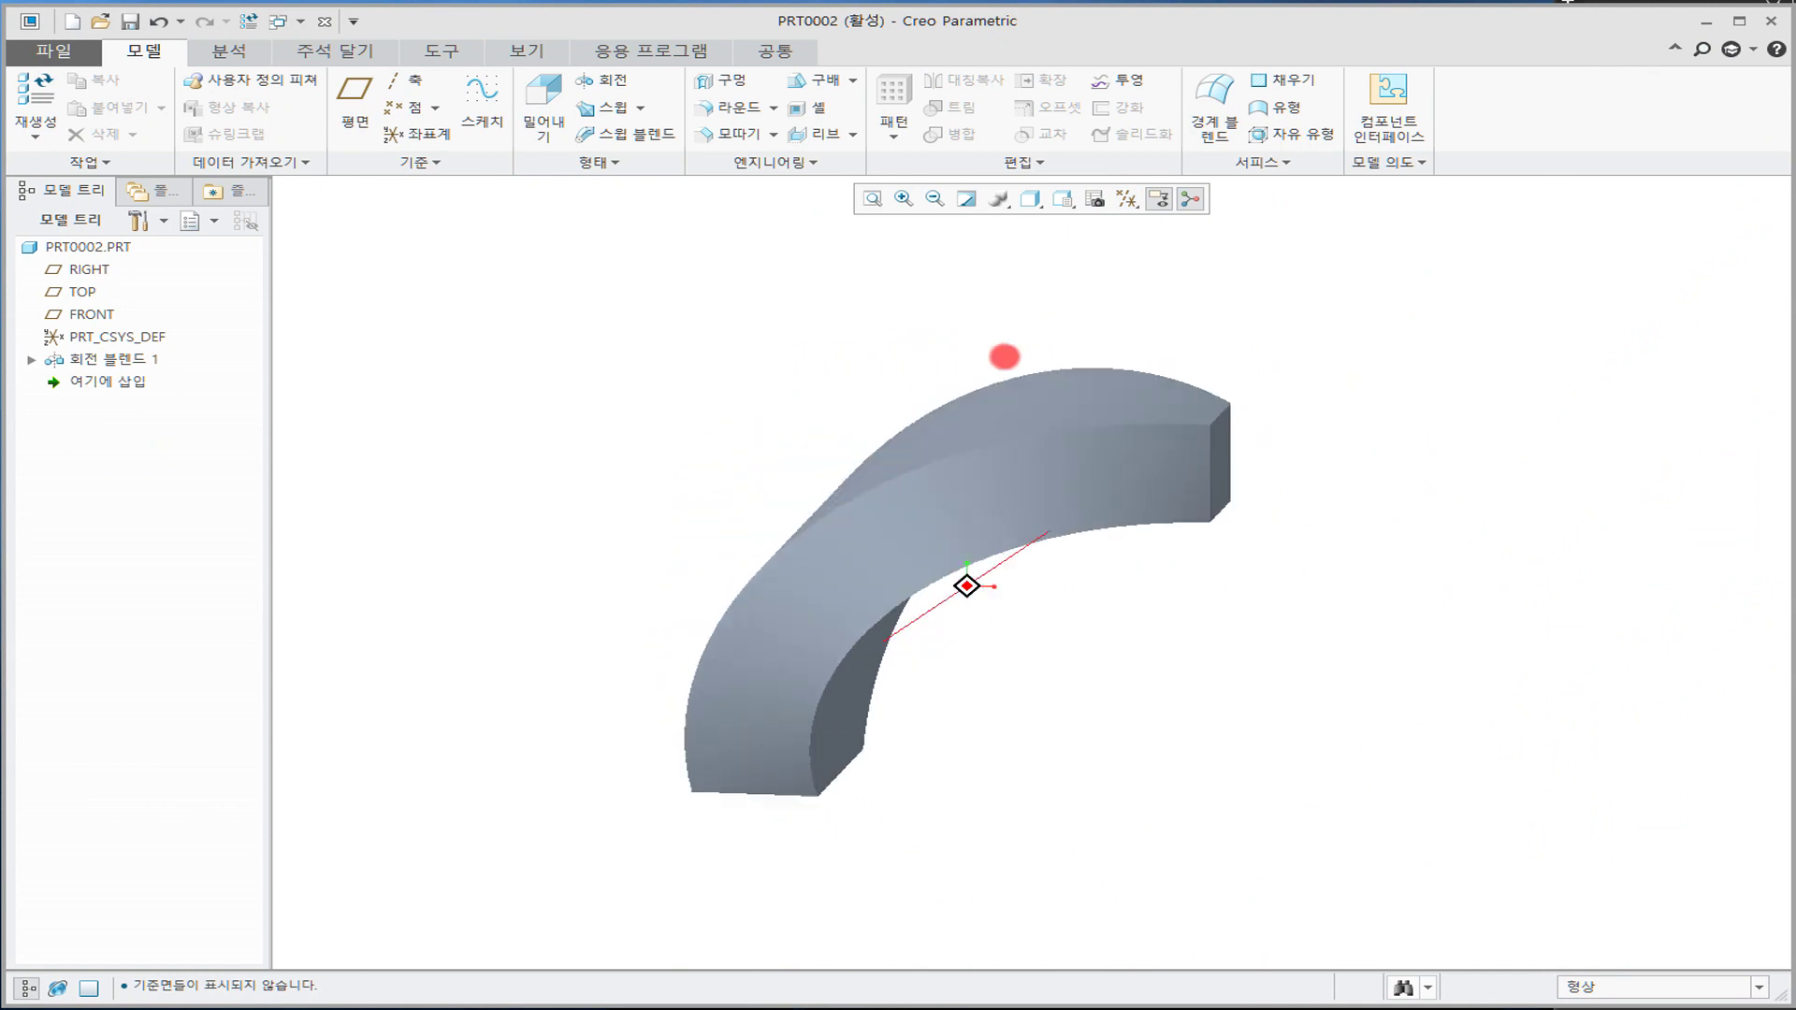
# Step: Apply the green appearance to the whole part and view the blend from several sides
pyautogui.click(547, 59)
pyautogui.click(224, 140)
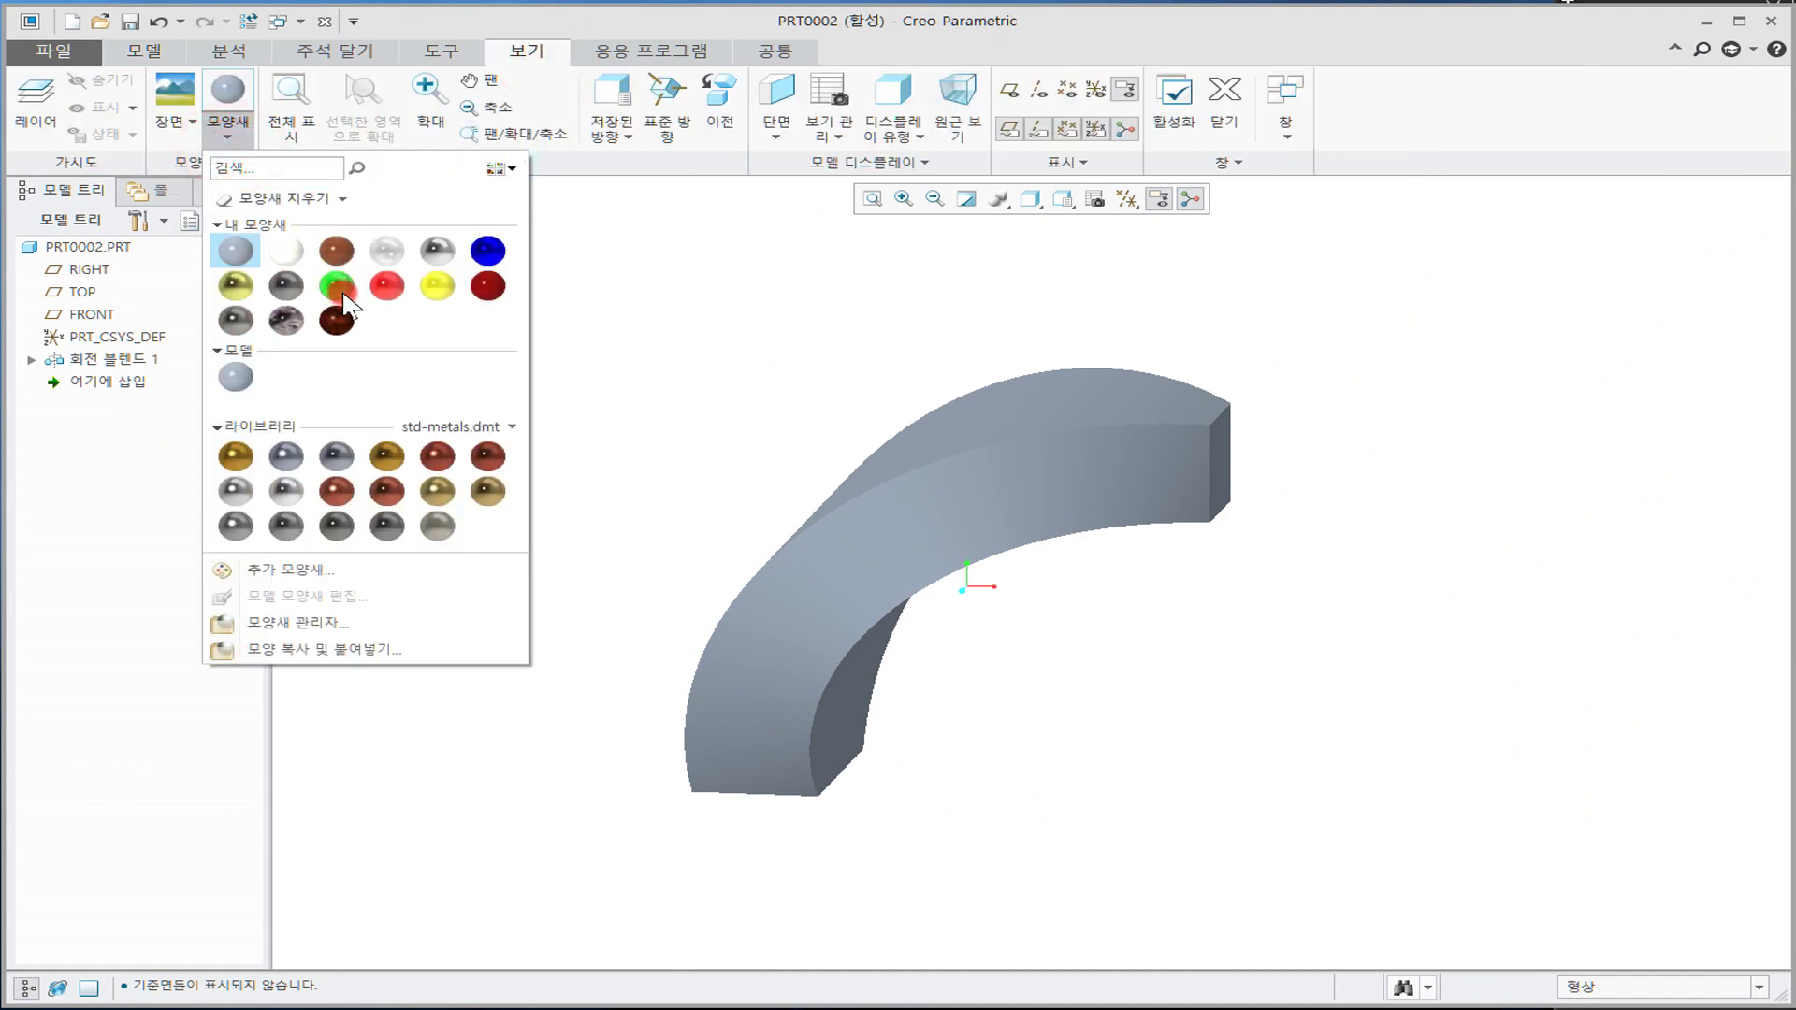
pyautogui.click(337, 285)
pyautogui.click(89, 246)
pyautogui.middleClick(601, 277)
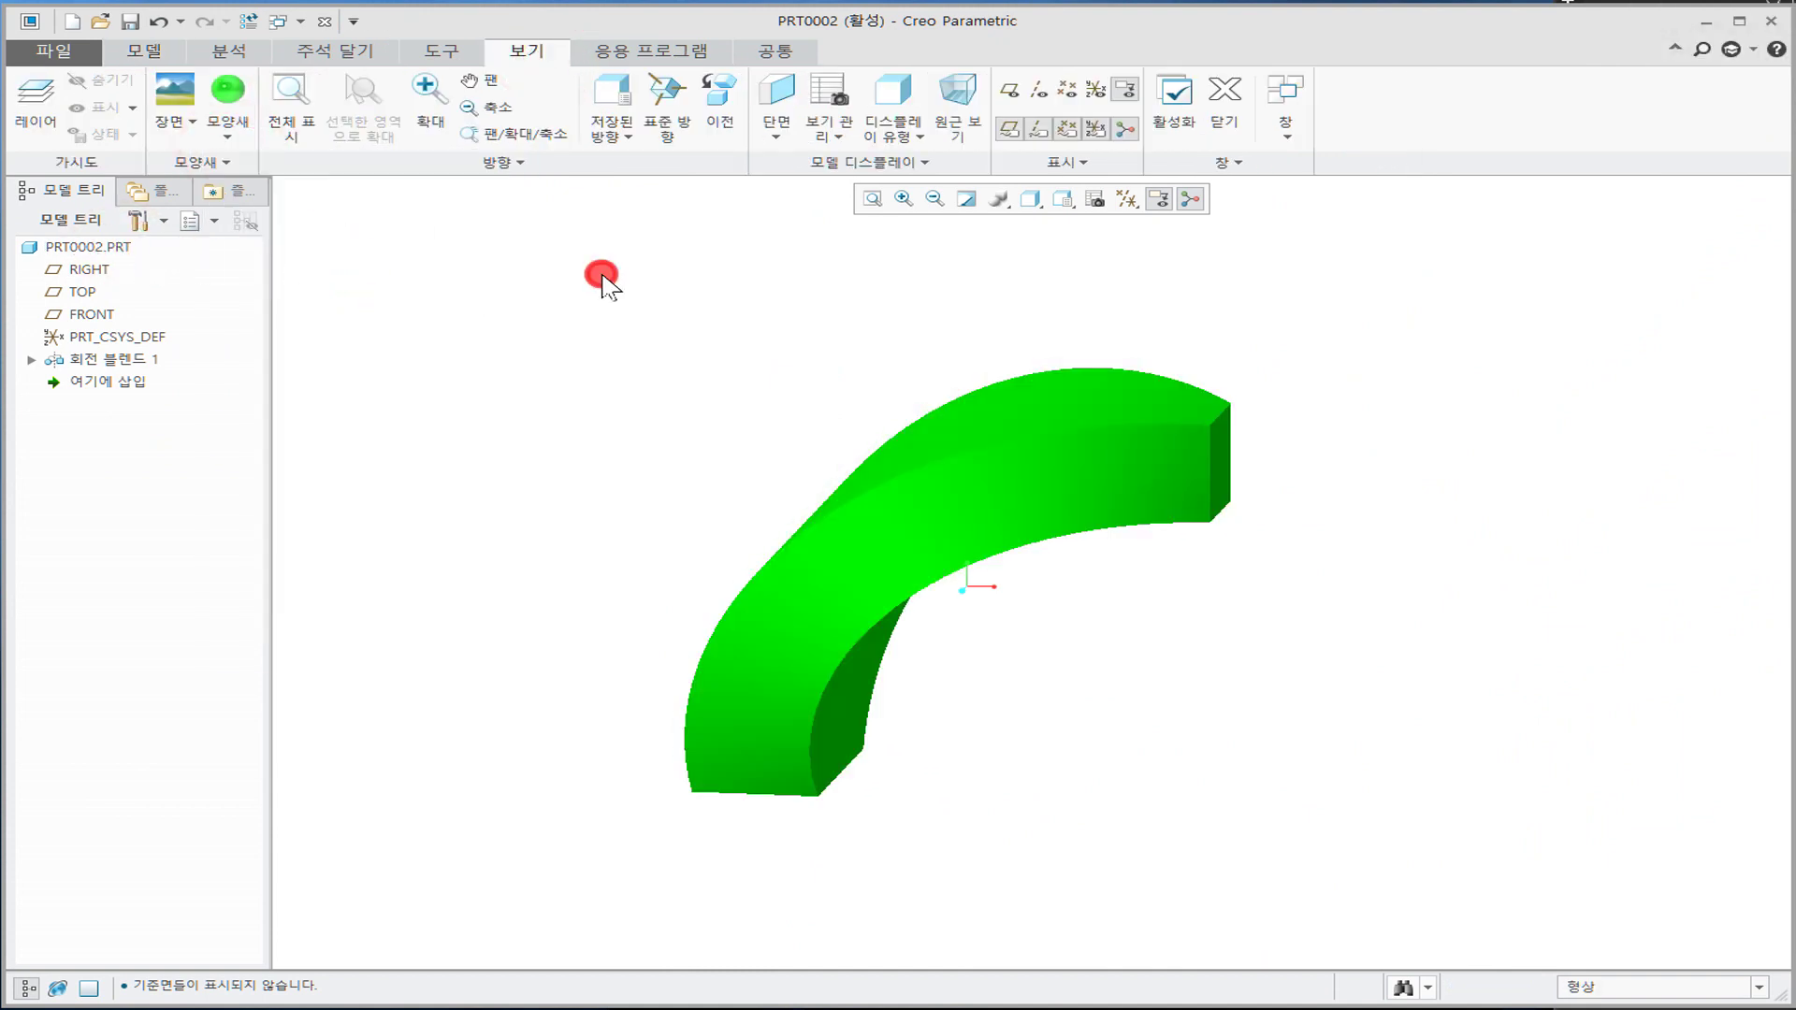
pyautogui.moveTo(854, 336); pyautogui.dragTo(885, 312, button='middle')
pyautogui.moveTo(1197, 362); pyautogui.dragTo(683, 348, button='middle')
pyautogui.click(682, 343)
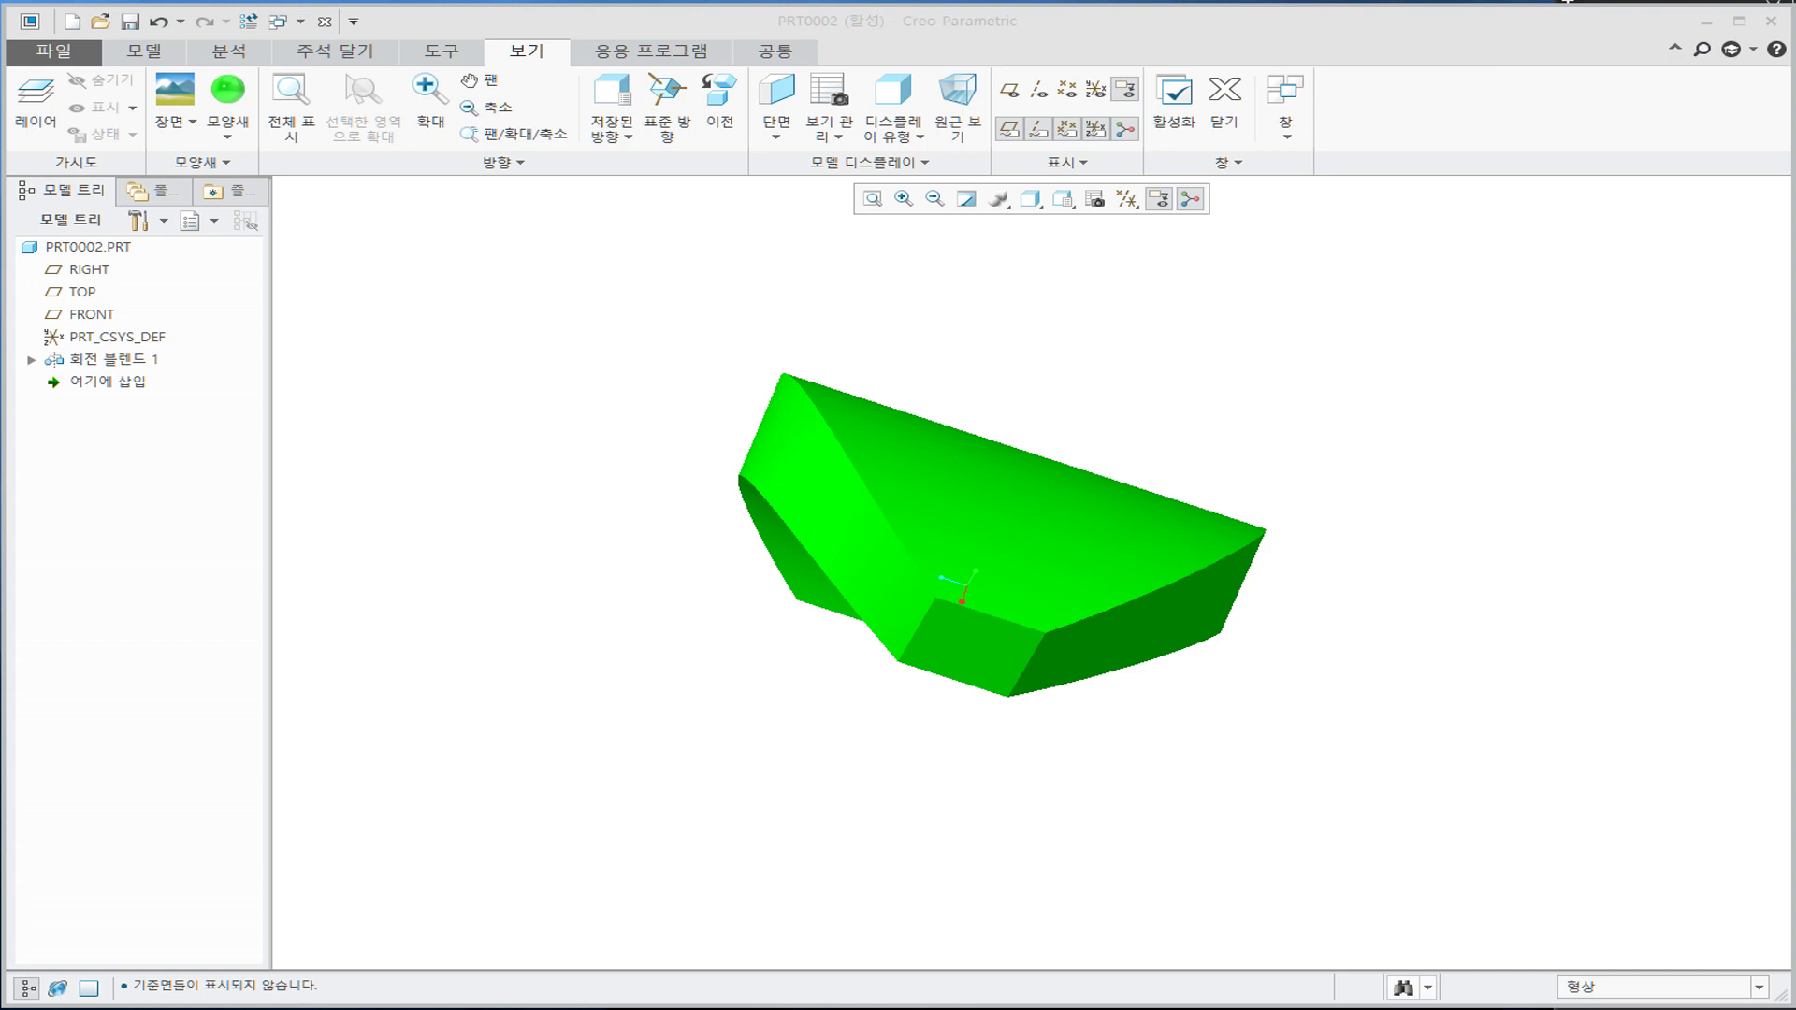
# Step: Close the PRT0002 window and create a new part from the default template
pyautogui.moveTo(0, 122); pyautogui.dragTo(0, 102)
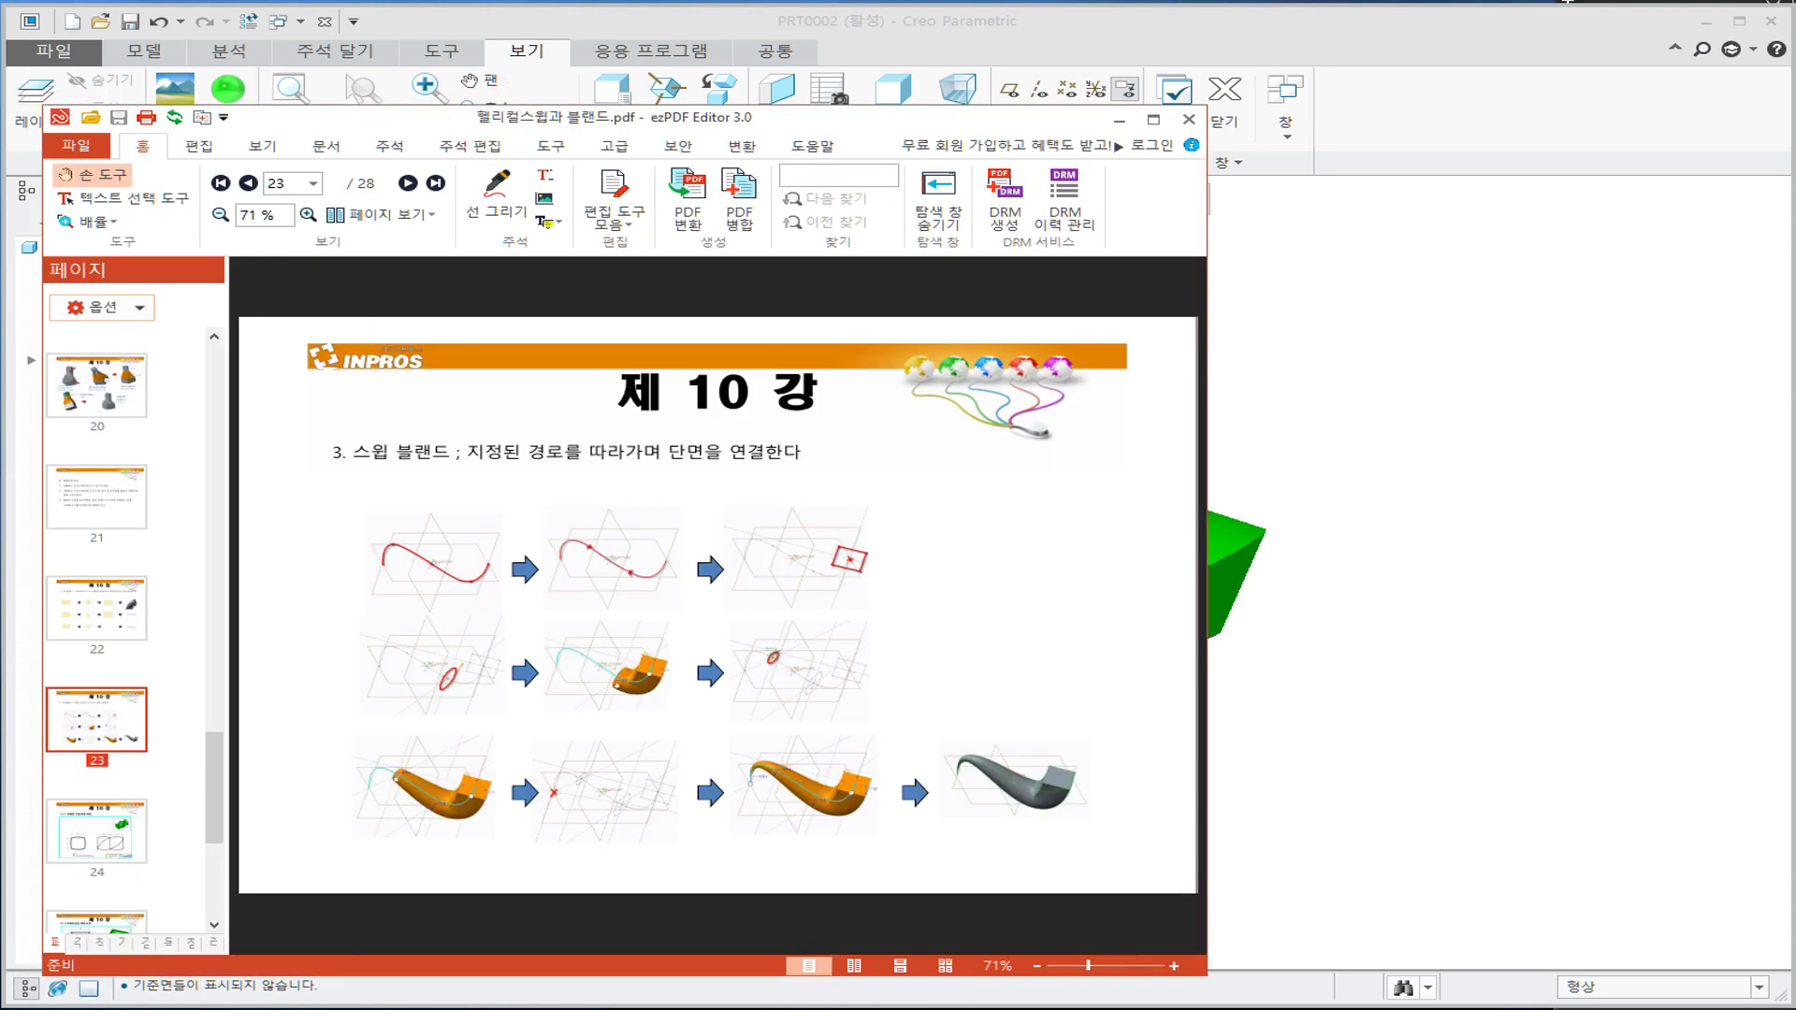
pyautogui.click(519, 260)
pyautogui.click(323, 28)
pyautogui.click(42, 103)
pyautogui.click(413, 732)
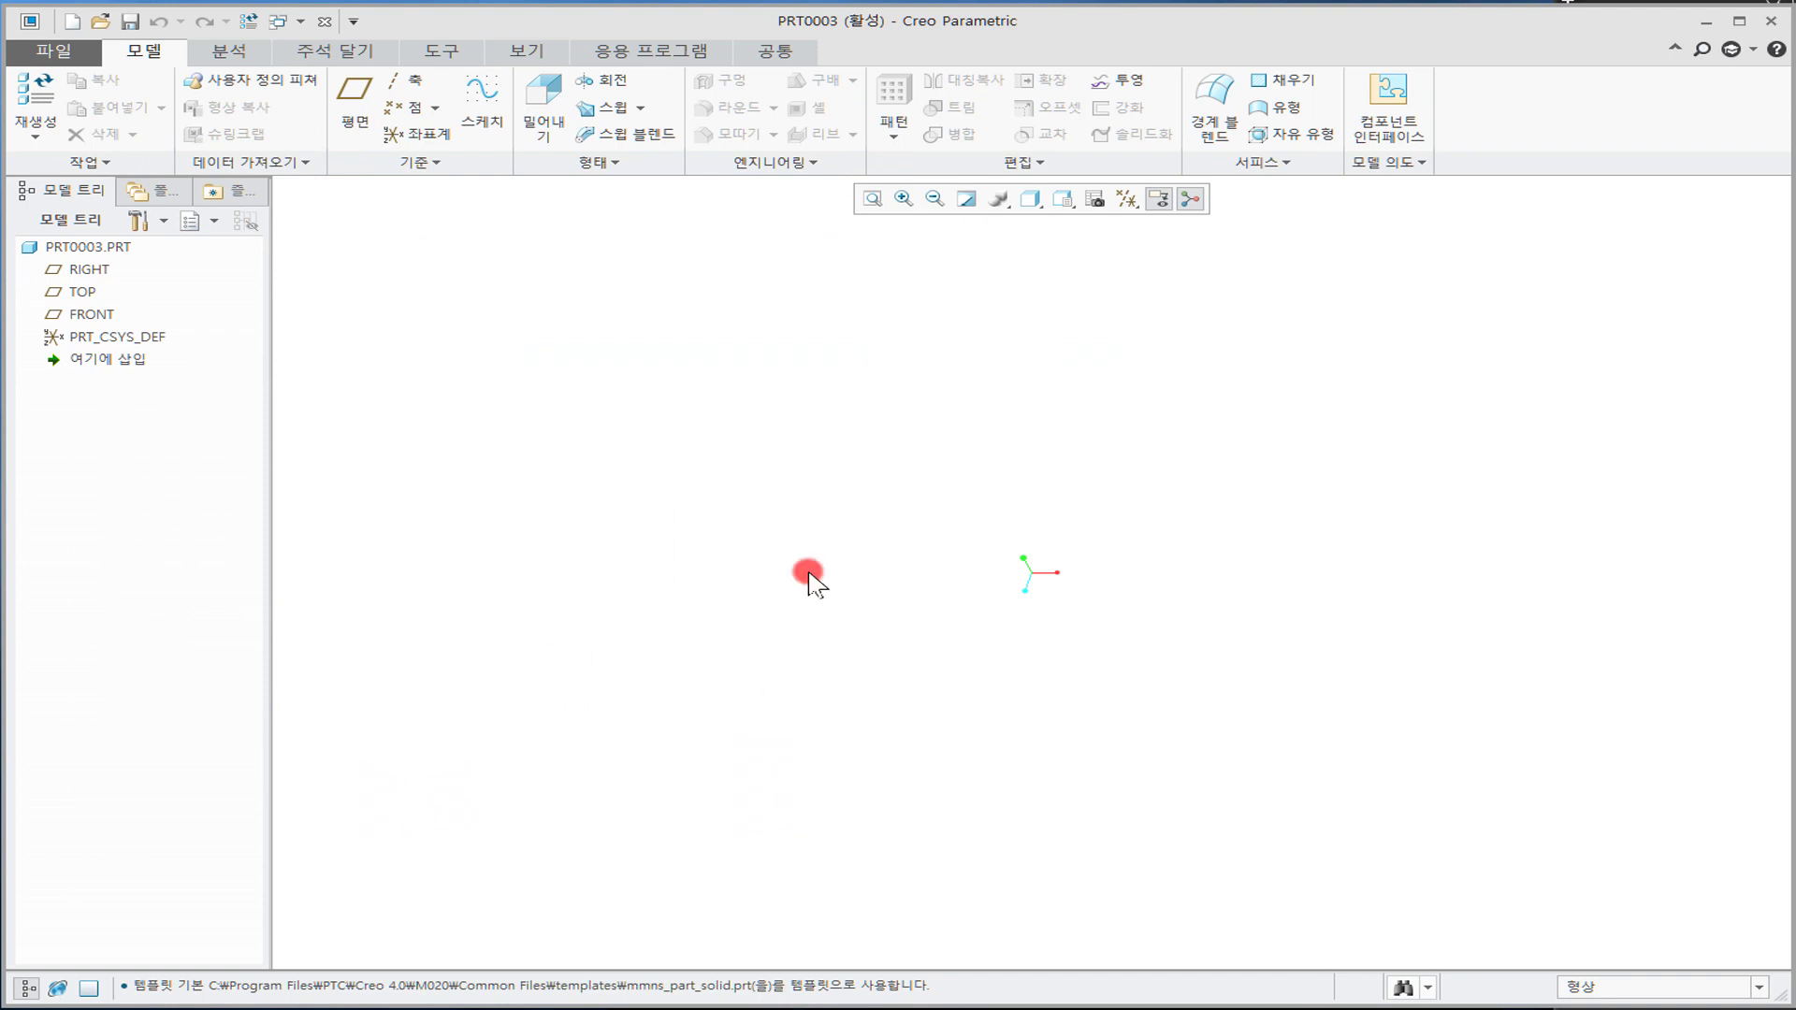
# Step: Show all datum features and start a sketch on the FRONT plane, oriented to the sketch plane
pyautogui.click(1127, 199)
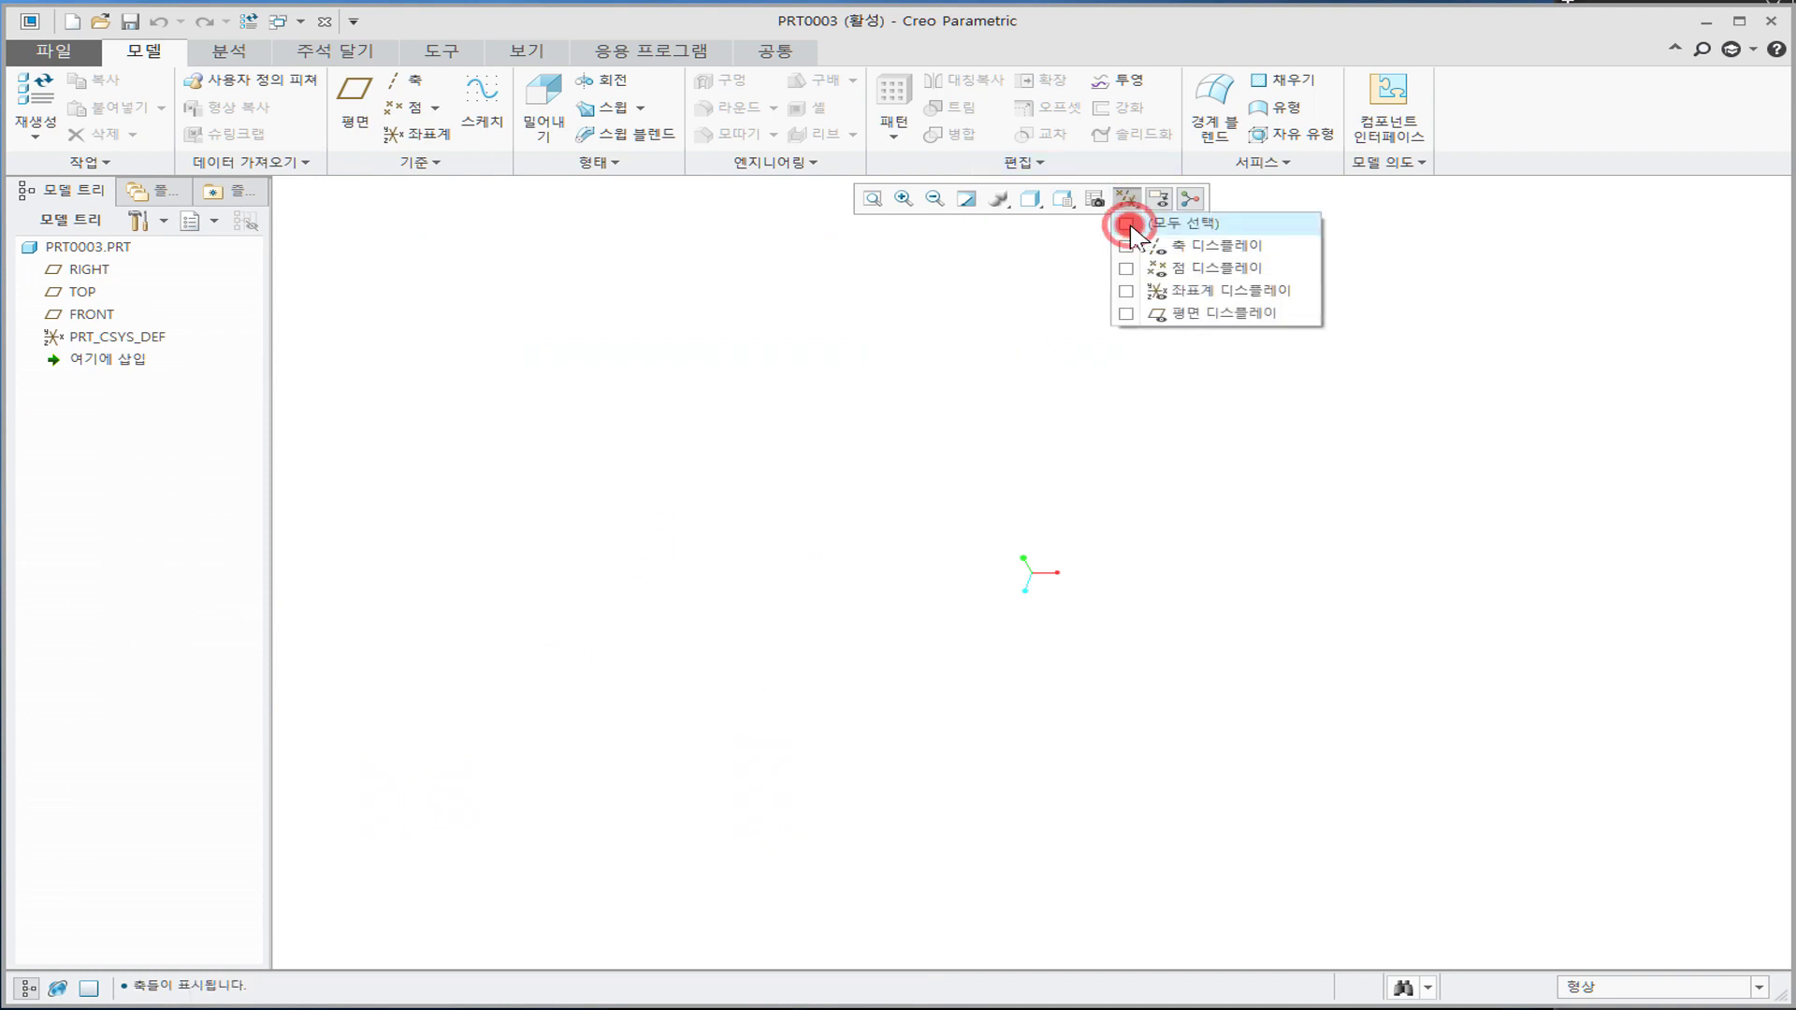
pyautogui.click(1127, 223)
pyautogui.click(782, 269)
pyautogui.click(480, 111)
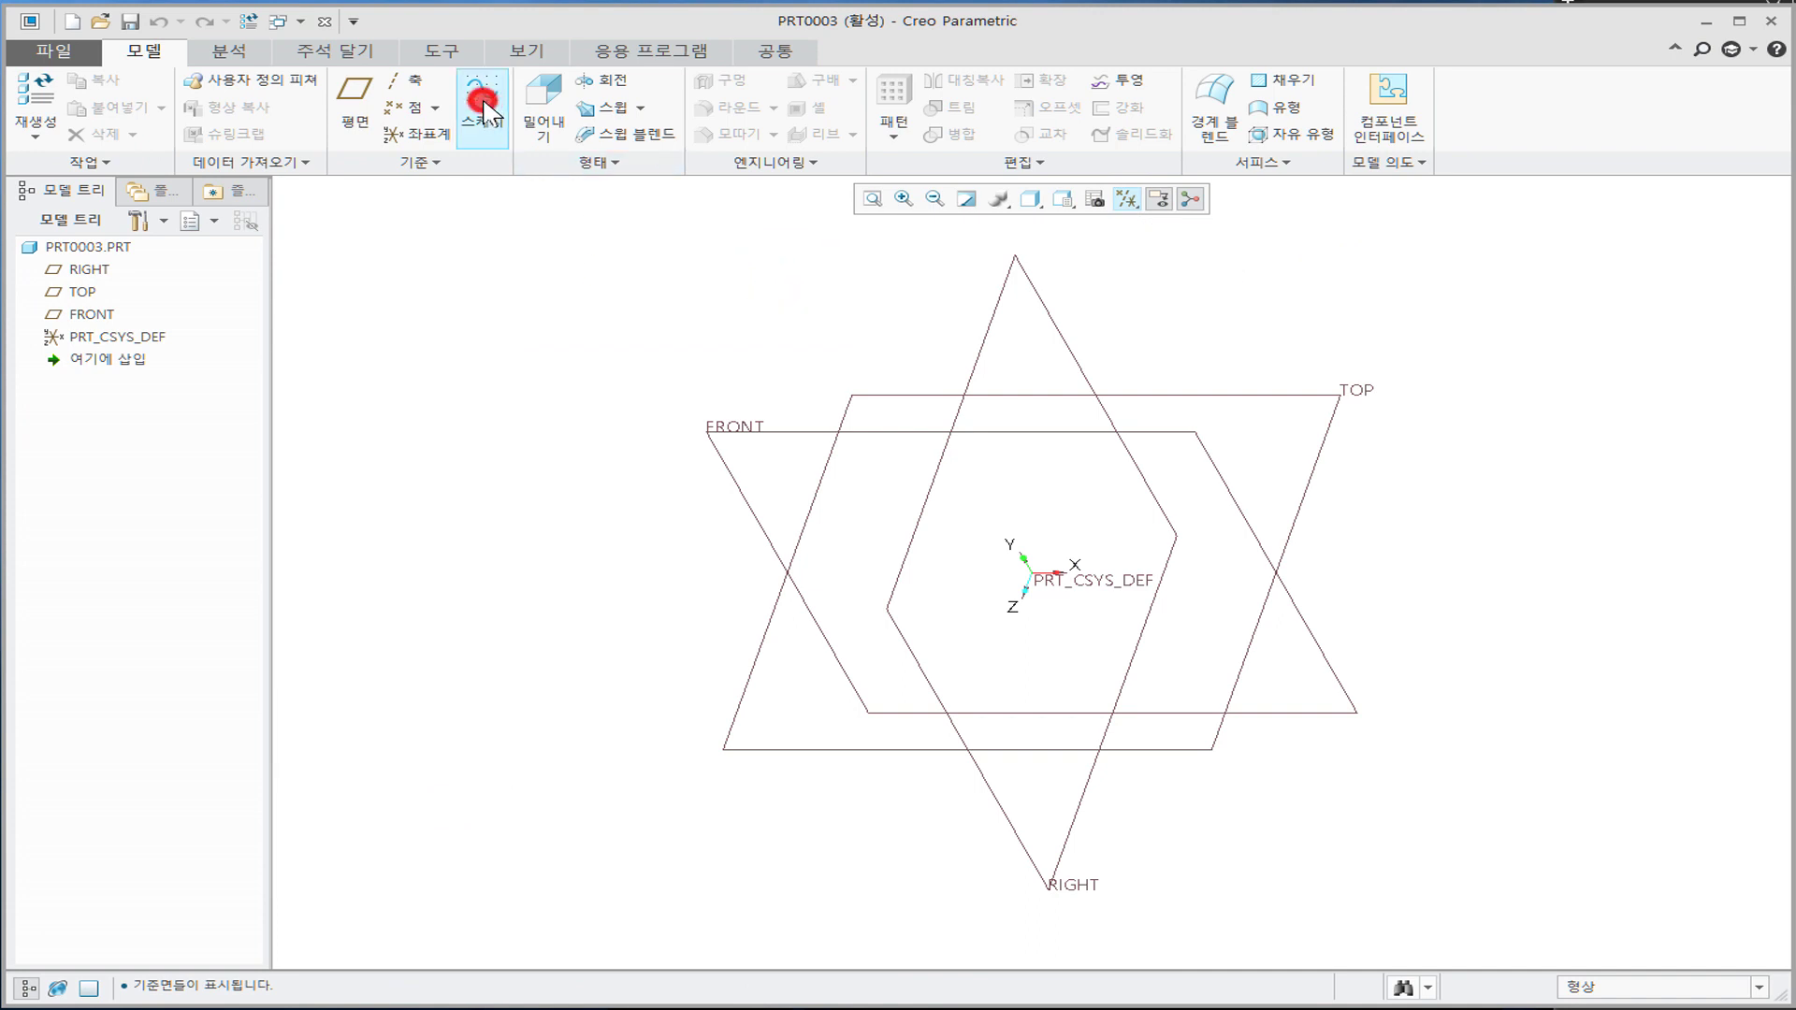
pyautogui.click(1002, 430)
pyautogui.middleClick(520, 351)
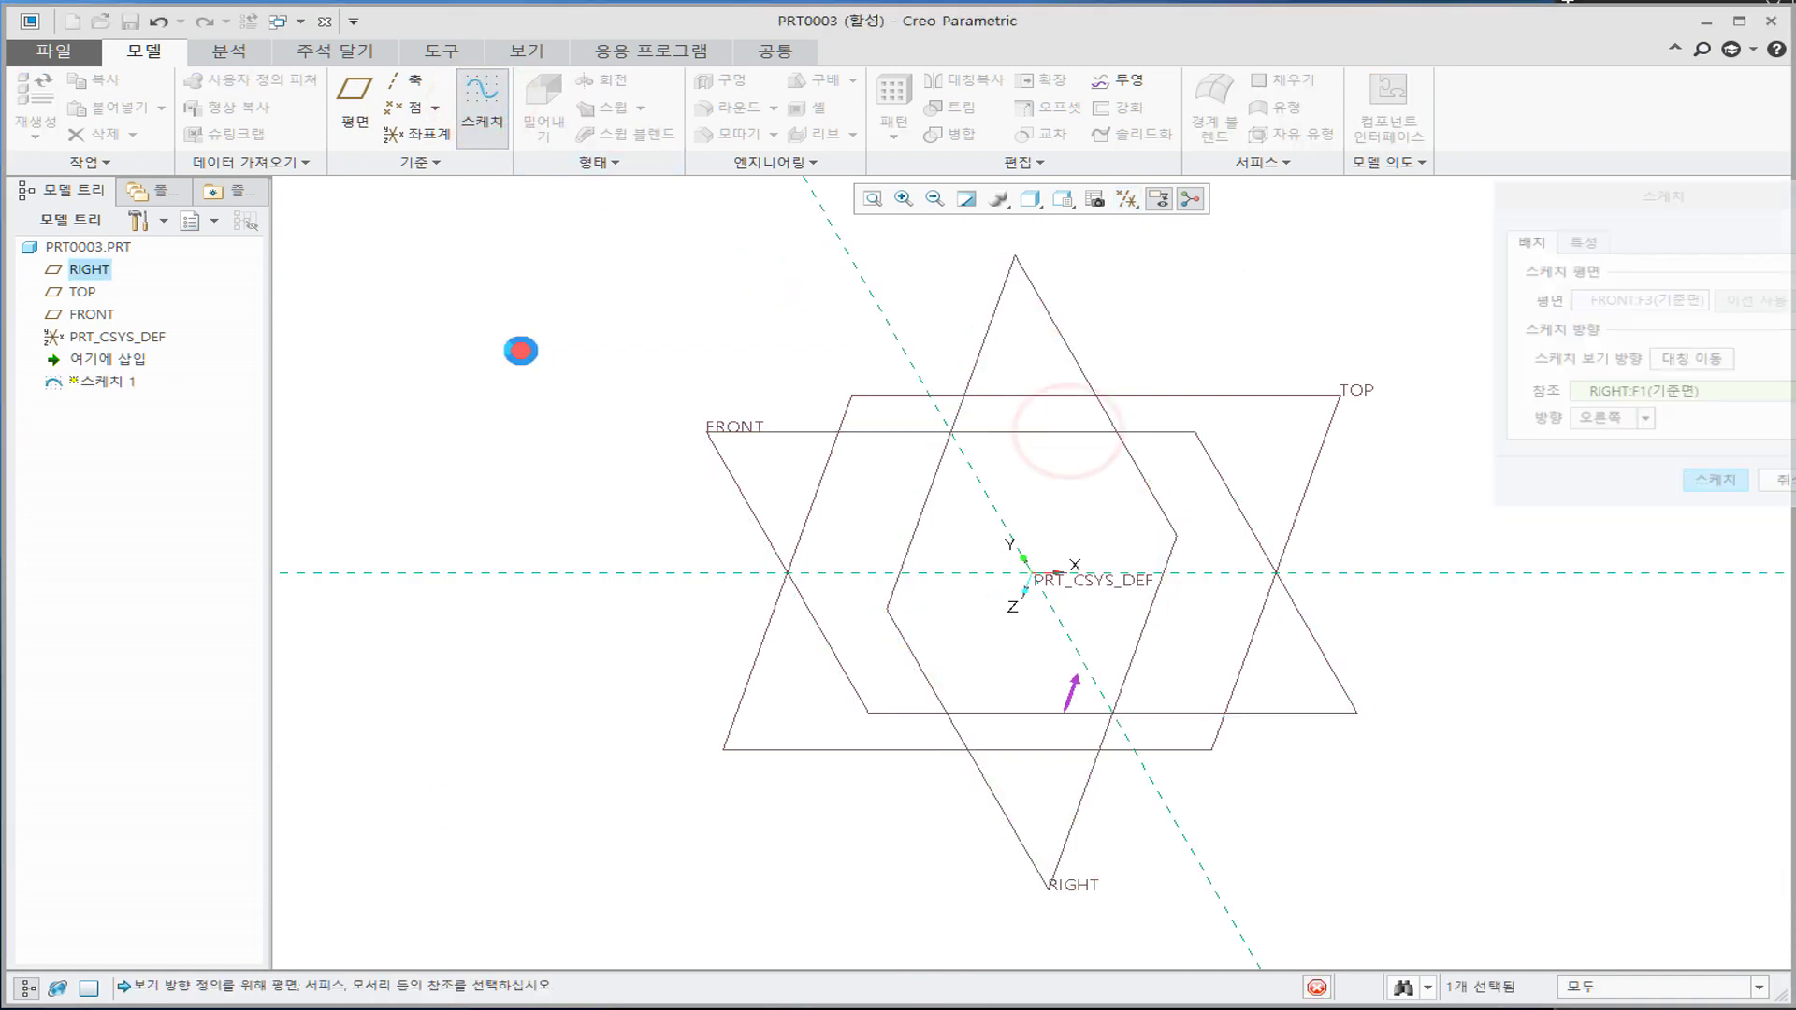
pyautogui.click(1094, 199)
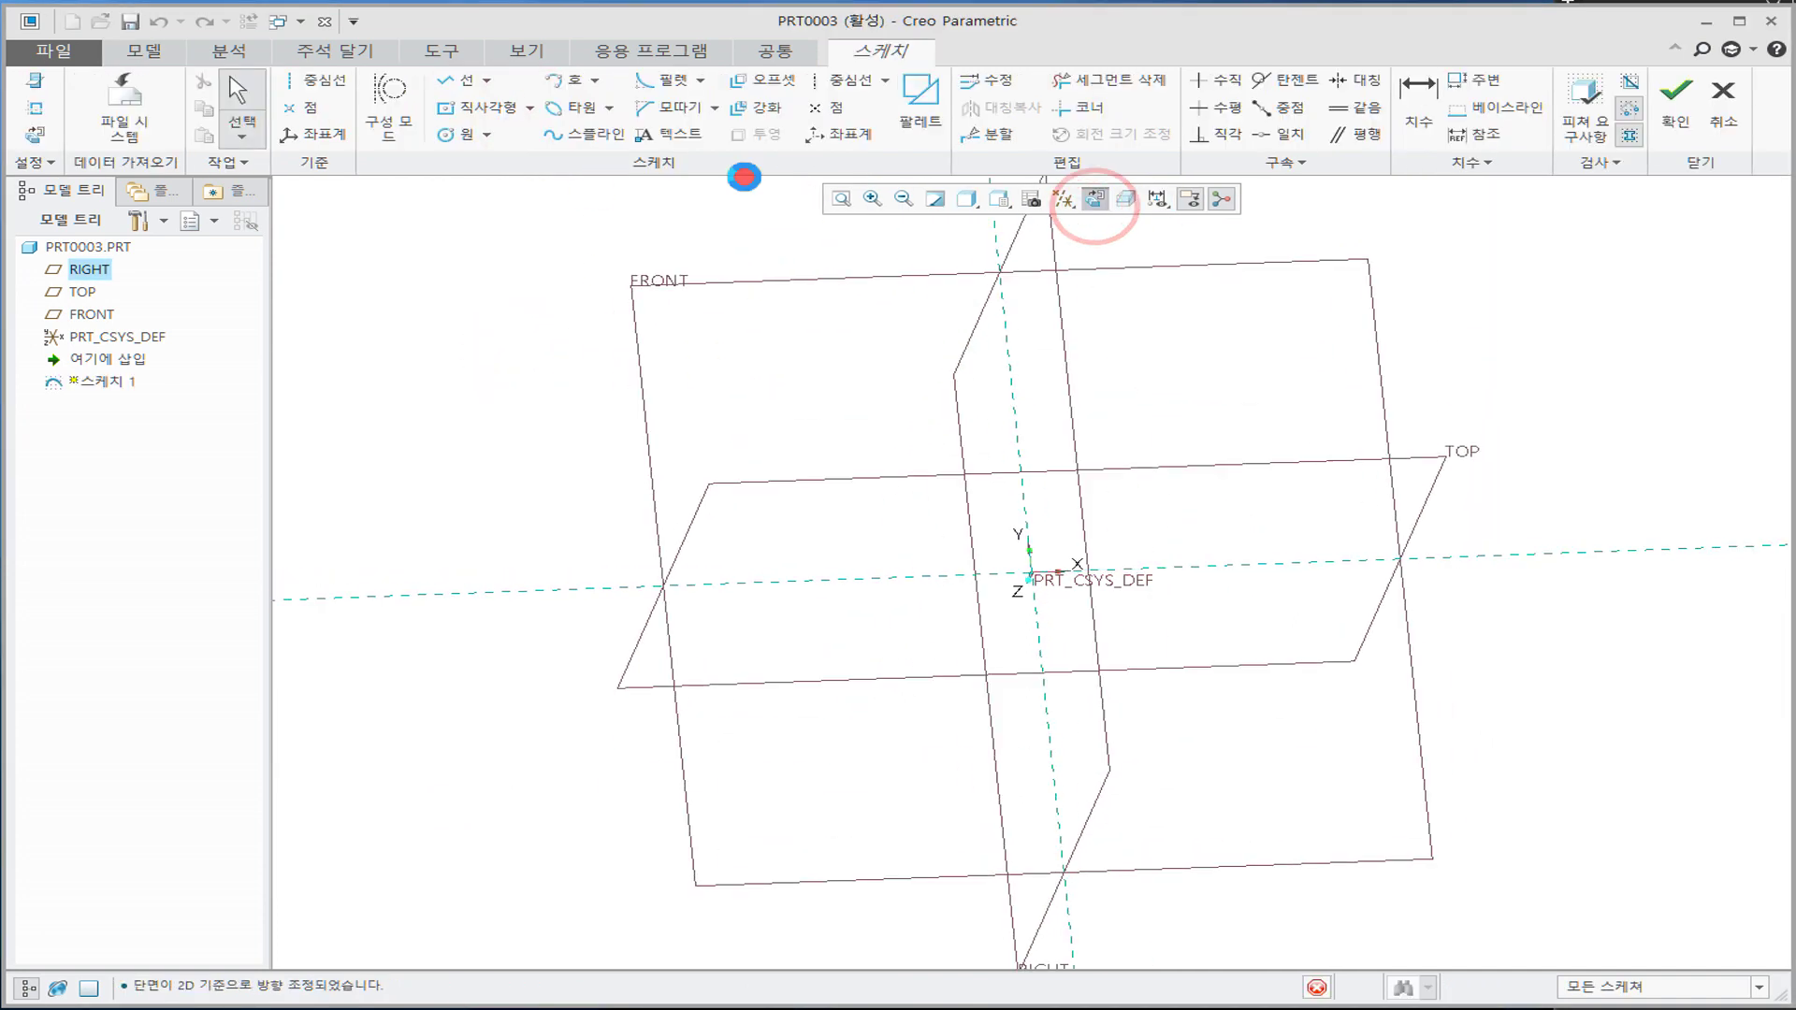
# Step: Draw an S-shaped five-point spline through the origin with both ends on the horizontal reference, and finish the sketch
pyautogui.click(580, 137)
pyautogui.click(509, 572)
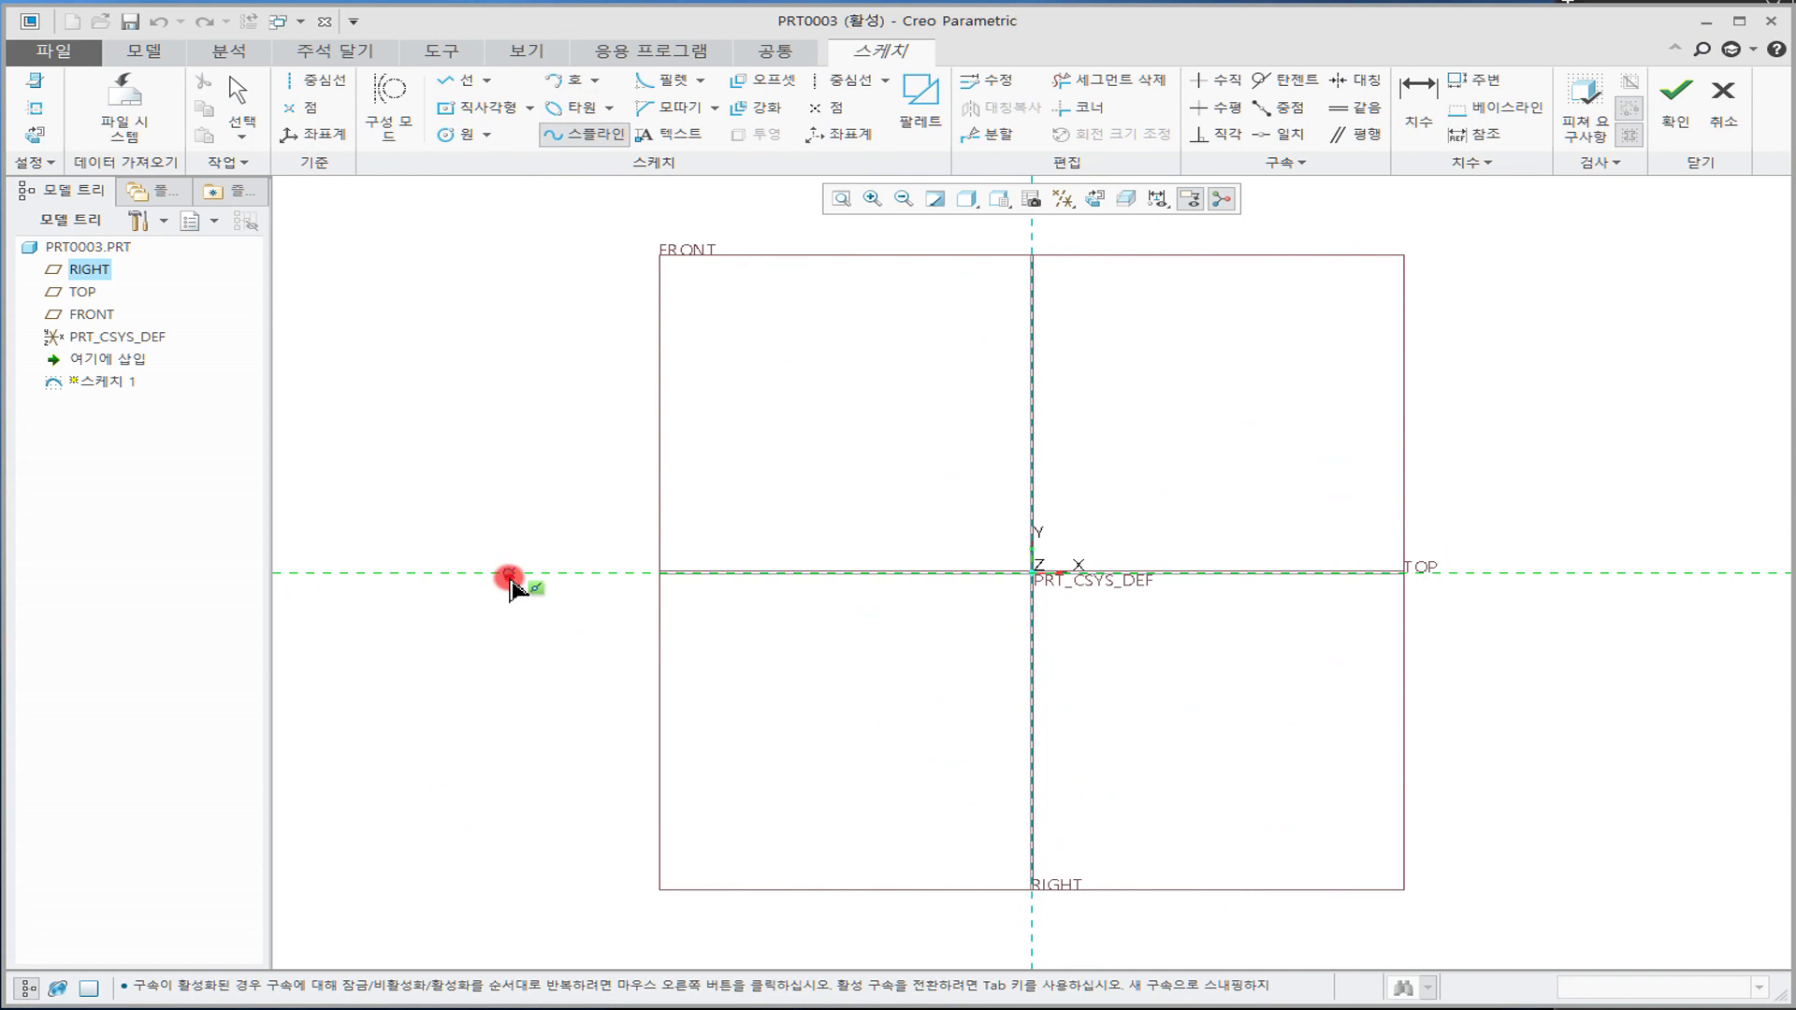
pyautogui.click(686, 473)
pyautogui.click(1031, 572)
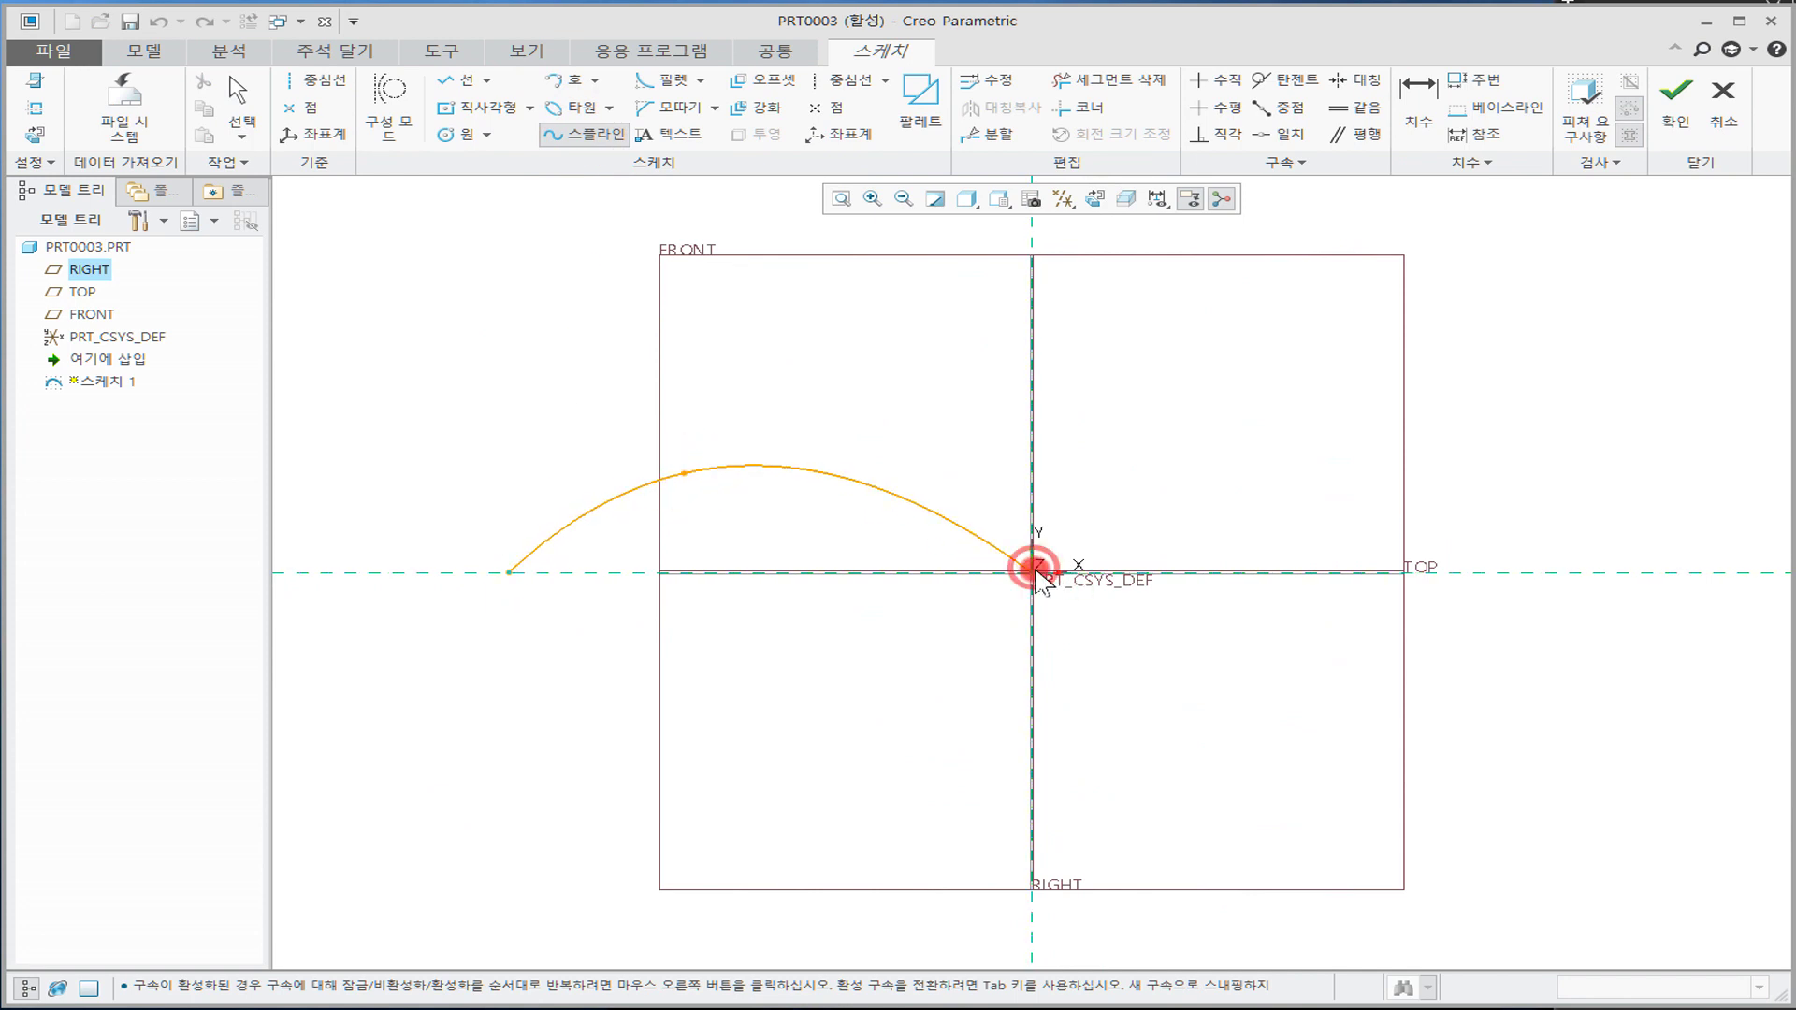
pyautogui.click(1360, 704)
pyautogui.click(1679, 573)
pyautogui.middleClick(1608, 447)
pyautogui.click(1675, 107)
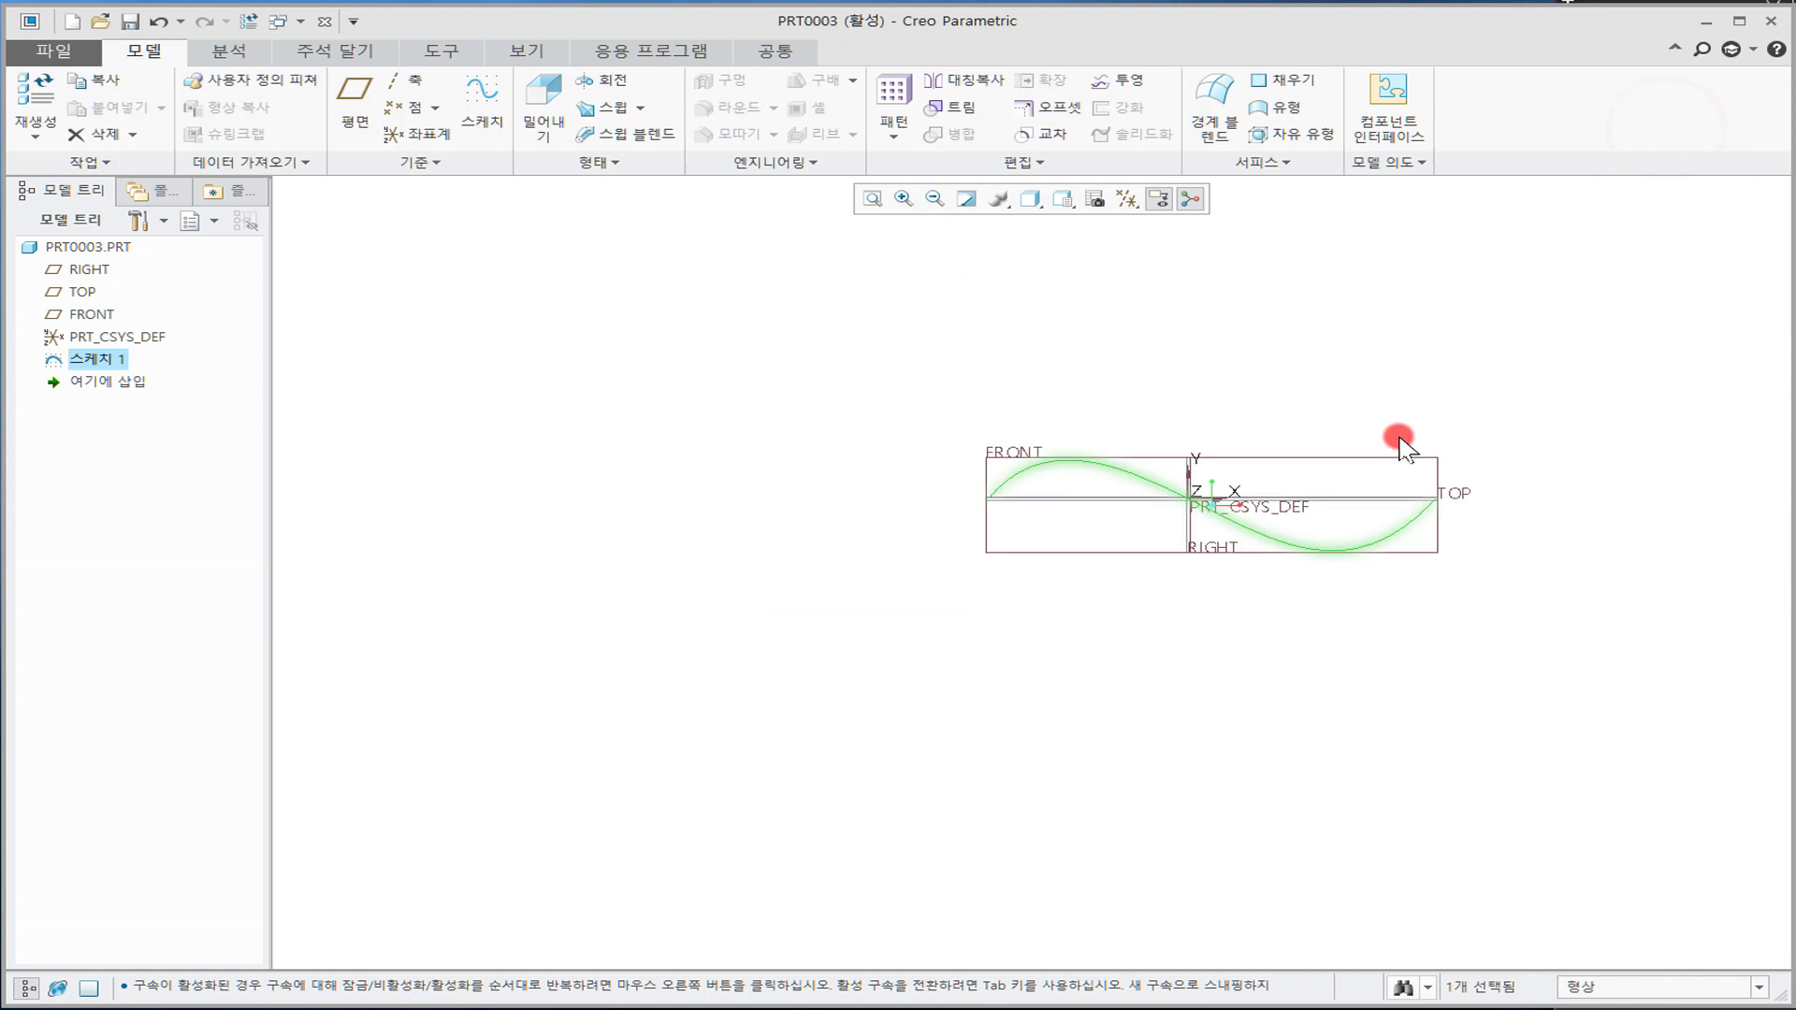
# Step: Start a Swept Blend and select the sketched spline as its origin trajectory
pyautogui.moveTo(1373, 480); pyautogui.dragTo(1375, 520, button='middle')
pyautogui.click(1237, 342)
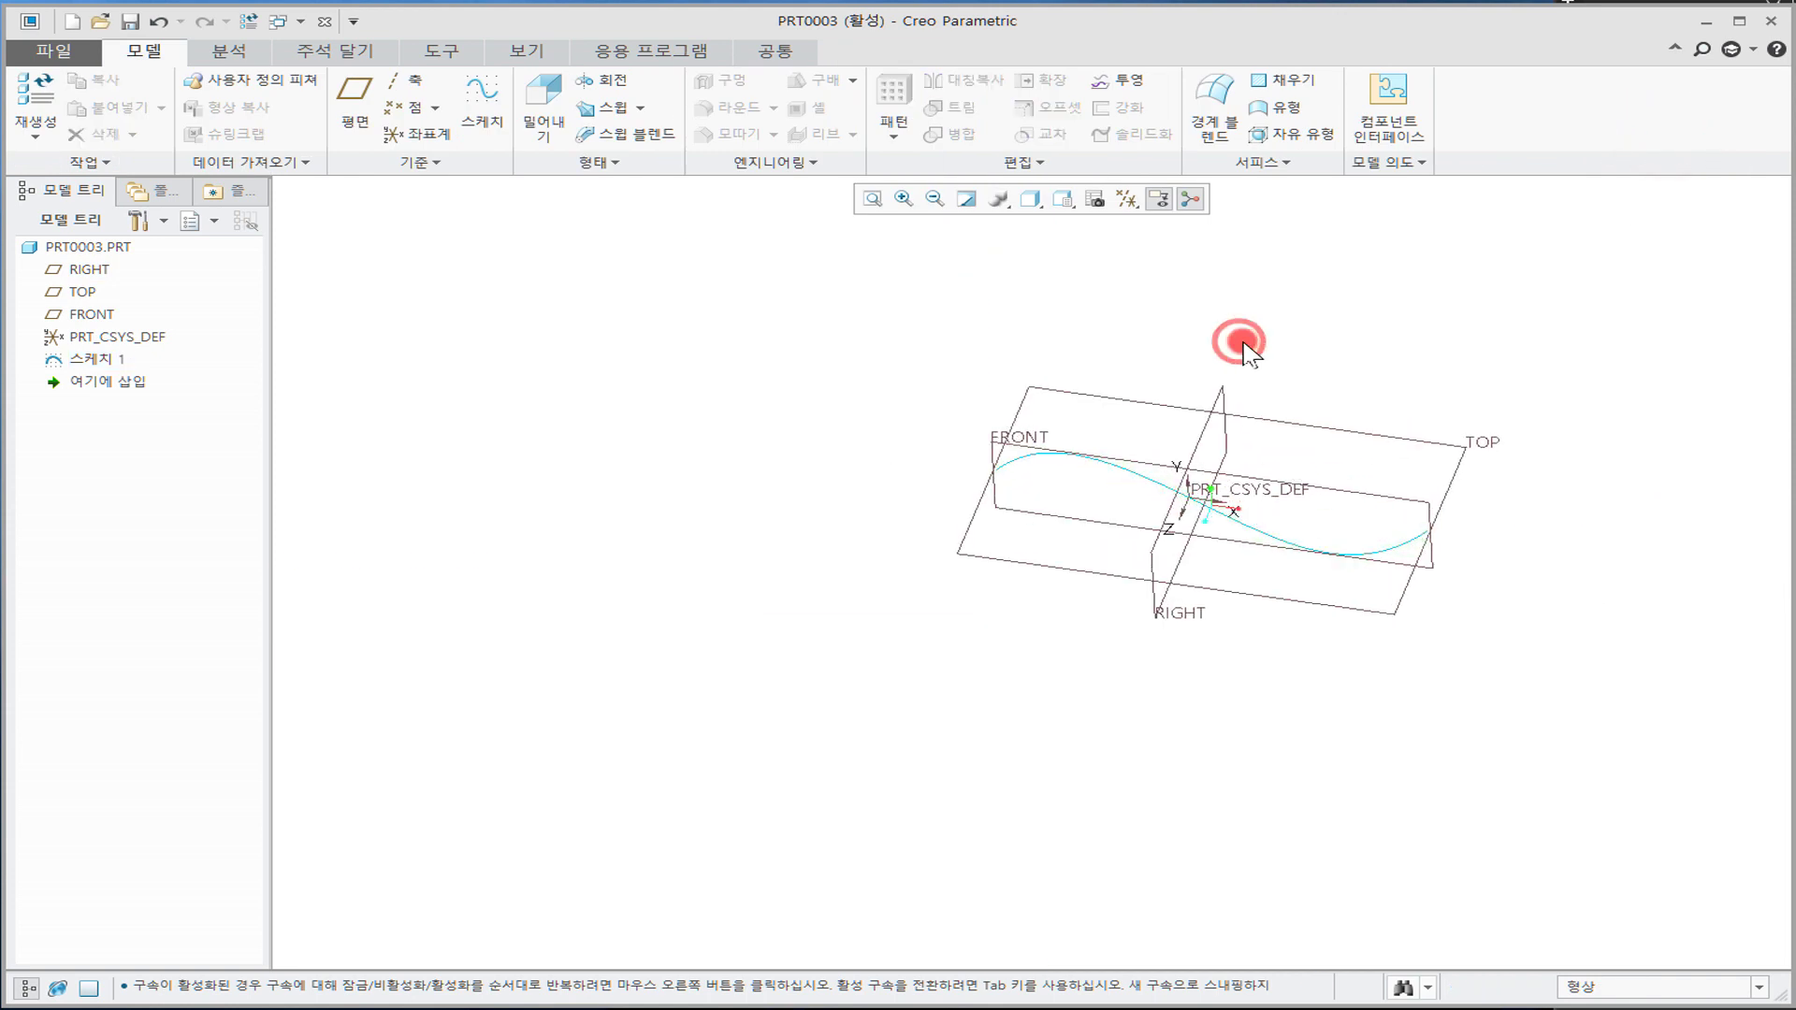
pyautogui.keyDown('shift'); pyautogui.moveTo(1407, 400); pyautogui.dragTo(1134, 464, button='middle'); pyautogui.keyUp('shift')
pyautogui.scroll(-3, 1091, 441)
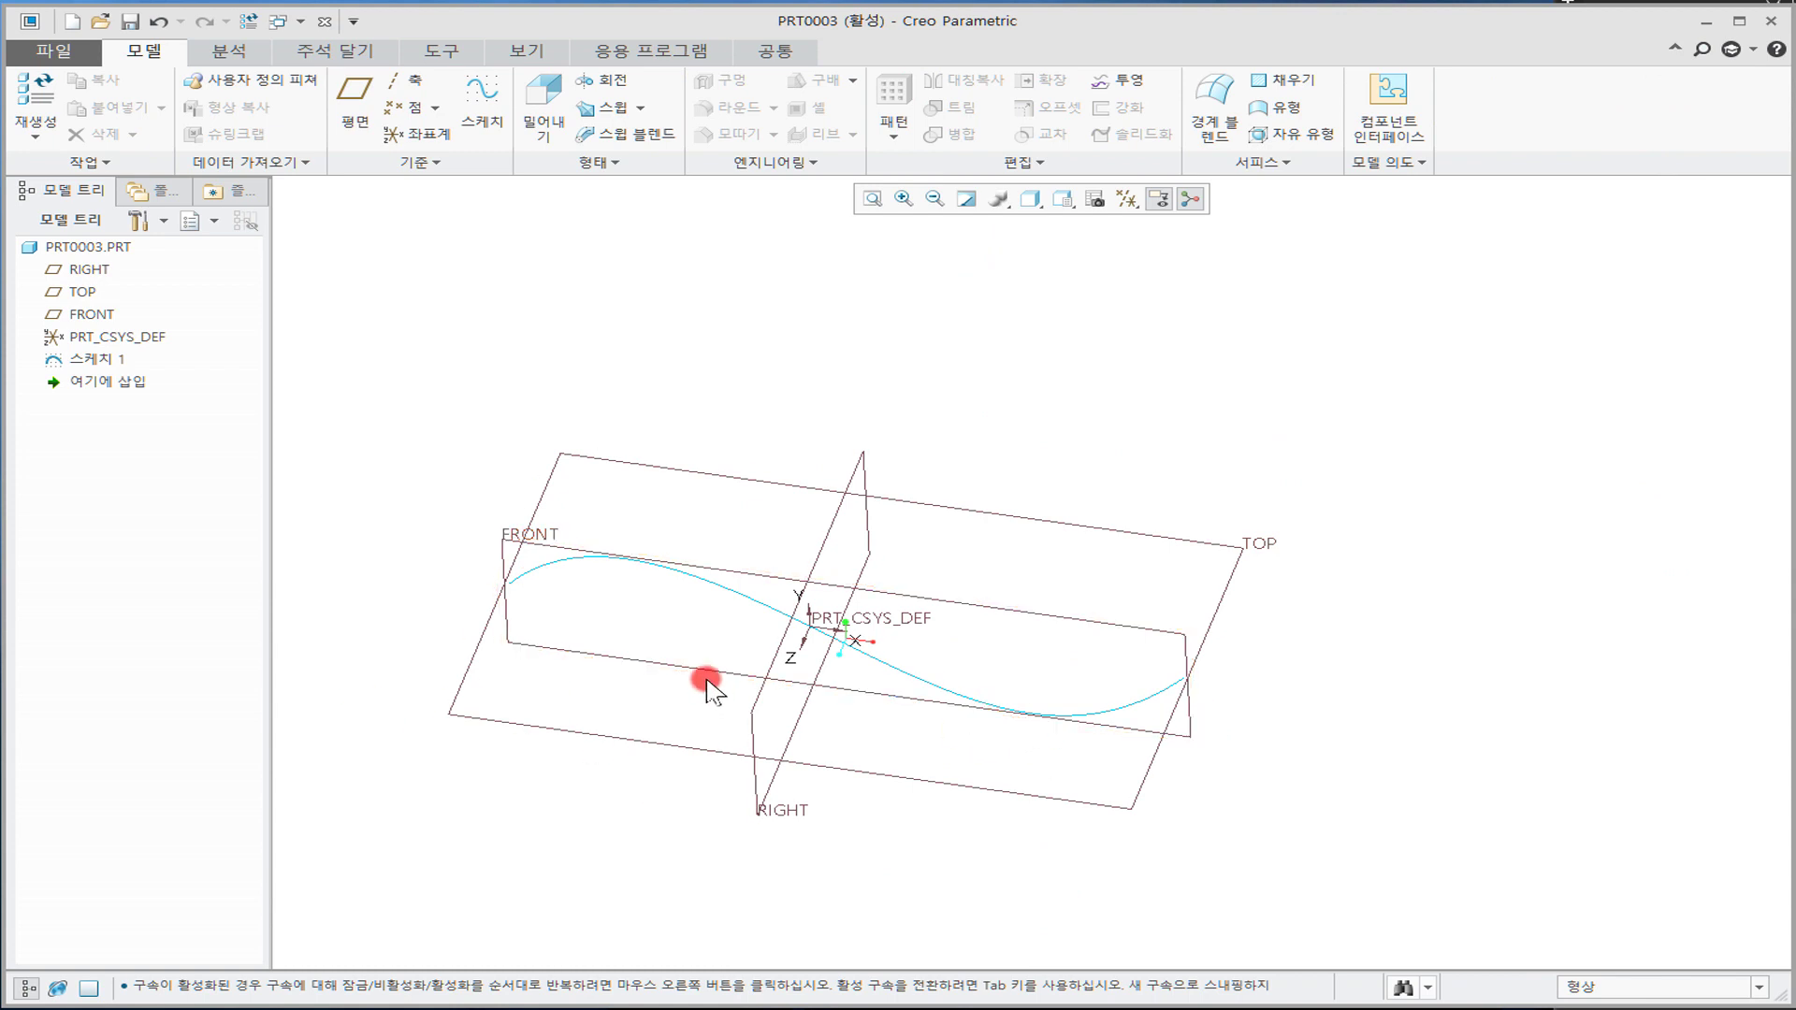
pyautogui.scroll(1, 839, 427)
pyautogui.keyDown('shift'); pyautogui.moveTo(839, 426); pyautogui.dragTo(868, 372, button='middle'); pyautogui.keyUp('shift')
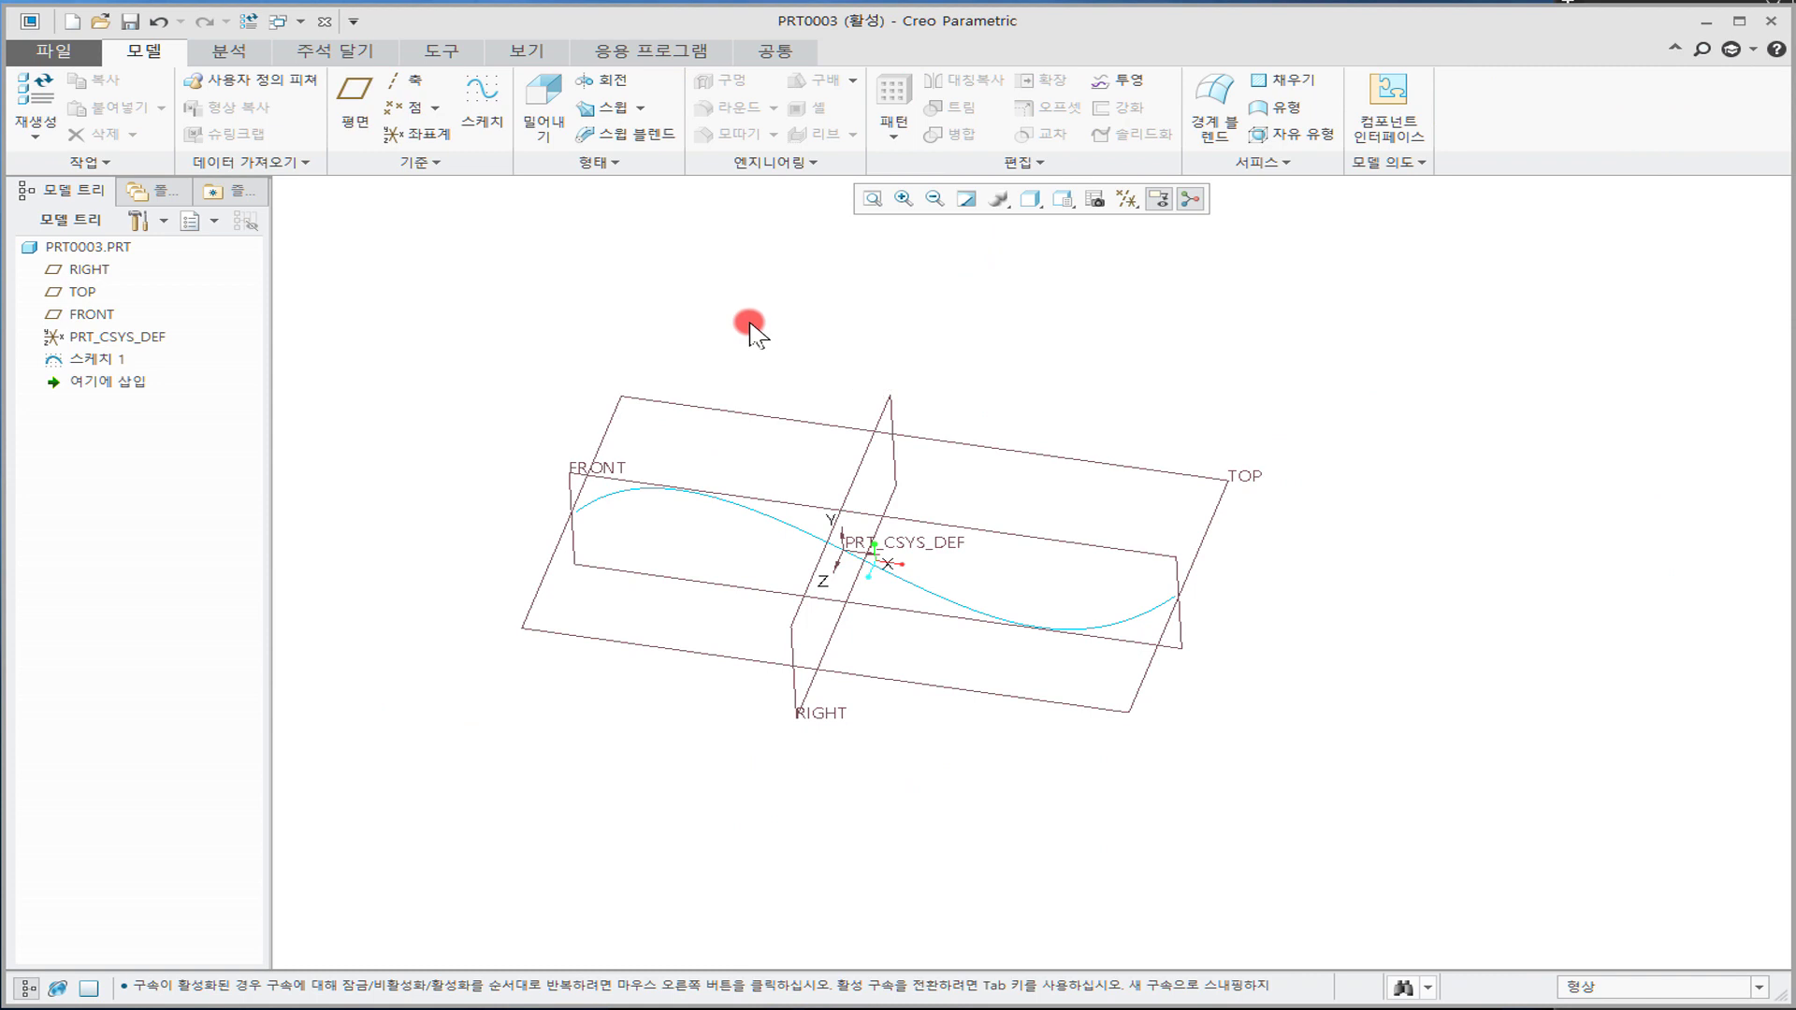
pyautogui.click(604, 131)
pyautogui.click(148, 166)
pyautogui.click(678, 491)
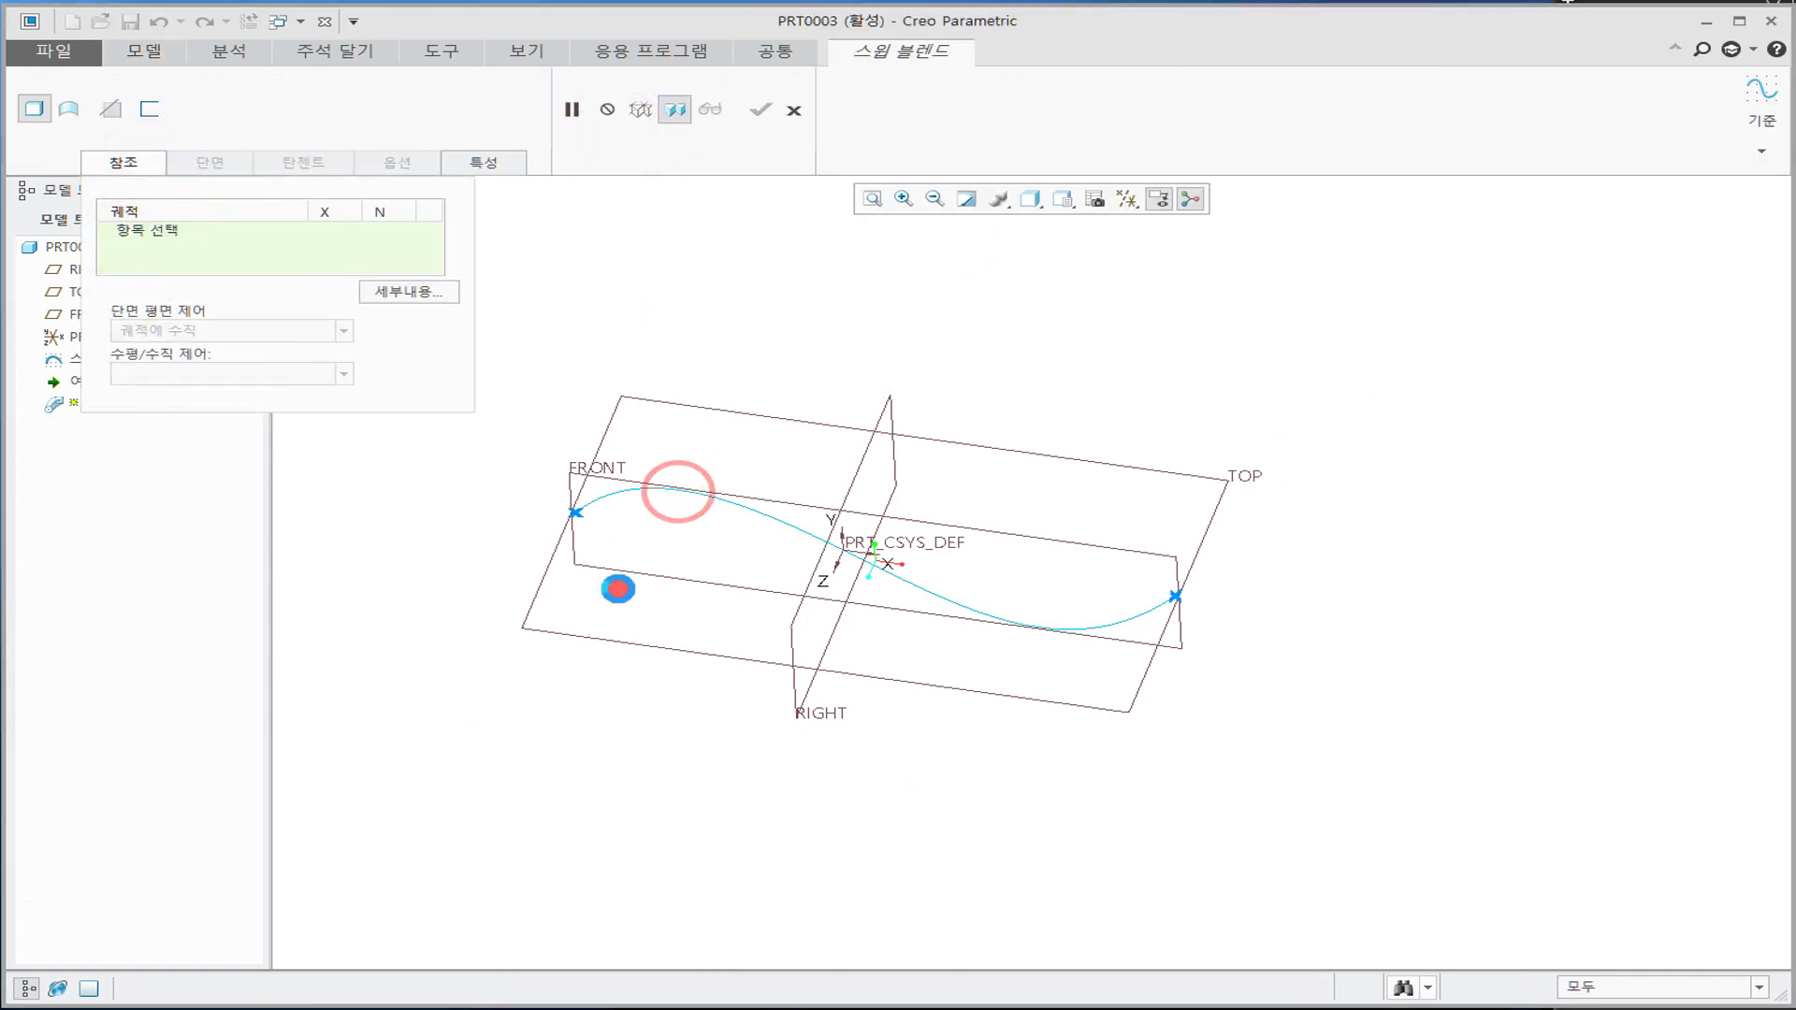
pyautogui.click(1183, 601)
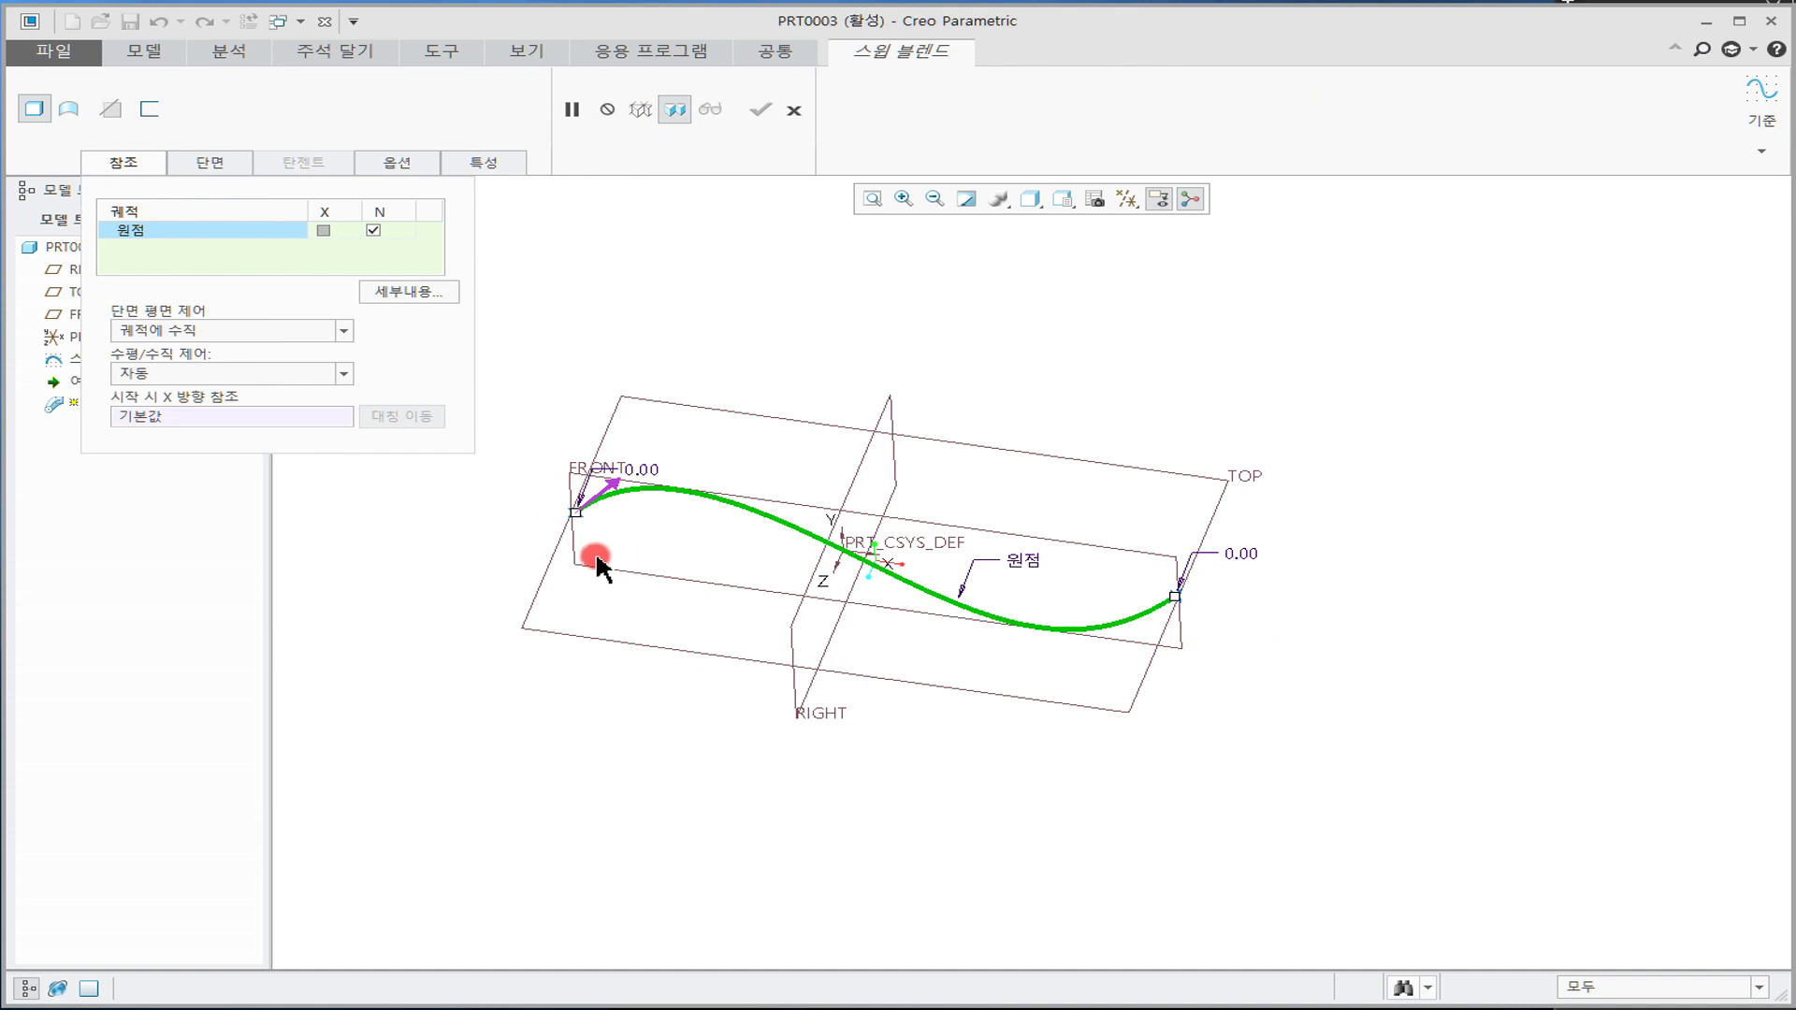
# Step: Open the sketch for section 1 at the trajectory start and draw a center rectangle with its longer side about 206
pyautogui.click(217, 162)
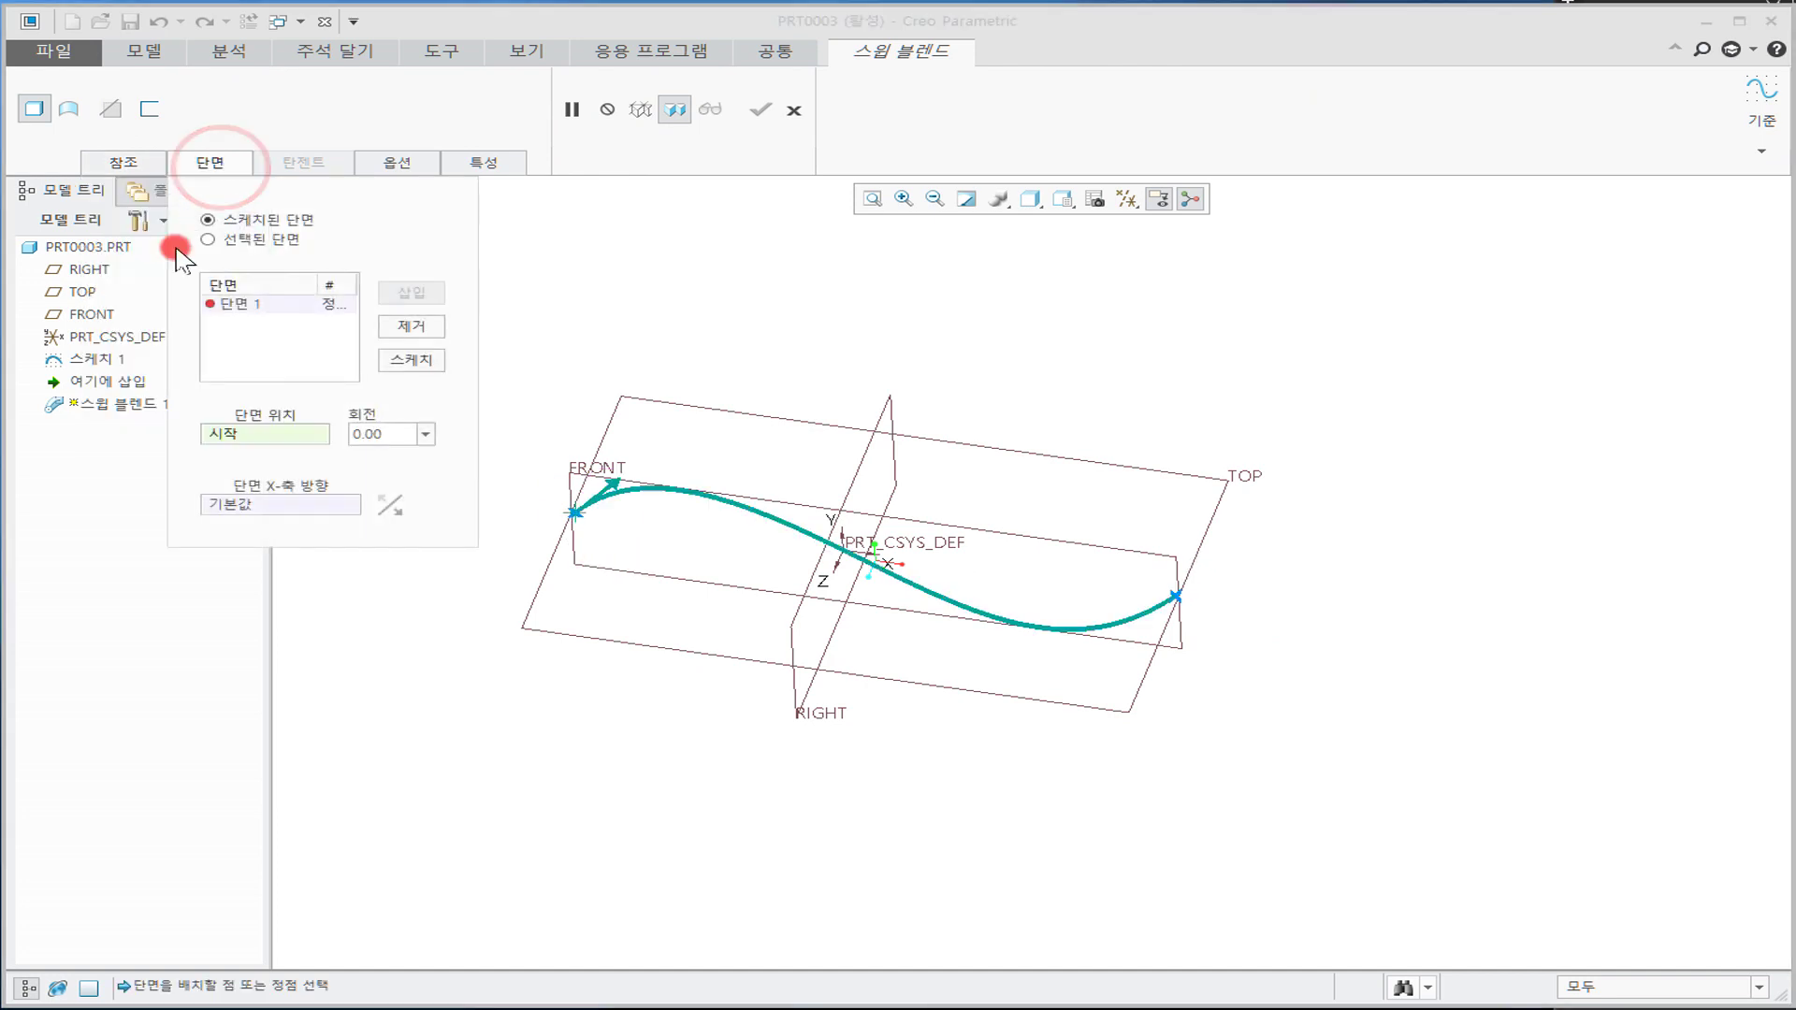
pyautogui.click(409, 365)
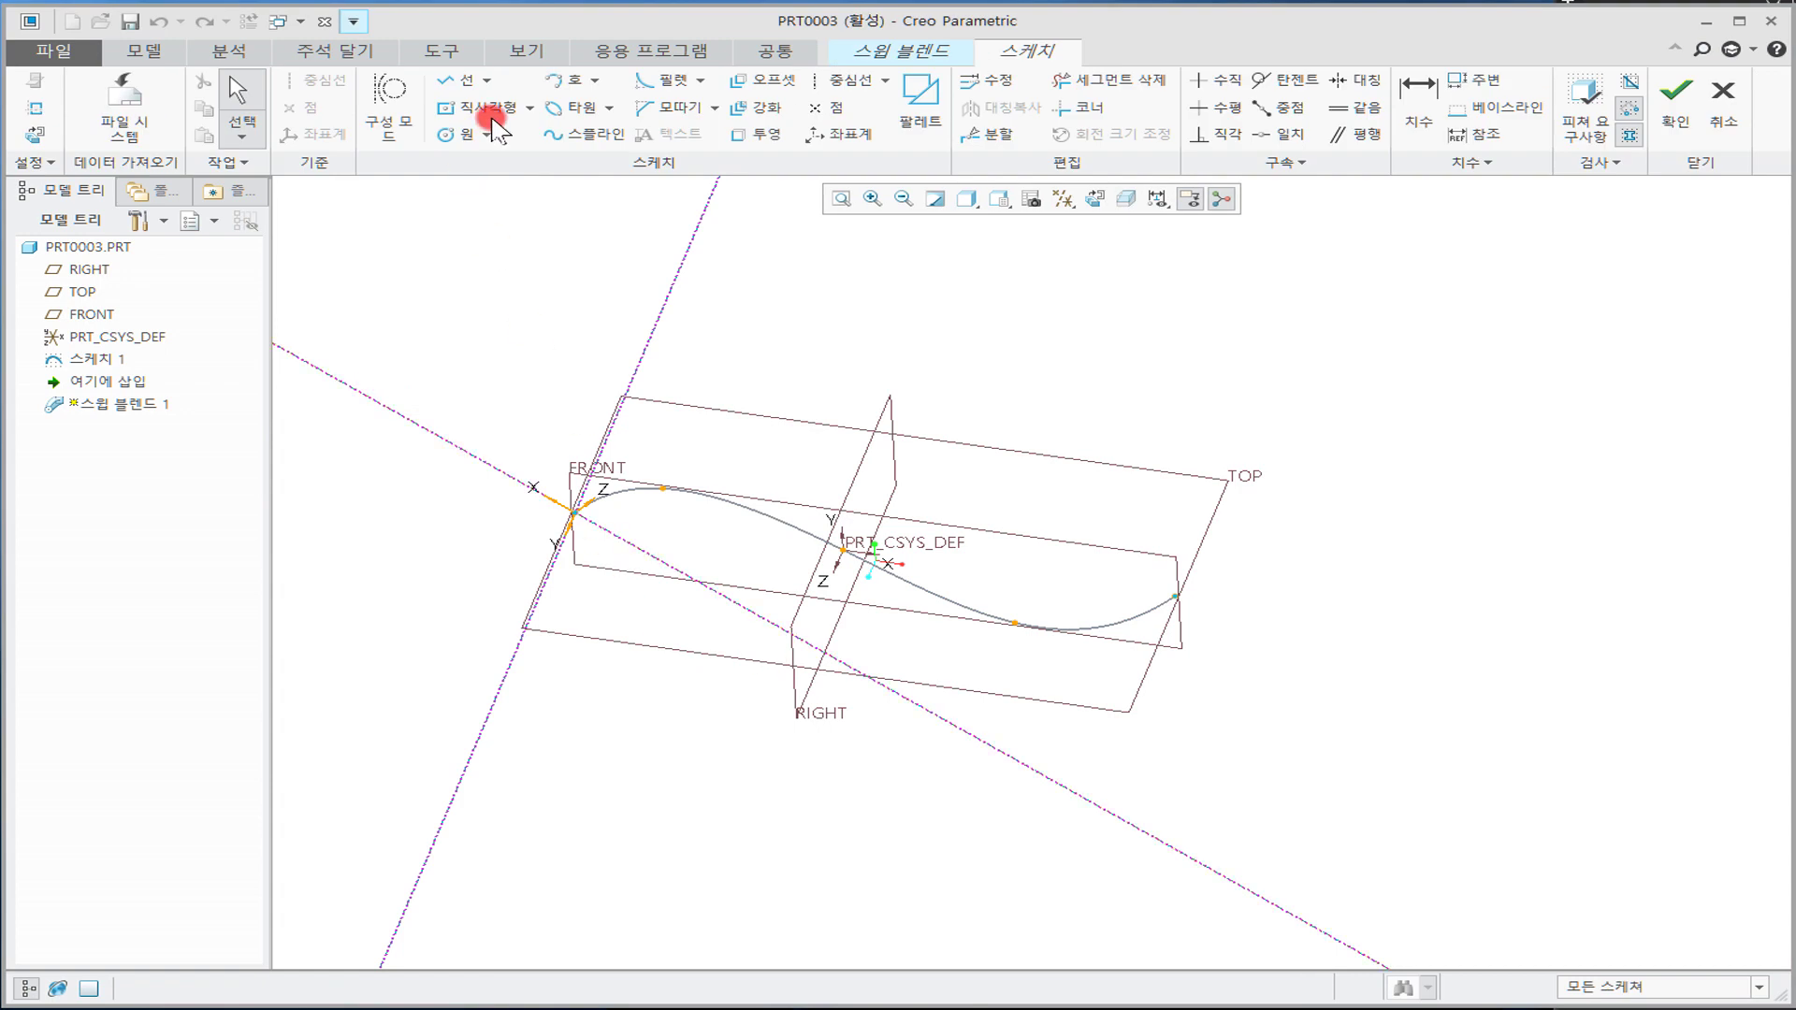
pyautogui.click(460, 108)
pyautogui.click(575, 513)
pyautogui.click(611, 590)
pyautogui.middleClick(699, 546)
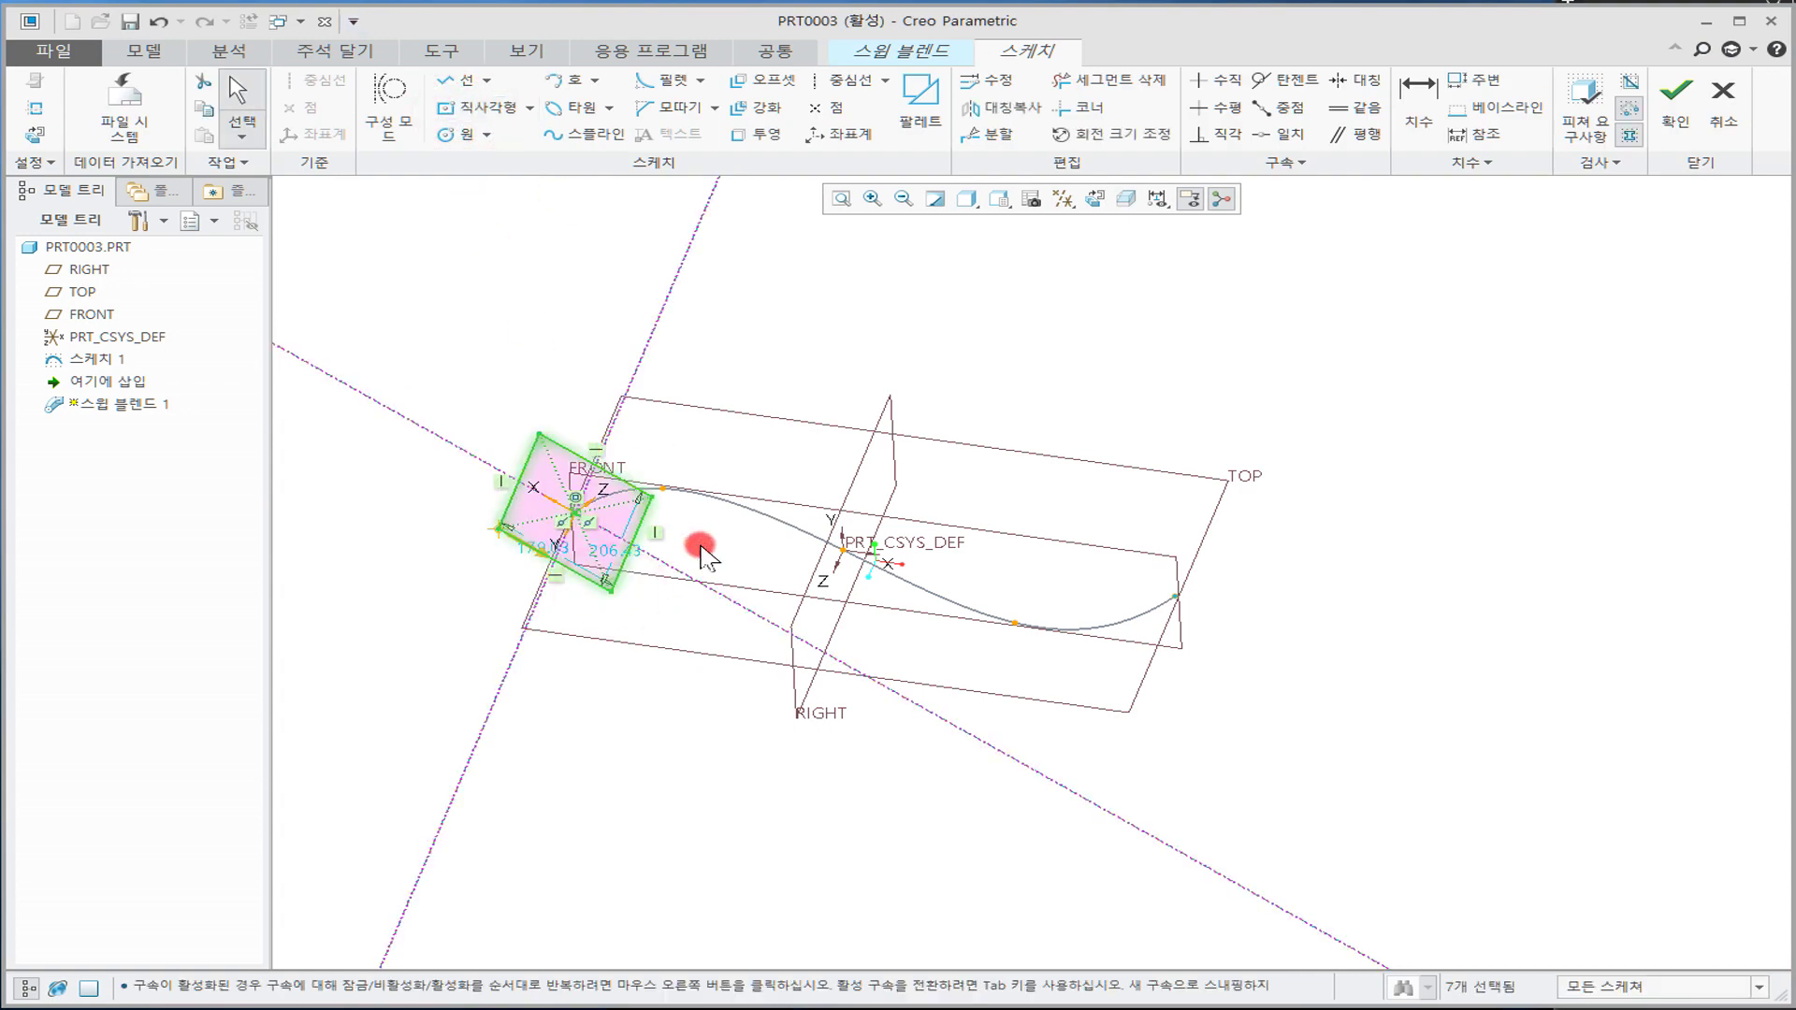
# Step: Finish the section 1 sketch and insert section 2 at the end of the trajectory
pyautogui.click(1674, 94)
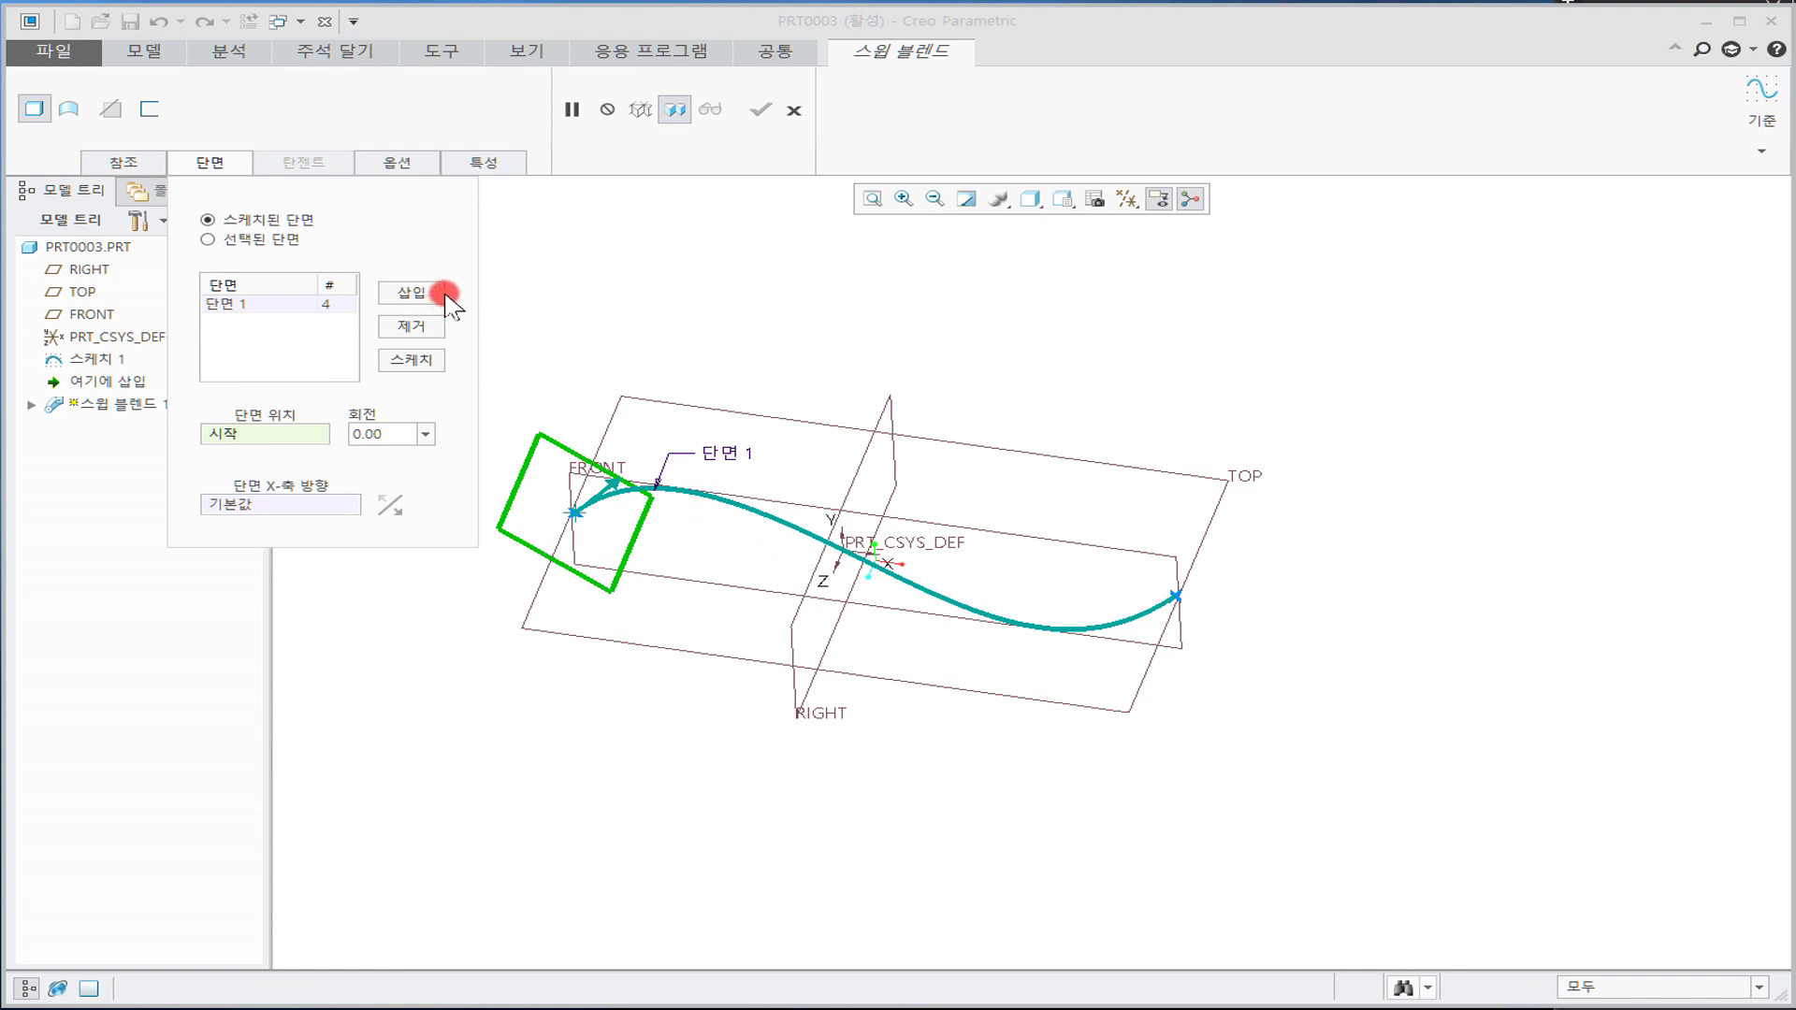
pyautogui.click(143, 165)
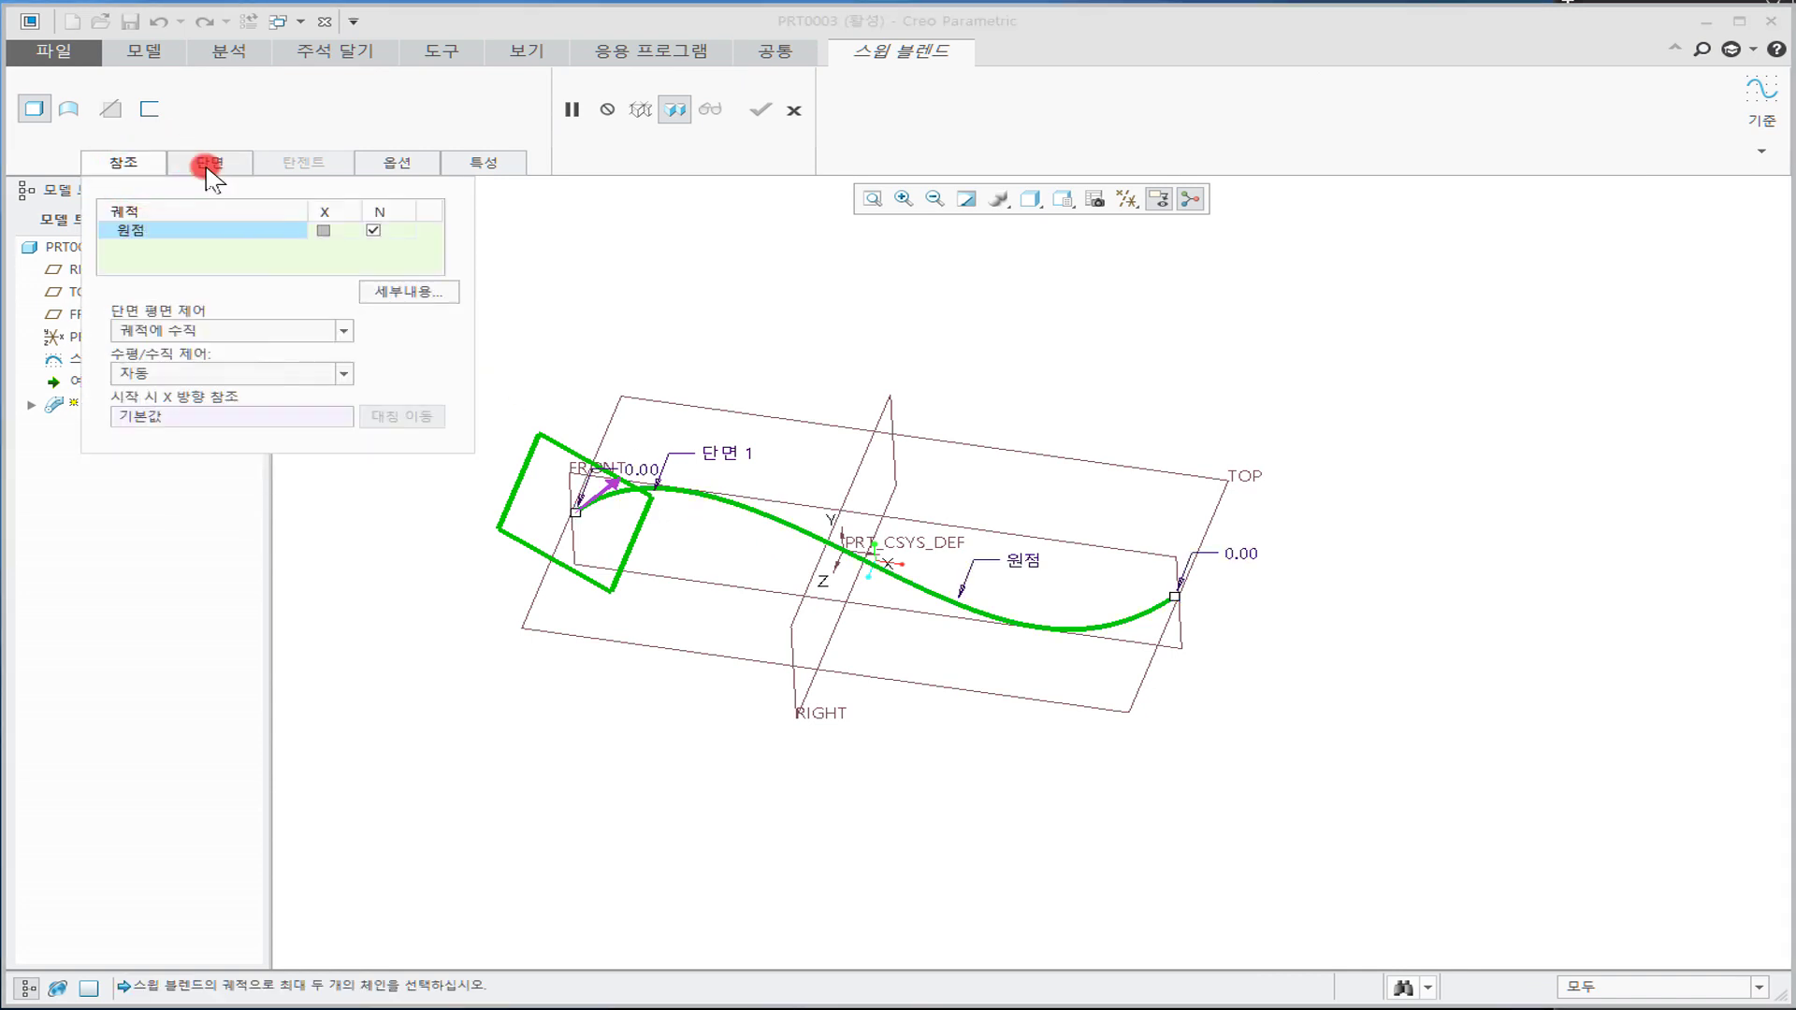
pyautogui.click(208, 167)
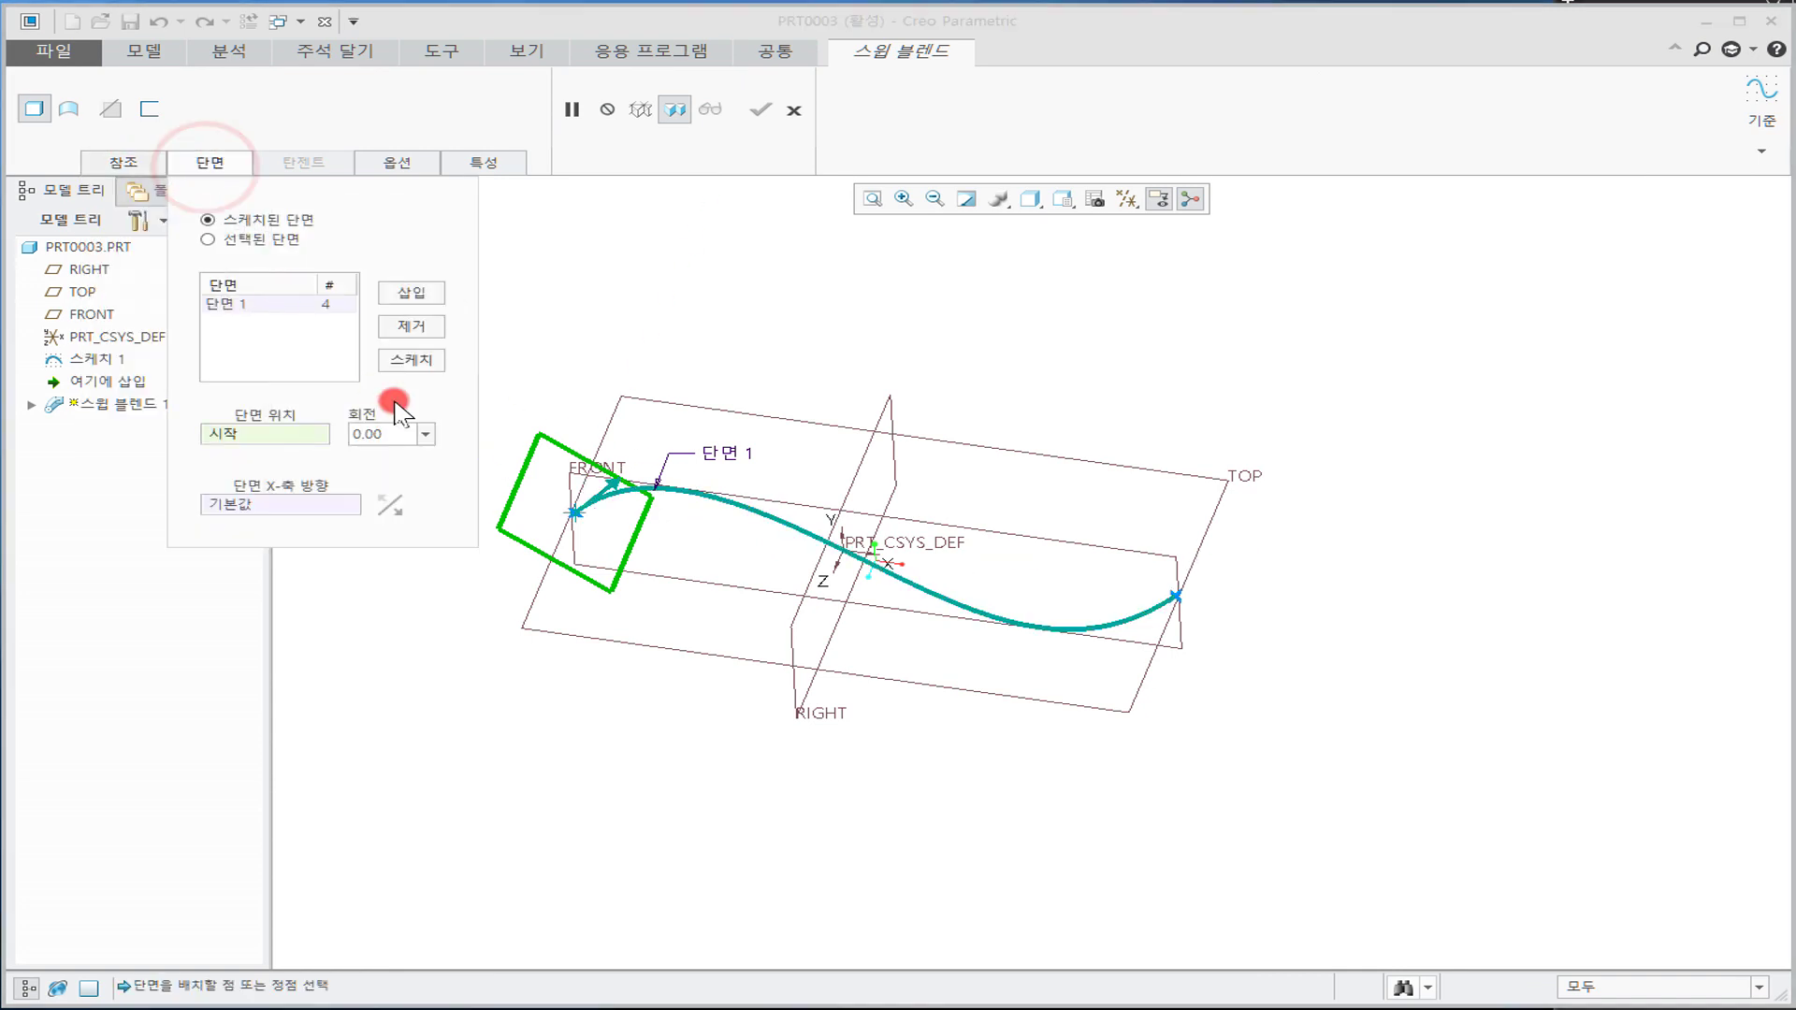
pyautogui.click(411, 288)
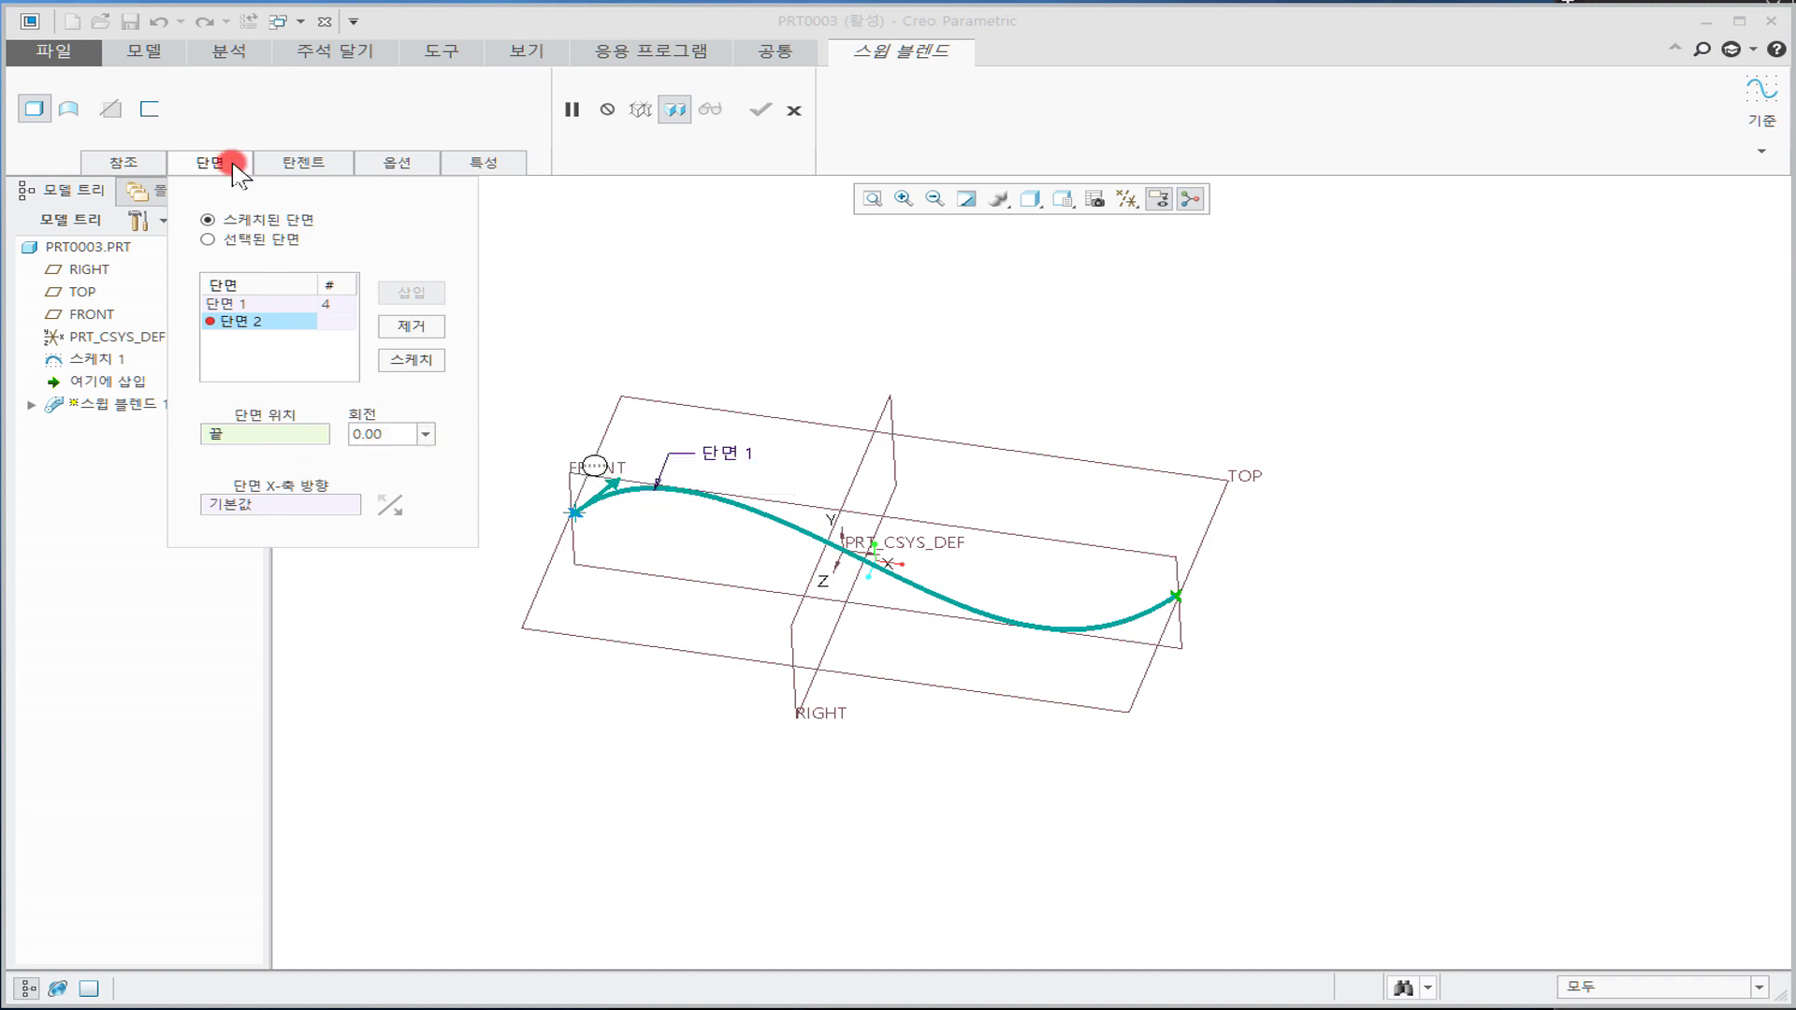
pyautogui.click(300, 432)
pyautogui.click(388, 434)
# Step: Examine the swept blend's reference, section, tangency, option and property settings with section 2 still unsketched
pyautogui.click(122, 163)
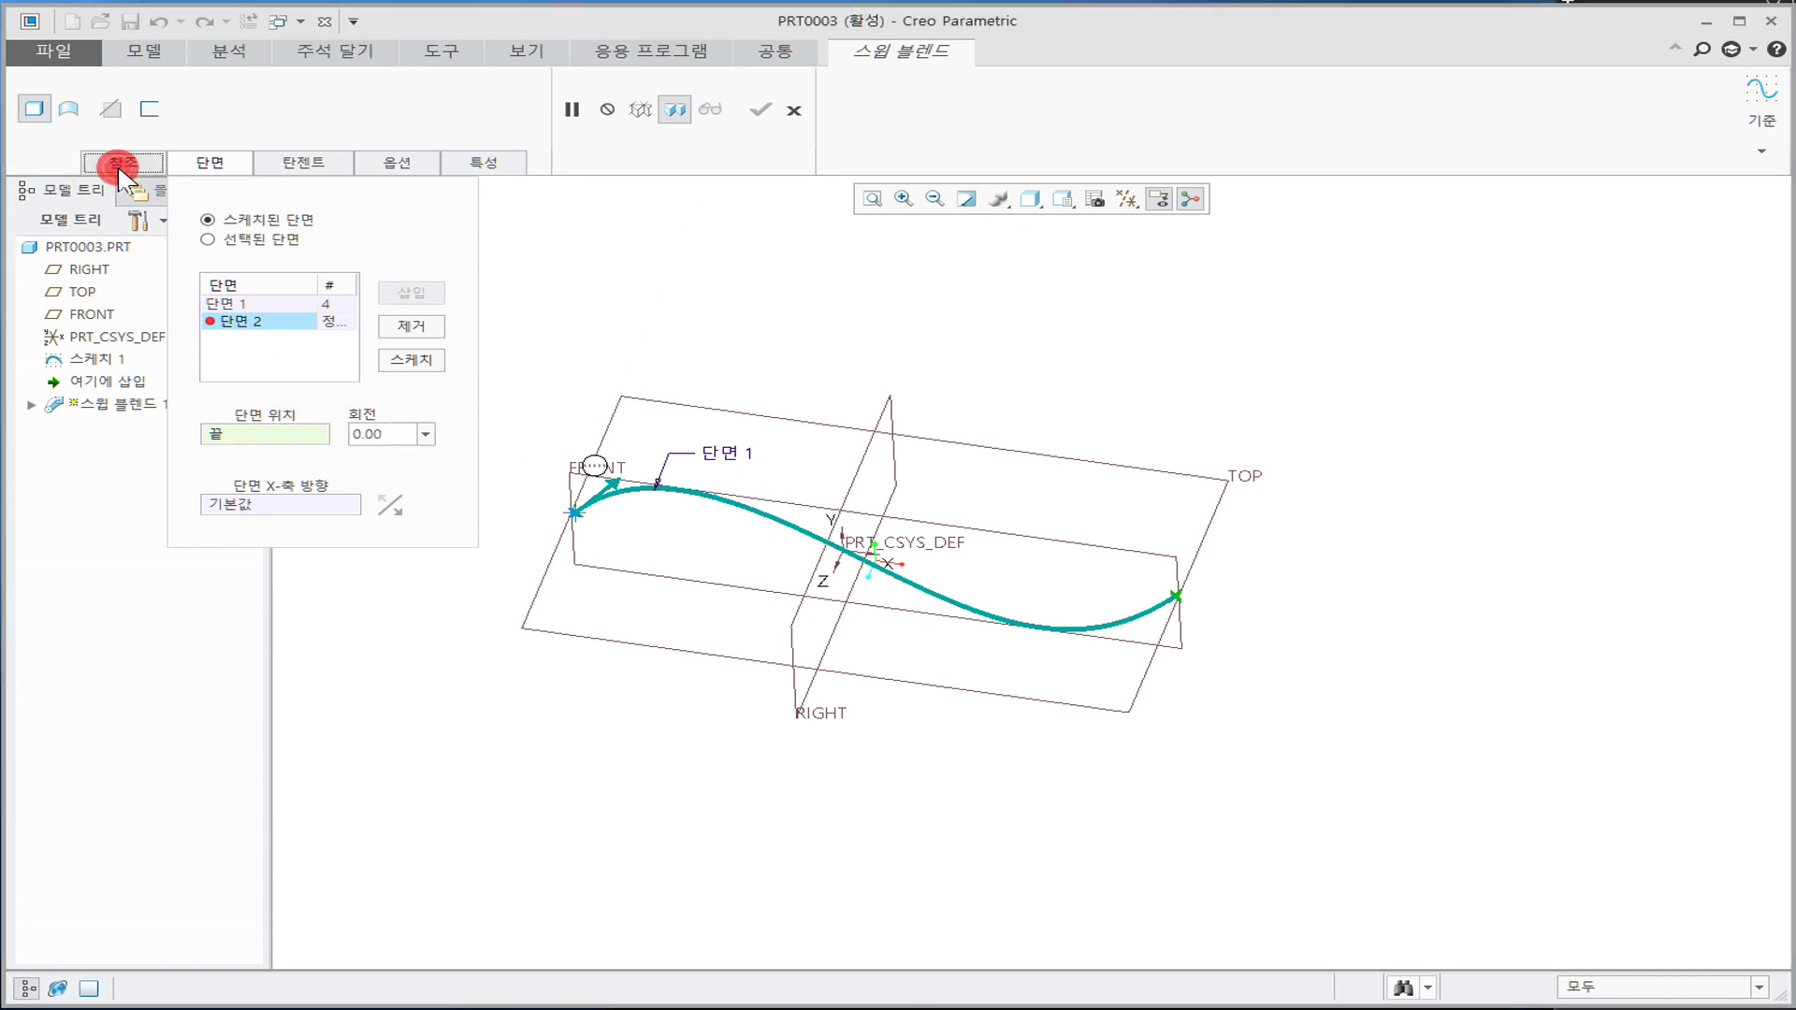
pyautogui.click(332, 255)
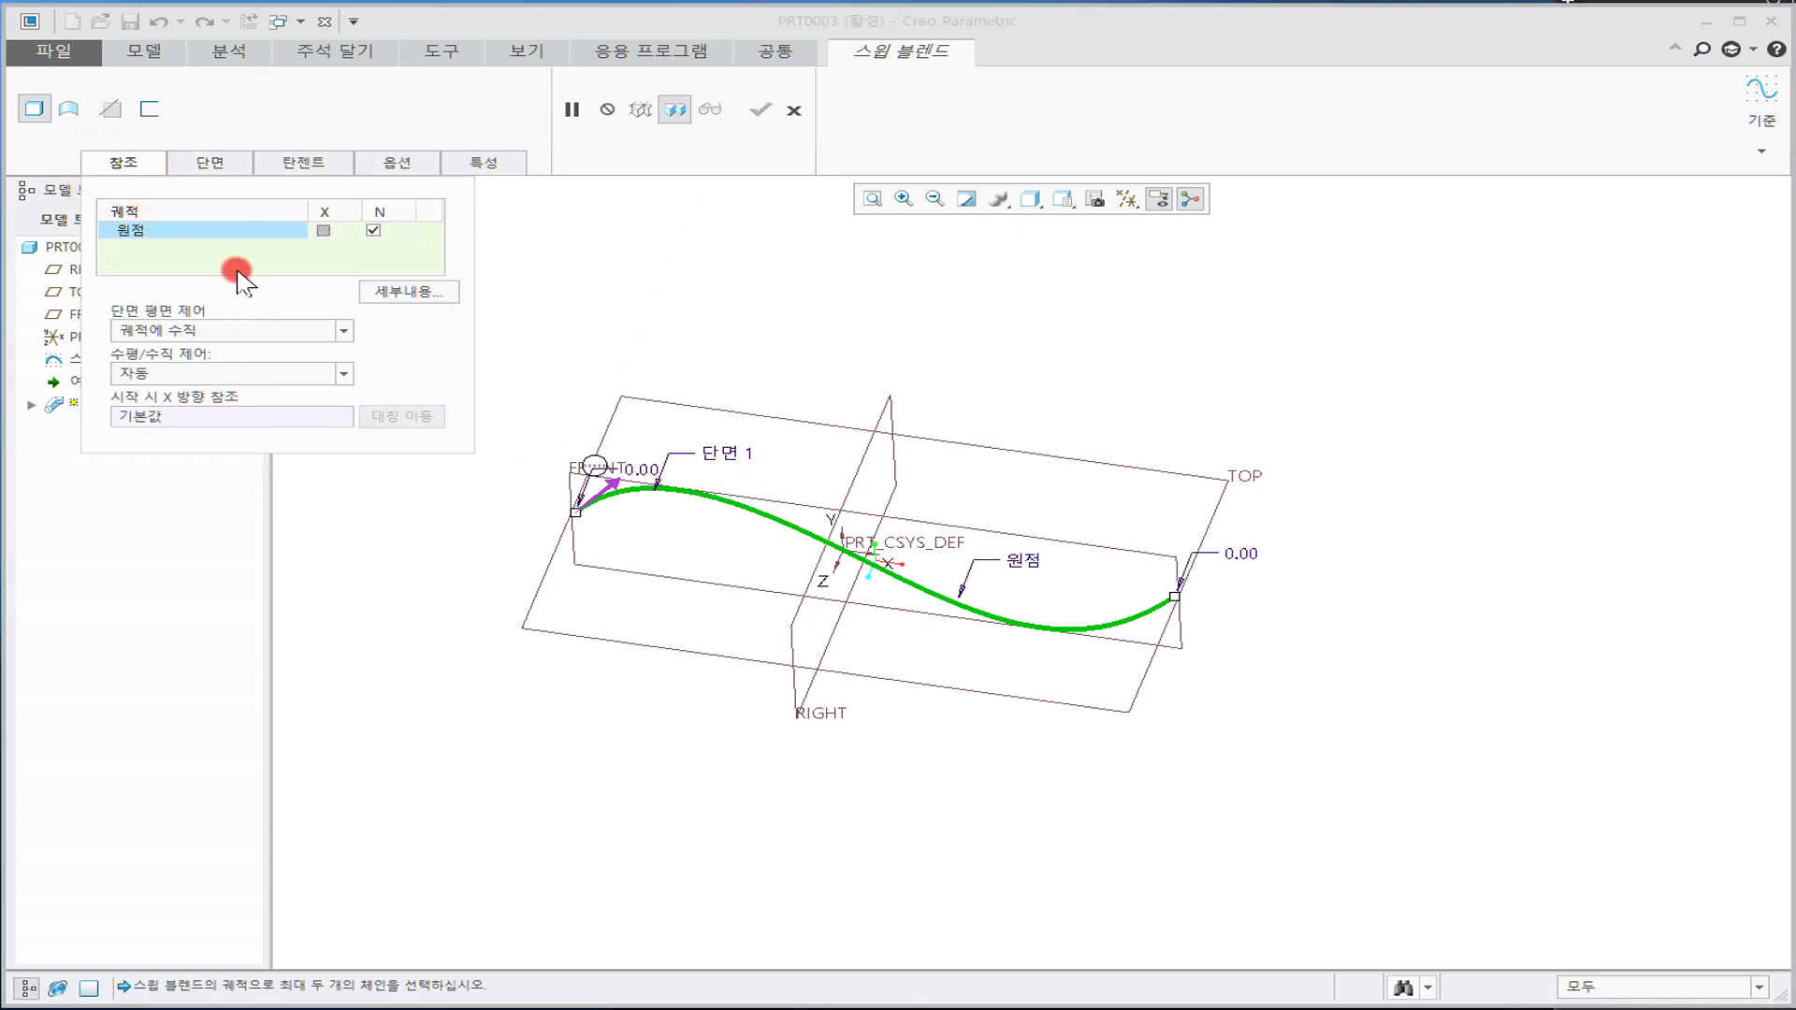
pyautogui.click(211, 162)
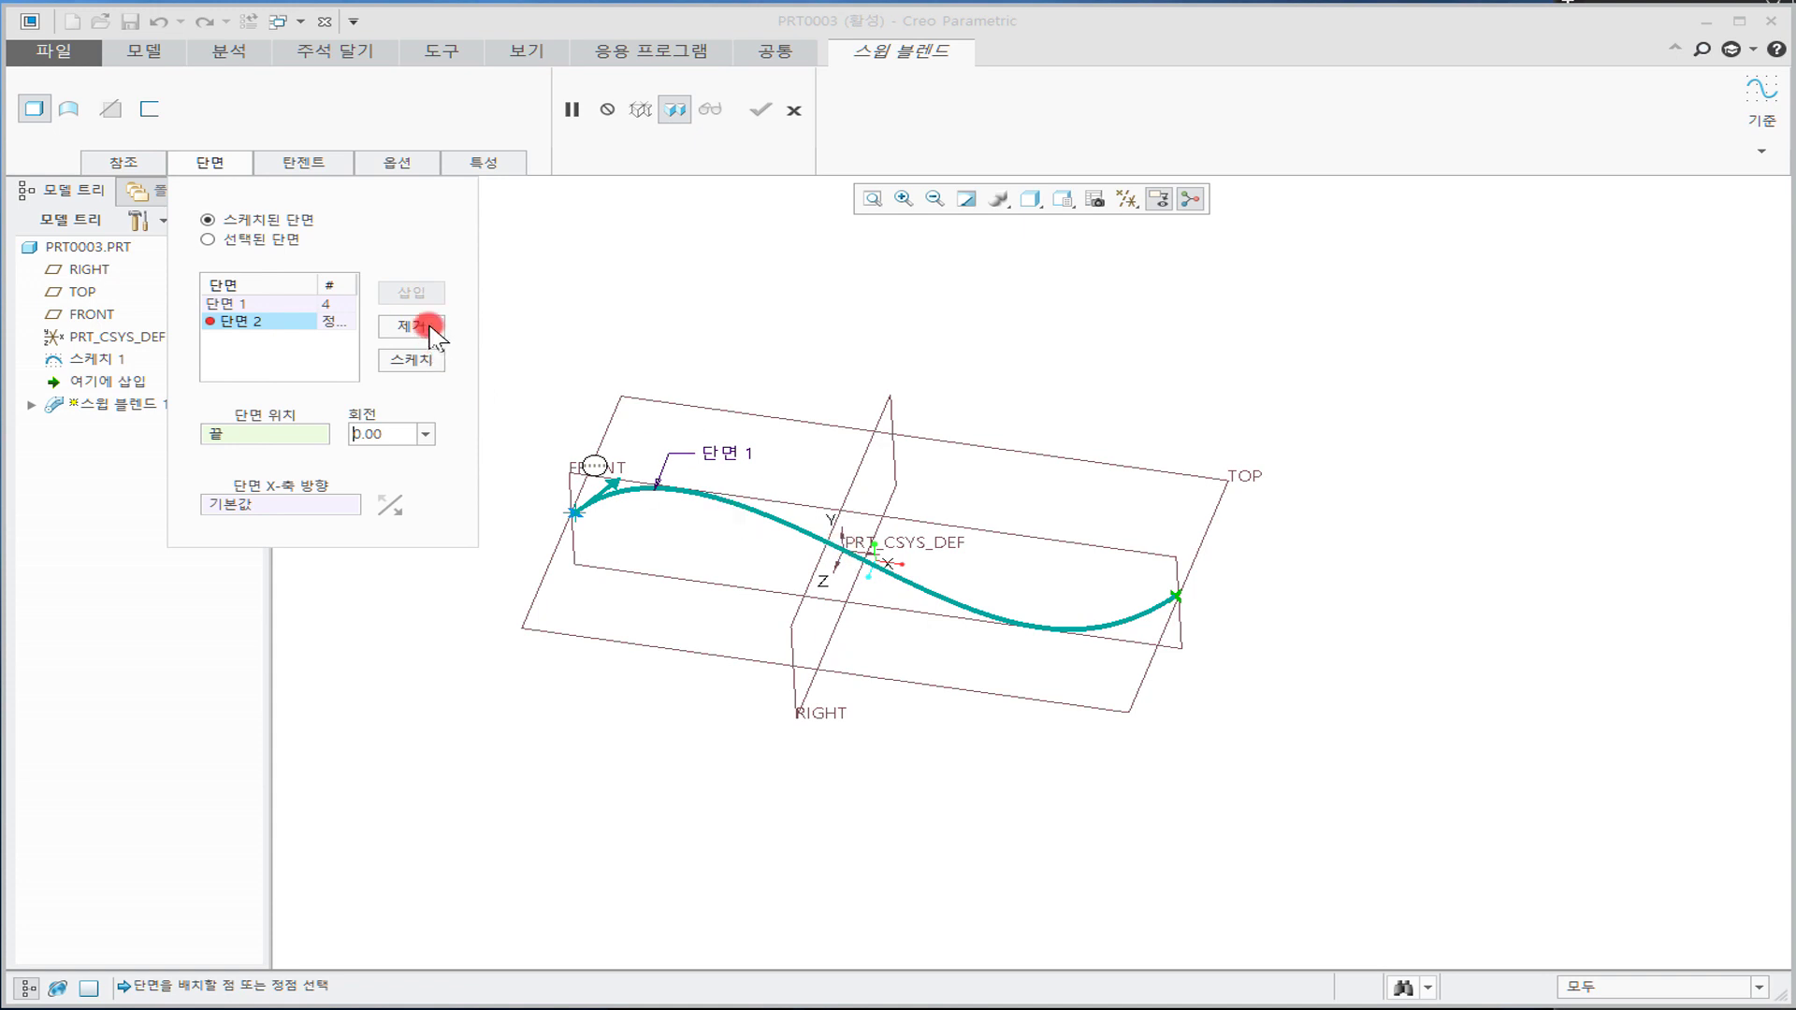
pyautogui.rightClick(348, 325)
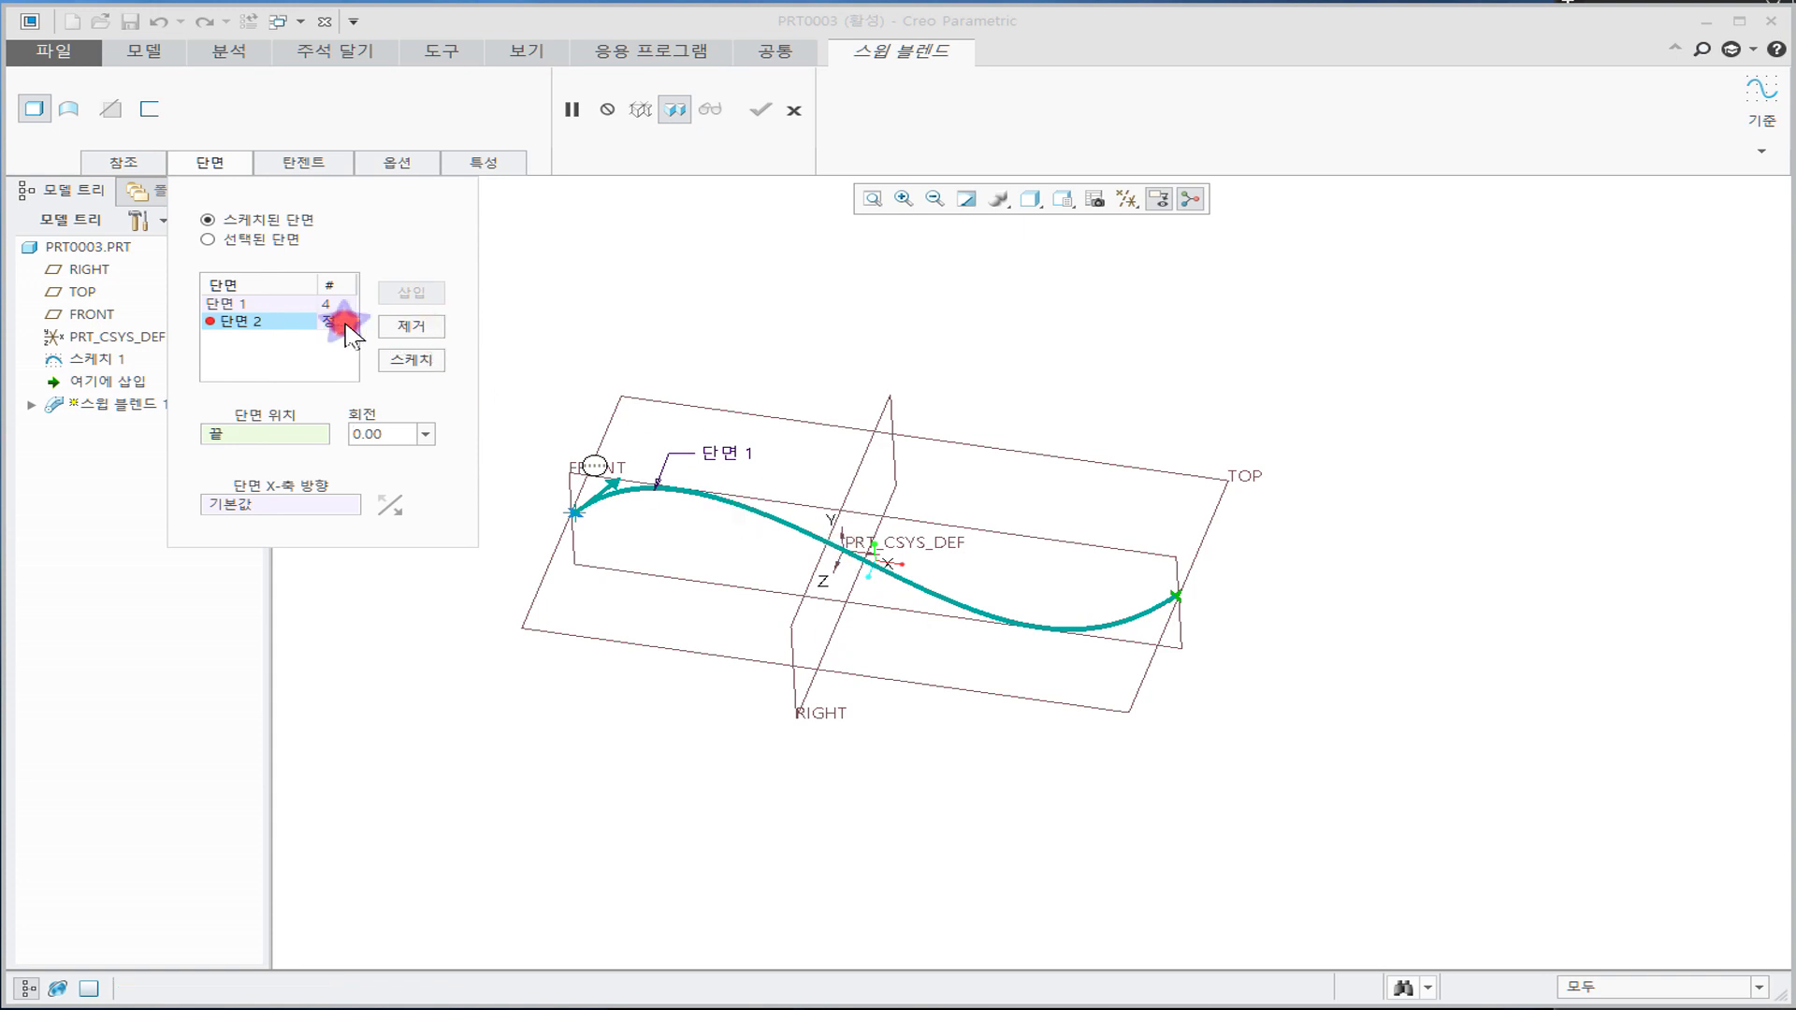
pyautogui.click(305, 362)
pyautogui.click(302, 163)
pyautogui.click(388, 163)
pyautogui.click(486, 167)
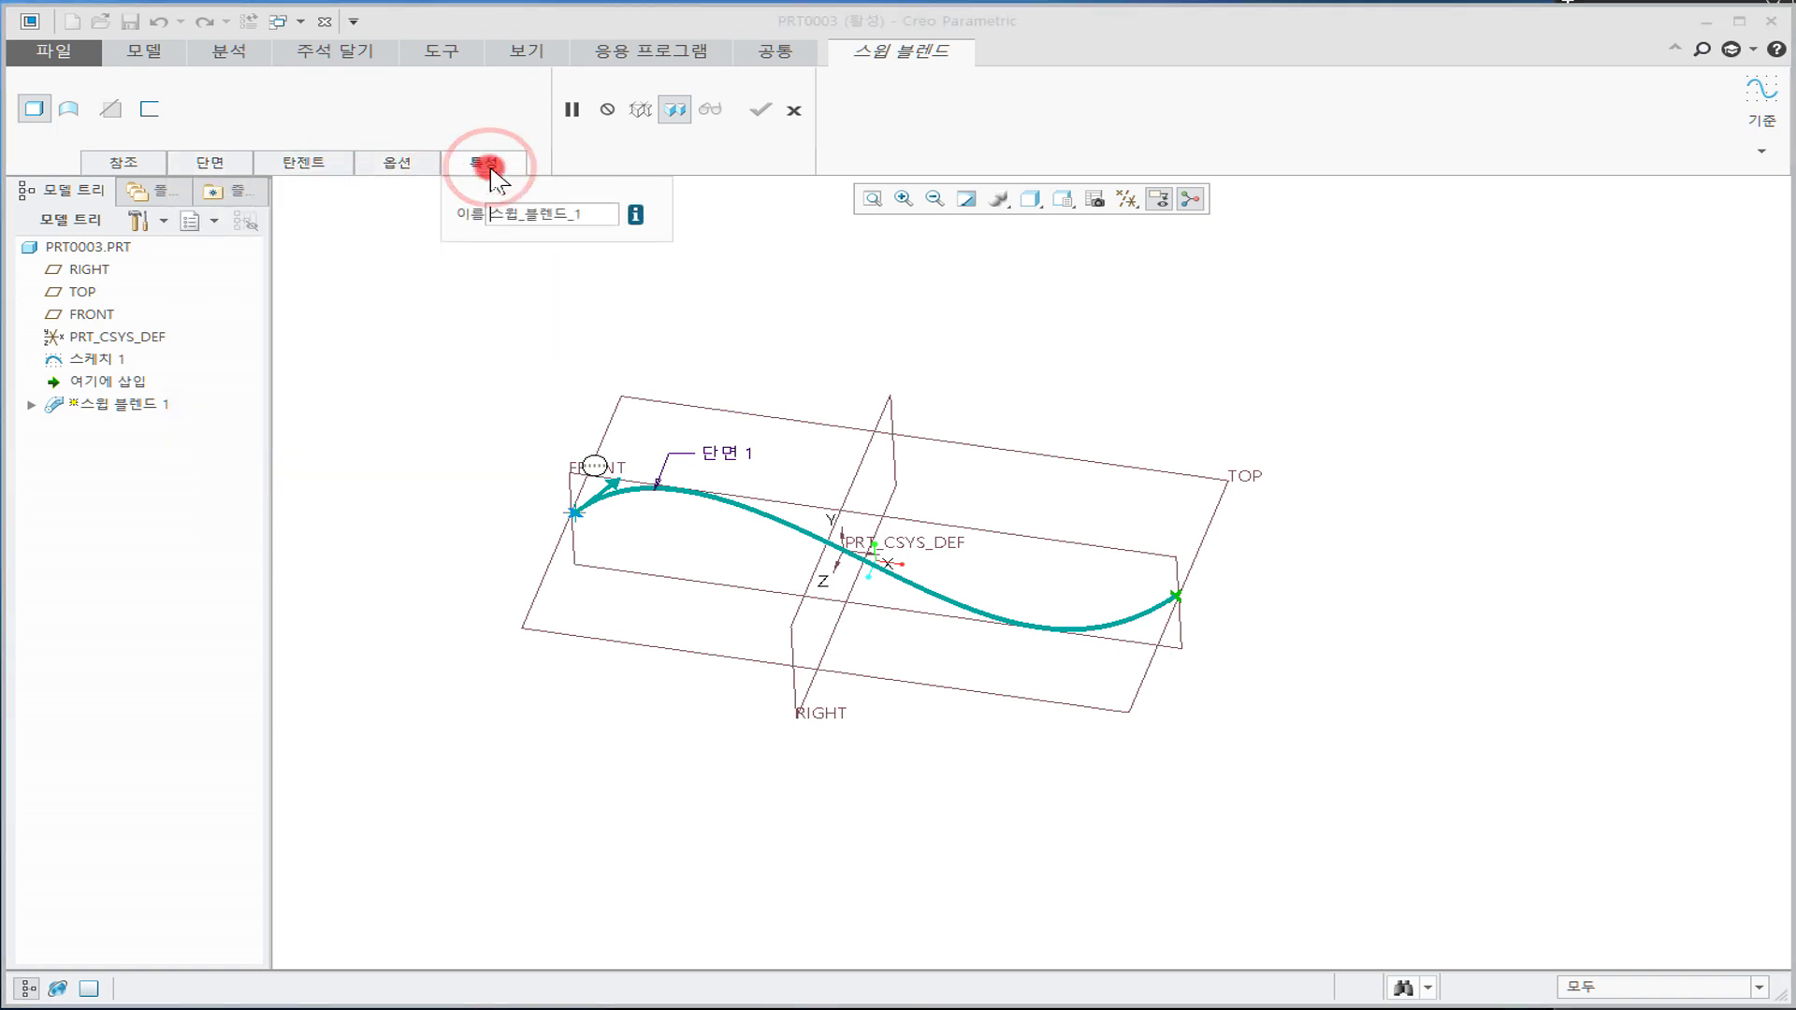
pyautogui.click(210, 165)
# Step: Discard the unfinished swept blend and place two datum points on the spline, one on each side of the RIGHT plane
pyautogui.click(794, 111)
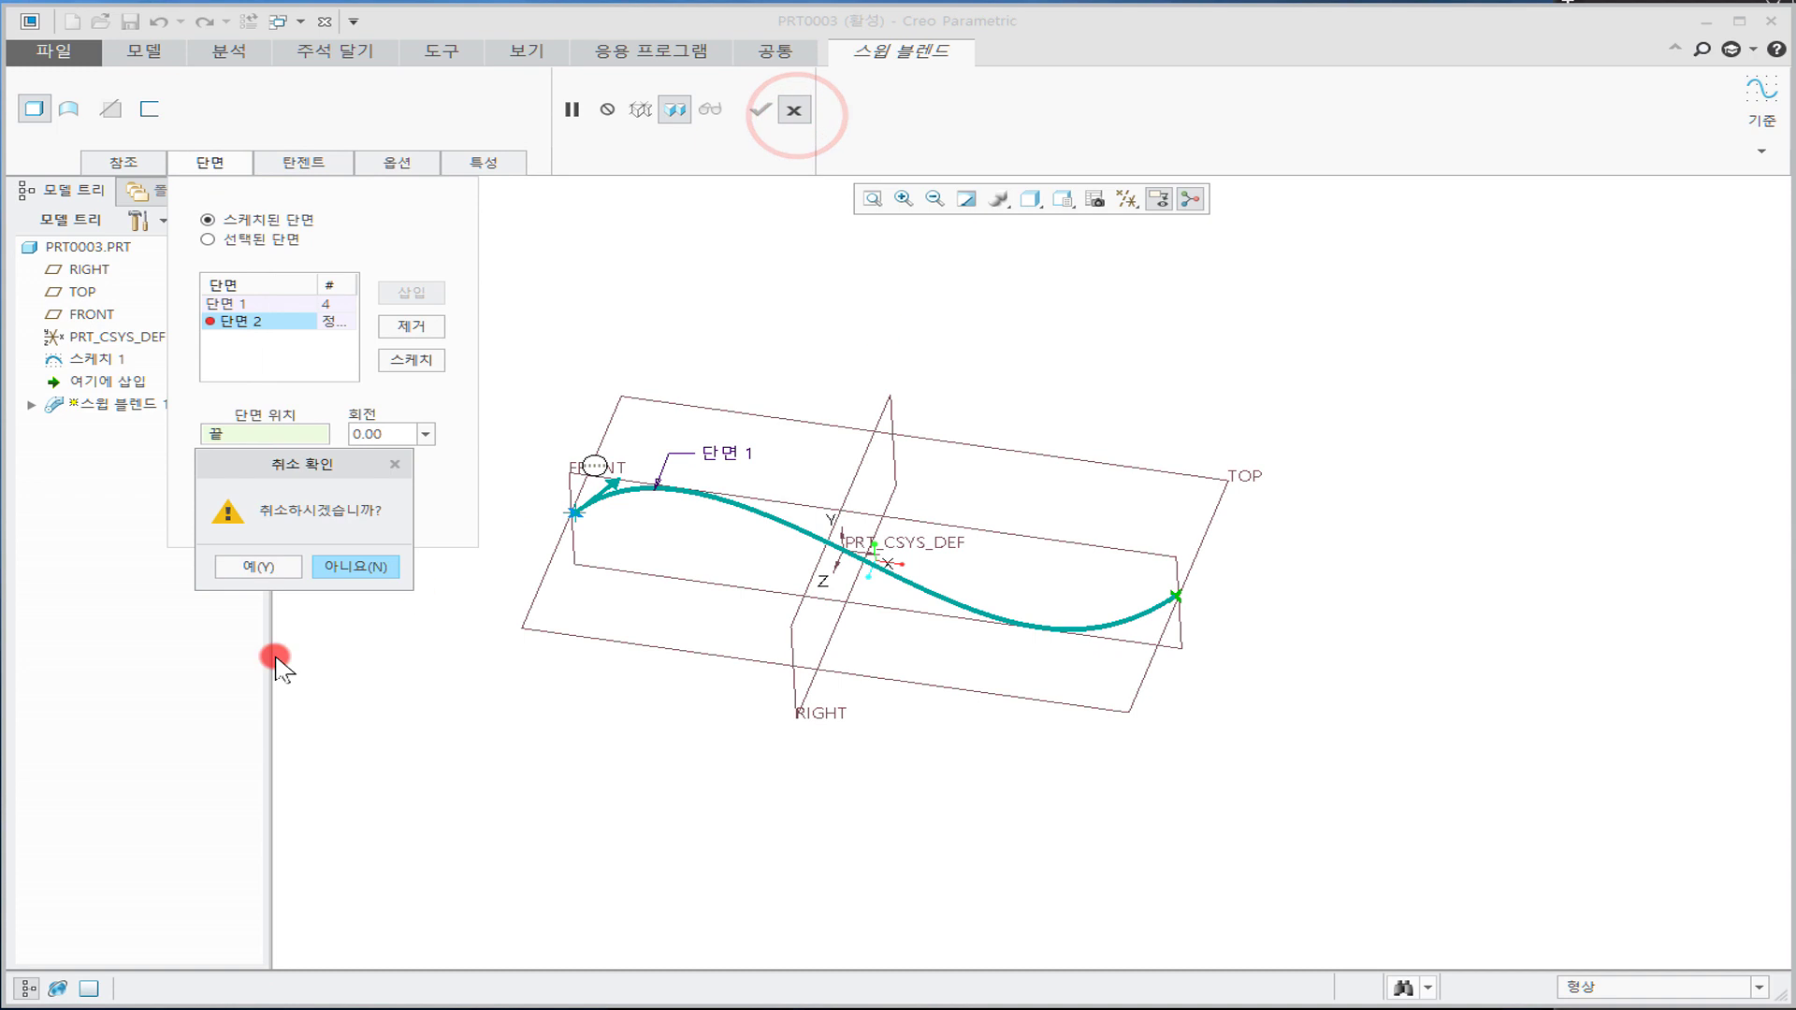
pyautogui.click(258, 567)
pyautogui.click(410, 108)
pyautogui.click(752, 512)
pyautogui.click(955, 603)
pyautogui.middleClick(1146, 361)
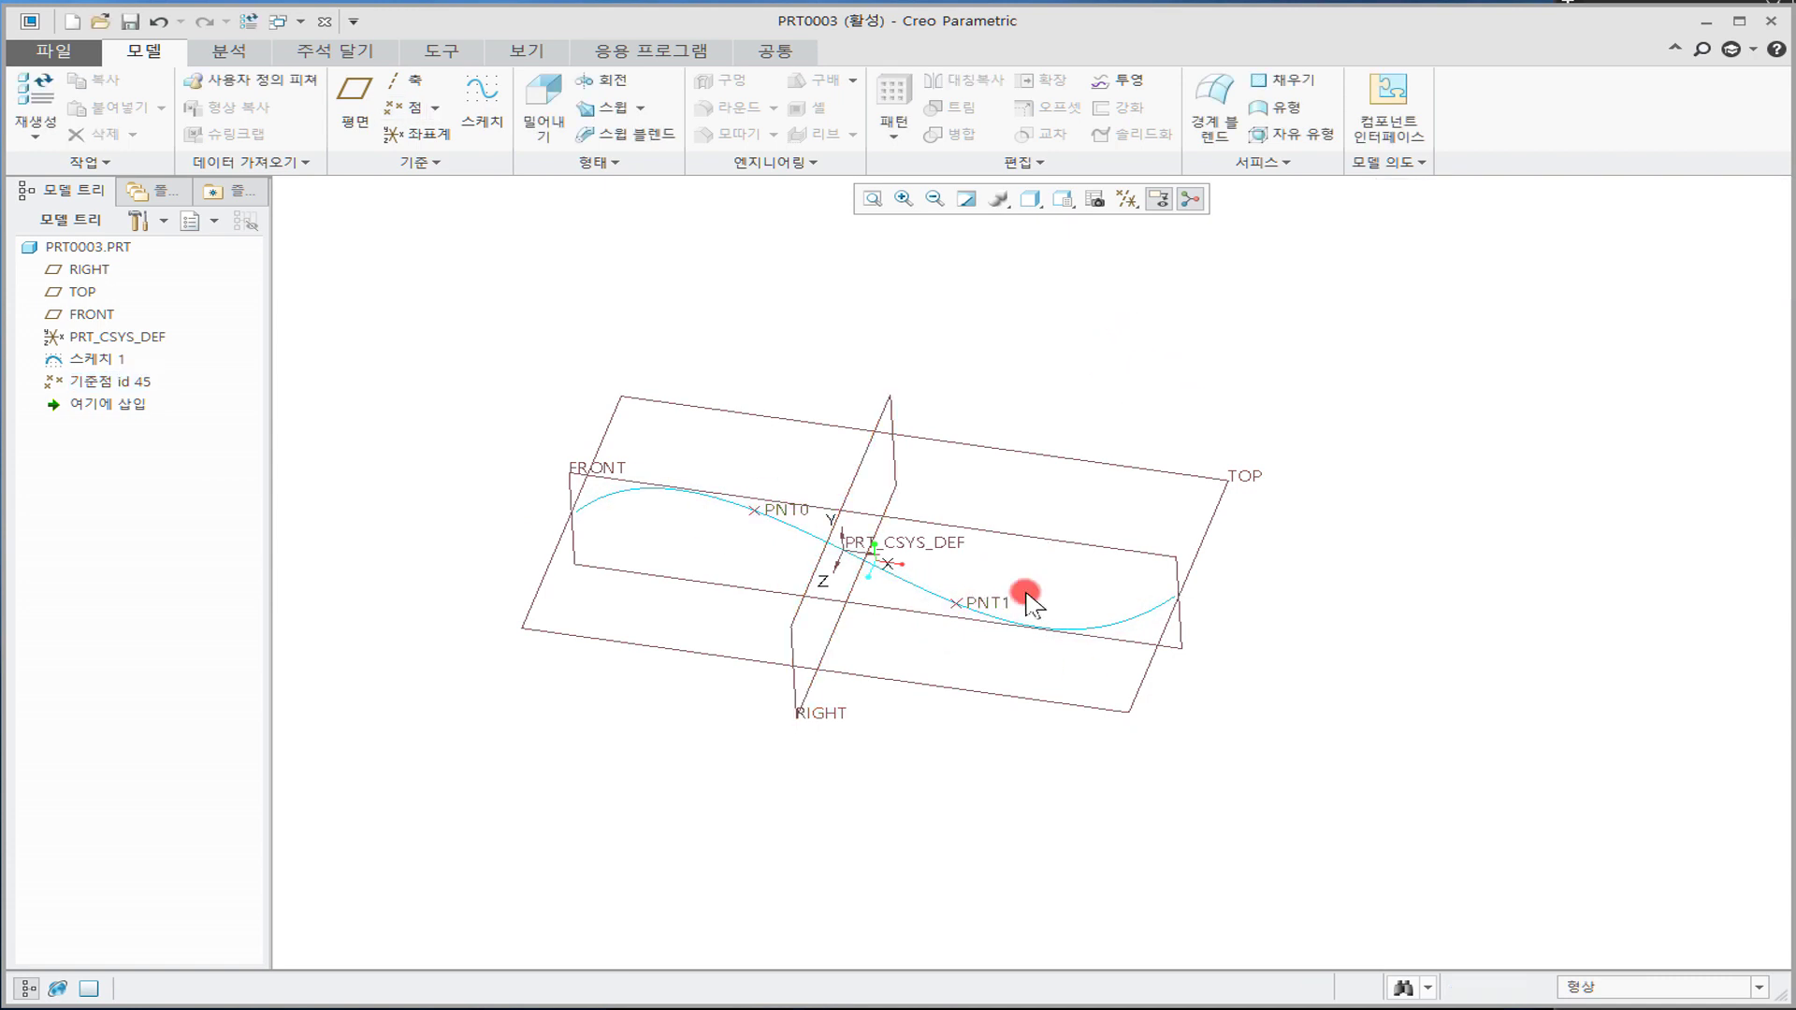
# Step: Start a new Swept Blend and select the sketched spline as its origin trajectory
pyautogui.click(613, 132)
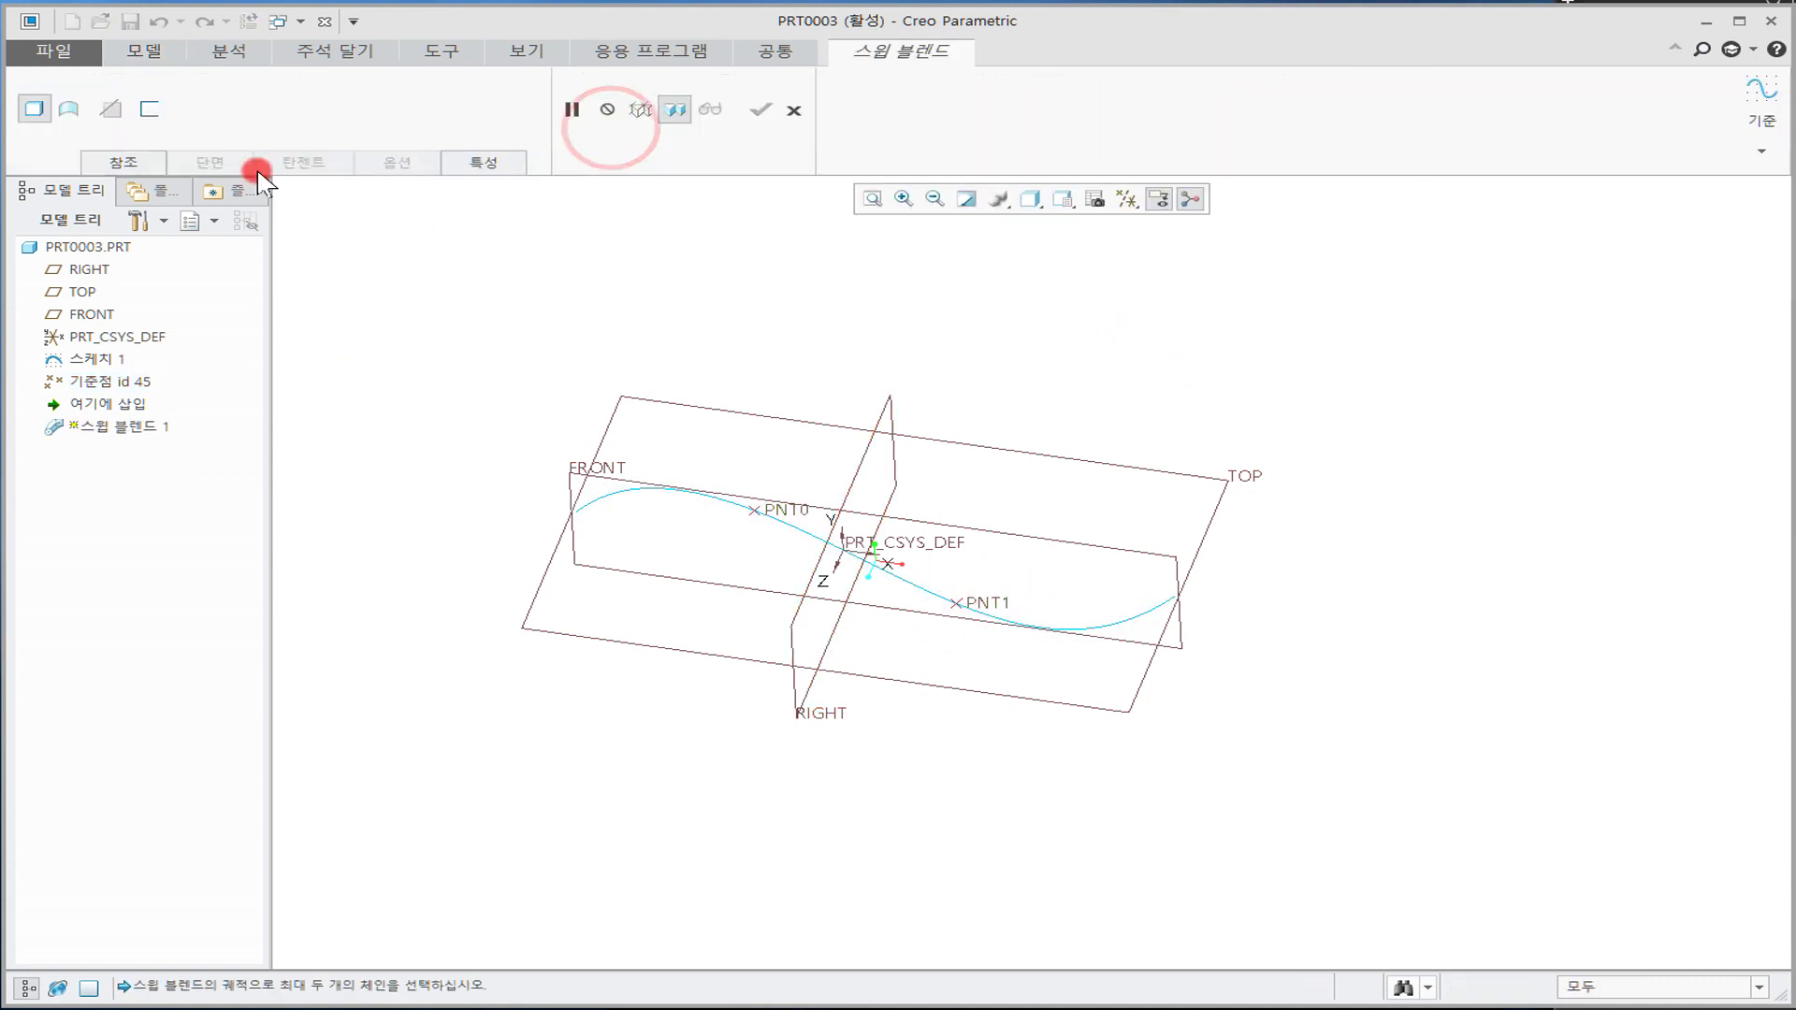
pyautogui.click(127, 162)
pyautogui.click(599, 497)
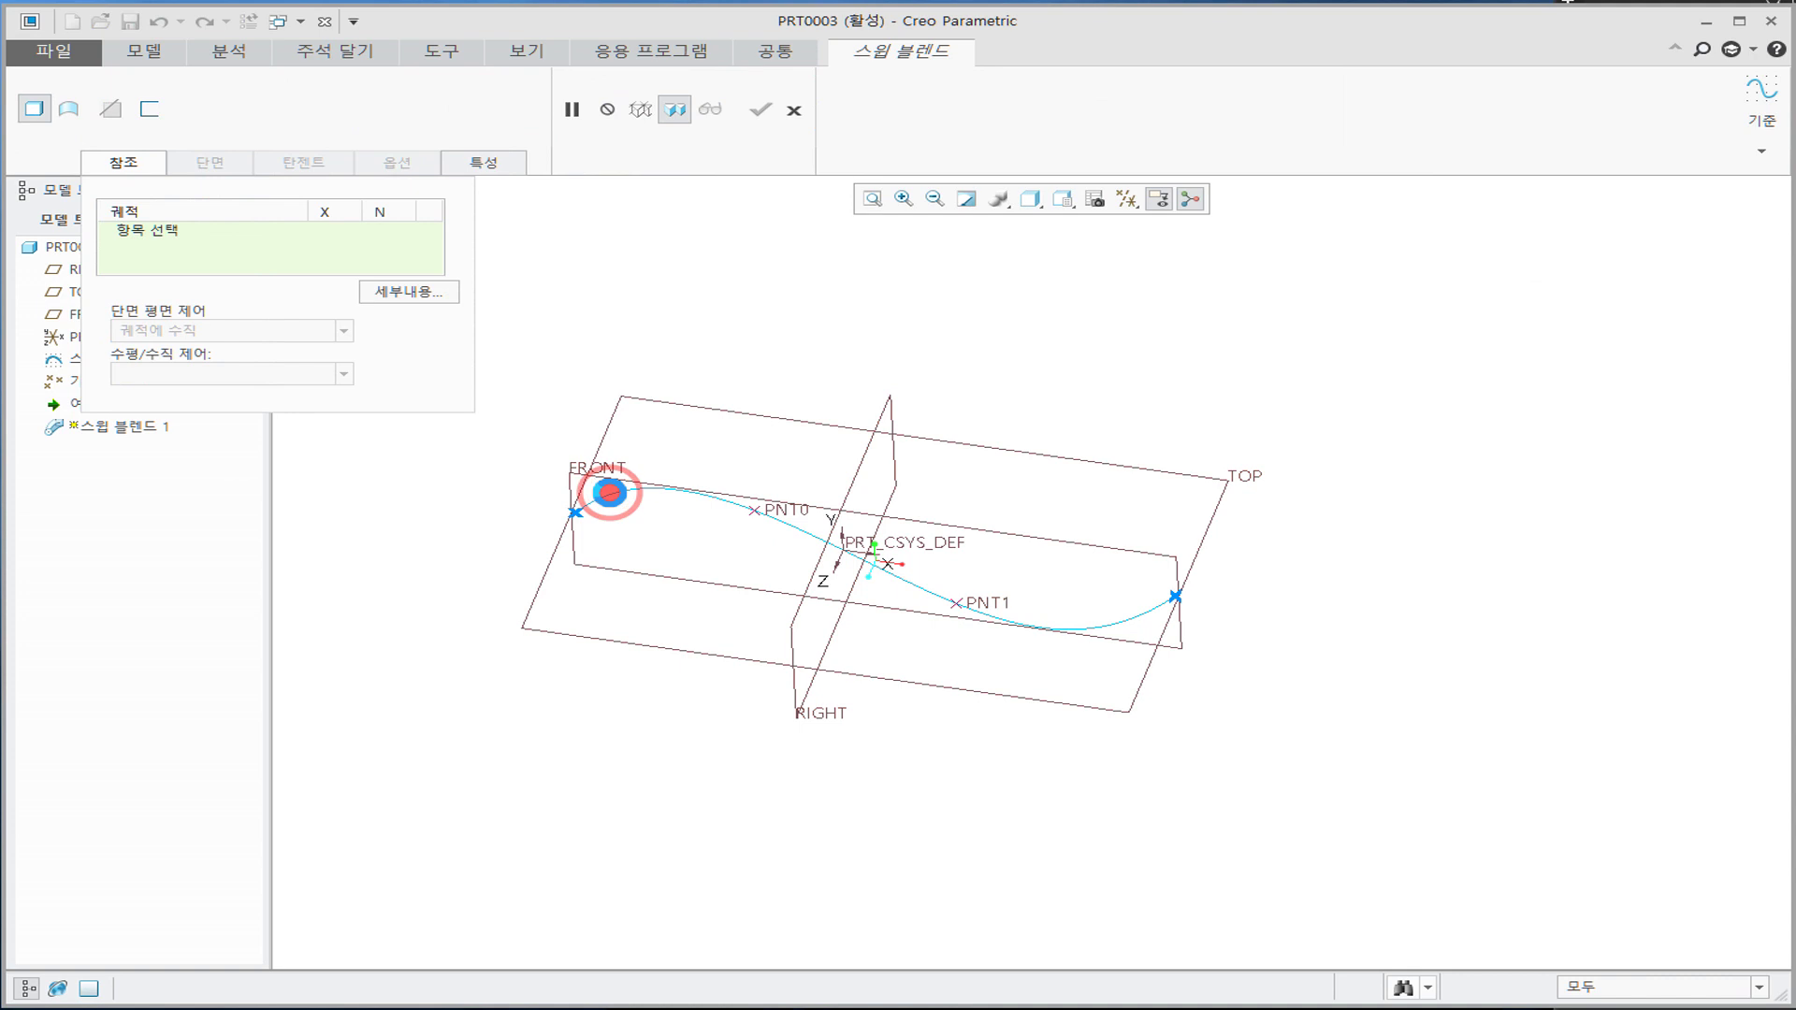
pyautogui.click(1157, 617)
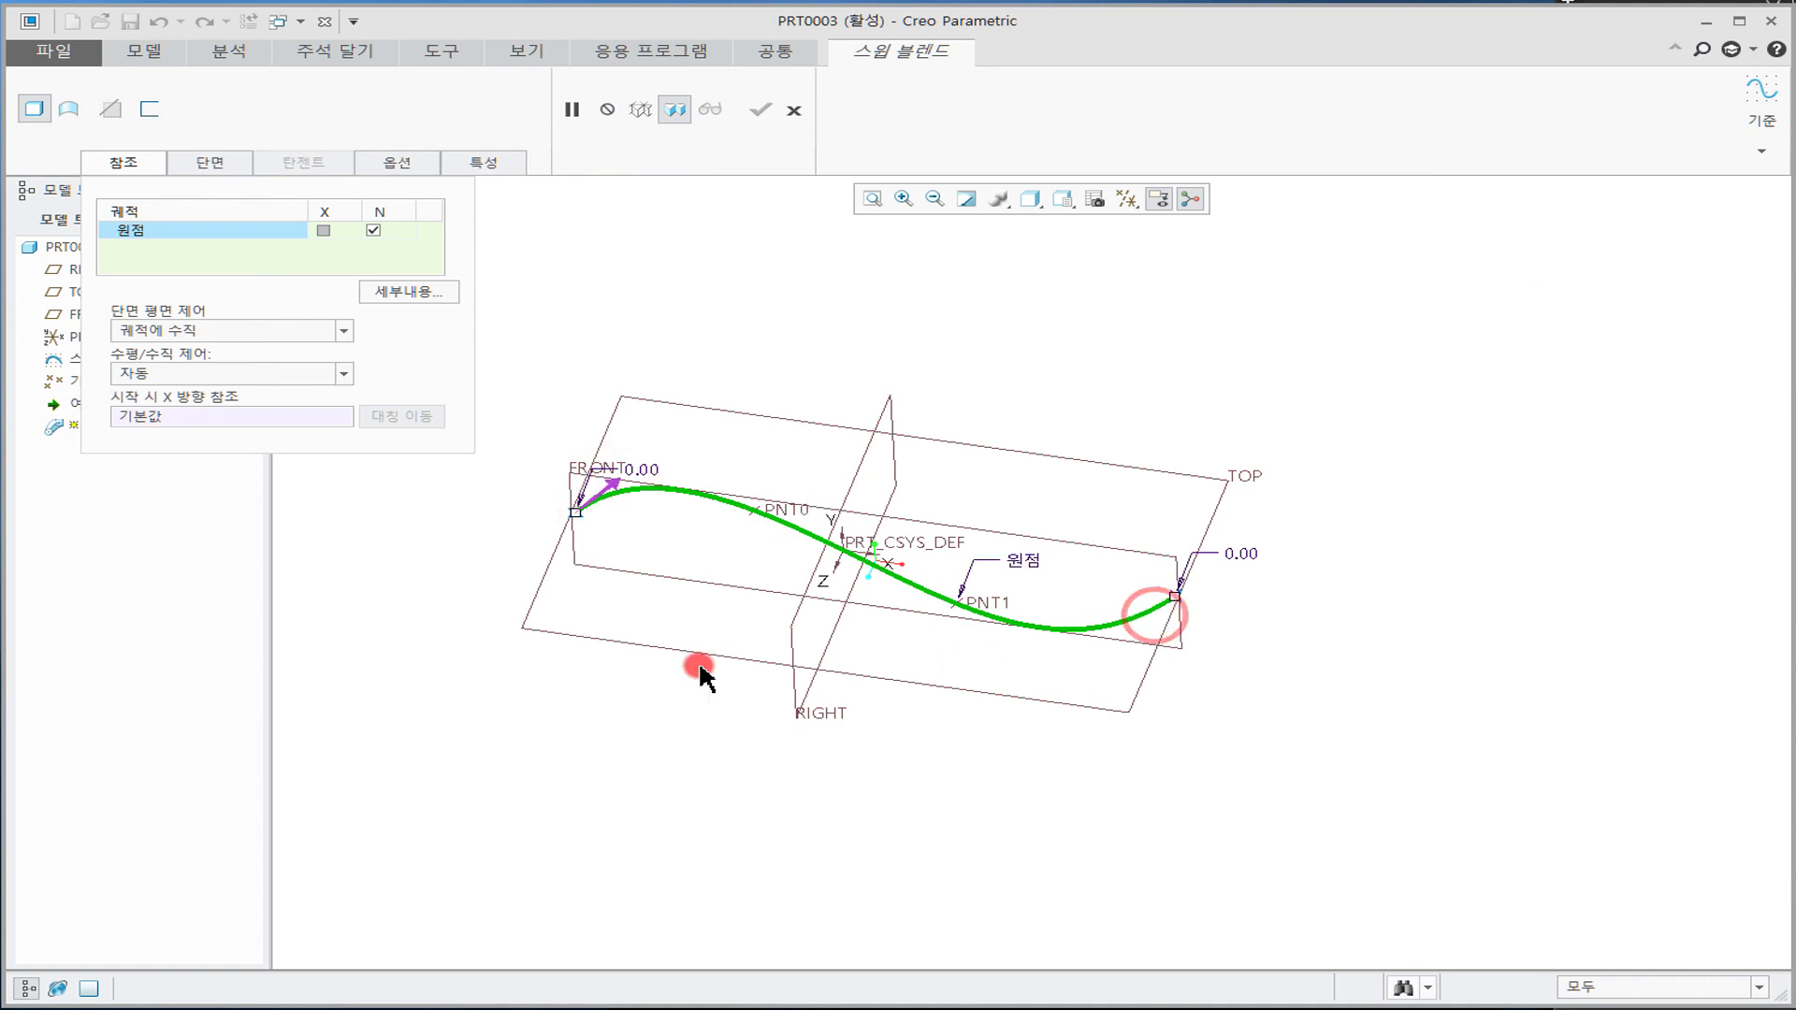
# Step: Sketch section 1 as a small center rectangle on the trajectory's start point and finish the sketch
pyautogui.click(230, 165)
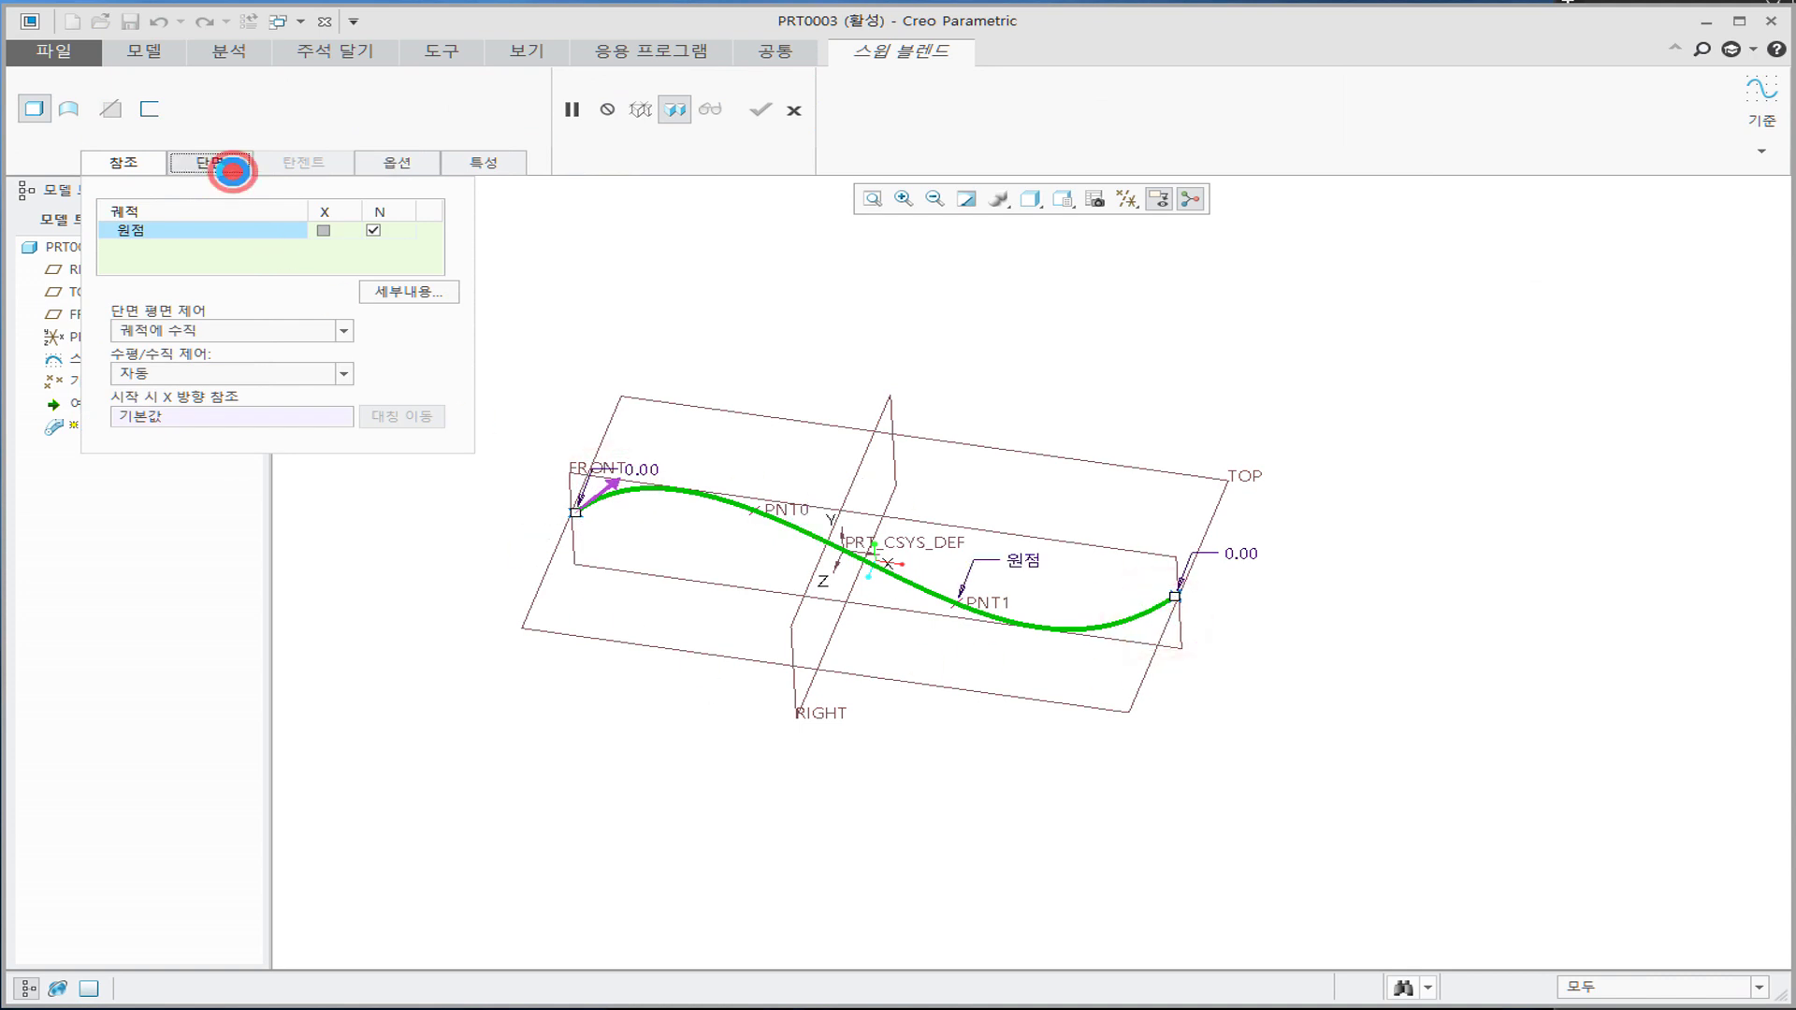
pyautogui.click(416, 360)
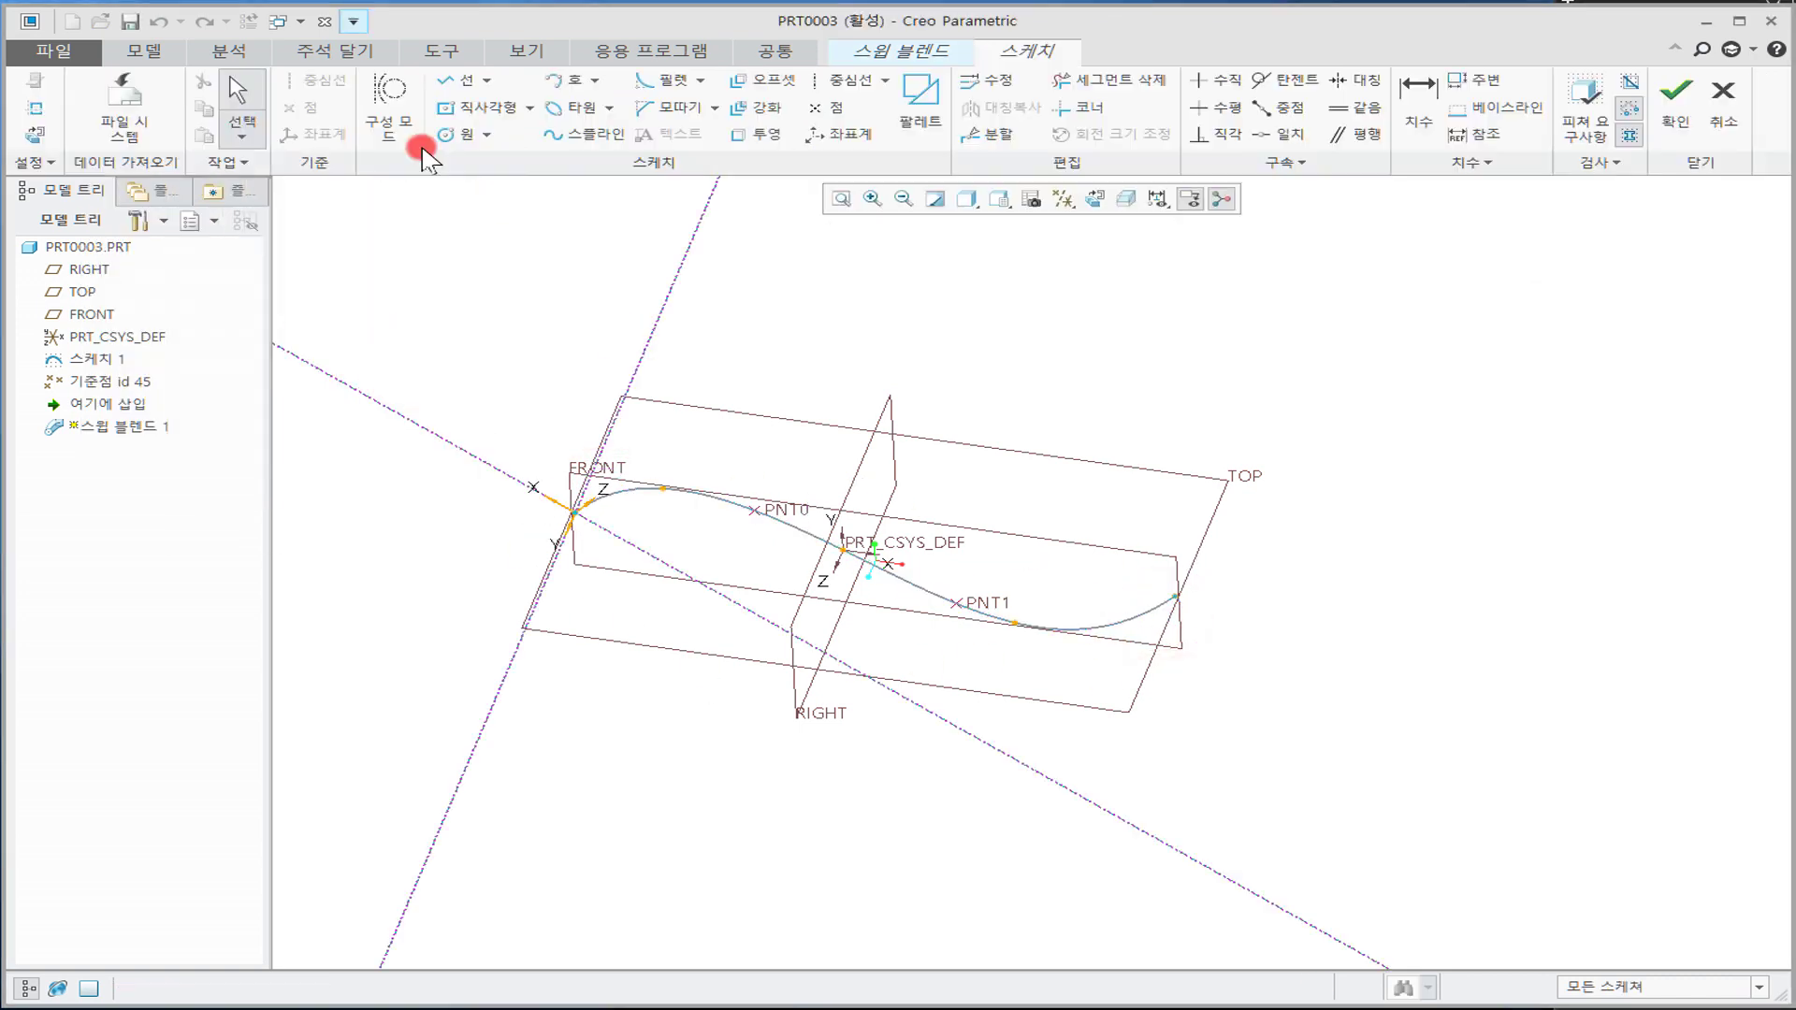
pyautogui.click(474, 109)
pyautogui.click(573, 517)
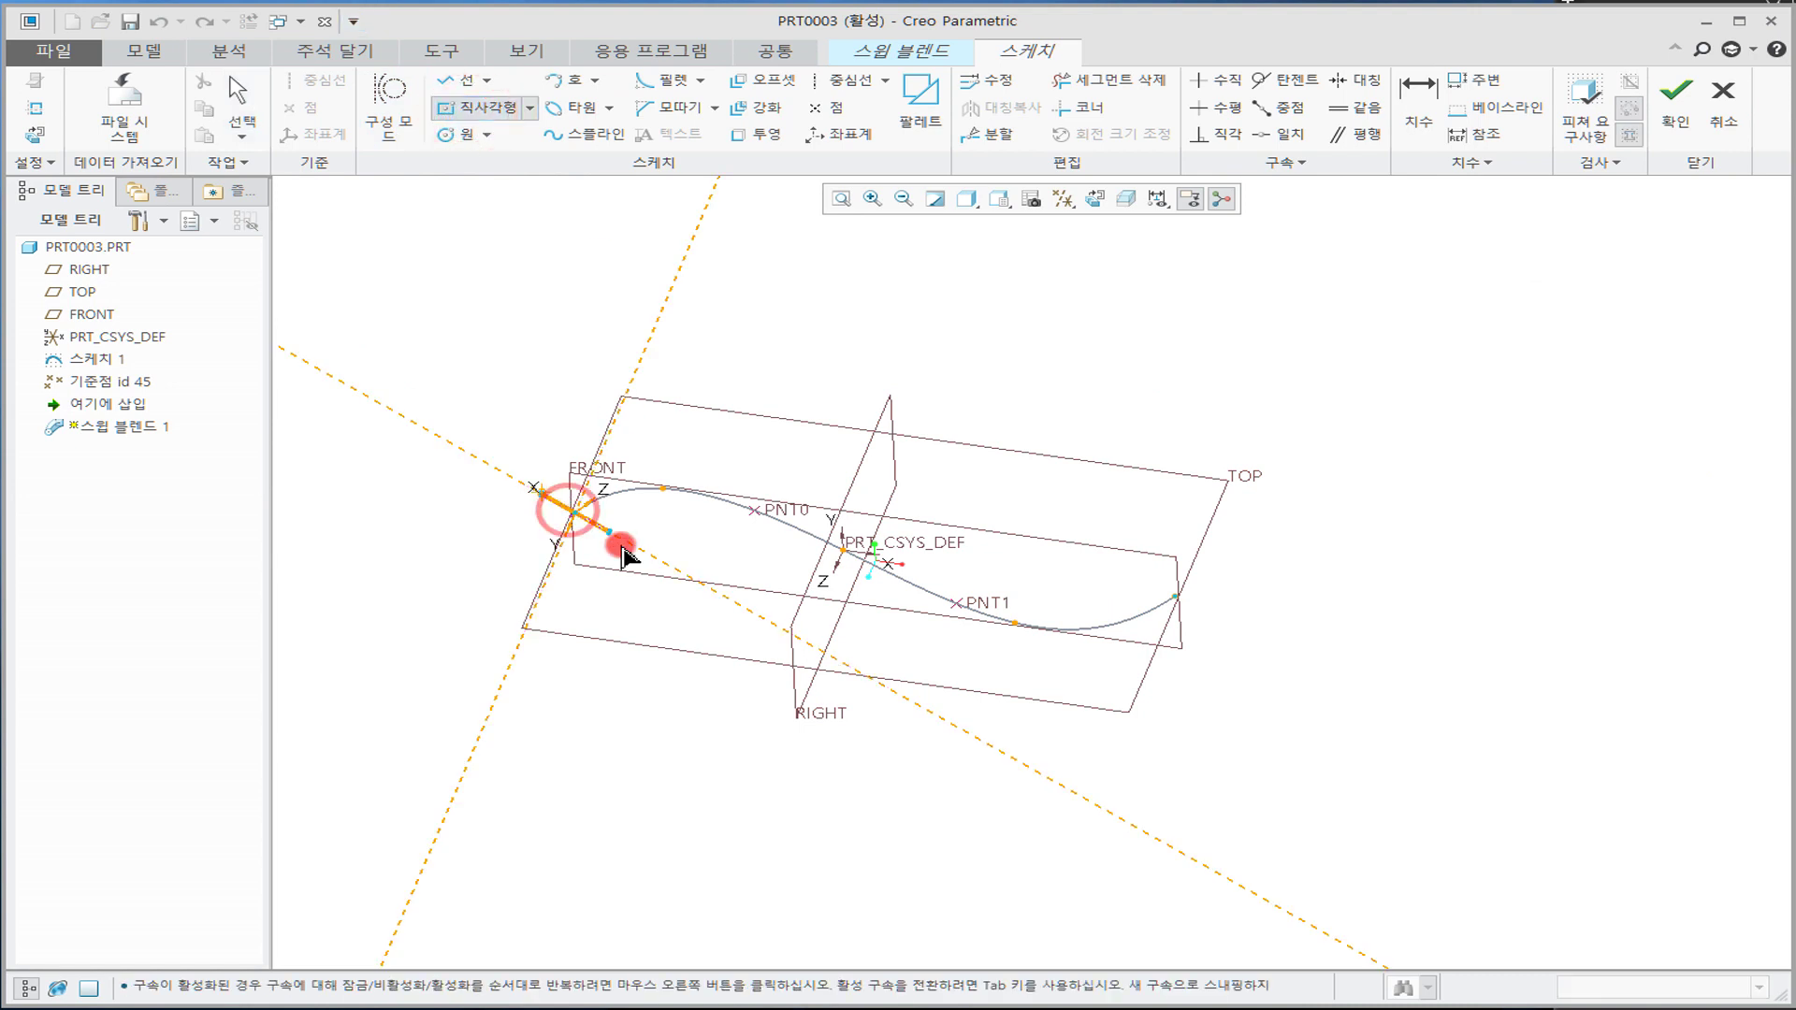
pyautogui.click(600, 559)
pyautogui.middleClick(753, 570)
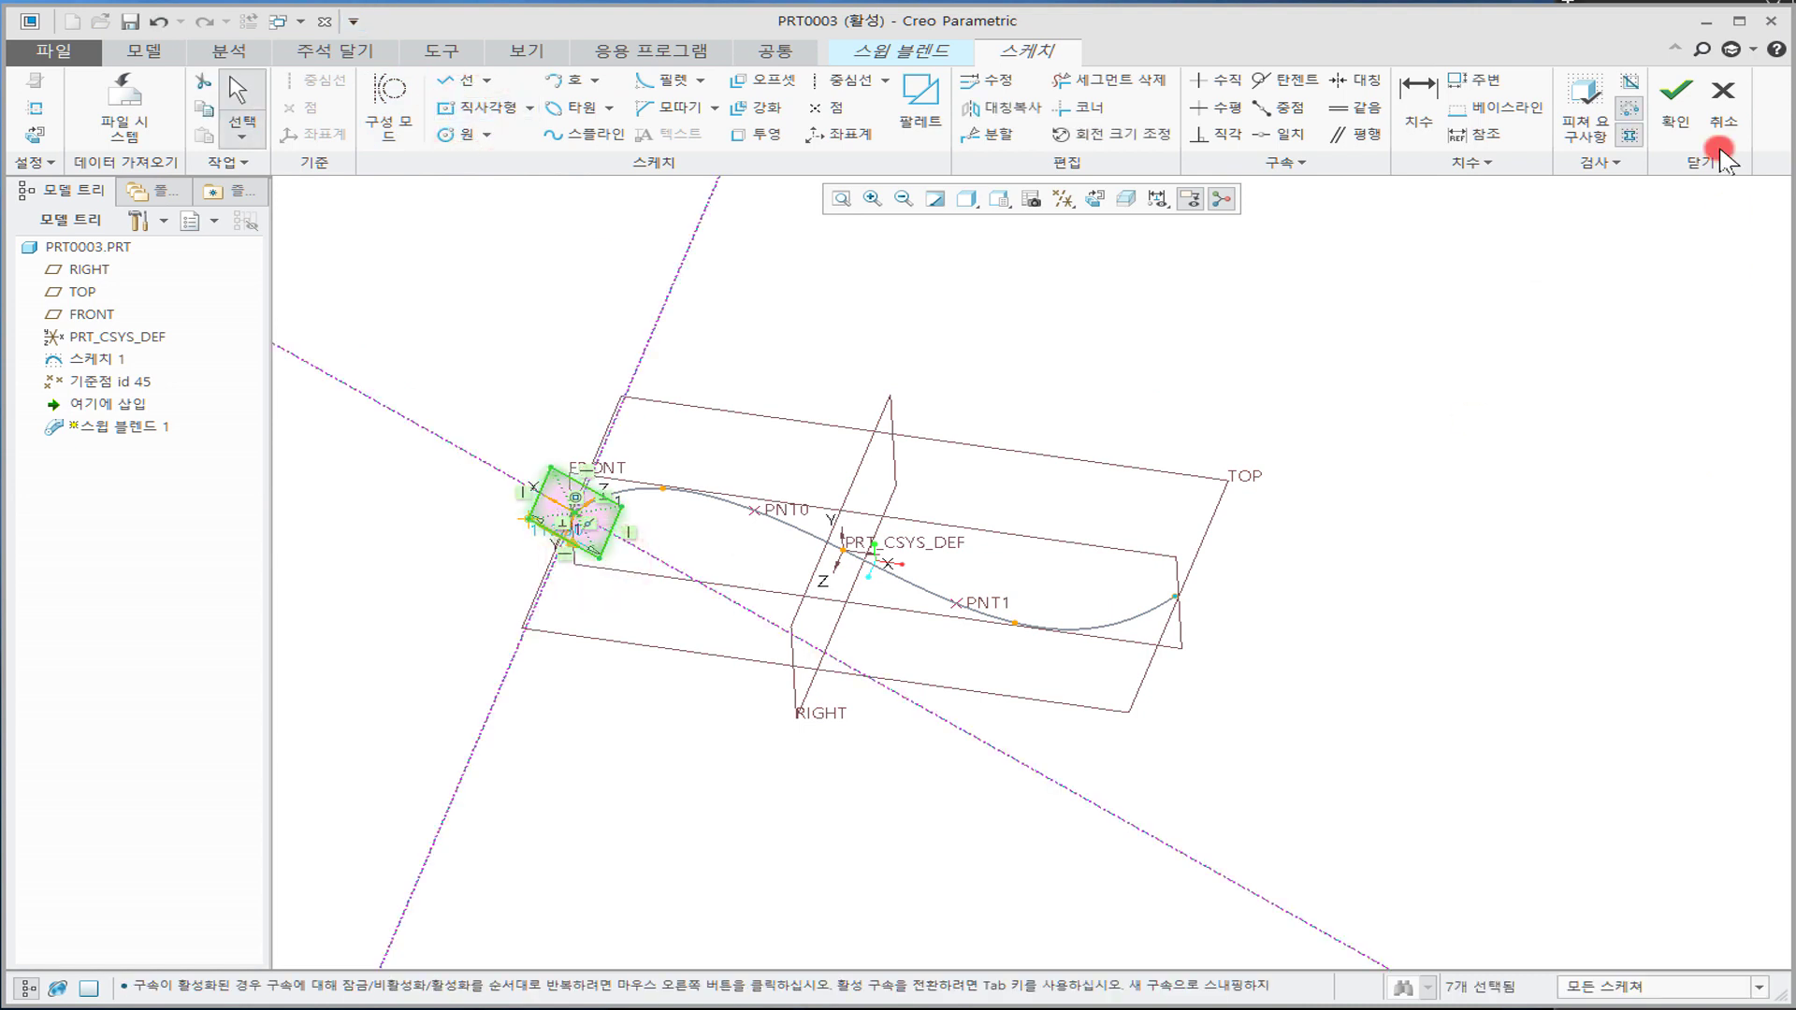
pyautogui.click(1675, 94)
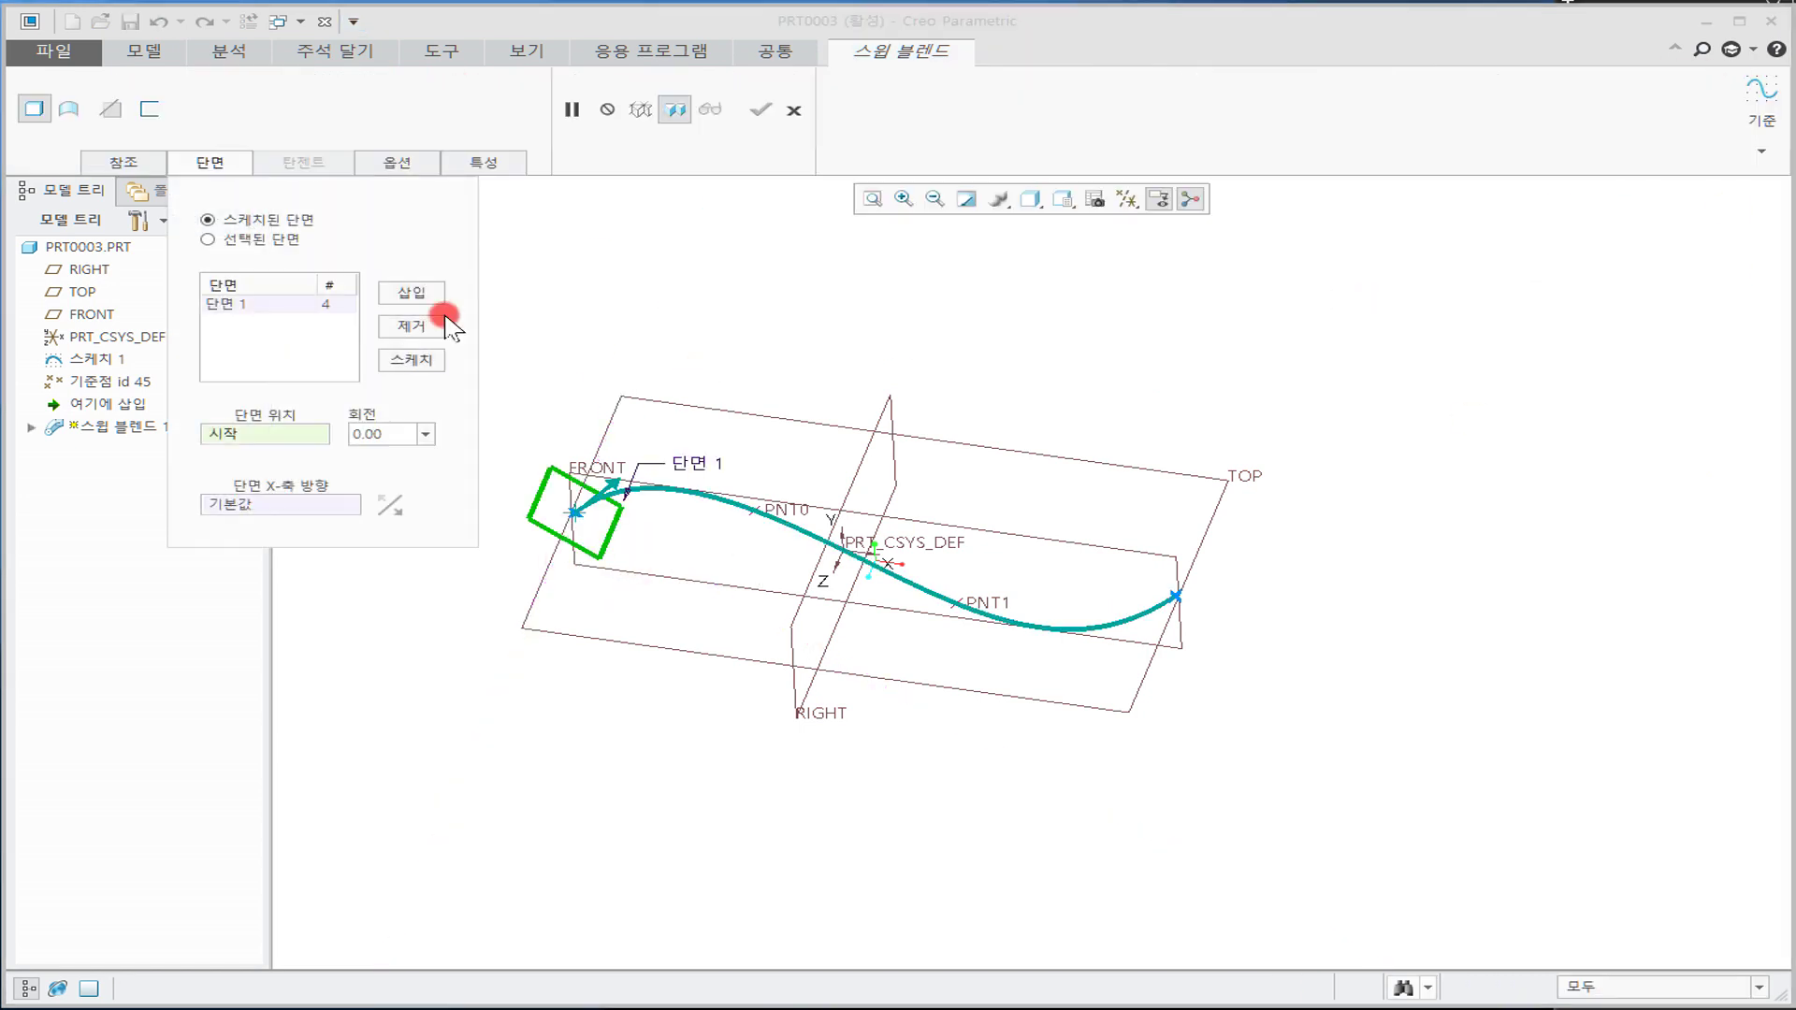
# Step: Insert section 2, place it at datum point PNT0 and open its sketch
pyautogui.click(414, 297)
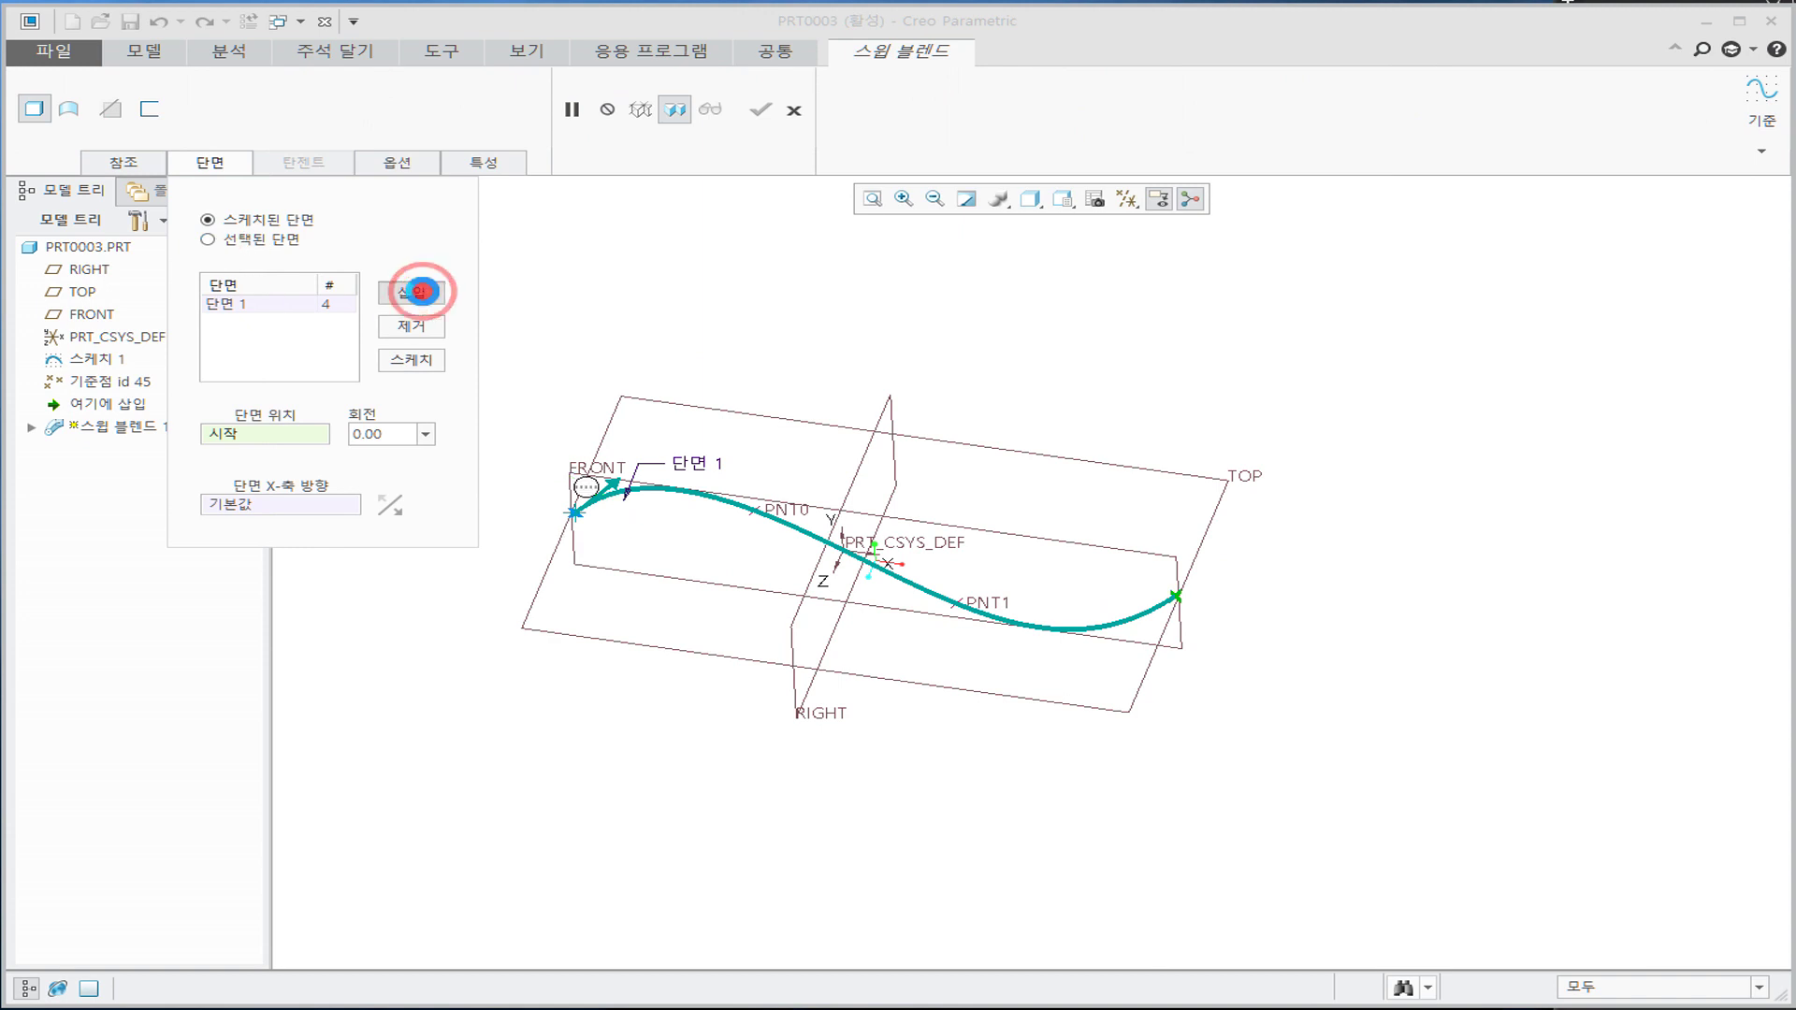
pyautogui.click(339, 322)
pyautogui.click(732, 531)
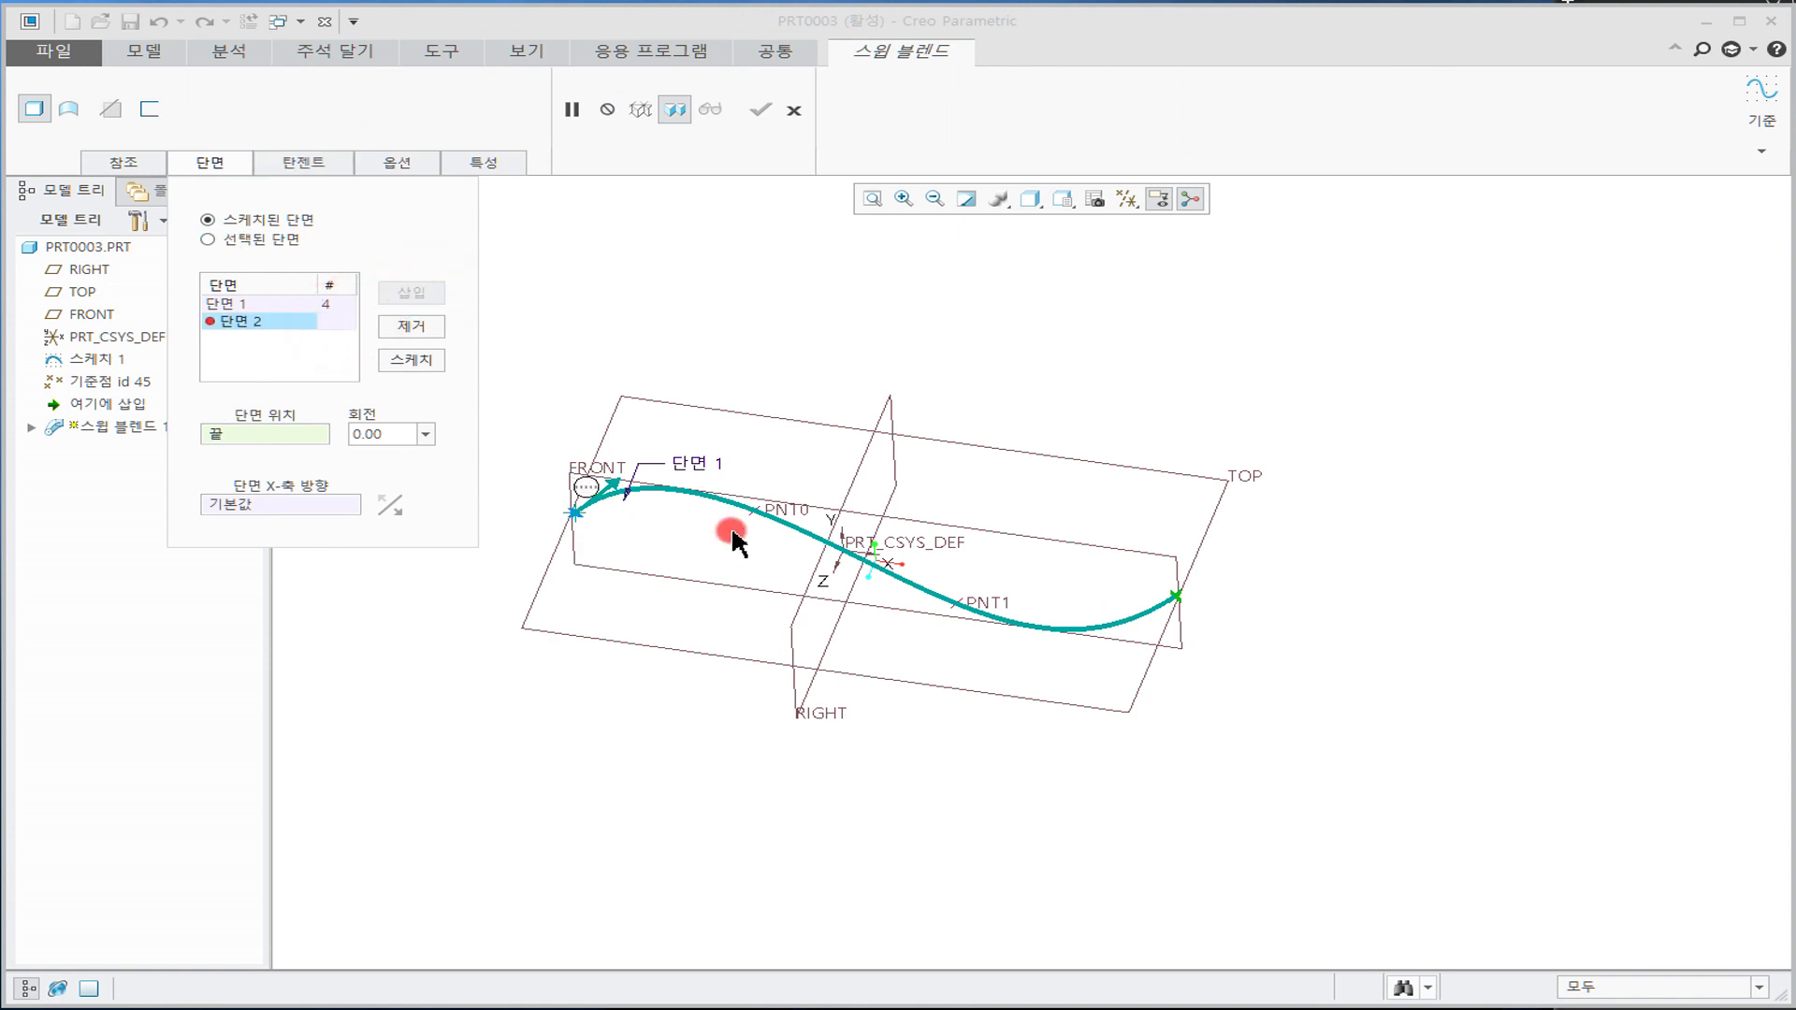
pyautogui.click(773, 507)
pyautogui.click(404, 361)
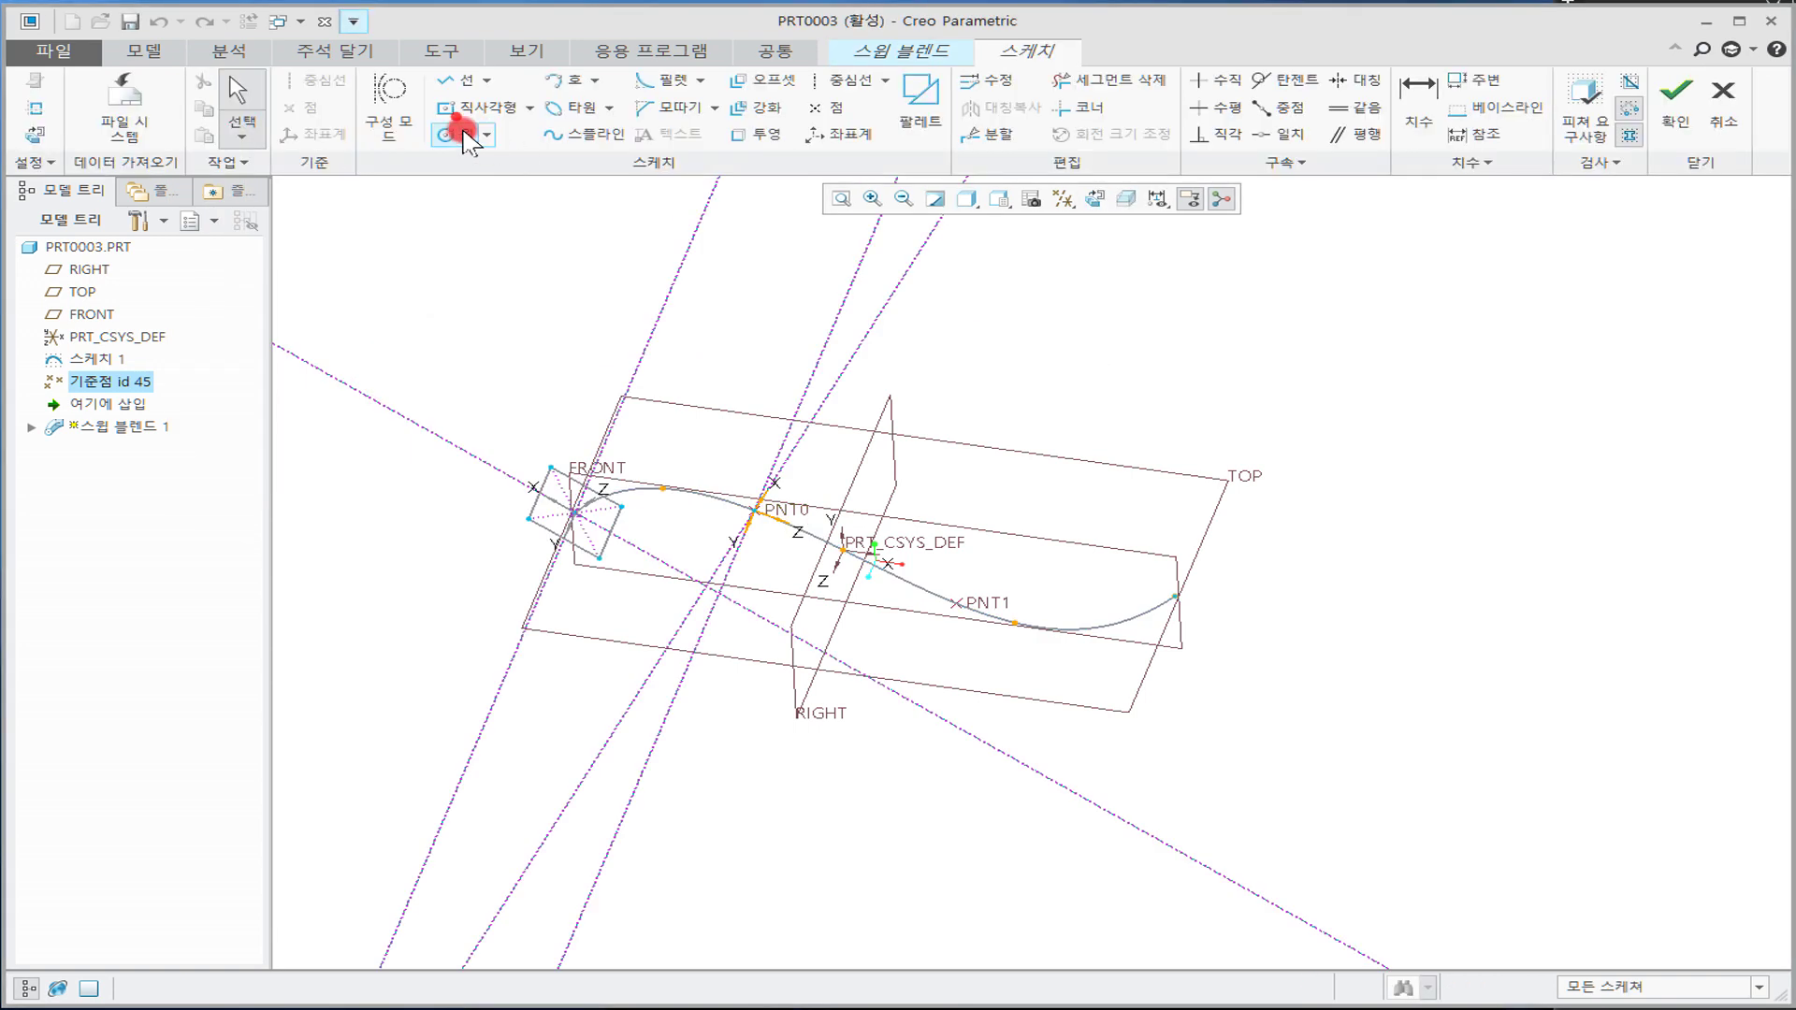
# Step: Draw a center rectangle about 251 by 142 centered on PNT0 and finish the section 2 sketch
pyautogui.click(455, 112)
pyautogui.click(754, 510)
pyautogui.moveTo(756, 550)
pyautogui.mouseDown(button='middle')
pyautogui.moveTo(904, 556)
pyautogui.moveTo(832, 570)
pyautogui.mouseUp(button='middle')
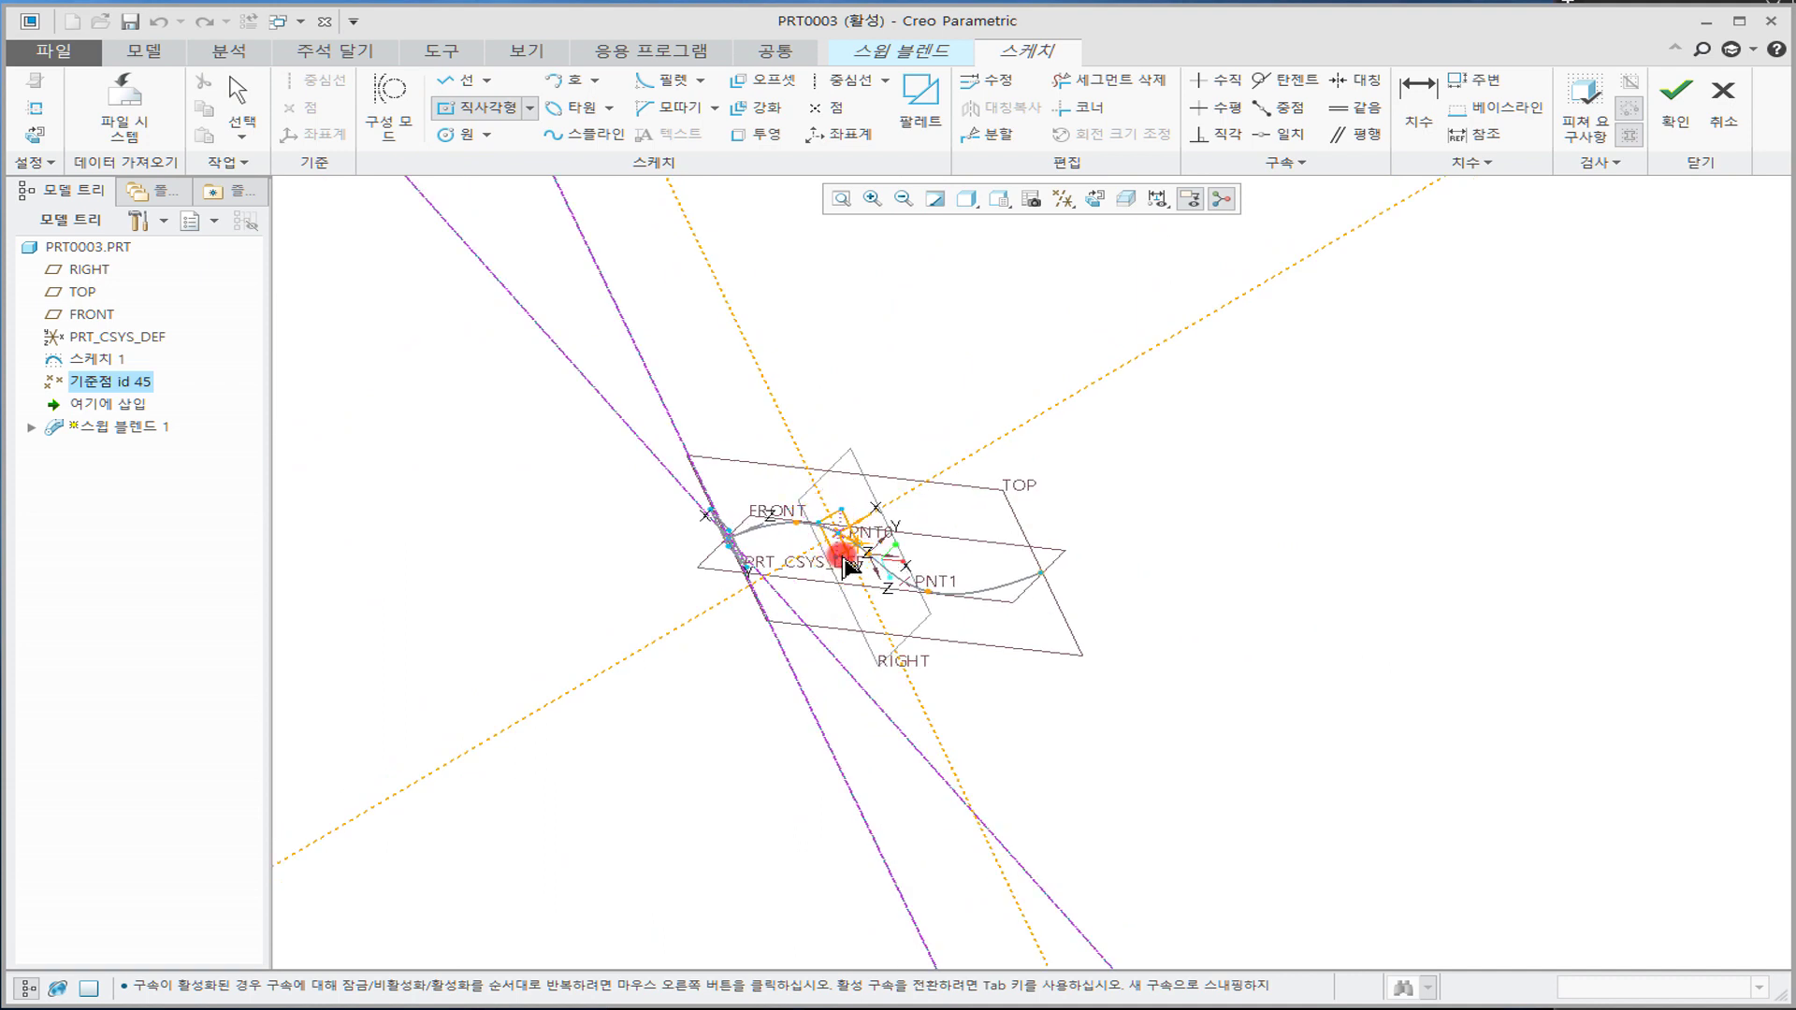
pyautogui.click(887, 559)
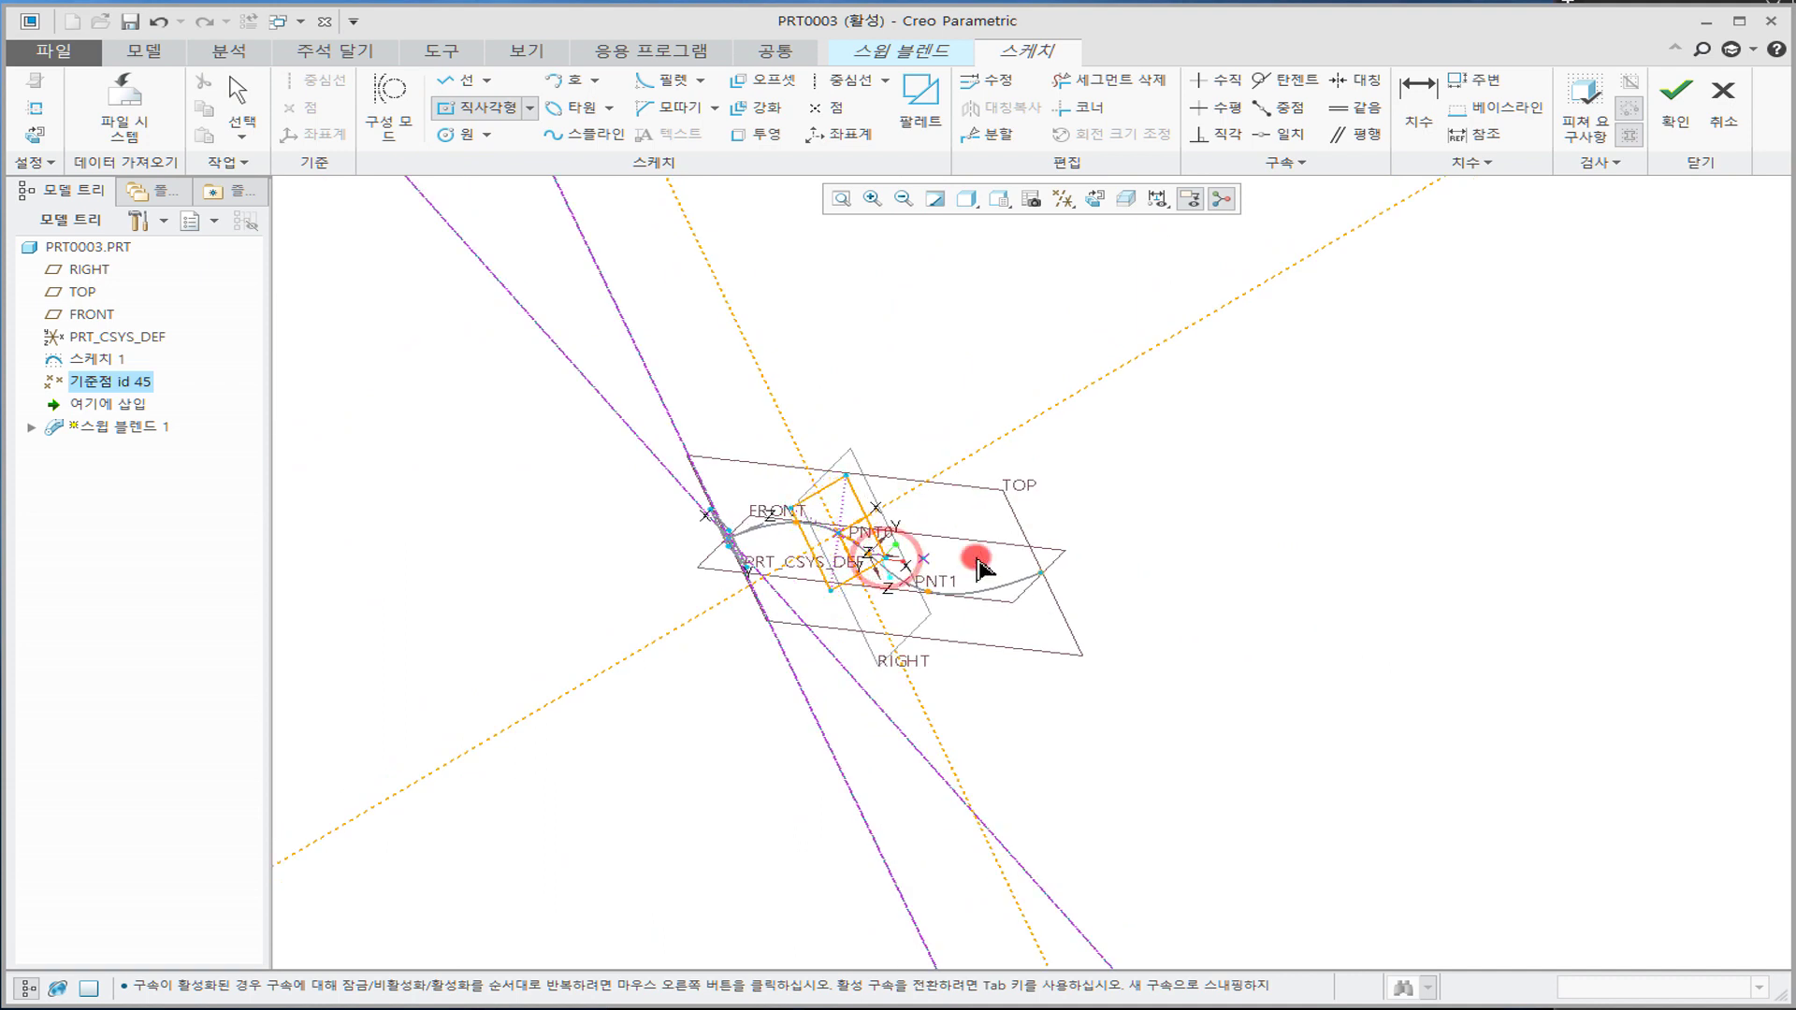
pyautogui.middleClick(1045, 553)
pyautogui.moveTo(1156, 566); pyautogui.dragTo(1024, 540, button='middle')
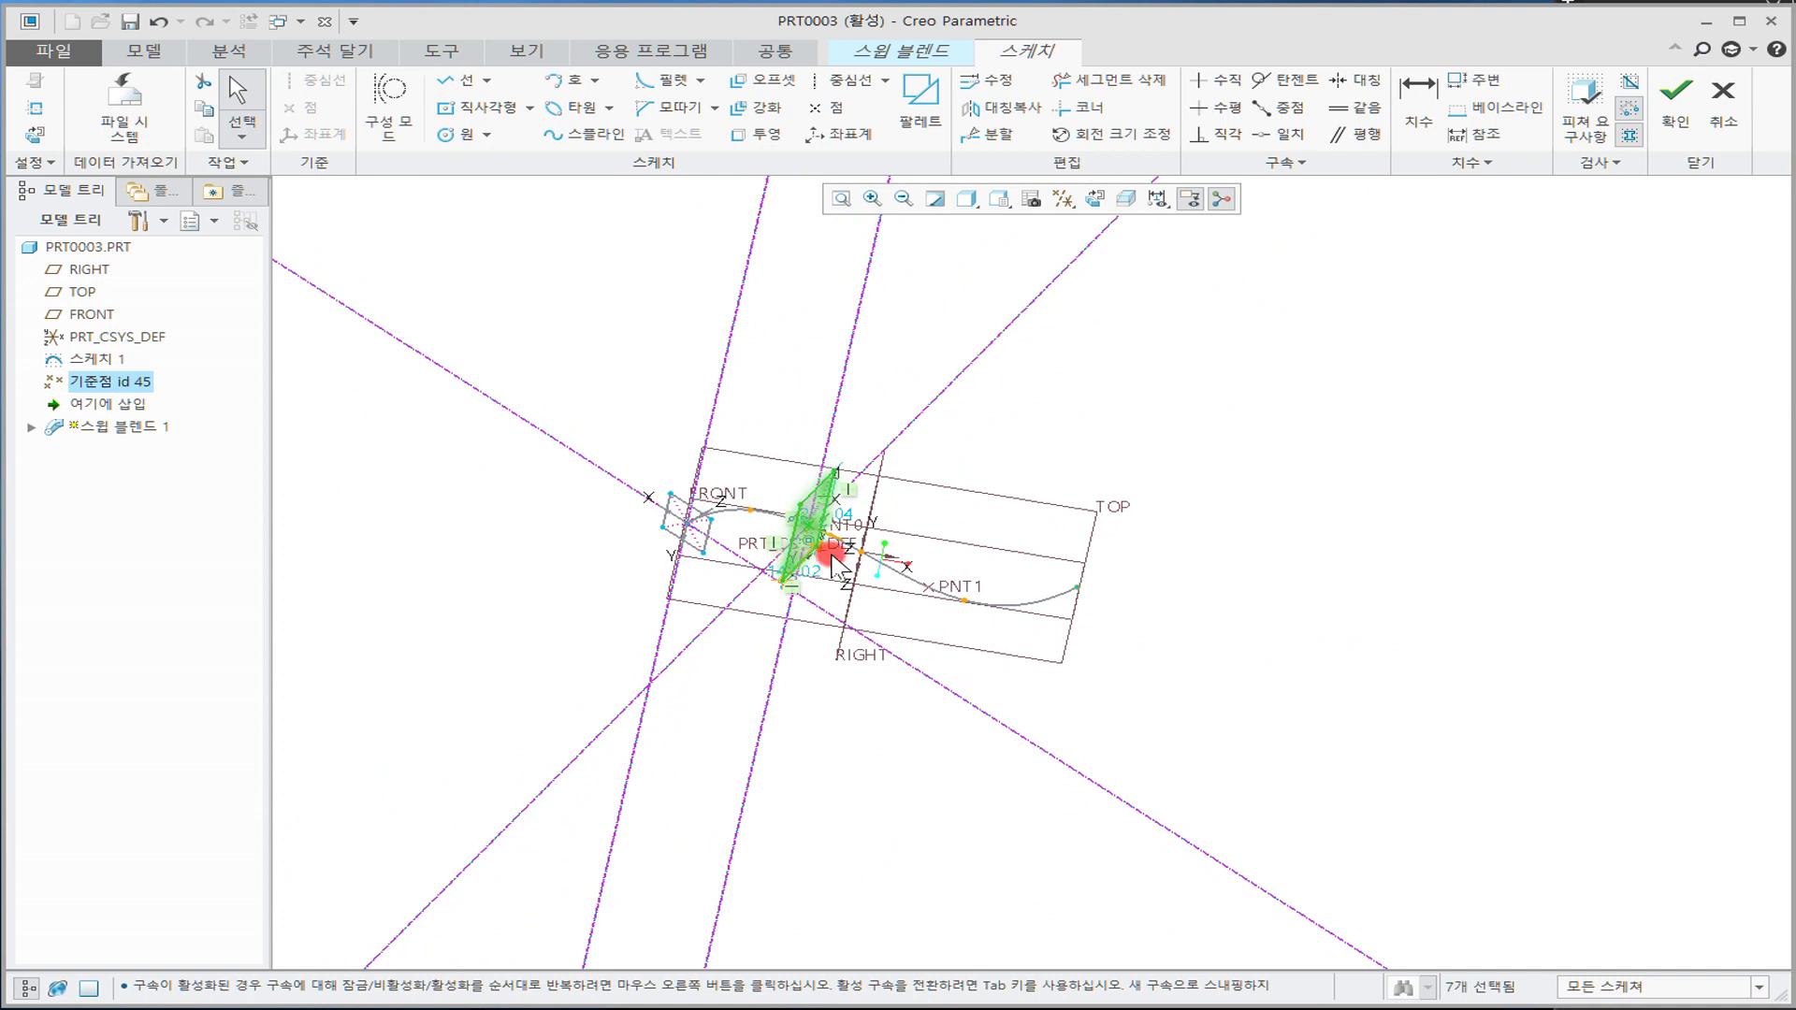
pyautogui.moveTo(1156, 503); pyautogui.dragTo(1207, 440, button='middle')
pyautogui.click(1676, 94)
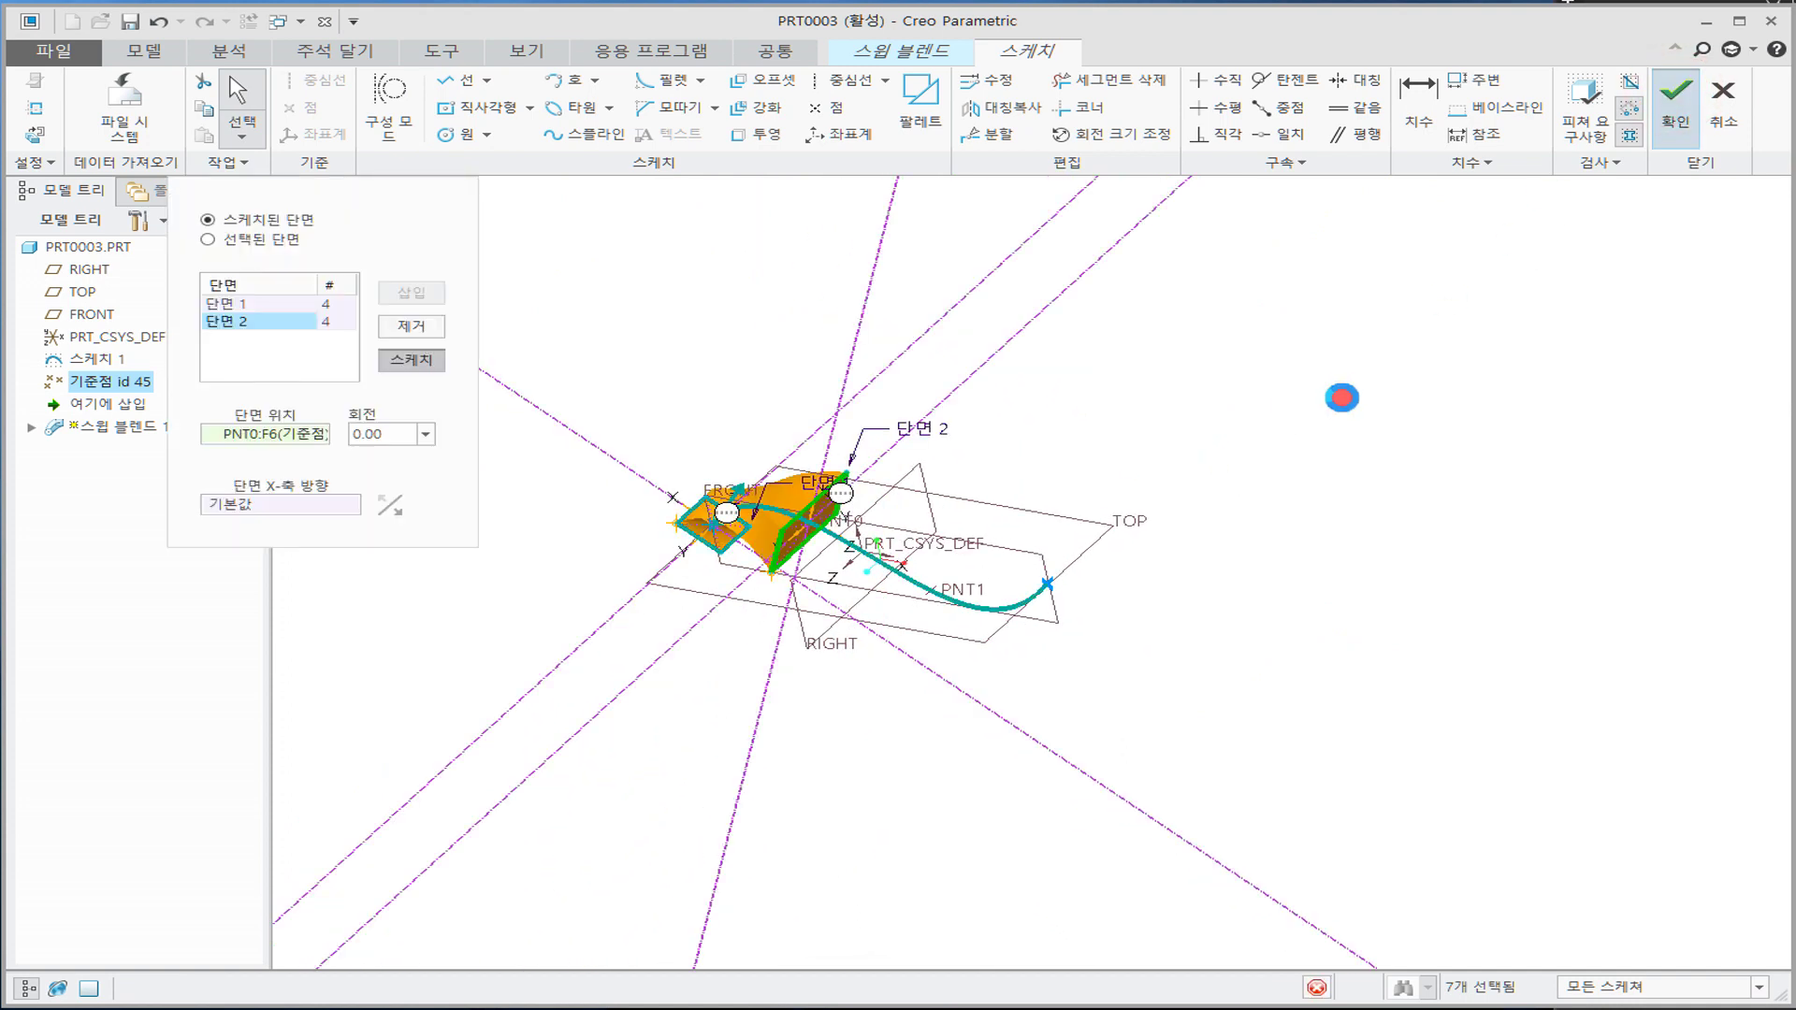
# Step: Reopen the section 2 sketch and move its start point to the adjacent corner matching section 1's start corner, and finish the sketch
pyautogui.moveTo(1150, 510)
pyautogui.mouseDown(button='middle')
pyautogui.moveTo(1135, 509)
pyautogui.moveTo(1166, 500)
pyautogui.moveTo(1053, 458)
pyautogui.mouseUp(button='middle')
pyautogui.scroll(-4, 1020, 458)
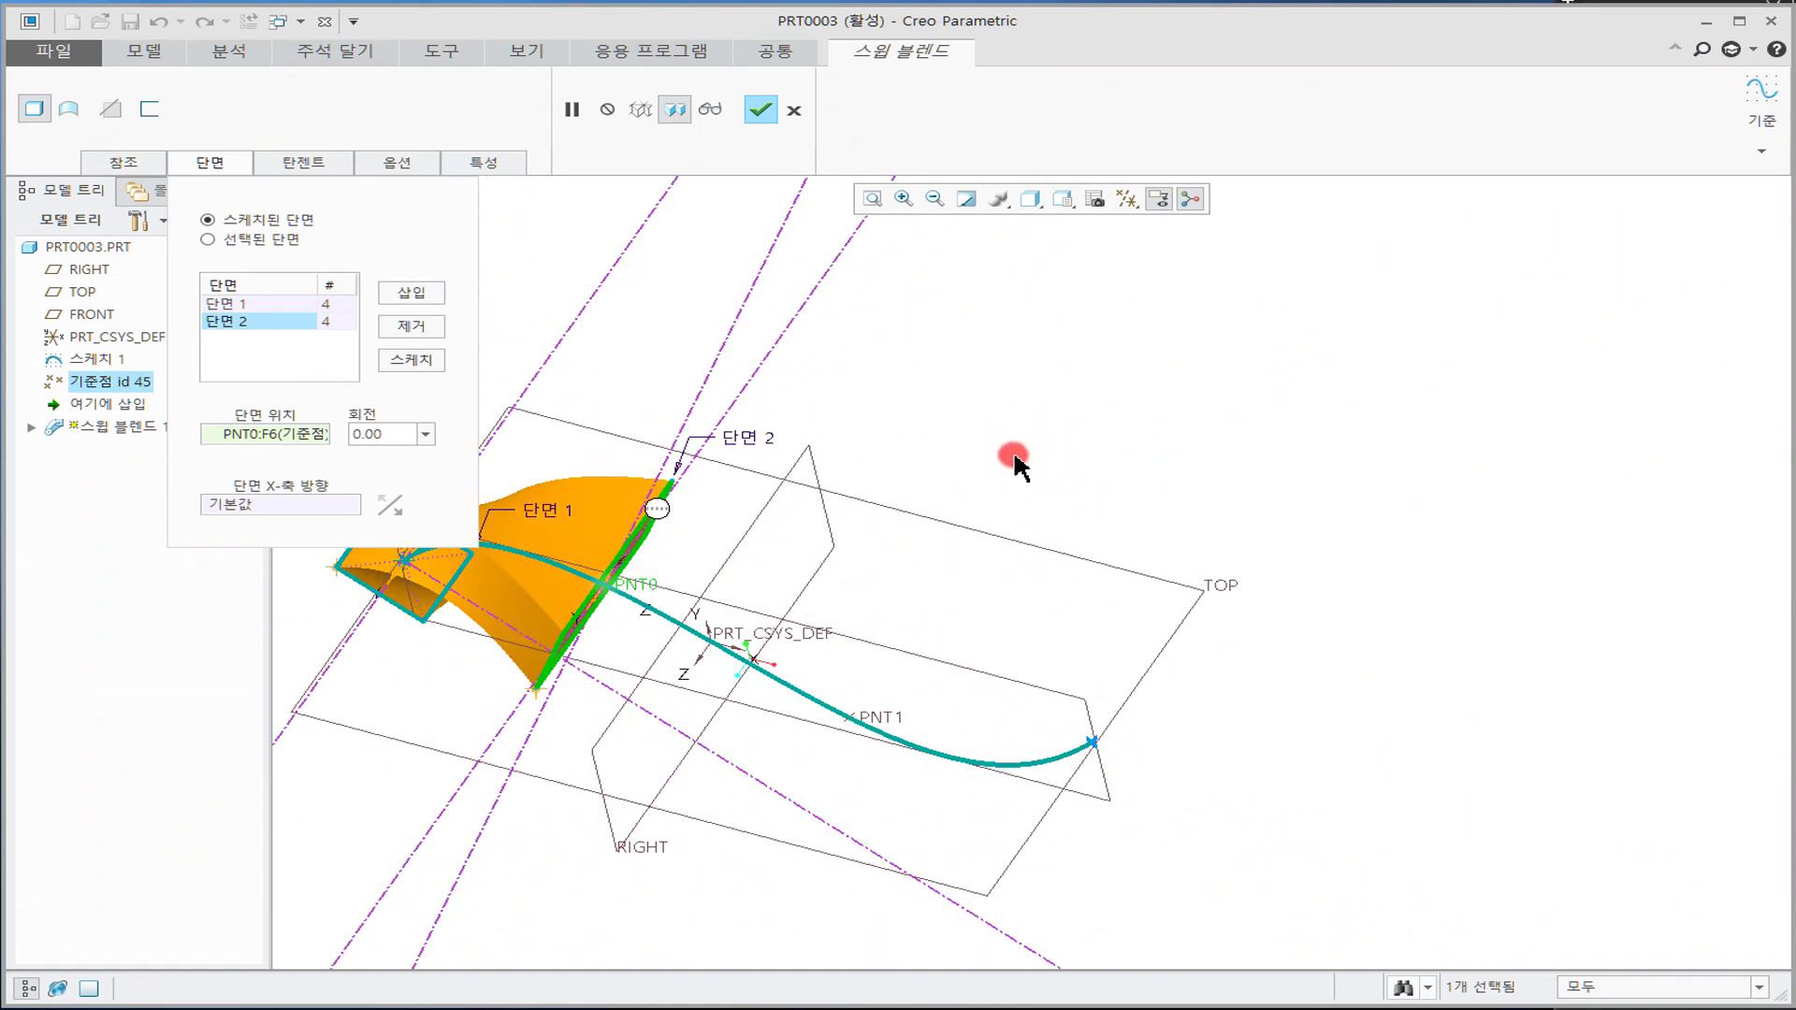
pyautogui.keyDown('shift'); pyautogui.moveTo(921, 505); pyautogui.dragTo(1145, 417, button='middle'); pyautogui.keyUp('shift')
pyautogui.moveTo(1005, 511); pyautogui.dragTo(1001, 460, button='middle')
pyautogui.moveTo(998, 457); pyautogui.dragTo(953, 476, button='middle')
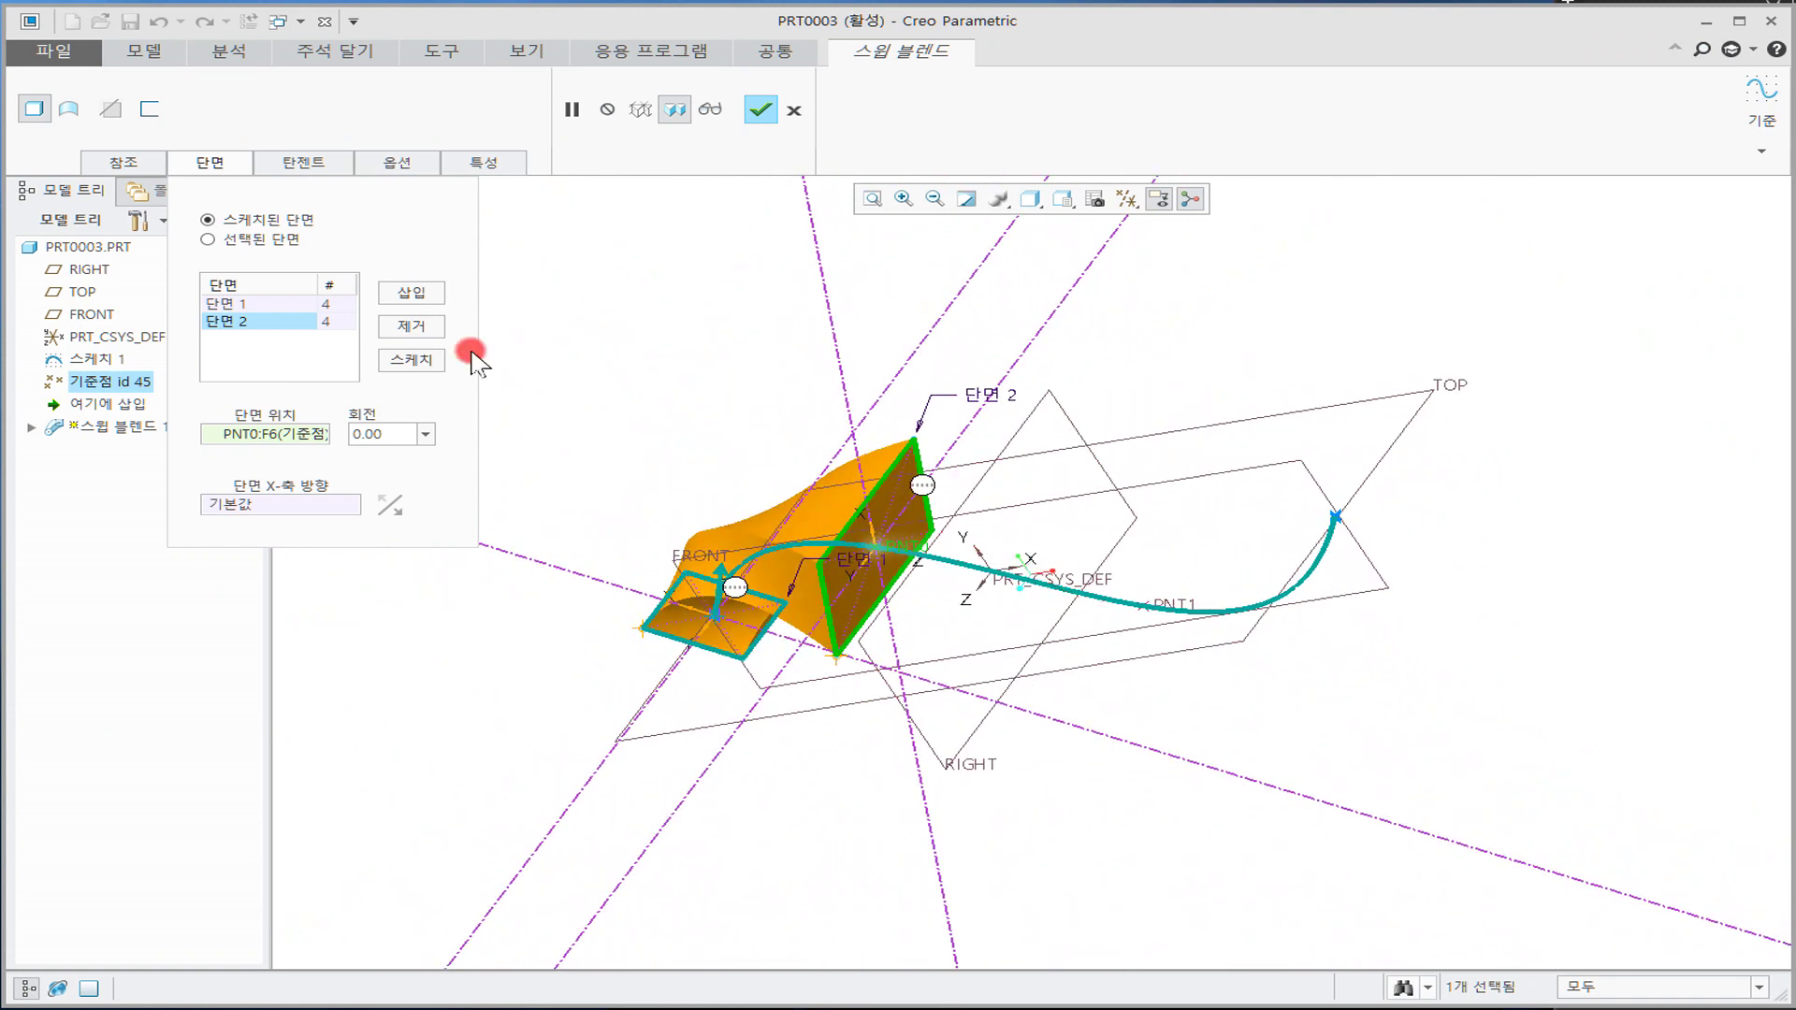
pyautogui.click(432, 369)
pyautogui.moveTo(954, 714)
pyautogui.mouseDown(button='middle')
pyautogui.moveTo(979, 709)
pyautogui.moveTo(957, 670)
pyautogui.moveTo(846, 646)
pyautogui.mouseUp(button='middle')
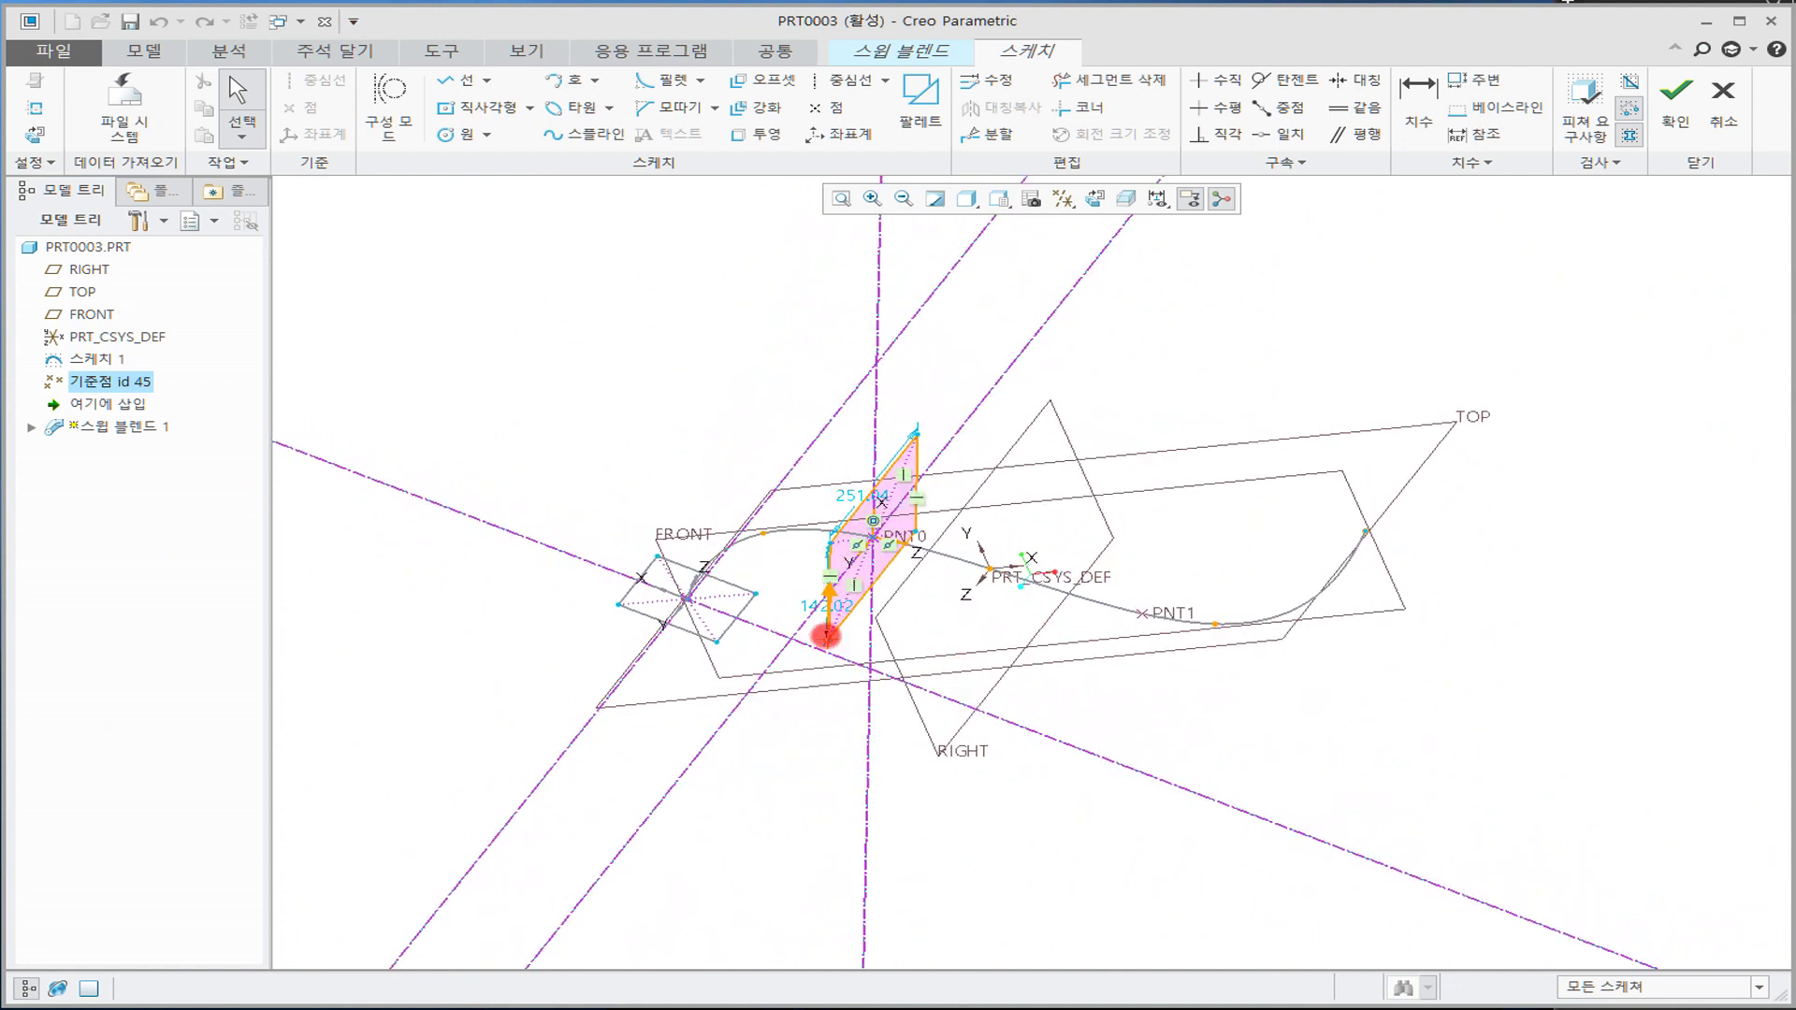
pyautogui.moveTo(748, 613)
pyautogui.mouseDown(button='middle')
pyautogui.moveTo(741, 642)
pyautogui.moveTo(868, 614)
pyautogui.moveTo(854, 610)
pyautogui.mouseUp(button='middle')
pyautogui.moveTo(706, 622); pyautogui.dragTo(682, 633, button='middle')
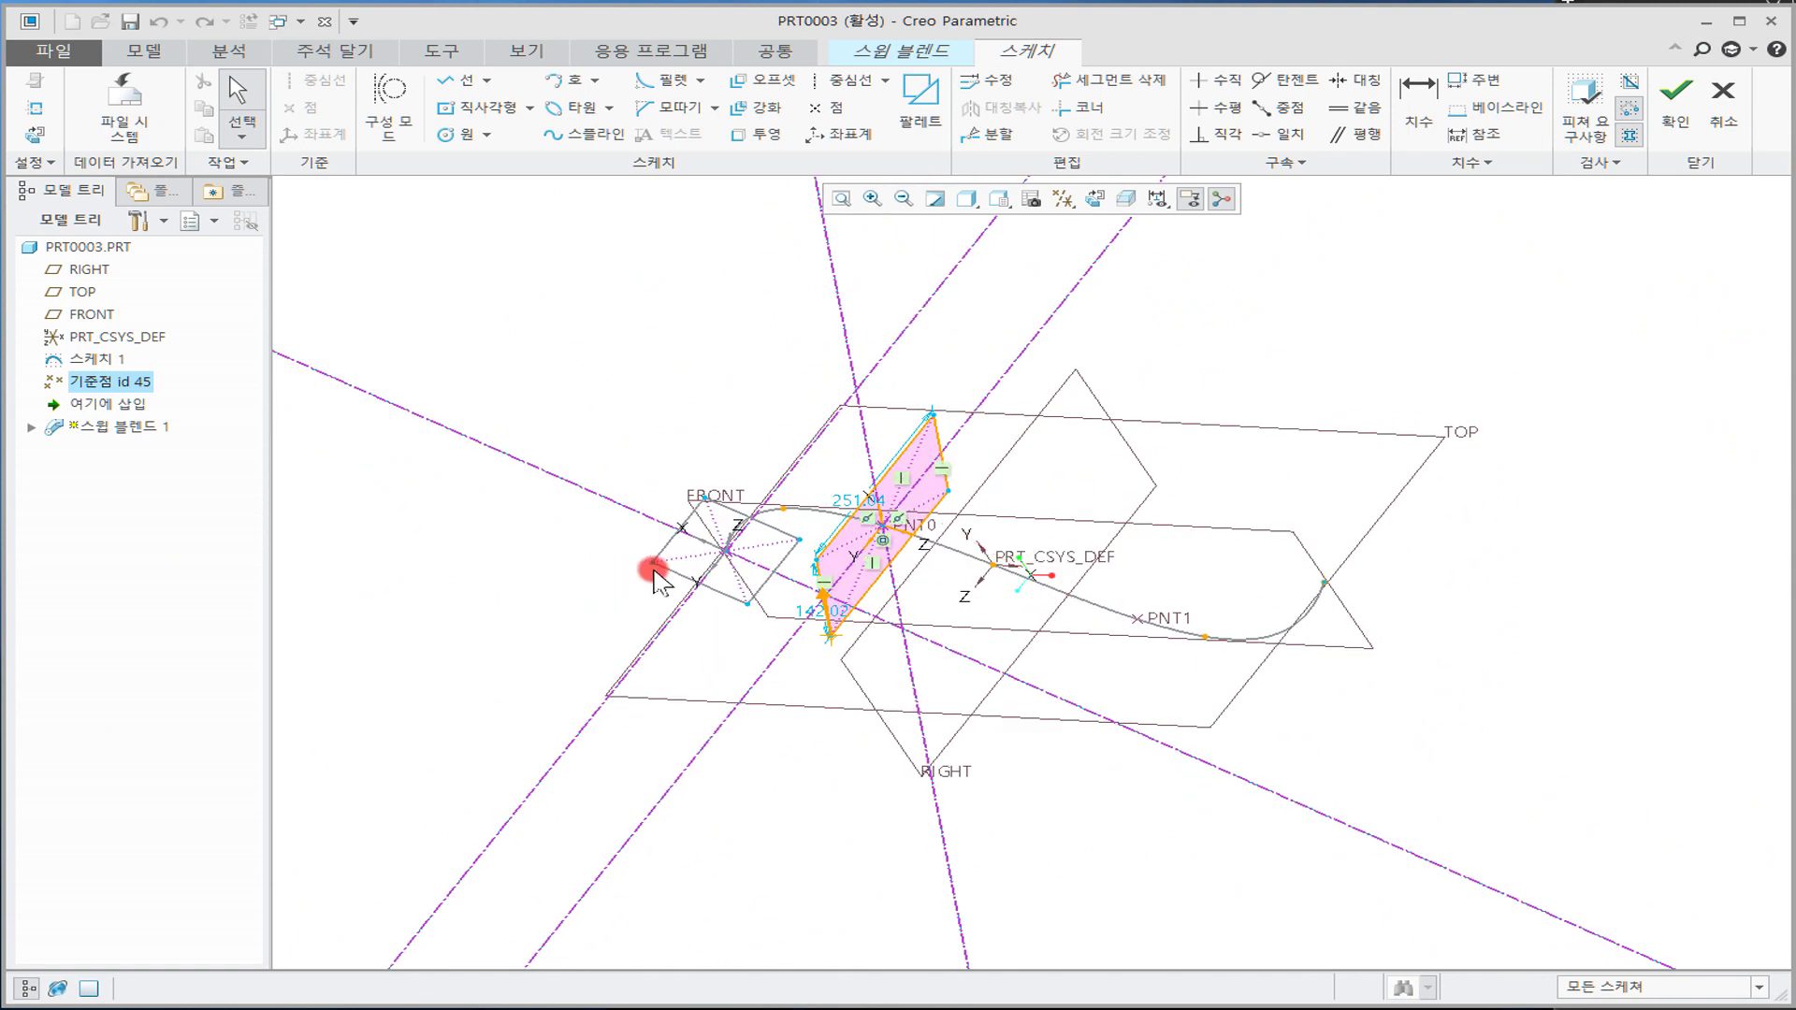
pyautogui.click(819, 563)
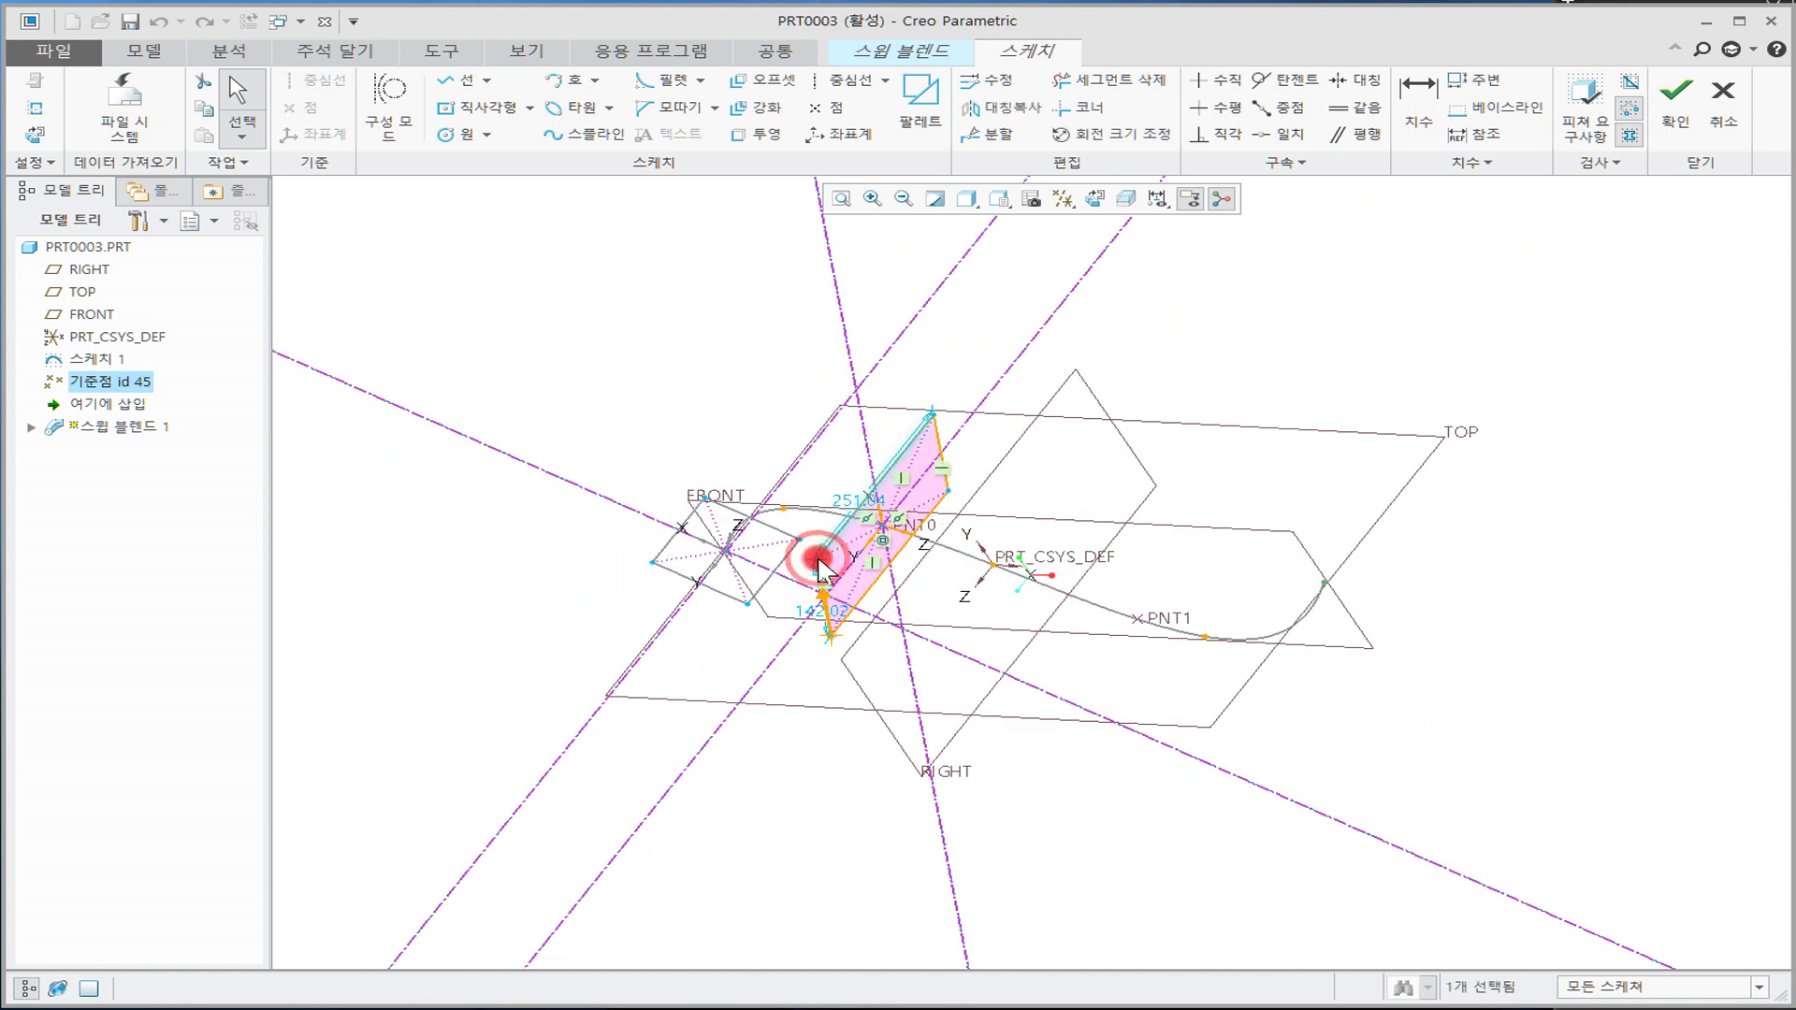
pyautogui.rightClick(813, 561)
pyautogui.click(903, 700)
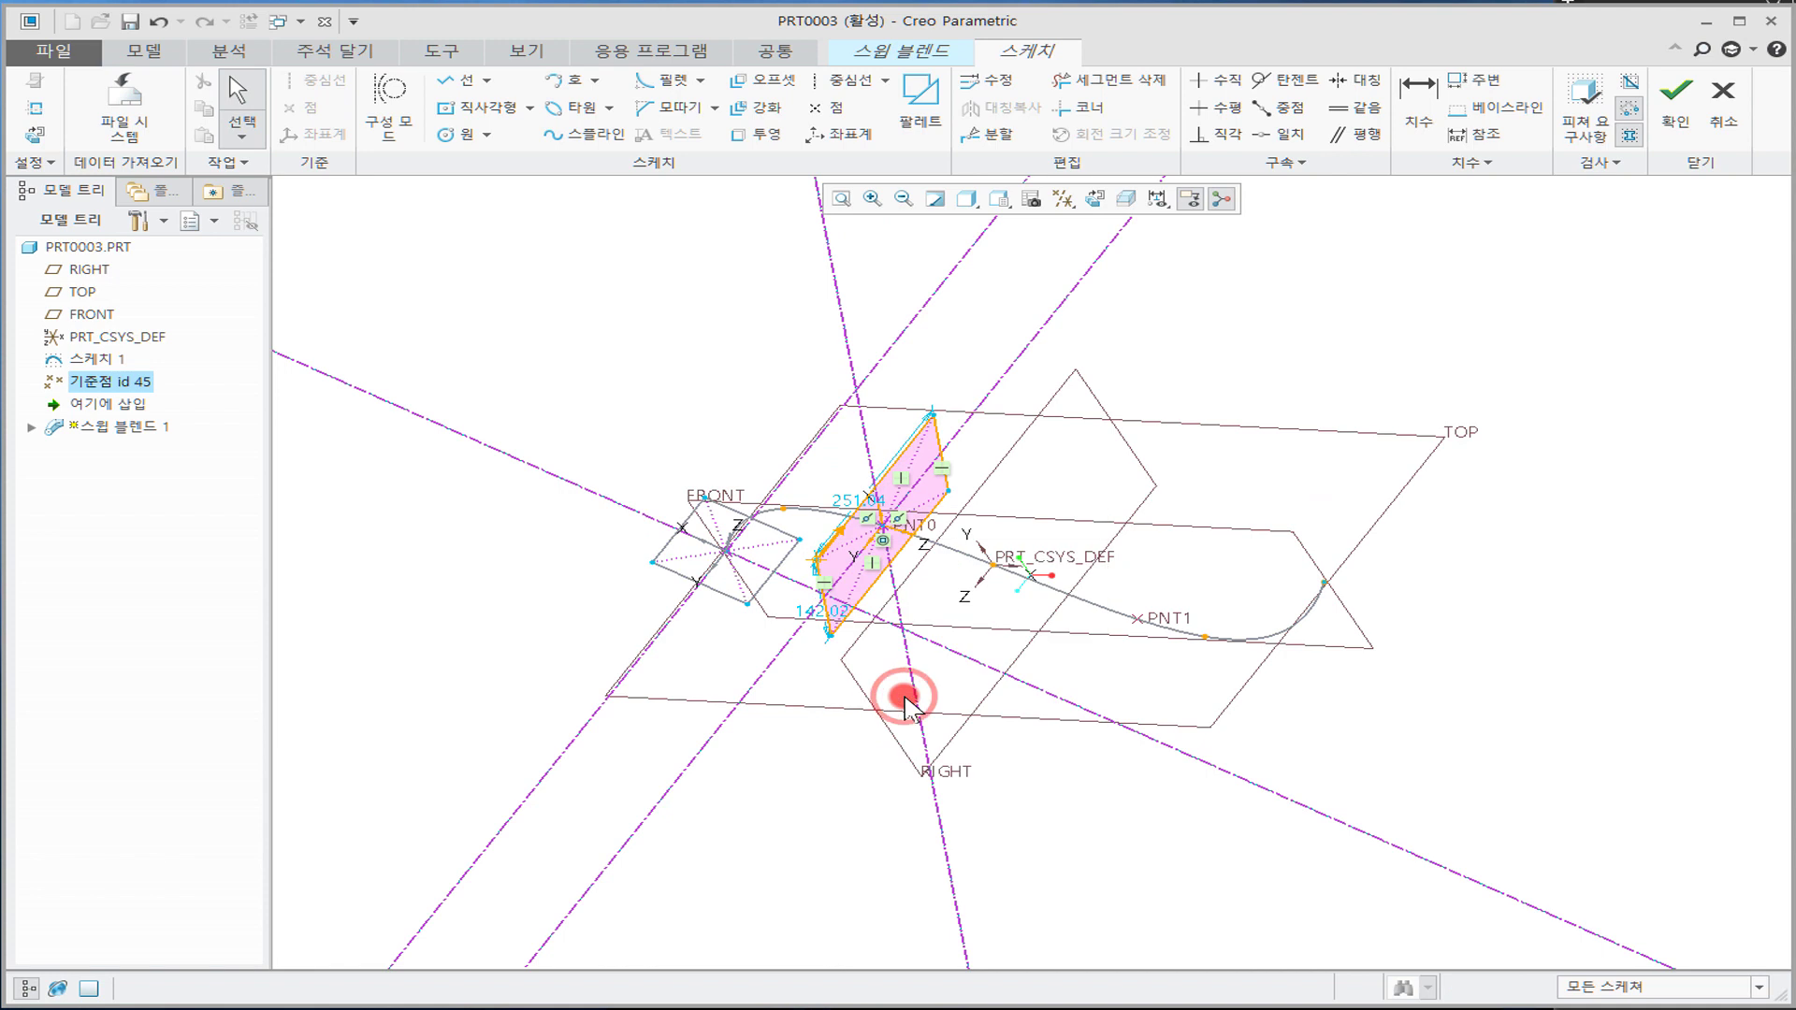
pyautogui.click(1675, 93)
# Step: Insert section 3 and place it at datum point PNT1 on the trajectory
pyautogui.moveTo(1029, 573); pyautogui.dragTo(961, 493, button='middle')
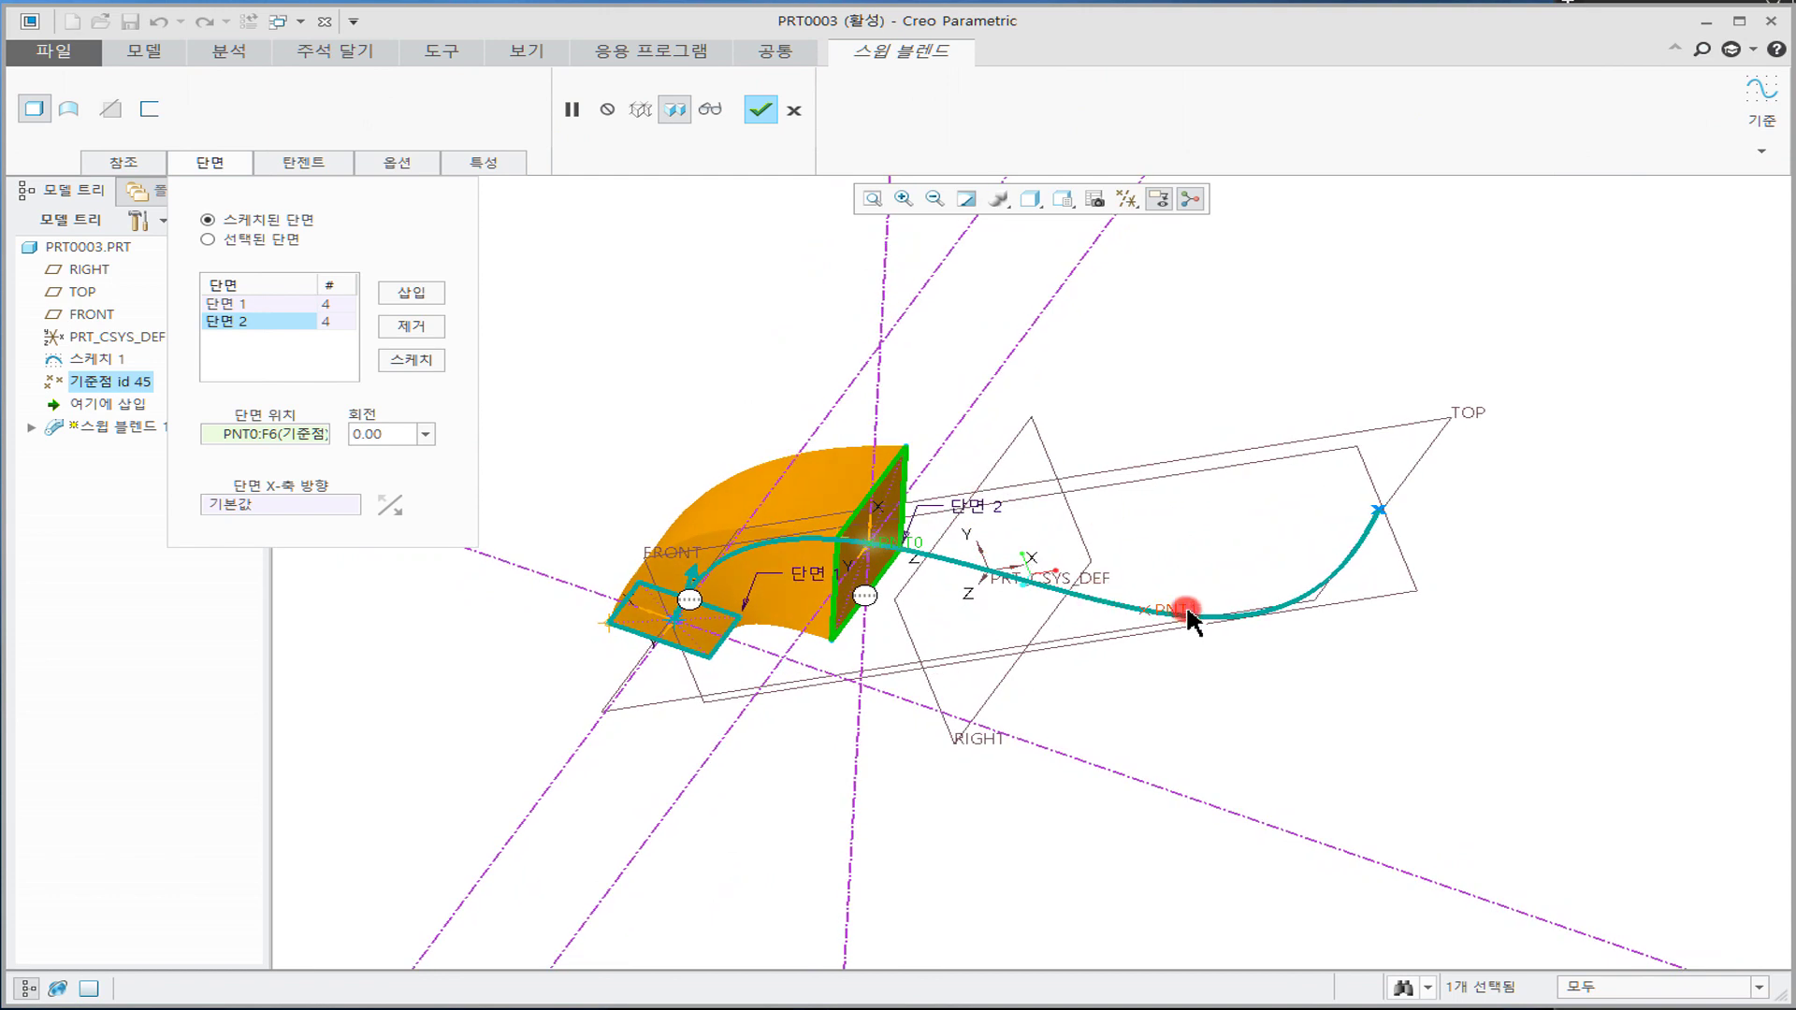
pyautogui.click(397, 292)
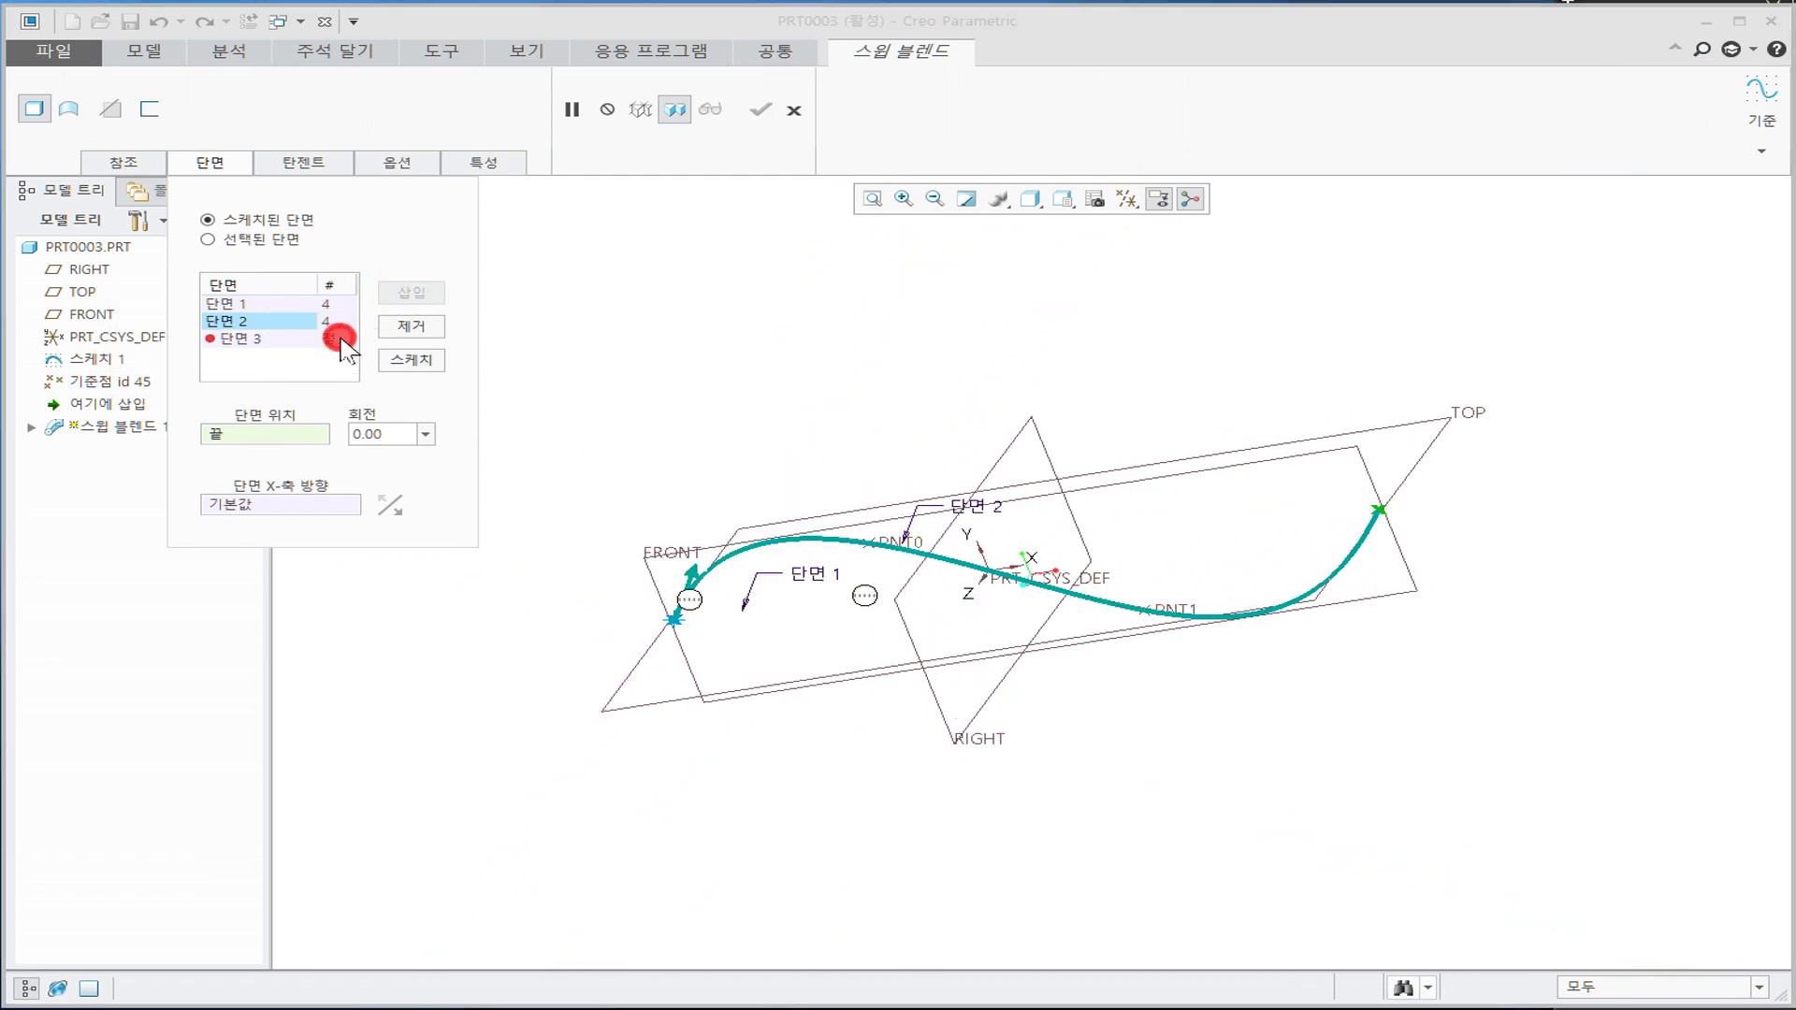
pyautogui.click(338, 338)
pyautogui.click(1188, 612)
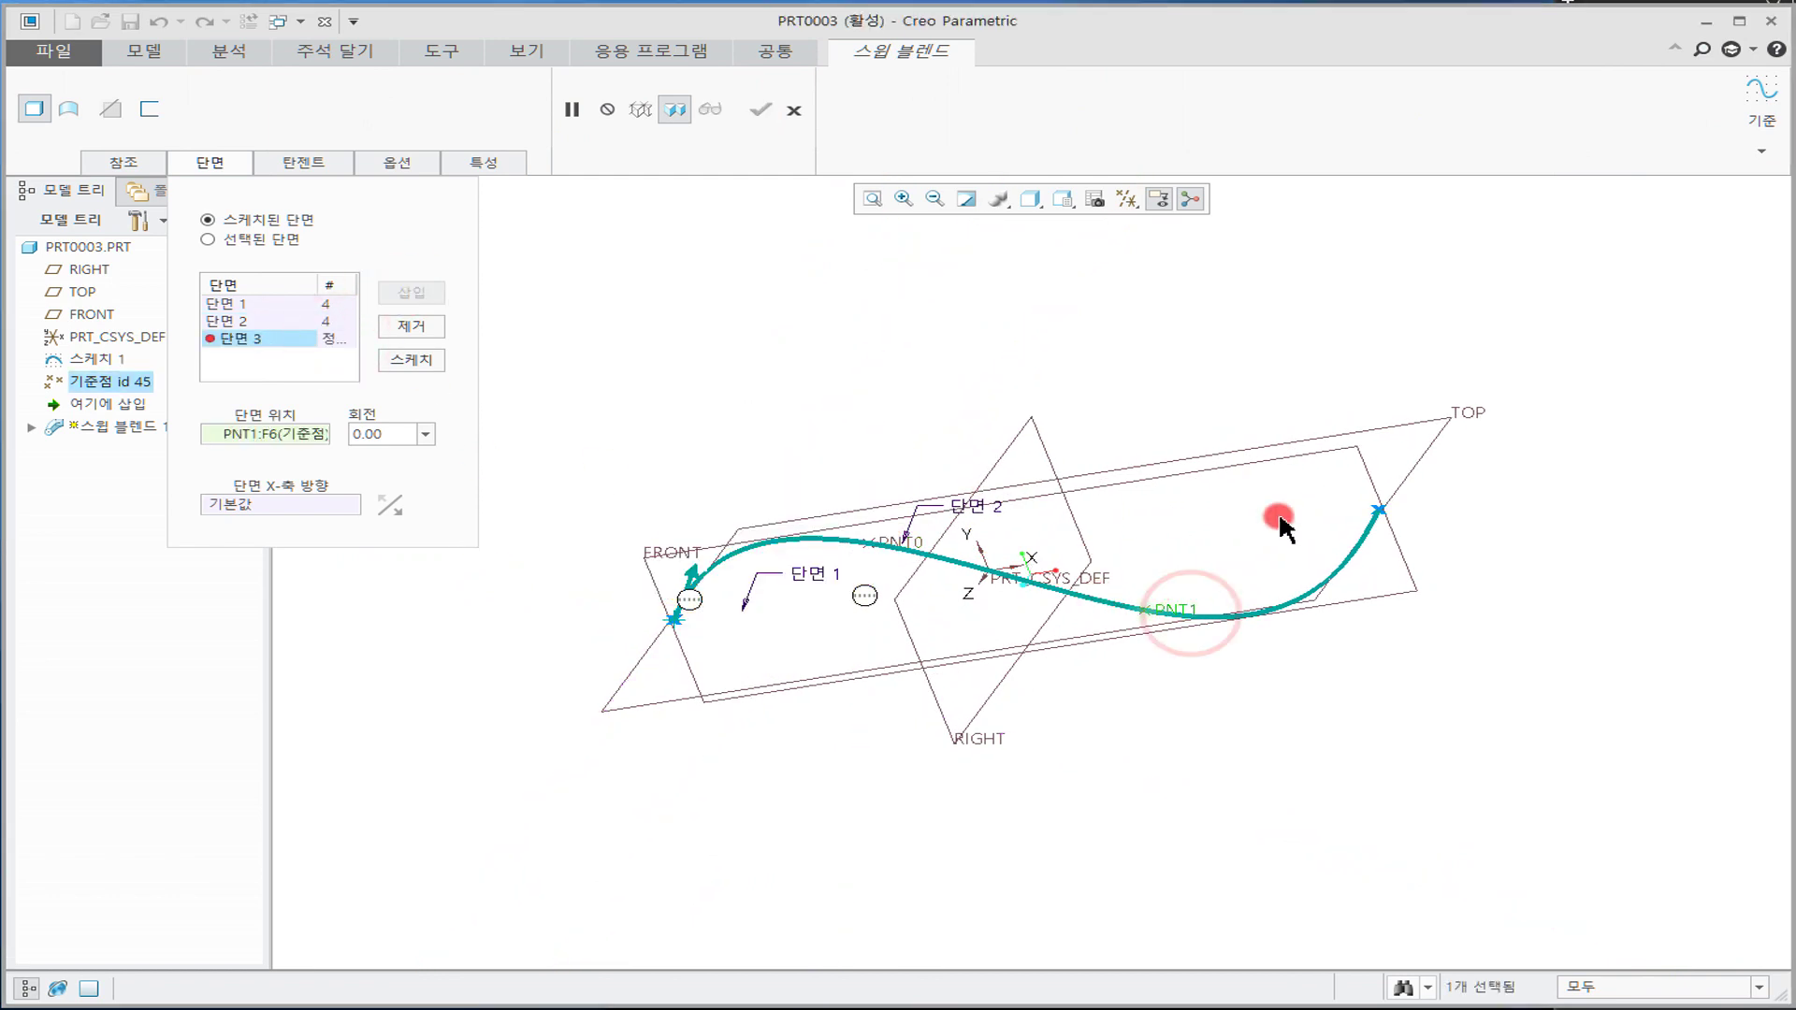
# Step: Open the section 3 sketch and draw a center rectangle about 262 by 205 centered on PNT1
pyautogui.click(411, 359)
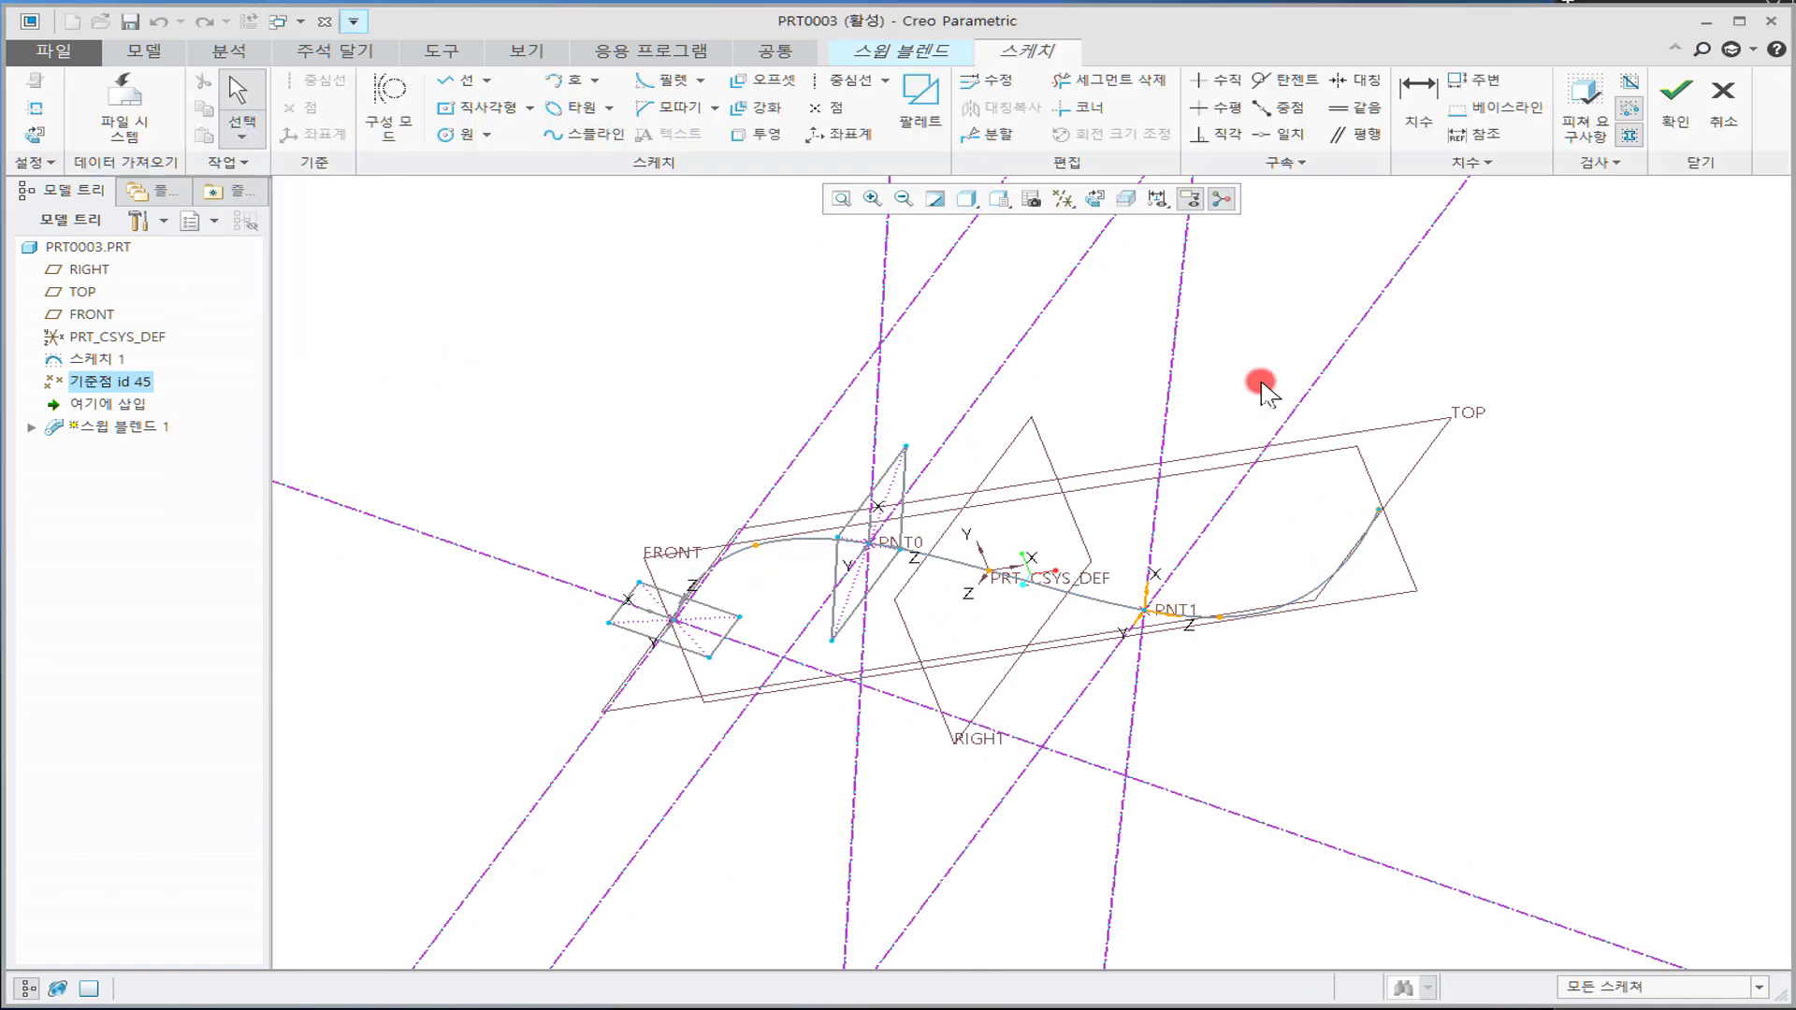
pyautogui.click(477, 108)
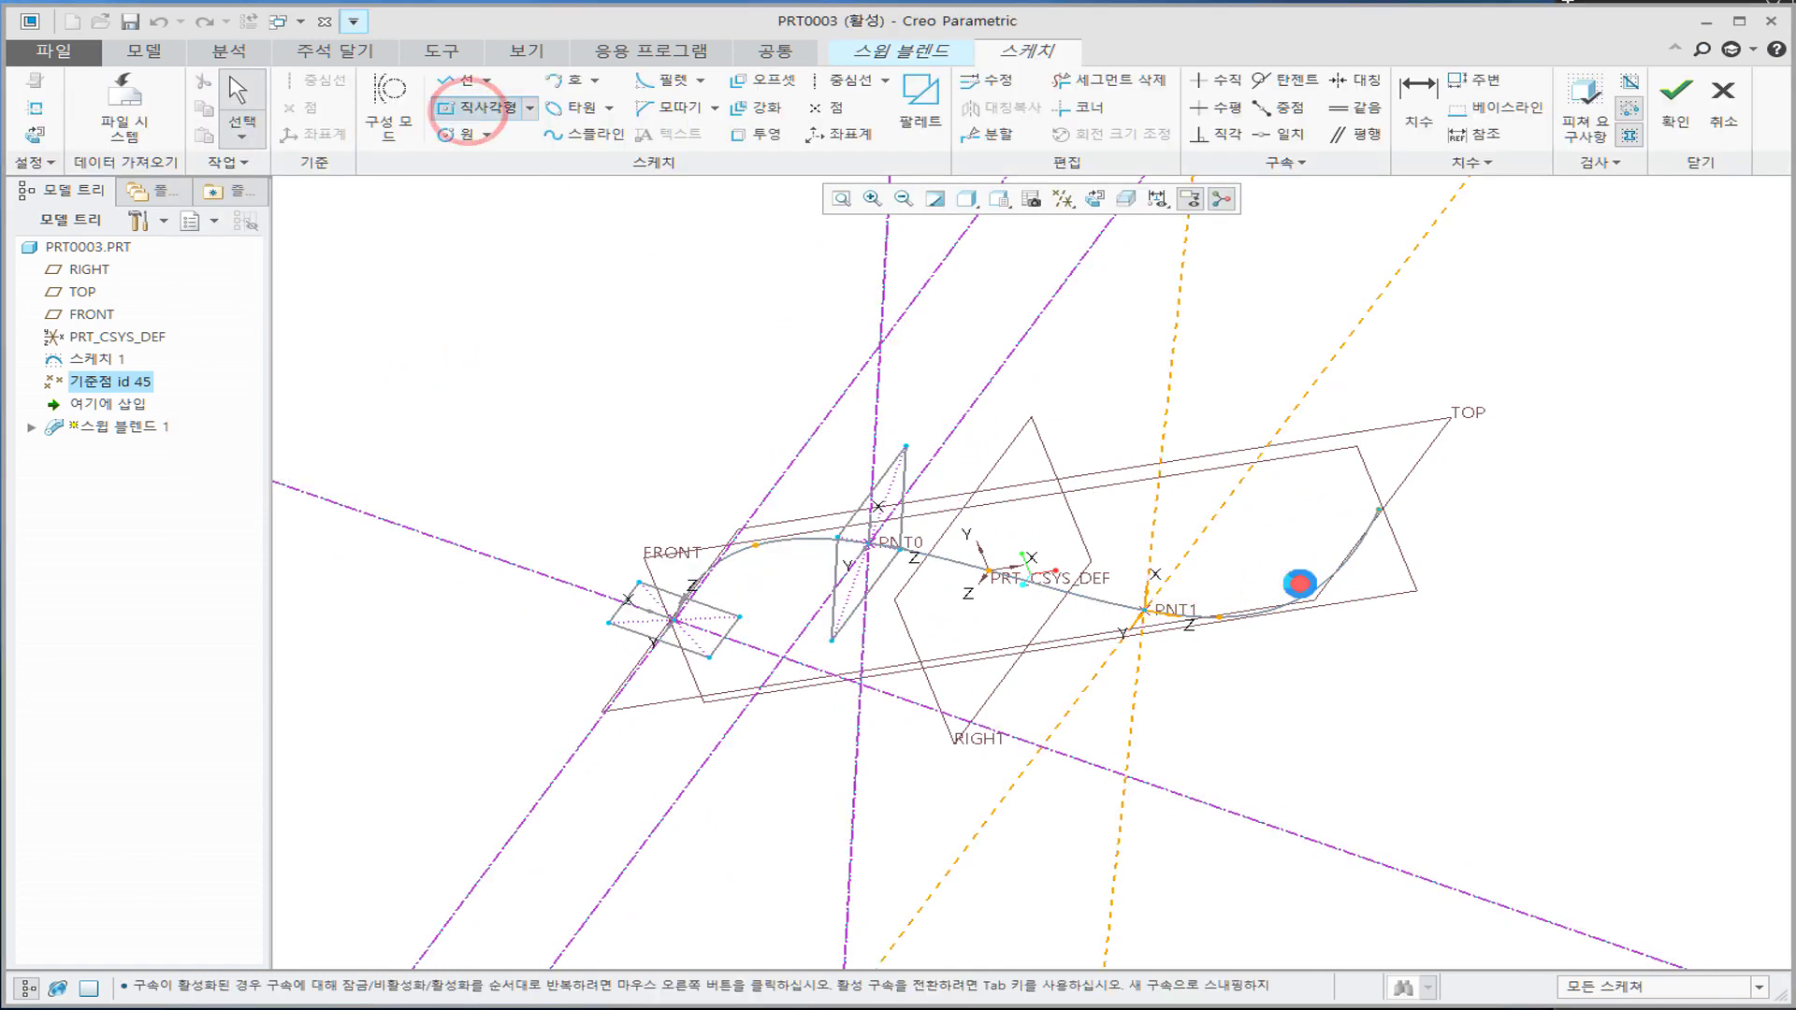
pyautogui.click(1149, 612)
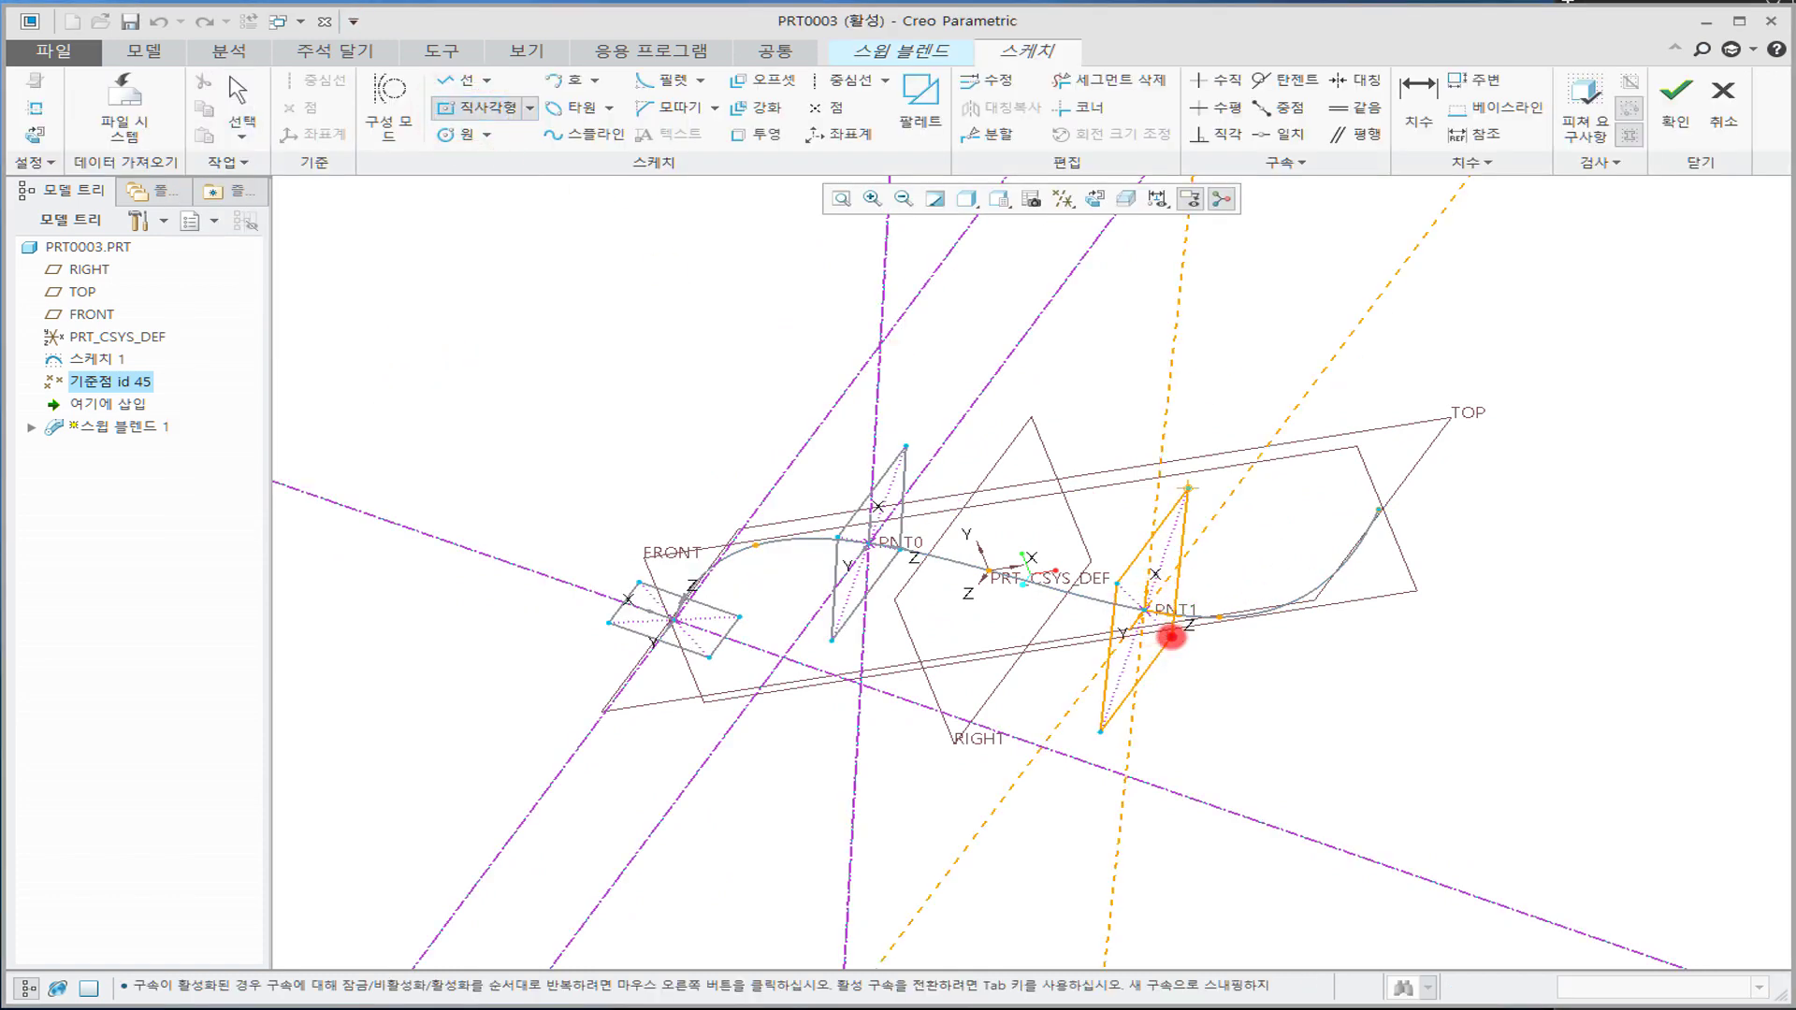
pyautogui.click(1293, 655)
pyautogui.moveTo(1296, 658); pyautogui.dragTo(1275, 635, button='middle')
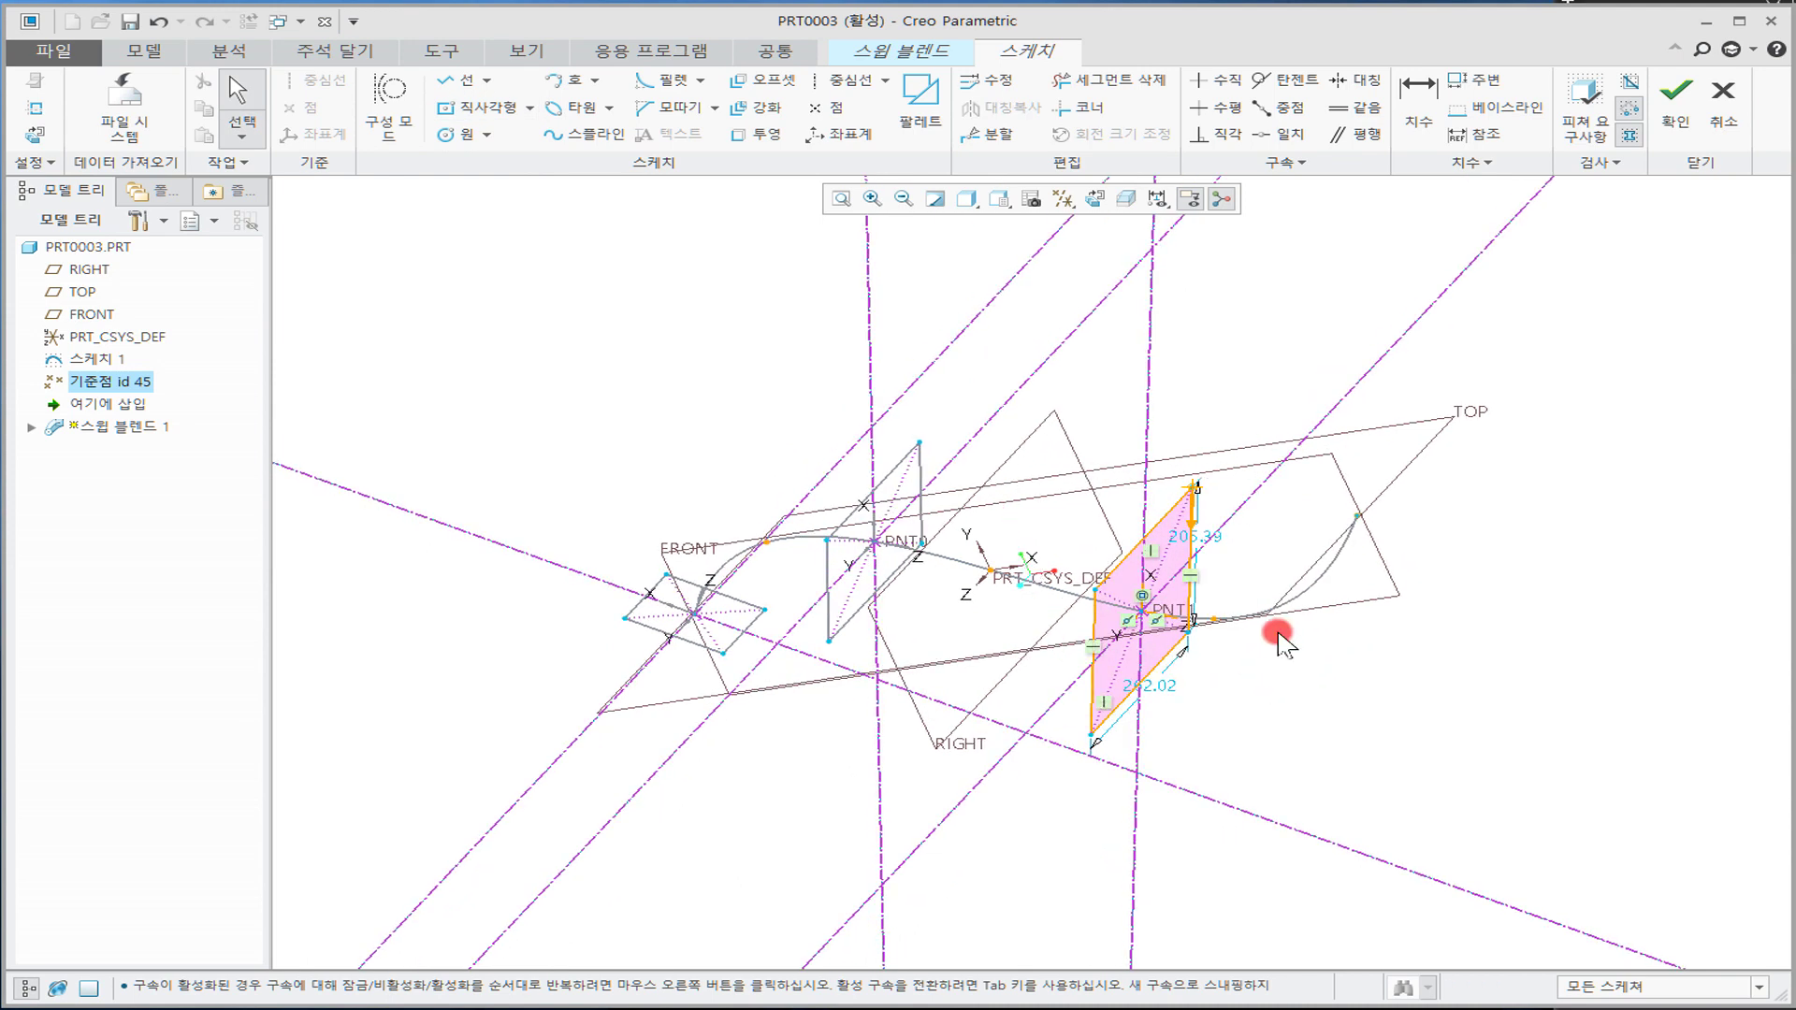
# Step: Move section 3's start point to the adjacent corner that matches the other sections' start corners, and finish the sketch
pyautogui.click(1096, 599)
pyautogui.rightClick(1094, 593)
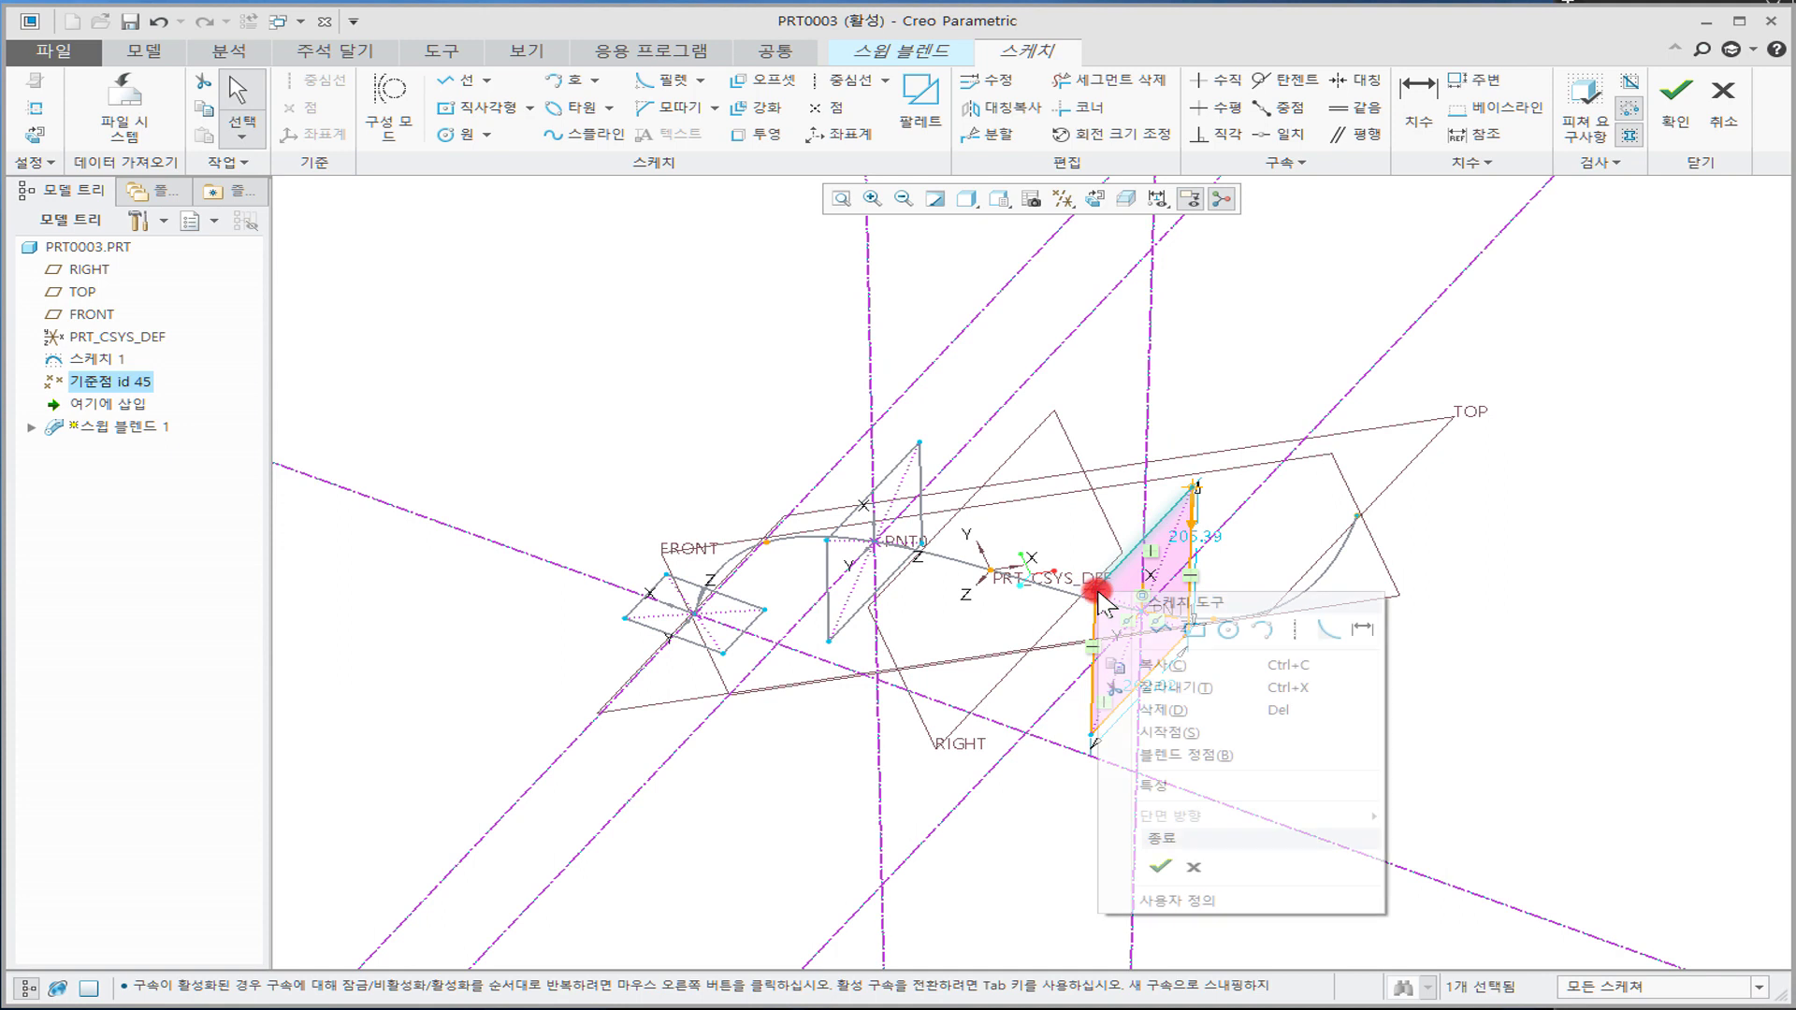
pyautogui.click(1159, 733)
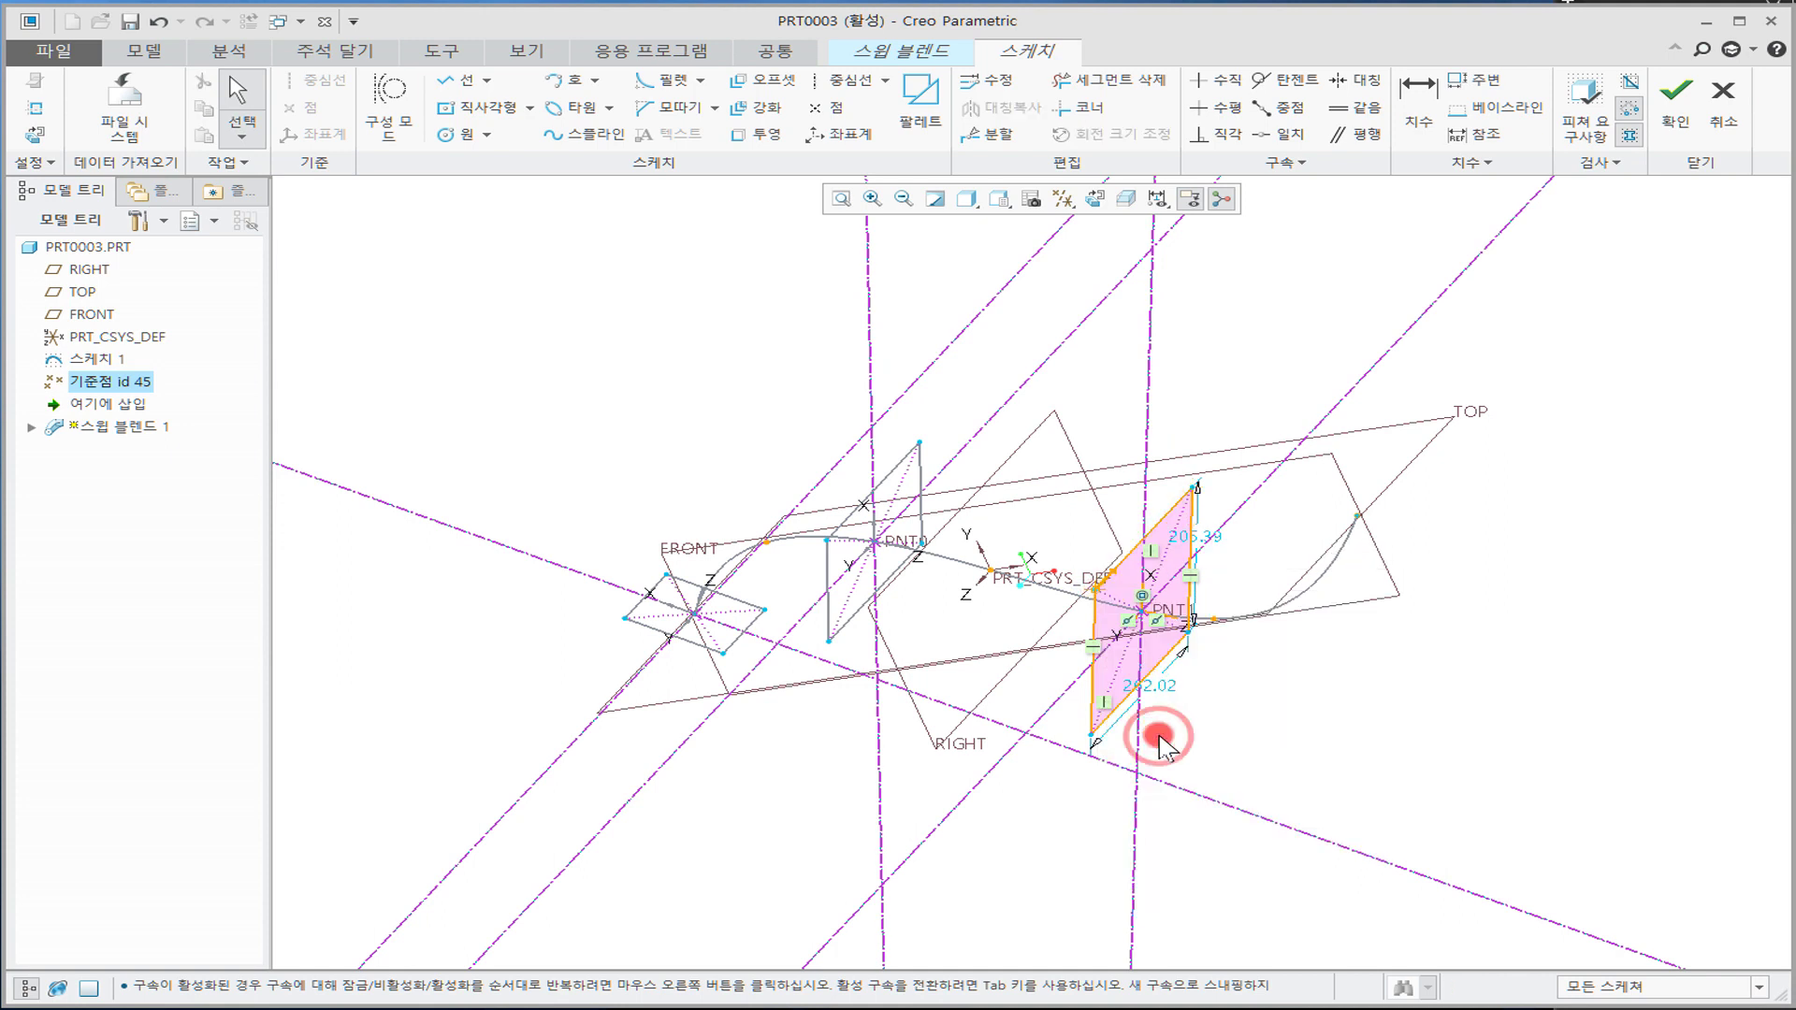
pyautogui.click(1661, 140)
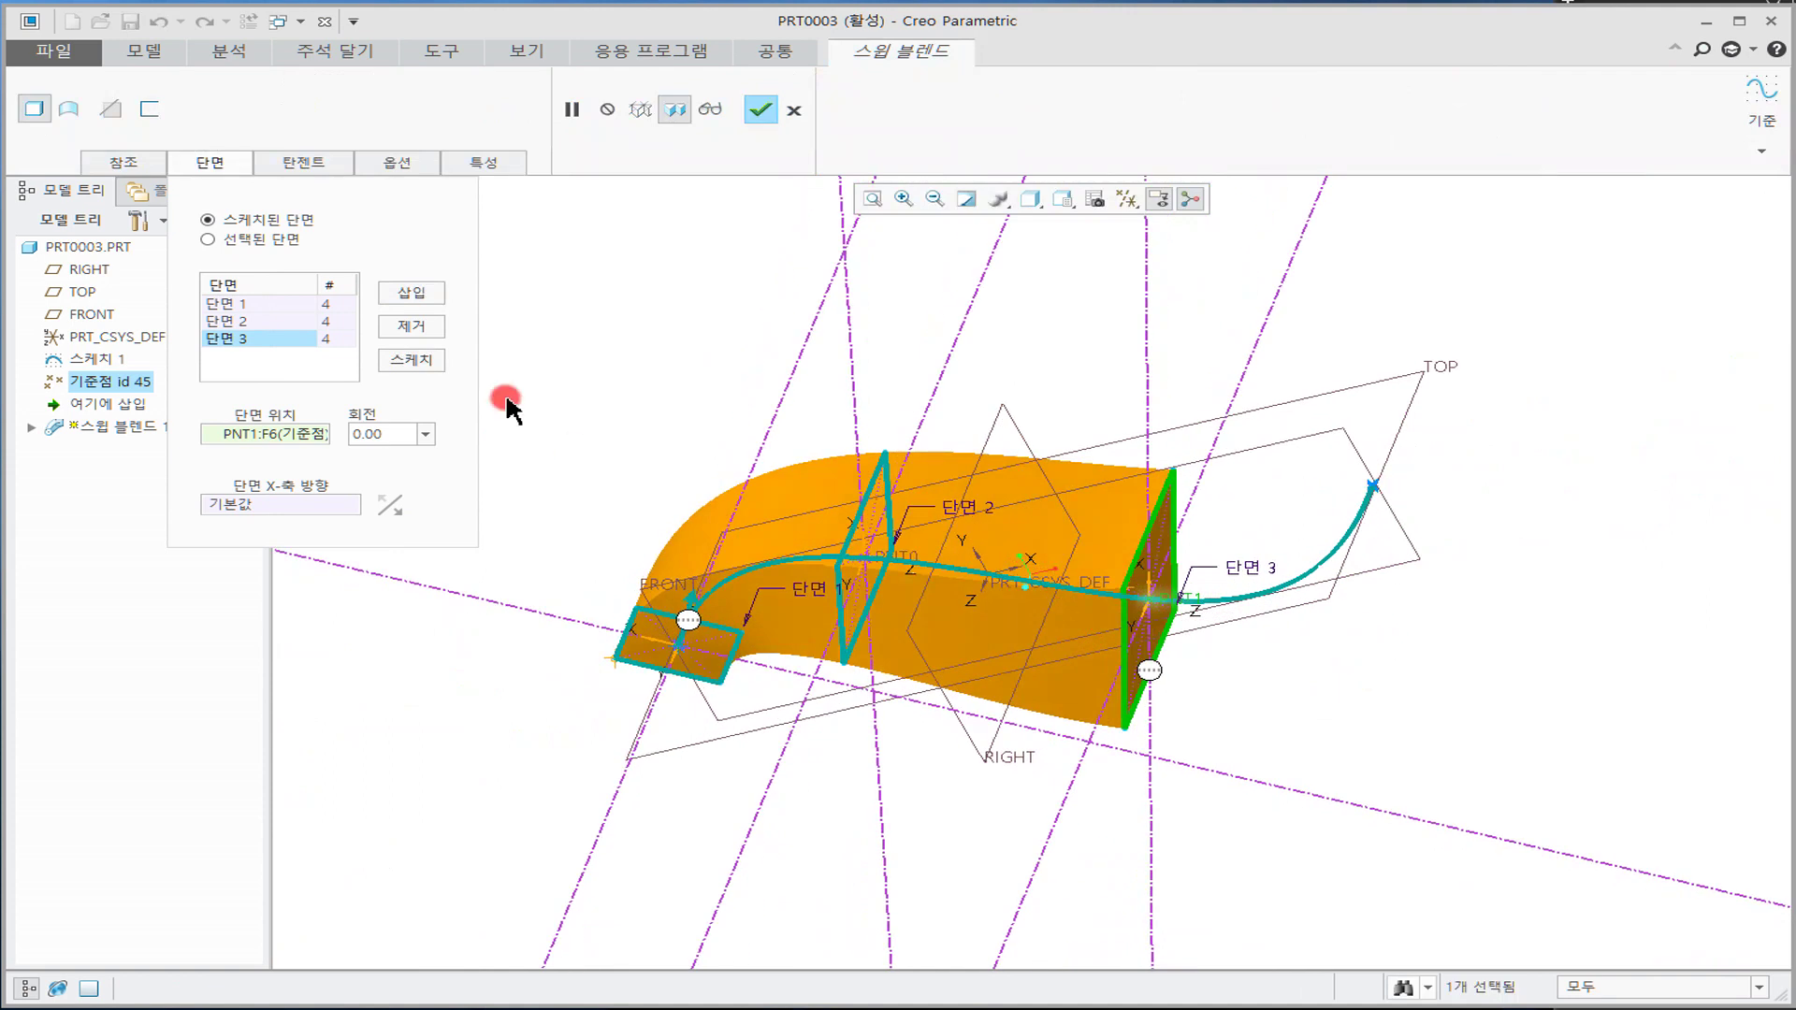
# Step: Insert section 4 at the trajectory's end point and open its sketch
pyautogui.click(406, 296)
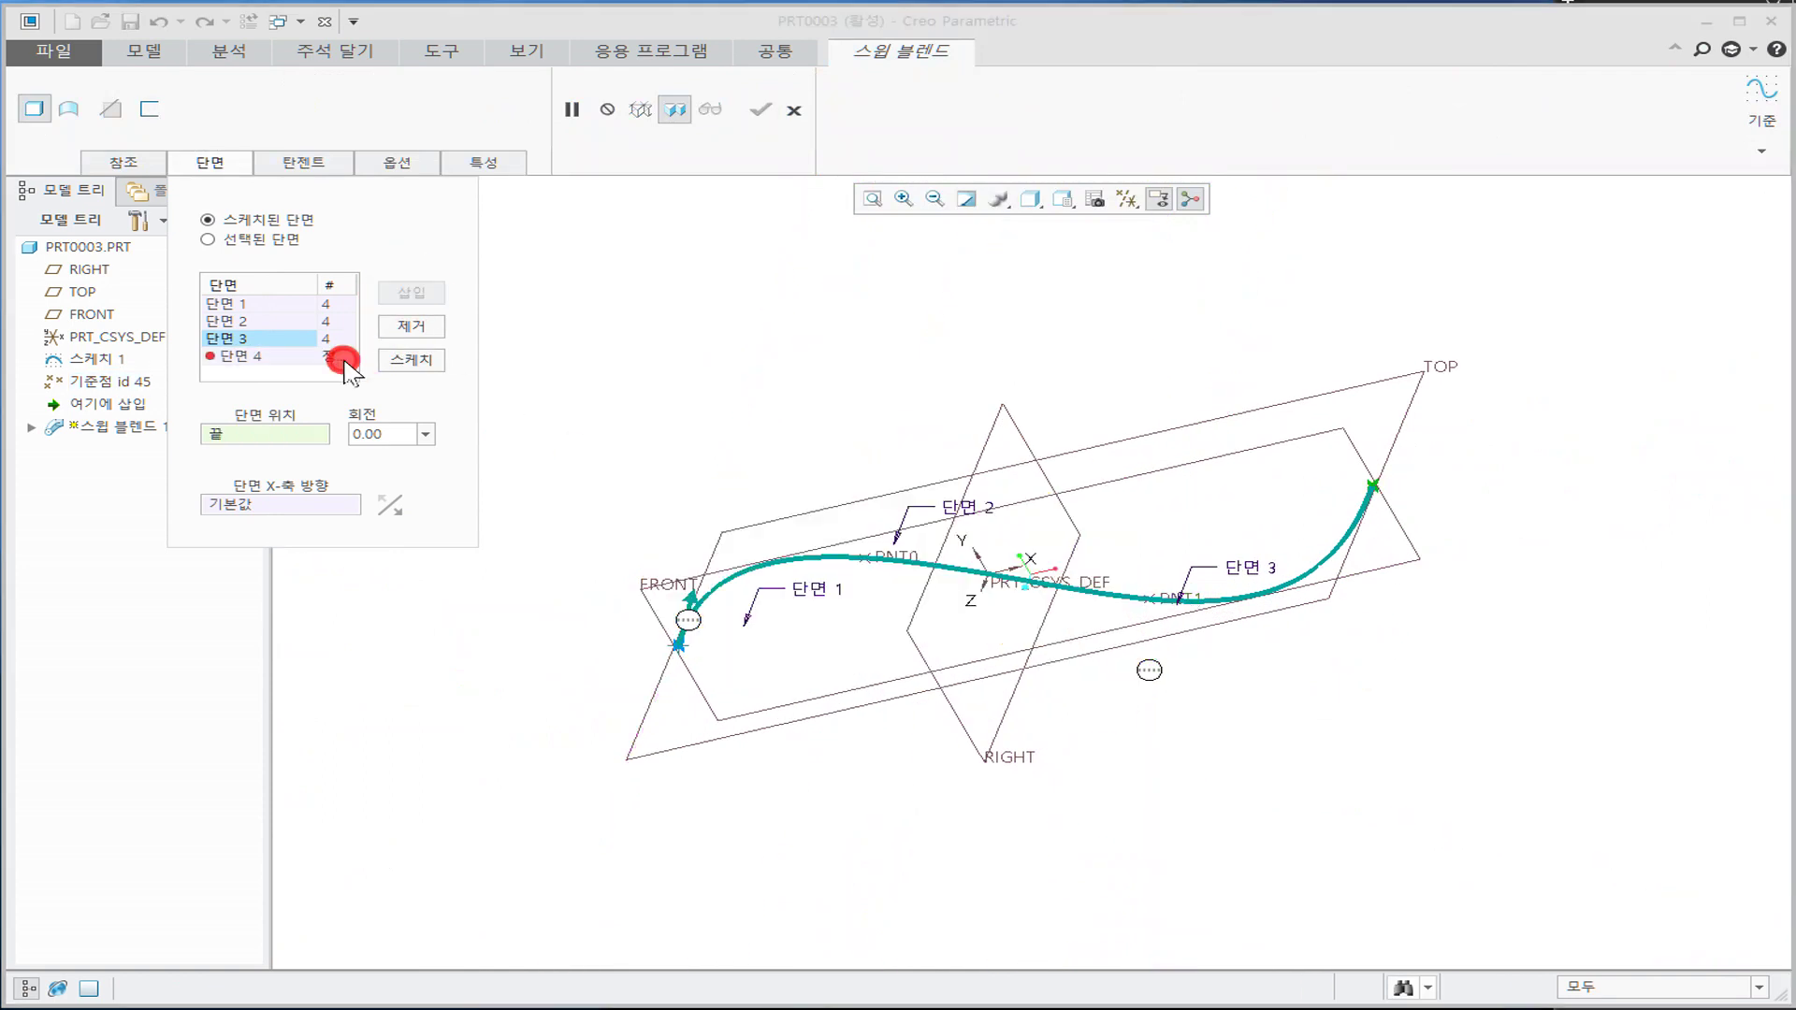
pyautogui.click(1367, 482)
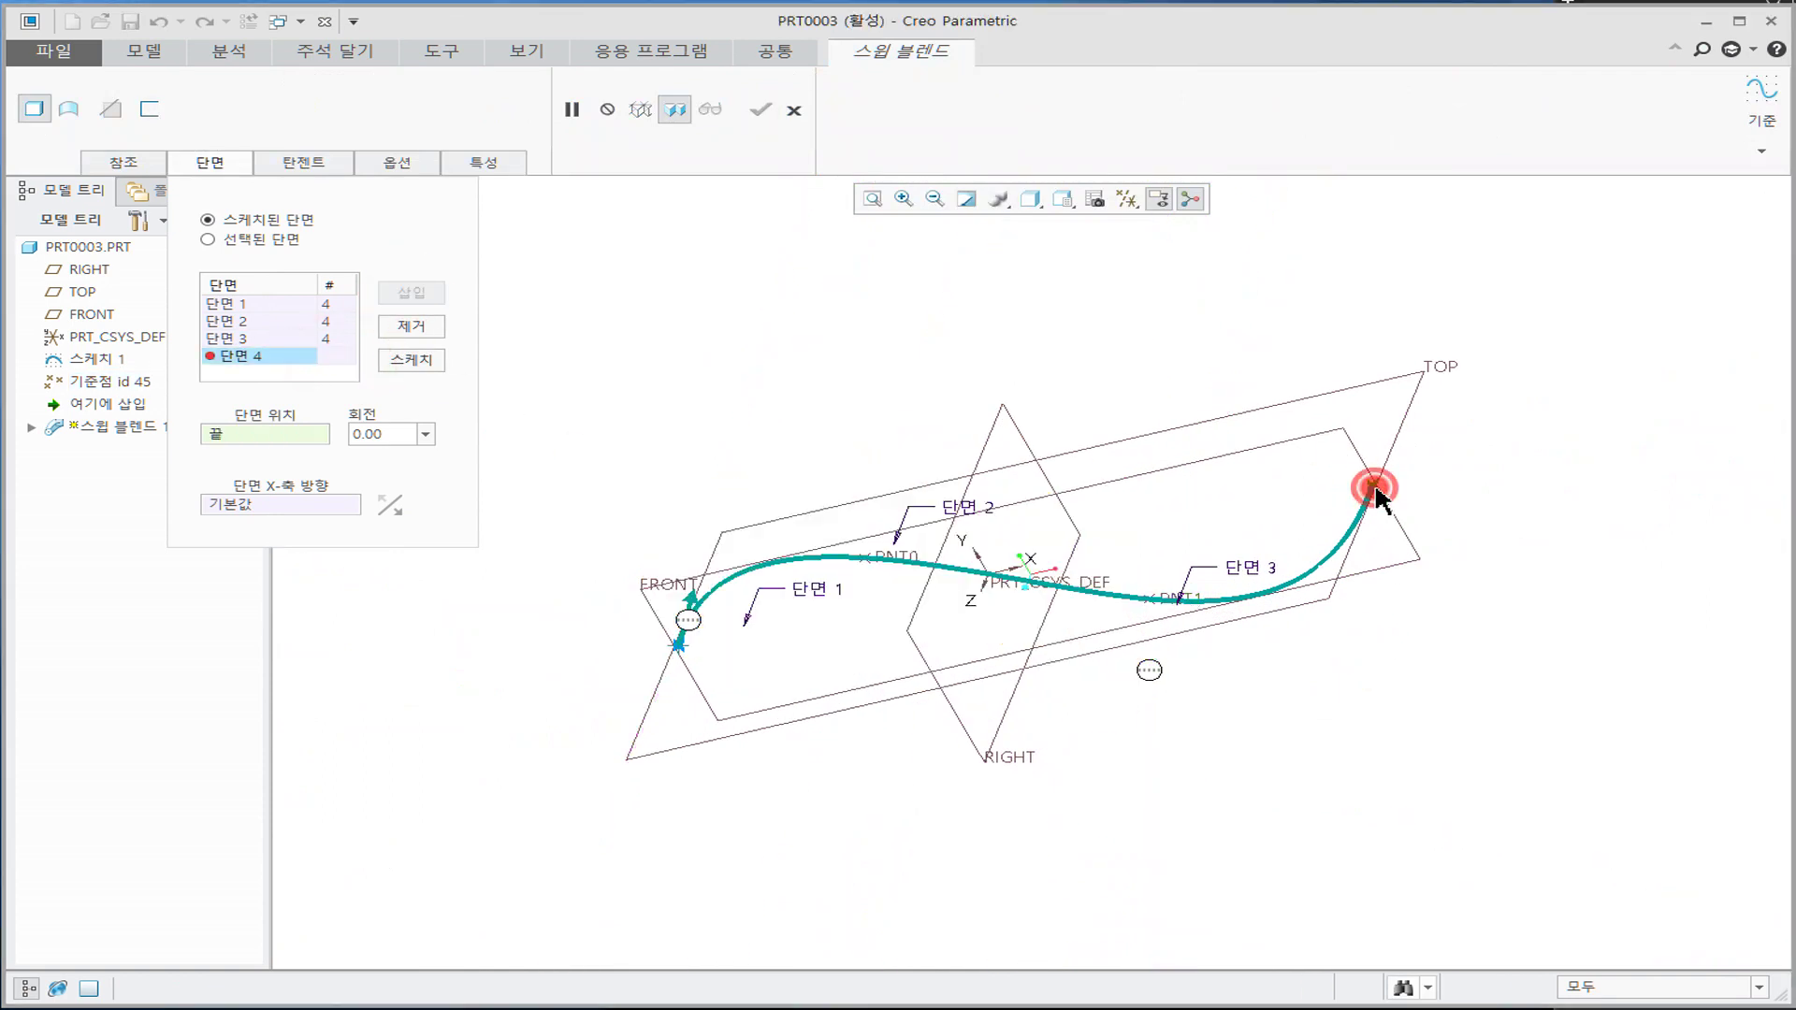
pyautogui.click(422, 362)
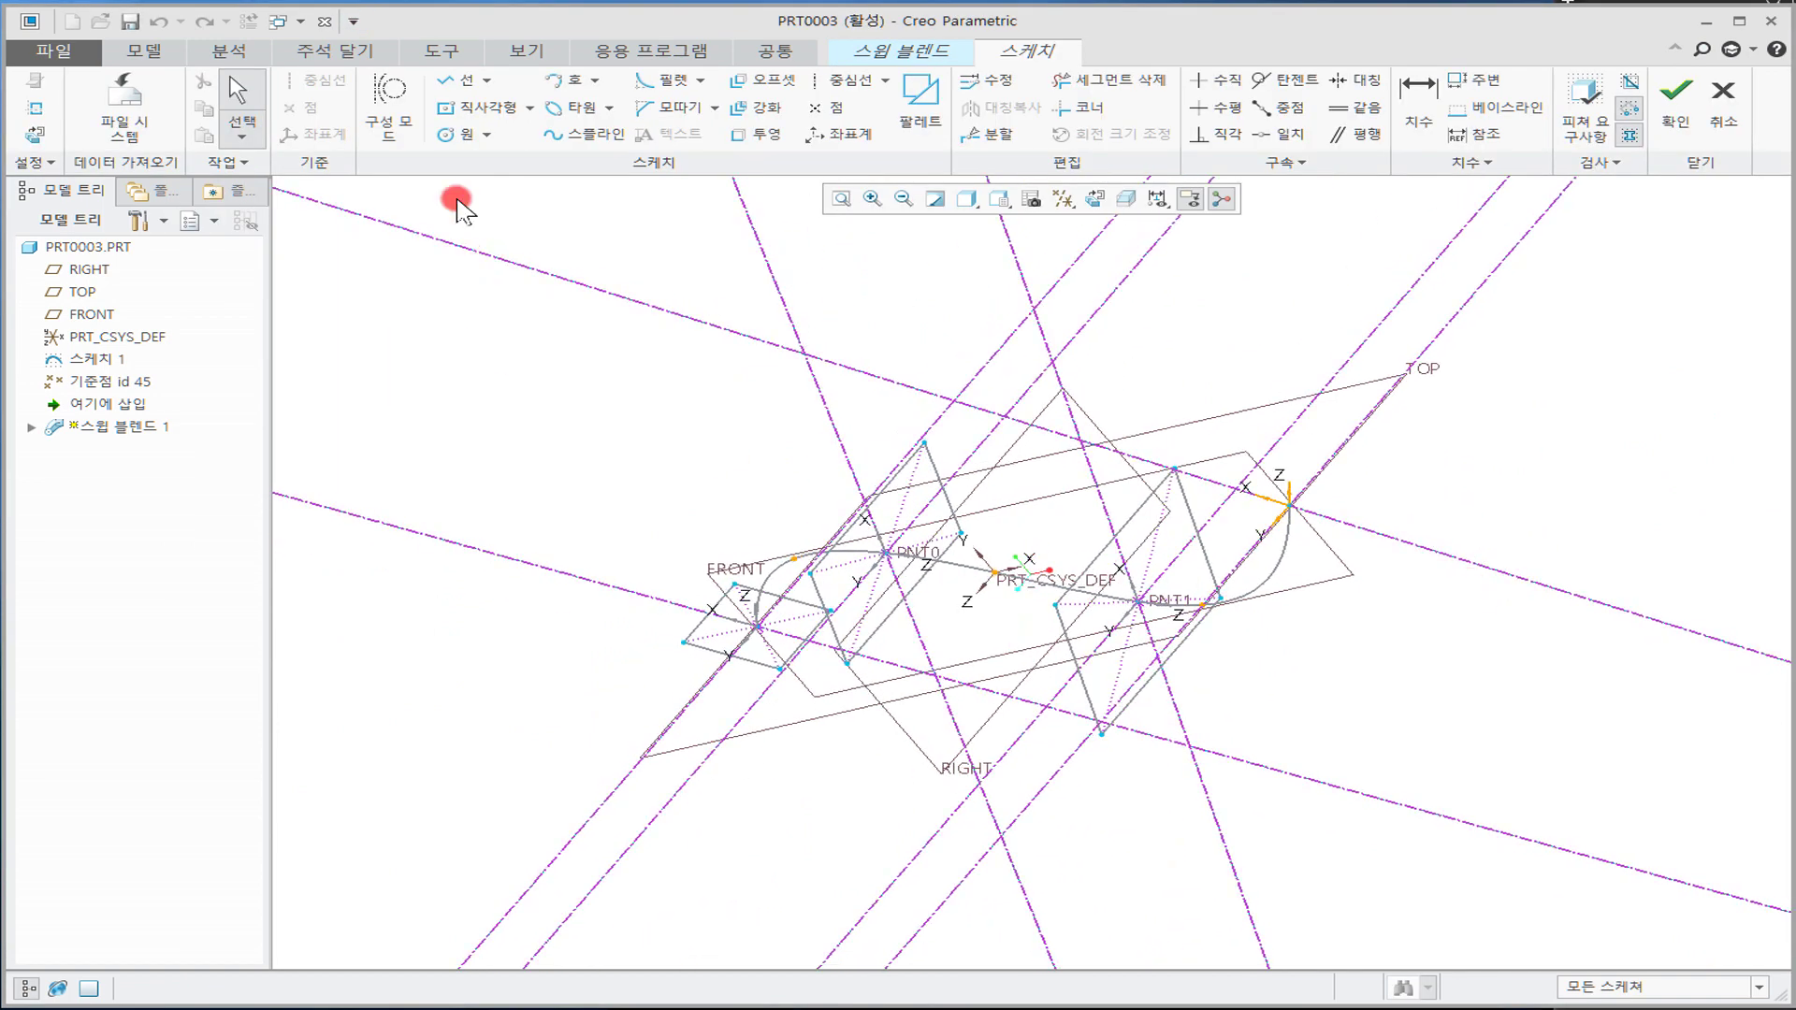
# Step: Draw a small center rectangle centered on the trajectory's end point and finish the section 4 sketch
pyautogui.click(477, 106)
pyautogui.click(1298, 506)
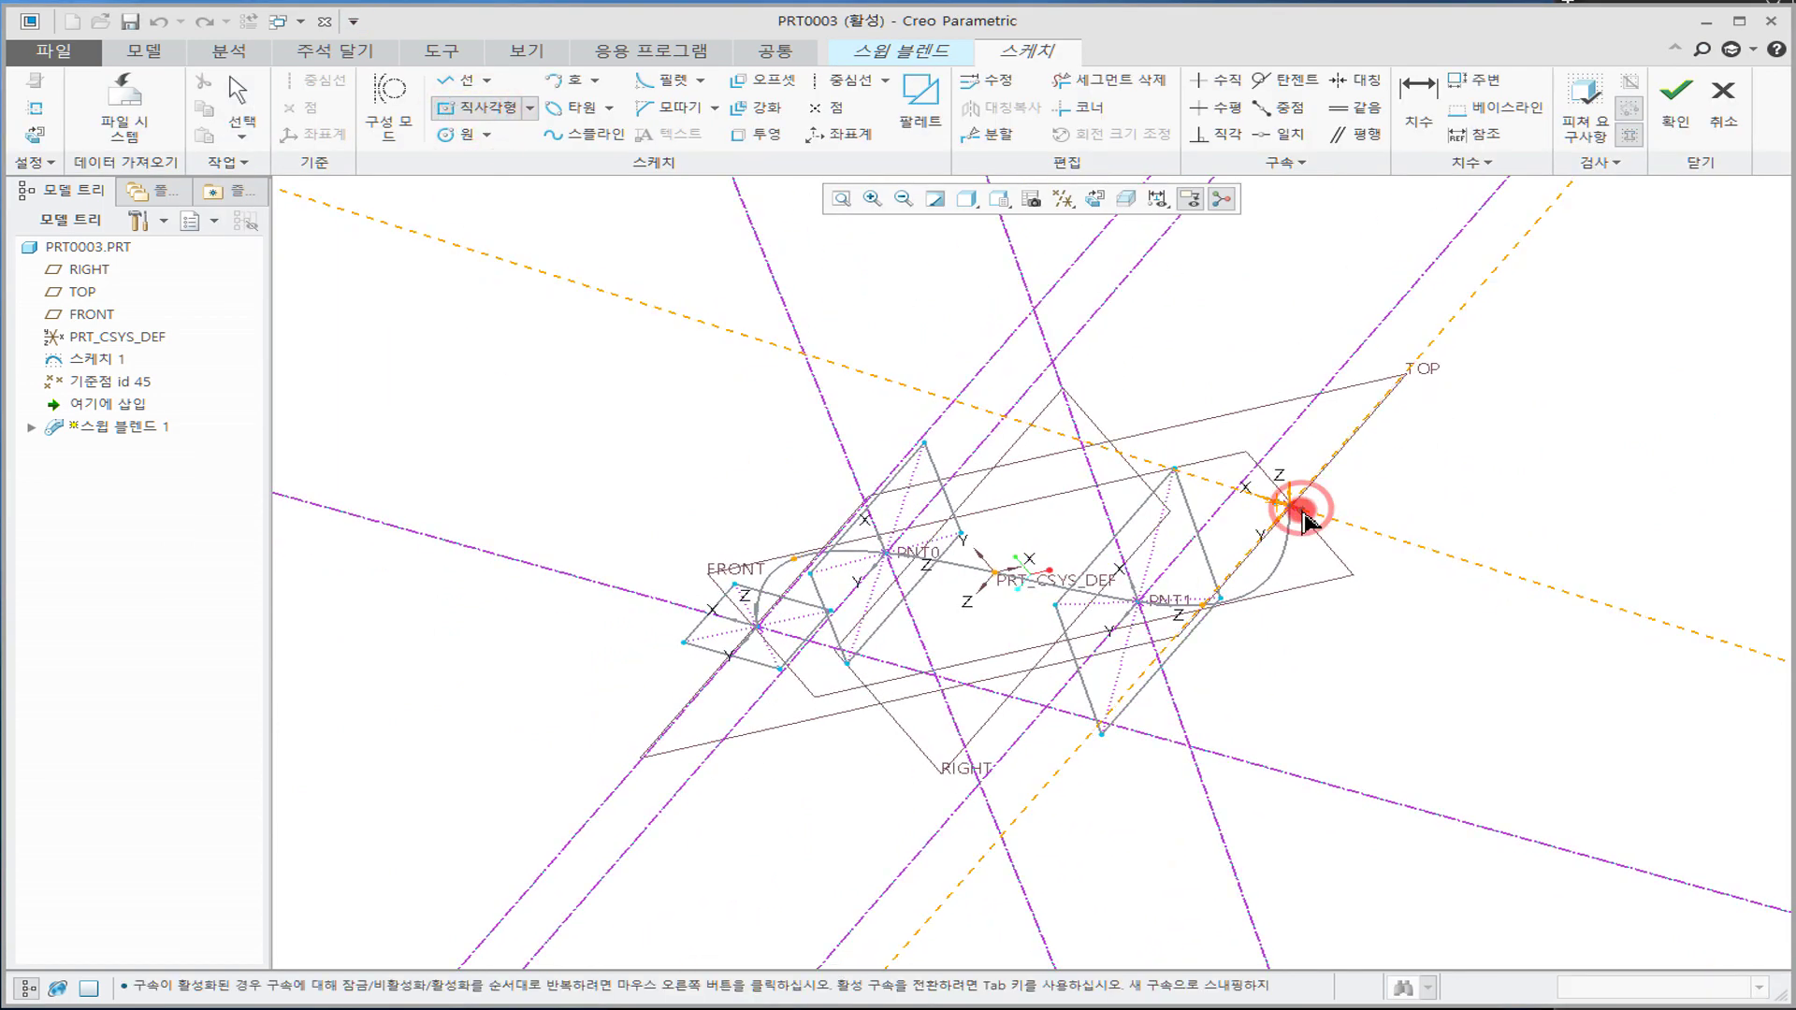
pyautogui.middleClick(1394, 486)
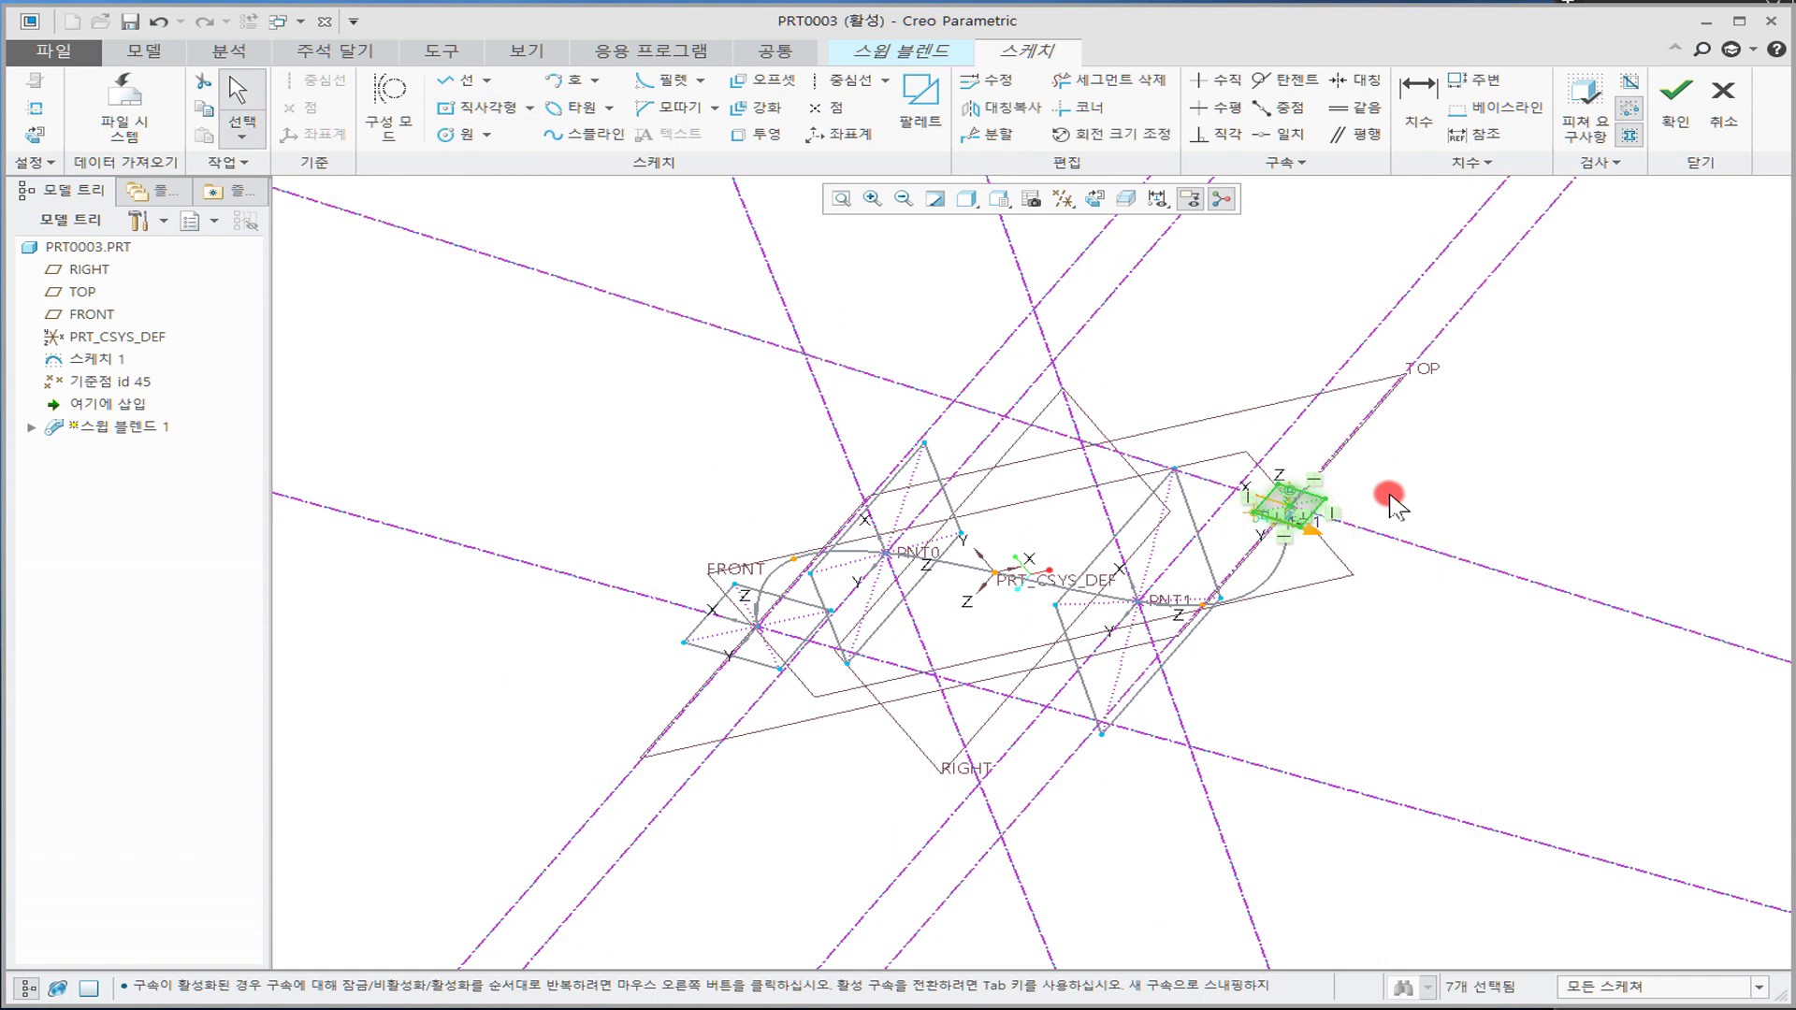
pyautogui.moveTo(1394, 537); pyautogui.dragTo(1438, 543, button='middle')
pyautogui.click(1675, 101)
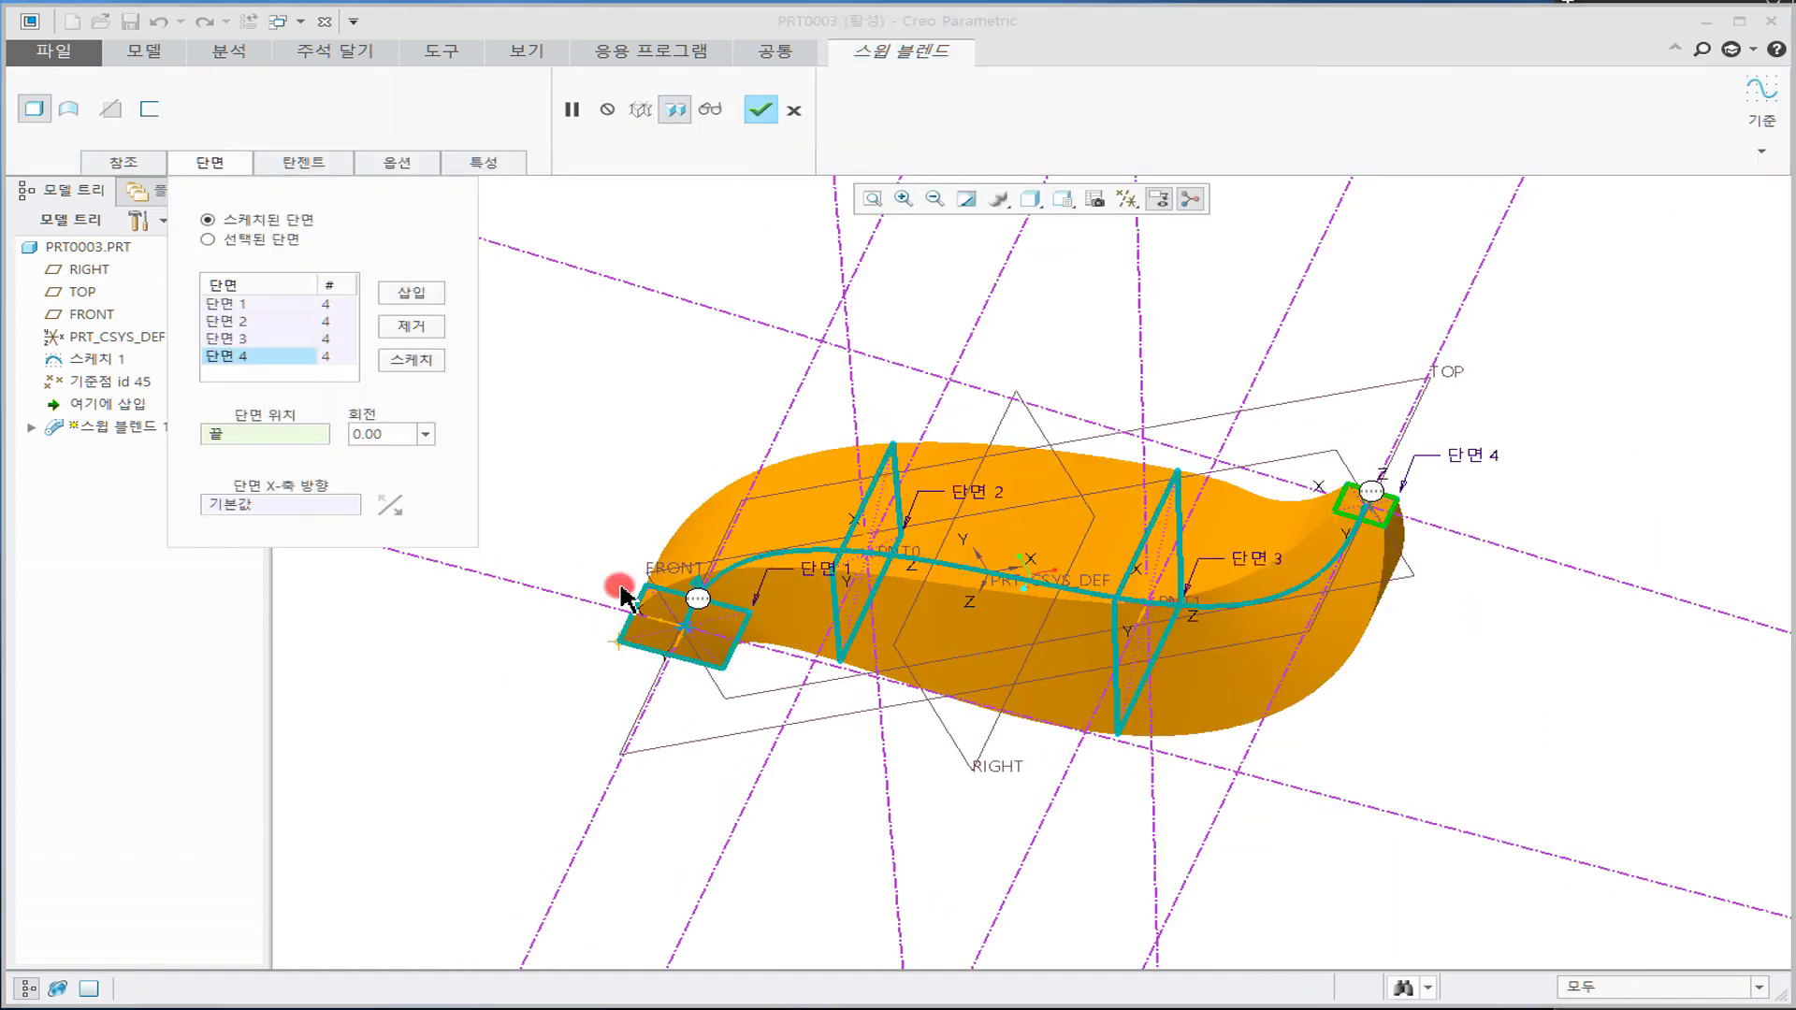
# Step: Check the previewed shape through all four sections and complete the swept blend feature
pyautogui.moveTo(902, 542)
pyautogui.mouseDown(button='middle')
pyautogui.moveTo(944, 462)
pyautogui.moveTo(1035, 429)
pyautogui.moveTo(1130, 443)
pyautogui.moveTo(1038, 449)
pyautogui.moveTo(842, 692)
pyautogui.mouseUp(button='middle')
pyautogui.moveTo(1046, 516); pyautogui.dragTo(973, 520, button='middle')
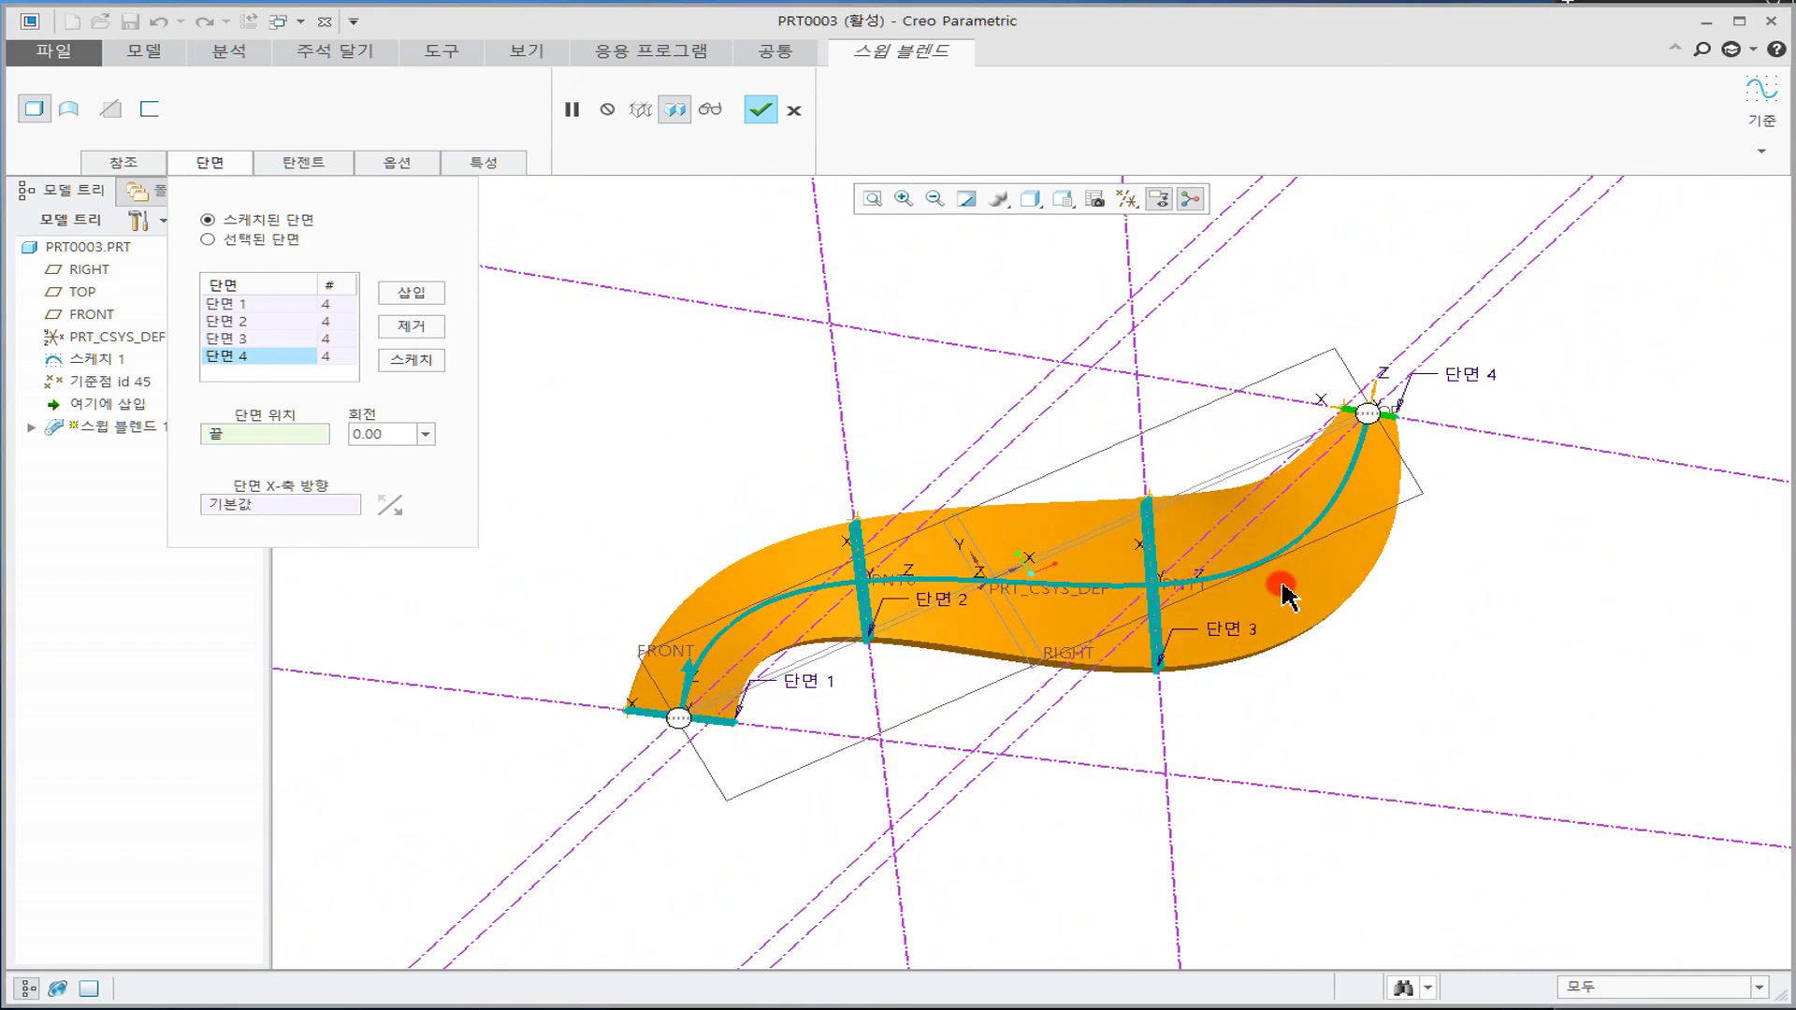
pyautogui.click(760, 110)
pyautogui.click(1515, 701)
pyautogui.moveTo(1319, 721); pyautogui.dragTo(1411, 777, button='middle')
pyautogui.moveTo(1228, 790); pyautogui.dragTo(1007, 813, button='middle')
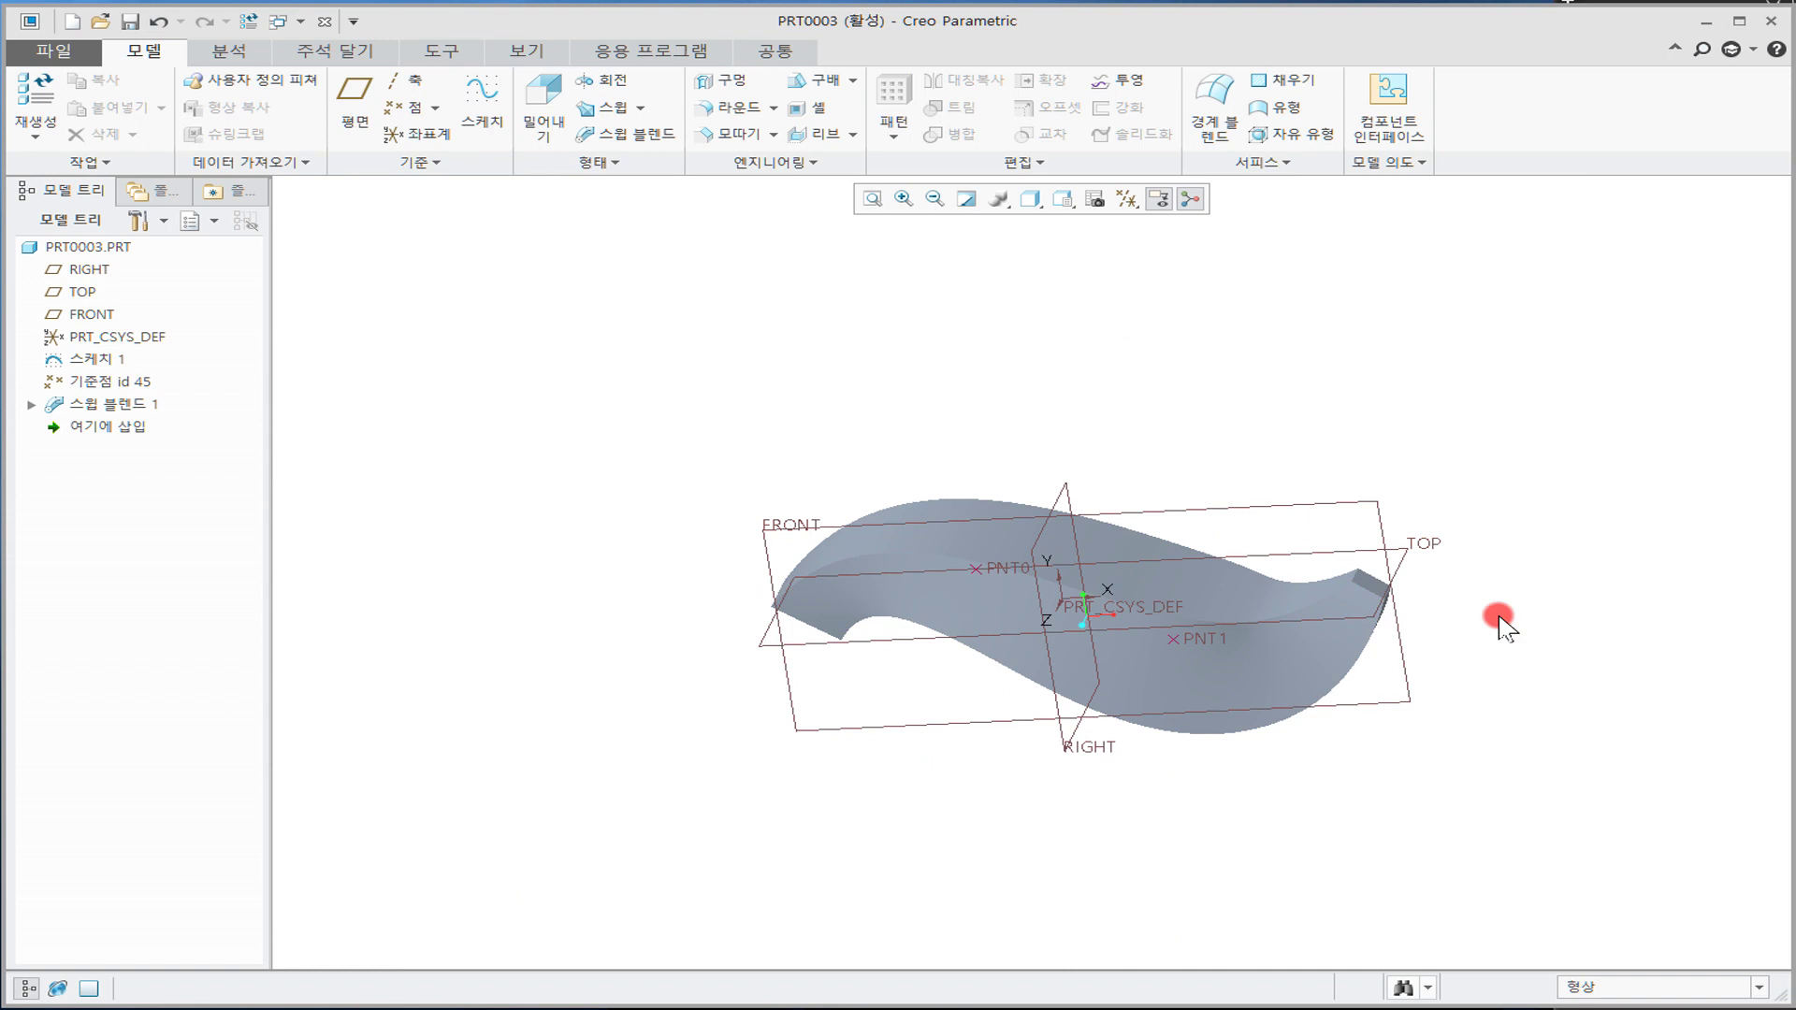
pyautogui.moveTo(985, 516)
pyautogui.mouseDown(button='middle')
pyautogui.moveTo(1118, 369)
pyautogui.moveTo(1010, 408)
pyautogui.moveTo(987, 483)
pyautogui.moveTo(1050, 509)
pyautogui.moveTo(1019, 435)
pyautogui.mouseUp(button='middle')
pyautogui.click(591, 117)
pyautogui.click(786, 269)
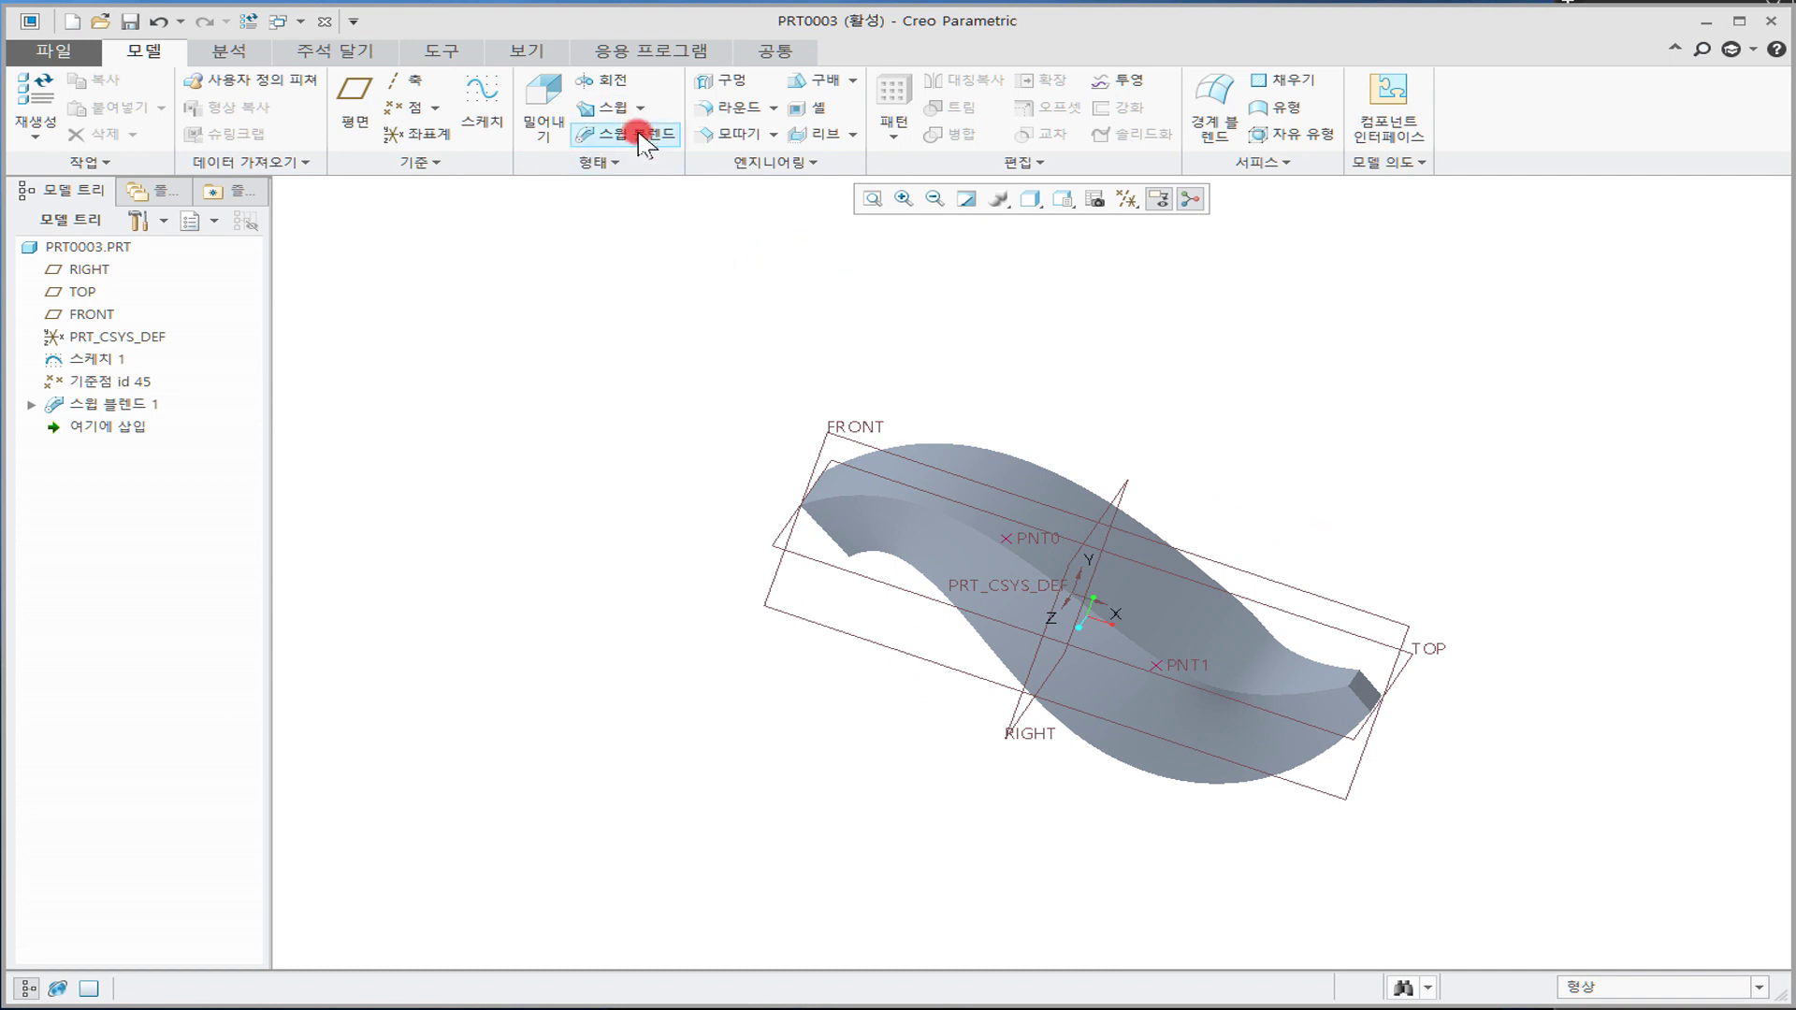
pyautogui.click(632, 165)
pyautogui.click(623, 190)
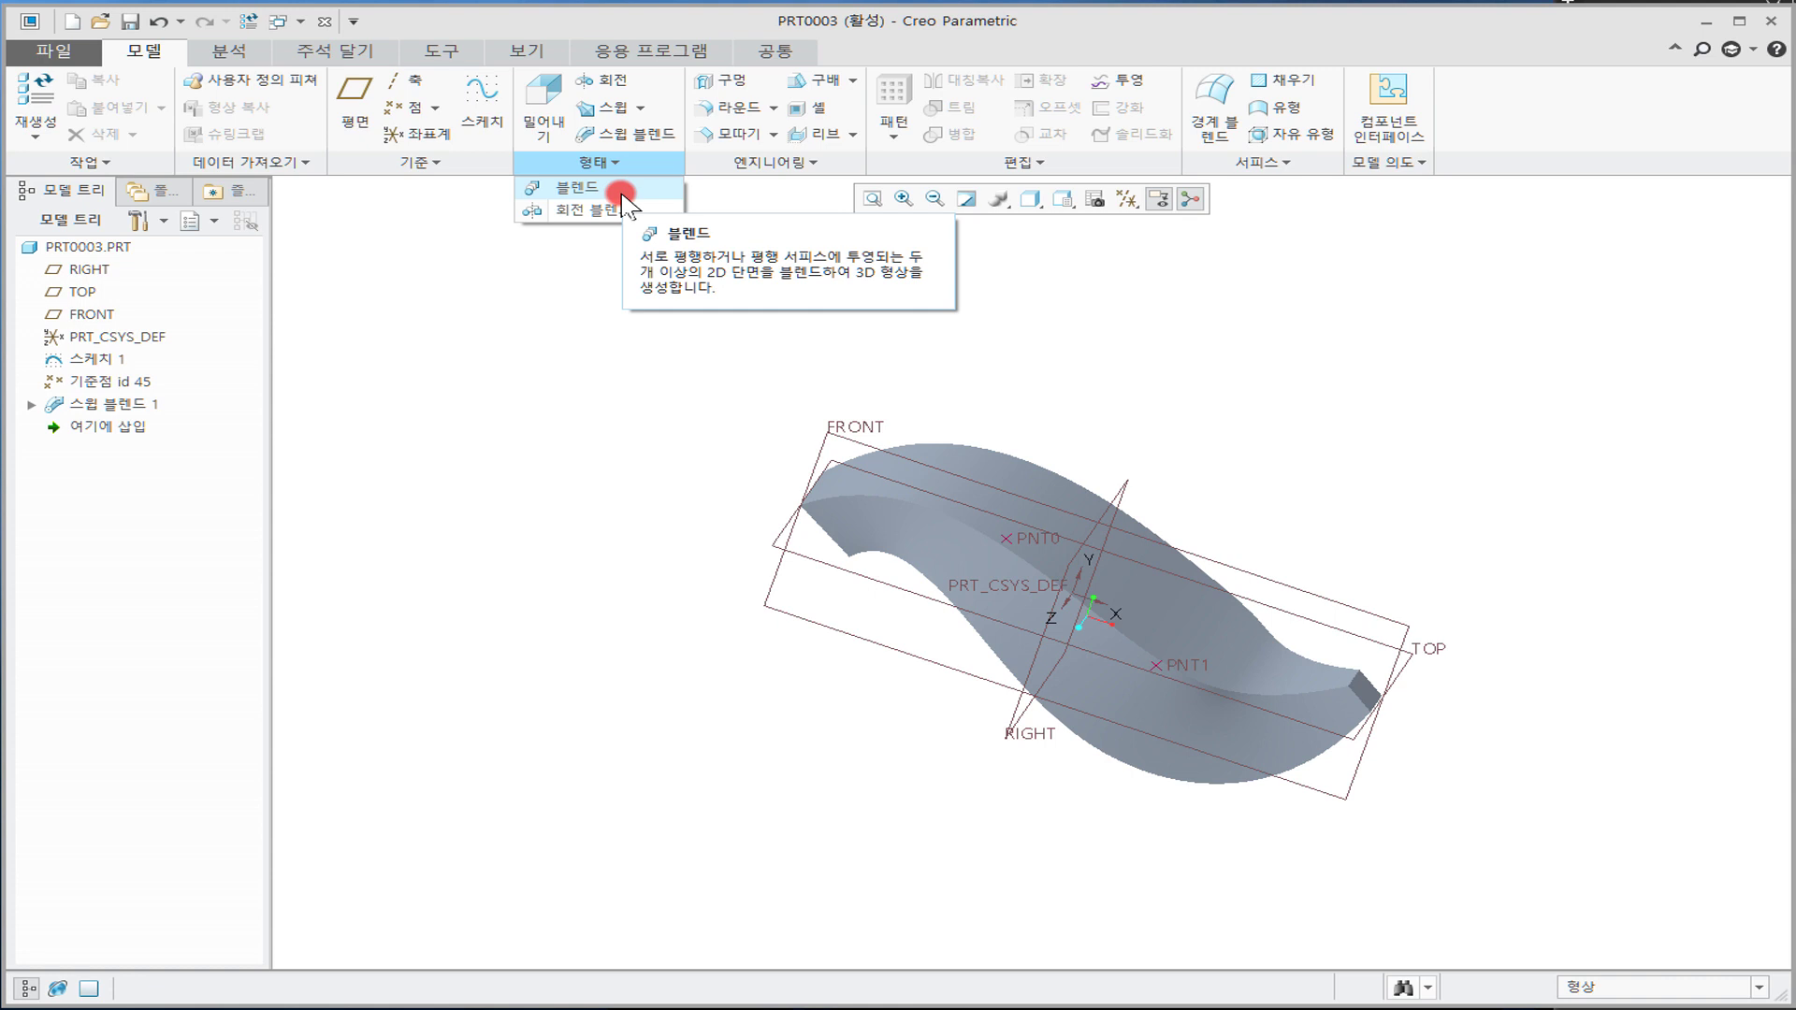
pyautogui.click(620, 192)
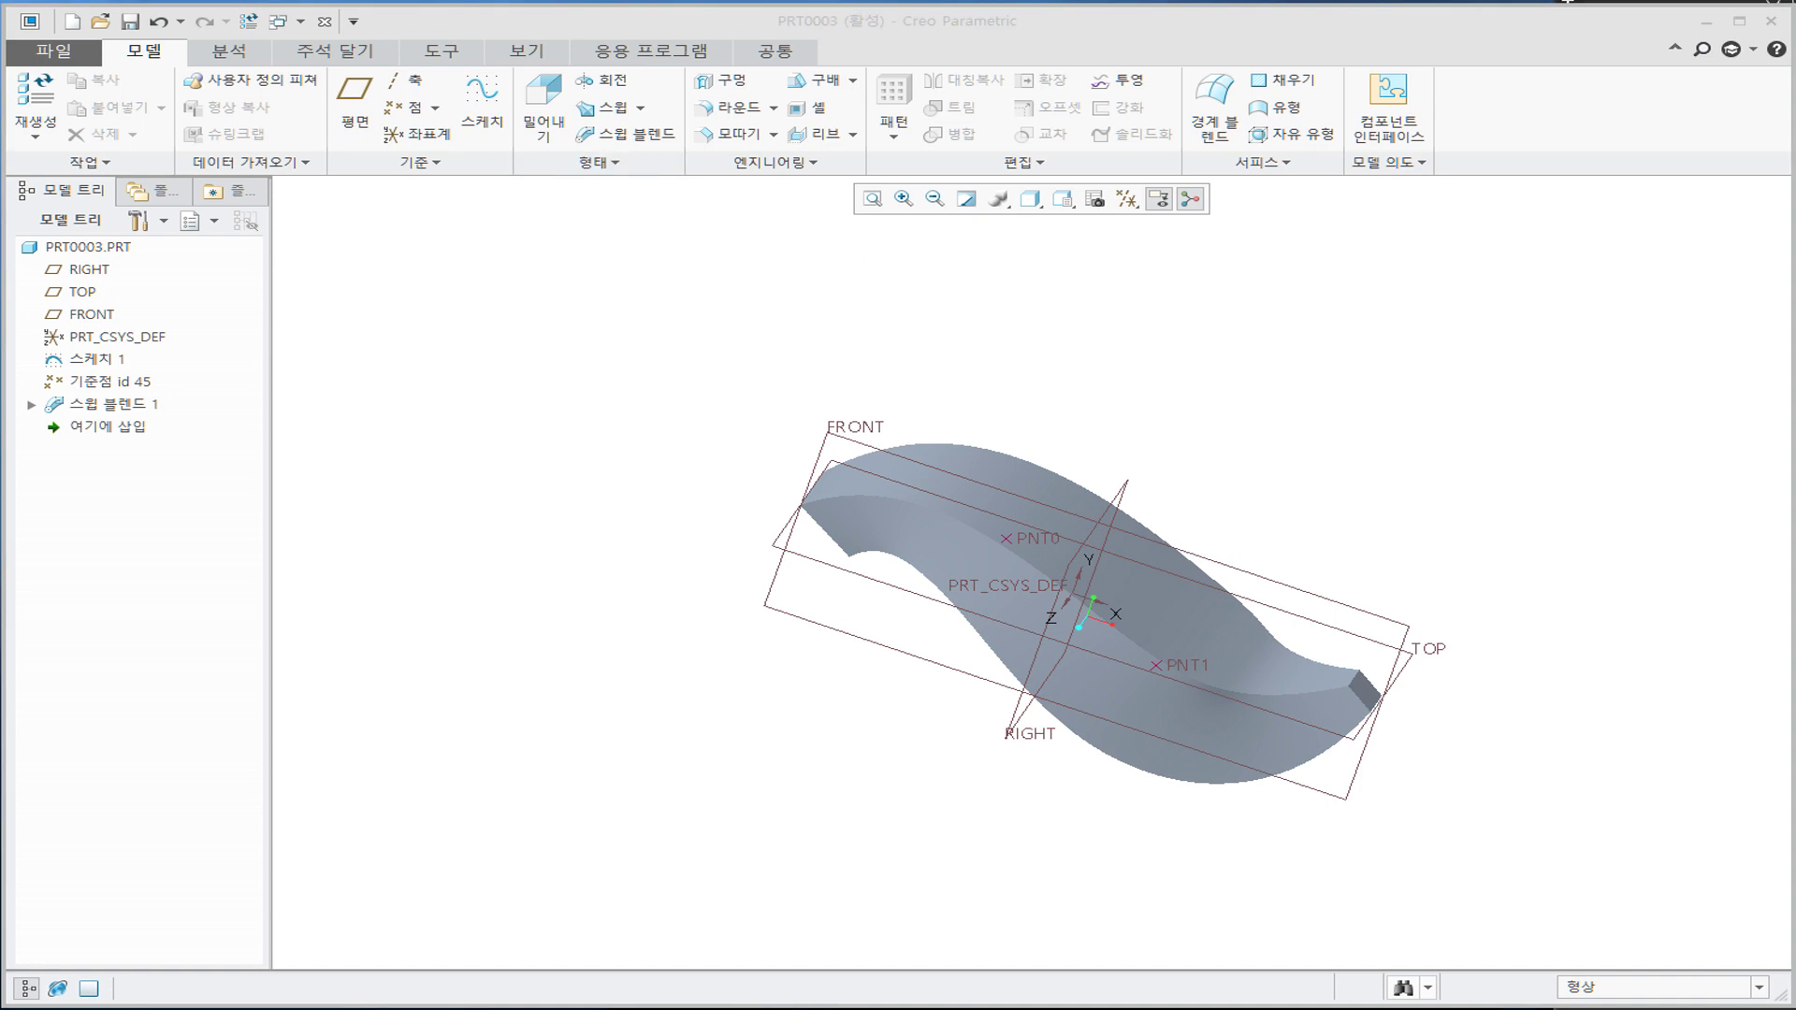
pyautogui.click(521, 330)
# Step: Close the PRT0003 part window
pyautogui.click(329, 53)
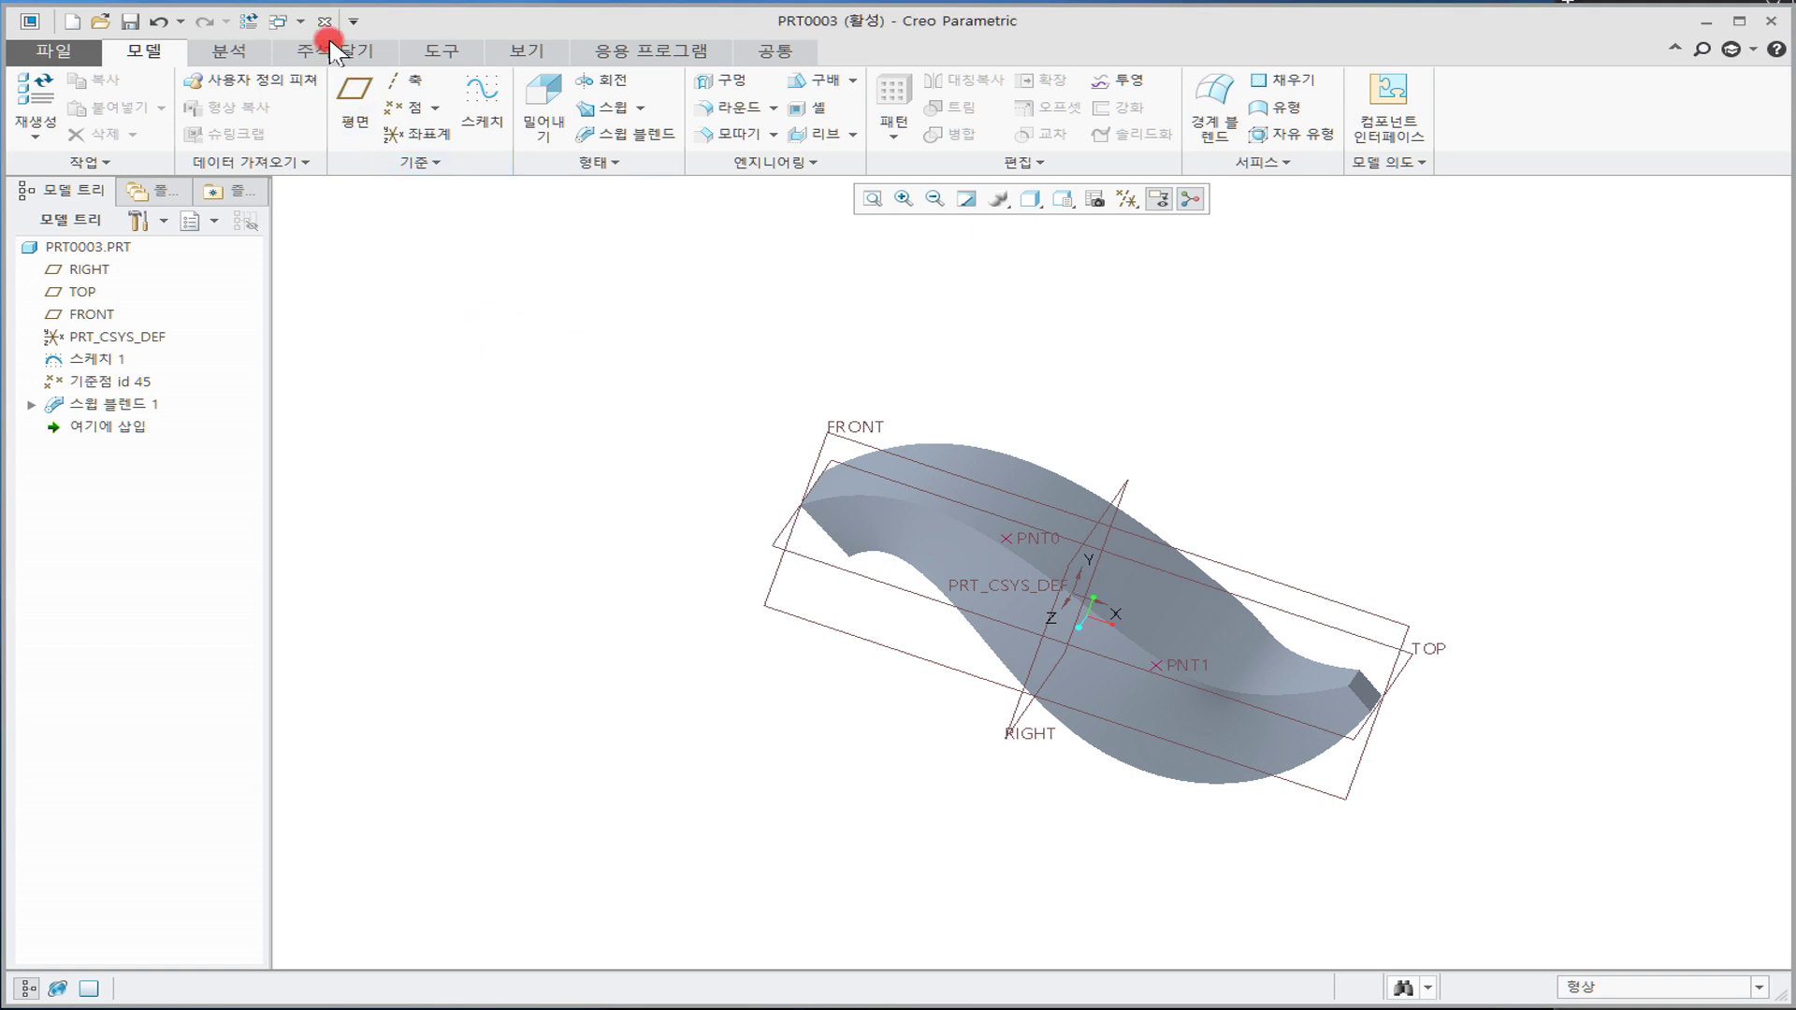
pyautogui.click(328, 27)
pyautogui.click(649, 473)
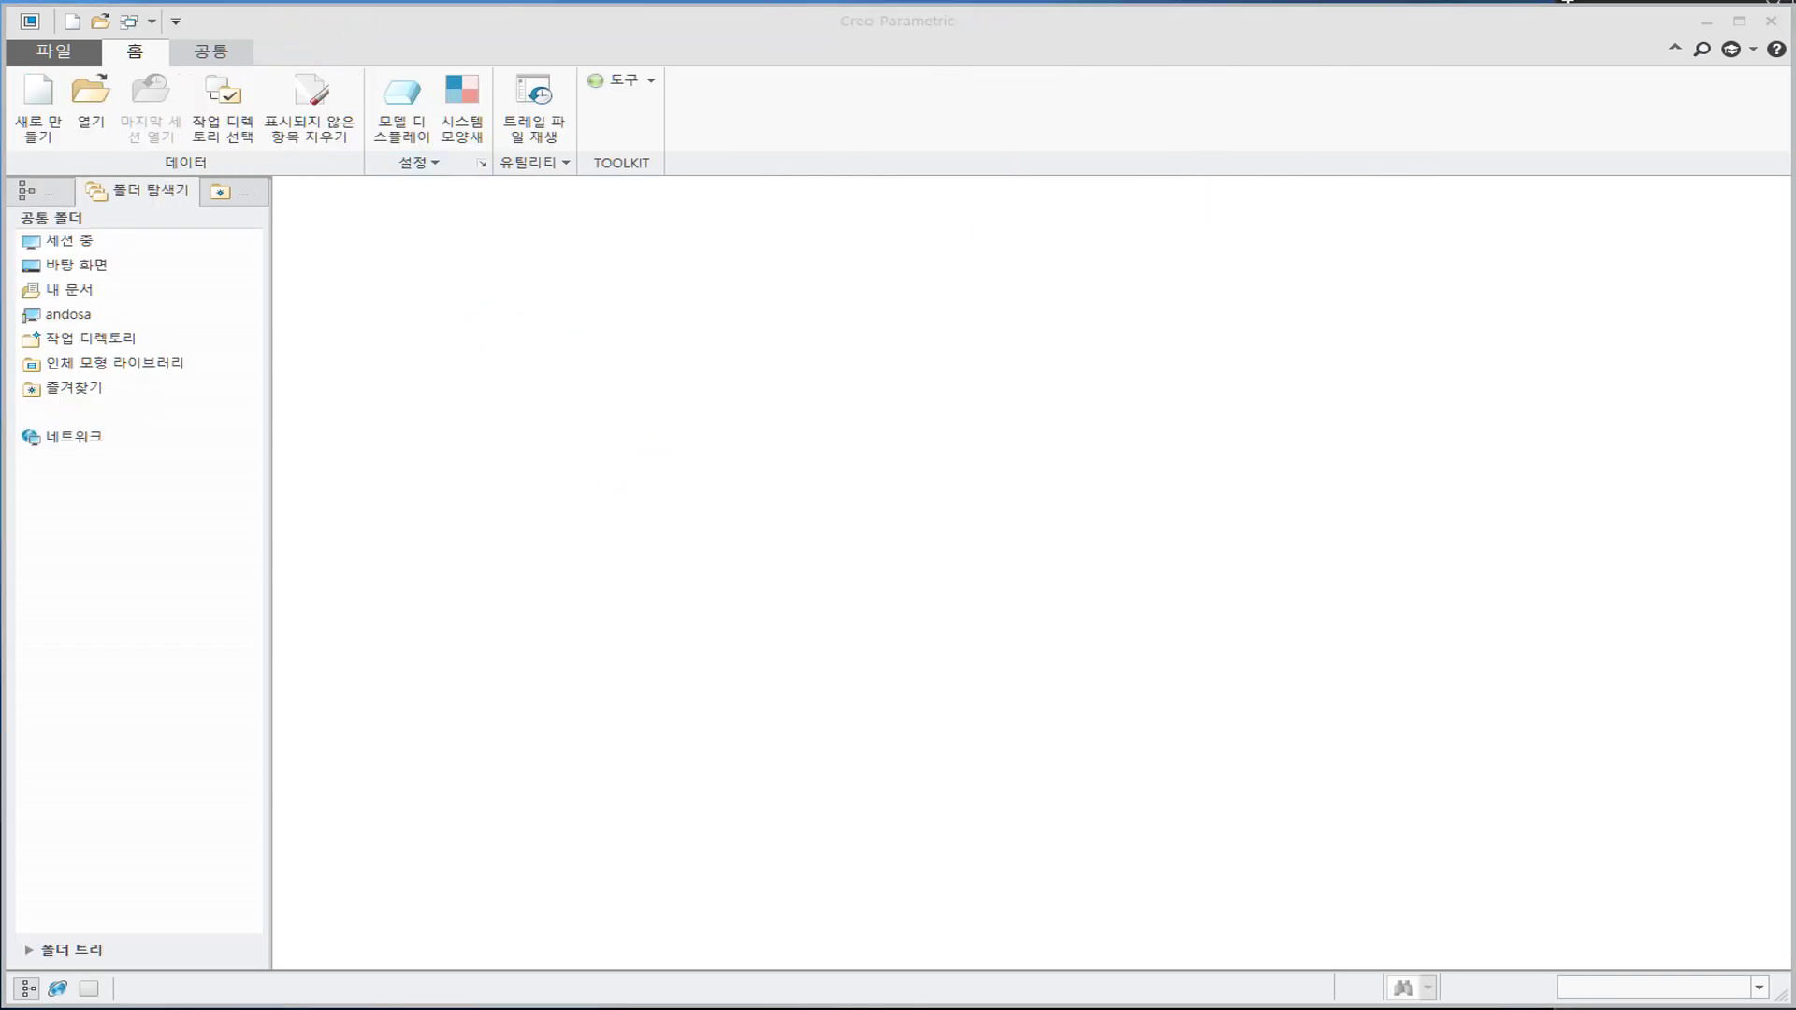
# Step: Switch to the PDF in ezPDF Editor and examine the 10-3 hook drawing, especially the diameters of sections A-A, B-B and C-C
pyautogui.moveTo(0, 113); pyautogui.dragTo(634, 101)
pyautogui.click(829, 754)
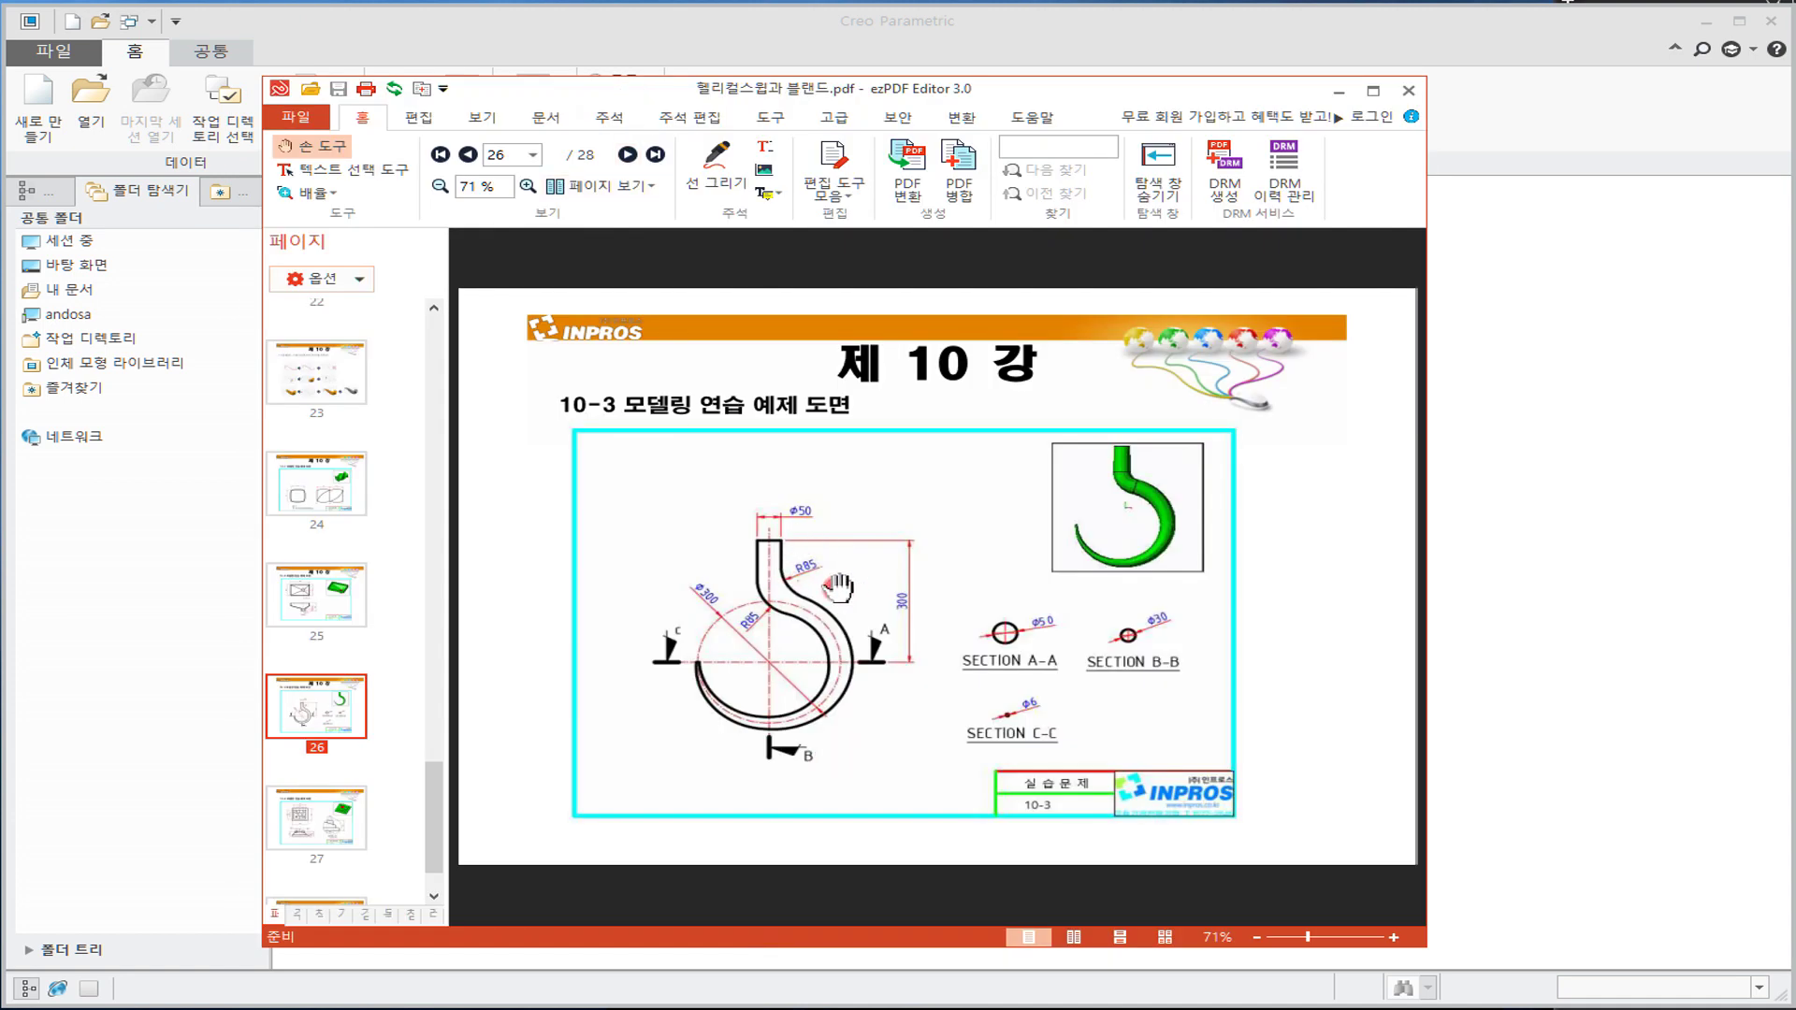
pyautogui.moveTo(899, 89); pyautogui.dragTo(891, 65)
pyautogui.click(1543, 907)
pyautogui.click(1421, 922)
pyautogui.moveTo(1416, 922); pyautogui.dragTo(1523, 938)
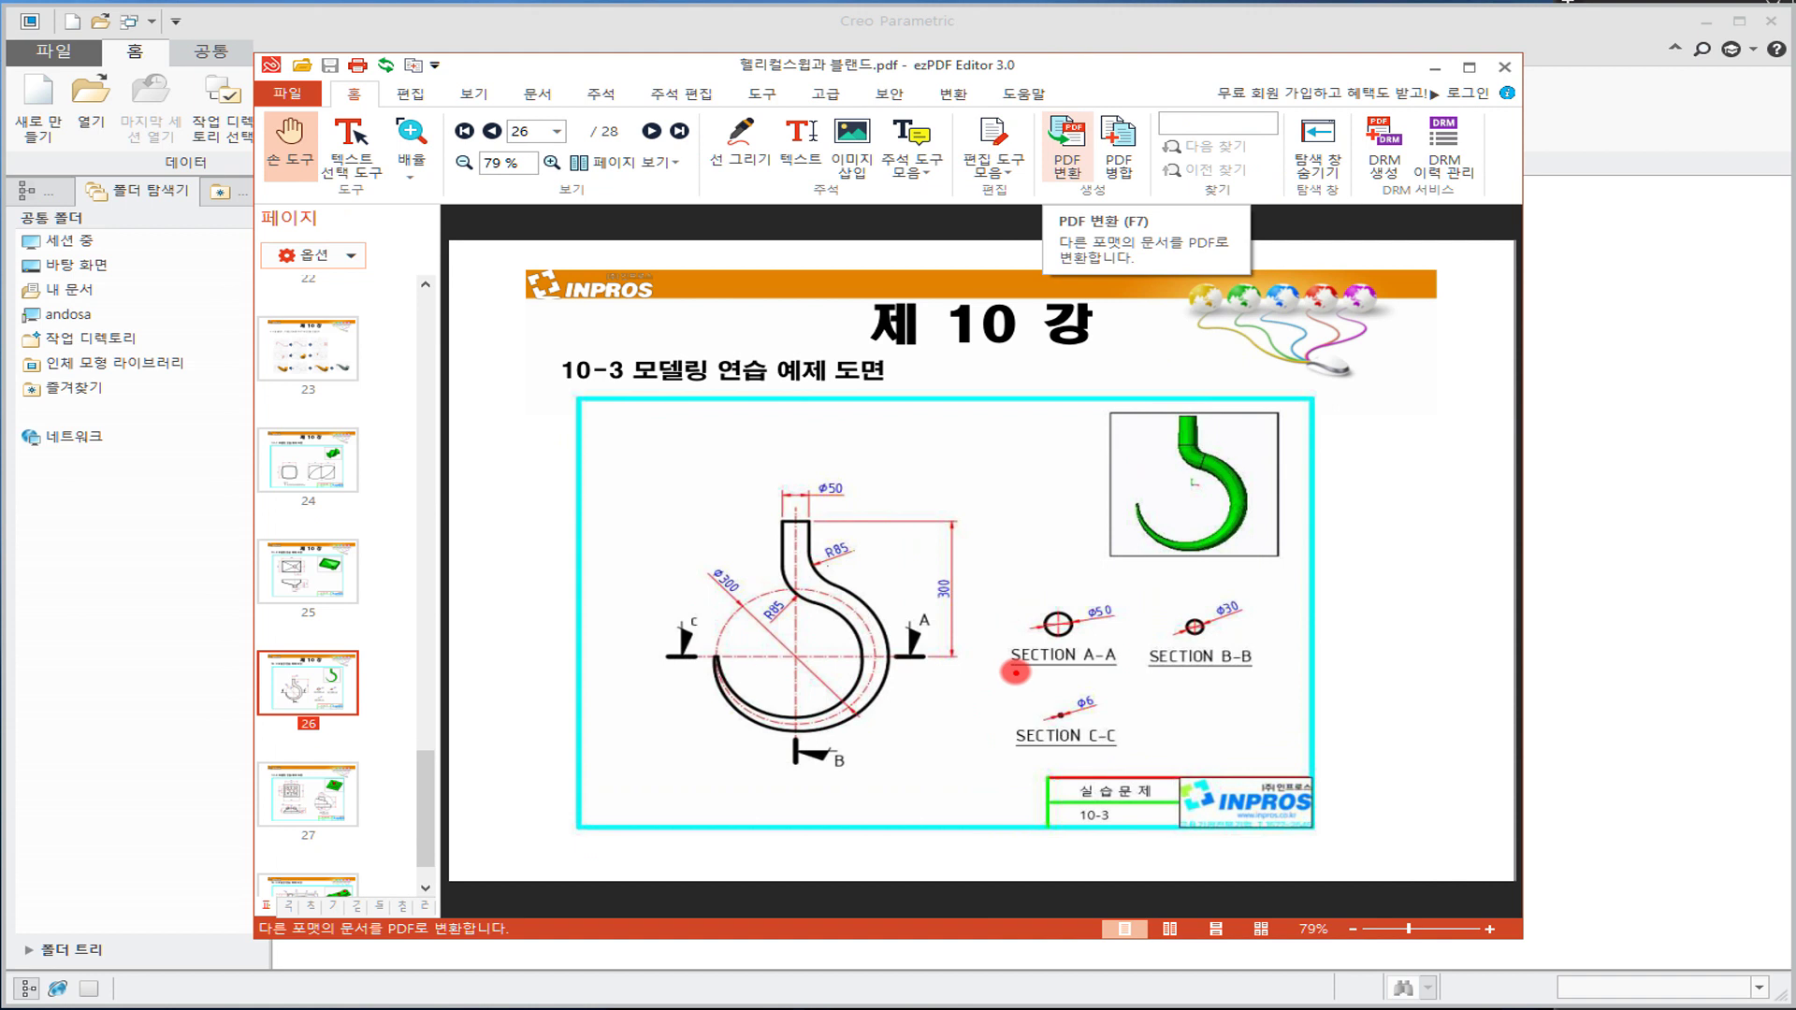
pyautogui.moveTo(1009, 668); pyautogui.dragTo(1114, 667)
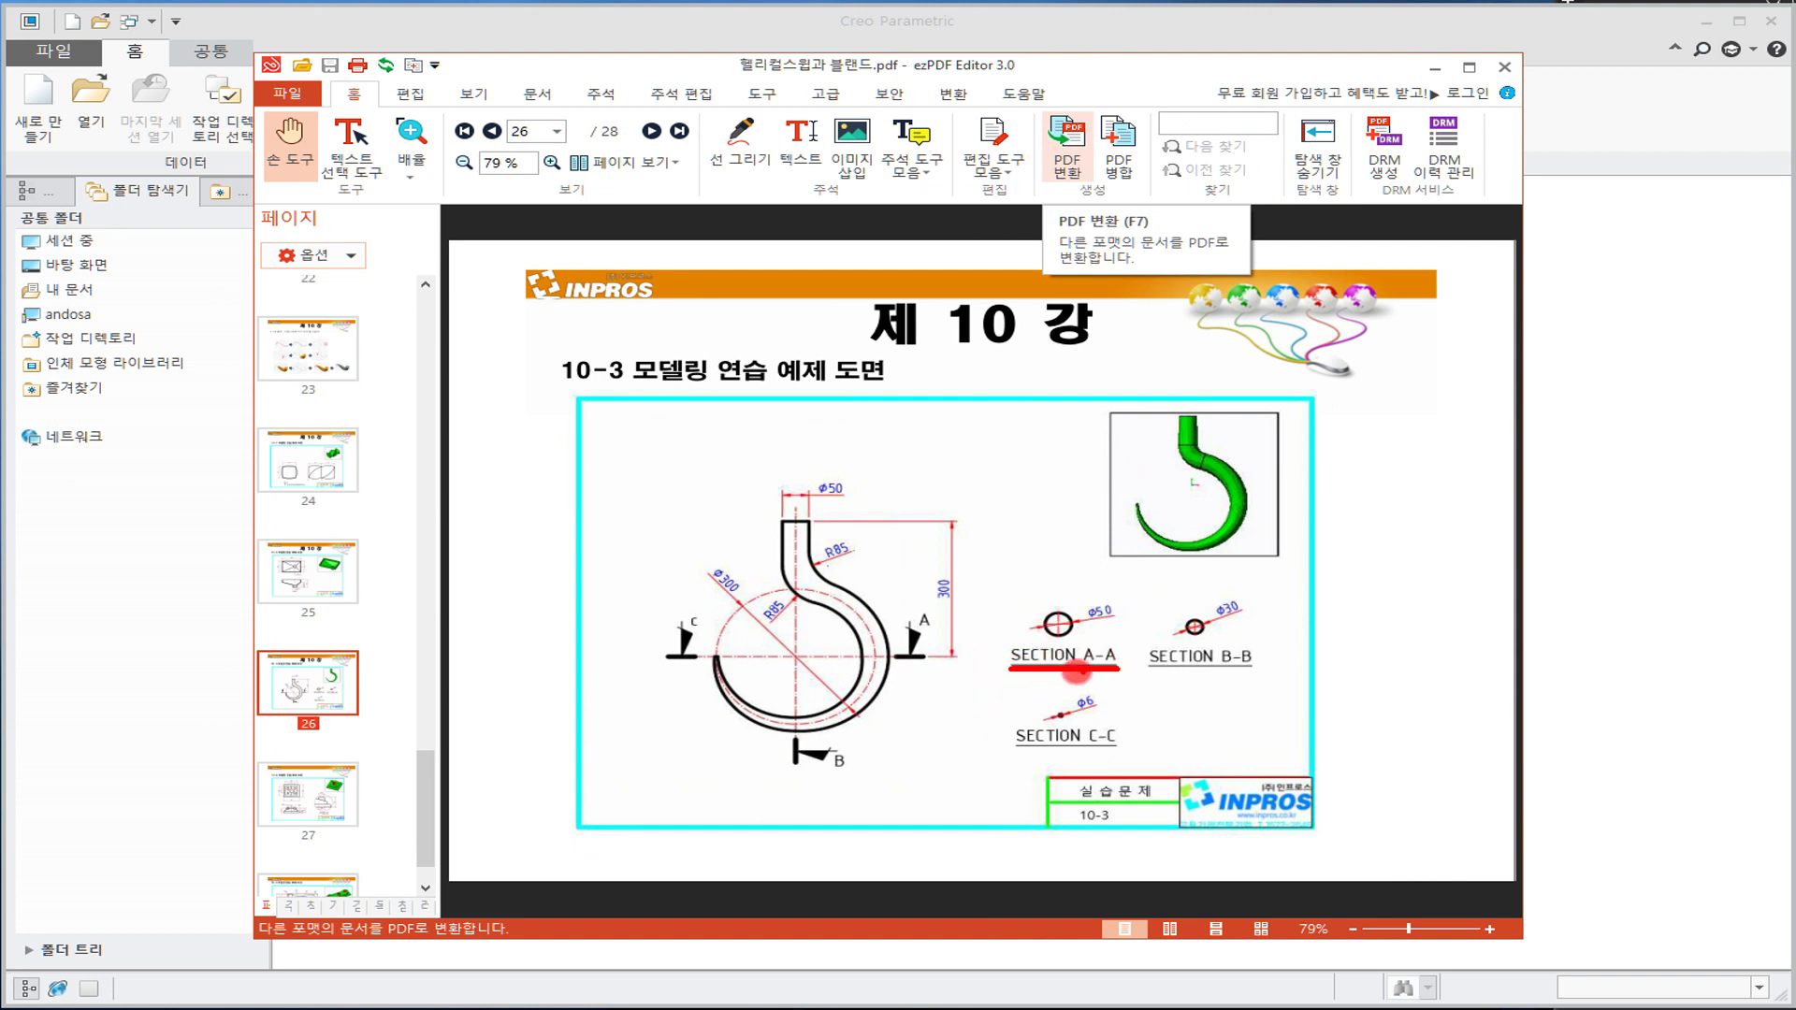
pyautogui.moveTo(1096, 632)
pyautogui.mouseDown()
pyautogui.moveTo(1117, 582)
pyautogui.moveTo(1126, 622)
pyautogui.moveTo(1111, 627)
pyautogui.moveTo(1263, 672)
pyautogui.mouseUp()
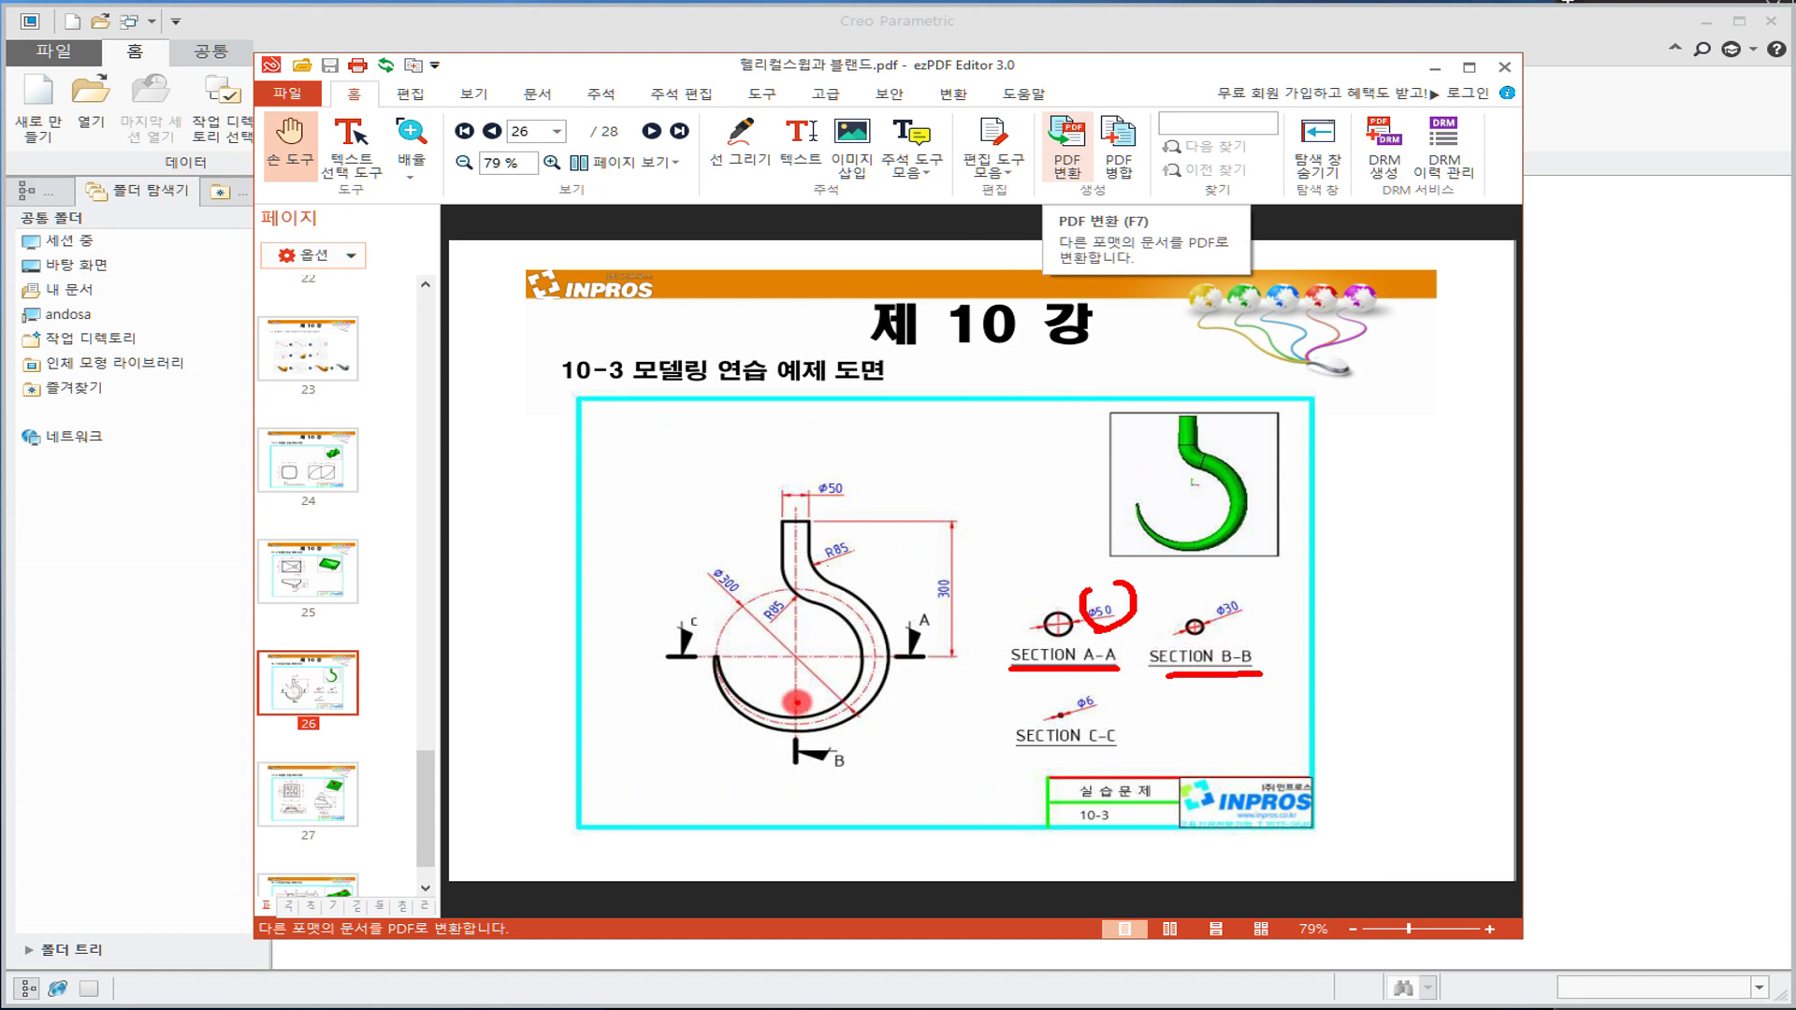
pyautogui.moveTo(1265, 623)
pyautogui.mouseDown()
pyautogui.moveTo(1232, 588)
pyautogui.moveTo(1259, 619)
pyautogui.moveTo(1243, 633)
pyautogui.mouseUp()
pyautogui.moveTo(1058, 714)
pyautogui.mouseDown()
pyautogui.moveTo(1073, 683)
pyautogui.moveTo(1128, 696)
pyautogui.mouseUp()
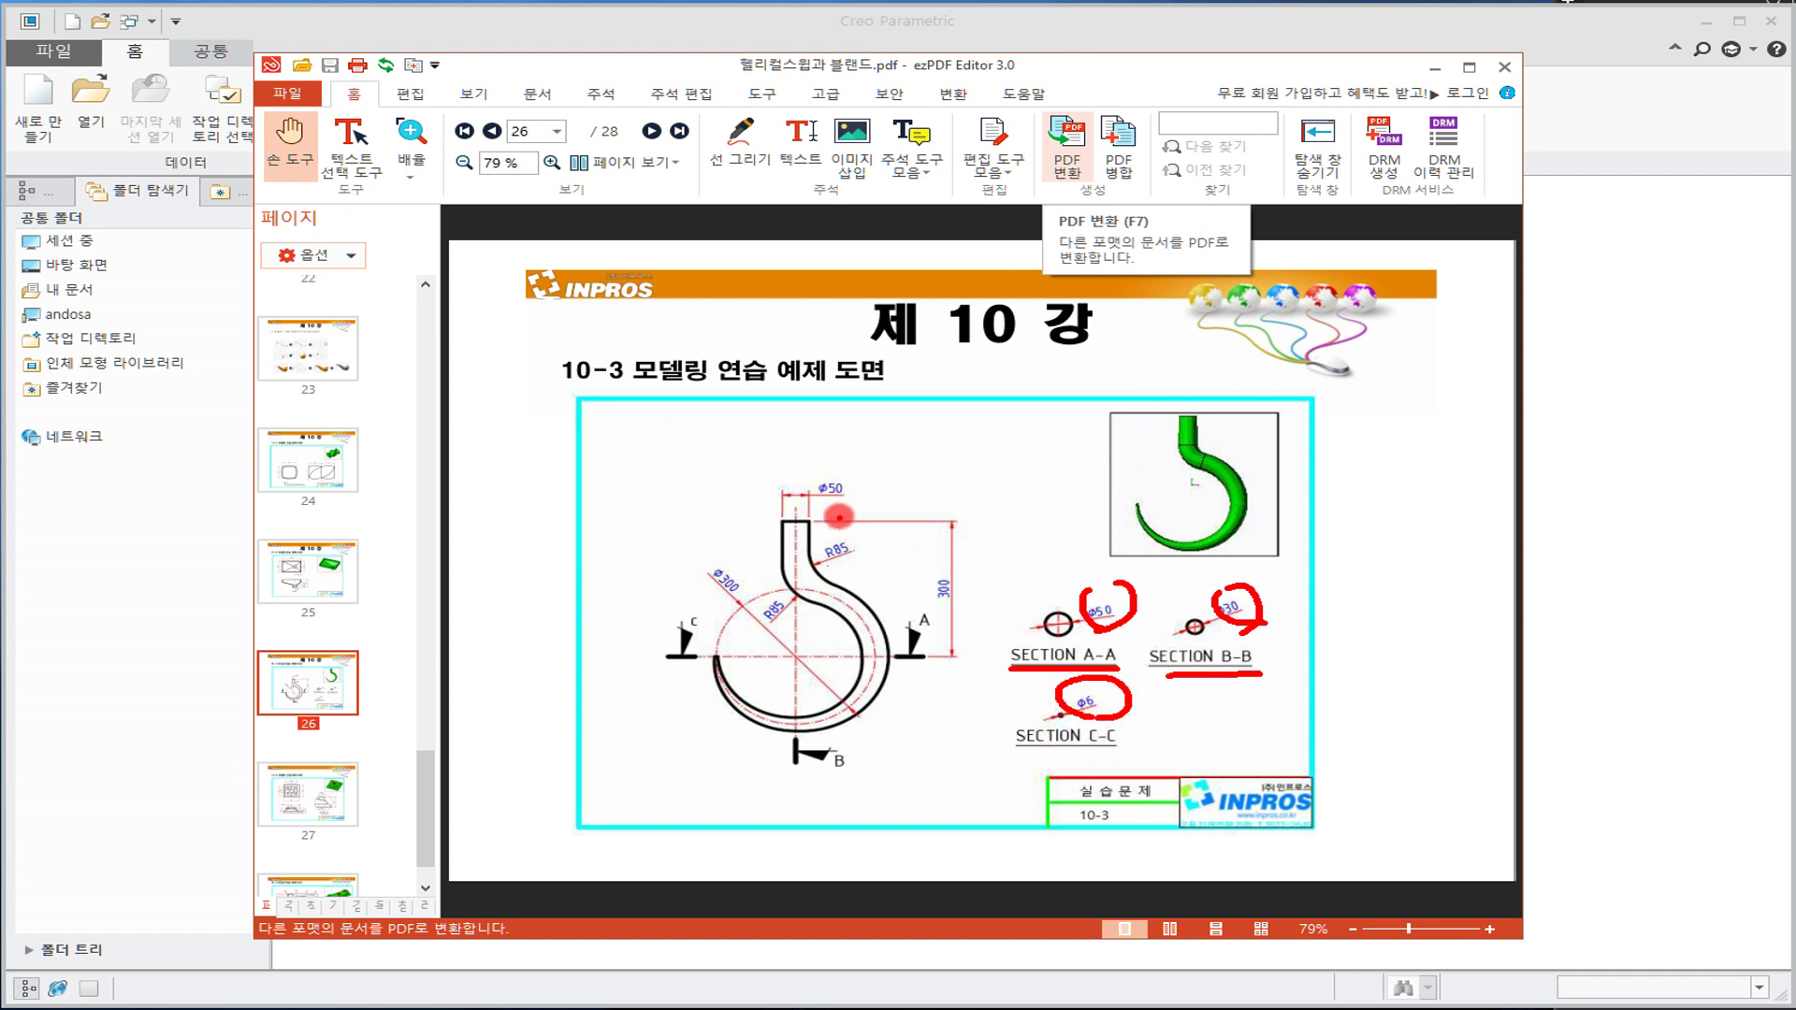
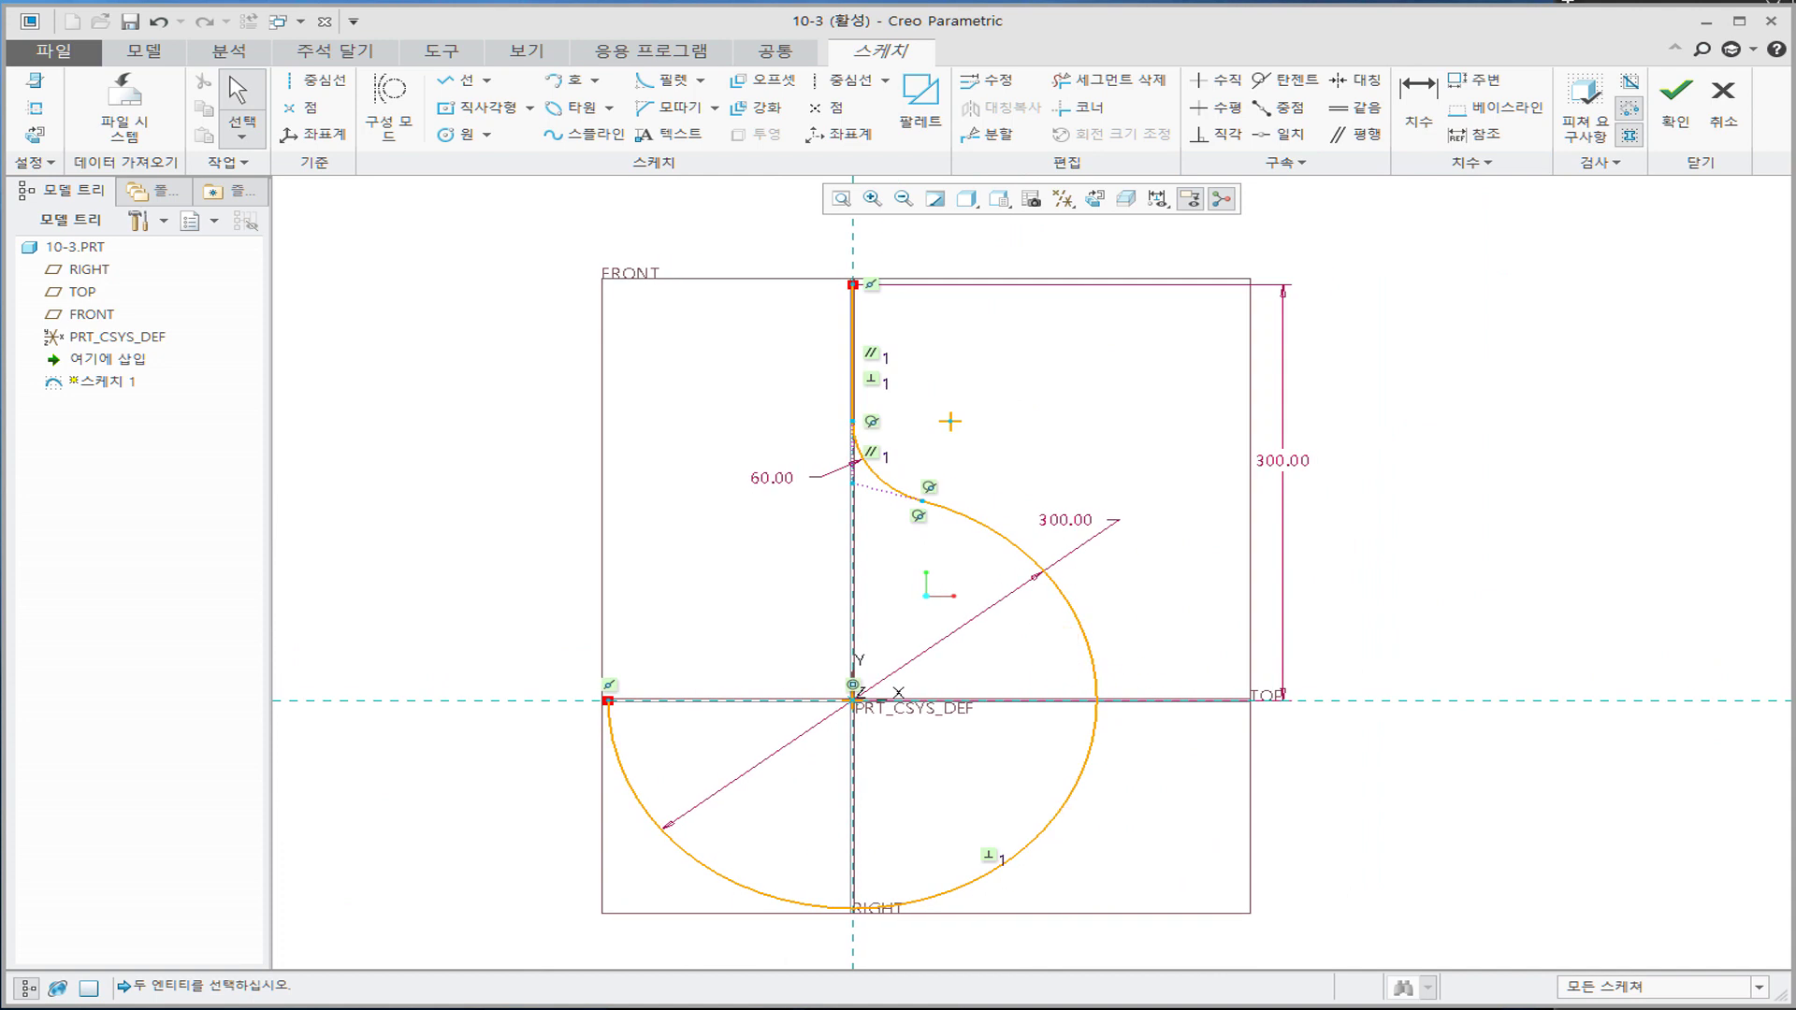
# Step: Check the section locations in the 10-3 drawing and divide the hook's large arc where it crosses the TOP and RIGHT references
pyautogui.hotkey('alt', 'Tab')
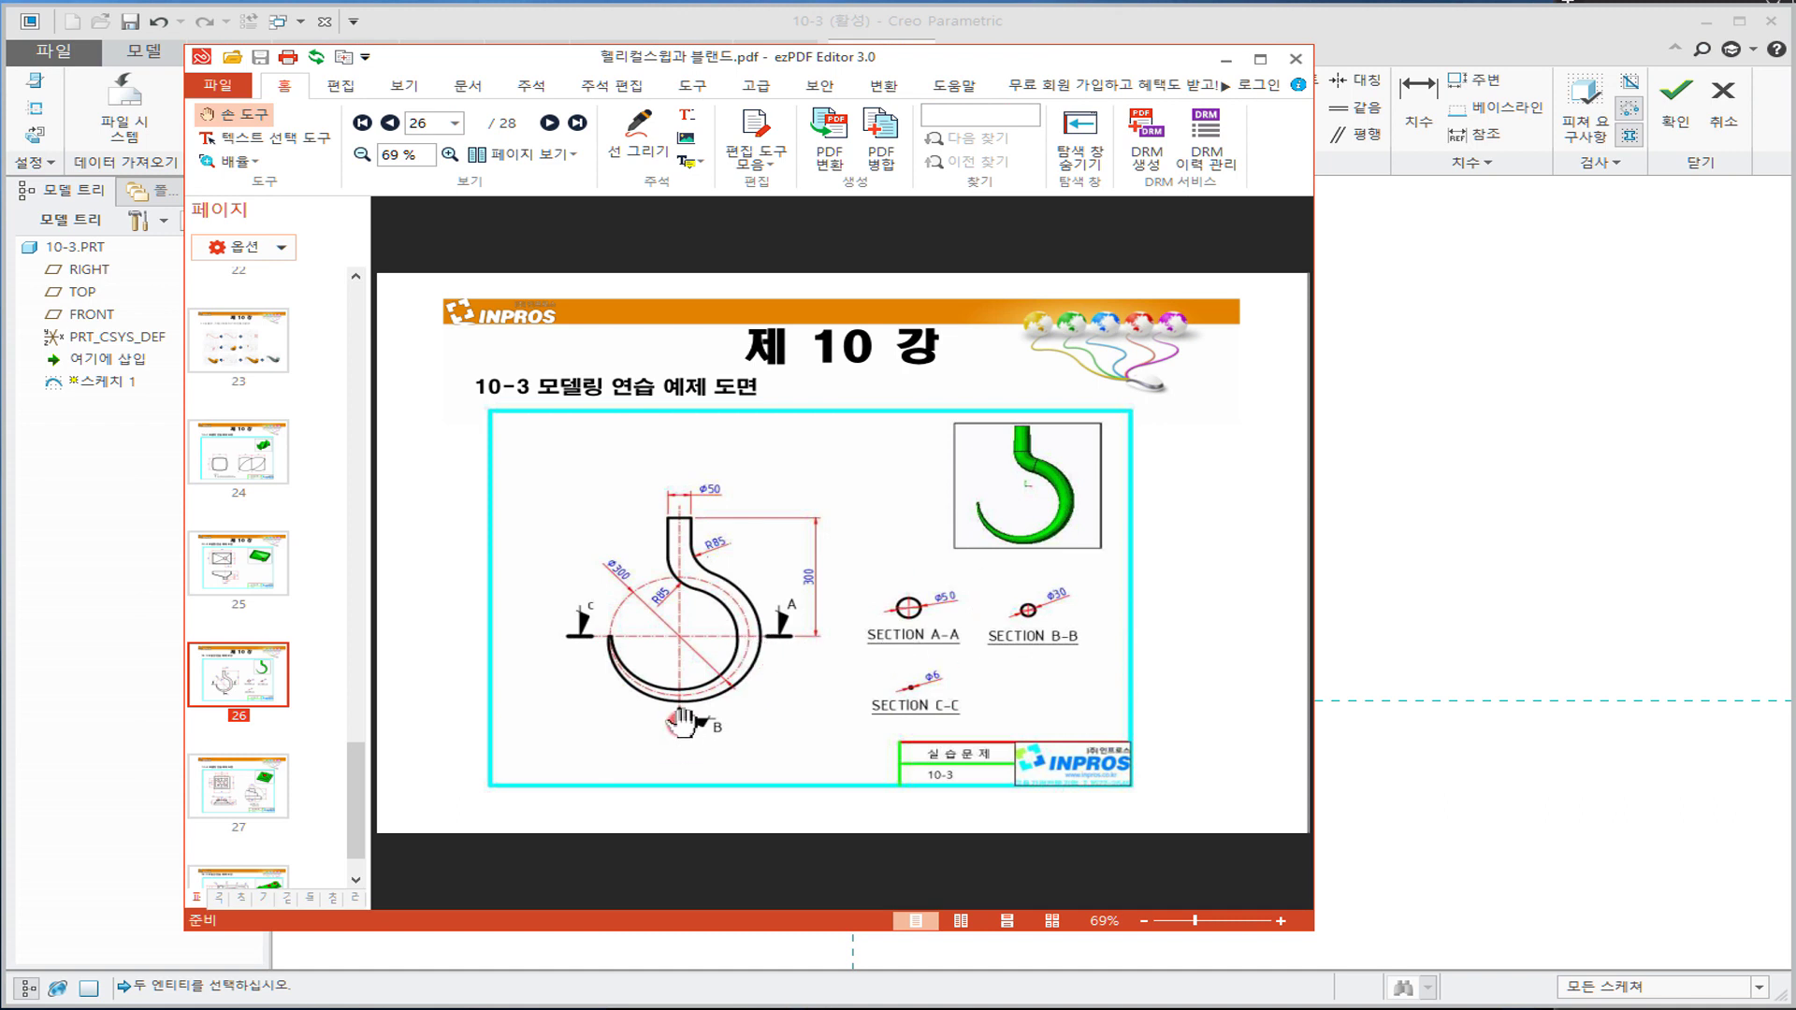
pyautogui.moveTo(902, 56); pyautogui.dragTo(0, 79)
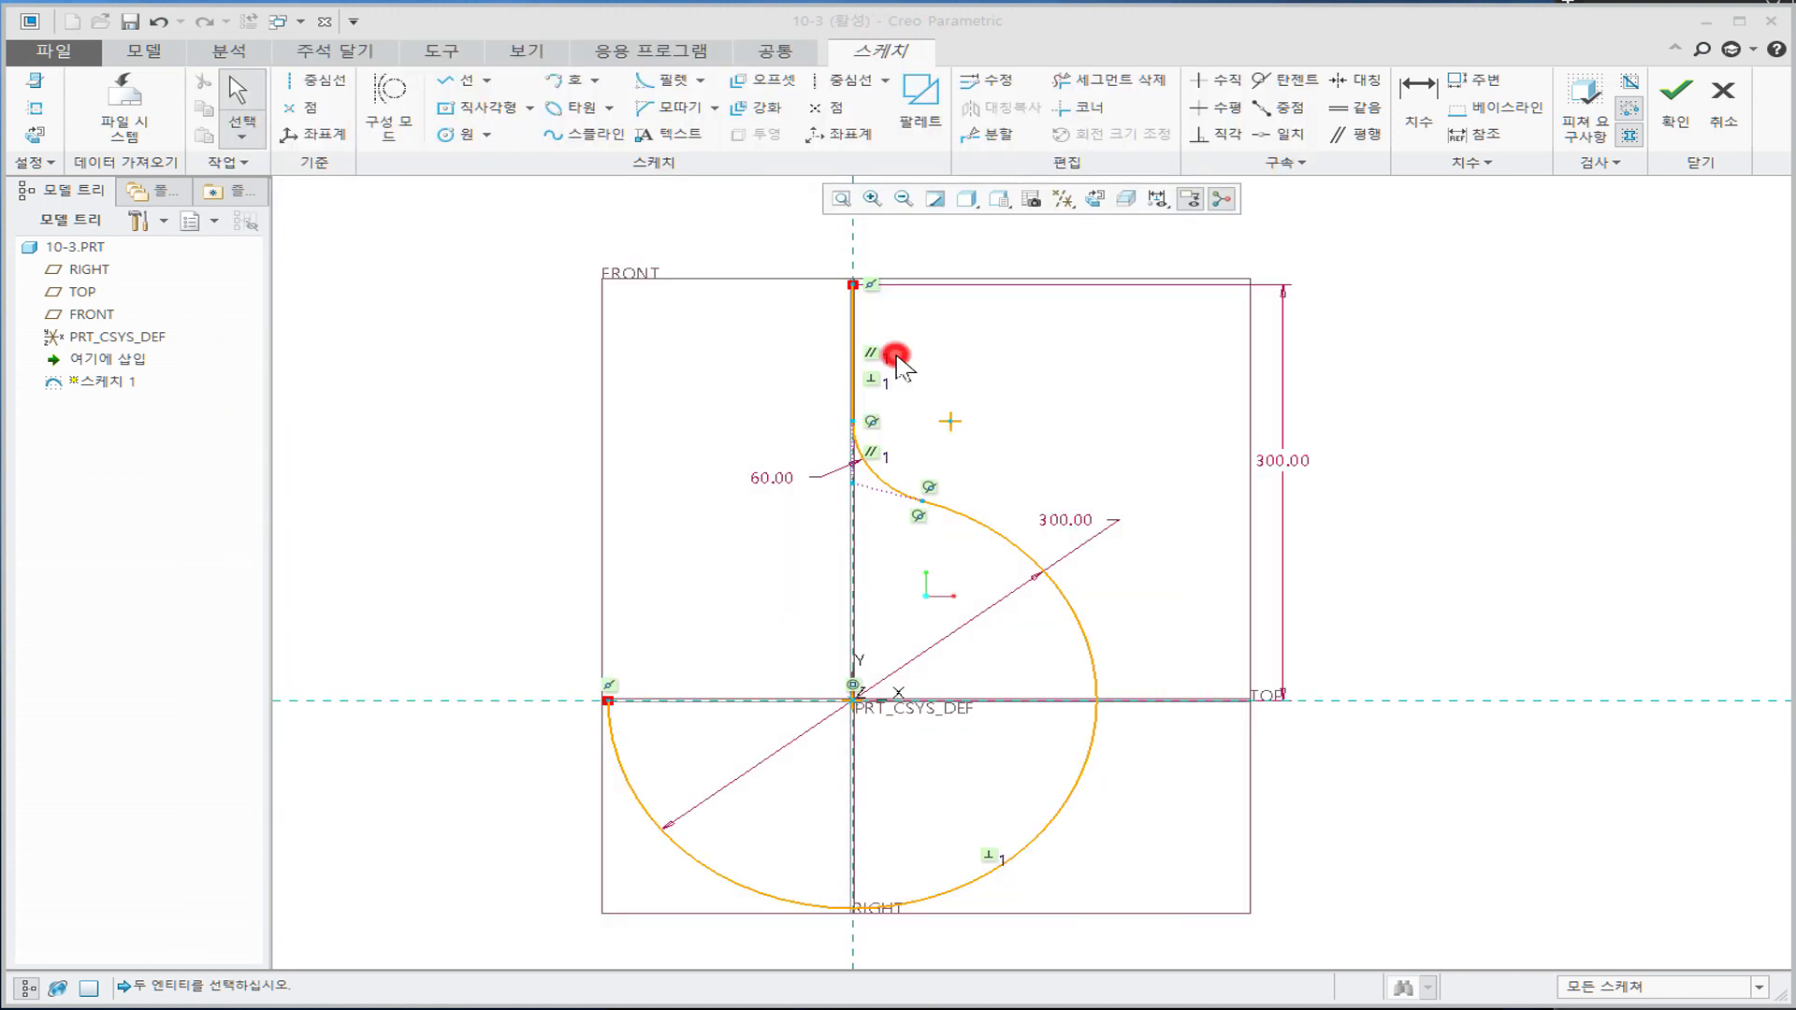
pyautogui.click(988, 133)
pyautogui.click(1098, 709)
pyautogui.click(859, 909)
pyautogui.middleClick(1157, 820)
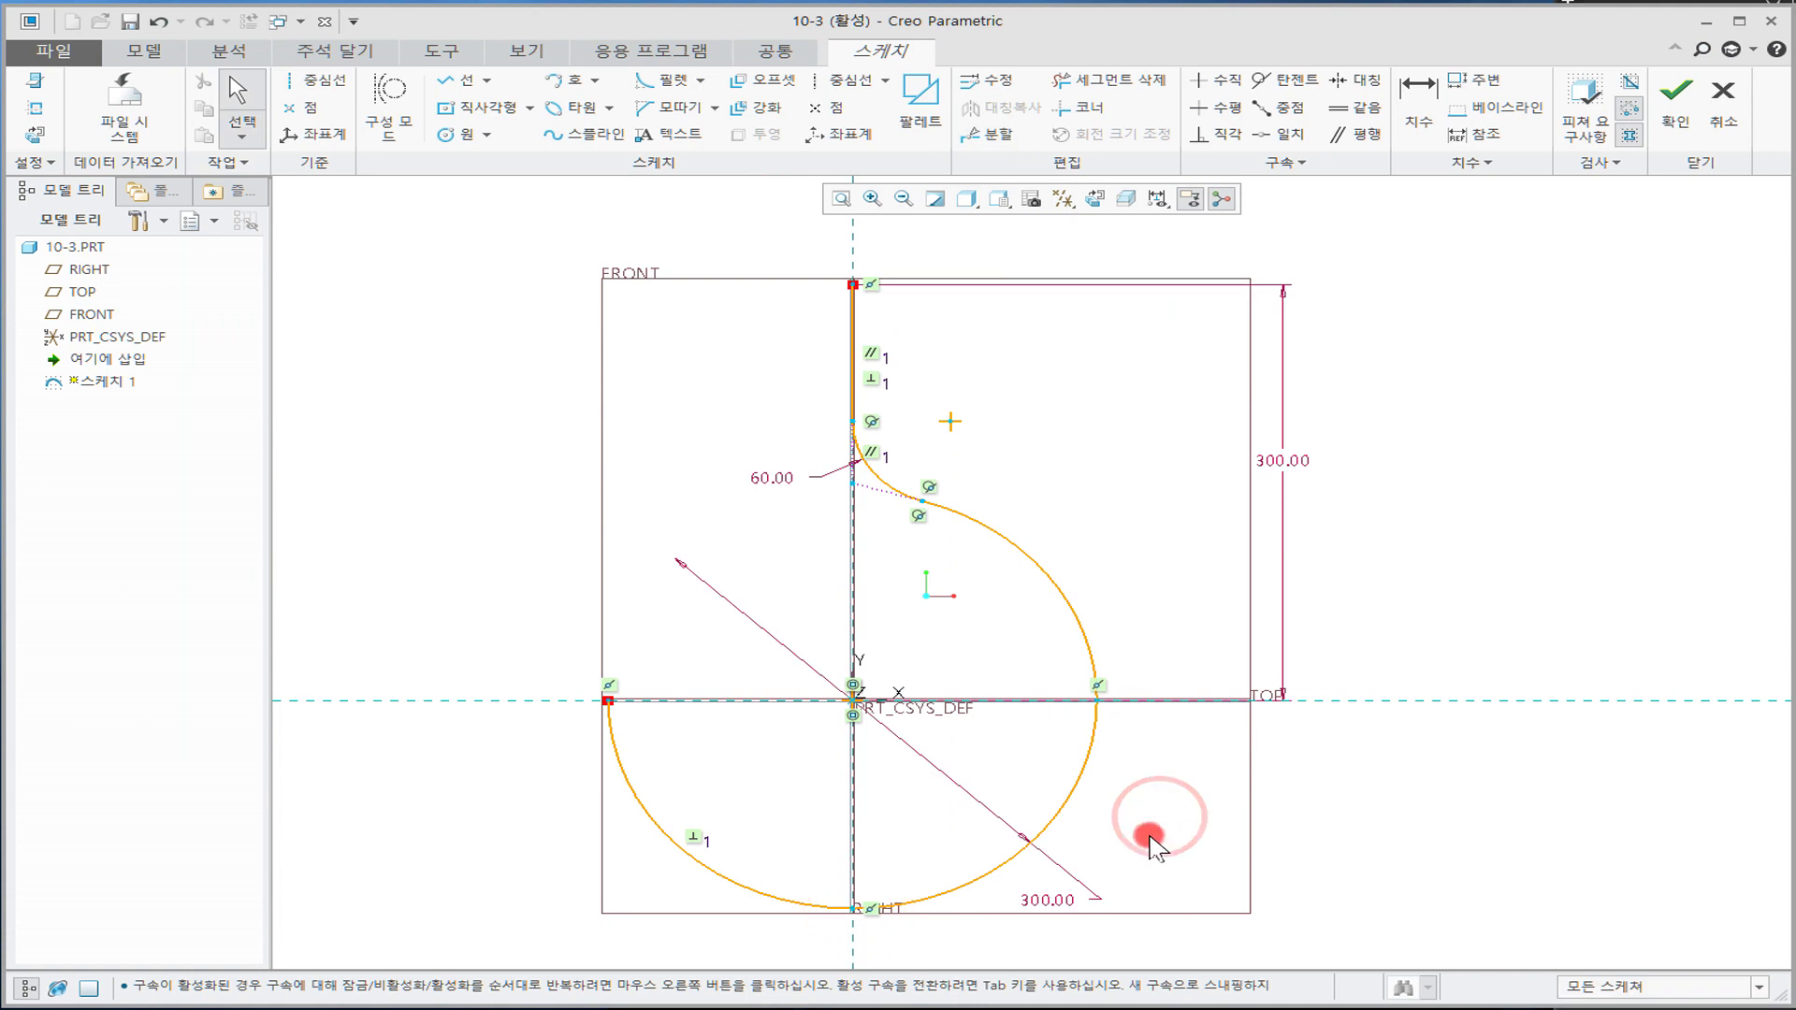
pyautogui.click(1087, 652)
pyautogui.click(1094, 733)
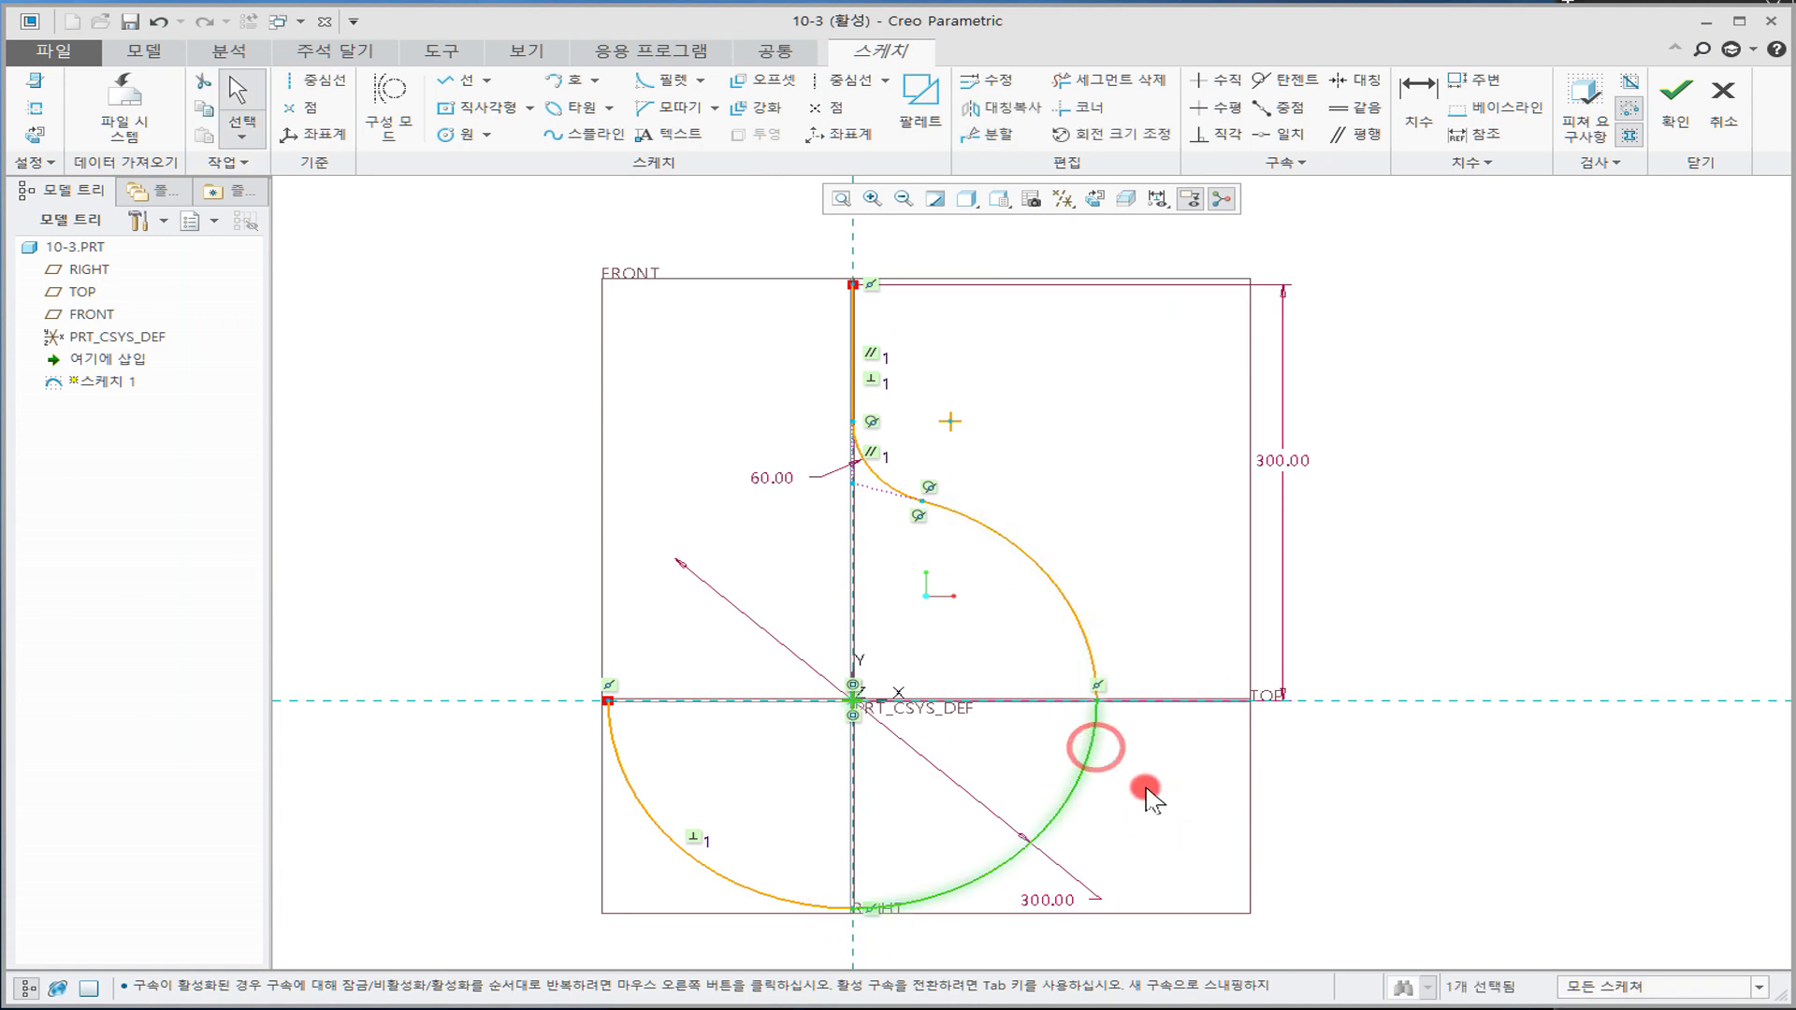
pyautogui.click(1182, 822)
# Step: Place datum points on the arc's rightmost and lowest division points, and finish the hook trajectory sketch
pyautogui.click(309, 109)
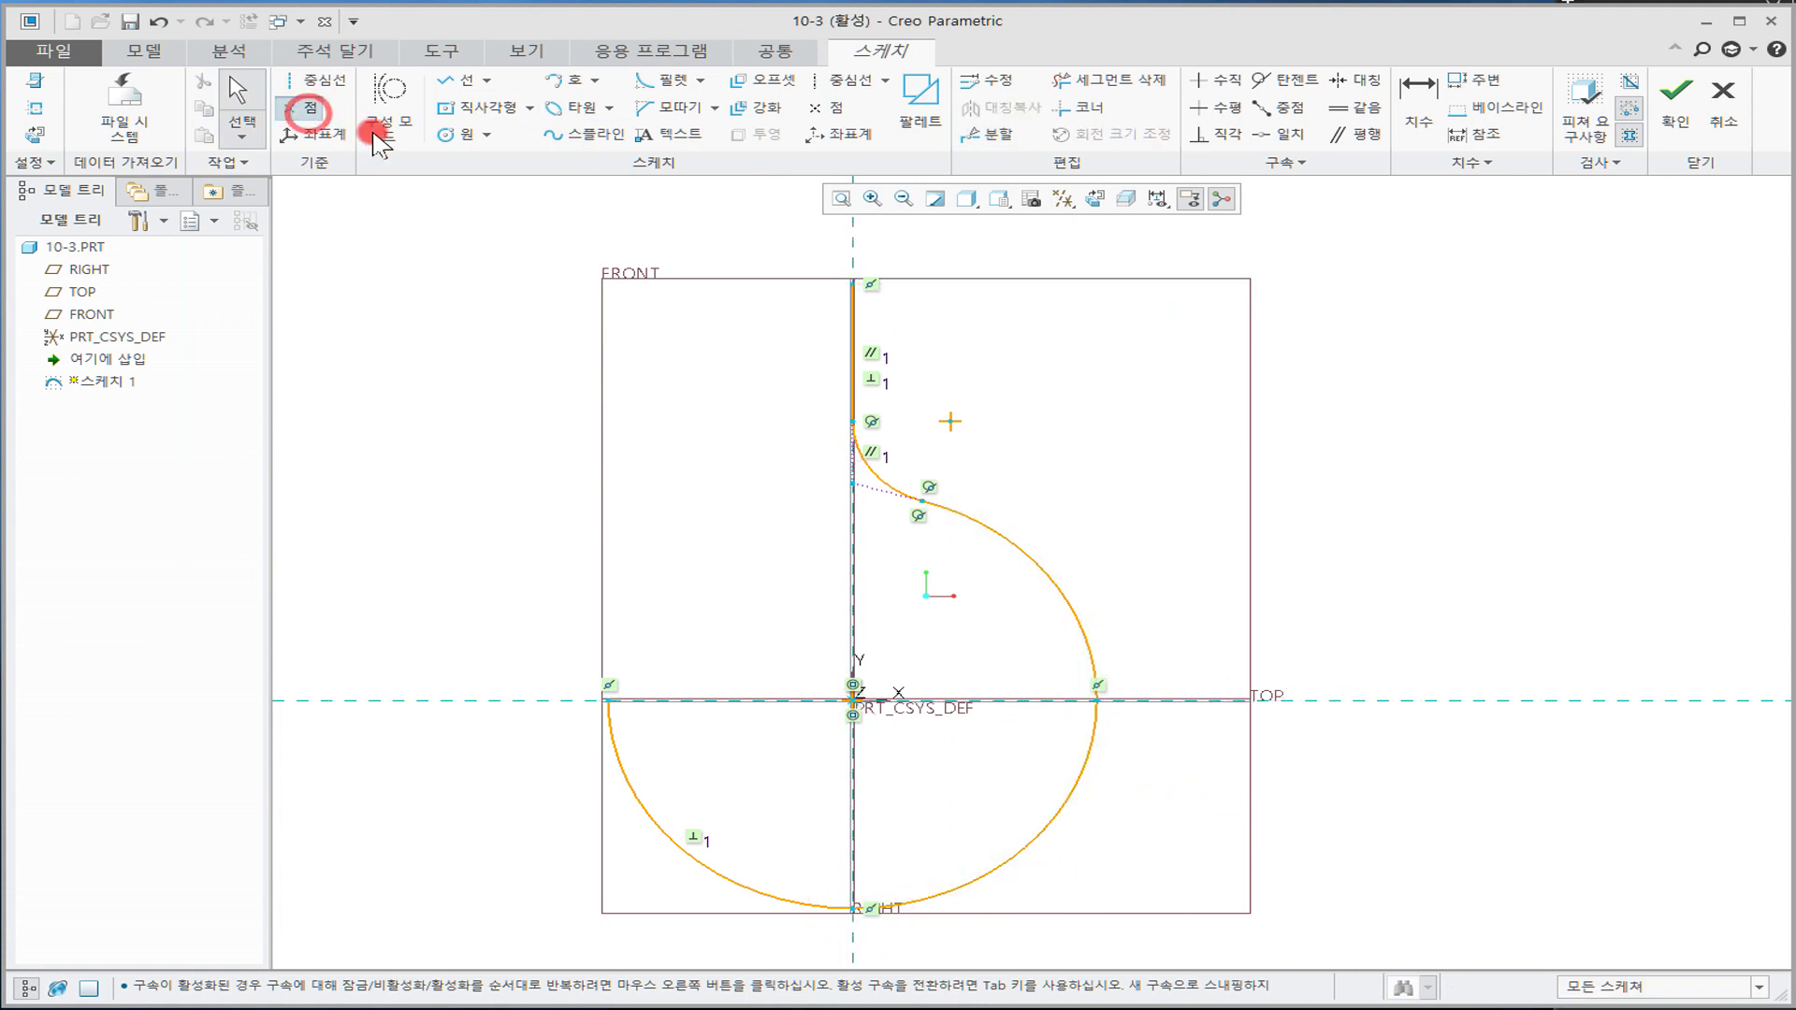
pyautogui.click(1104, 700)
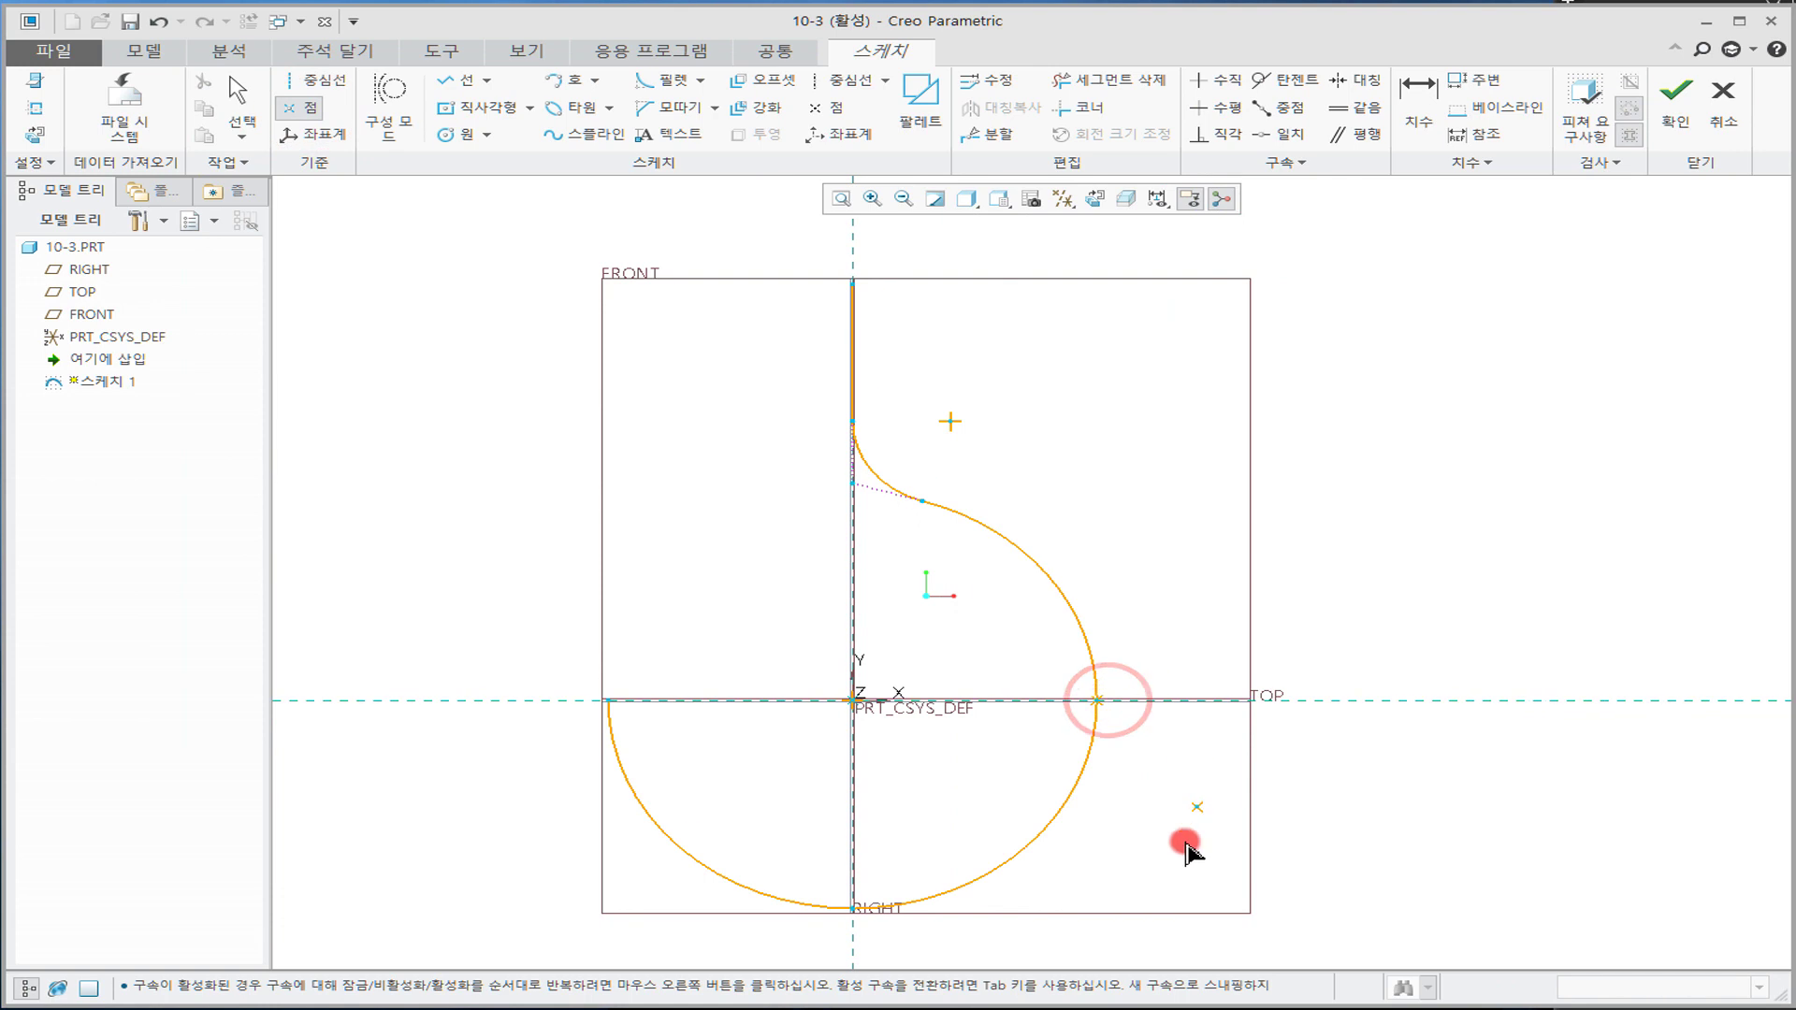
pyautogui.click(853, 909)
pyautogui.middleClick(1123, 864)
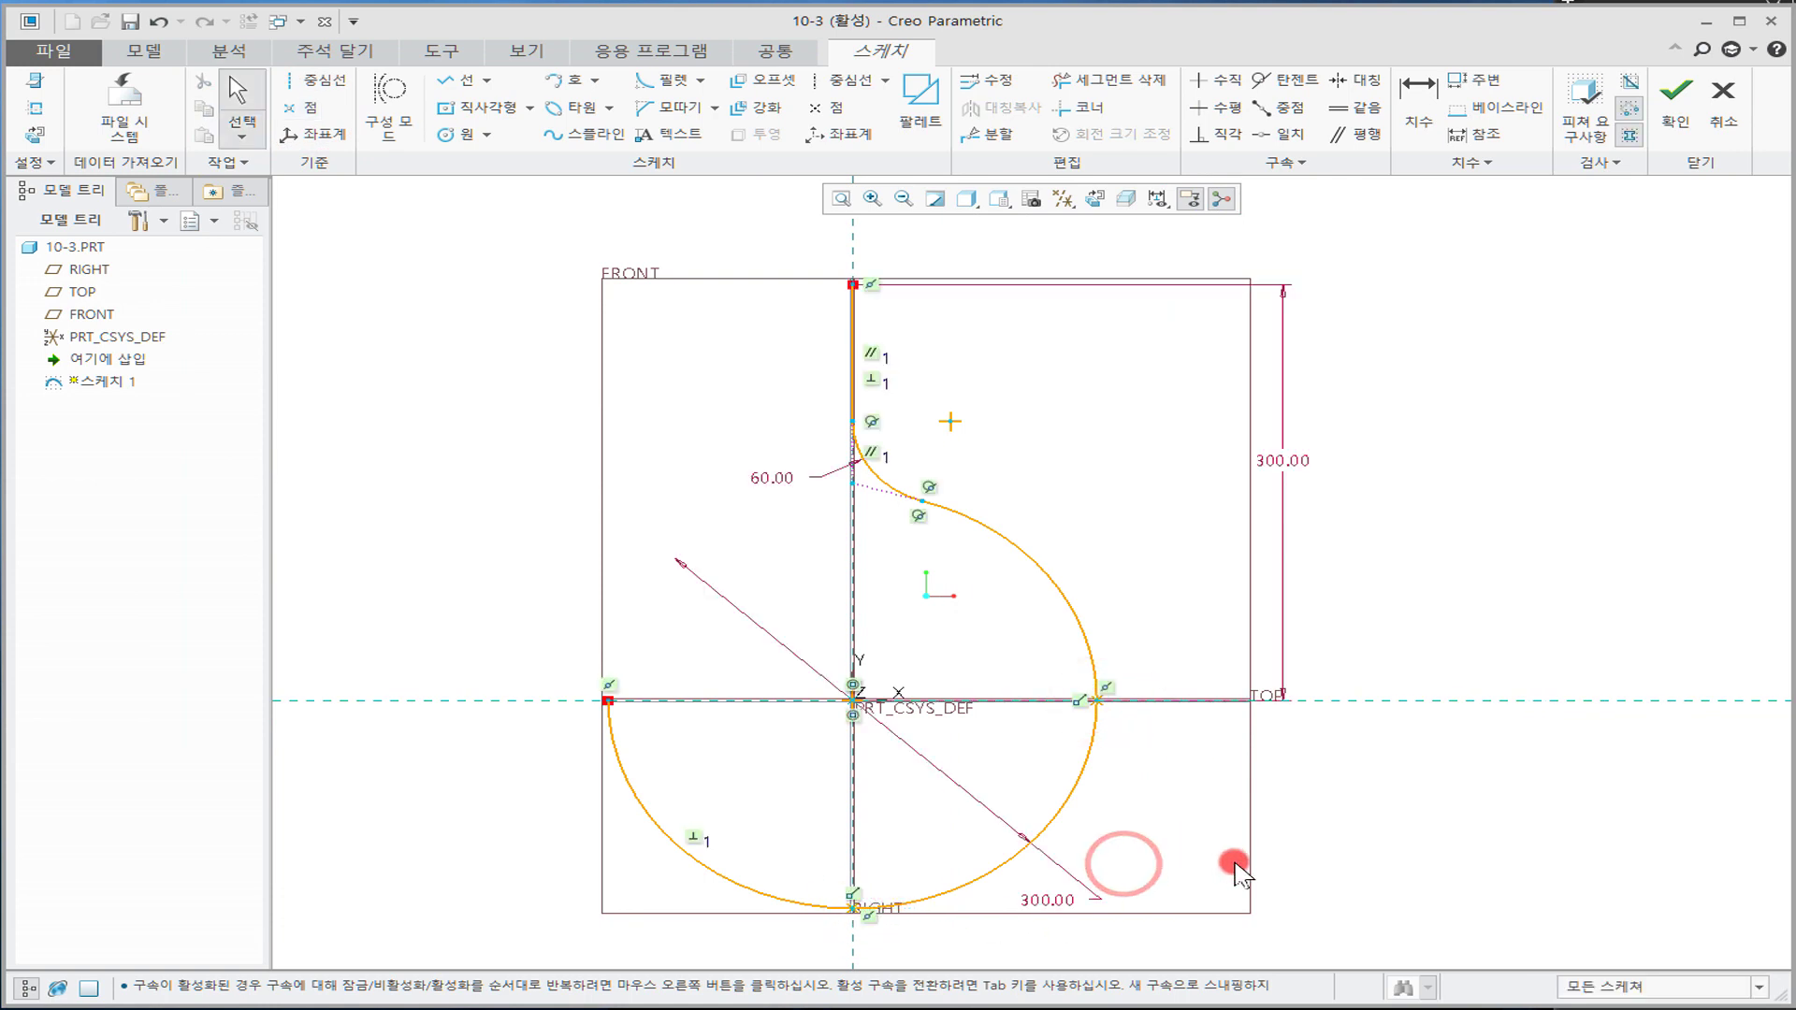
pyautogui.click(1670, 98)
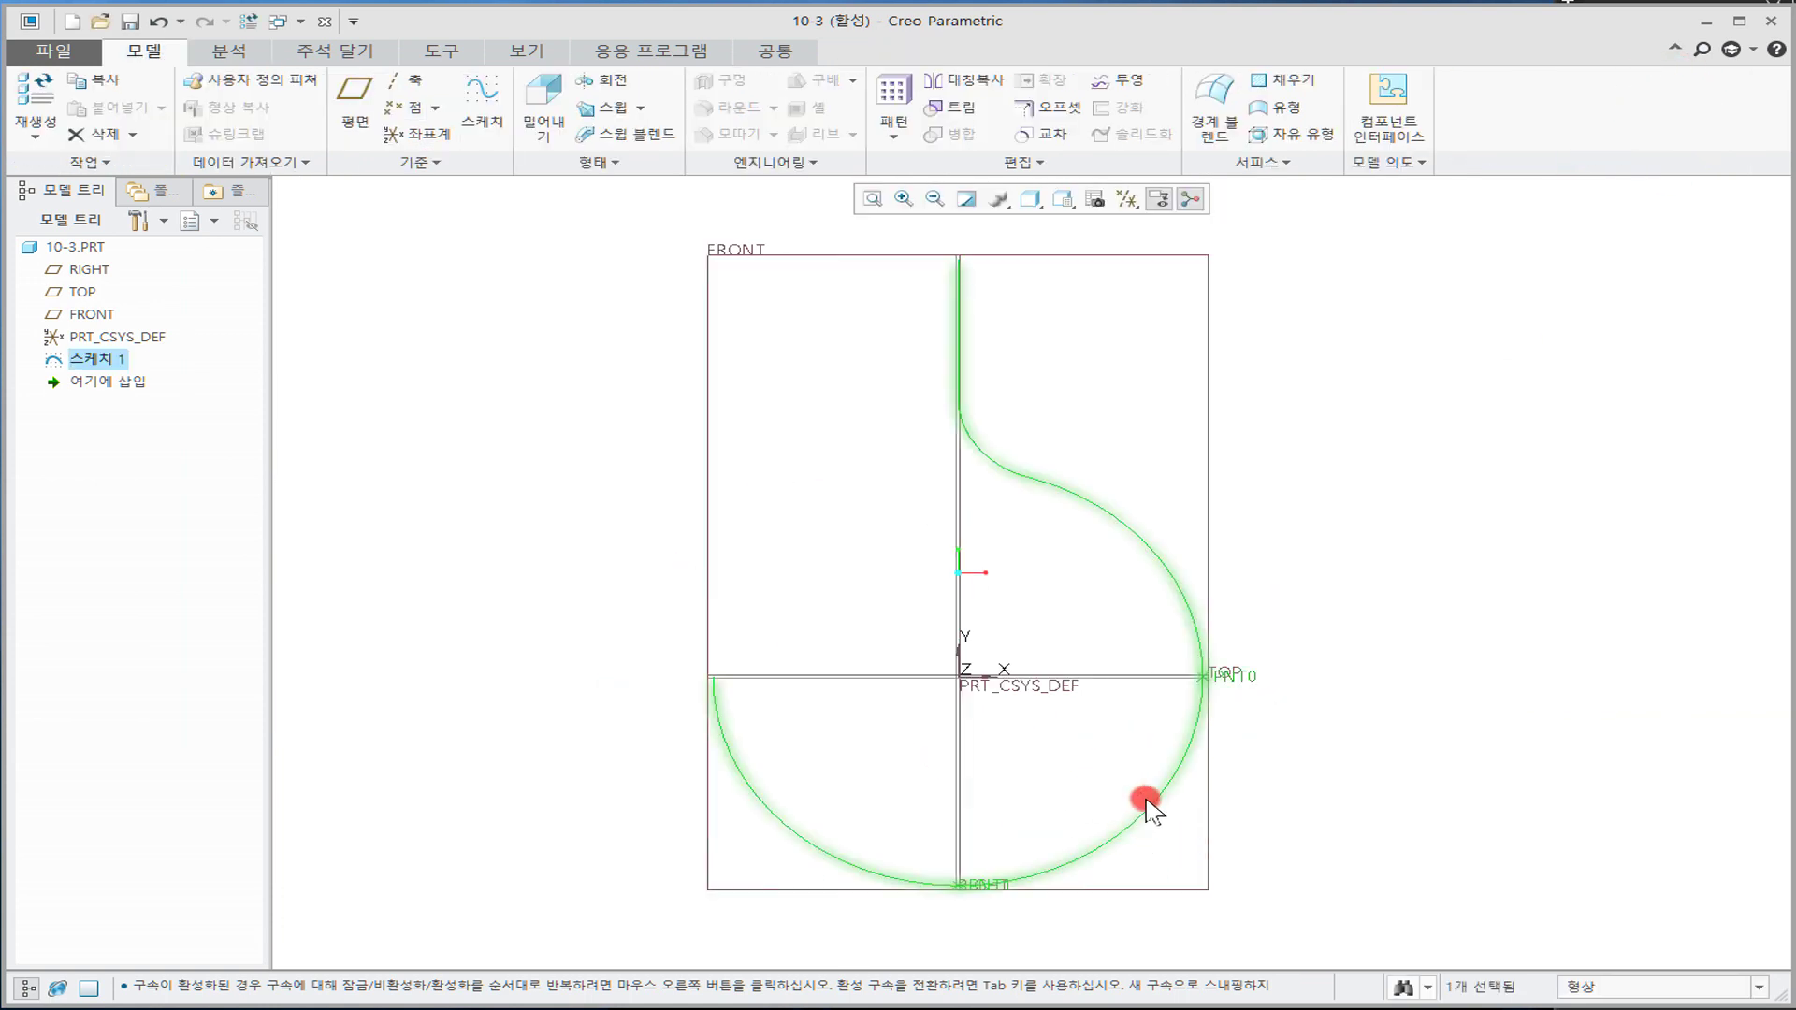
pyautogui.moveTo(1335, 652)
pyautogui.mouseDown(button='middle')
pyautogui.moveTo(1282, 670)
pyautogui.moveTo(1431, 745)
pyautogui.mouseUp(button='middle')
pyautogui.click(1428, 745)
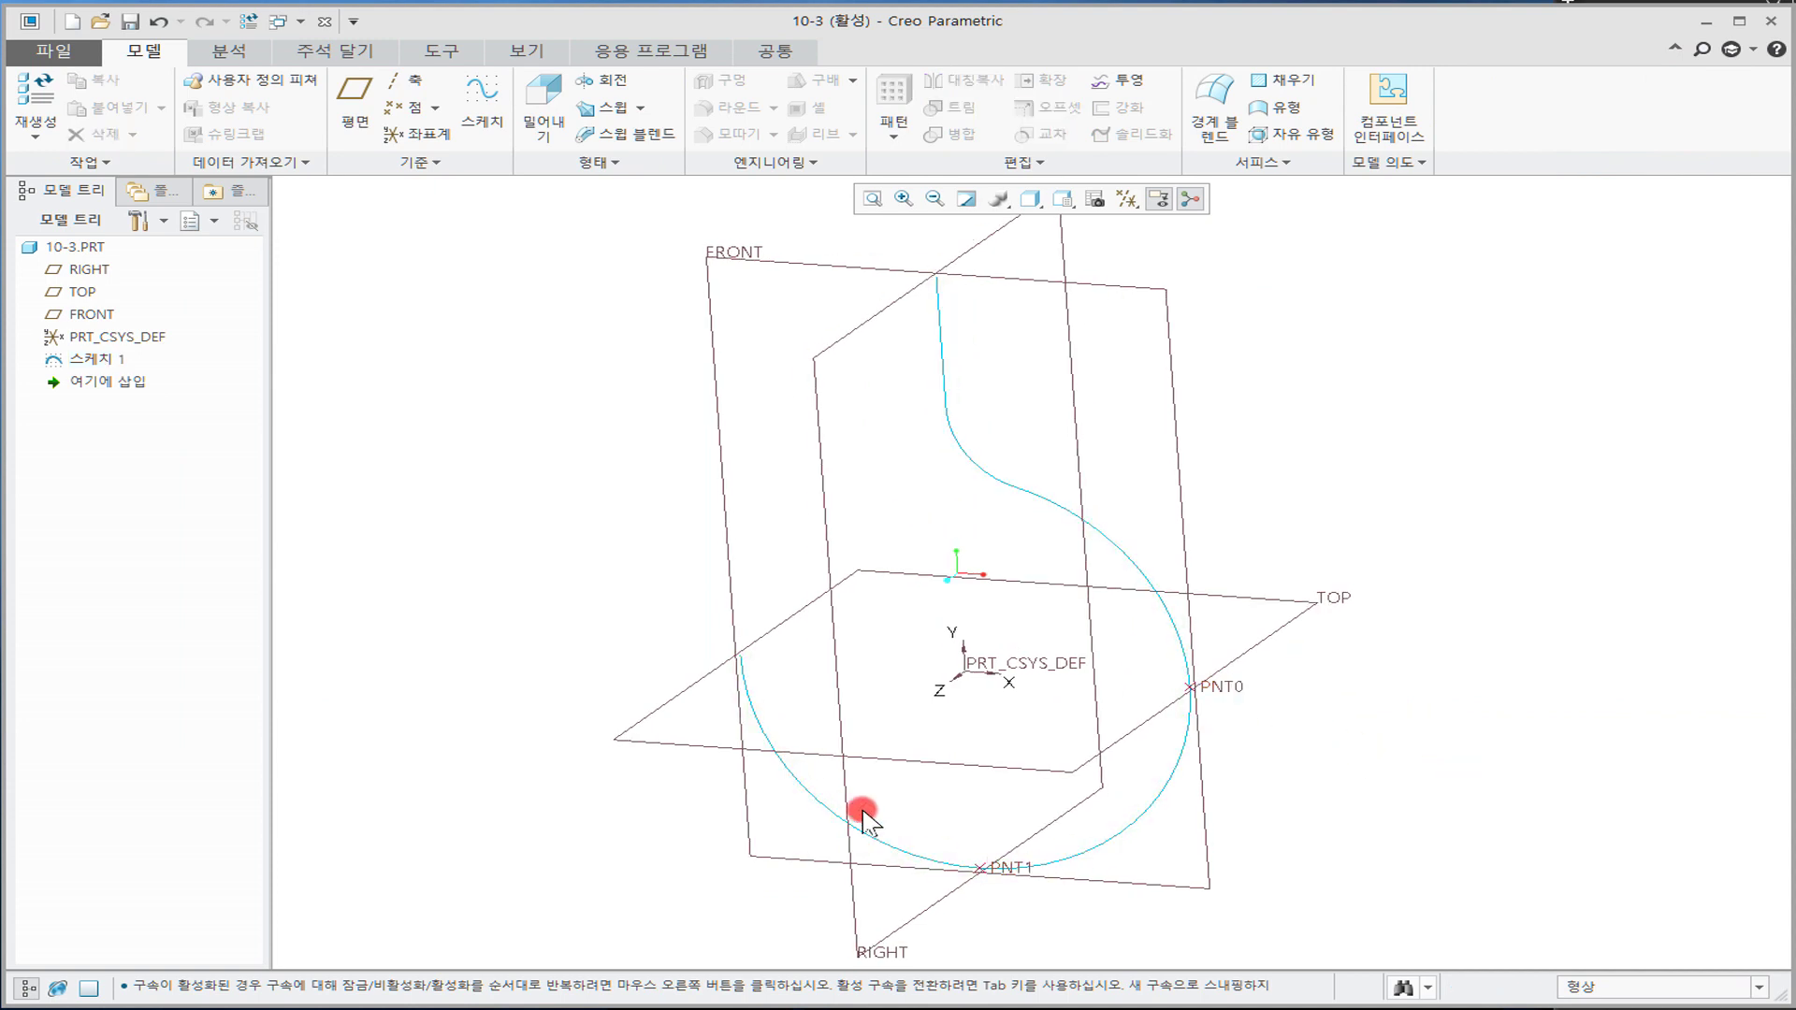
# Step: Hide the datum planes and coordinate system, leaving only the datum axis and datum point displays switched on
pyautogui.moveTo(1231, 489); pyautogui.dragTo(1341, 494, button='middle')
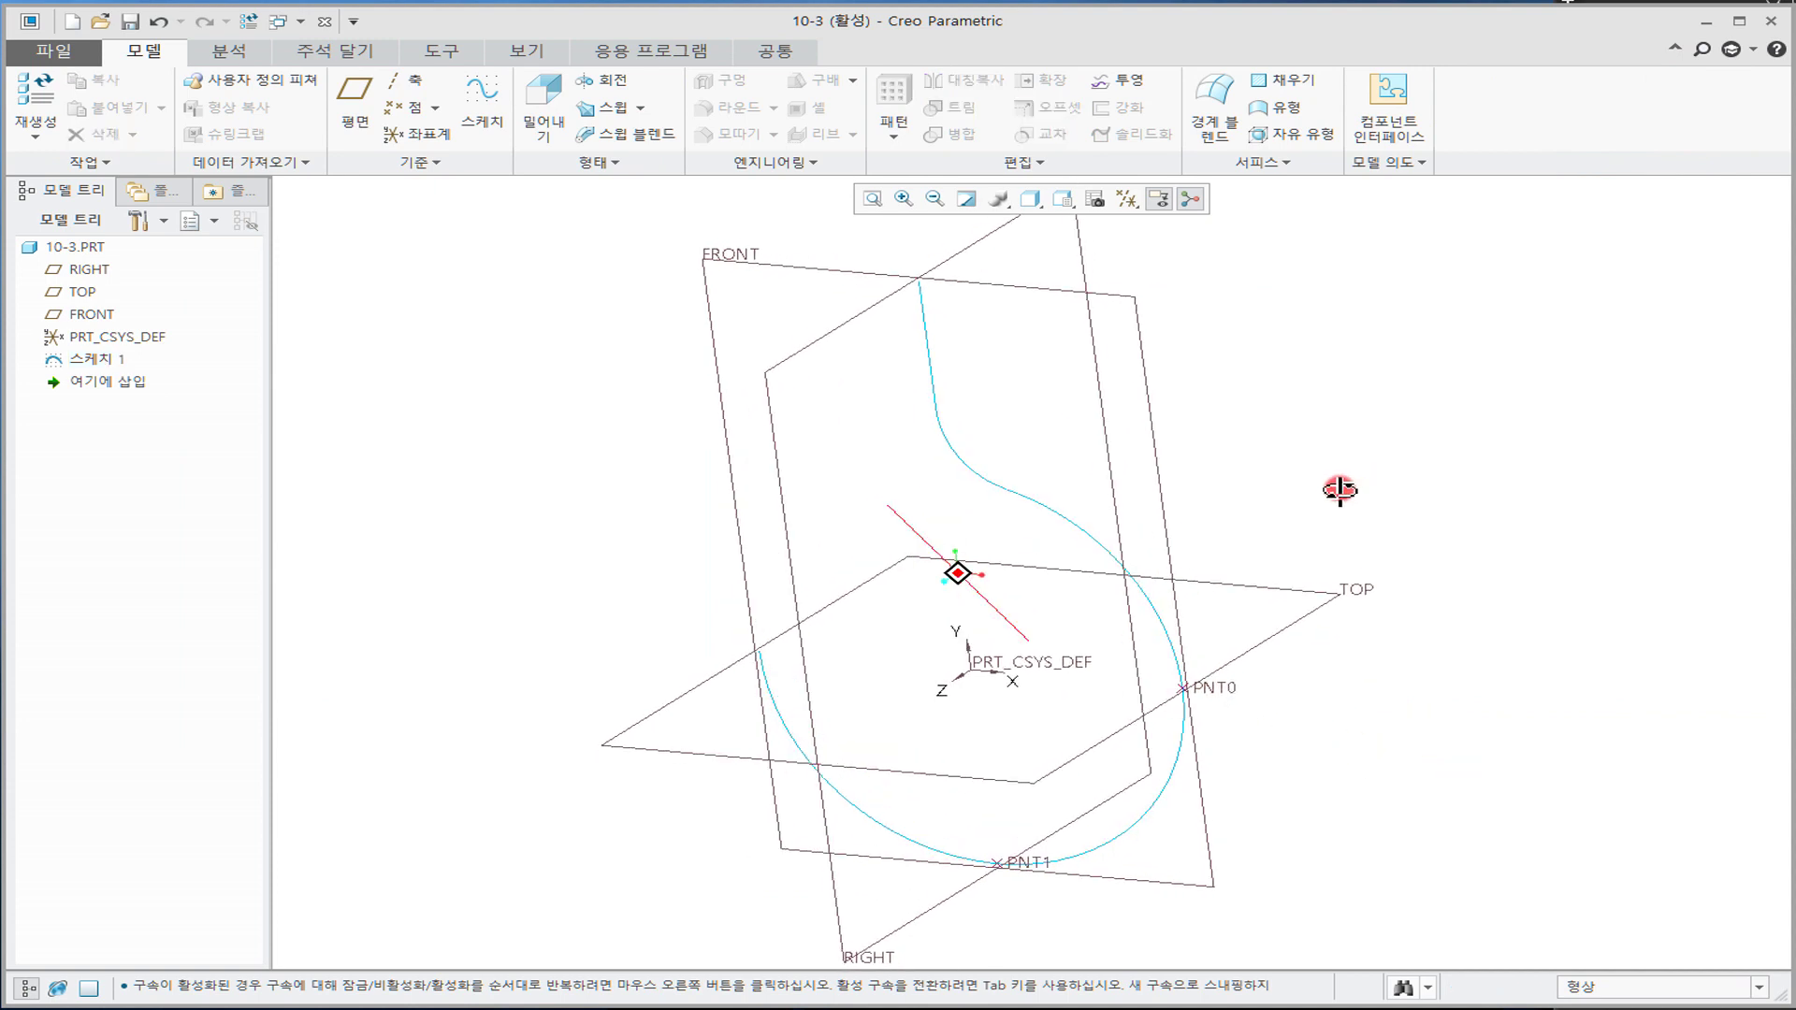
pyautogui.click(1127, 199)
pyautogui.click(1127, 223)
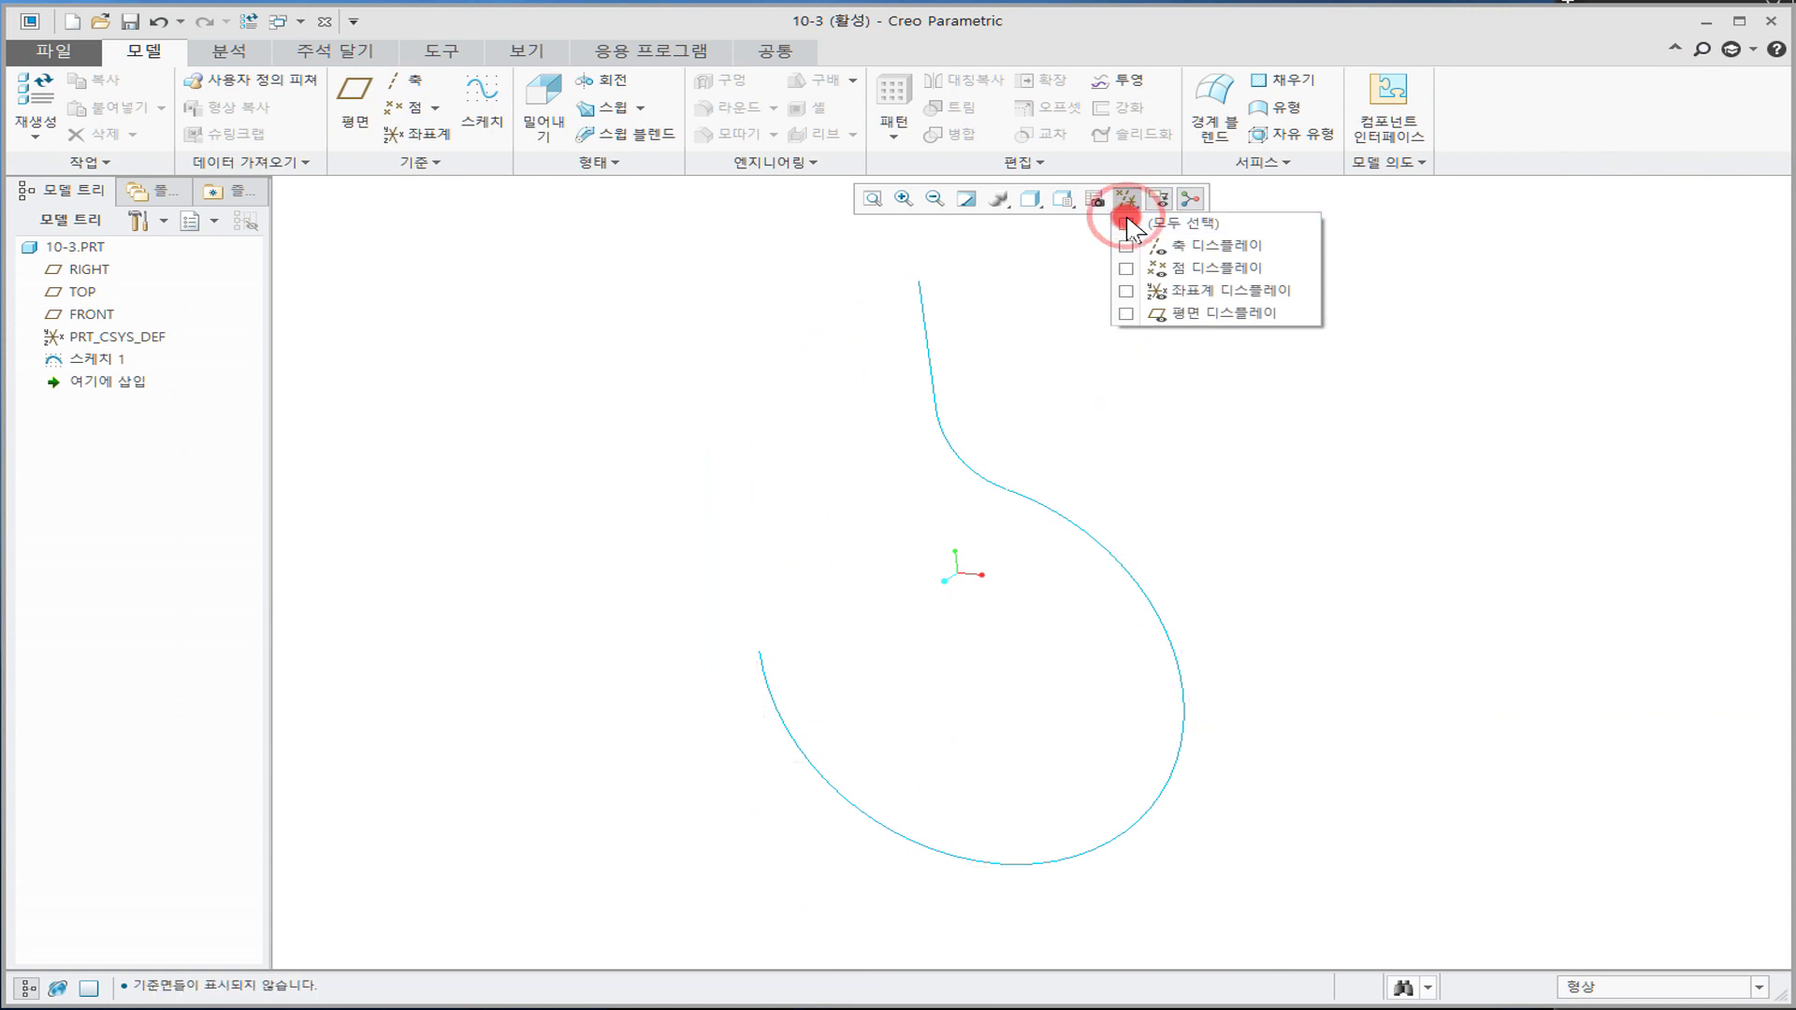
pyautogui.click(1126, 246)
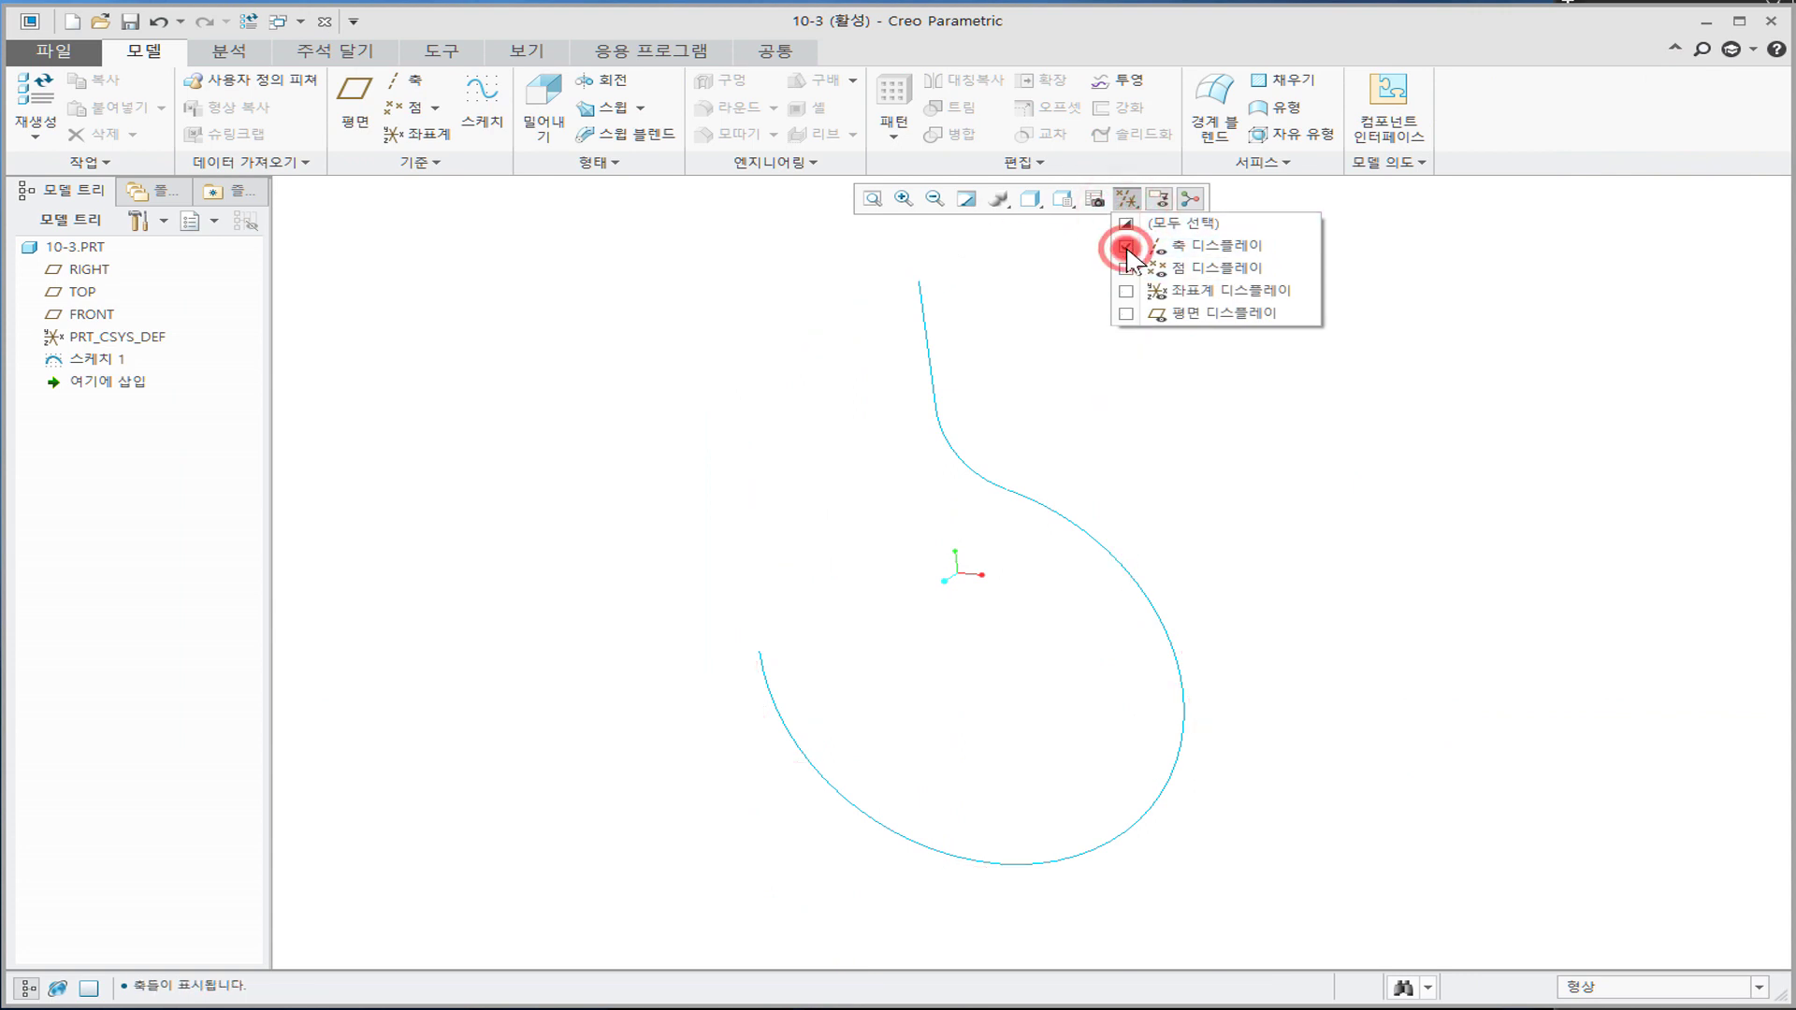
pyautogui.click(1126, 268)
pyautogui.click(1355, 475)
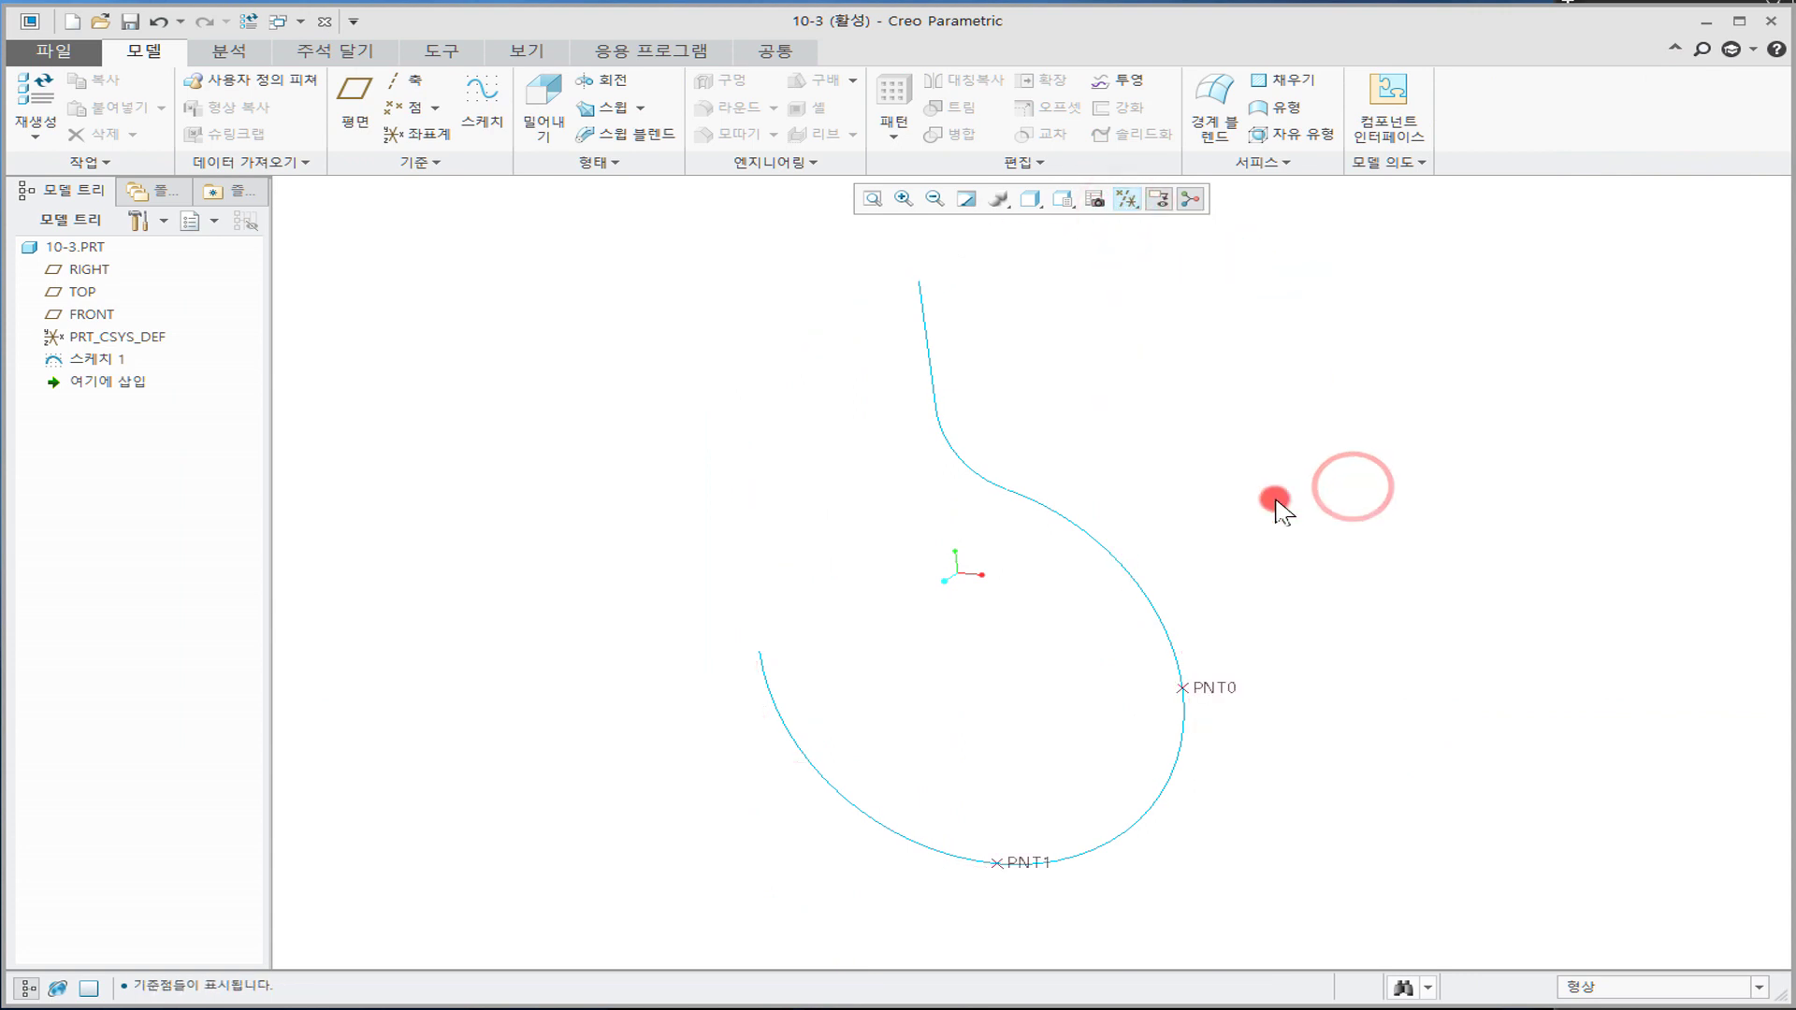
# Step: Start a solid swept blend and use the whole hook sketch curve as its trajectory, beginning at the shank's upper end
pyautogui.click(624, 134)
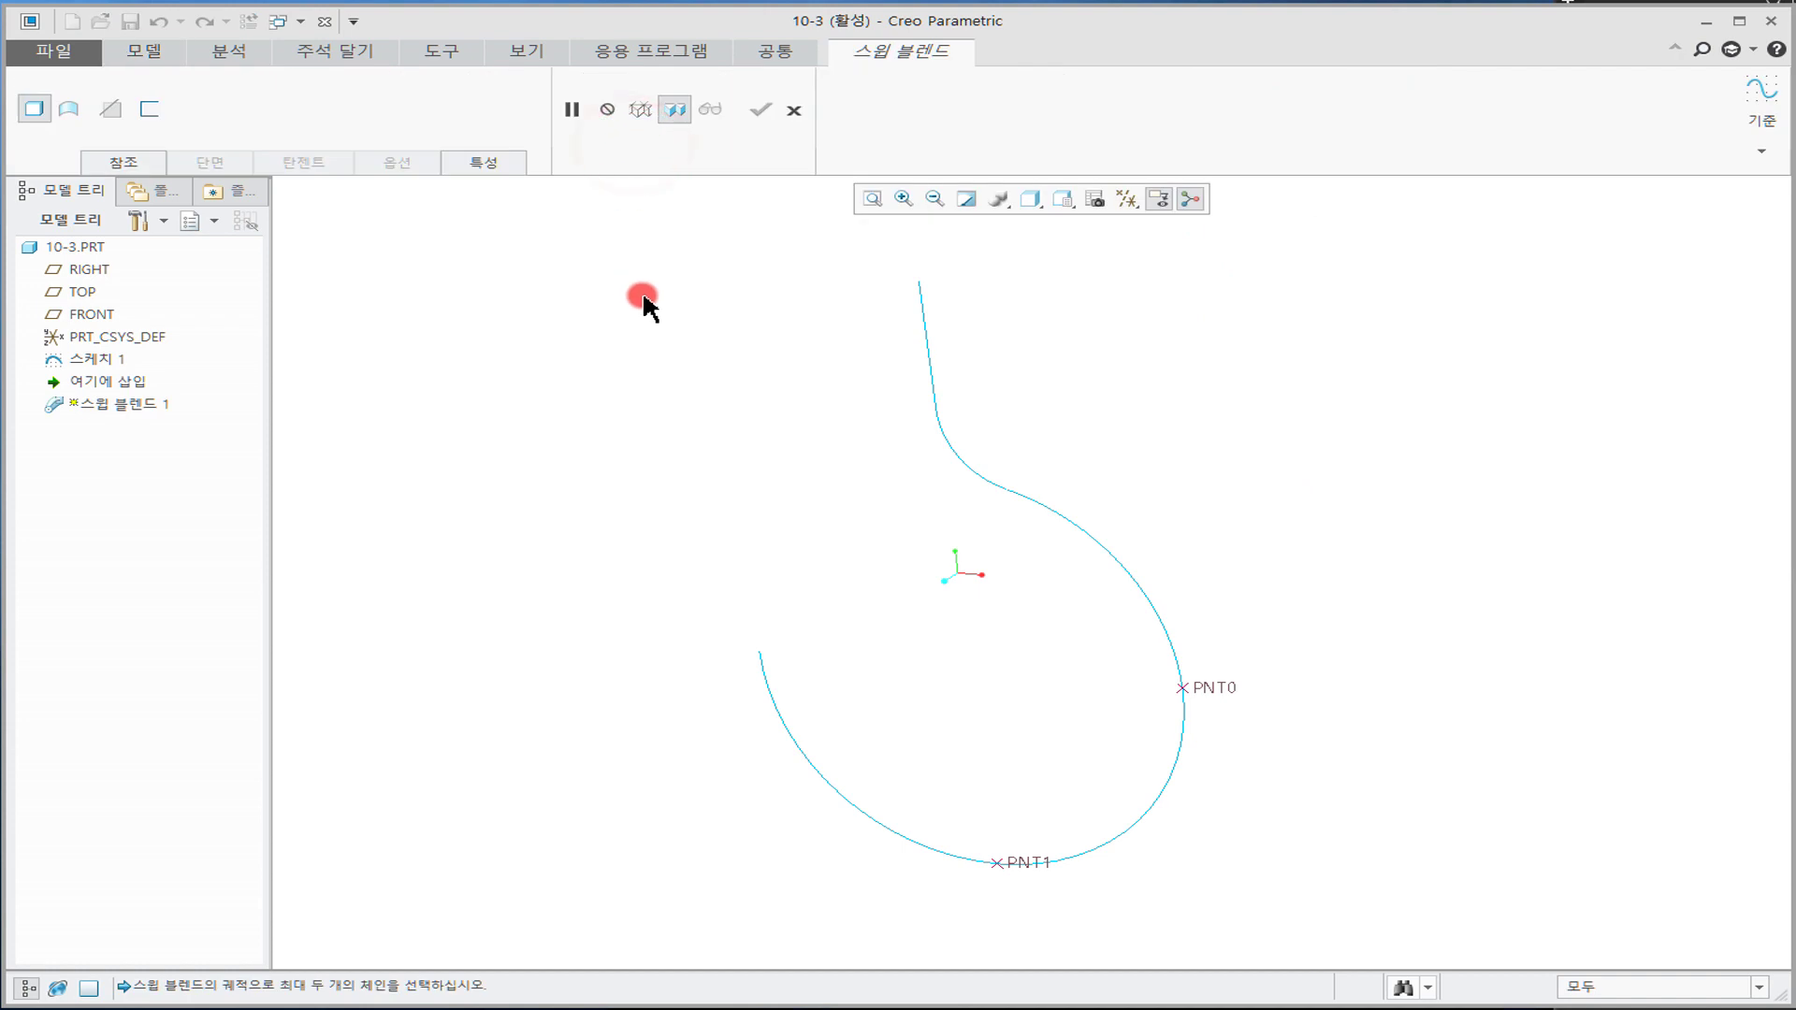
pyautogui.click(129, 164)
pyautogui.click(150, 231)
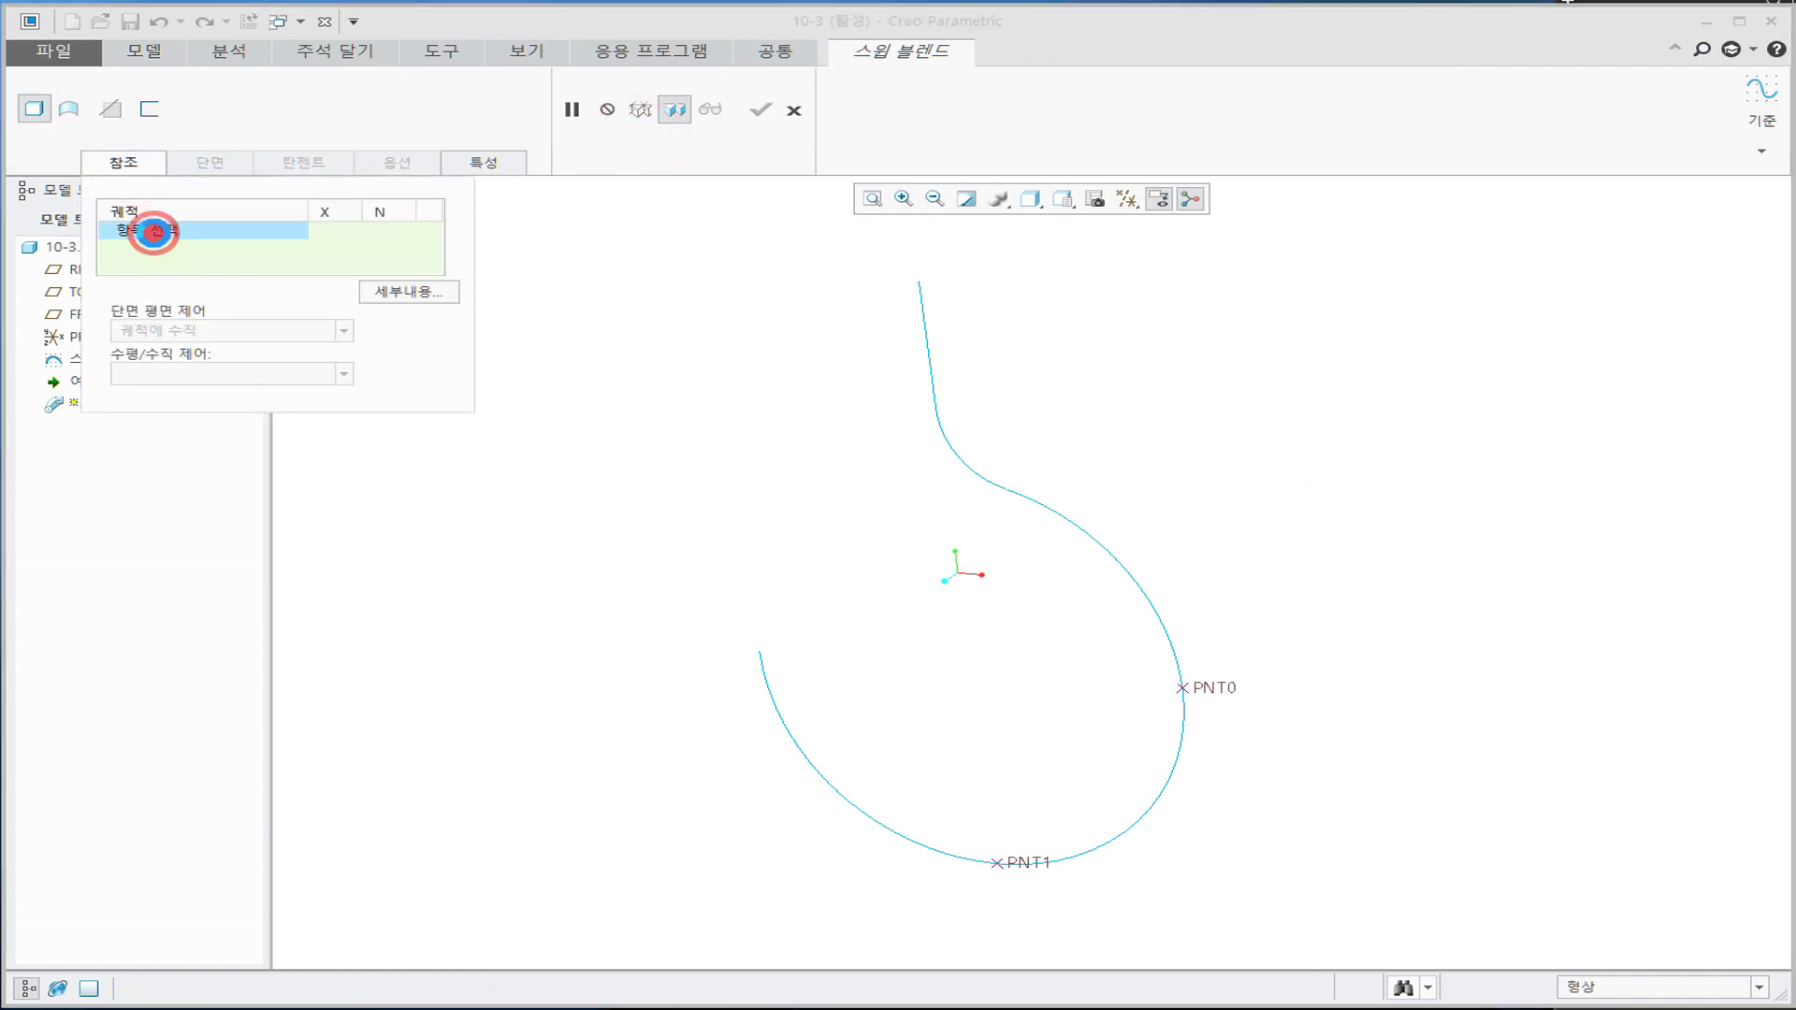
pyautogui.click(923, 328)
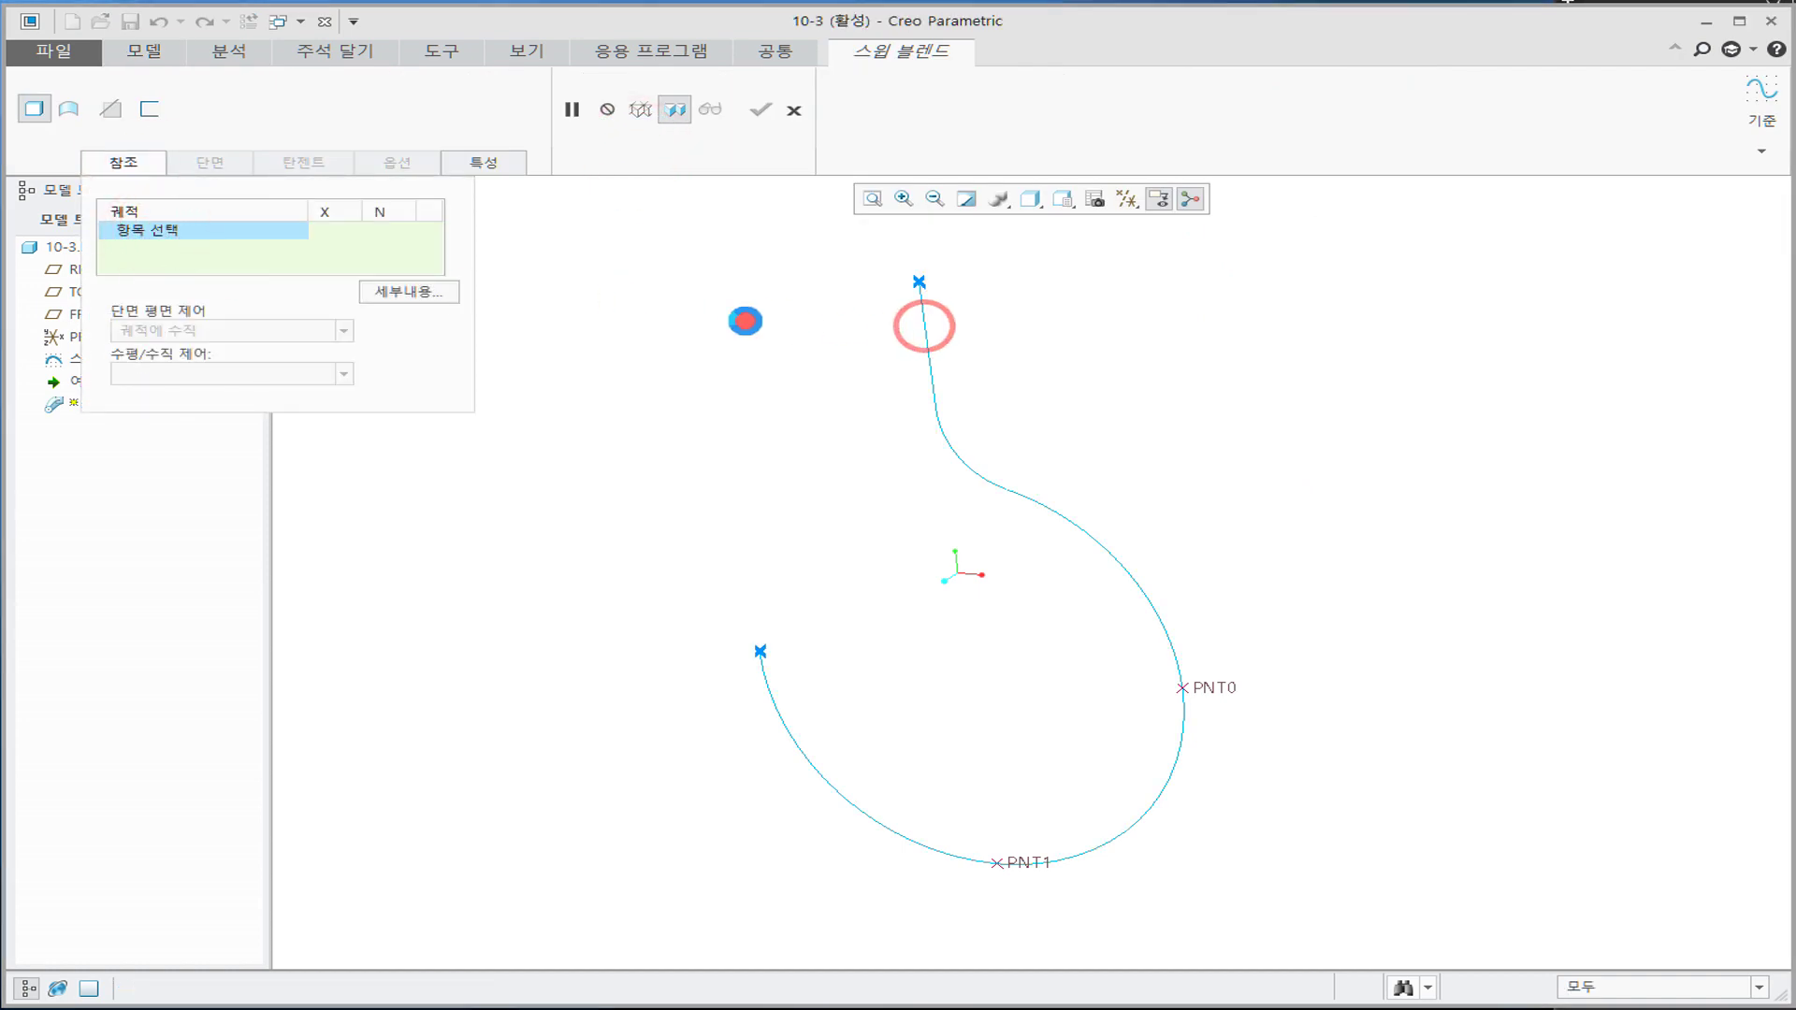
pyautogui.click(769, 697)
pyautogui.moveTo(1038, 605); pyautogui.dragTo(1017, 360, button='middle')
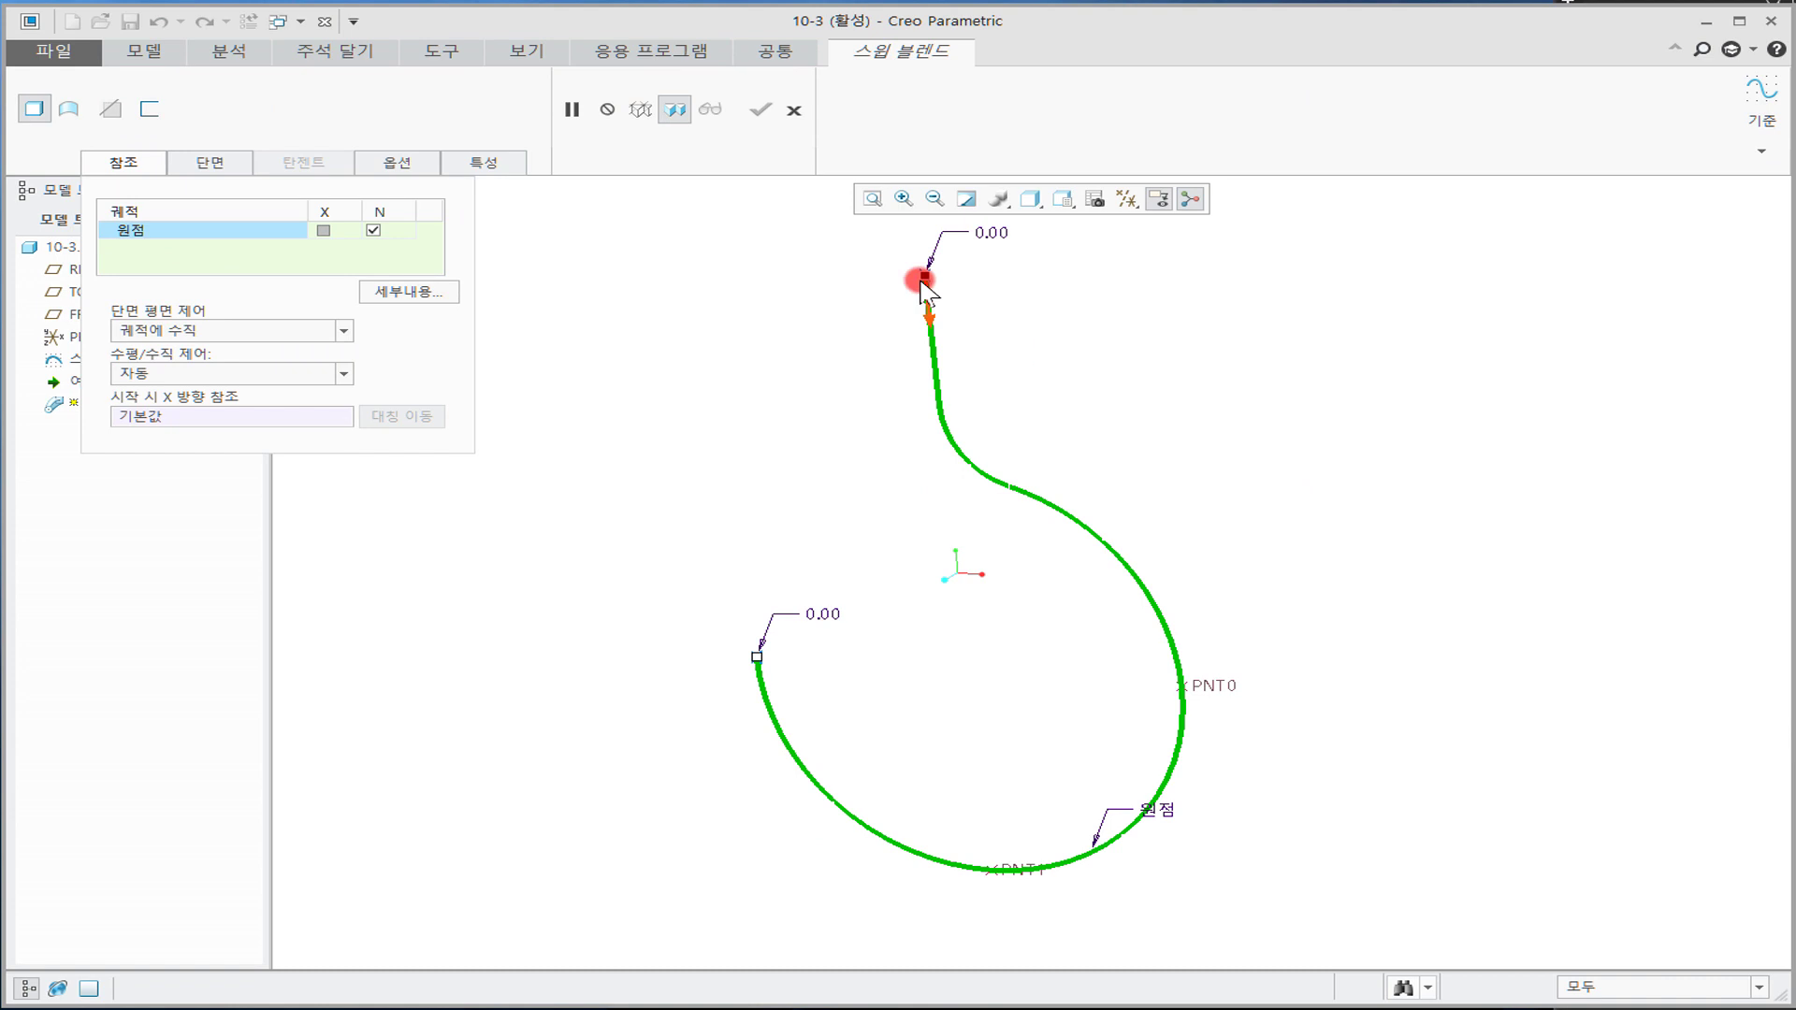
# Step: Sketch section 1 at the trajectory start as a circle of diameter 50 centred on the curve's end point
pyautogui.click(221, 161)
pyautogui.click(243, 303)
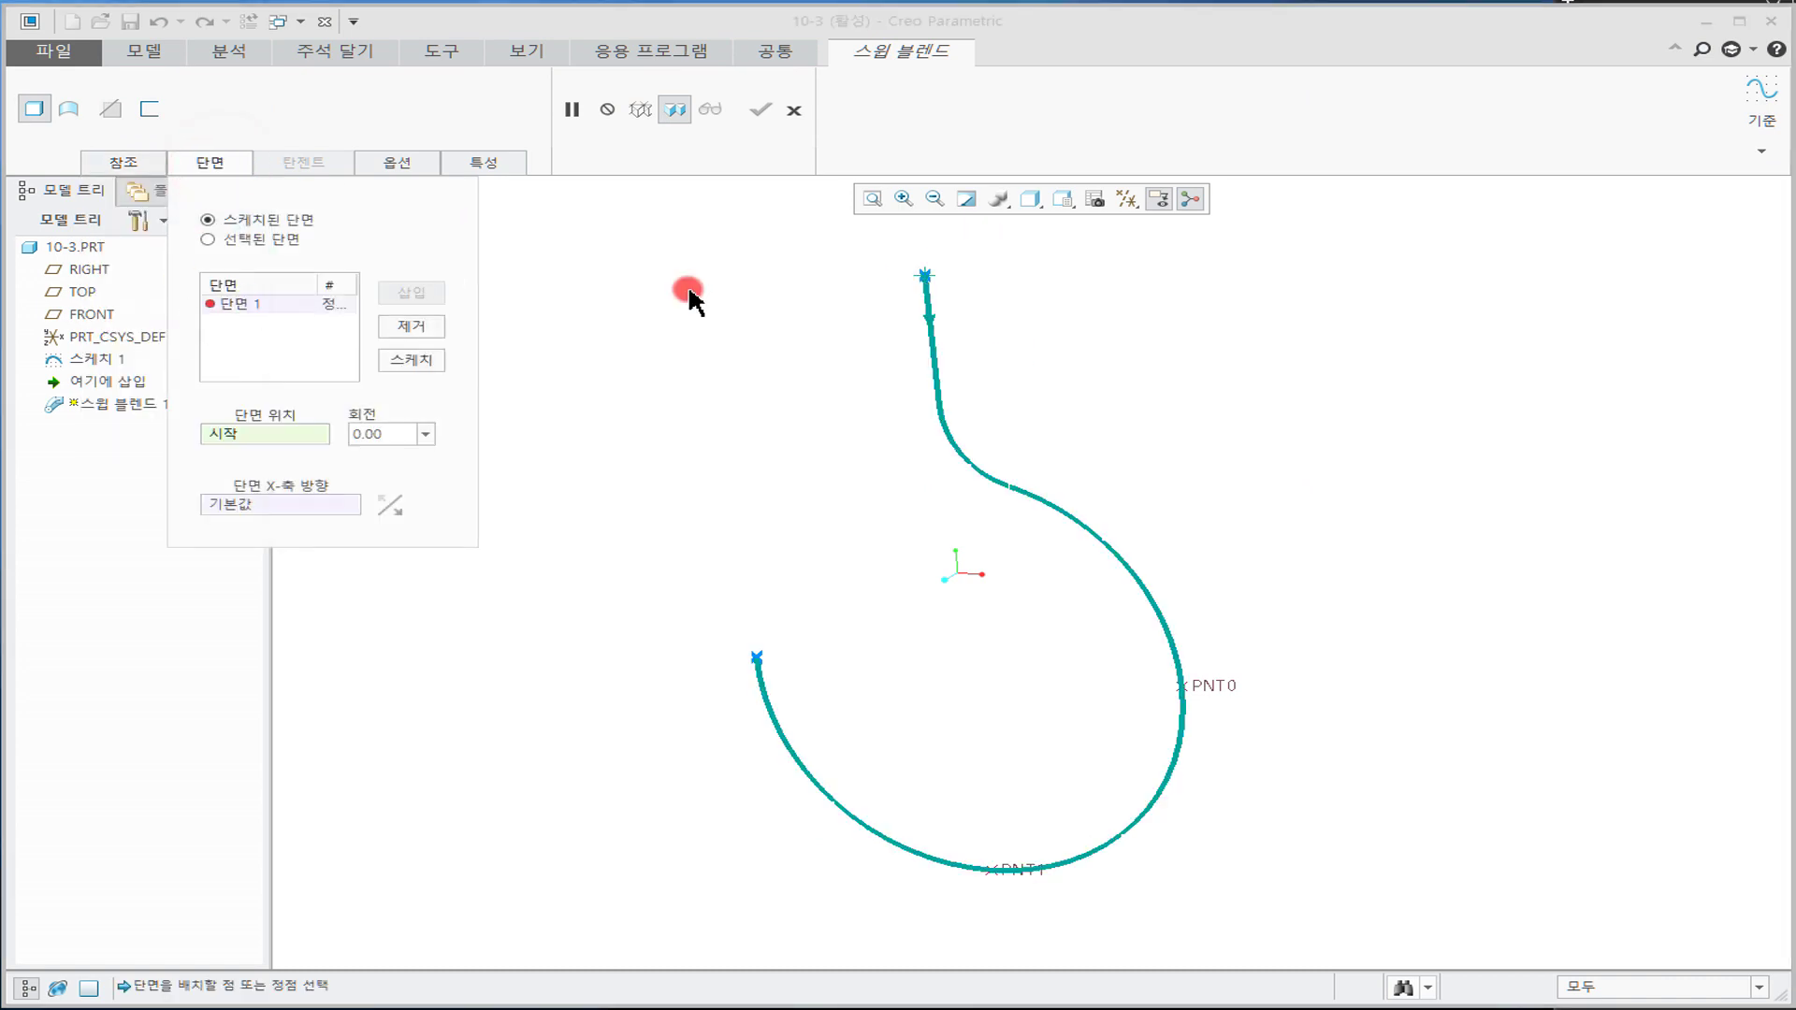
pyautogui.click(412, 361)
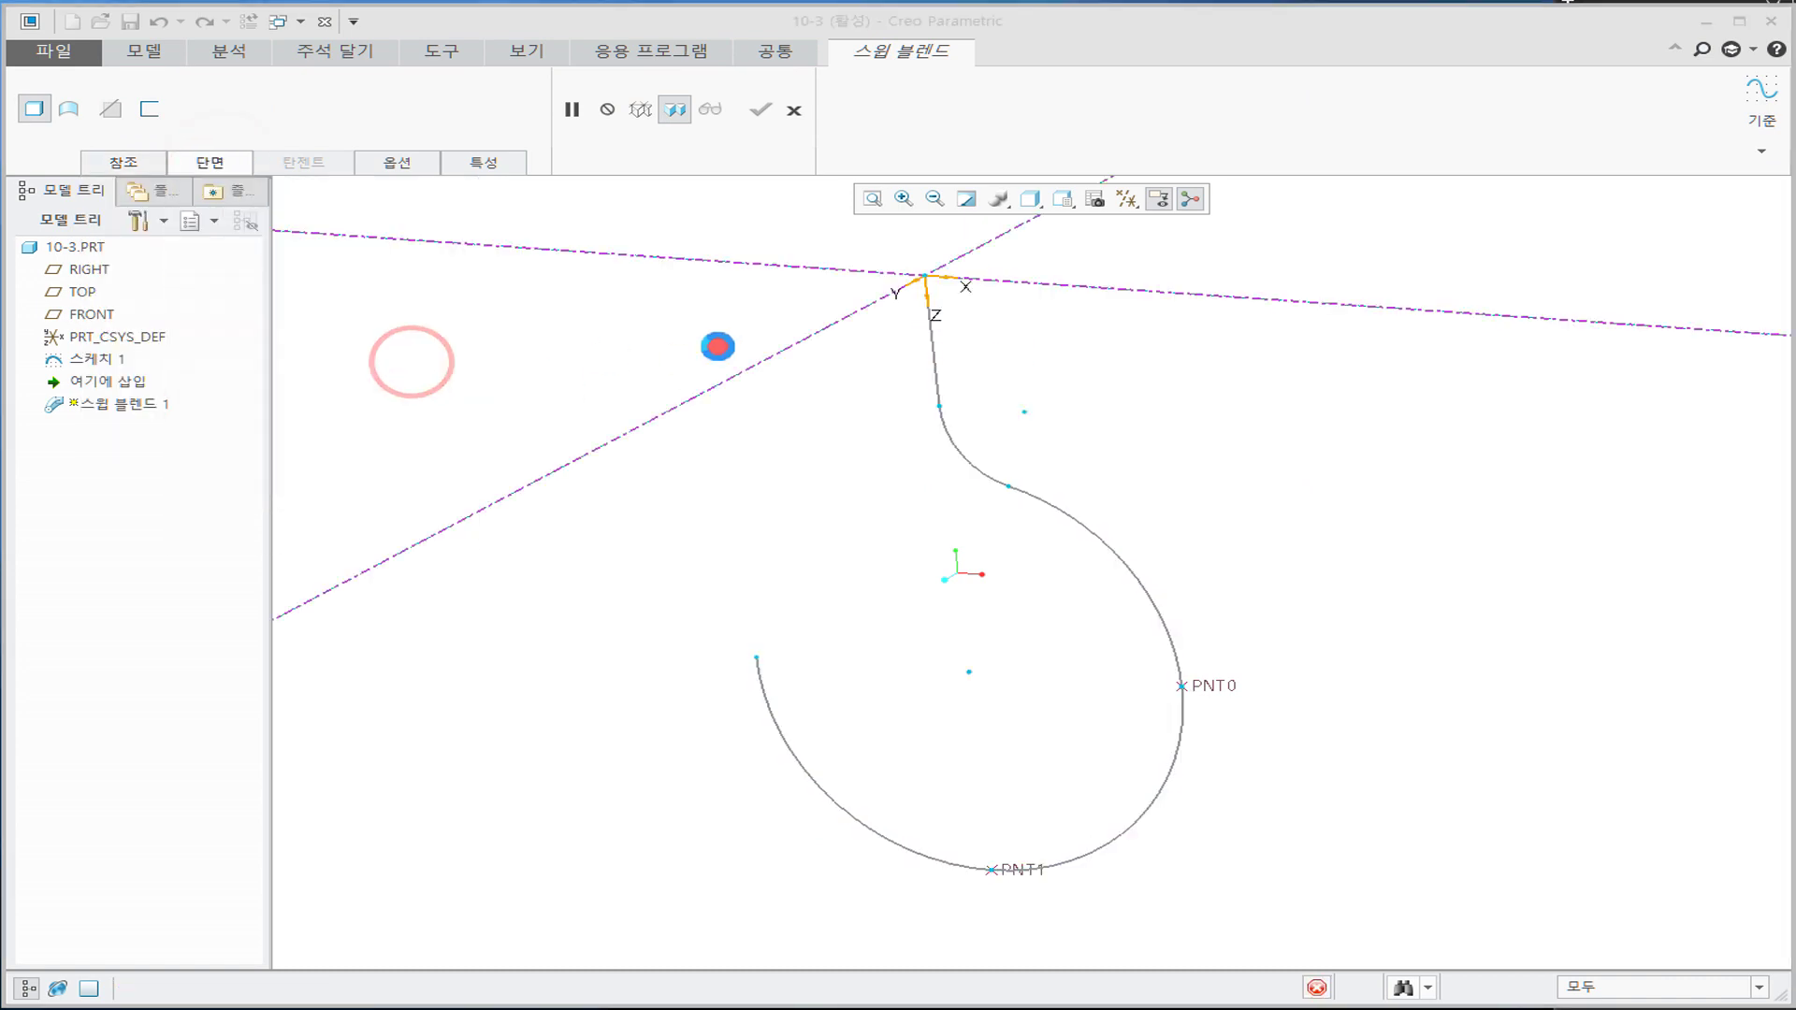
pyautogui.click(455, 135)
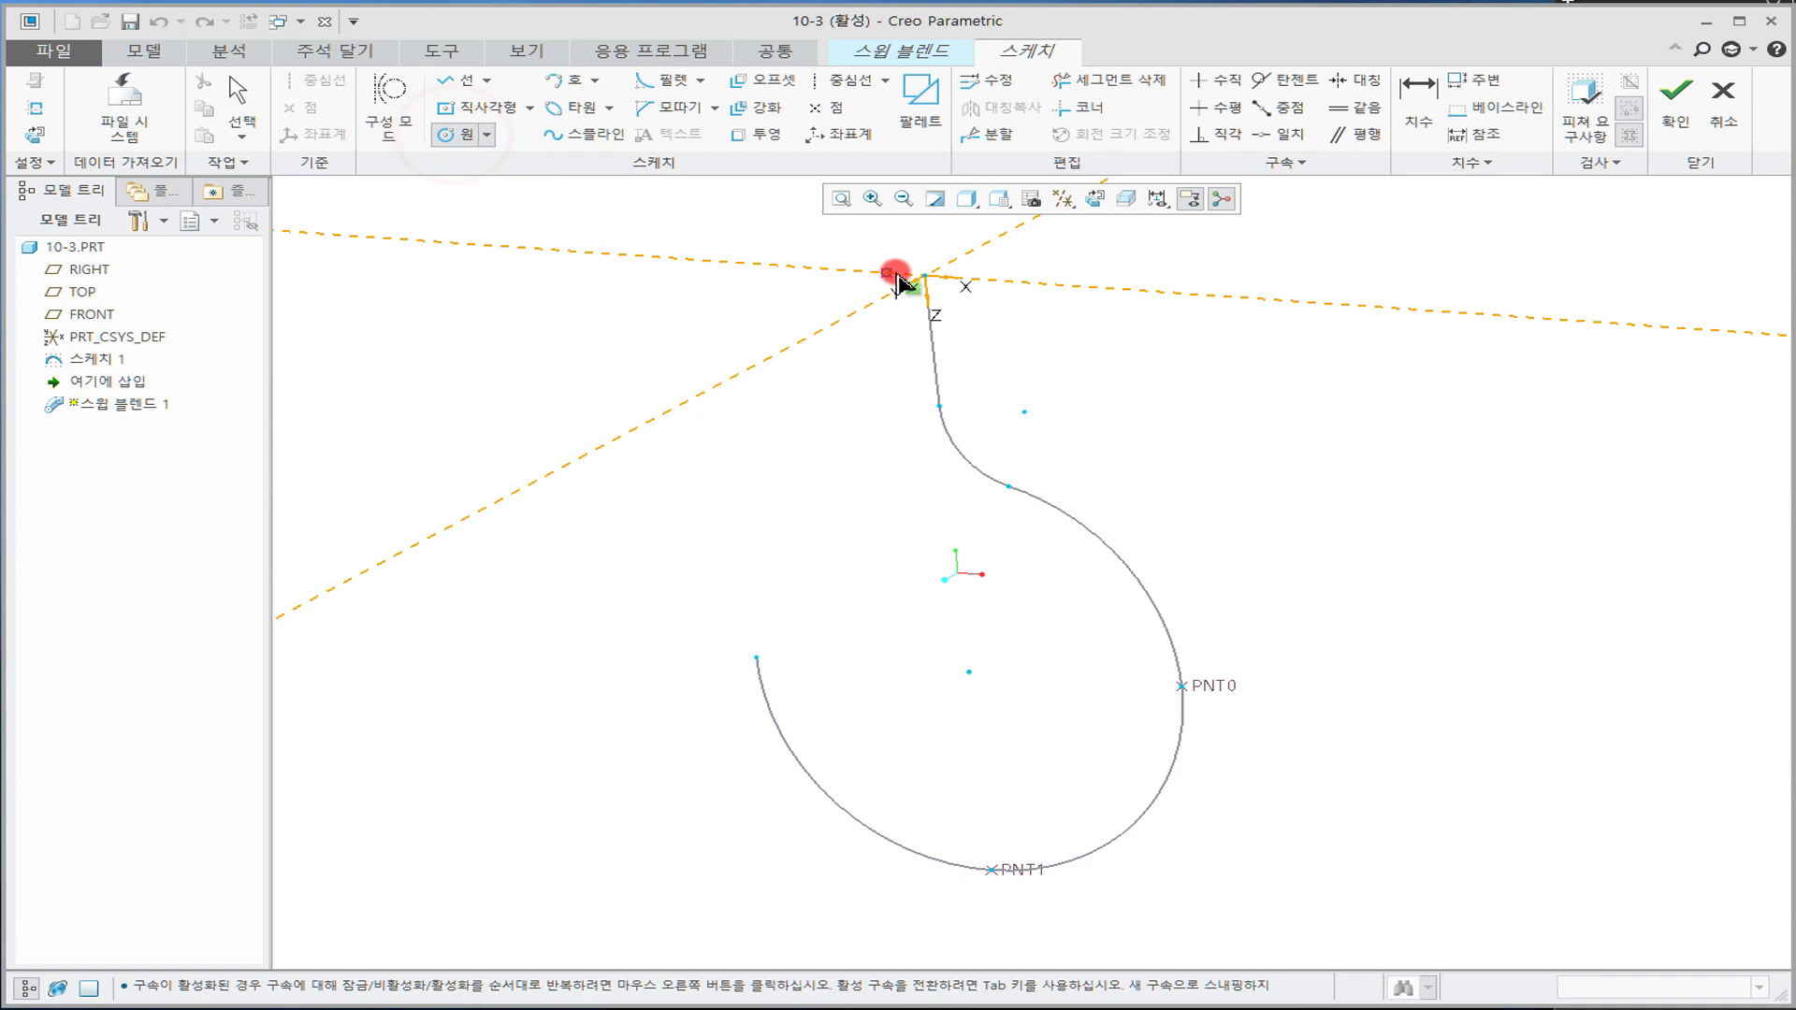
pyautogui.moveTo(912, 277); pyautogui.dragTo(1046, 363)
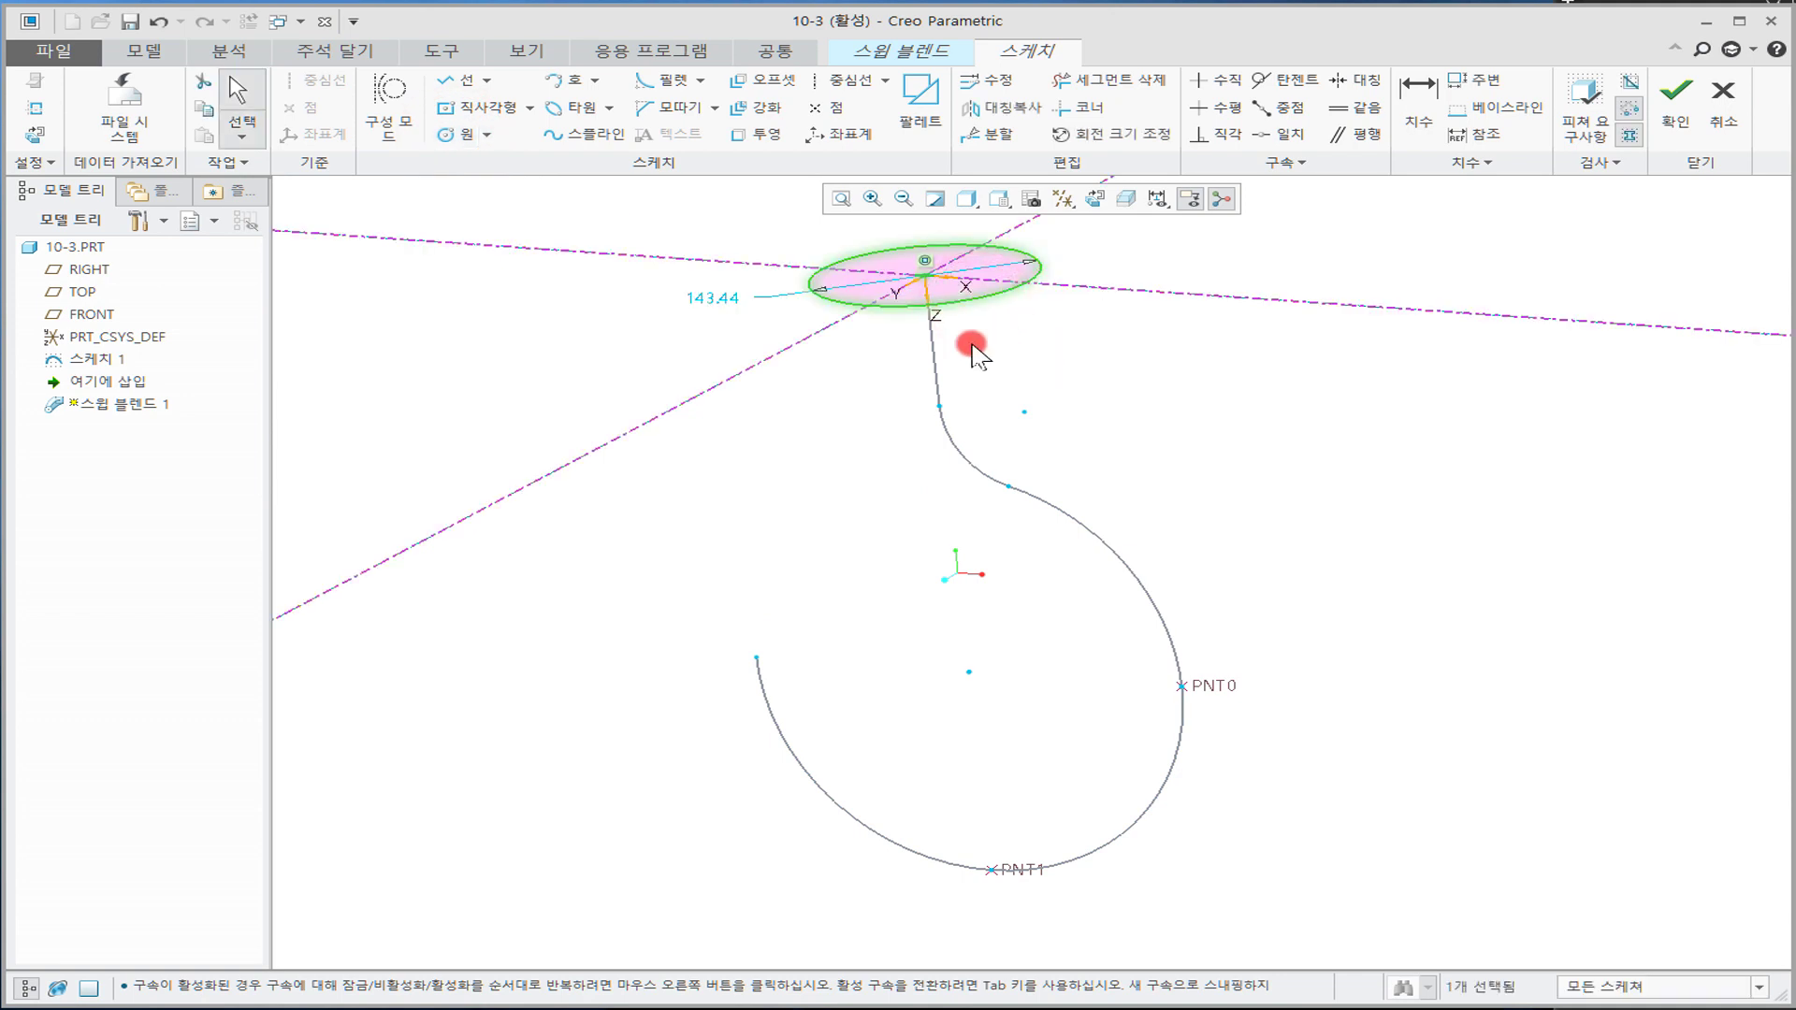
pyautogui.doubleClick(722, 301)
pyautogui.write('50')
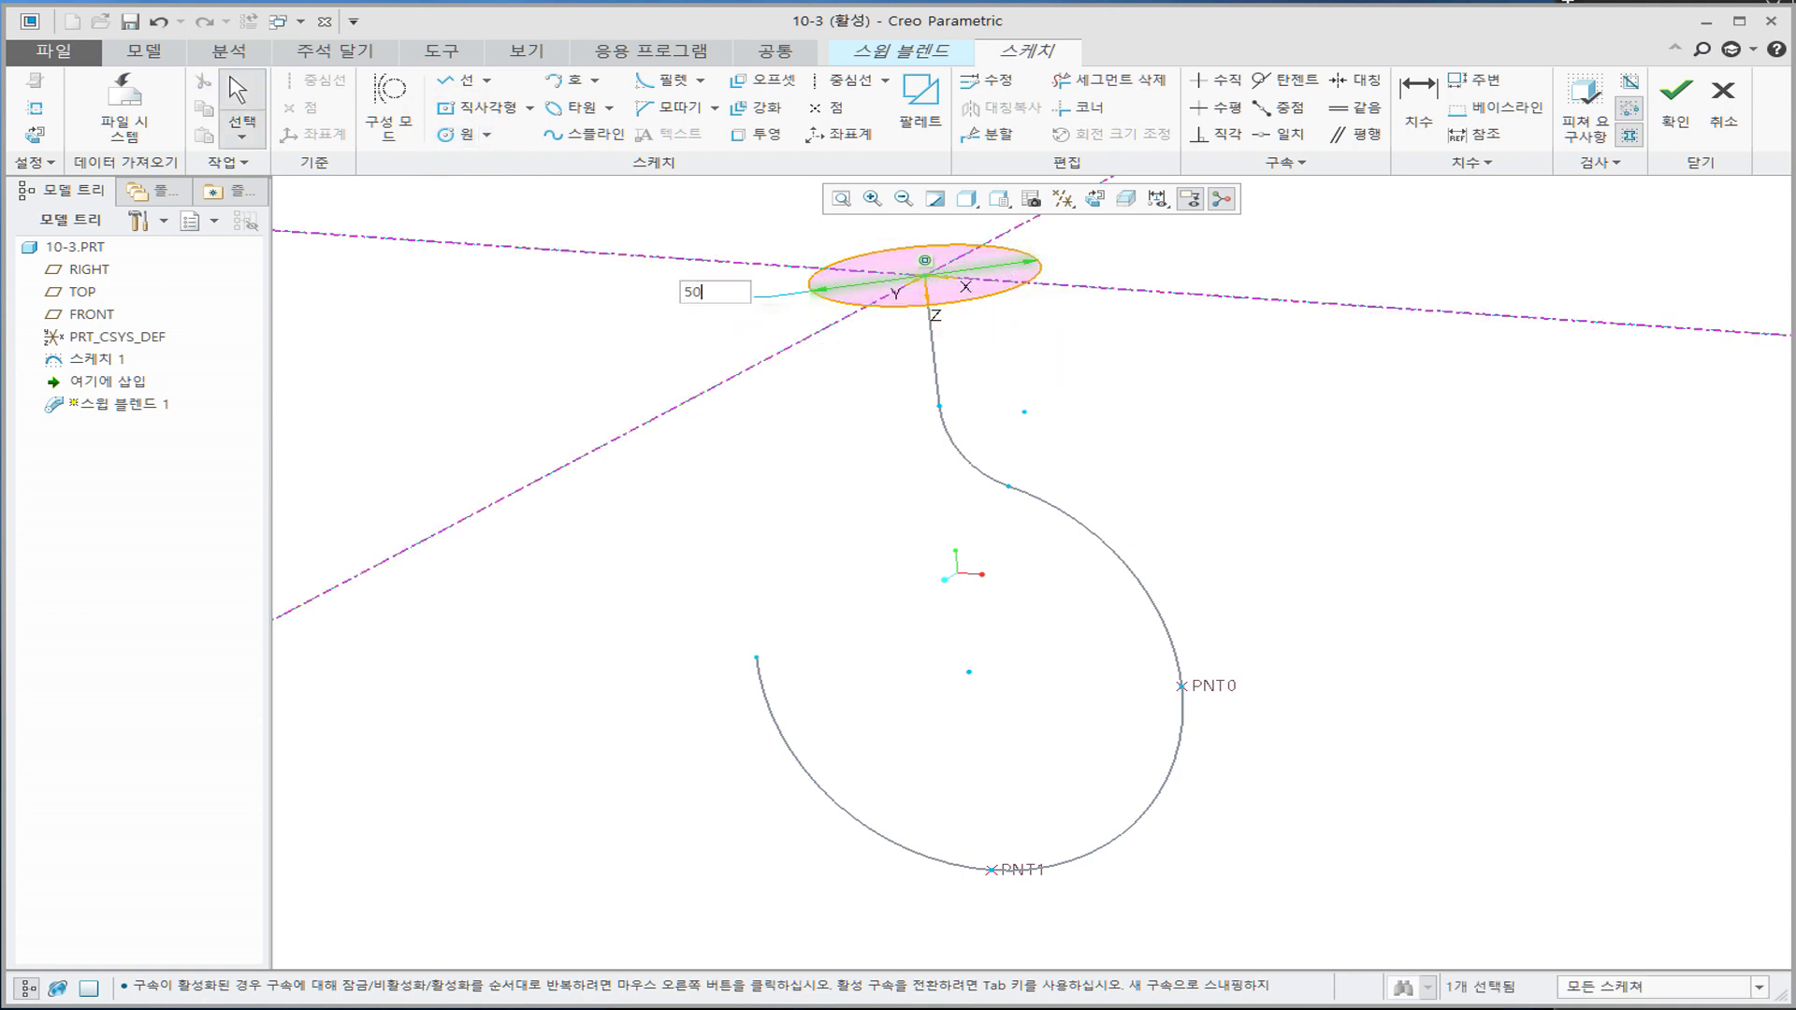
pyautogui.press('Return')
pyautogui.click(1674, 93)
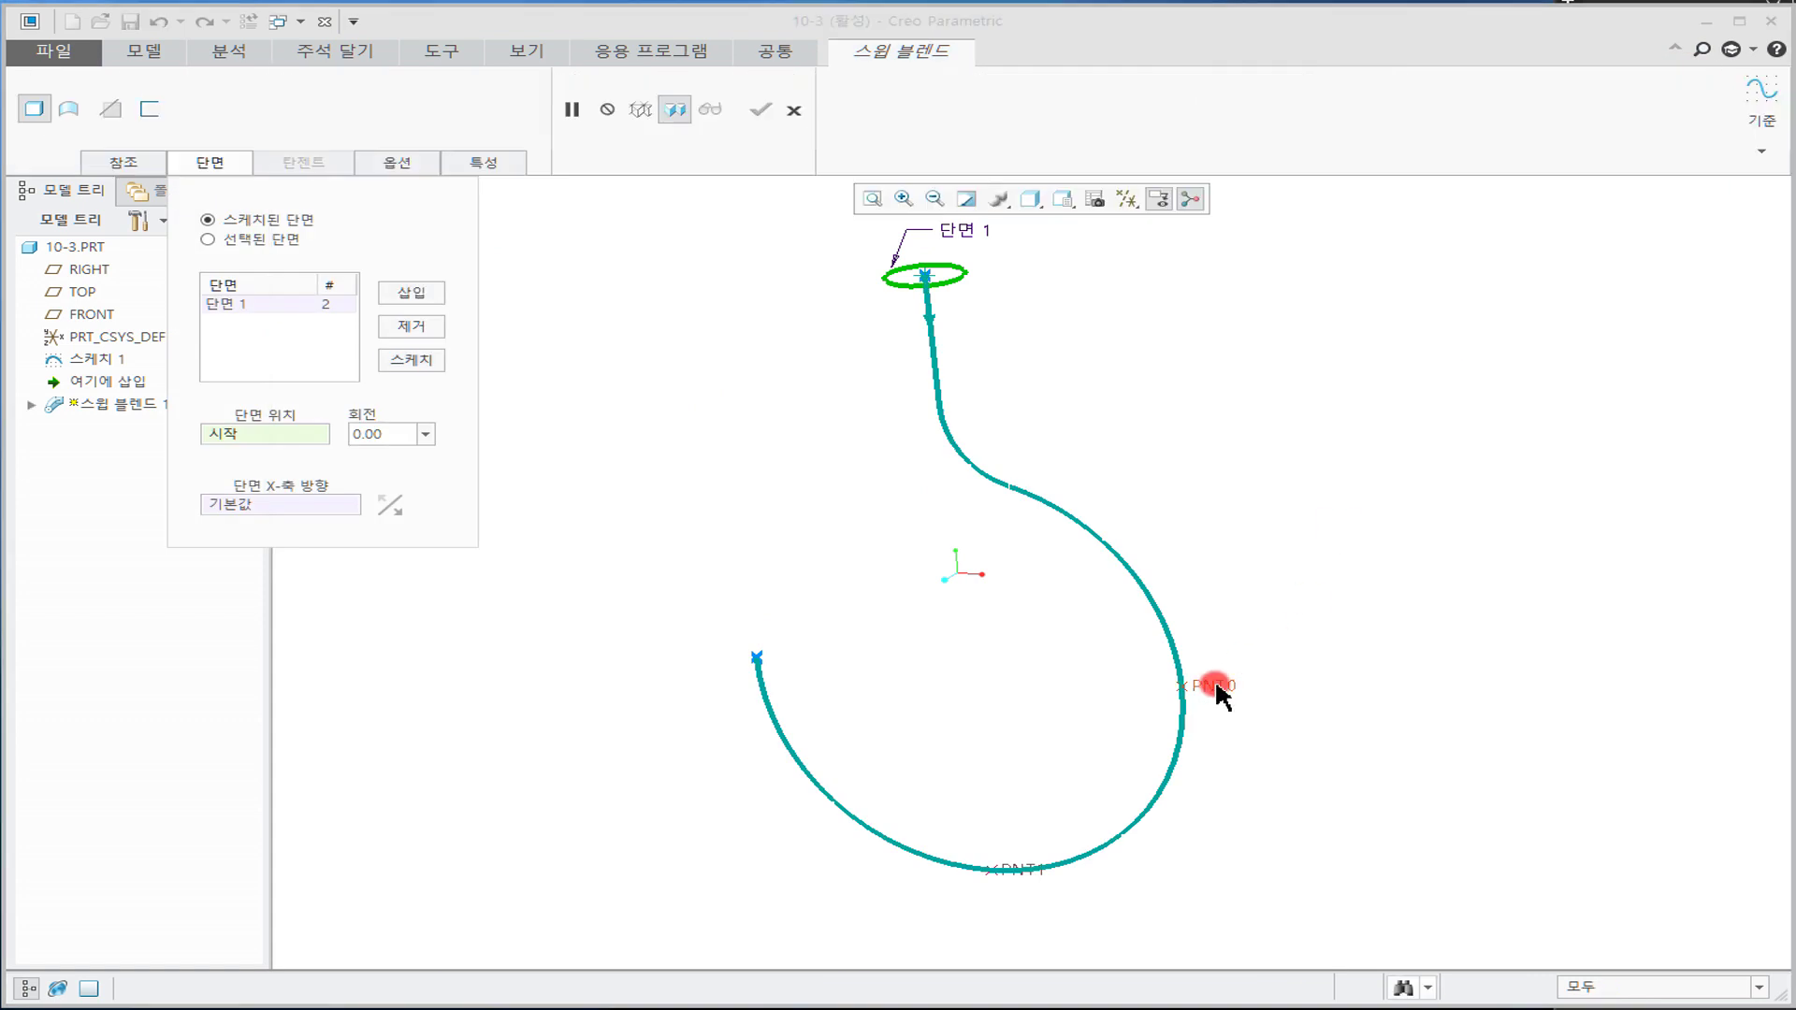
# Step: Insert a second section located at PNT0 and open its sketch
pyautogui.click(413, 294)
pyautogui.click(328, 318)
pyautogui.click(1212, 686)
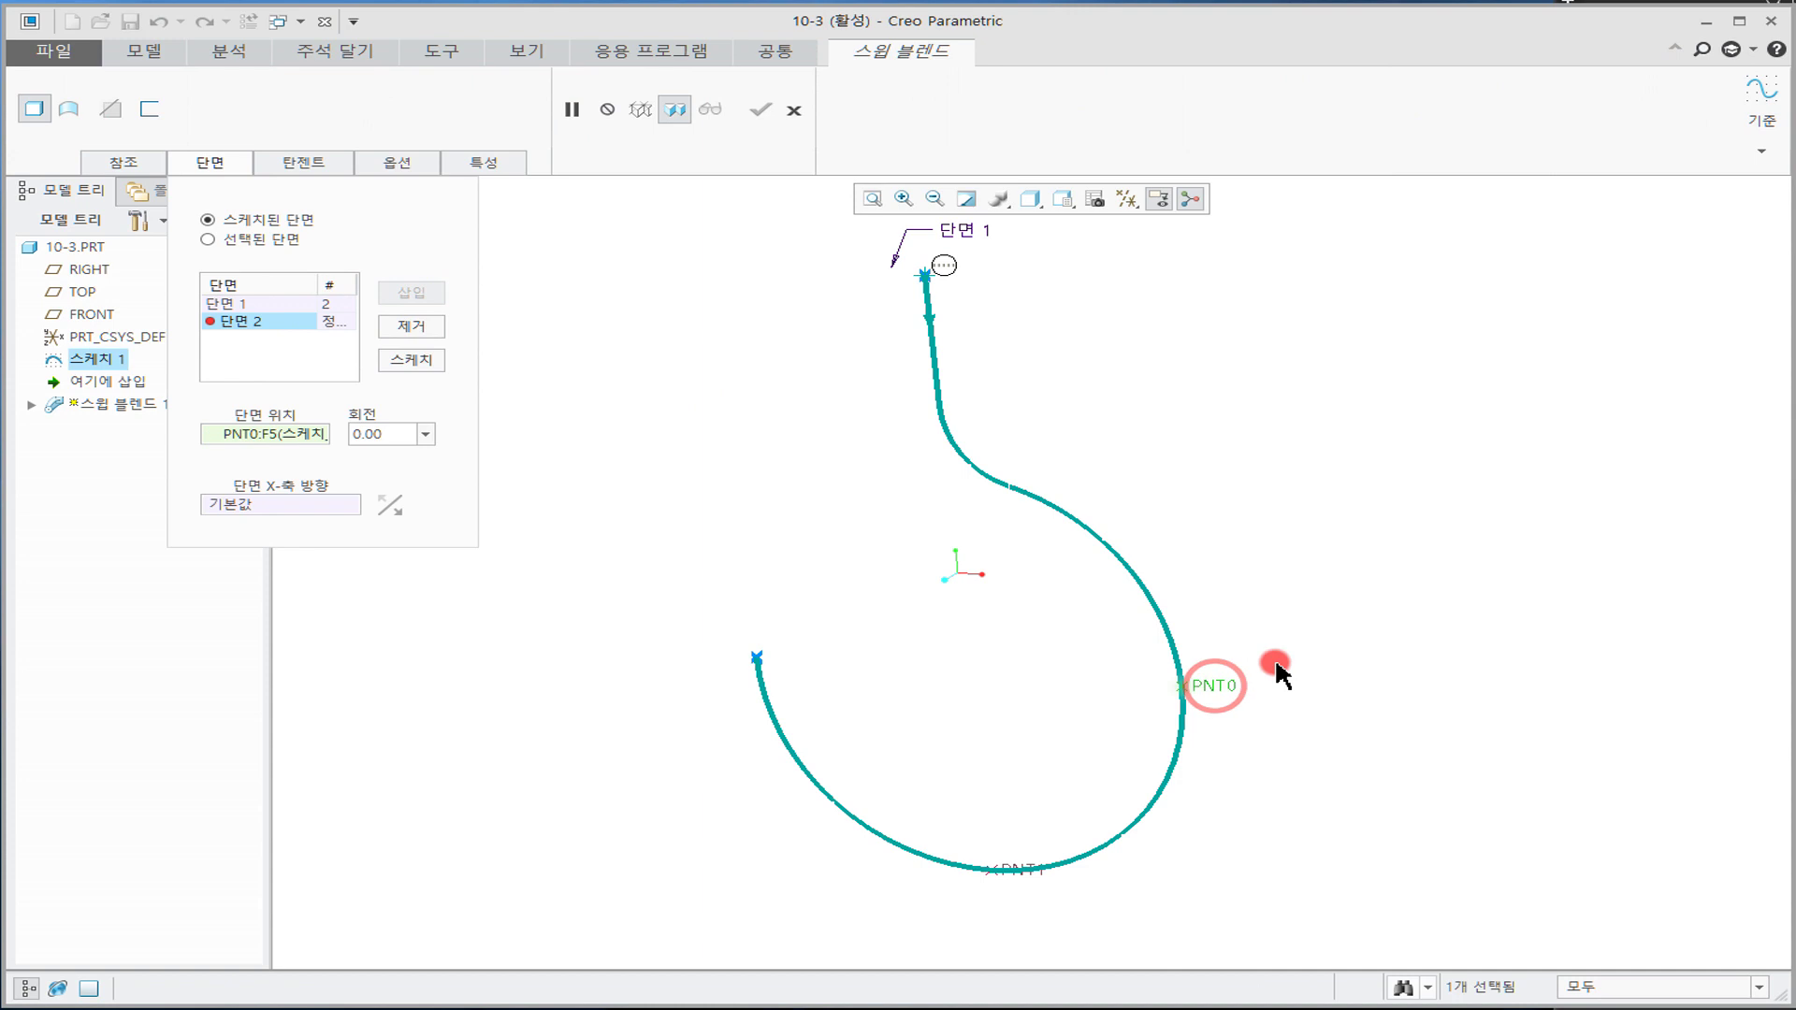
pyautogui.click(411, 360)
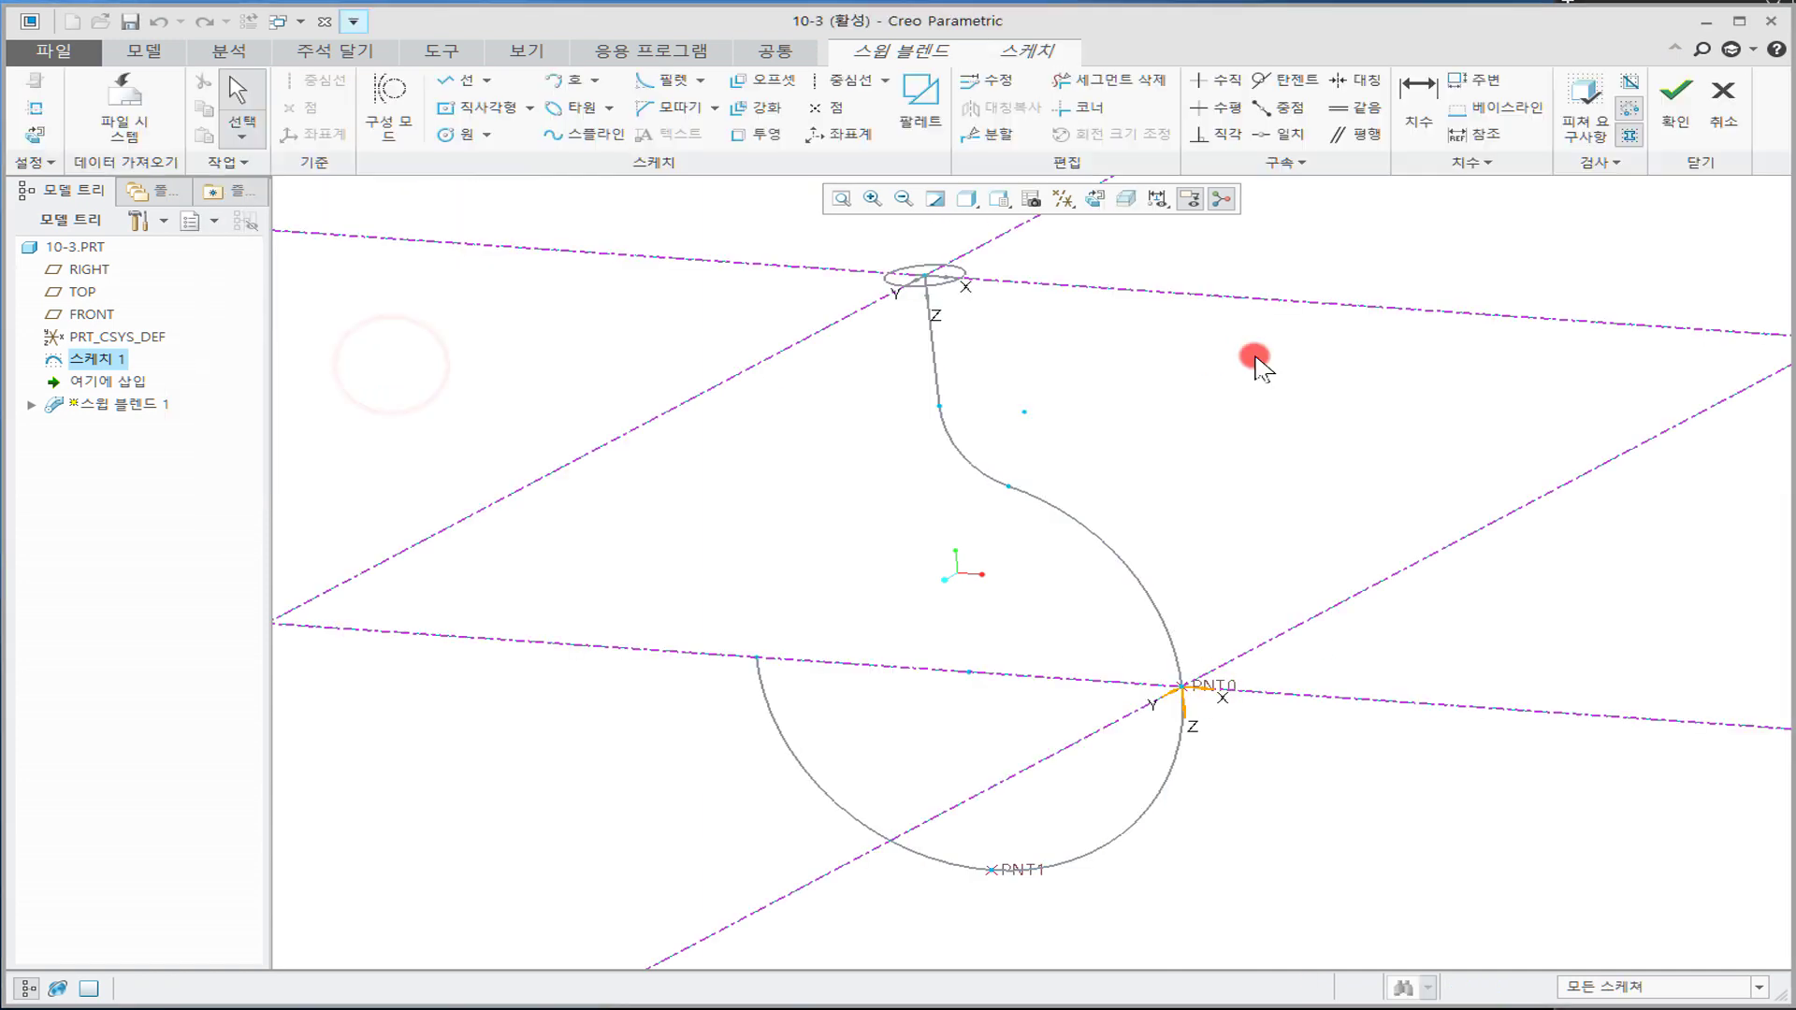
# Step: Draw a circle centred on PNT0, set its diameter to 50, and finish the section 2 sketch
pyautogui.click(448, 142)
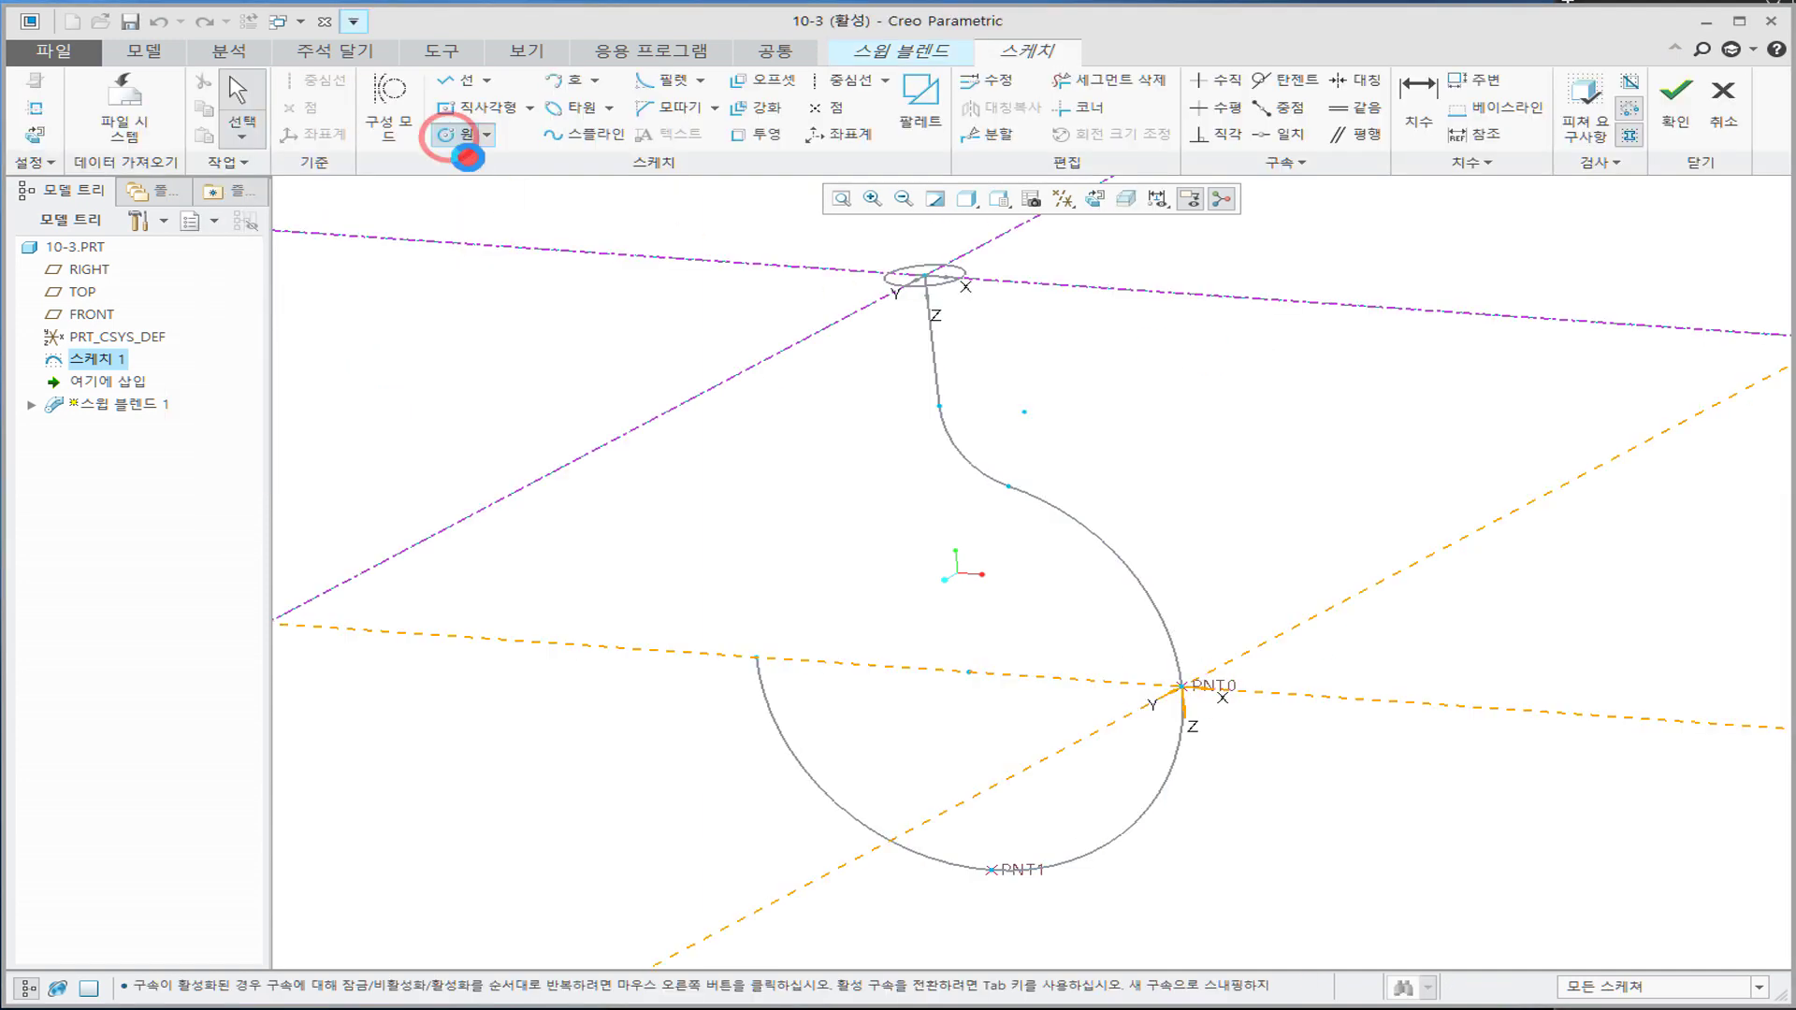
pyautogui.click(1176, 690)
pyautogui.click(451, 134)
pyautogui.click(1178, 687)
pyautogui.click(1234, 714)
pyautogui.middleClick(1294, 762)
pyautogui.doubleClick(972, 713)
pyautogui.write('50')
pyautogui.press('Return')
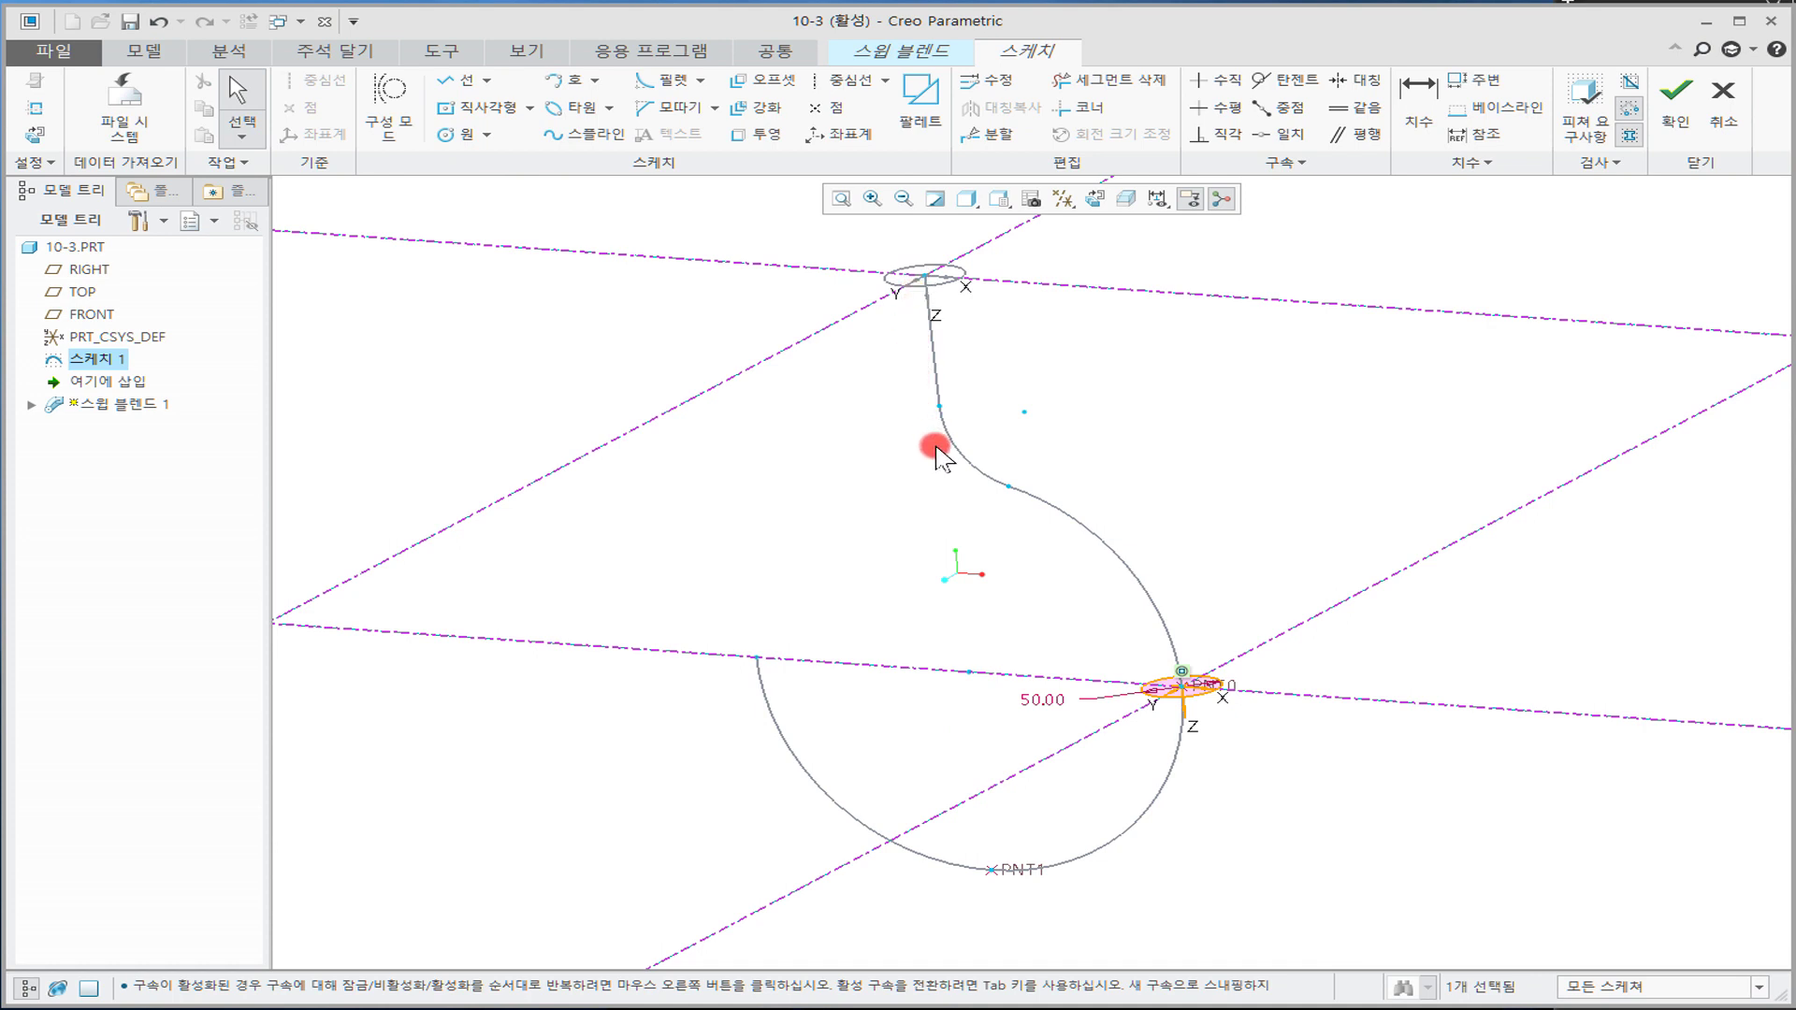
pyautogui.click(1675, 103)
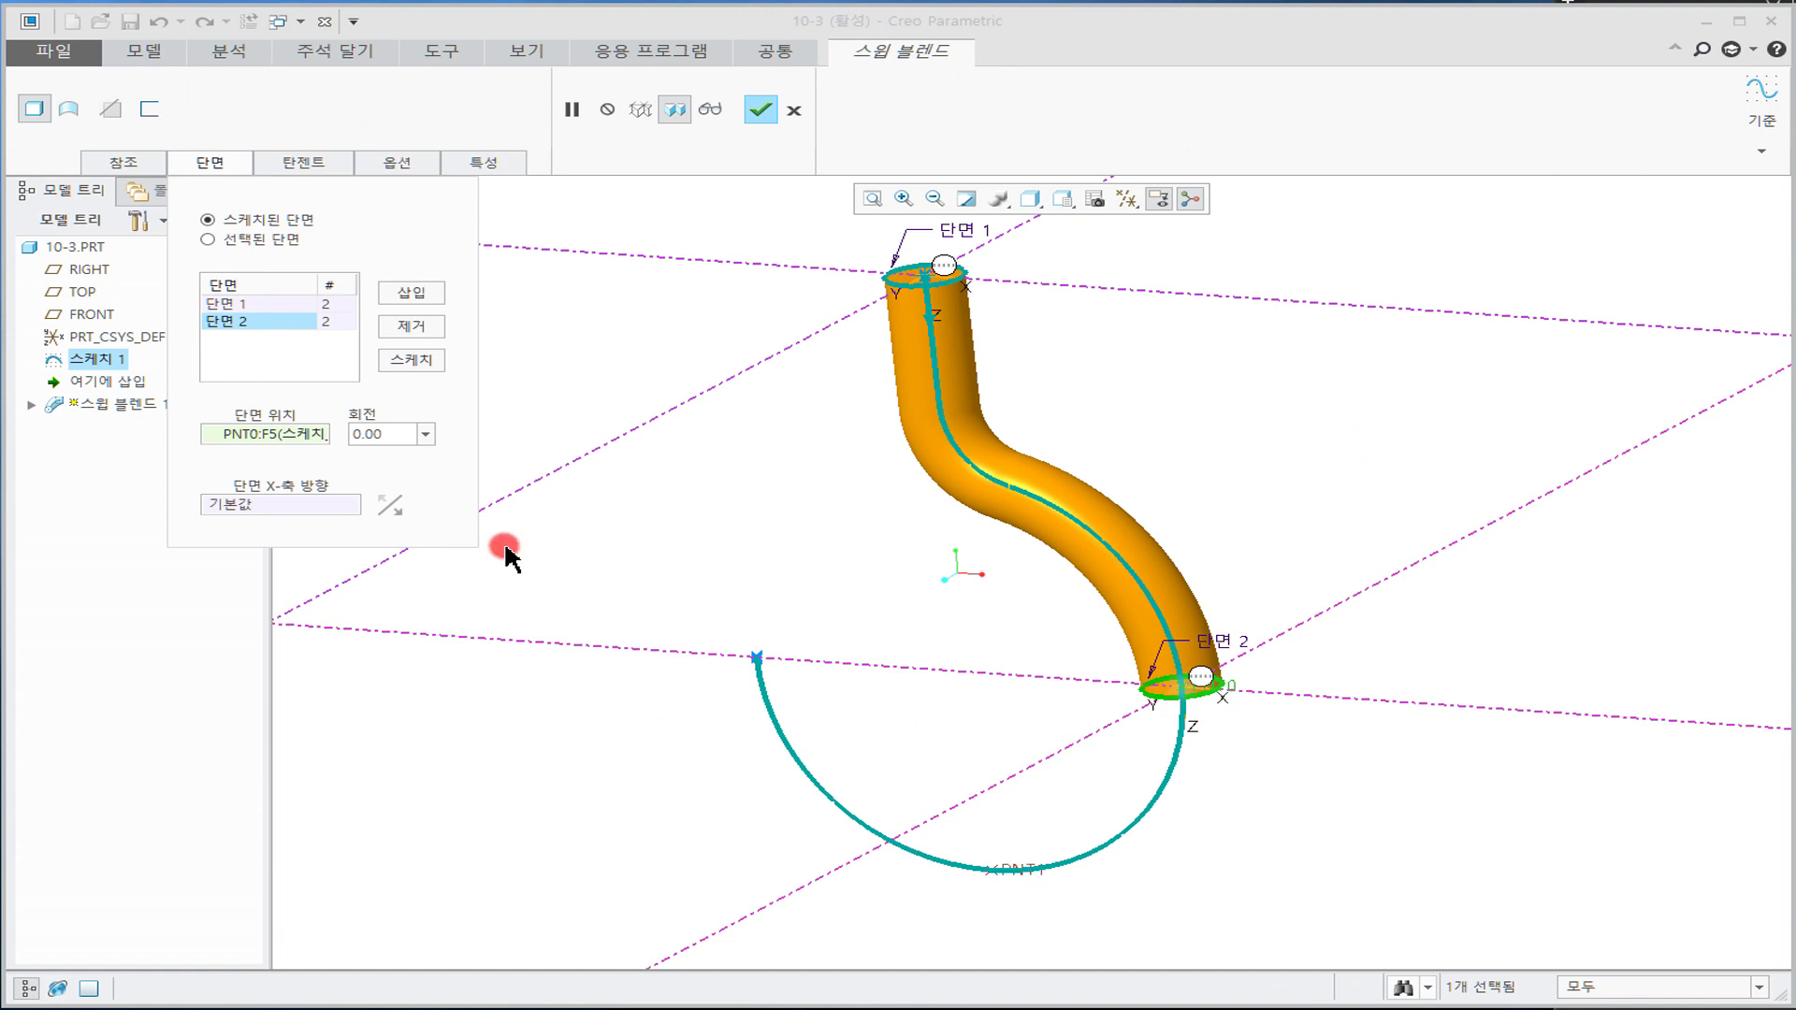
# Step: Insert a third section, place it at PNT1, and open its sketch
pyautogui.click(426, 296)
pyautogui.click(321, 341)
pyautogui.click(759, 660)
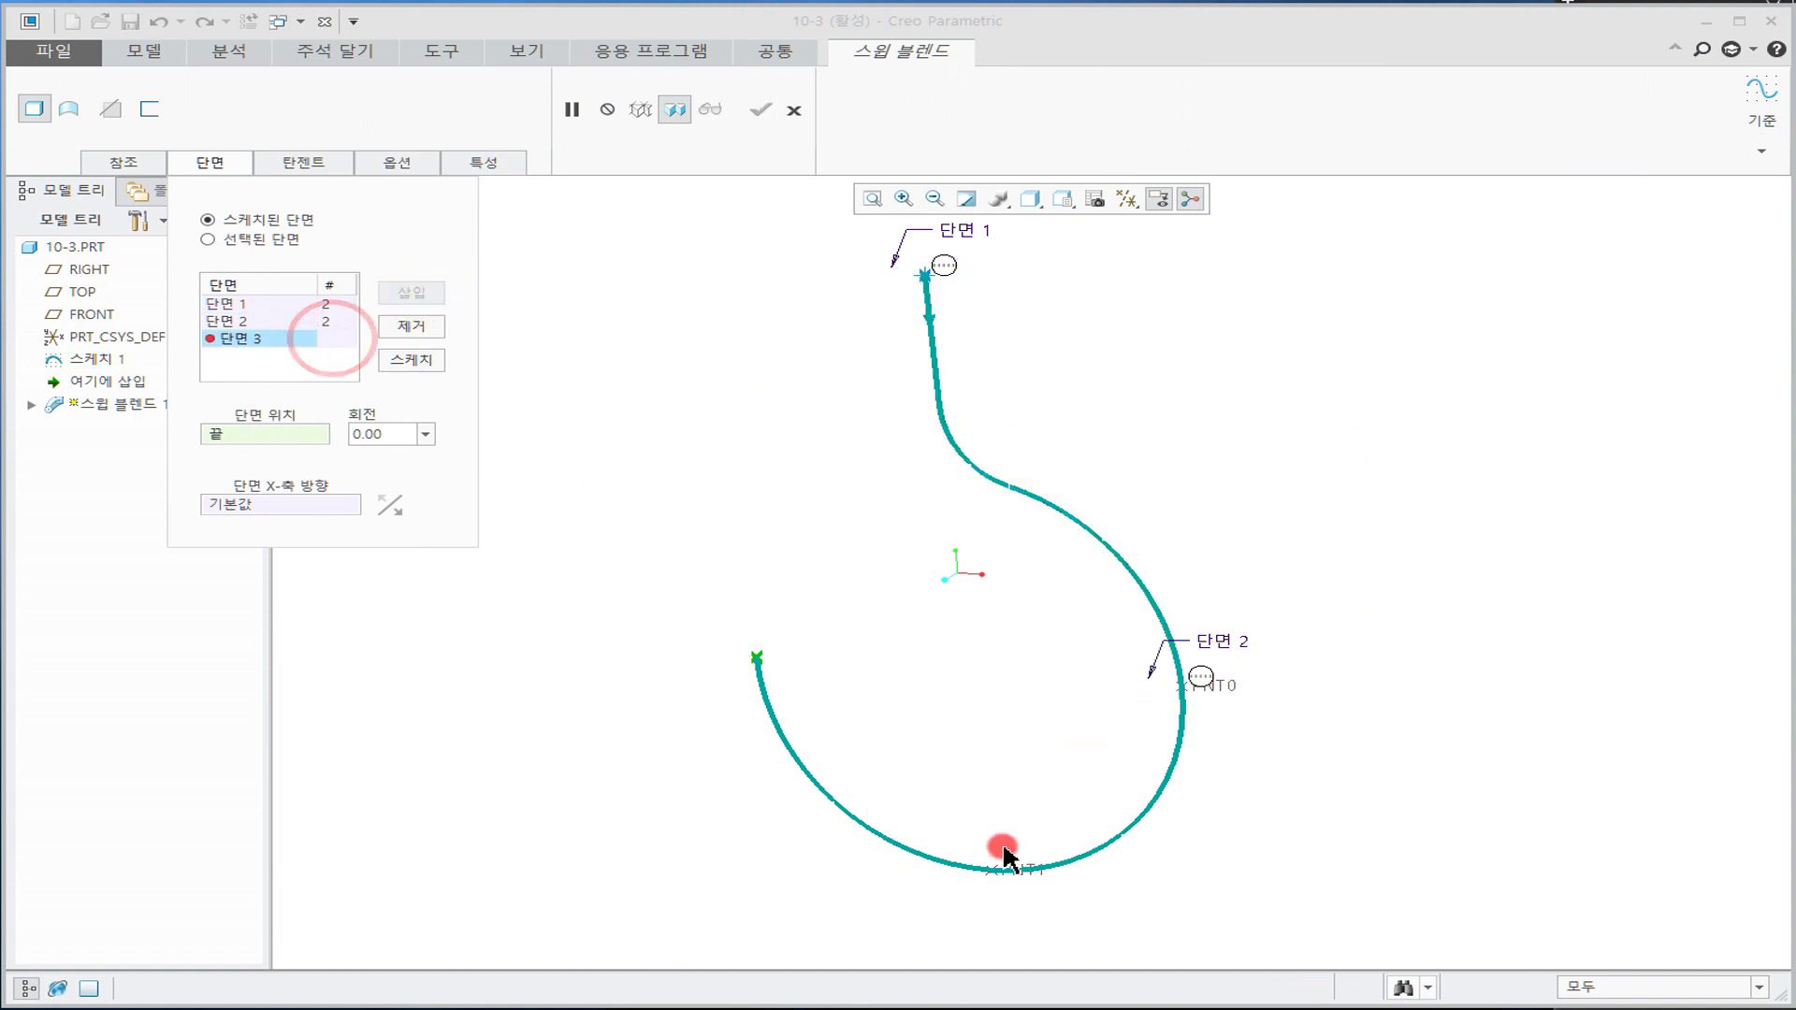
pyautogui.click(1015, 868)
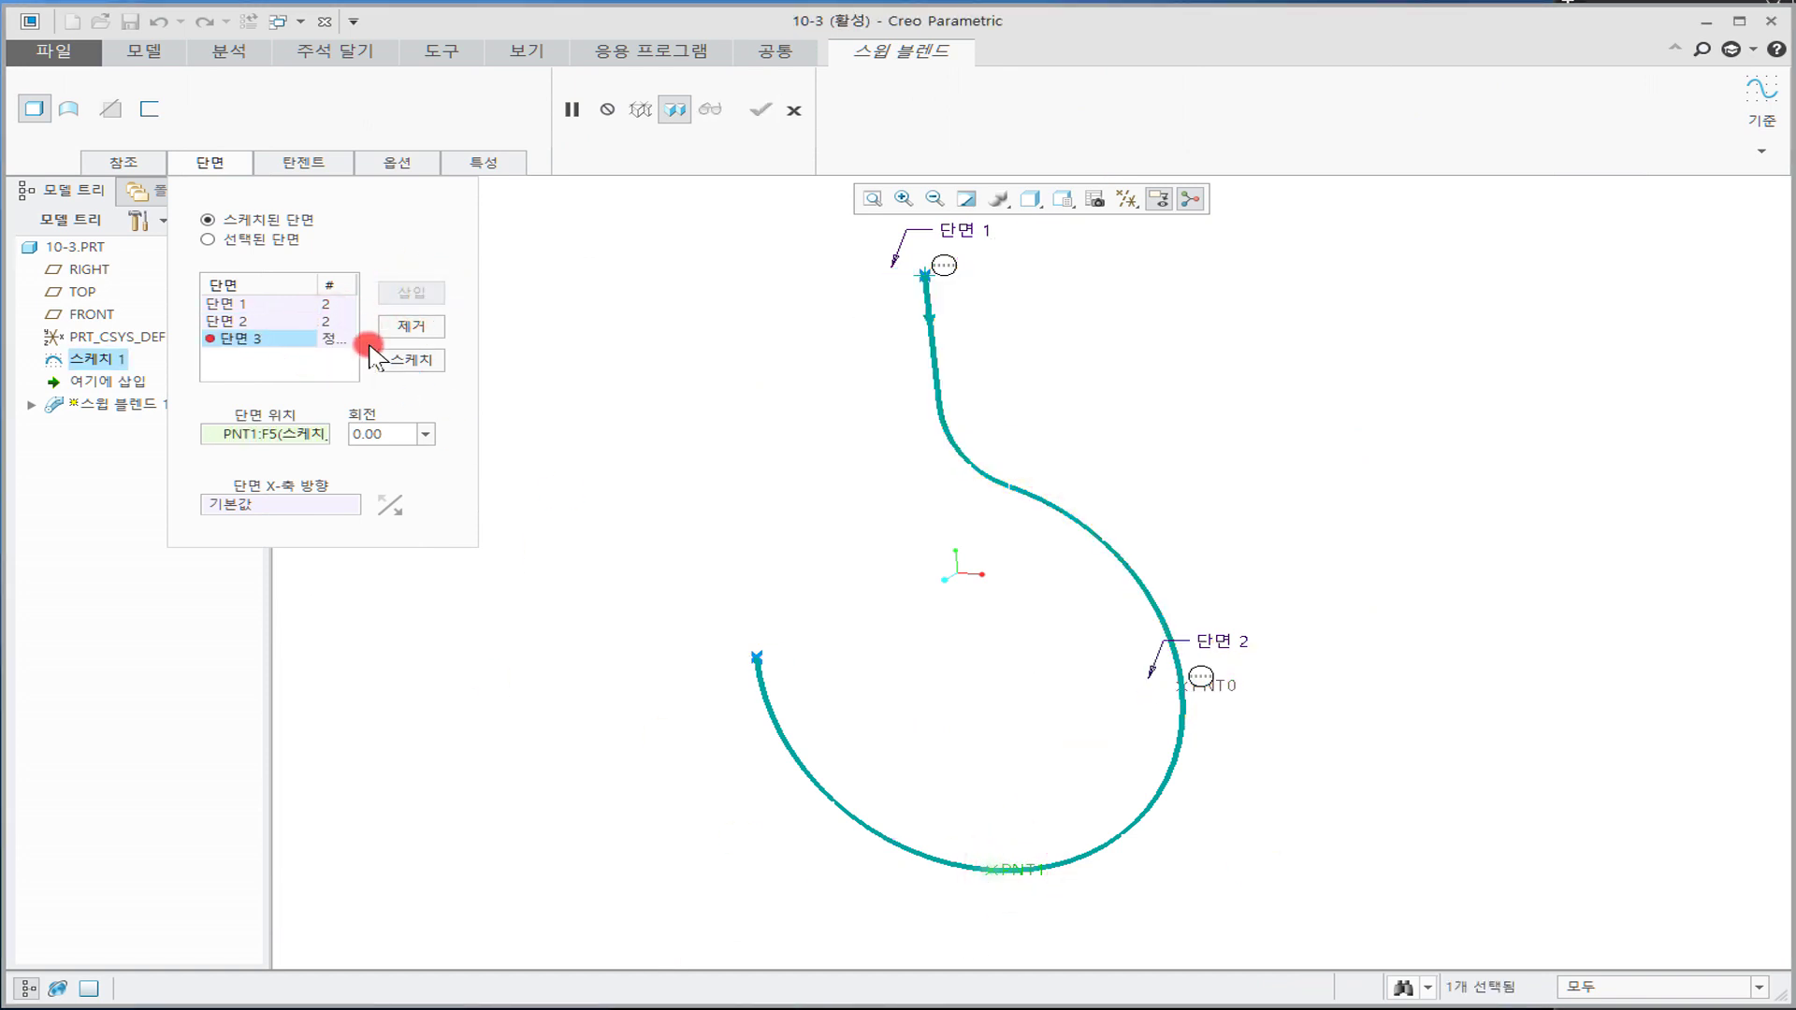
pyautogui.click(422, 369)
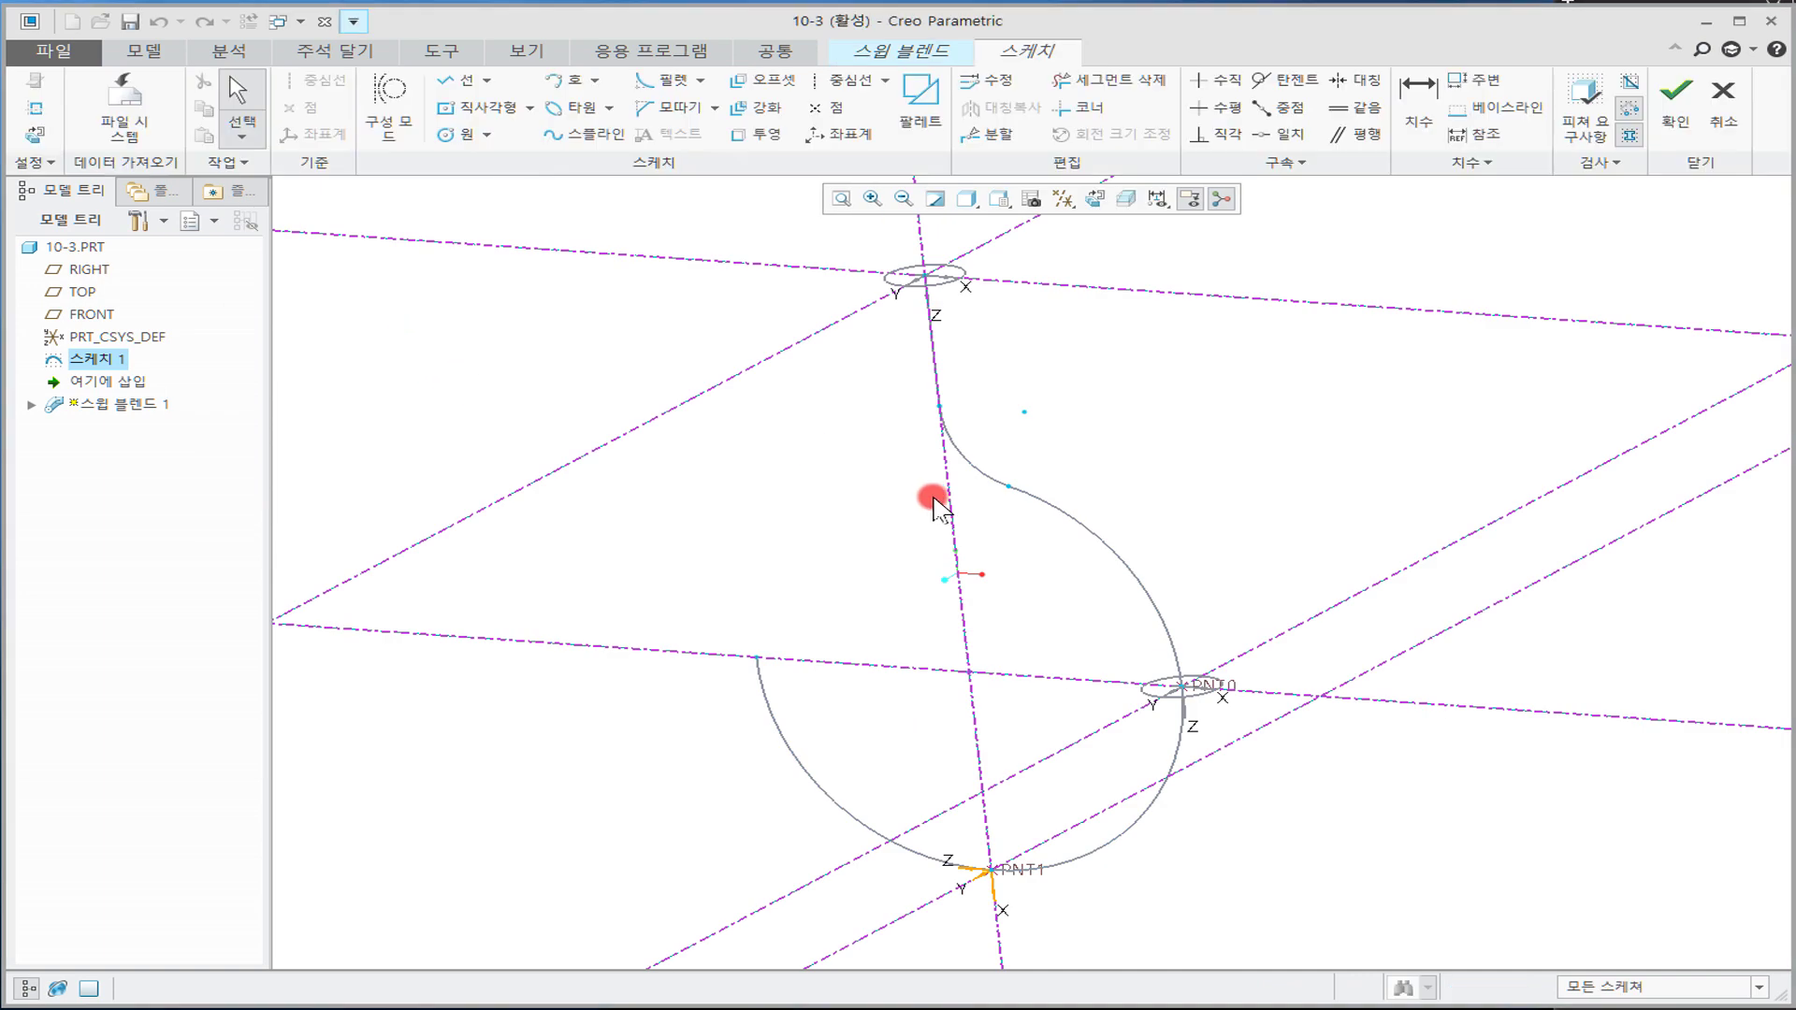
# Step: Draw a circle centred on PNT1, set its diameter to 30, and finish the section 3 sketch
pyautogui.moveTo(916, 351)
pyautogui.mouseDown(button='middle')
pyautogui.moveTo(1110, 654)
pyautogui.moveTo(1085, 729)
pyautogui.moveTo(1038, 725)
pyautogui.mouseUp(button='middle')
pyautogui.click(458, 134)
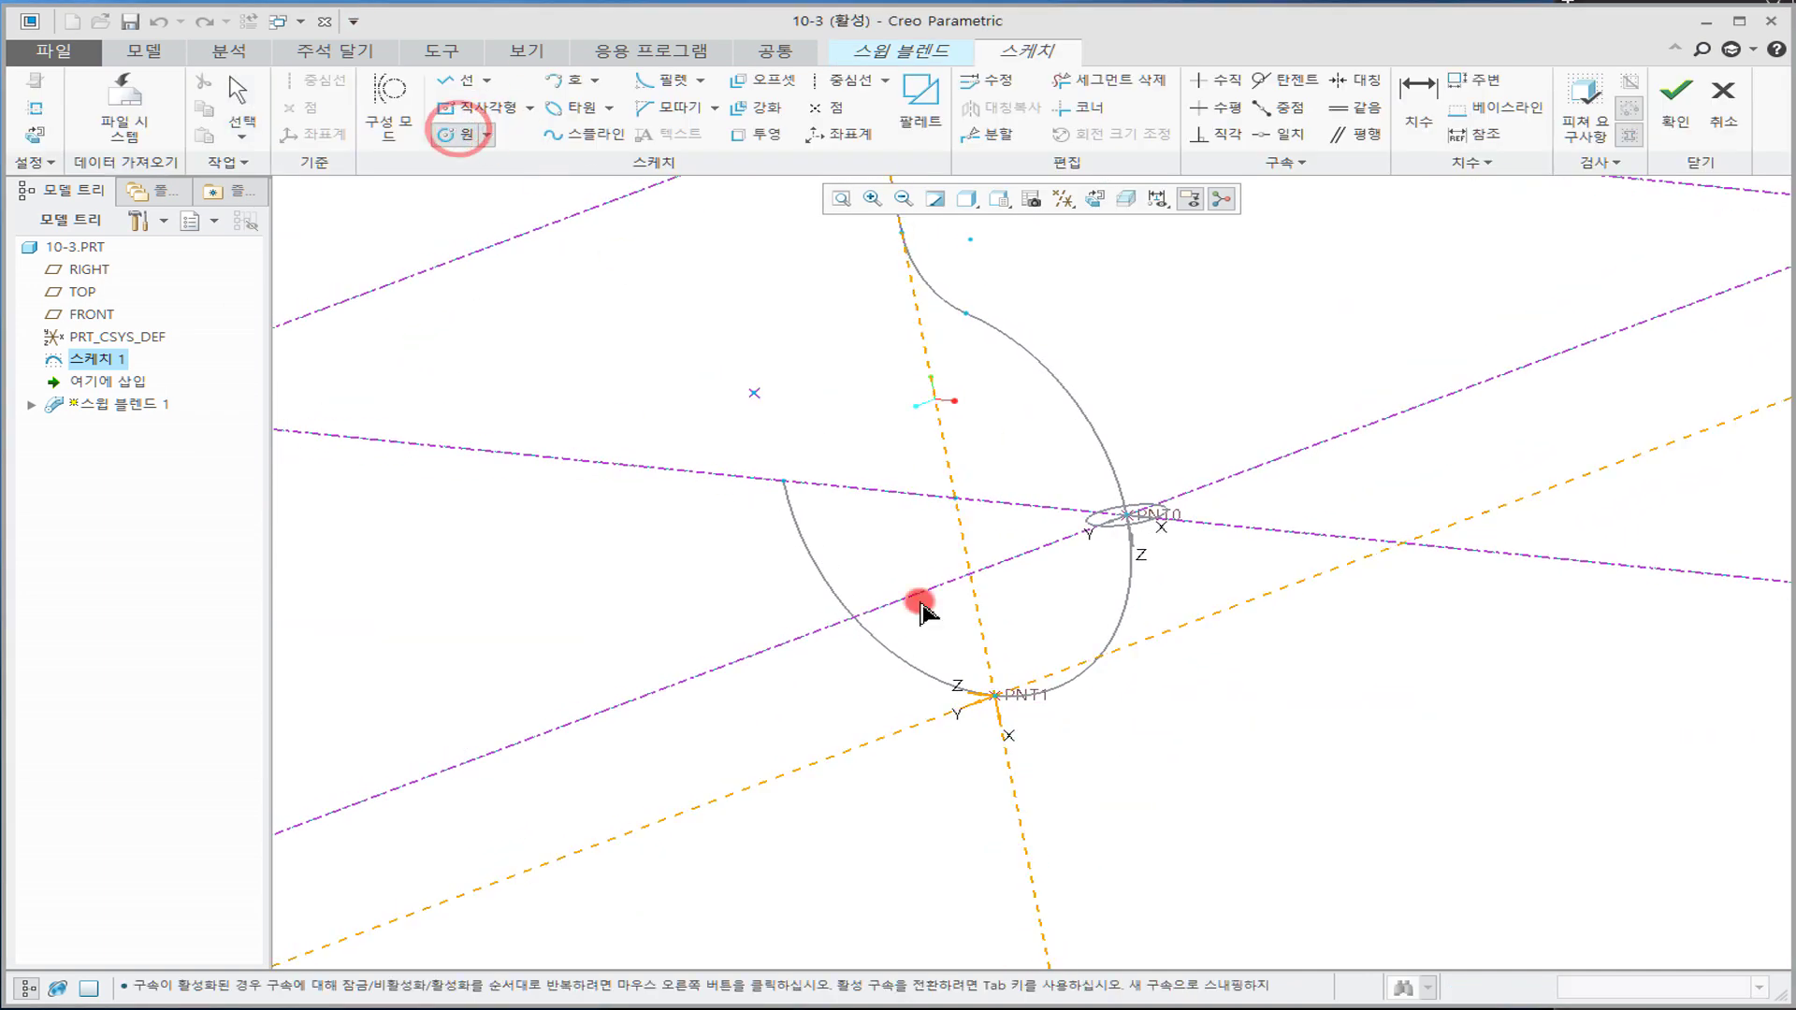
pyautogui.click(991, 697)
pyautogui.click(1033, 728)
pyautogui.middleClick(1082, 769)
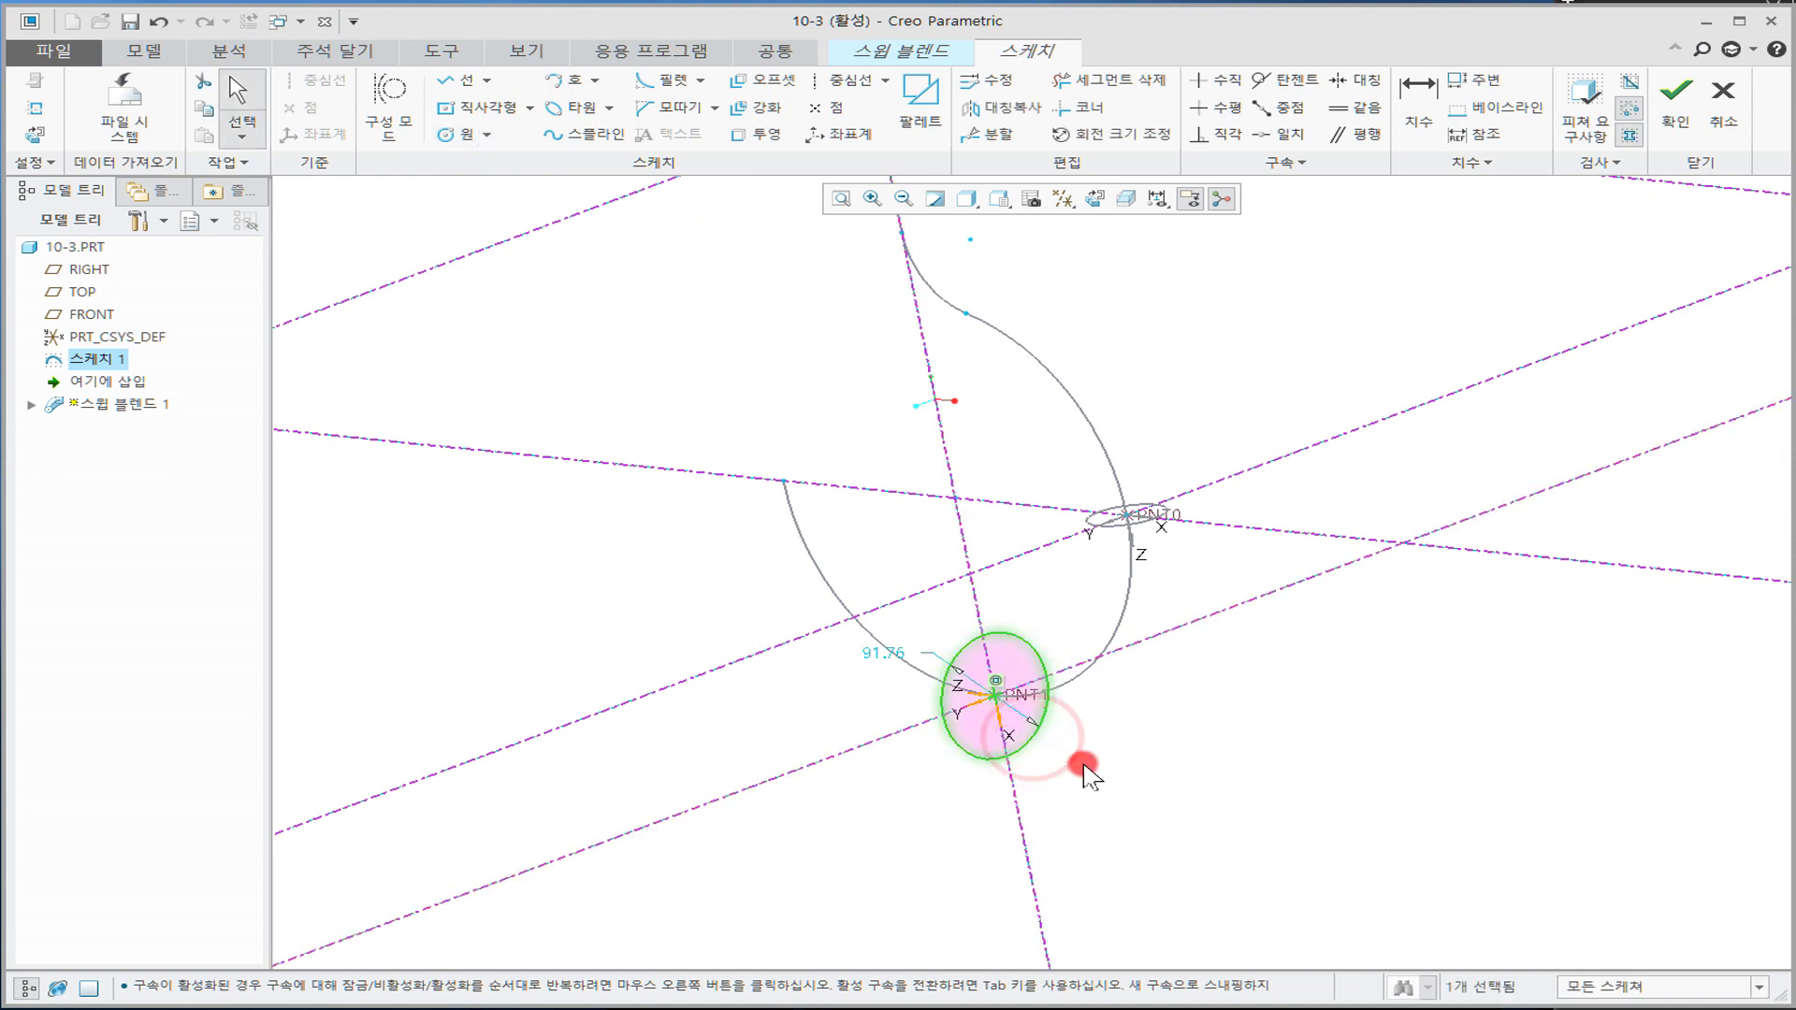
pyautogui.doubleClick(888, 665)
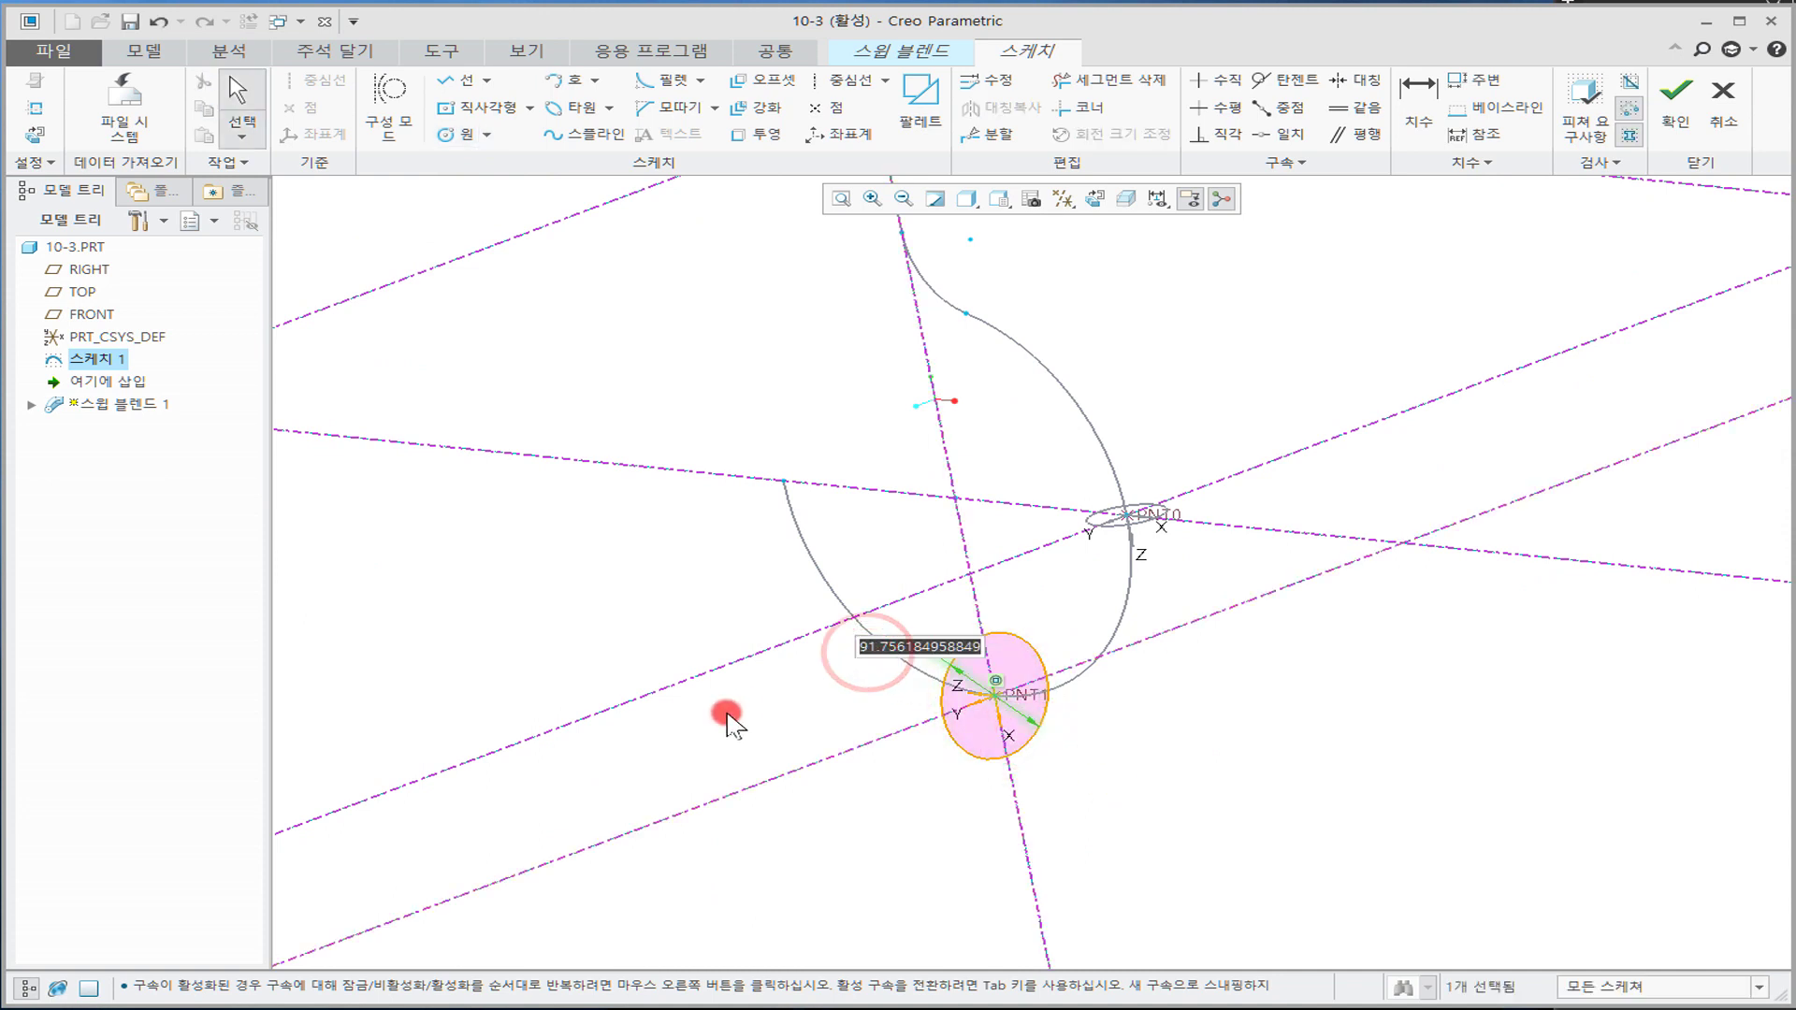
pyautogui.write('30')
pyautogui.press('Return')
pyautogui.moveTo(732, 715)
pyautogui.mouseDown(button='middle')
pyautogui.moveTo(1434, 737)
pyautogui.moveTo(1407, 754)
pyautogui.moveTo(1398, 820)
pyautogui.moveTo(1423, 825)
pyautogui.moveTo(1391, 770)
pyautogui.moveTo(1393, 803)
pyautogui.moveTo(917, 502)
pyautogui.moveTo(936, 360)
pyautogui.moveTo(870, 266)
pyautogui.mouseUp(button='middle')
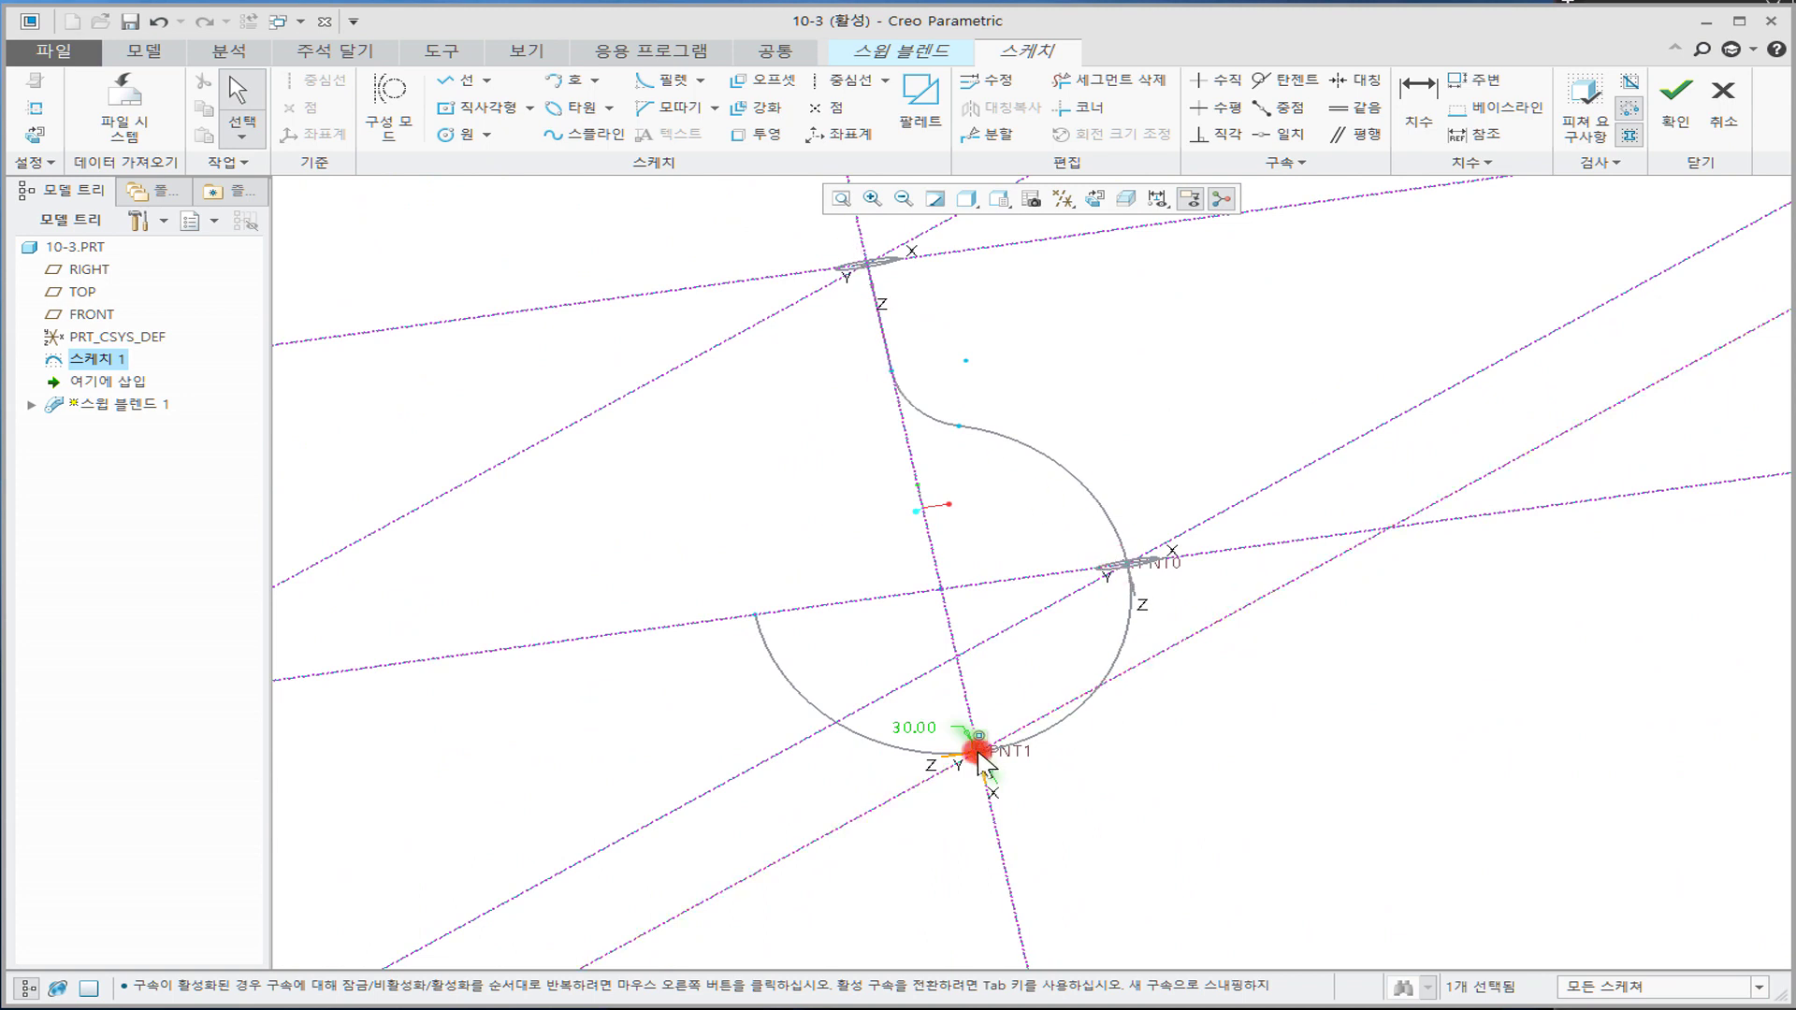
pyautogui.click(1675, 103)
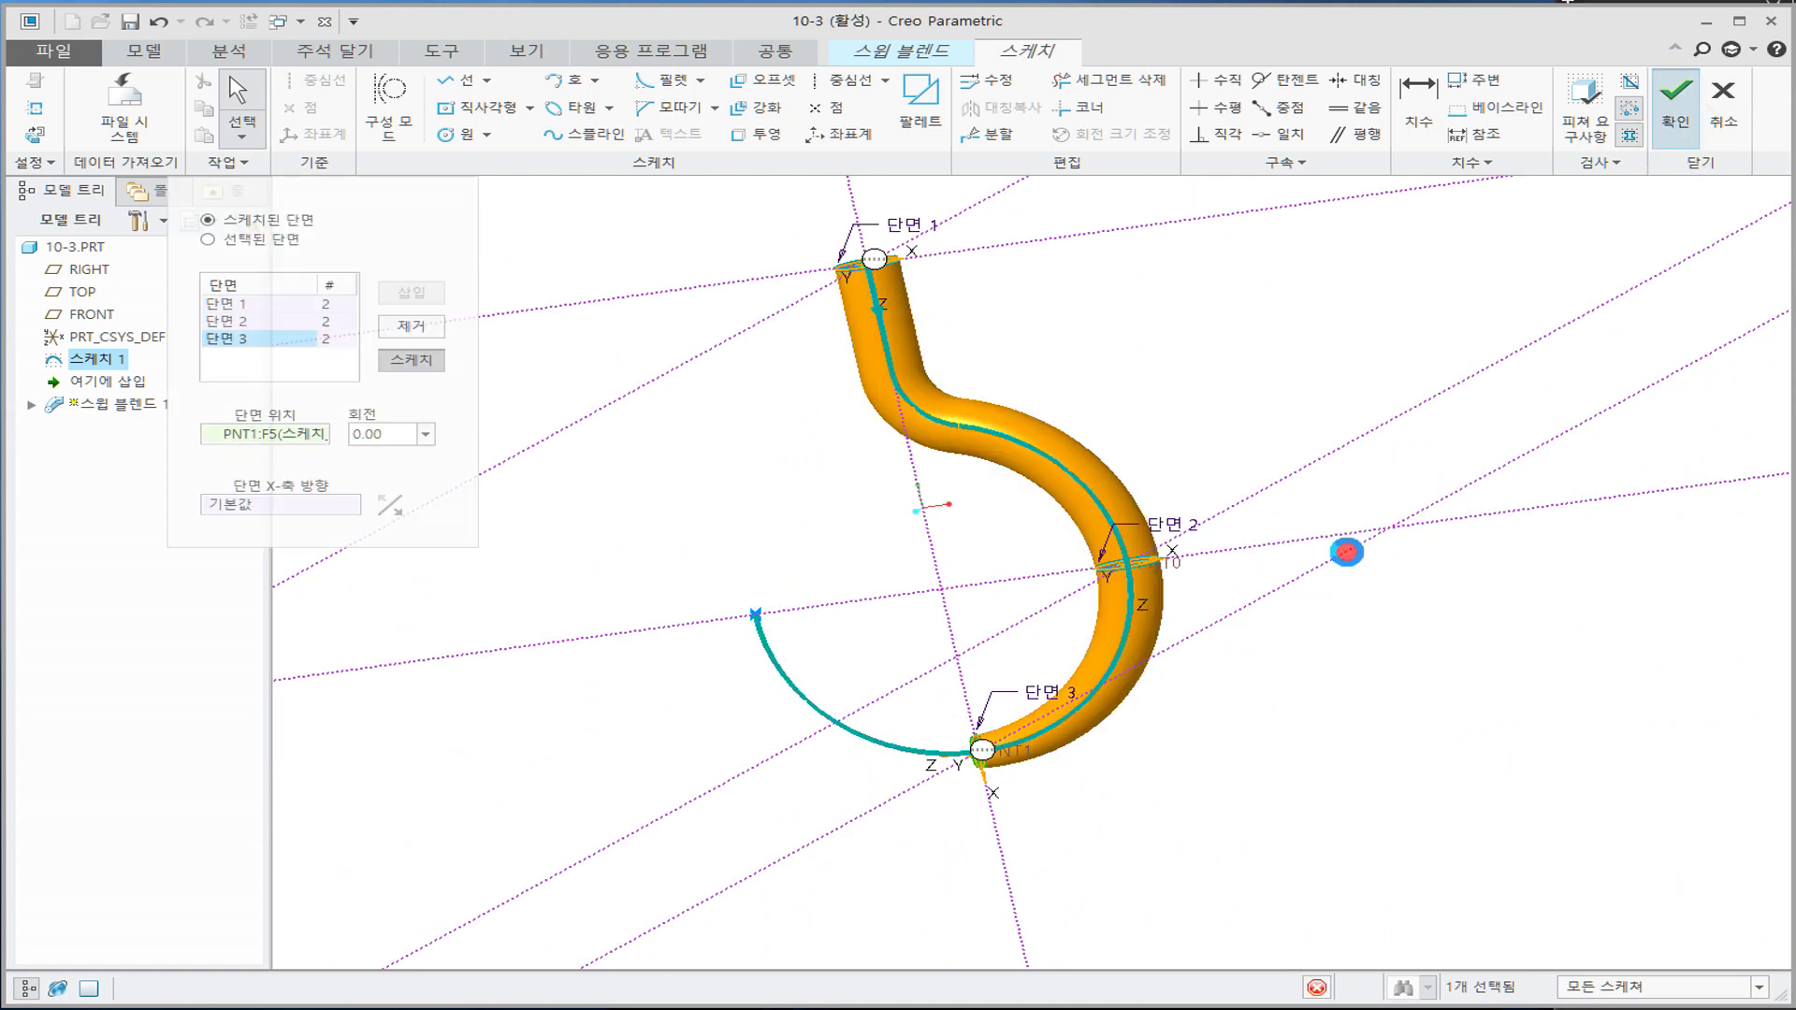
# Step: Insert a fourth section at the trajectory's end point on the hook tip and open its sketch
pyautogui.click(411, 291)
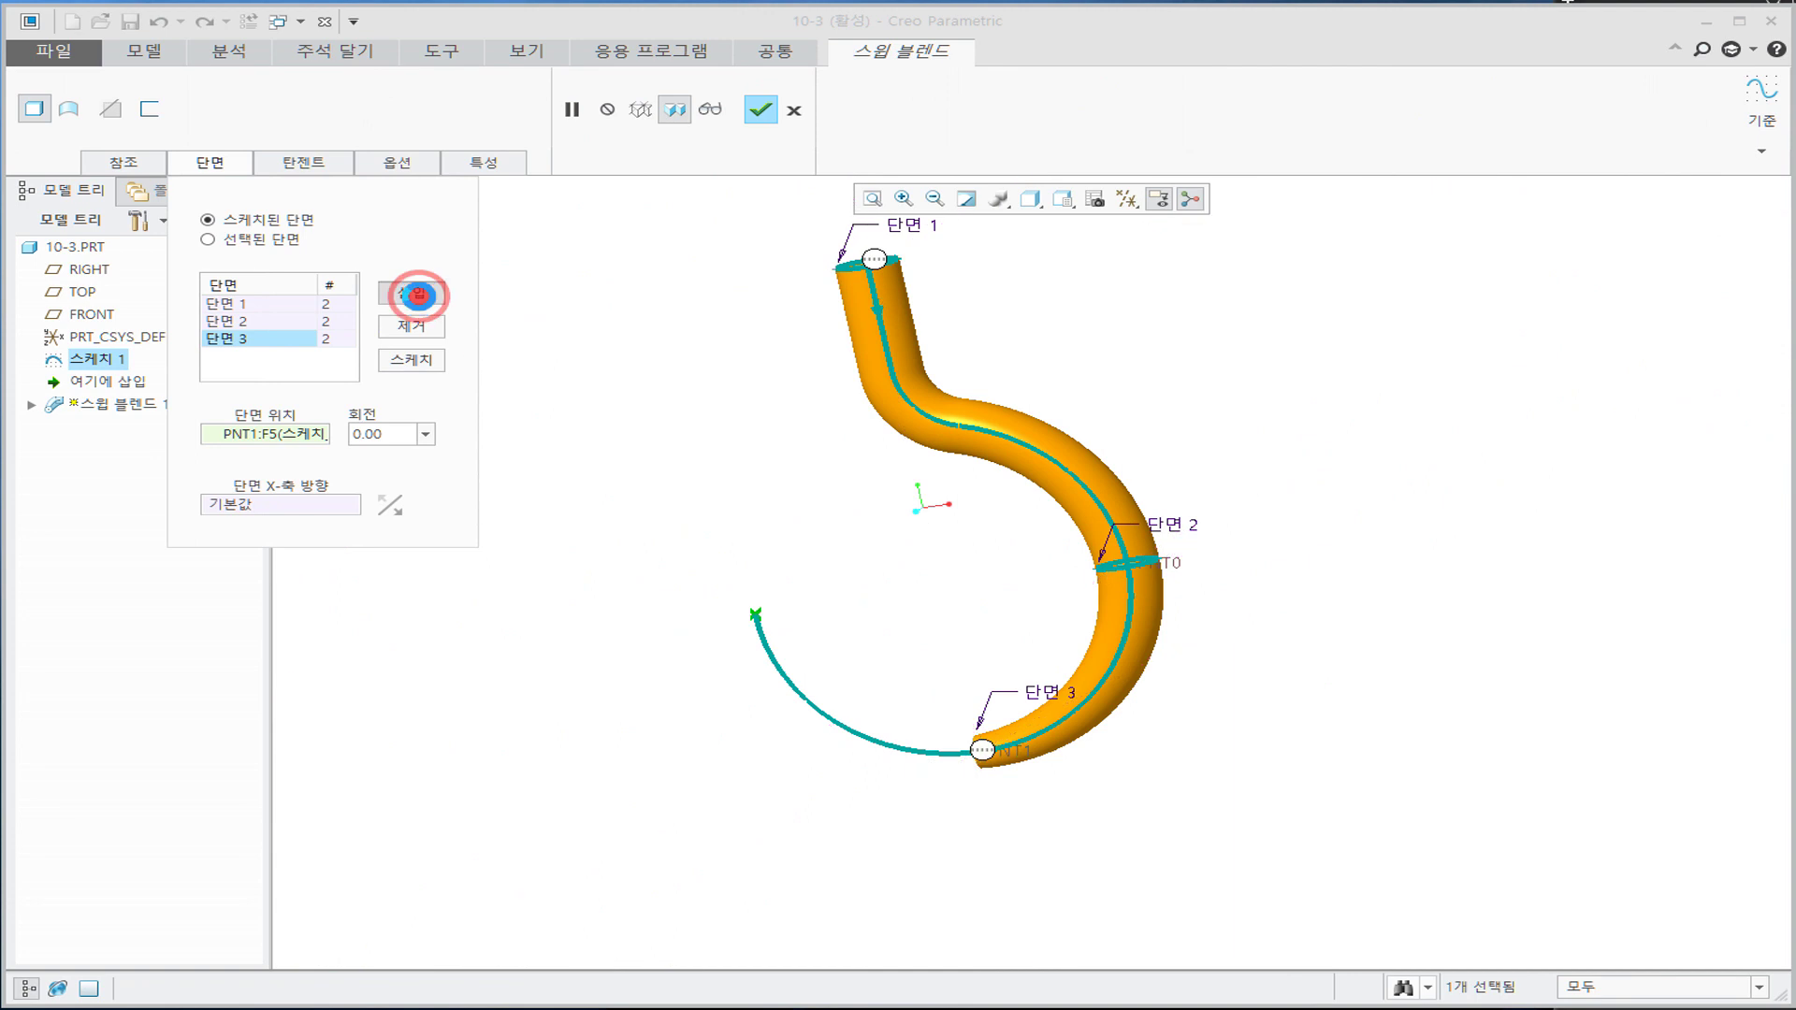
pyautogui.click(344, 358)
pyautogui.click(752, 614)
pyautogui.click(412, 359)
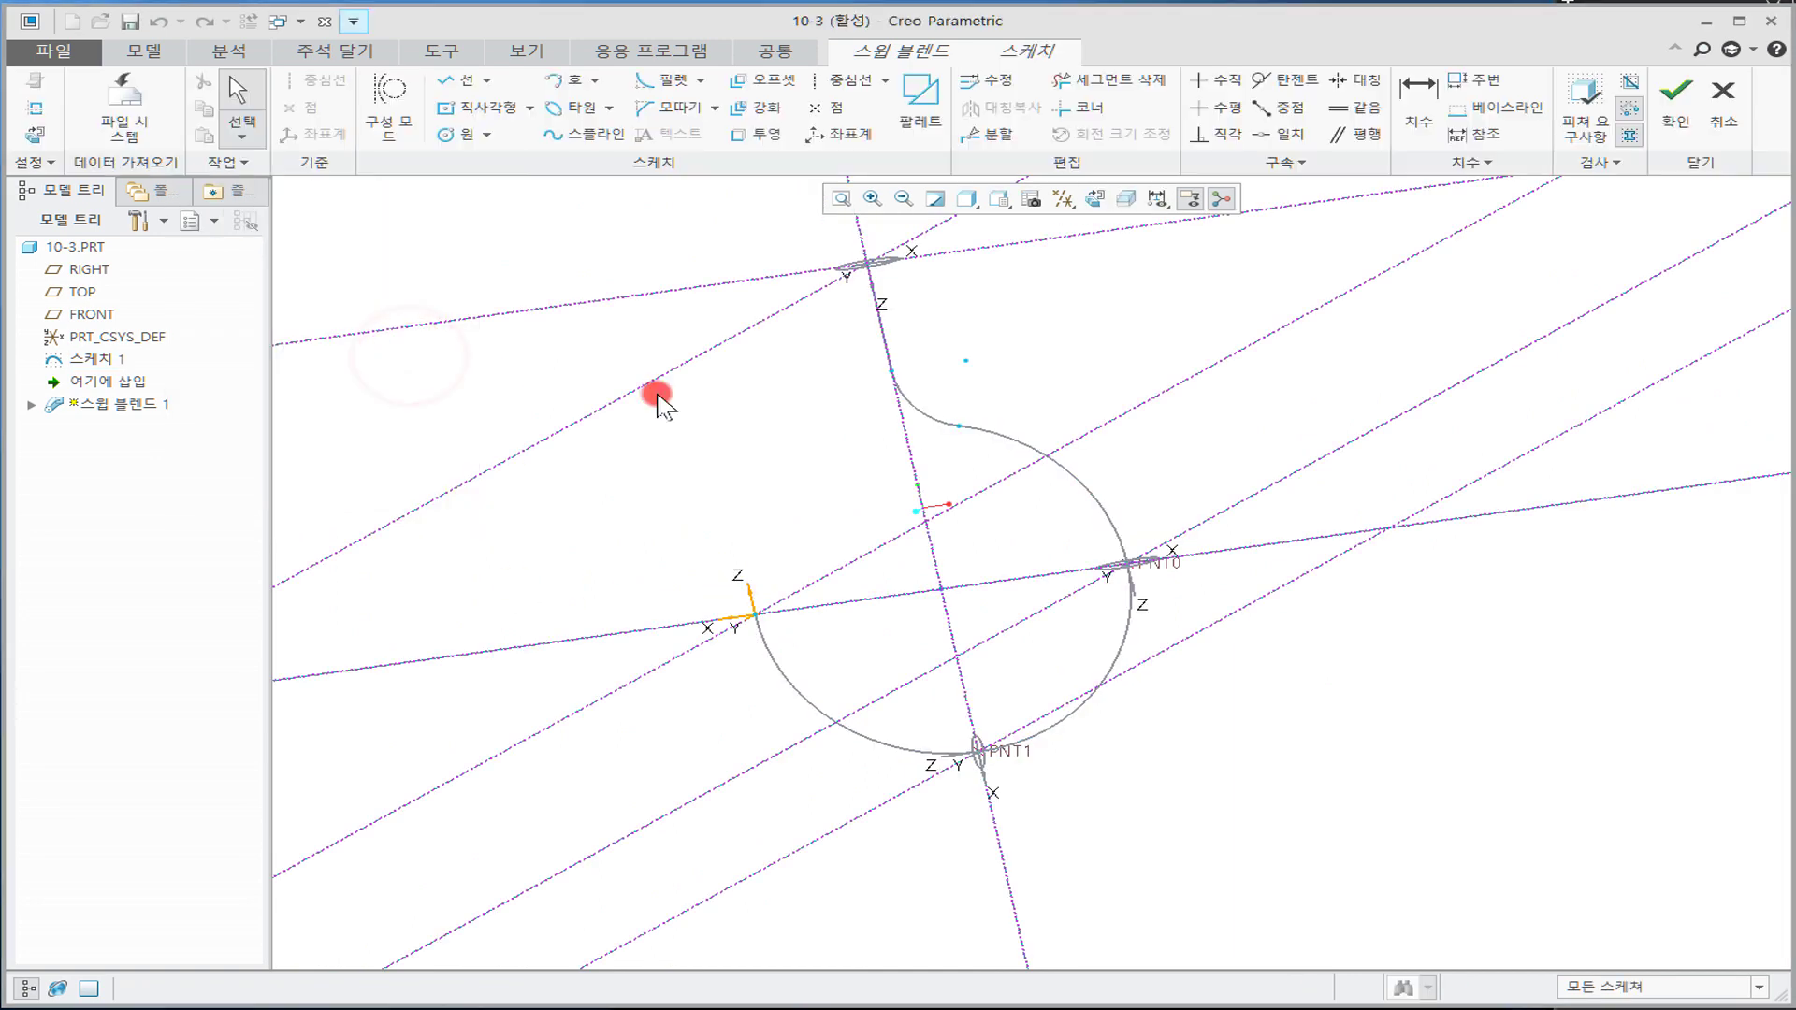
# Step: Draw a circle centred on the hook tip's end point and set its diameter to 6
pyautogui.click(465, 135)
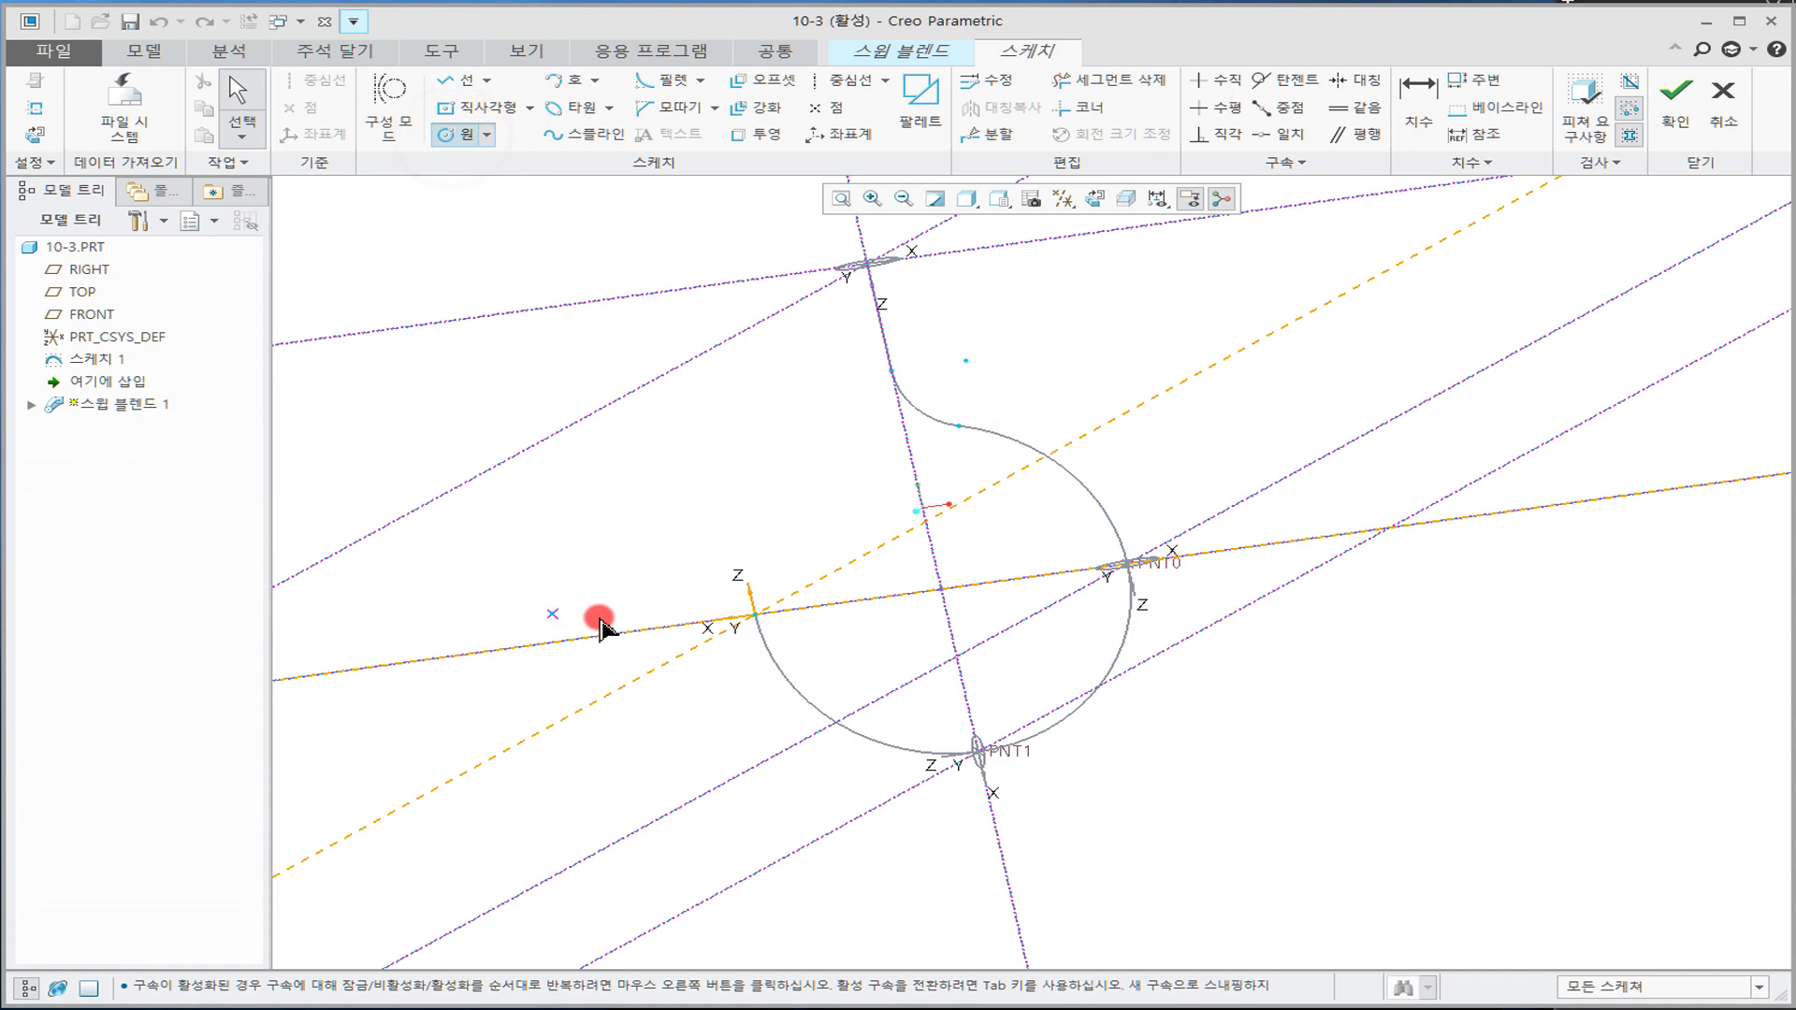
pyautogui.click(754, 615)
pyautogui.click(775, 626)
pyautogui.middleClick(825, 641)
pyautogui.moveTo(850, 646); pyautogui.dragTo(872, 666, button='middle')
pyautogui.doubleClick(916, 646)
pyautogui.write('6')
pyautogui.press('Return')
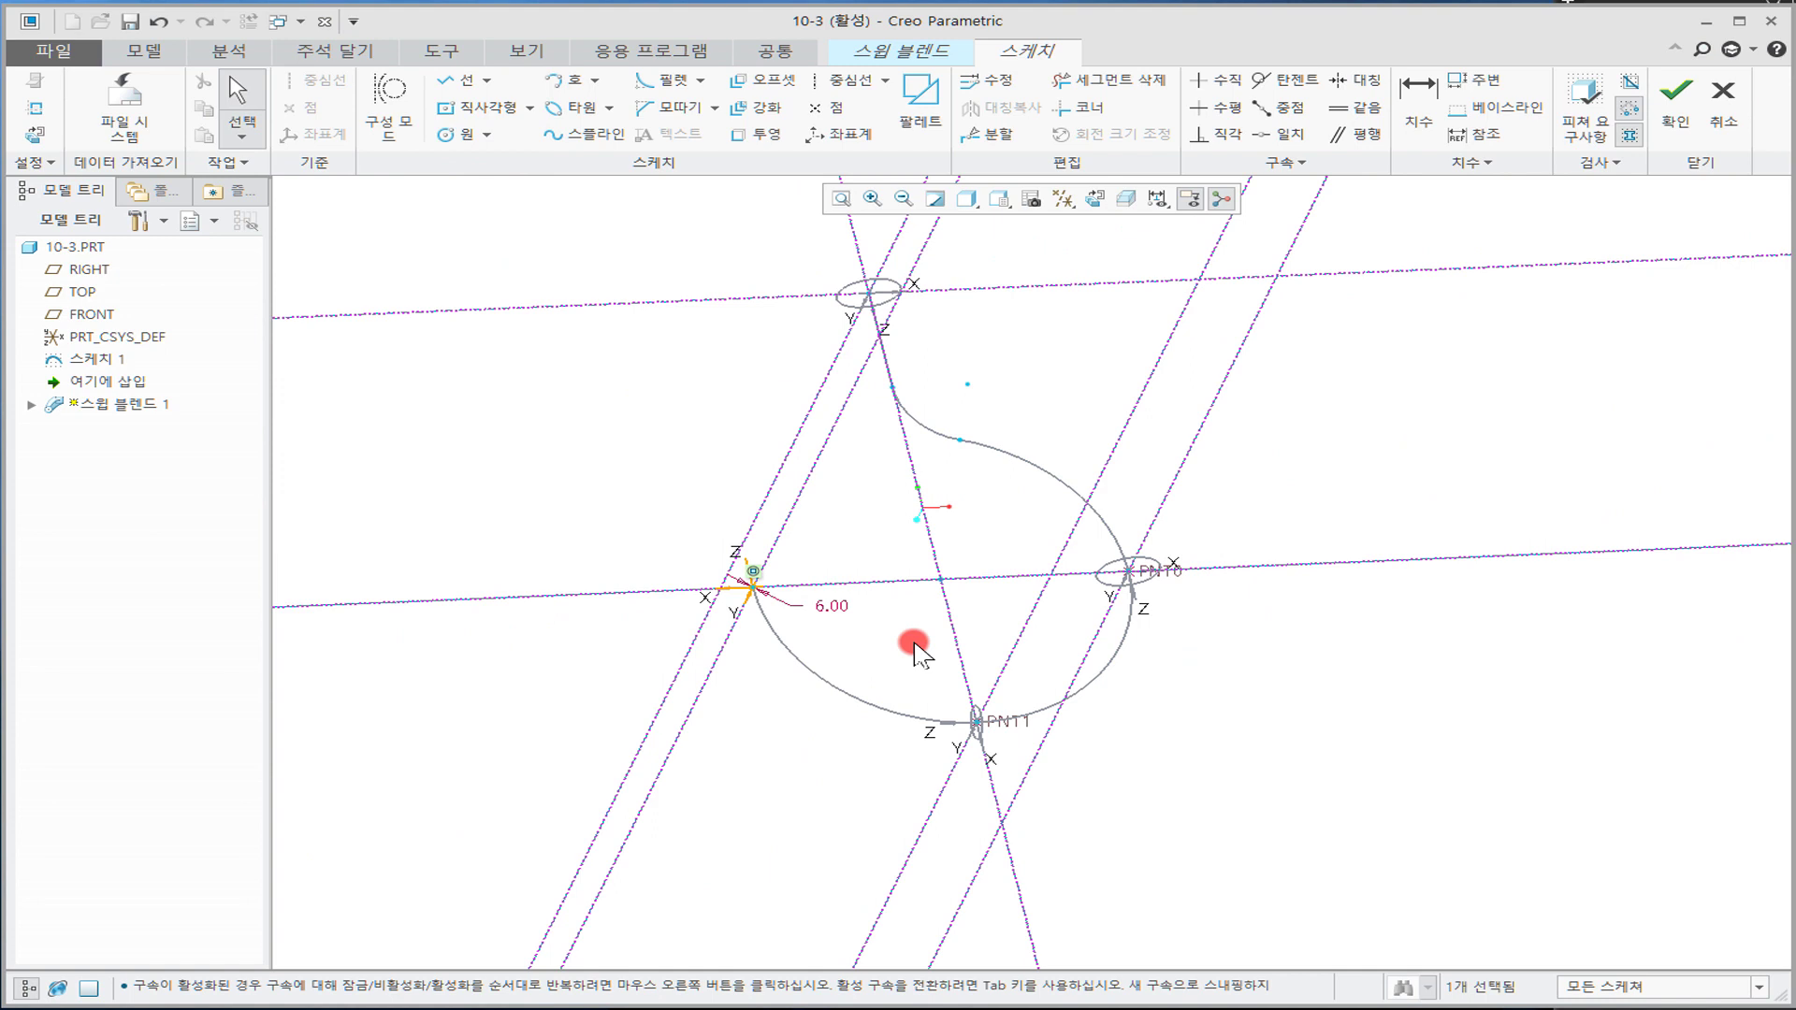
# Step: Finish the section 4 sketch and complete the swept blend of the hook
pyautogui.scroll(5, 739, 584)
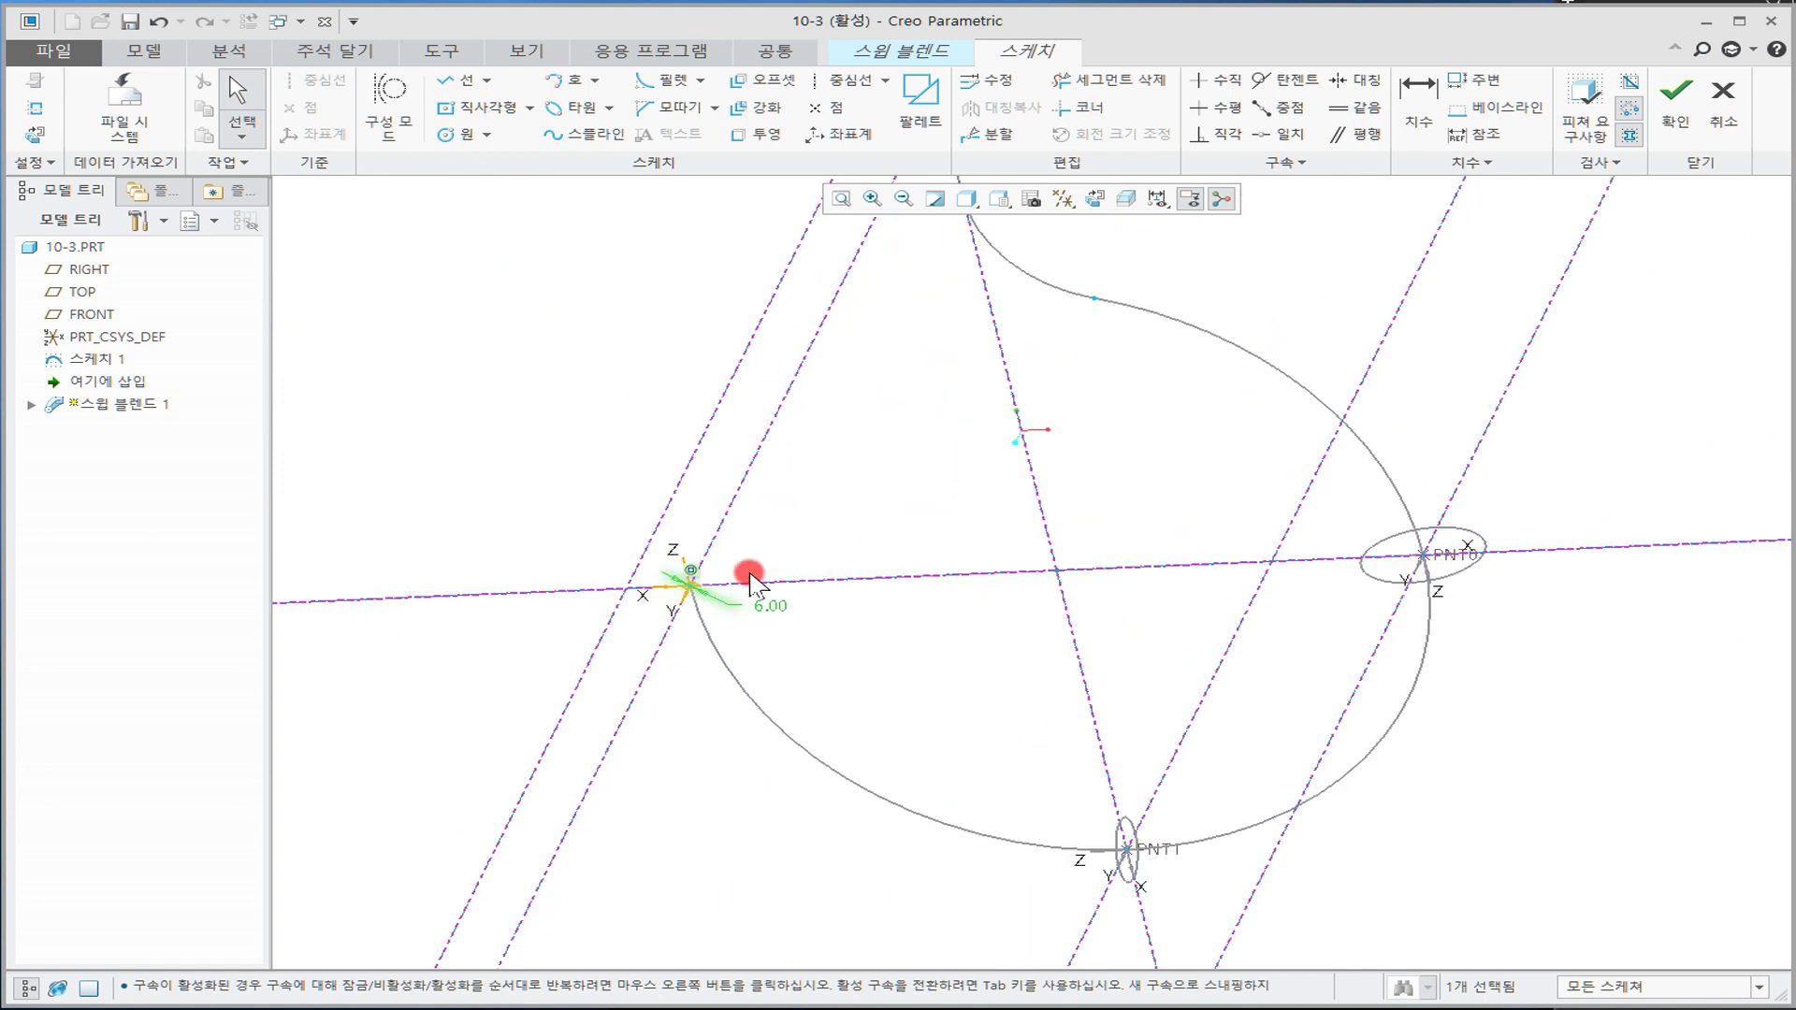
pyautogui.scroll(-5, 969, 601)
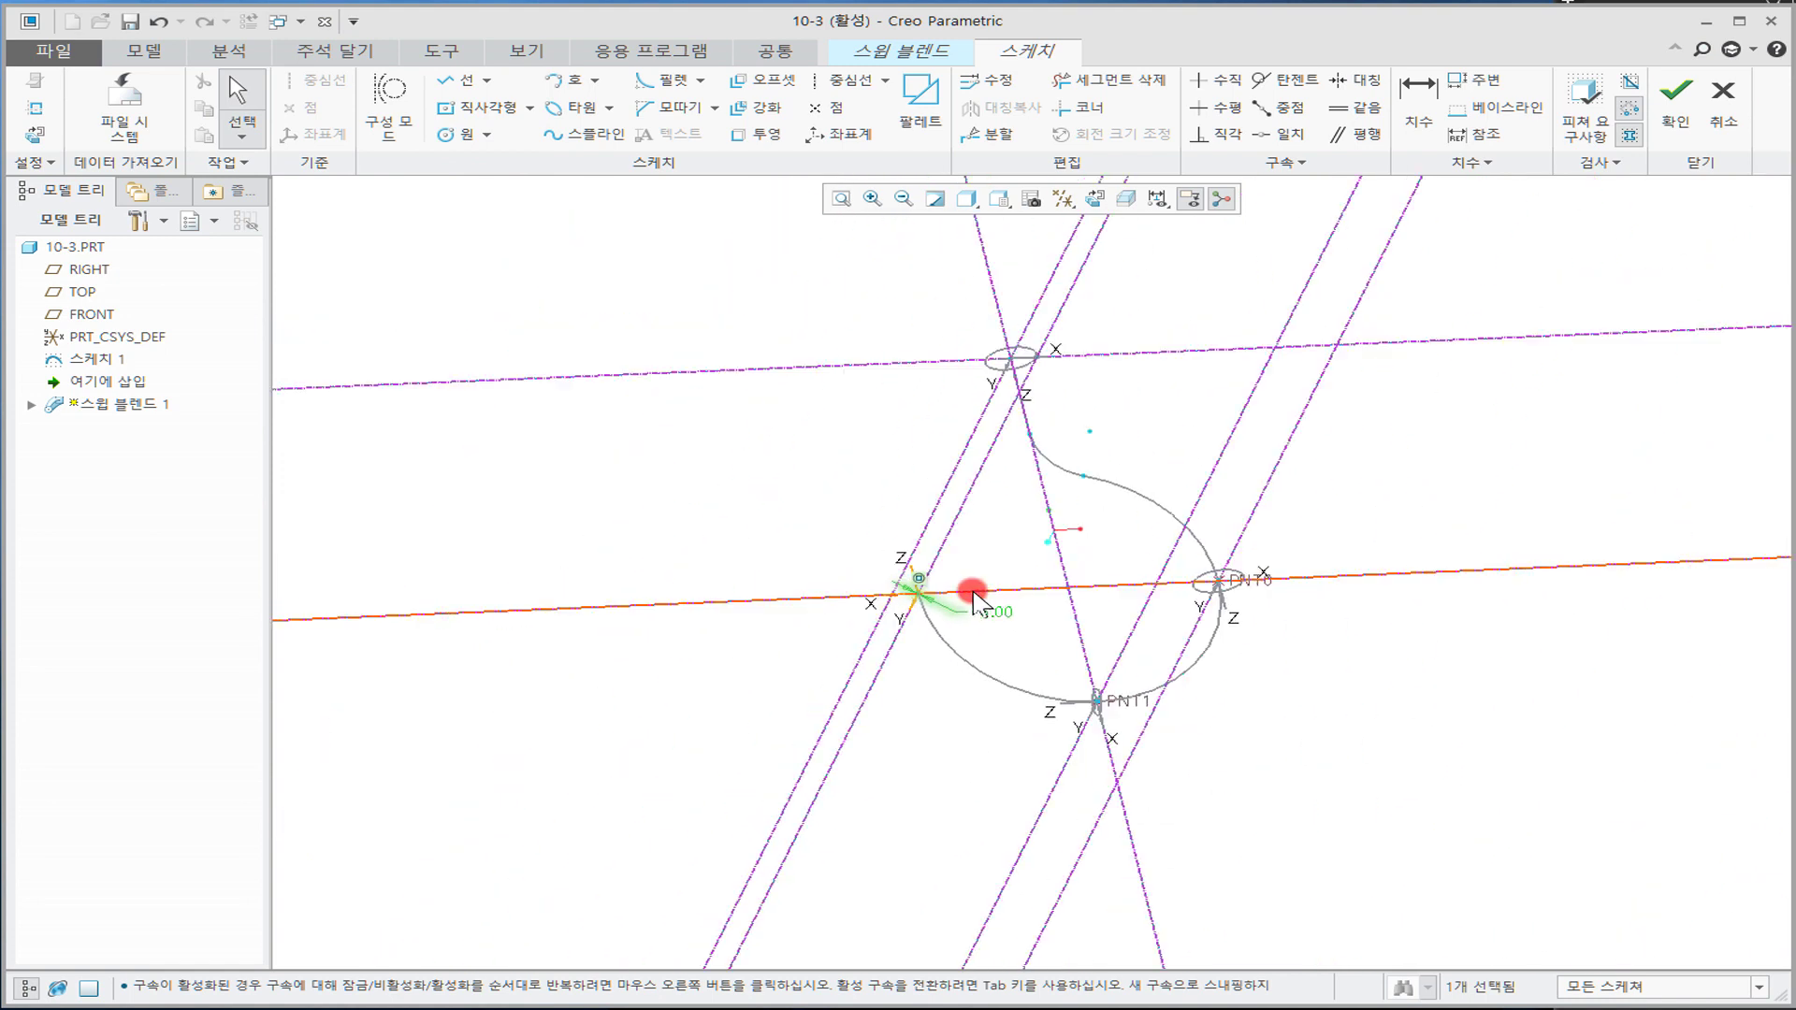
pyautogui.click(1675, 98)
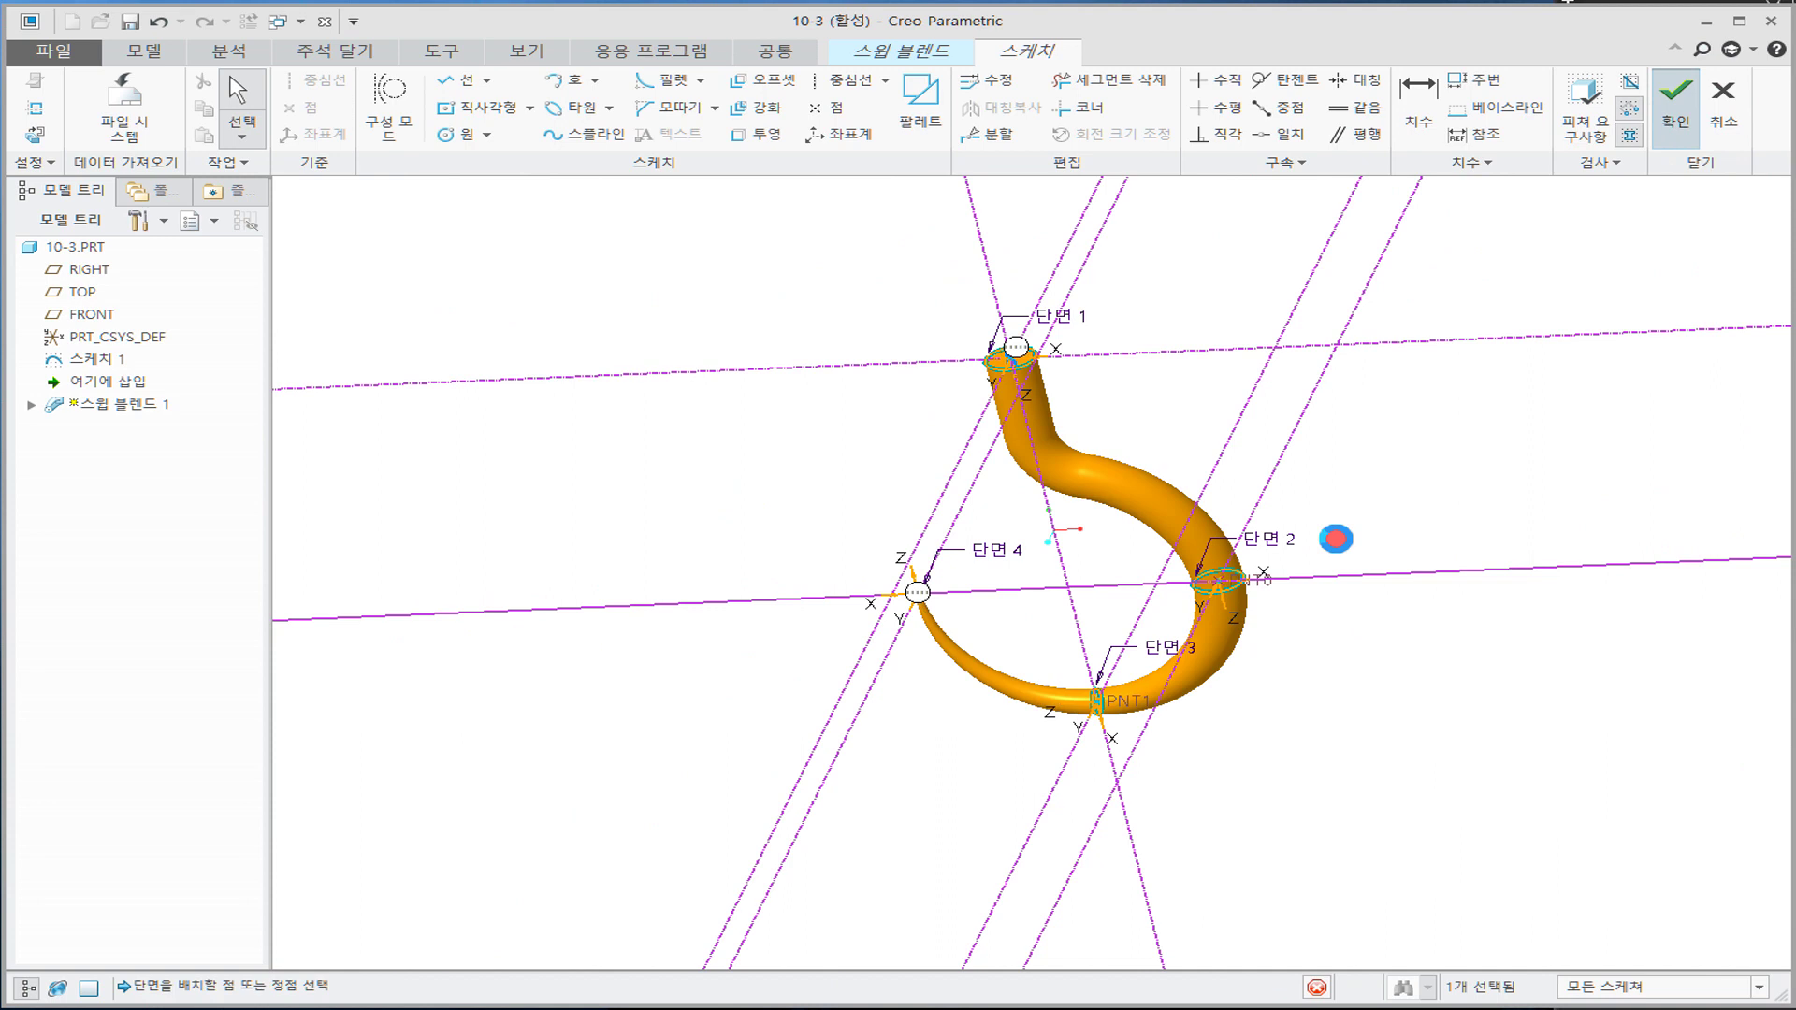
pyautogui.moveTo(1046, 620); pyautogui.dragTo(842, 344, button='middle')
pyautogui.click(758, 114)
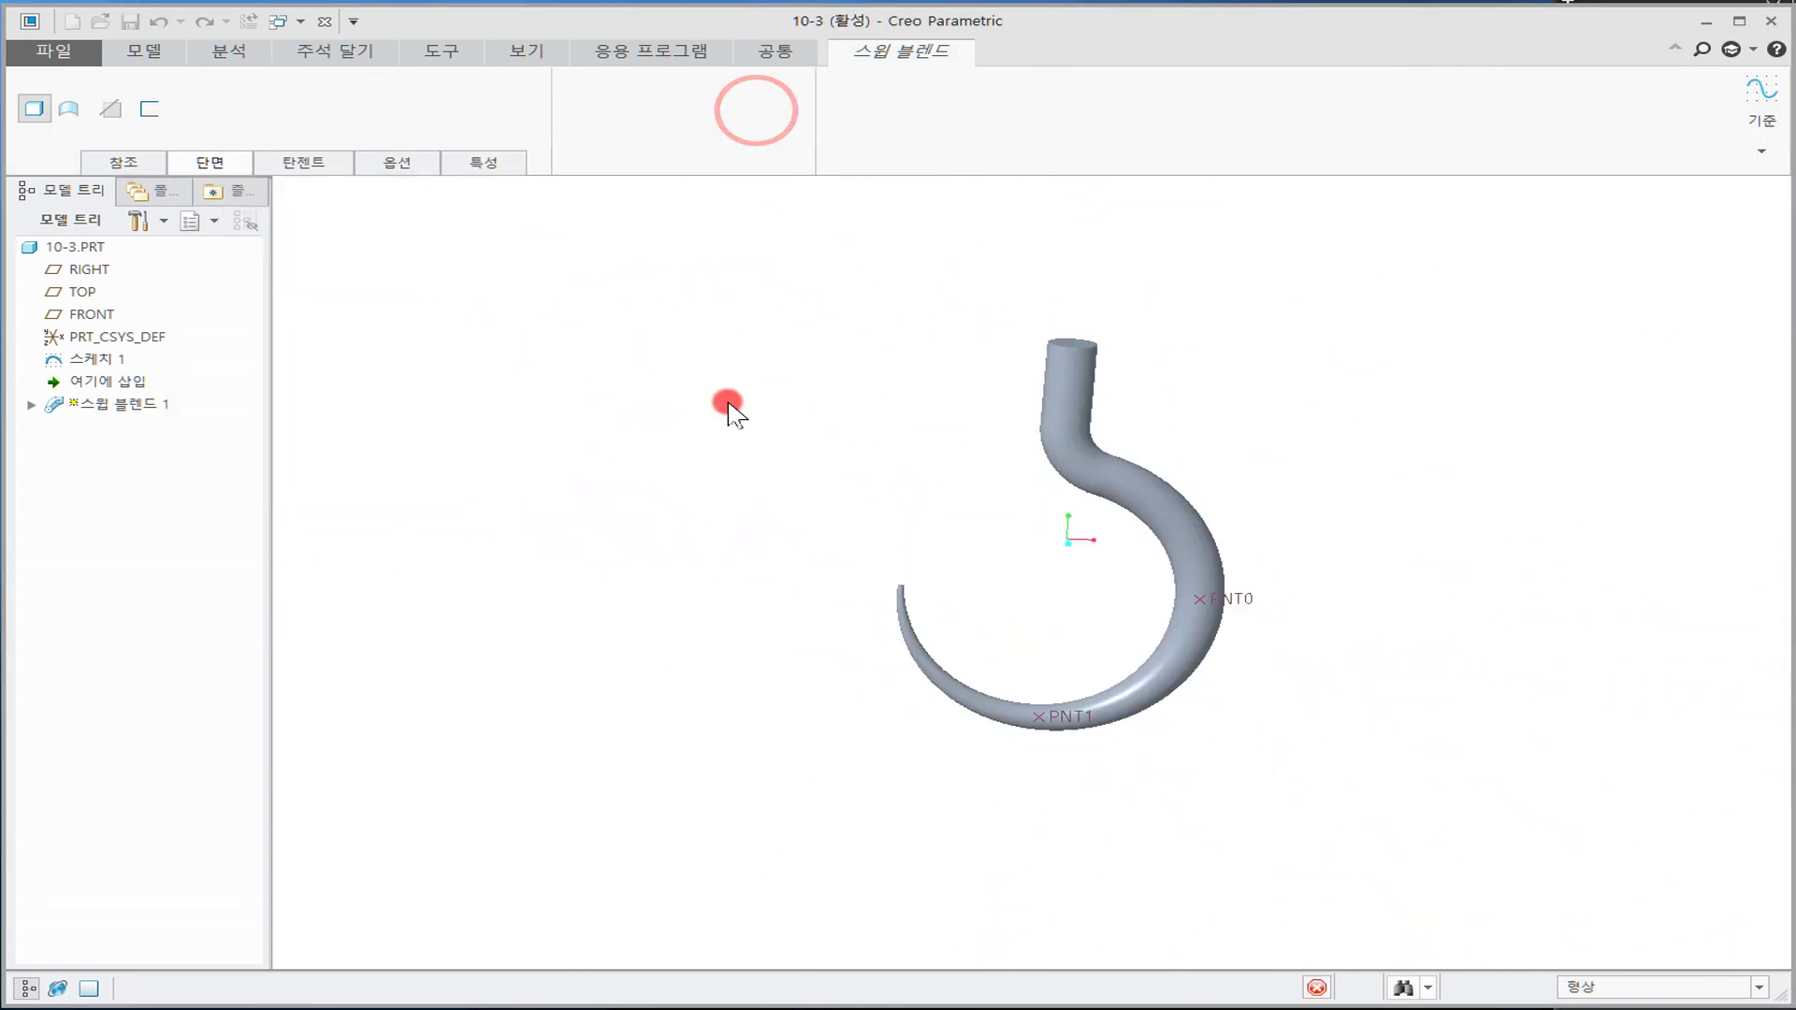
# Step: Round the end-face edge of the hook tip with a 3 mm radius
pyautogui.click(1326, 482)
pyautogui.hotkey('ctrl', 'd')
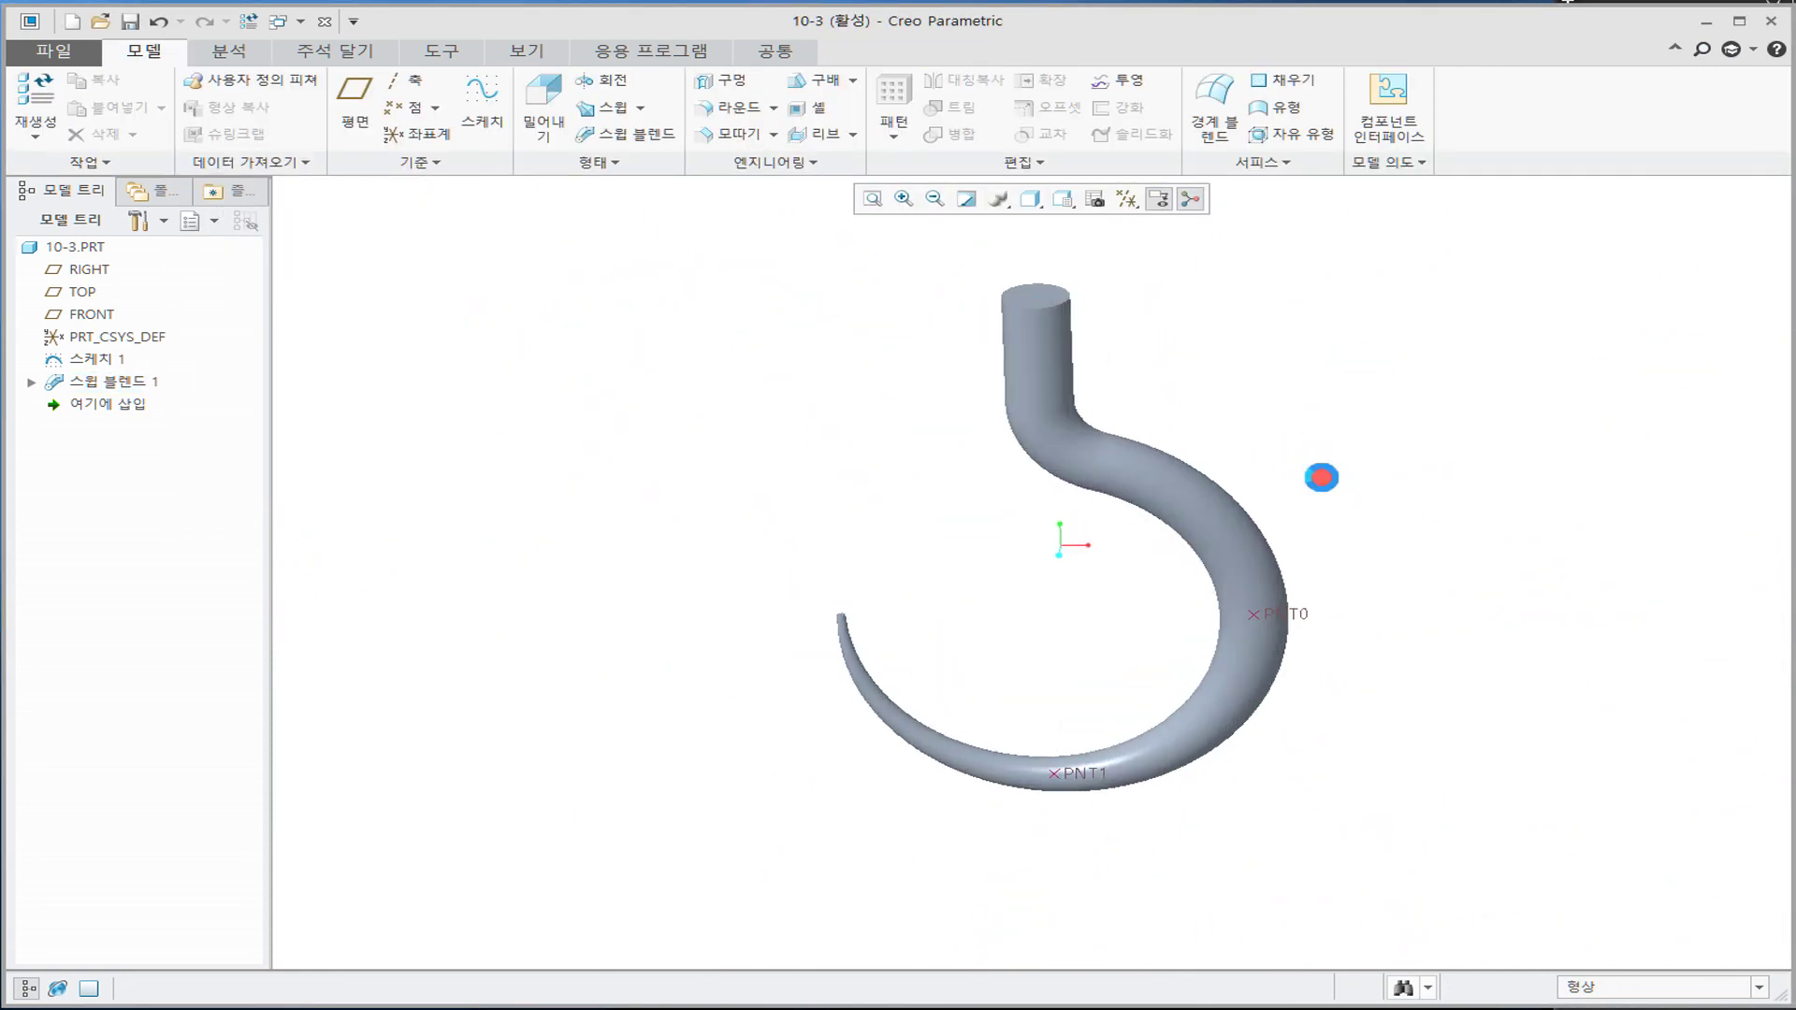
pyautogui.moveTo(1043, 625)
pyautogui.mouseDown(button='middle')
pyautogui.moveTo(1058, 546)
pyautogui.moveTo(1061, 615)
pyautogui.mouseUp(button='middle')
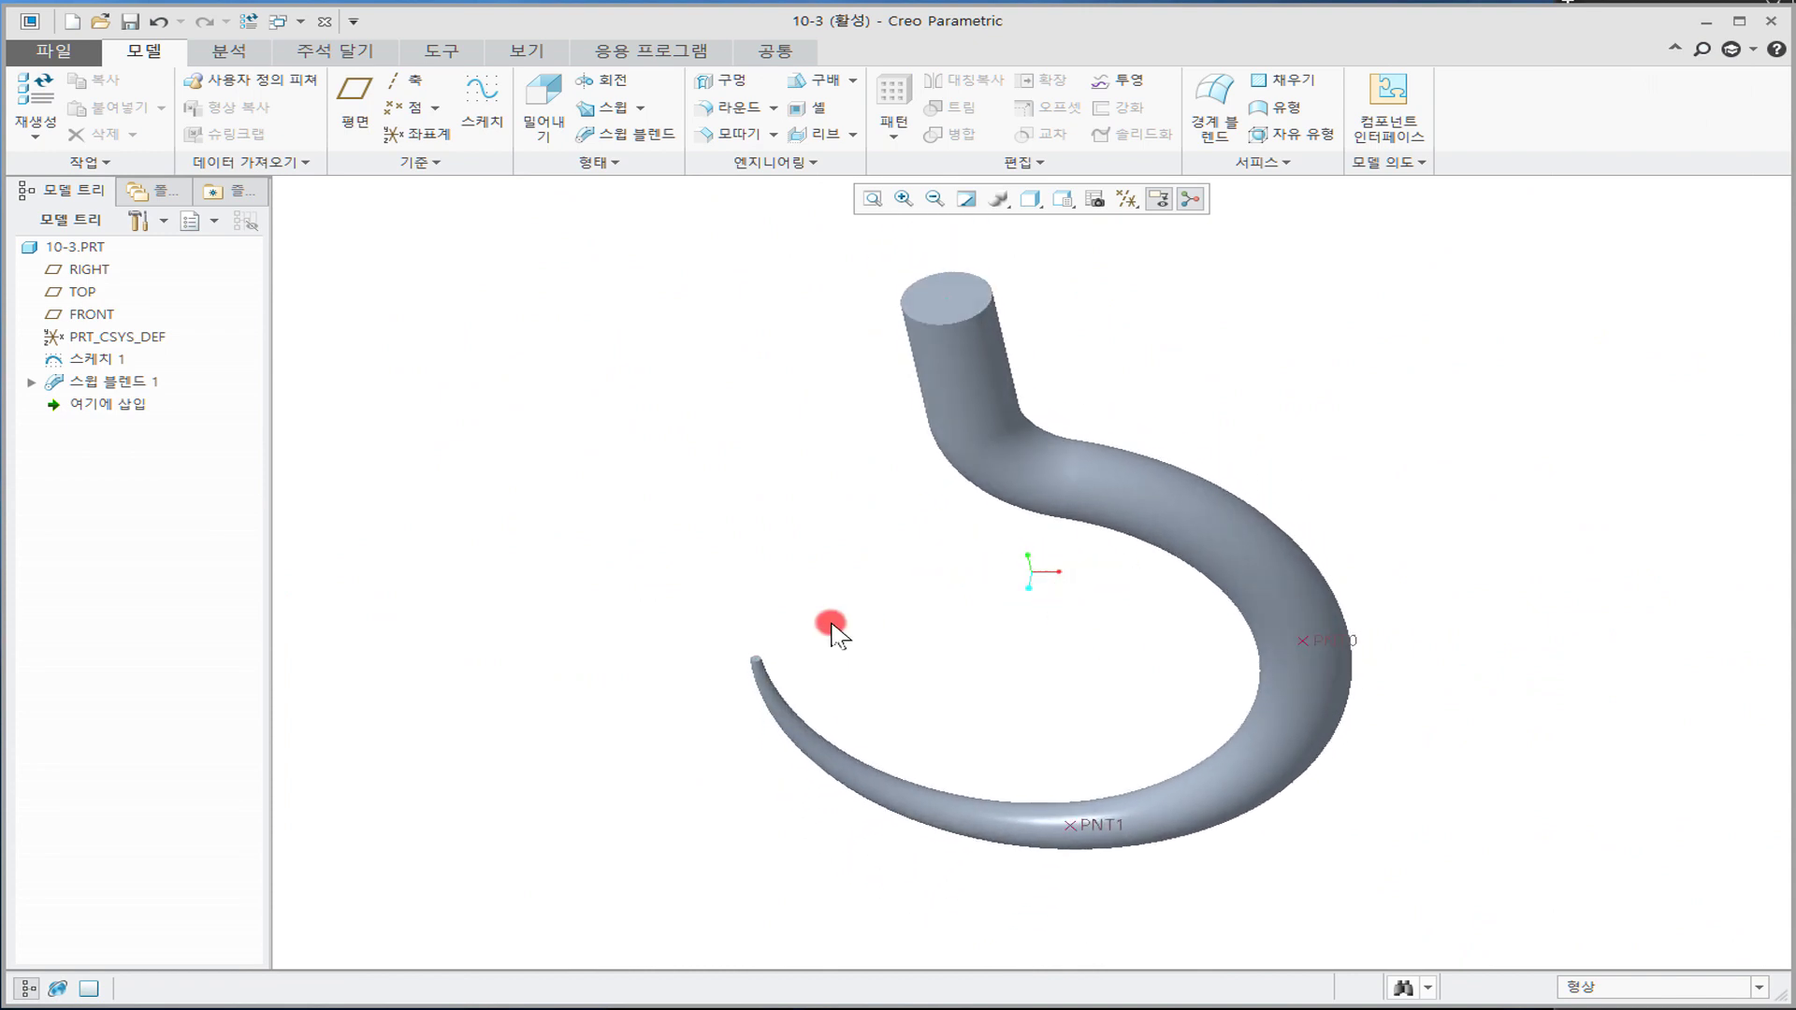
pyautogui.scroll(-2, 832, 626)
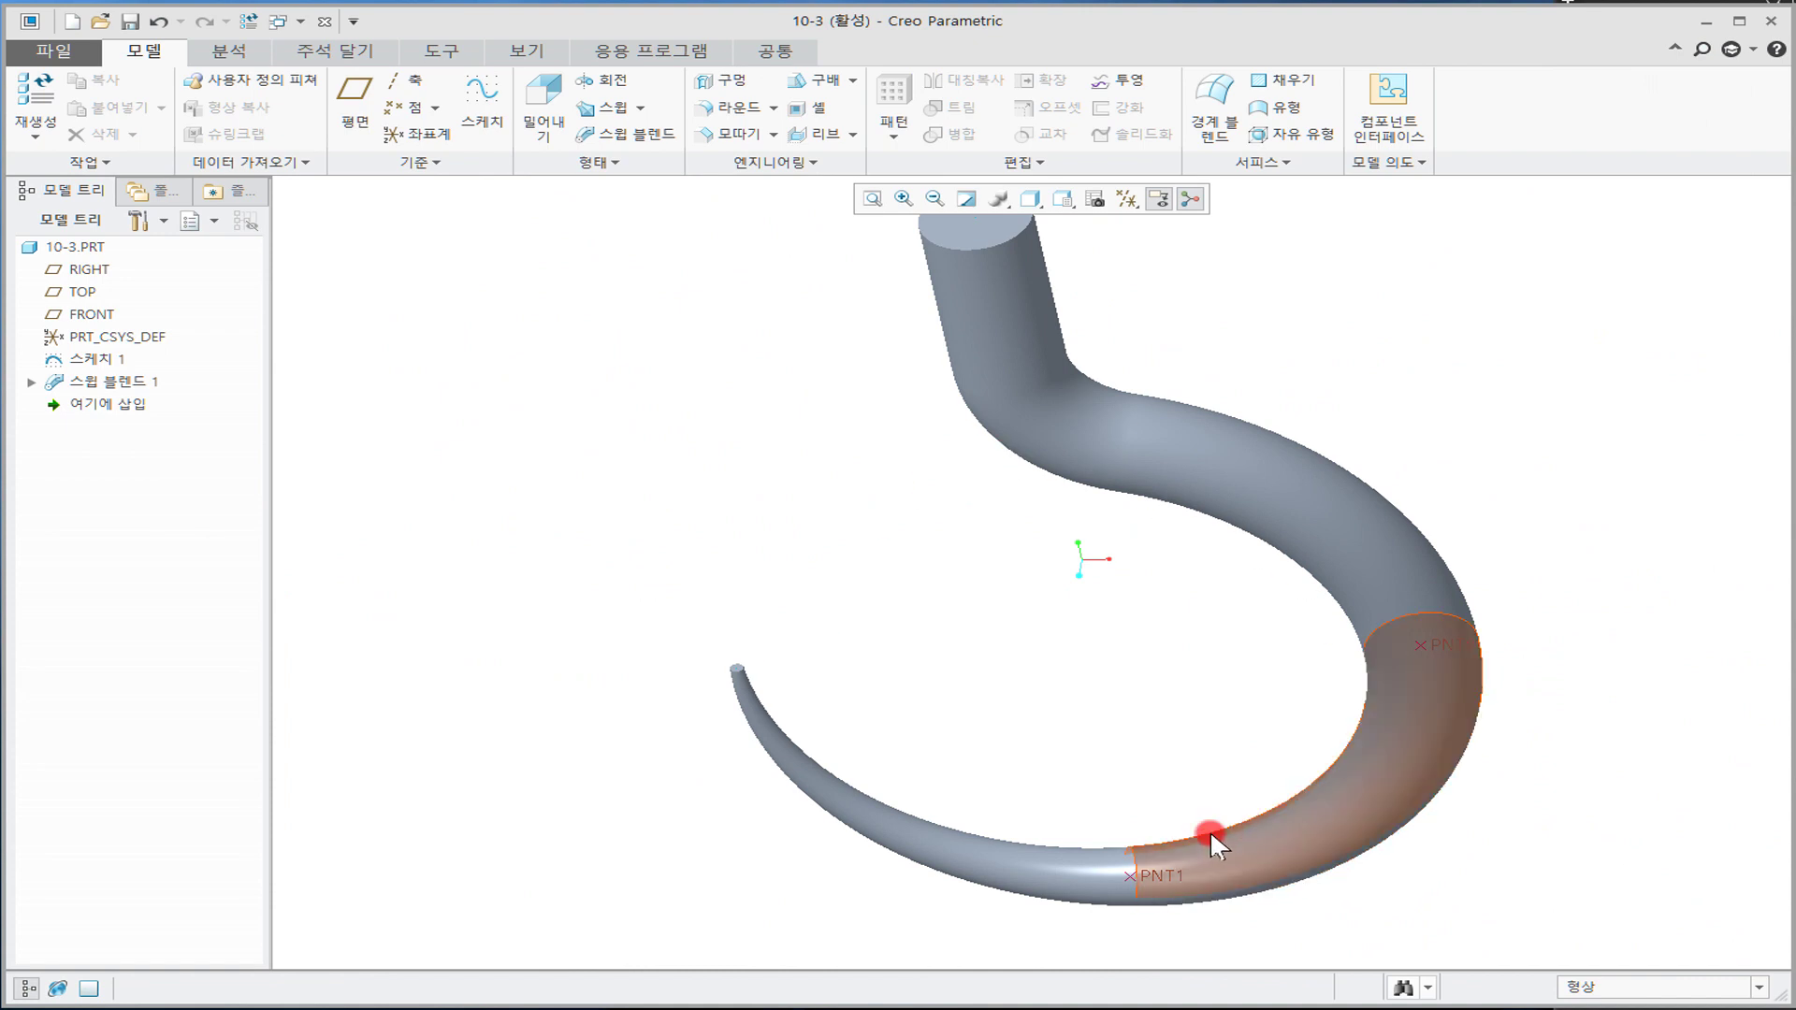
pyautogui.scroll(-4, 702, 654)
pyautogui.keyDown('shift'); pyautogui.moveTo(701, 695); pyautogui.dragTo(613, 293, button='middle'); pyautogui.keyUp('shift')
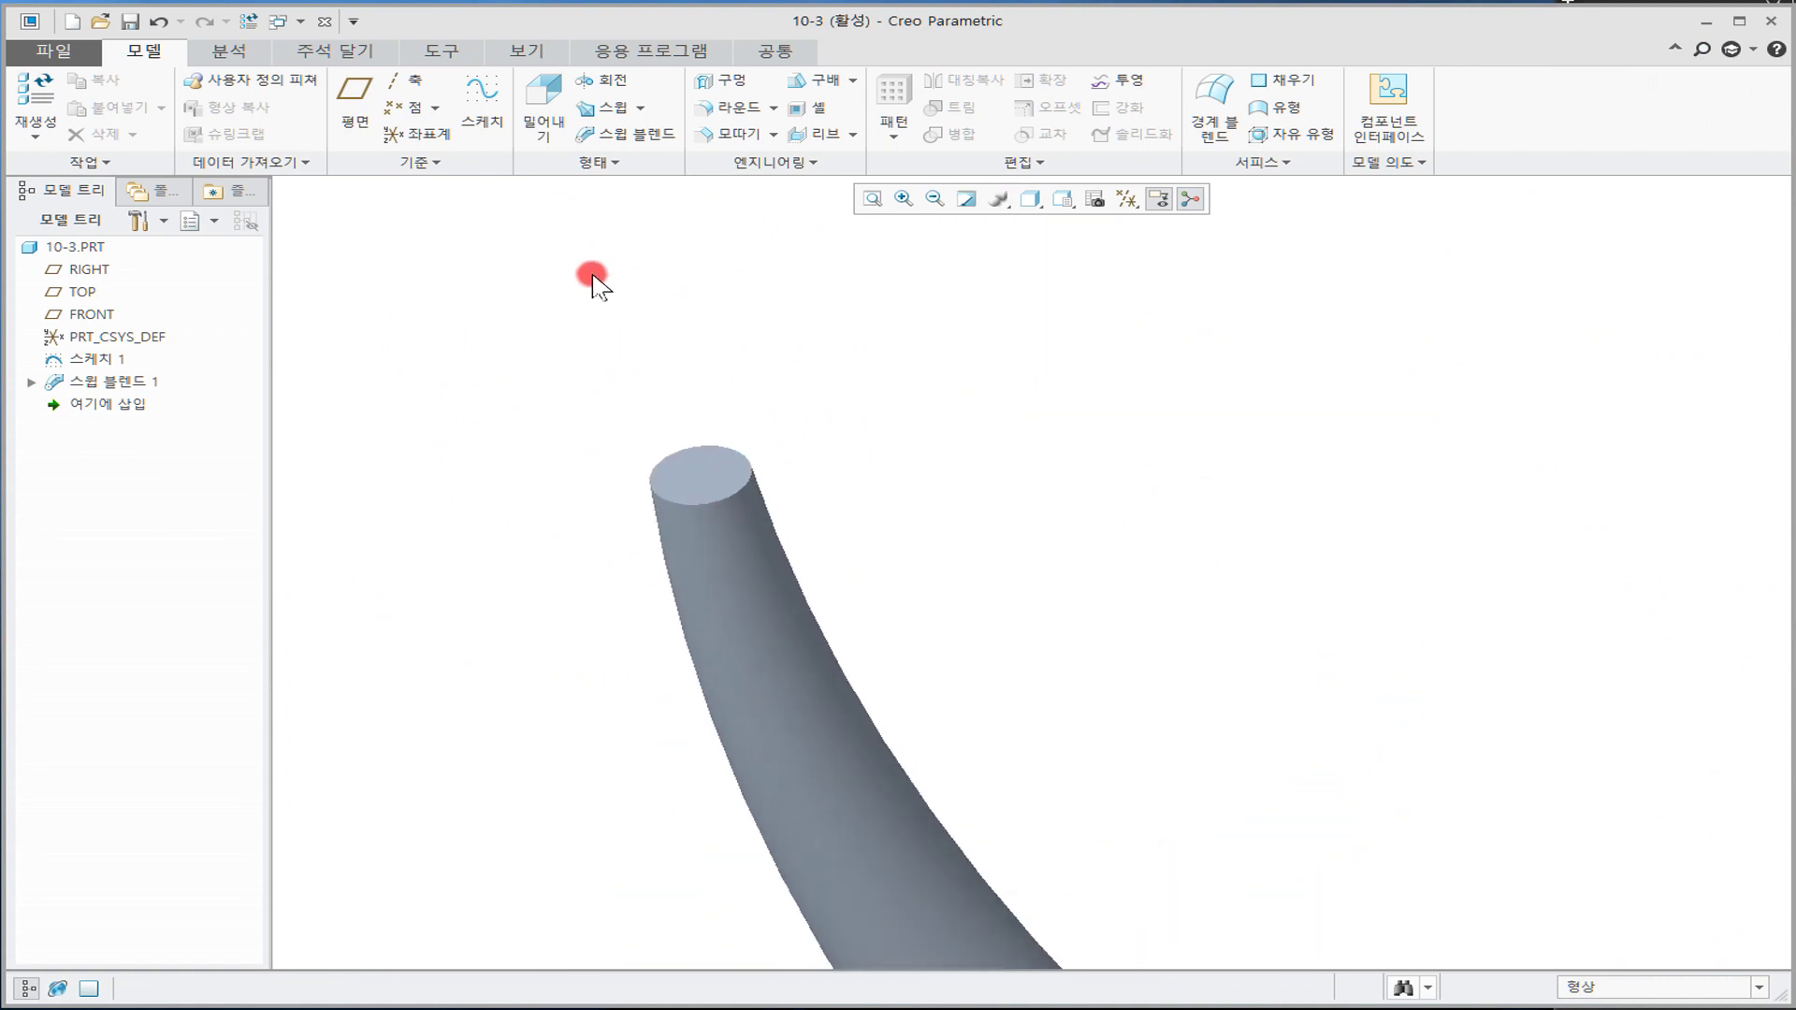
pyautogui.click(730, 107)
pyautogui.doubleClick(159, 106)
pyautogui.write('3')
pyautogui.click(1014, 487)
pyautogui.click(754, 479)
pyautogui.middleClick(1080, 487)
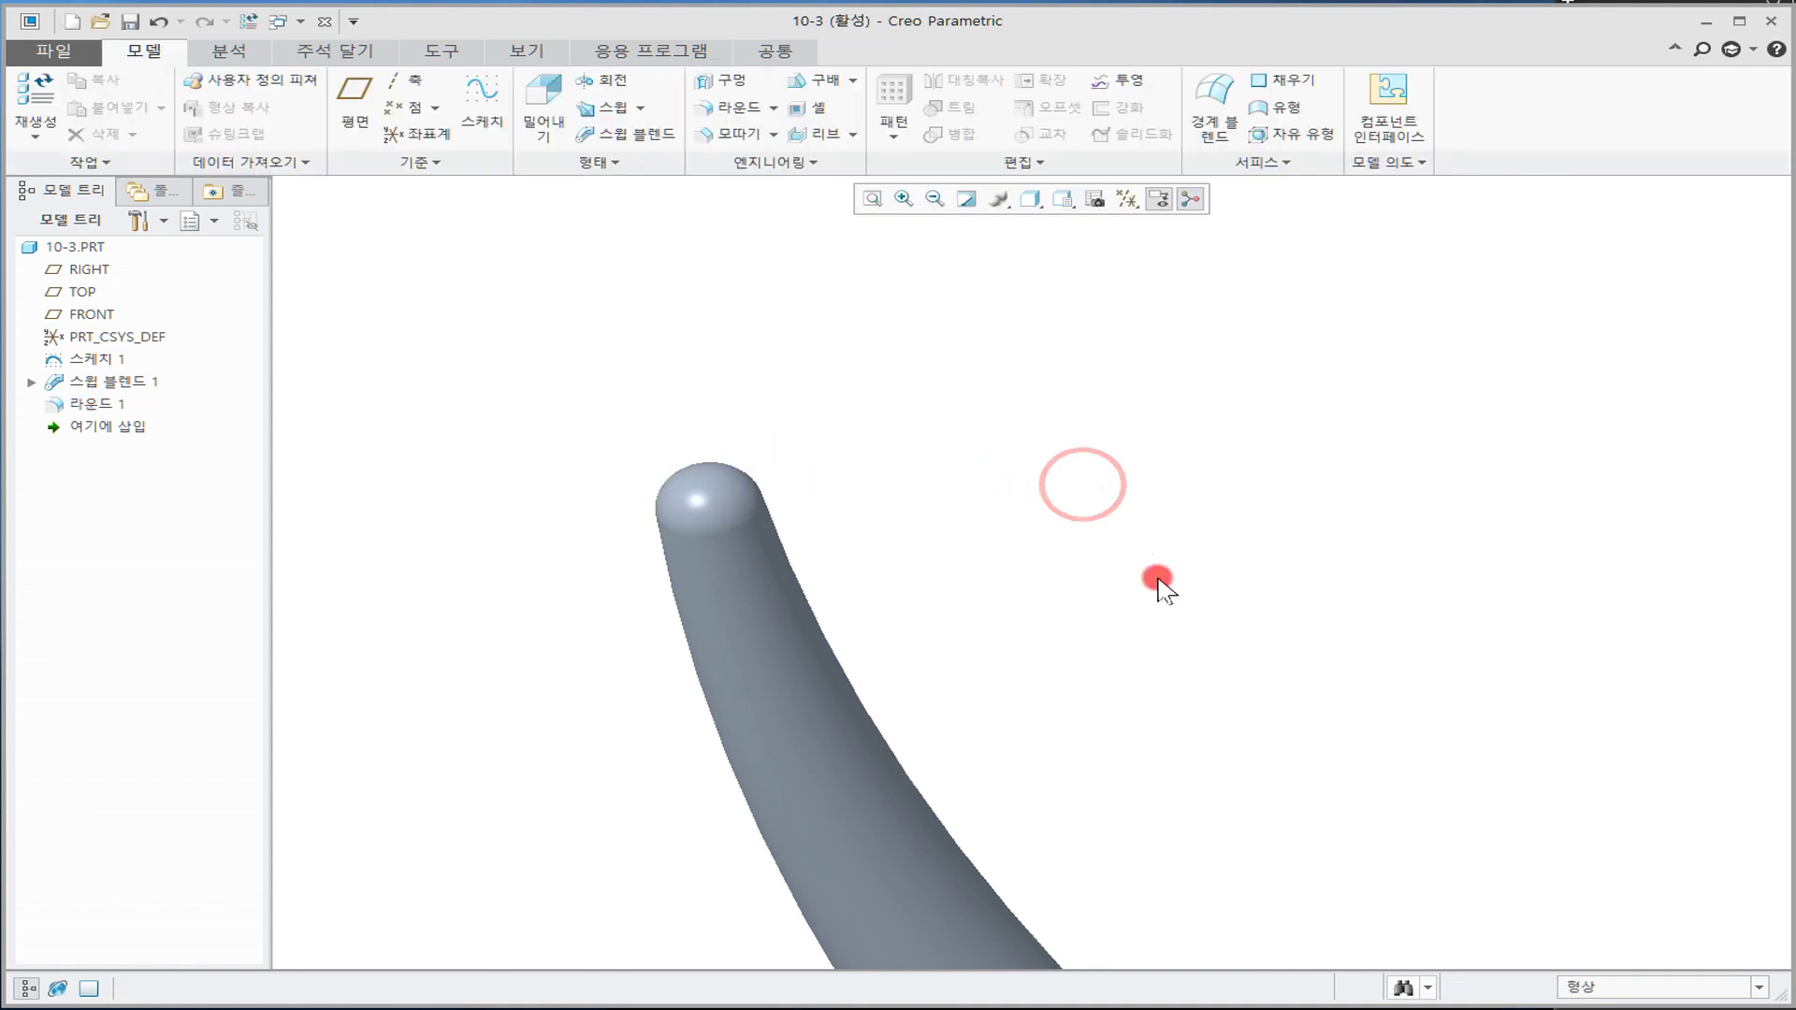
pyautogui.scroll(-8, 1160, 585)
pyautogui.moveTo(1153, 582); pyautogui.dragTo(1064, 542, button='middle')
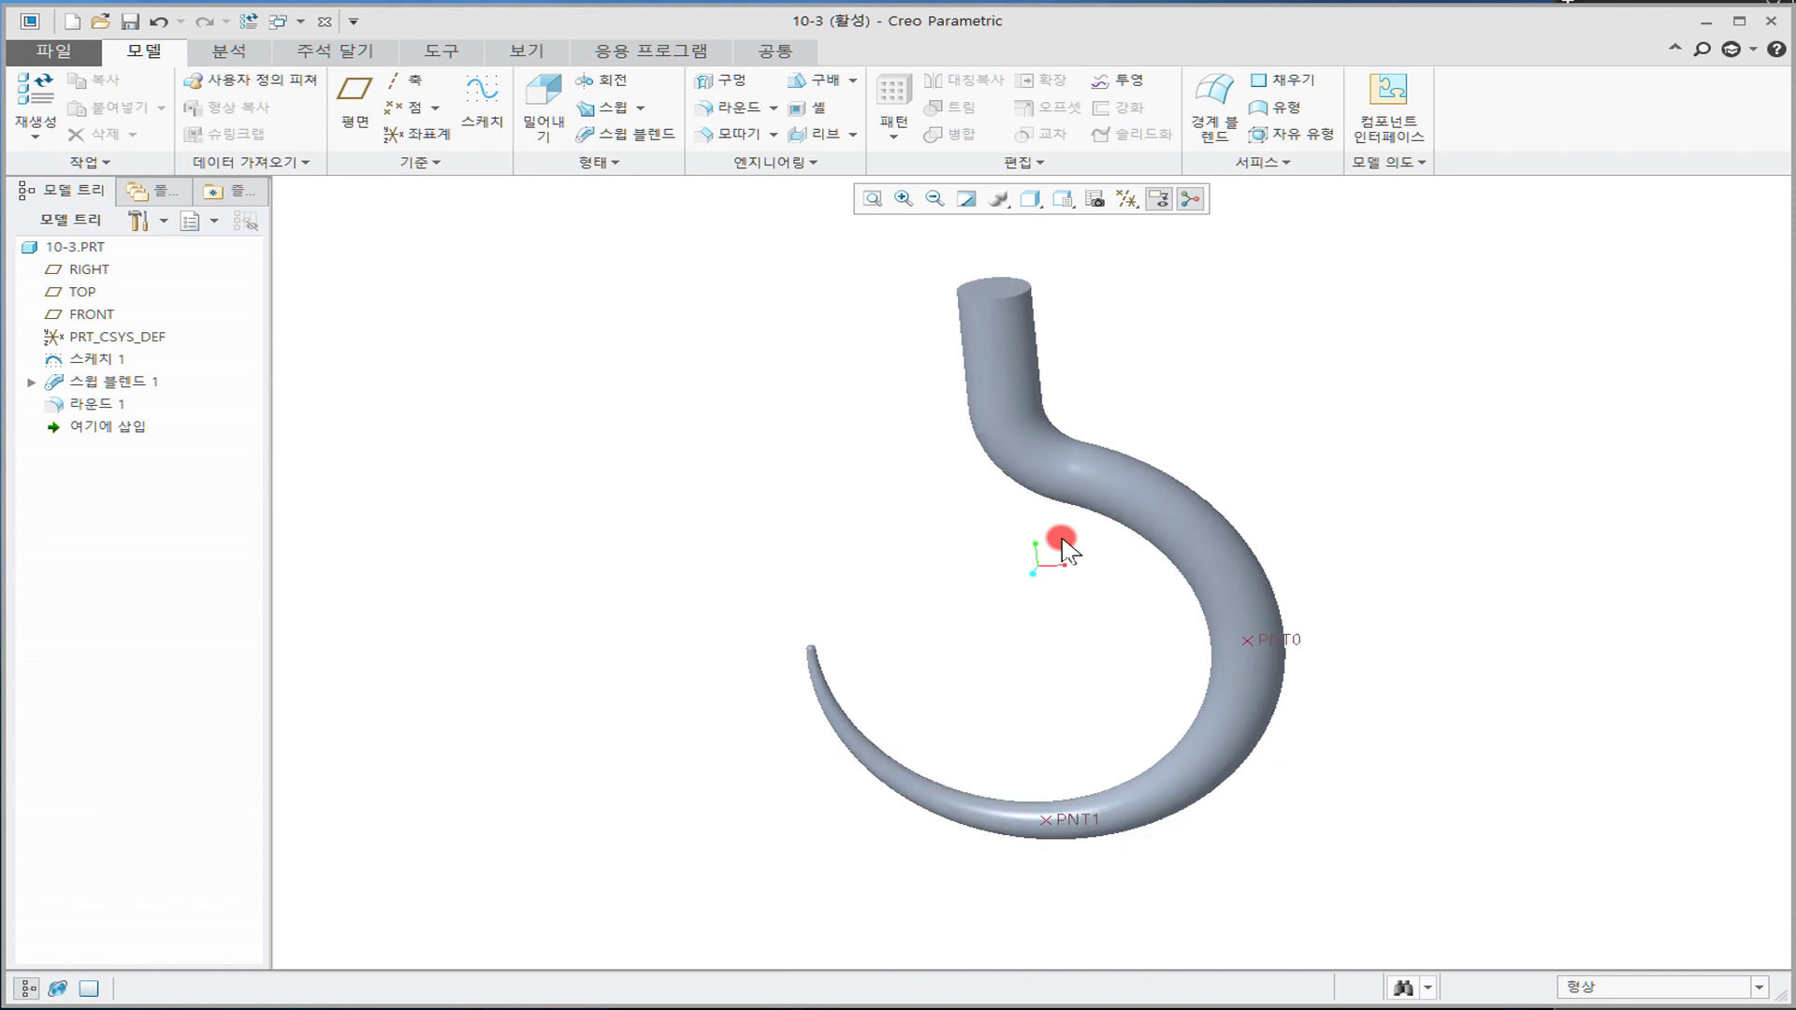
pyautogui.keyDown('shift'); pyautogui.moveTo(1204, 534); pyautogui.dragTo(1162, 553, button='middle'); pyautogui.keyUp('shift')
pyautogui.moveTo(503, 505)
pyautogui.mouseDown(button='middle')
pyautogui.moveTo(484, 513)
pyautogui.moveTo(507, 503)
pyautogui.moveTo(505, 518)
pyautogui.mouseUp(button='middle')
# Step: Switch to the PDF in ezPDF Editor, look through pages 27 and 28, return to the 10-3 drawing on page 26, and switch back to Creo Parametric
pyautogui.moveTo(0, 103); pyautogui.dragTo(942, 82)
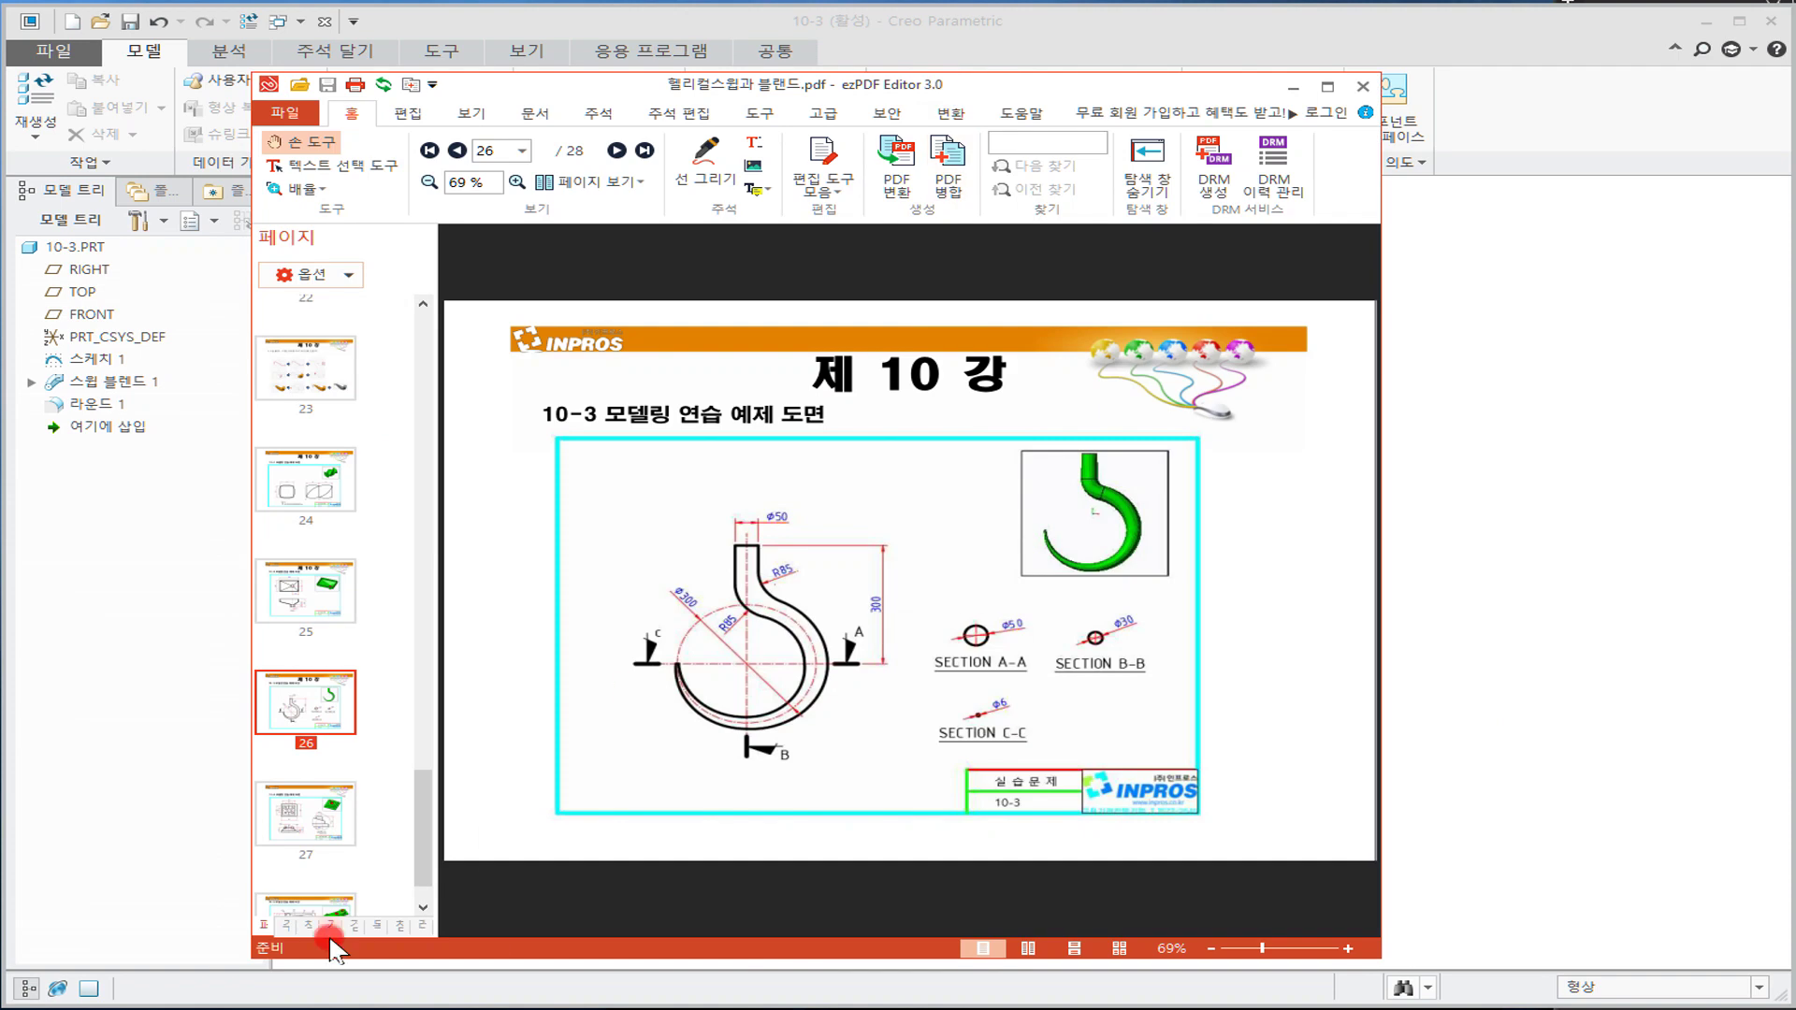
pyautogui.click(346, 819)
pyautogui.scroll(-1, 345, 829)
pyautogui.click(344, 846)
pyautogui.click(344, 760)
pyautogui.click(346, 666)
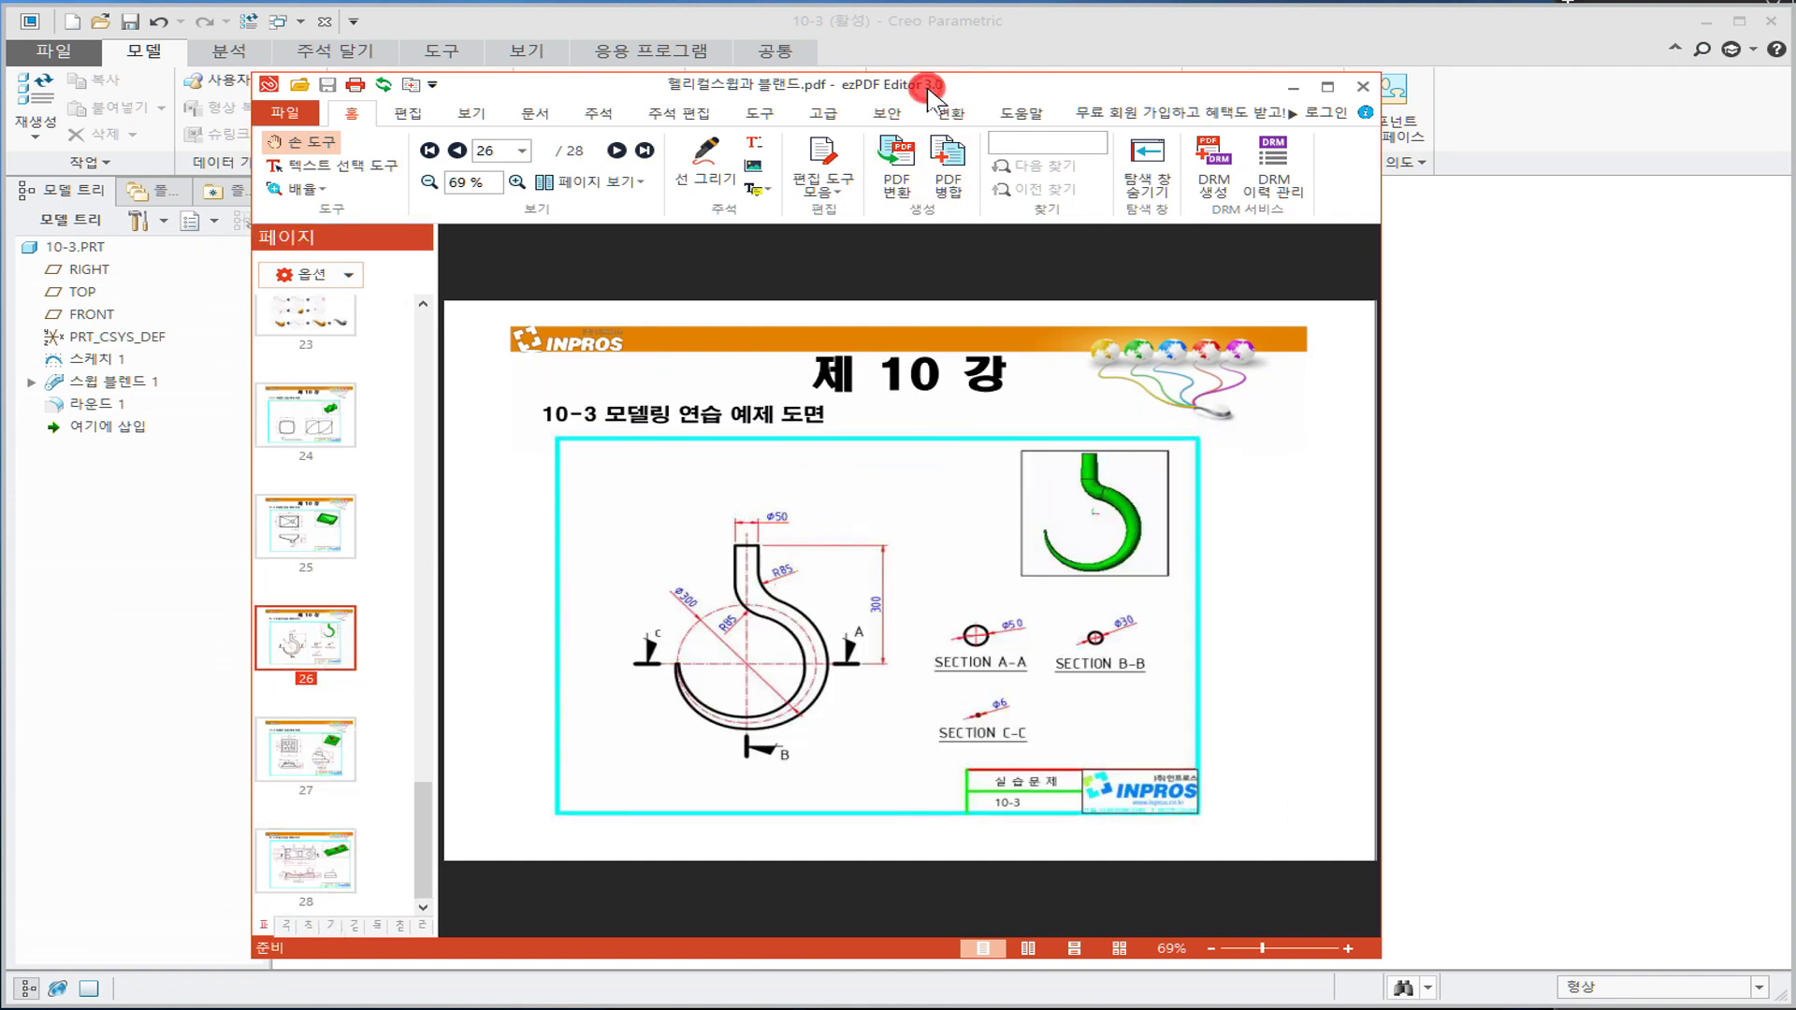
pyautogui.click(608, 260)
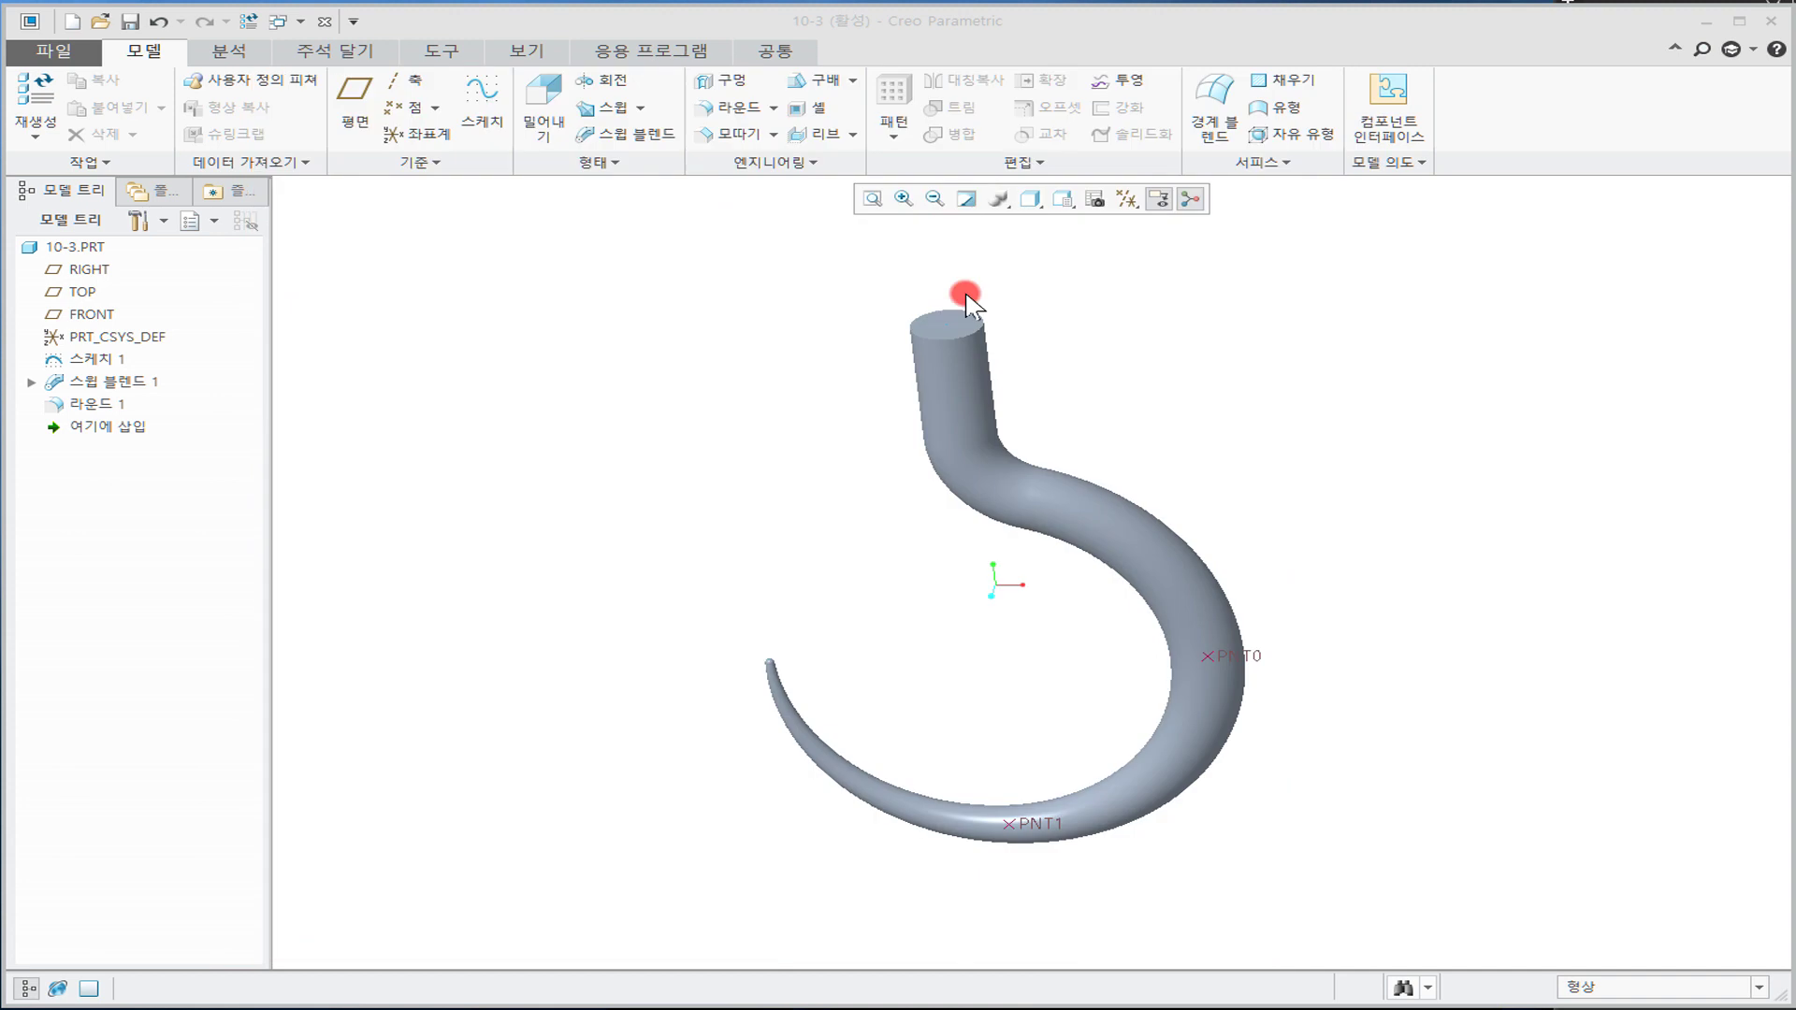
pyautogui.click(1283, 343)
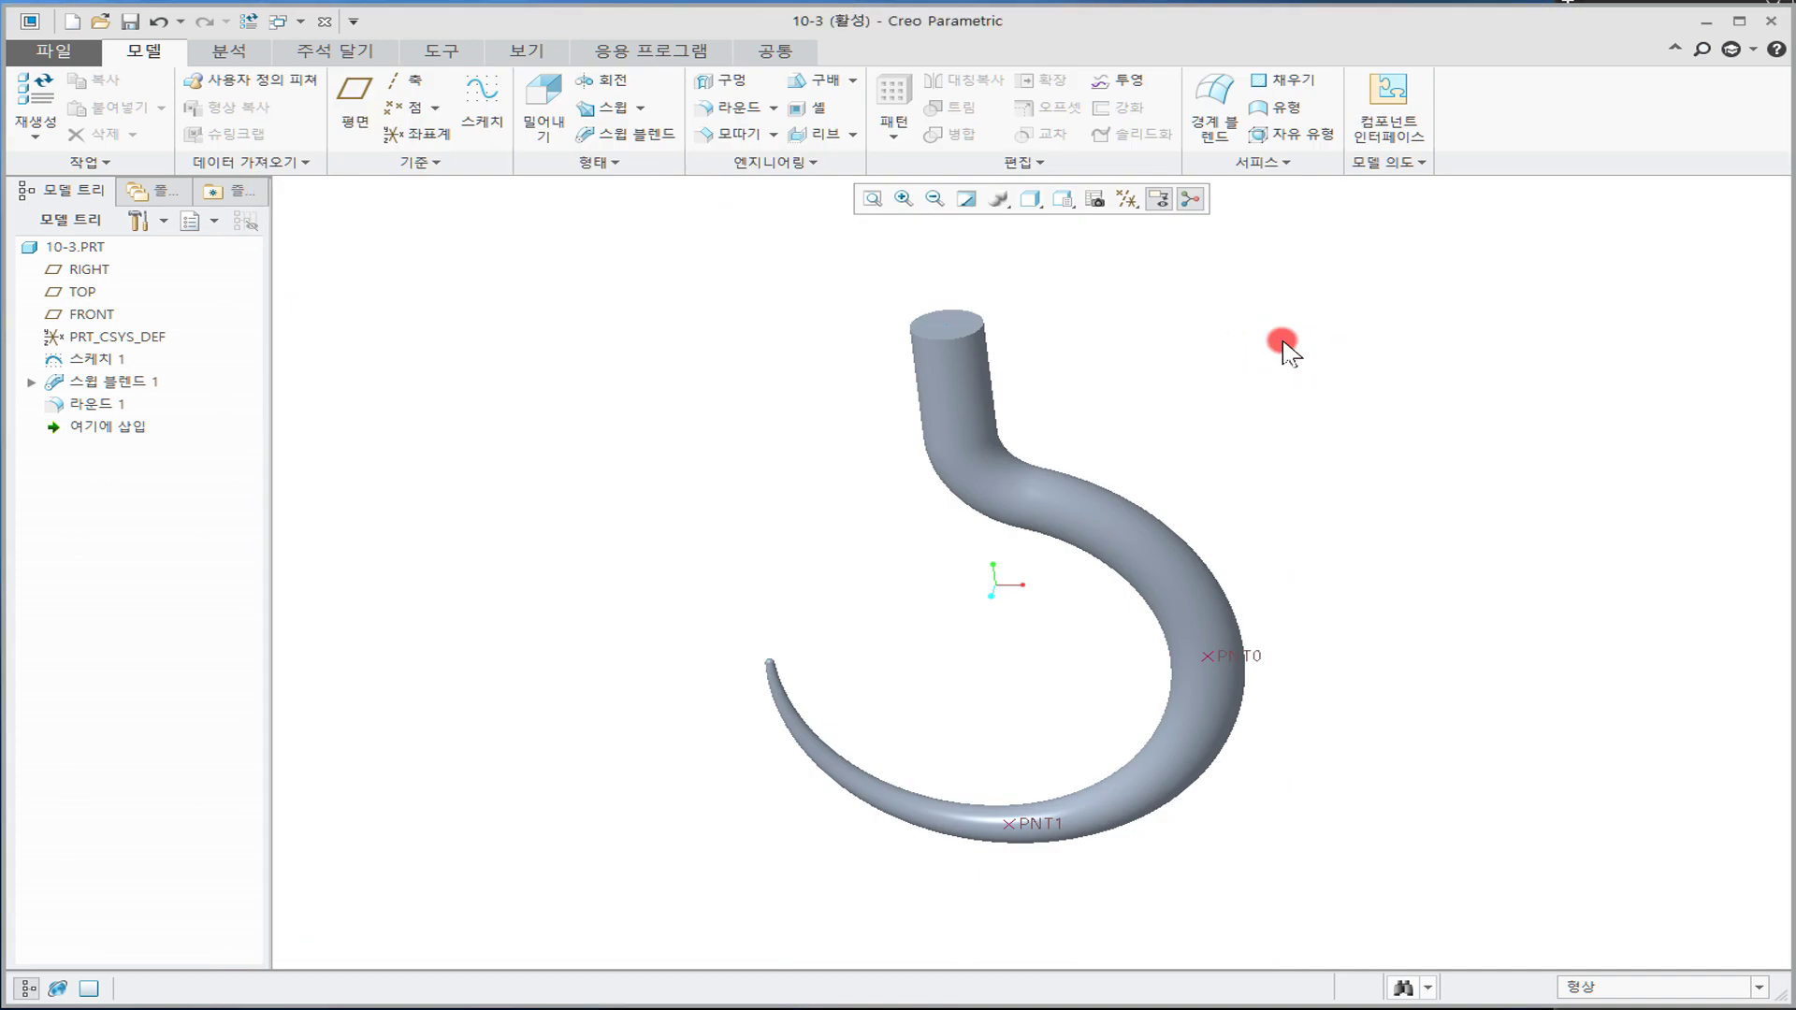
pyautogui.click(1283, 342)
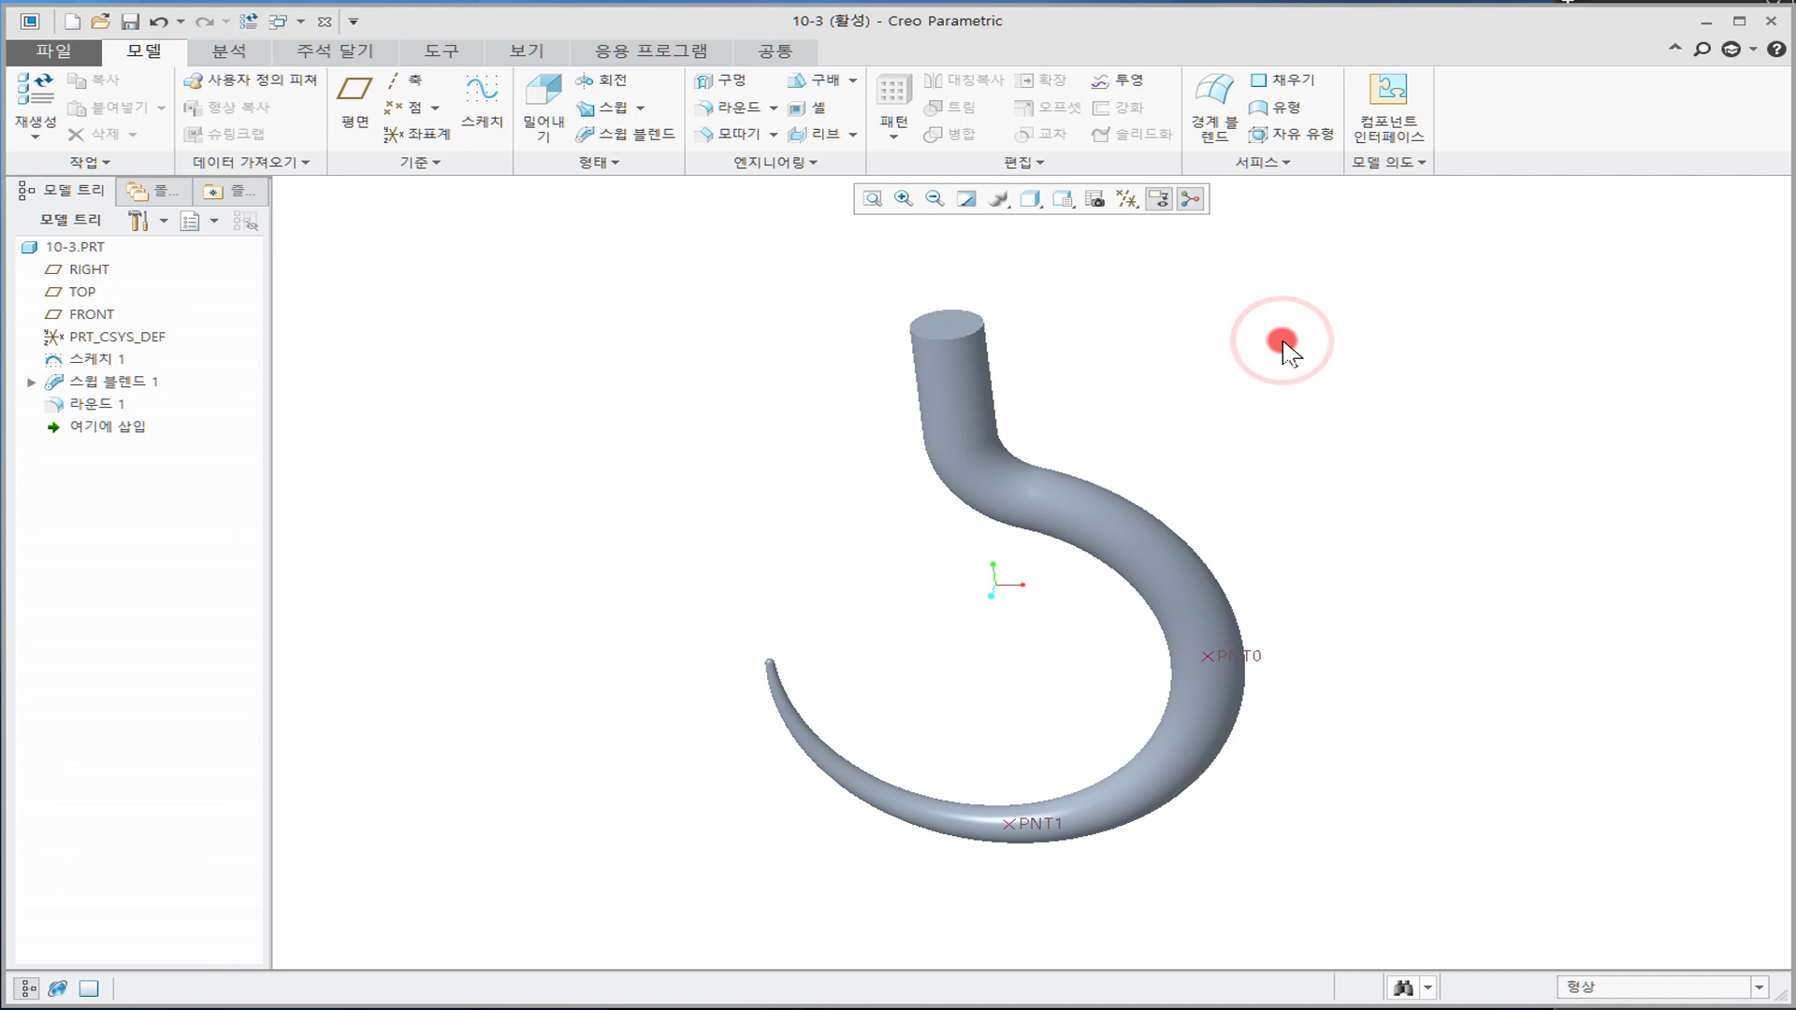